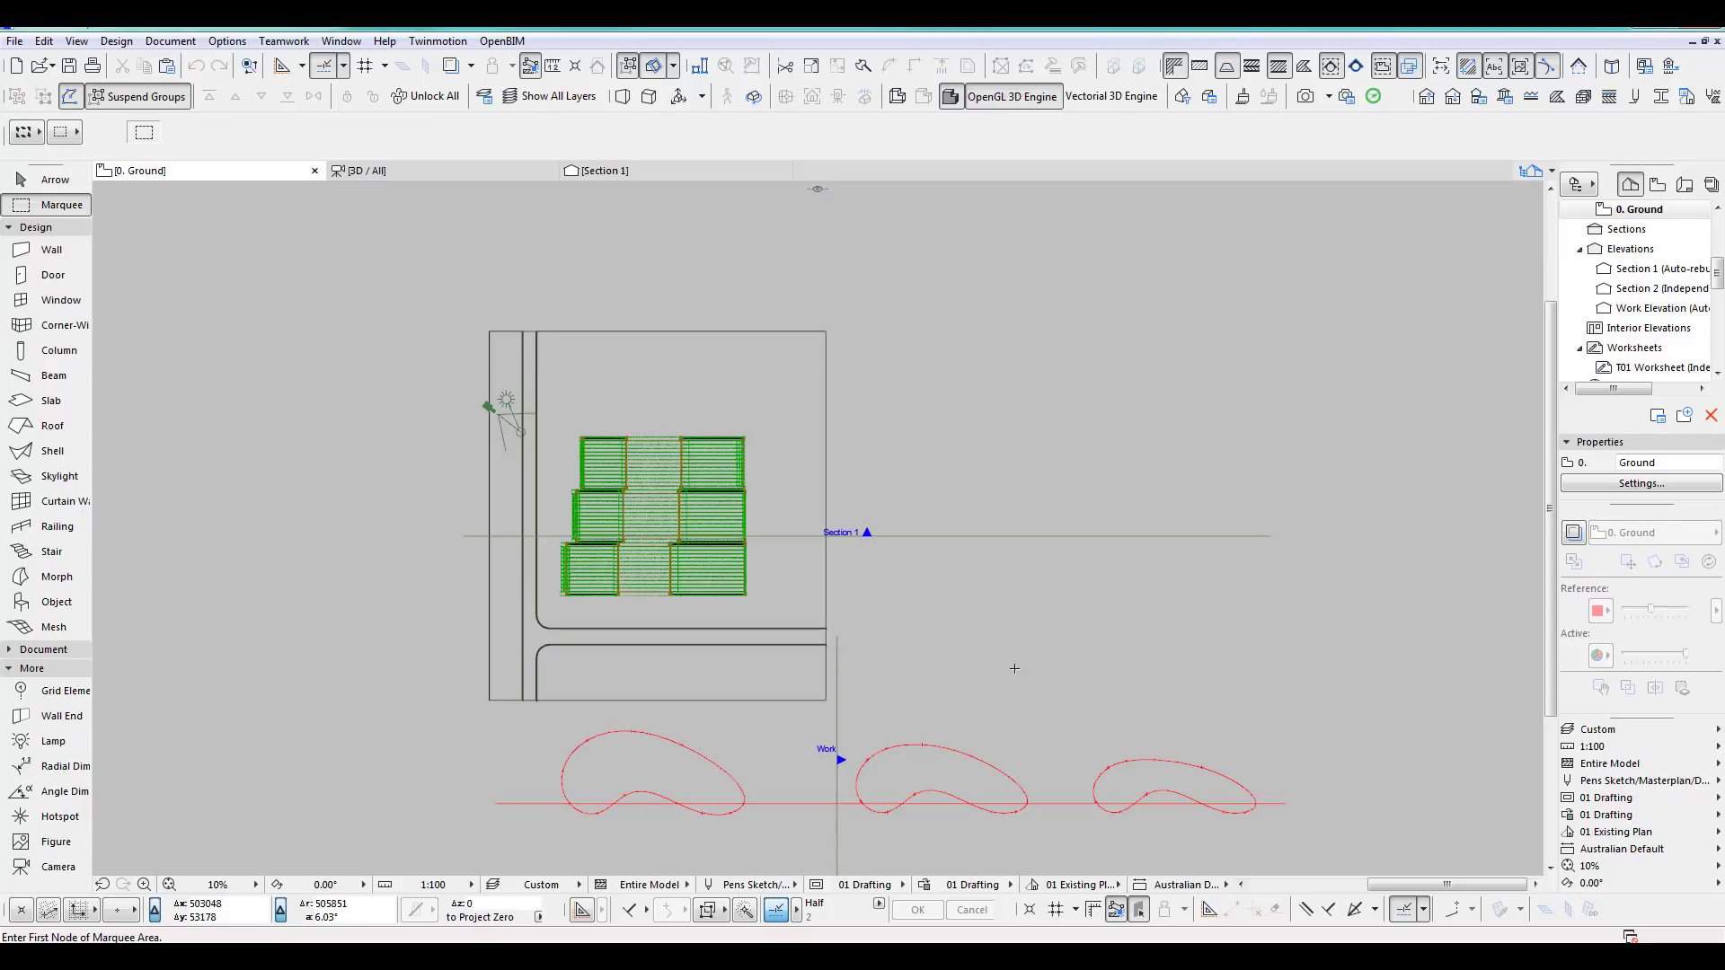
# Examine the existing stepped building model in the 3D view.
pyautogui.press('F3')
pyautogui.keyDown('shift'); pyautogui.moveTo(781, 485); pyautogui.dragTo(924, 508, button='middle'); pyautogui.keyUp('shift')
pyautogui.keyDown('shift'); pyautogui.moveTo(624, 599); pyautogui.dragTo(967, 584, button='middle'); pyautogui.keyUp('shift')
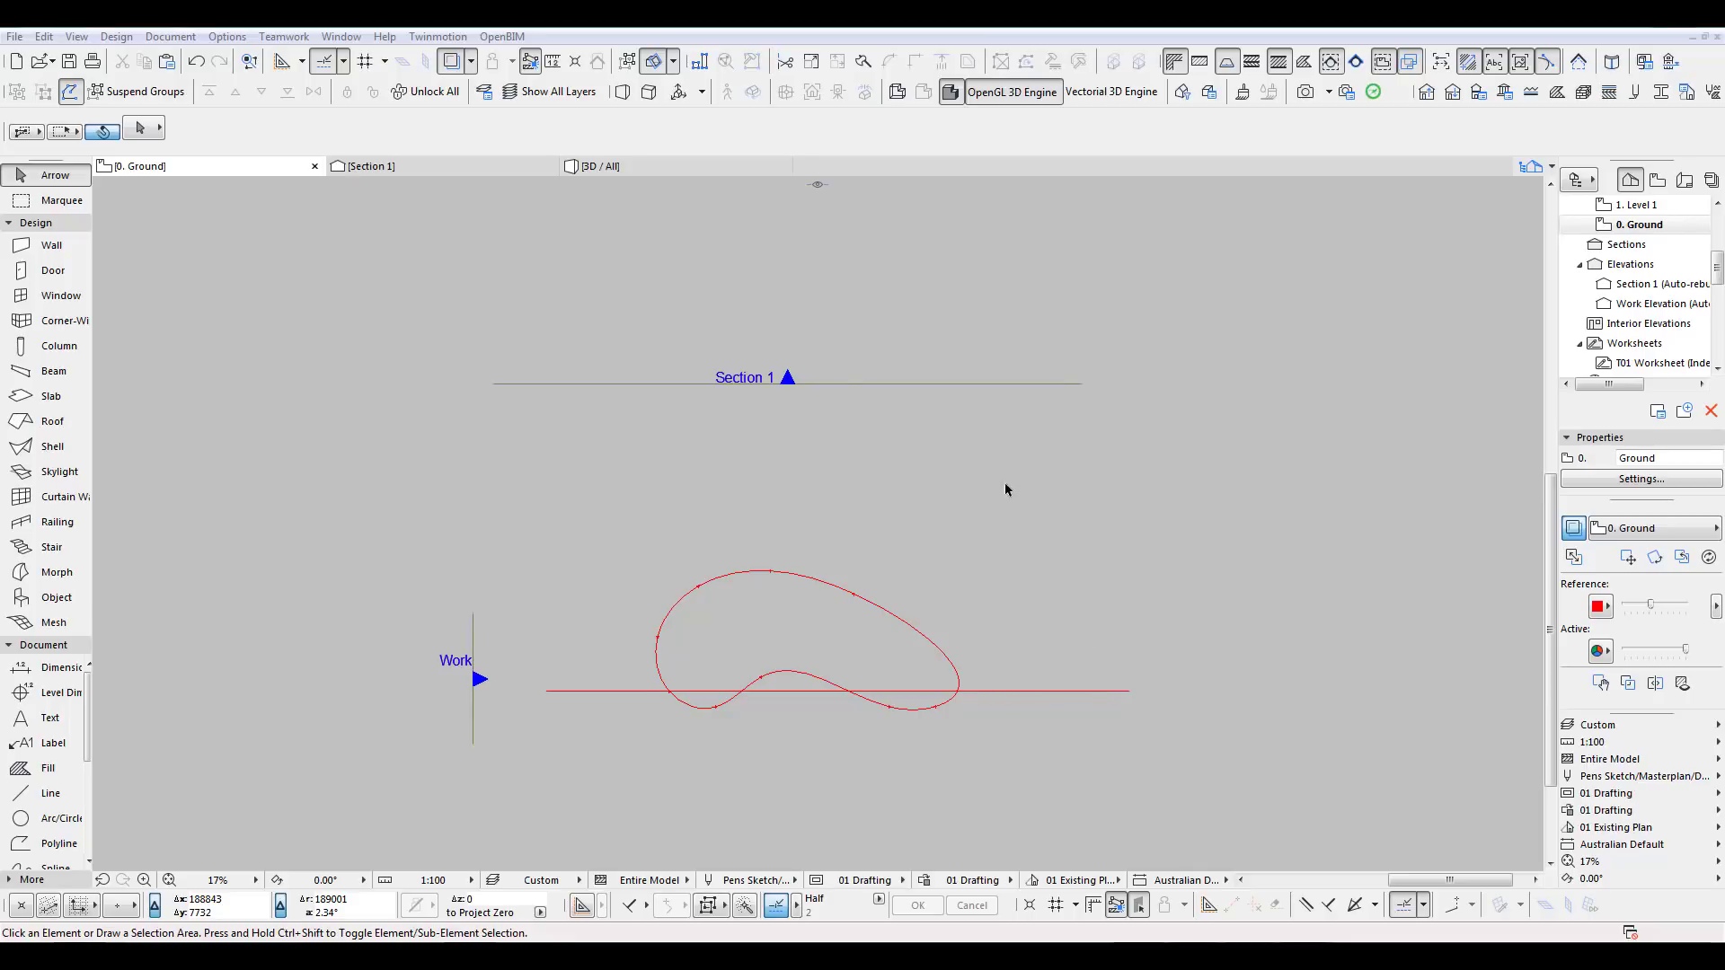
# Review the default curtain wall scheme and assign the curtain wall defaults to the 3DWindows layer.
pyautogui.click(61, 500)
pyautogui.doubleClick(61, 499)
pyautogui.click(976, 255)
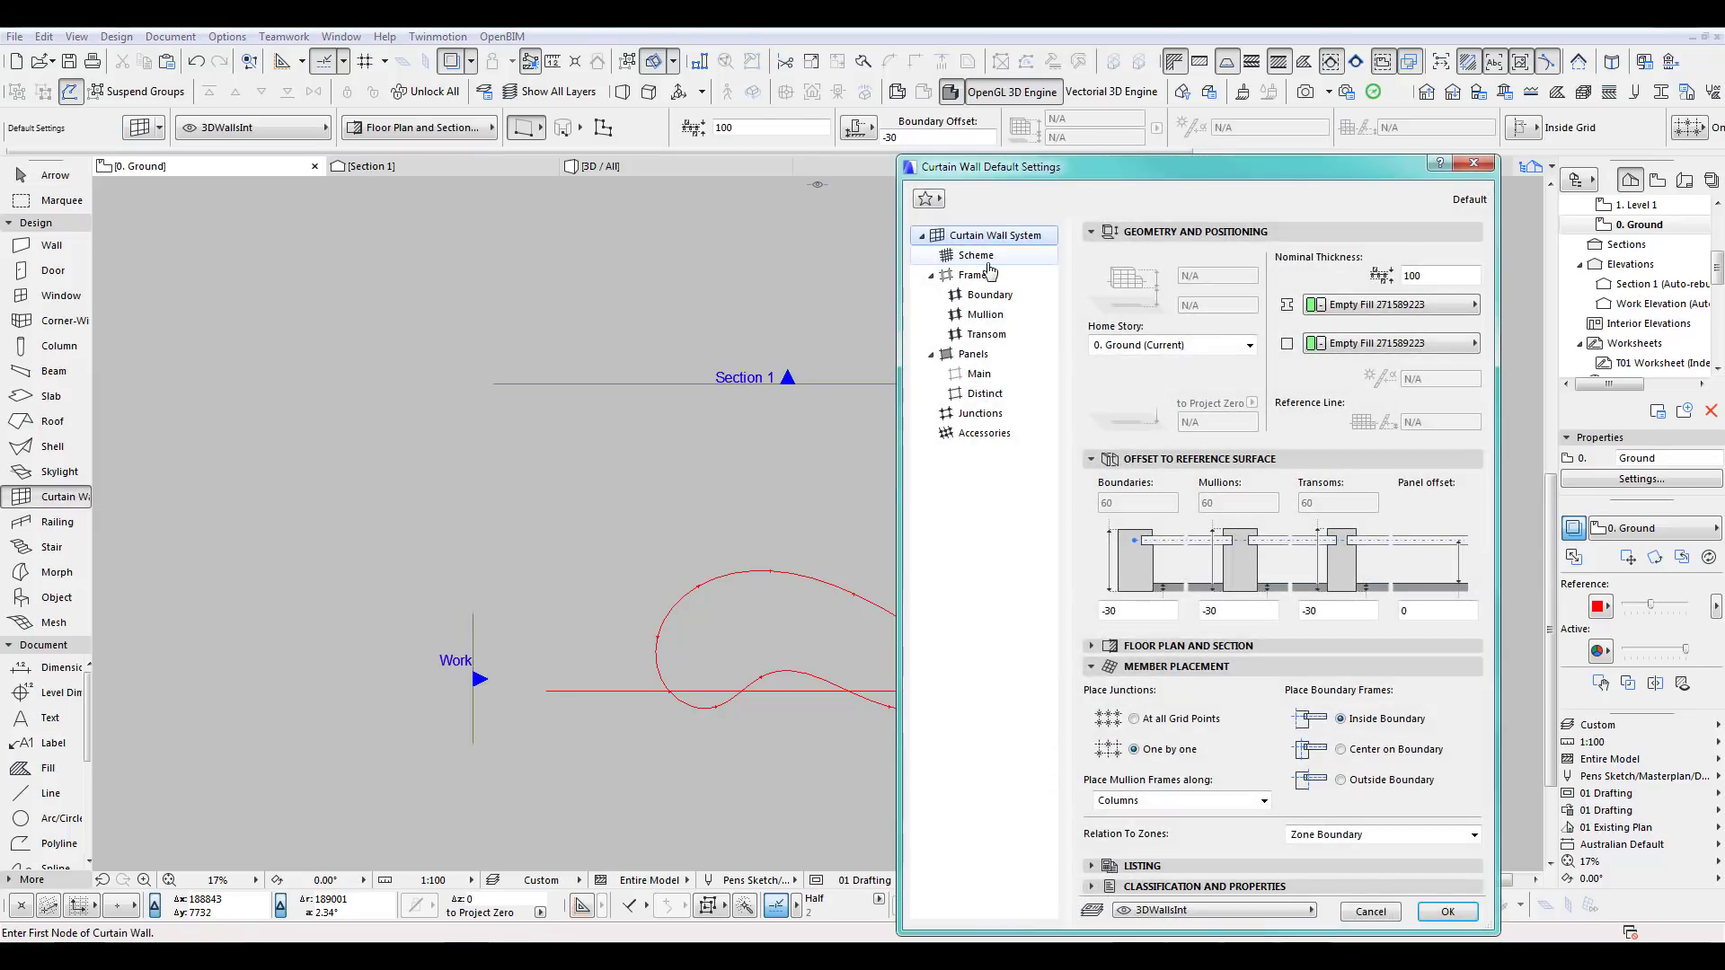
pyautogui.moveTo(1150, 175); pyautogui.dragTo(844, 91)
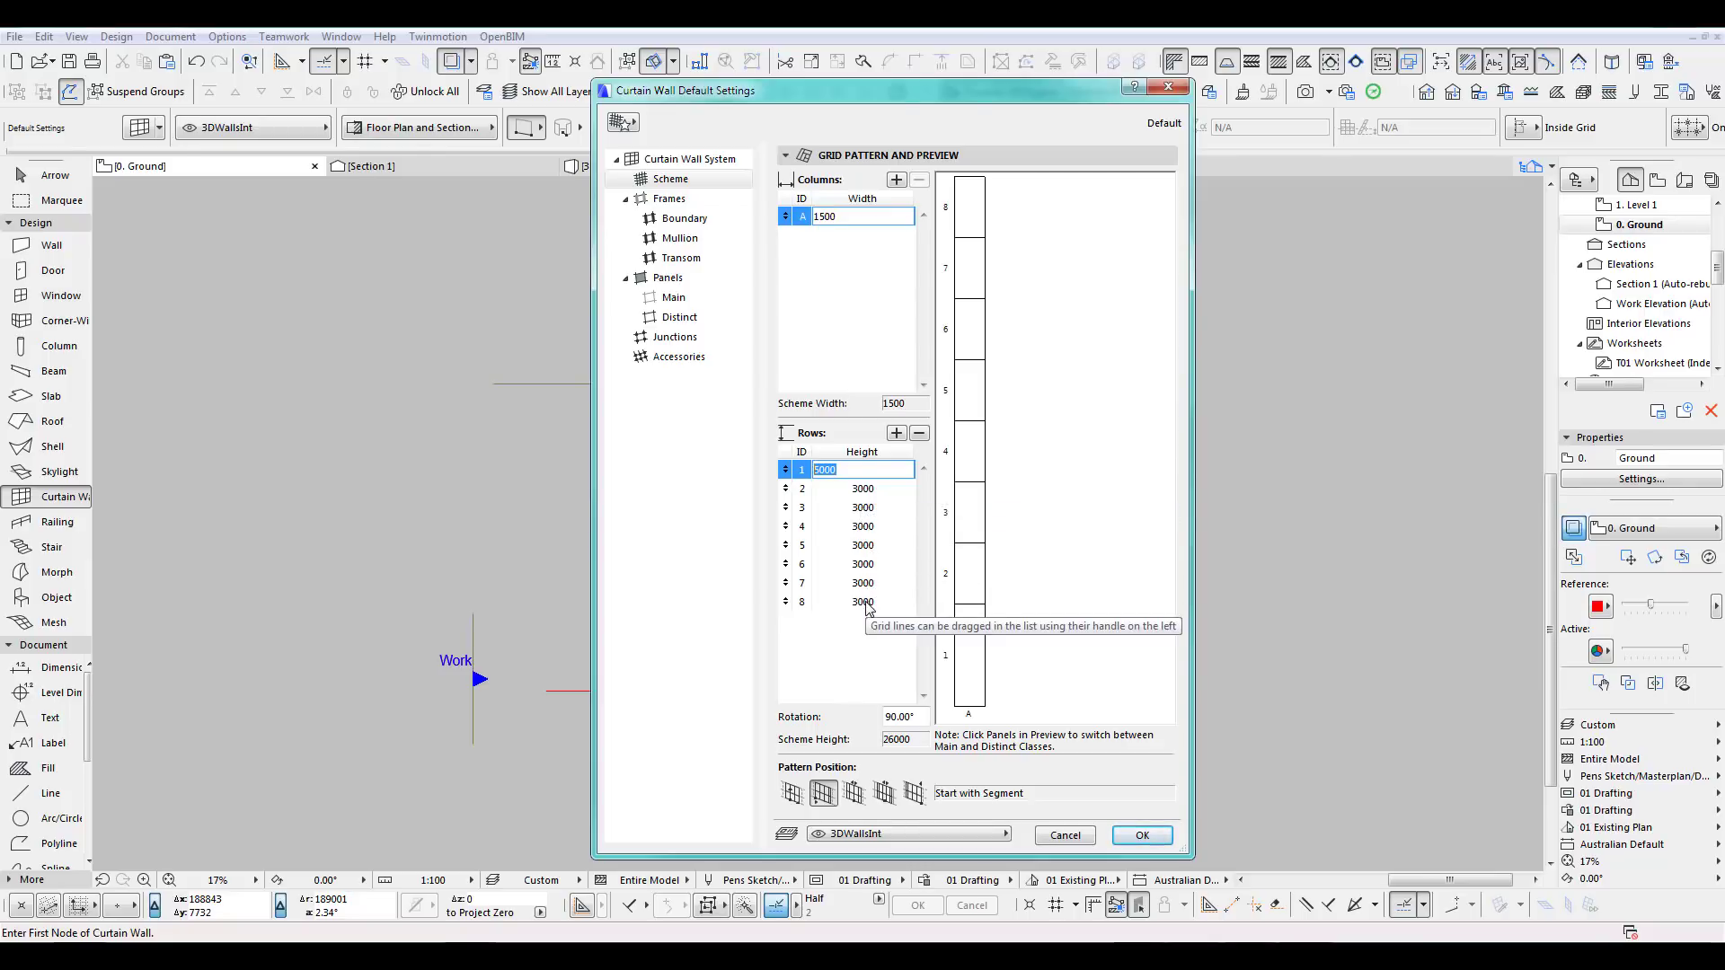
pyautogui.click(834, 248)
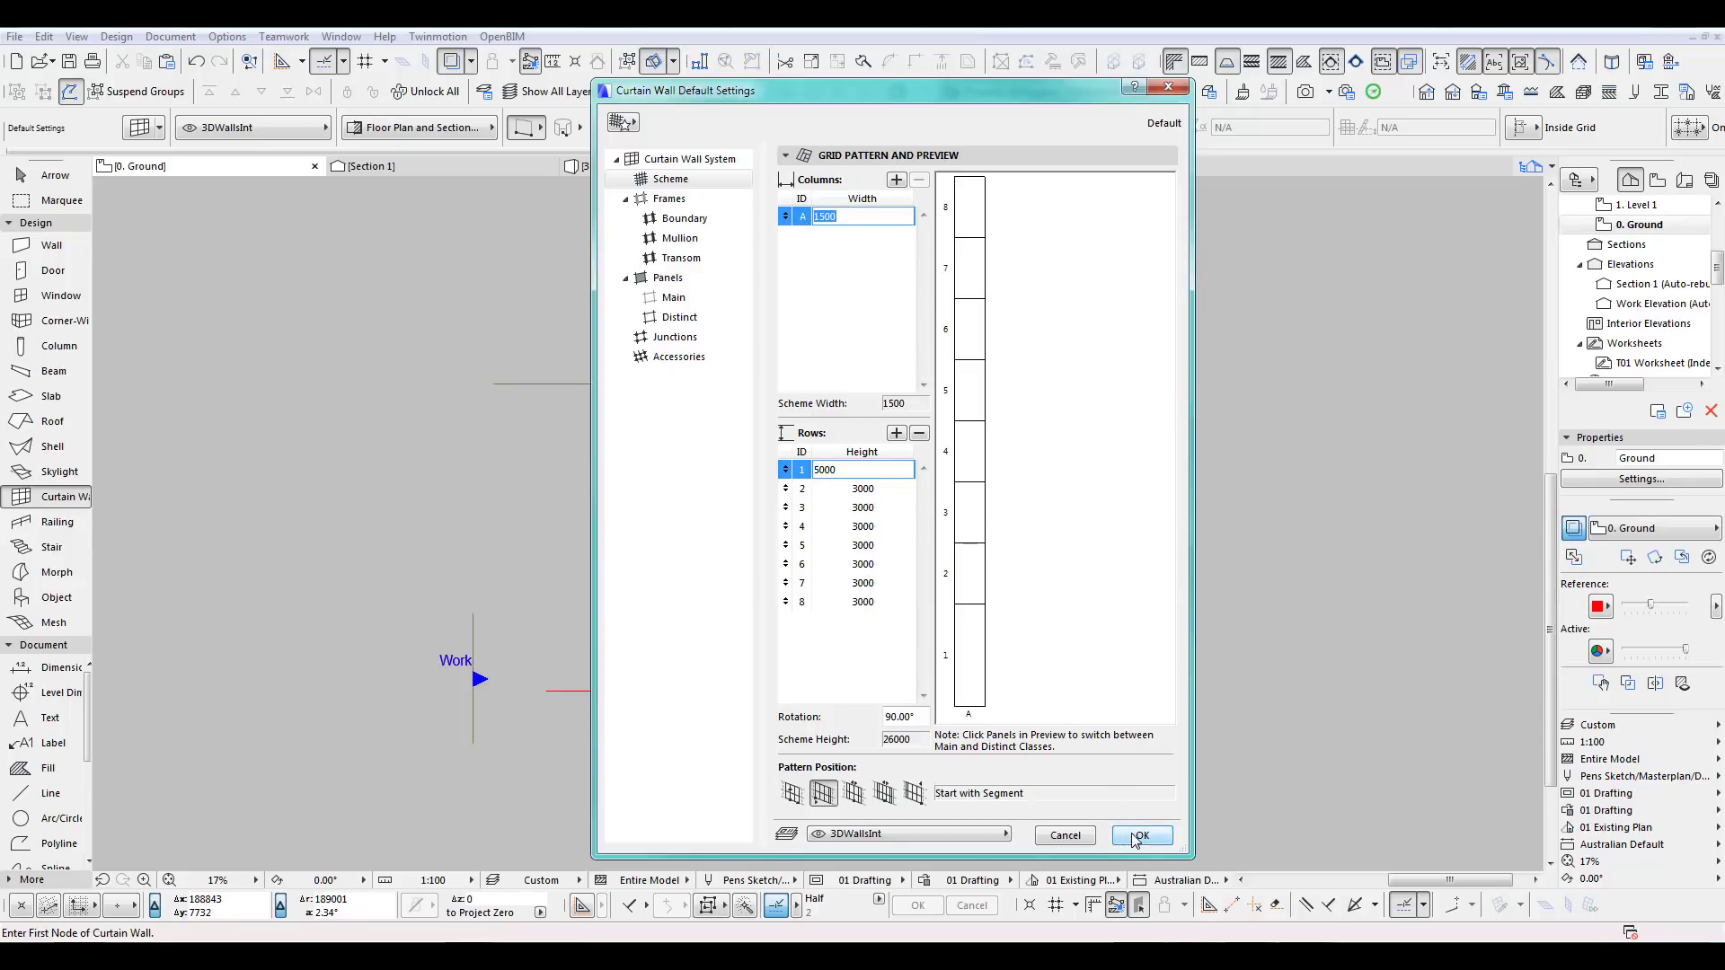
pyautogui.click(995, 836)
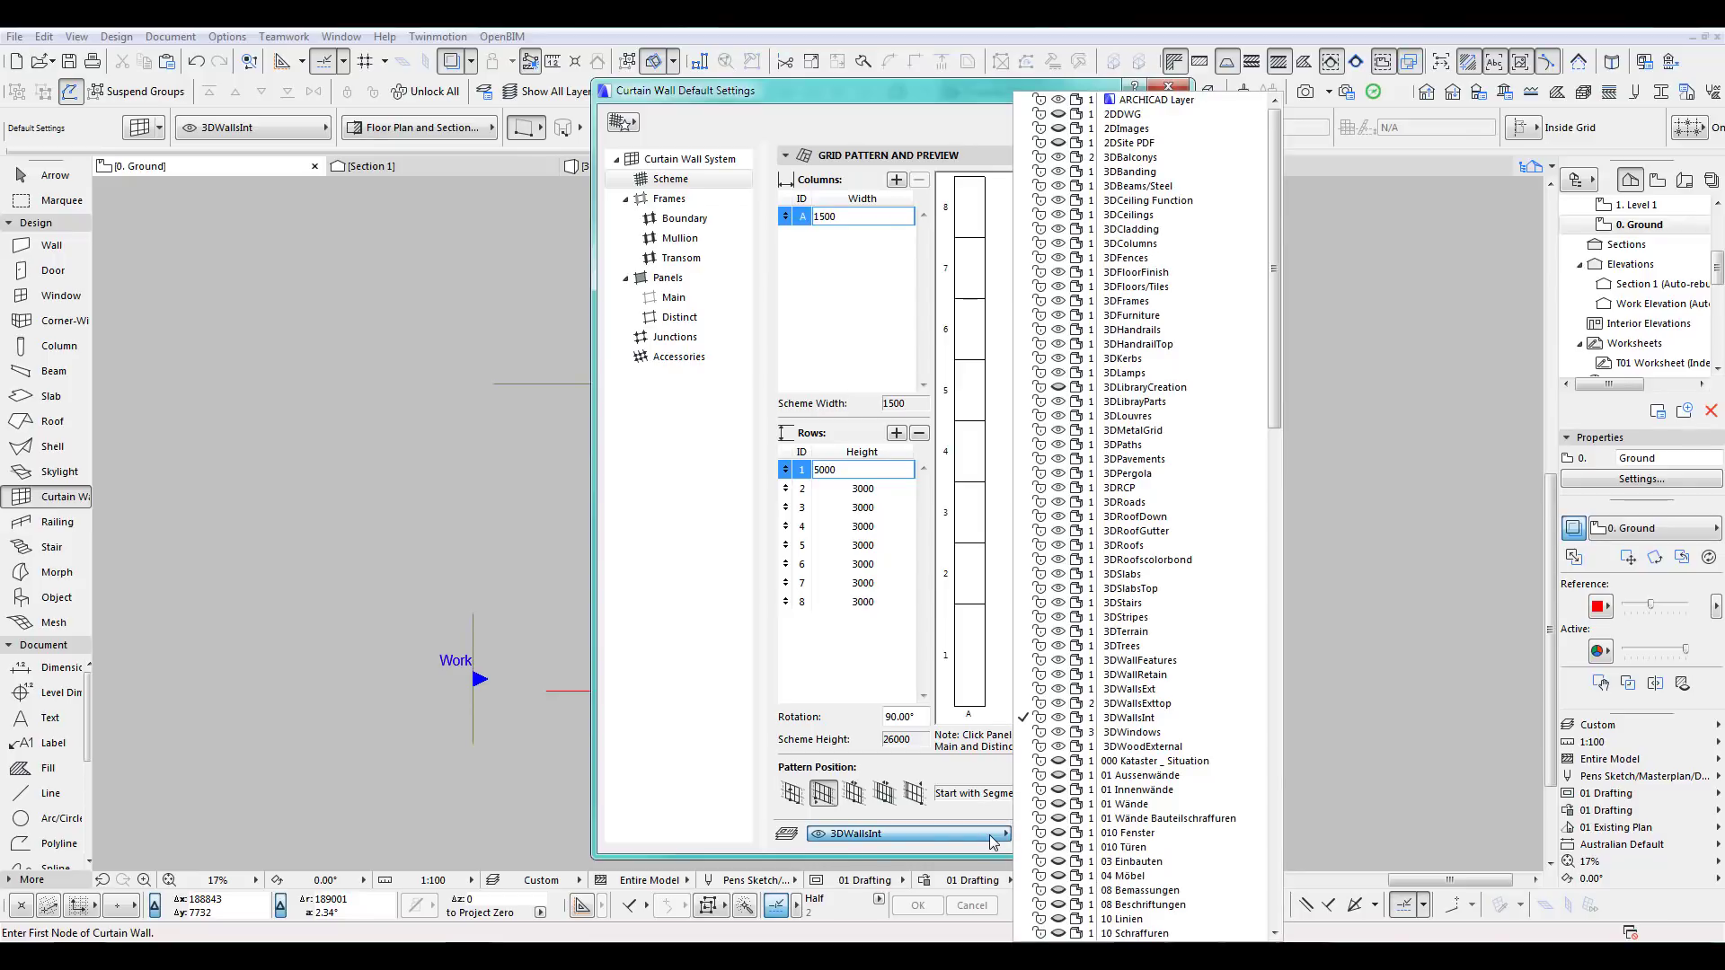
pyautogui.click(1130, 732)
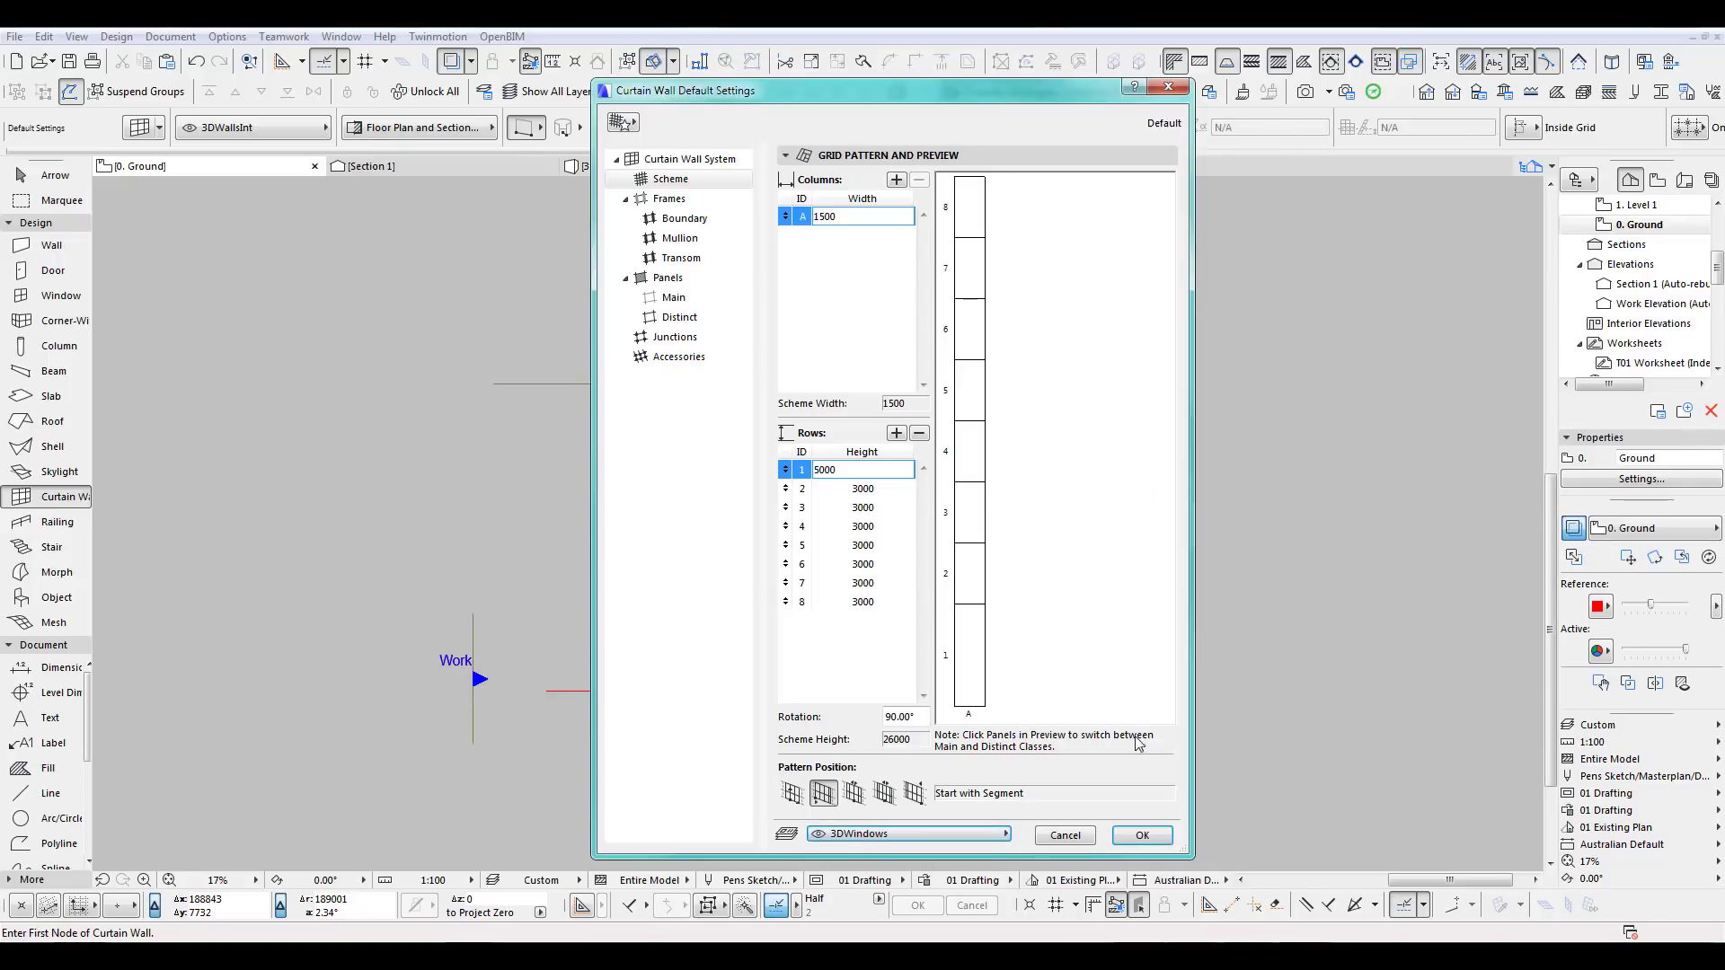
pyautogui.click(1140, 837)
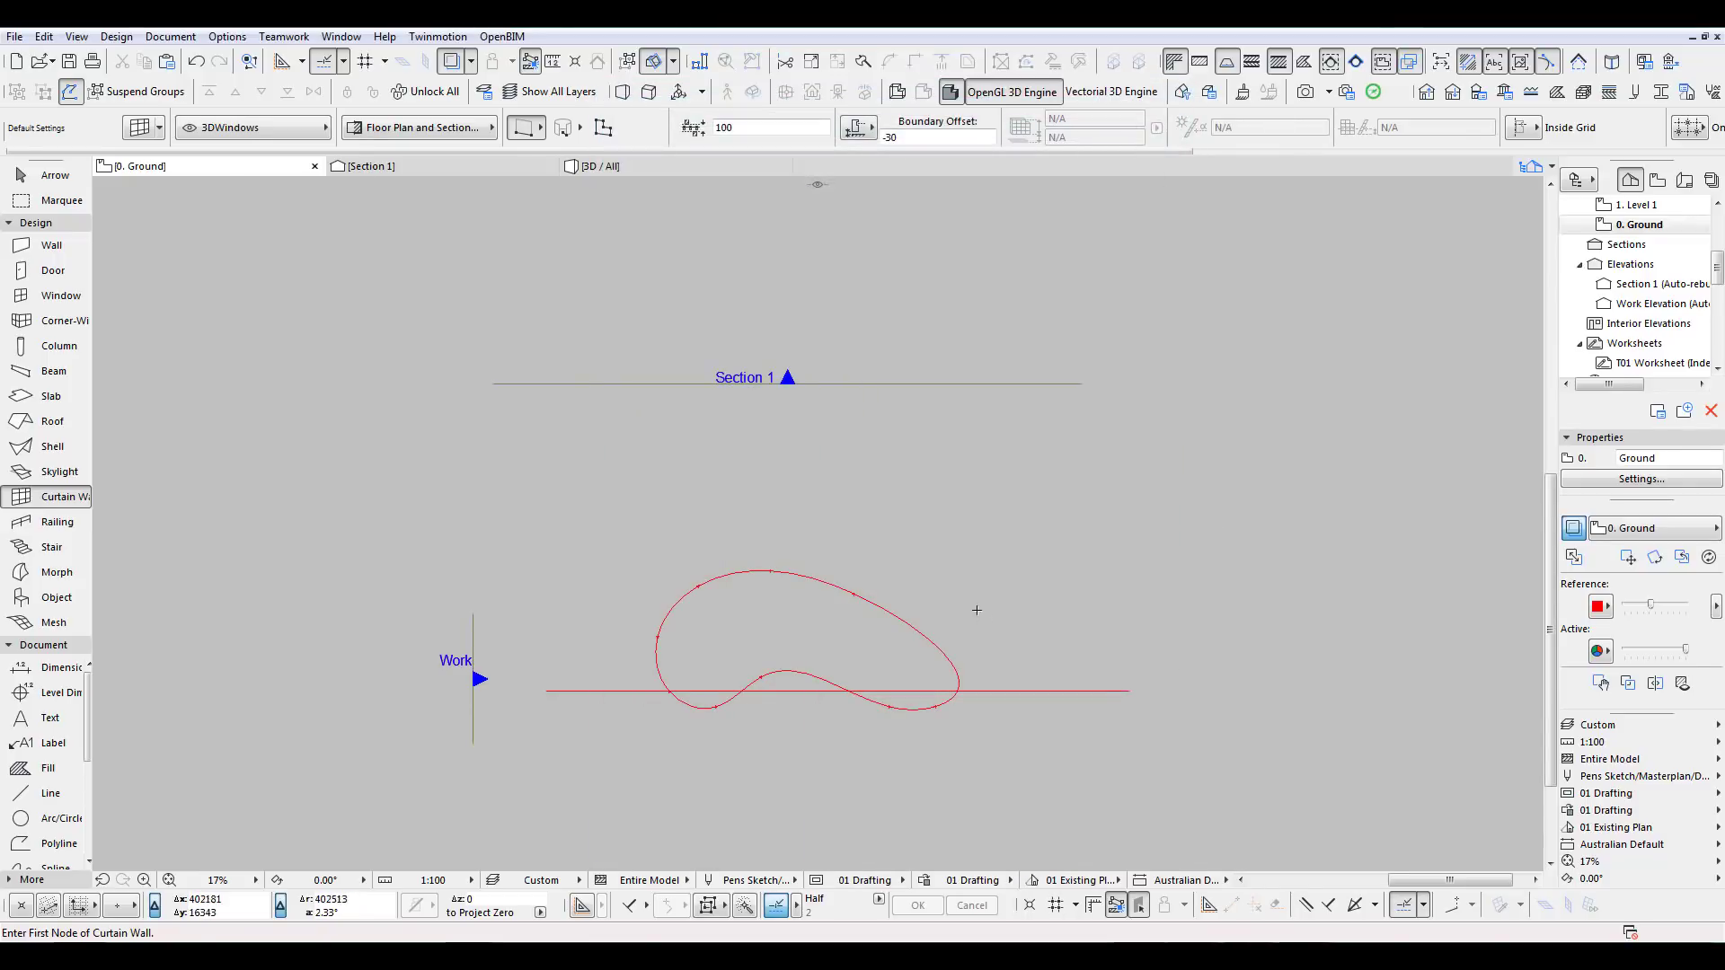
# Draw an irregular eight-sided curtain wall below the red curved outline using the boundary method, with a horizontal lower edge.
pyautogui.moveTo(982, 607); pyautogui.dragTo(994, 574, button='middle')
pyautogui.moveTo(672, 600); pyautogui.dragTo(661, 536, button='middle')
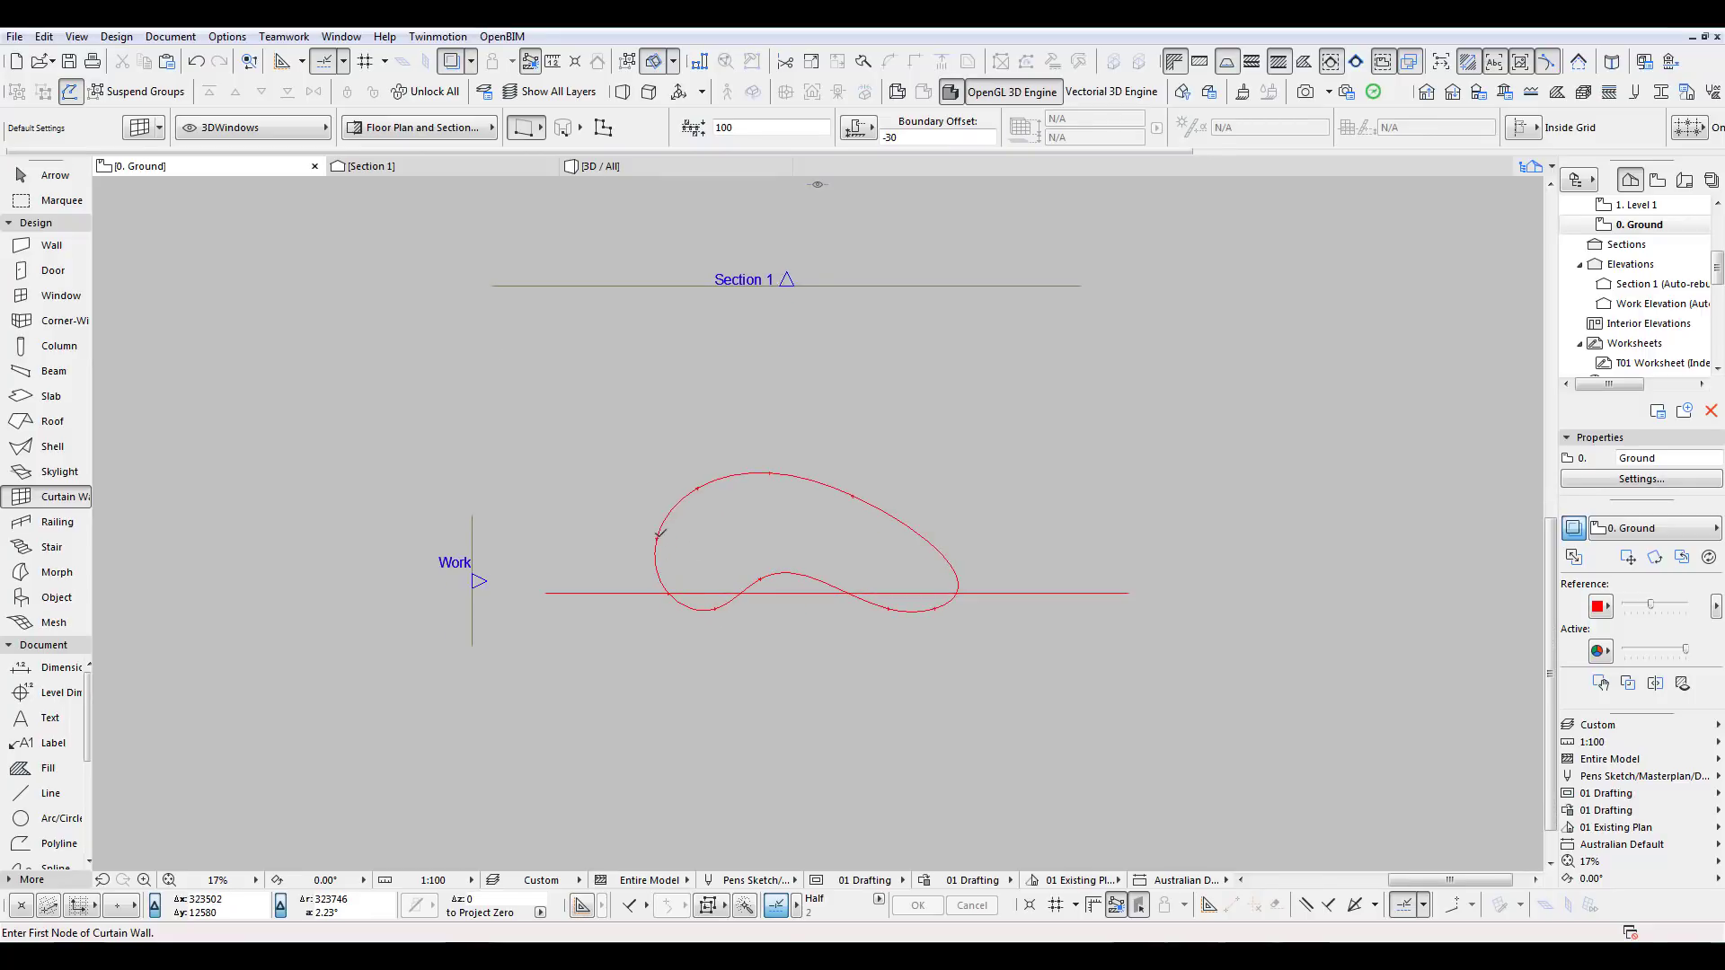
pyautogui.scroll(3, 751, 566)
pyautogui.scroll(-2, 792, 537)
pyautogui.moveTo(848, 579); pyautogui.dragTo(903, 548, button='middle')
pyautogui.click(602, 129)
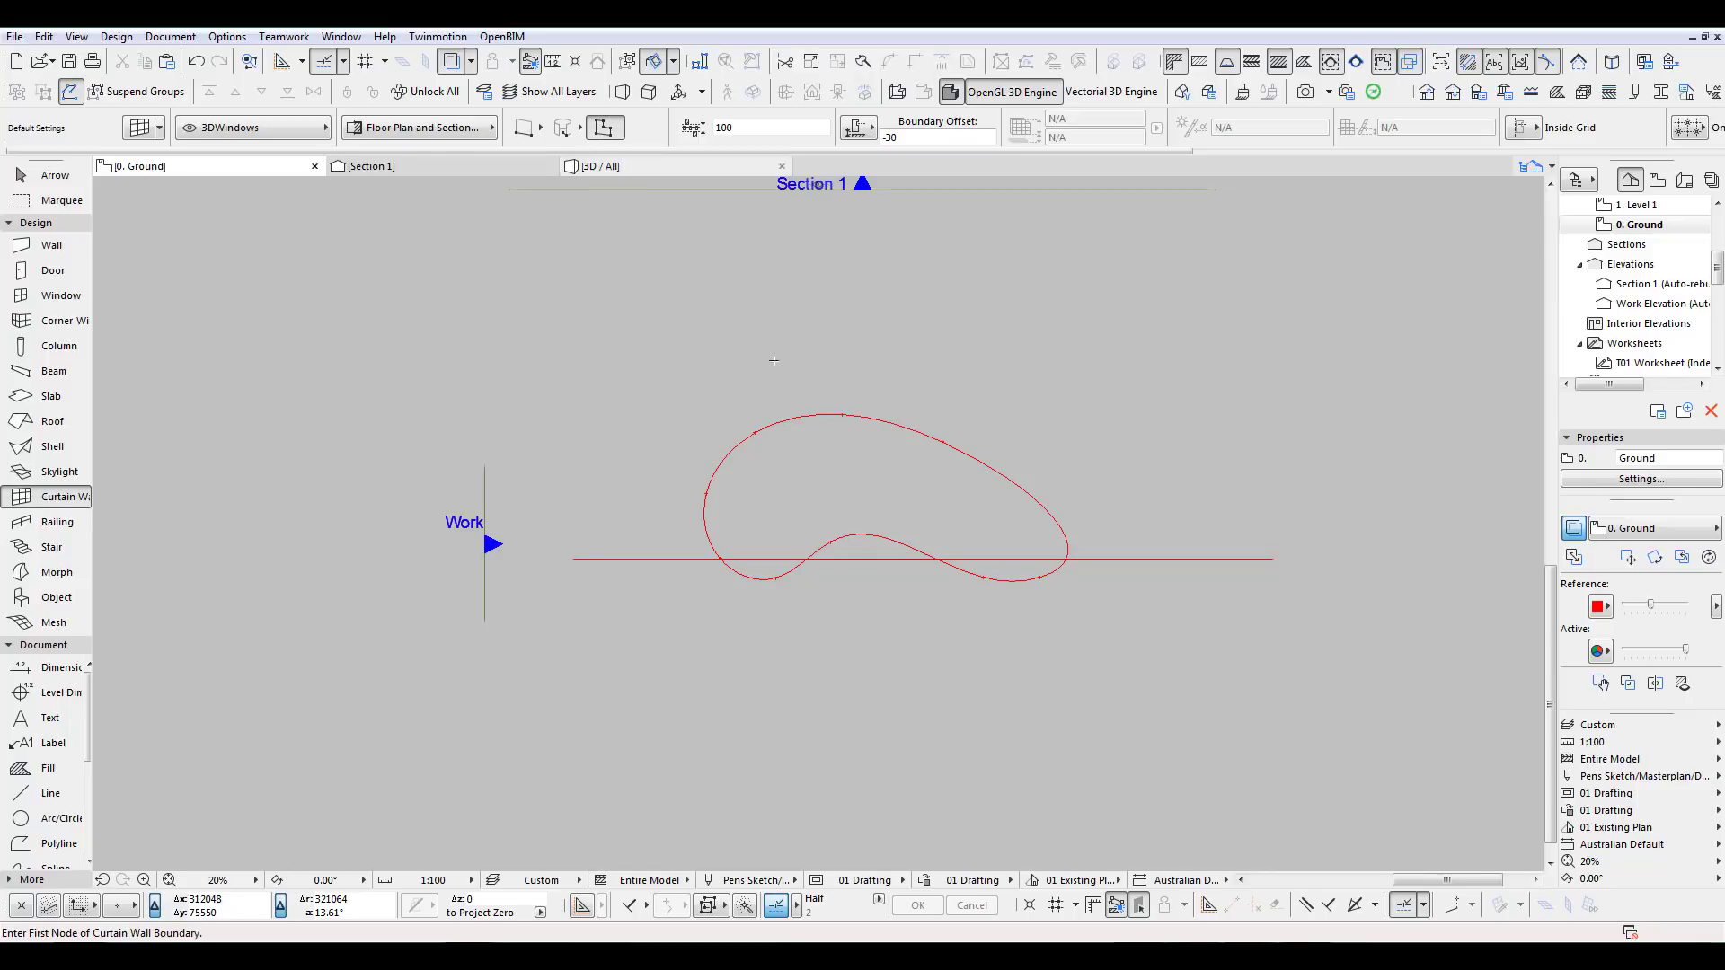
pyautogui.scroll(-2, 807, 522)
pyautogui.click(746, 770)
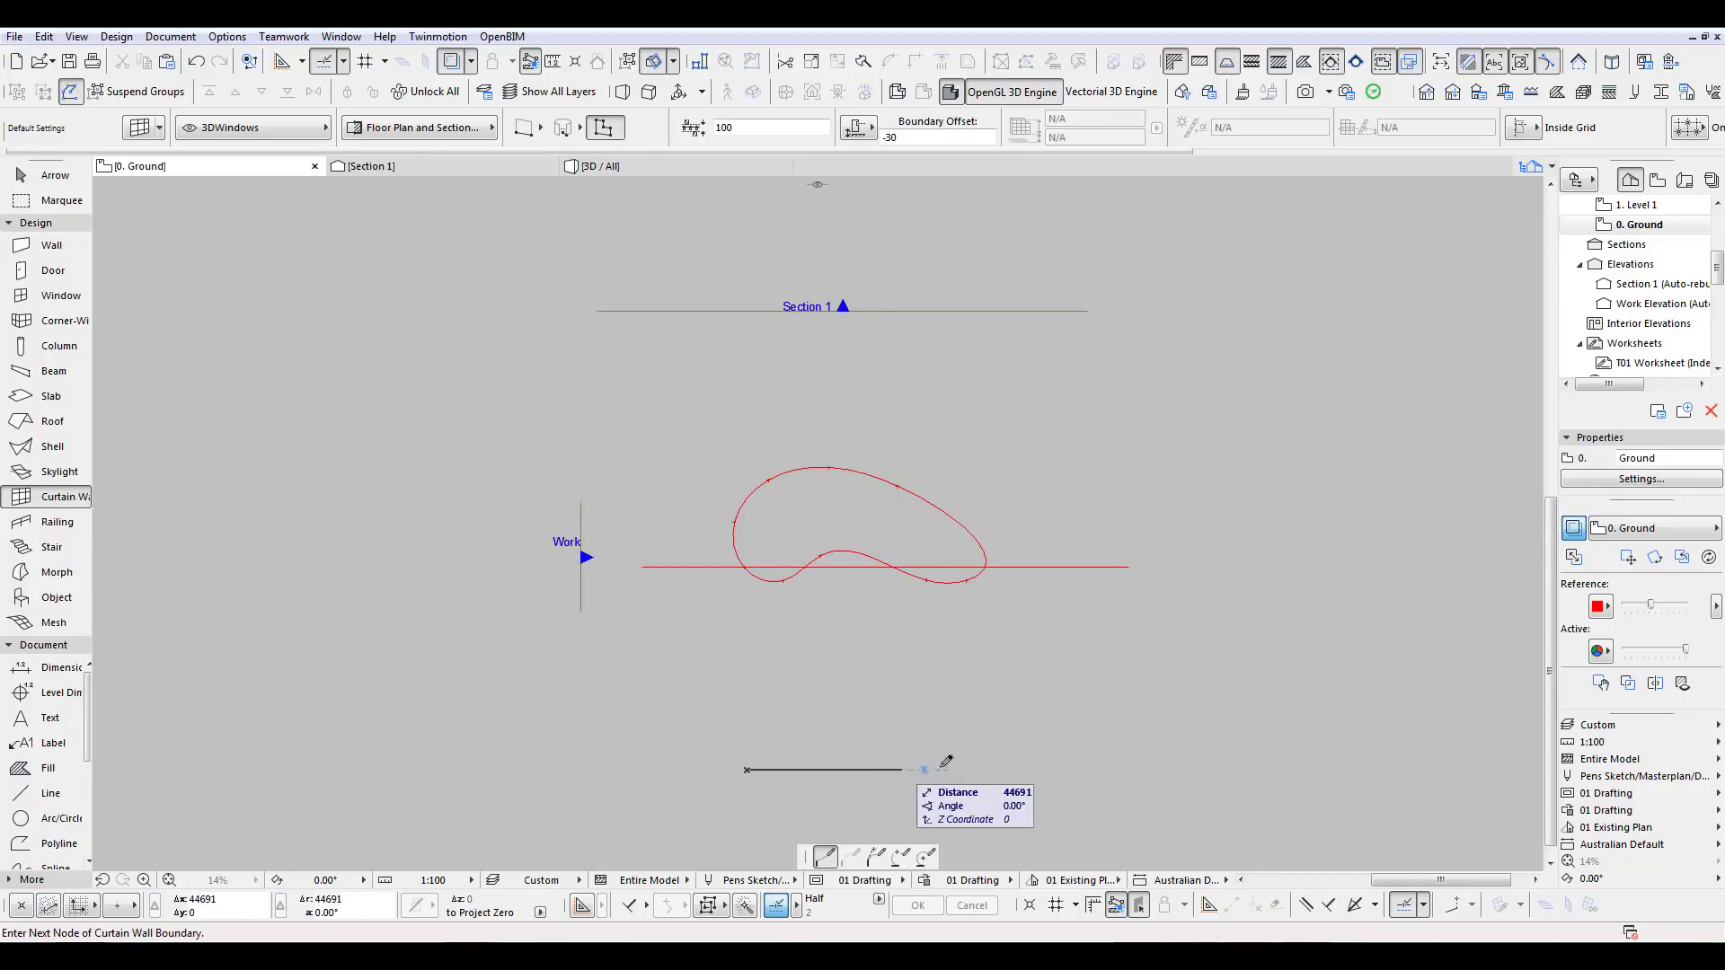
pyautogui.click(1001, 770)
pyautogui.click(1014, 707)
pyautogui.click(916, 636)
pyautogui.click(856, 666)
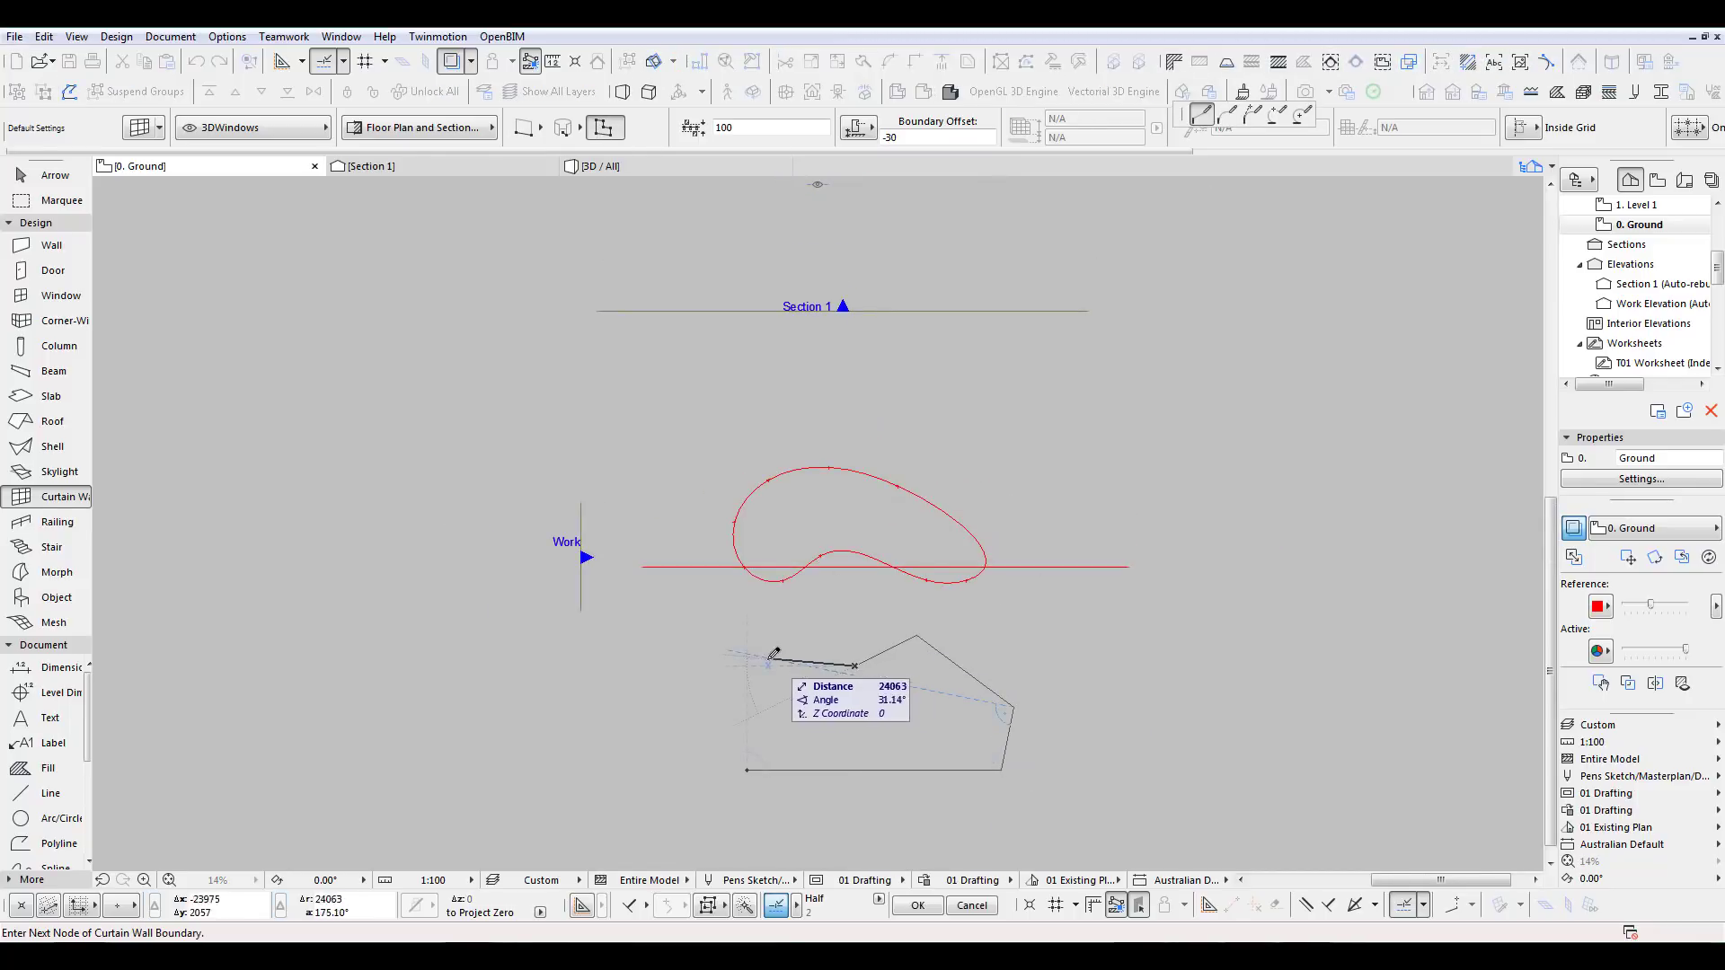
pyautogui.click(769, 658)
pyautogui.click(739, 668)
pyautogui.click(662, 714)
pyautogui.click(747, 771)
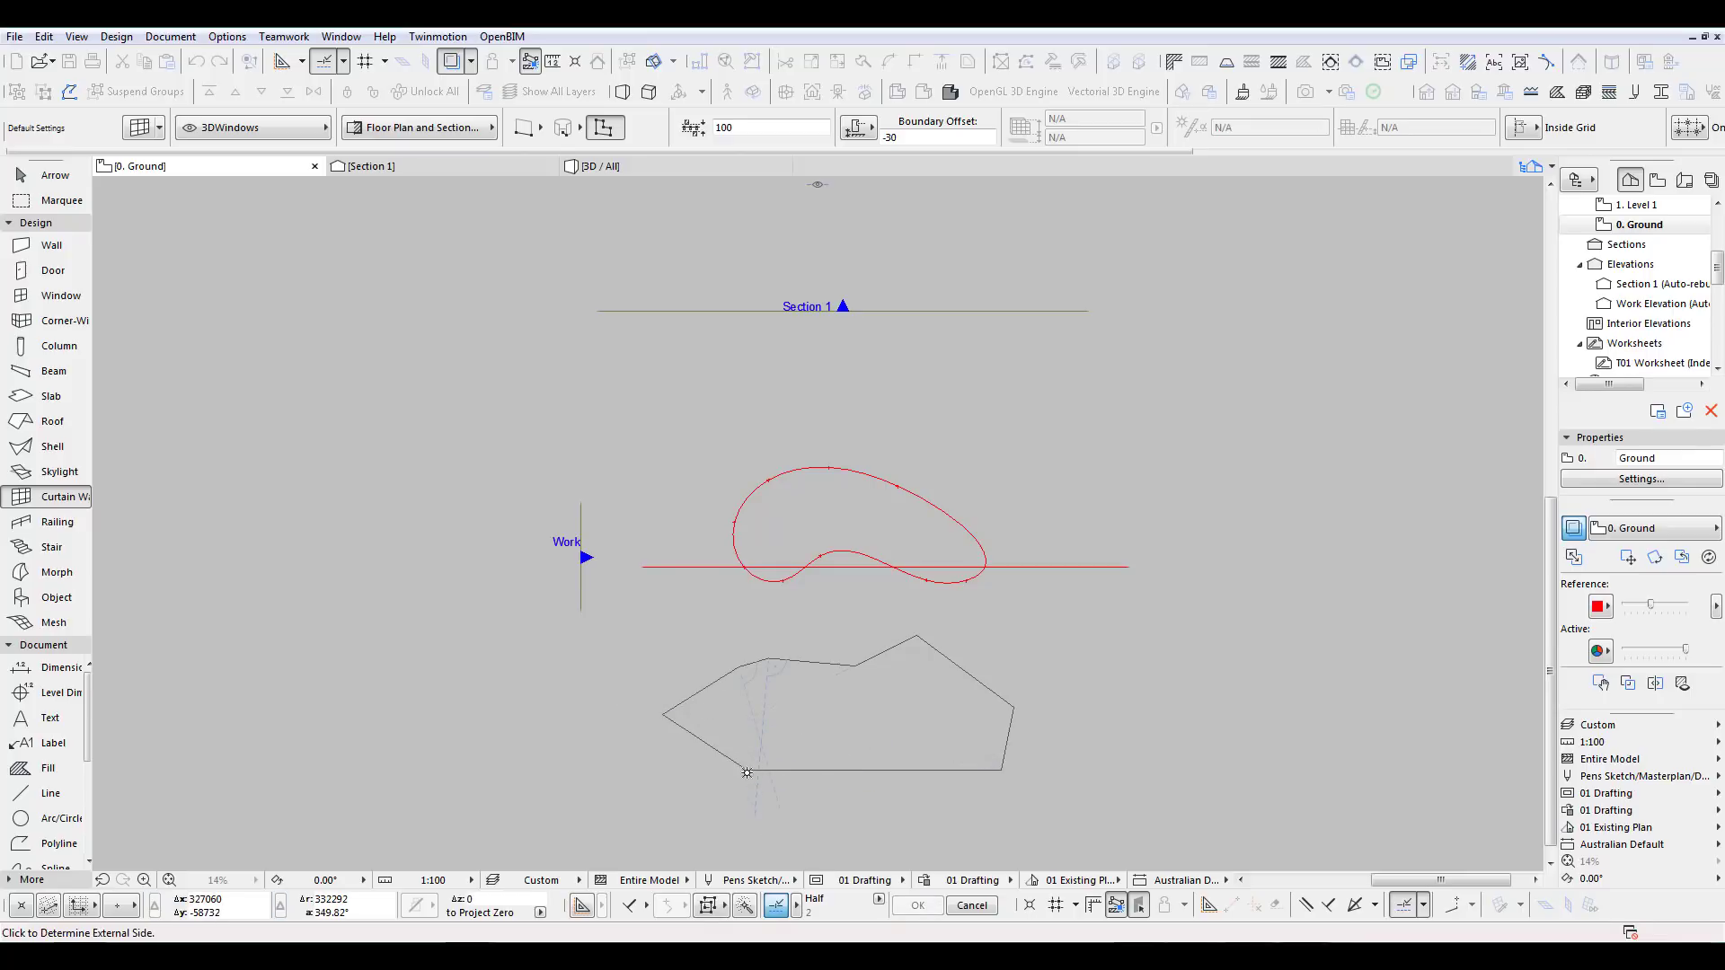
pyautogui.click(839, 727)
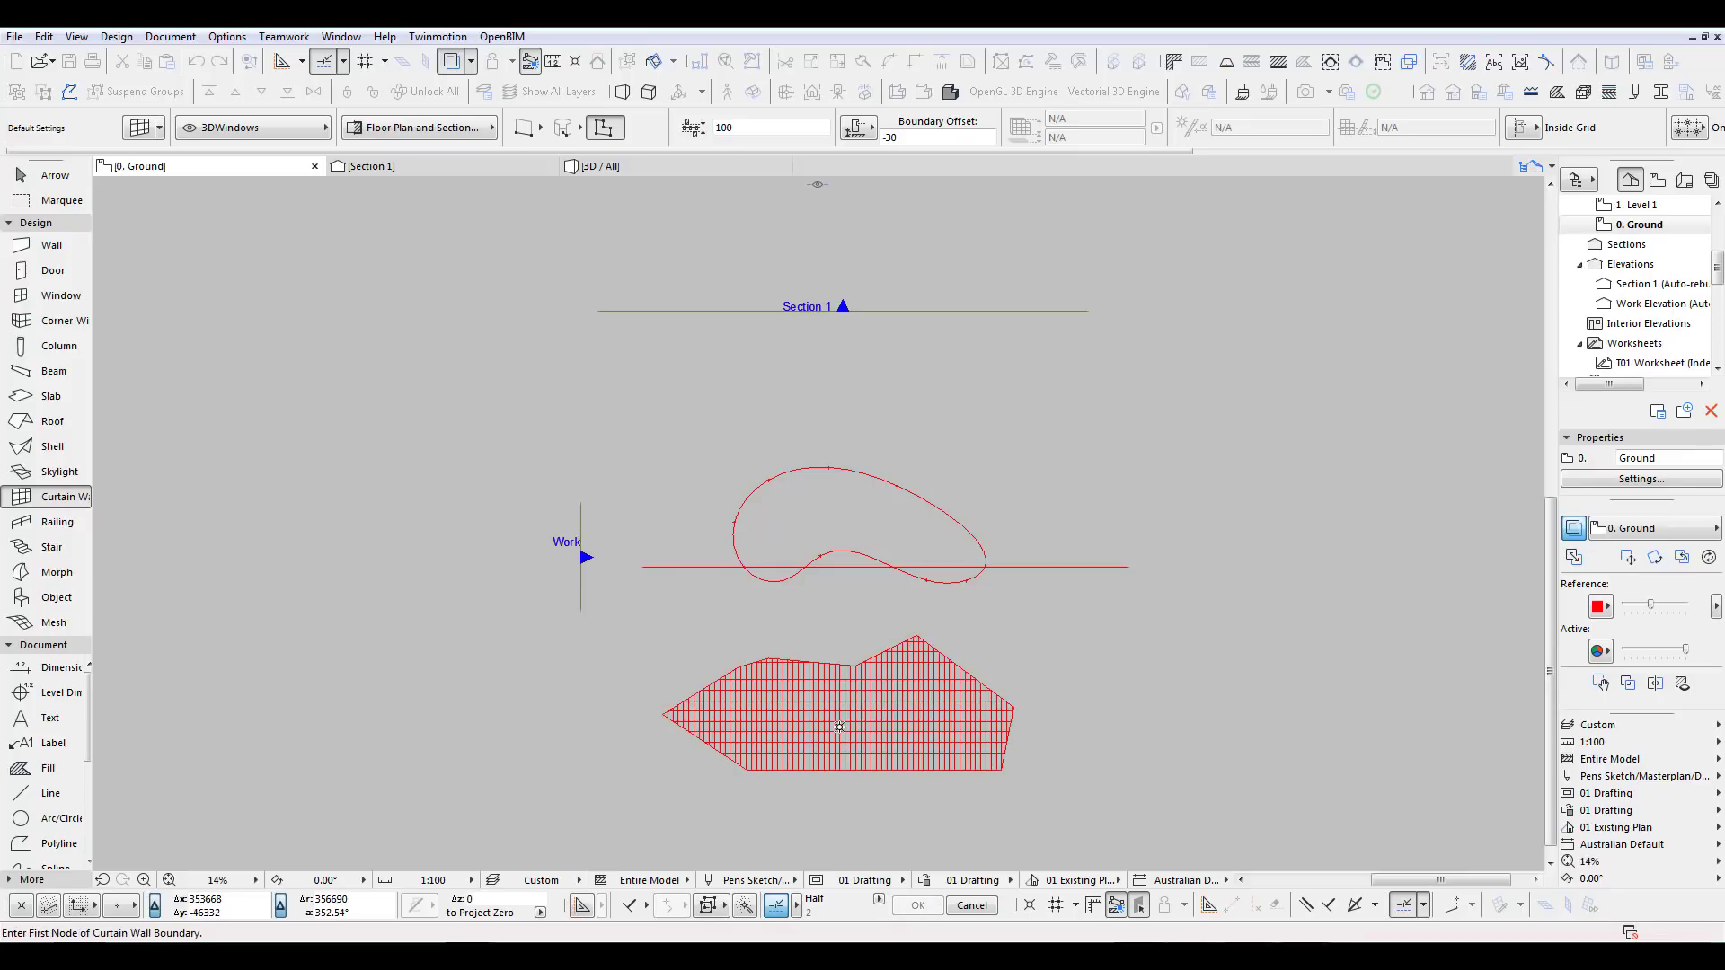
# Examine the grid of the irregular curtain wall on the plan and in 3D, and return to the ground floor plan.
pyautogui.scroll(3, 906, 774)
pyautogui.scroll(2, 909, 773)
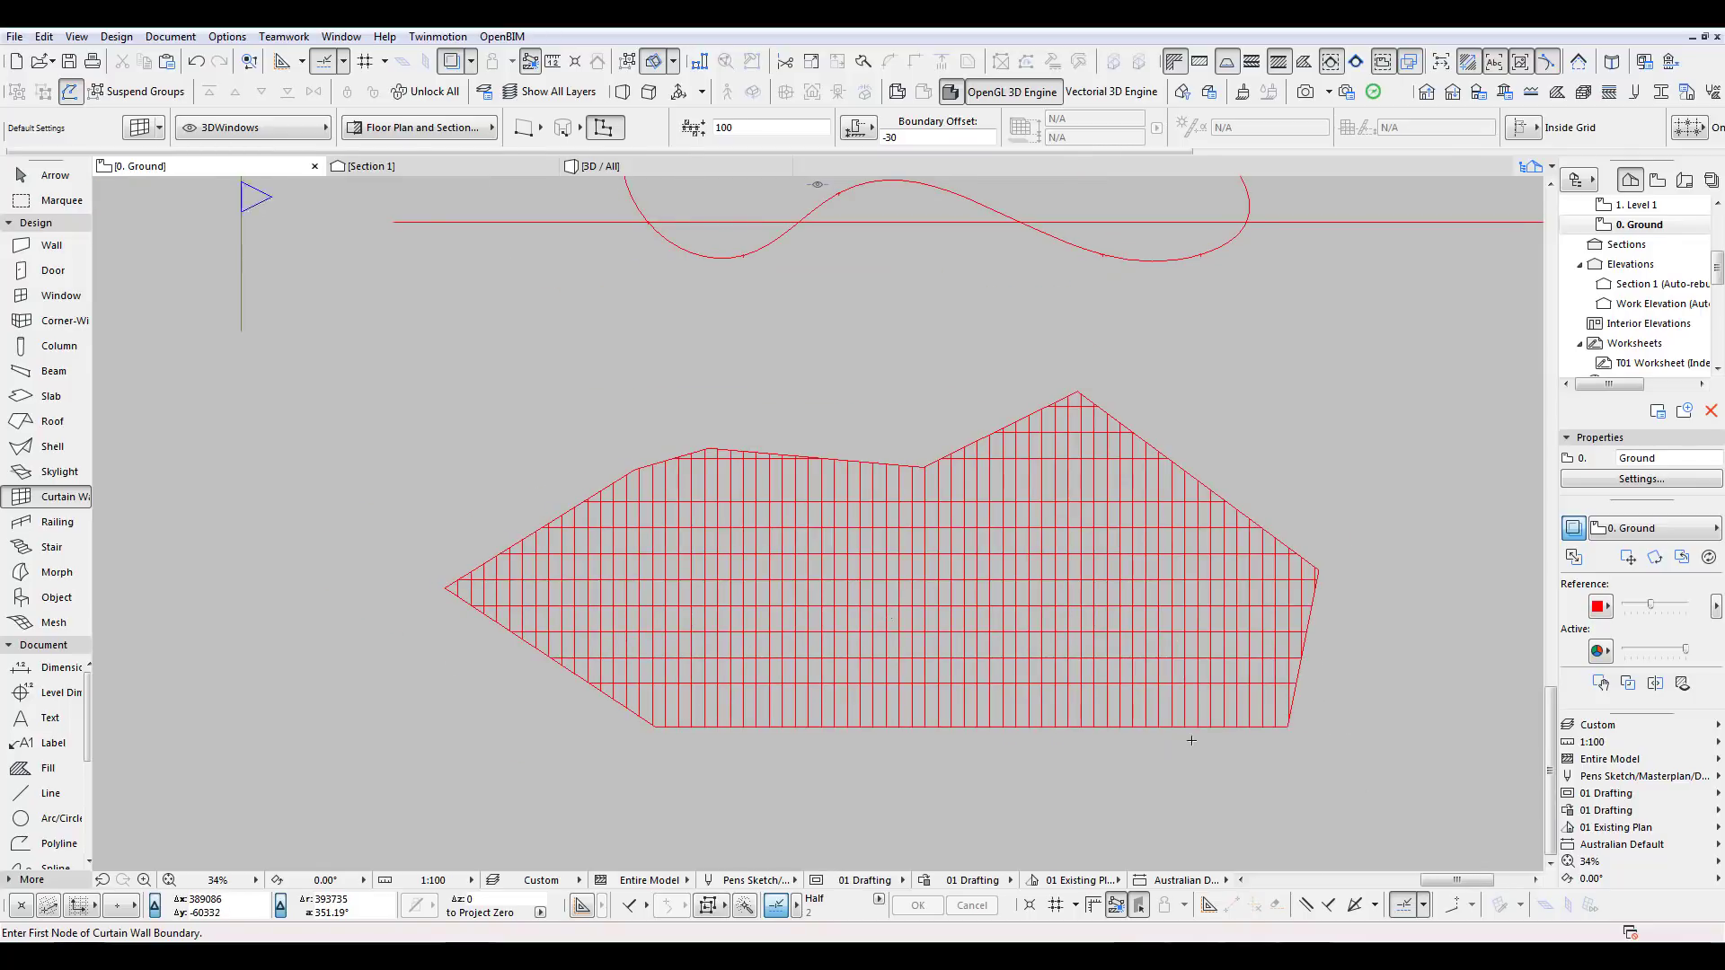
pyautogui.scroll(6, 1196, 741)
pyautogui.scroll(-4, 1390, 700)
pyautogui.scroll(-2, 1097, 697)
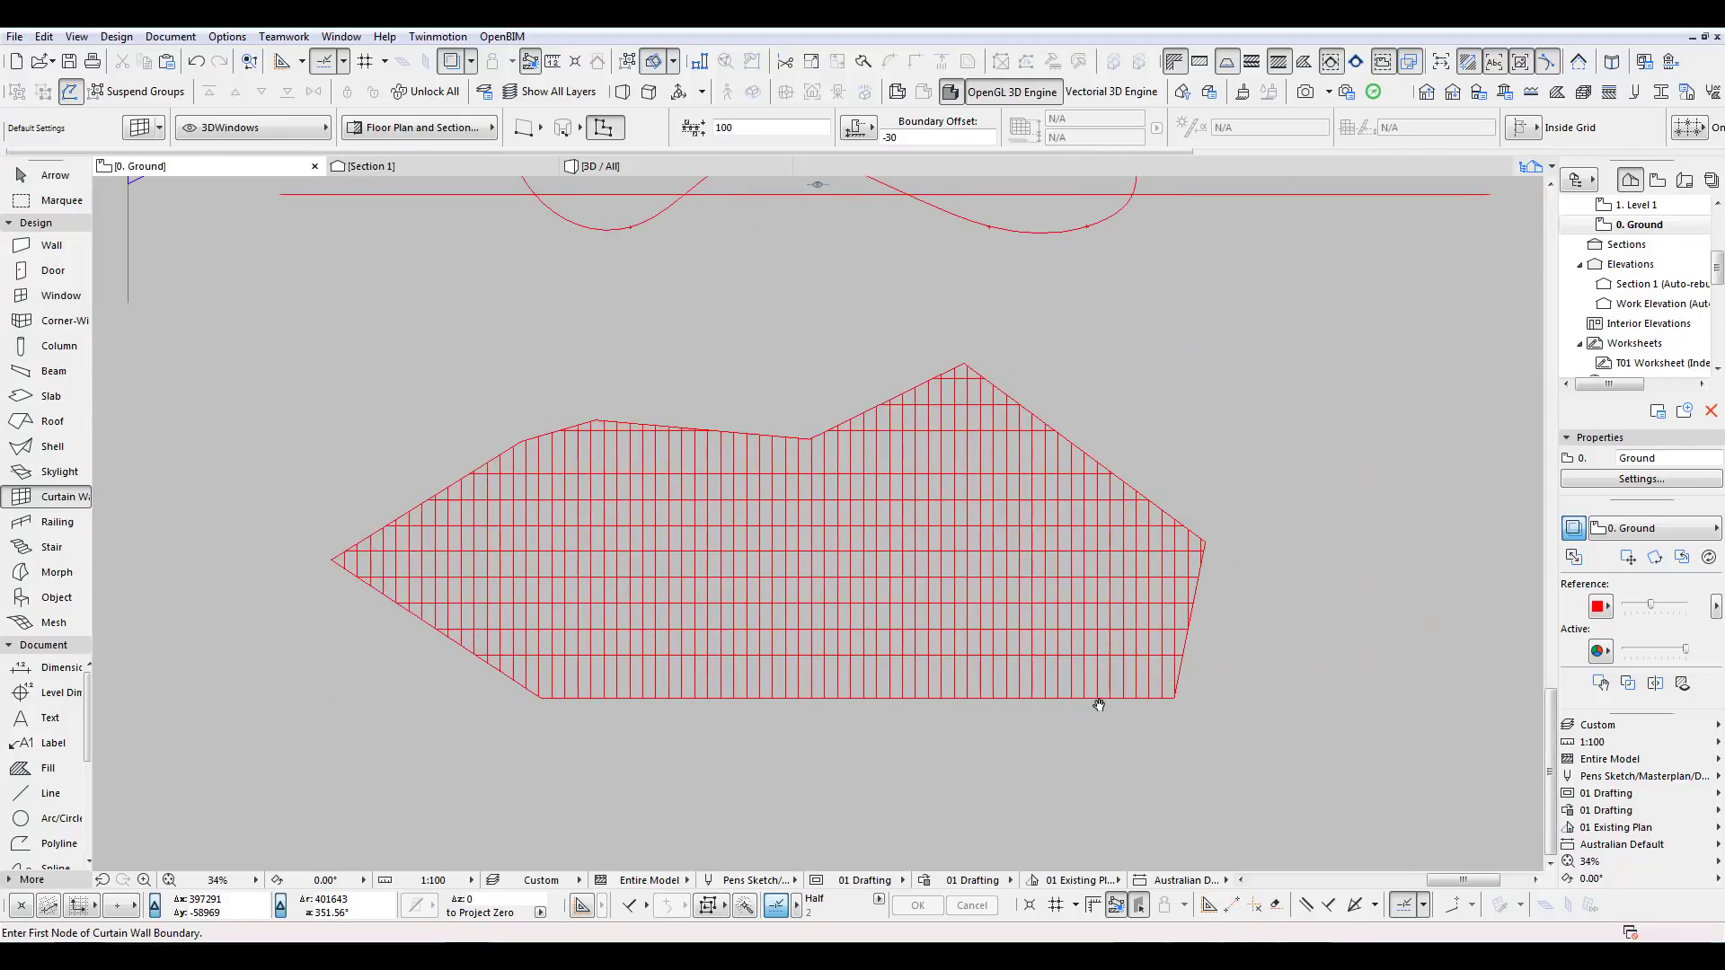
pyautogui.keyDown('shift'); pyautogui.click(1174, 699); pyautogui.keyUp('shift')
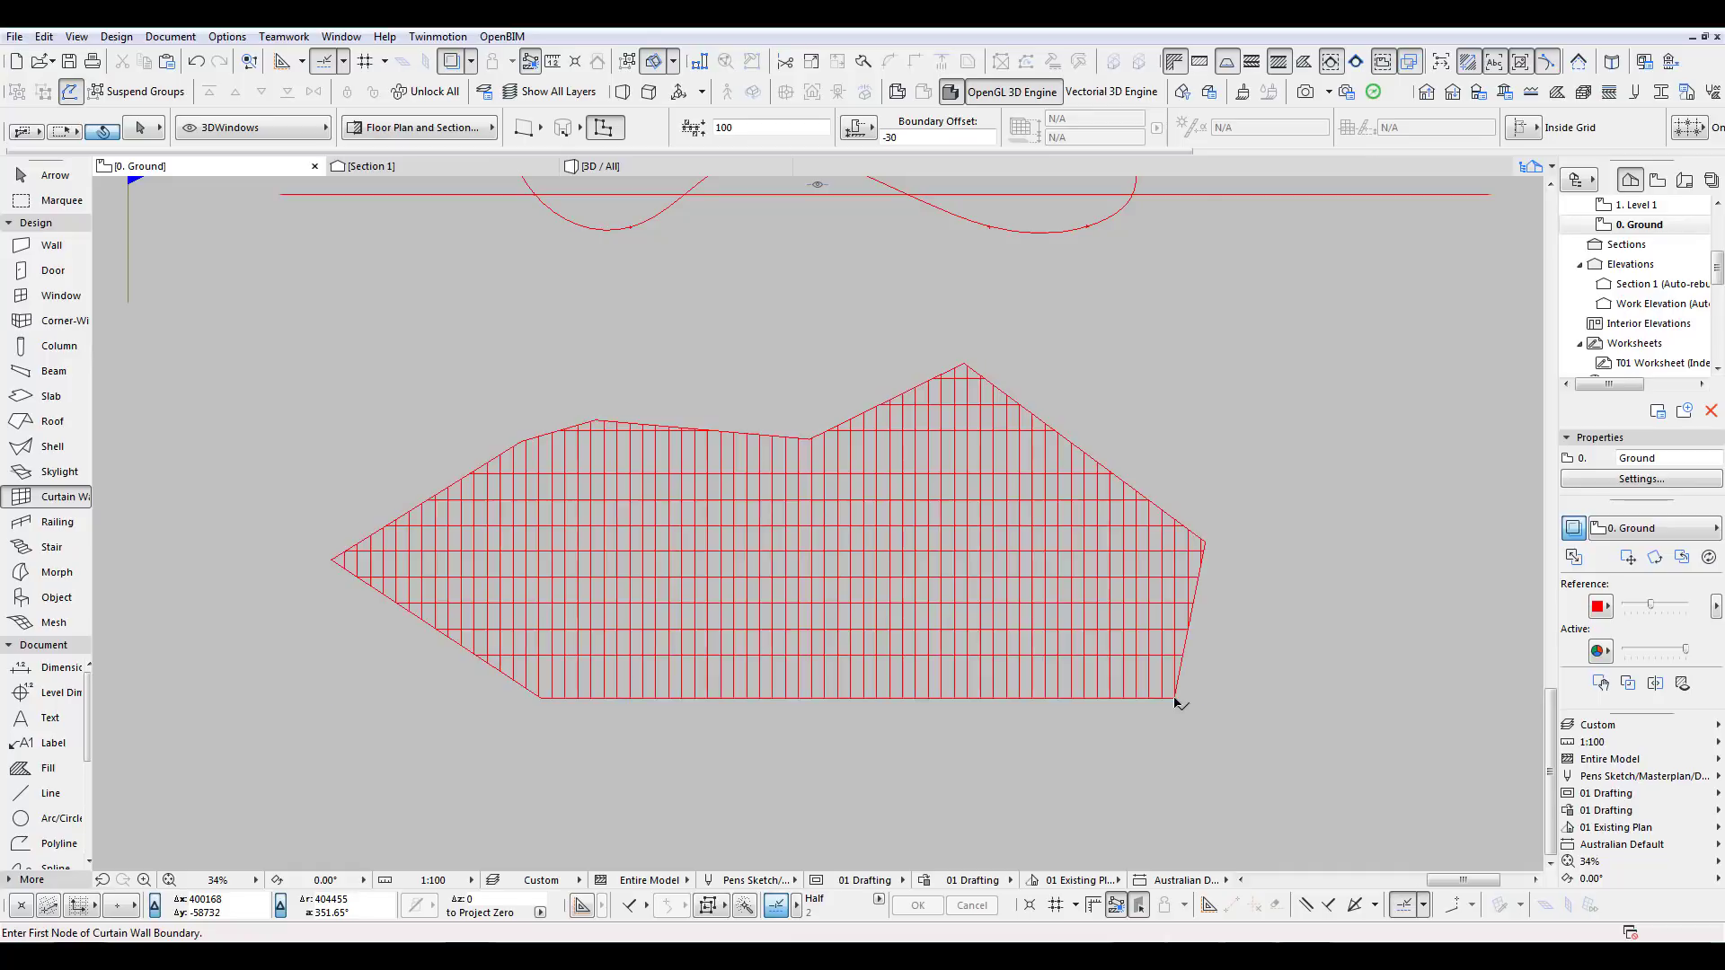
pyautogui.press('F5')
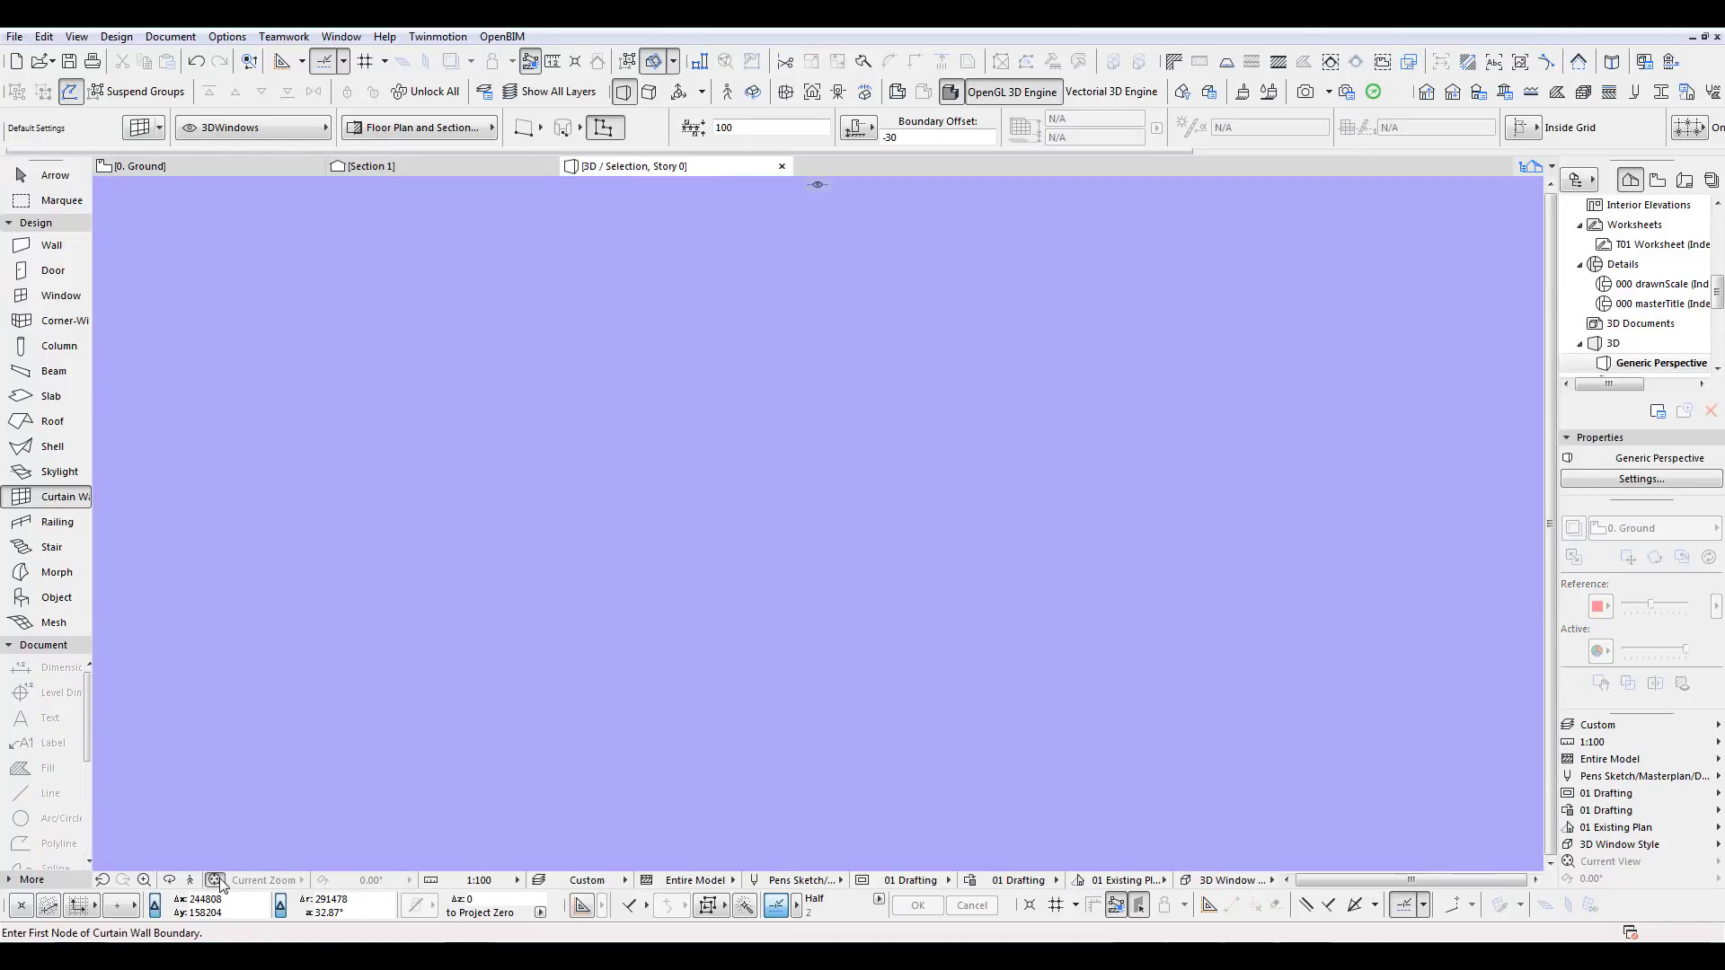
pyautogui.press('o')
pyautogui.moveTo(898, 557); pyautogui.dragTo(274, 816)
pyautogui.scroll(10, 597, 713)
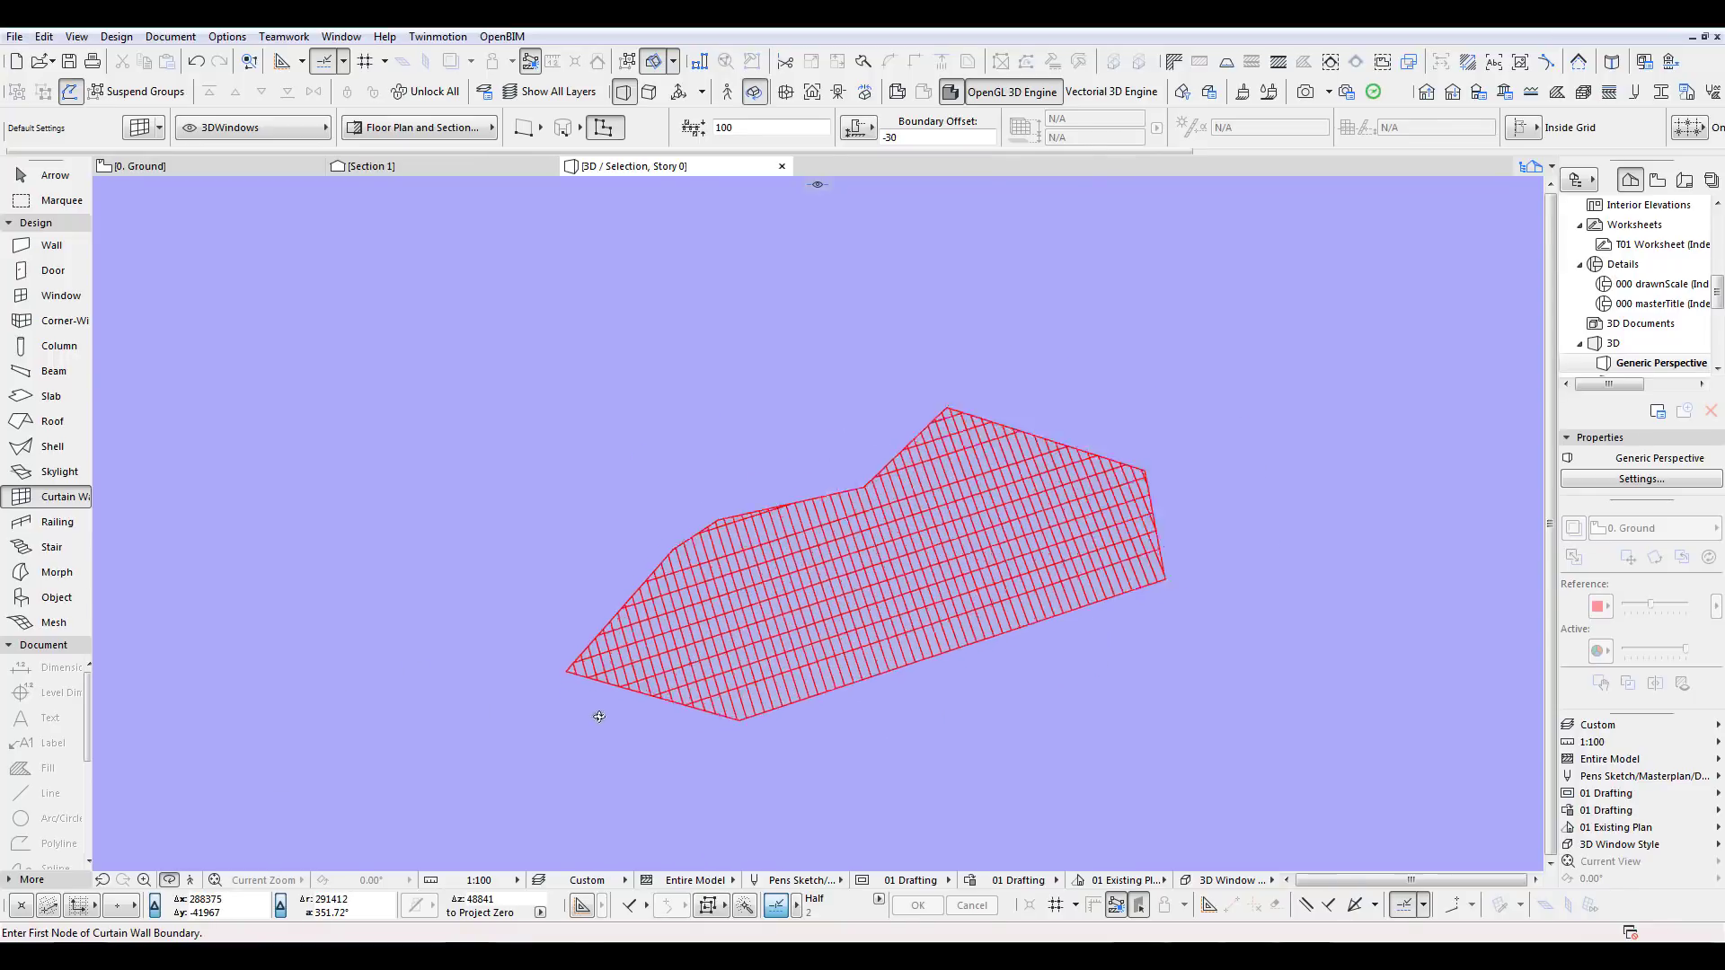
pyautogui.scroll(3, 730, 555)
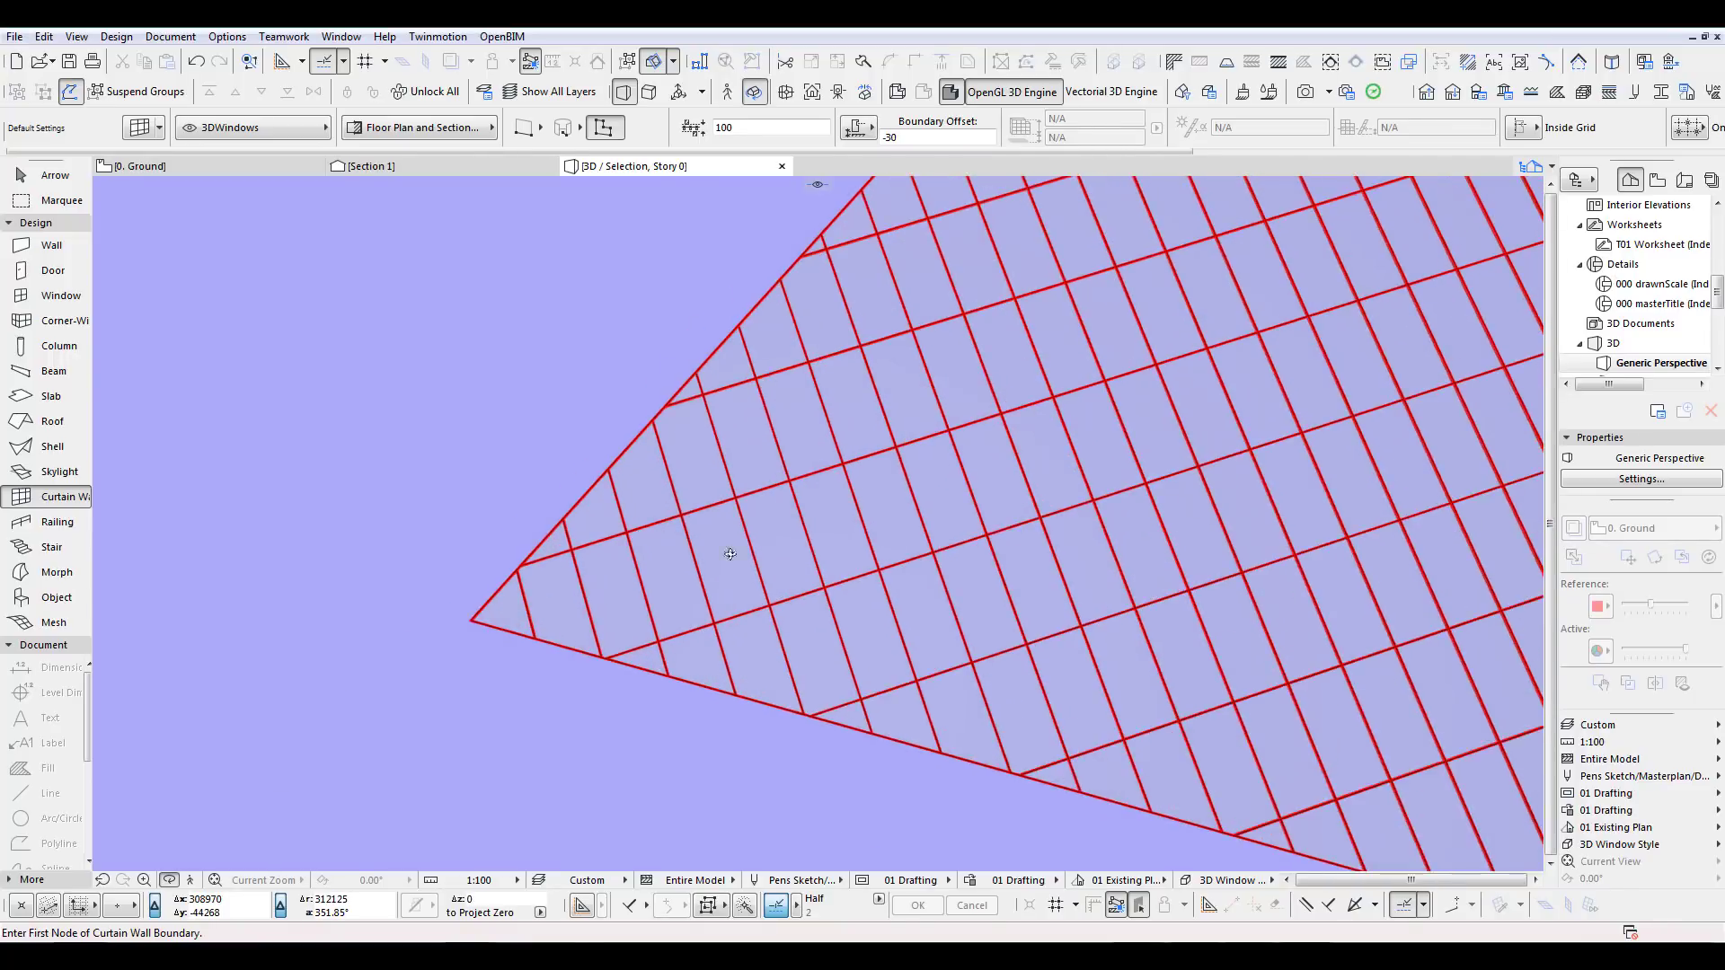
pyautogui.moveTo(887, 547); pyautogui.dragTo(886, 616)
pyautogui.press('F2')
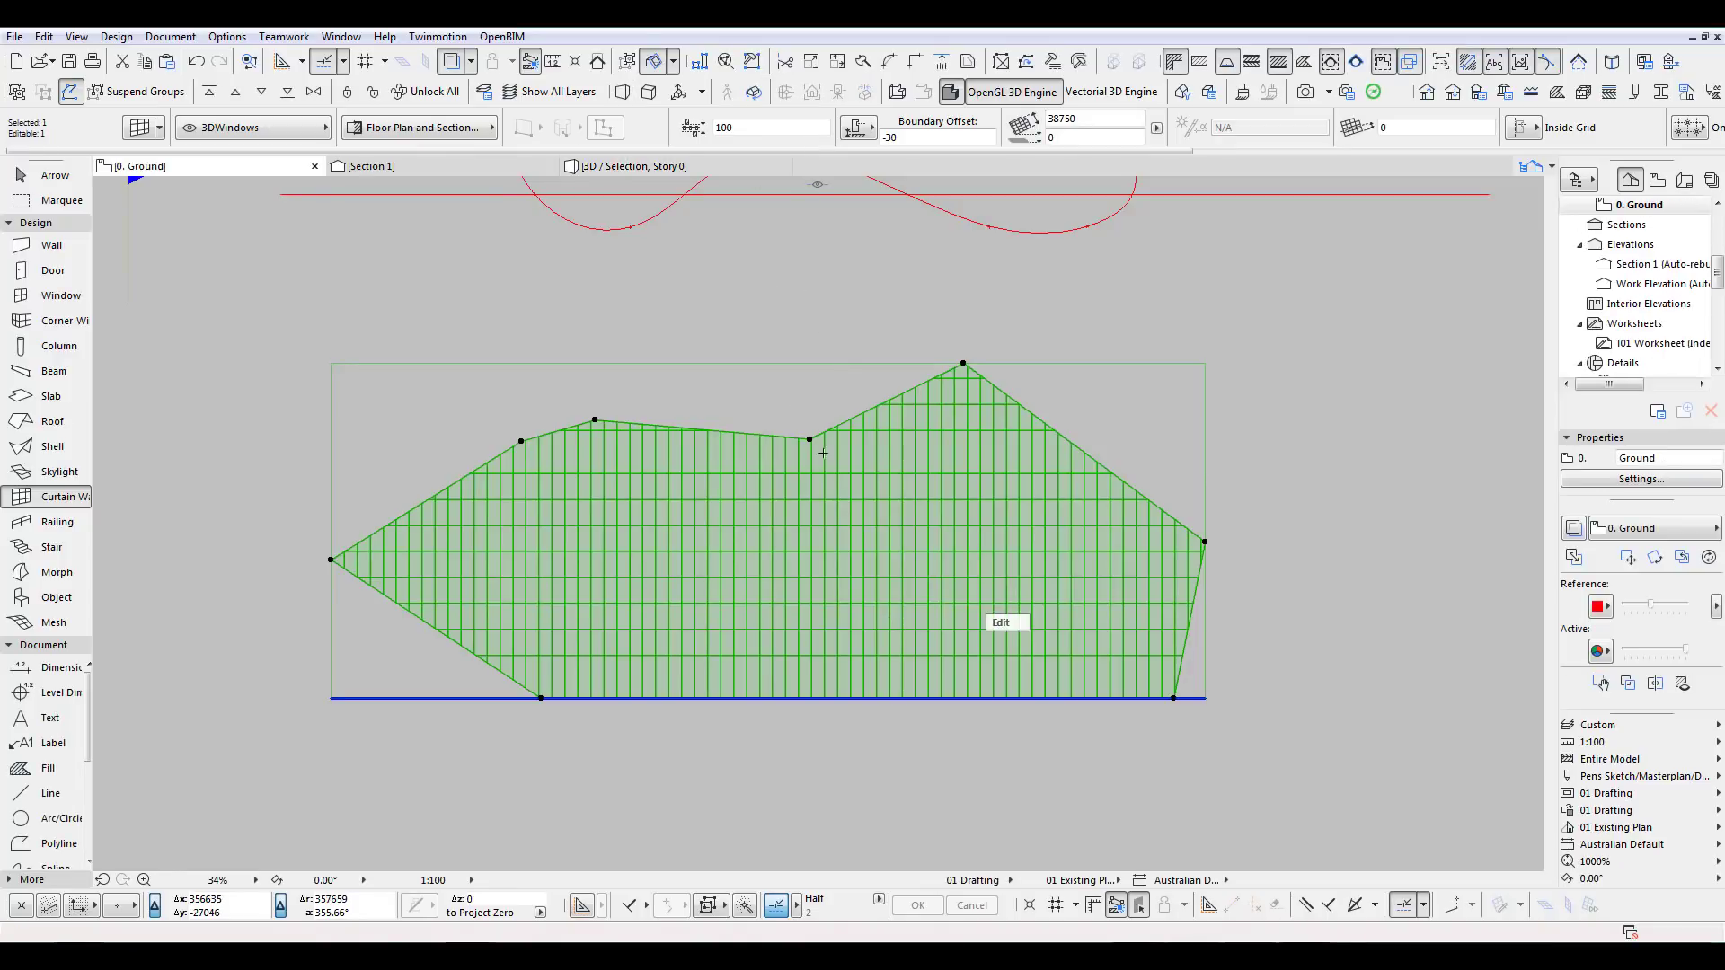
# Try to move the irregular curtain wall by a point on its upper edge.
pyautogui.scroll(-3, 858, 550)
pyautogui.scroll(2, 859, 481)
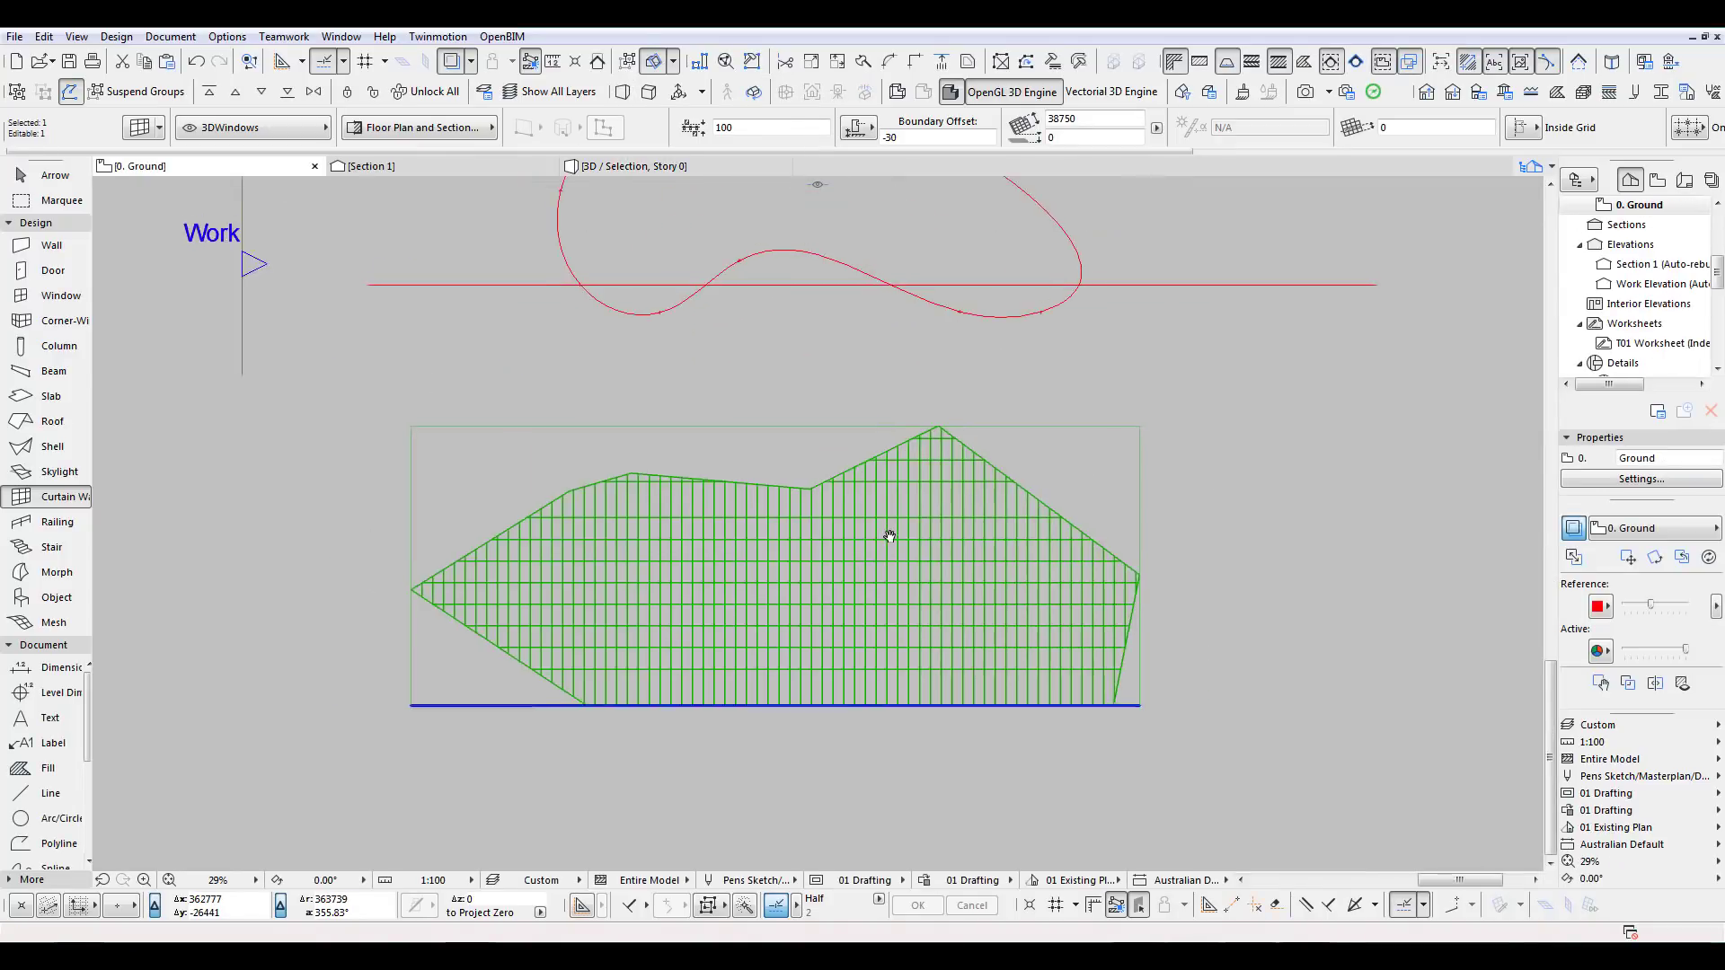
pyautogui.click(981, 543)
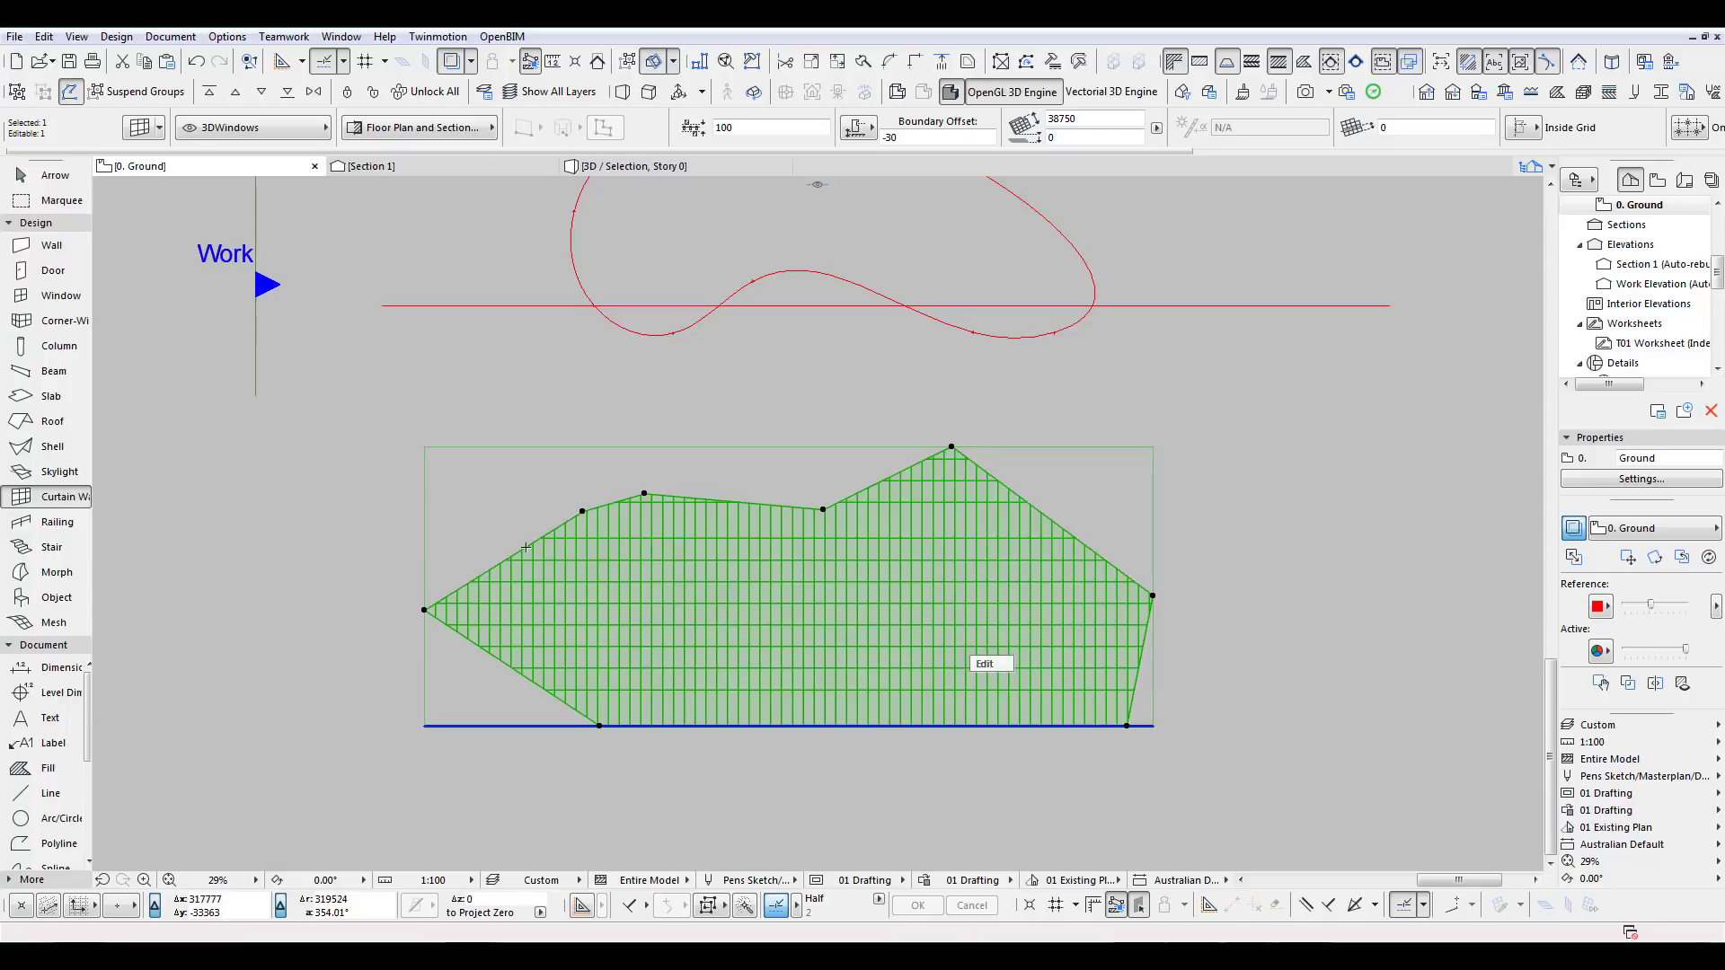
pyautogui.scroll(4, 791, 510)
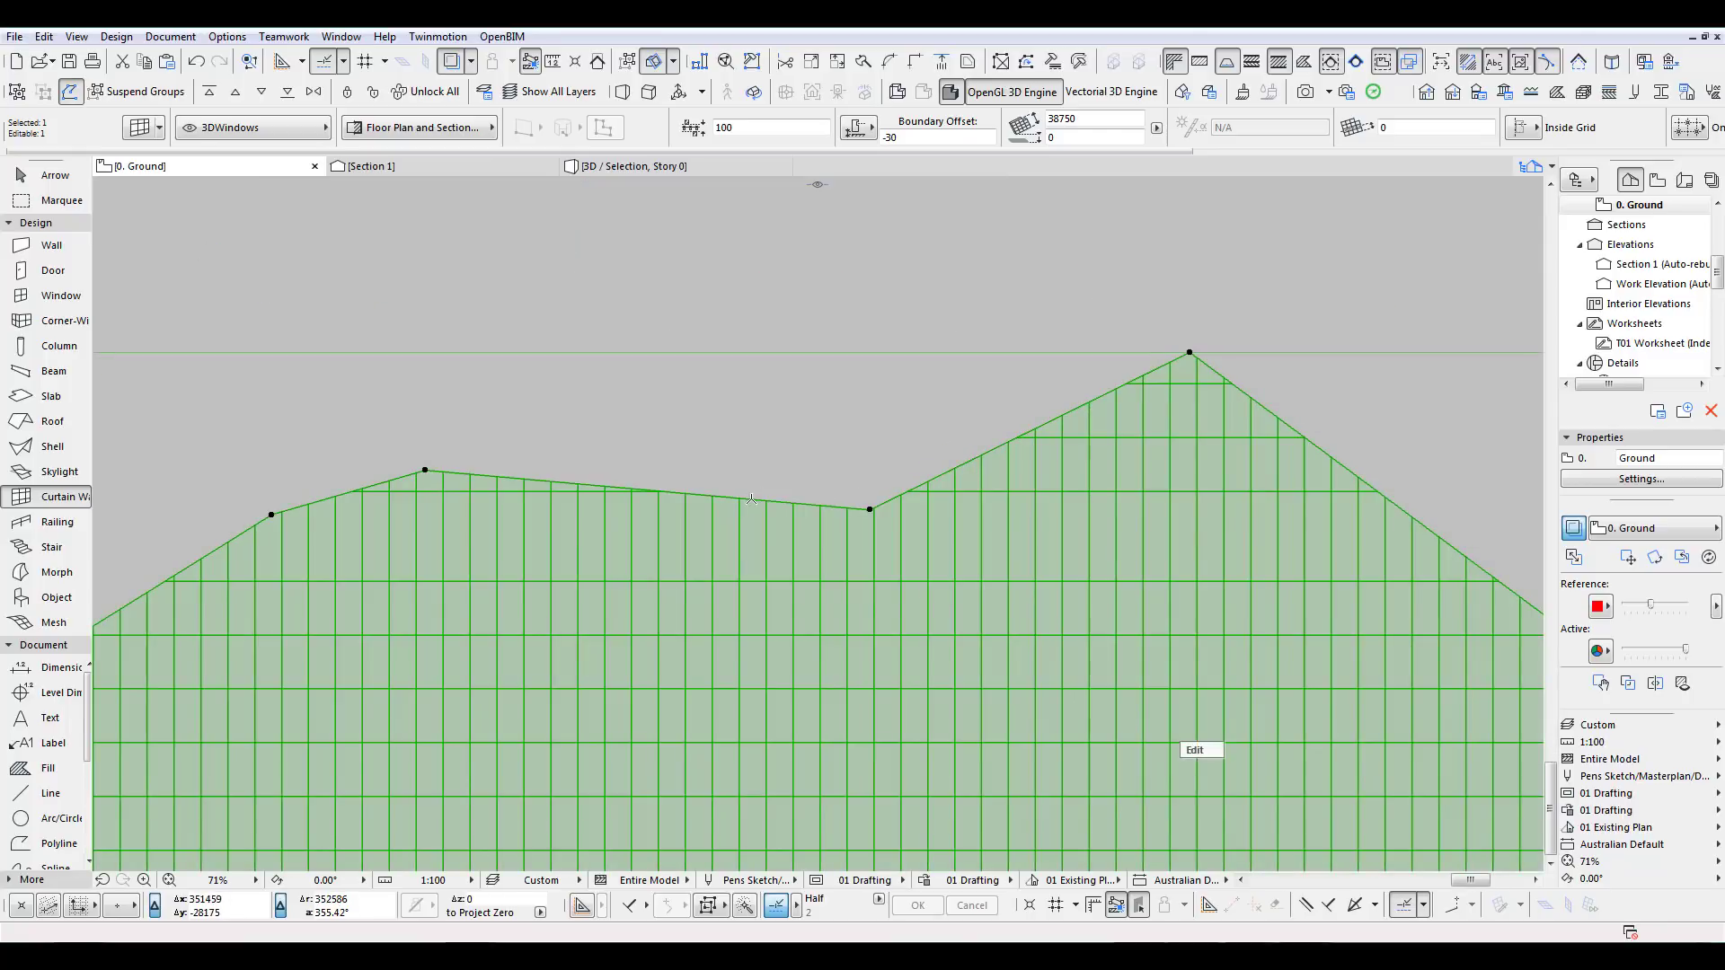
pyautogui.click(775, 505)
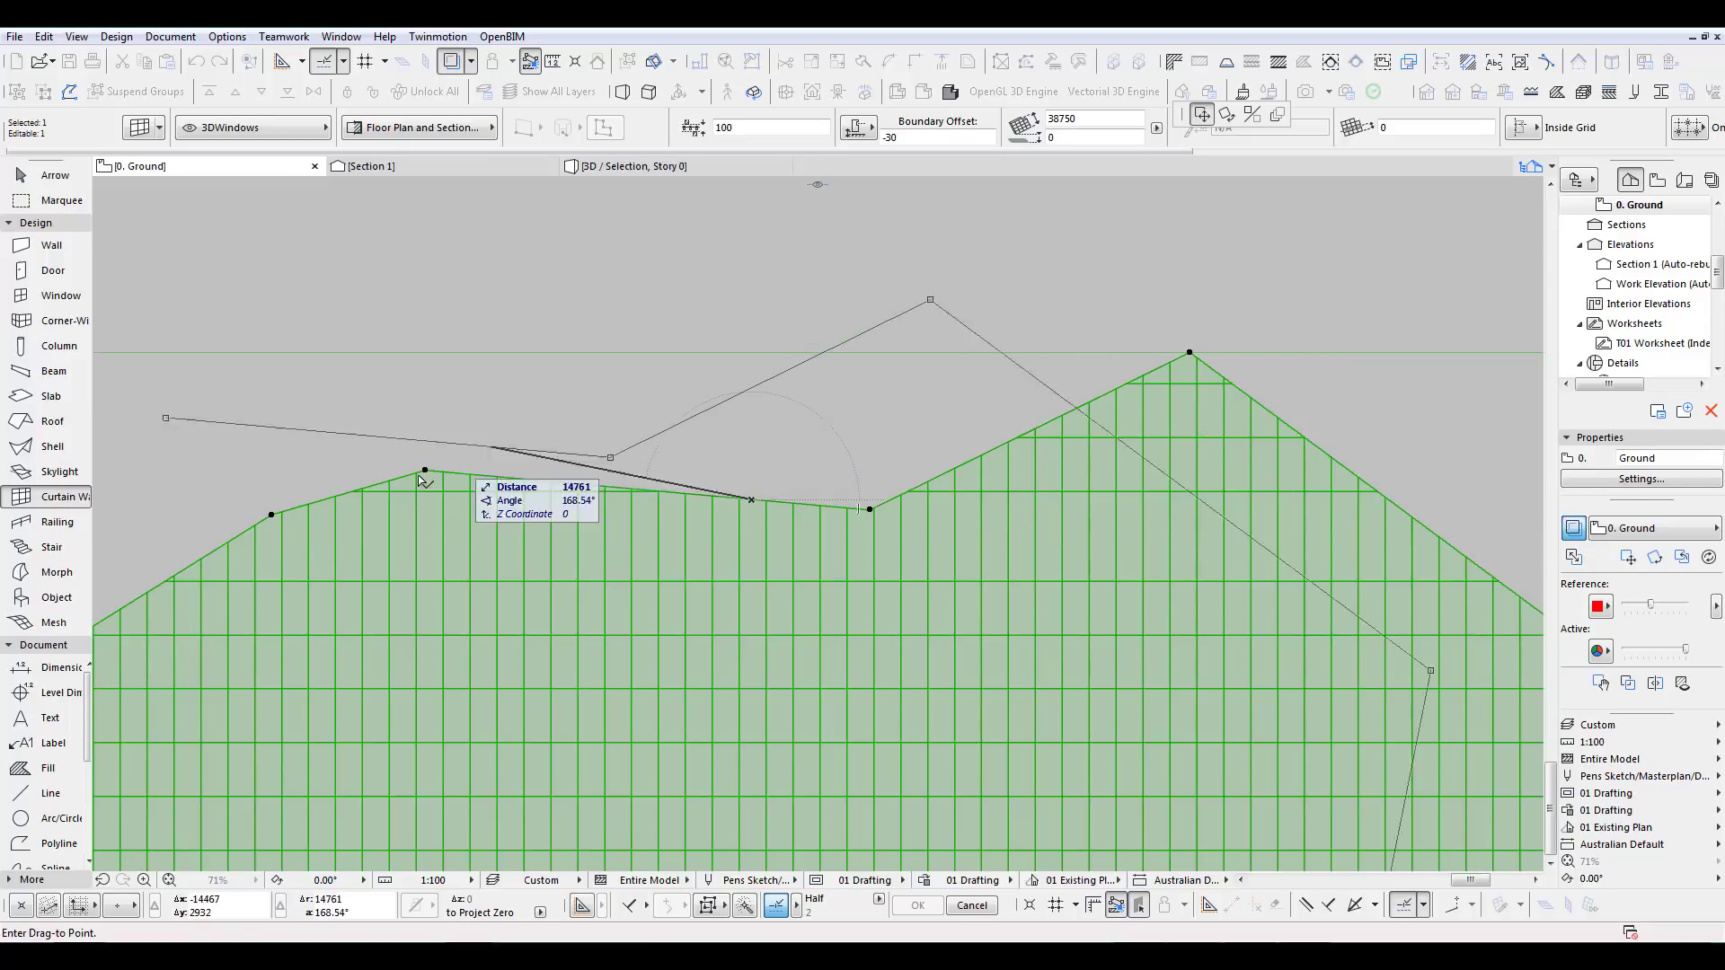
pyautogui.click(771, 501)
pyautogui.scroll(-6, 858, 528)
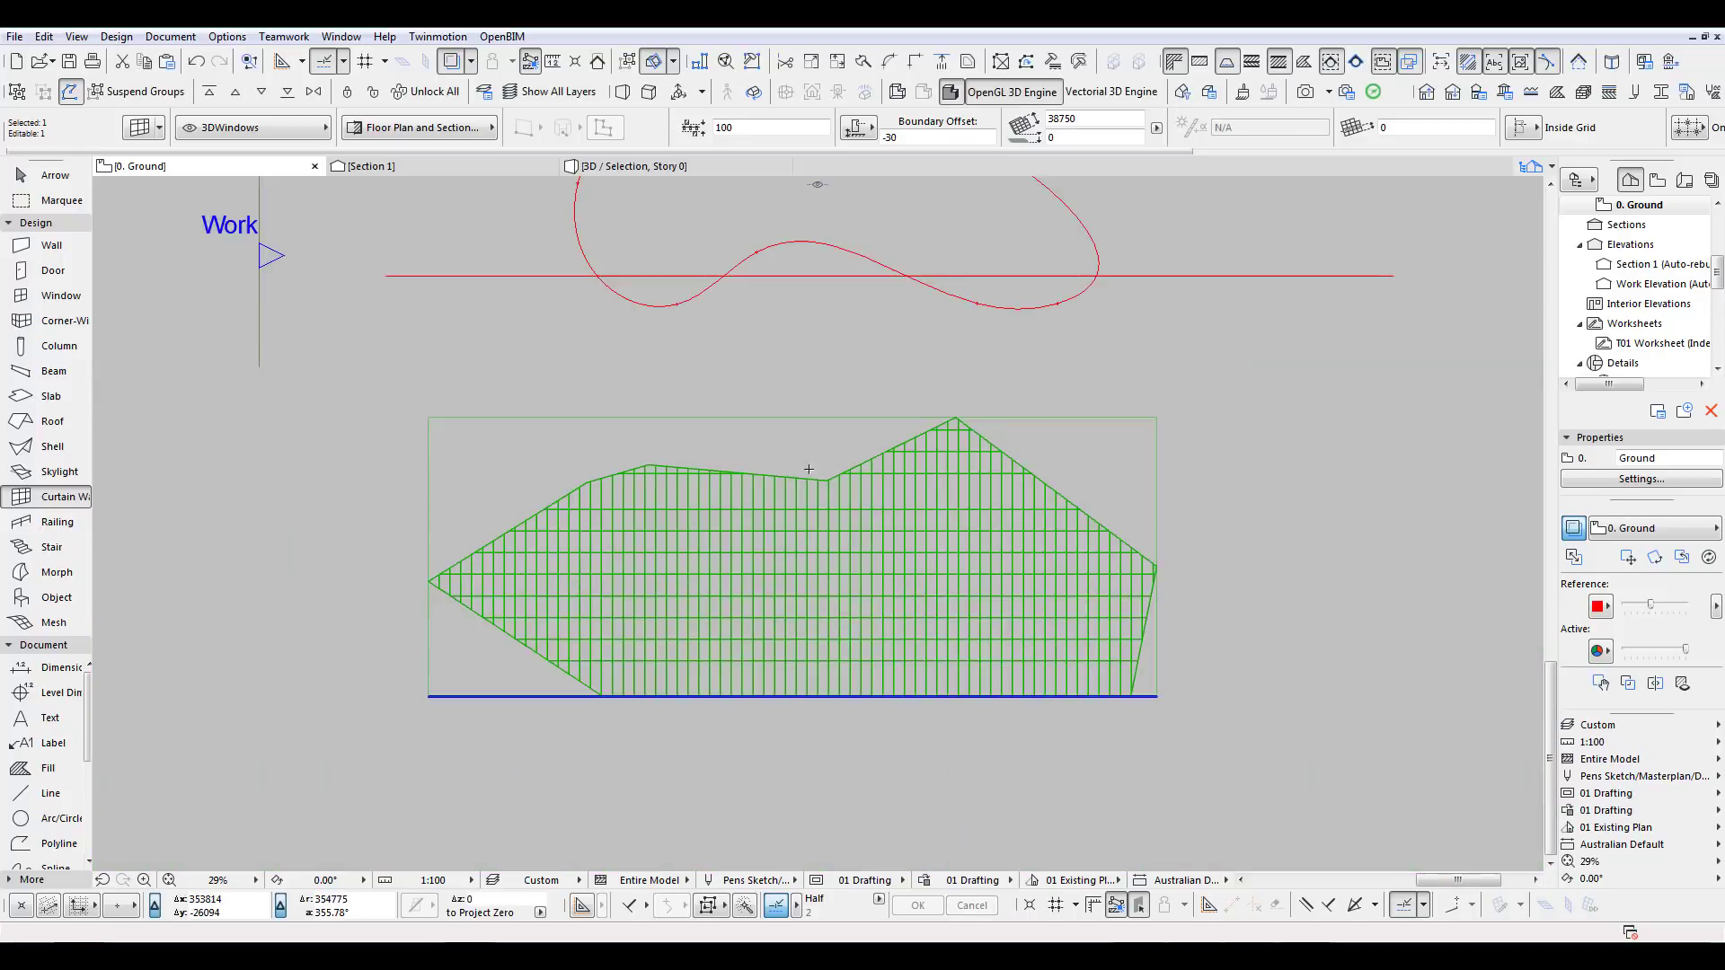
pyautogui.moveTo(858, 528); pyautogui.dragTo(883, 553, button='middle')
pyautogui.press('Escape')
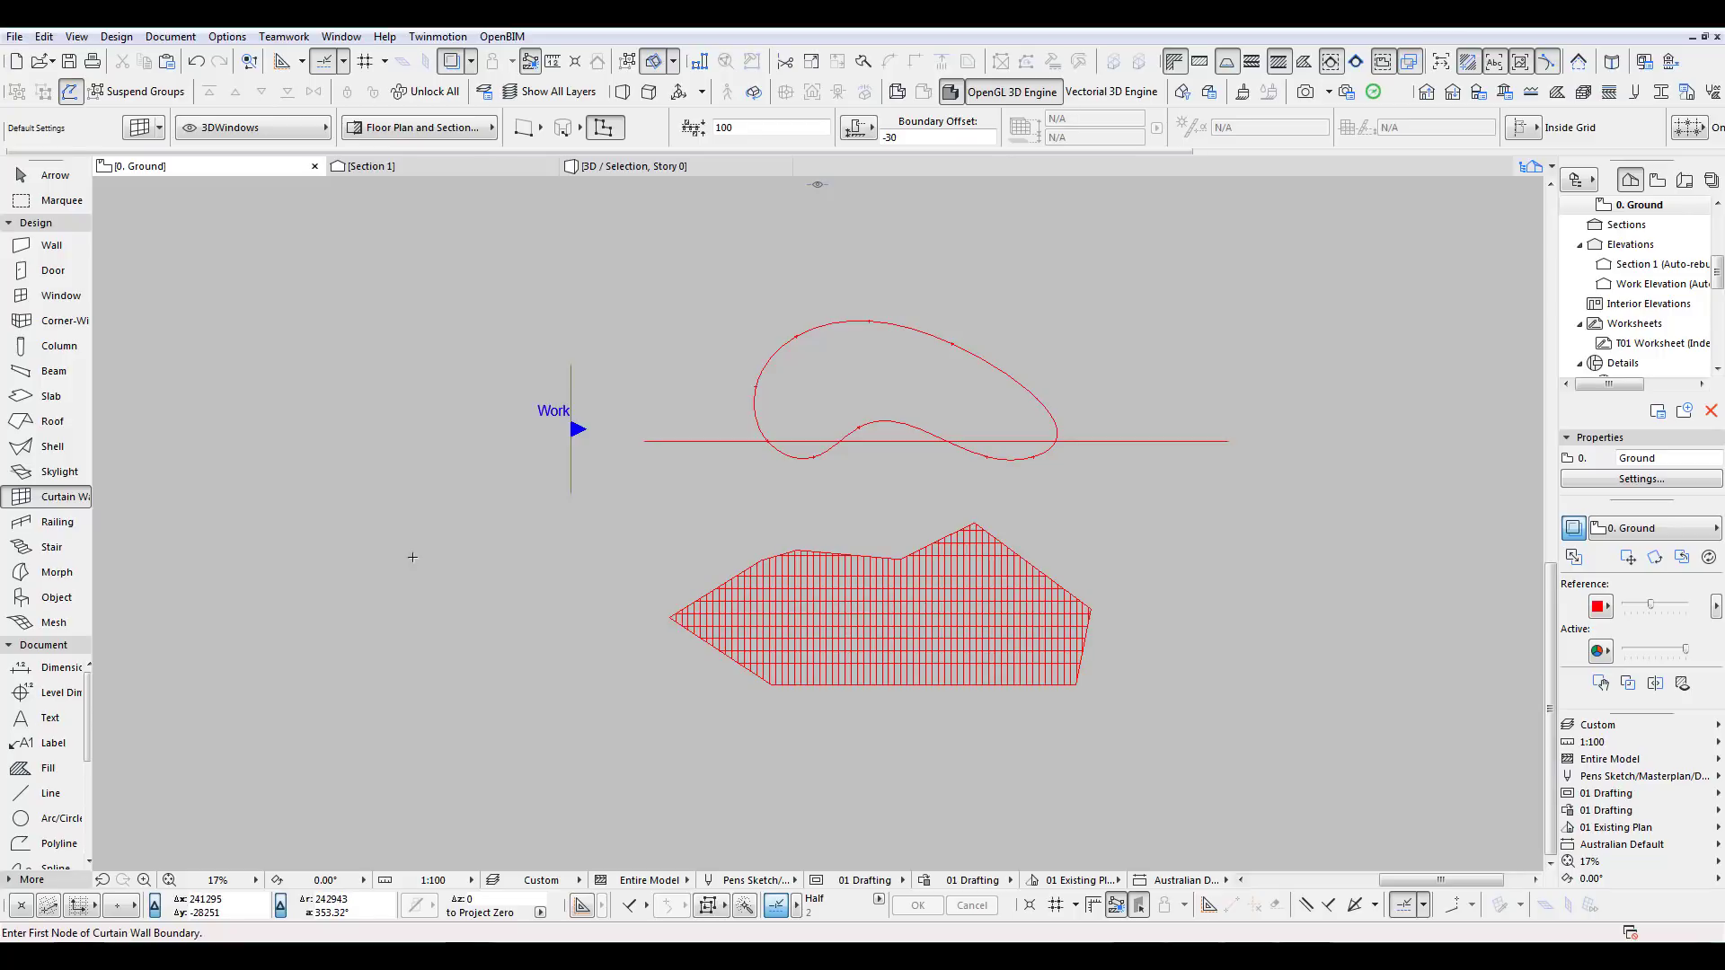
pyautogui.scroll(2, 935, 532)
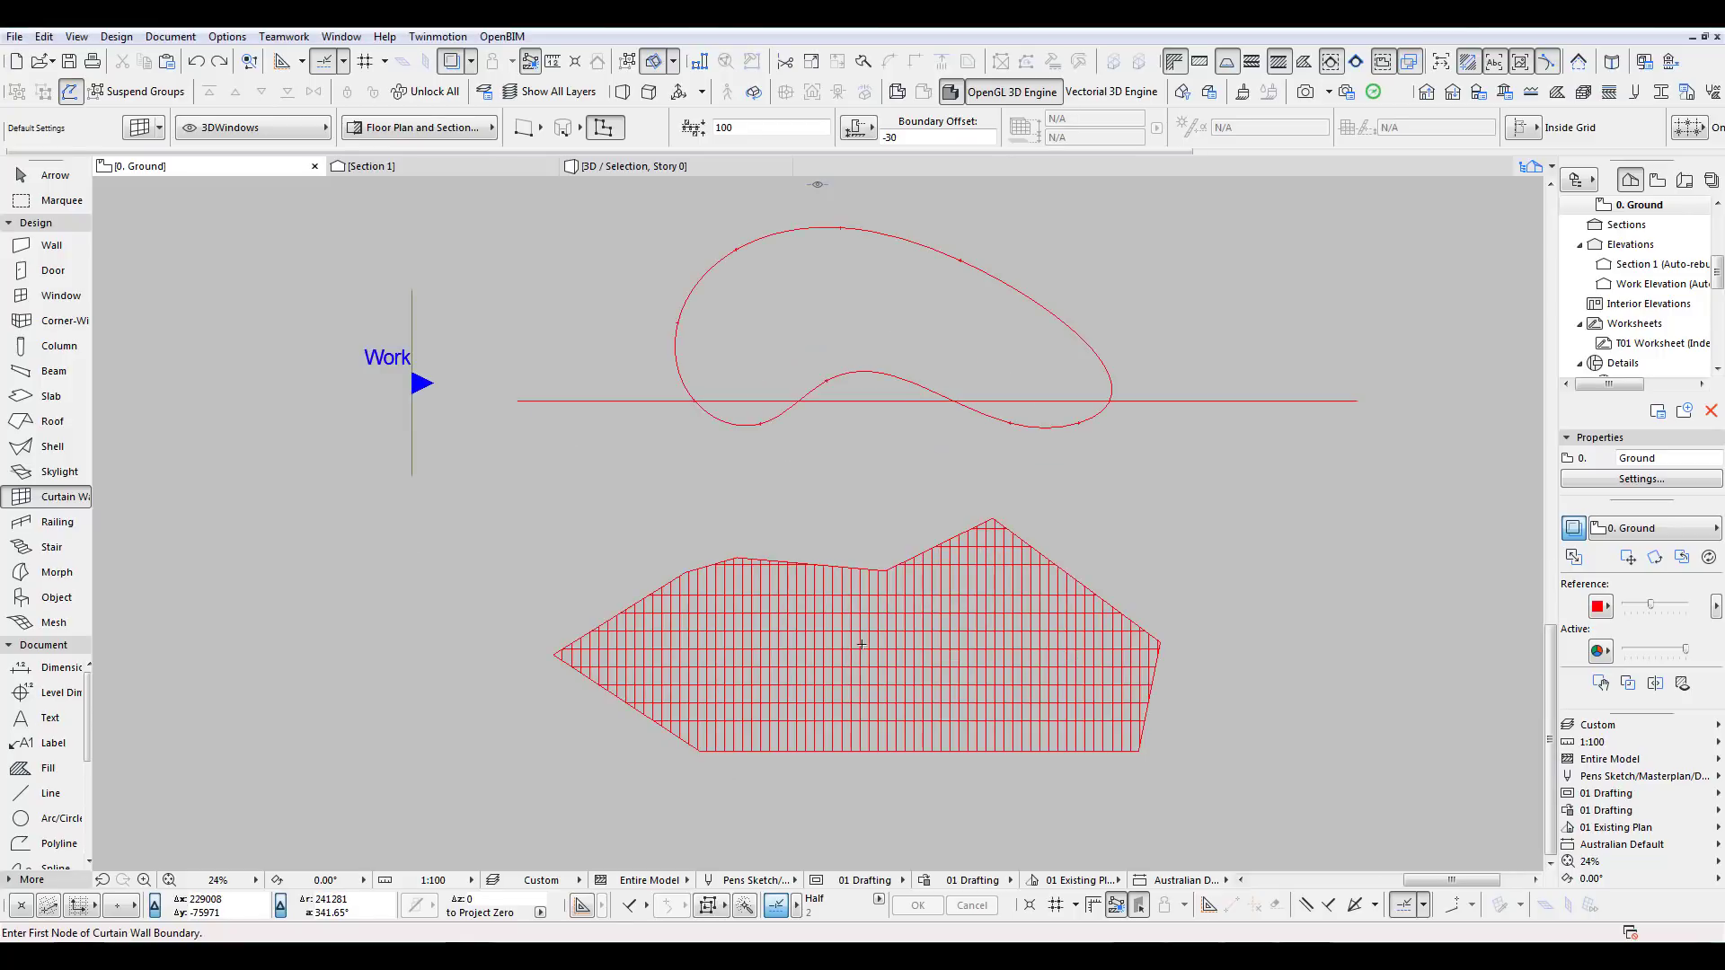
pyautogui.scroll(-2, 909, 712)
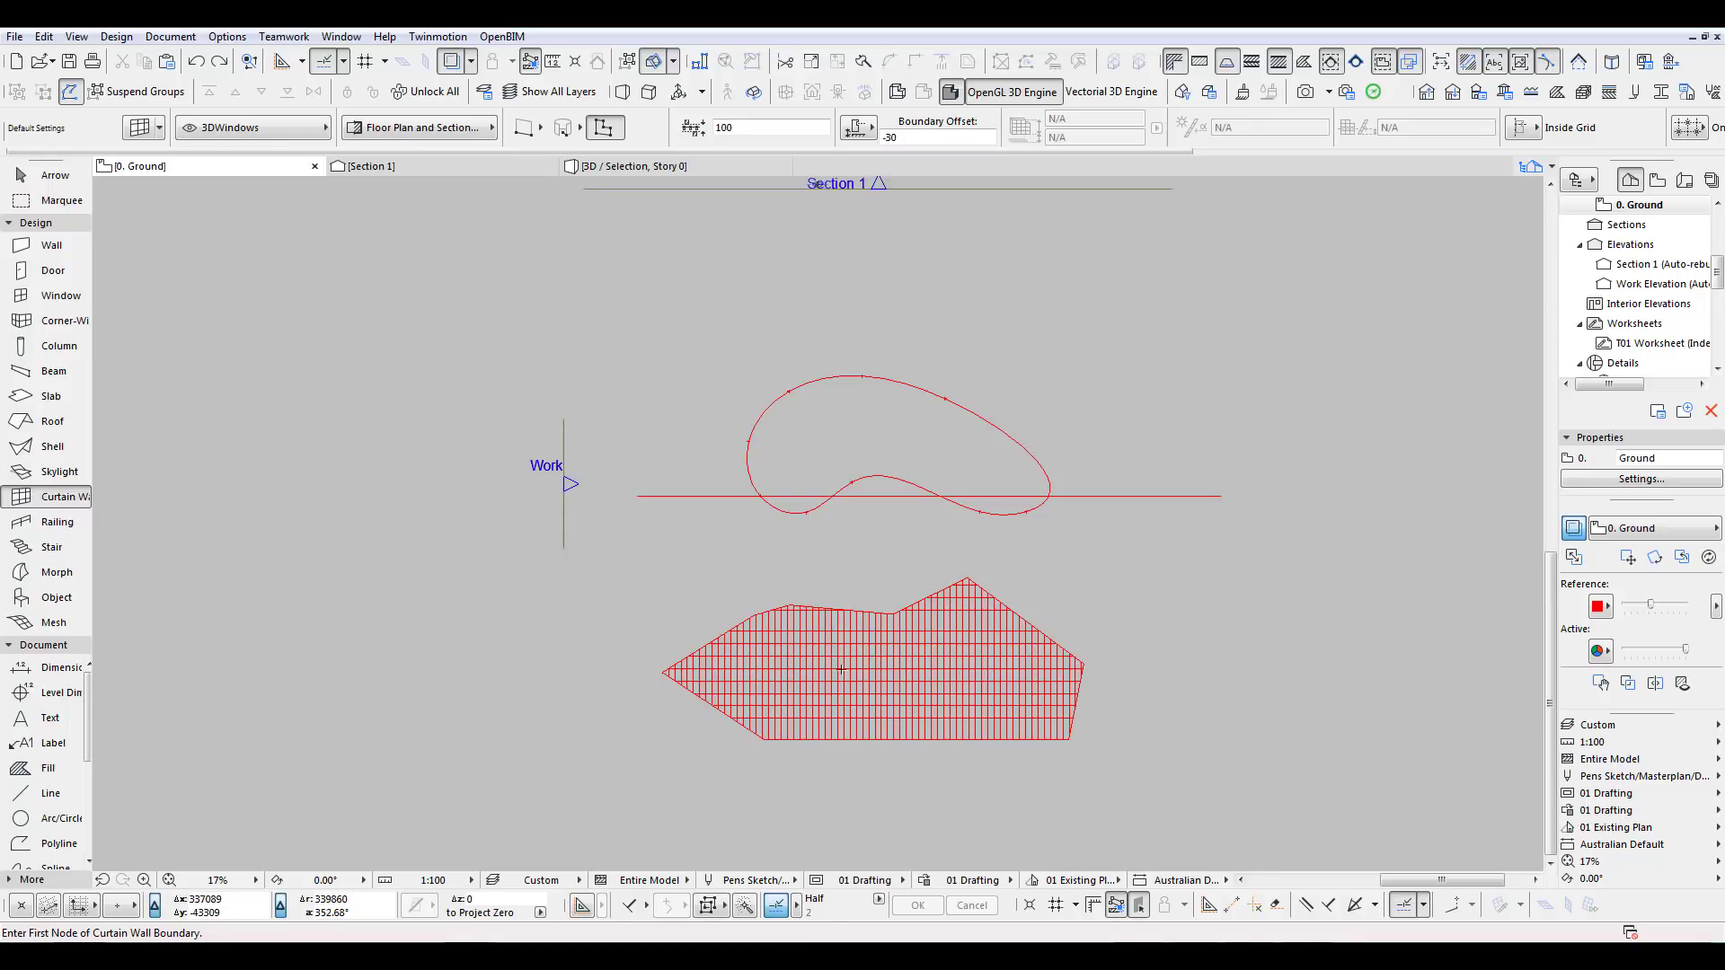
pyautogui.scroll(1, 1062, 749)
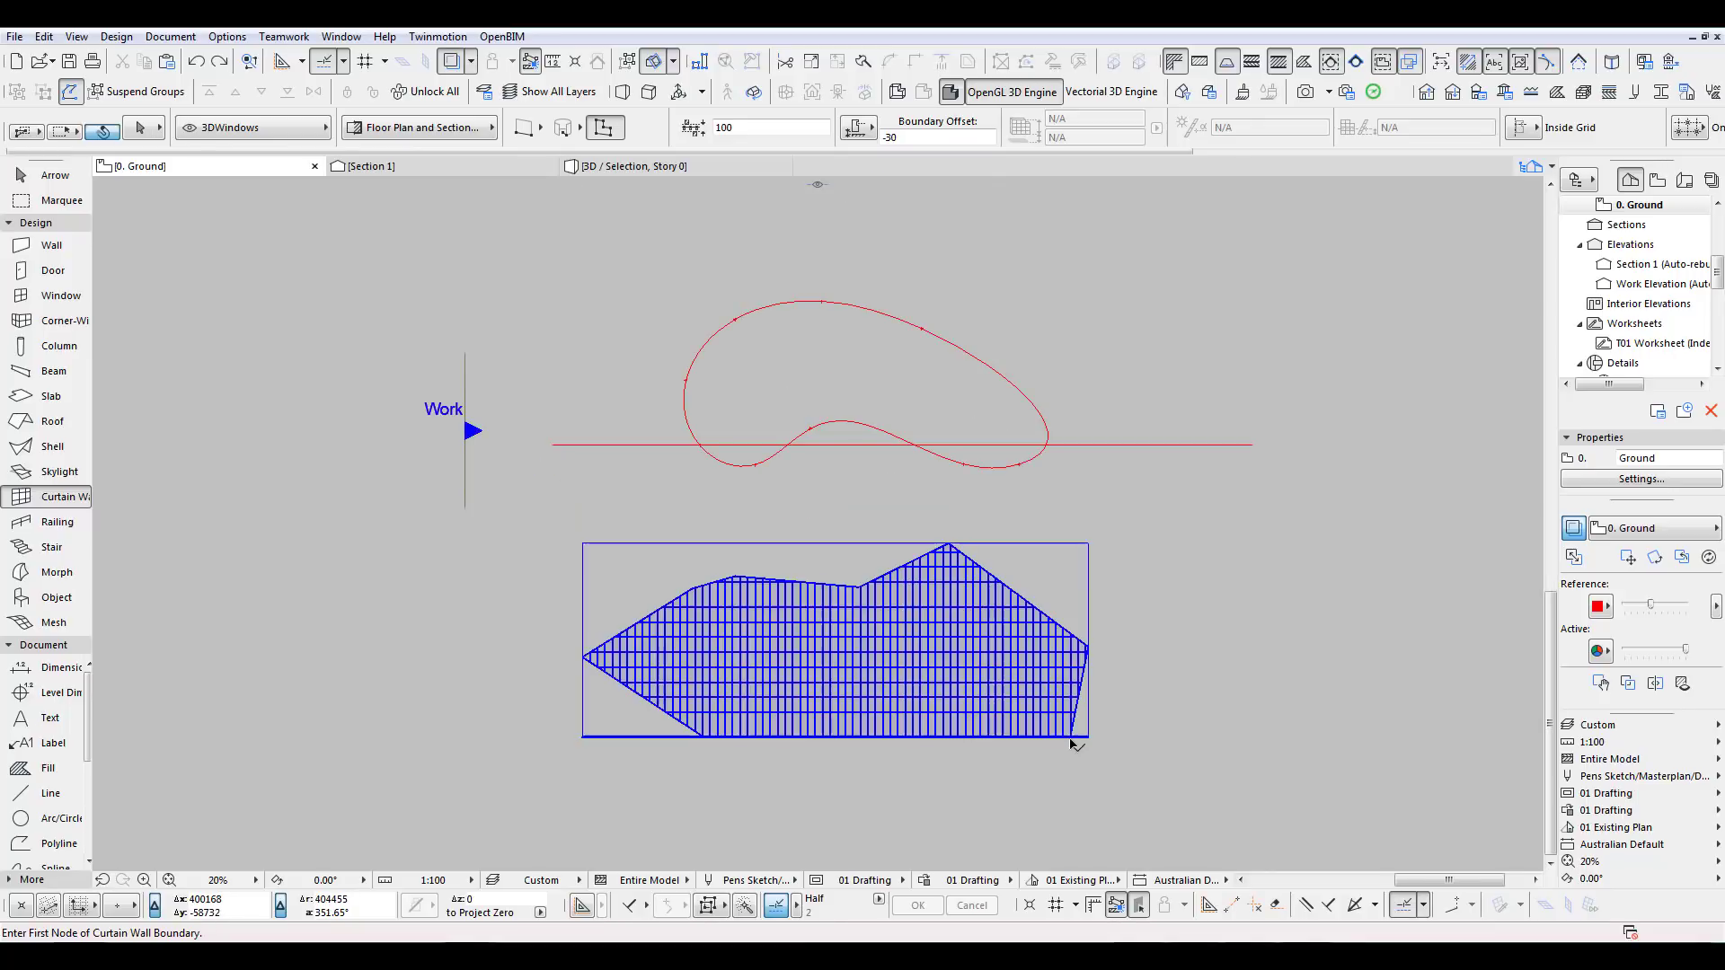
pyautogui.keyDown('shift'); pyautogui.click(1074, 739); pyautogui.keyUp('shift')
pyautogui.keyDown('shift'); pyautogui.click(1071, 738); pyautogui.keyUp('shift')
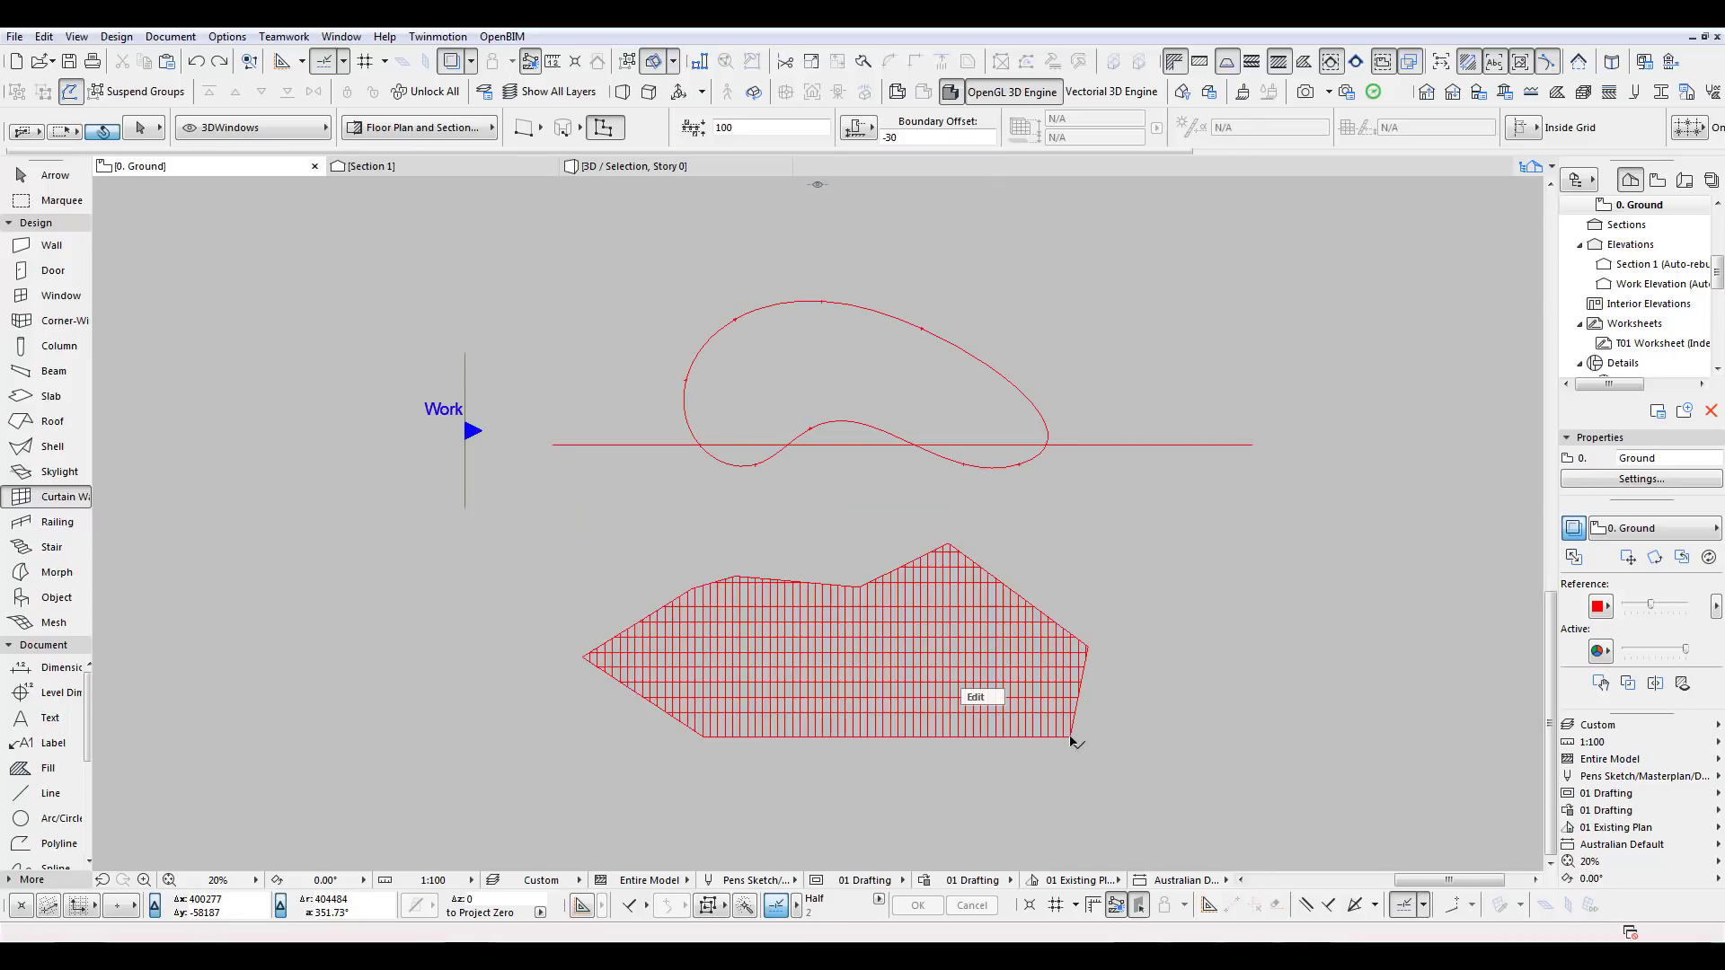
pyautogui.click(1069, 737)
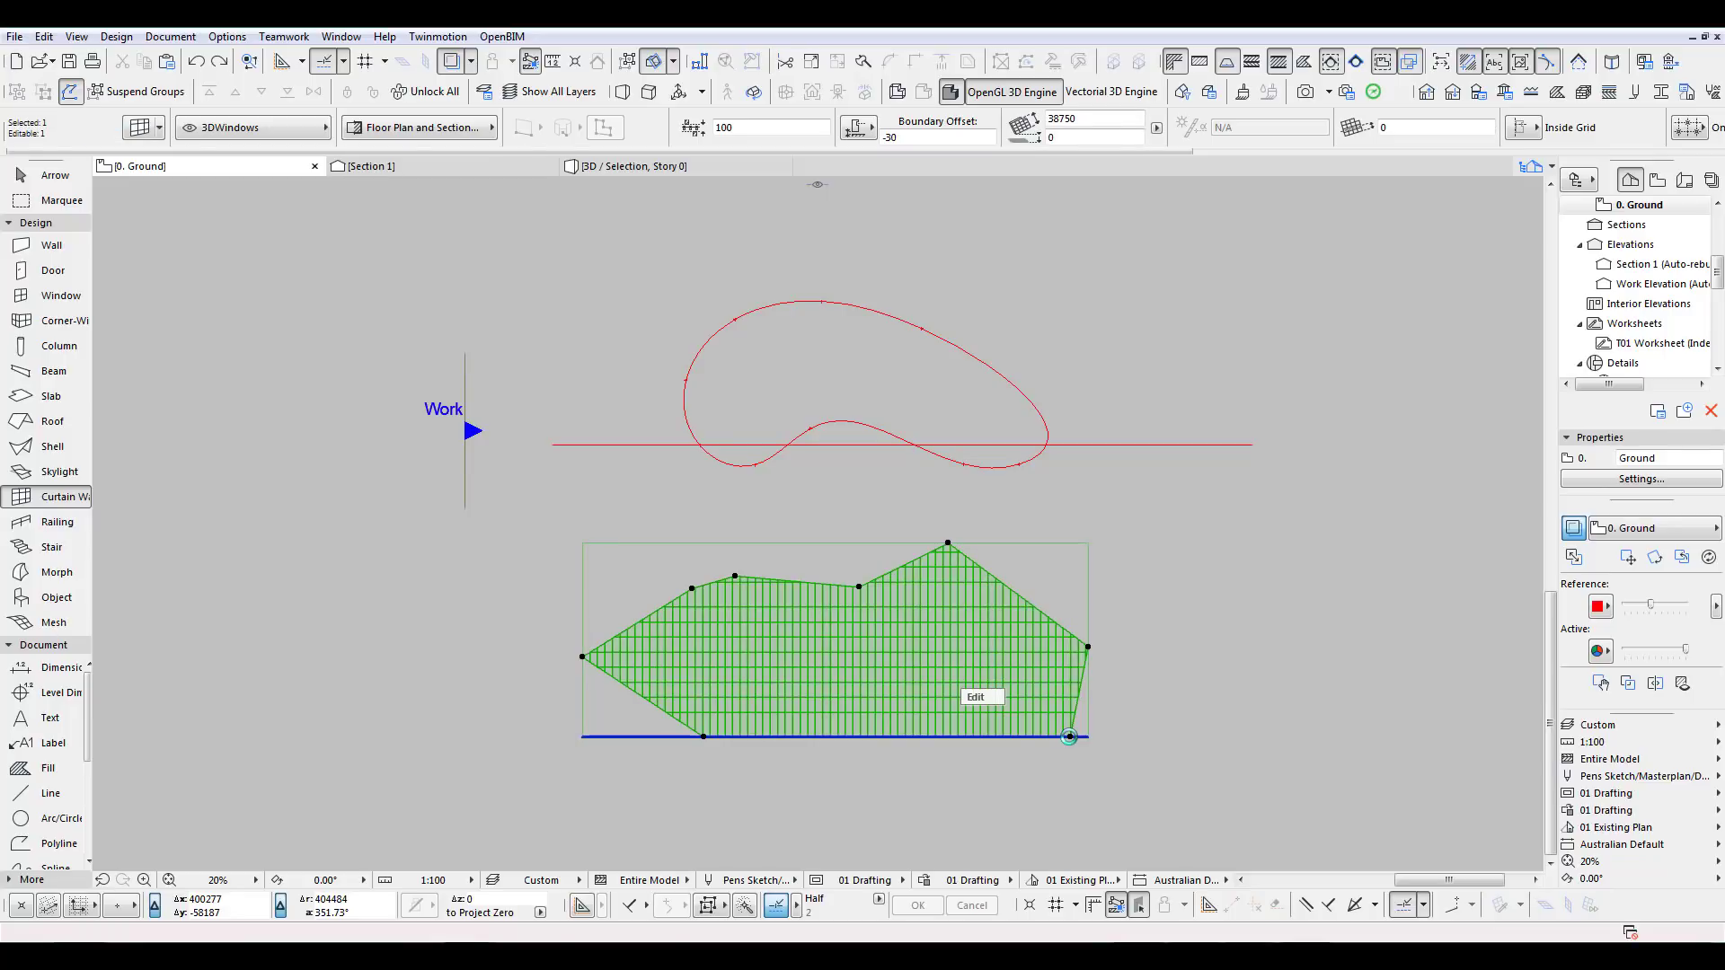
pyautogui.press('Escape')
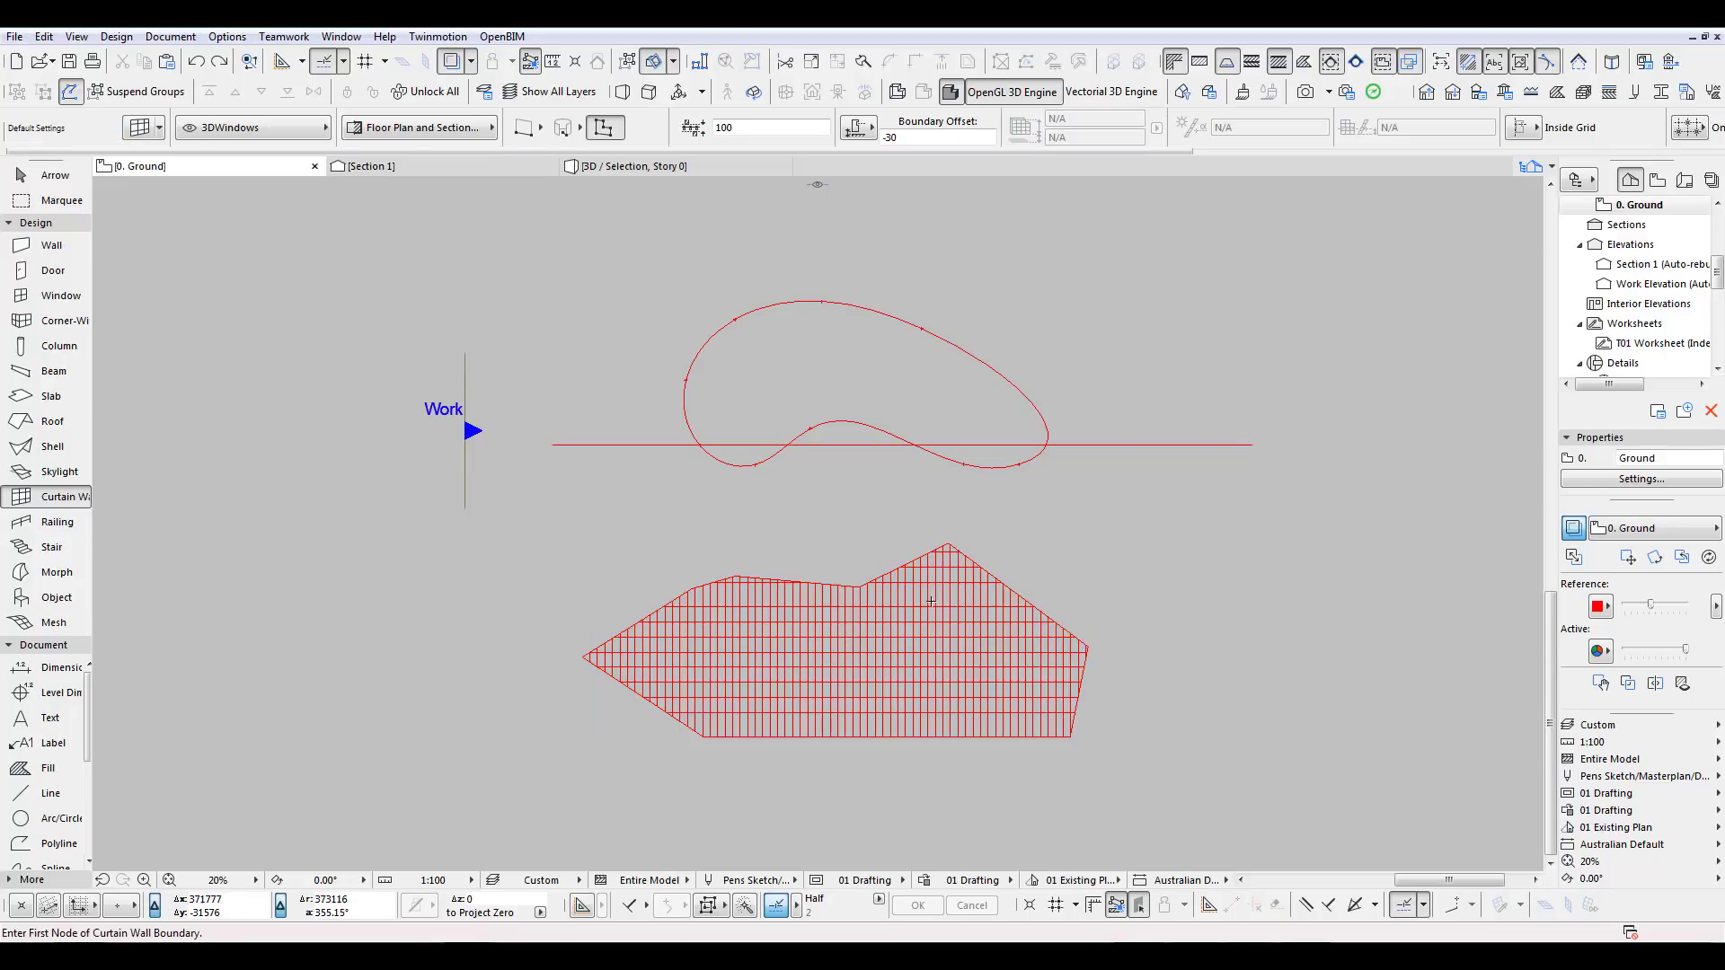
# Delete the irregular curtain wall below the red curved outline.
pyautogui.scroll(4, 931, 601)
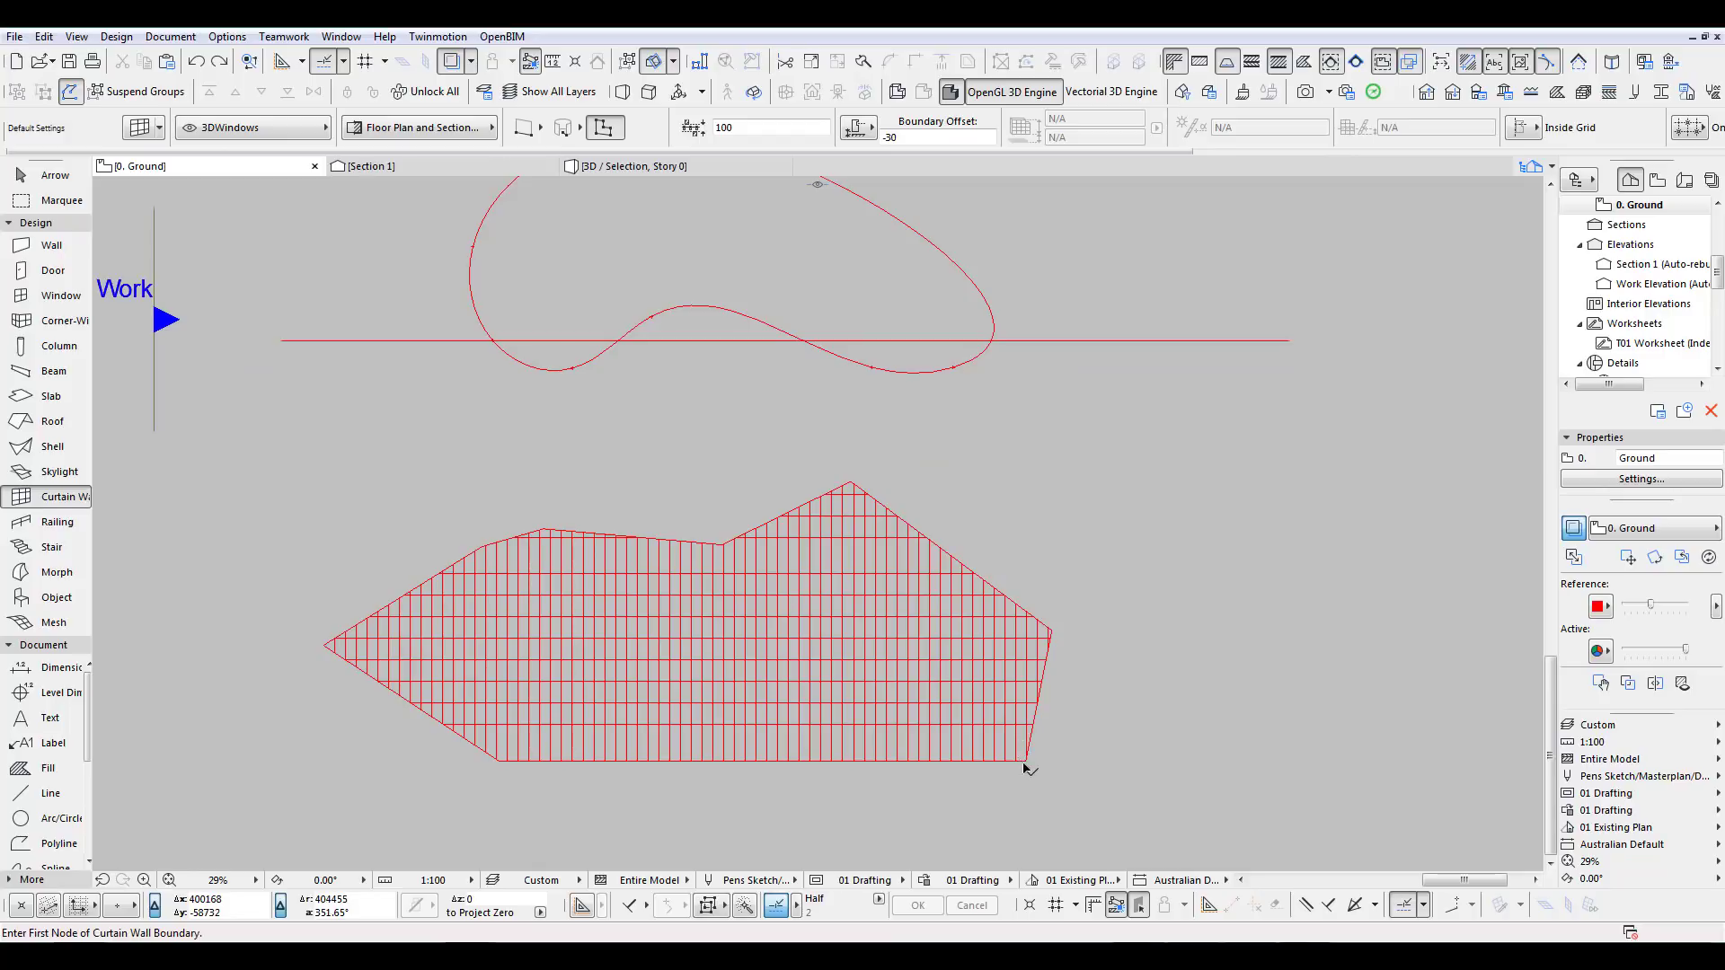
pyautogui.keyDown('shift'); pyautogui.click(1025, 765); pyautogui.keyUp('shift')
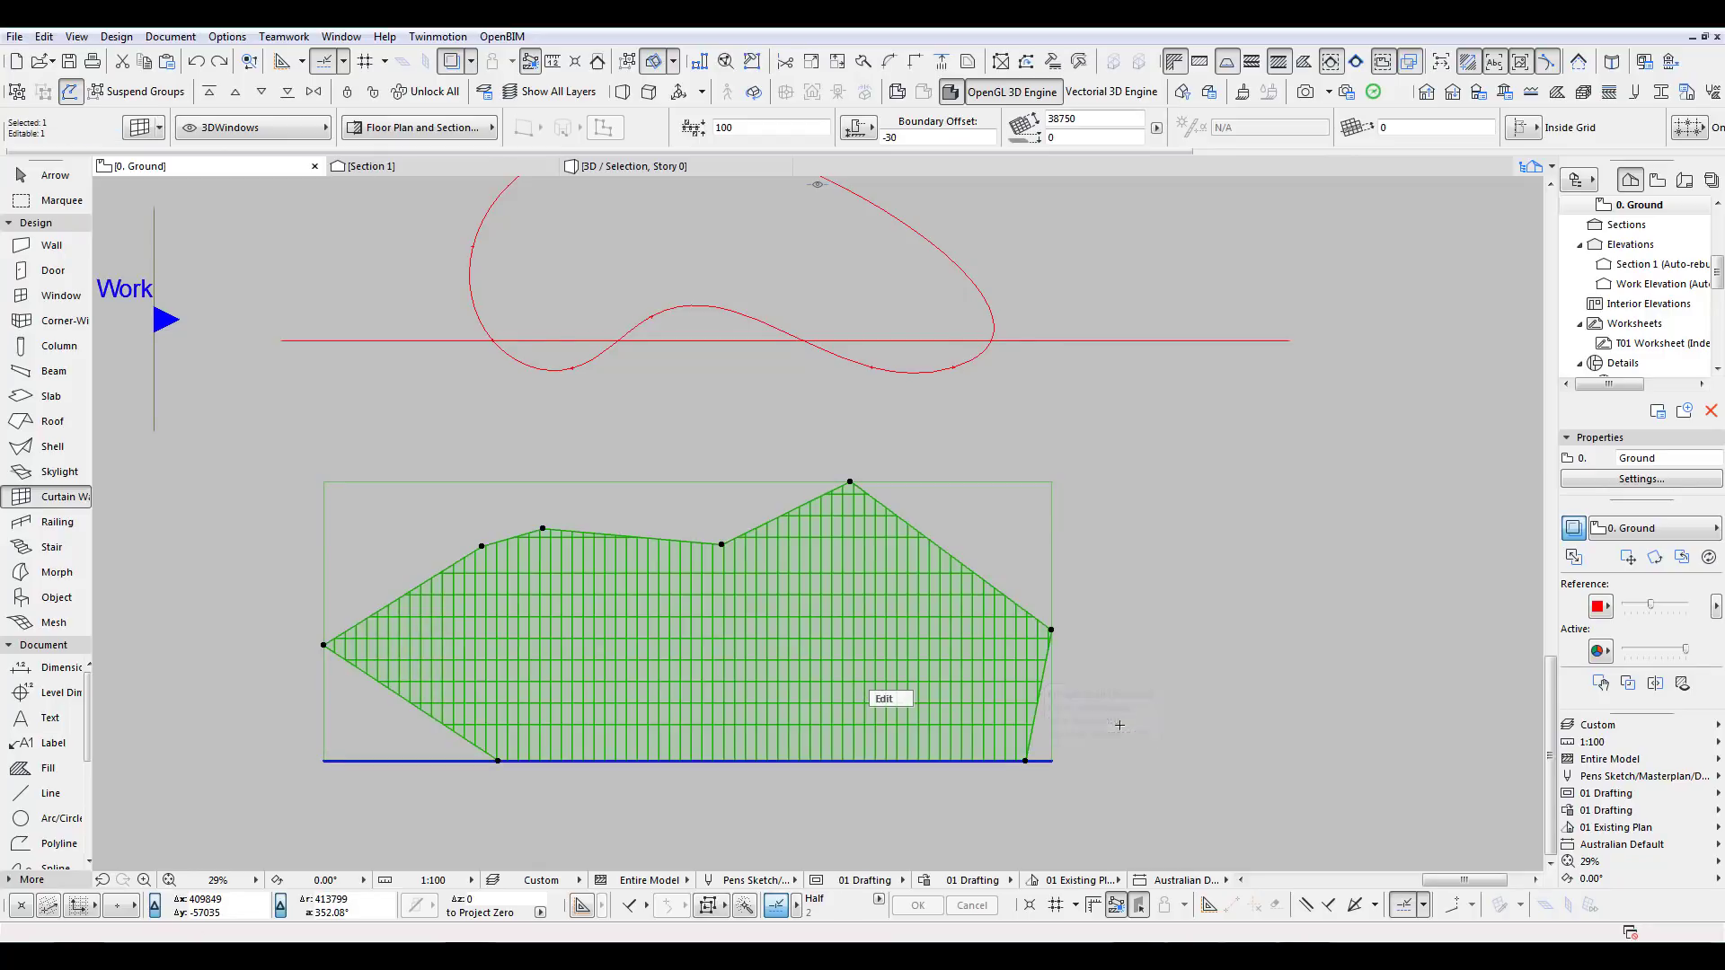
pyautogui.press('Escape')
pyautogui.moveTo(972, 622); pyautogui.dragTo(1025, 638, button='middle')
pyautogui.scroll(-4, 584, 404)
pyautogui.moveTo(584, 404); pyautogui.dragTo(728, 640, button='middle')
pyautogui.scroll(4, 820, 416)
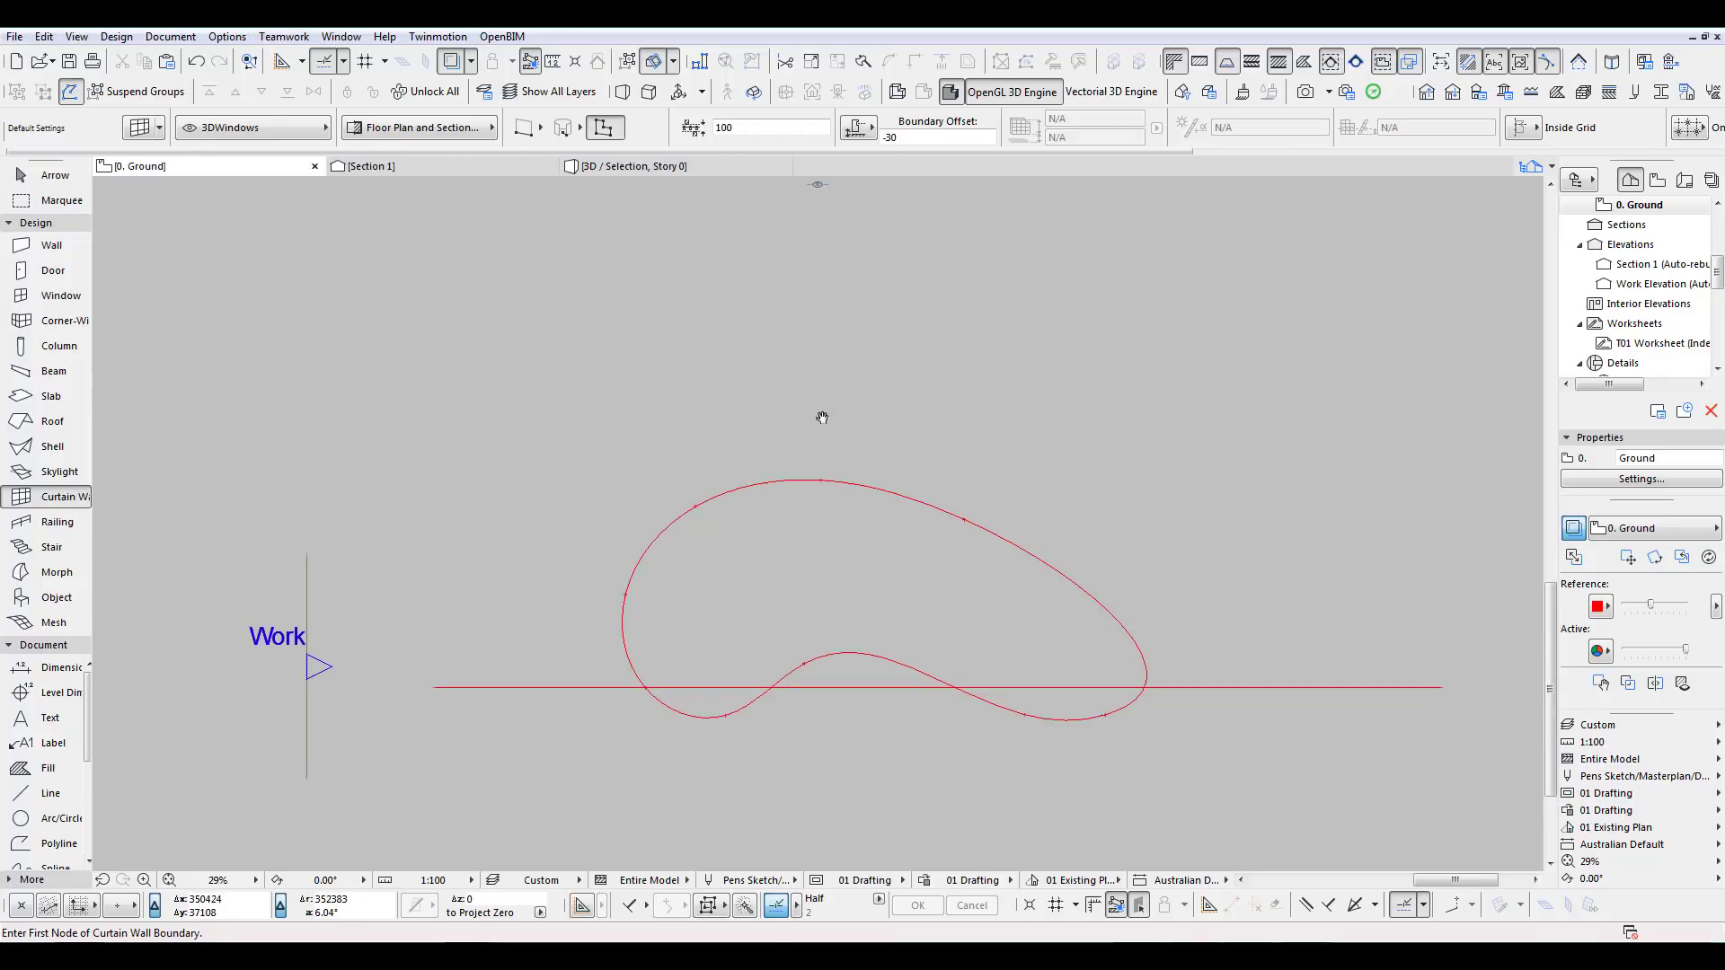
# Try to fill the red curved outline above the horizontal line with a curtain wall using the Magic Wand.
pyautogui.moveTo(820, 416); pyautogui.dragTo(765, 370, button='middle')
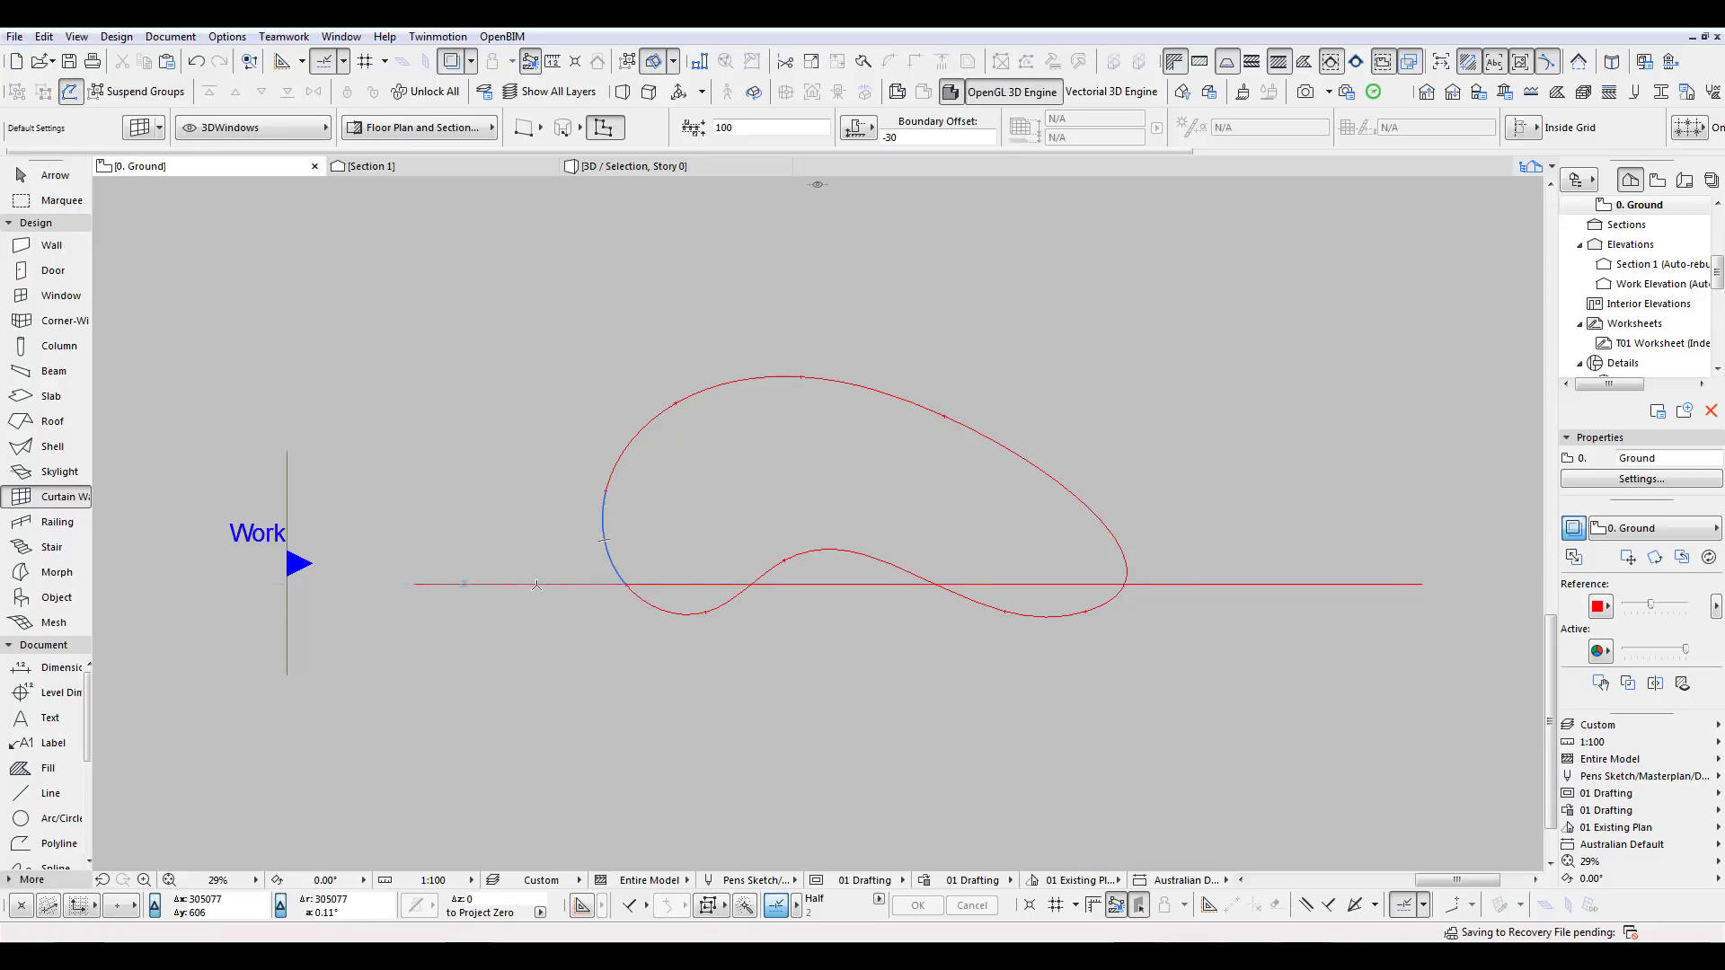
pyautogui.click(56, 497)
pyautogui.press('space')
pyautogui.click(974, 489)
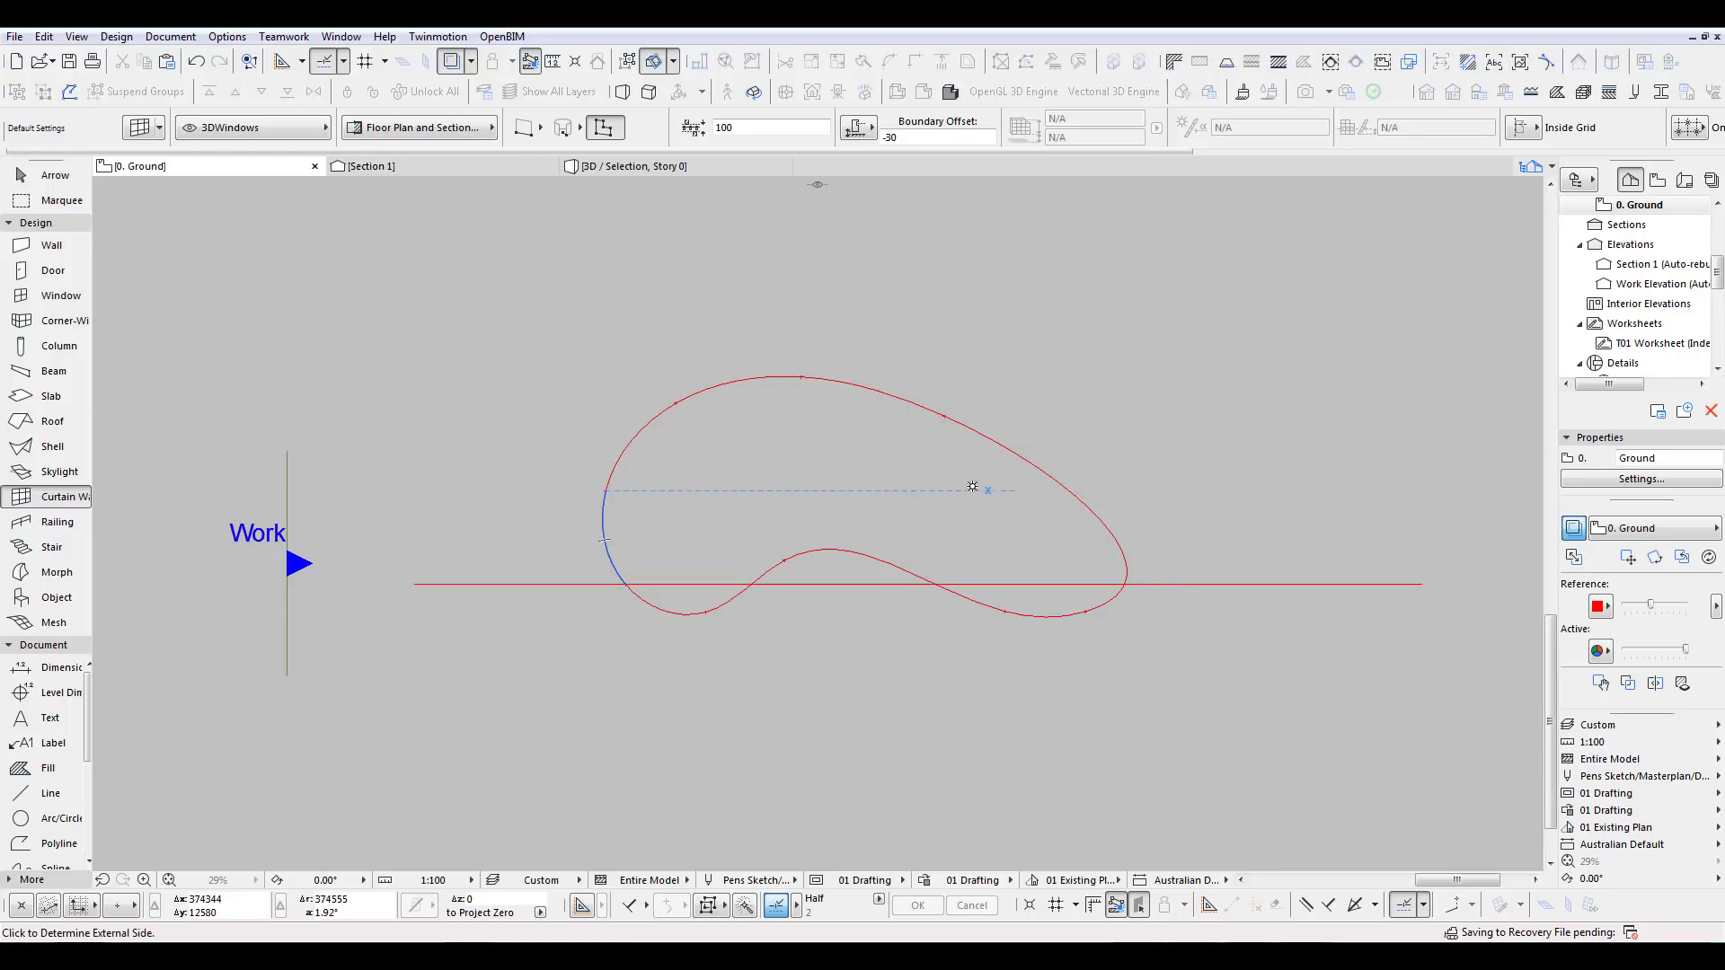
pyautogui.click(944, 480)
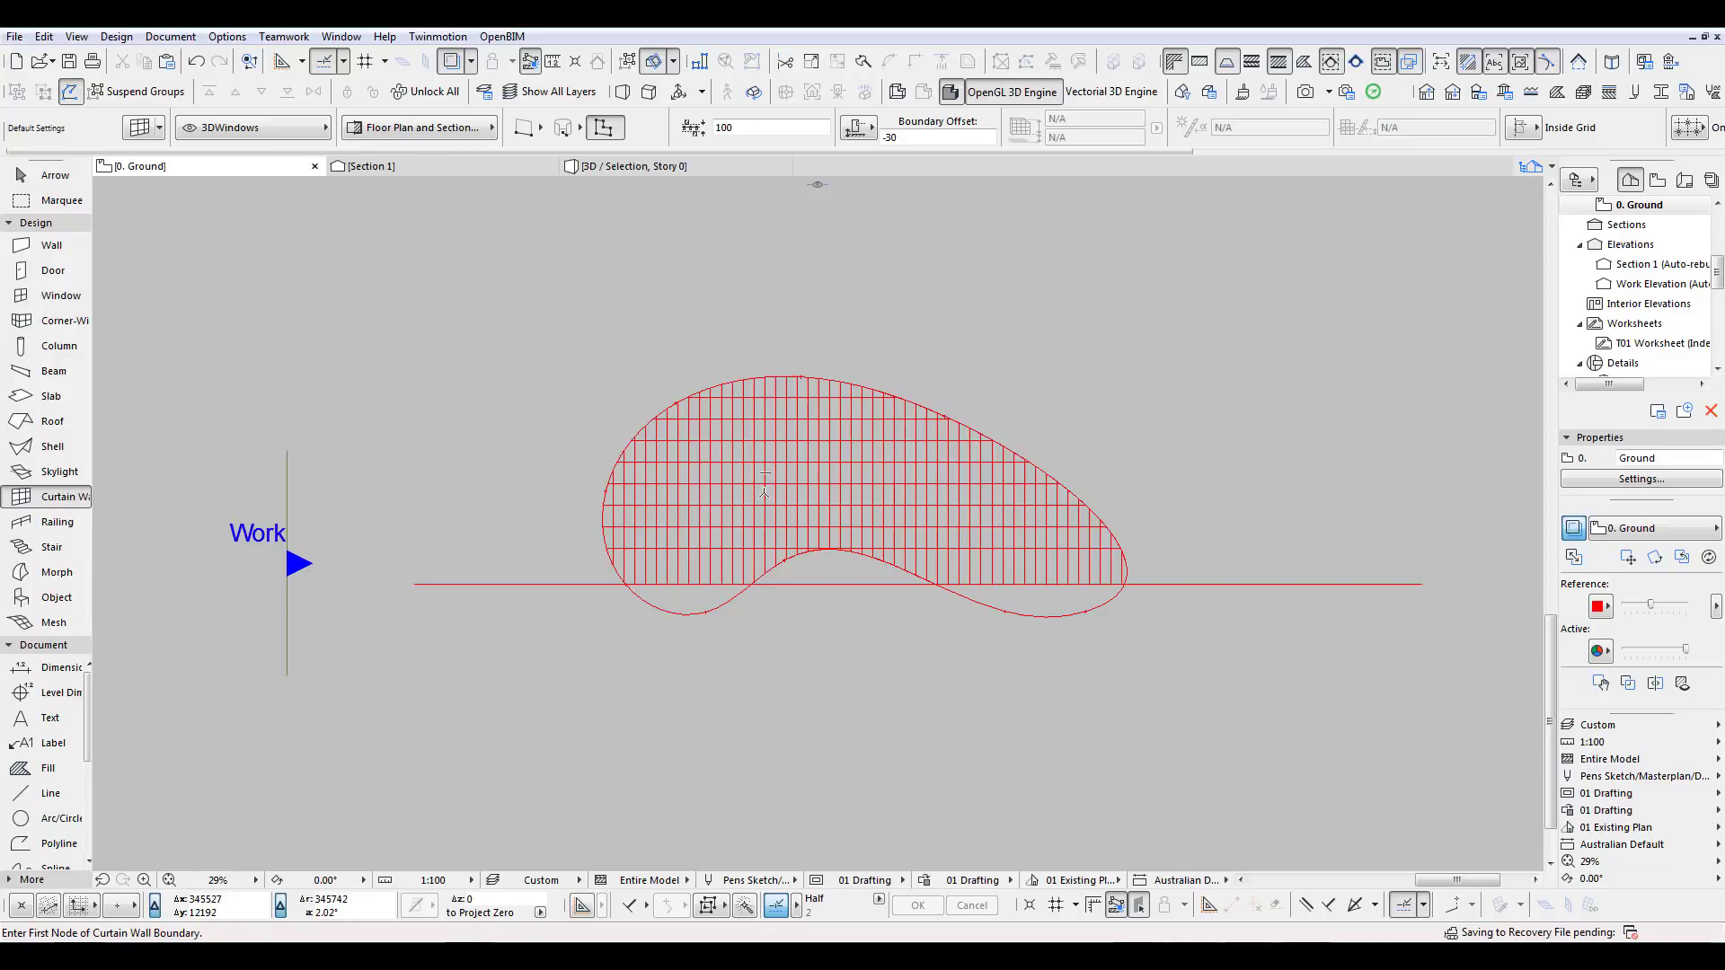
pyautogui.hotkey('ctrl', 'z')
# Set the default curtain wall's uncut line pen and overhead line pen to black pen 7.
pyautogui.moveTo(774, 492); pyautogui.dragTo(838, 496, button='middle')
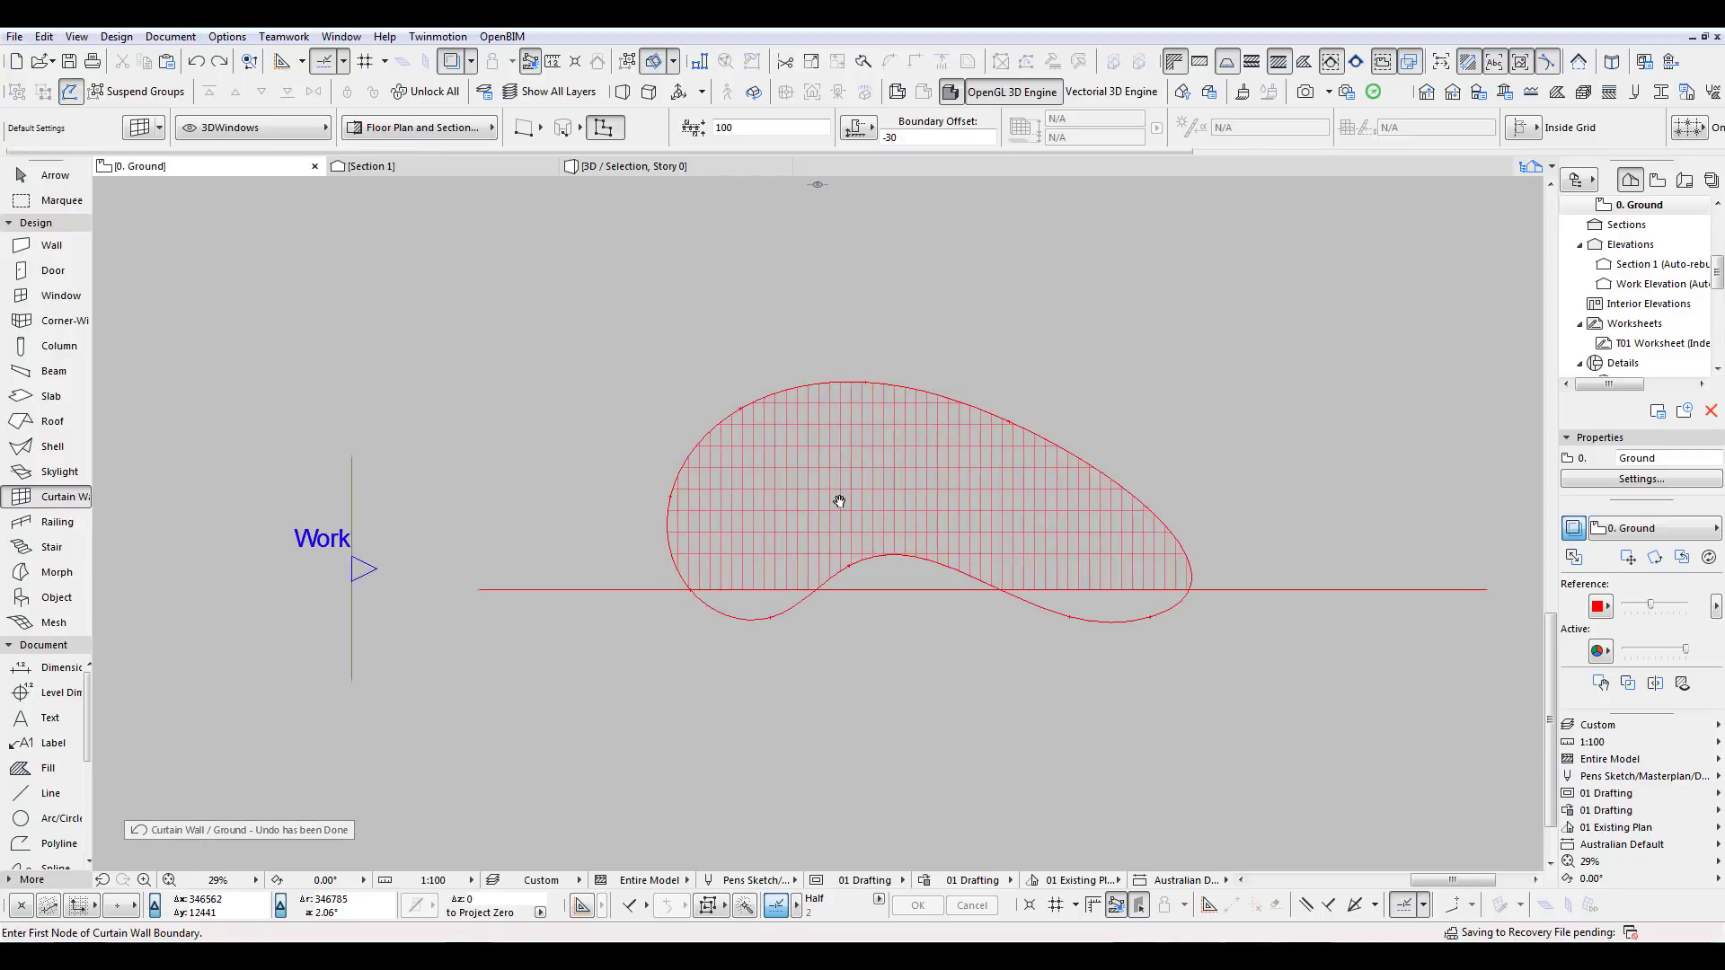
pyautogui.hotkey('ctrl', 't')
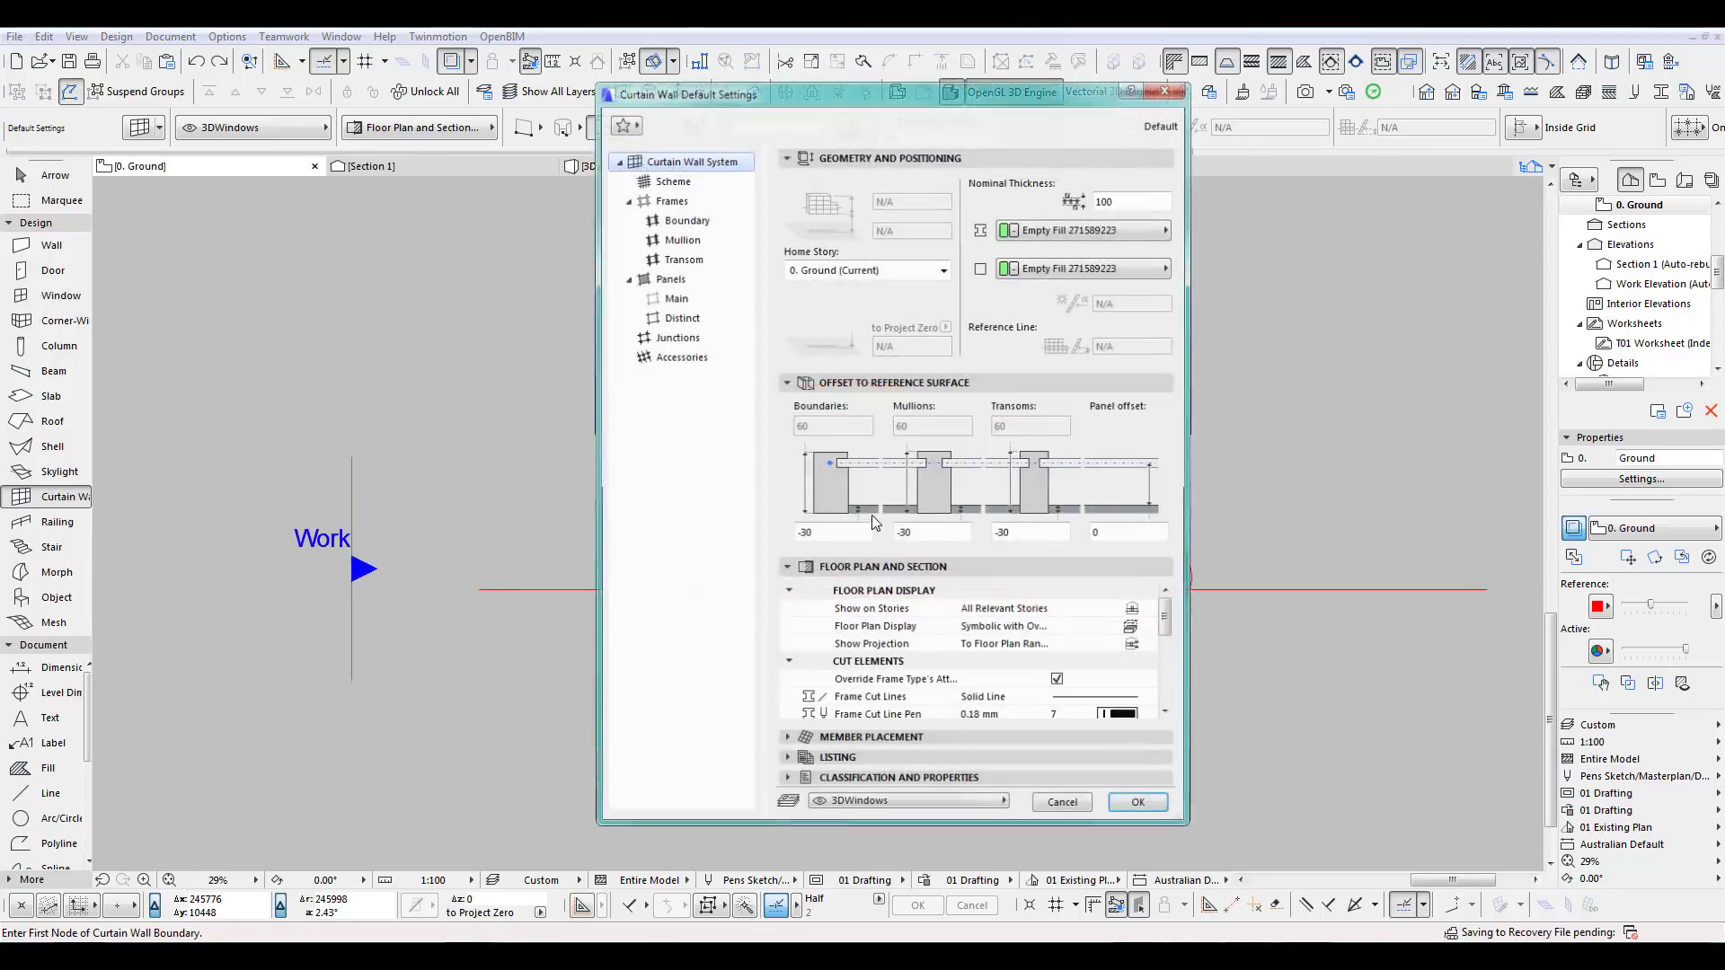
pyautogui.scroll(-5, 1172, 680)
pyautogui.scroll(-2, 1172, 680)
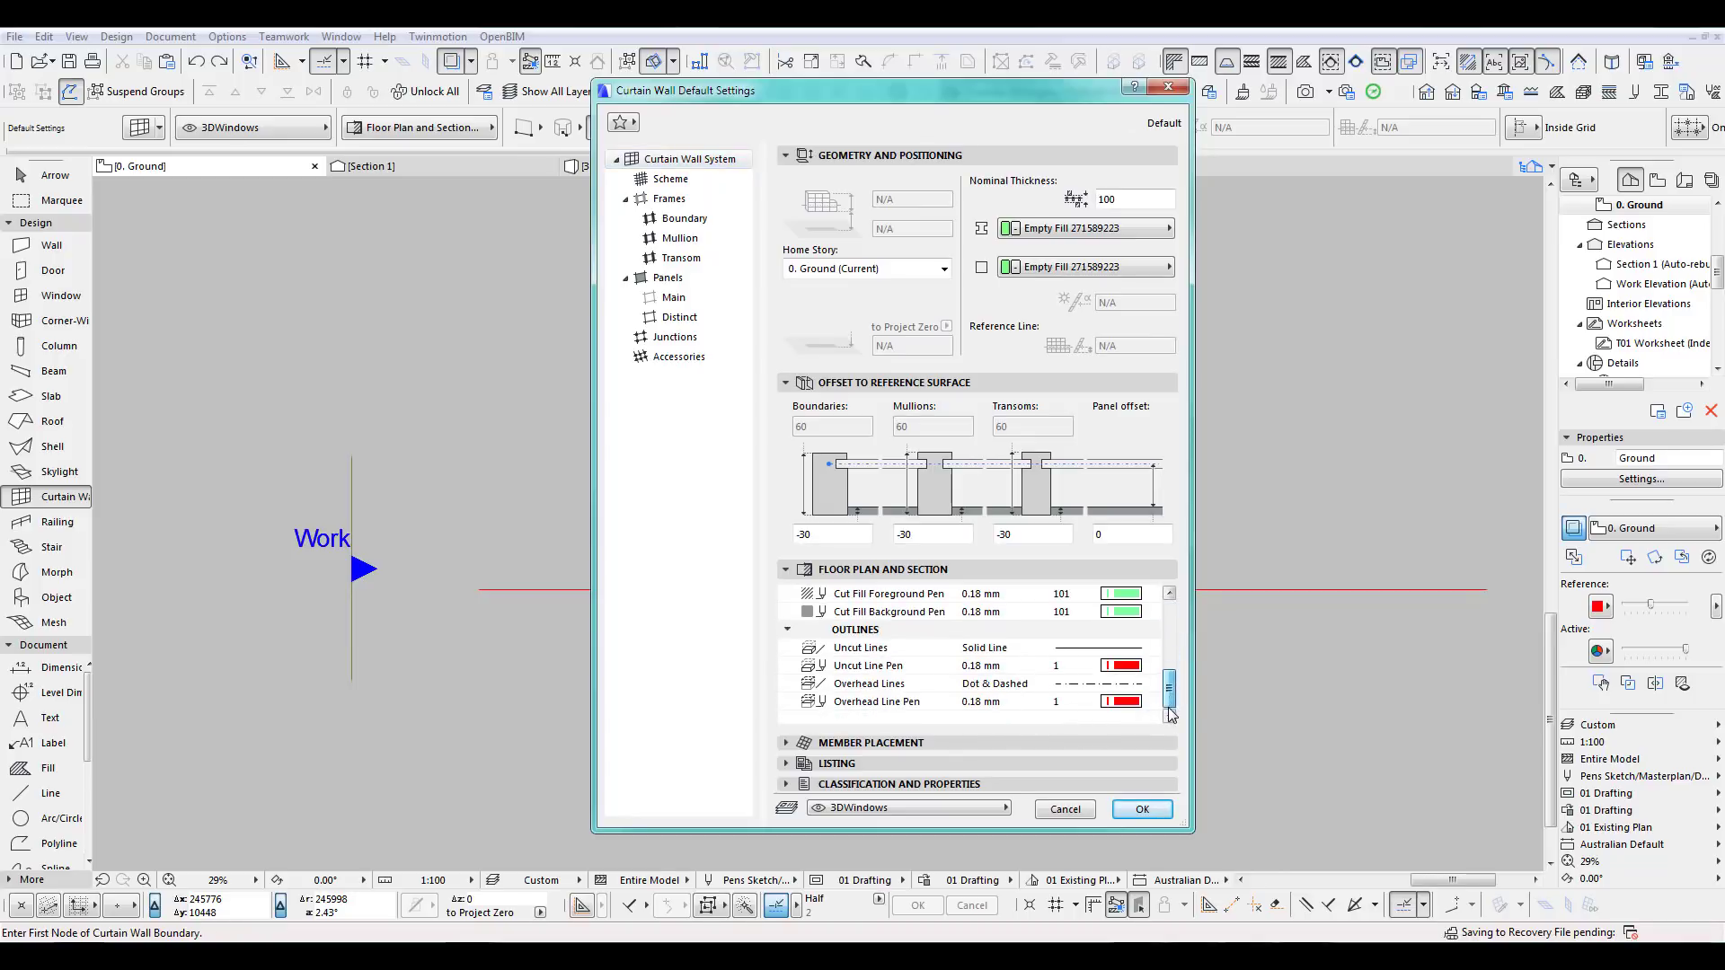
pyautogui.click(1152, 666)
pyautogui.click(1152, 702)
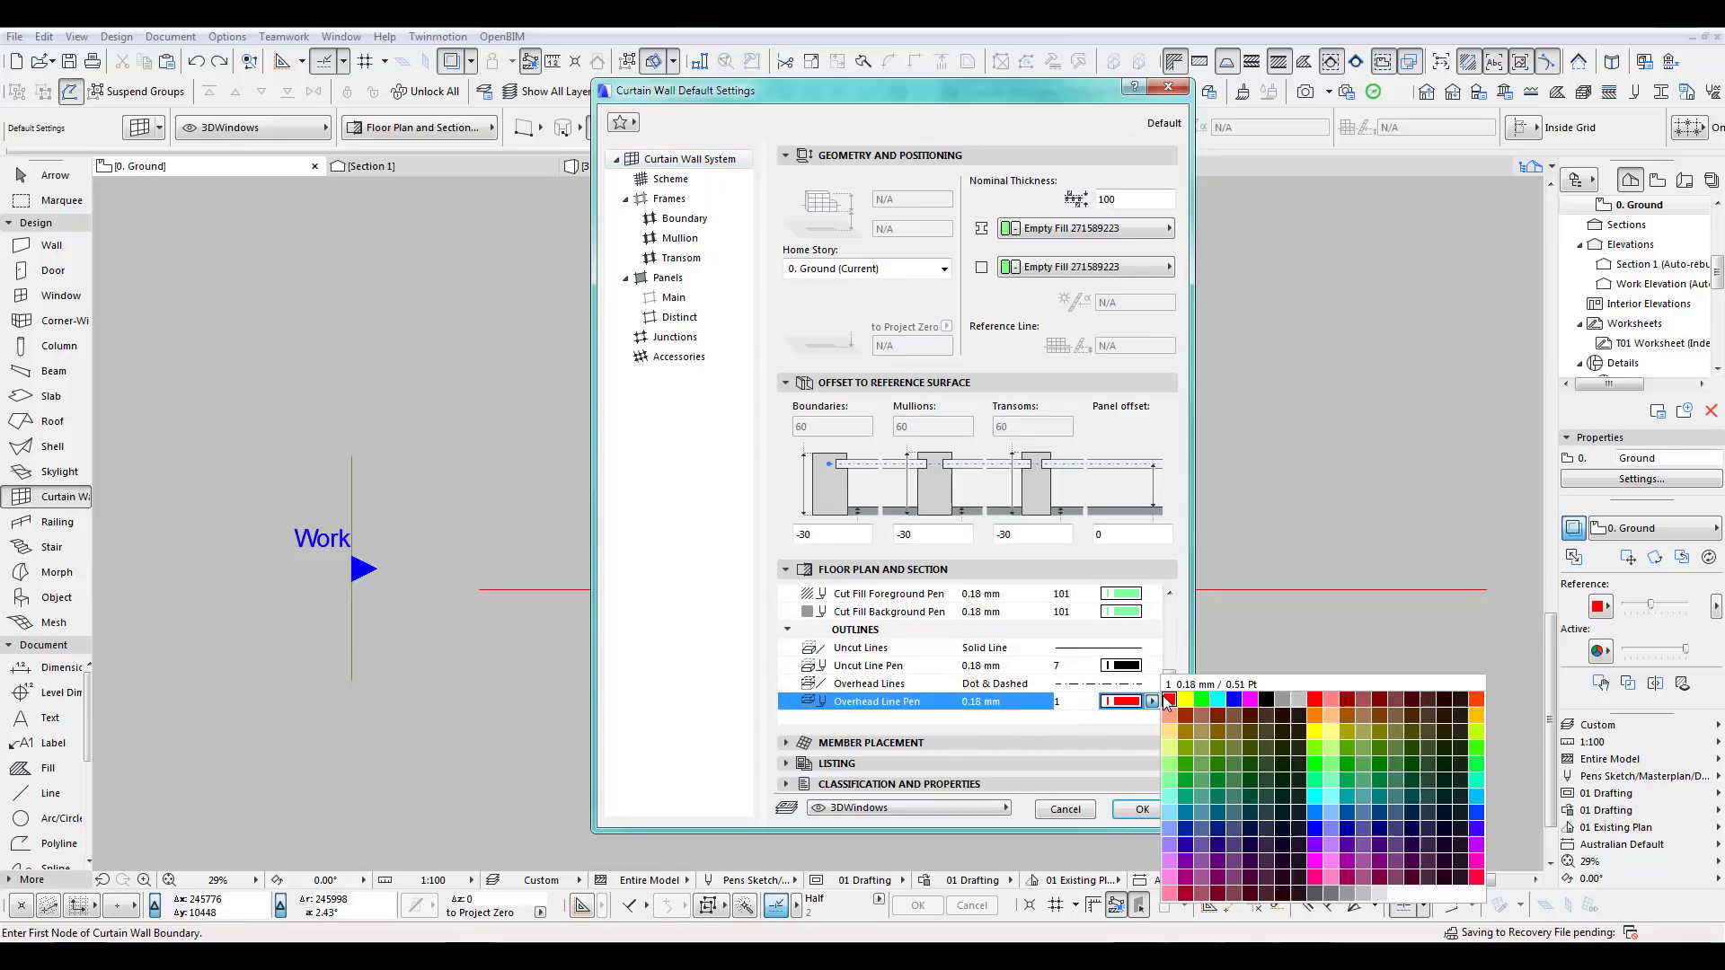
pyautogui.click(1169, 702)
pyautogui.click(1152, 701)
pyautogui.click(1266, 700)
pyautogui.click(1142, 810)
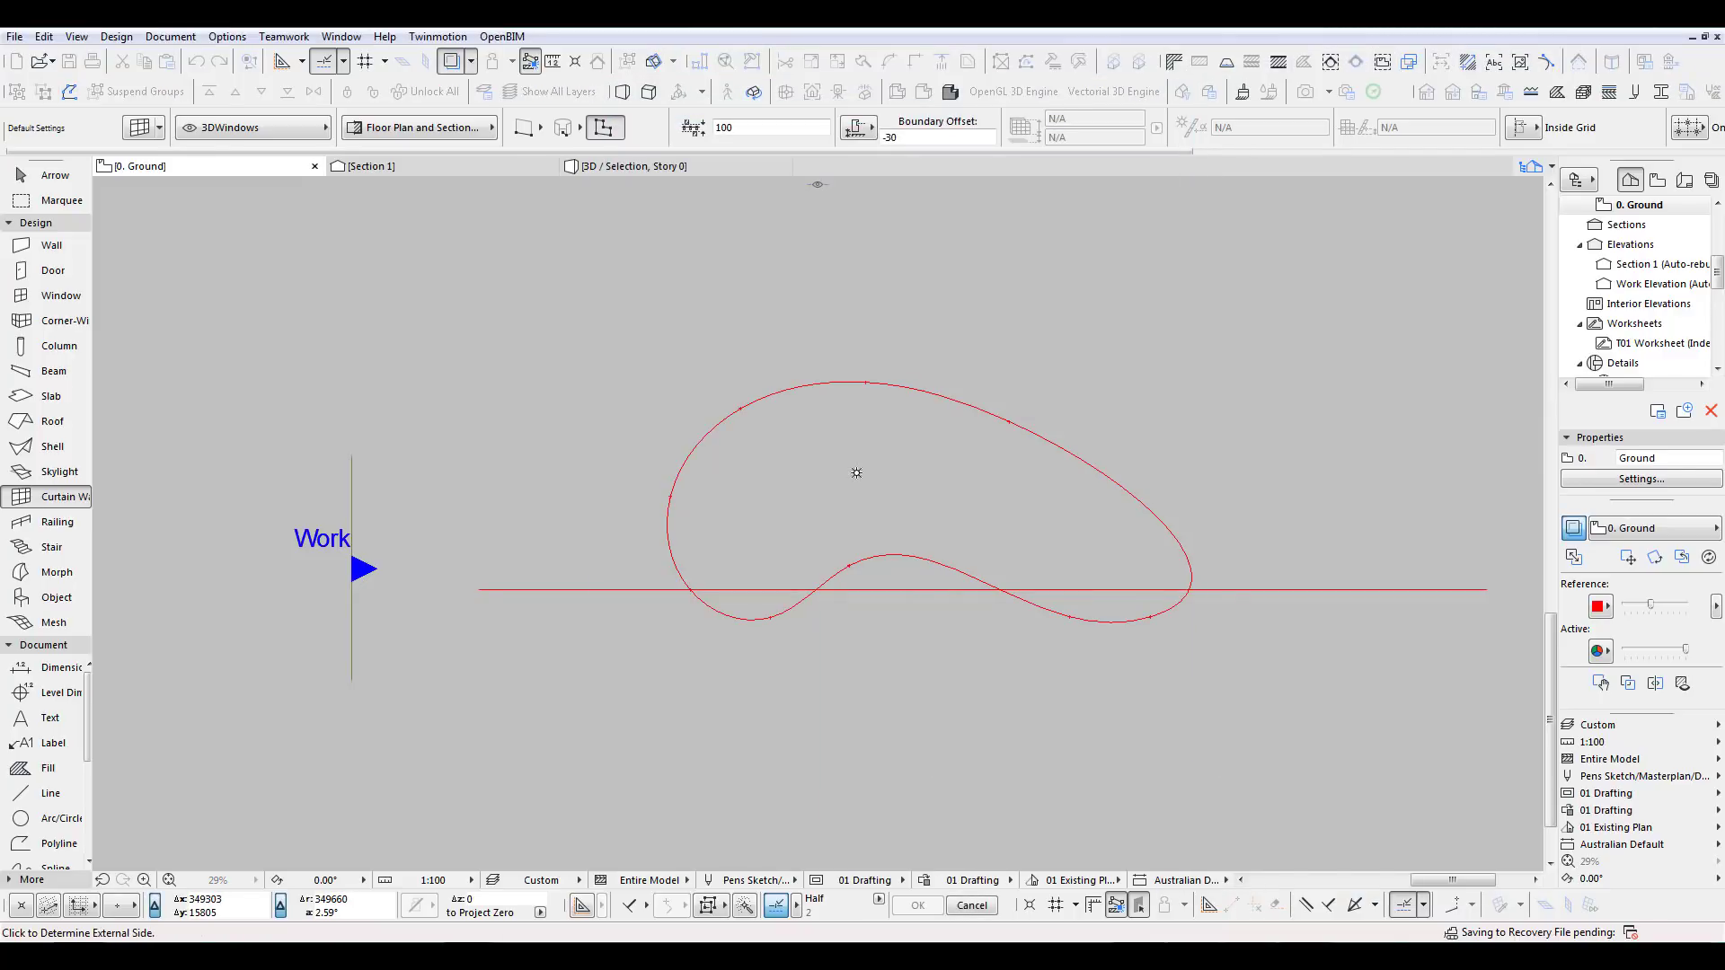
# Create a curtain wall from the red curved outline with the Magic Wand, using the horizontal line as its base.
pyautogui.click(857, 473)
pyautogui.scroll(3, 852, 567)
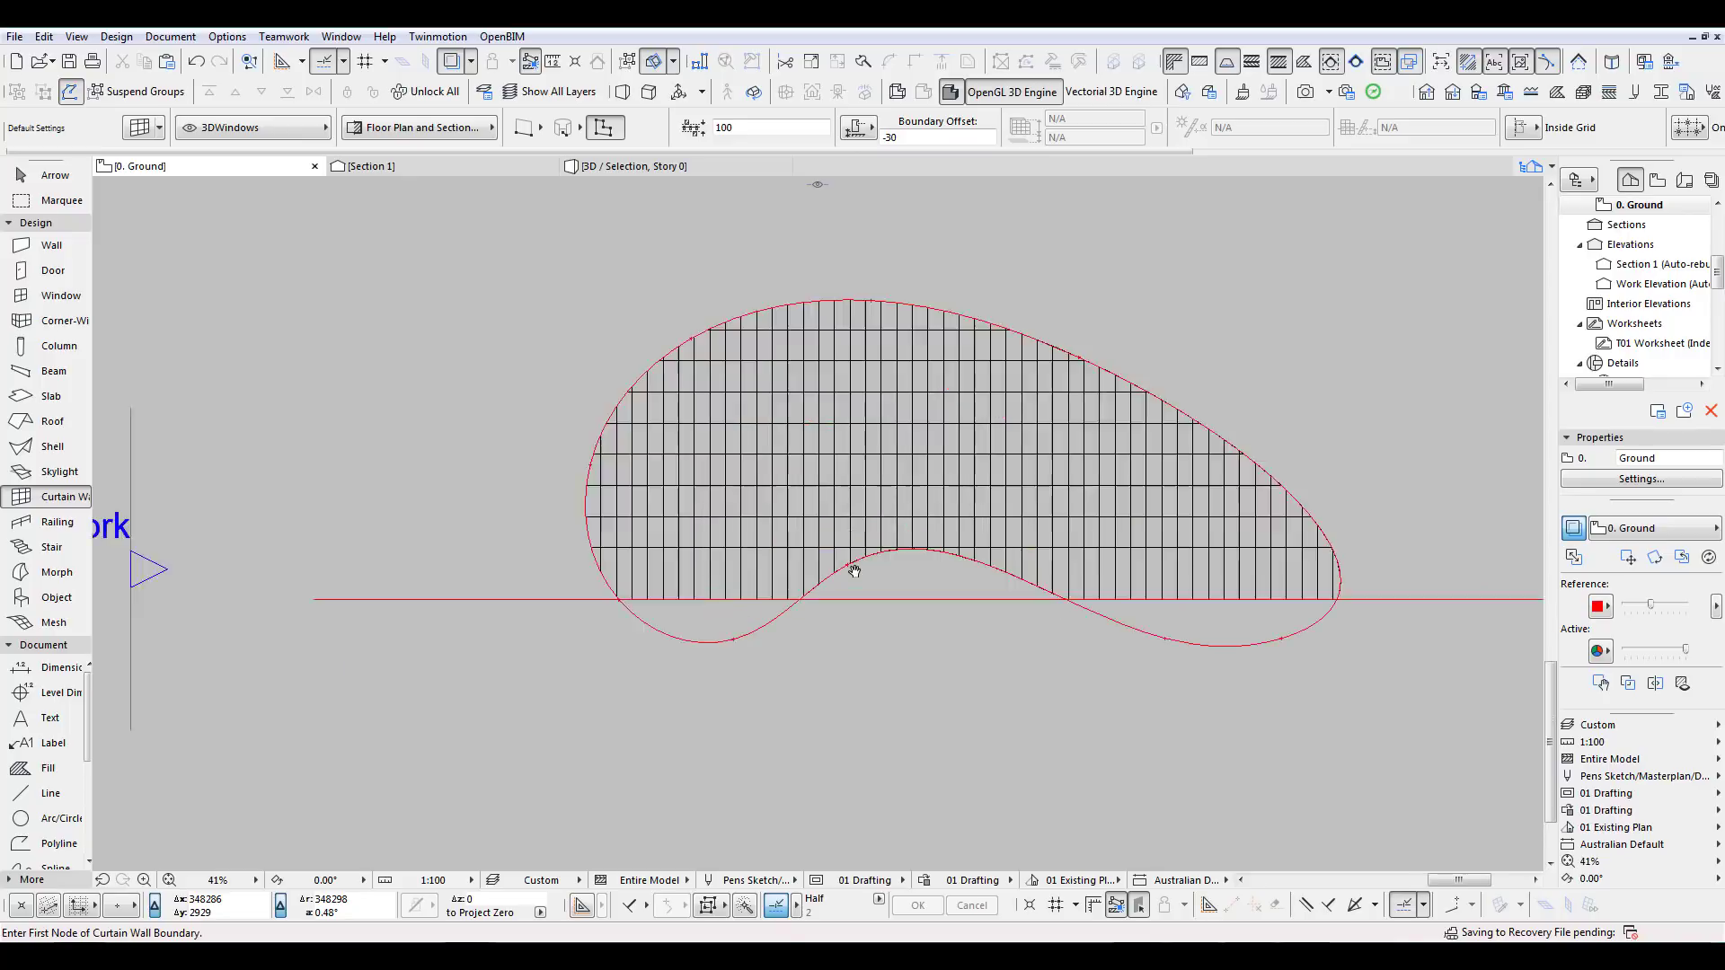
pyautogui.scroll(-2, 916, 712)
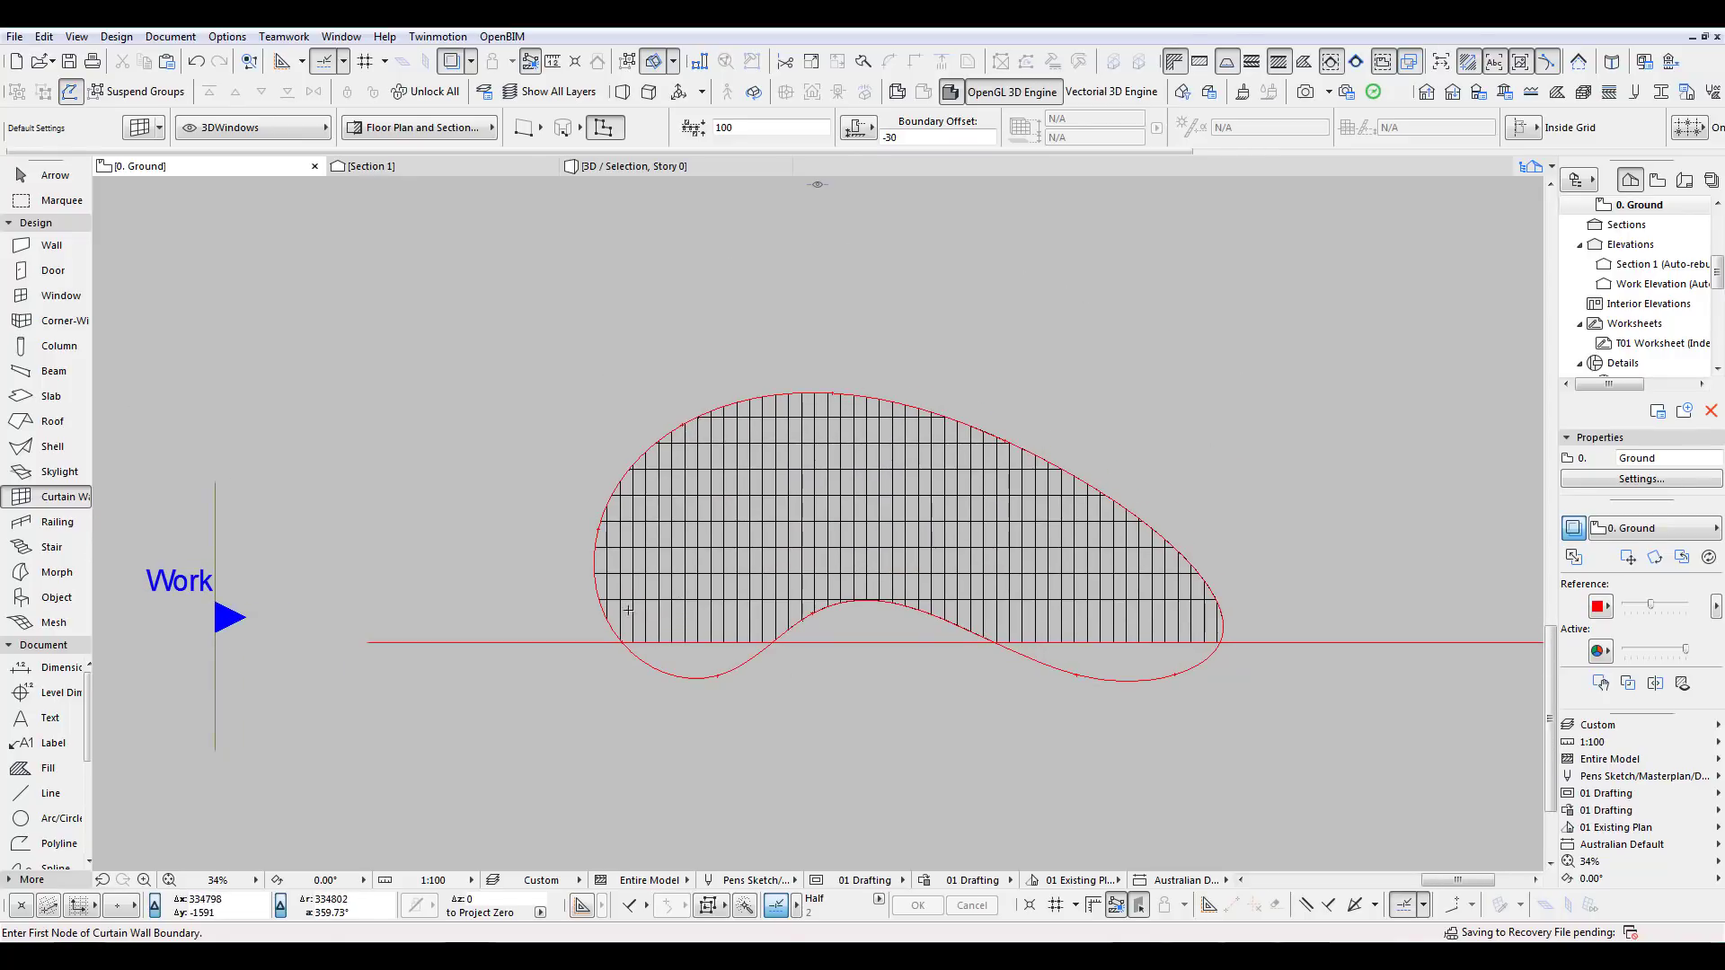
pyautogui.moveTo(982, 608); pyautogui.dragTo(940, 569, button='middle')
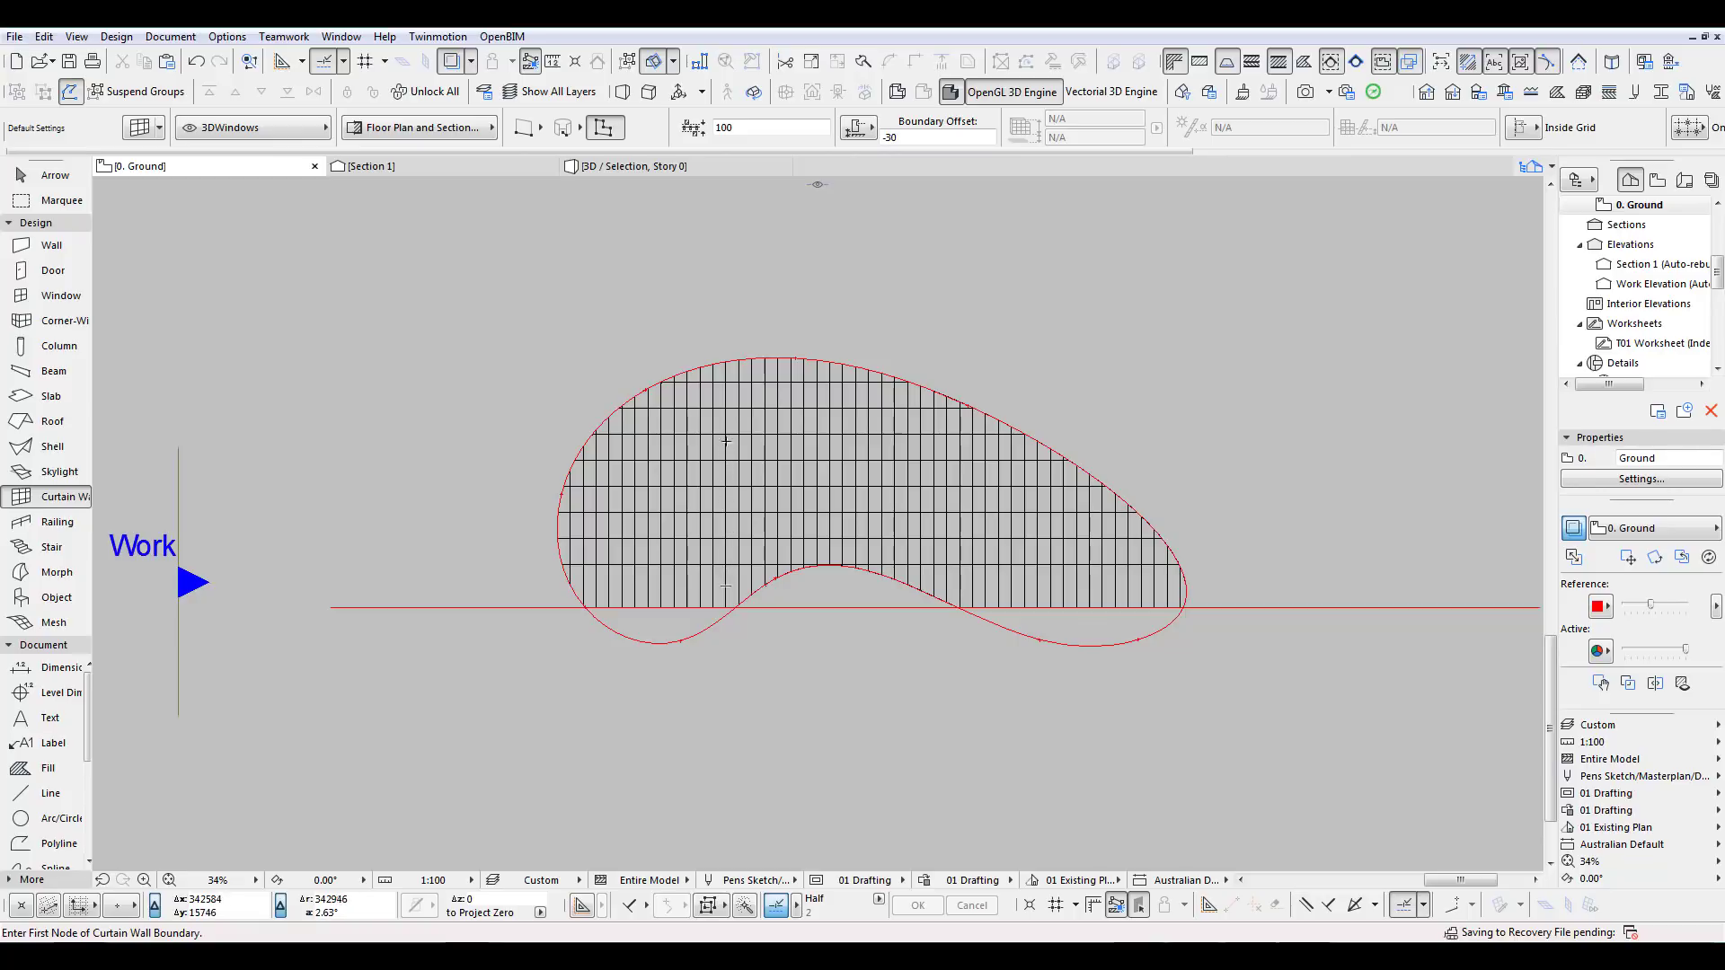
# Examine the story elevations and heights in Story Settings, and inspect the new curtain wall's outline on the plan.
pyautogui.click(1482, 92)
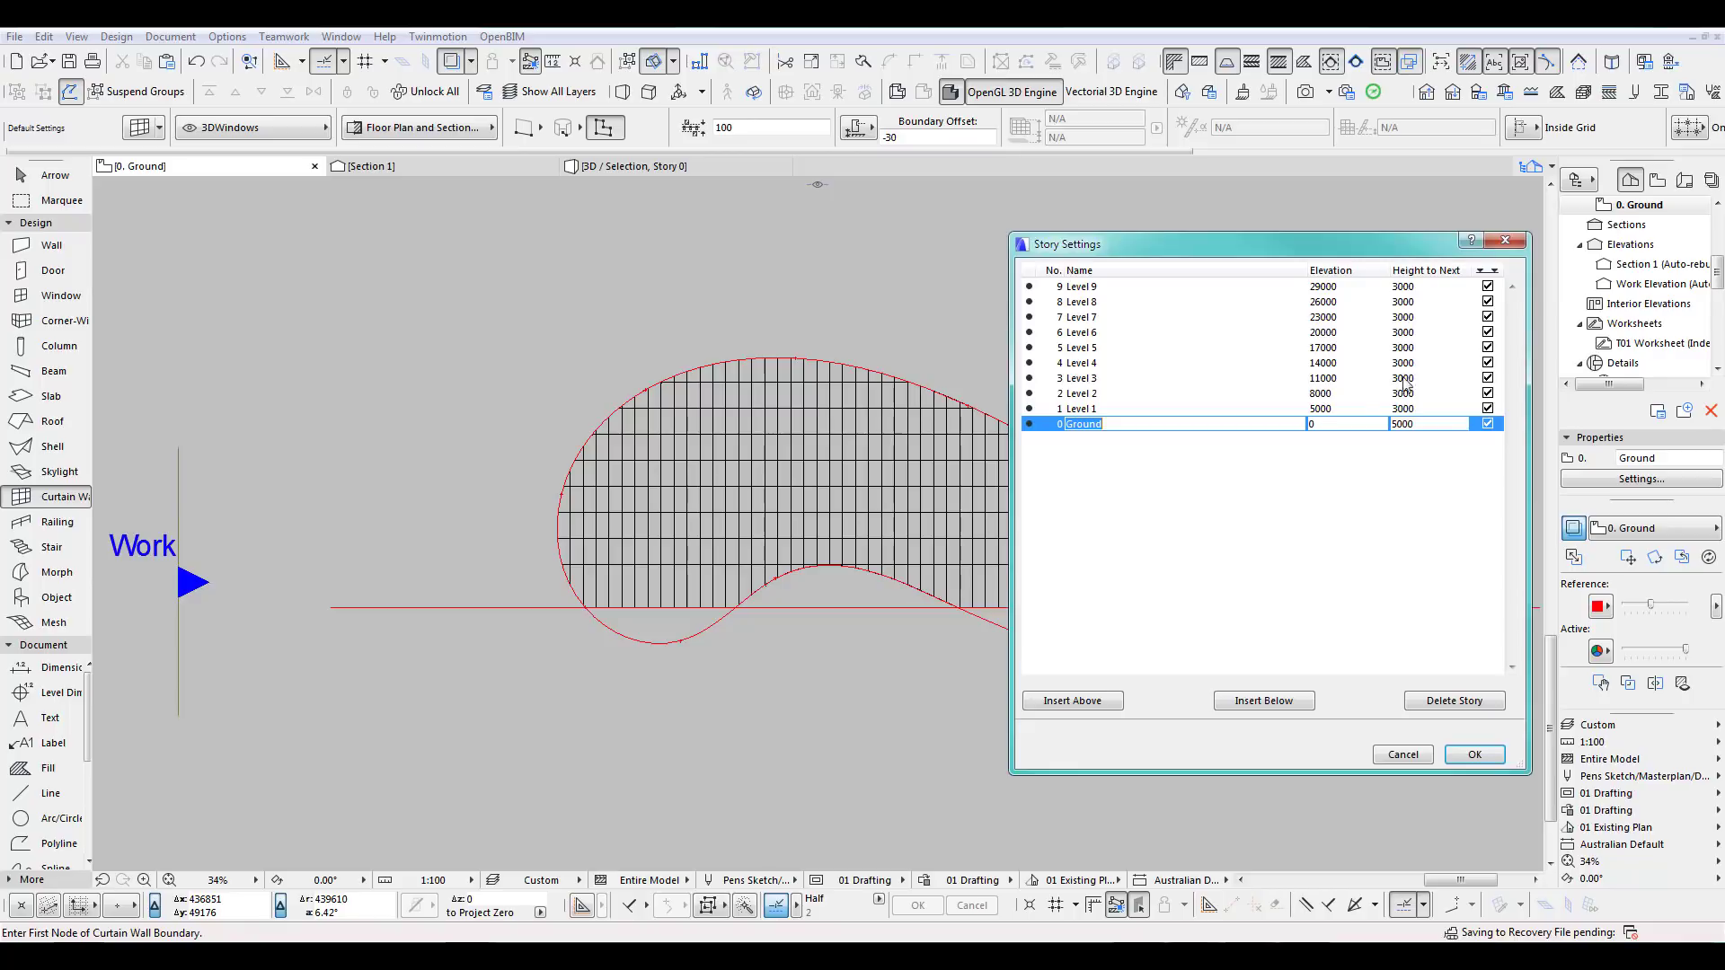
pyautogui.click(1404, 754)
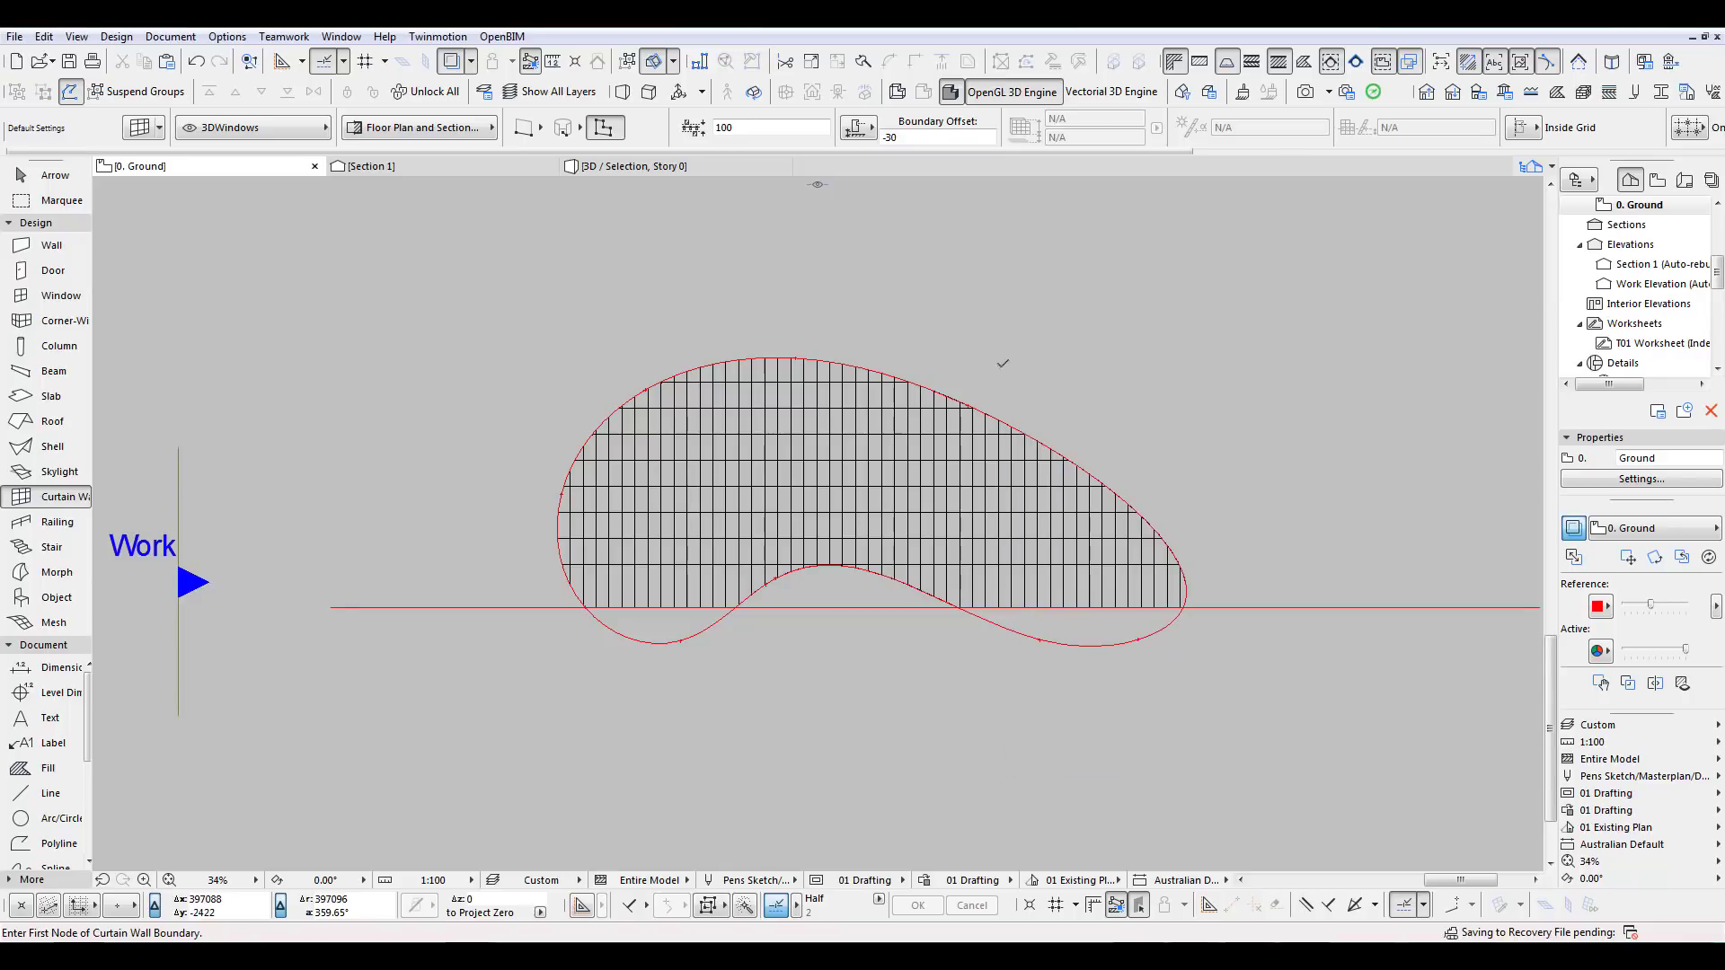
pyautogui.scroll(-4, 1020, 355)
pyautogui.moveTo(942, 559); pyautogui.dragTo(848, 655, button='middle')
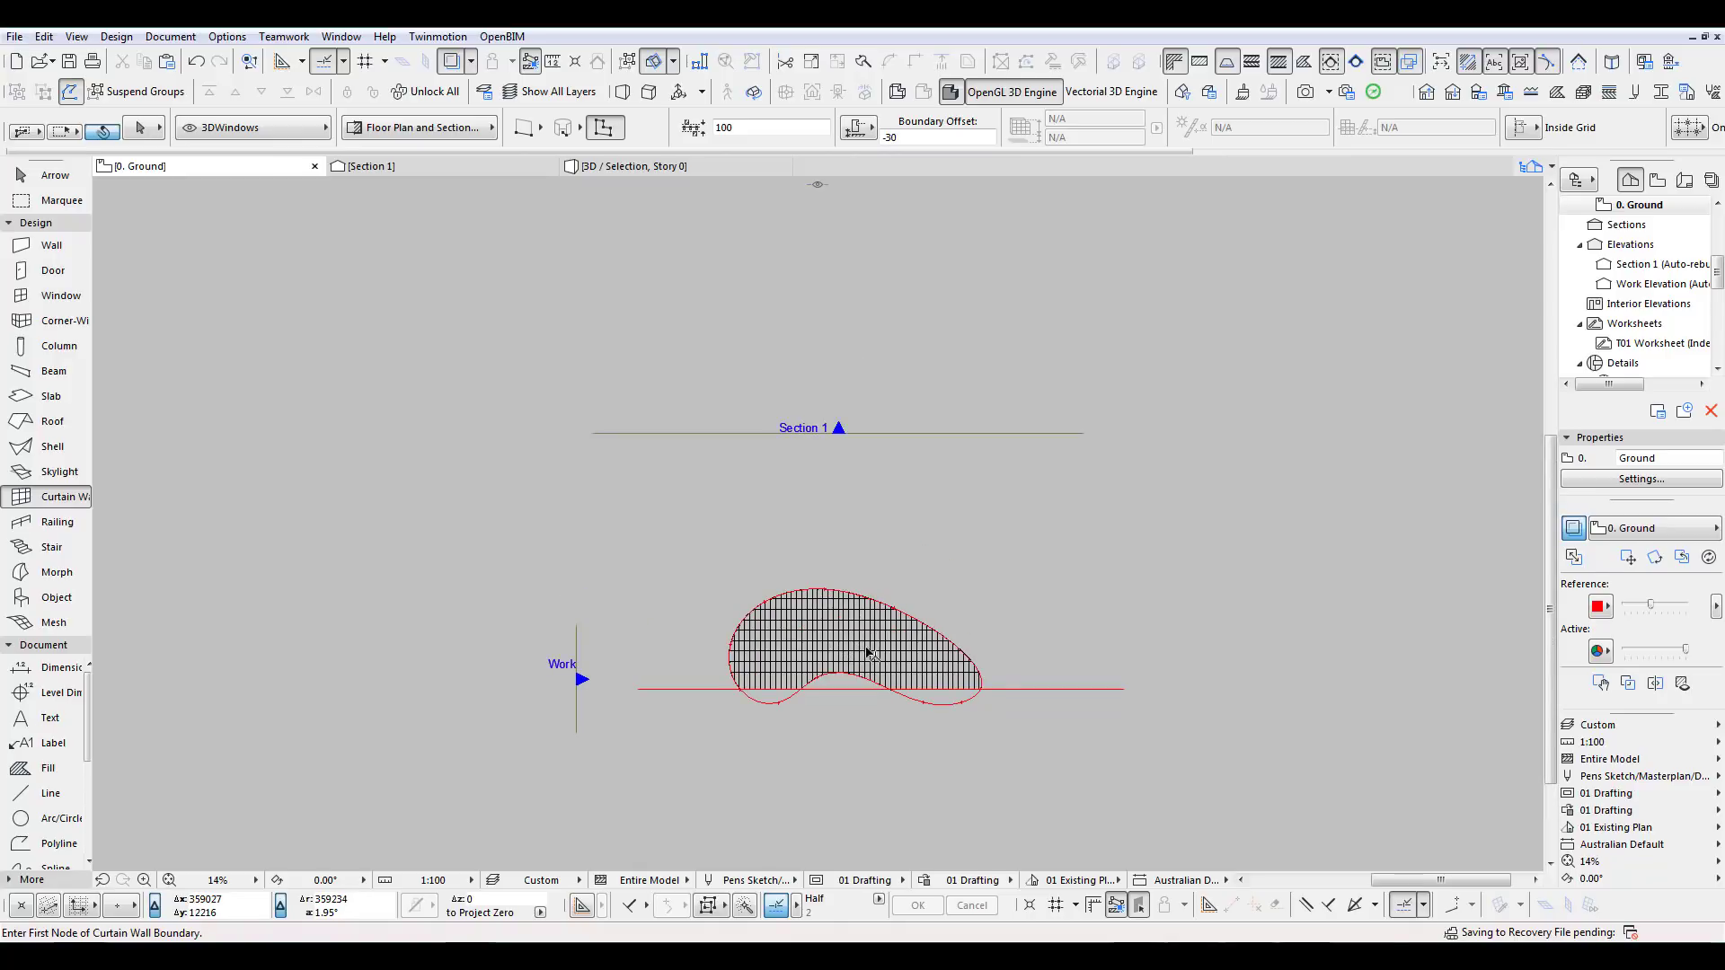
pyautogui.keyDown('shift'); pyautogui.click(881, 654); pyautogui.keyUp('shift')
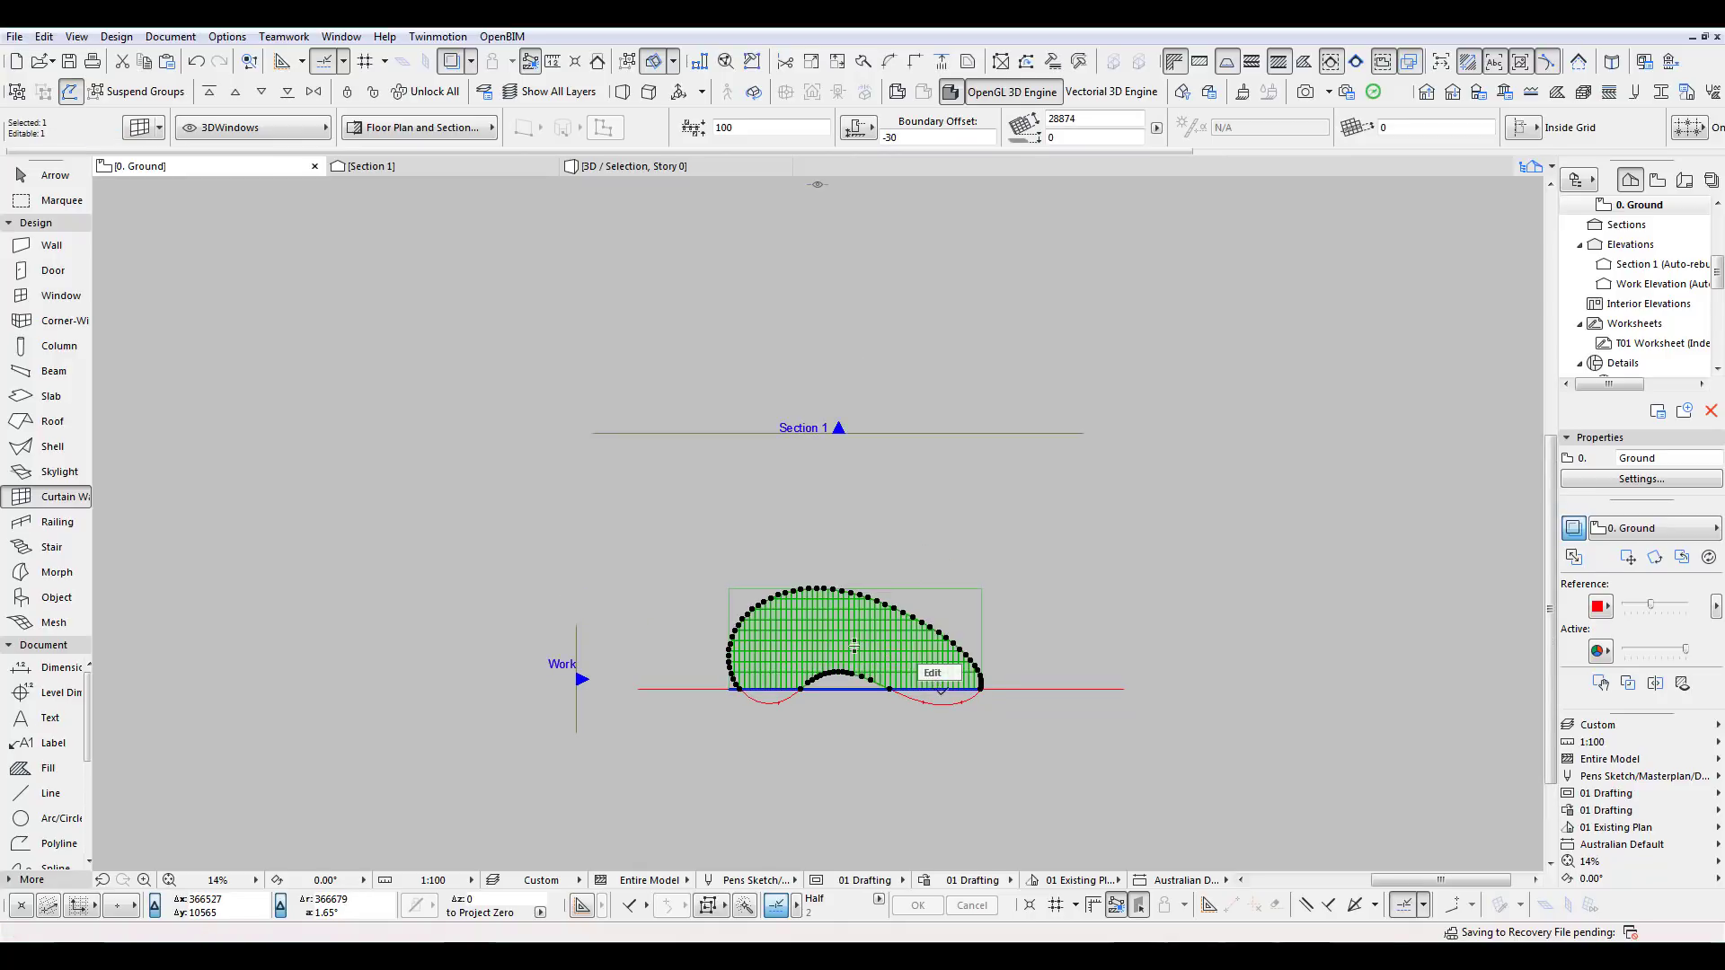
pyautogui.moveTo(999, 769); pyautogui.dragTo(1117, 721, button='middle')
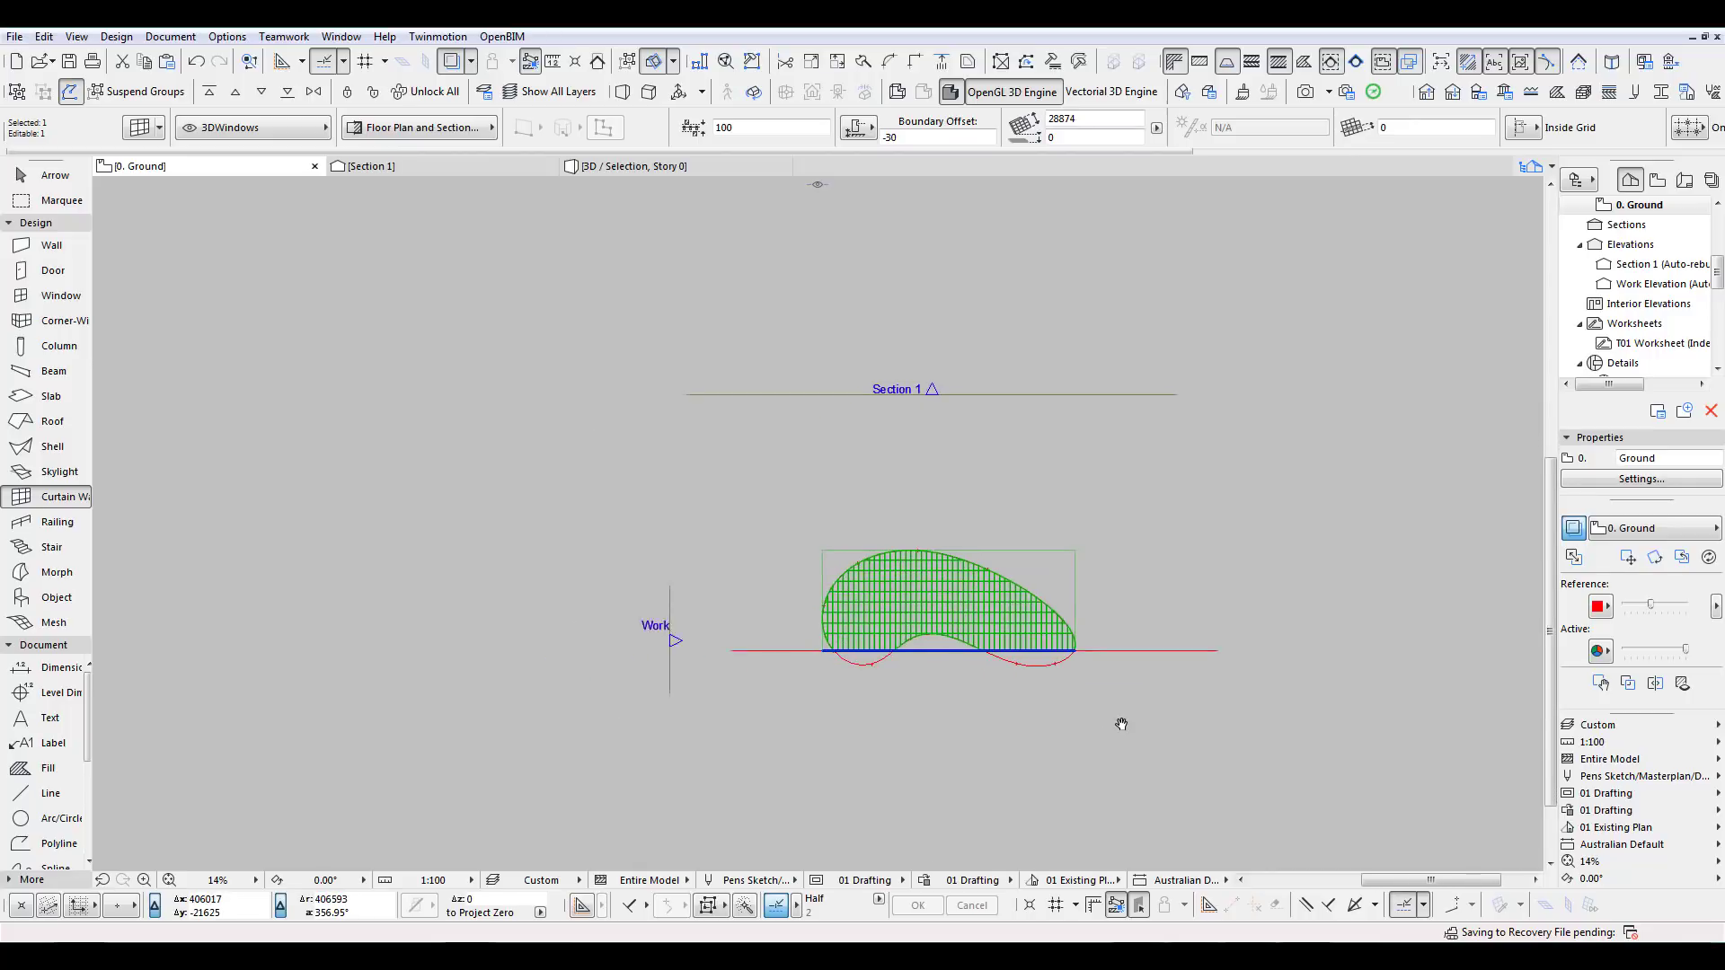
pyautogui.press('Escape')
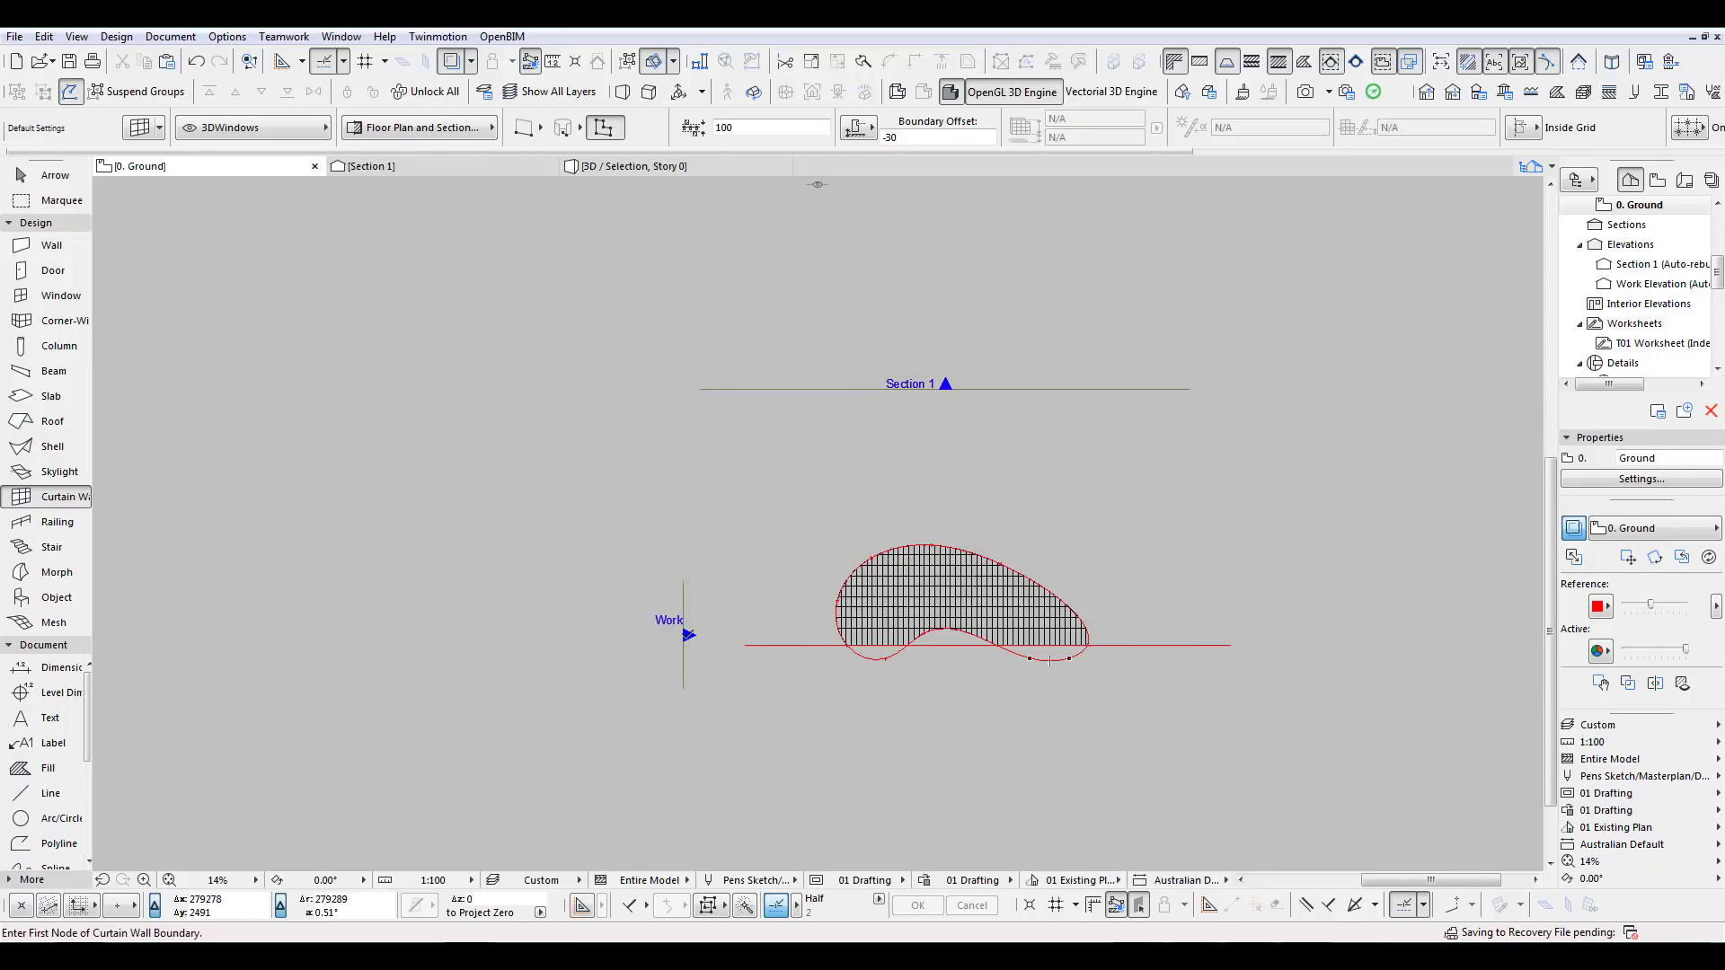
# Rotate the flat curtain wall 90° about its base end to stand vertically in the Work Elevation.
pyautogui.doubleClick(1662, 284)
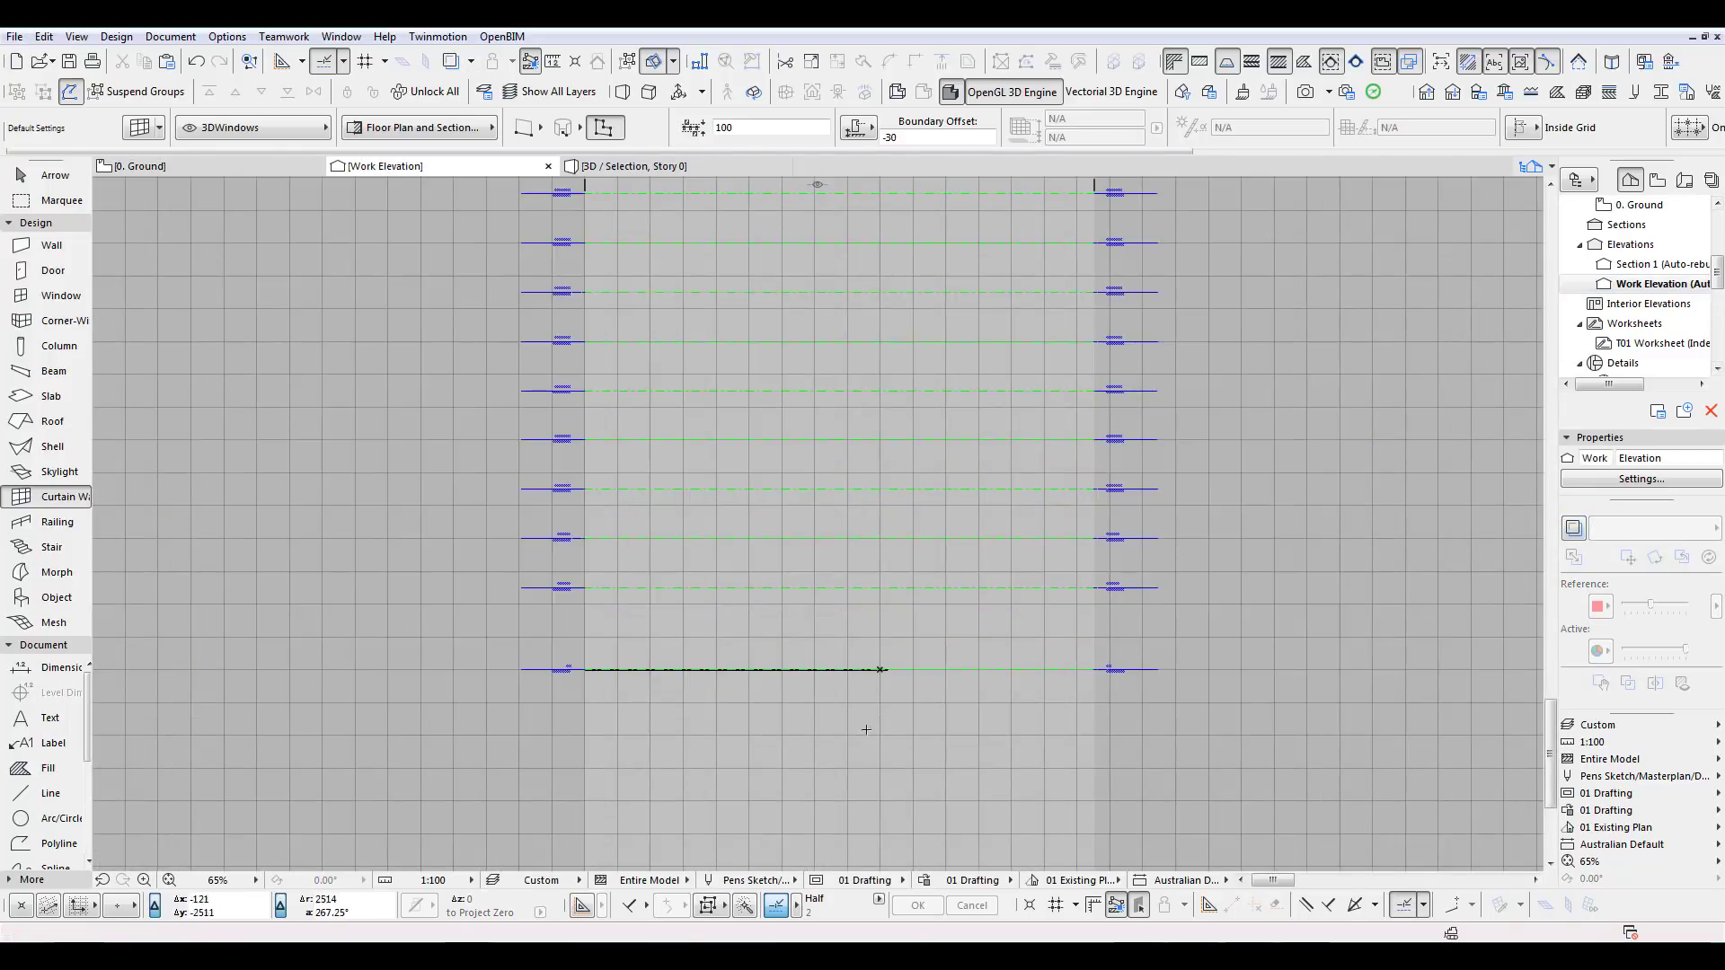
pyautogui.scroll(10, 866, 730)
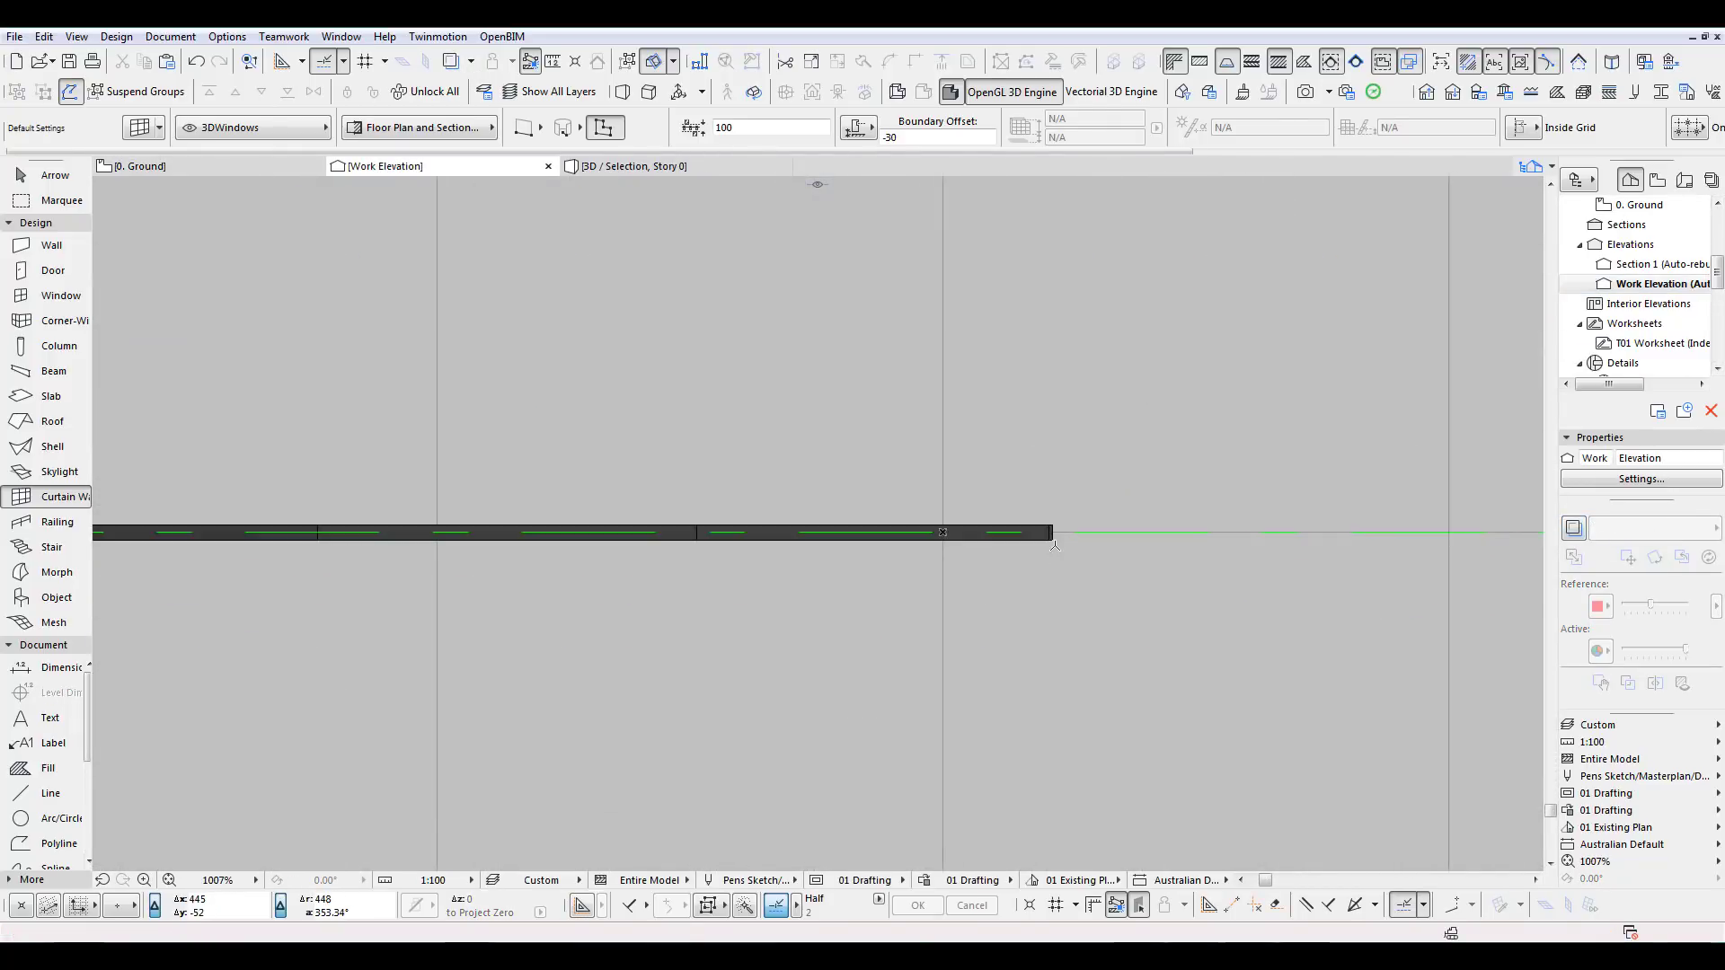
pyautogui.click(1060, 548)
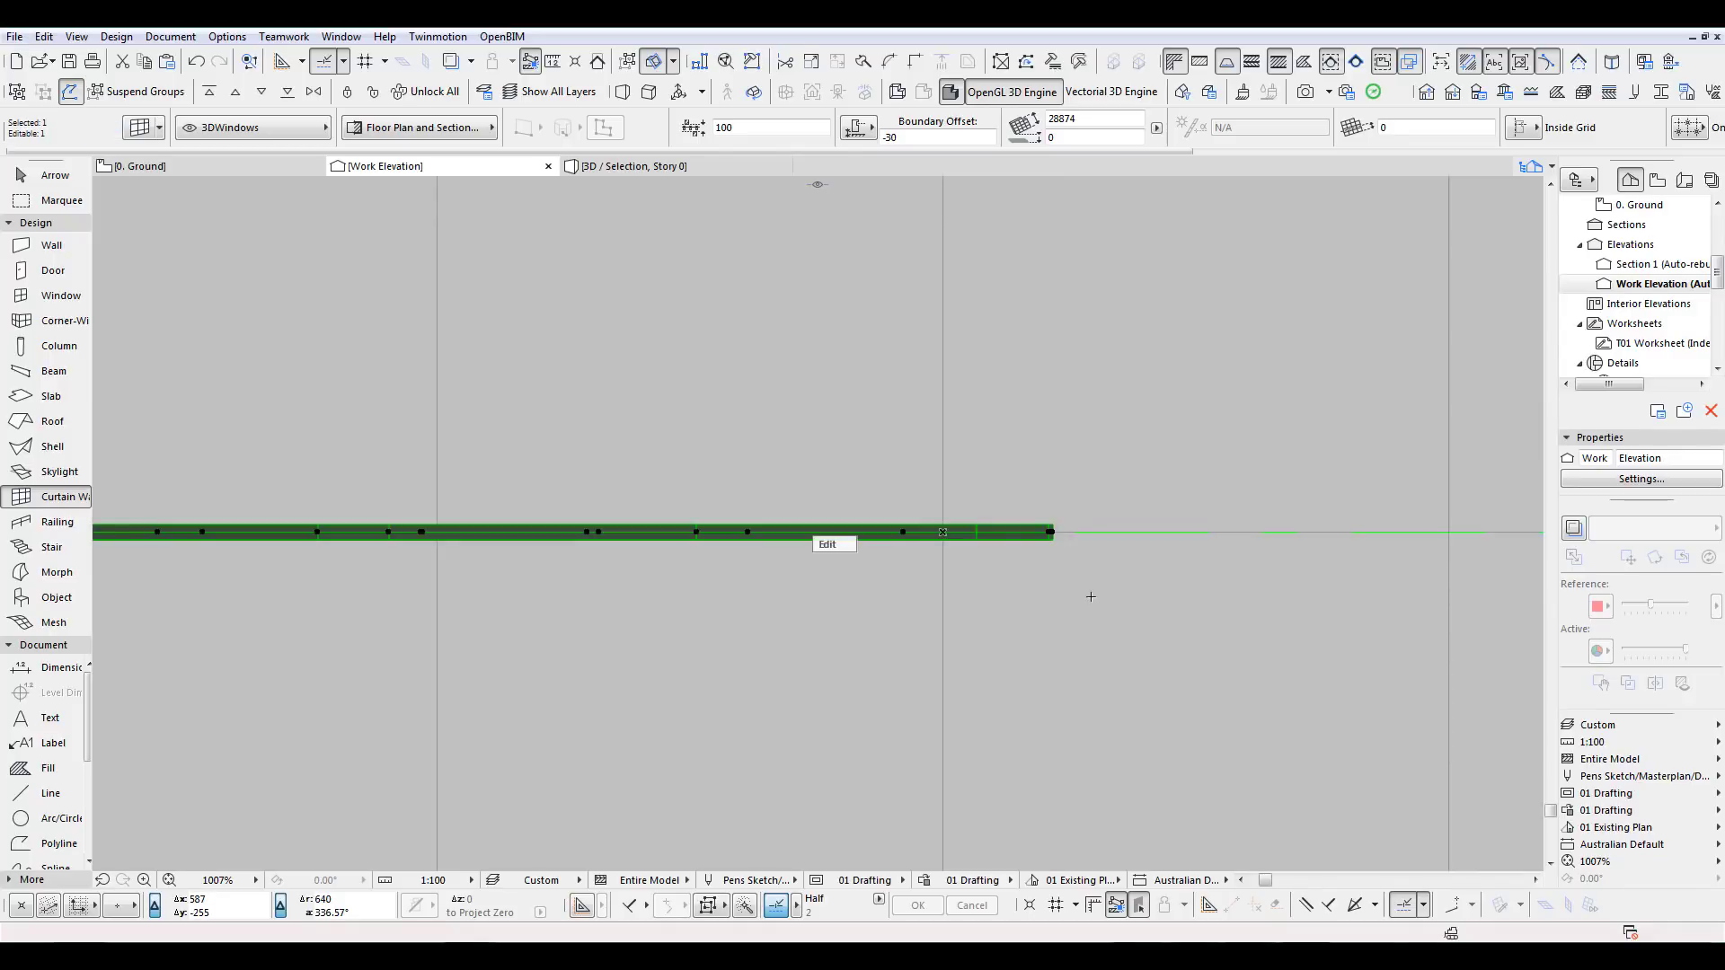
pyautogui.hotkey('ctrl', 'e')
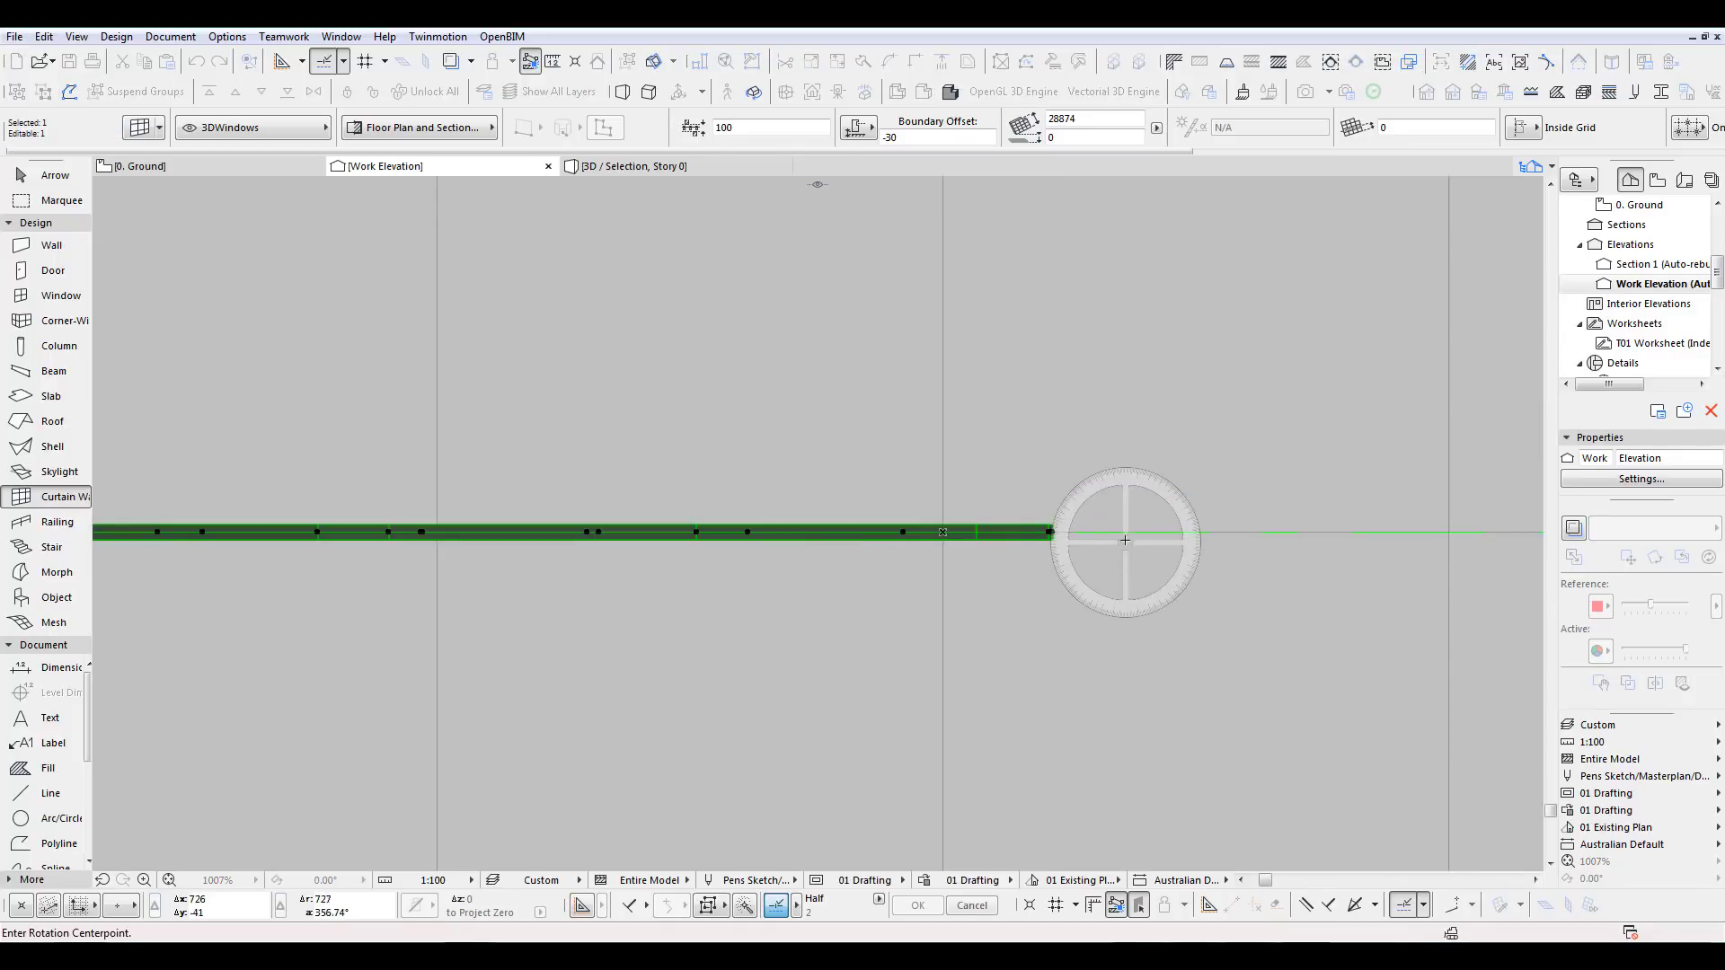
pyautogui.click(1052, 532)
pyautogui.click(944, 531)
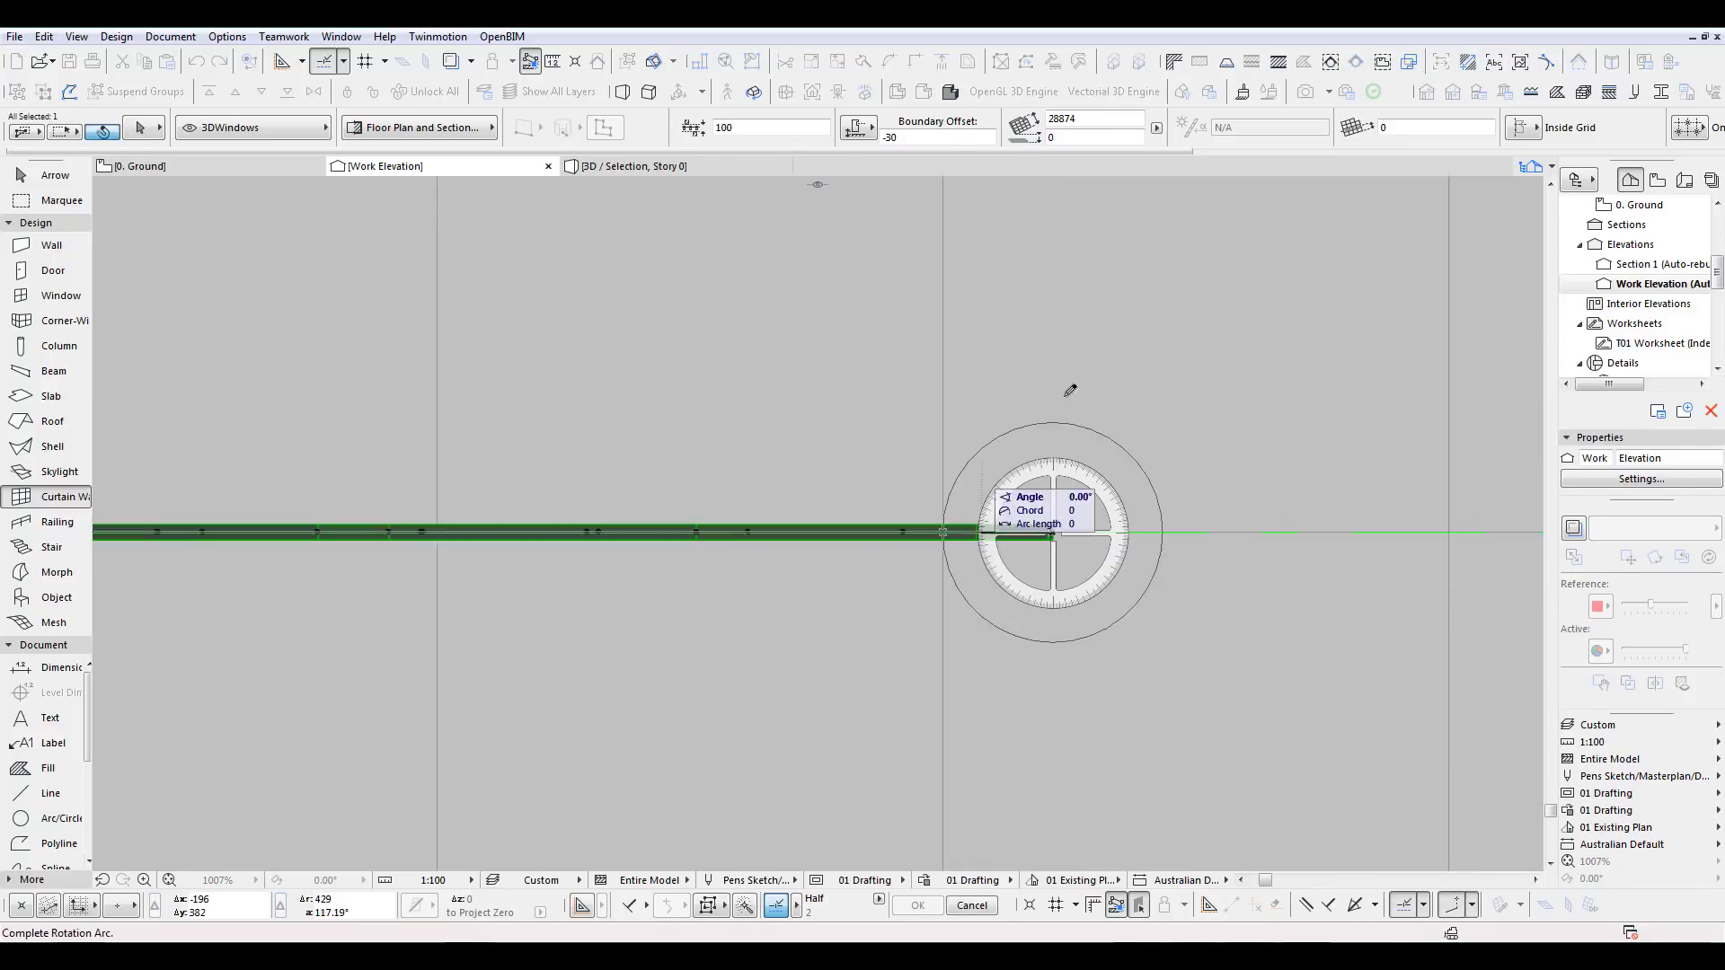
pyautogui.click(1053, 403)
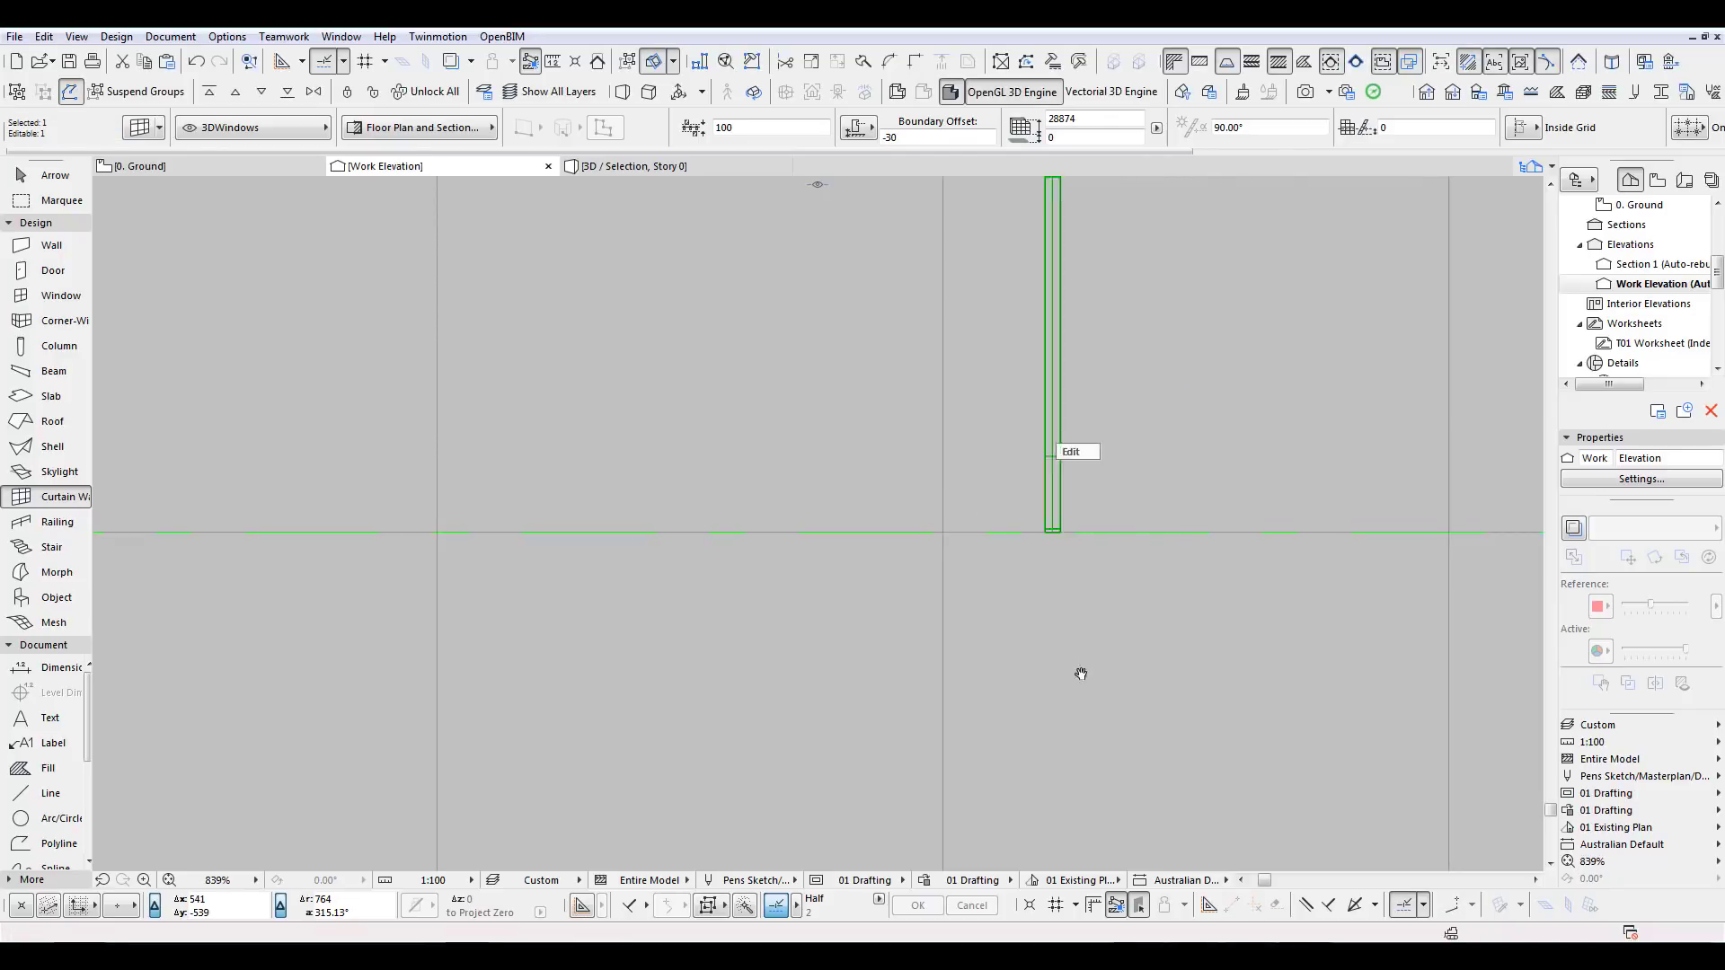
pyautogui.scroll(-10, 1082, 677)
pyautogui.press('Escape')
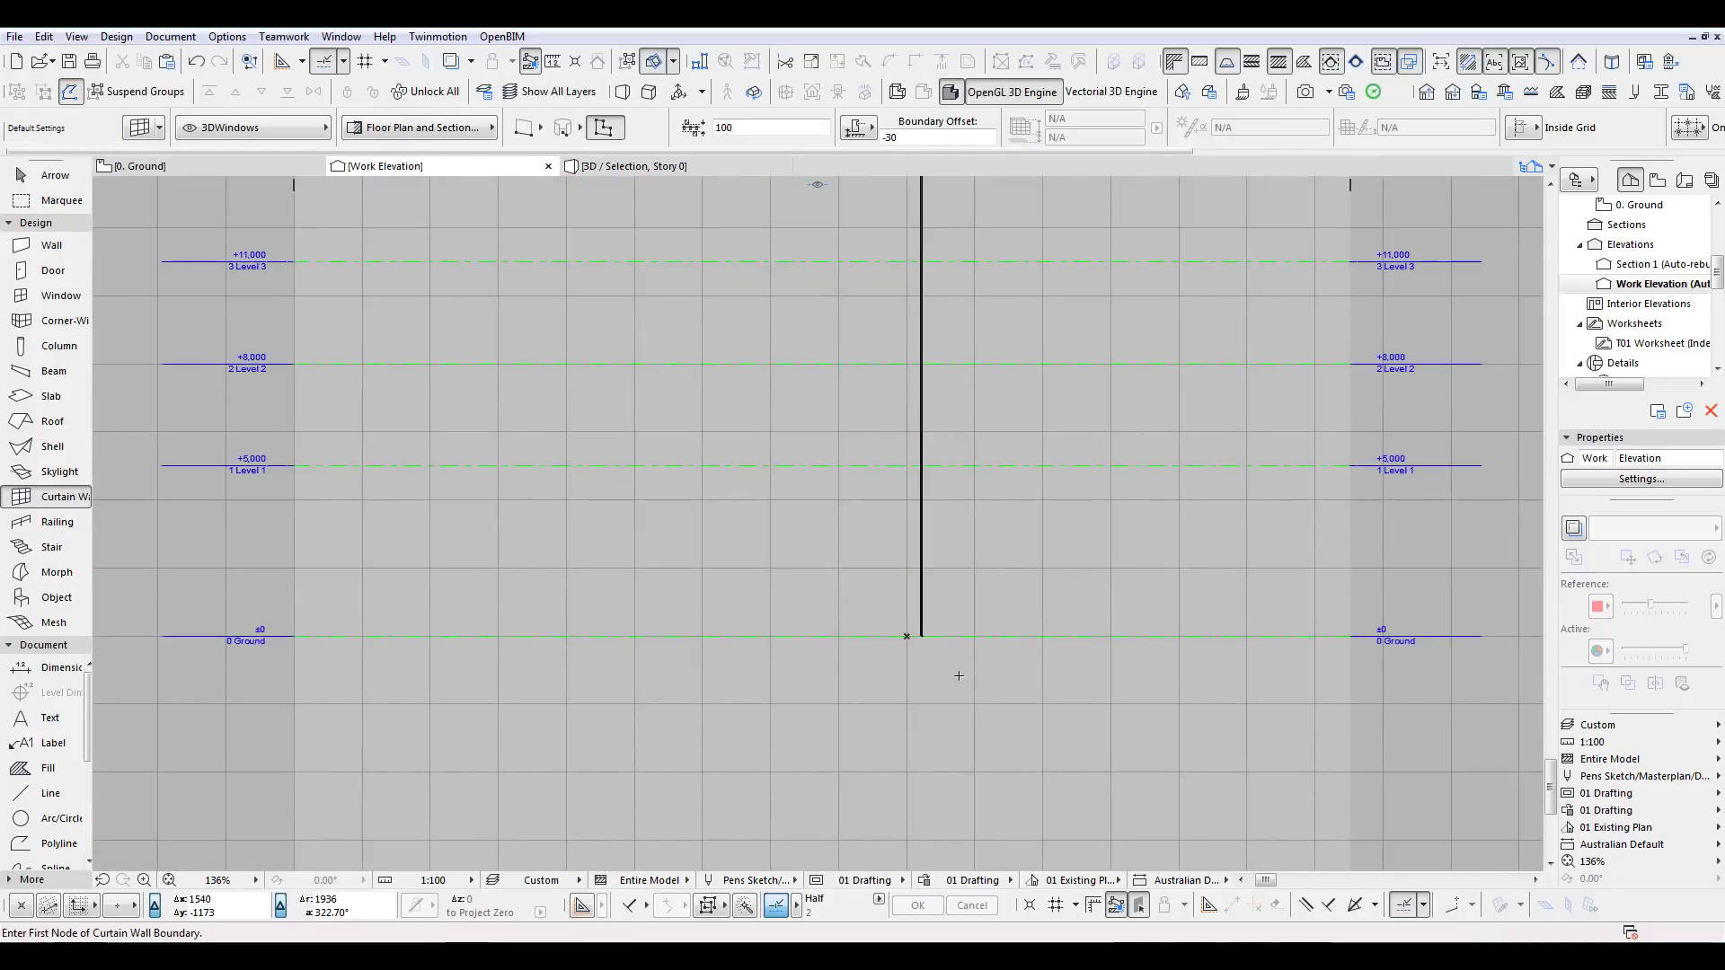
# Move the upright curtain wall on the ground floor plan straight away from the red outline to beyond the Section 1 line.
pyautogui.press('F2')
pyautogui.scroll(2, 935, 652)
pyautogui.moveTo(915, 688); pyautogui.dragTo(838, 768, button='middle')
pyautogui.click(63, 177)
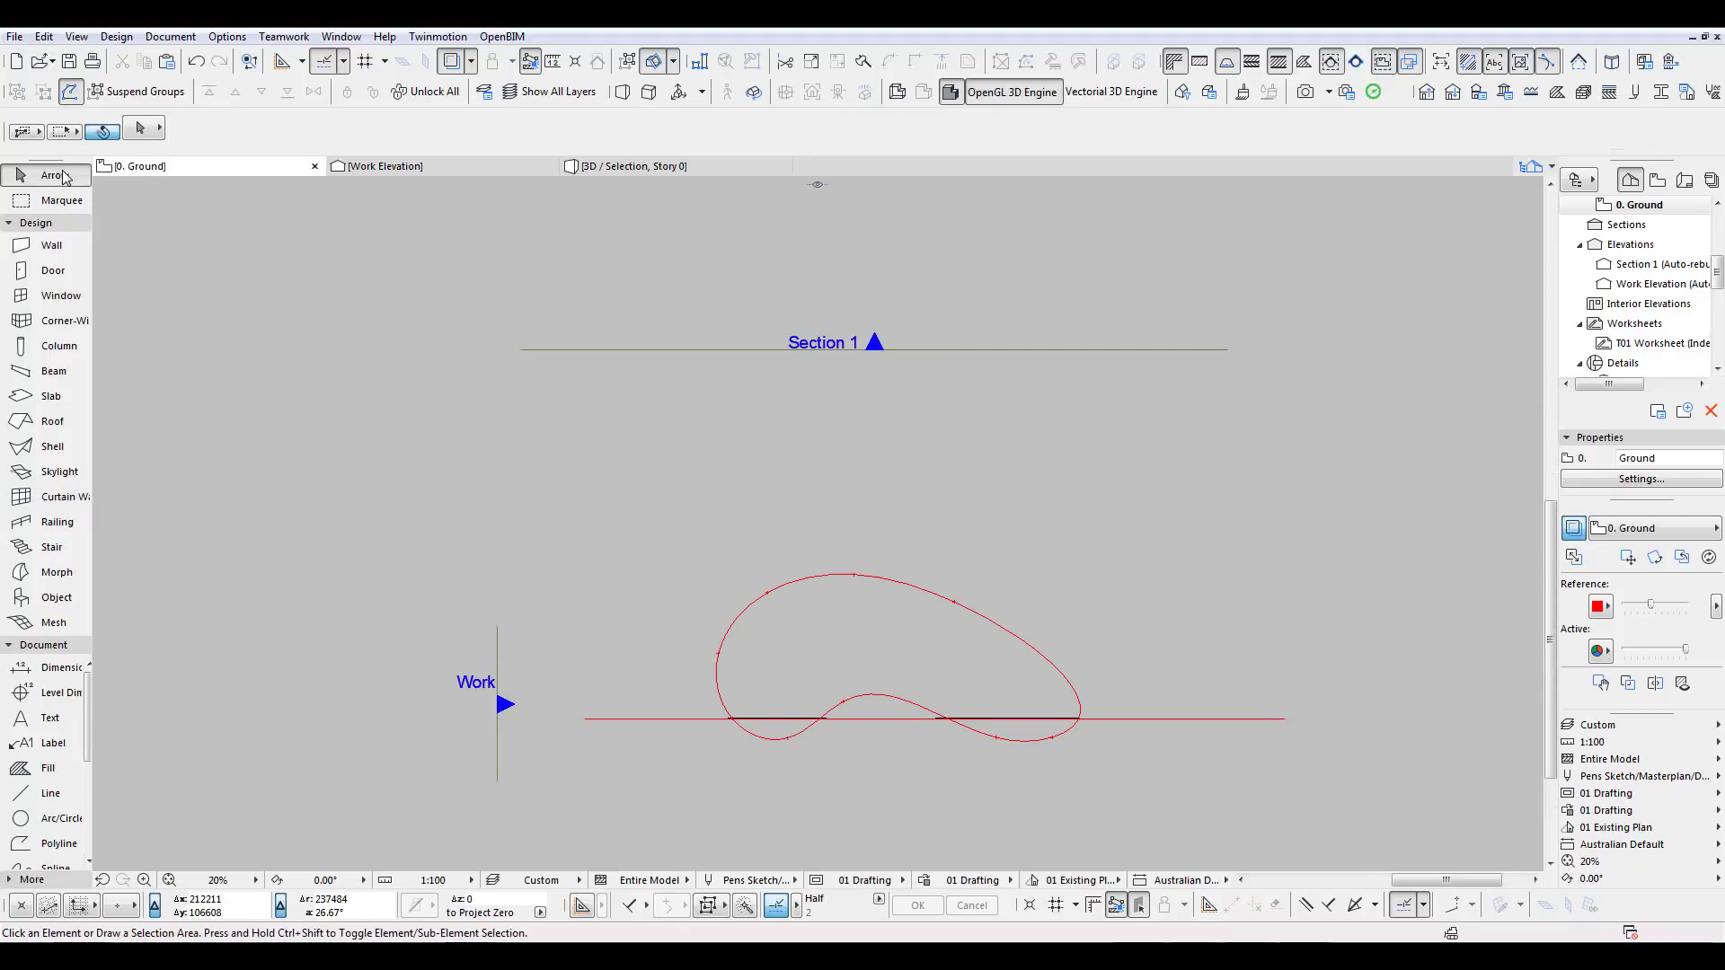
pyautogui.click(1081, 719)
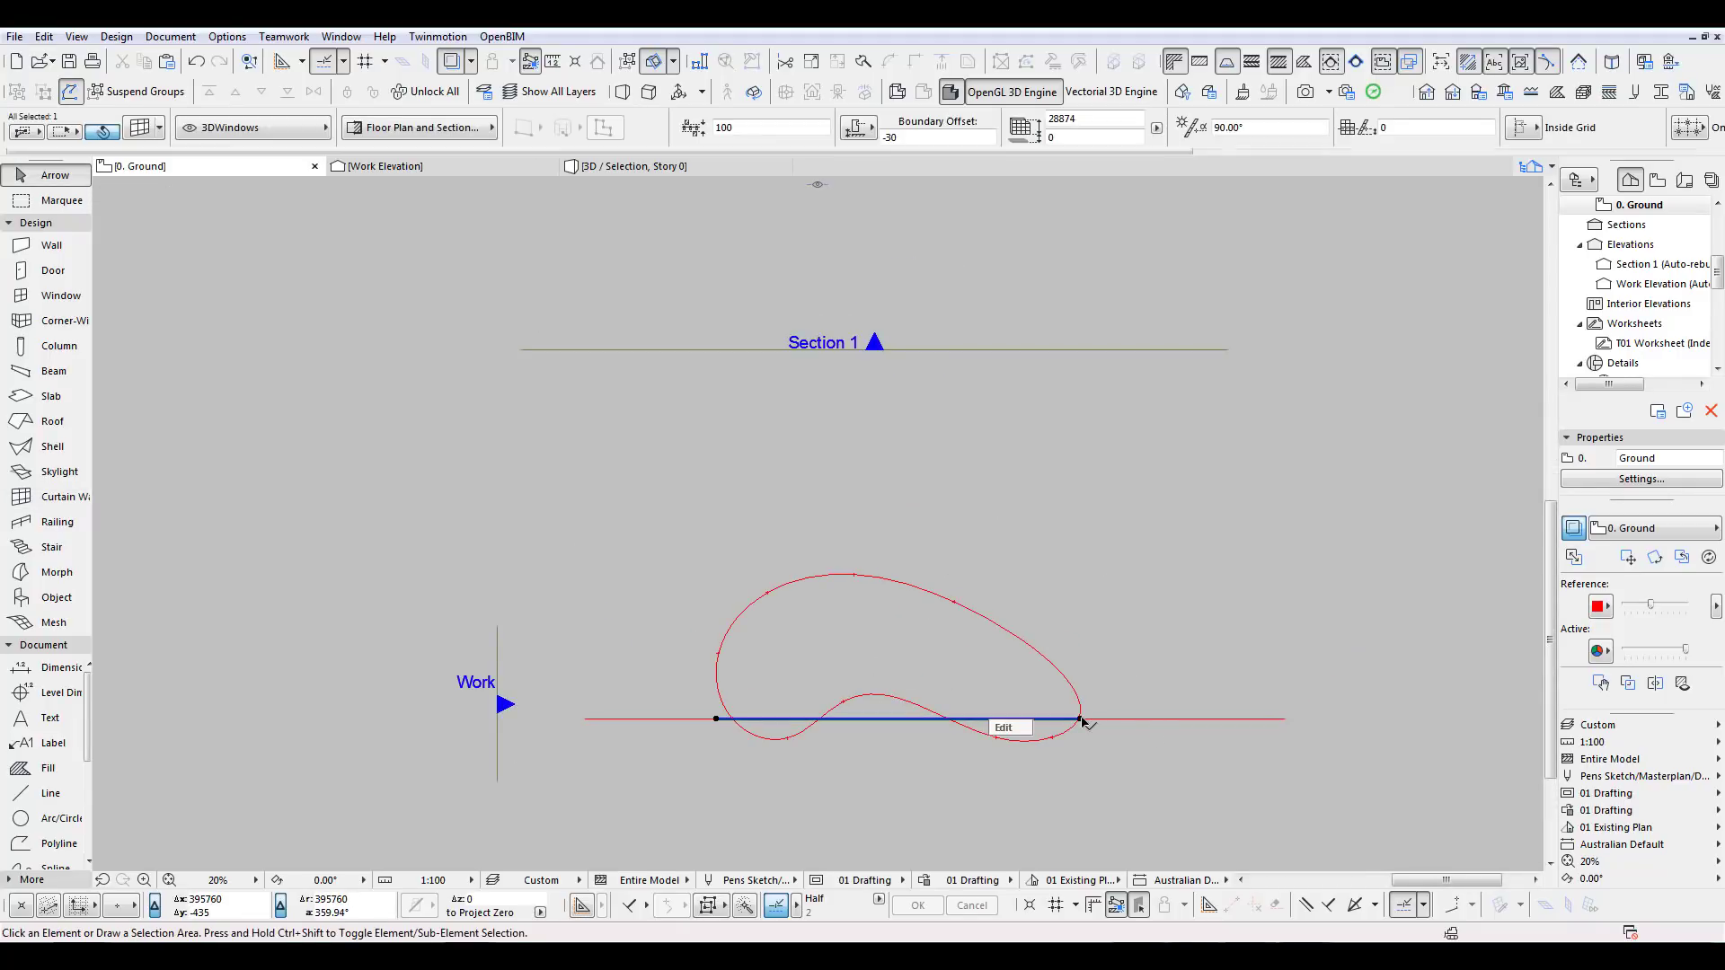
pyautogui.click(1081, 719)
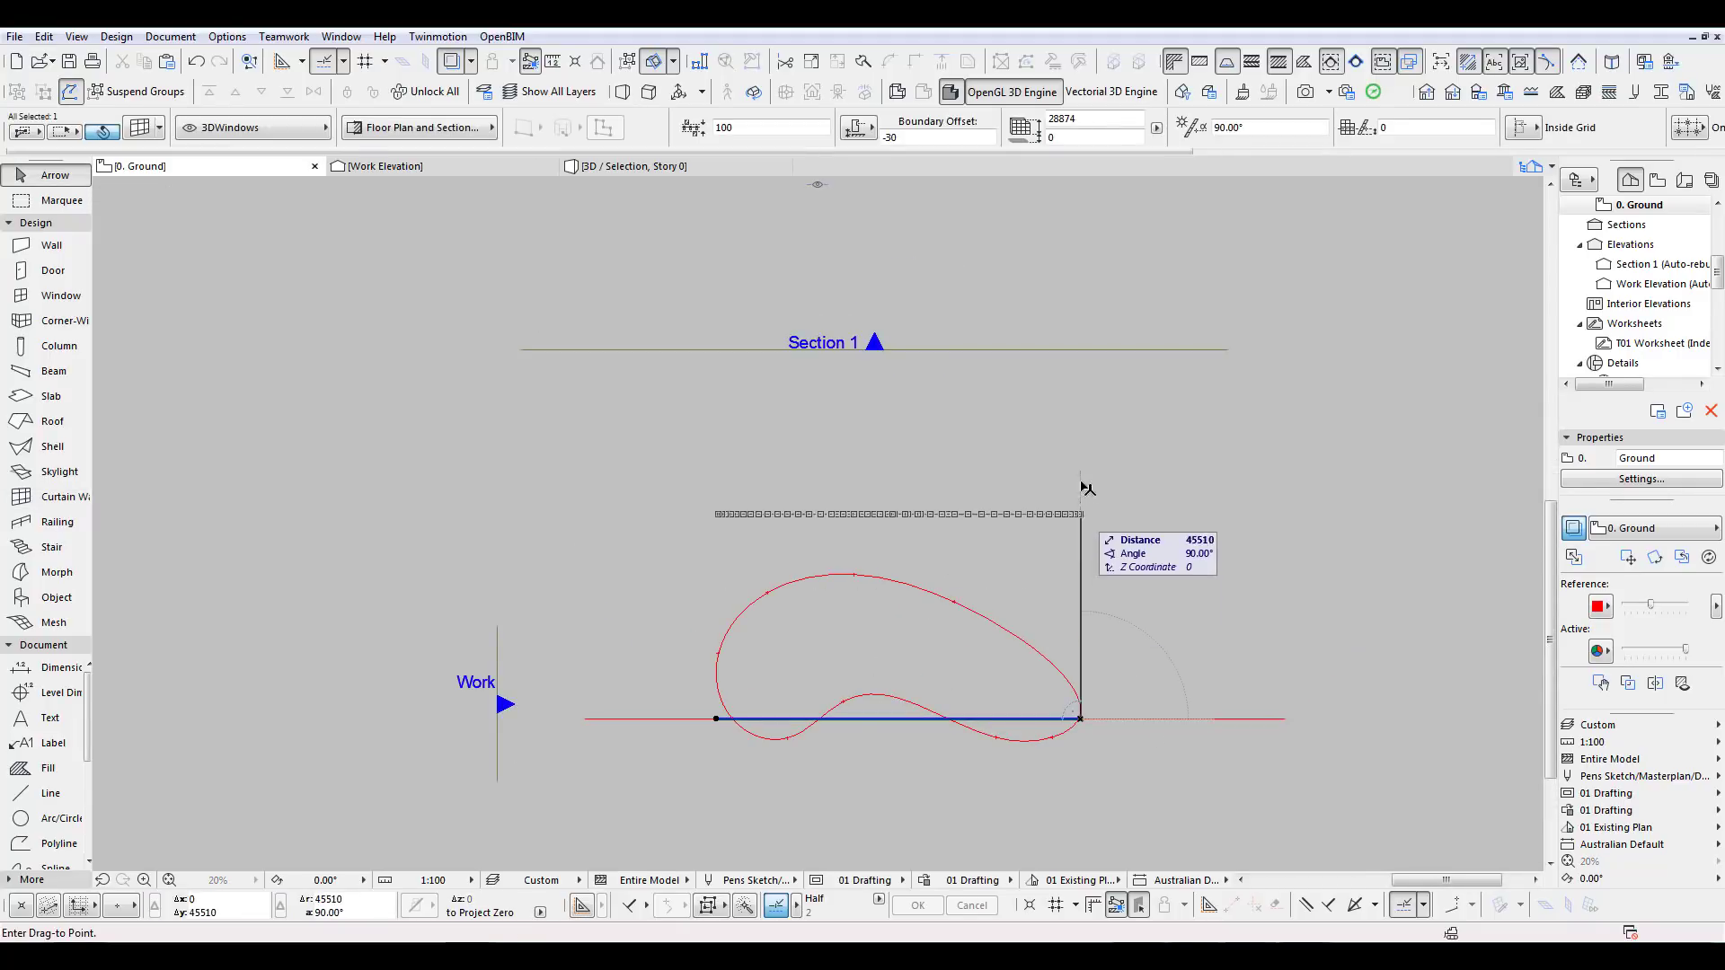
pyautogui.click(1080, 278)
pyautogui.moveTo(1075, 400); pyautogui.dragTo(1079, 413, button='middle')
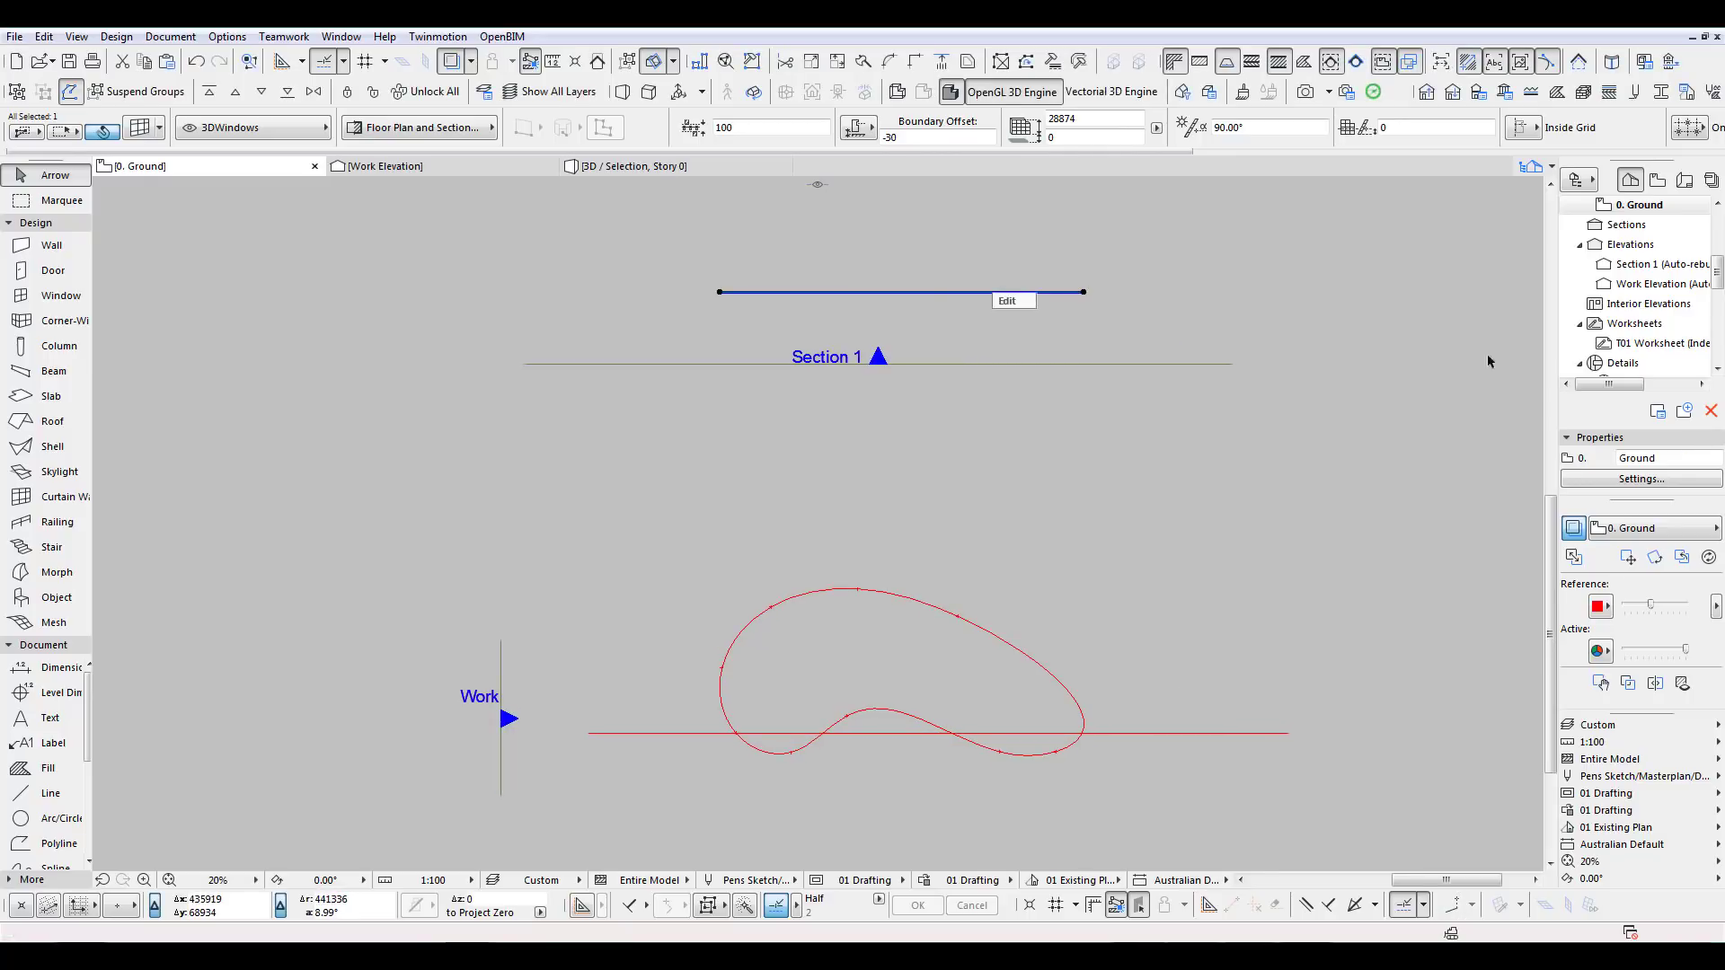
# Examine the curtain wall's grid against the story levels and the spline outline in the Section 1 elevation.
pyautogui.doubleClick(1659, 264)
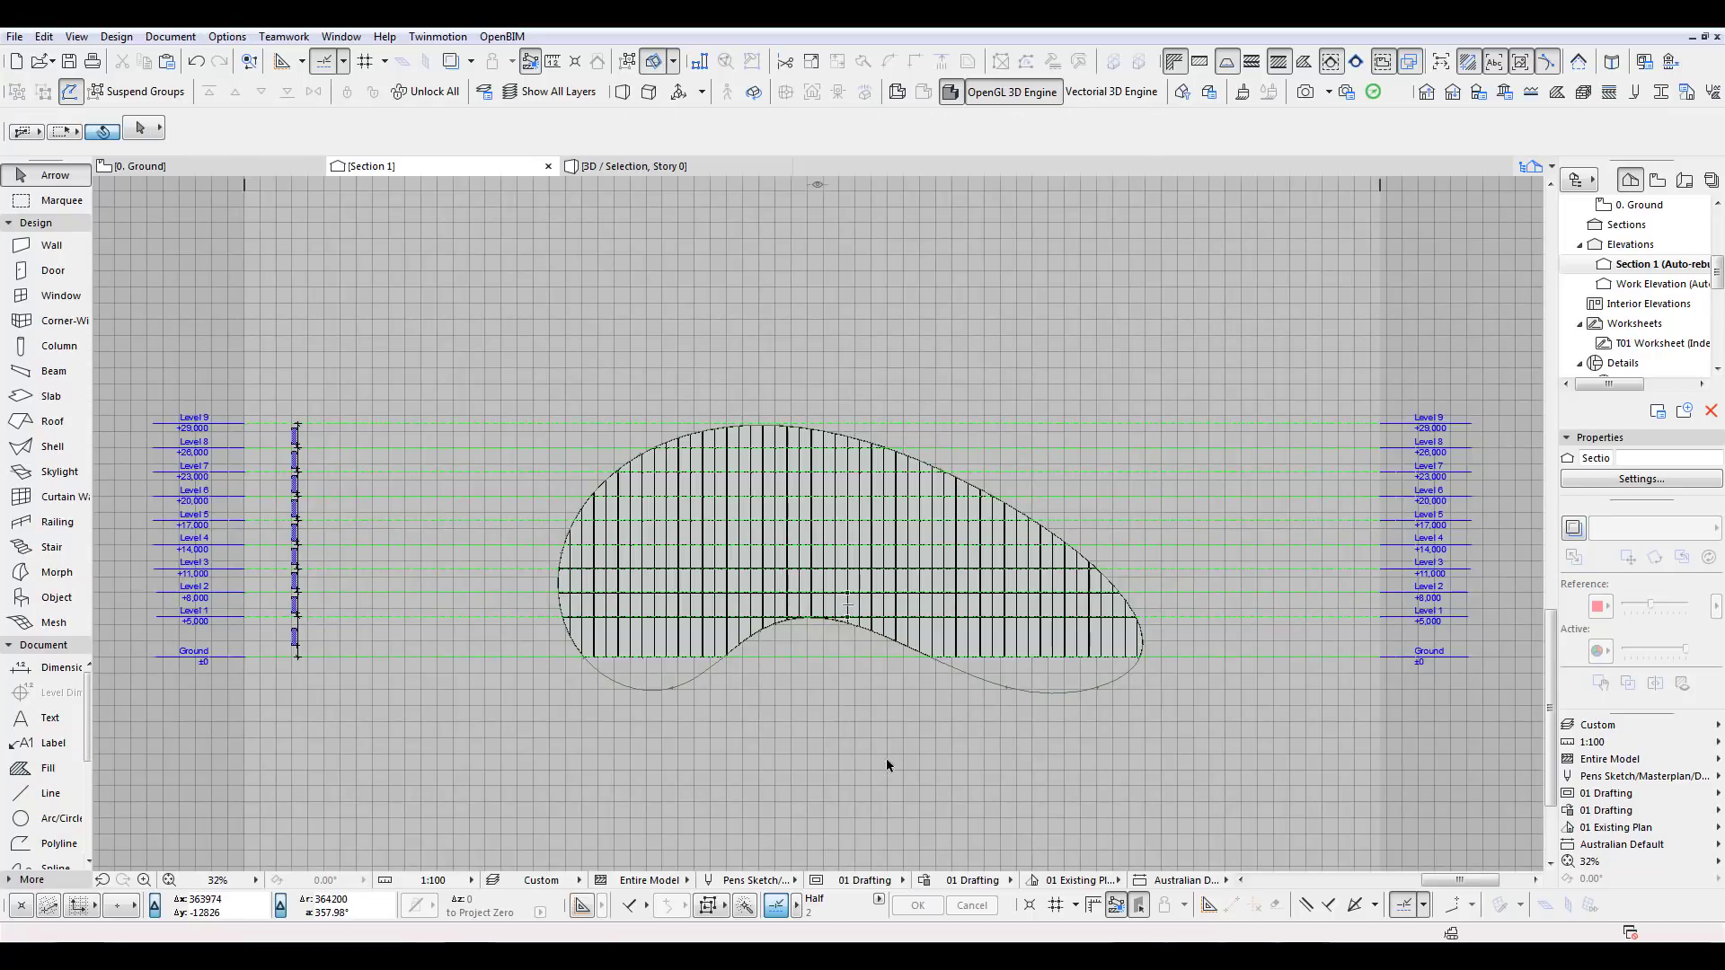
pyautogui.scroll(3, 832, 721)
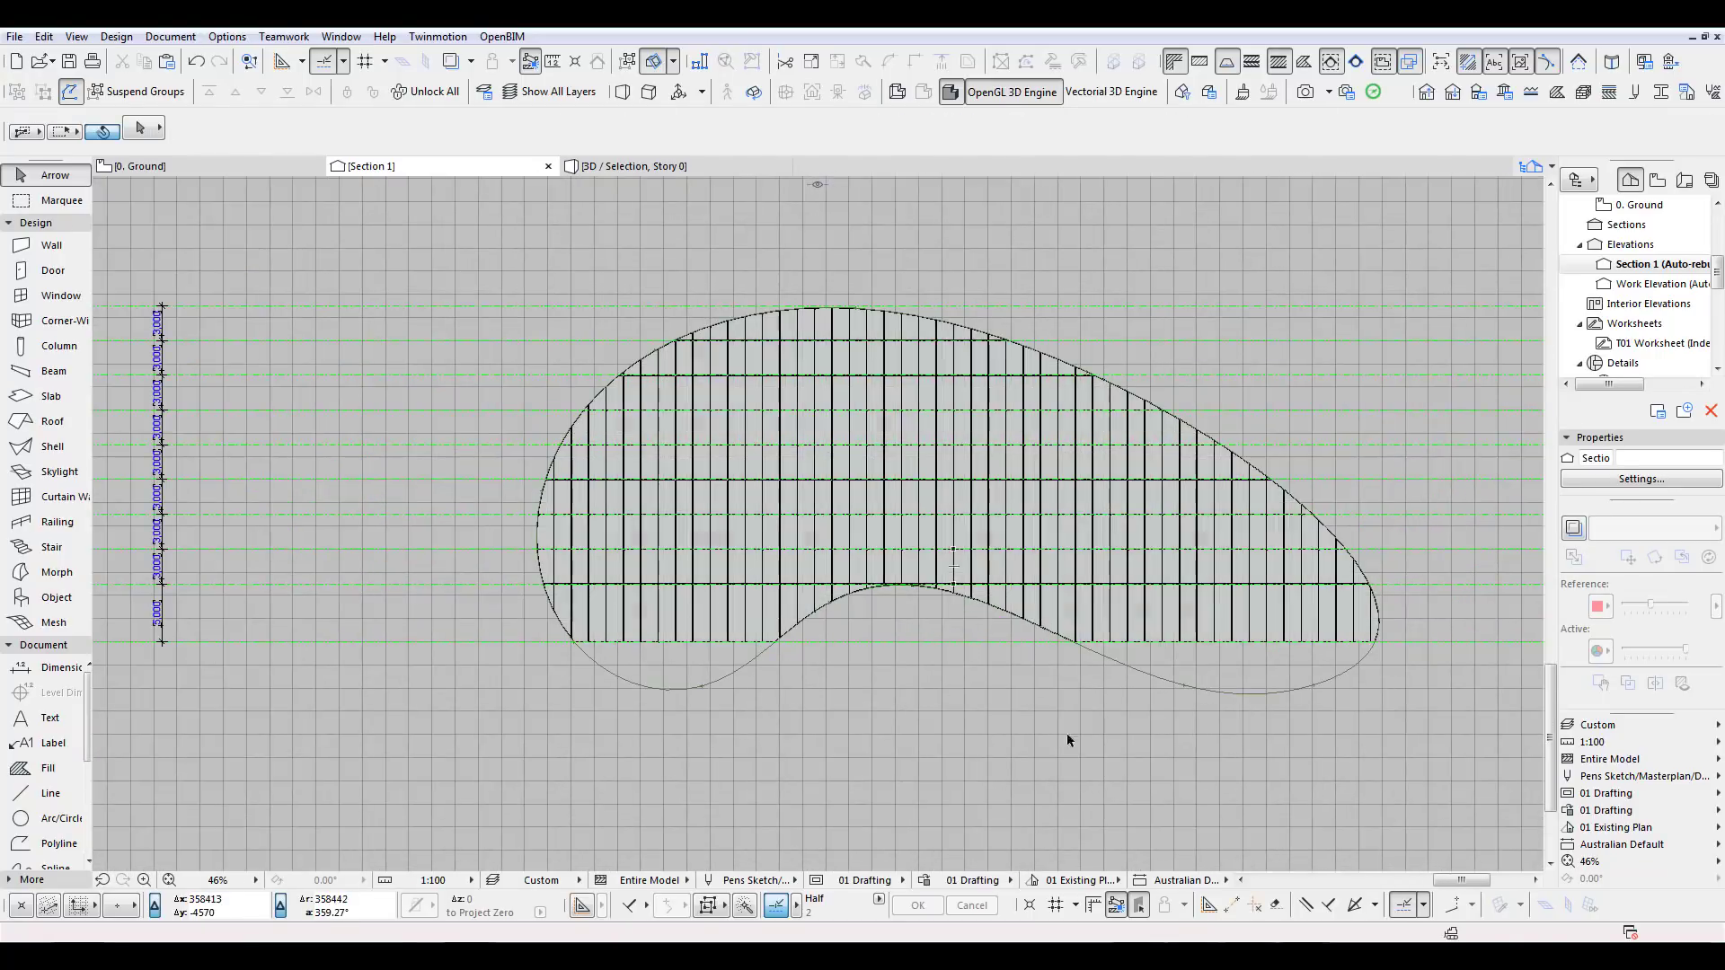
pyautogui.click(1263, 695)
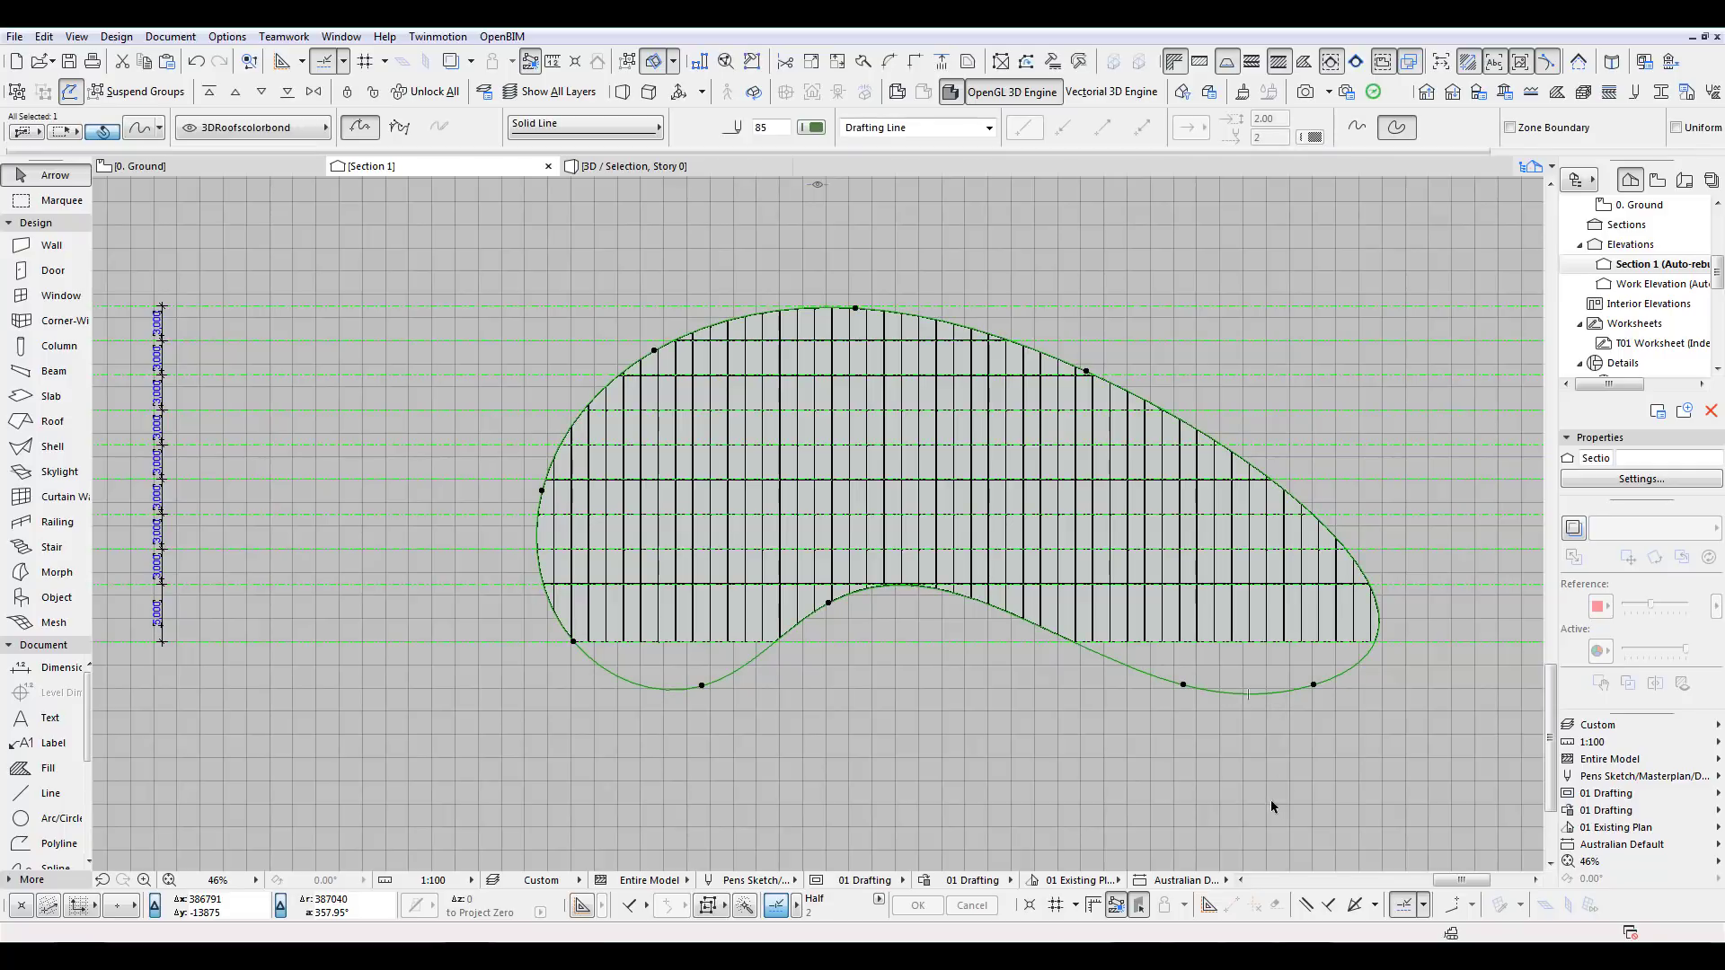
pyautogui.hscroll(3, 955, 755)
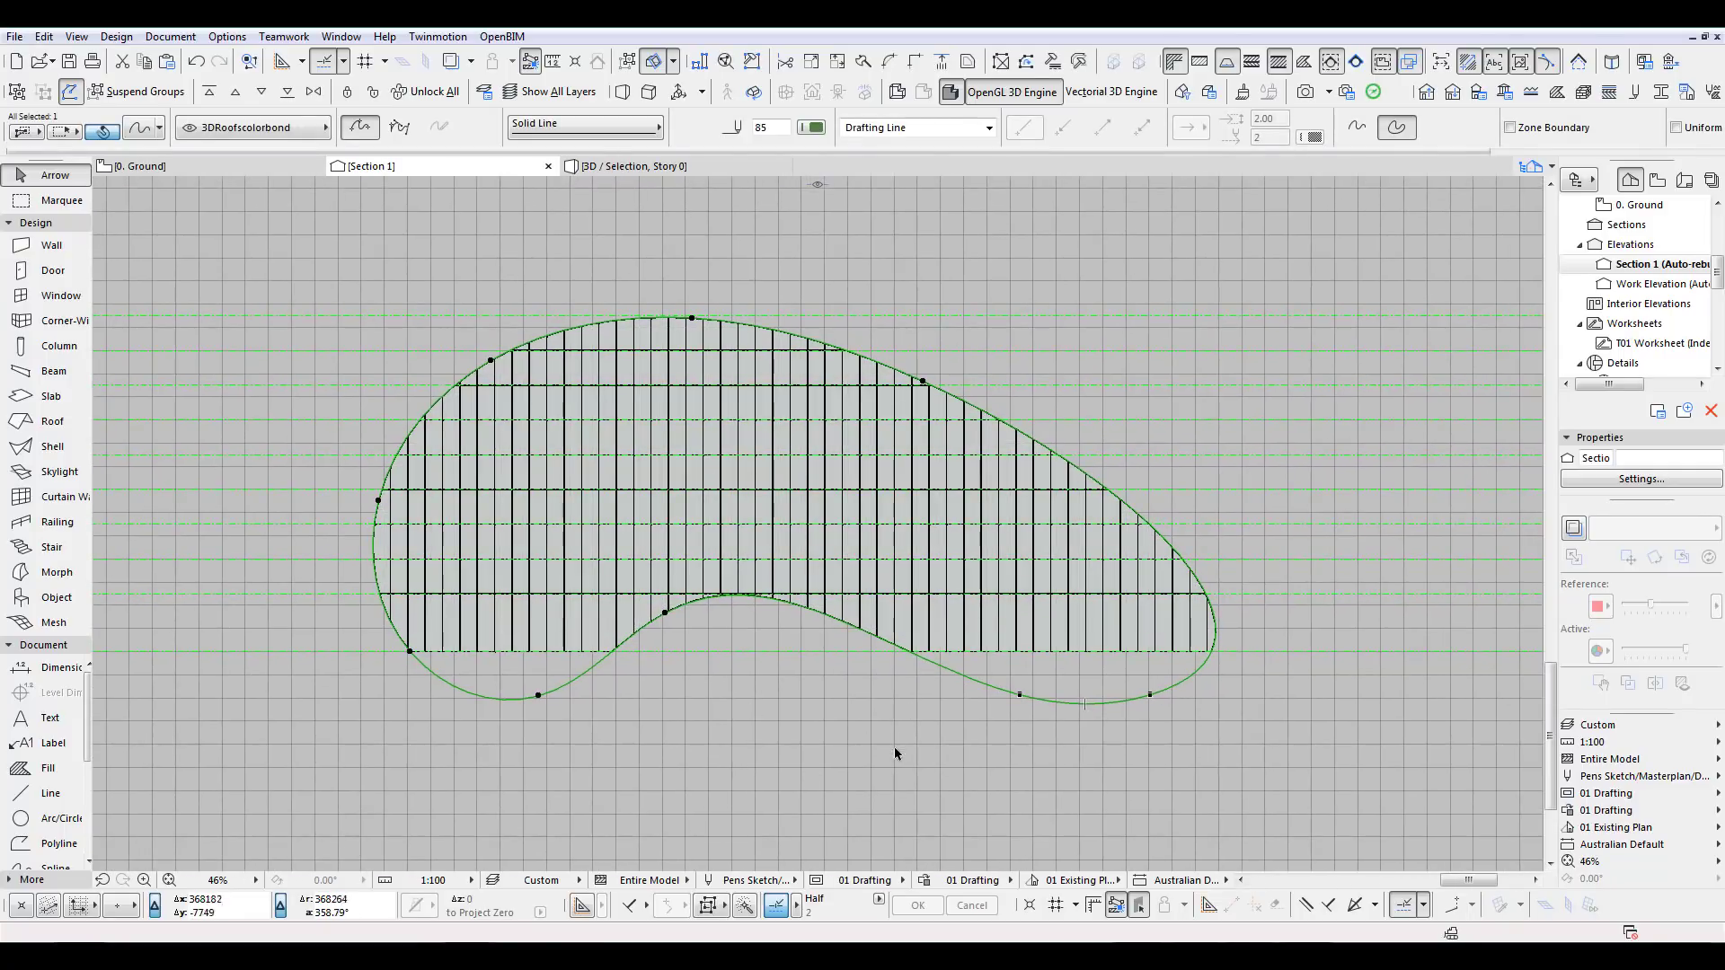
pyautogui.moveTo(895, 753); pyautogui.dragTo(1033, 712, button='middle')
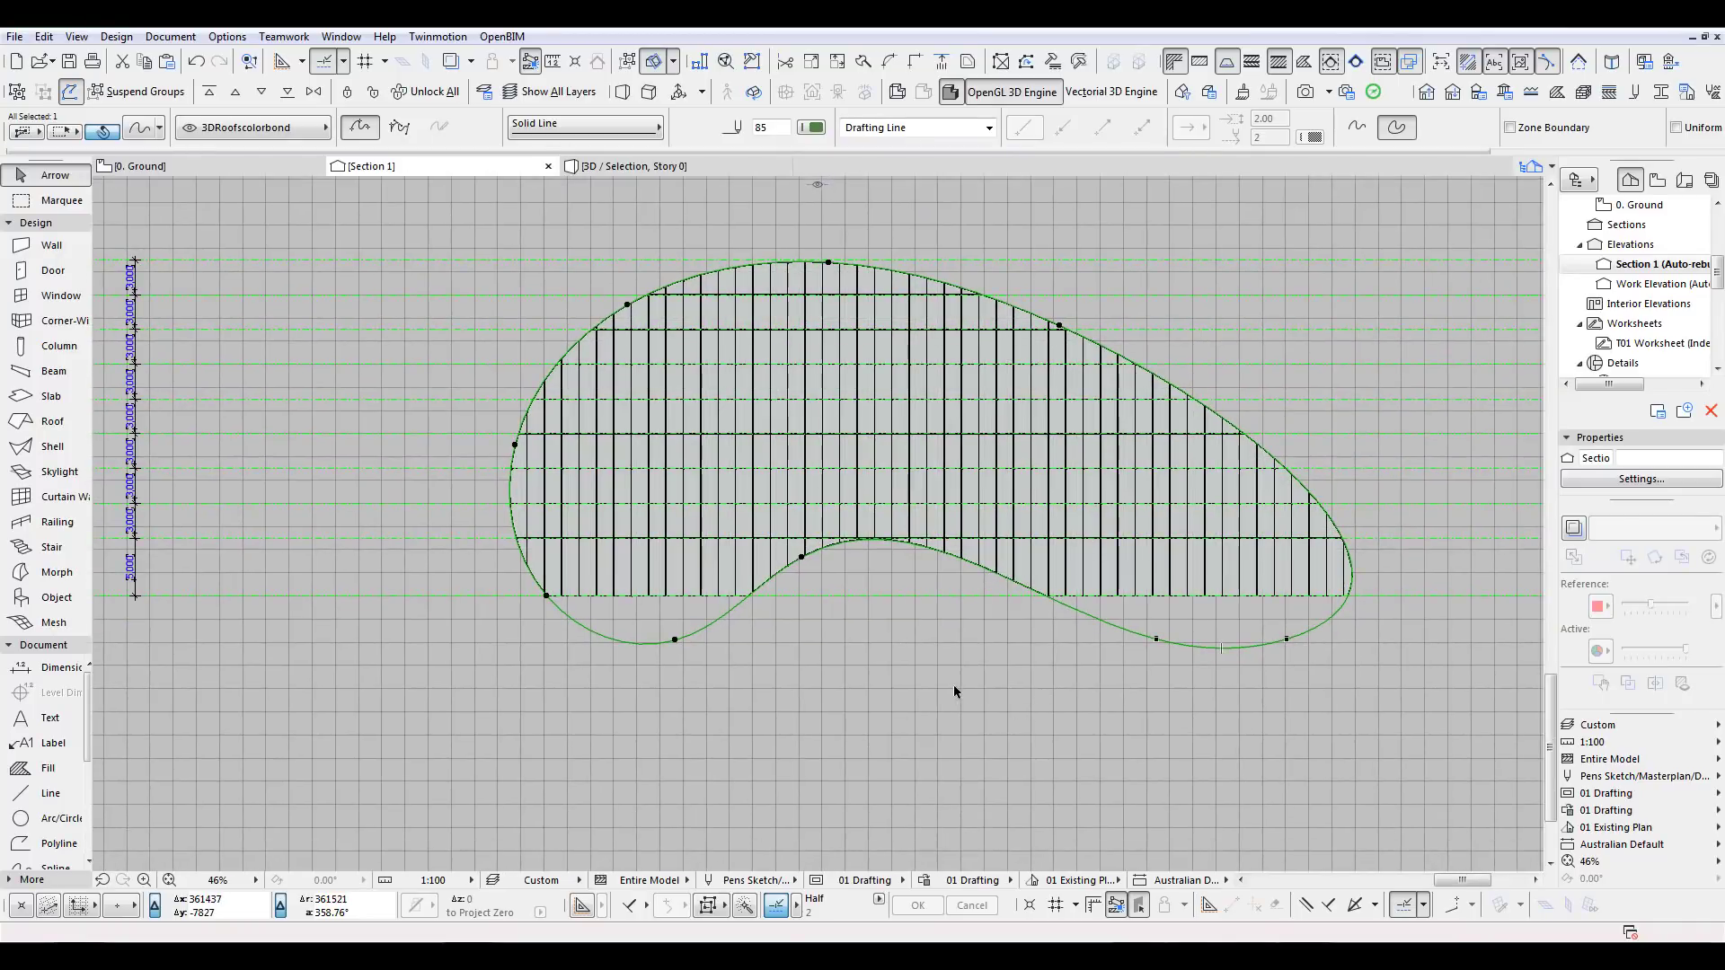
pyautogui.press('Escape')
# Inspect the upright curtain wall in the 3D view.
pyautogui.press('F2')
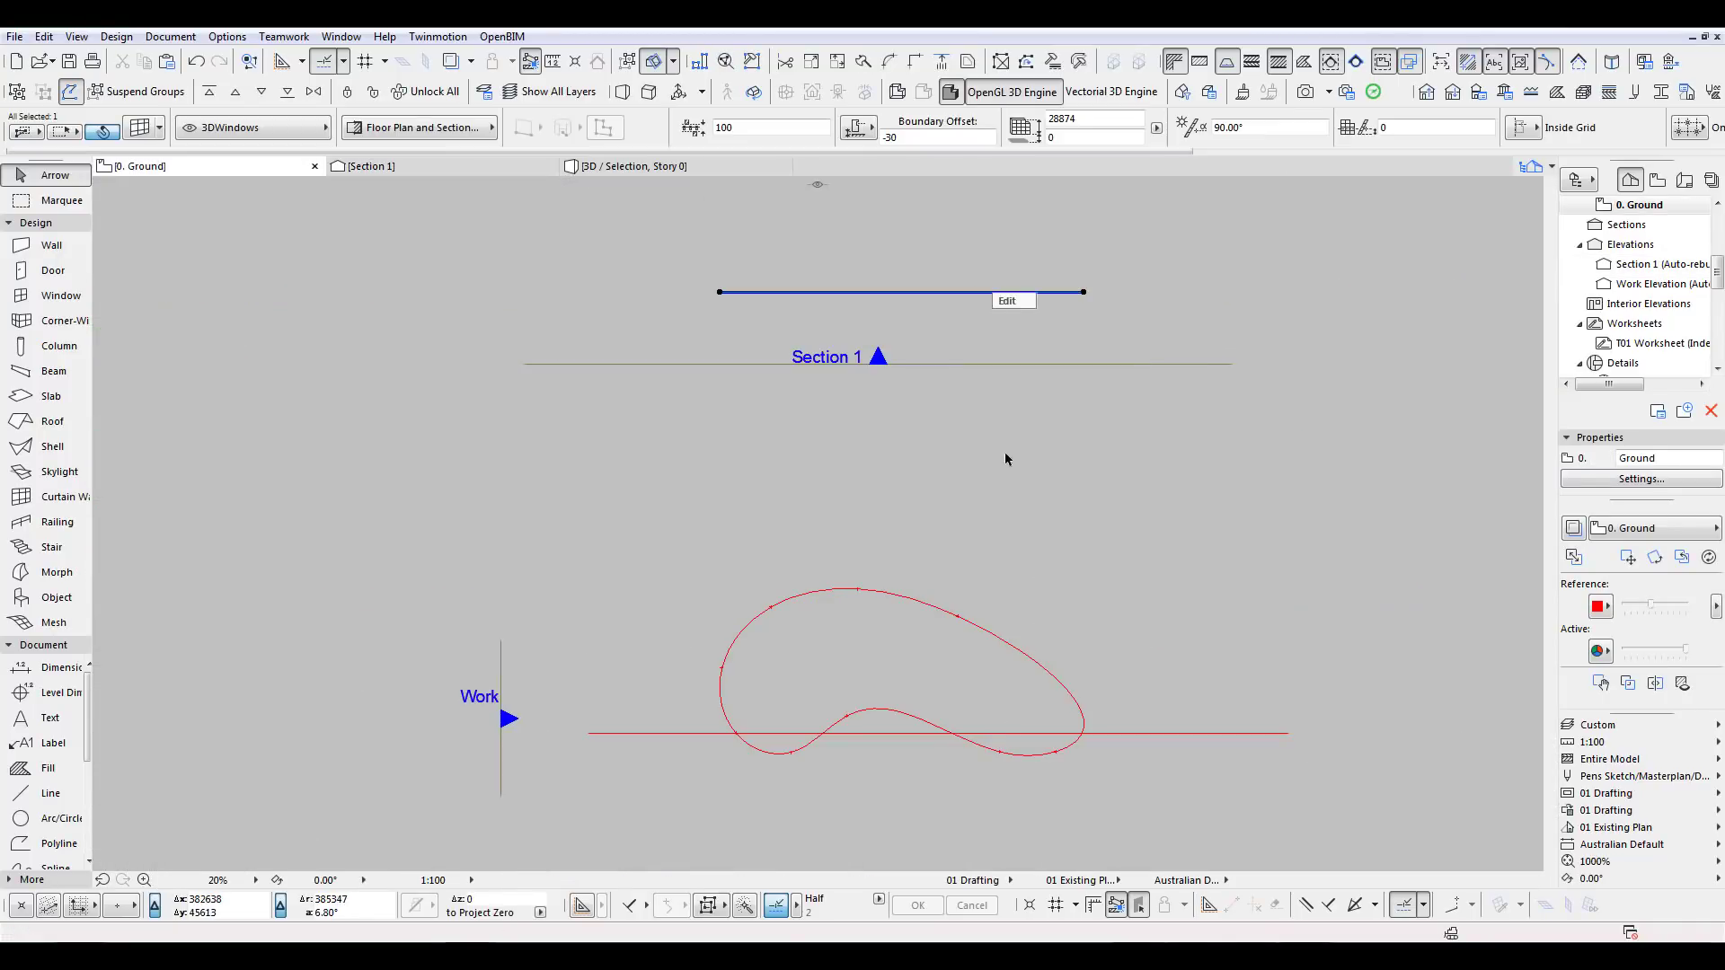
pyautogui.press('F3')
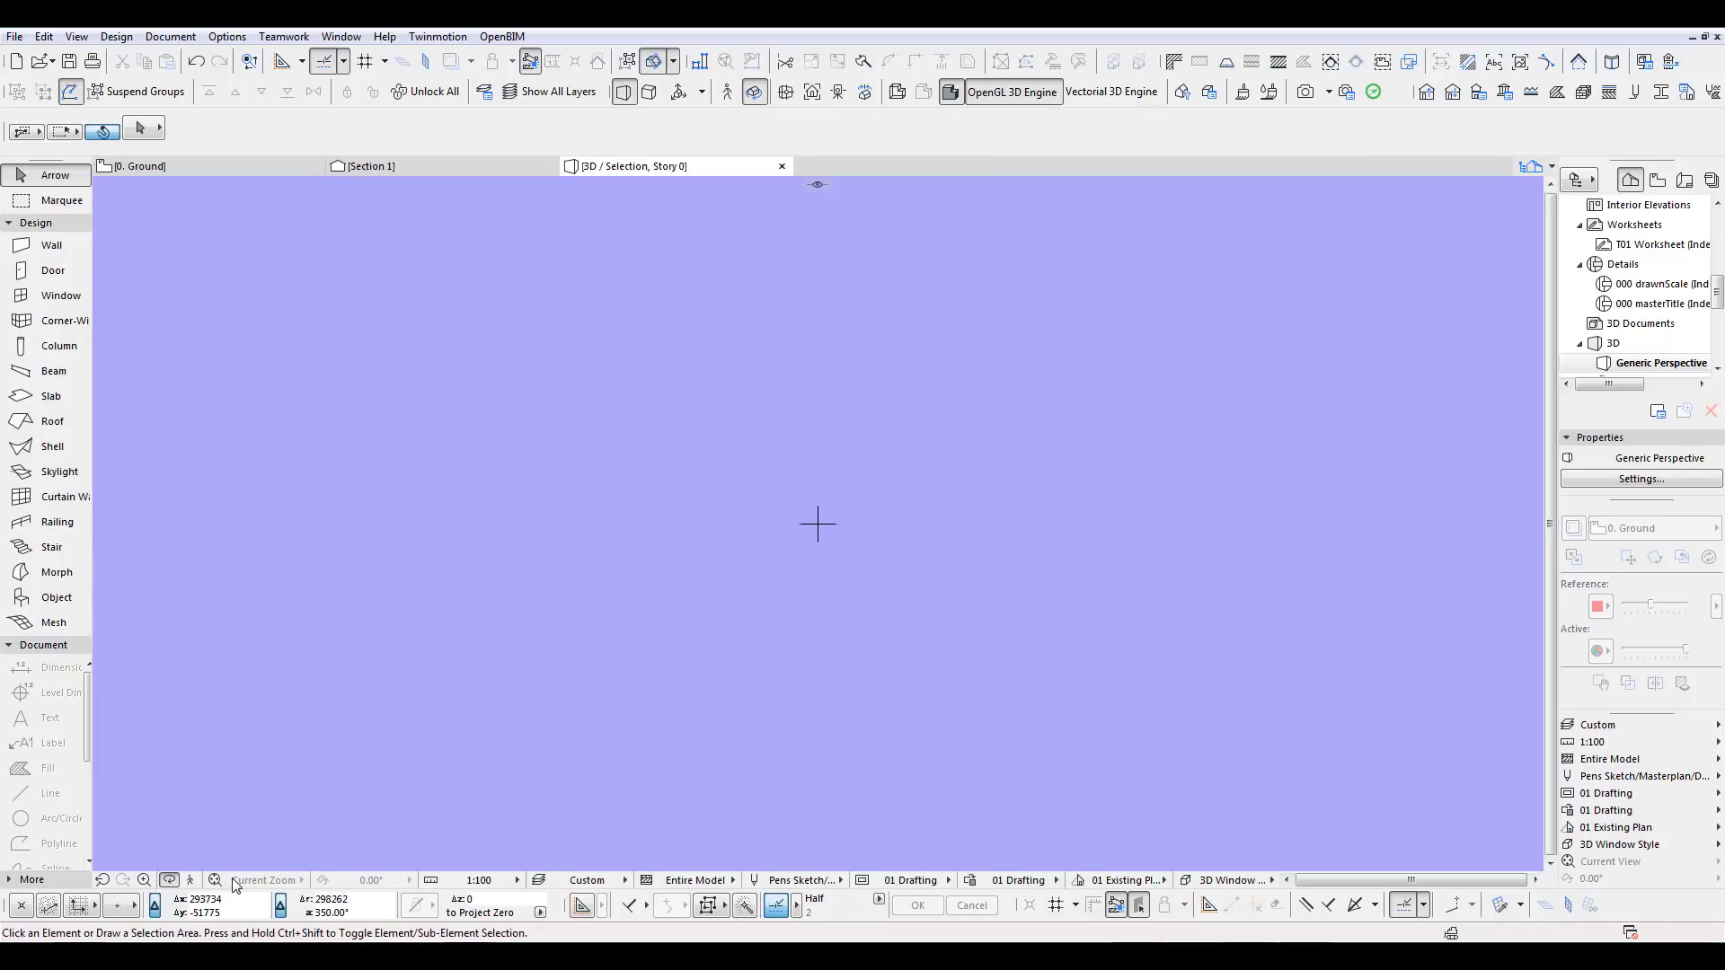
pyautogui.keyDown('shift'); pyautogui.moveTo(751, 554); pyautogui.dragTo(712, 554, button='middle'); pyautogui.keyUp('shift')
pyautogui.moveTo(712, 554)
pyautogui.mouseDown()
pyautogui.moveTo(800, 555)
pyautogui.moveTo(708, 556)
pyautogui.mouseUp()
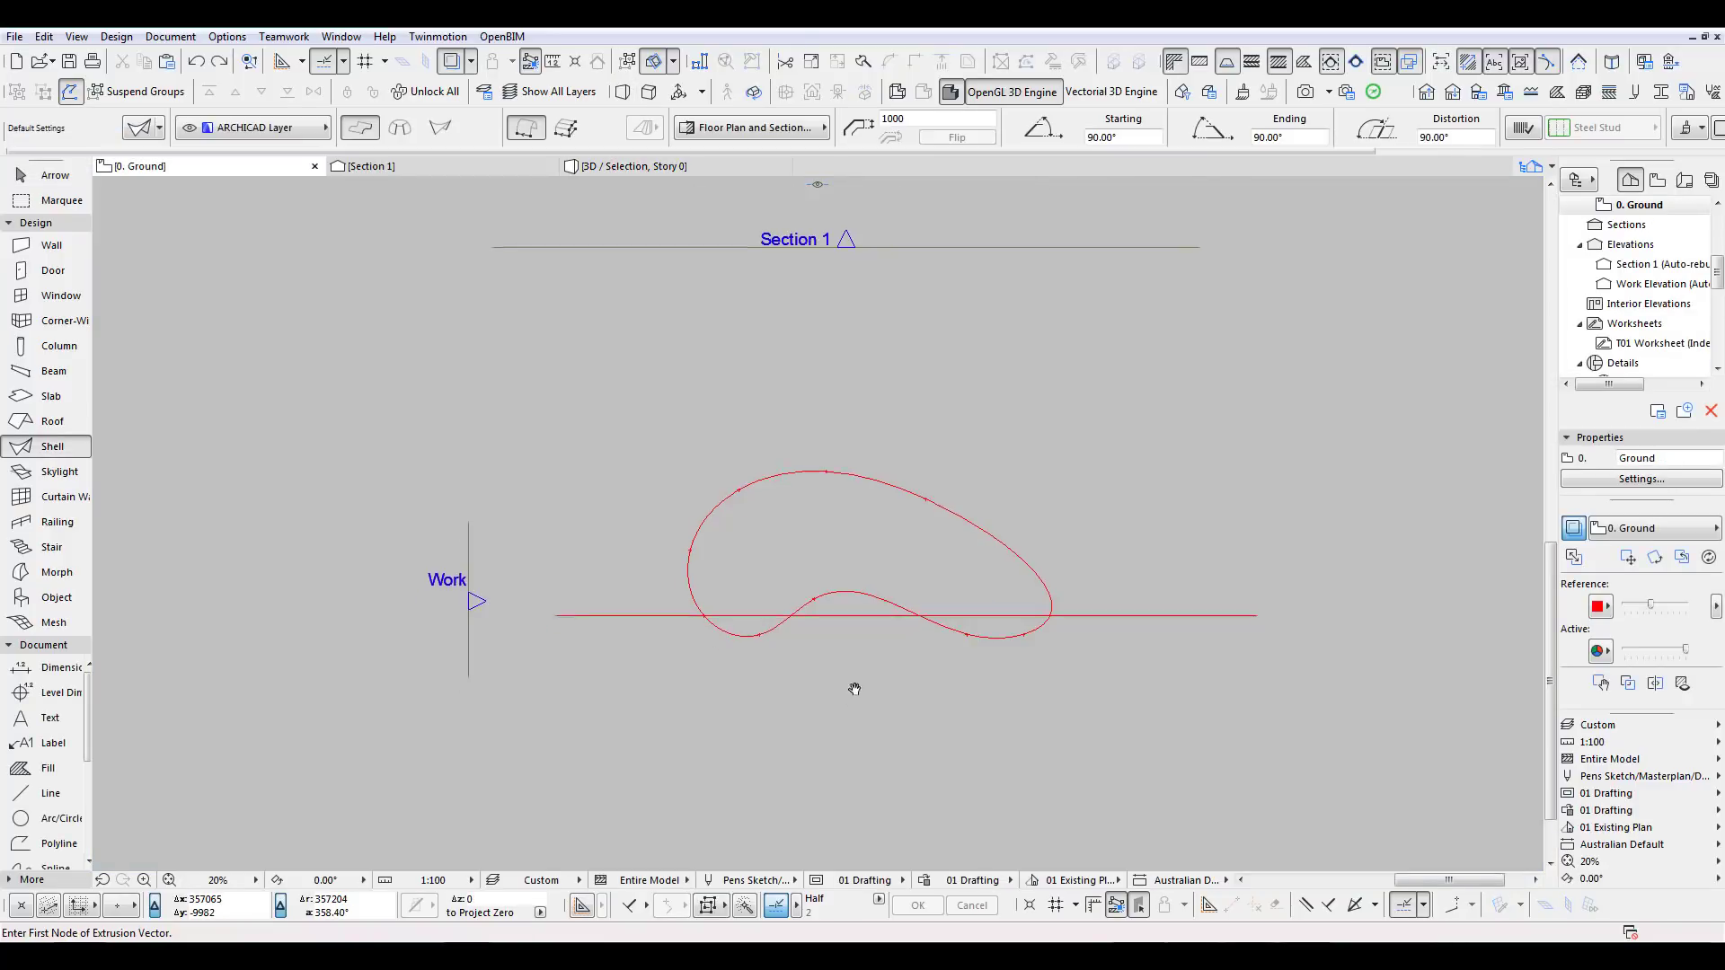
# Configure the Shell defaults with base elevation 0, thickness 500 and the 3DRoofs layer.
pyautogui.moveTo(855, 686); pyautogui.dragTo(843, 739, button='middle')
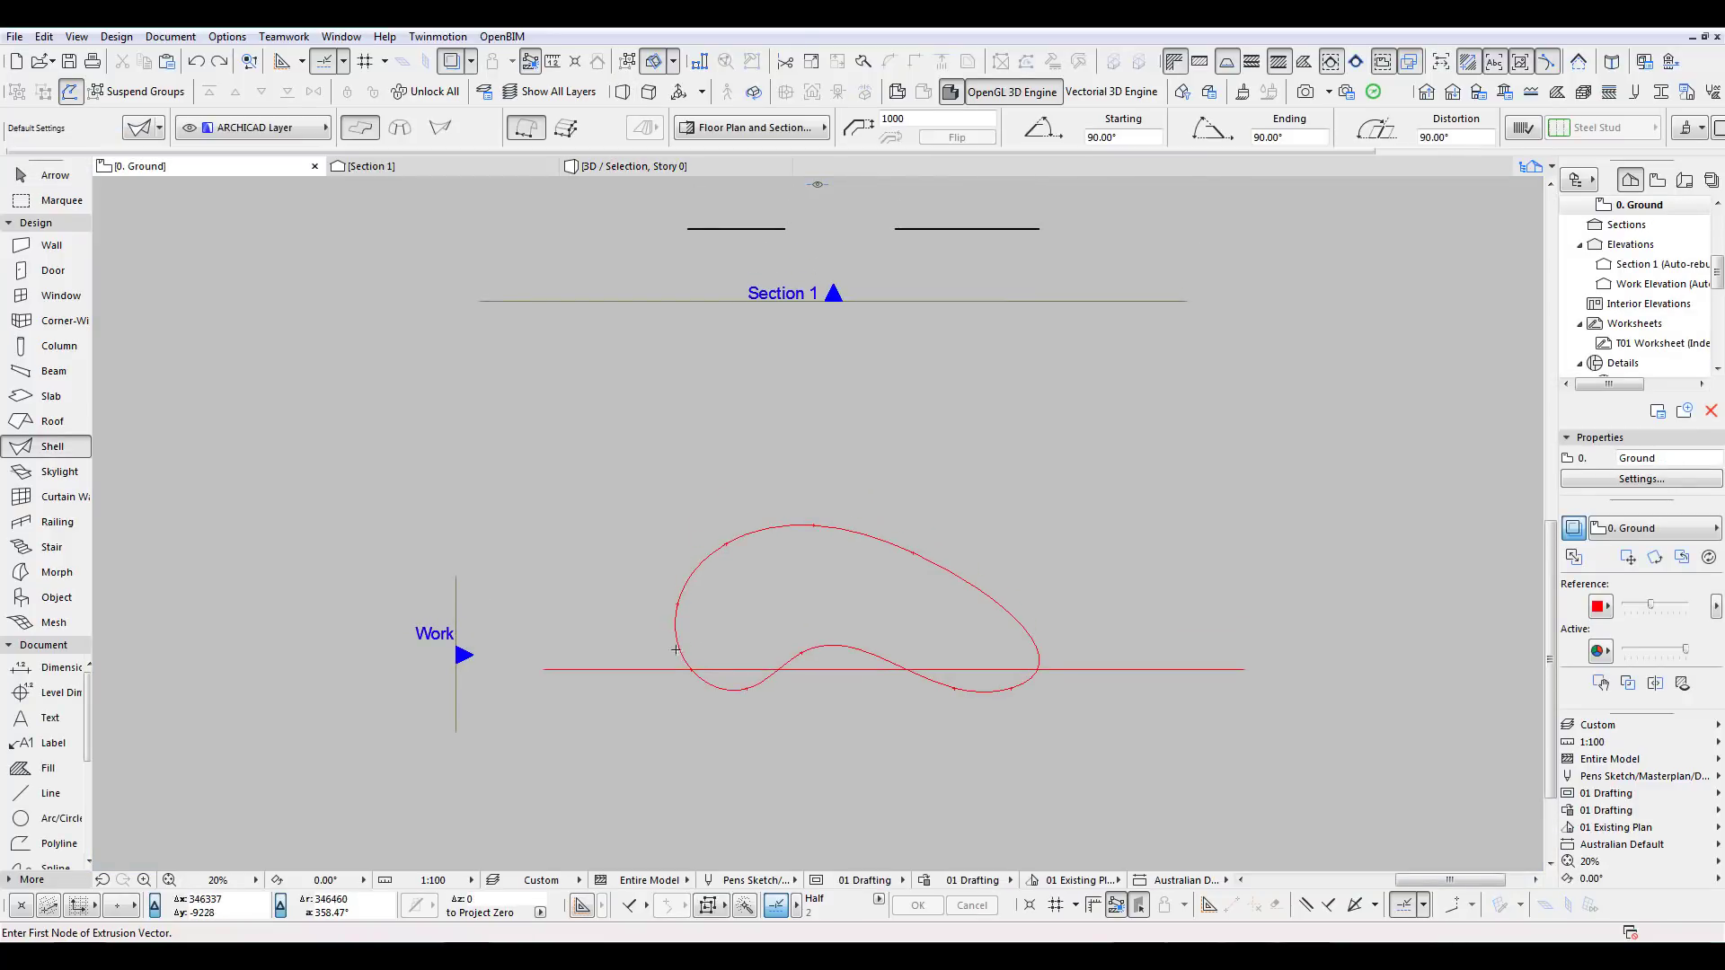
pyautogui.doubleClick(64, 449)
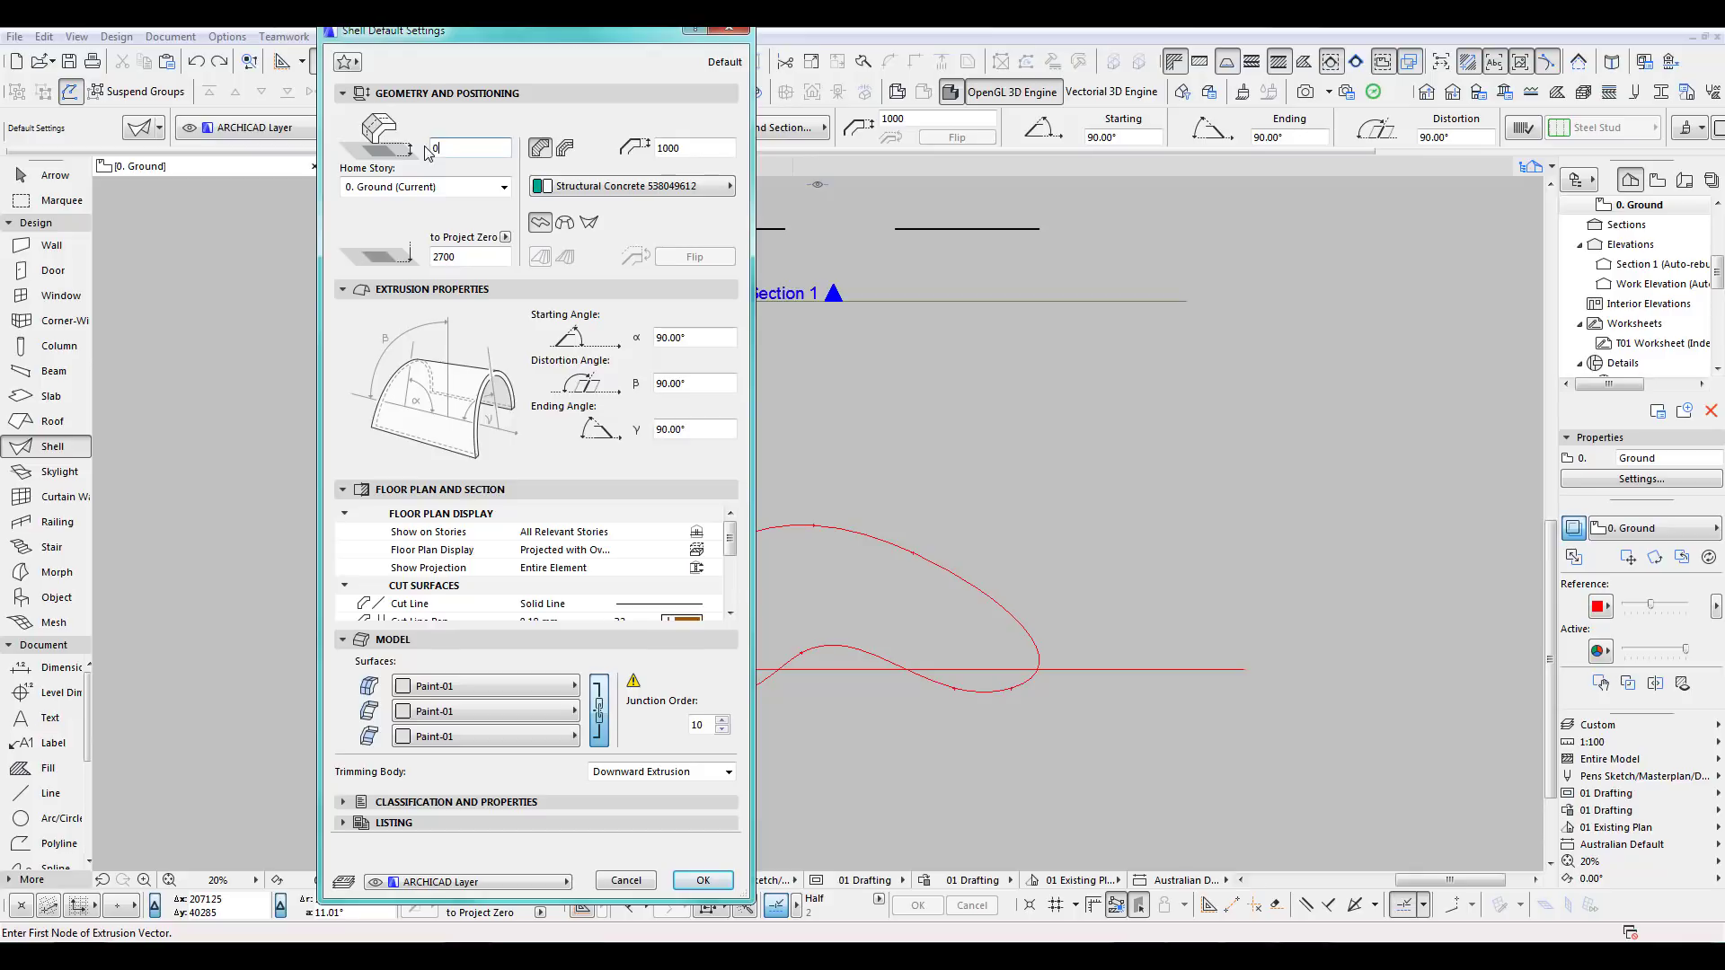
pyautogui.click(692, 150)
pyautogui.click(564, 883)
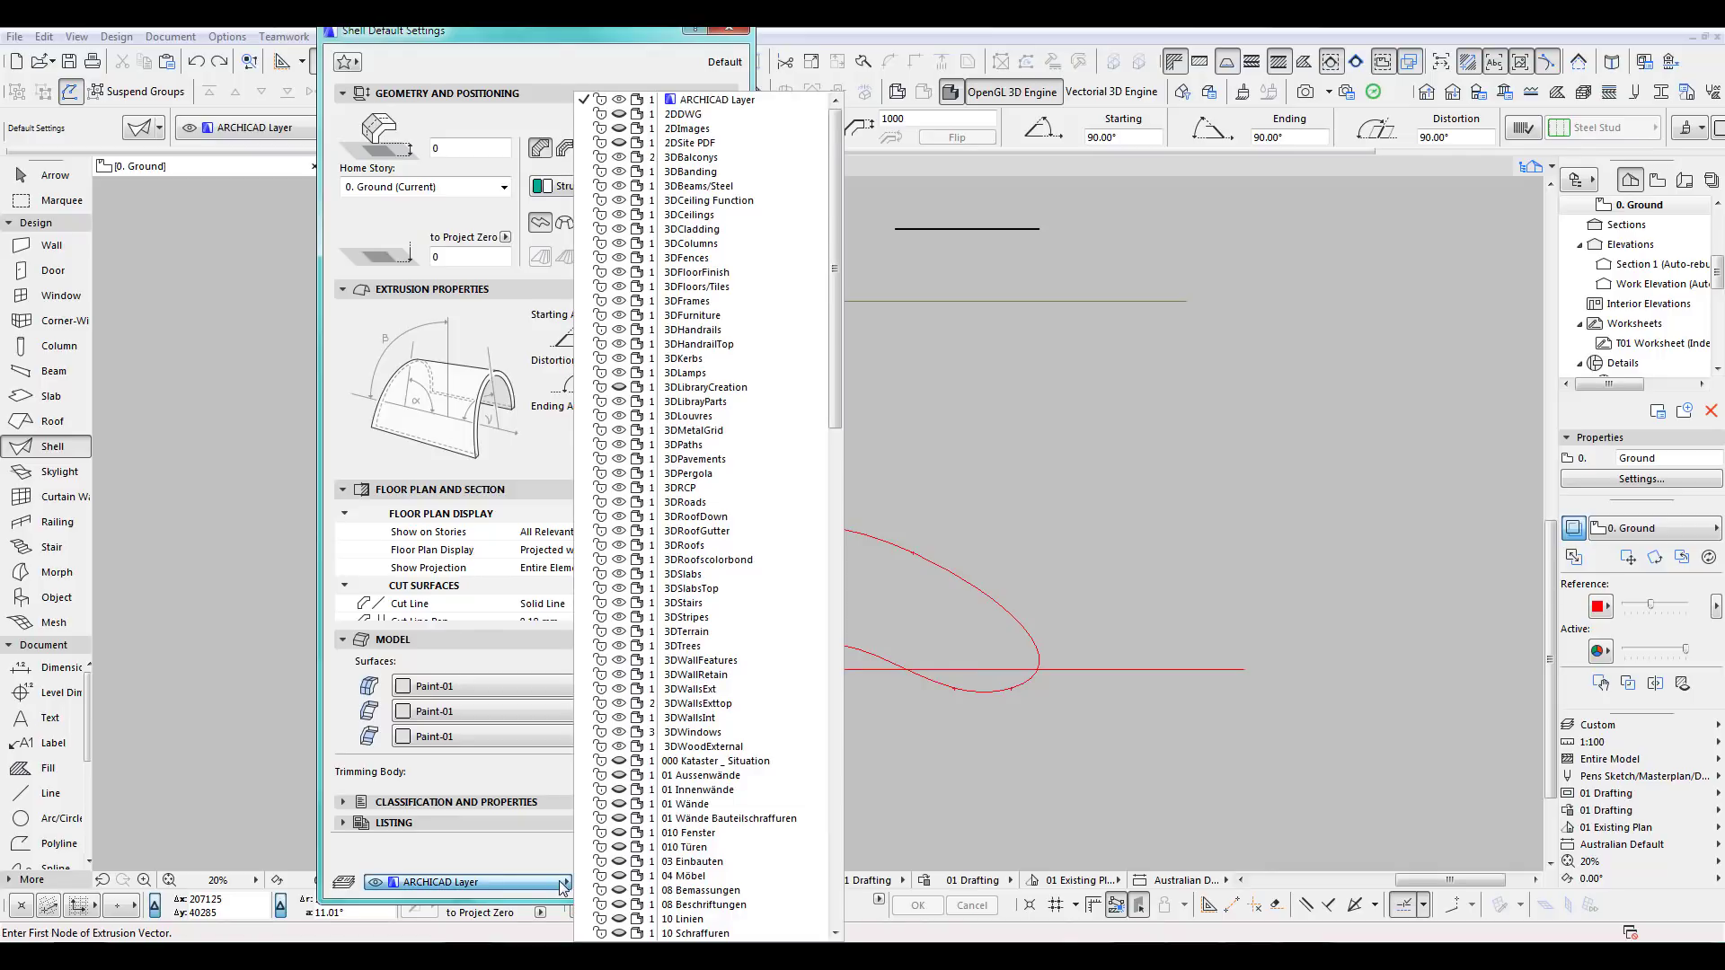
pyautogui.click(696, 545)
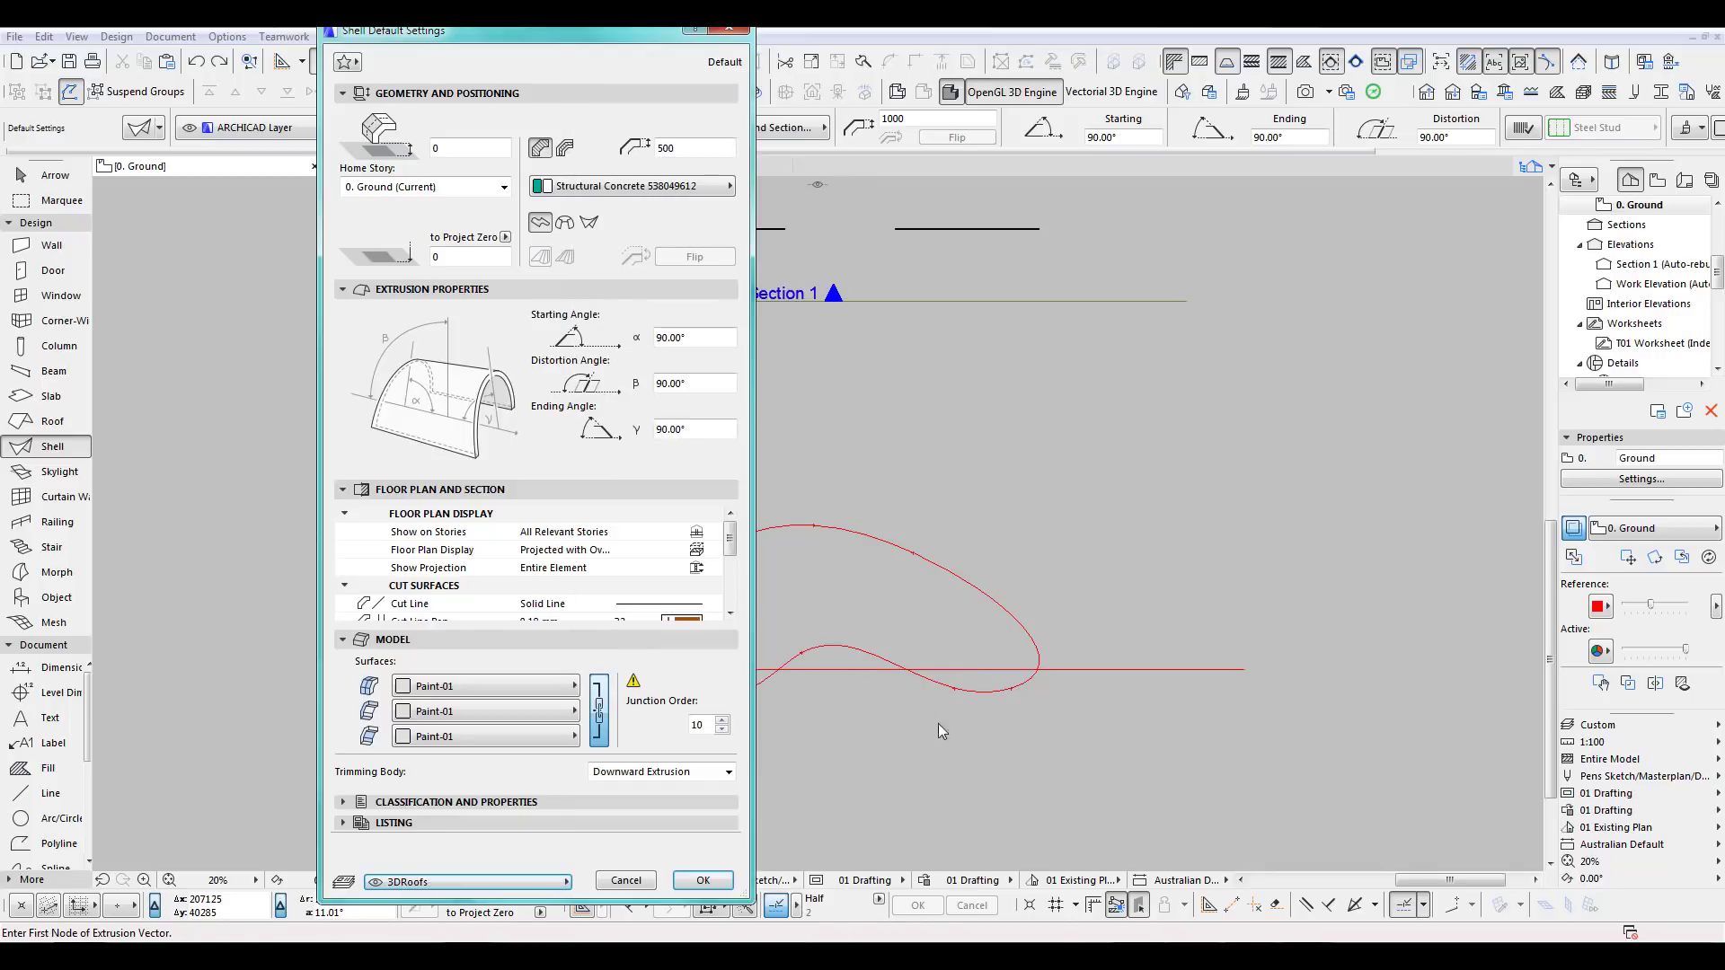
pyautogui.click(704, 882)
# Create an extruded shell from the red outline above the ground line on the plan, with an extrusion length of 500.
pyautogui.moveTo(911, 535); pyautogui.dragTo(911, 471, button='middle')
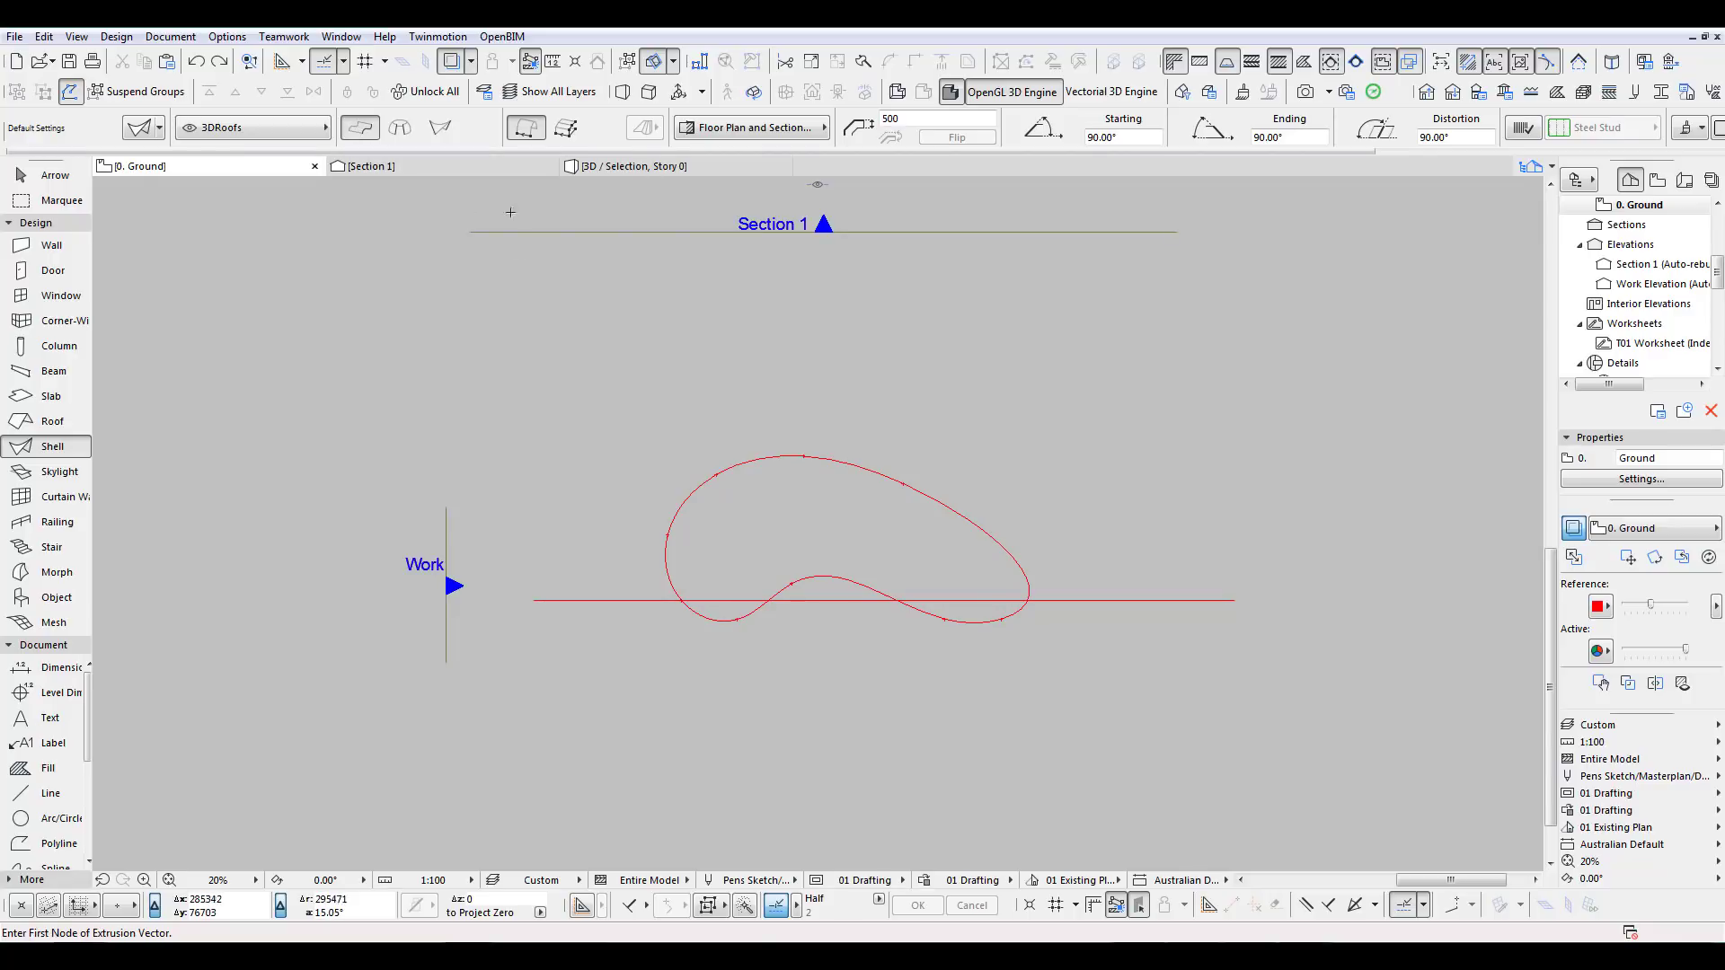
pyautogui.click(568, 131)
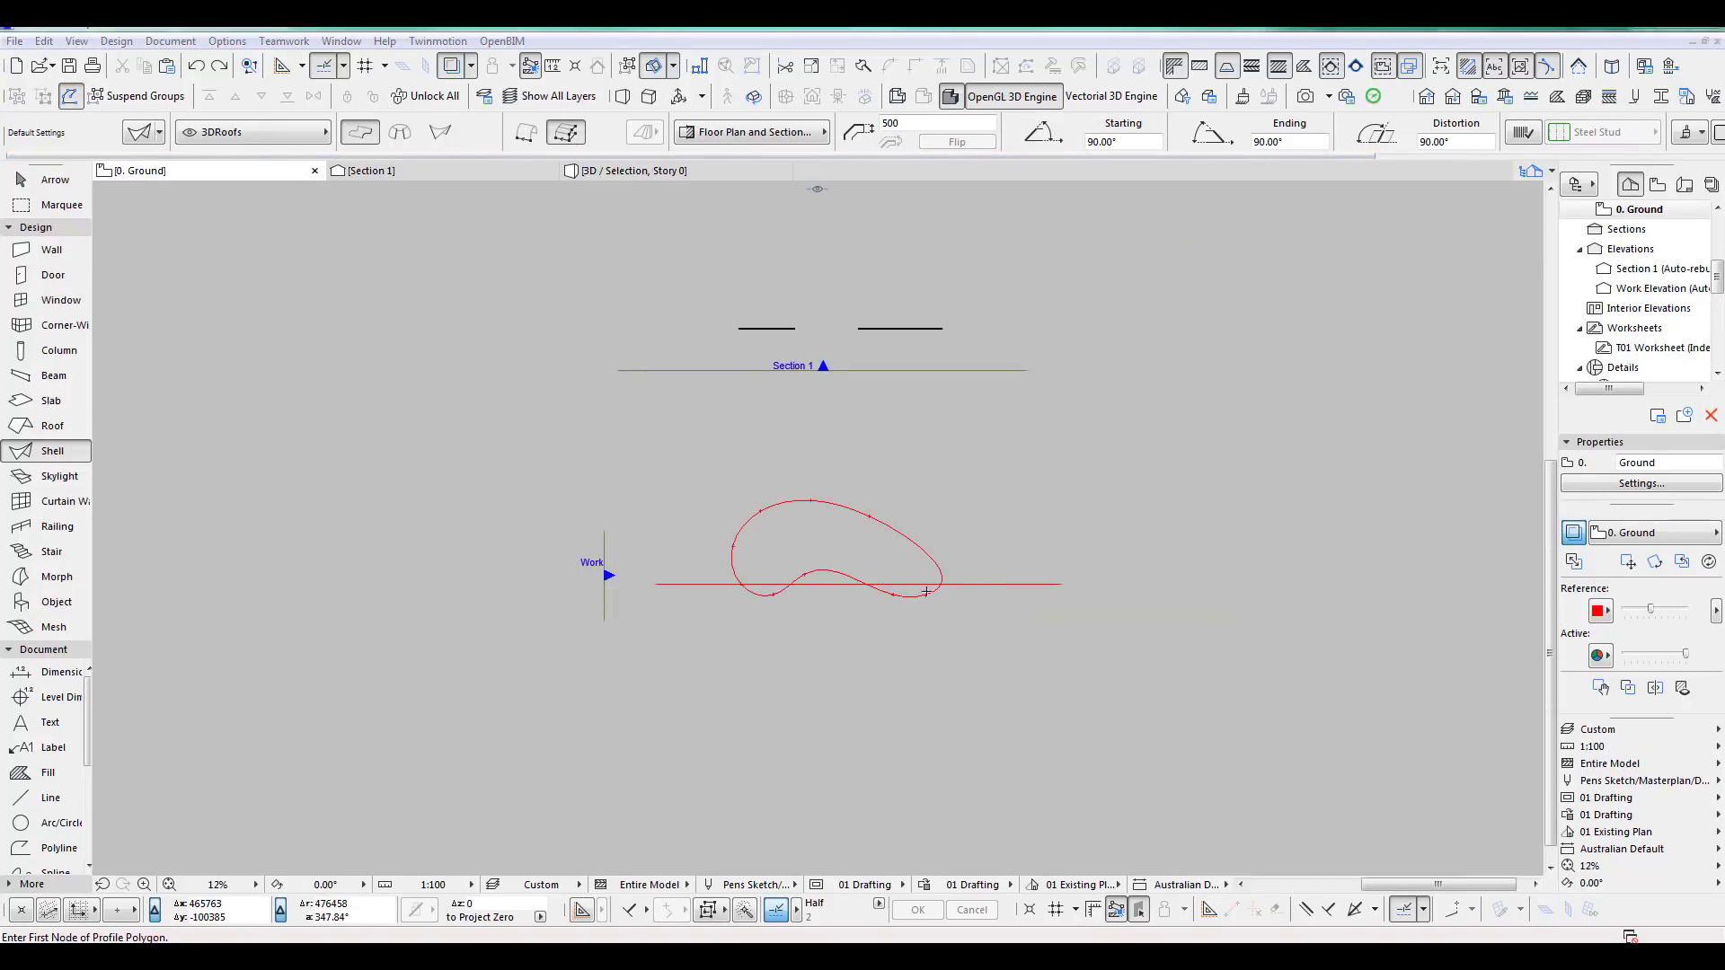
pyautogui.scroll(3, 926, 592)
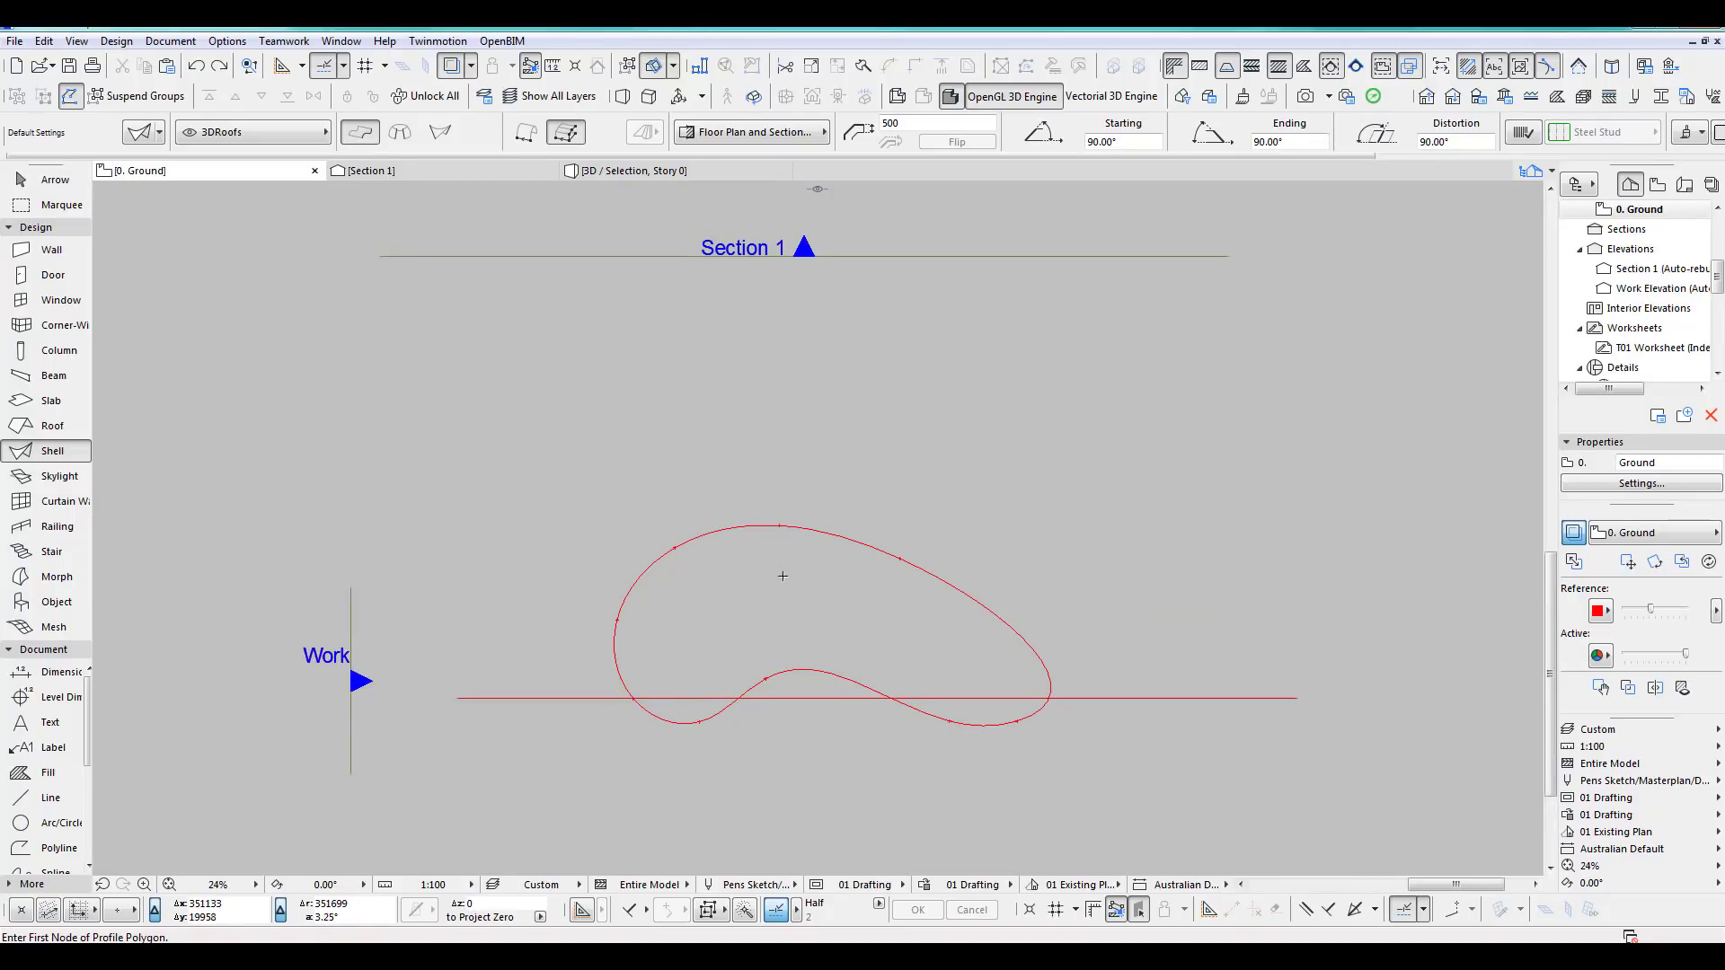
pyautogui.press('space')
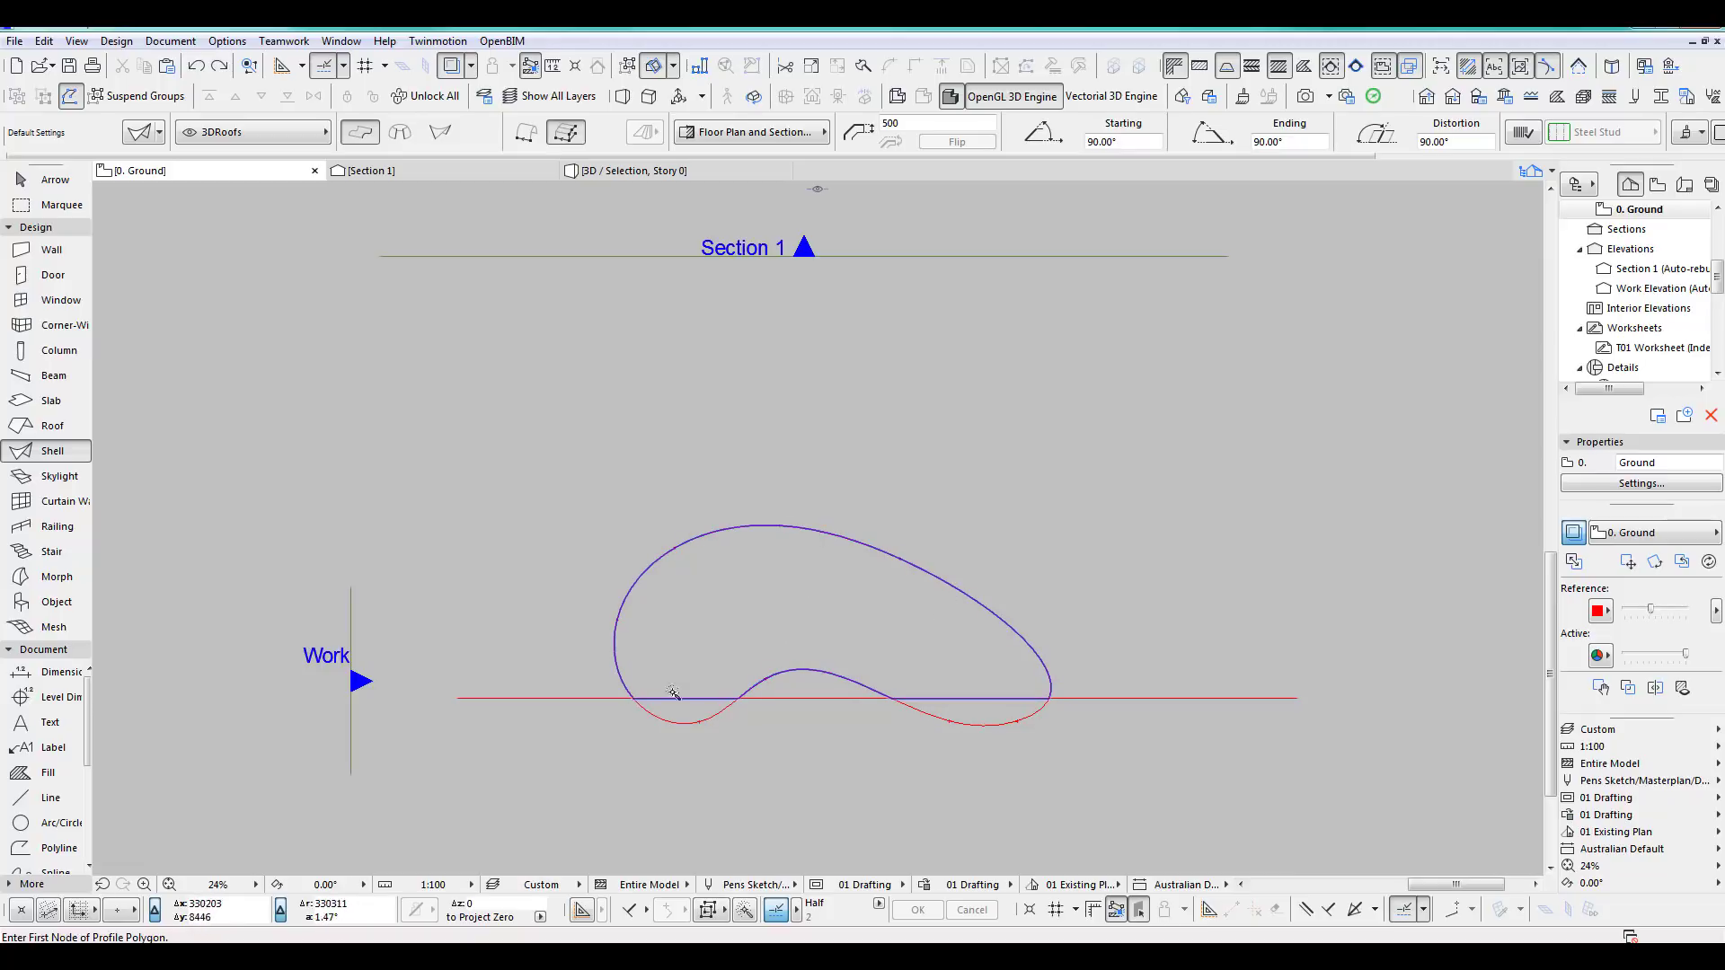
pyautogui.click(709, 663)
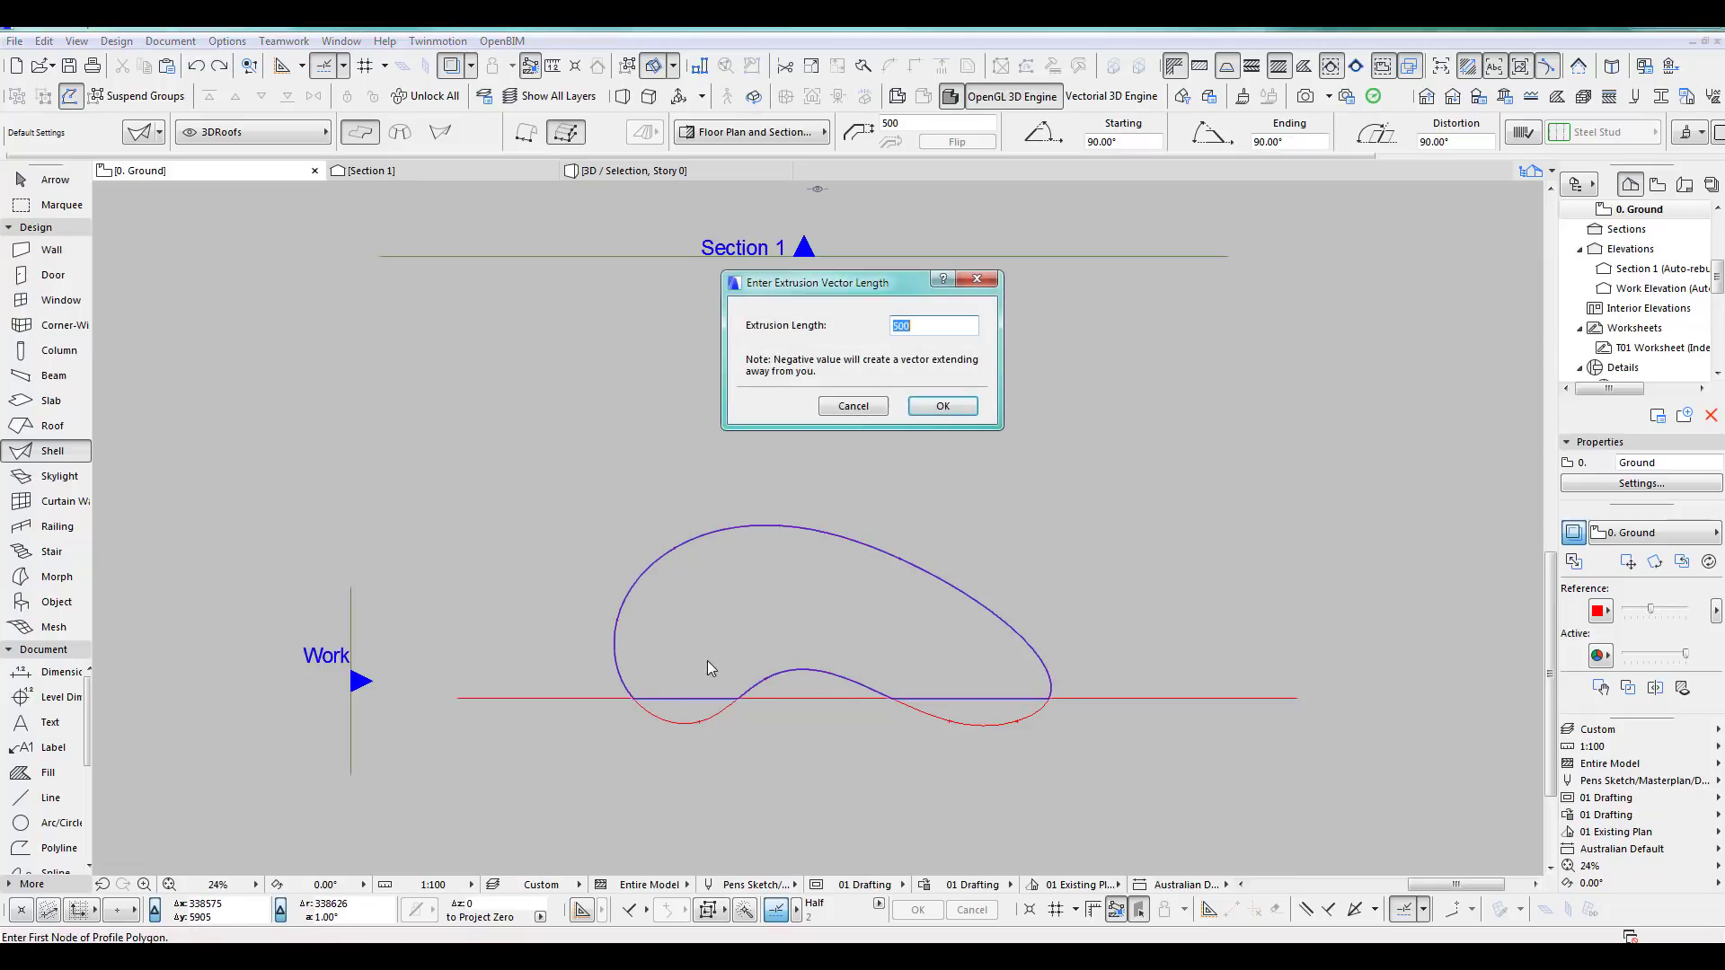
pyautogui.click(942, 406)
# Flip the new shell so its thickness lies outside the red outline.
pyautogui.scroll(2, 984, 673)
pyautogui.scroll(2, 1049, 650)
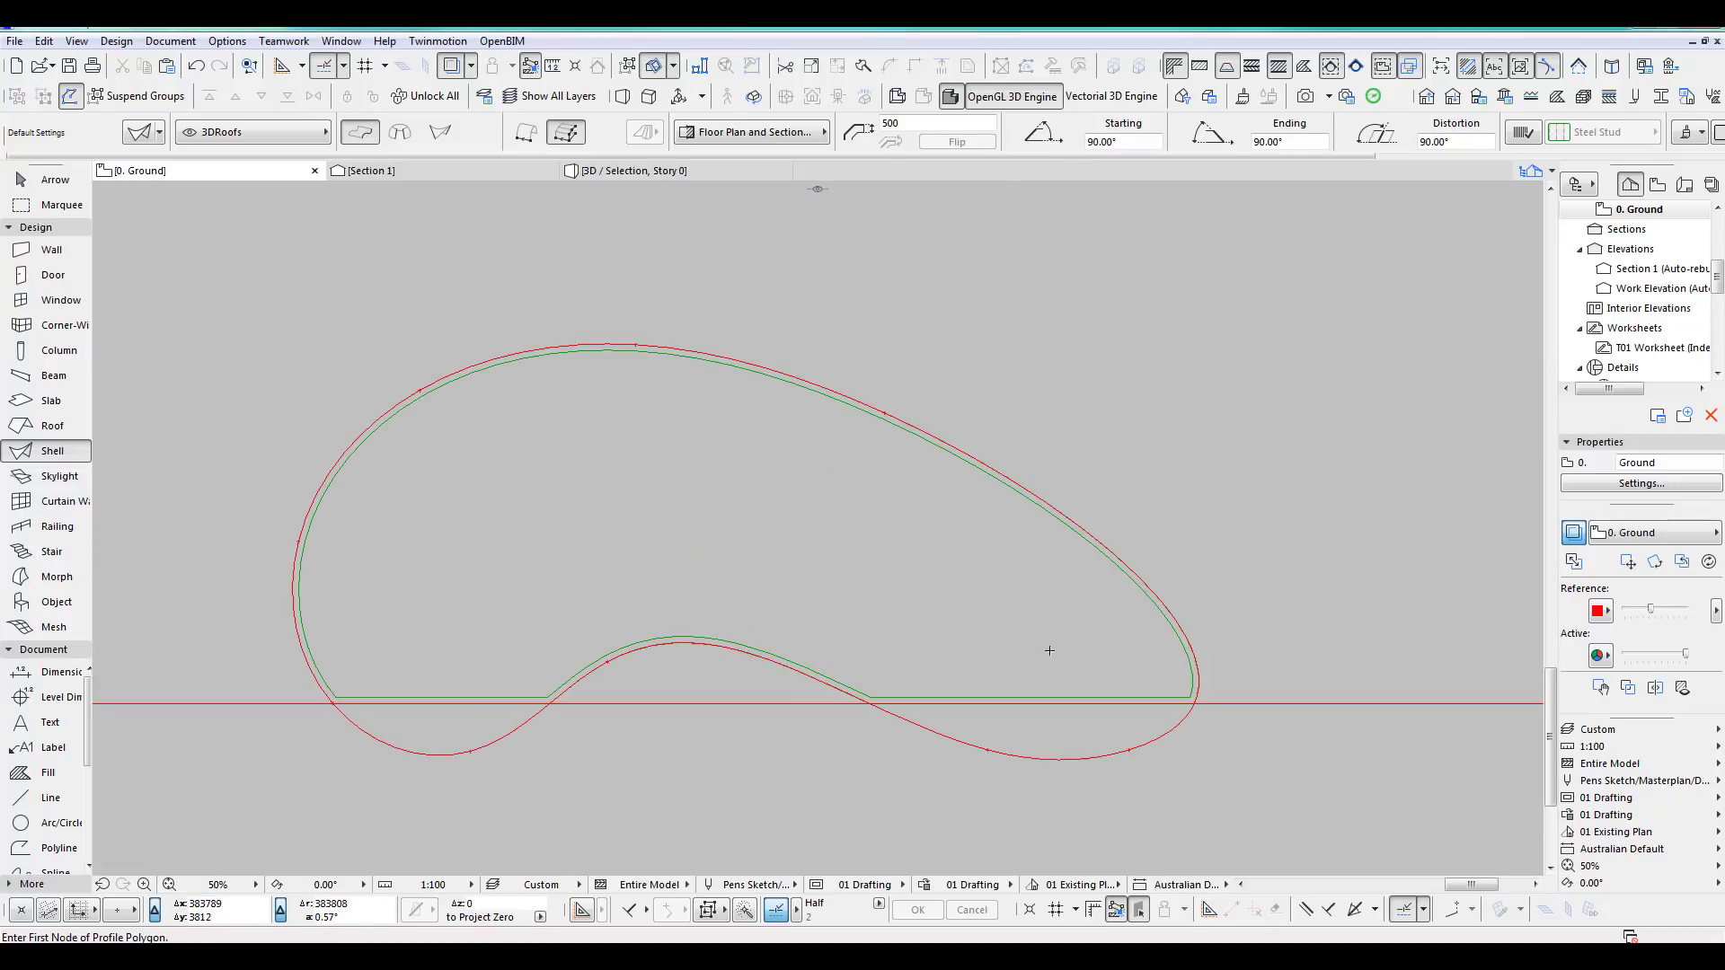
pyautogui.scroll(-2, 902, 614)
pyautogui.keyDown('shift'); pyautogui.click(894, 674); pyautogui.keyUp('shift')
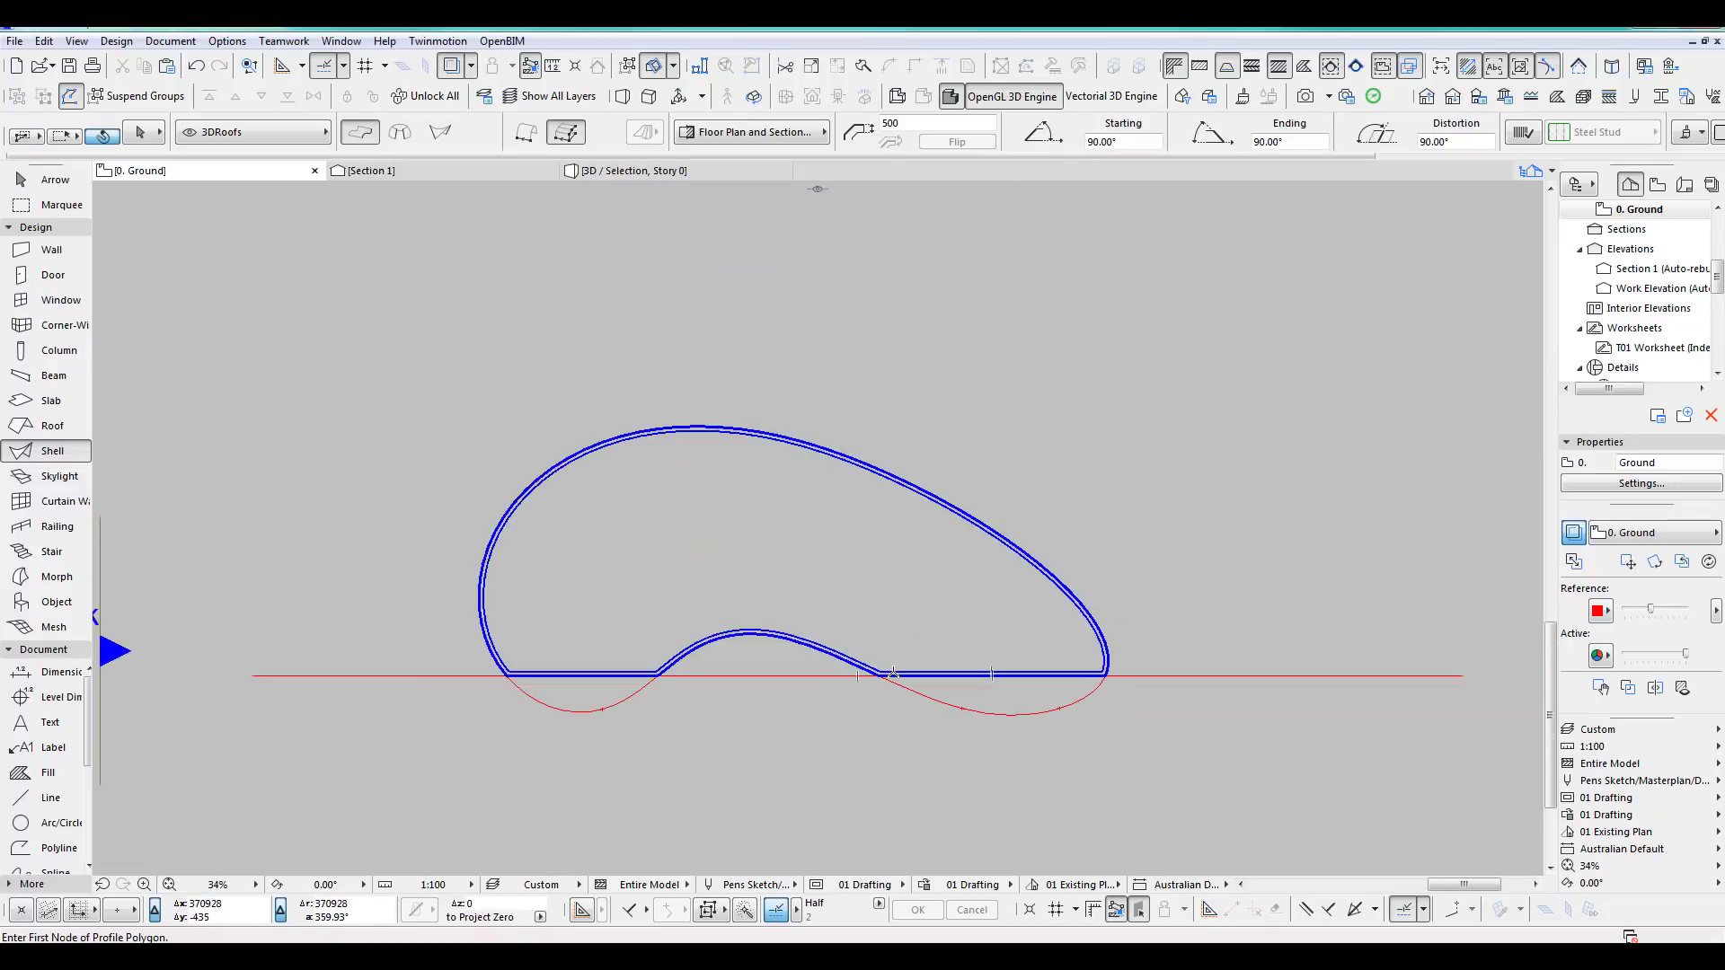
pyautogui.scroll(1, 955, 655)
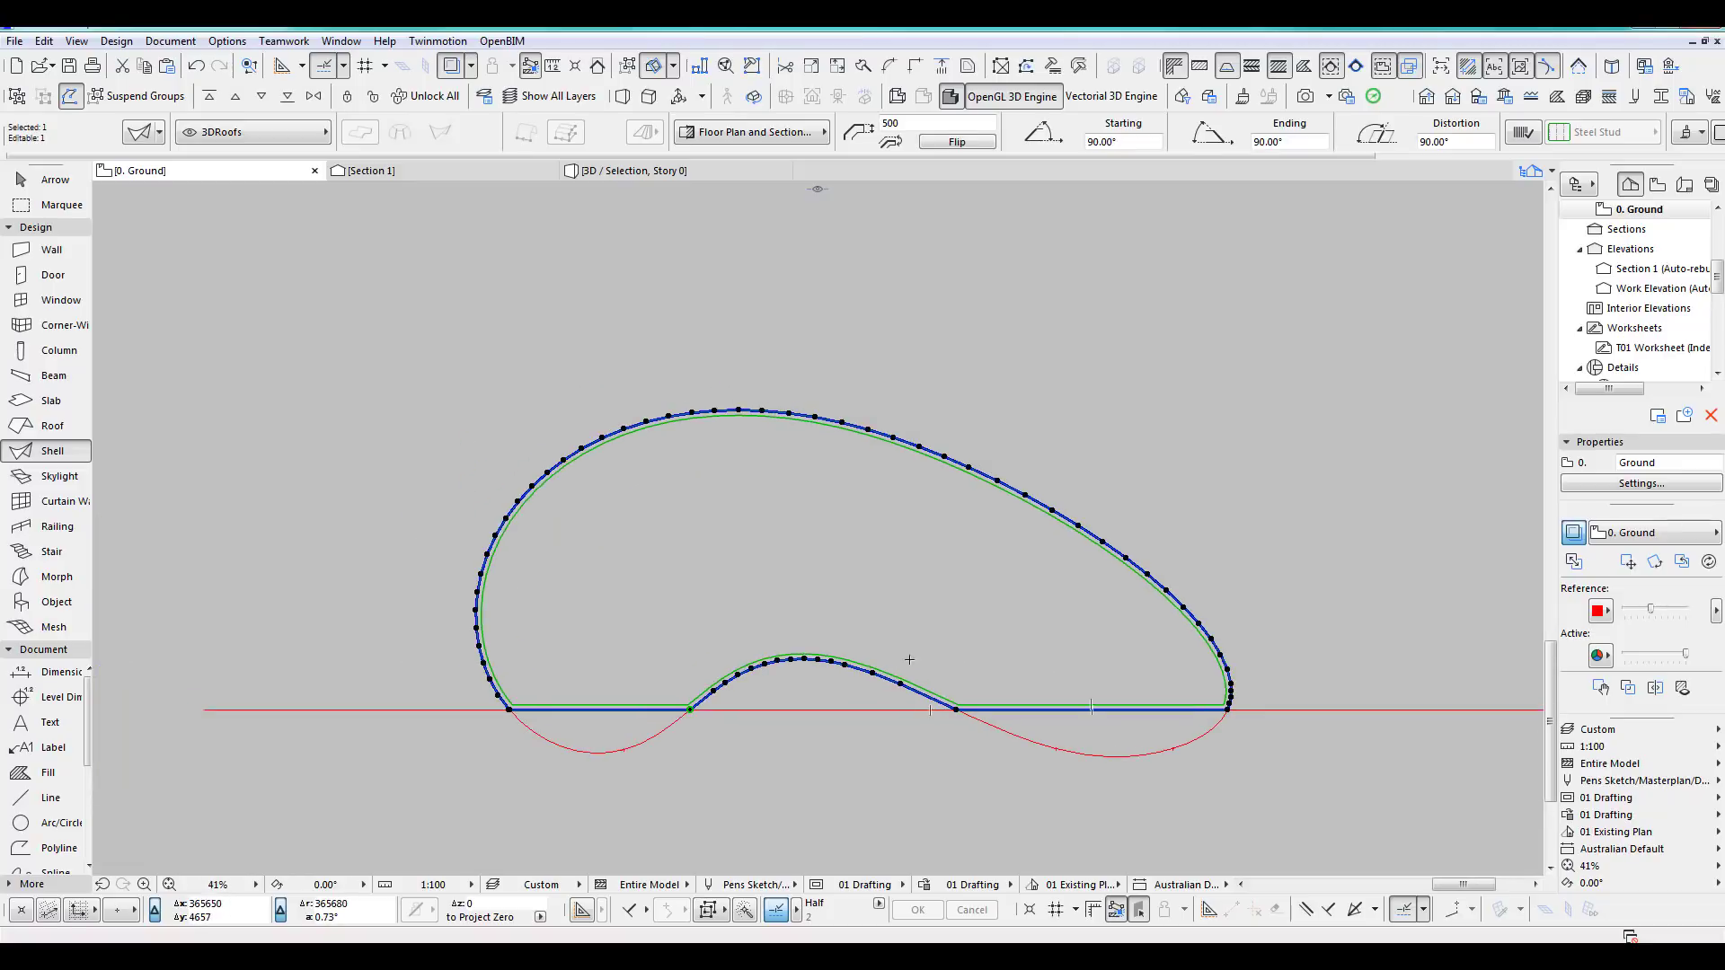
pyautogui.click(957, 142)
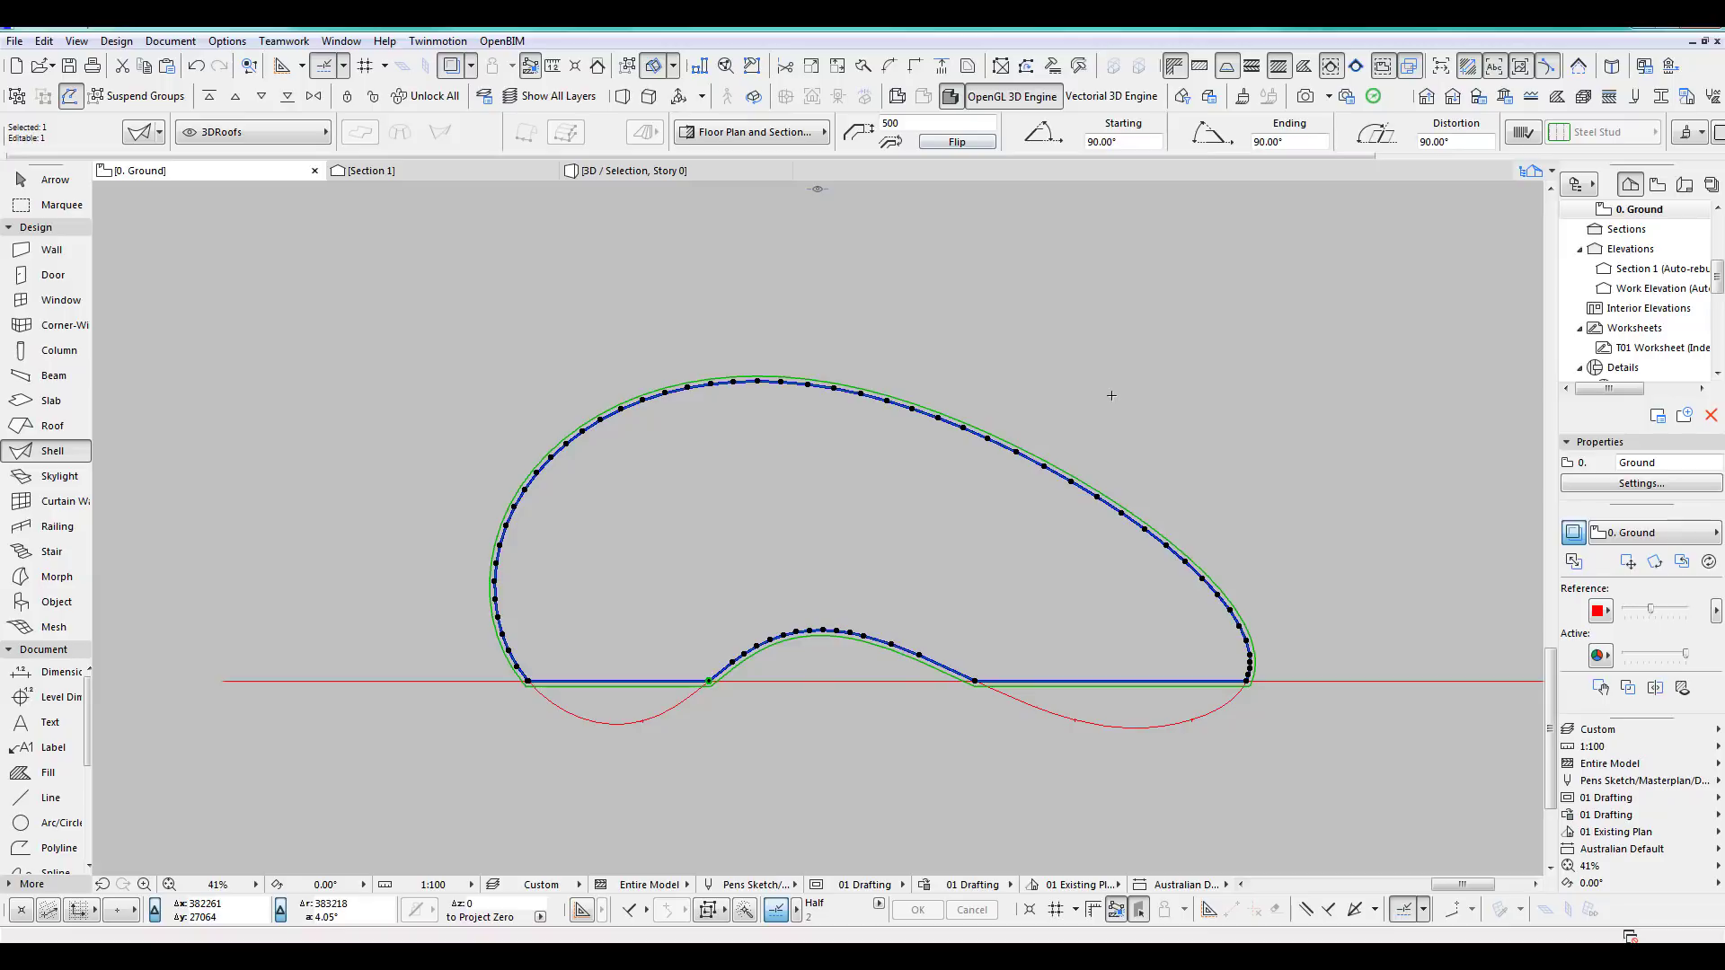
pyautogui.press('Escape')
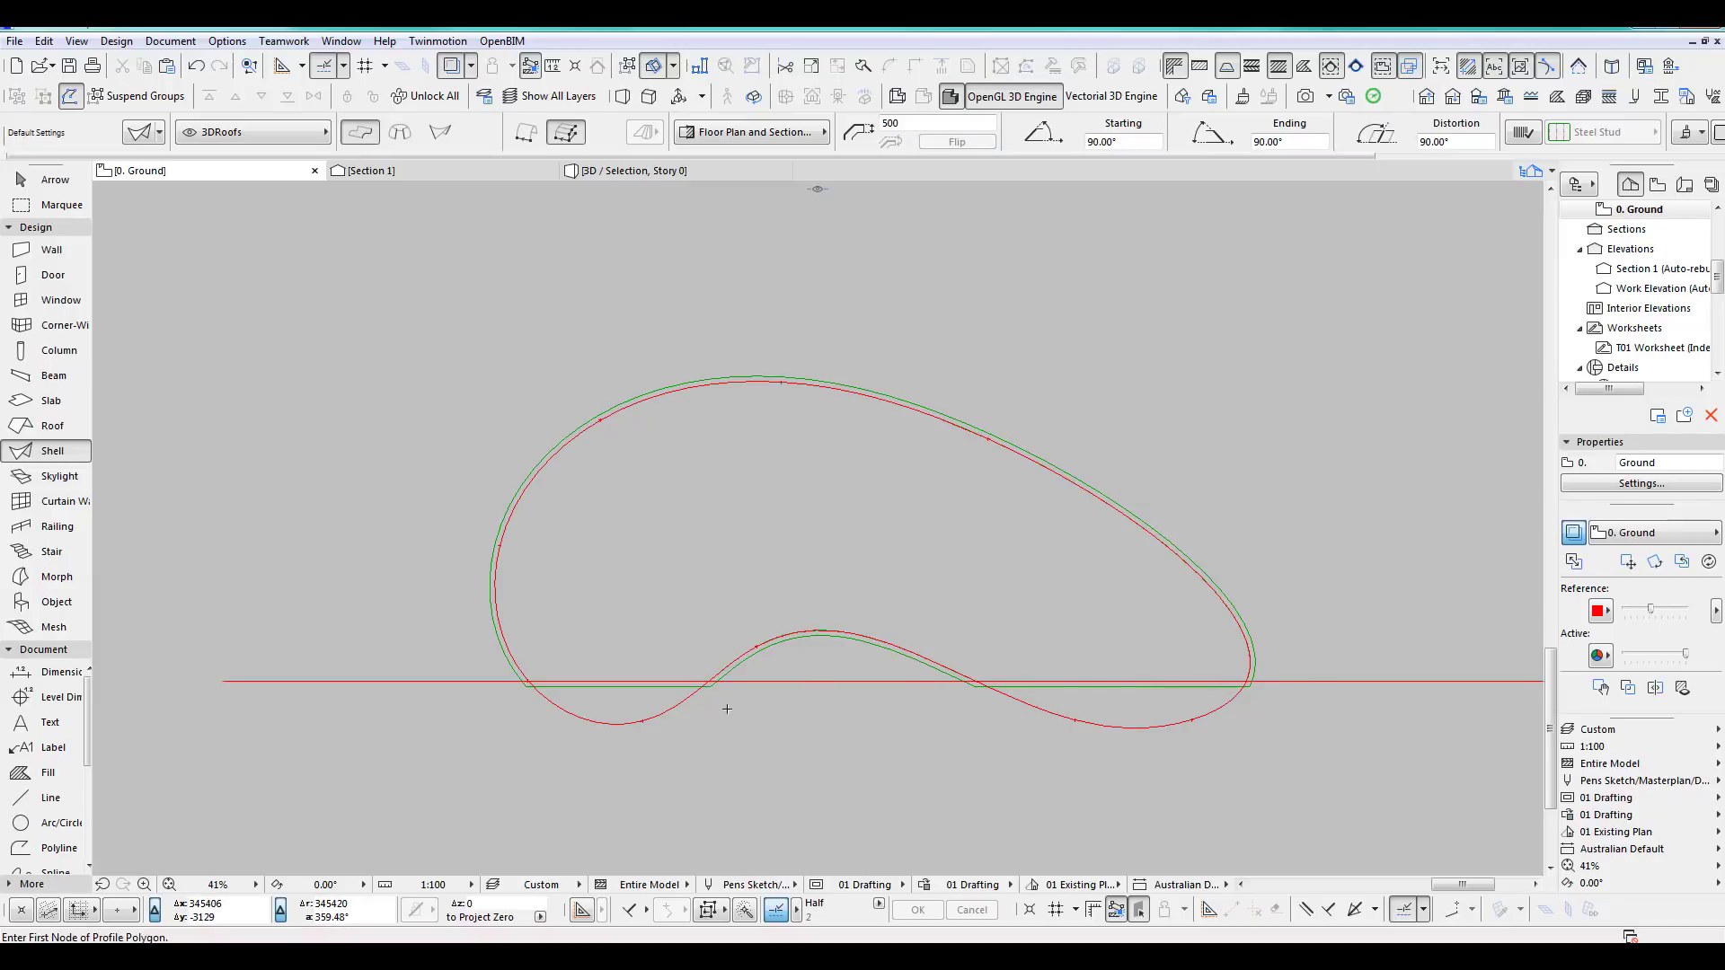
pyautogui.scroll(-2, 548, 691)
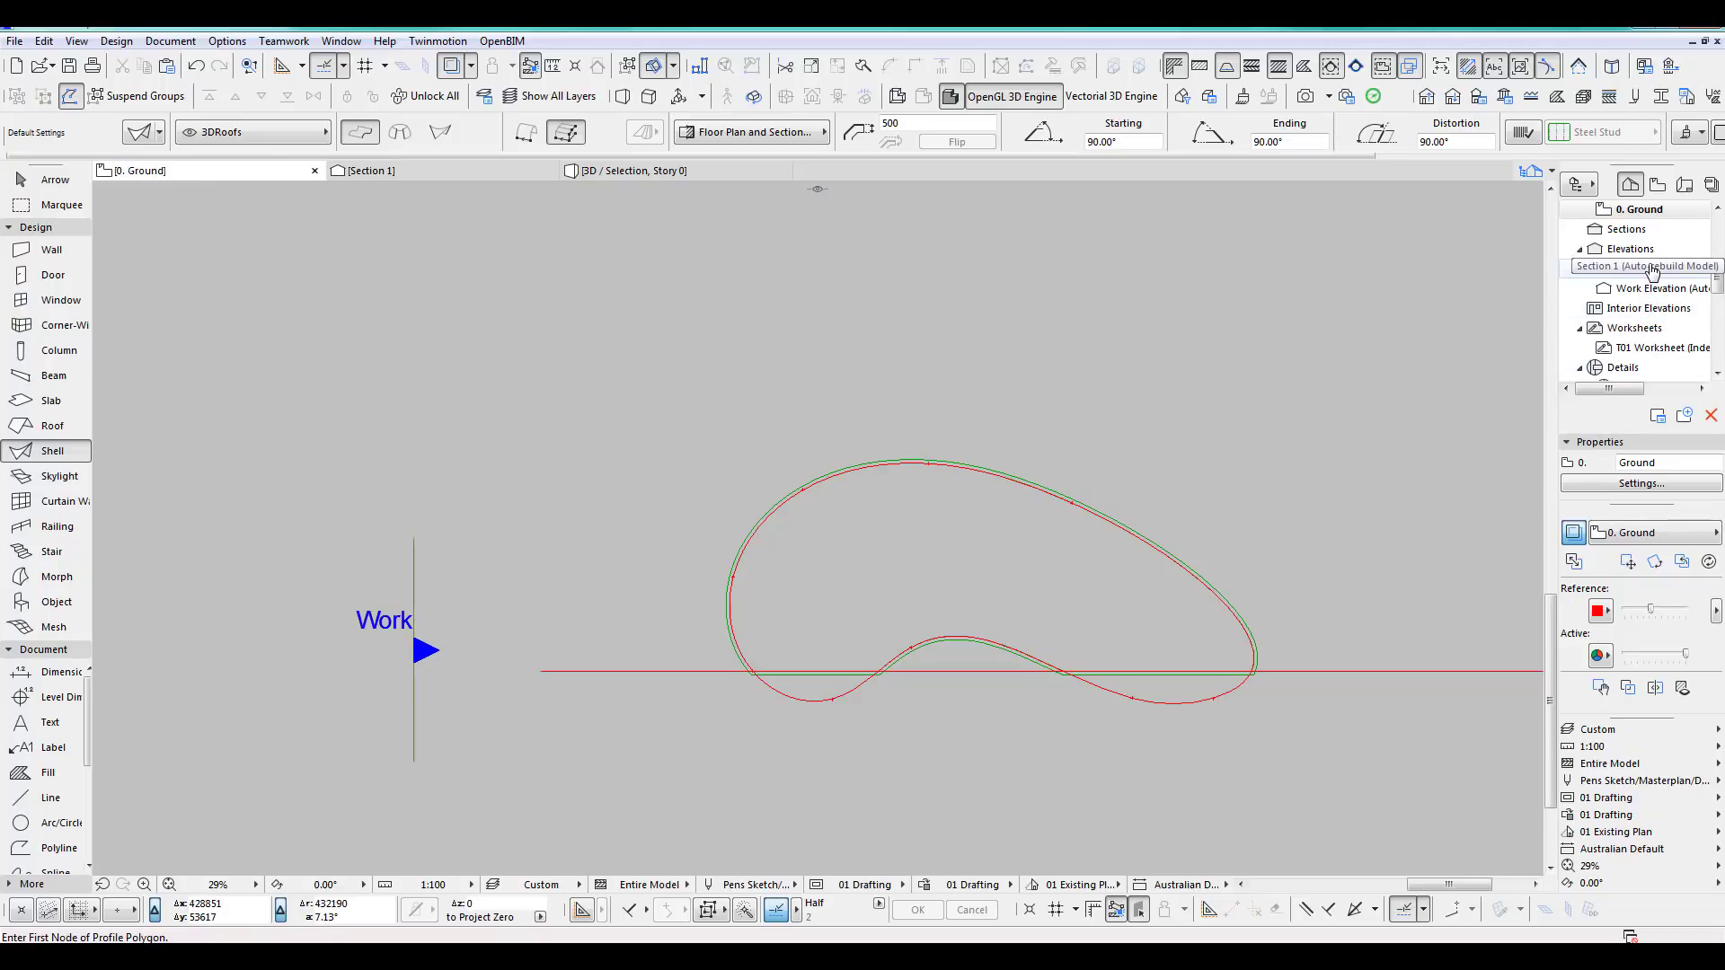
# Rotate the flat shell 90° about its base end to stand upright in the Work Elevation.
pyautogui.doubleClick(1651, 289)
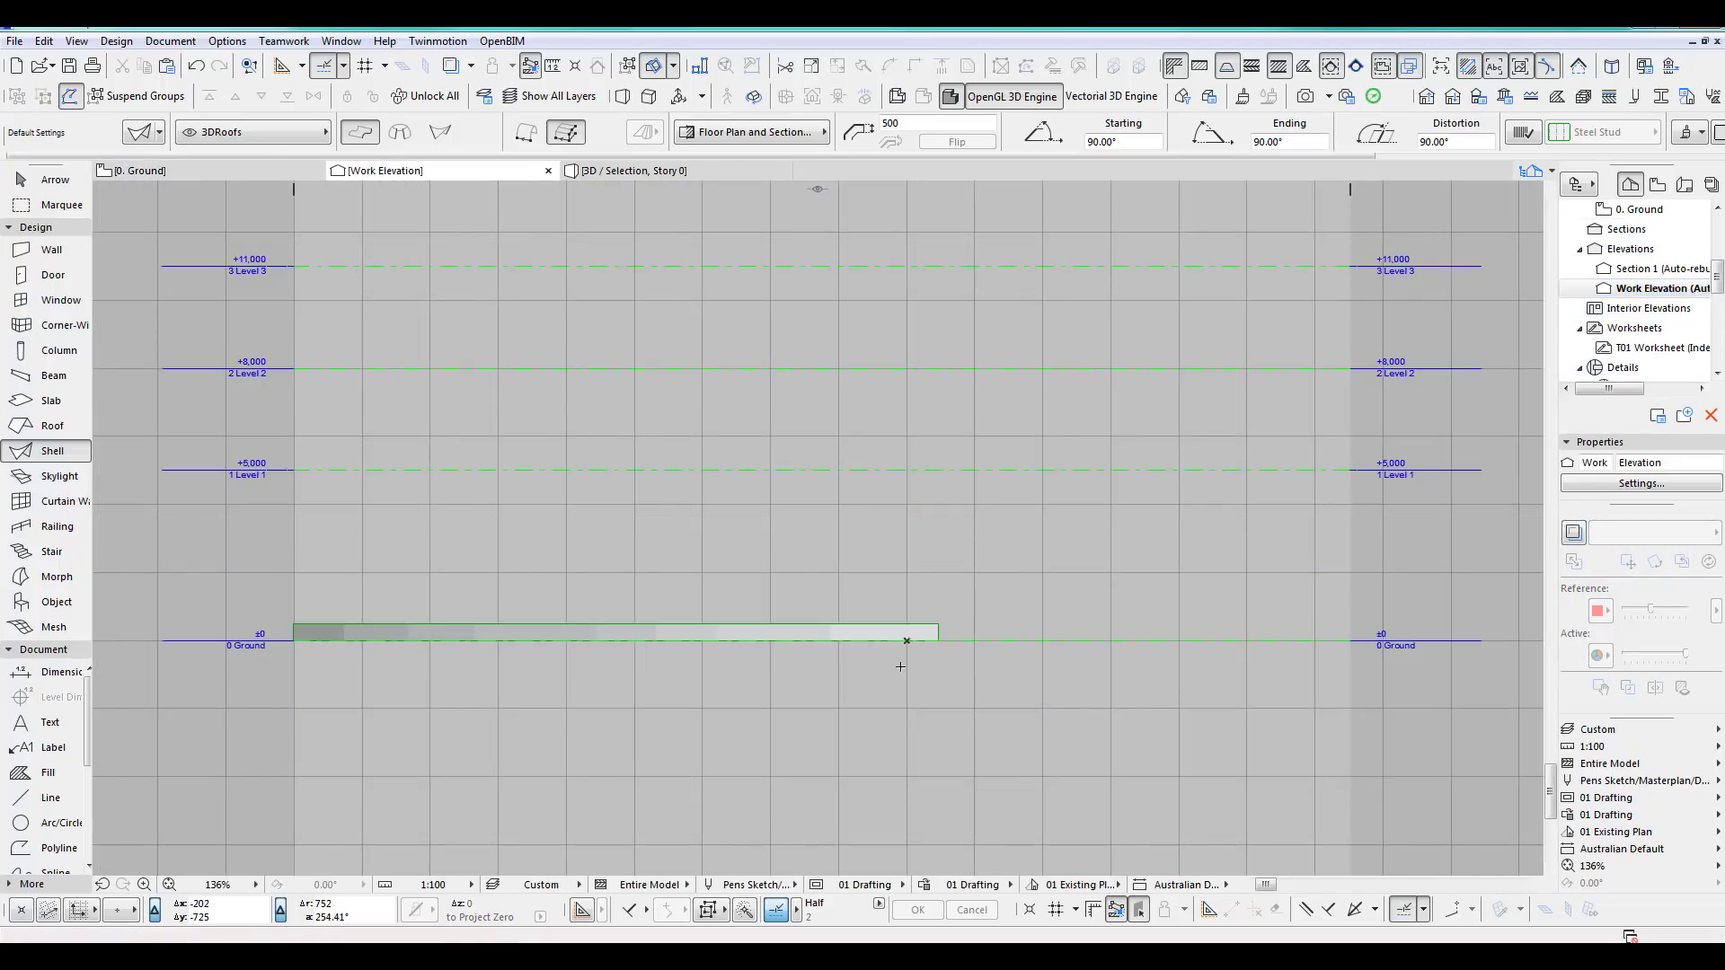
pyautogui.keyDown('shift'); pyautogui.click(932, 630); pyautogui.keyUp('shift')
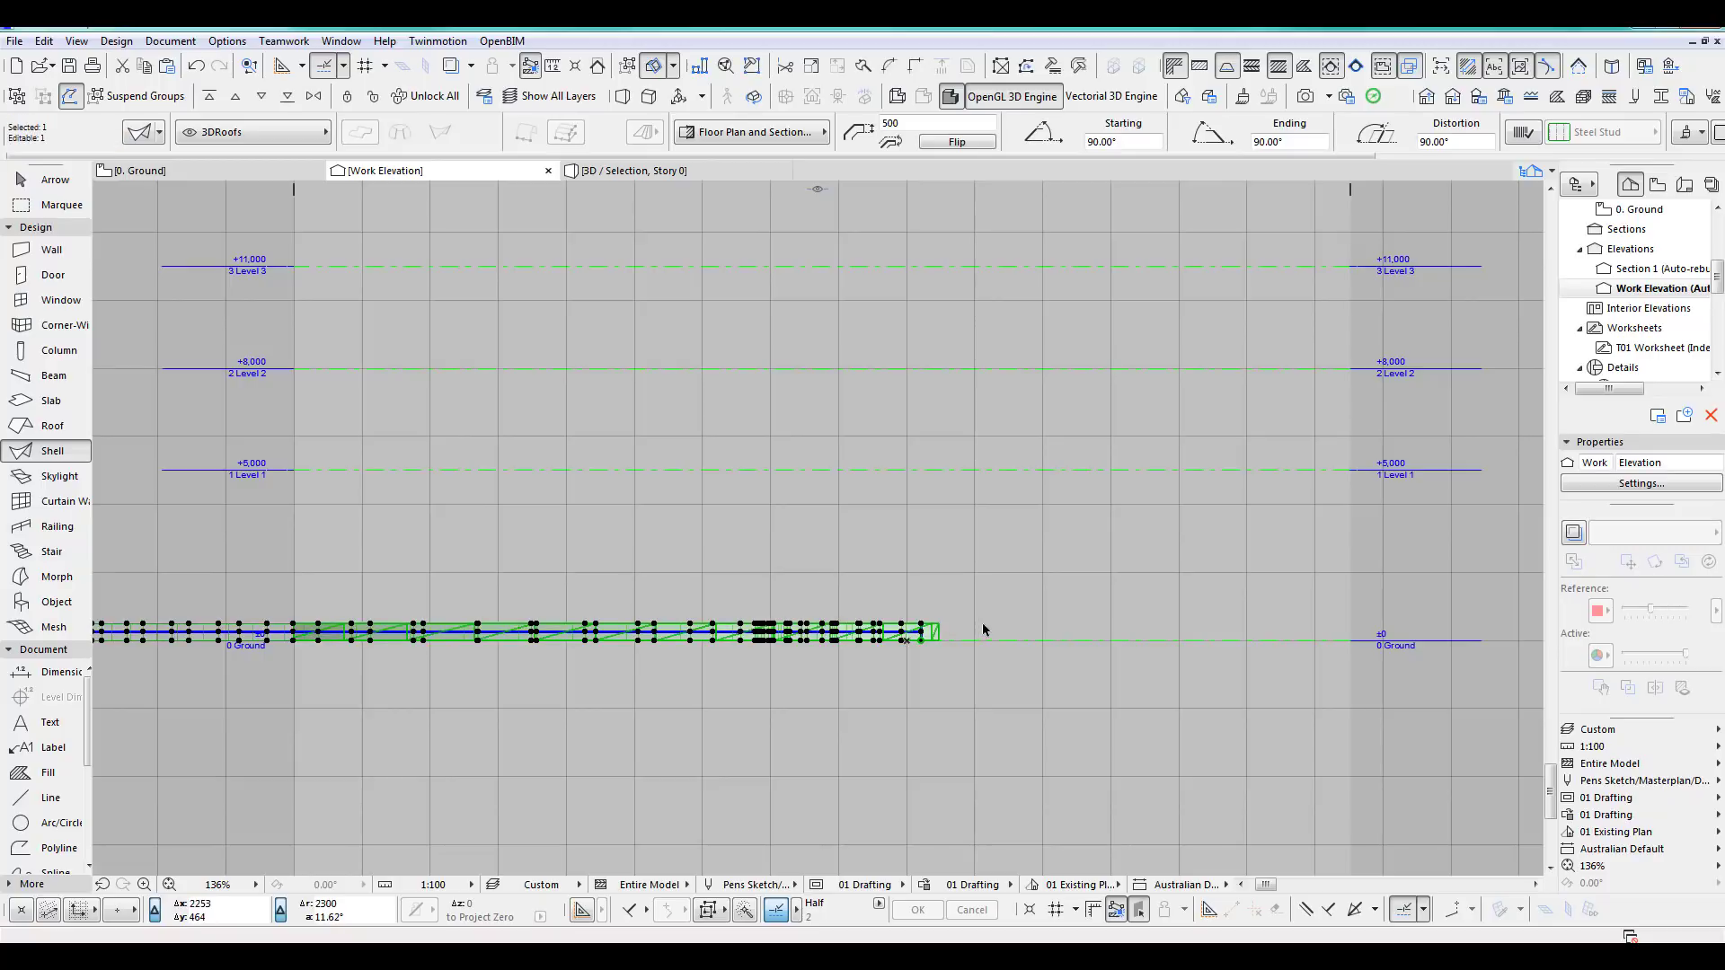
pyautogui.hotkey('ctrl', 'e')
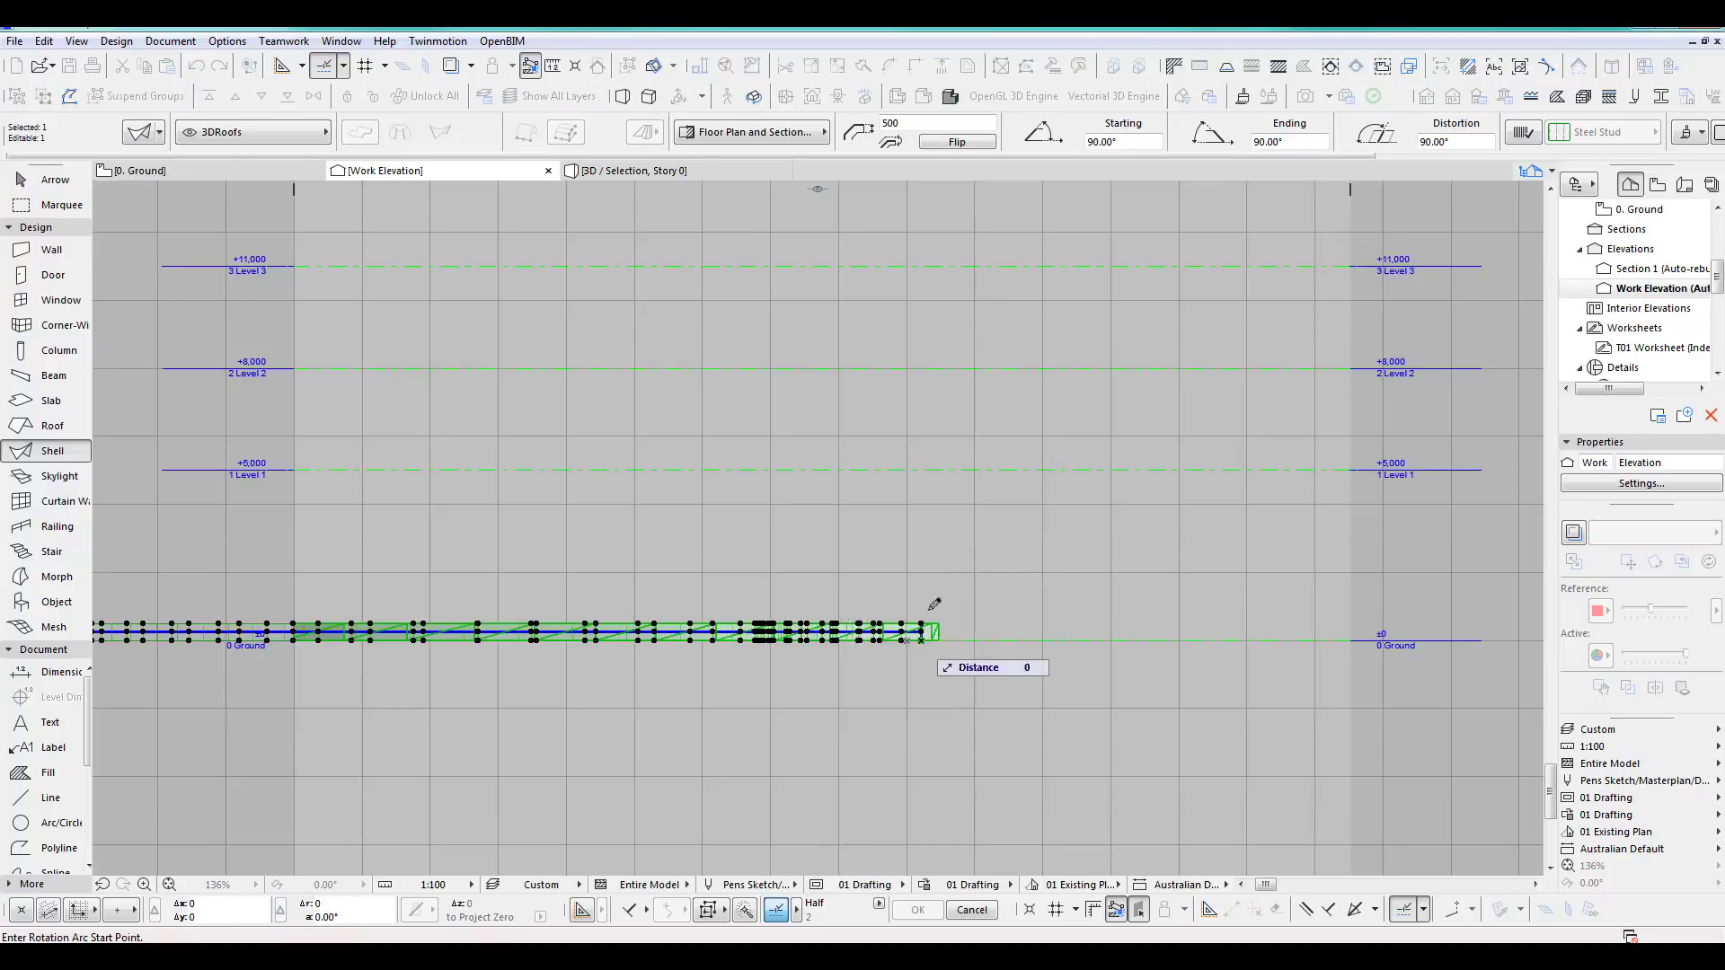
pyautogui.click(921, 639)
pyautogui.click(921, 534)
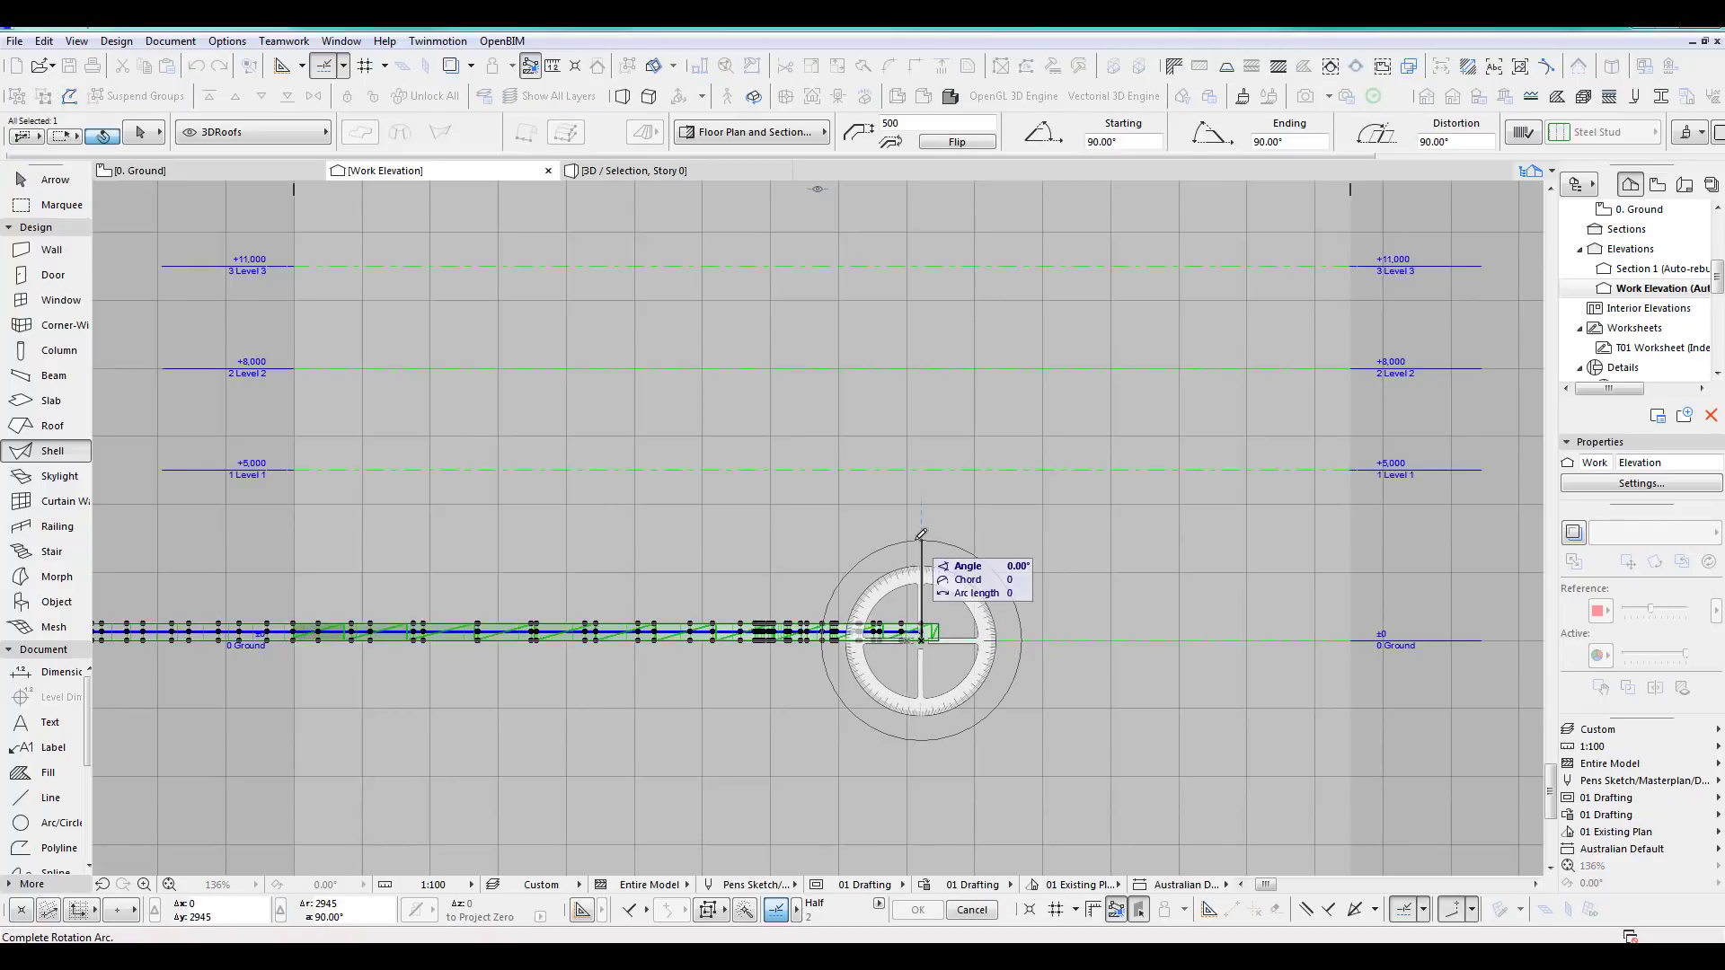
pyautogui.click(1056, 641)
pyautogui.press('Escape')
# Move the upright shell on the ground floor plan from the red outline to beyond the Section 1 line, near the curtain wall.
pyautogui.press('F2')
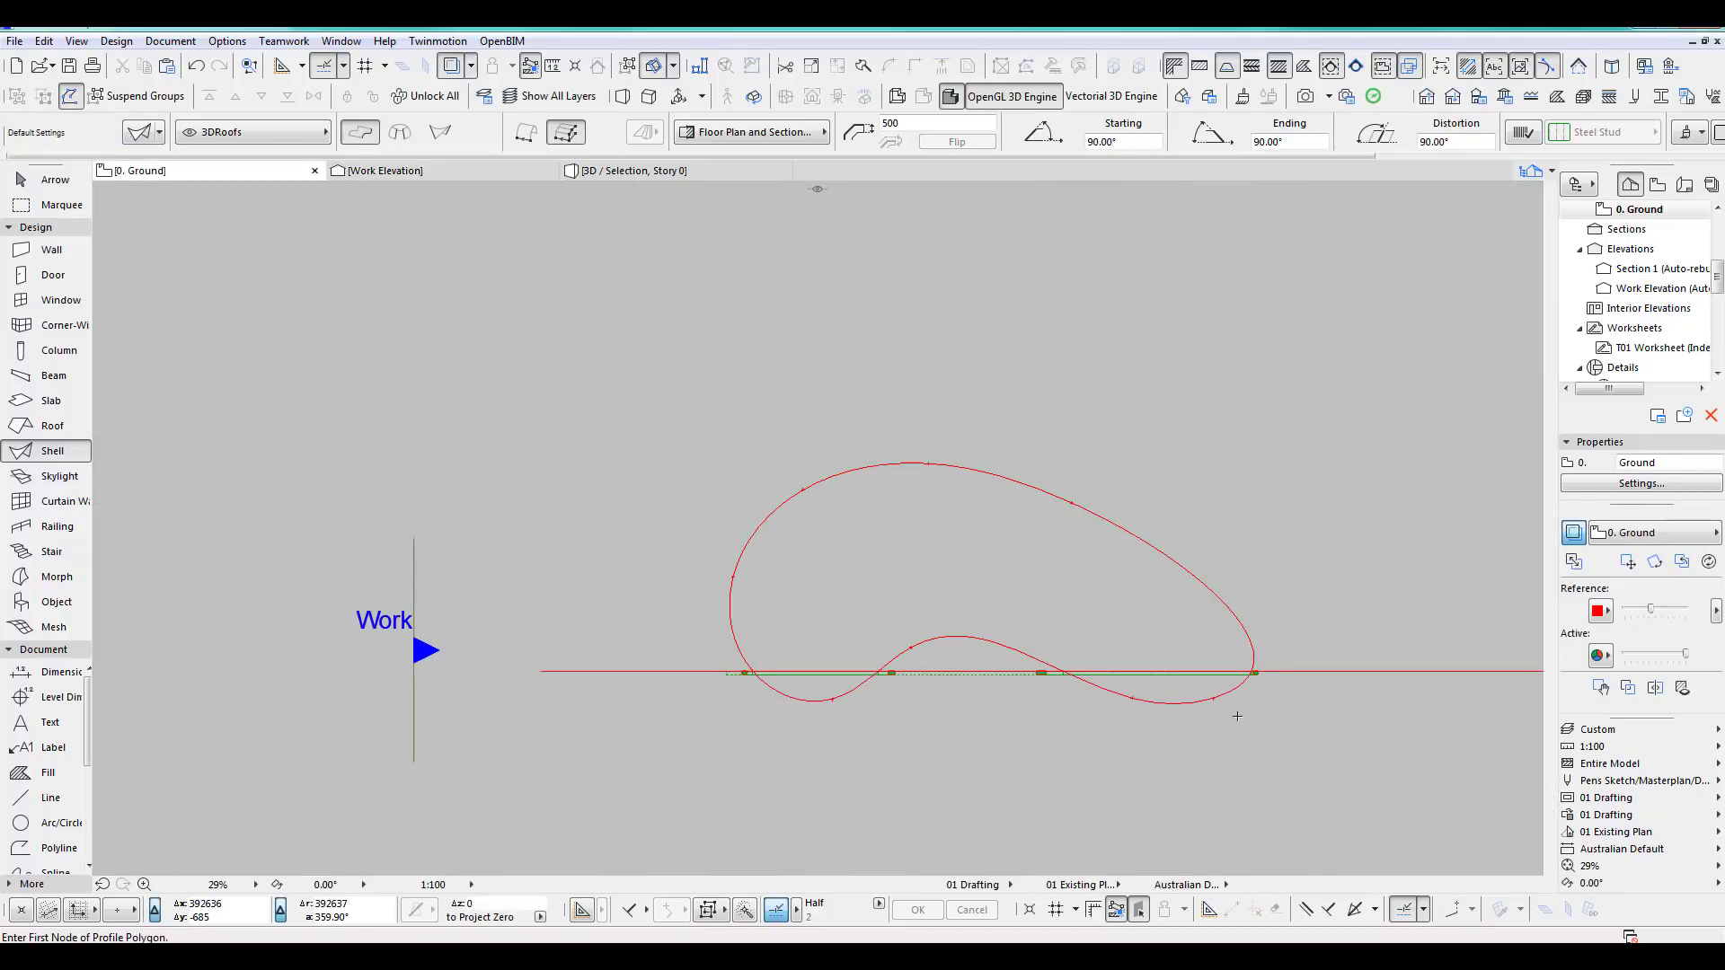
pyautogui.scroll(-2, 1233, 715)
pyautogui.moveTo(1231, 715); pyautogui.dragTo(956, 732, button='middle')
pyautogui.click(82, 184)
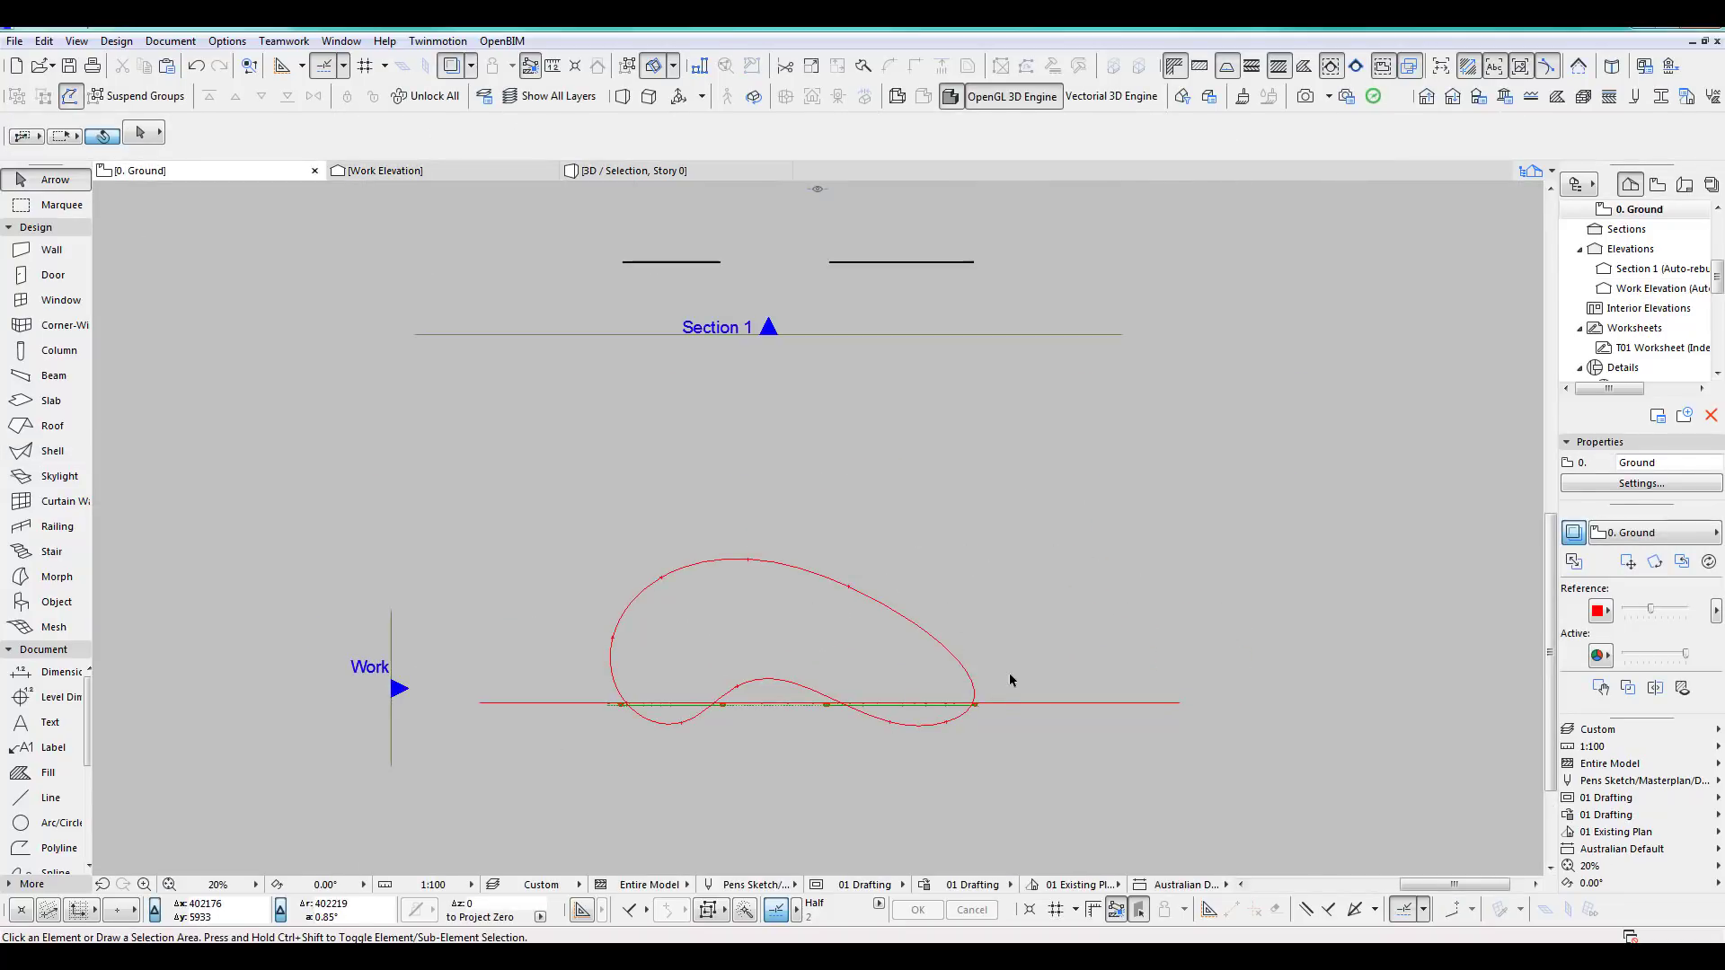
pyautogui.click(977, 707)
pyautogui.hotkey('ctrl', 'd')
pyautogui.click(978, 706)
pyautogui.scroll(3, 985, 337)
pyautogui.moveTo(986, 337); pyautogui.dragTo(1066, 740, button='middle')
pyautogui.click(1042, 609)
# Align the centre of the shell's depth with the end of the curtain wall line on the plan.
pyautogui.scroll(6, 1056, 589)
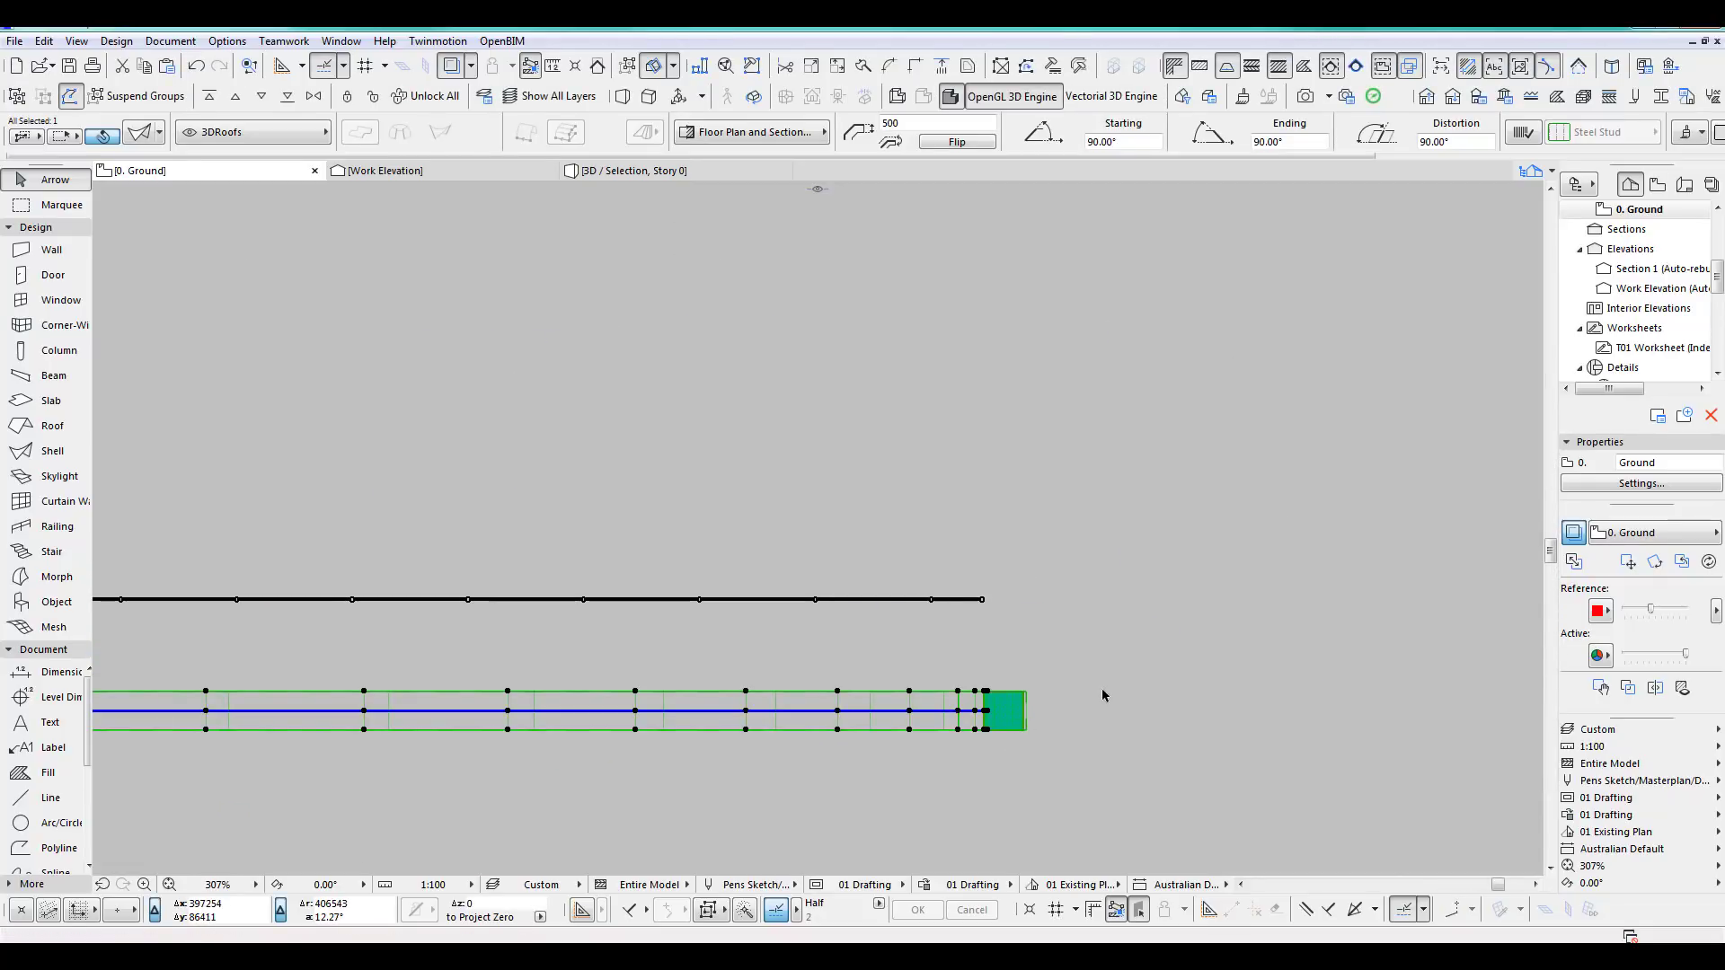
pyautogui.hotkey('ctrl', 'd')
pyautogui.click(984, 709)
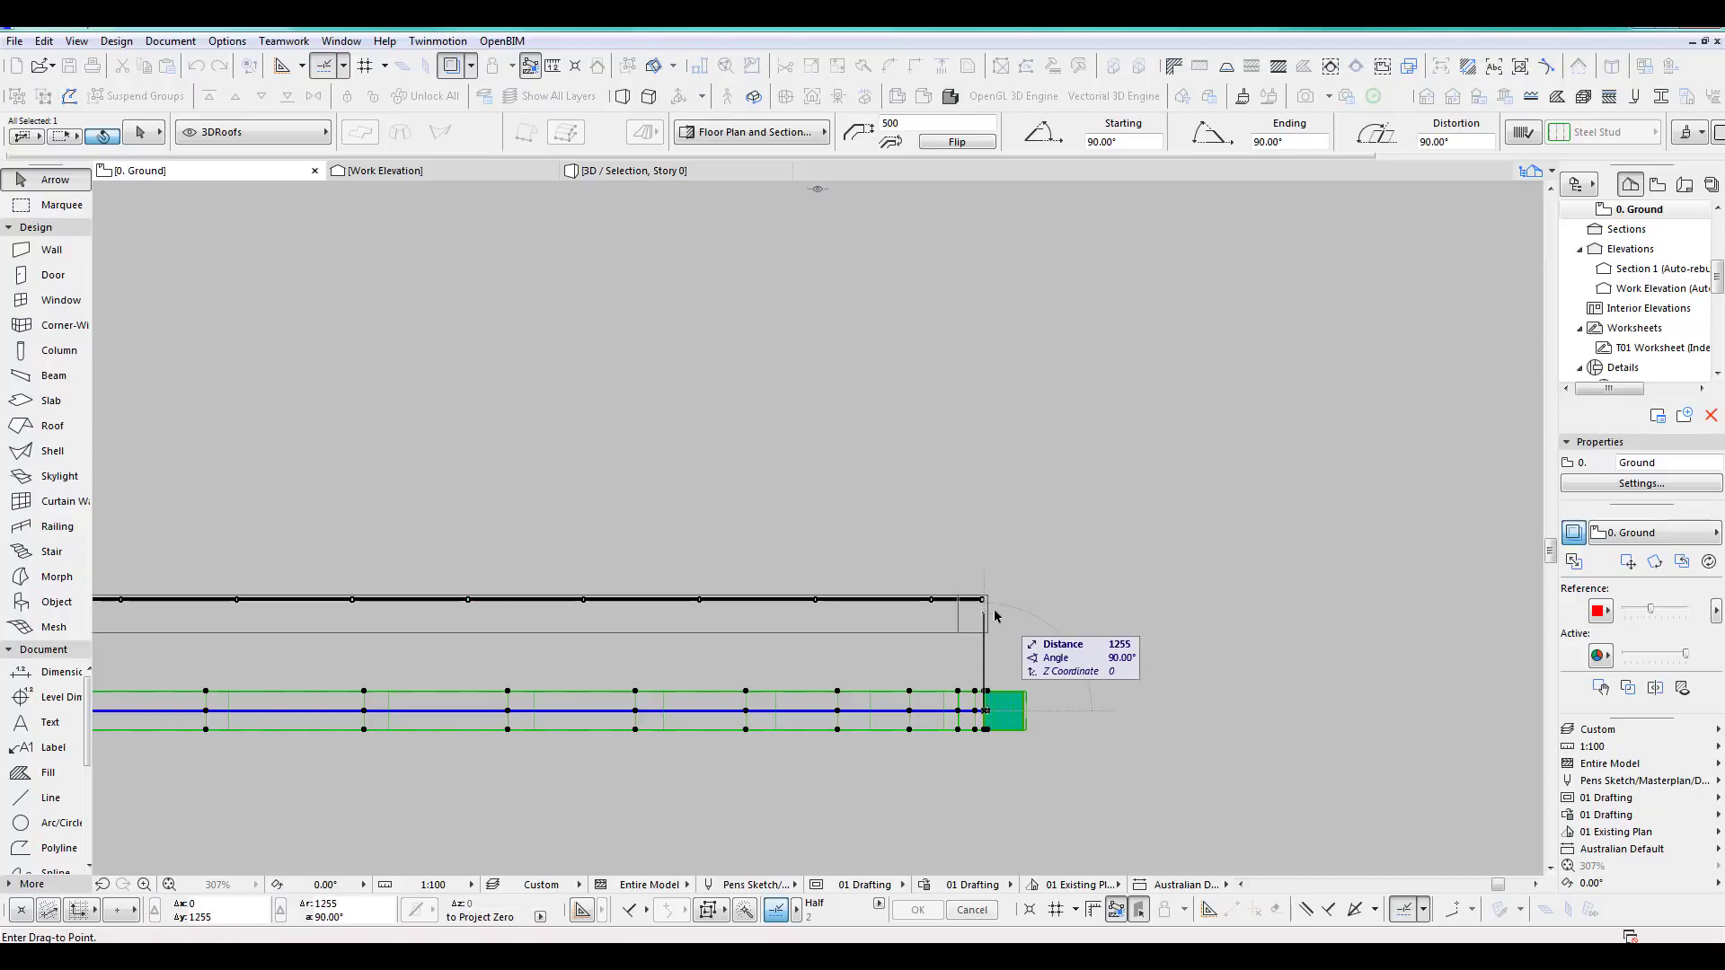
pyautogui.click(984, 599)
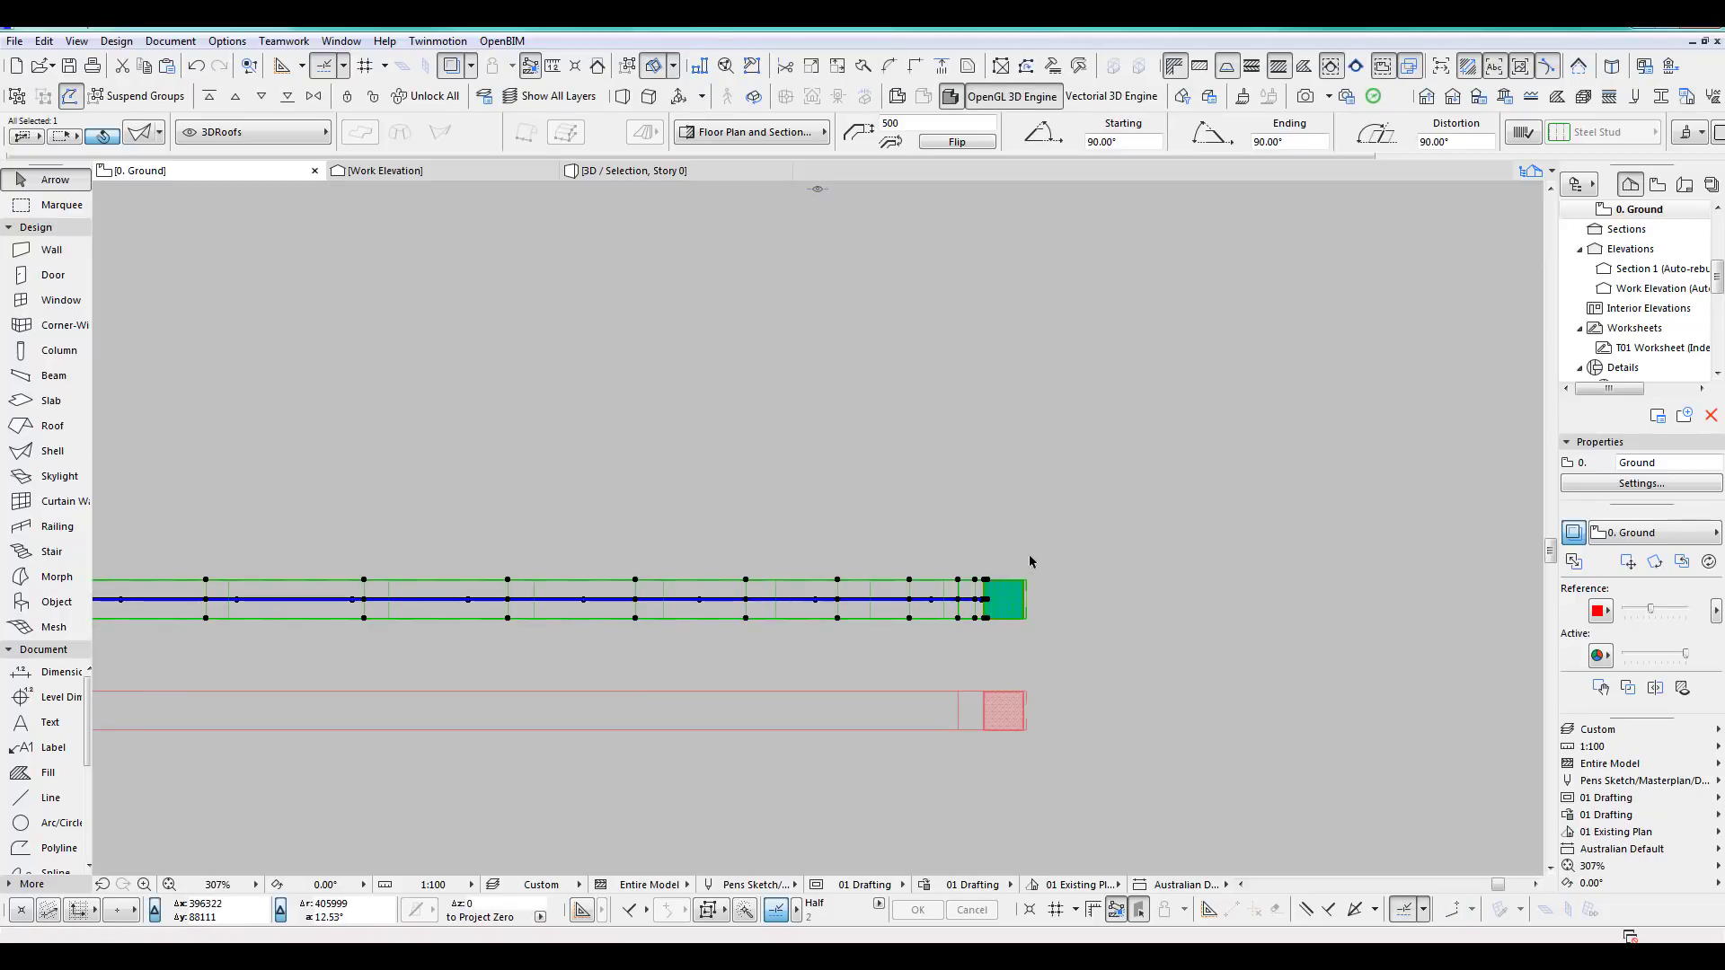
# Stretch the shell's extrusion length to 1000 on the side away from the Section 1 line.
pyautogui.click(987, 583)
pyautogui.click(1066, 668)
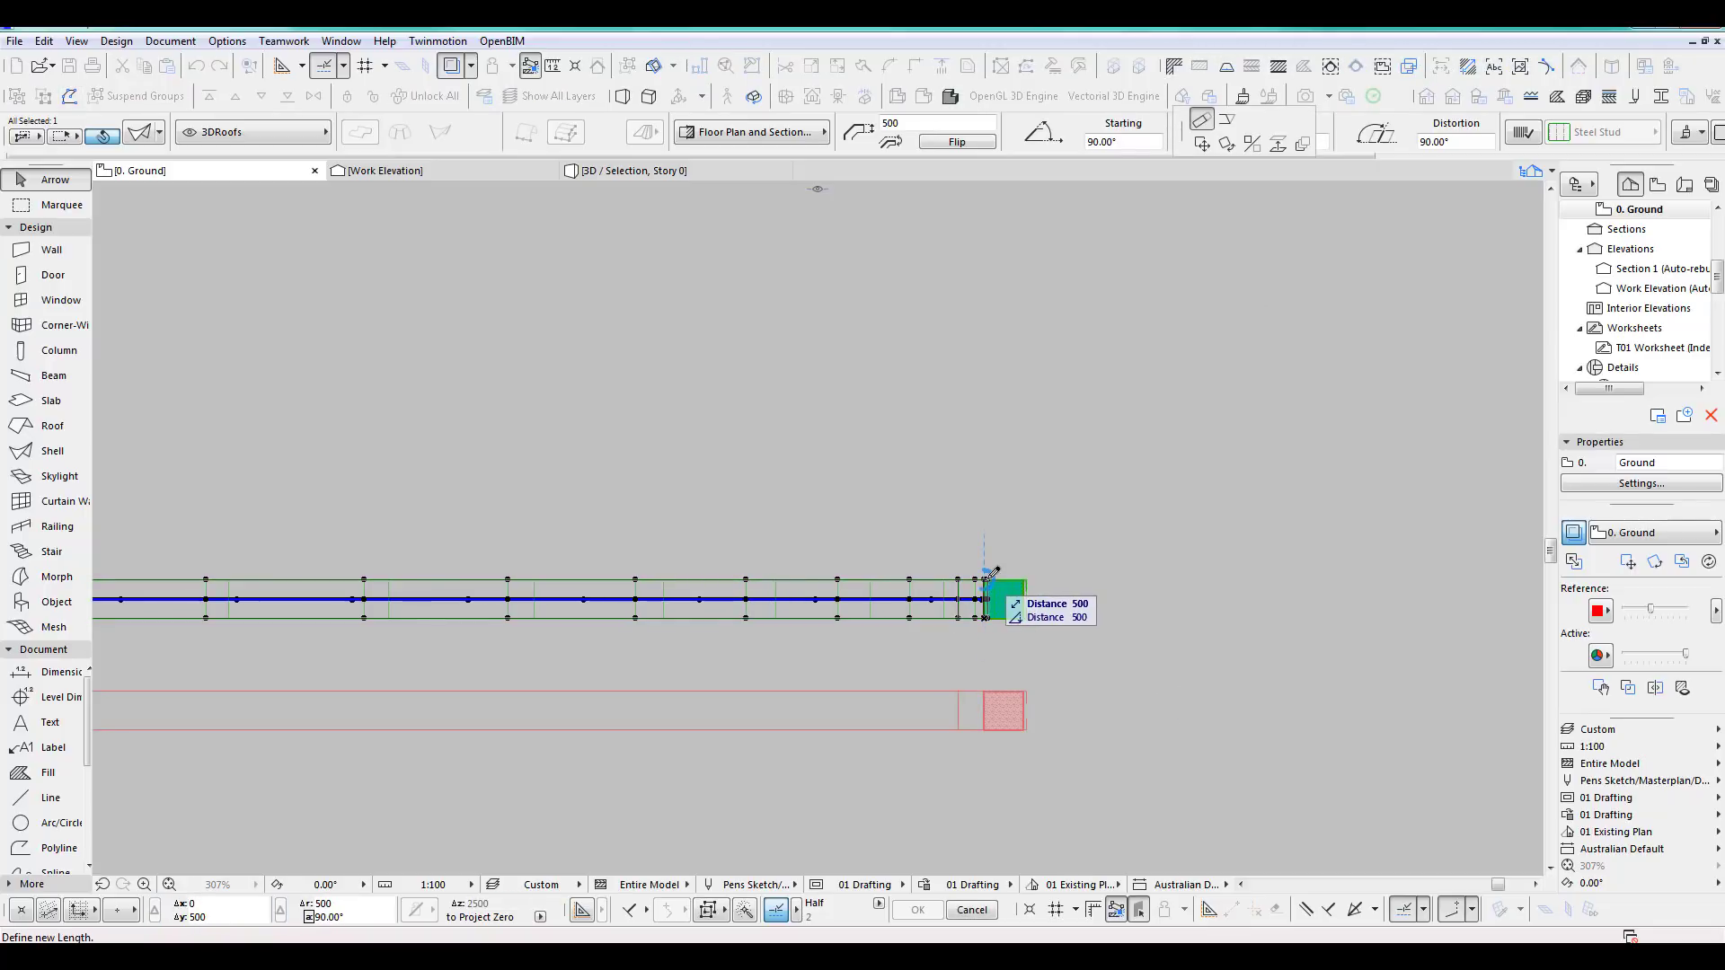
pyautogui.write('1000')
pyautogui.press('Return')
pyautogui.click(1059, 516)
# Examine how the shell frame fits around the curtain wall in the 3D view of all elements.
pyautogui.press('F5')
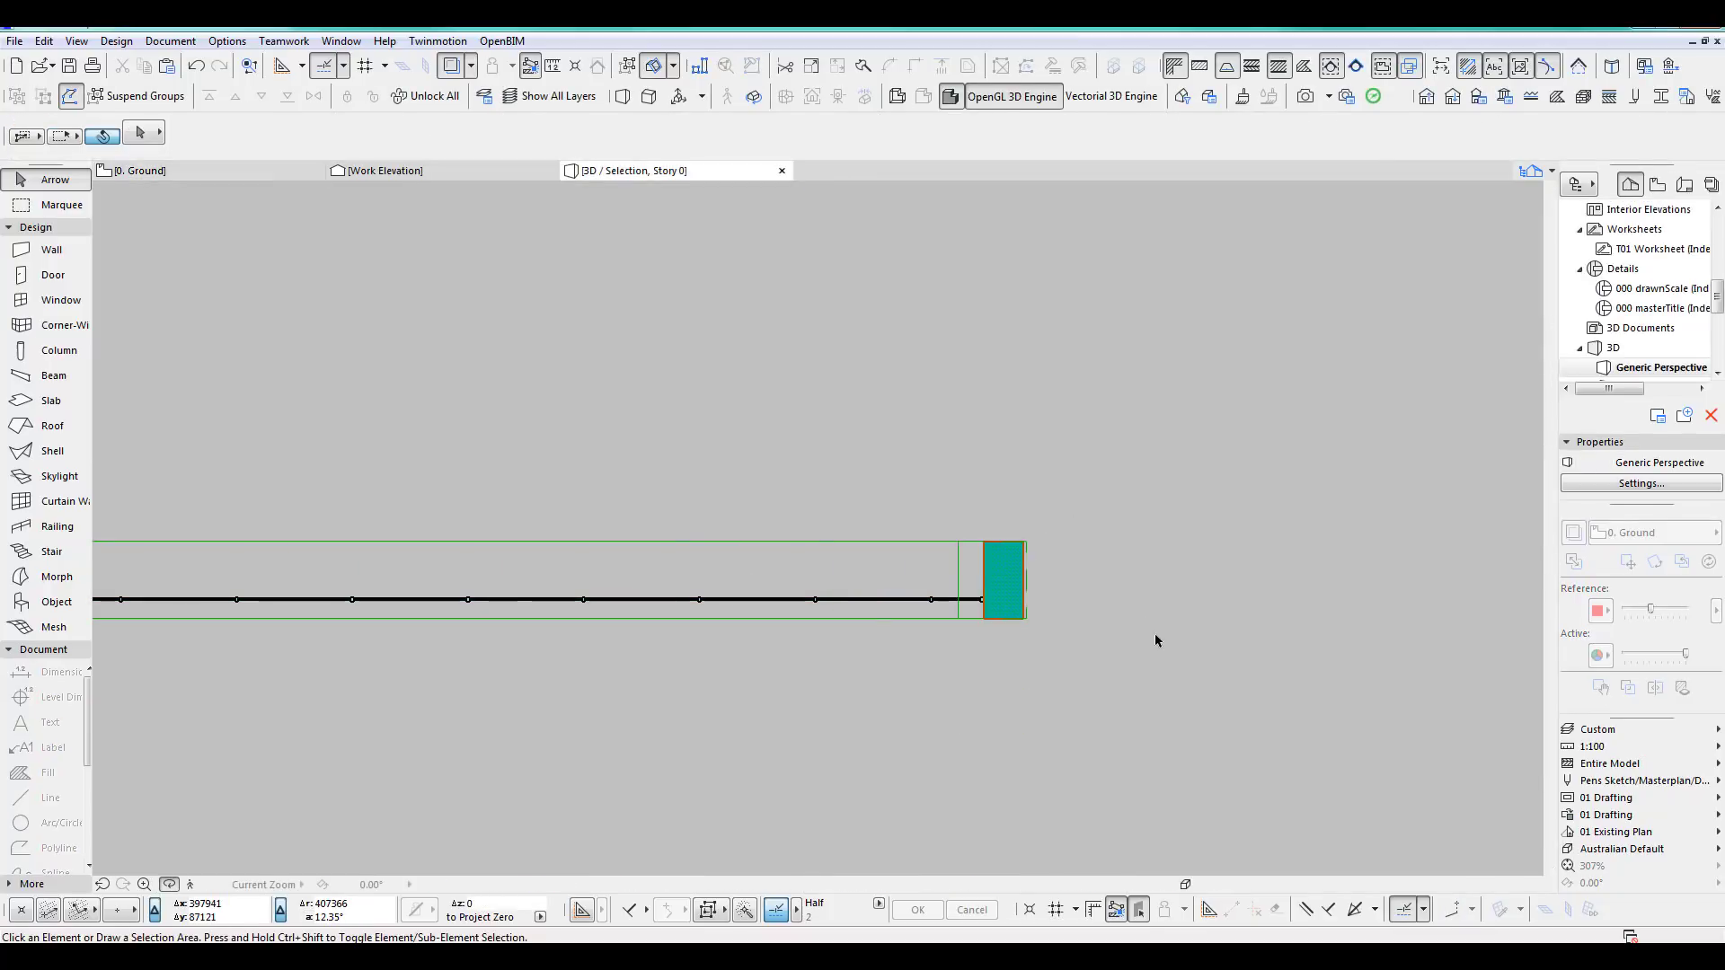
pyautogui.keyDown('shift'); pyautogui.moveTo(674, 552); pyautogui.dragTo(461, 545, button='middle'); pyautogui.keyUp('shift')
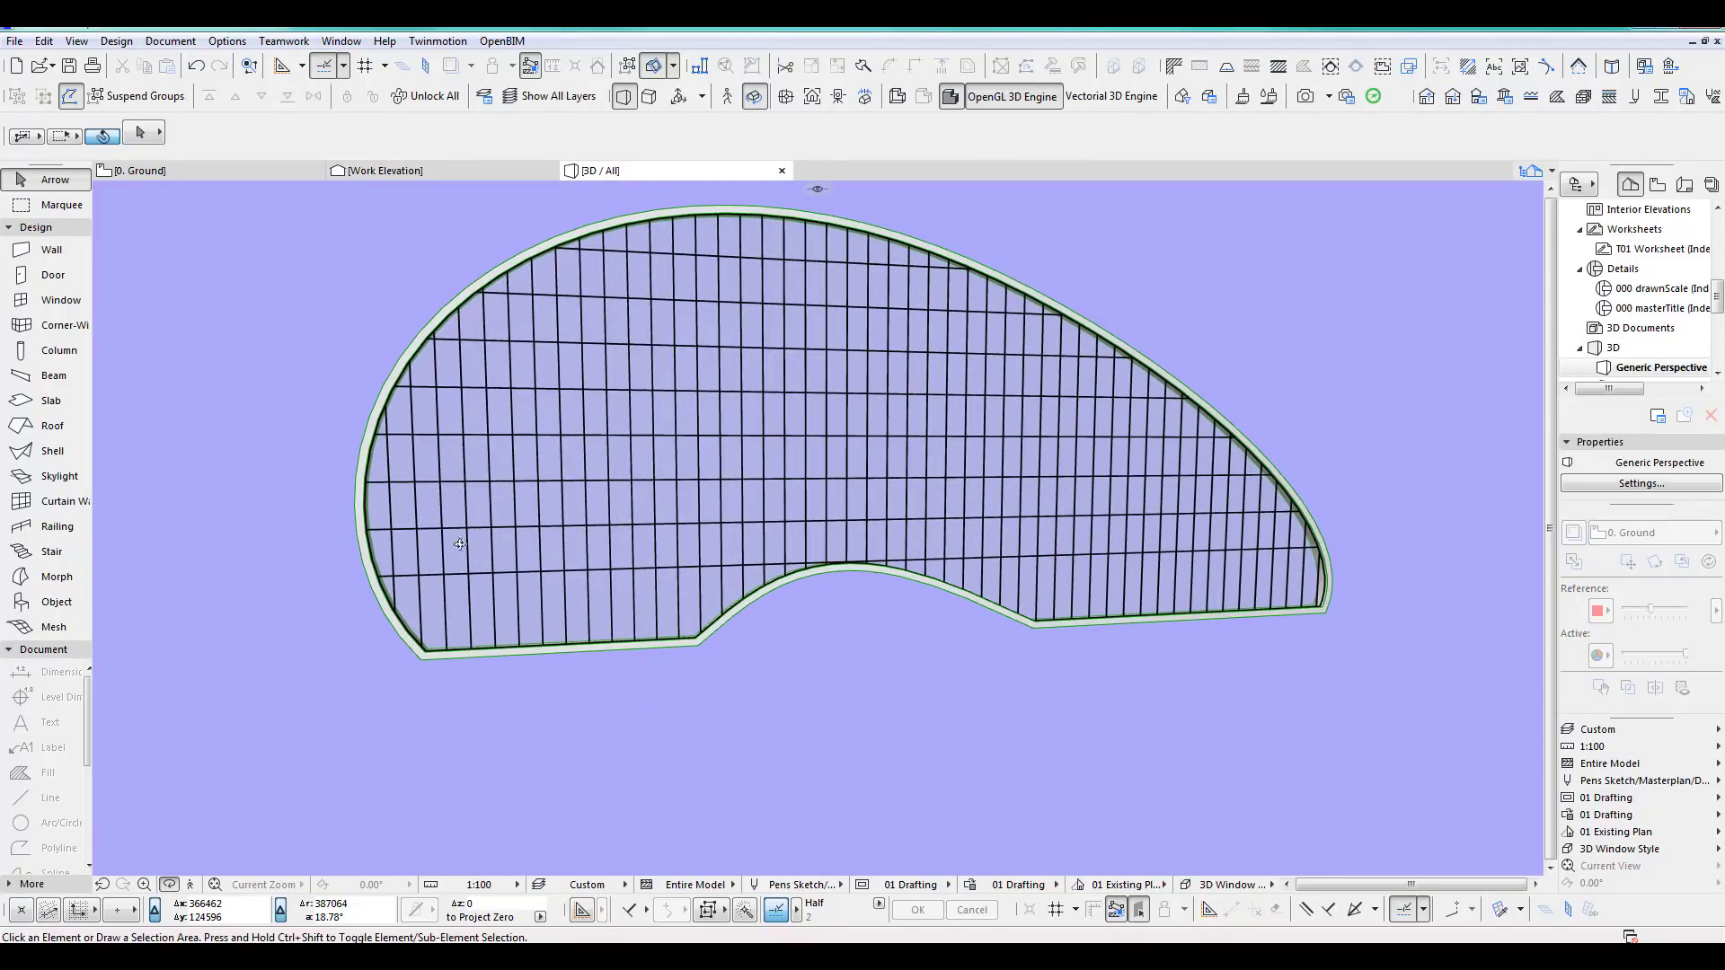
pyautogui.scroll(4, 402, 461)
pyautogui.scroll(2, 395, 512)
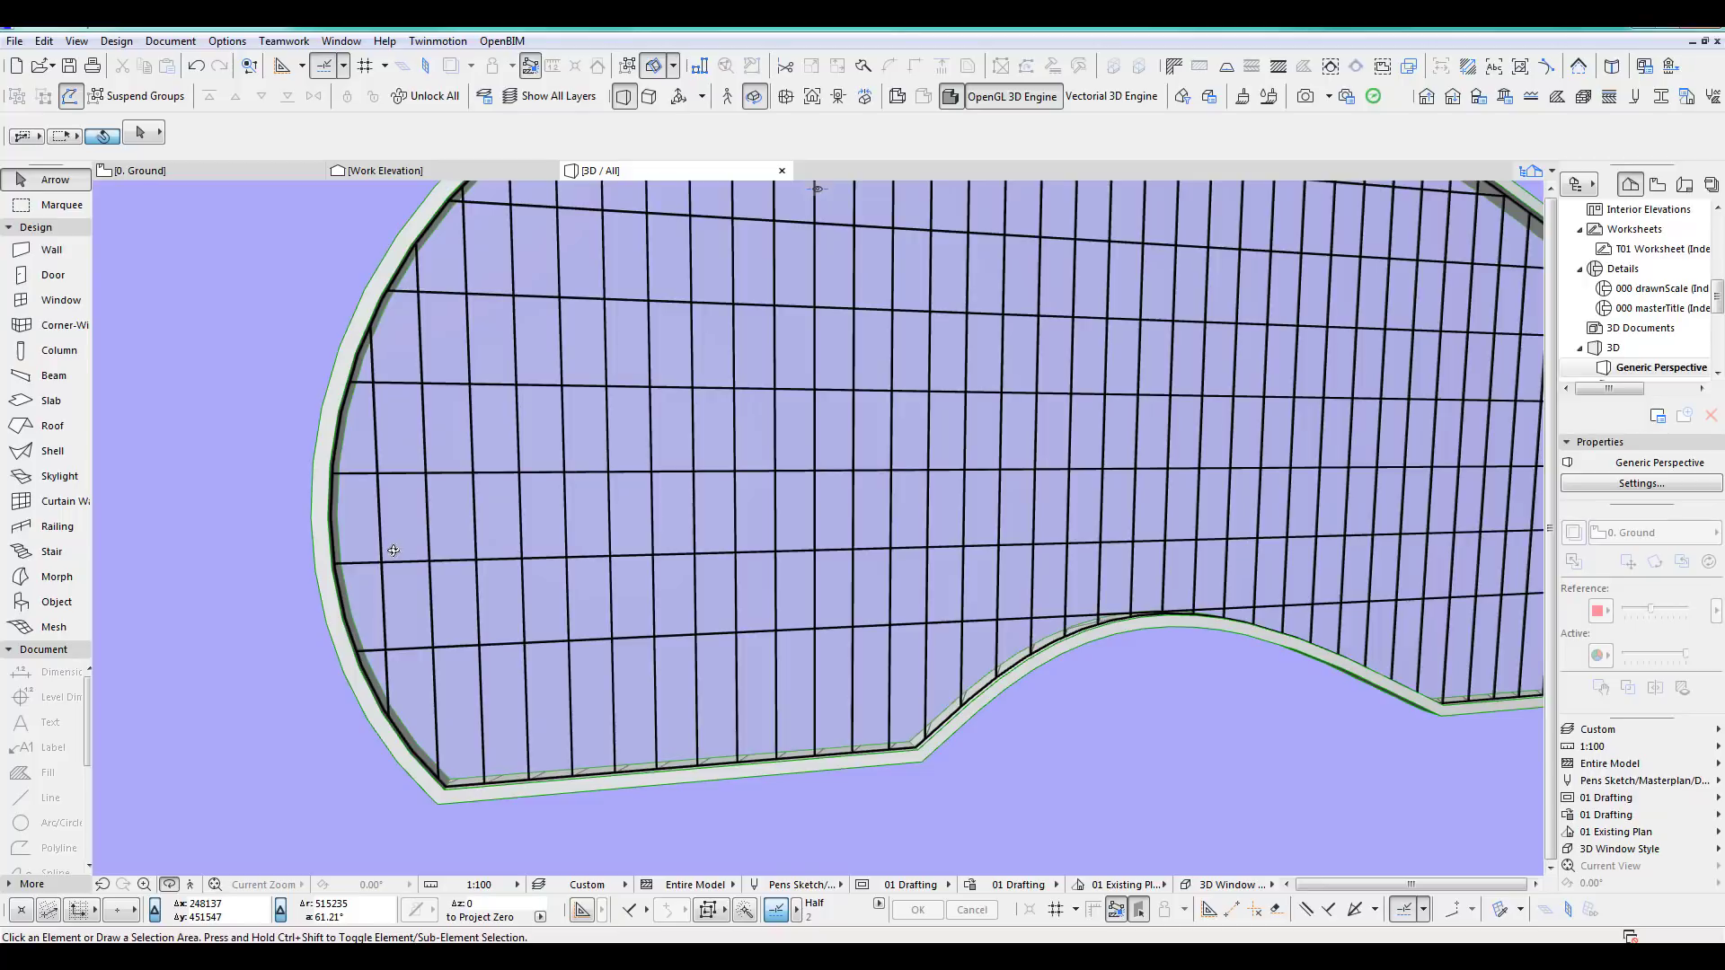
# Examine the joint between the shell frame and the curtain wall's curved edge in the Section 1 elevation.
pyautogui.press('F2')
pyautogui.scroll(-5, 863, 620)
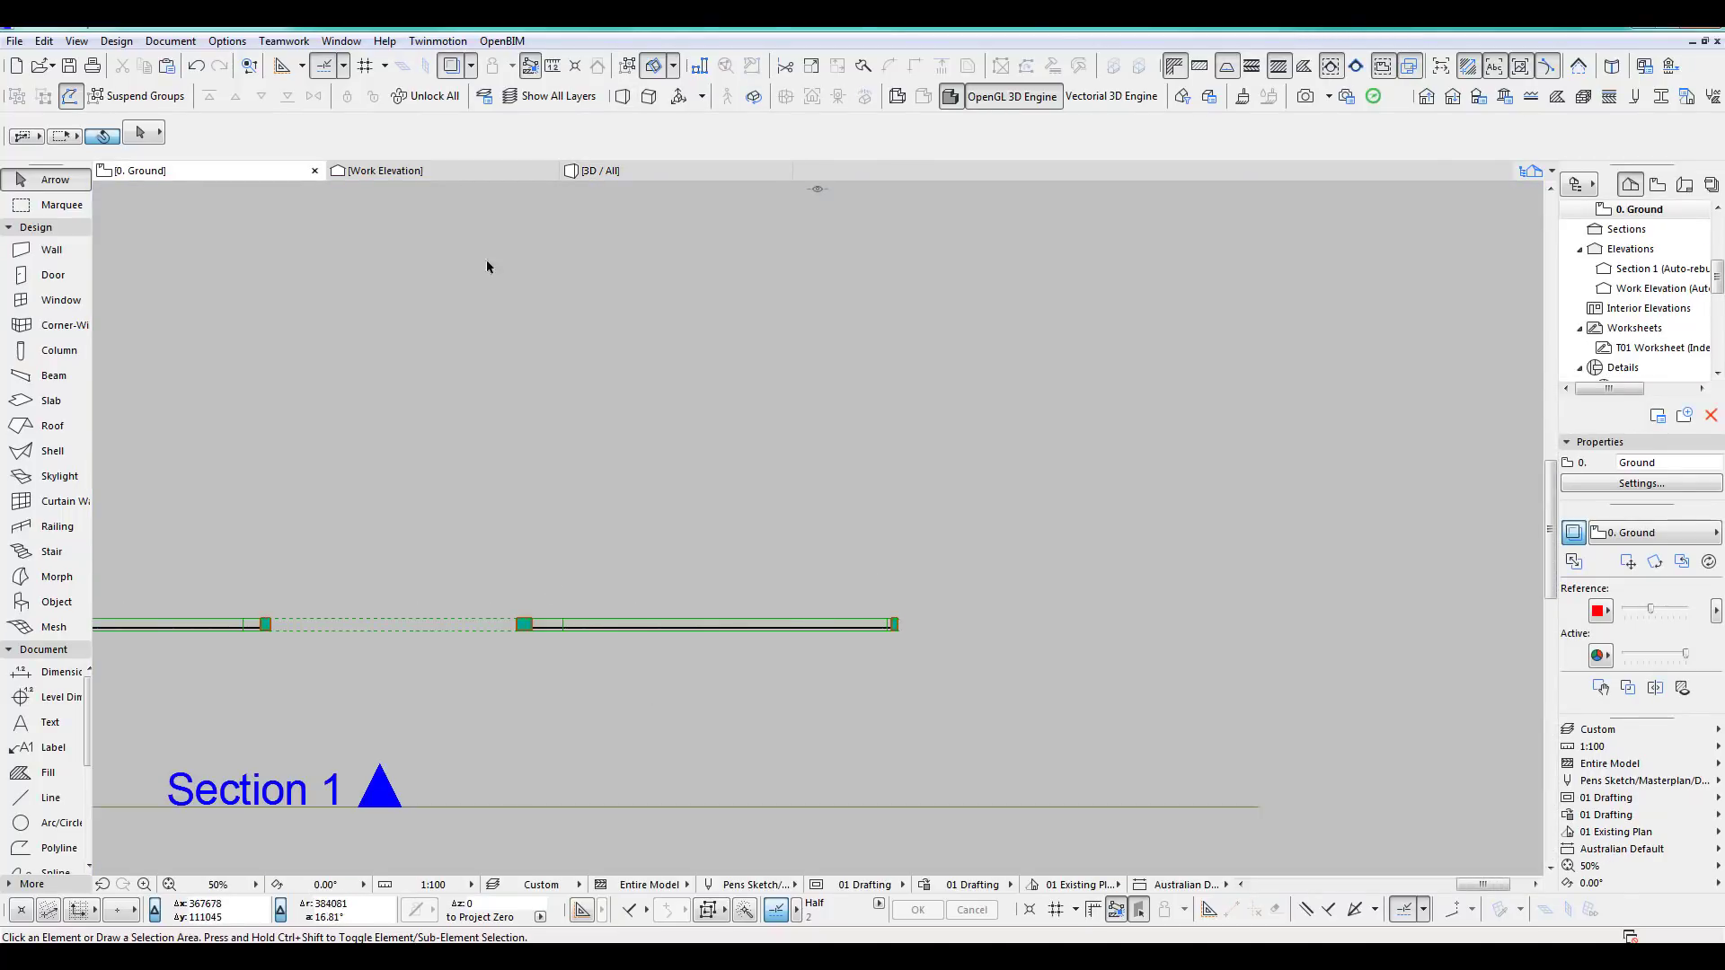
pyautogui.click(419, 171)
pyautogui.moveTo(577, 420); pyautogui.dragTo(578, 419, button='middle')
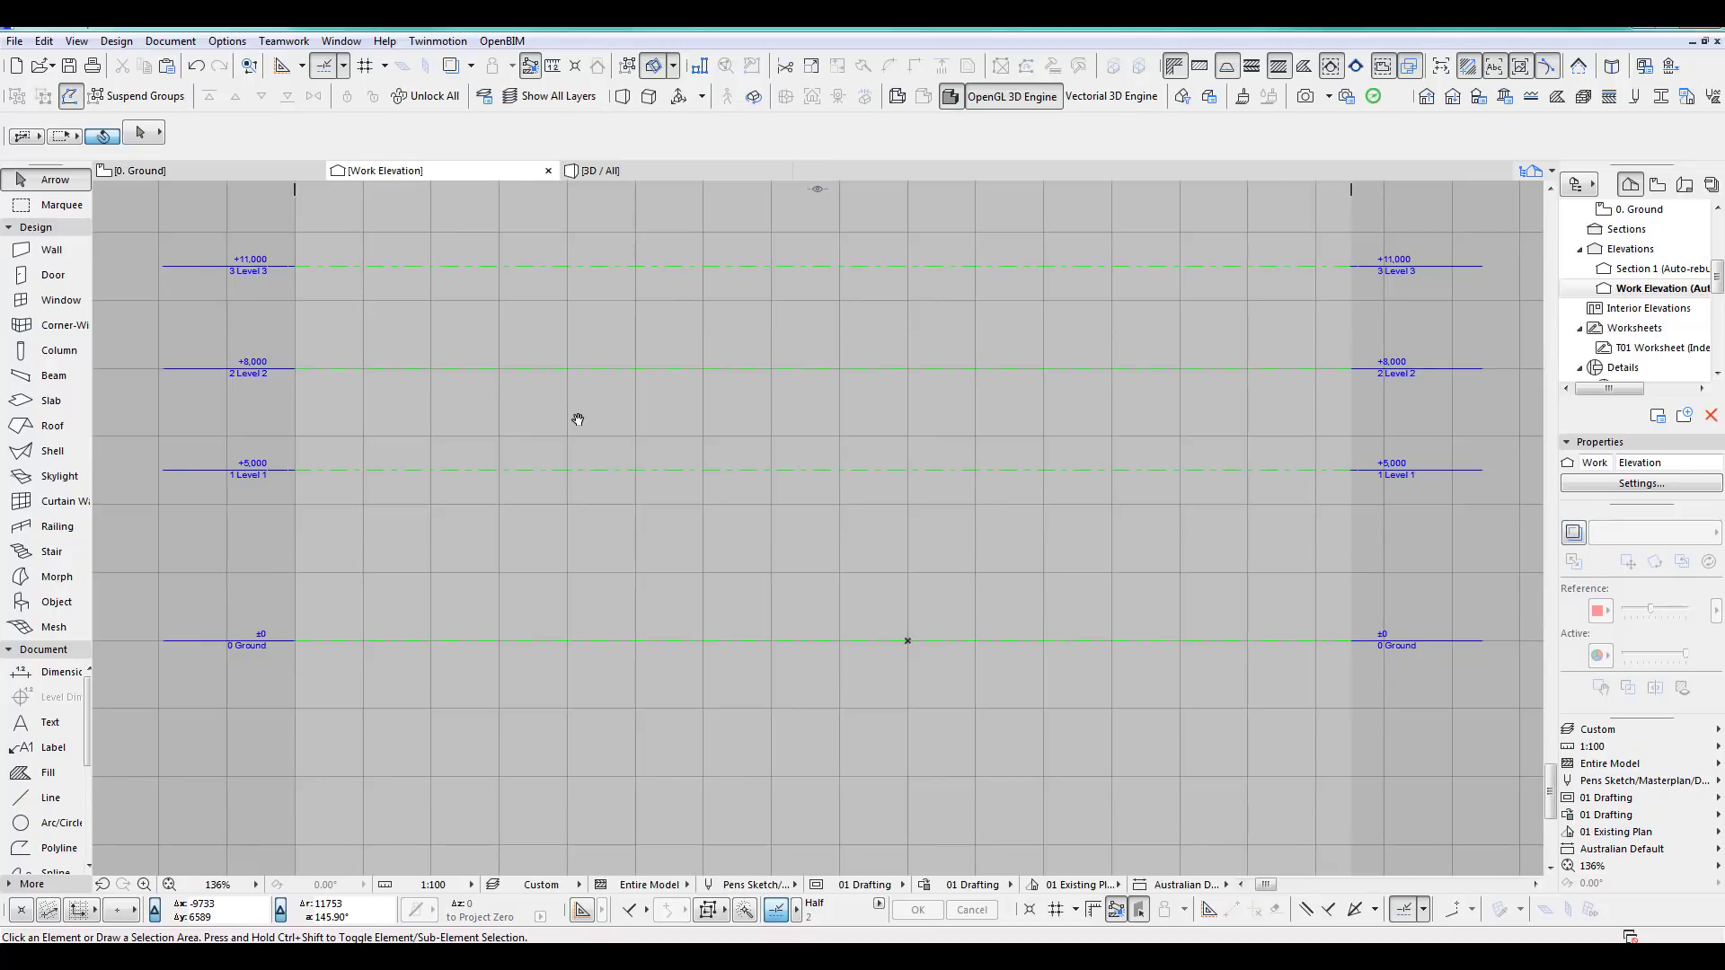
pyautogui.click(1658, 269)
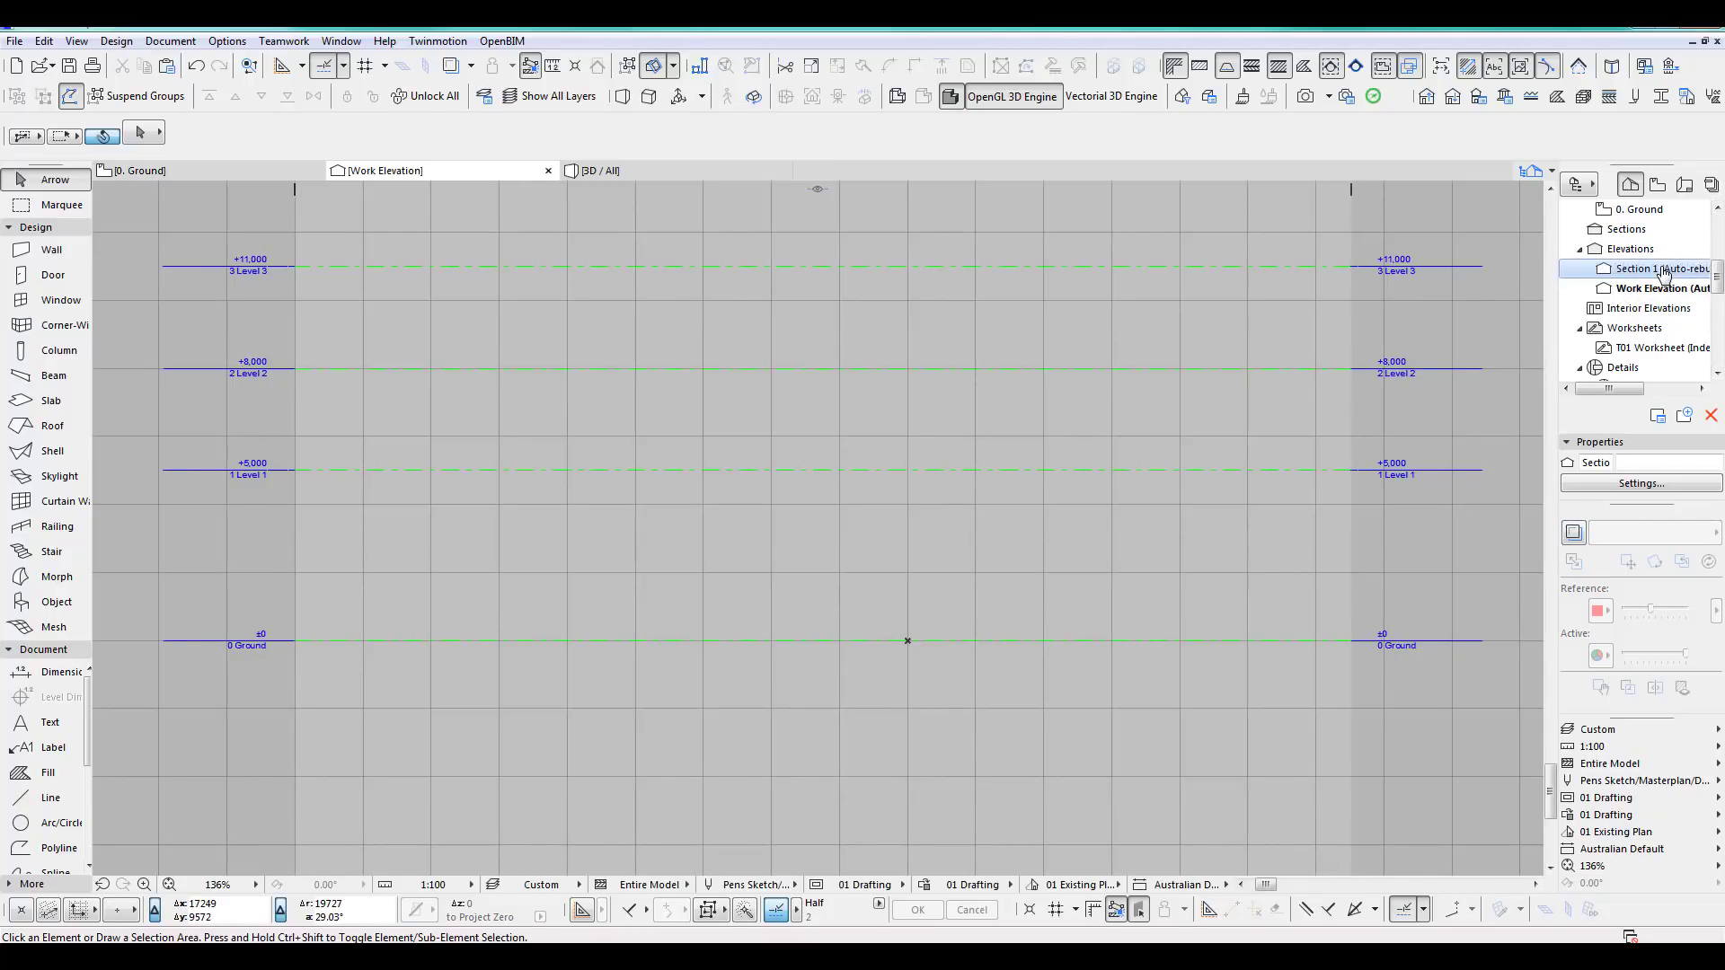
pyautogui.scroll(15, 634, 539)
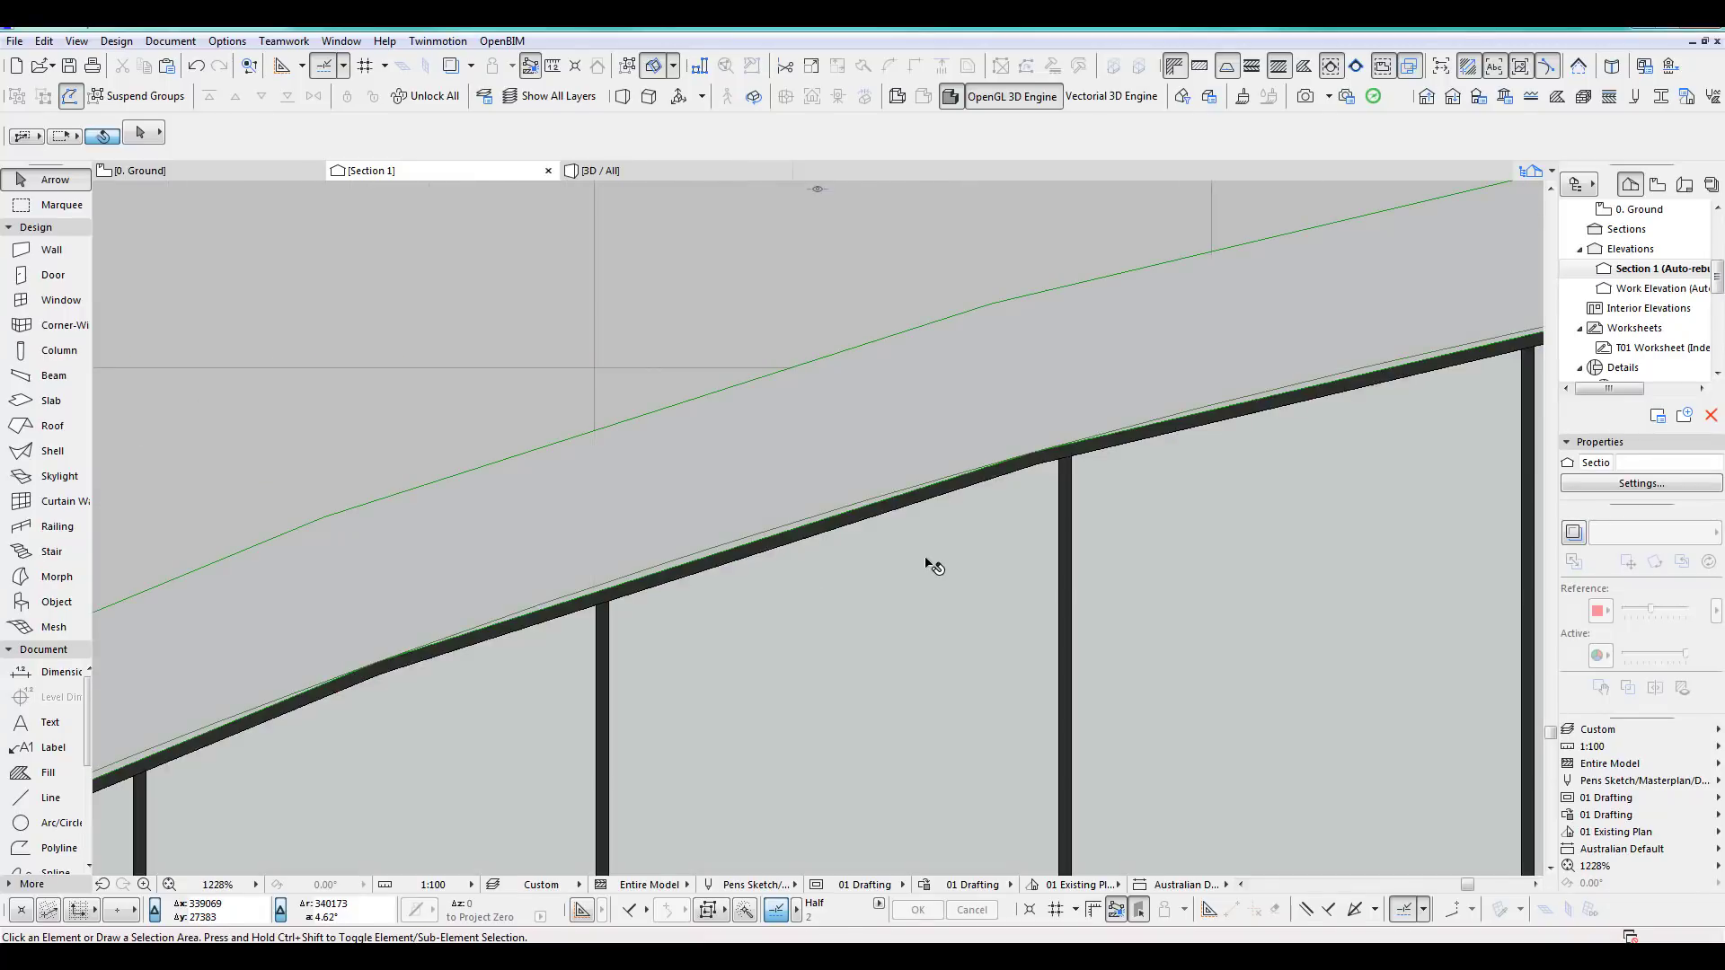
# Examine the straight facets of the curtain wall and shell frame along the upper curve in the Section 1 elevation.
pyautogui.scroll(-1, 929, 573)
pyautogui.moveTo(929, 573); pyautogui.dragTo(827, 442, button='middle')
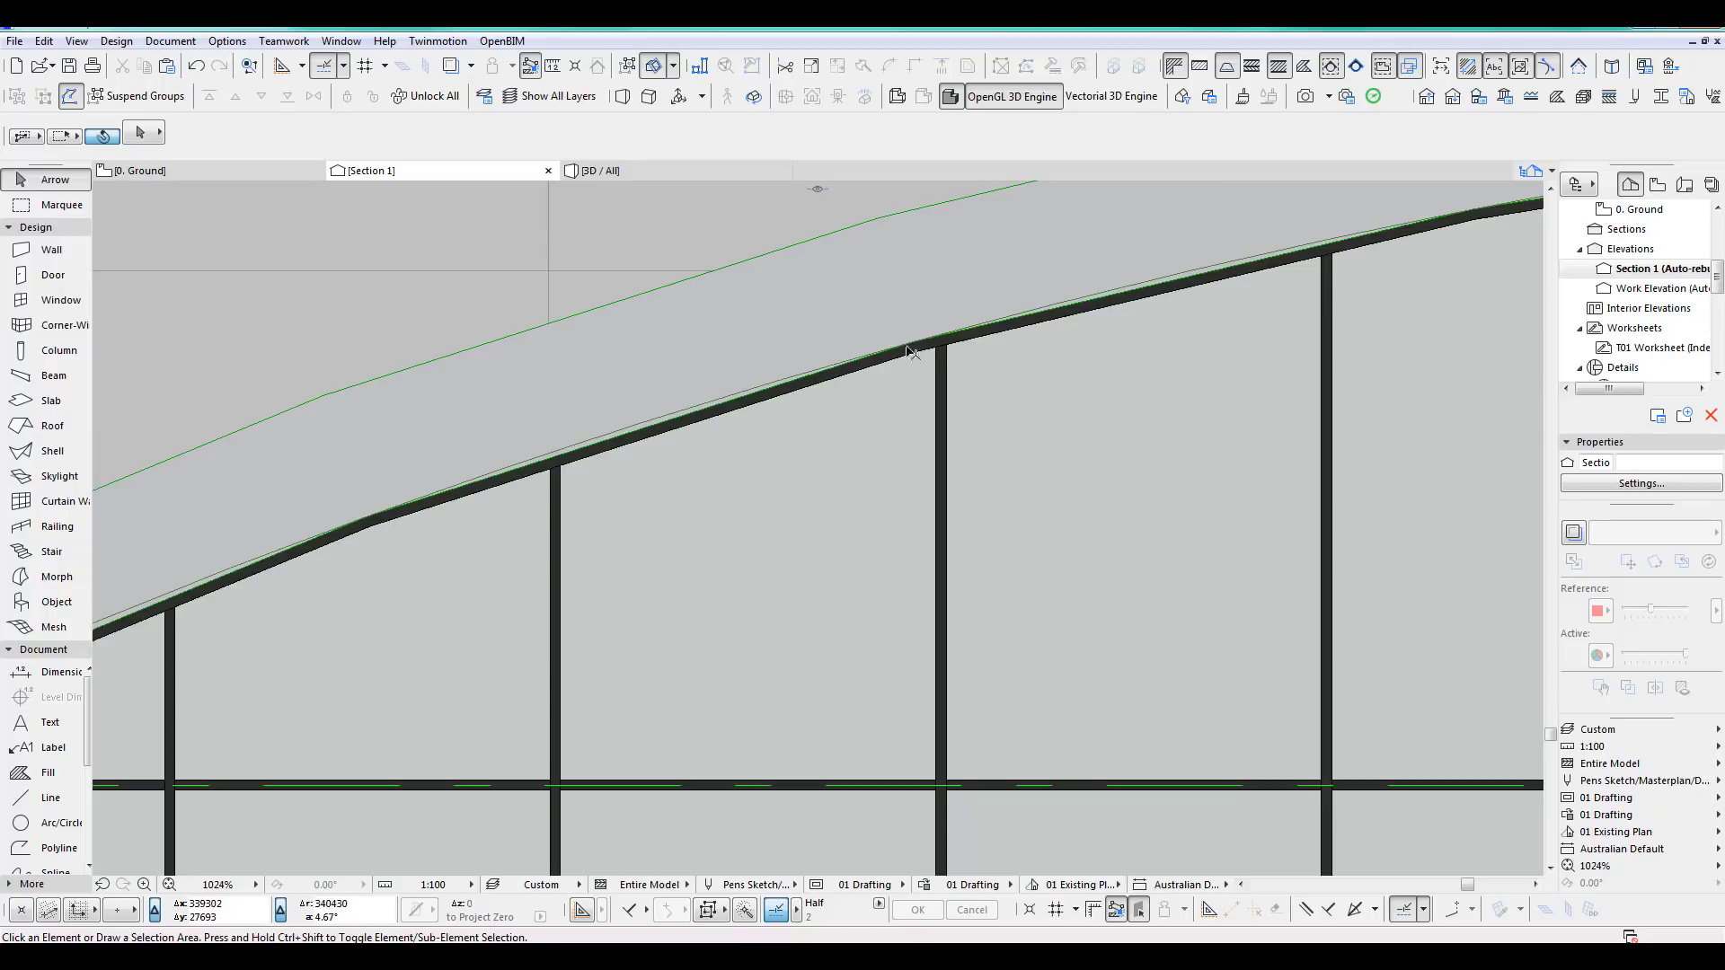
pyautogui.scroll(-4, 964, 338)
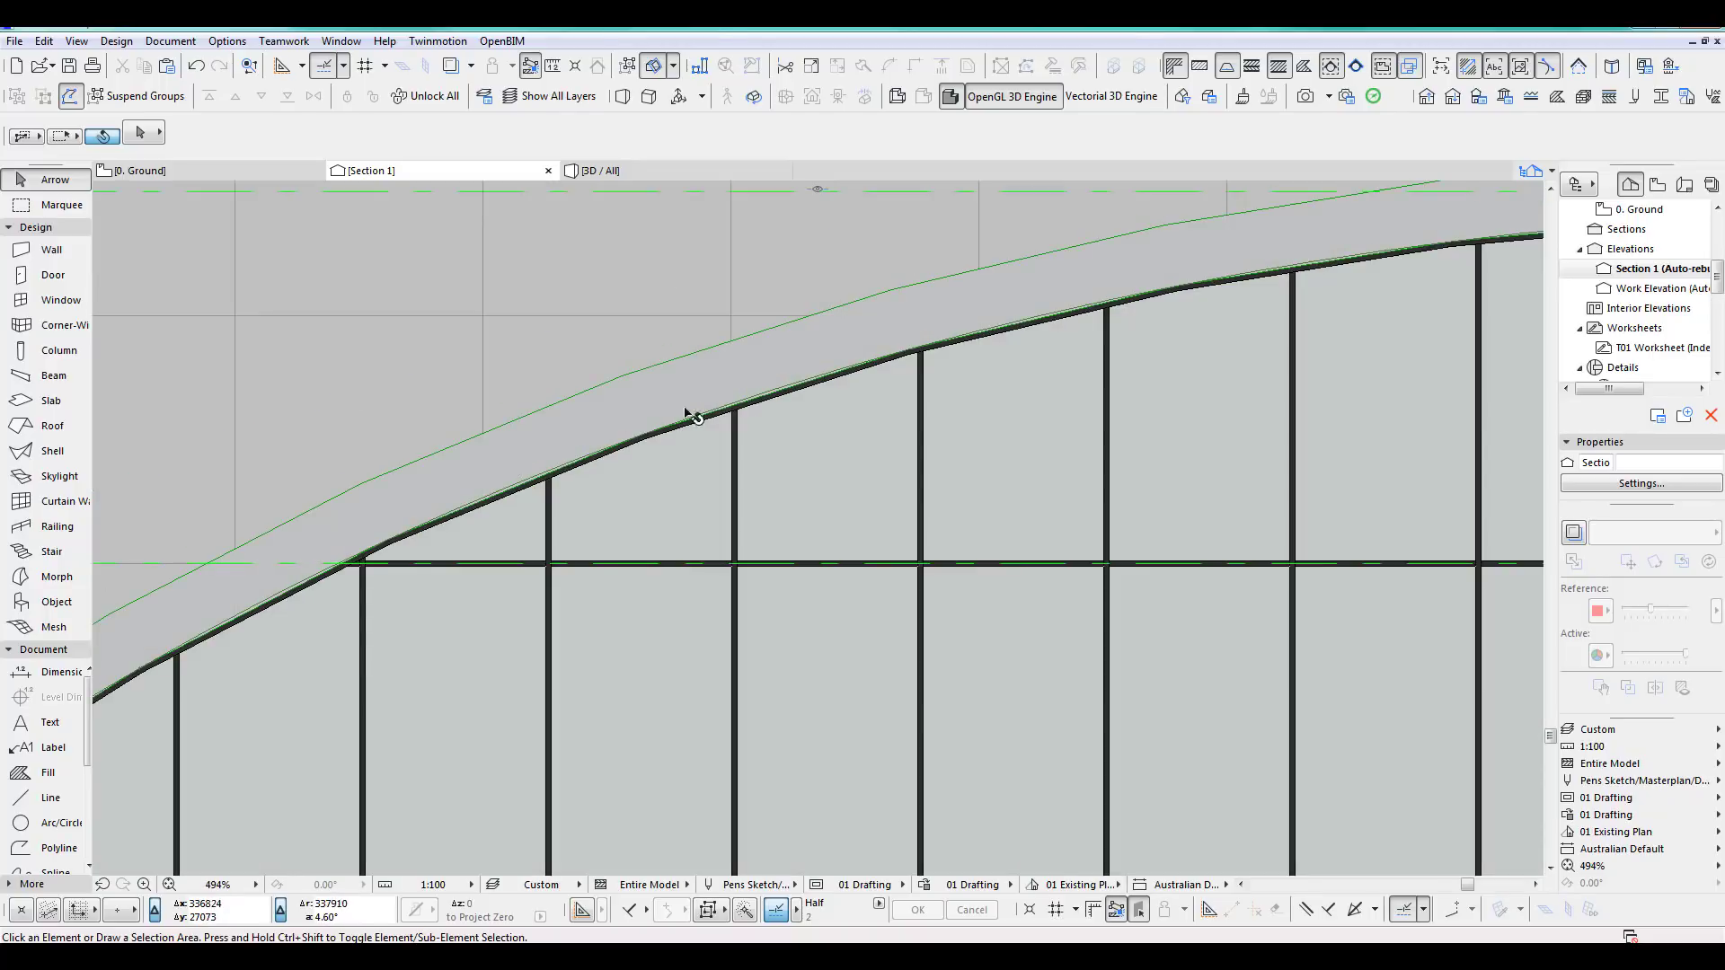
pyautogui.scroll(-2, 786, 362)
pyautogui.scroll(4, 795, 355)
pyautogui.scroll(-4, 811, 345)
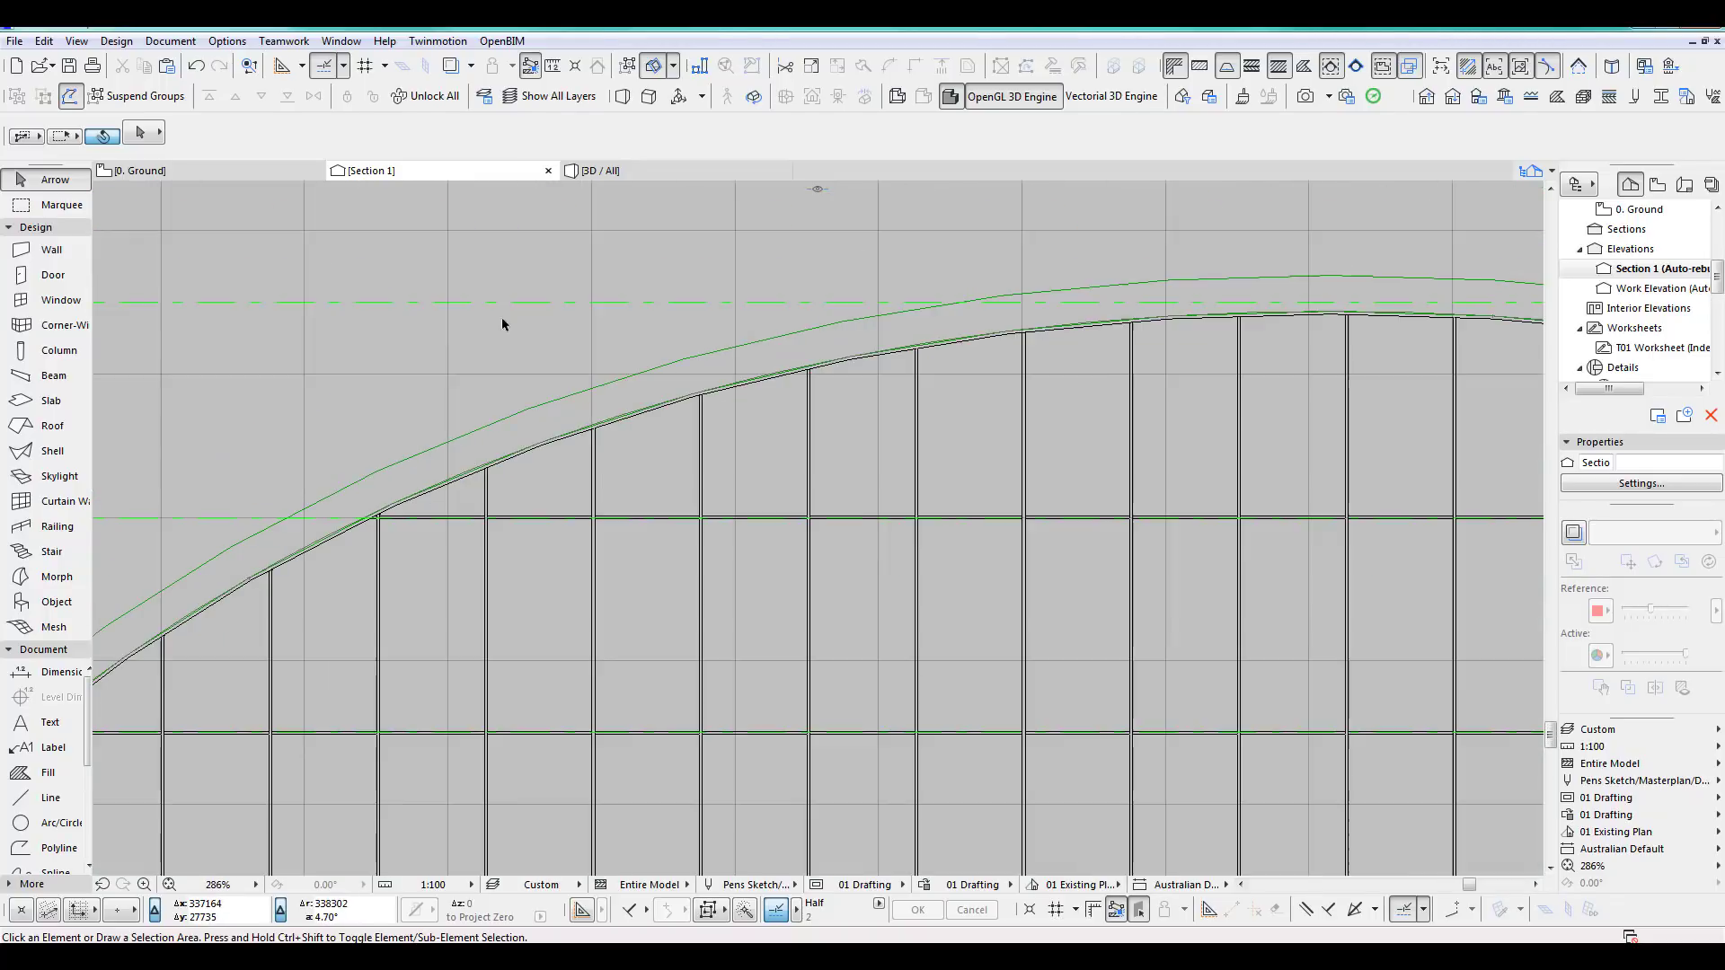
# Review the curve segmentation options in the Magic Wand Settings without changing them.
pyautogui.click(222, 42)
pyautogui.moveTo(179, 41)
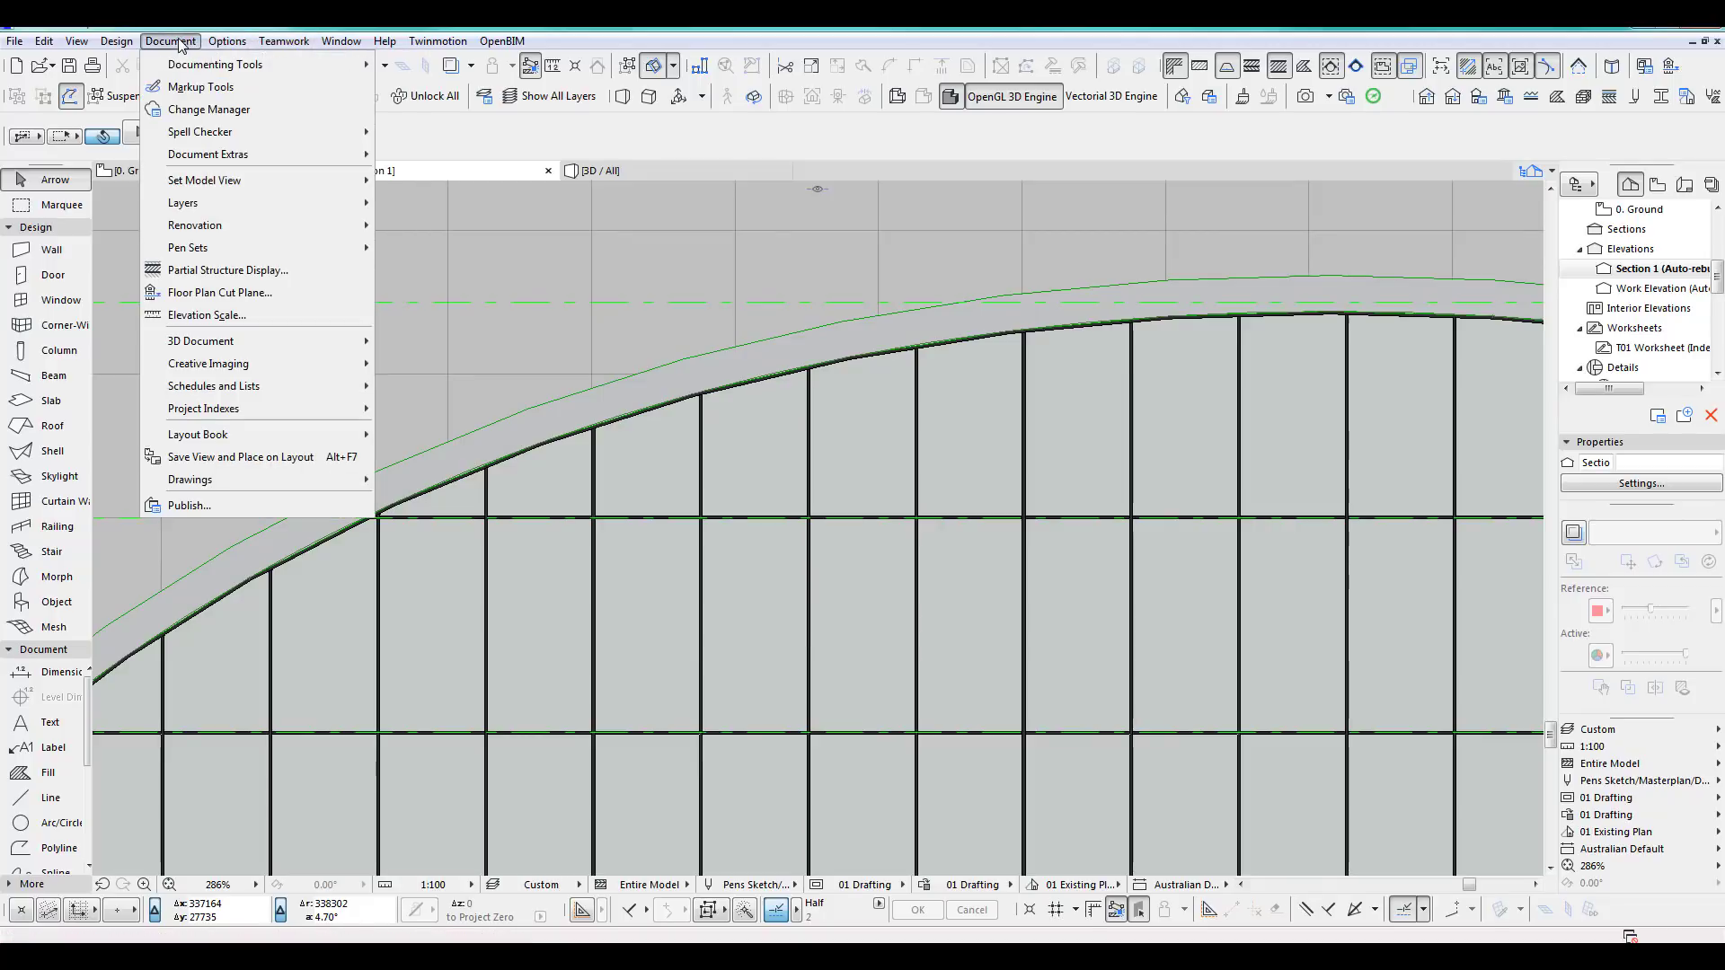
pyautogui.moveTo(327, 45)
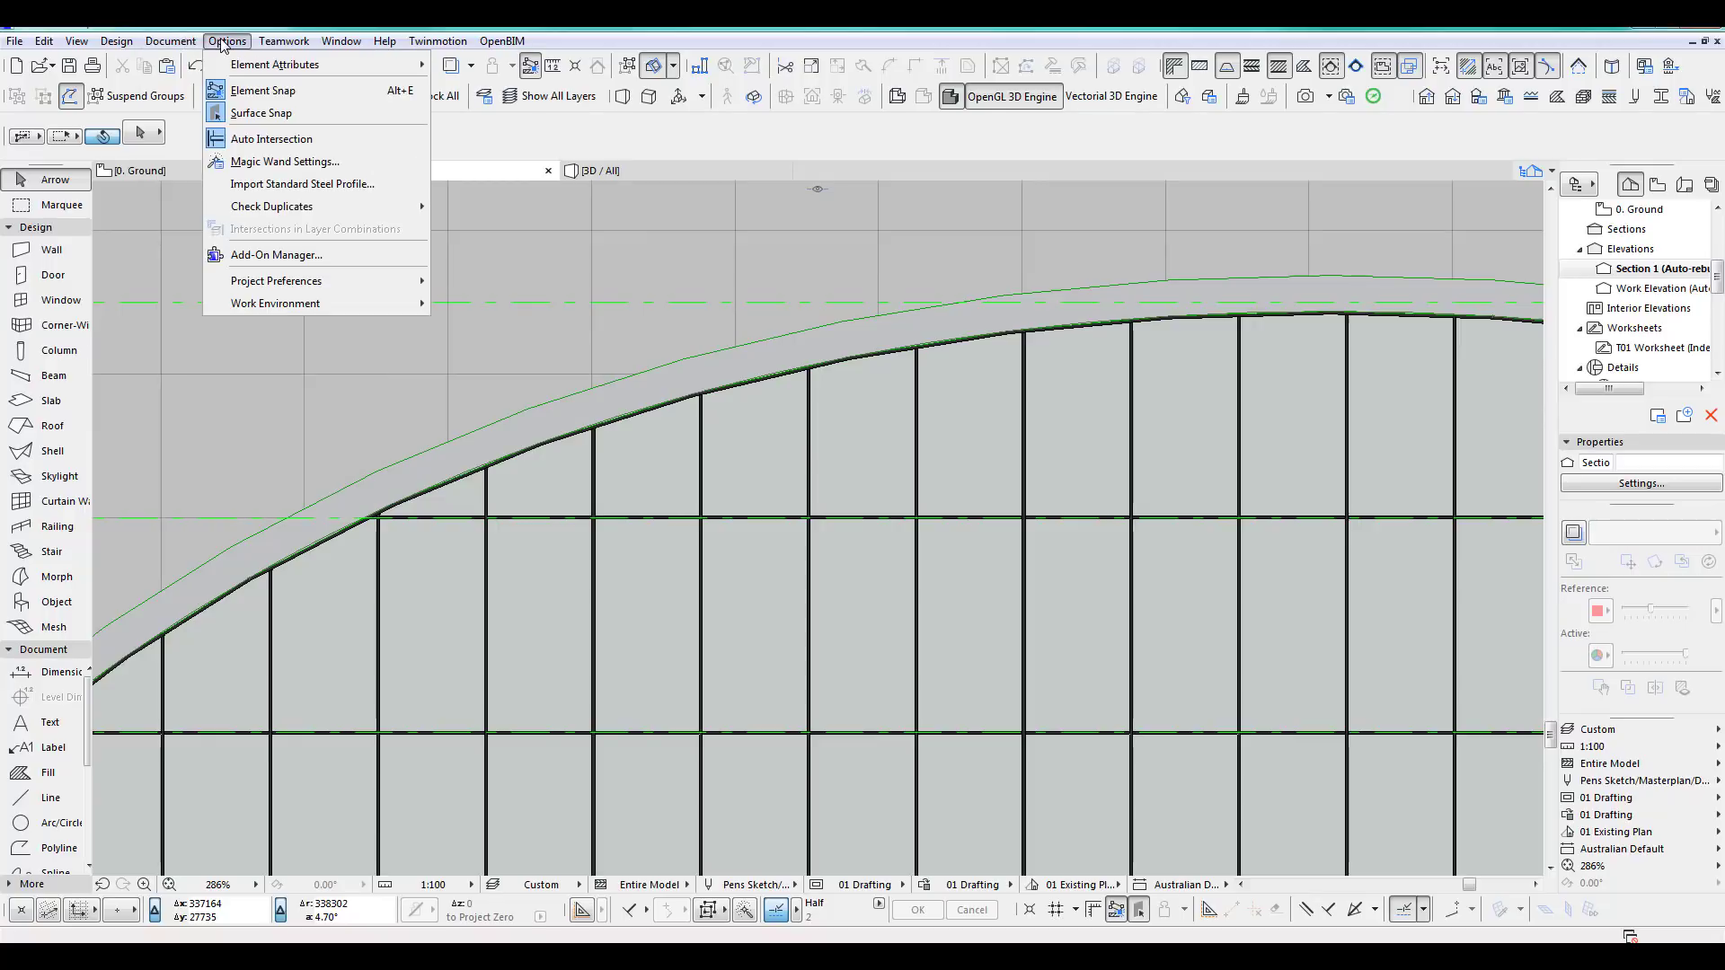
pyautogui.click(261, 162)
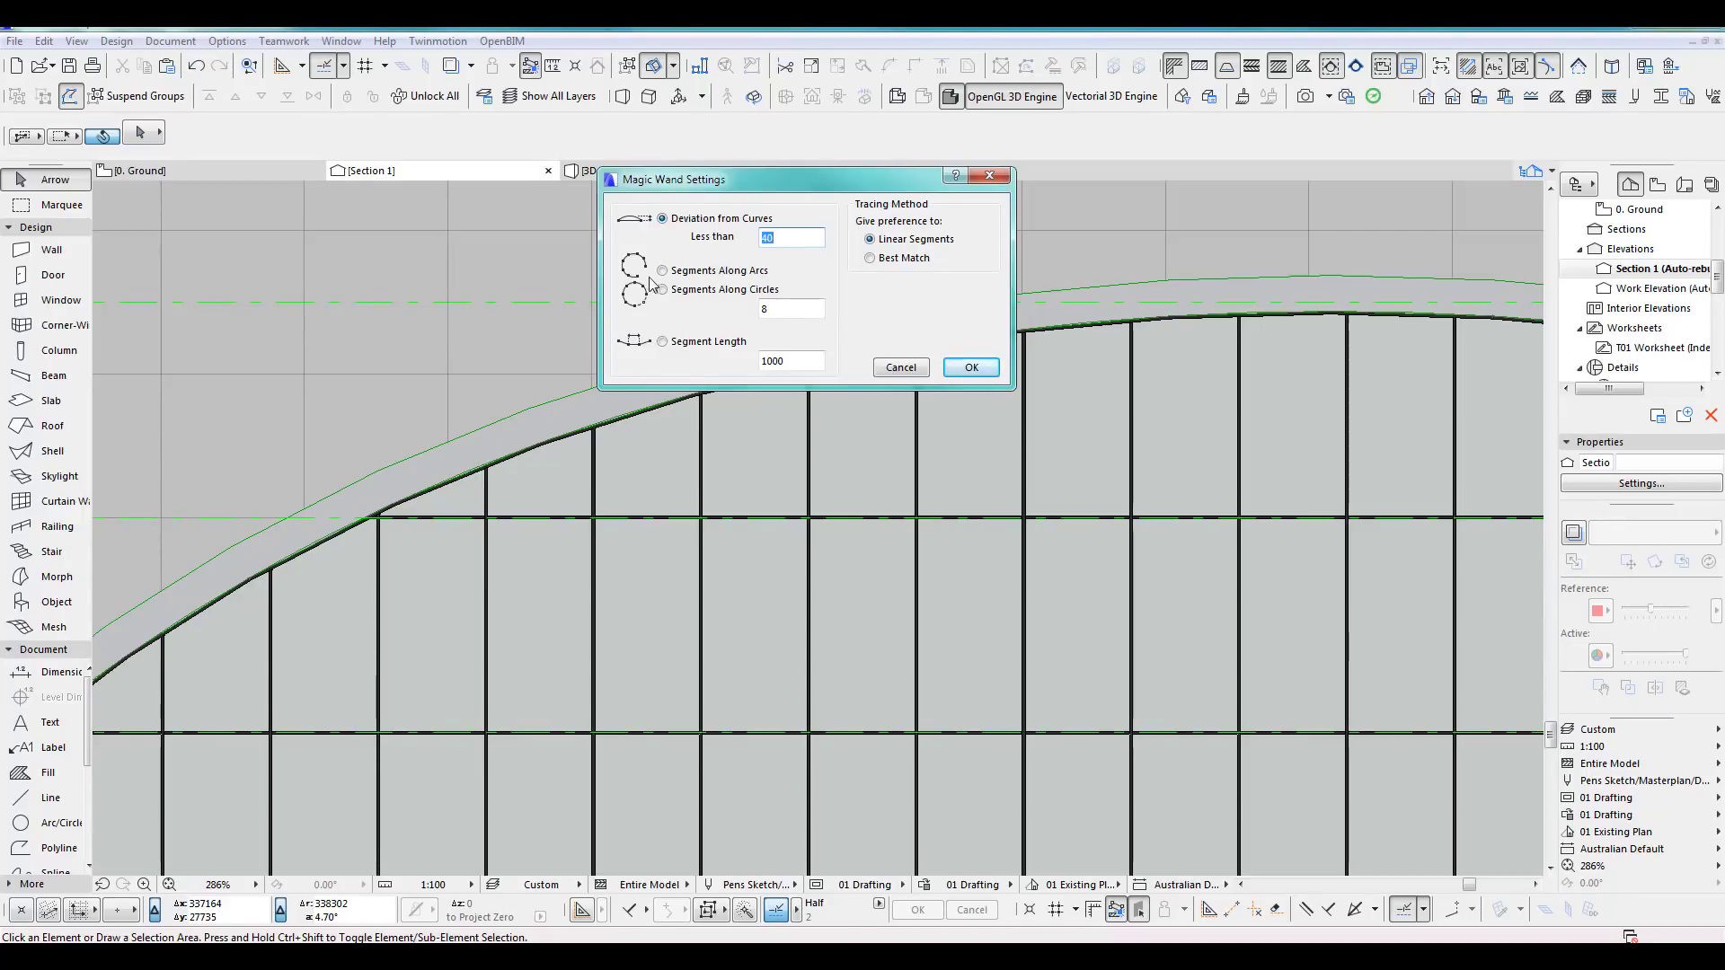
pyautogui.click(900, 368)
# Examine the whole Section 1 elevation and the facets along the curtain wall's lower concave edge.
pyautogui.scroll(-10, 899, 463)
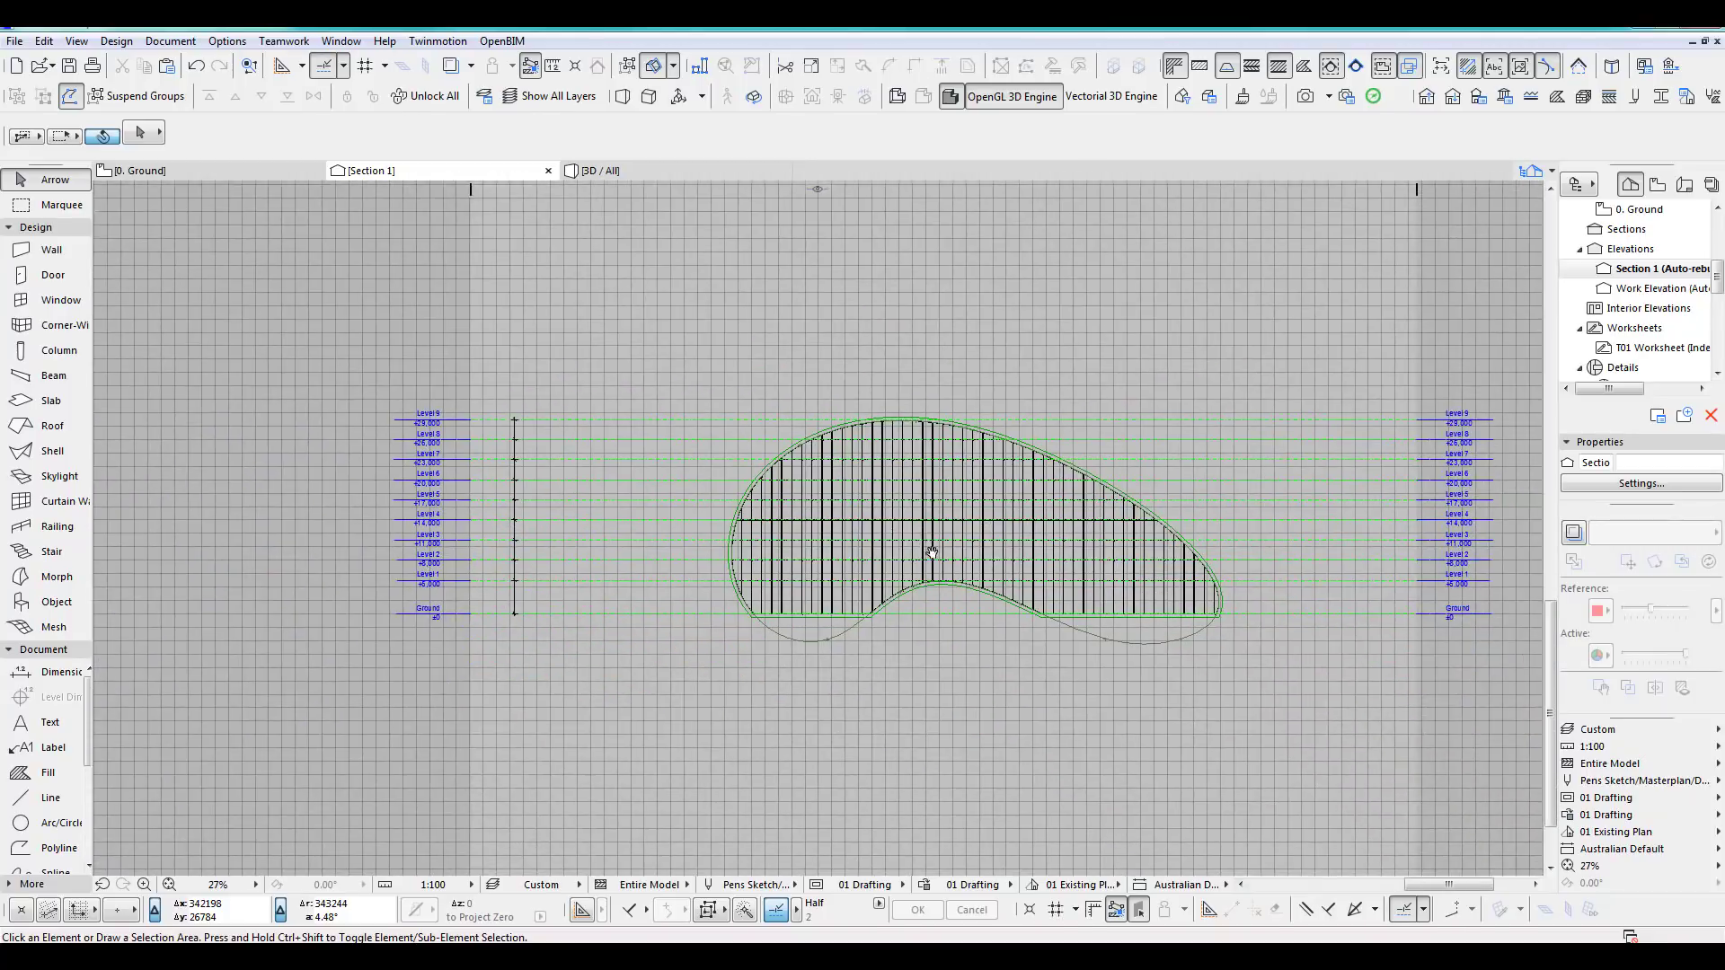
pyautogui.moveTo(932, 552); pyautogui.dragTo(930, 546, button='middle')
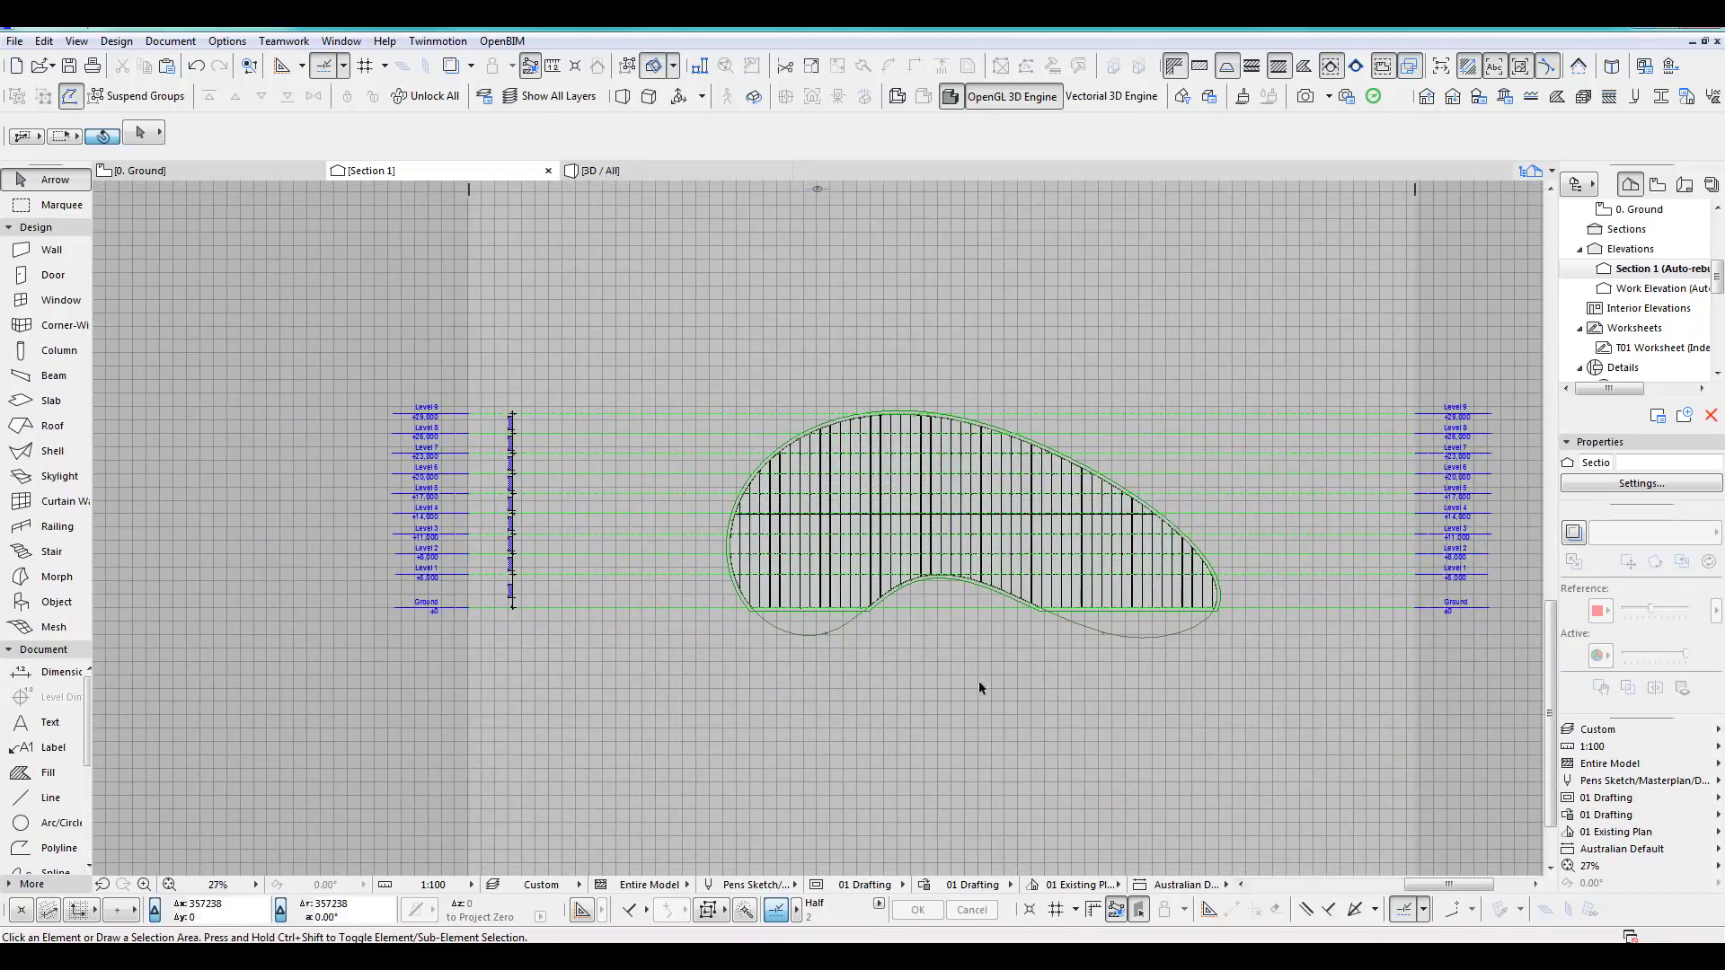
pyautogui.scroll(12, 1187, 665)
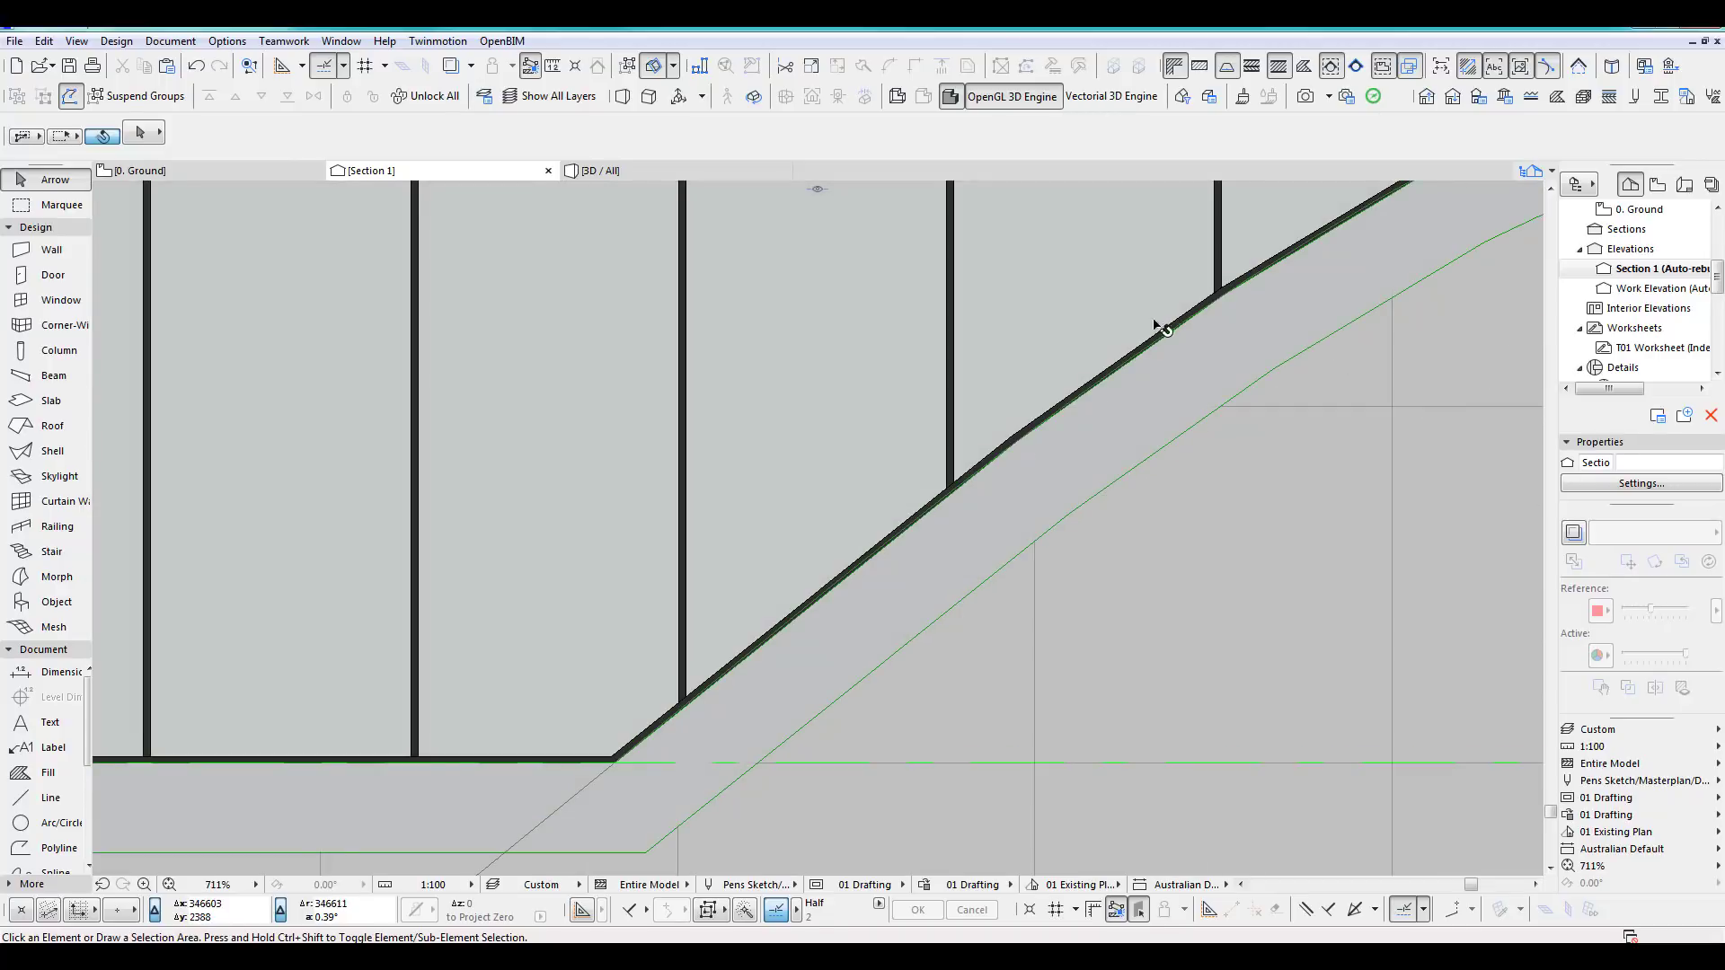
pyautogui.scroll(-2, 1202, 307)
pyautogui.moveTo(1202, 307); pyautogui.dragTo(222, 718, button='middle')
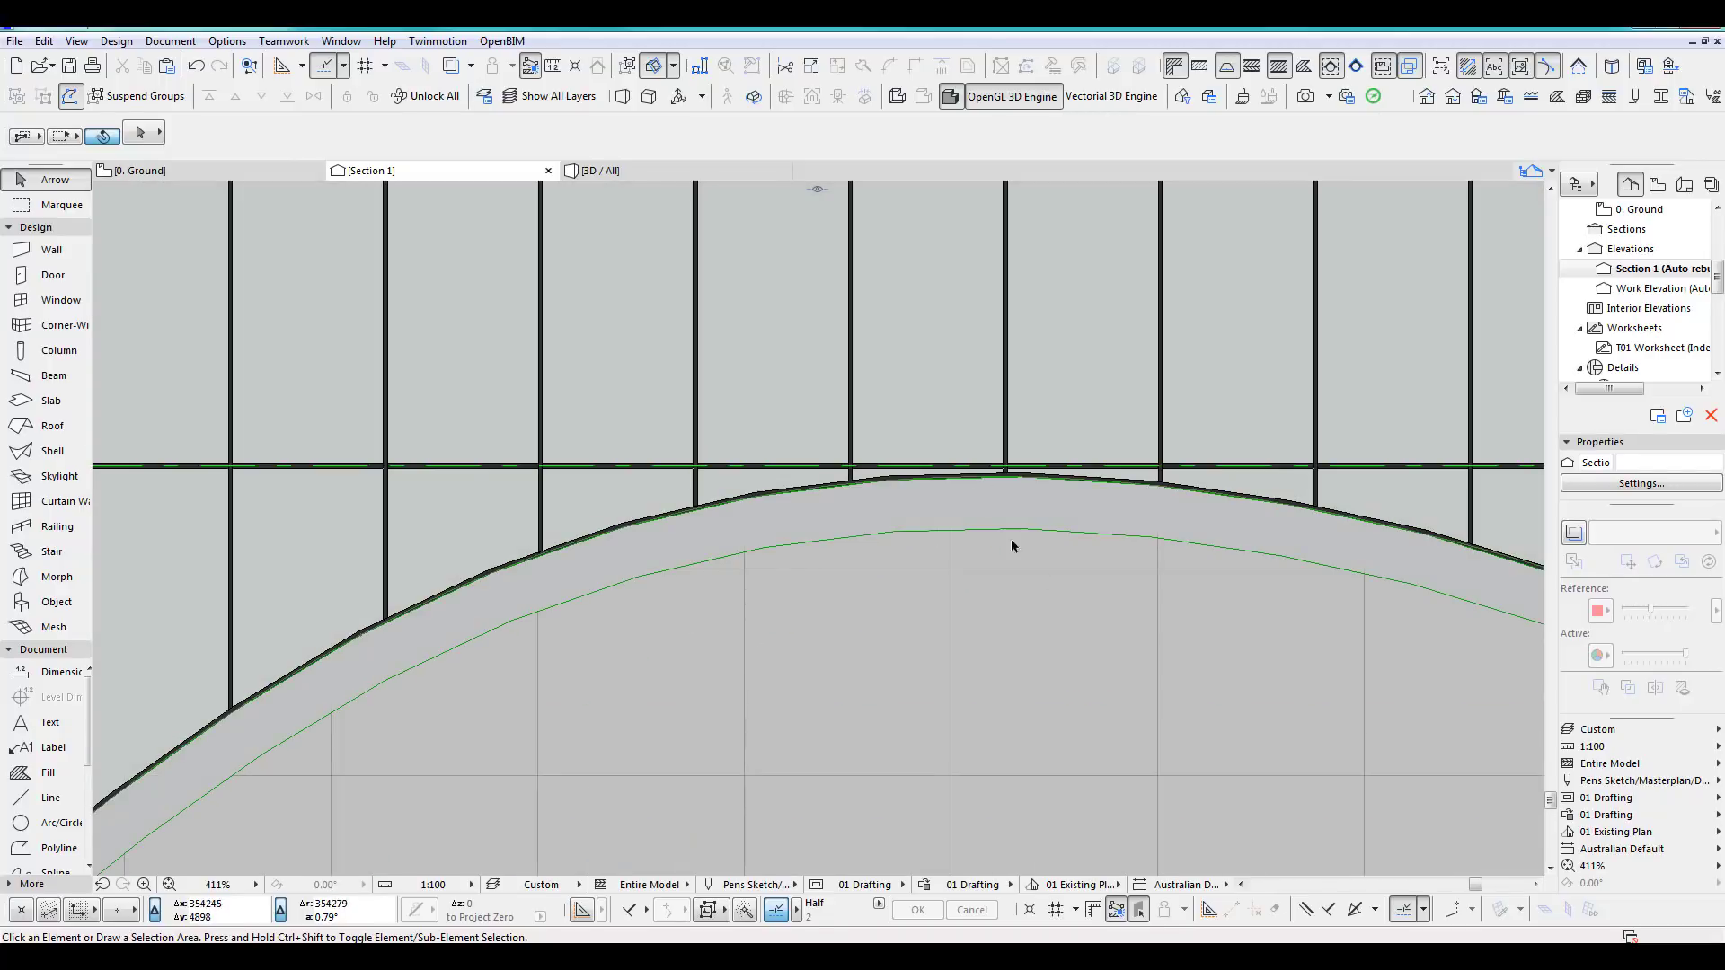
pyautogui.scroll(-10, 1011, 539)
pyautogui.moveTo(999, 689); pyautogui.dragTo(850, 684, button='middle')
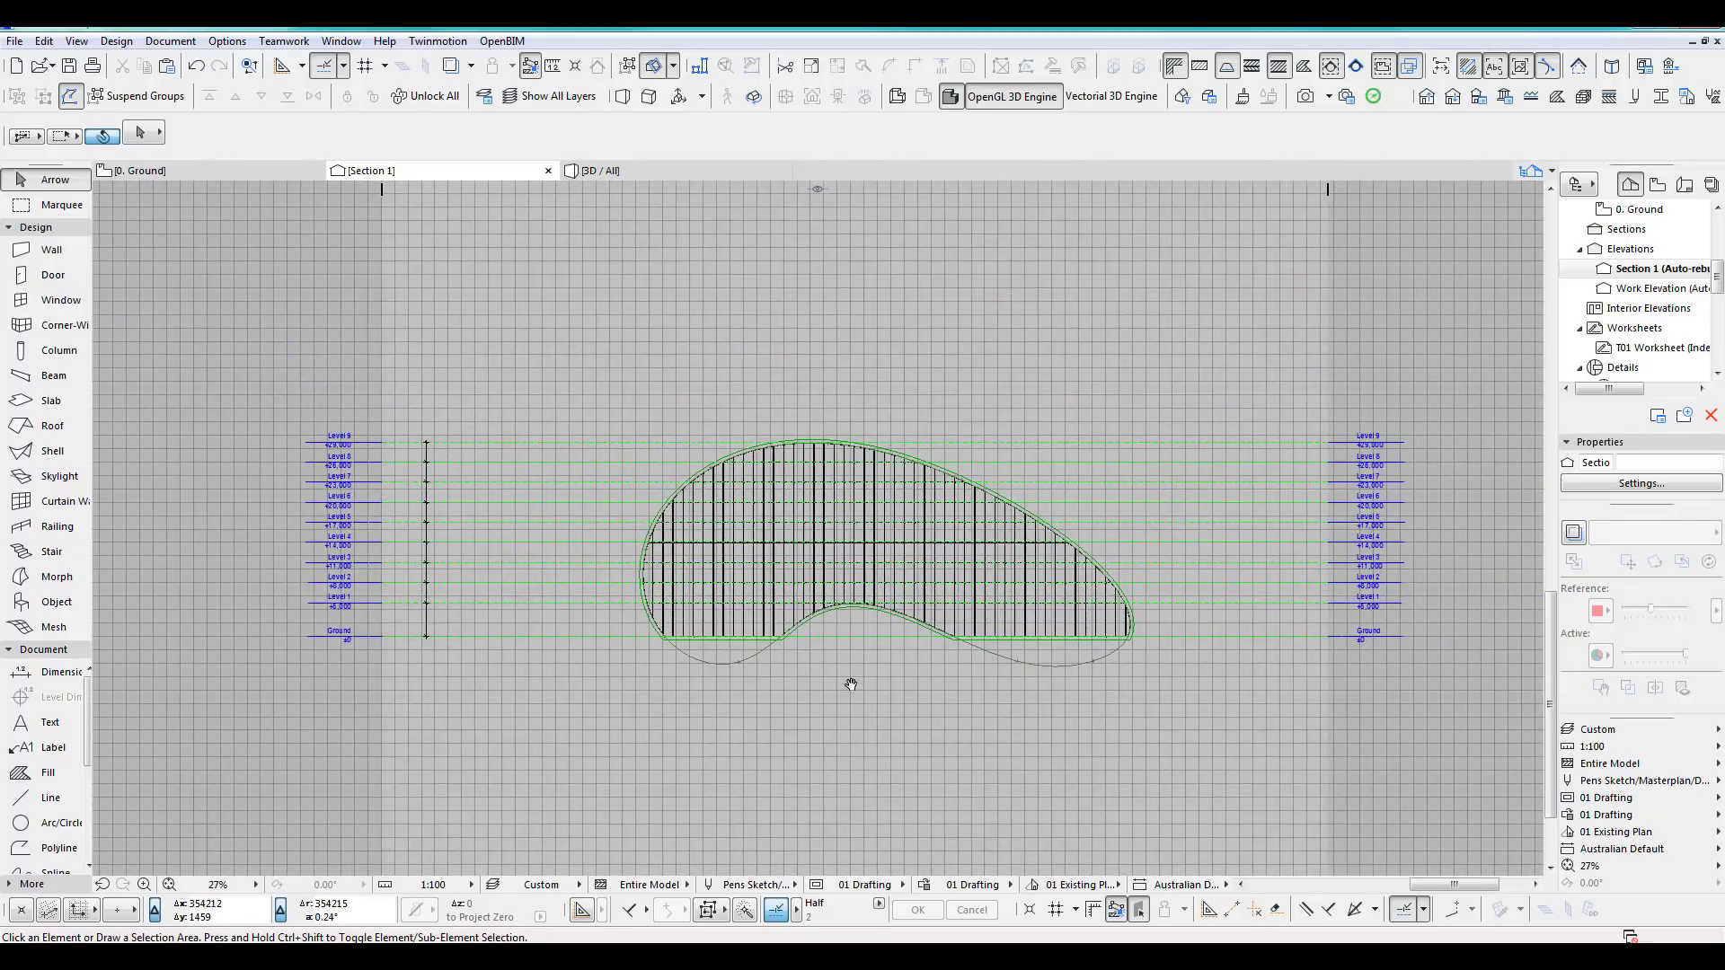
# Return to the Ground plan and delete the selected curtain wall and shell beyond the Section 1 line.
pyautogui.press('F2')
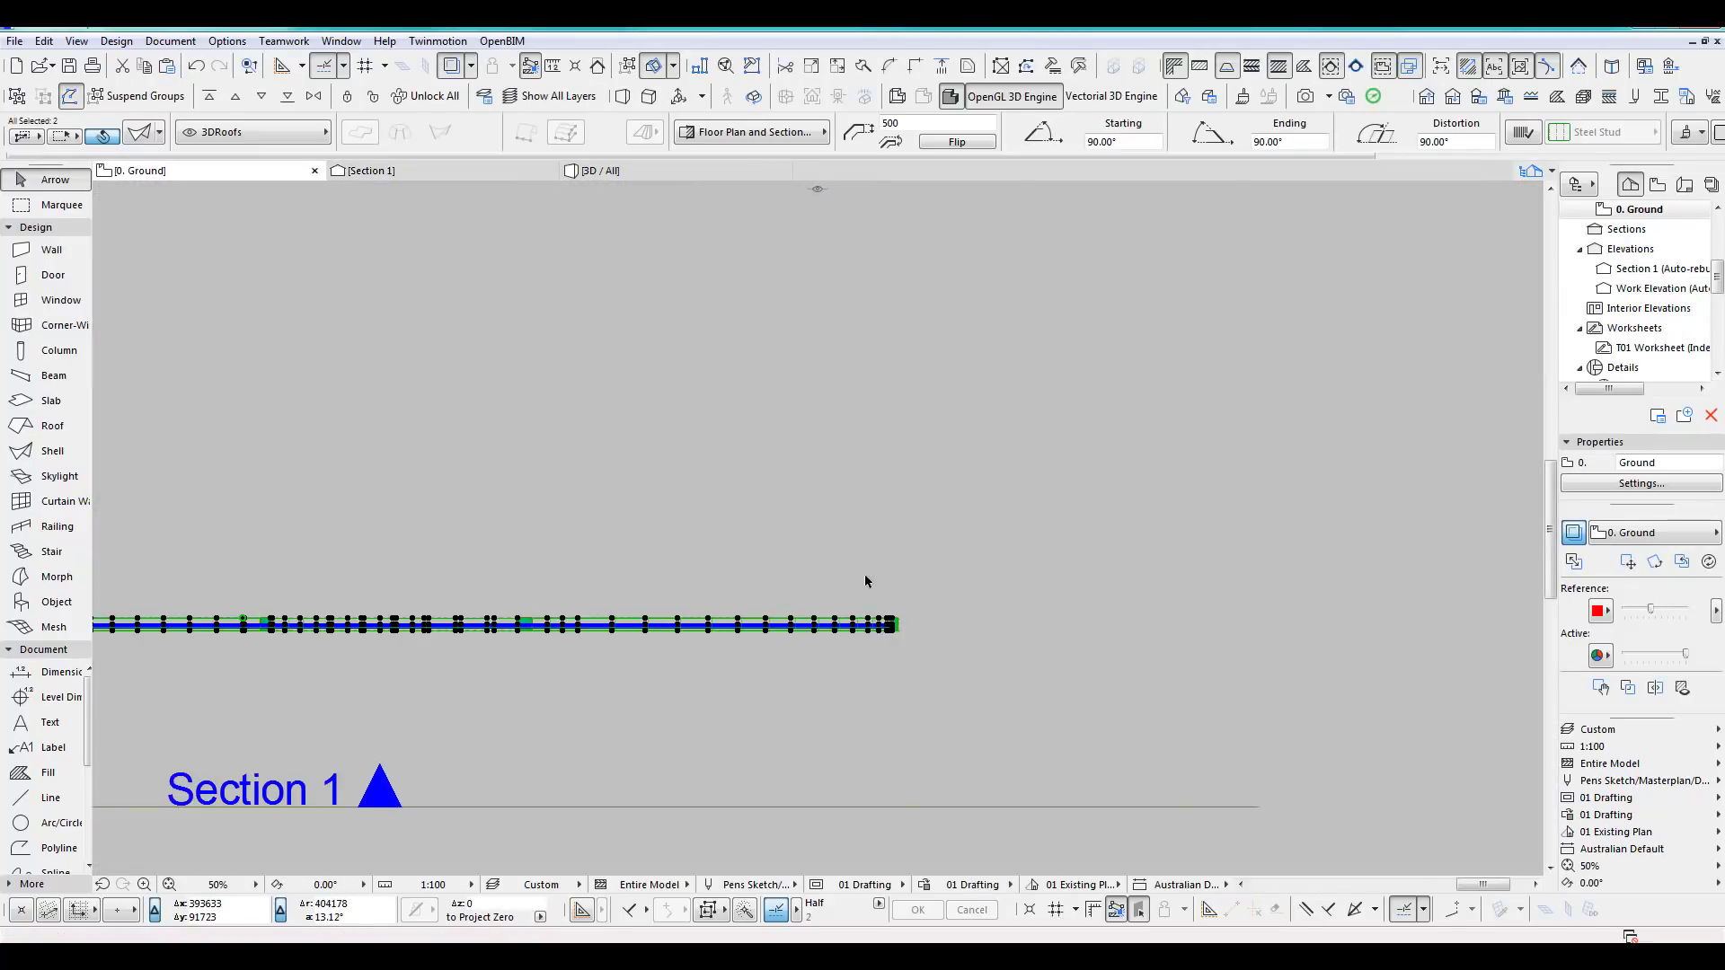
pyautogui.click(870, 665)
pyautogui.scroll(-3, 899, 692)
pyautogui.moveTo(959, 690); pyautogui.dragTo(1023, 586, button='middle')
# Activate the Curtain Wall tool and set the Magic Wand to trace curves with 32 segments along circles.
pyautogui.click(56, 501)
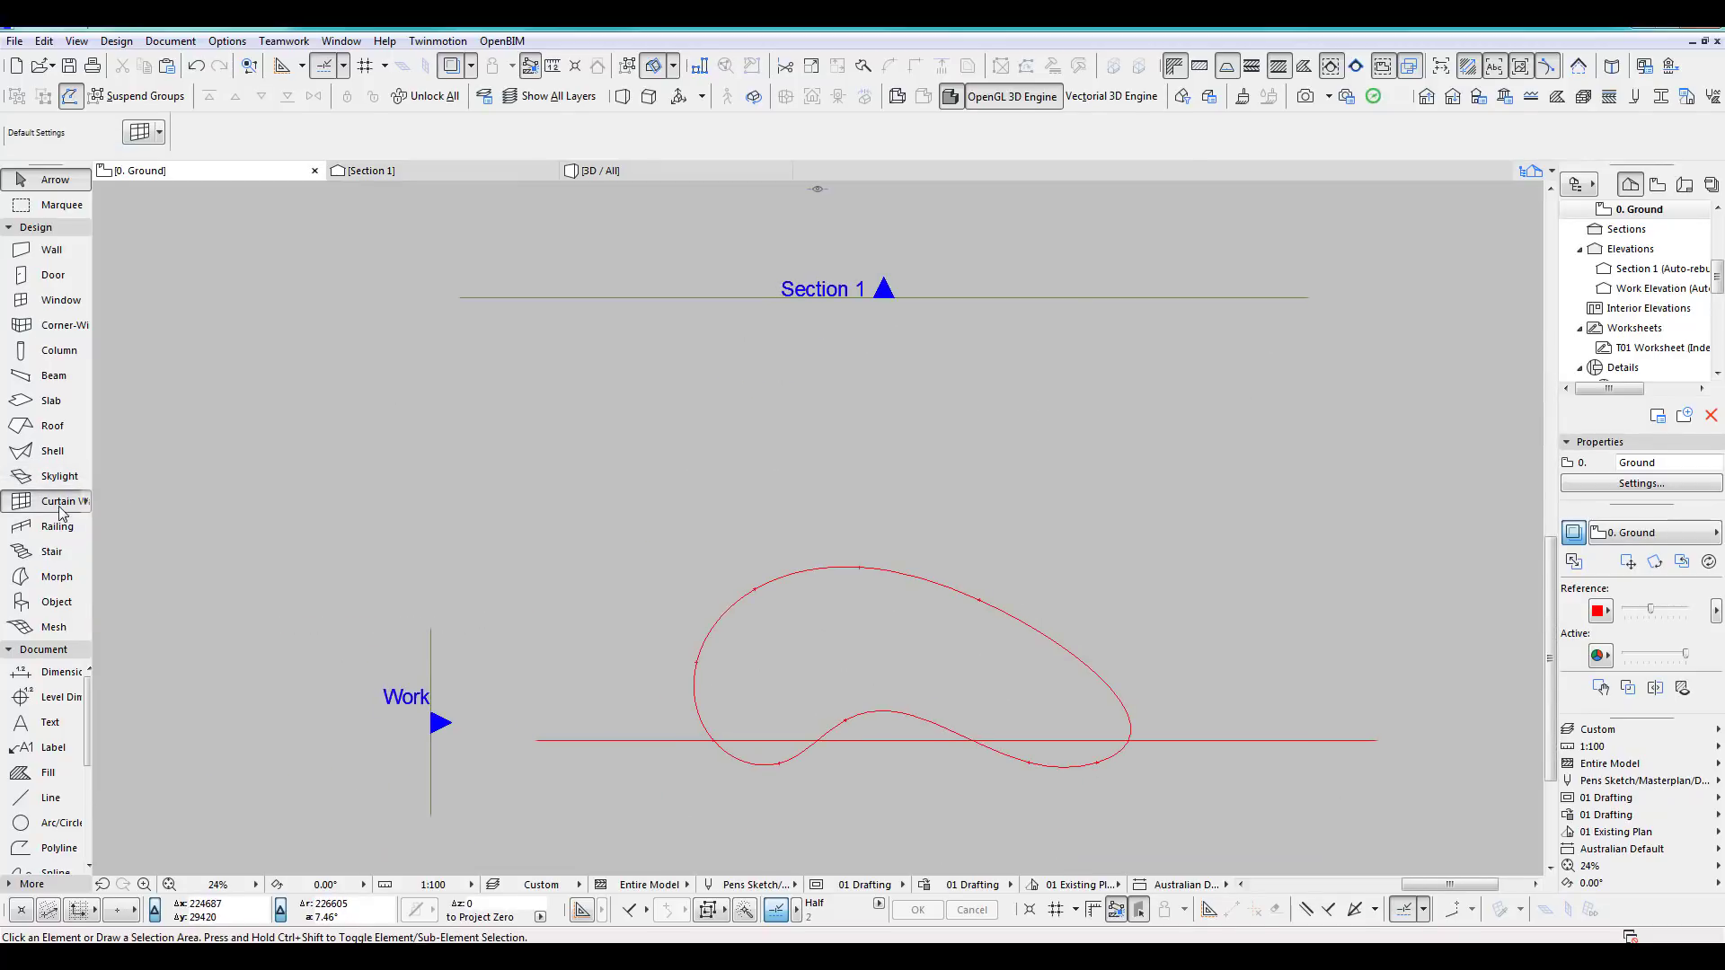
pyautogui.click(338, 42)
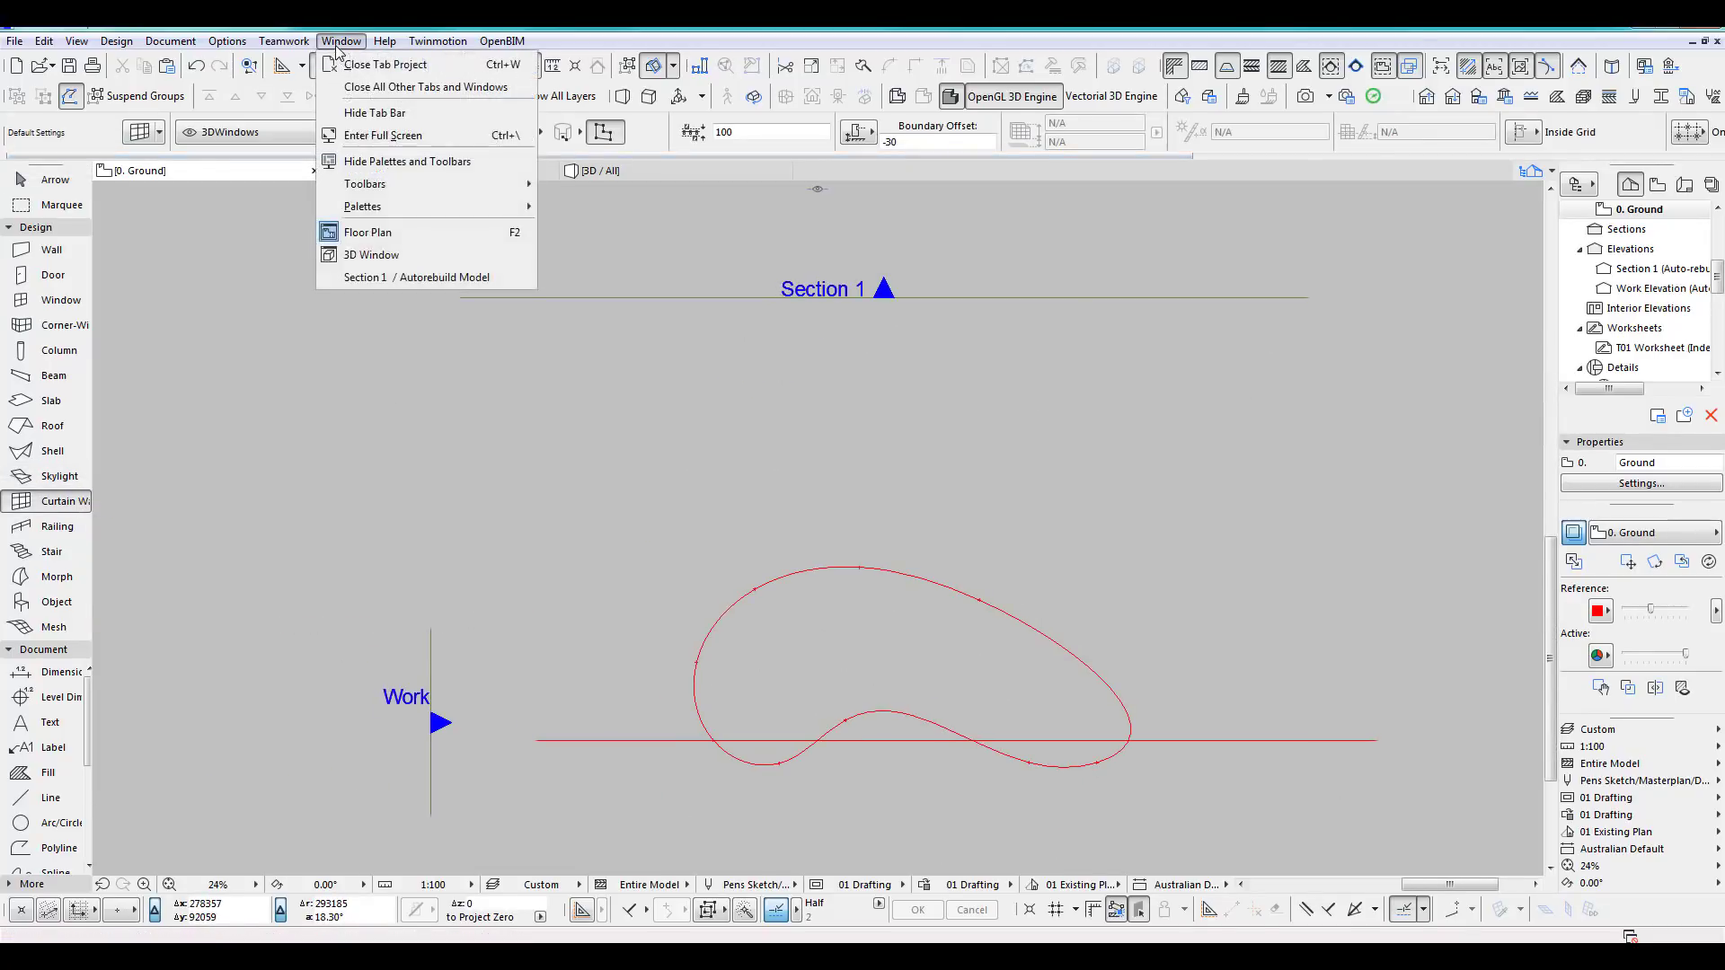
pyautogui.moveTo(227, 41)
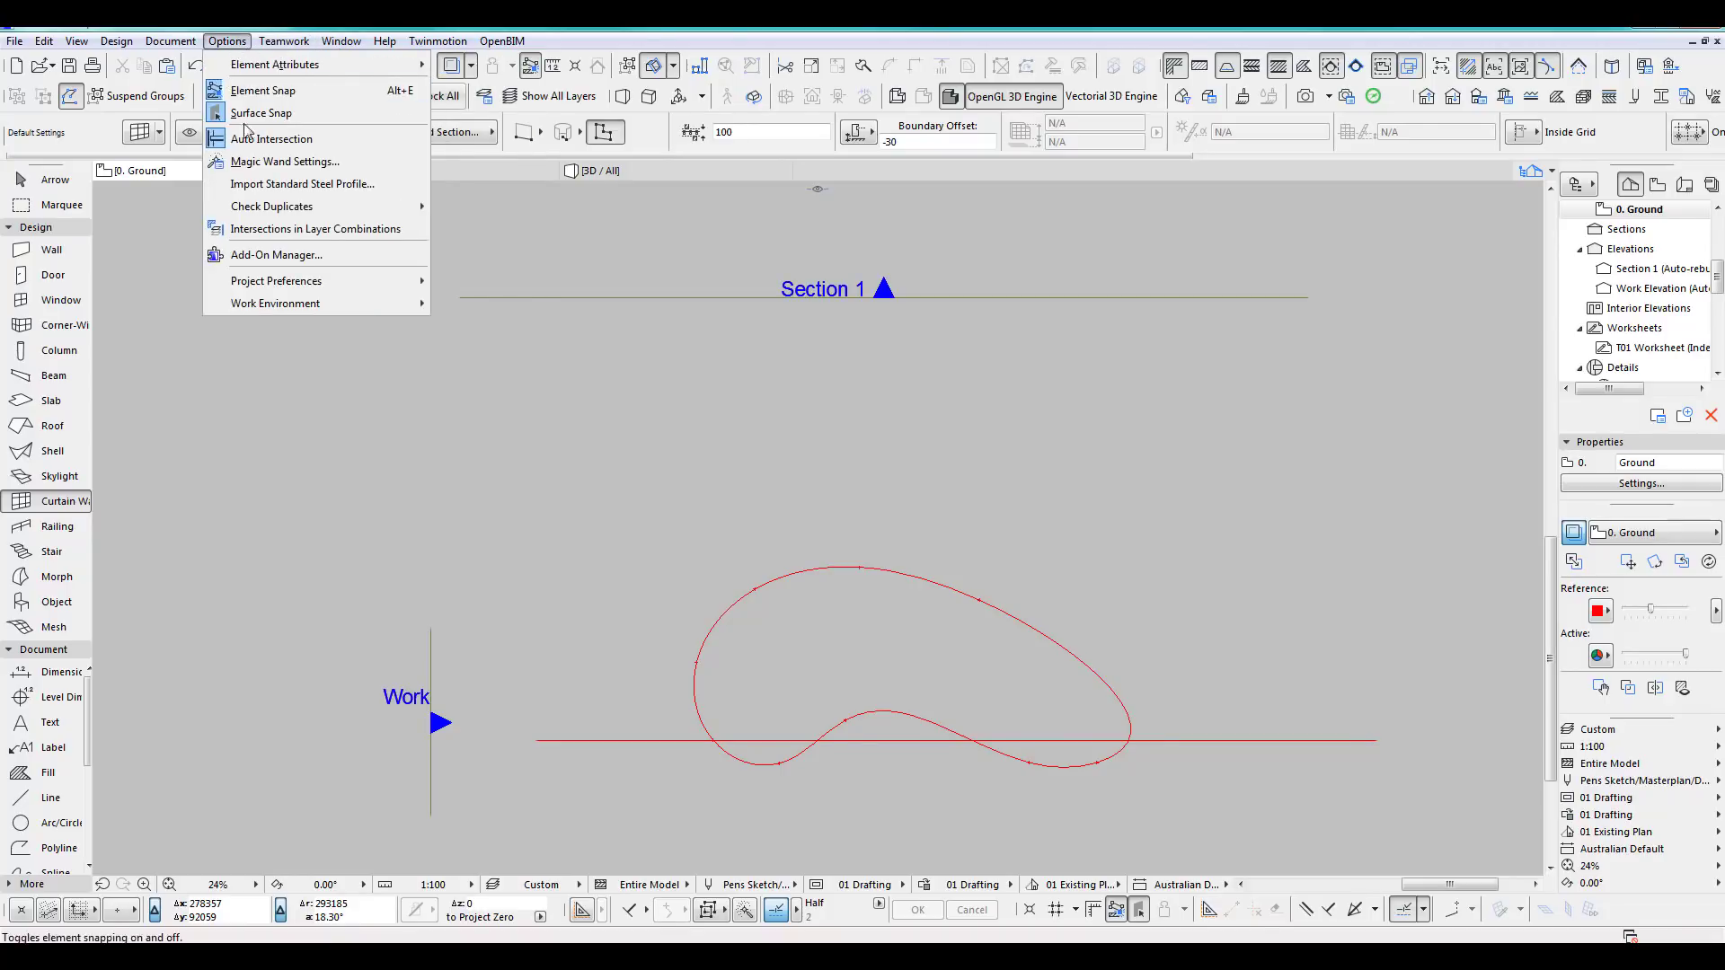
pyautogui.click(249, 161)
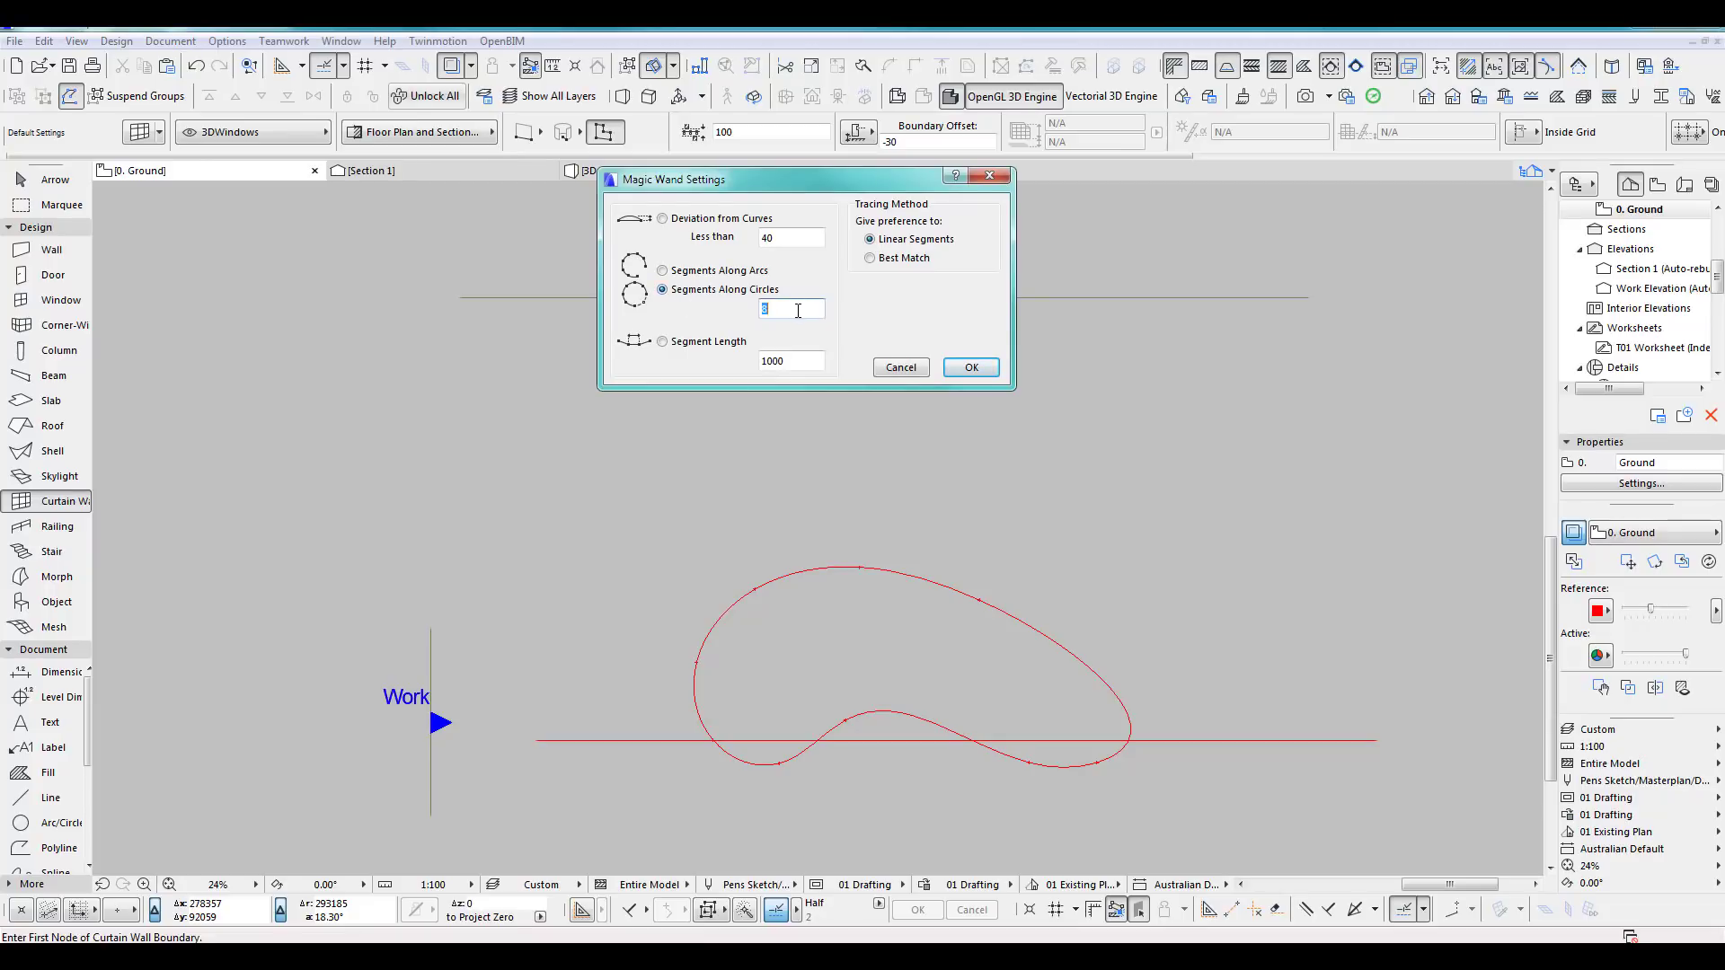
pyautogui.click(971, 367)
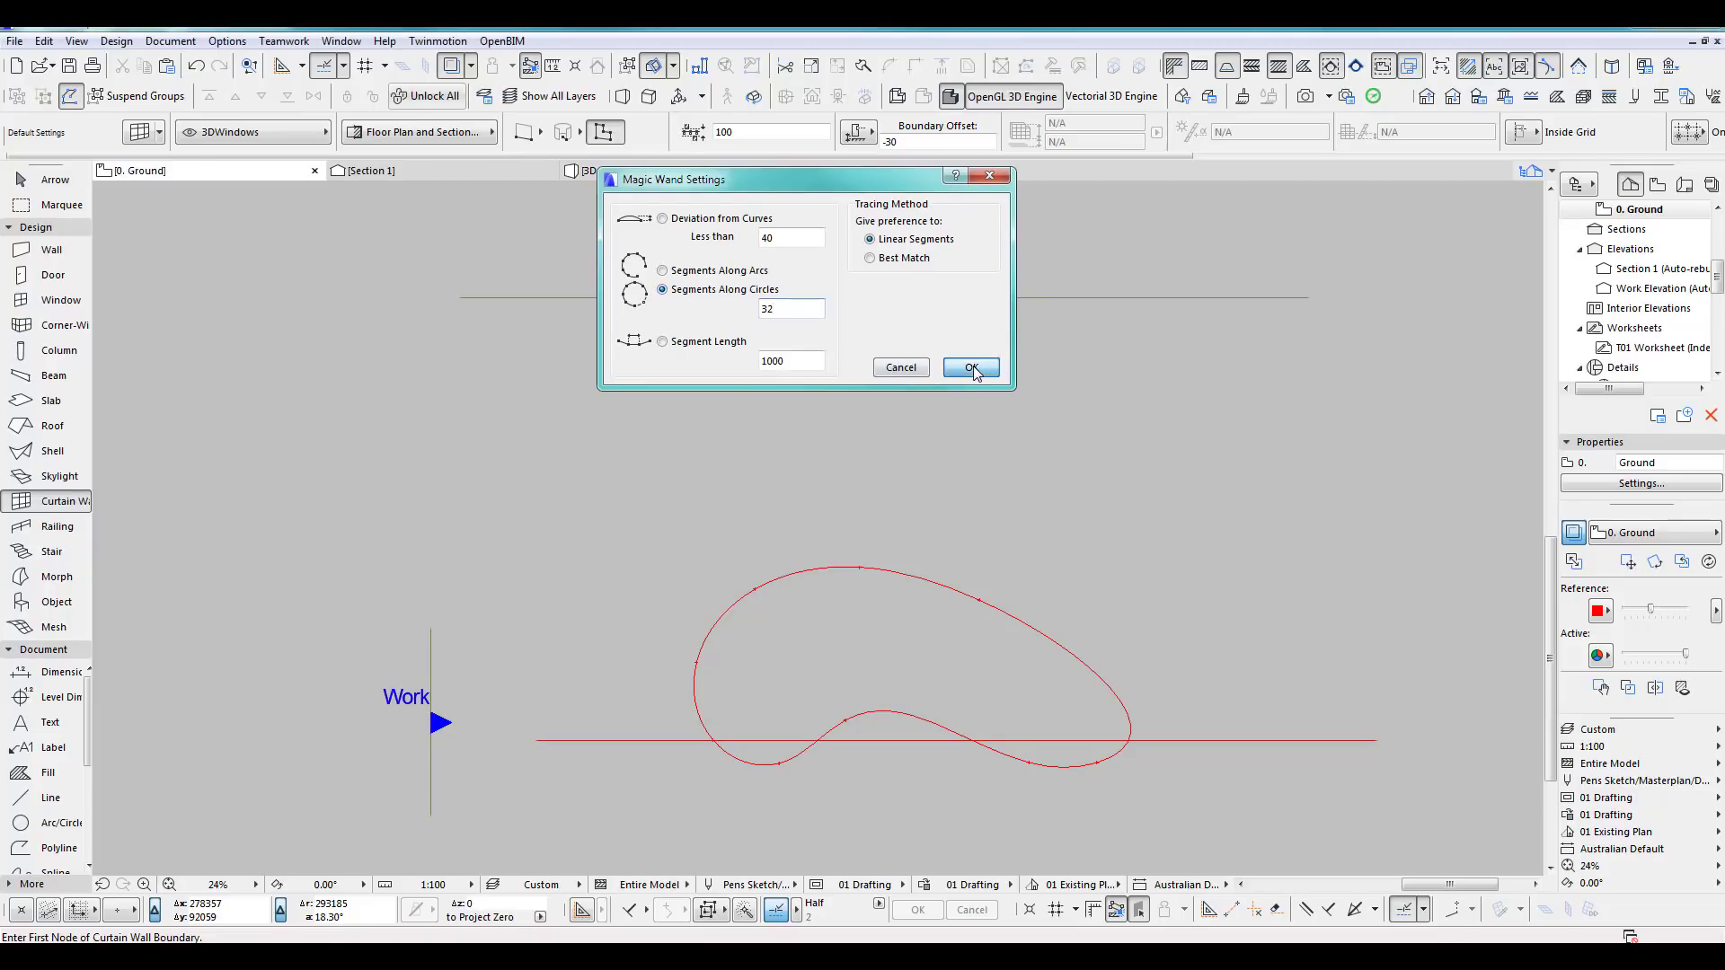
# Trace a new curtain wall from the red curved outline above the base line with the Magic Wand and set its external side.
pyautogui.click(1034, 655)
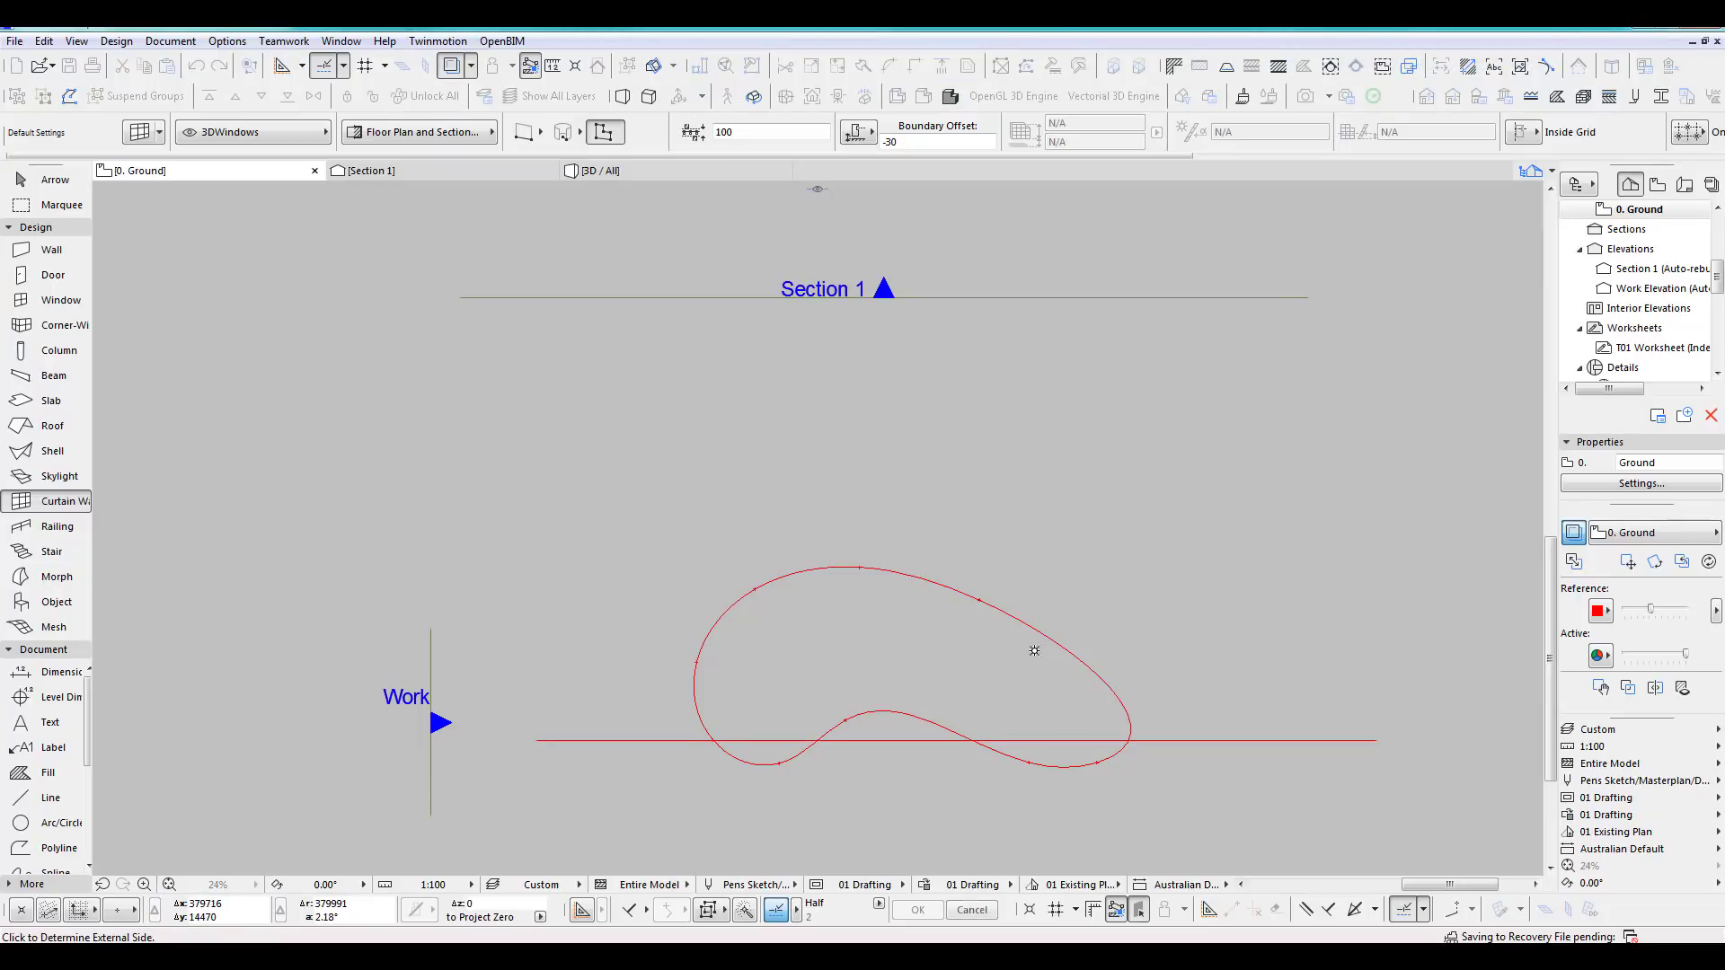
pyautogui.click(927, 642)
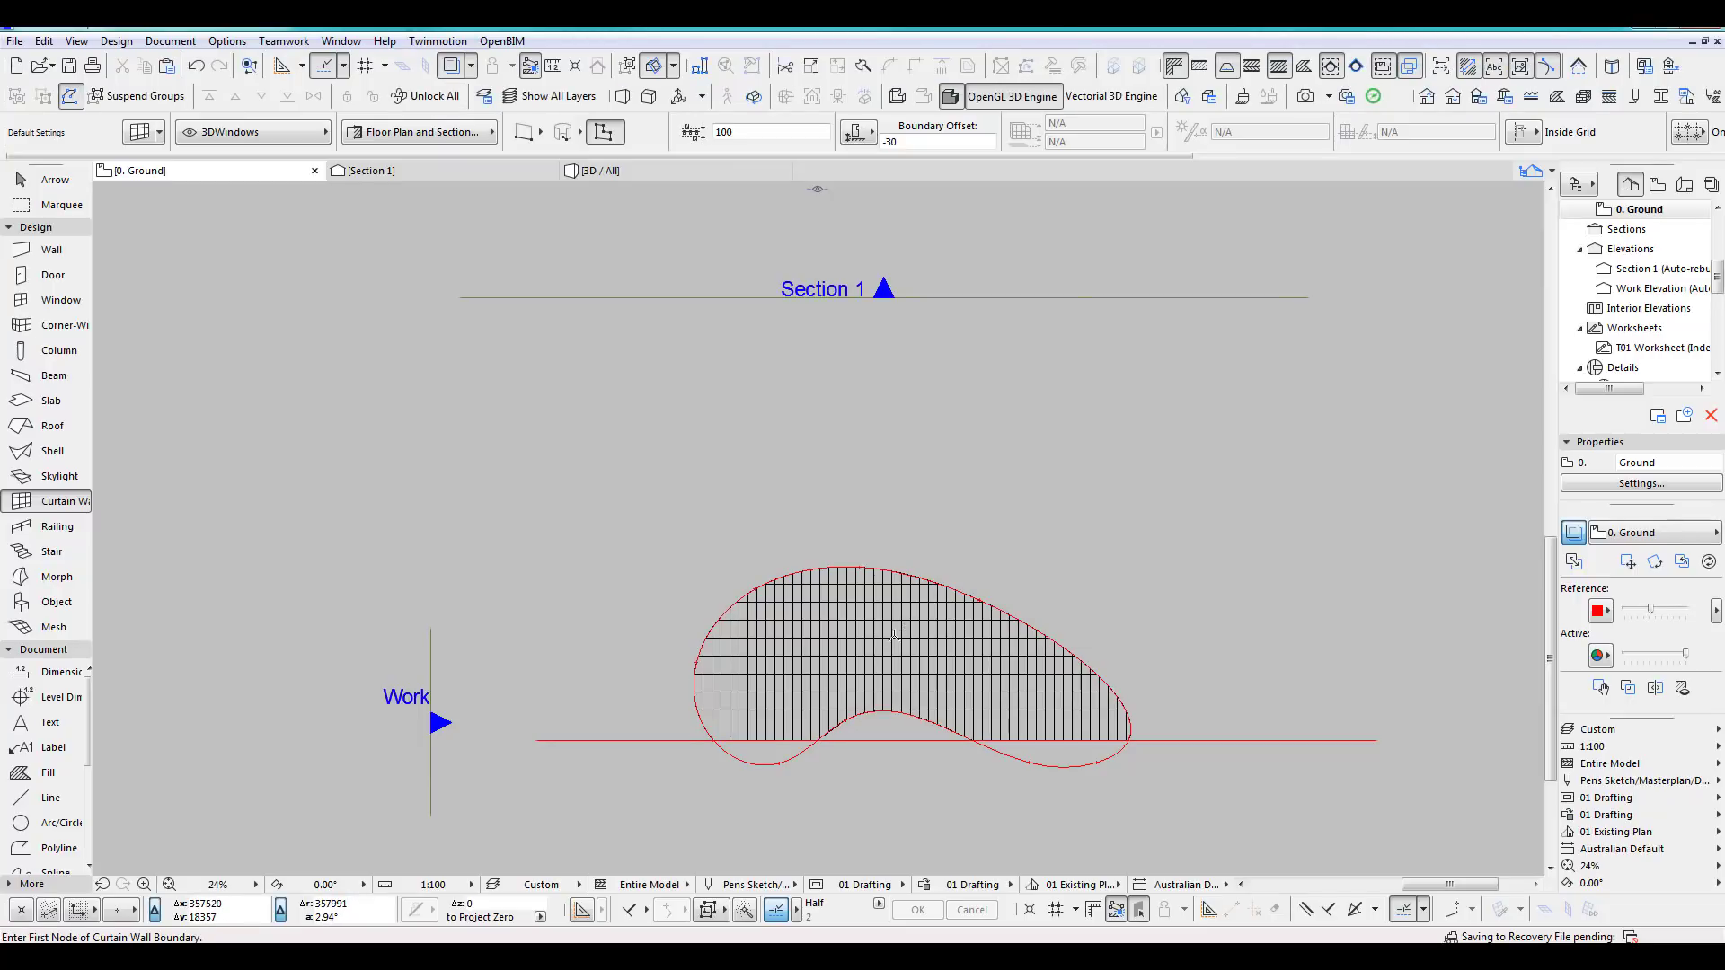
pyautogui.scroll(8, 817, 597)
pyautogui.scroll(2, 894, 504)
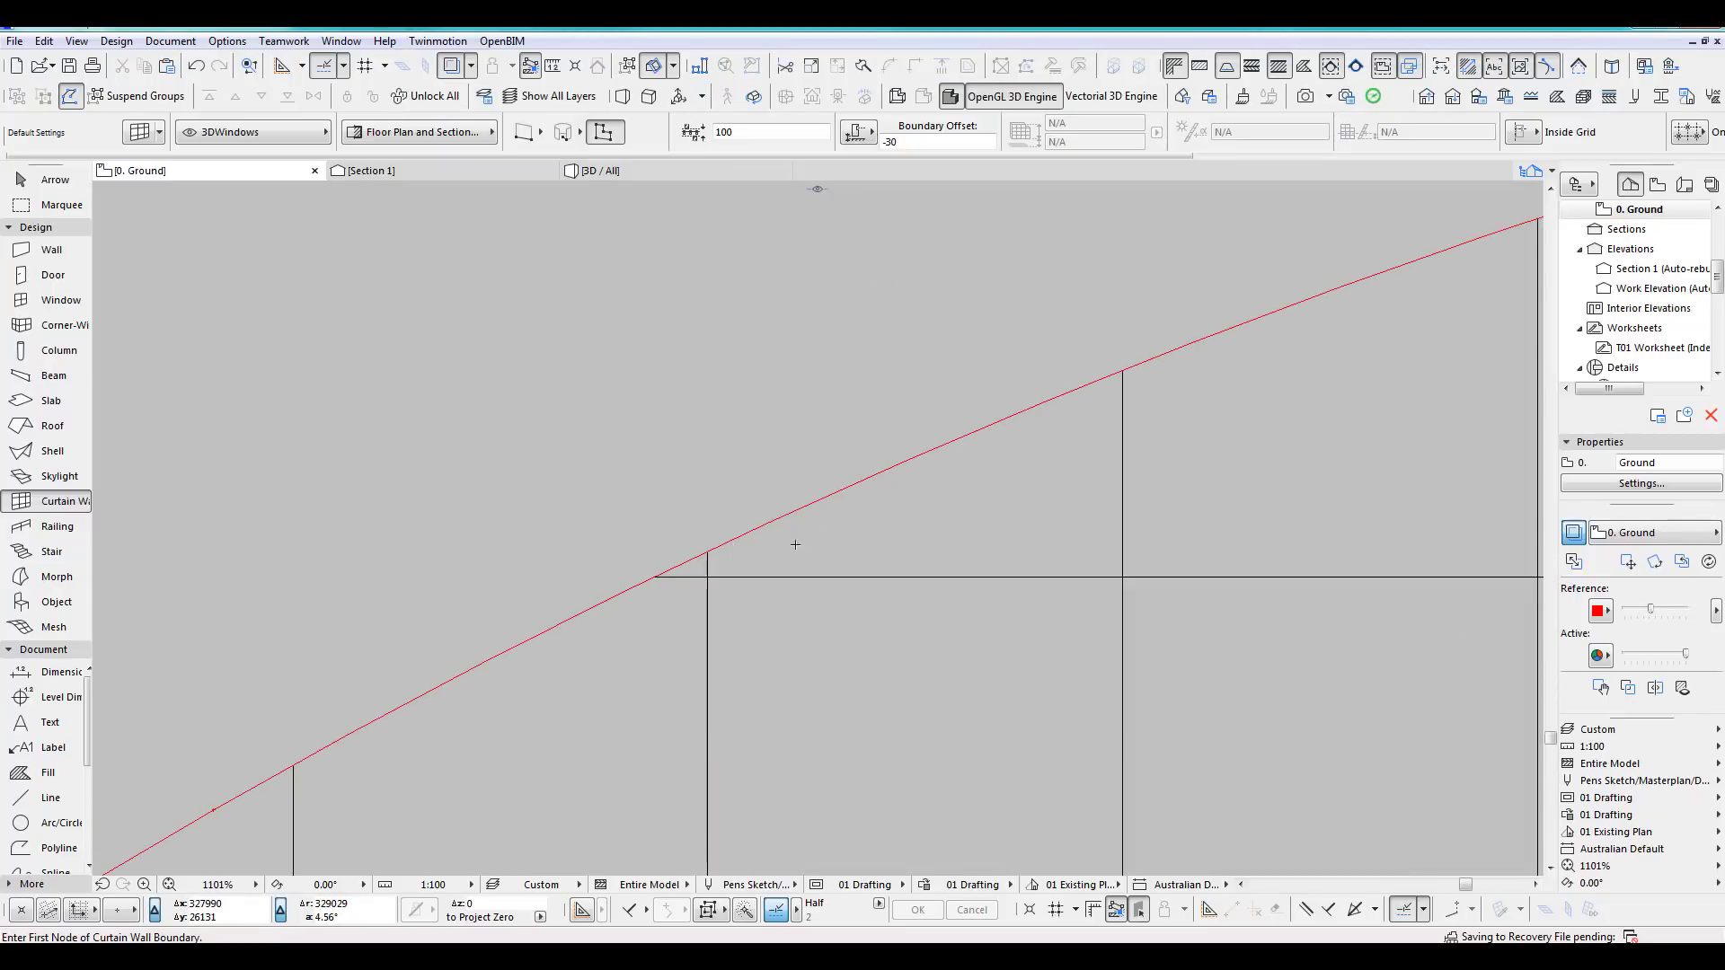
pyautogui.scroll(-10, 1075, 624)
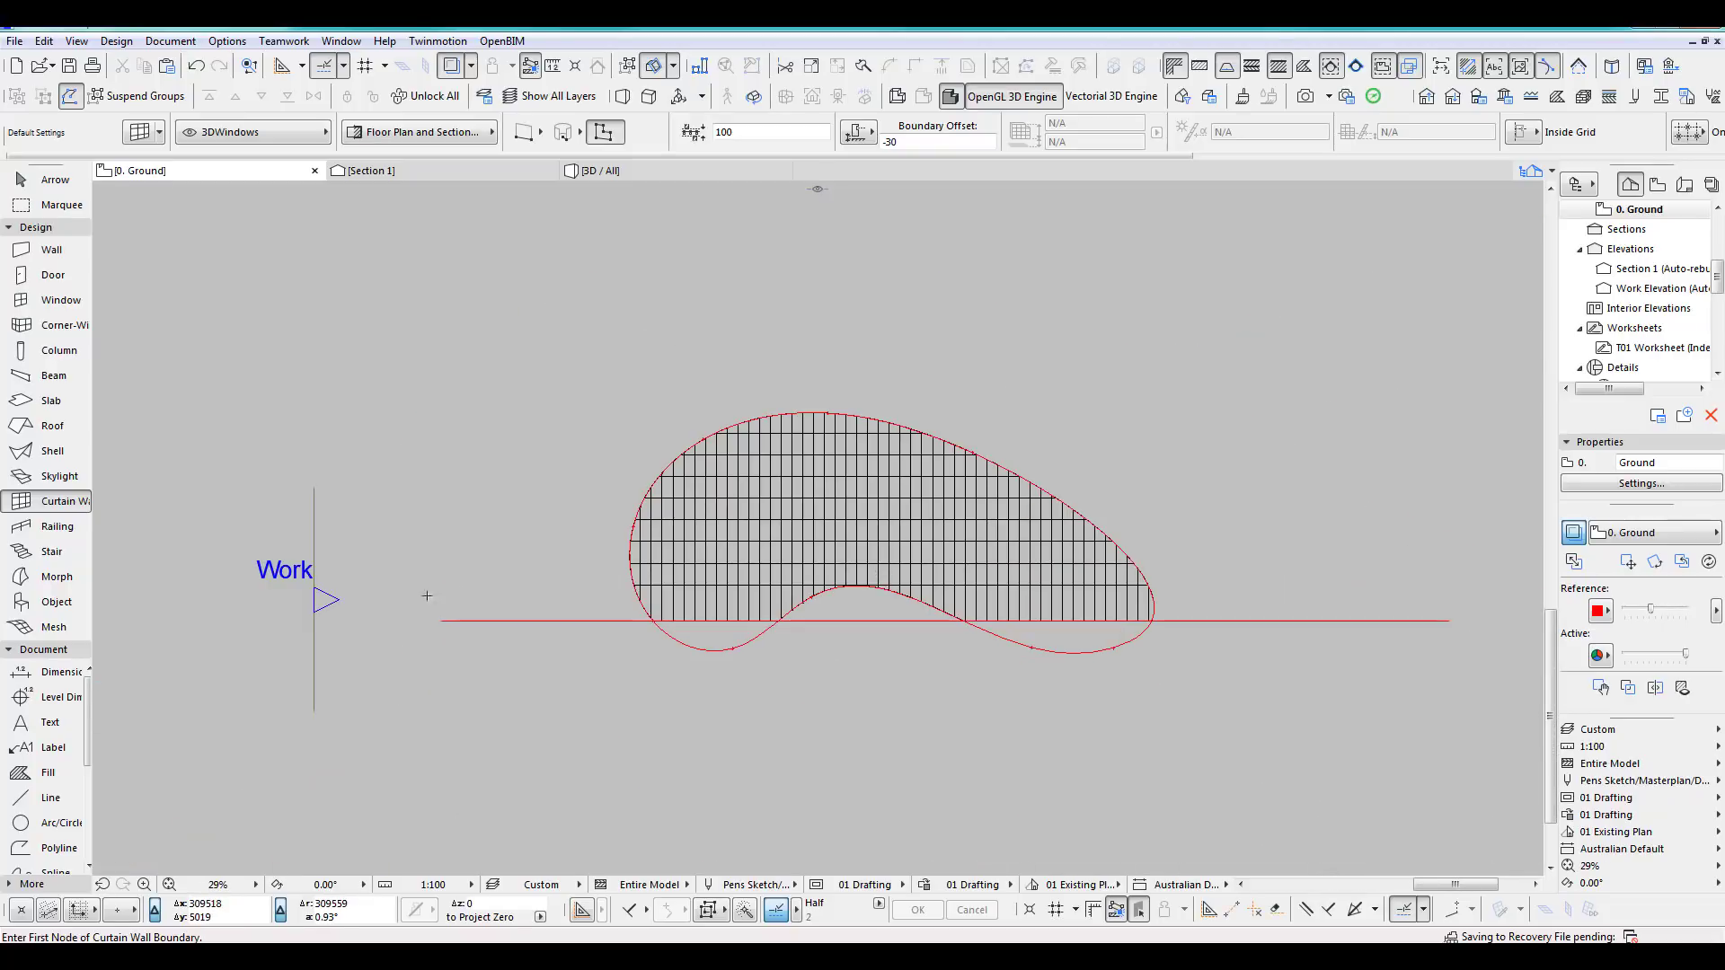
# In the Work Elevation, rotate the flat curtain wall 90° about its base end so it stands upright.
pyautogui.doubleClick(1653, 287)
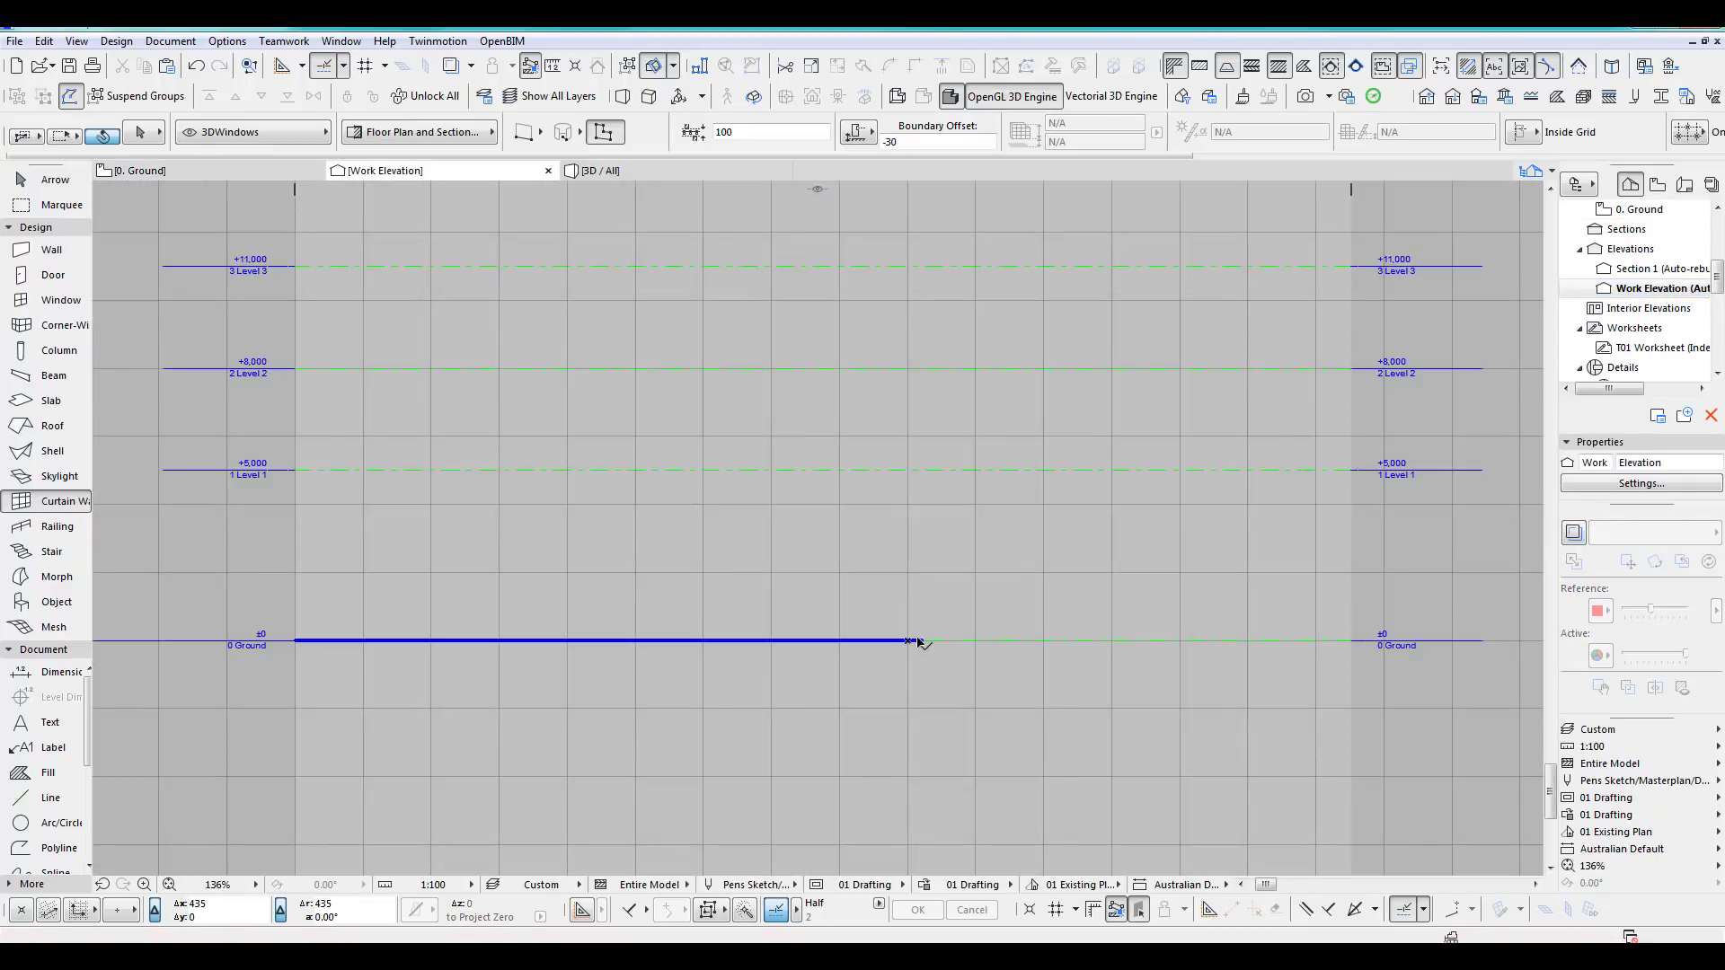
pyautogui.click(921, 642)
pyautogui.scroll(4, 922, 645)
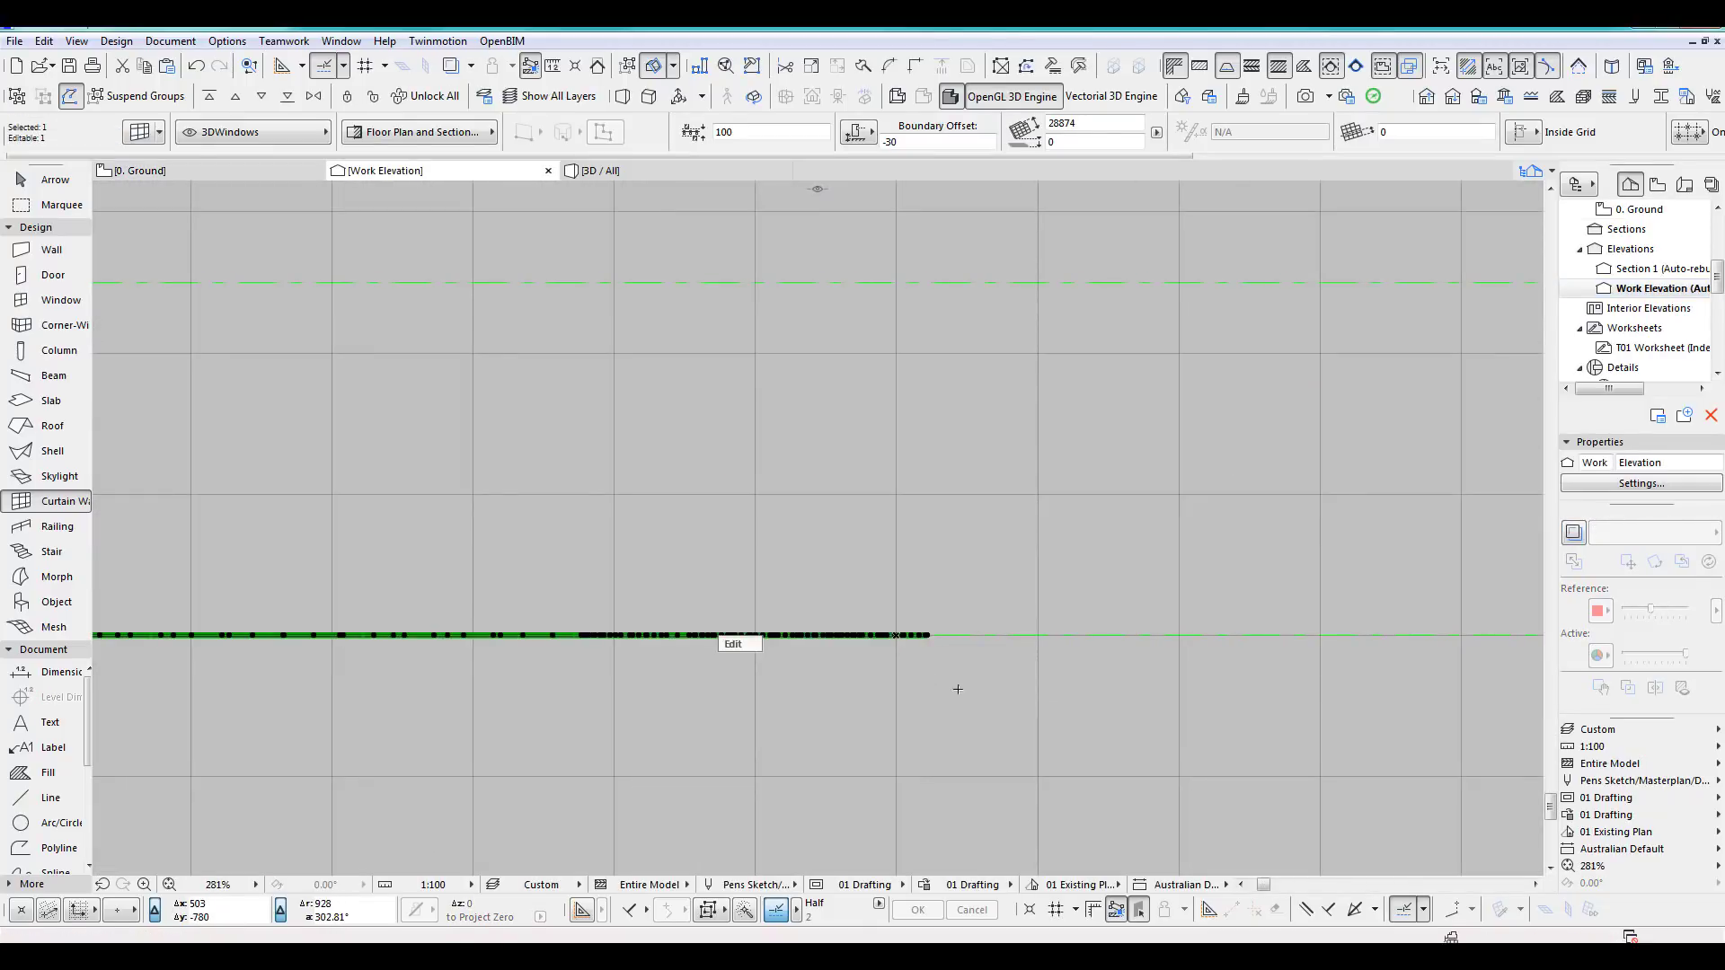
pyautogui.hotkey('ctrl', 'e')
pyautogui.click(929, 635)
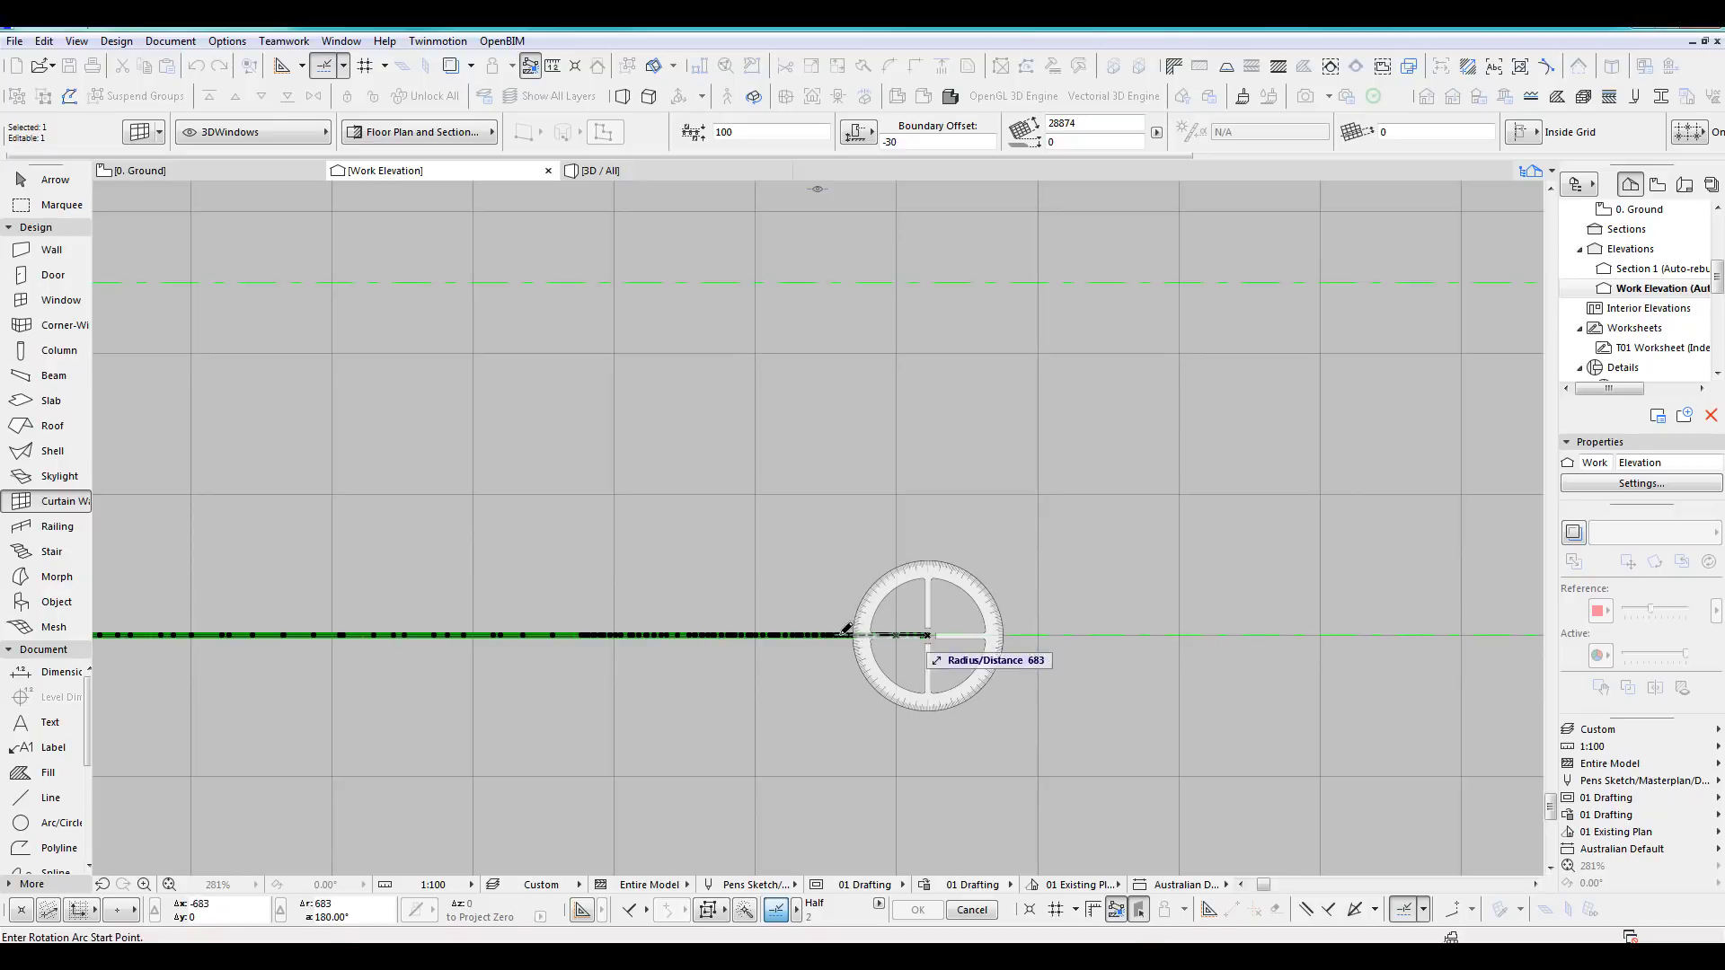
pyautogui.click(839, 635)
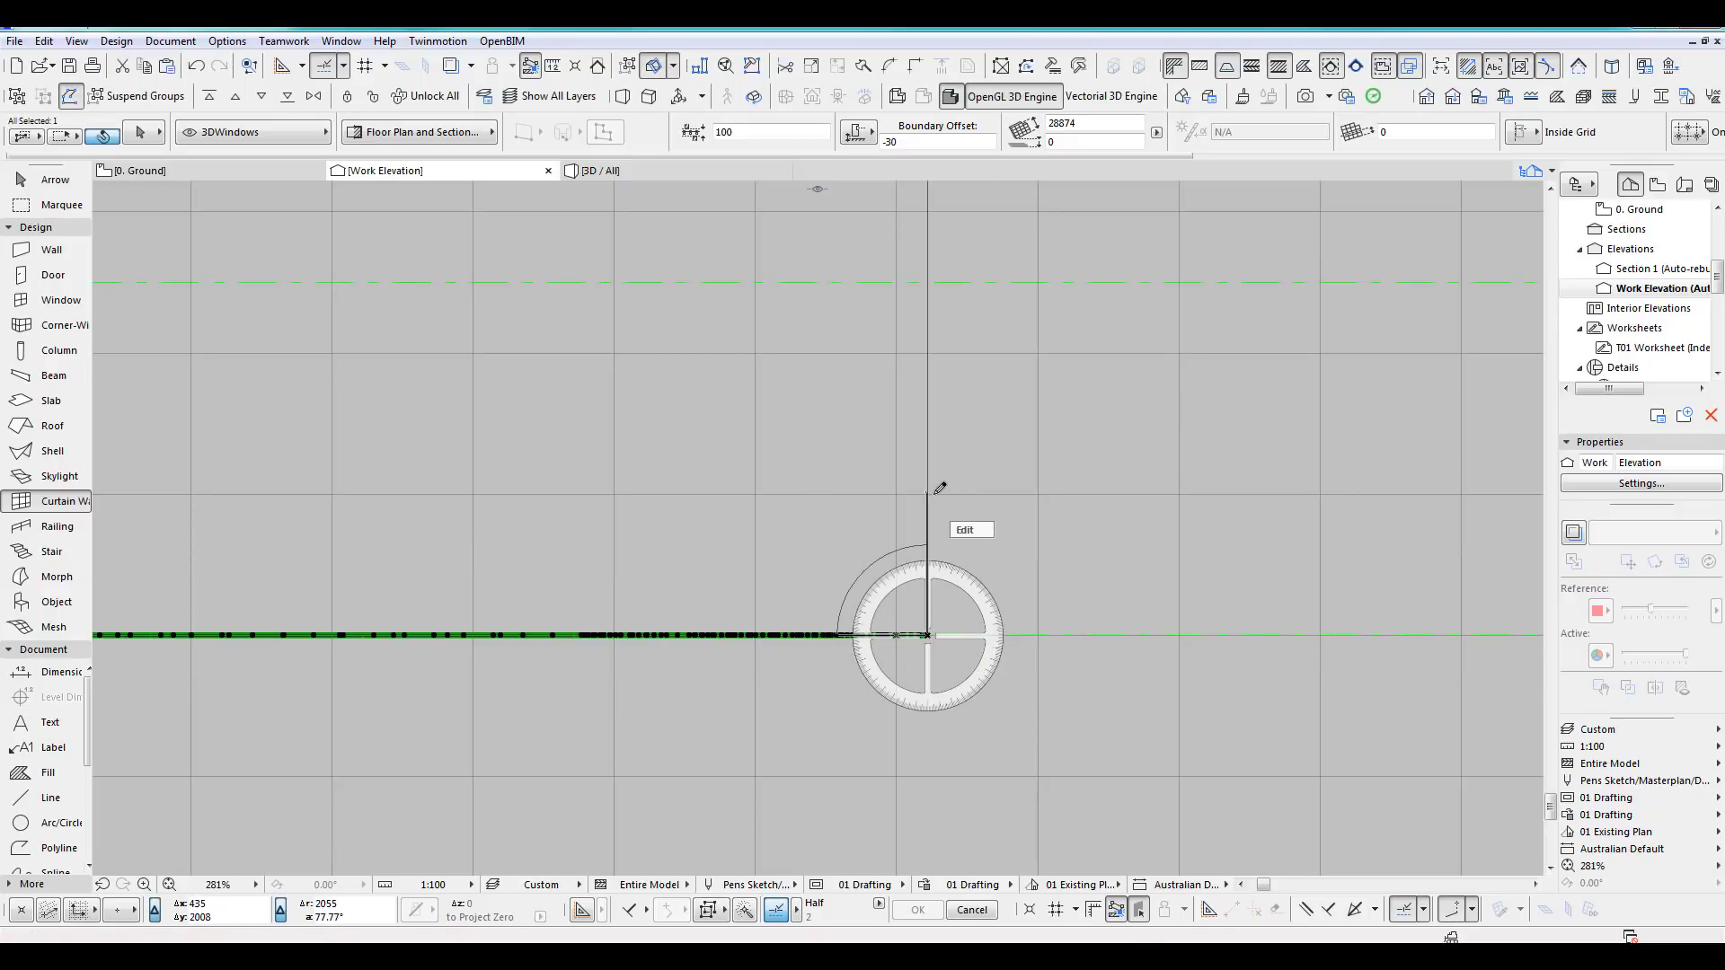
pyautogui.click(932, 492)
# On the Ground plan, move the upright curtain wall perpendicular to the base line to just beyond the Section 1 line.
pyautogui.press('F2')
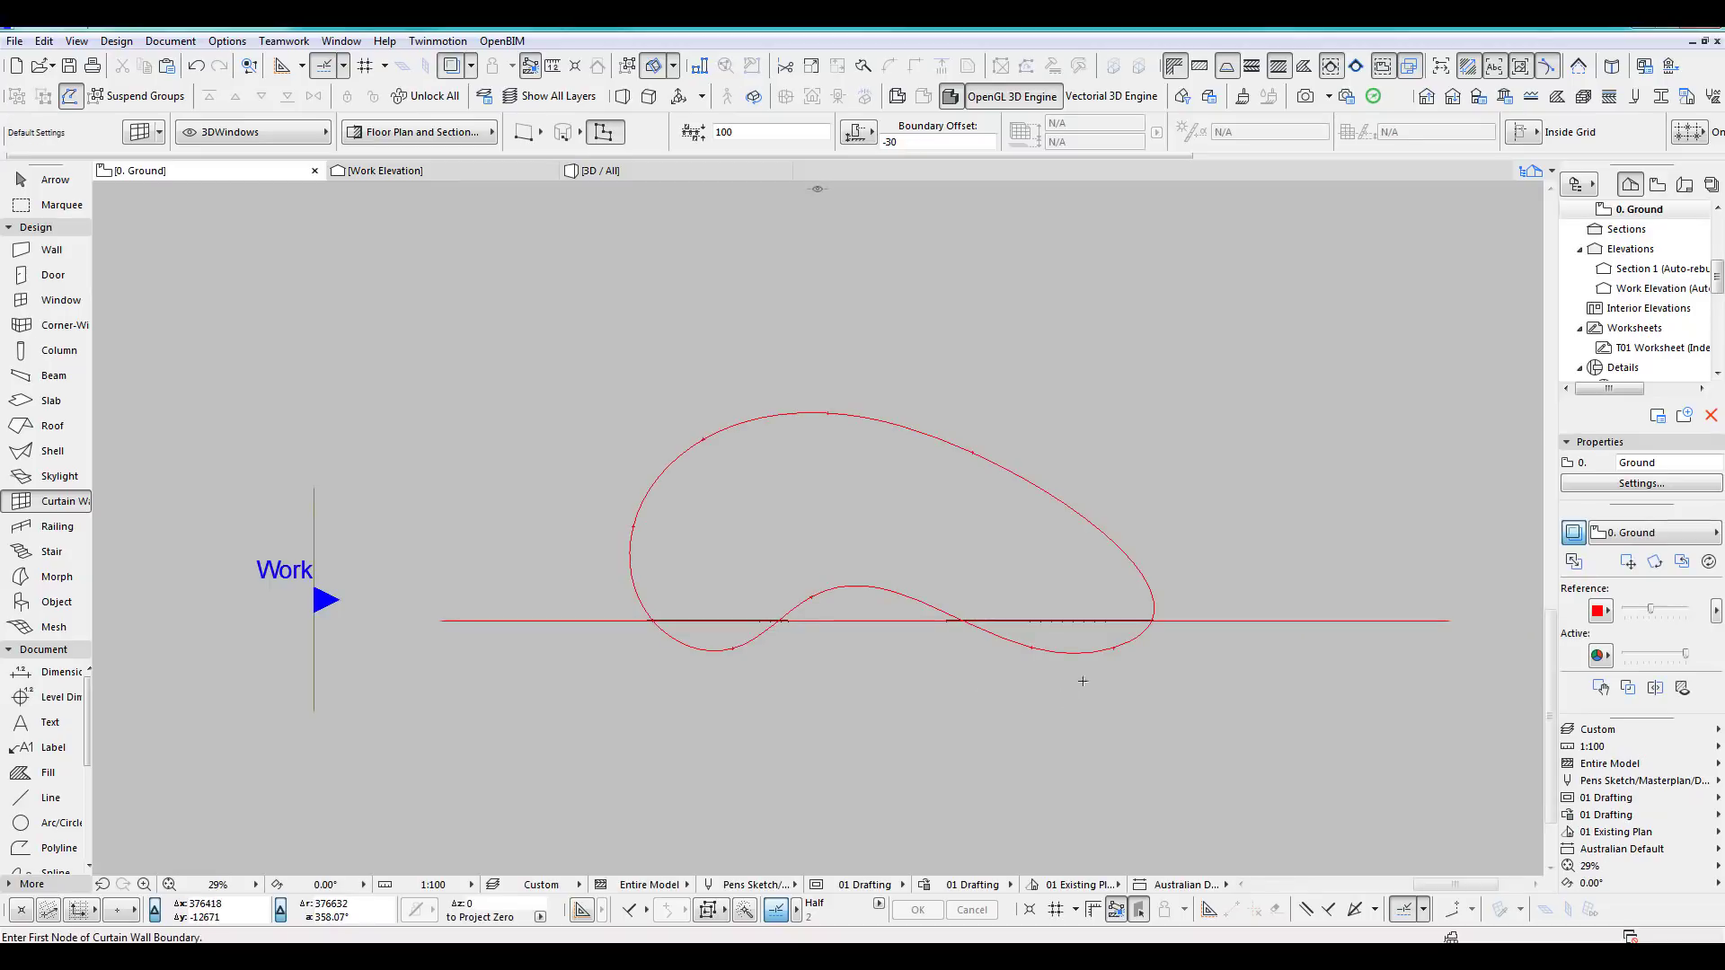
pyautogui.keyDown('shift'); pyautogui.click(1151, 622); pyautogui.keyUp('shift')
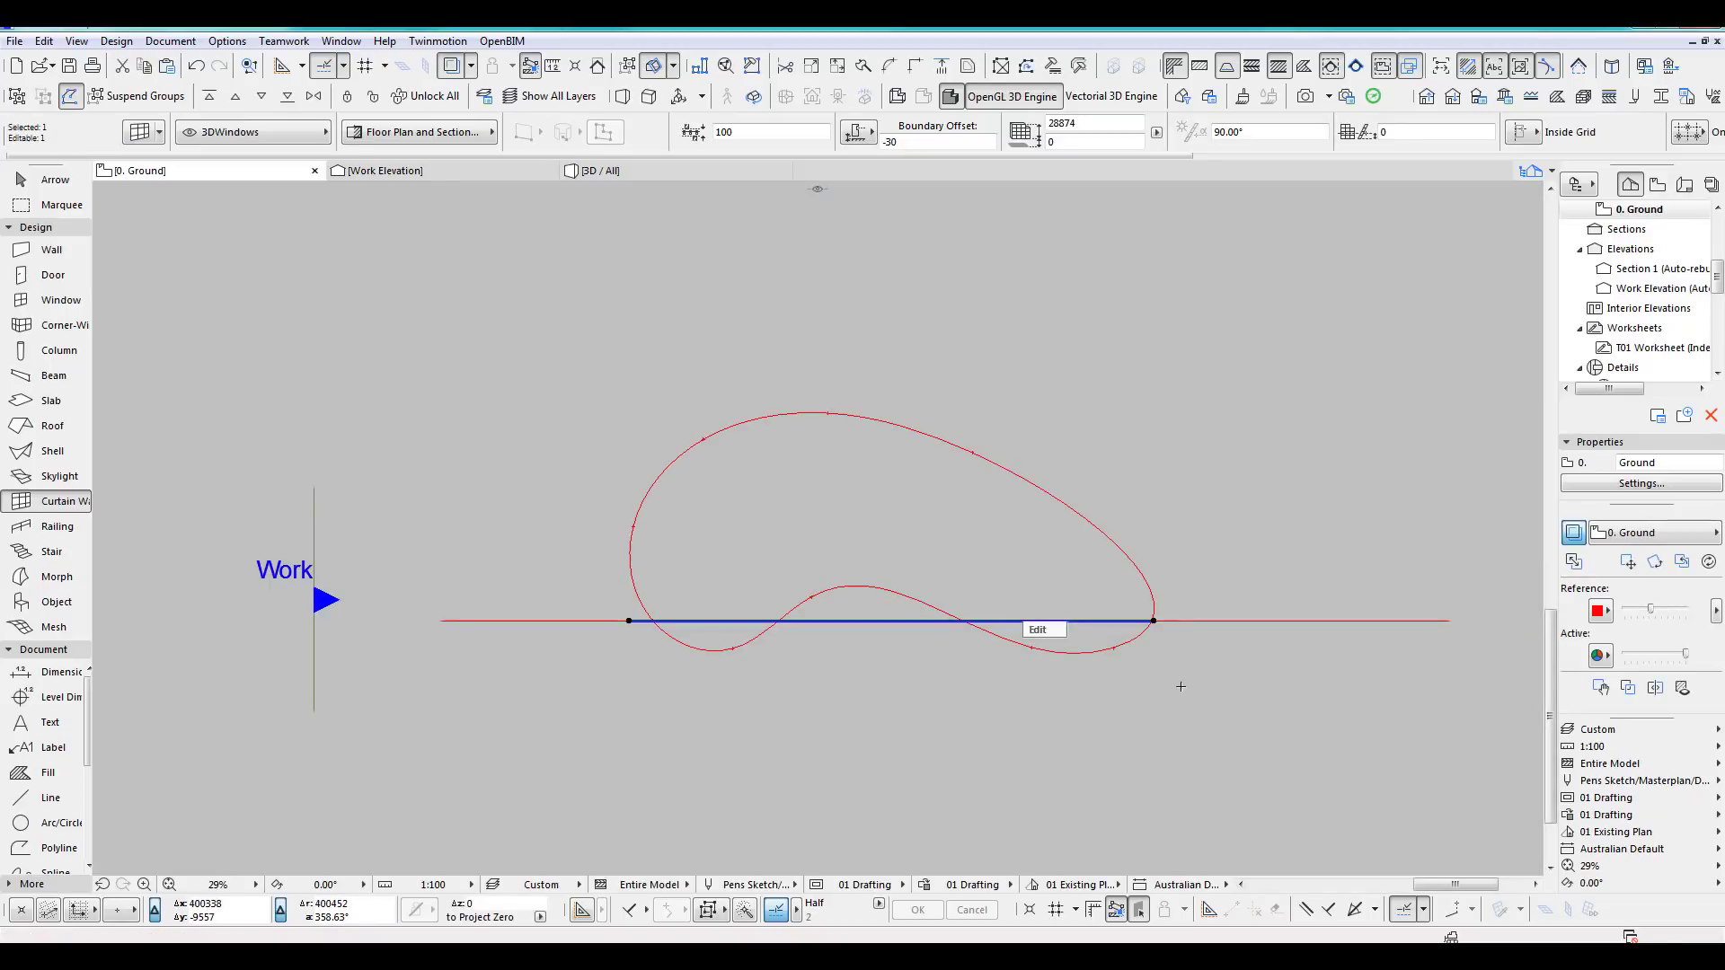
pyautogui.hotkey('ctrl', 'd')
pyautogui.click(1140, 687)
pyautogui.scroll(-3, 1150, 492)
pyautogui.moveTo(1150, 492); pyautogui.dragTo(1098, 854, button='middle')
pyautogui.click(1096, 638)
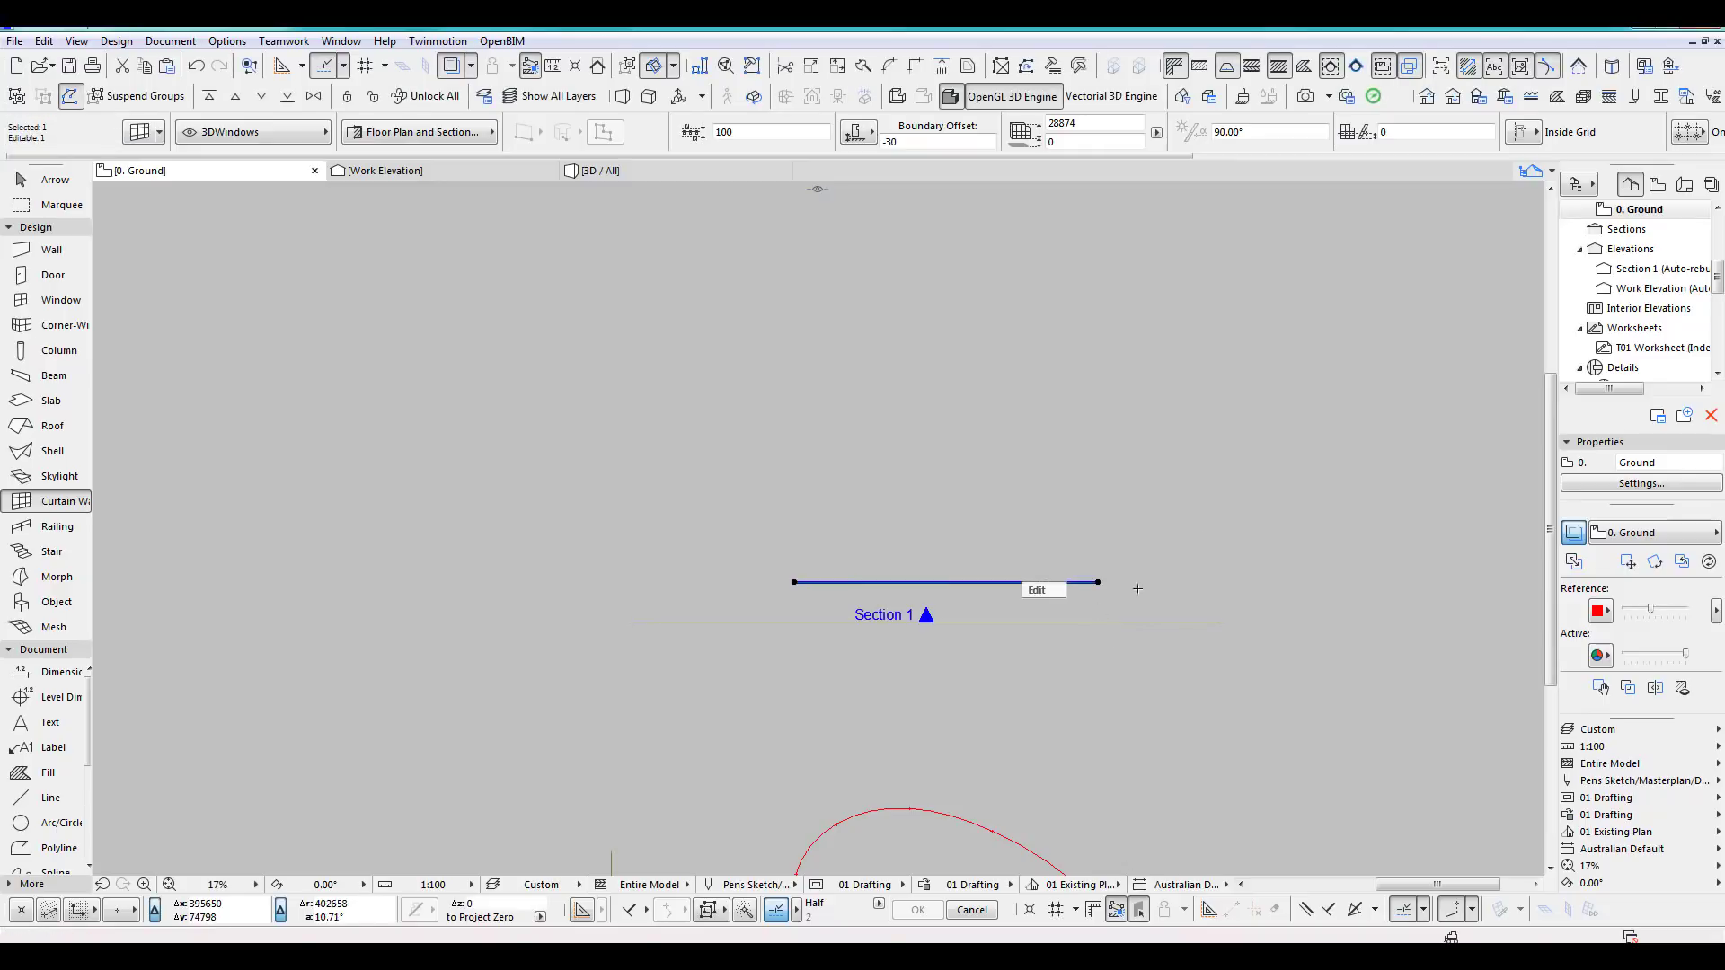
# Examine the smoothness of the new curtain wall's curved edge in the Section 1 elevation.
pyautogui.doubleClick(1653, 269)
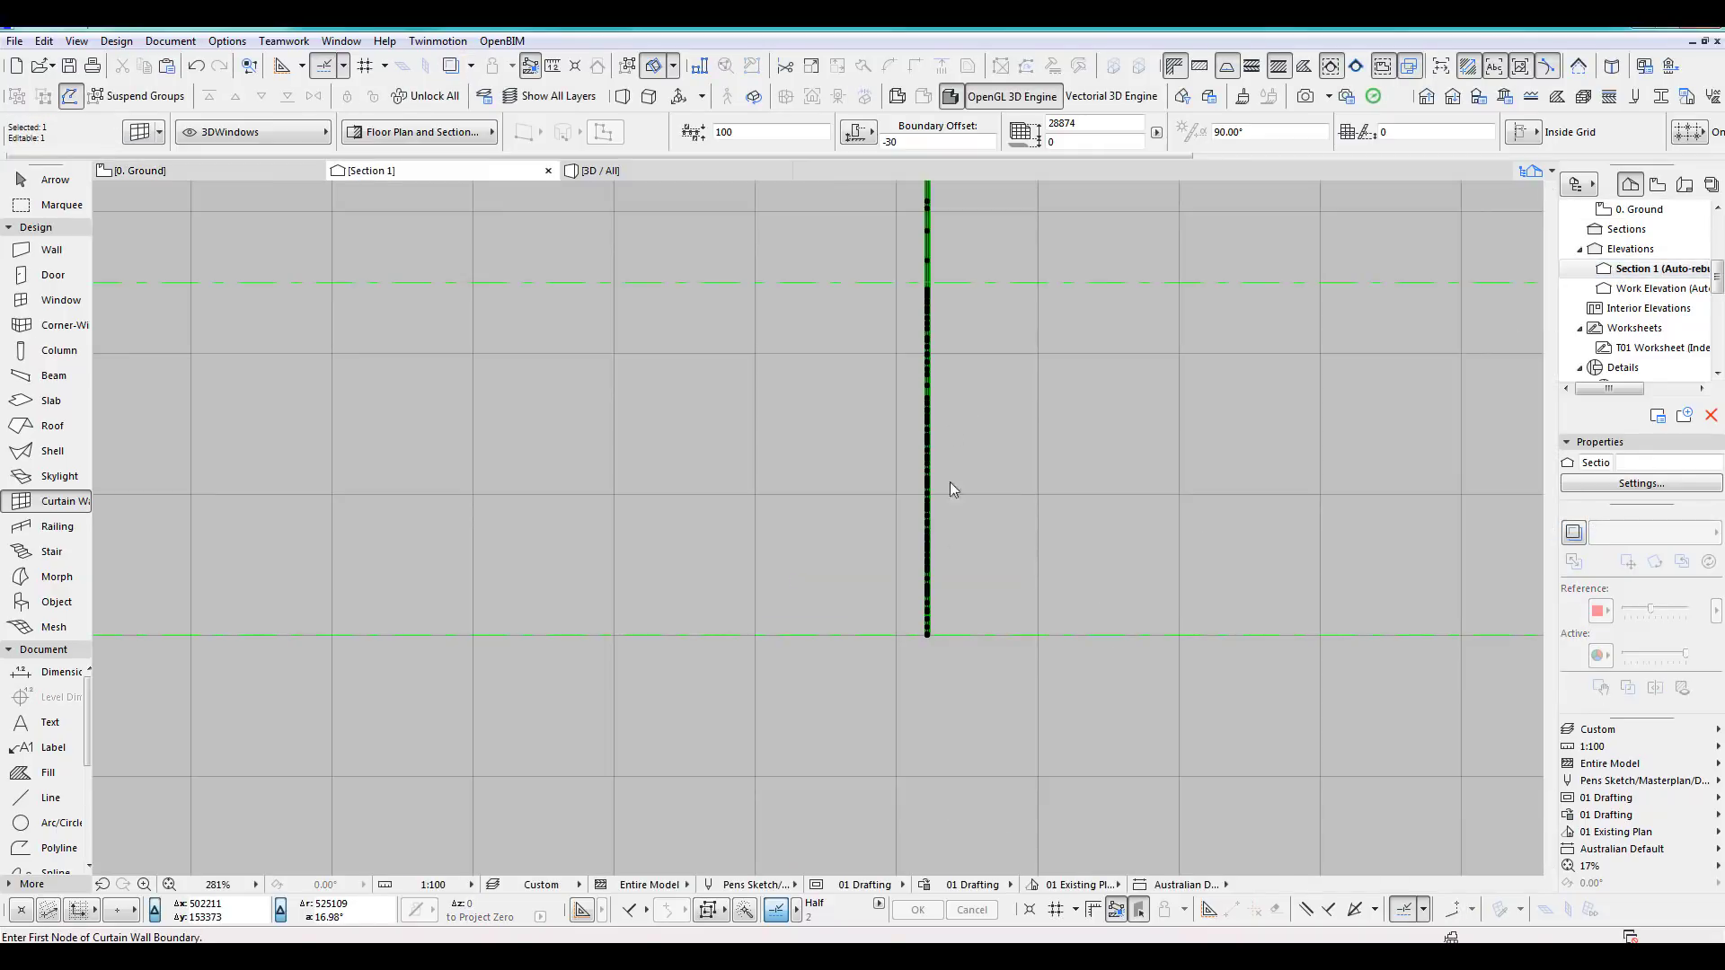
pyautogui.middleClick(930, 571)
pyautogui.middleClick(930, 570)
pyautogui.press('Escape')
pyautogui.scroll(8, 750, 474)
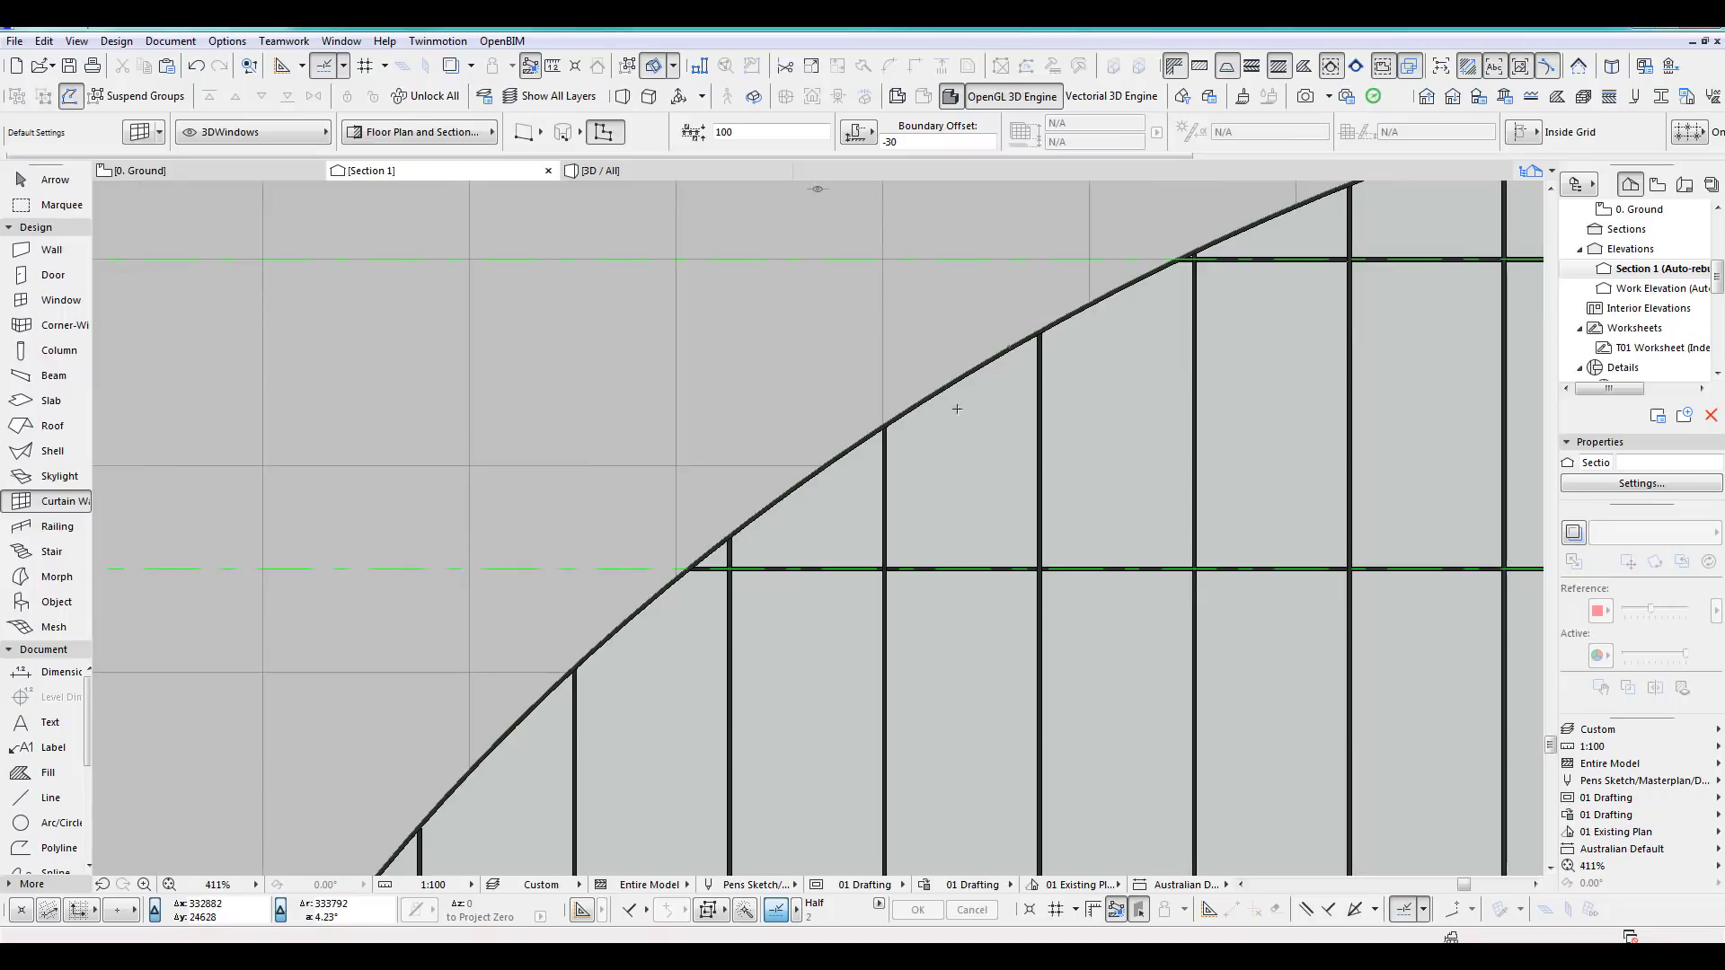
pyautogui.scroll(4, 1132, 283)
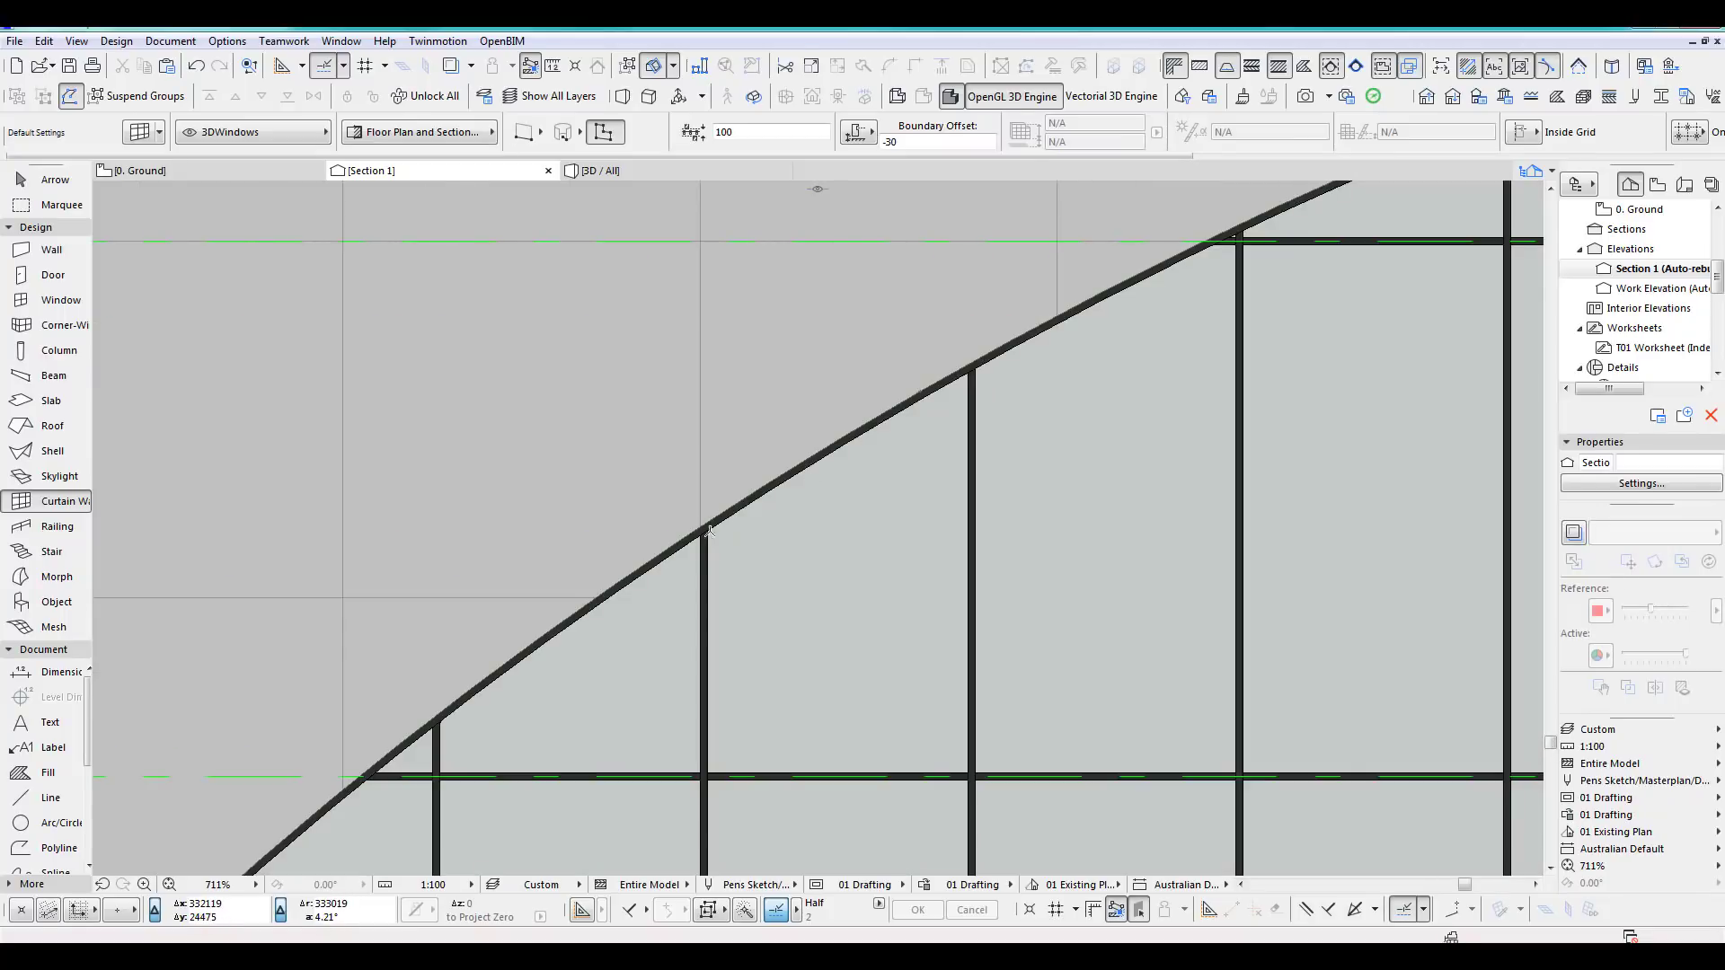
pyautogui.scroll(-20, 709, 530)
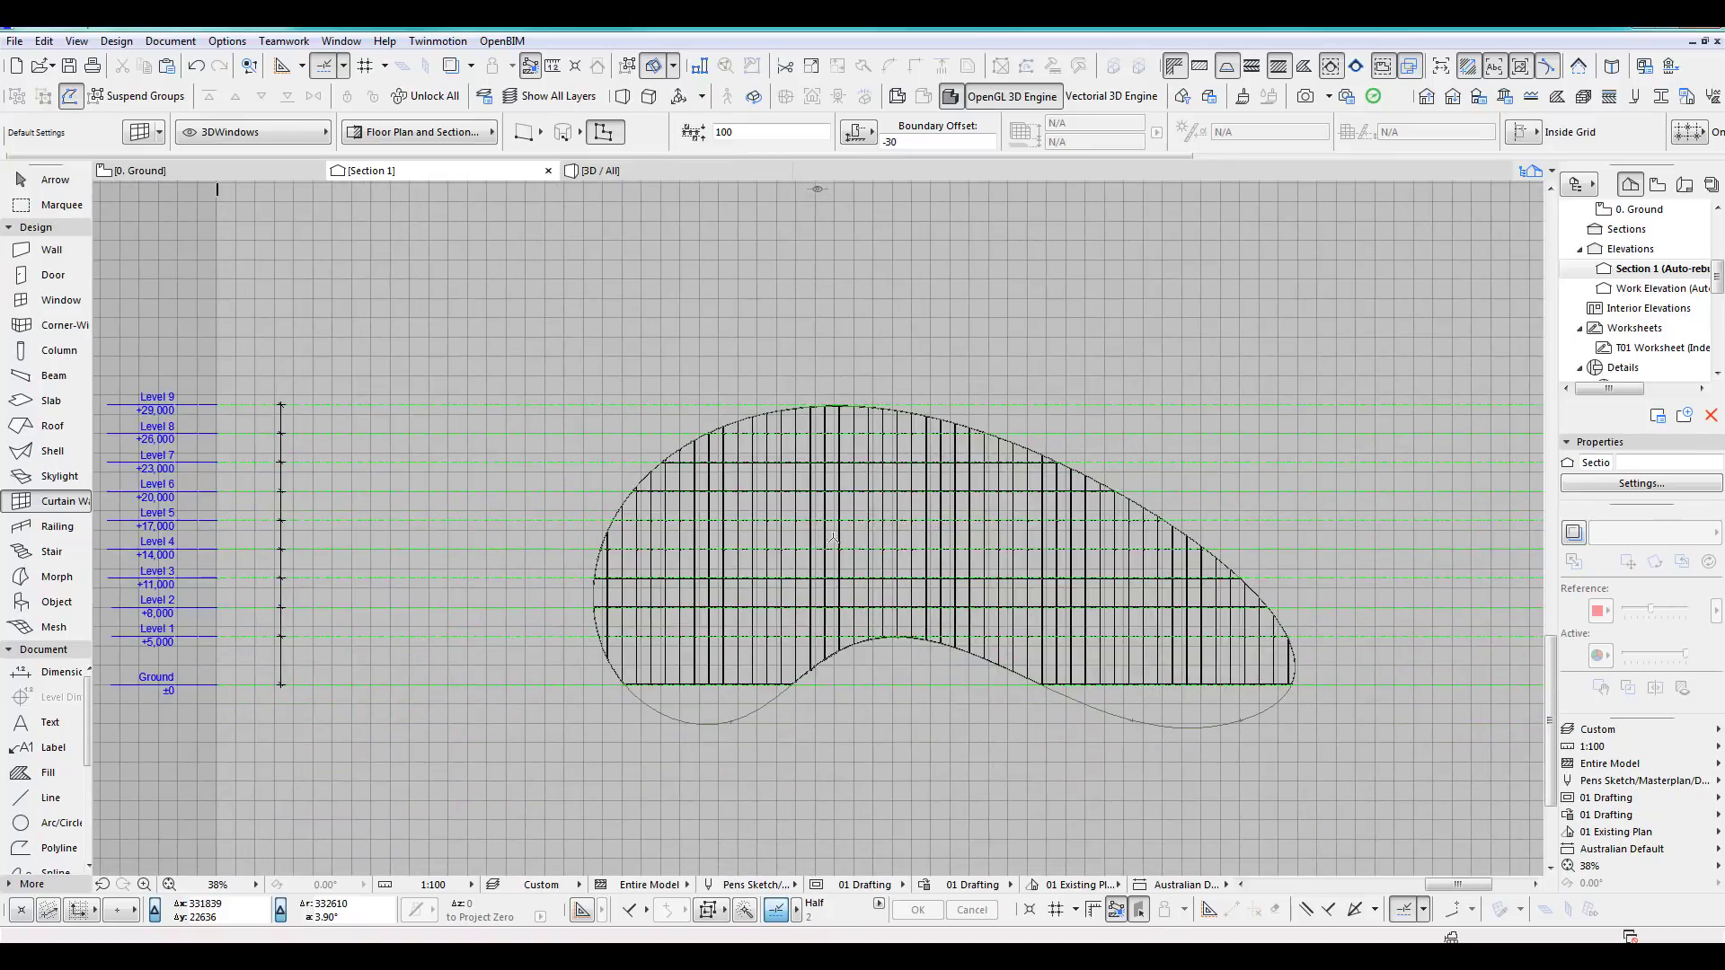
# On the Ground plan, create an extruded shell from the red curved outline above the base line with the Magic Wand and flip its thickness side.
pyautogui.press('F2')
pyautogui.scroll(-2, 1072, 753)
pyautogui.moveTo(1073, 755); pyautogui.dragTo(885, 538, button='middle')
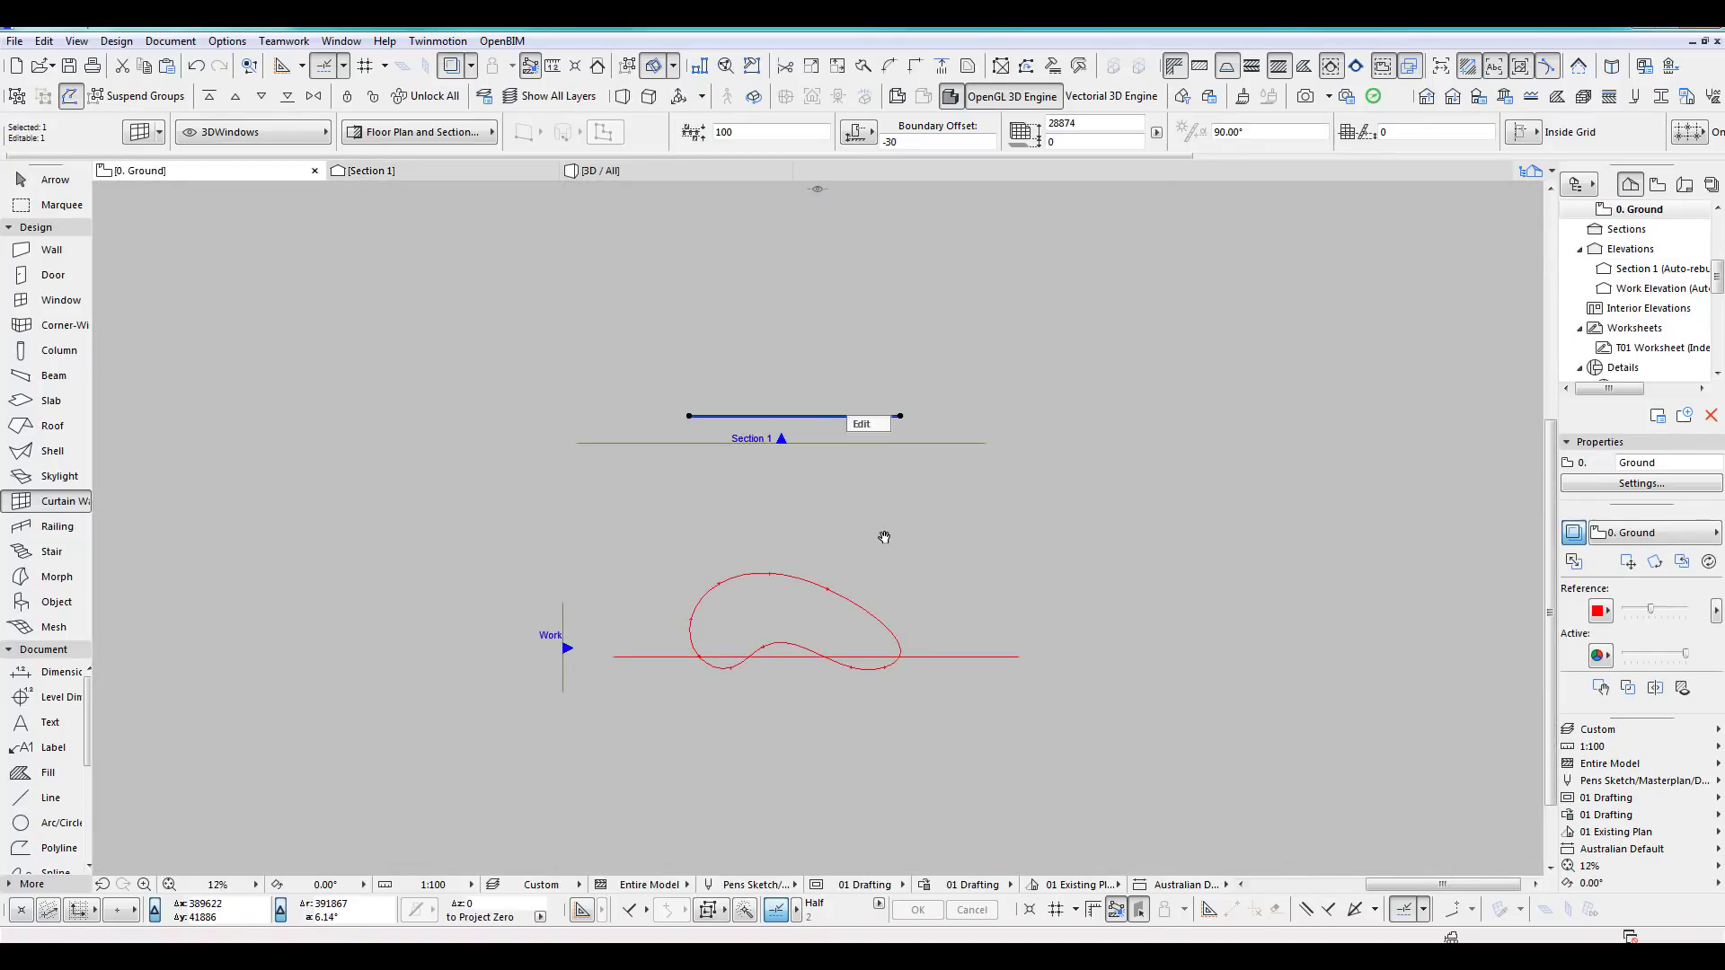
pyautogui.press('Escape')
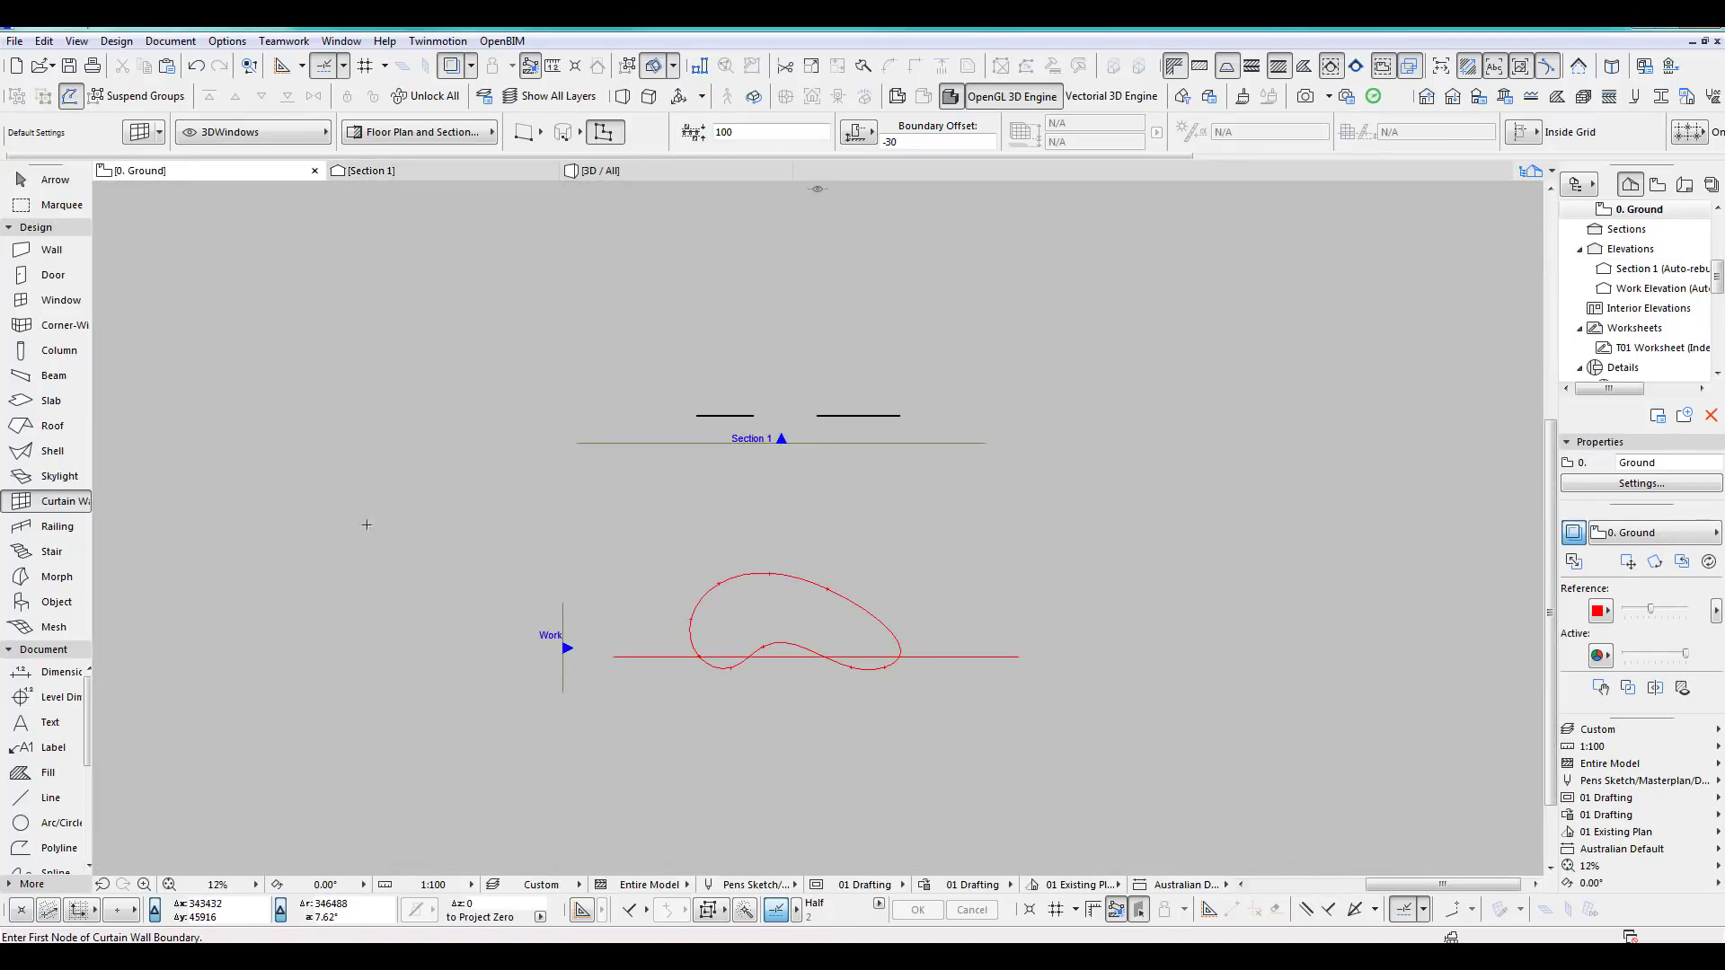
pyautogui.click(46, 451)
pyautogui.scroll(4, 782, 683)
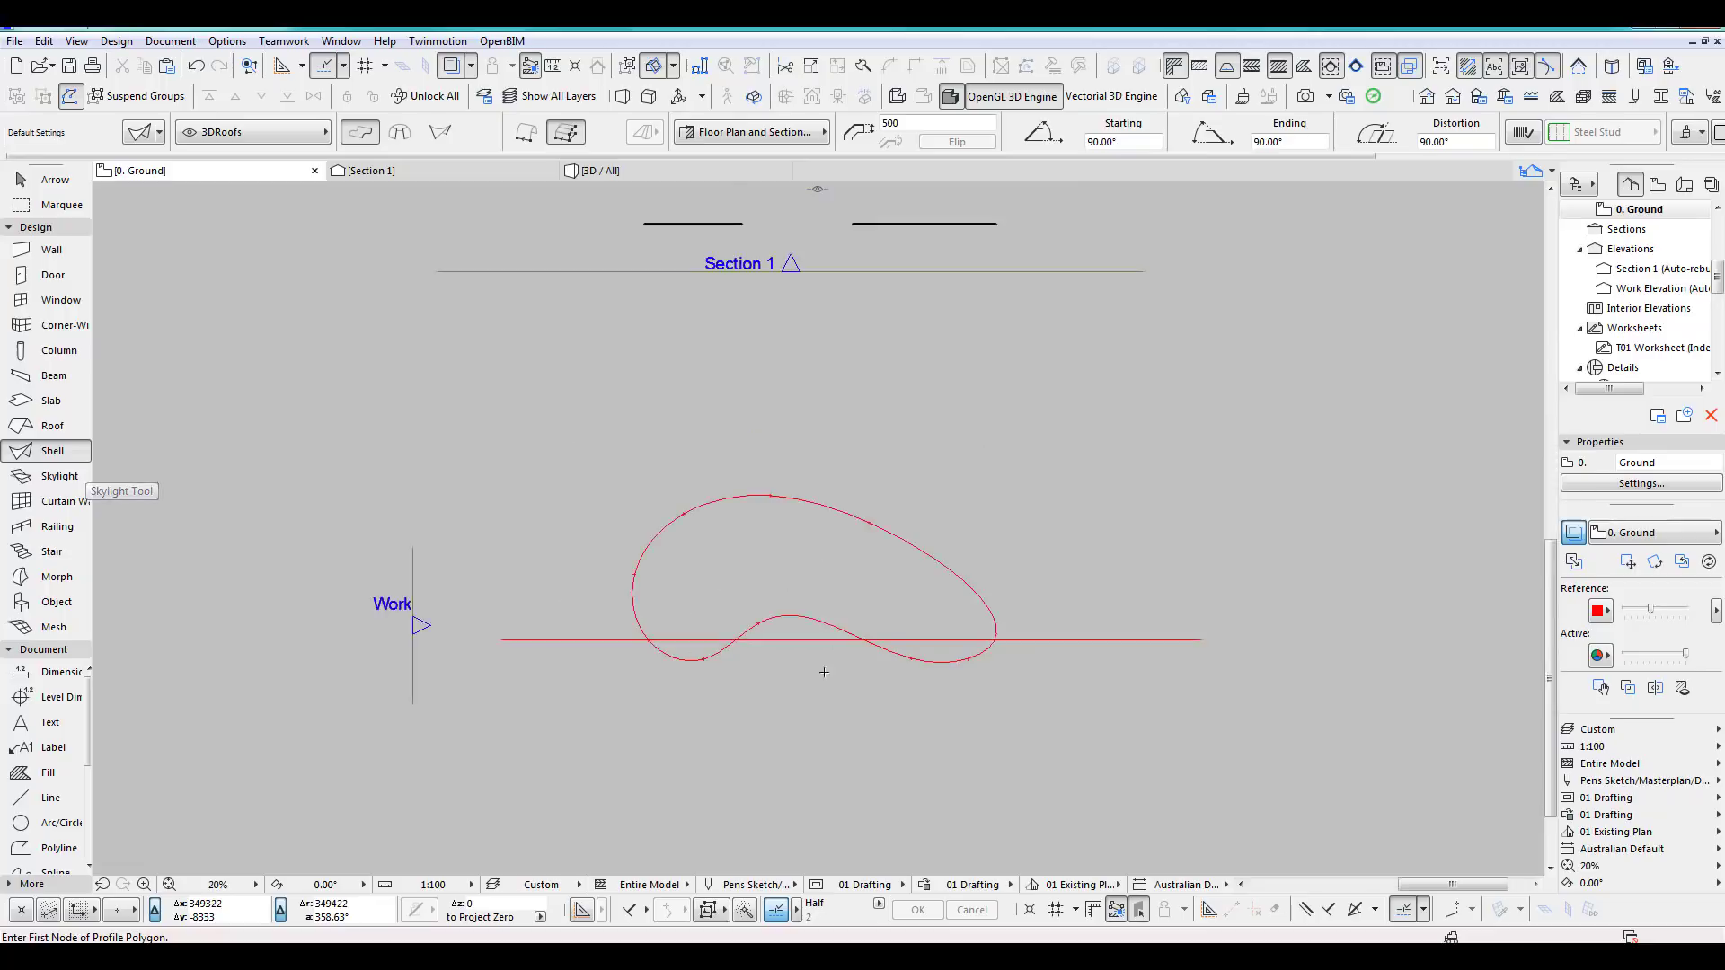
pyautogui.click(787, 536)
pyautogui.click(947, 401)
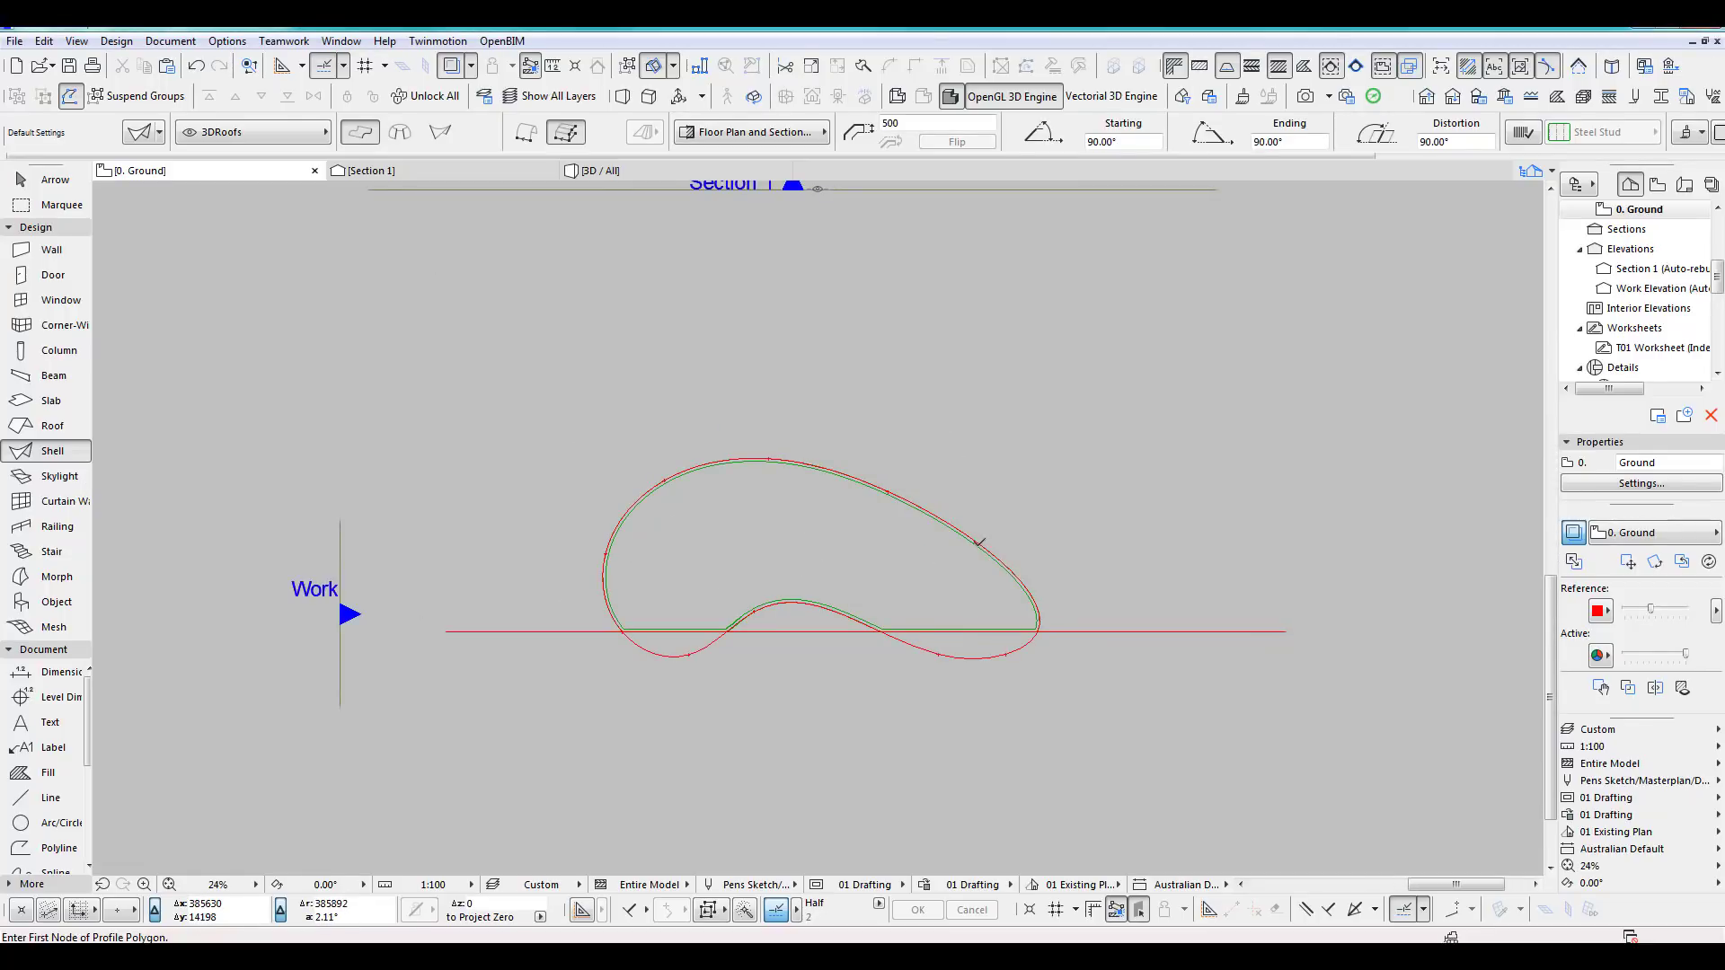
pyautogui.click(979, 542)
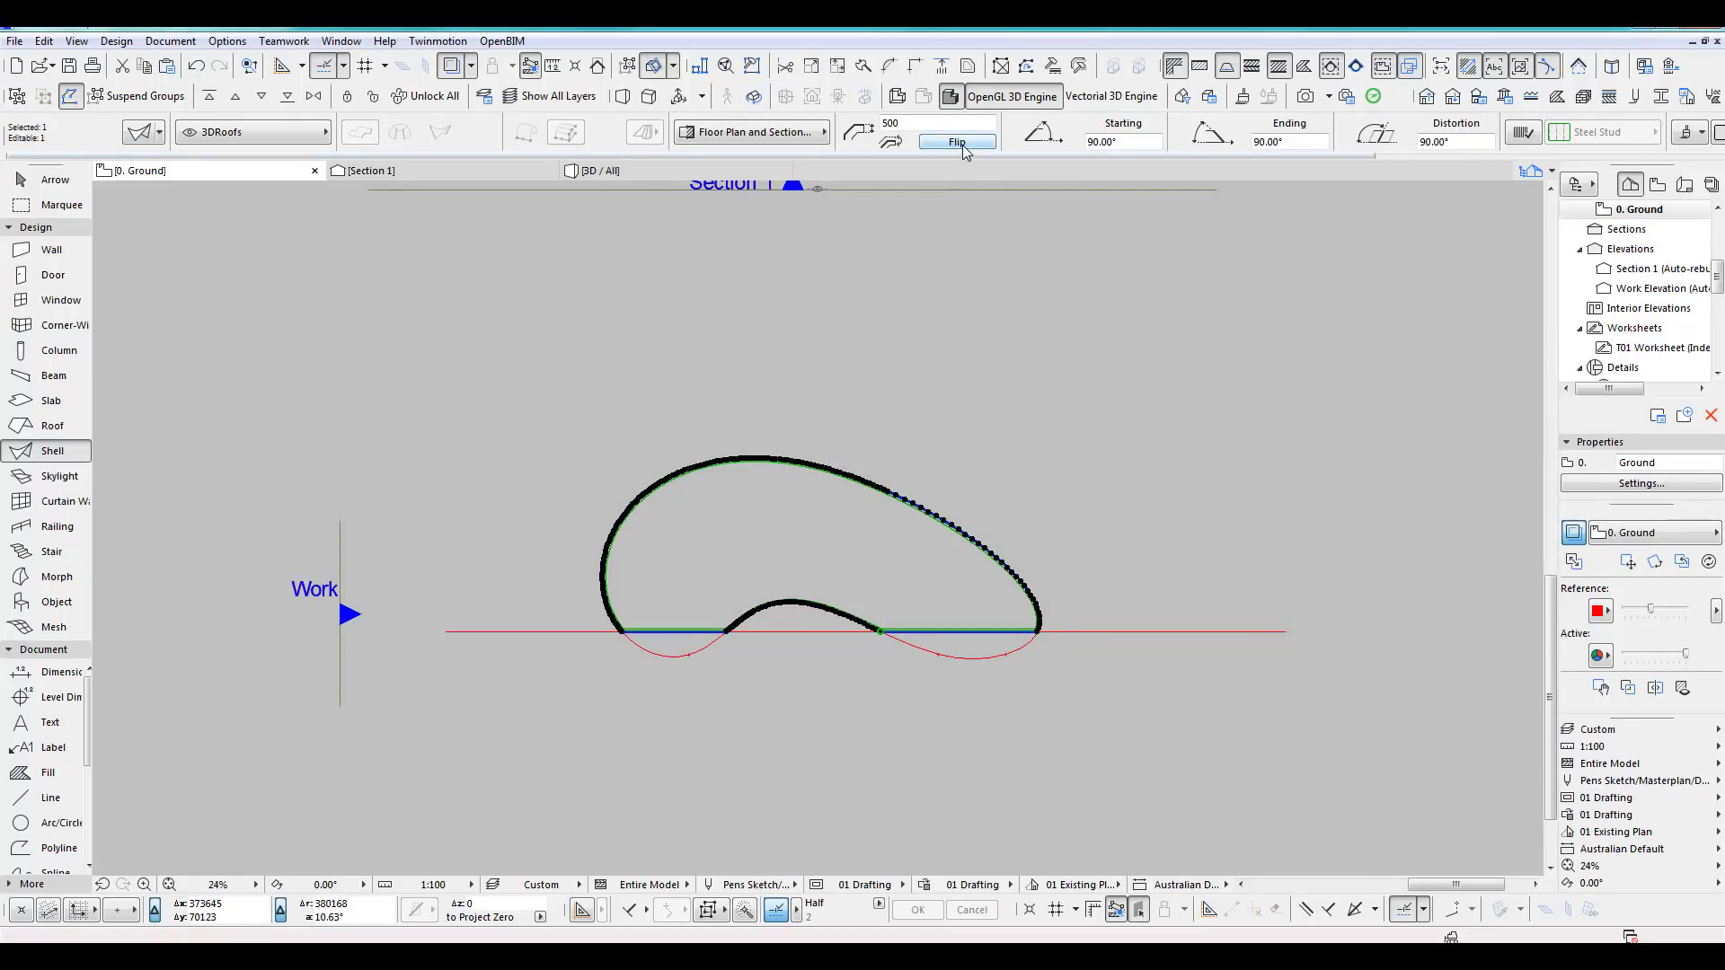
pyautogui.click(958, 142)
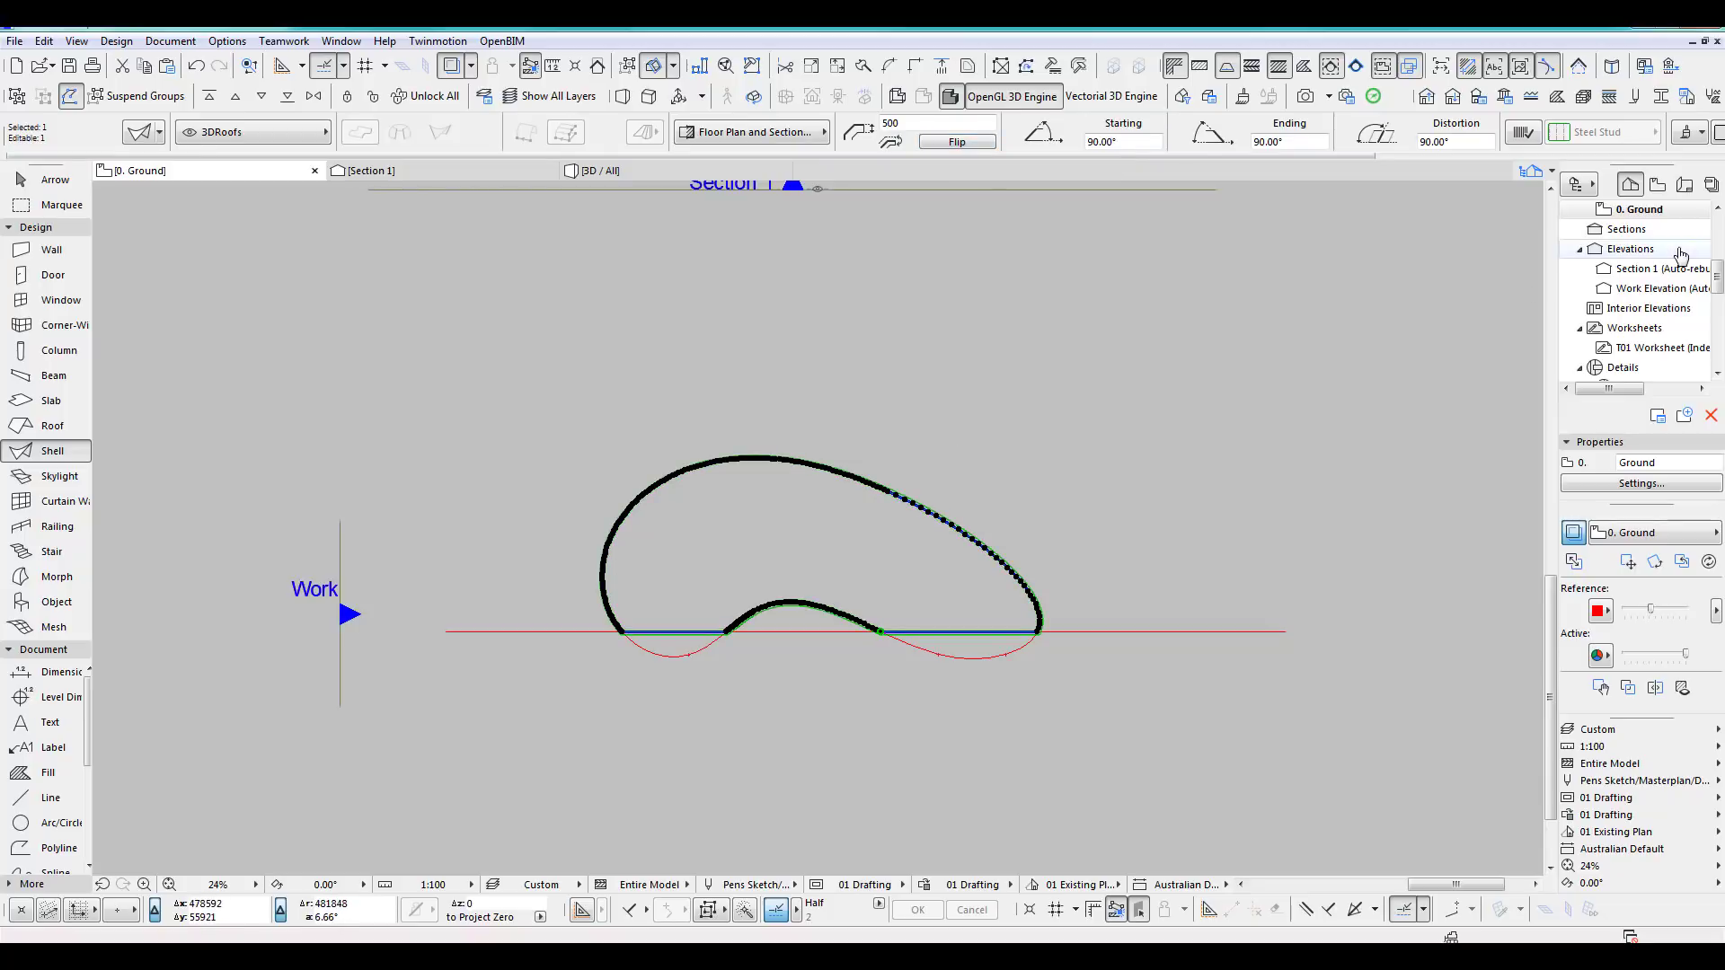
# In the Work Elevation, rotate the flat shell 90° about its base end so it stands upright.
pyautogui.doubleClick(1651, 288)
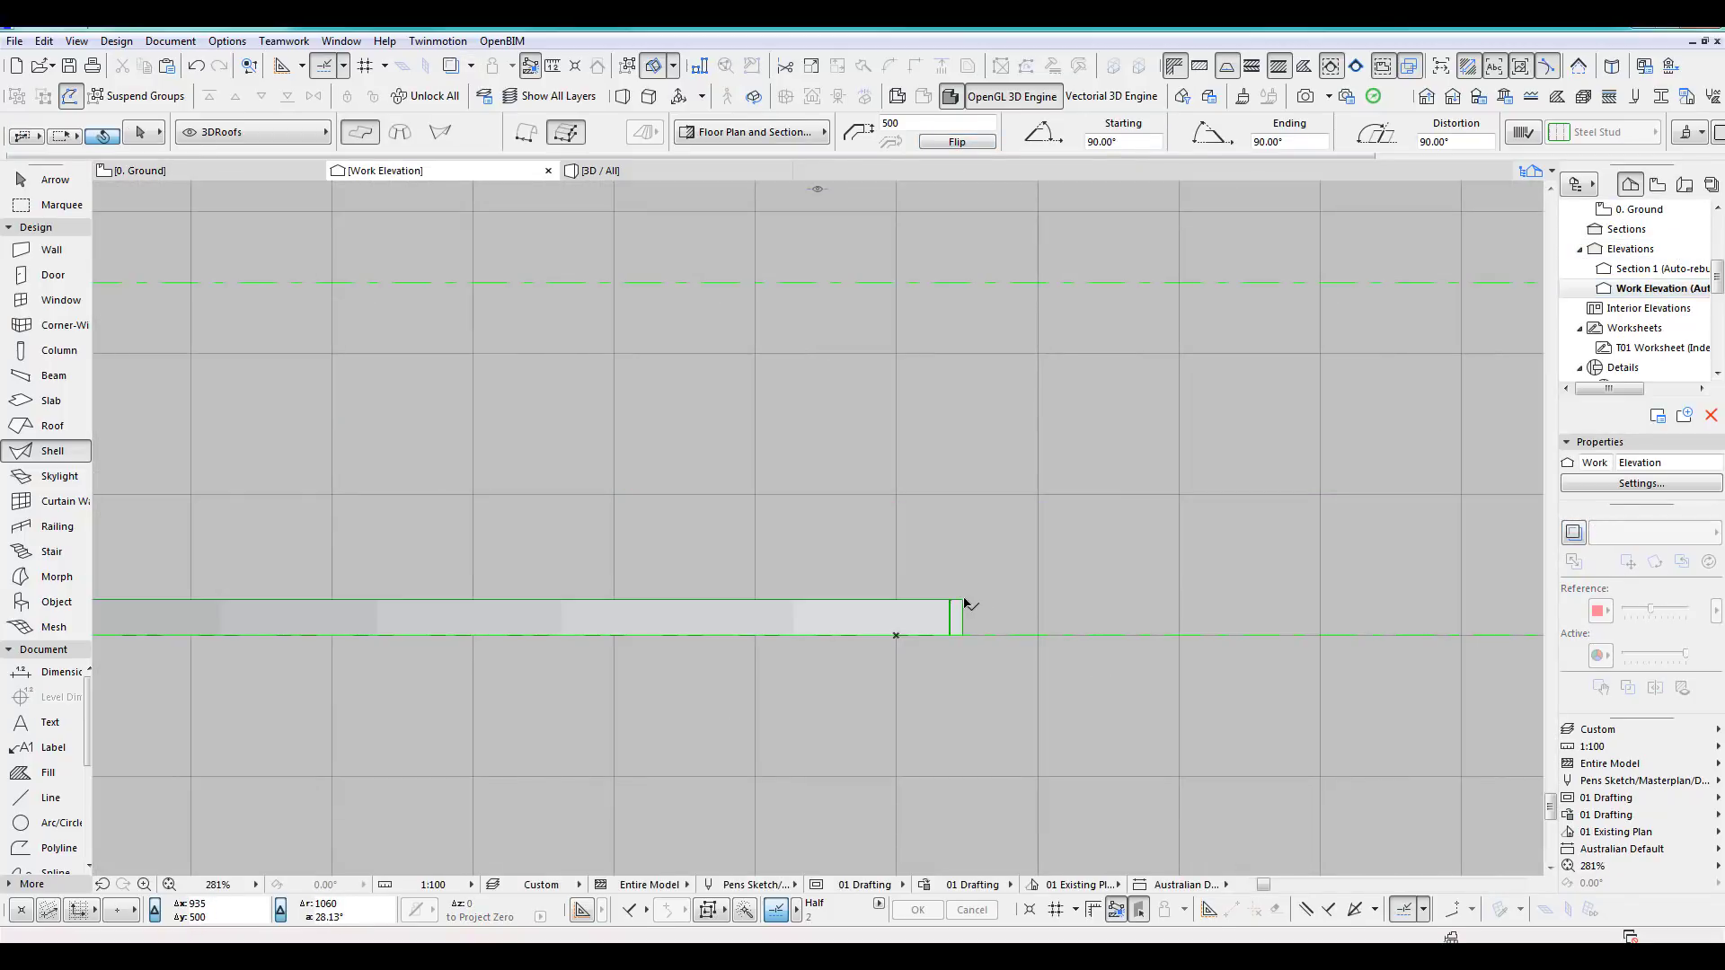
pyautogui.keyDown('shift'); pyautogui.click(964, 600); pyautogui.keyUp('shift')
pyautogui.hotkey('ctrl', 'e')
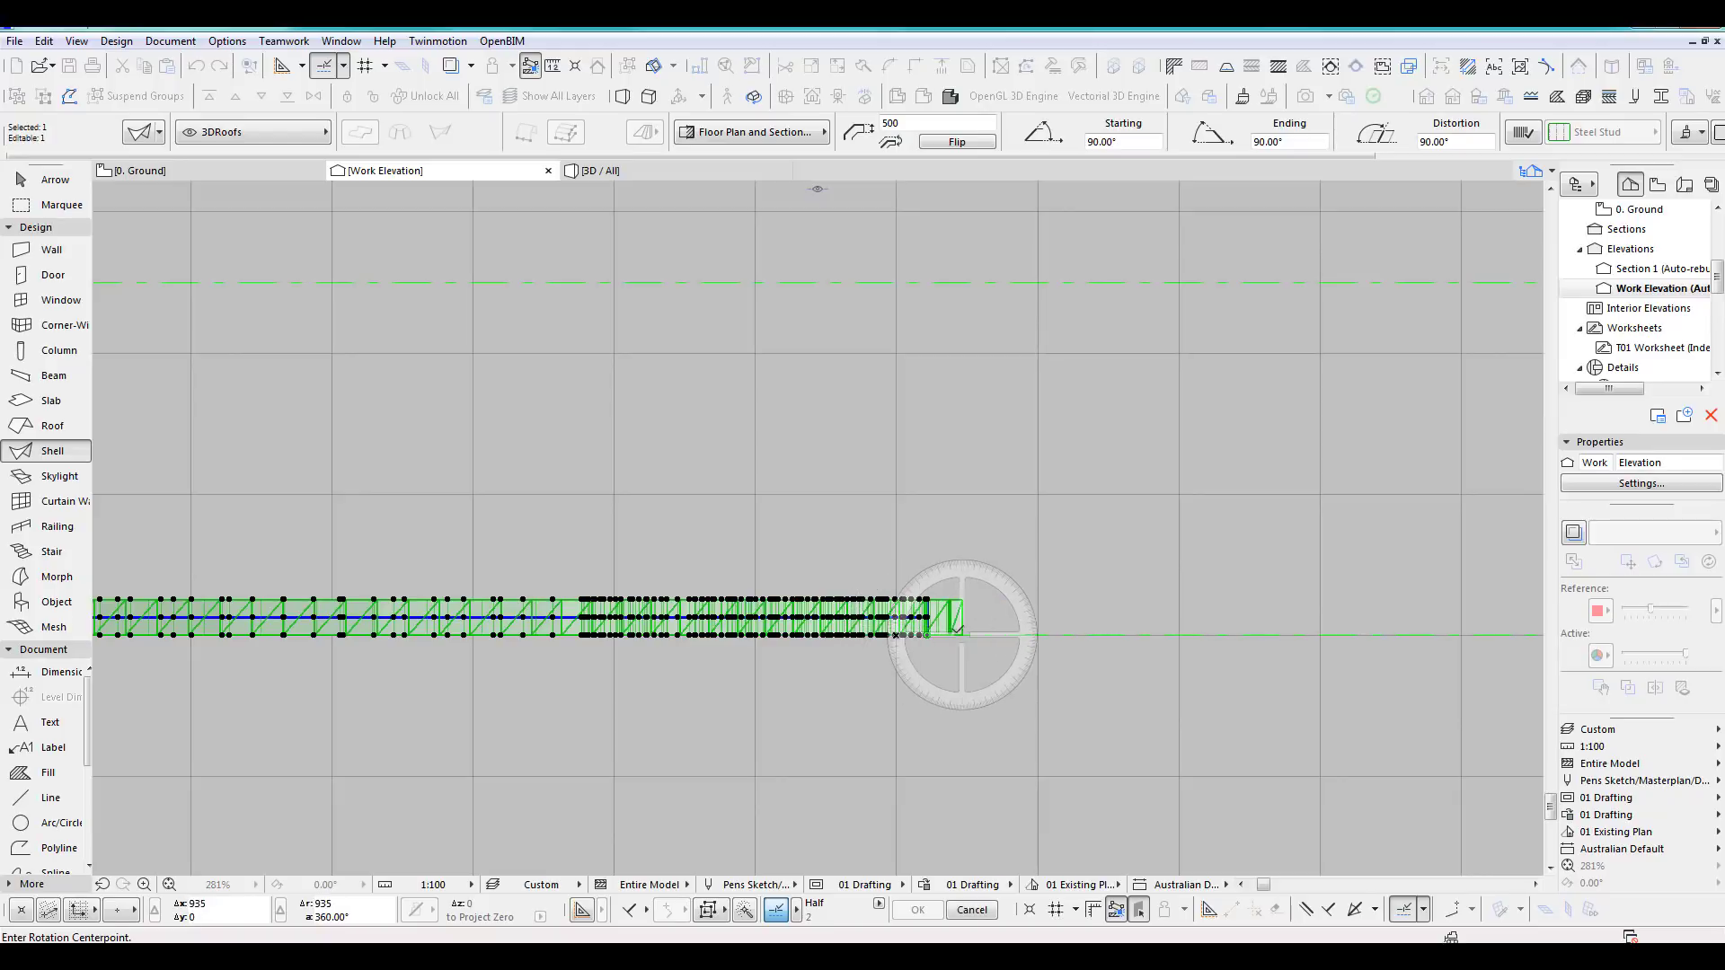
pyautogui.click(926, 635)
pyautogui.click(928, 570)
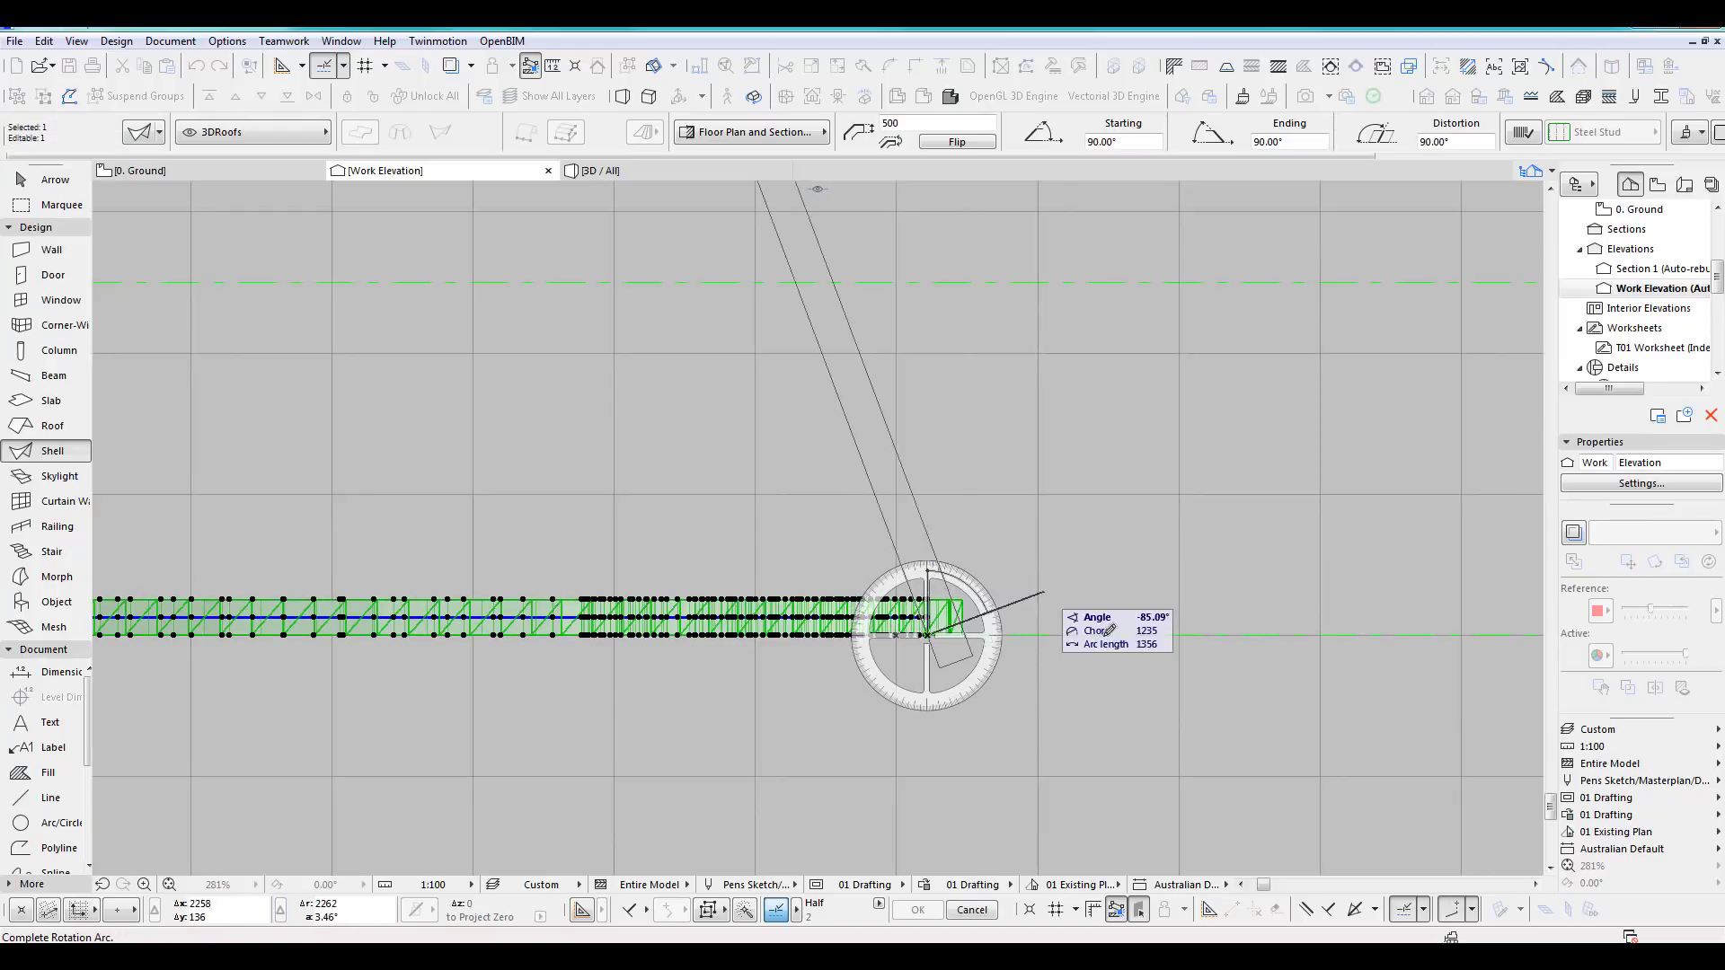
pyautogui.click(1111, 665)
# On the Ground plan, place a copy of the upright shell perpendicular to the base line, just beyond the curtain wall behind the Section 1 line.
pyautogui.press('F2')
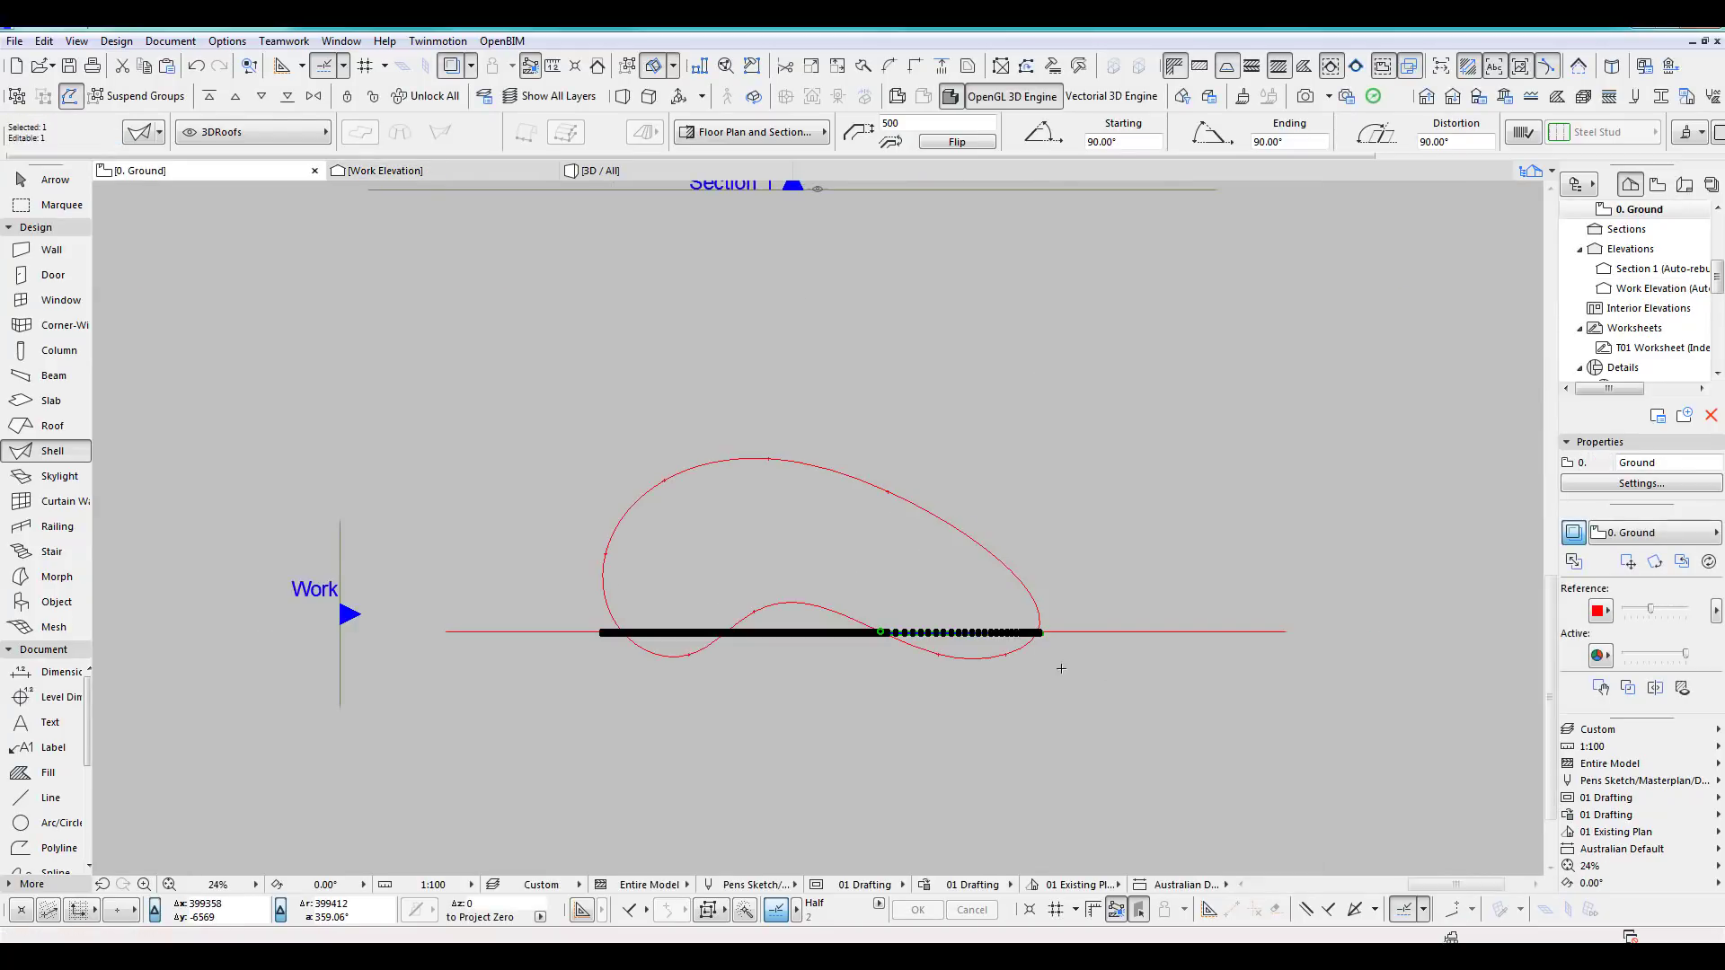
pyautogui.hotkey('ctrl', 'd')
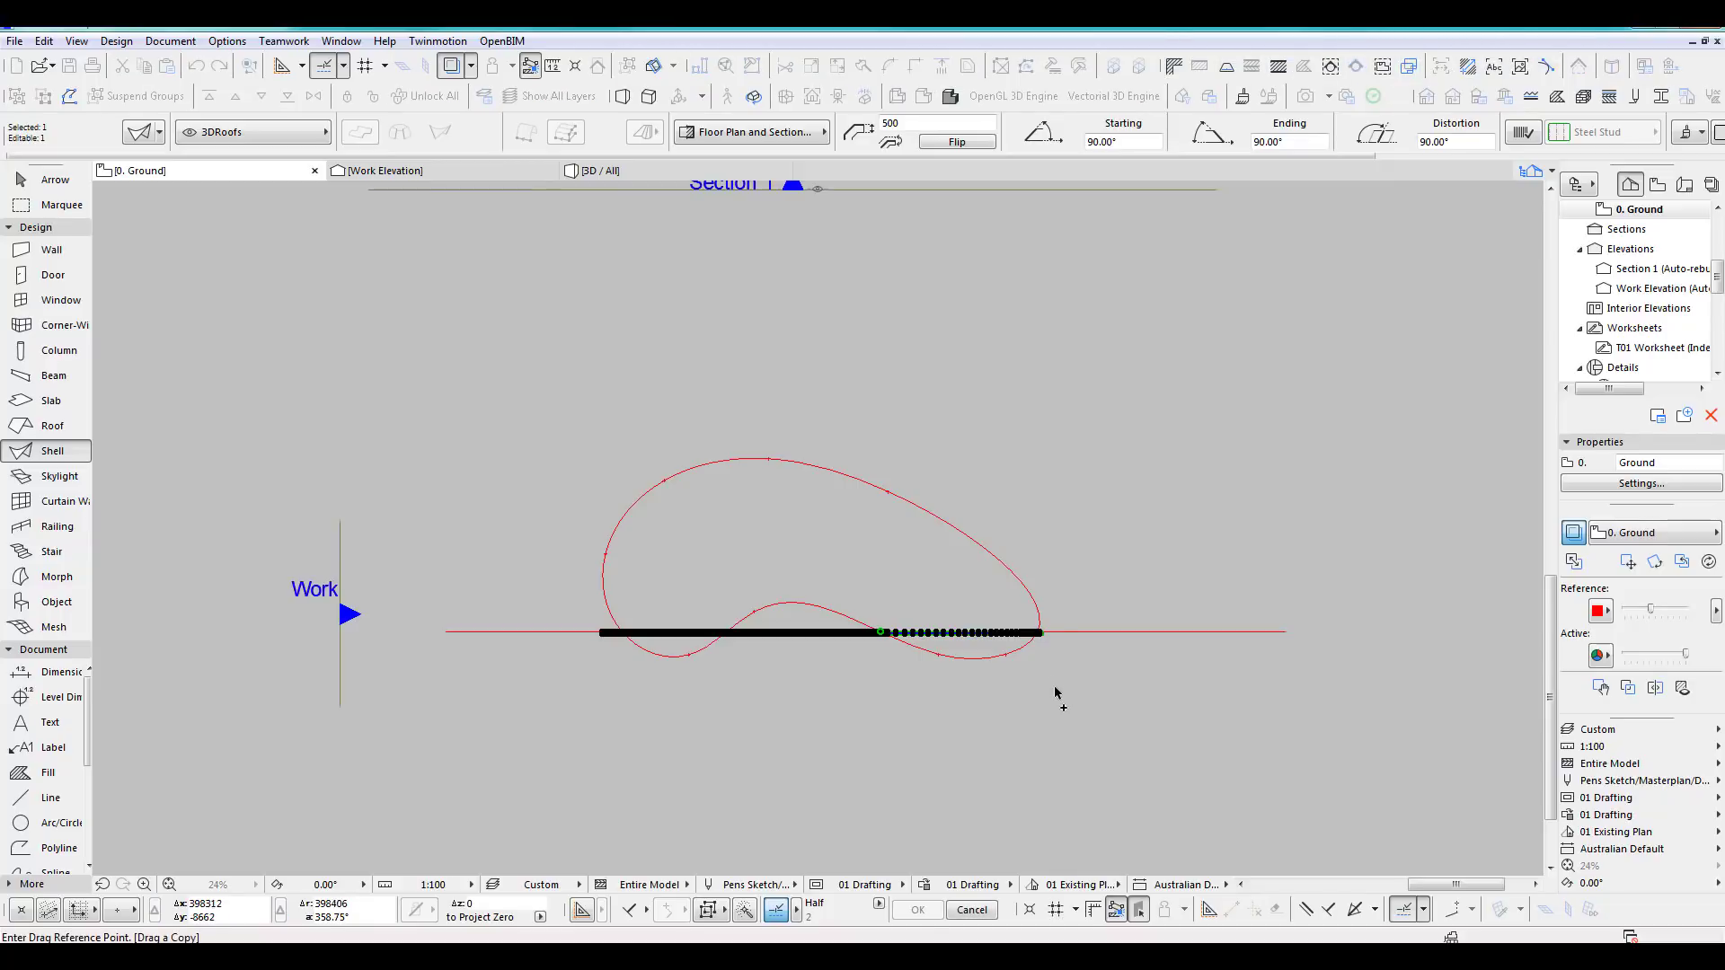
pyautogui.click(1042, 633)
pyautogui.scroll(5, 1036, 808)
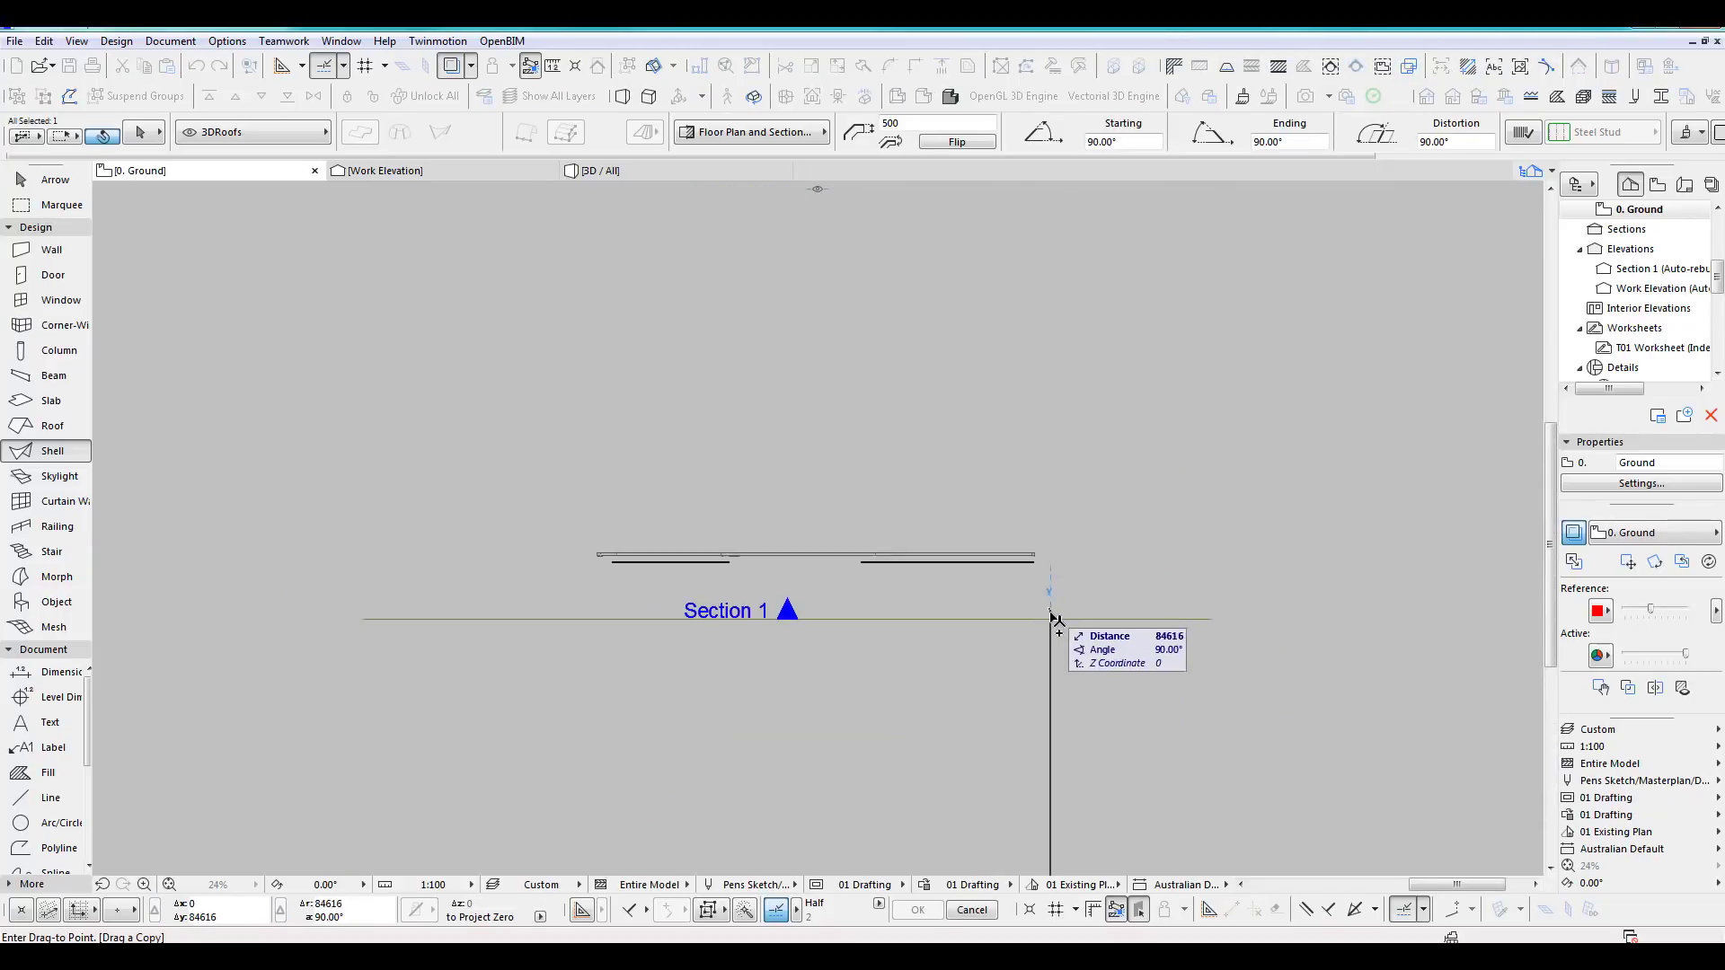
pyautogui.click(1051, 619)
# Move the copied shell perpendicular to its length so it snaps onto the end of the curtain wall line.
pyautogui.scroll(8, 1049, 584)
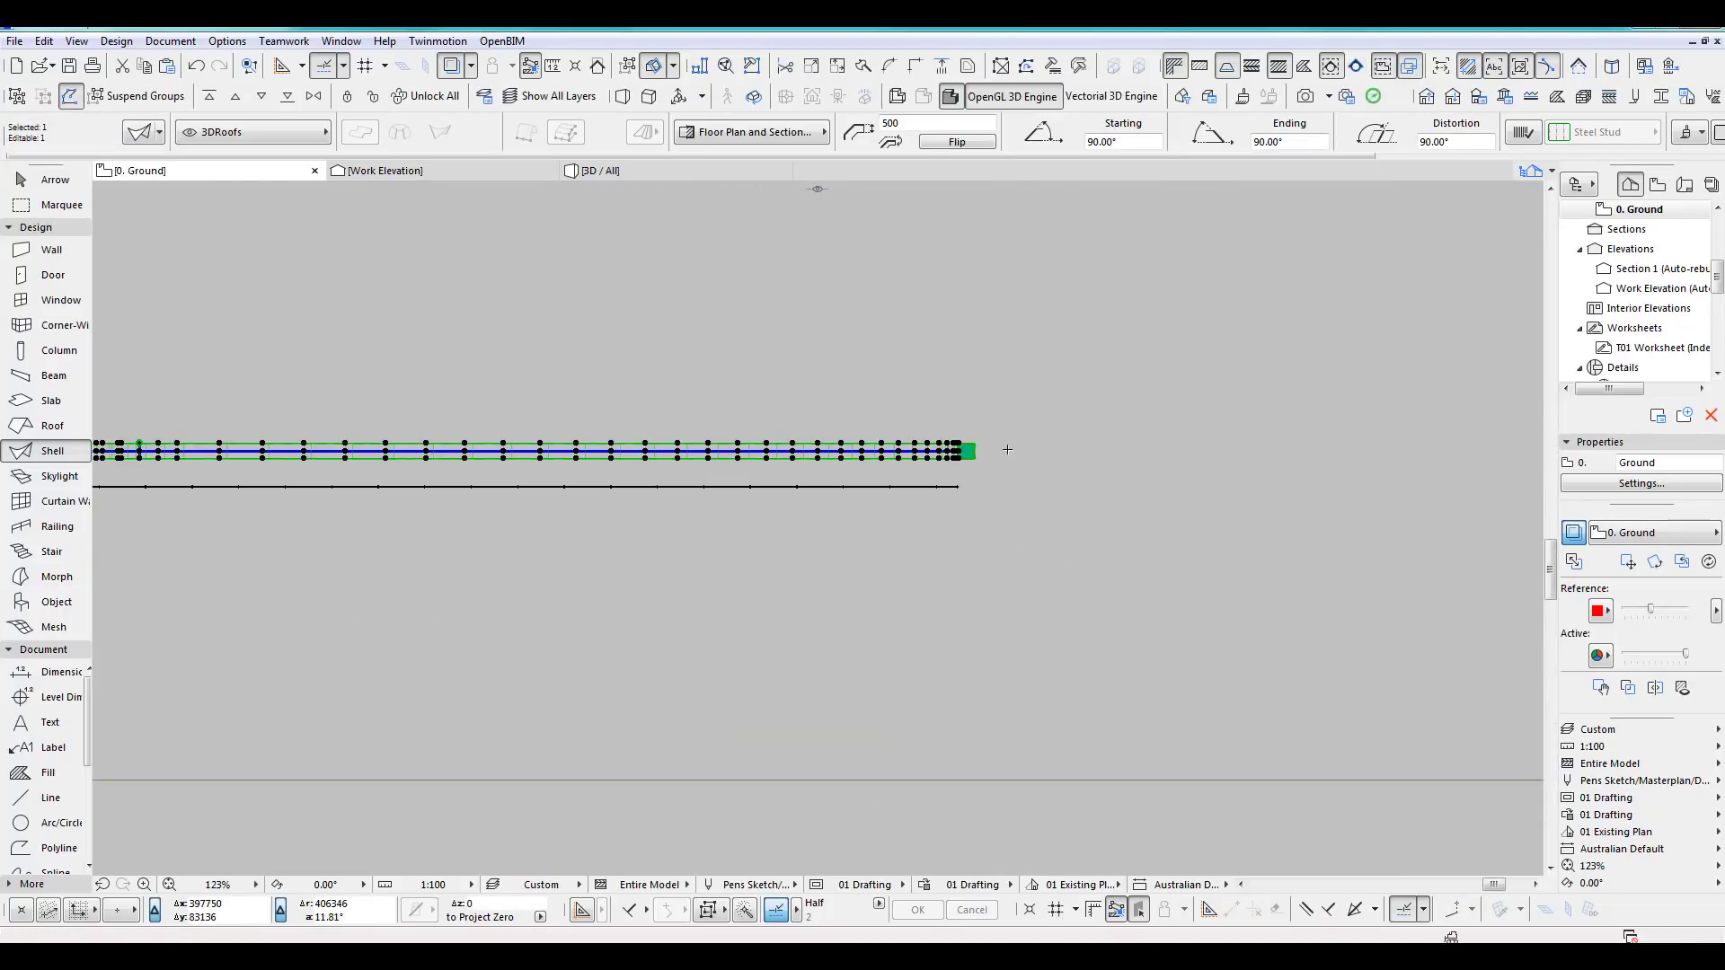
pyautogui.hotkey('ctrl', 'd')
pyautogui.click(955, 452)
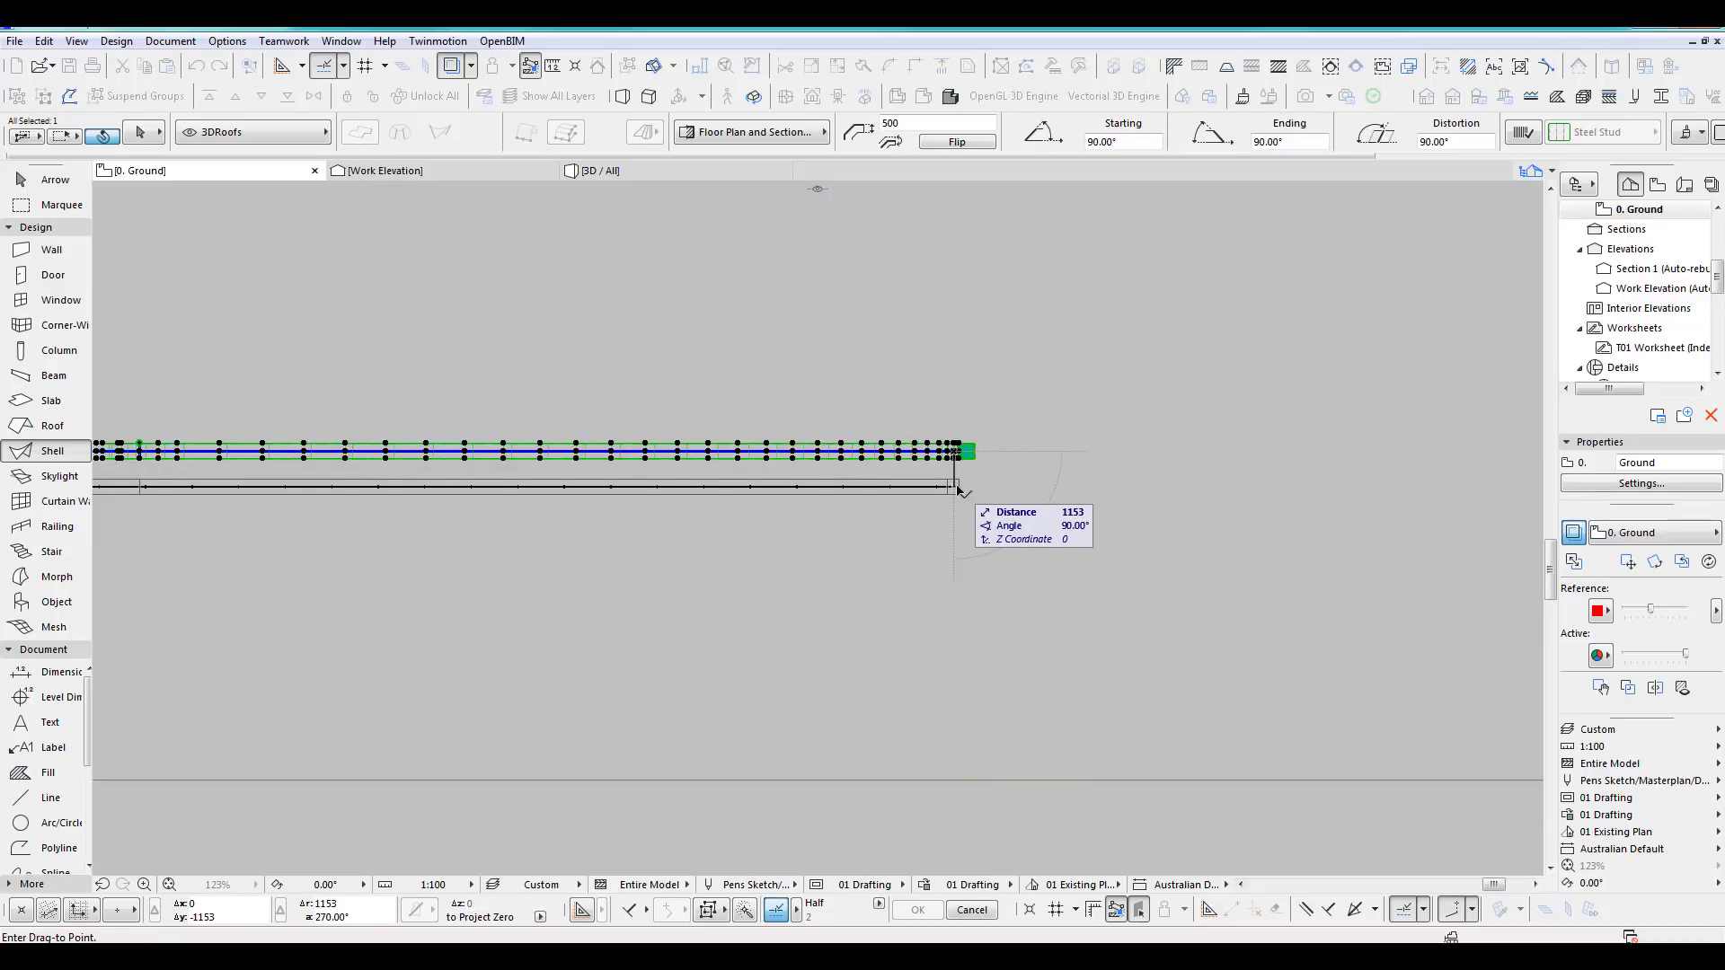
pyautogui.click(957, 488)
# Stretch the copied shell's extrusion length to 1000 mm so it wraps around the curtain wall.
pyautogui.click(959, 477)
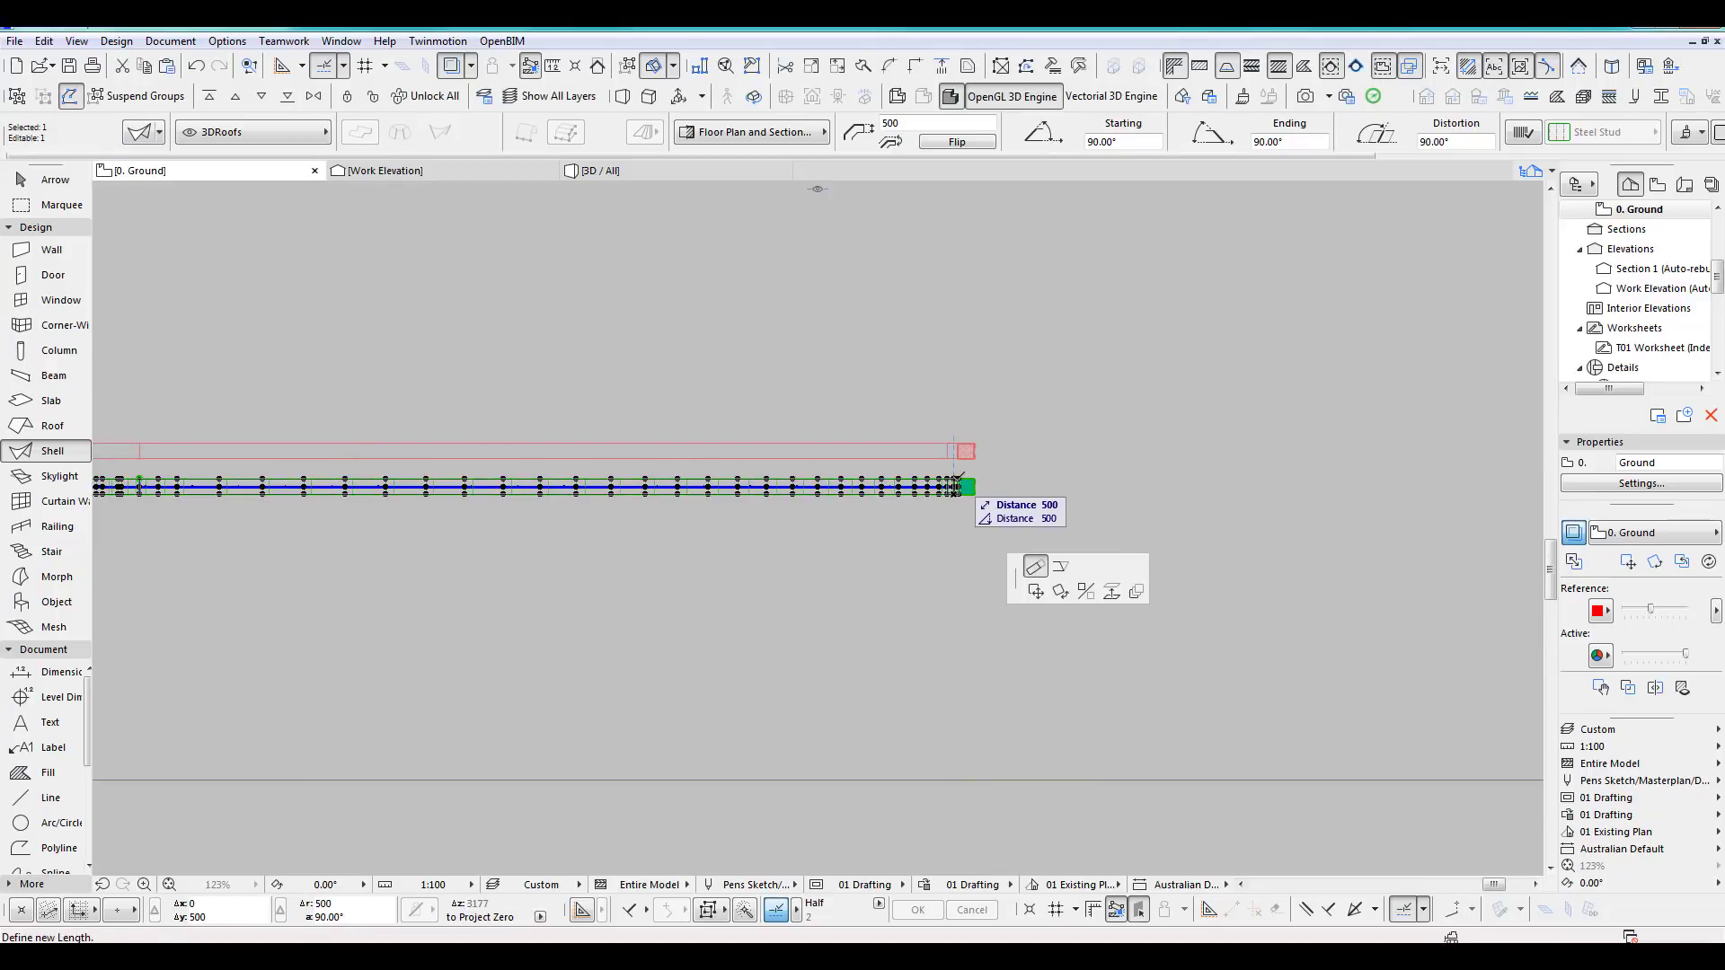
pyautogui.write('1000')
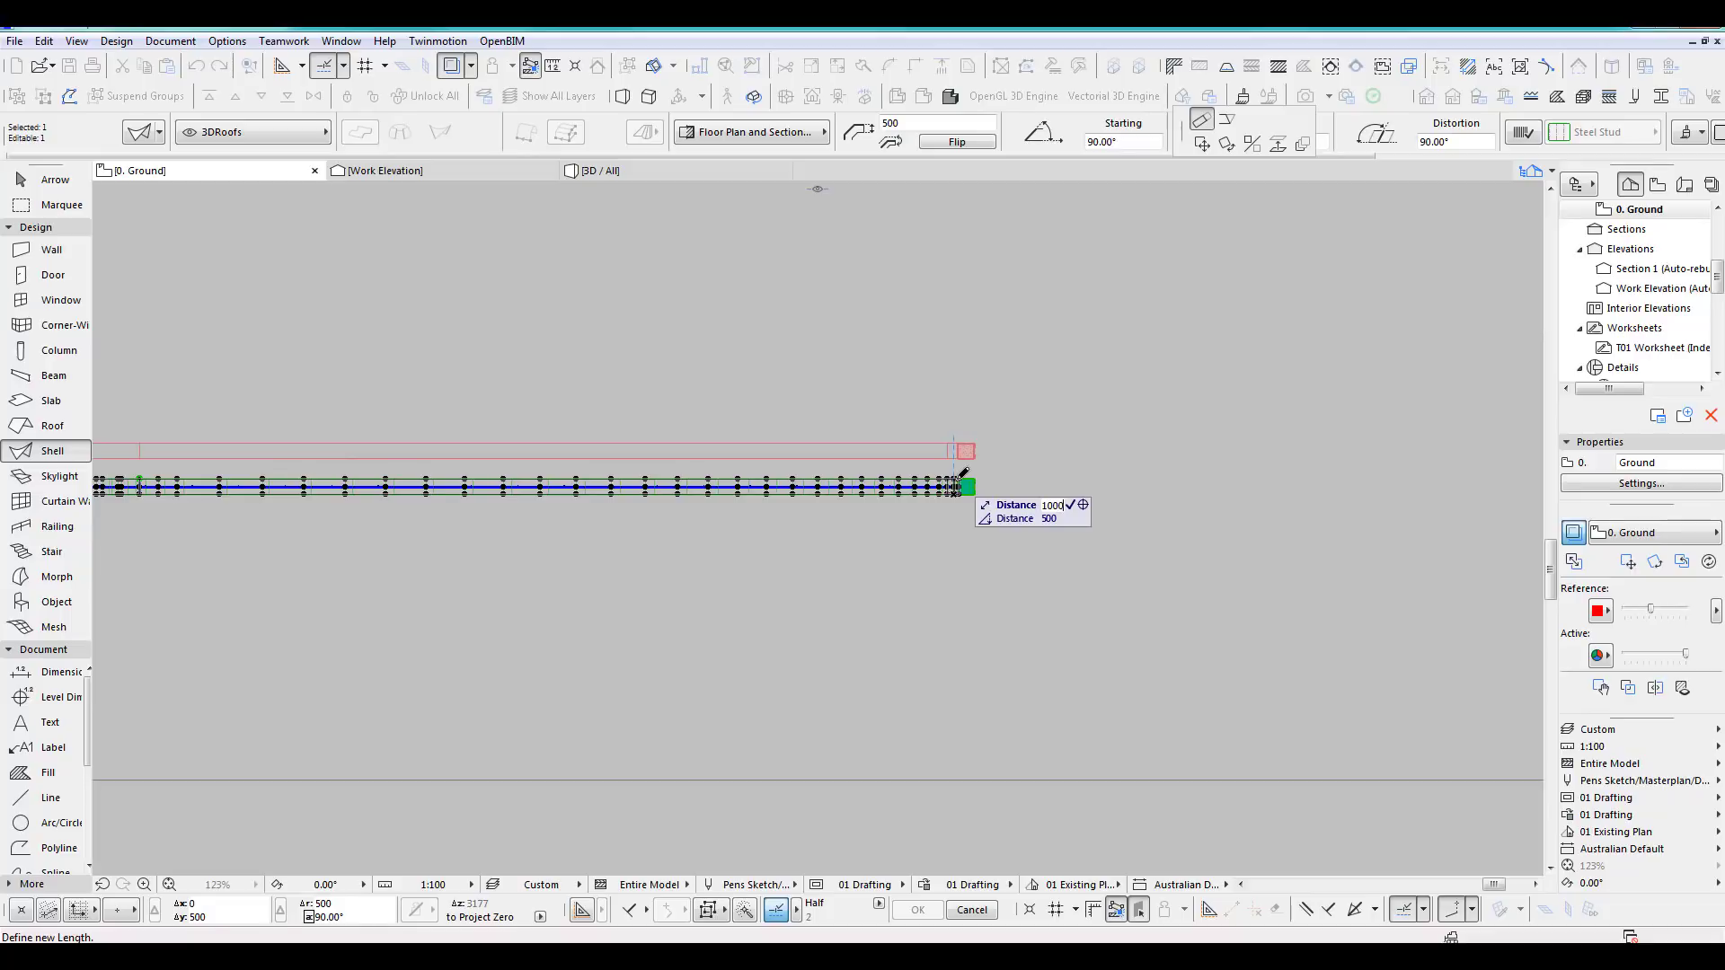
pyautogui.press('Return')
pyautogui.press('Escape')
pyautogui.scroll(-5, 1007, 710)
pyautogui.moveTo(1029, 809); pyautogui.dragTo(1058, 453, button='middle')
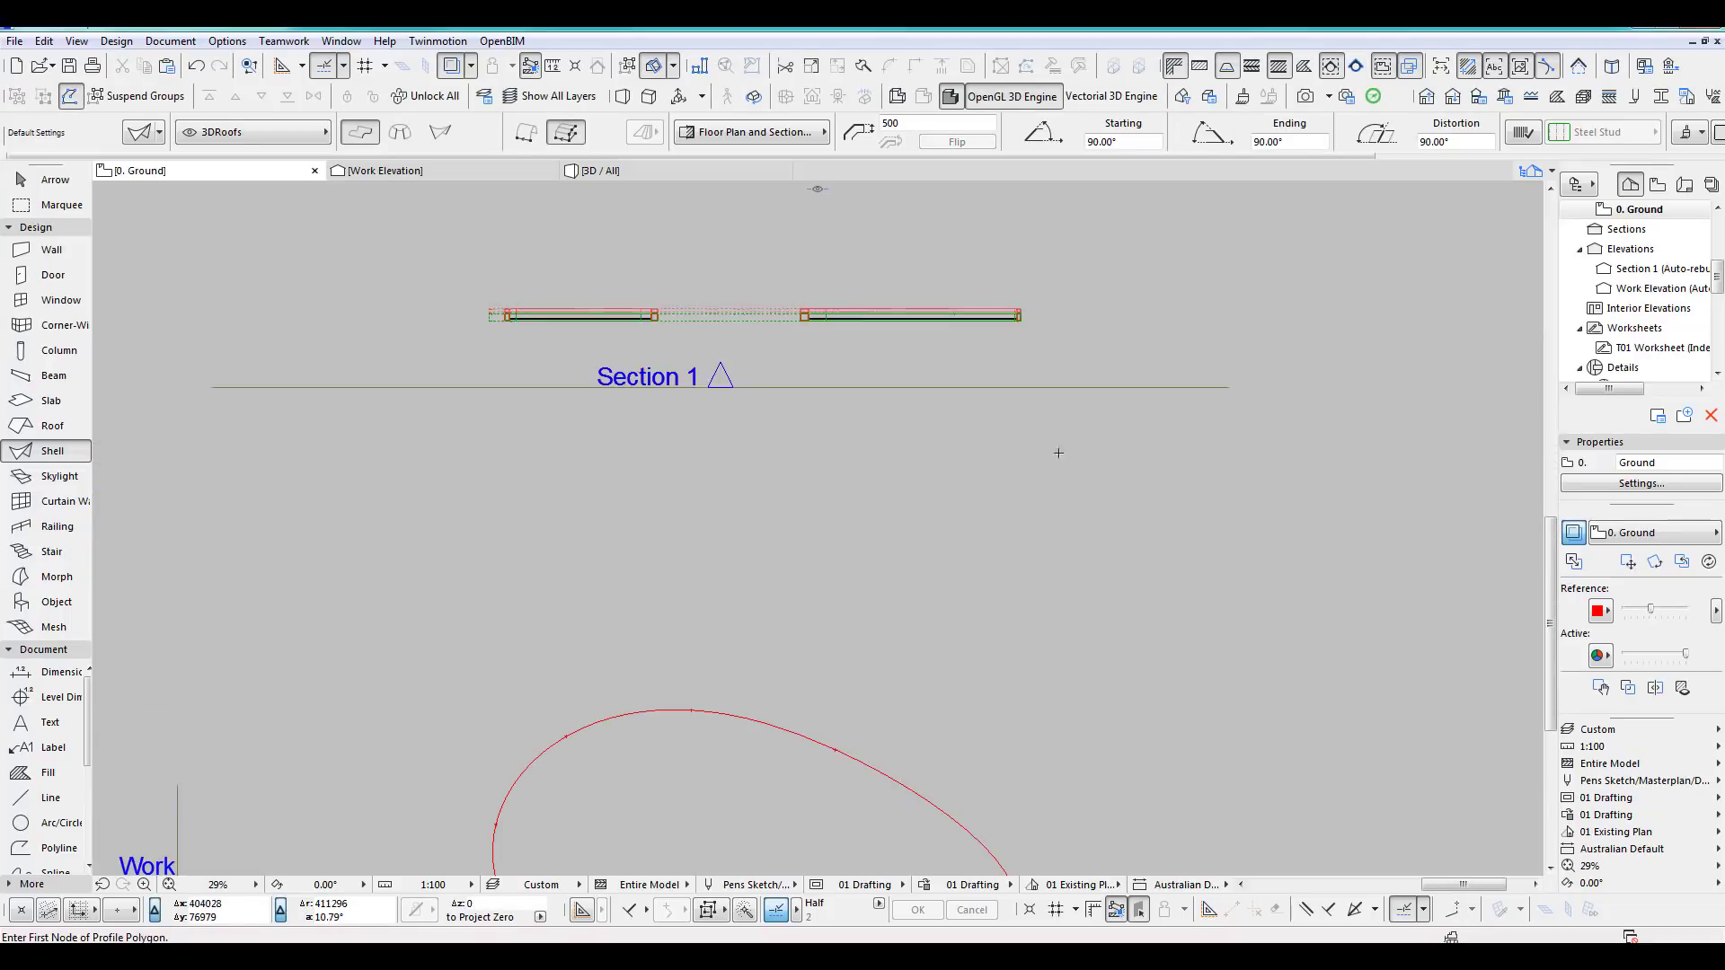
# Delete the original shell left on the base line and inspect the framed curtain wall in 3D.
pyautogui.scroll(-3, 1059, 452)
pyautogui.click(1038, 733)
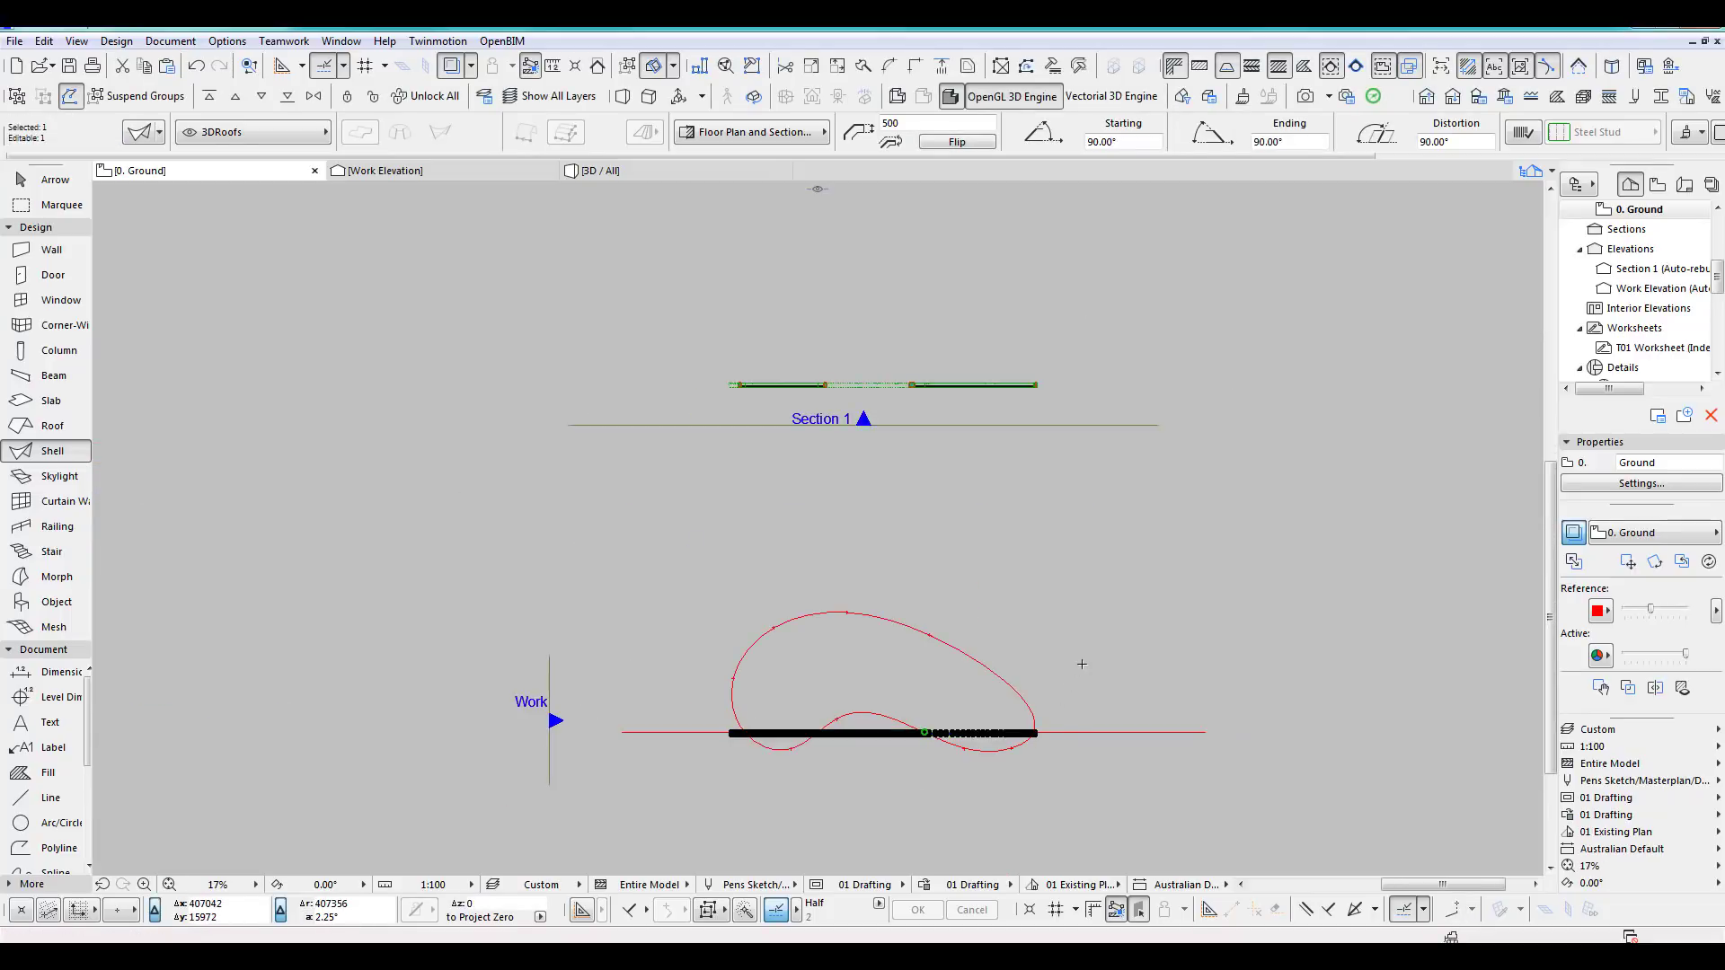
pyautogui.press('Escape')
pyautogui.press('F3')
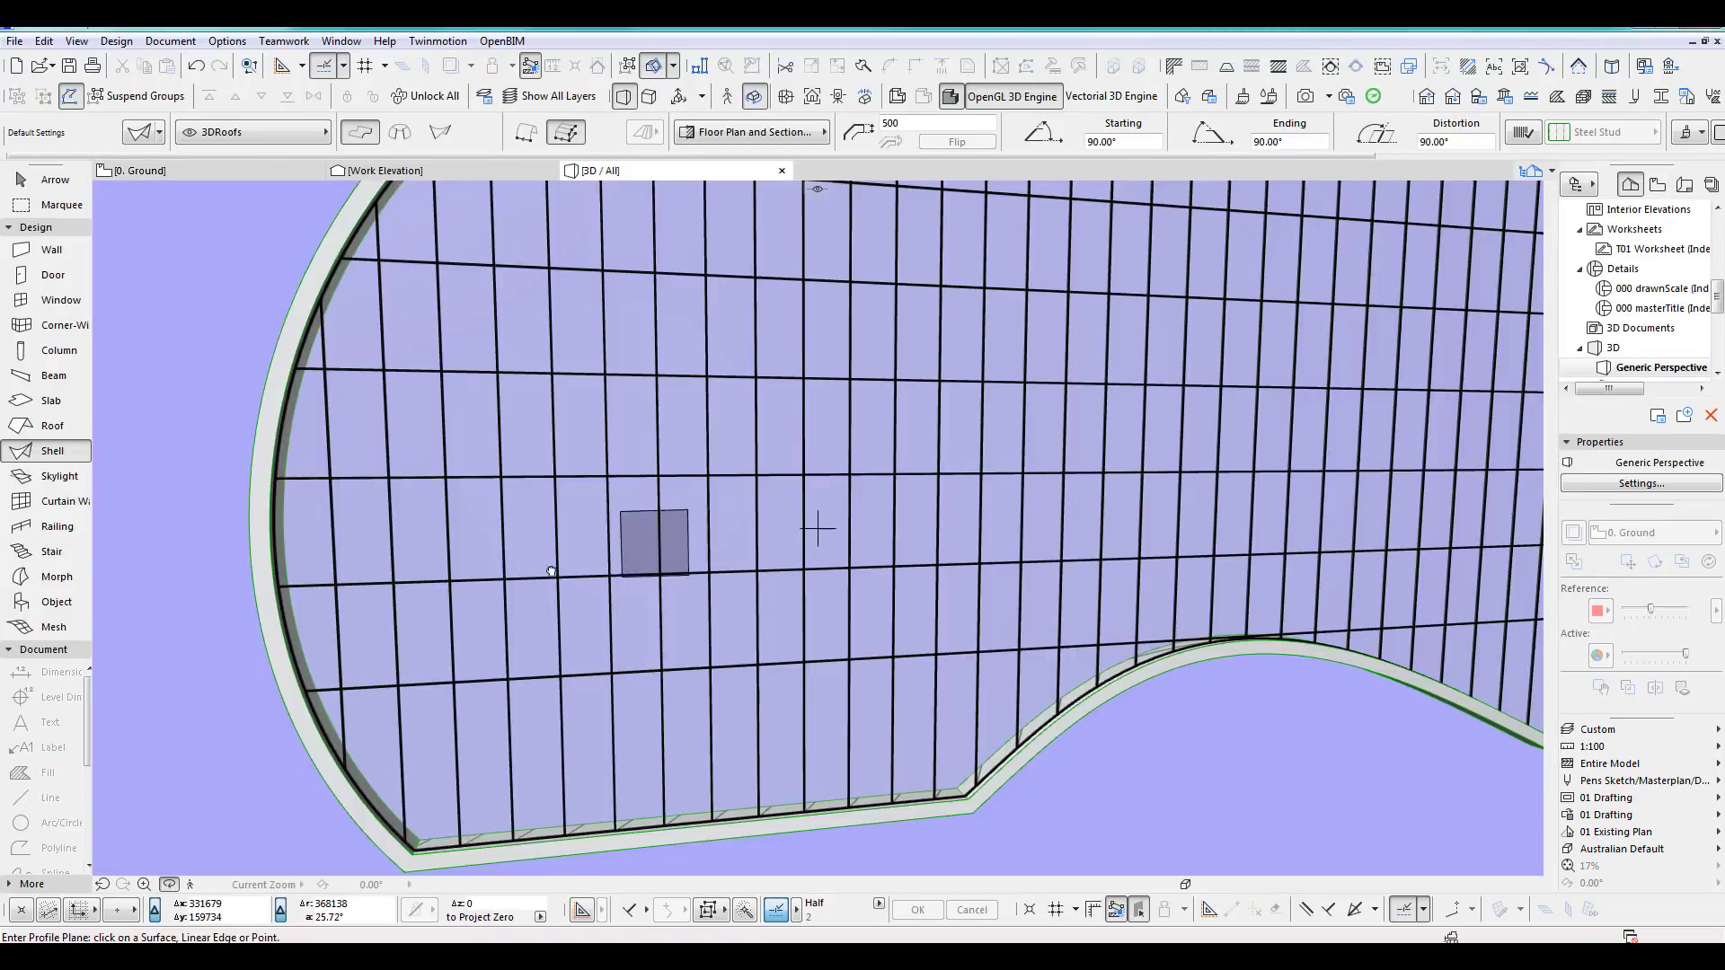
pyautogui.scroll(-4, 552, 572)
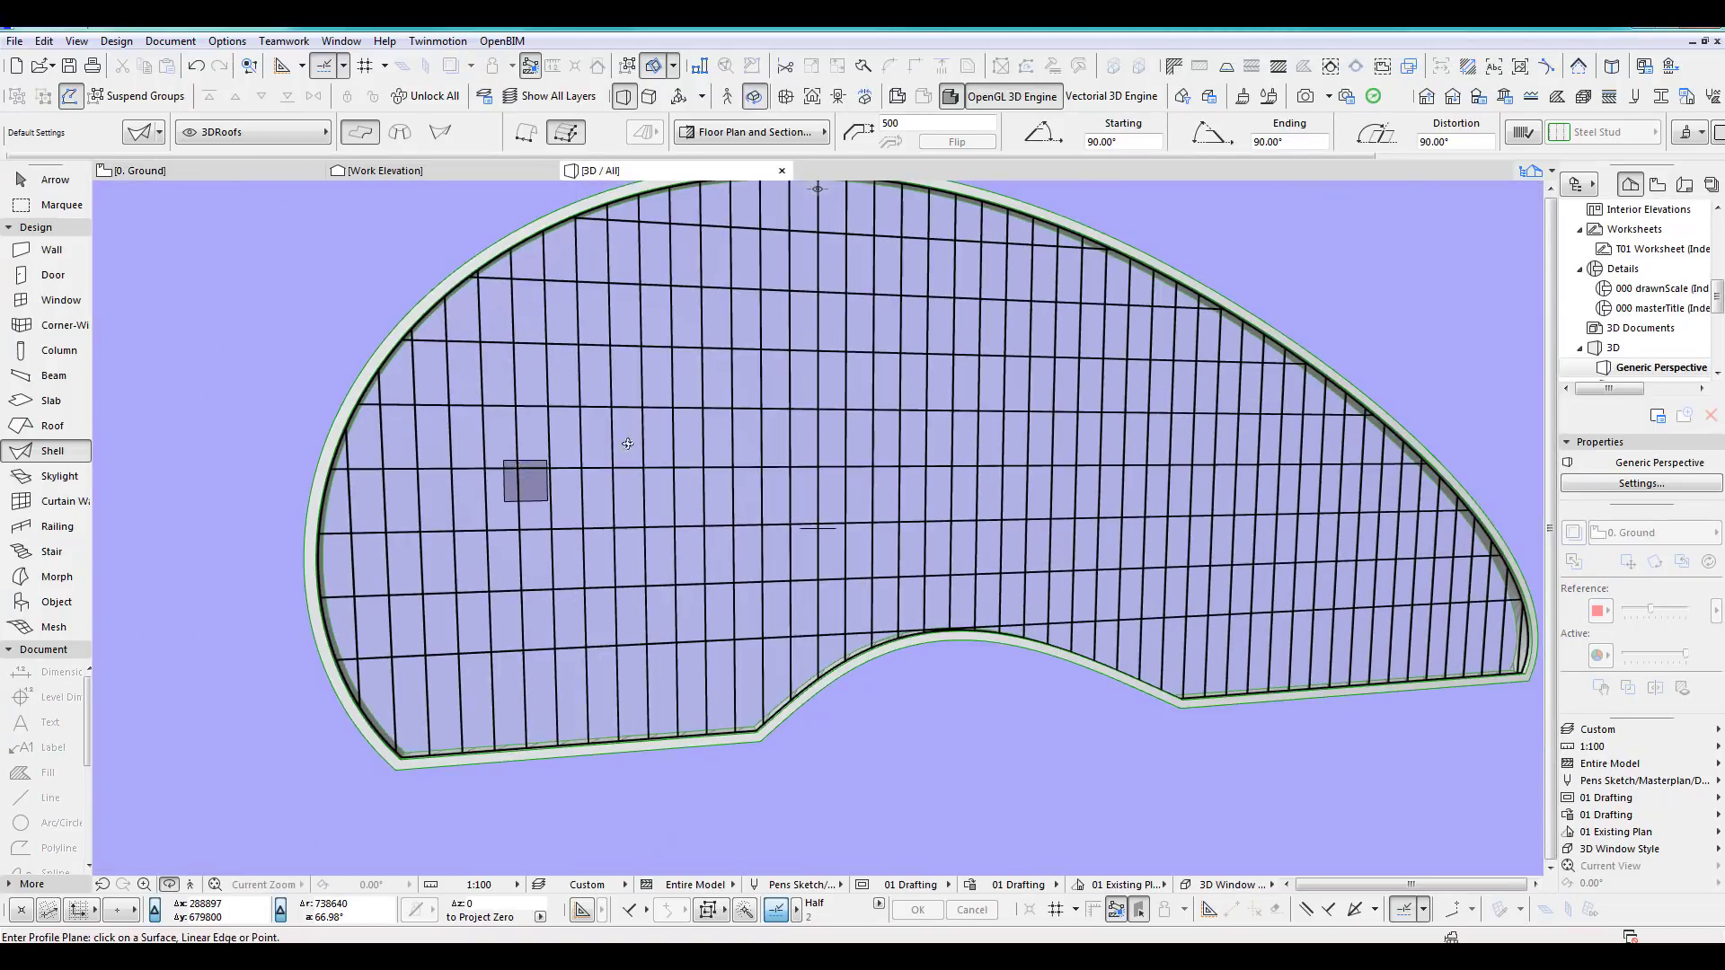
pyautogui.keyDown('shift'); pyautogui.moveTo(627, 443); pyautogui.dragTo(716, 537, button='middle'); pyautogui.keyUp('shift')
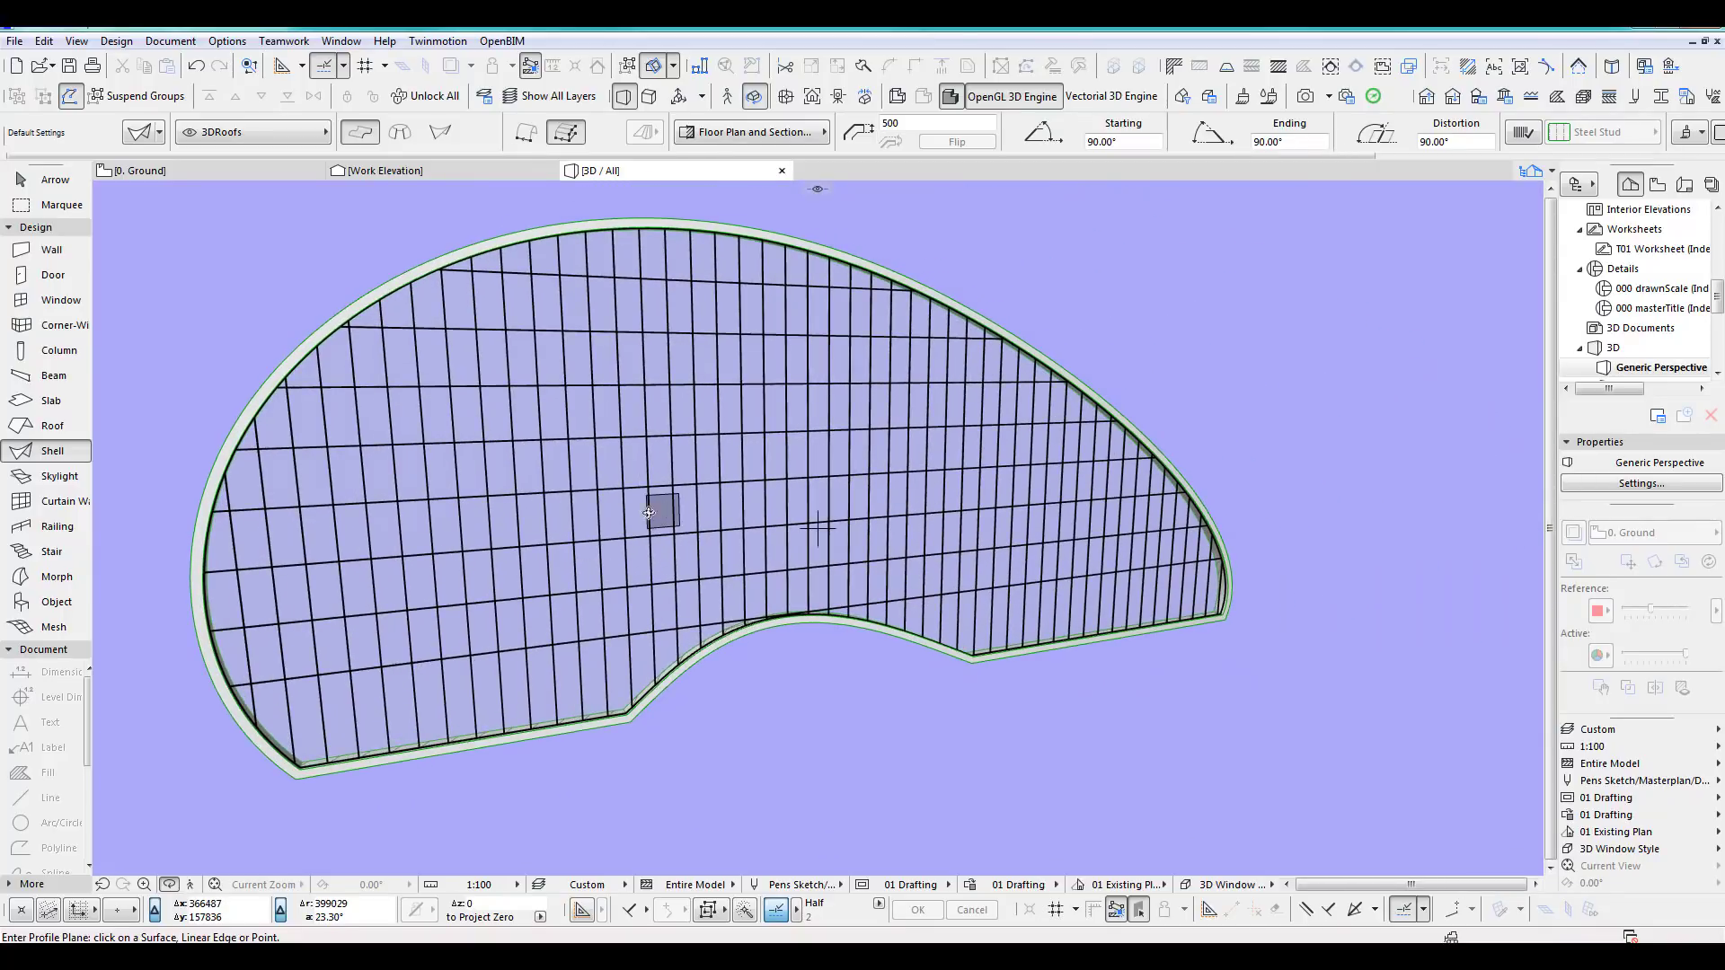
# On the Ground plan, copy the framed curtain wall with its shell about 6000 mm in Y, away from the Section 1 line.
pyautogui.press('F2')
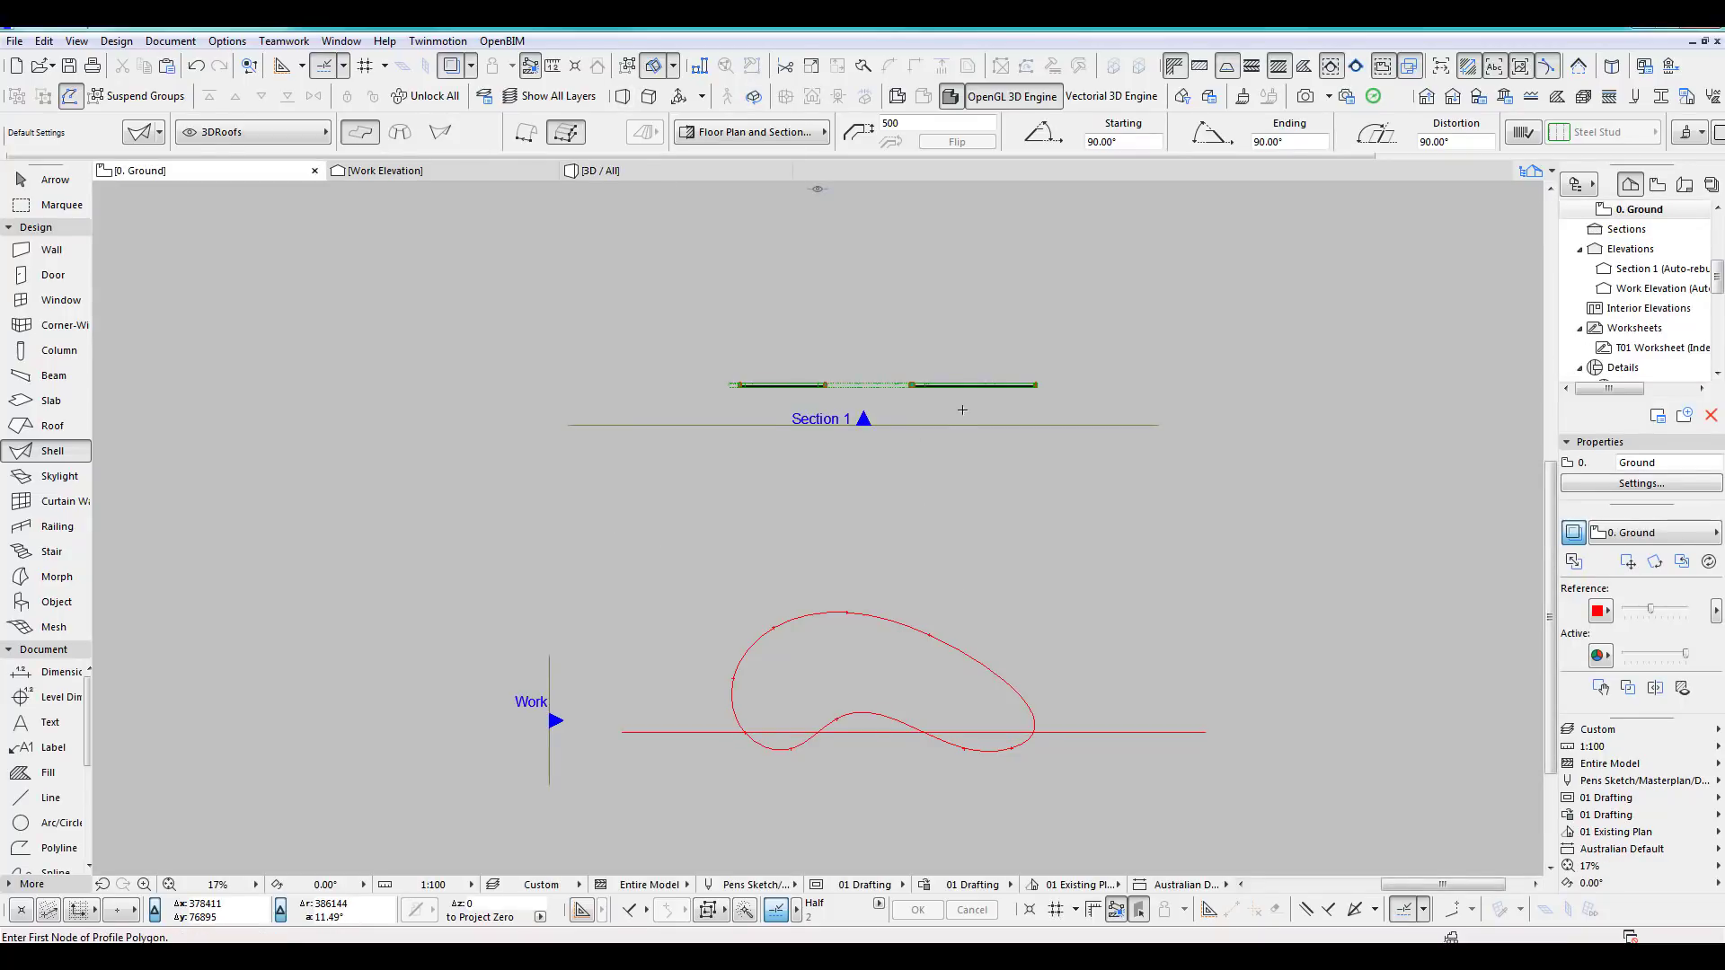
pyautogui.moveTo(902, 407); pyautogui.dragTo(862, 552, button='middle')
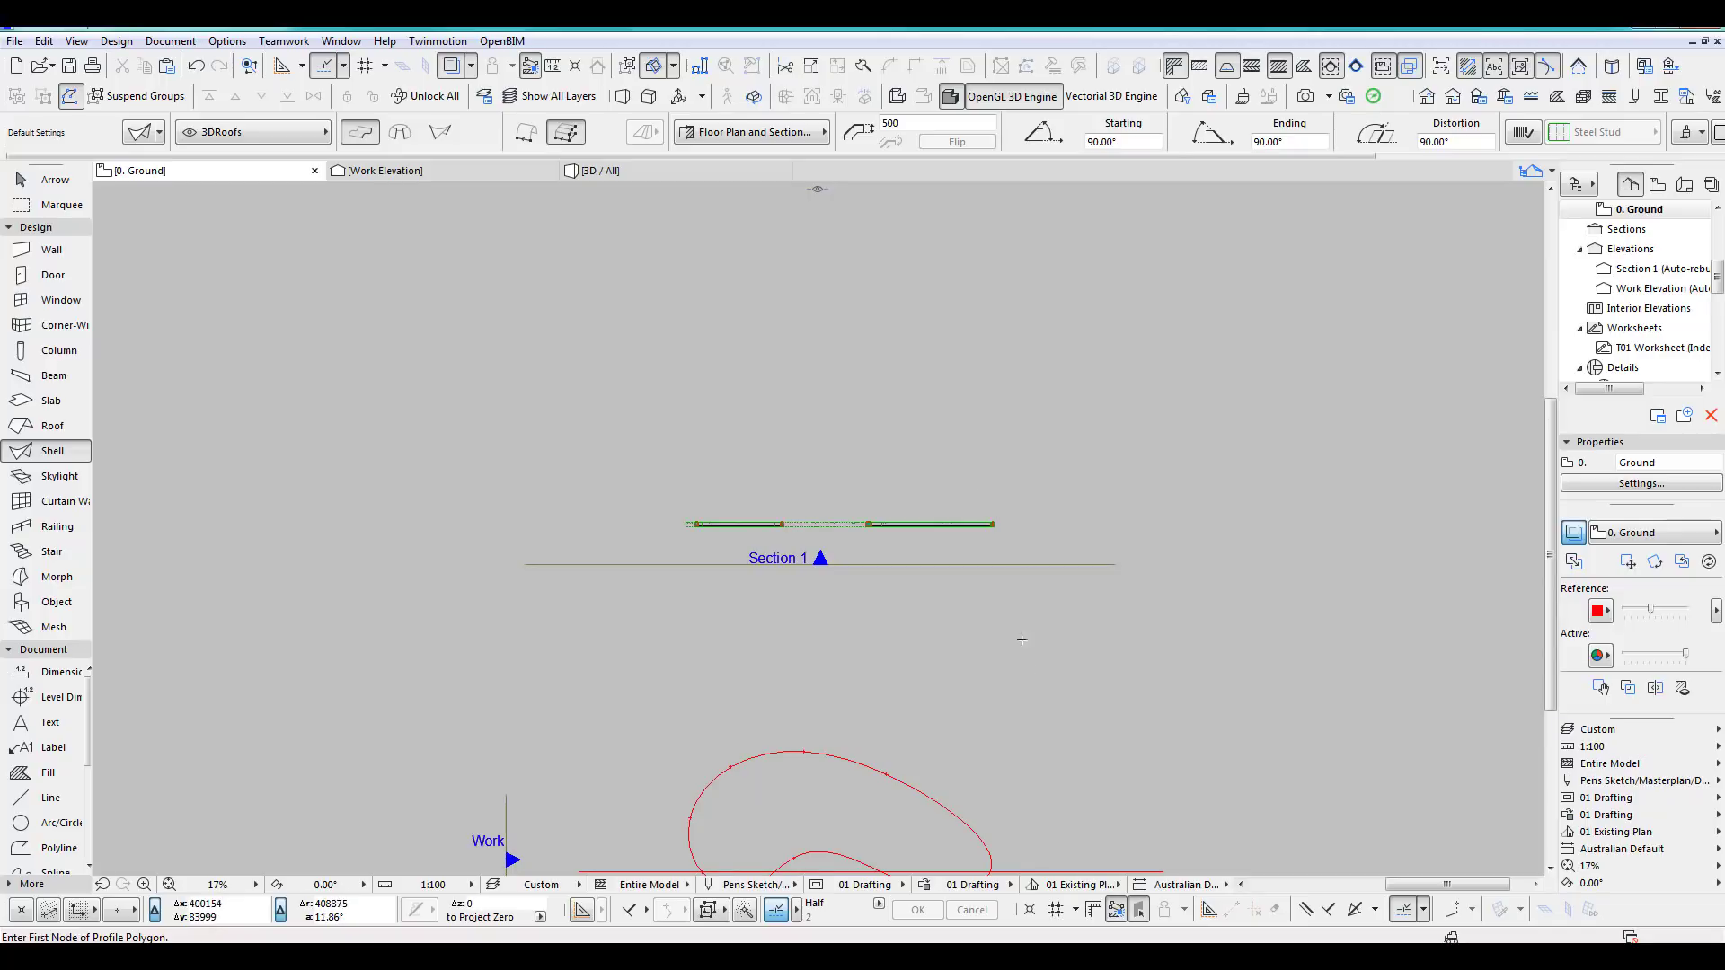
pyautogui.moveTo(1047, 629); pyautogui.dragTo(1074, 432, button='middle')
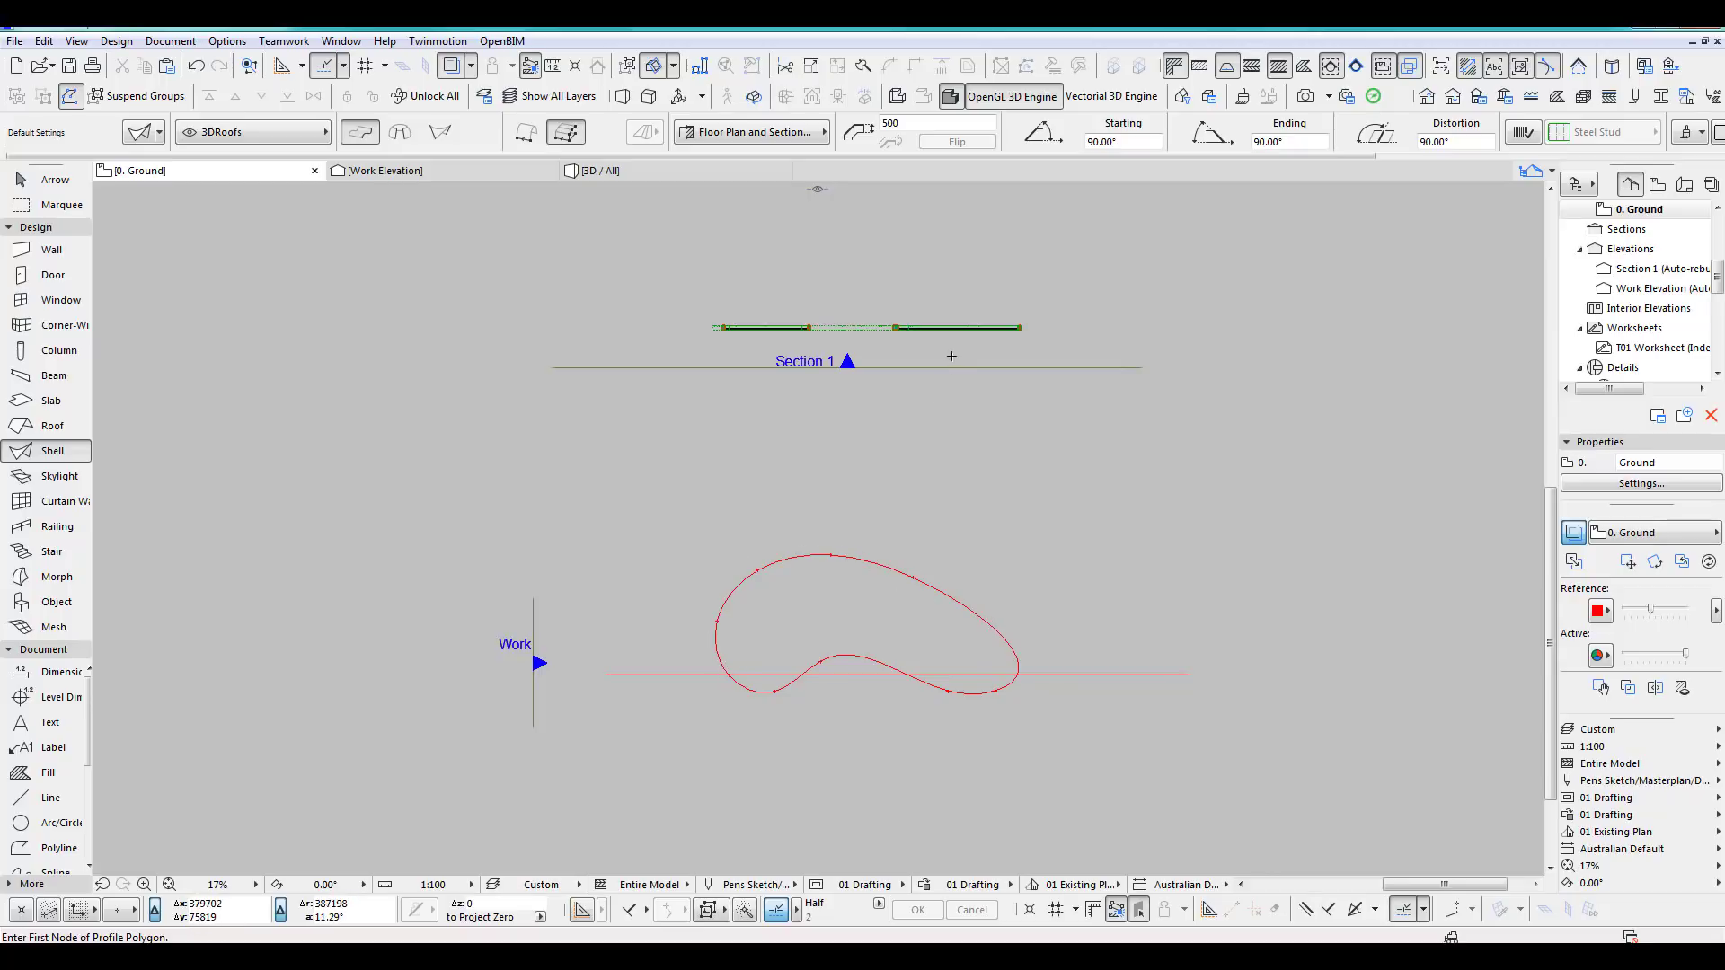
pyautogui.scroll(6, 951, 357)
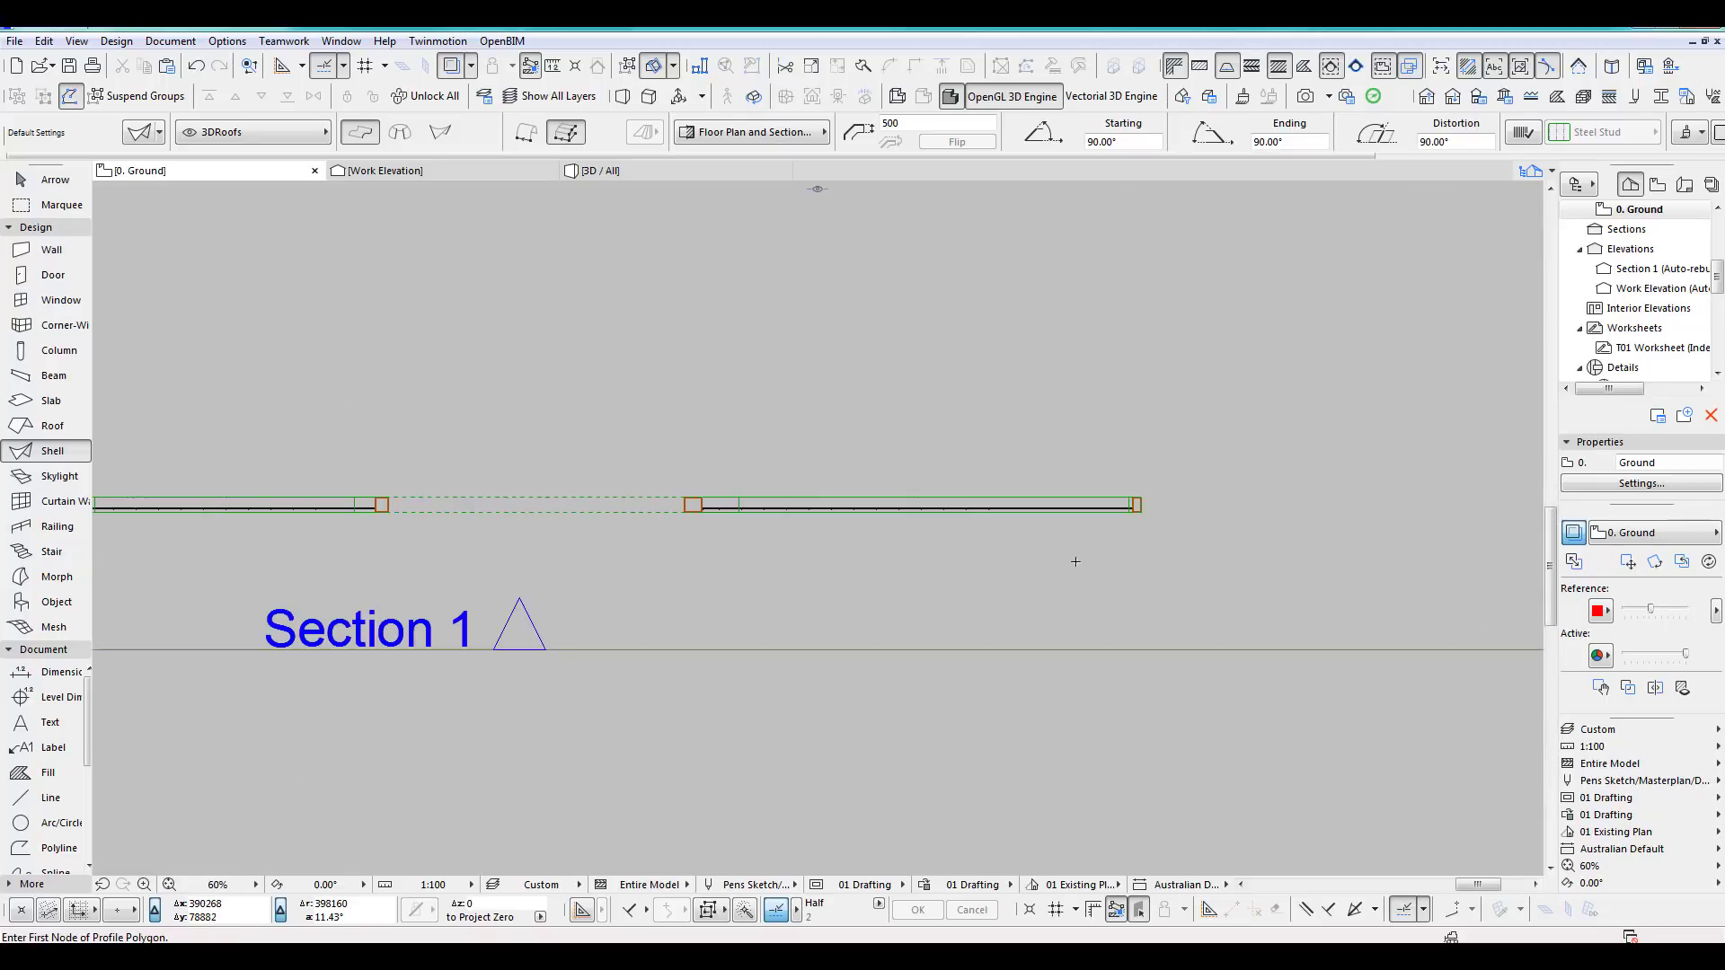
pyautogui.moveTo(1122, 568); pyautogui.dragTo(1217, 585, button='middle')
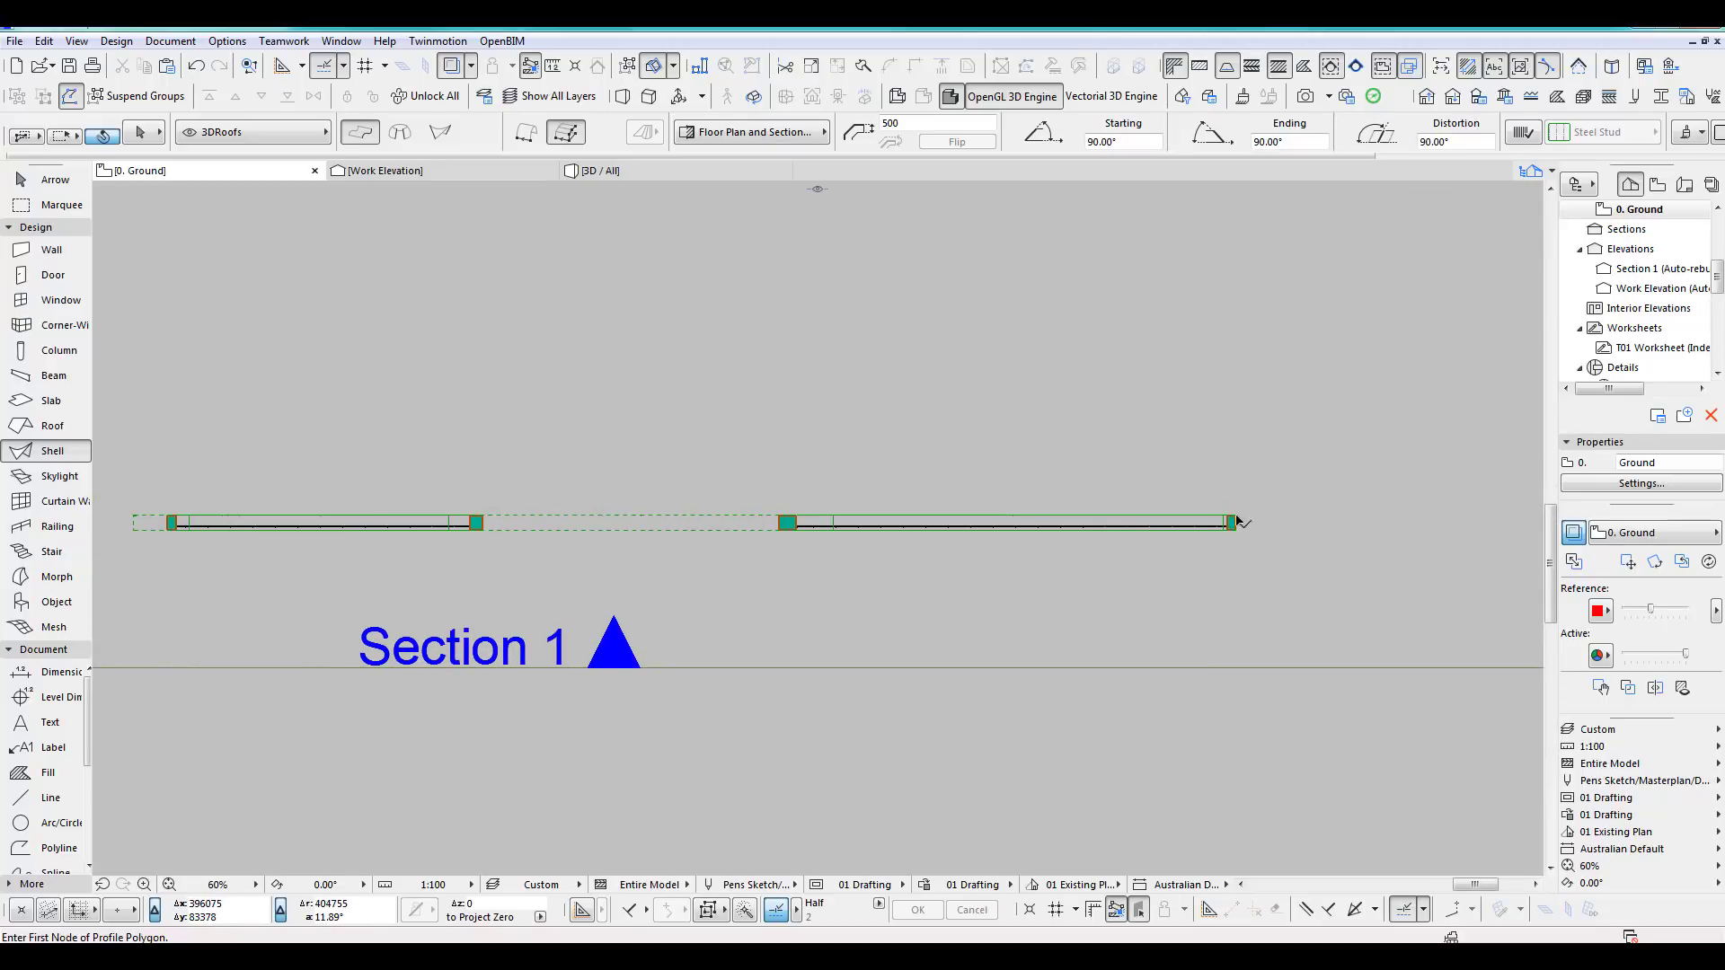
pyautogui.keyDown('shift'); pyautogui.click(1269, 508); pyautogui.keyUp('shift')
pyautogui.keyDown('shift'); pyautogui.click(1239, 552); pyautogui.keyUp('shift')
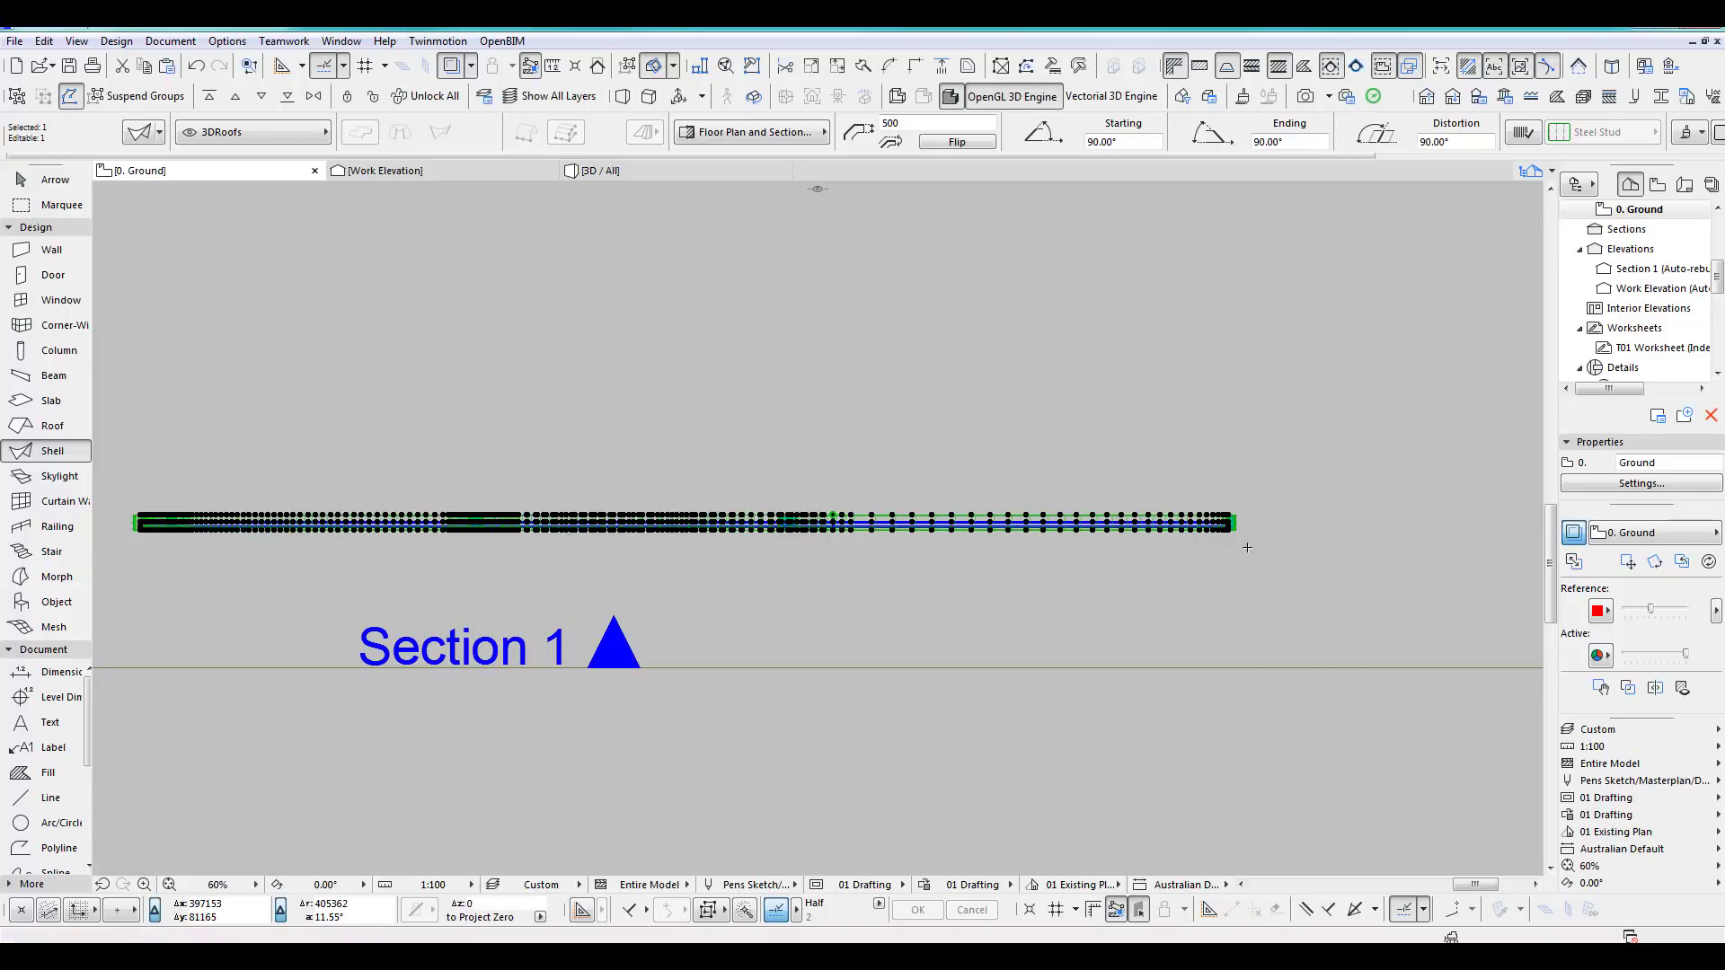
pyautogui.hotkey('ctrl', 'd')
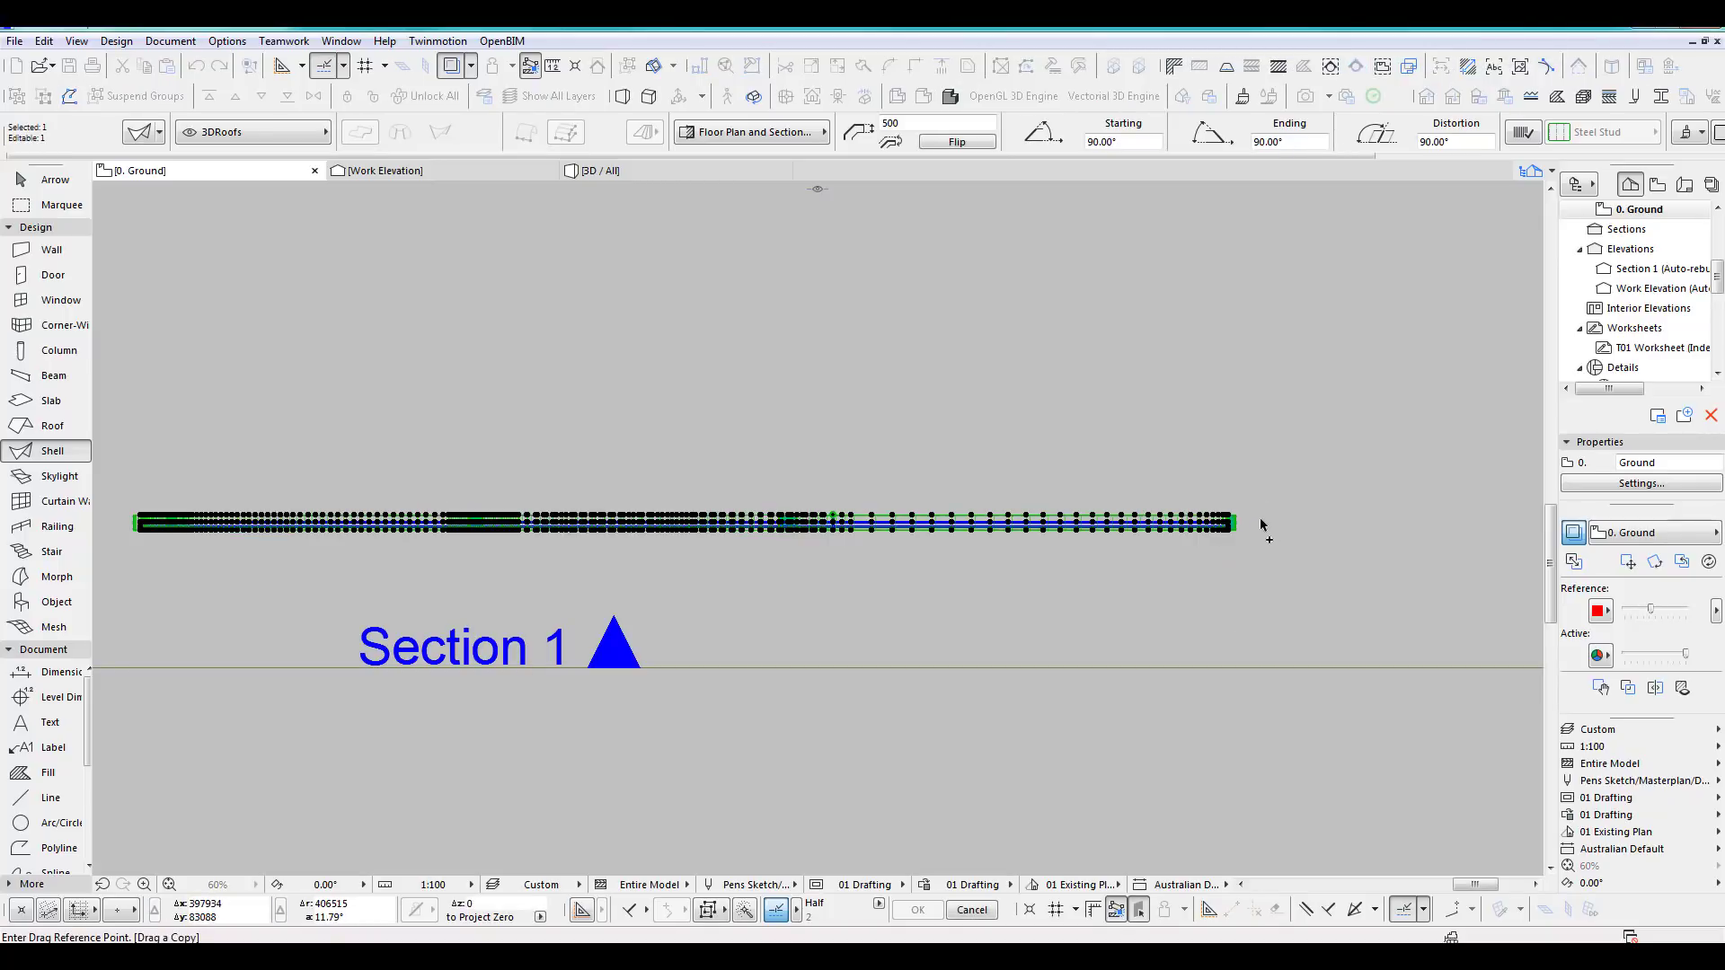
pyautogui.click(1260, 523)
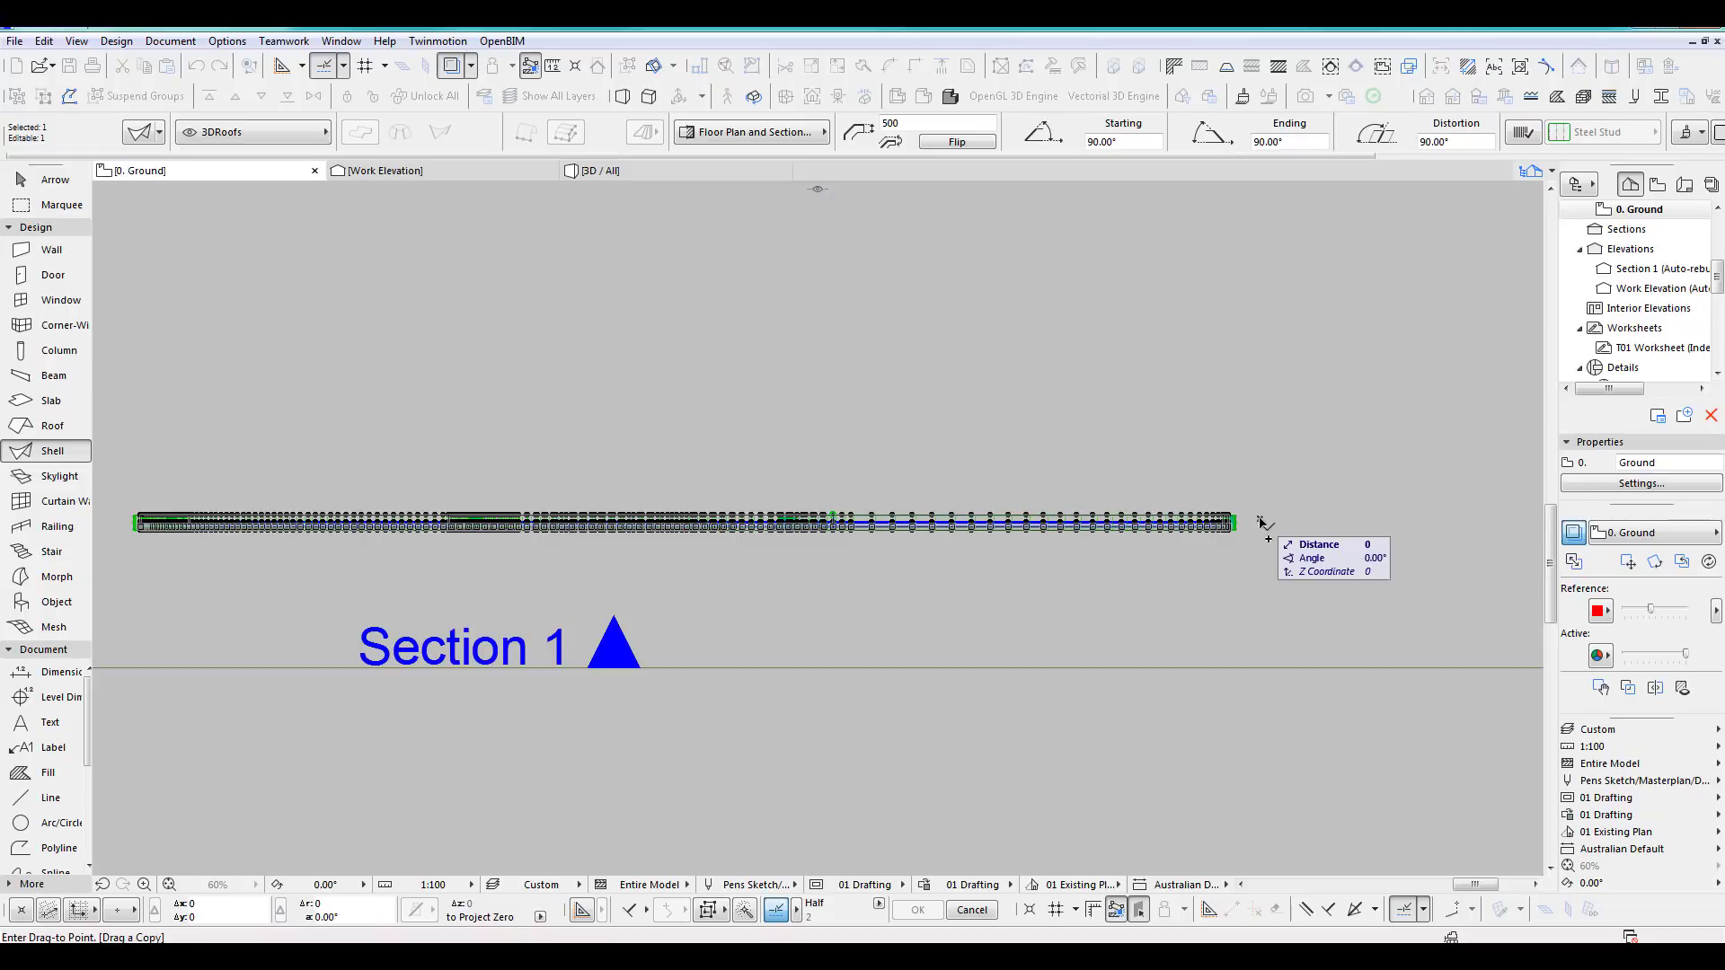
pyautogui.press('y')
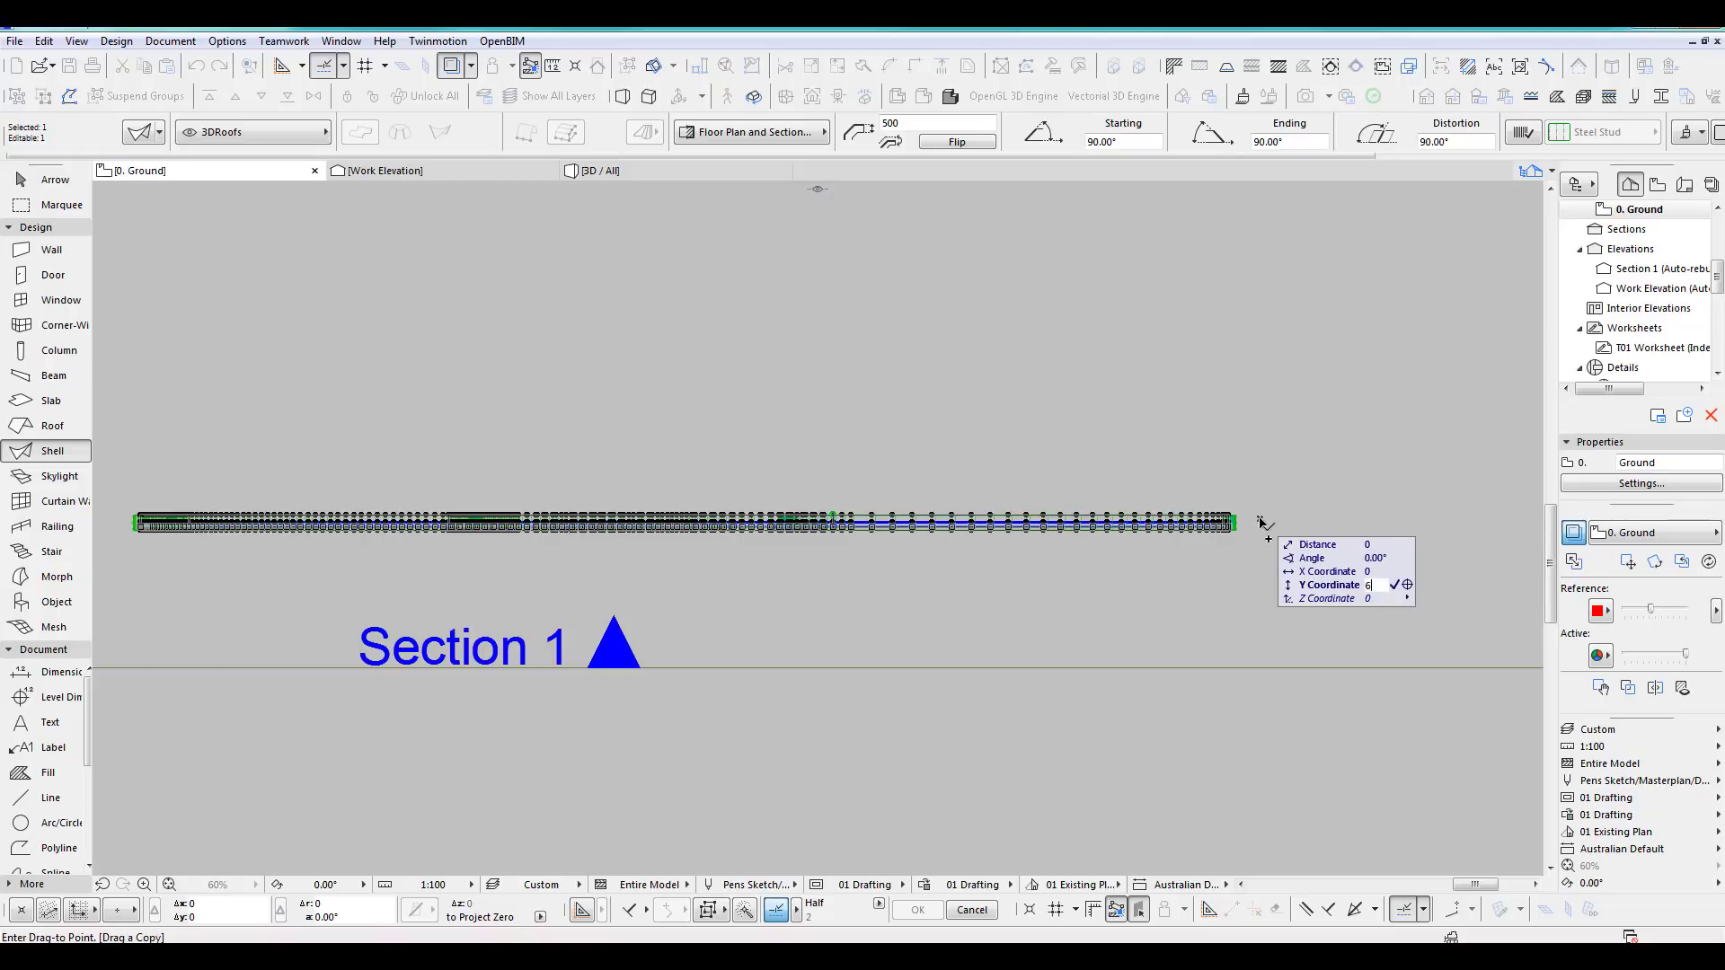
pyautogui.press('Return')
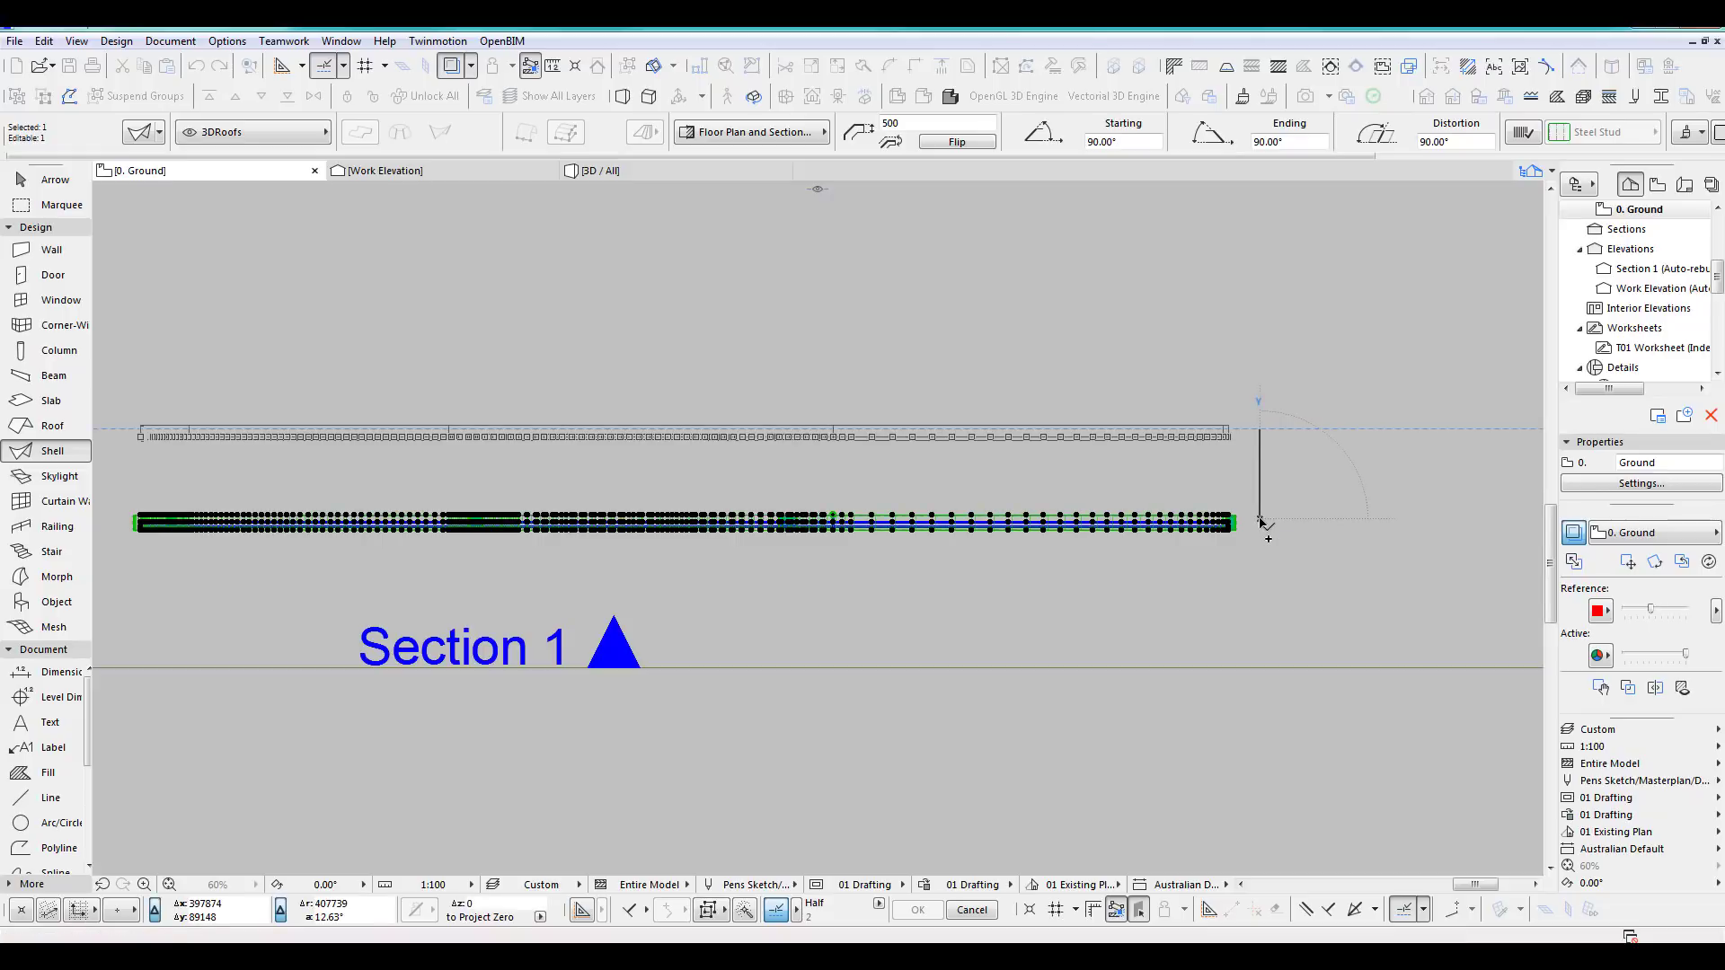
pyautogui.scroll(-3, 1266, 466)
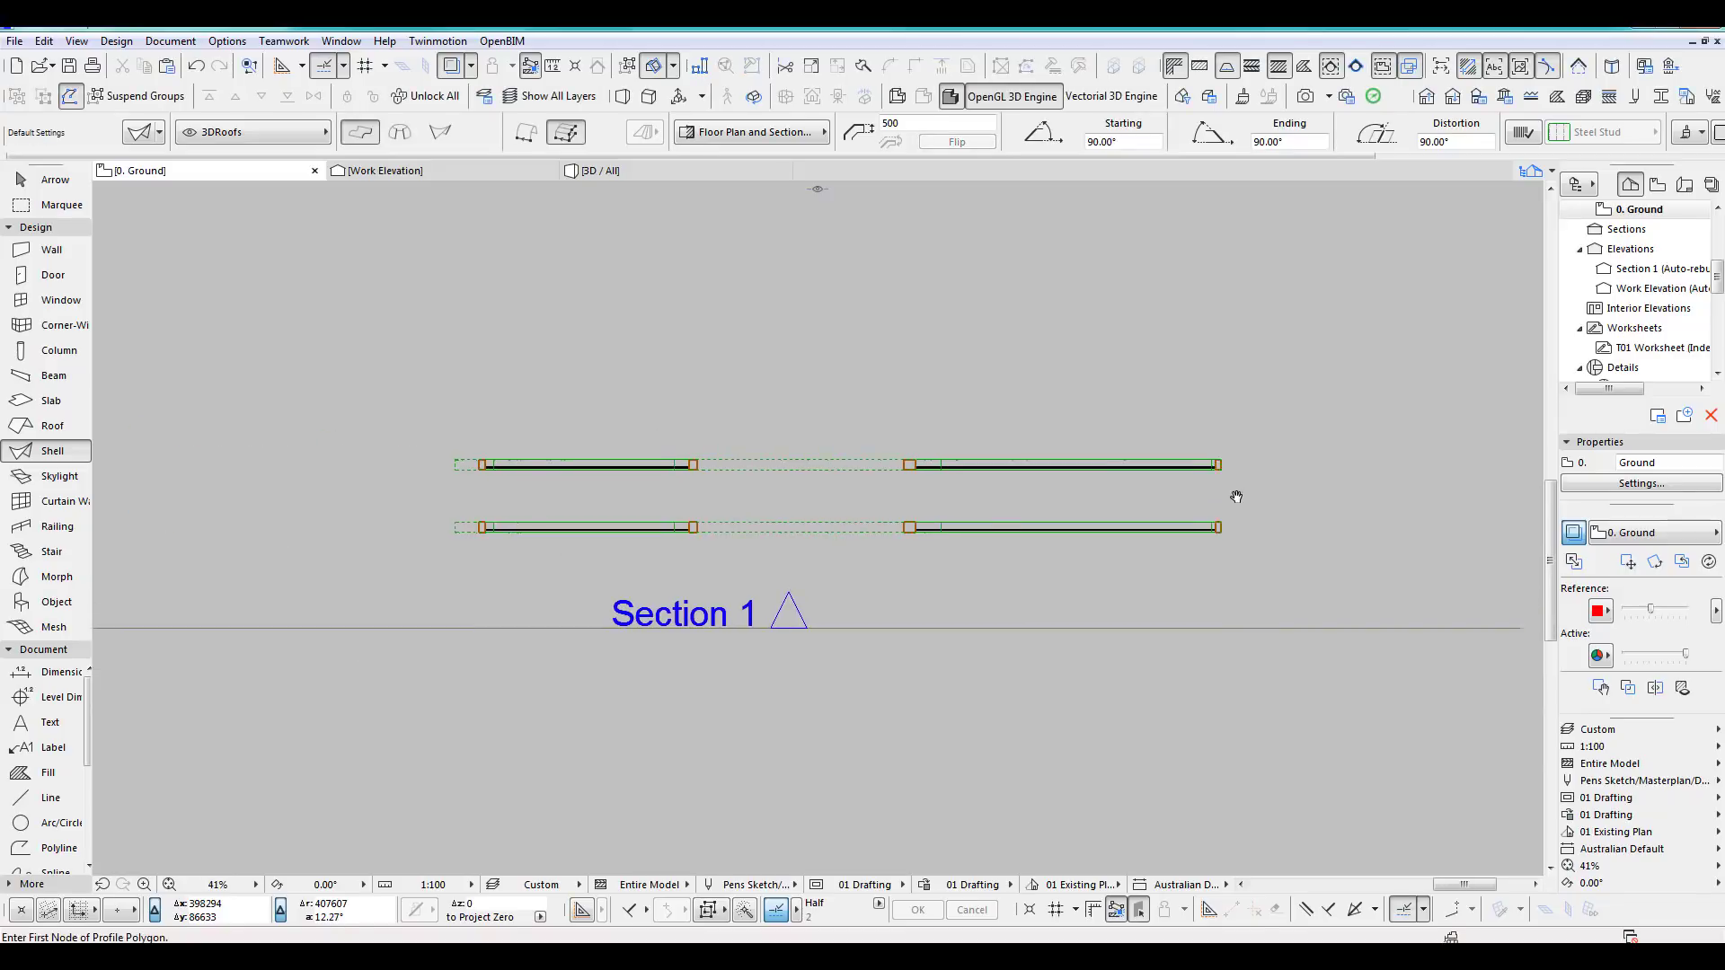
pyautogui.moveTo(1257, 495); pyautogui.dragTo(1154, 526, button='middle')
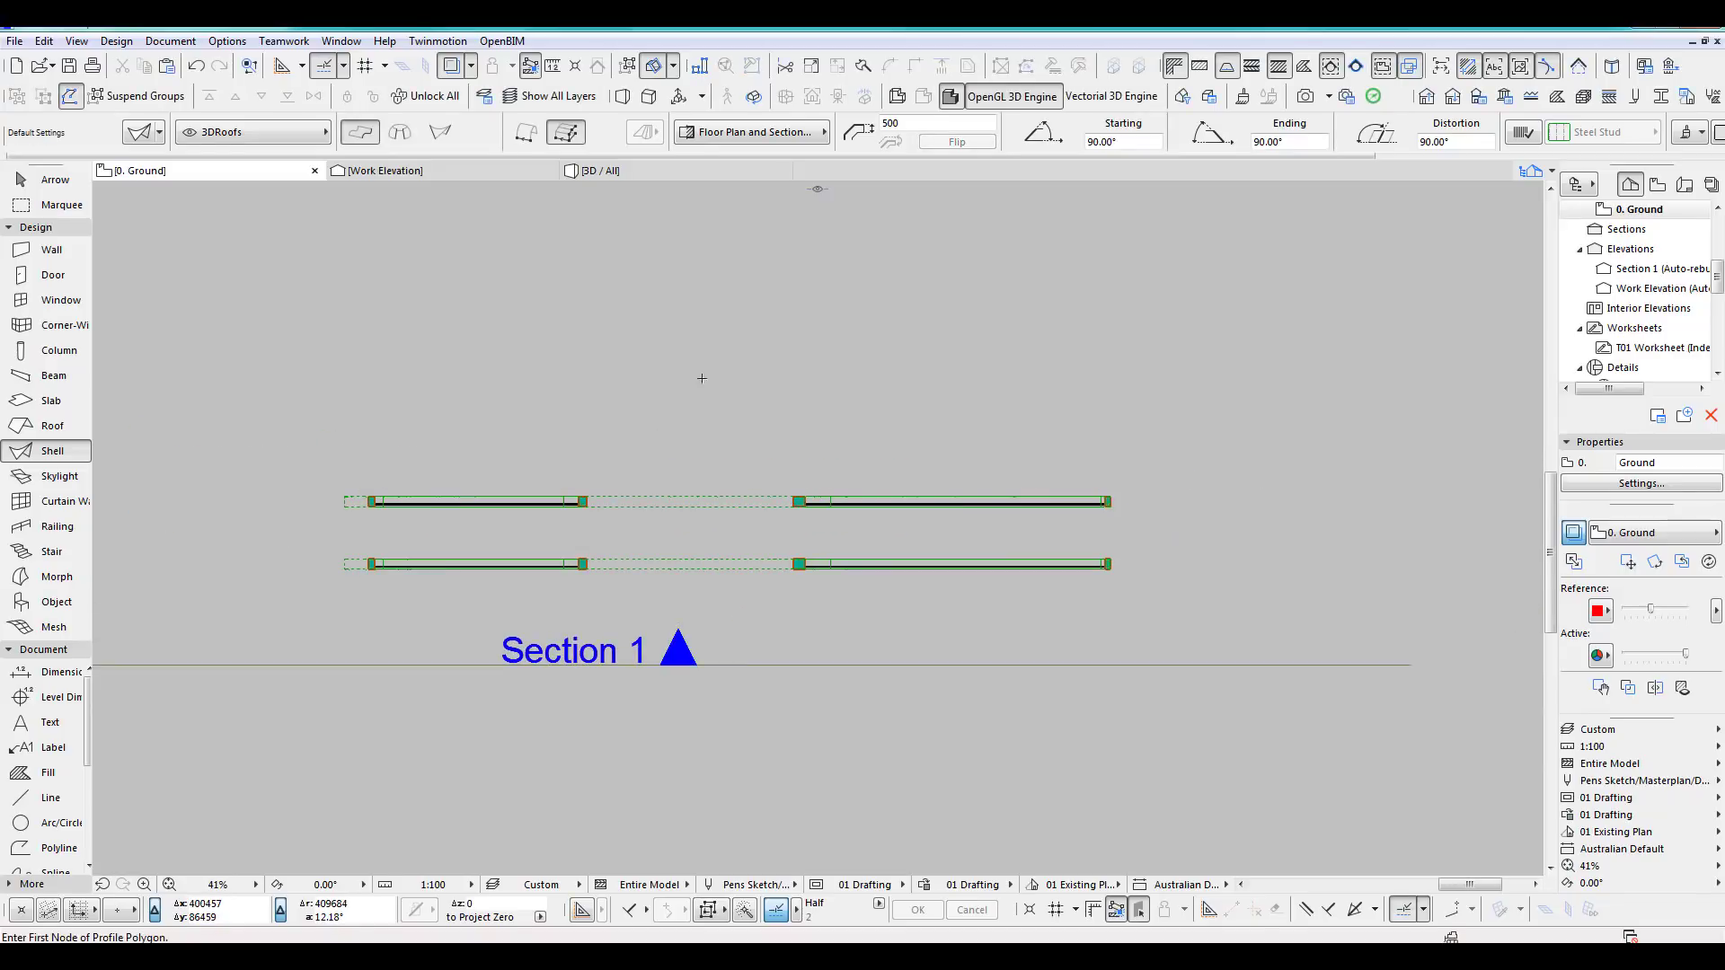
# Delete the previous facade copy and copy the remaining framed curtain wall with its shell about 12000 mm in Y.
pyautogui.click(54, 179)
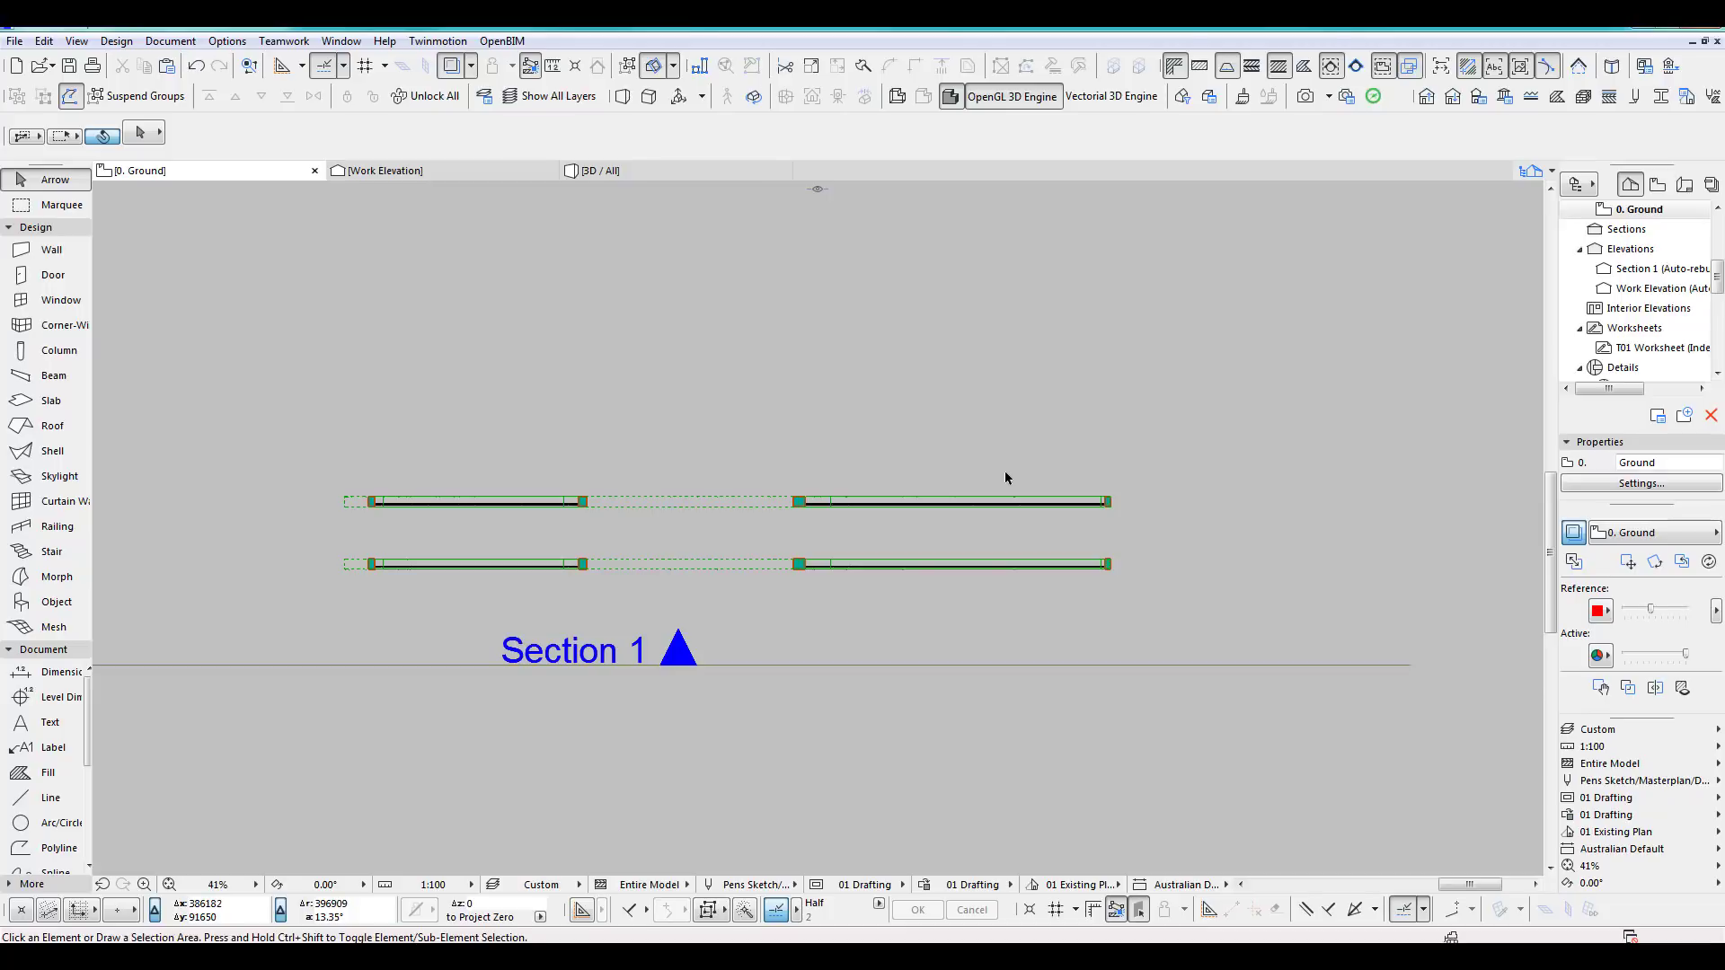
pyautogui.moveTo(1005, 471)
pyautogui.mouseDown()
pyautogui.moveTo(1112, 529)
pyautogui.moveTo(1141, 593)
pyautogui.mouseUp()
pyautogui.press('Delete')
pyautogui.hotkey('ctrl', 'shift', 'd')
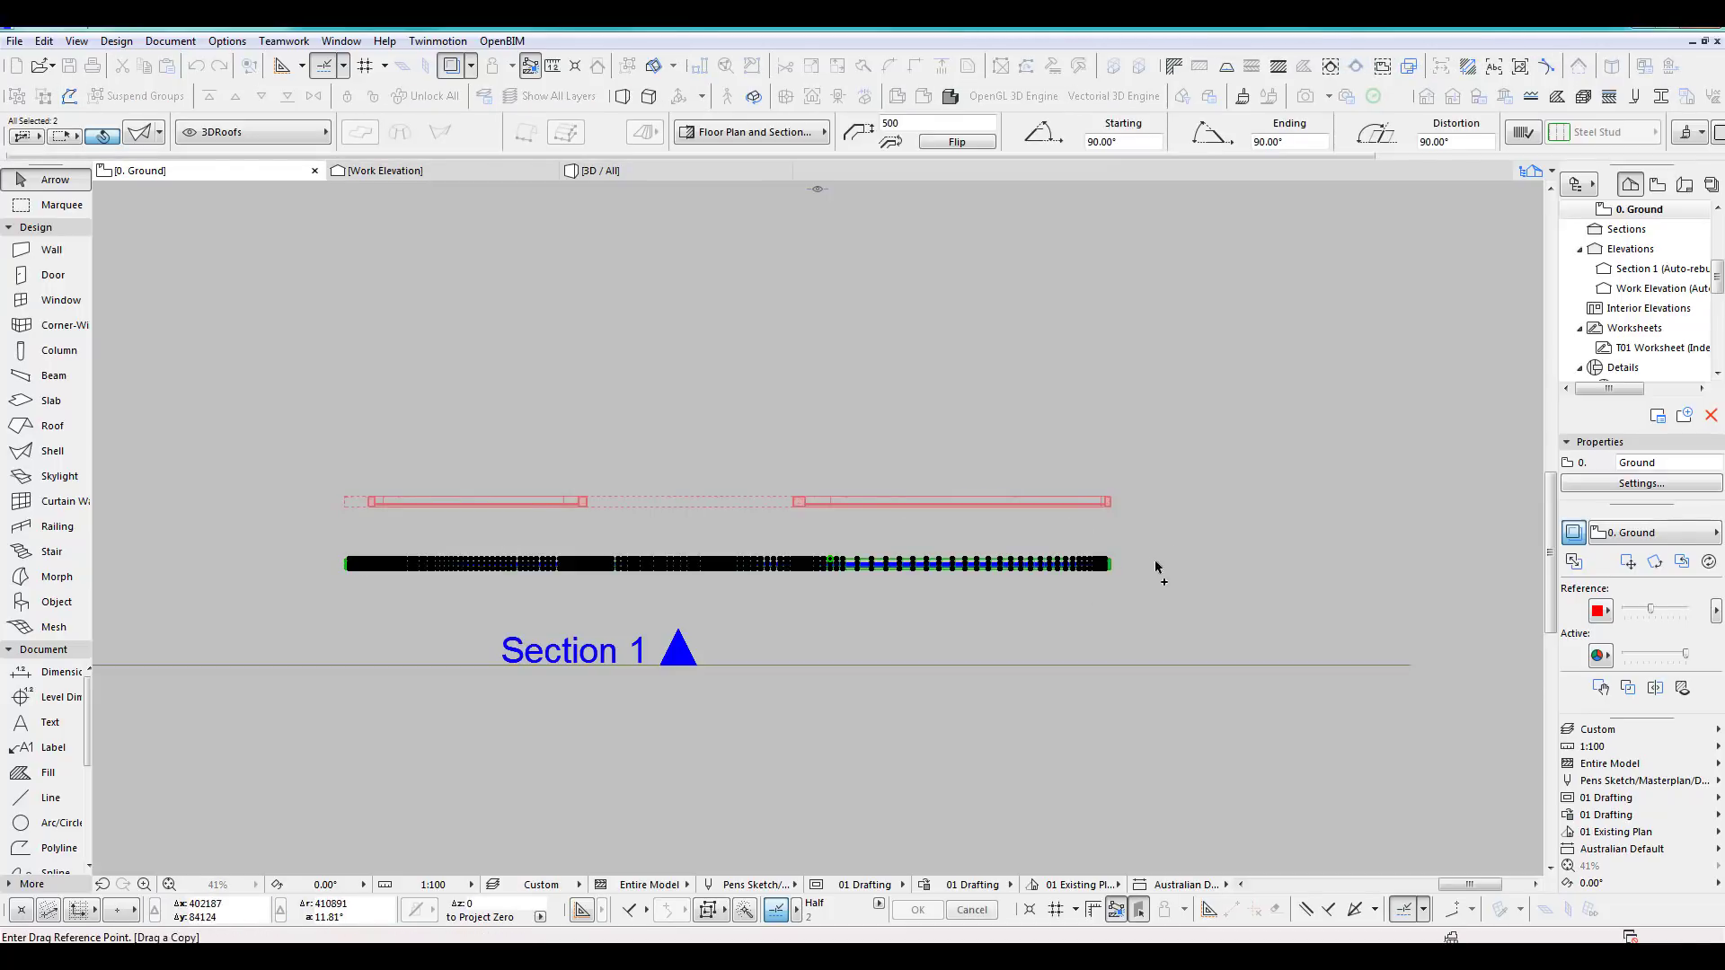
pyautogui.click(1152, 567)
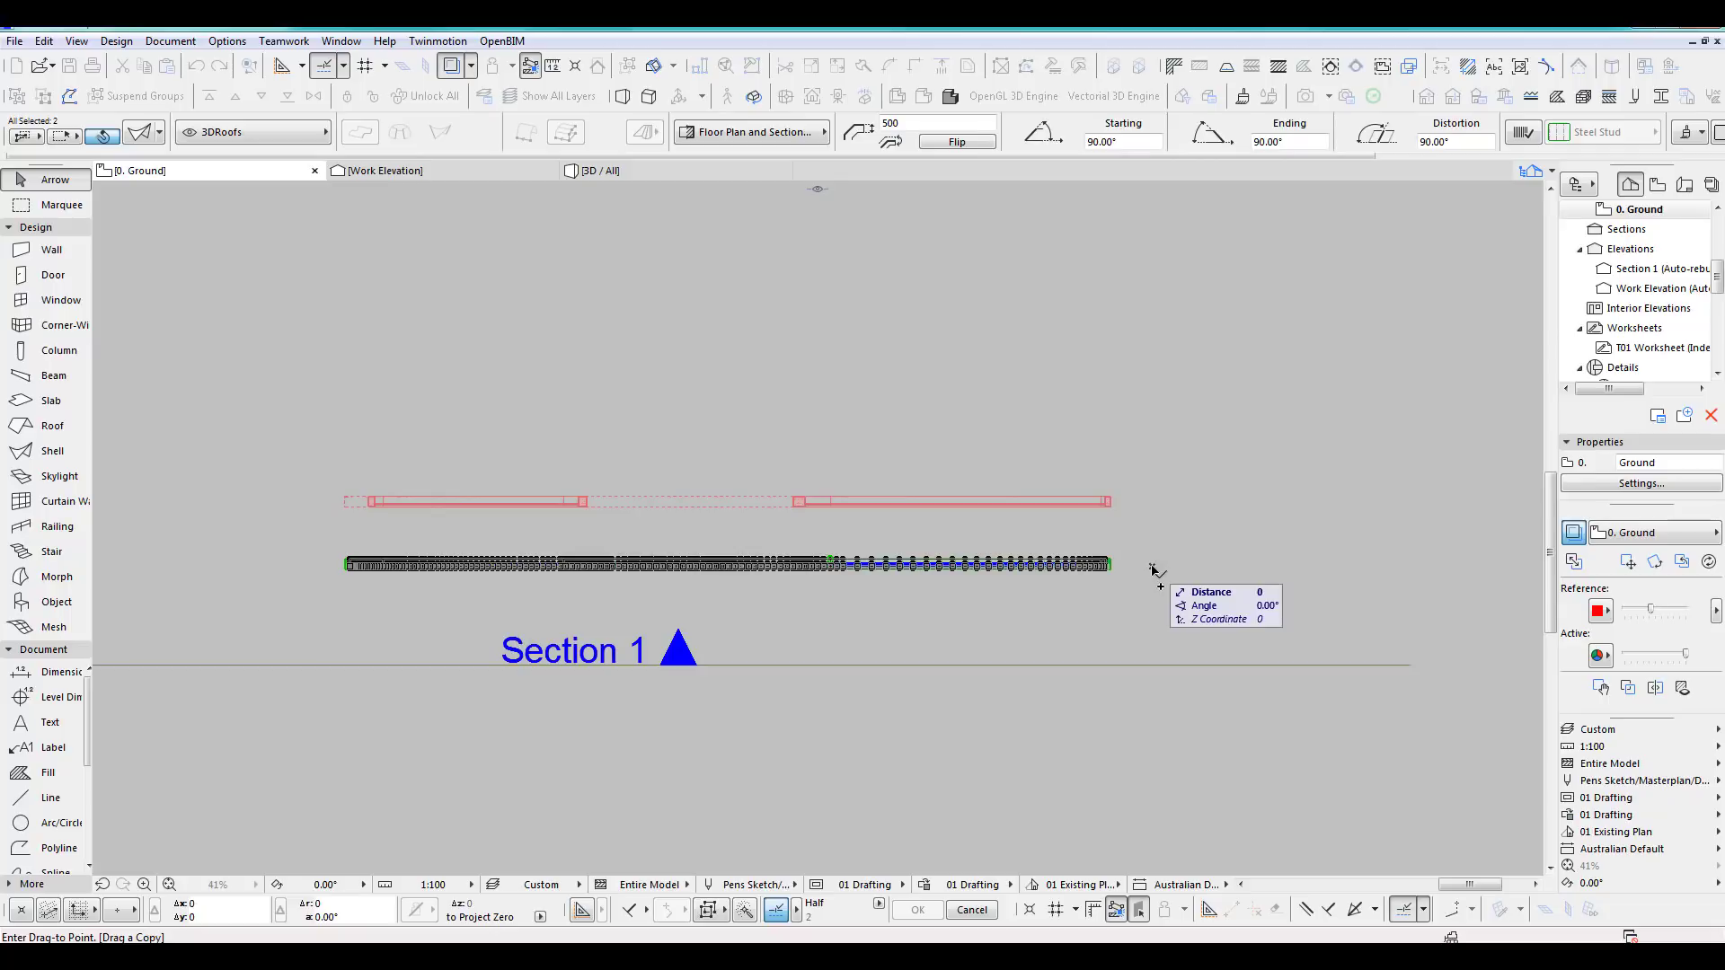
pyautogui.press('y')
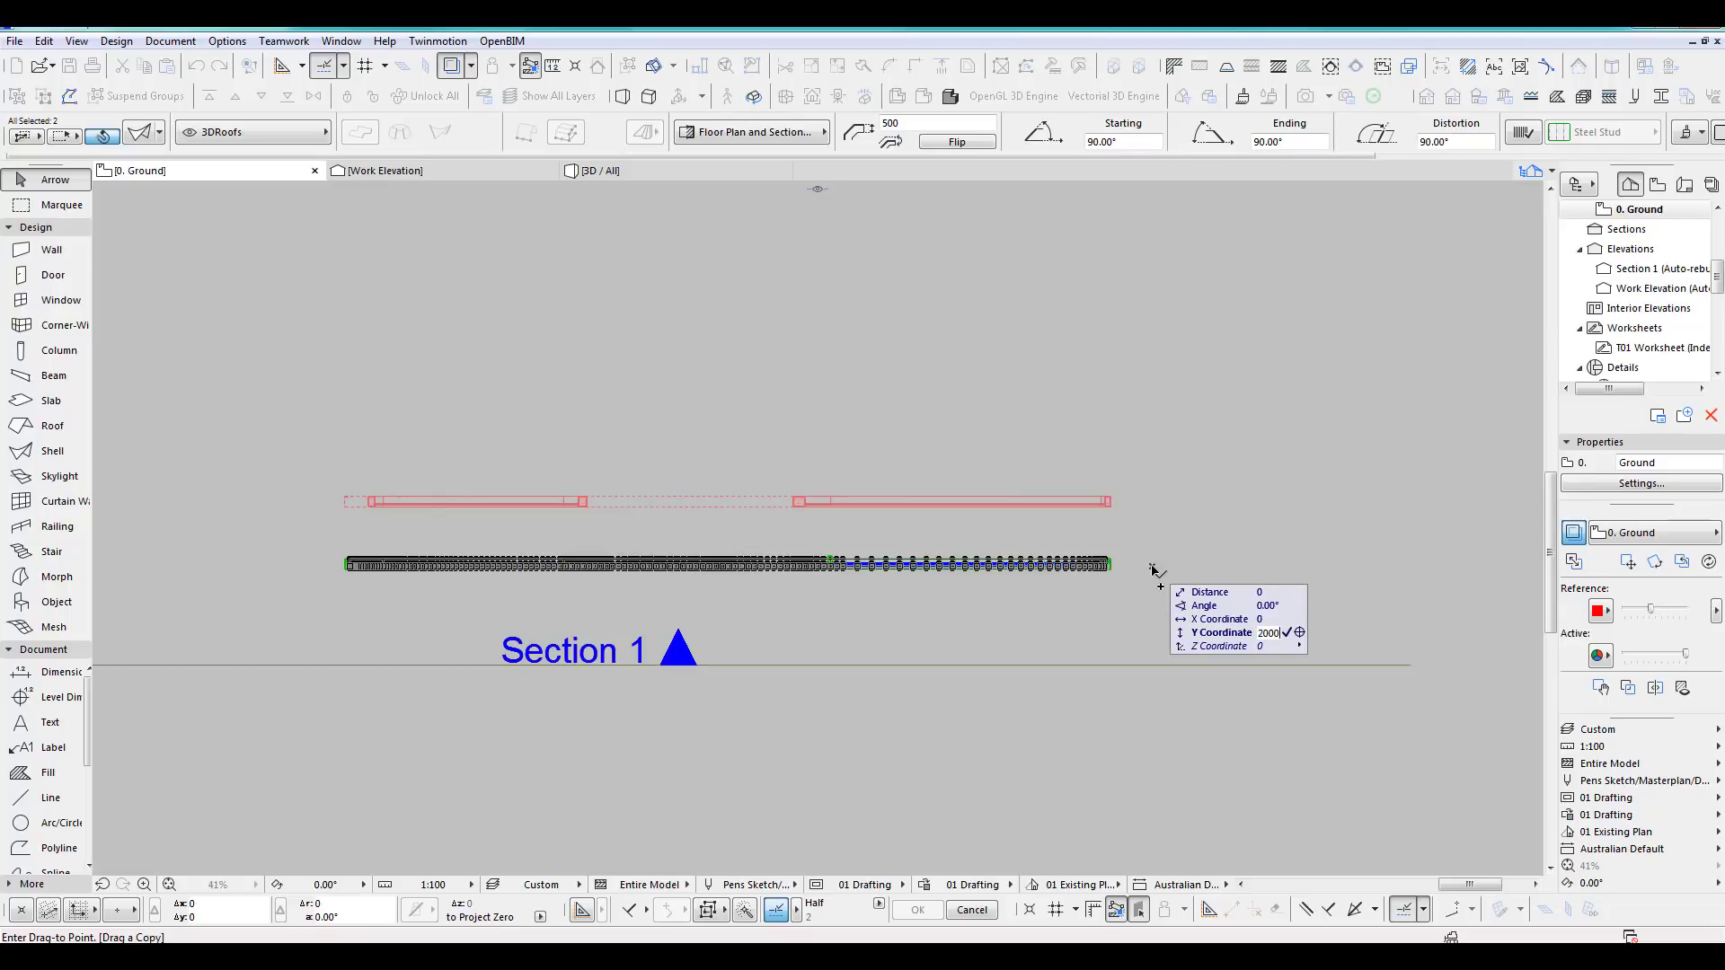
pyautogui.press('Return')
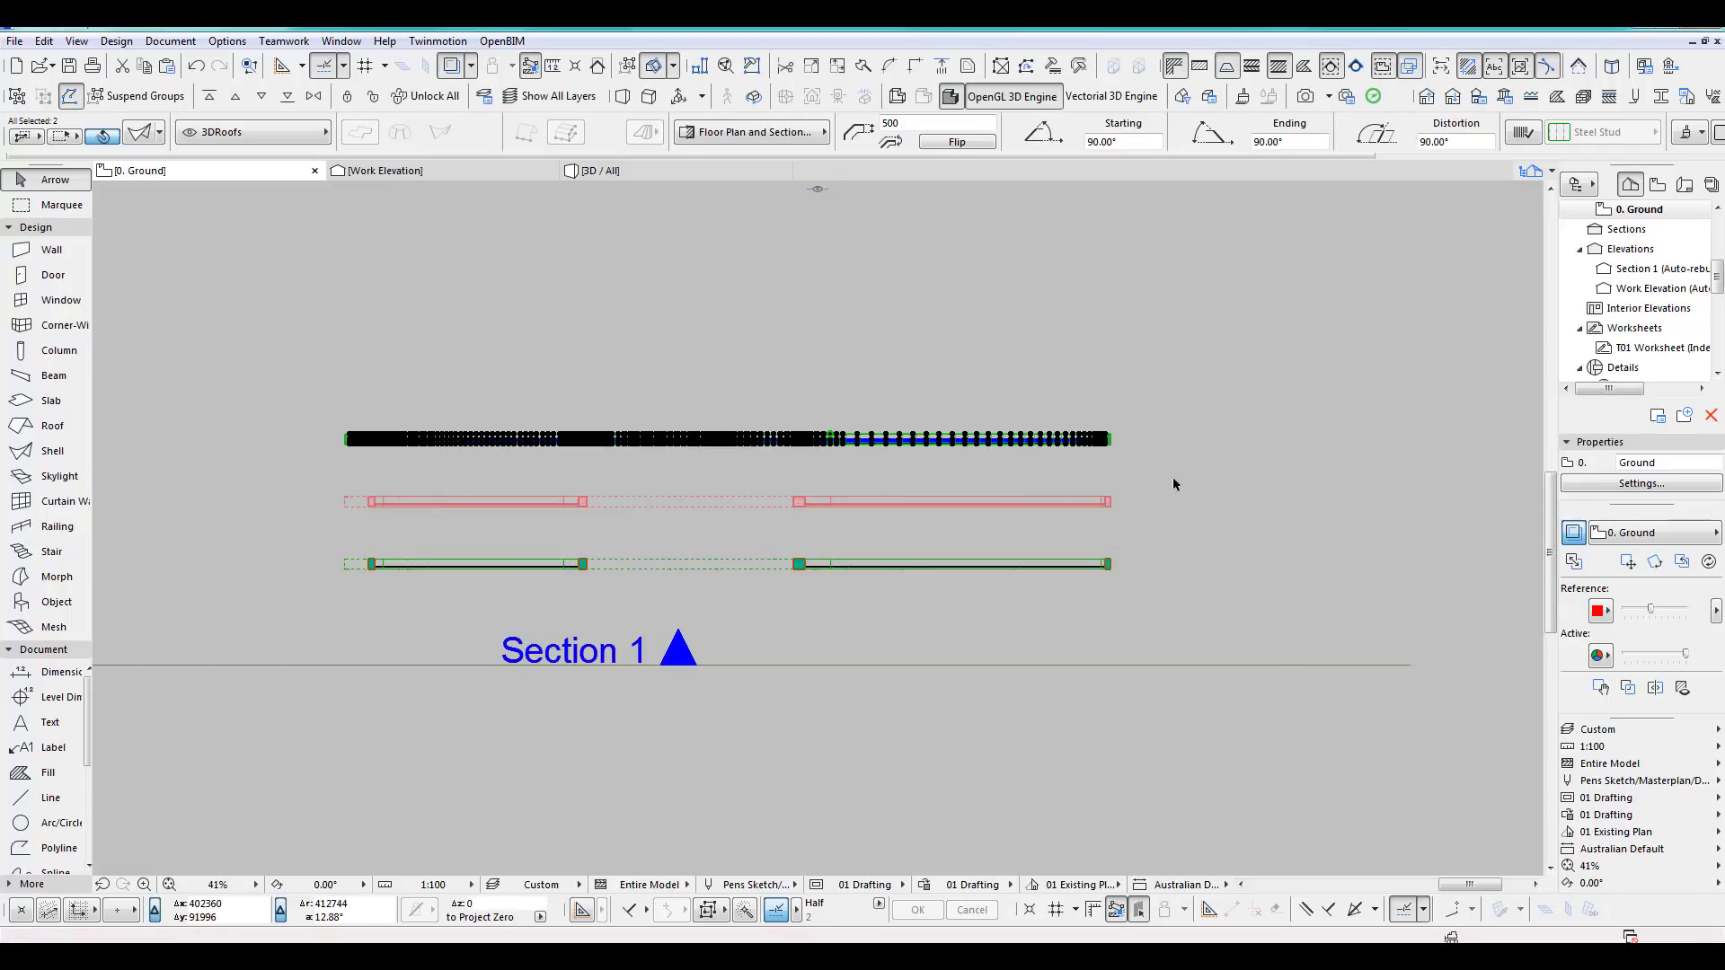
# Copy the shell of the facade nearest the Section 1 line by 1000 mm at 90°, so it sits directly behind the original.
pyautogui.scroll(2, 1190, 460)
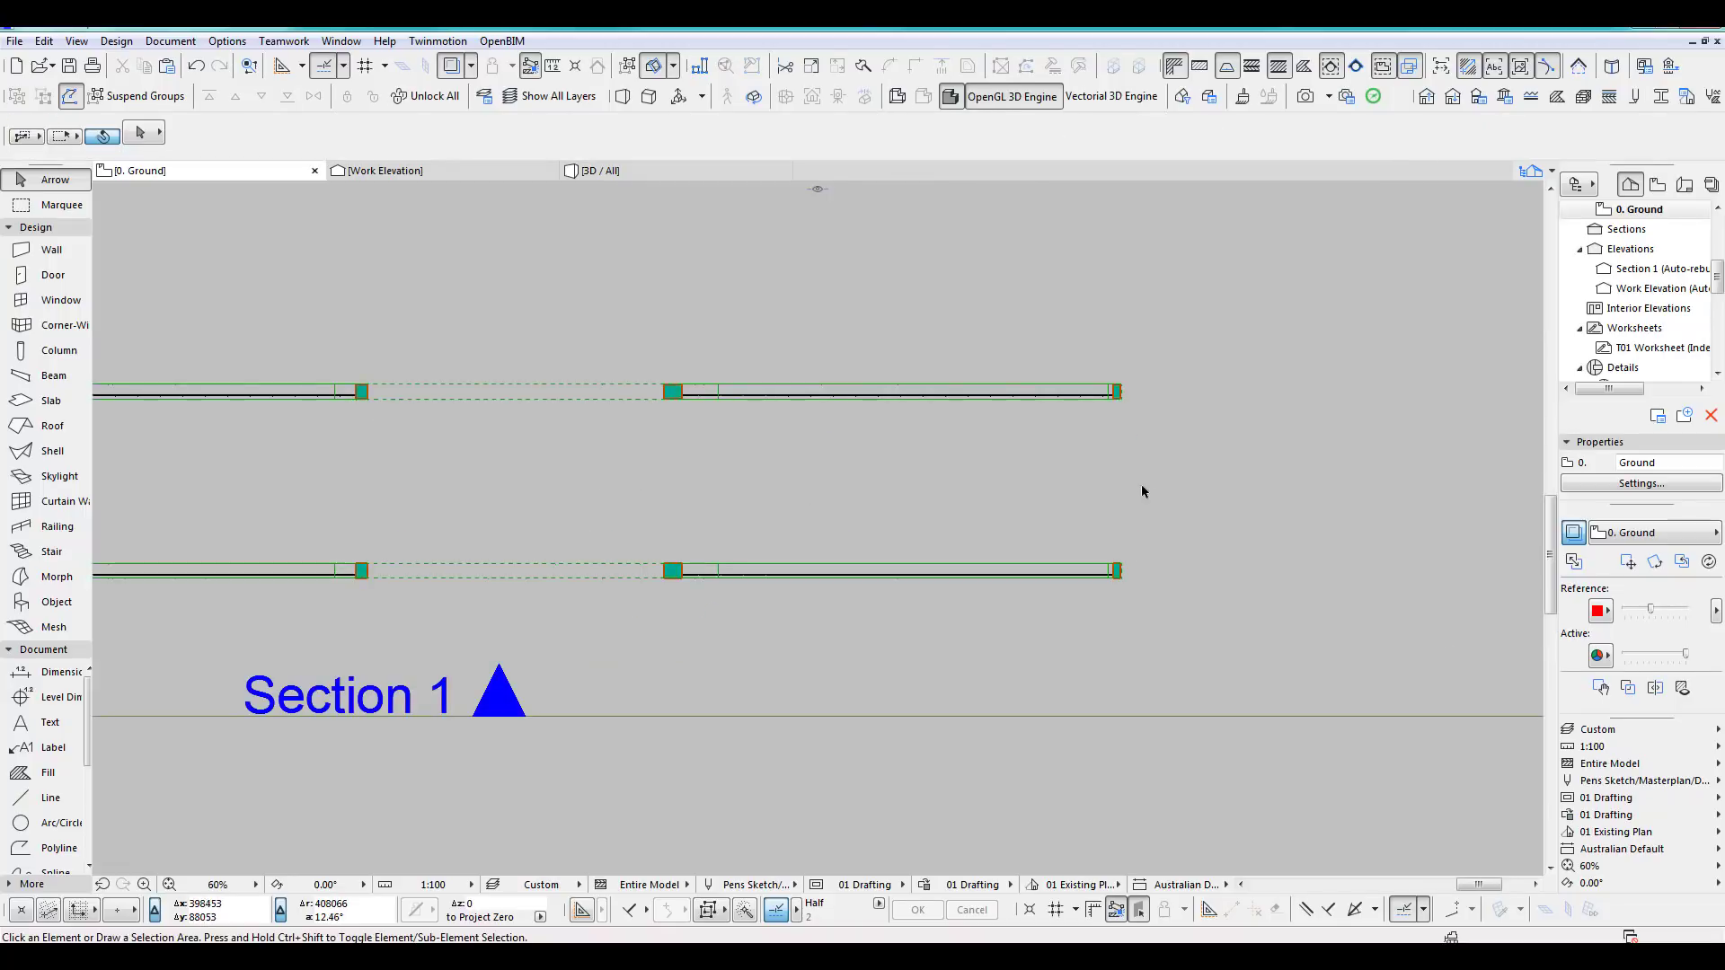
pyautogui.scroll(1, 1133, 448)
pyautogui.moveTo(1133, 452); pyautogui.dragTo(1099, 423, button='middle')
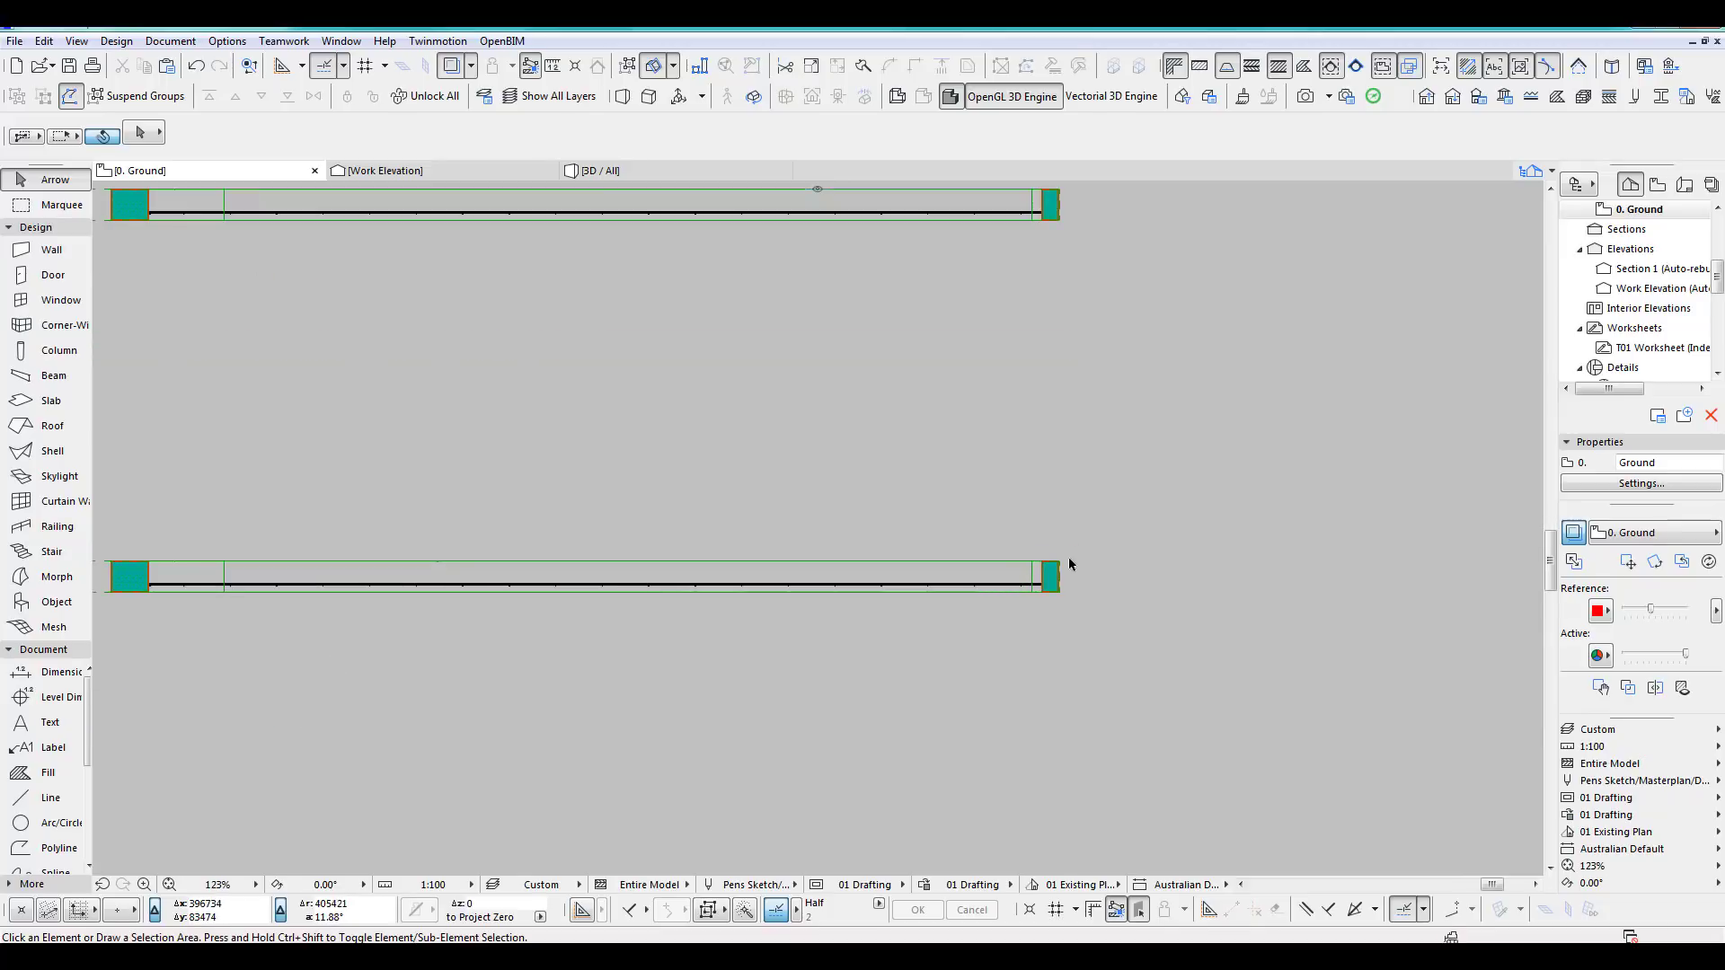
pyautogui.click(1061, 564)
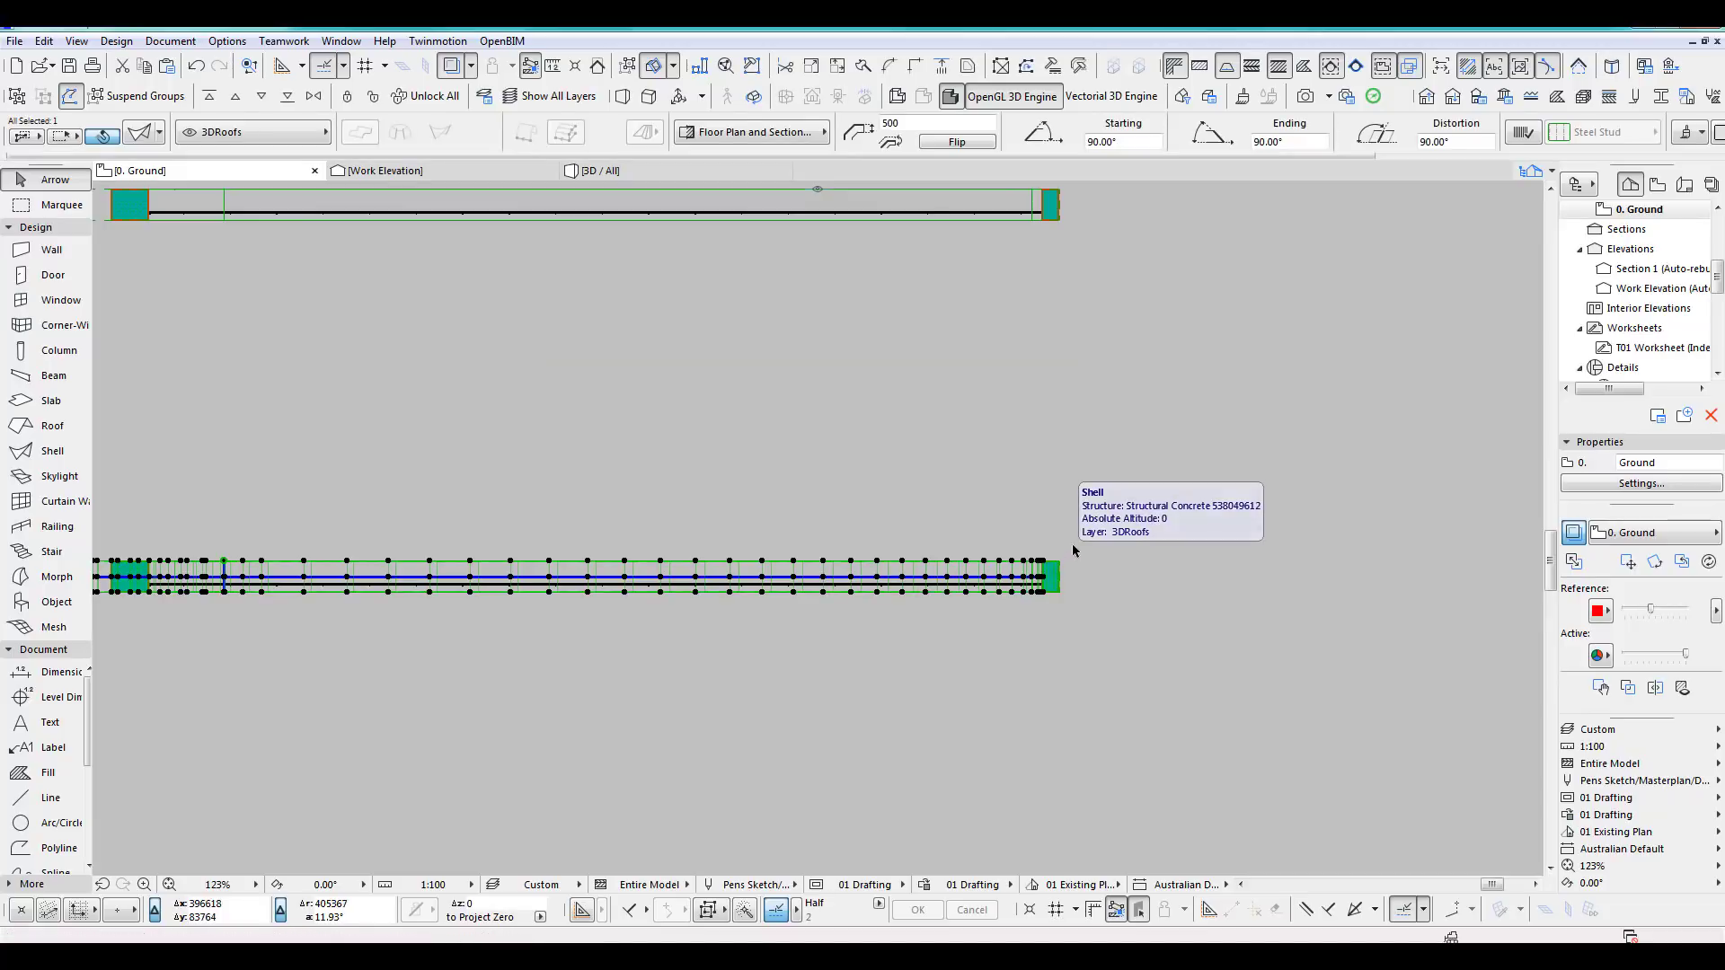
pyautogui.hotkey('ctrl', 'd')
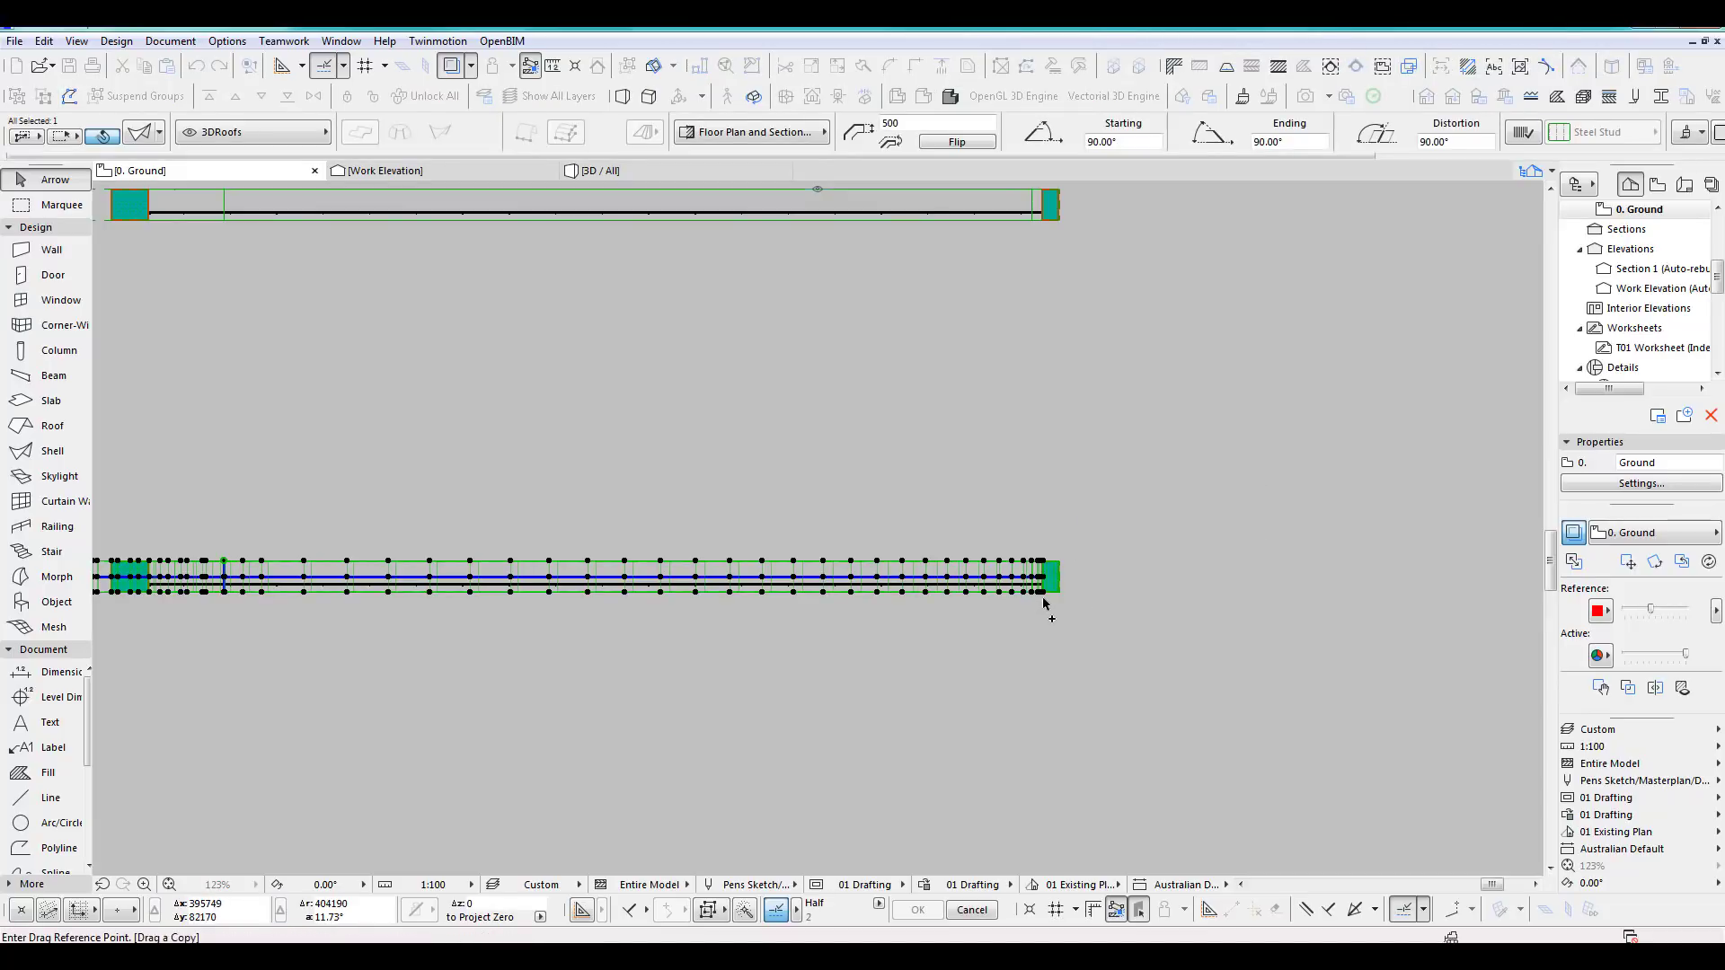
pyautogui.click(1045, 593)
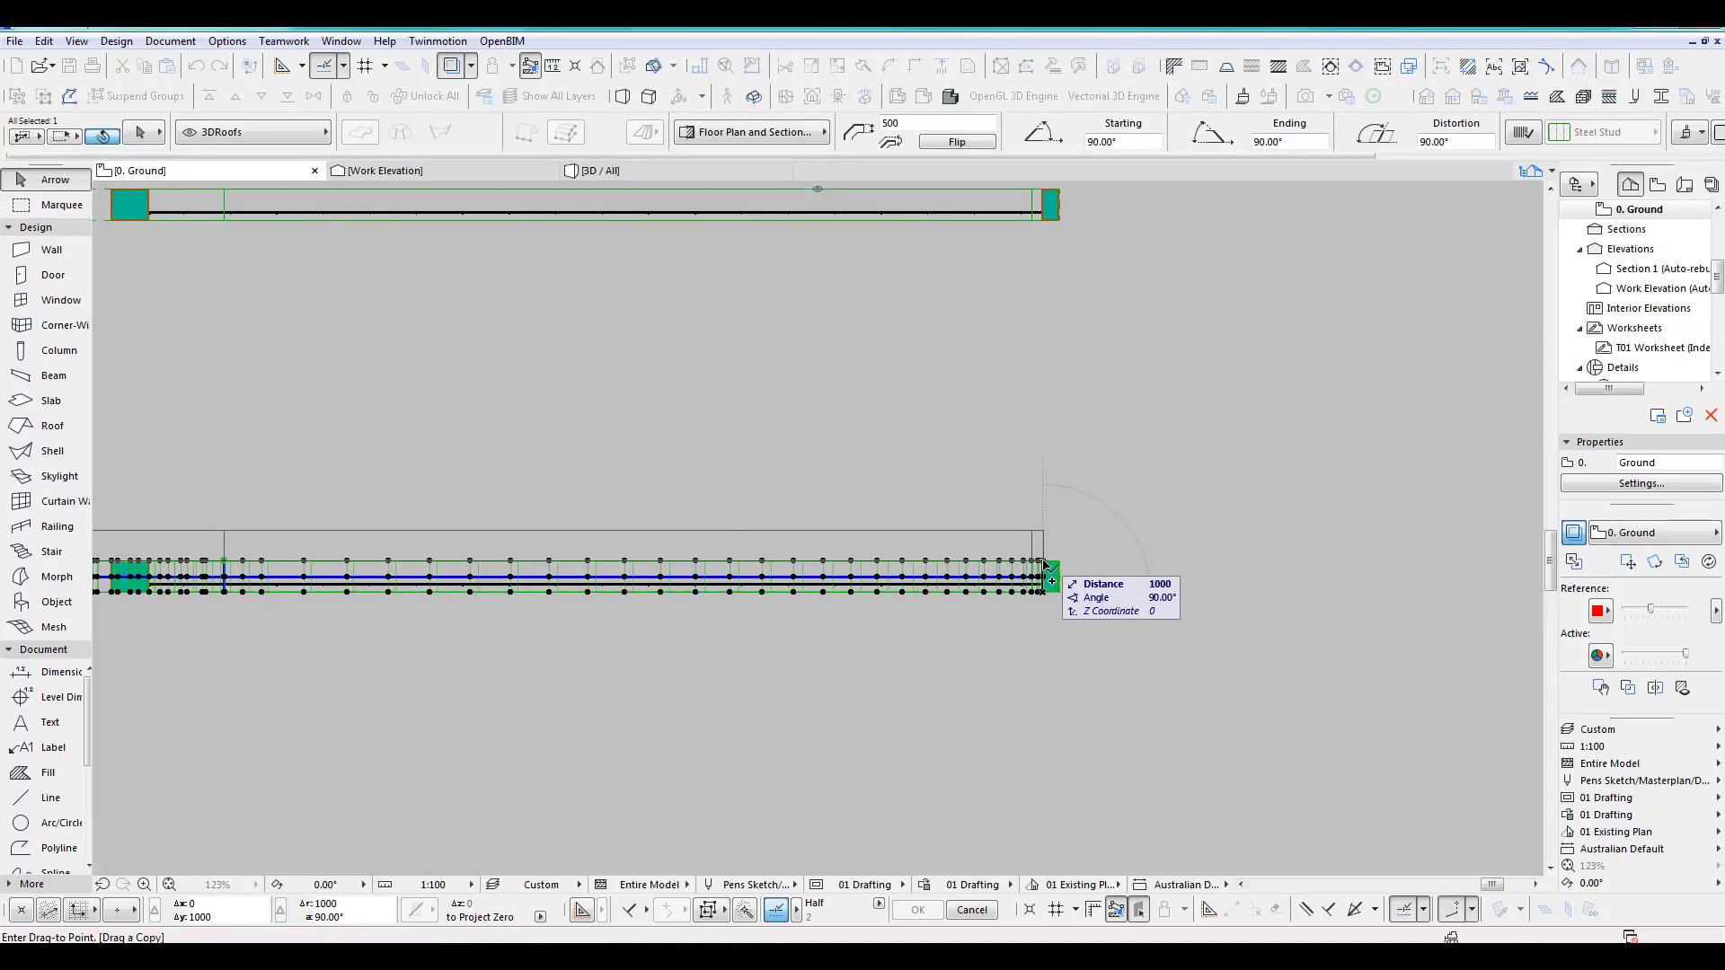
pyautogui.click(1062, 562)
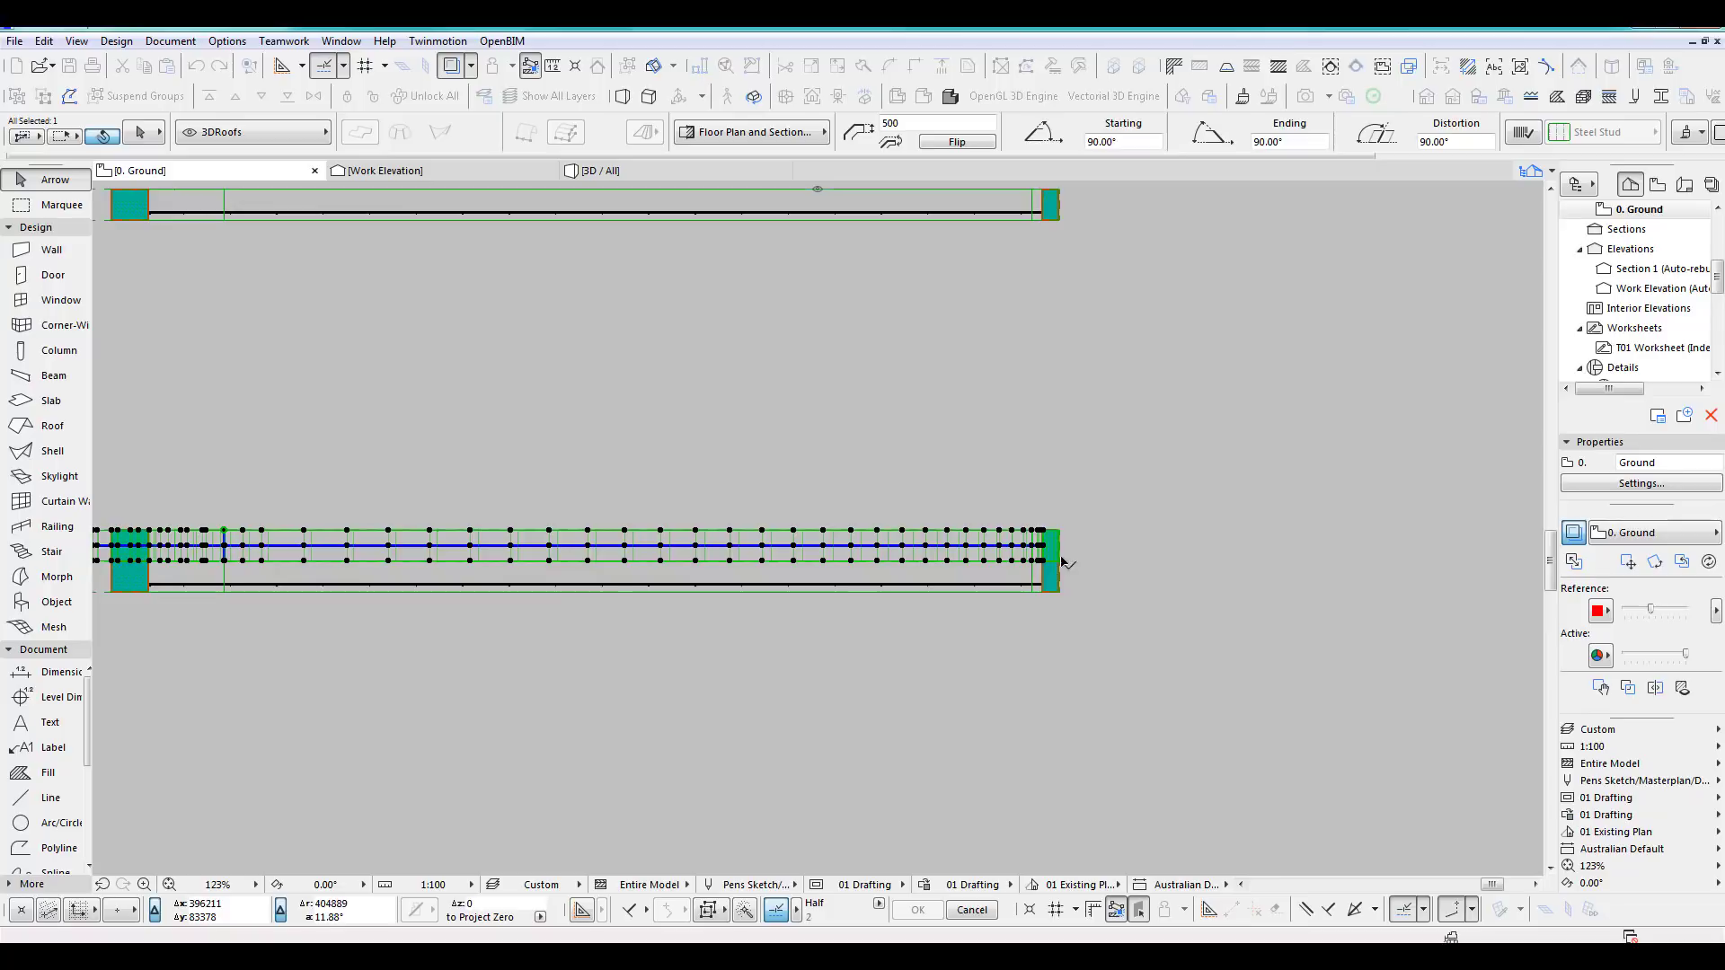
# Set the copied shell's surfaces to G_GC1 and its thickness to 50 mm.
pyautogui.click(142, 134)
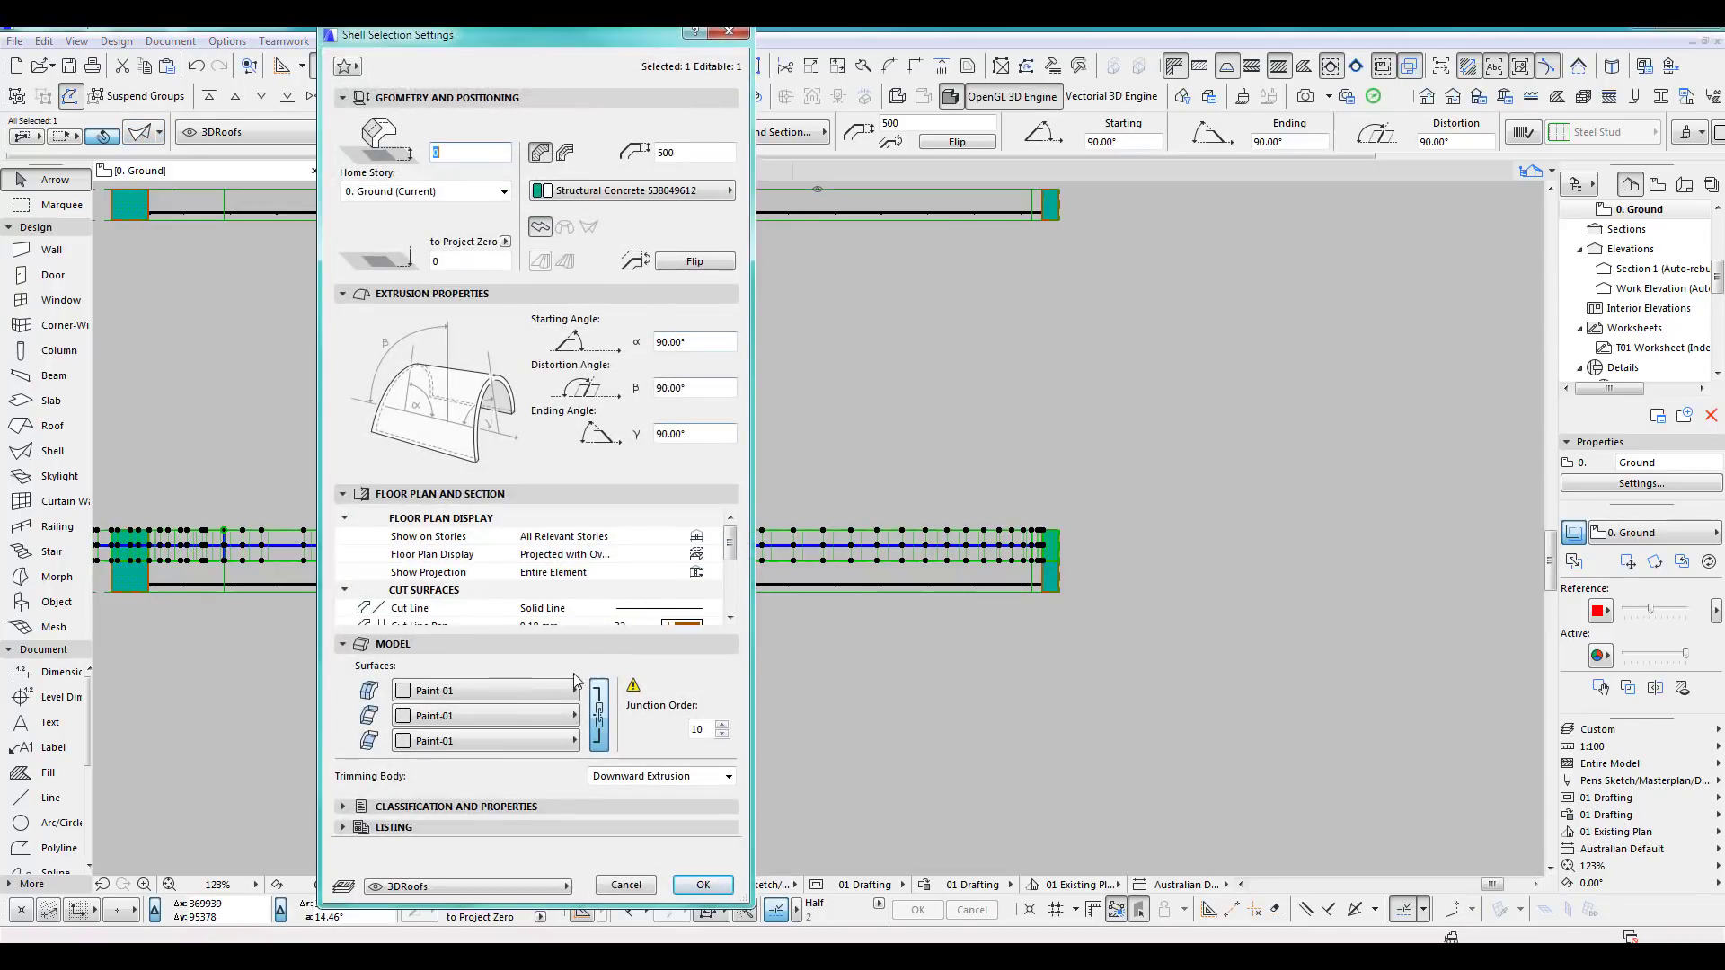
pyautogui.click(531, 692)
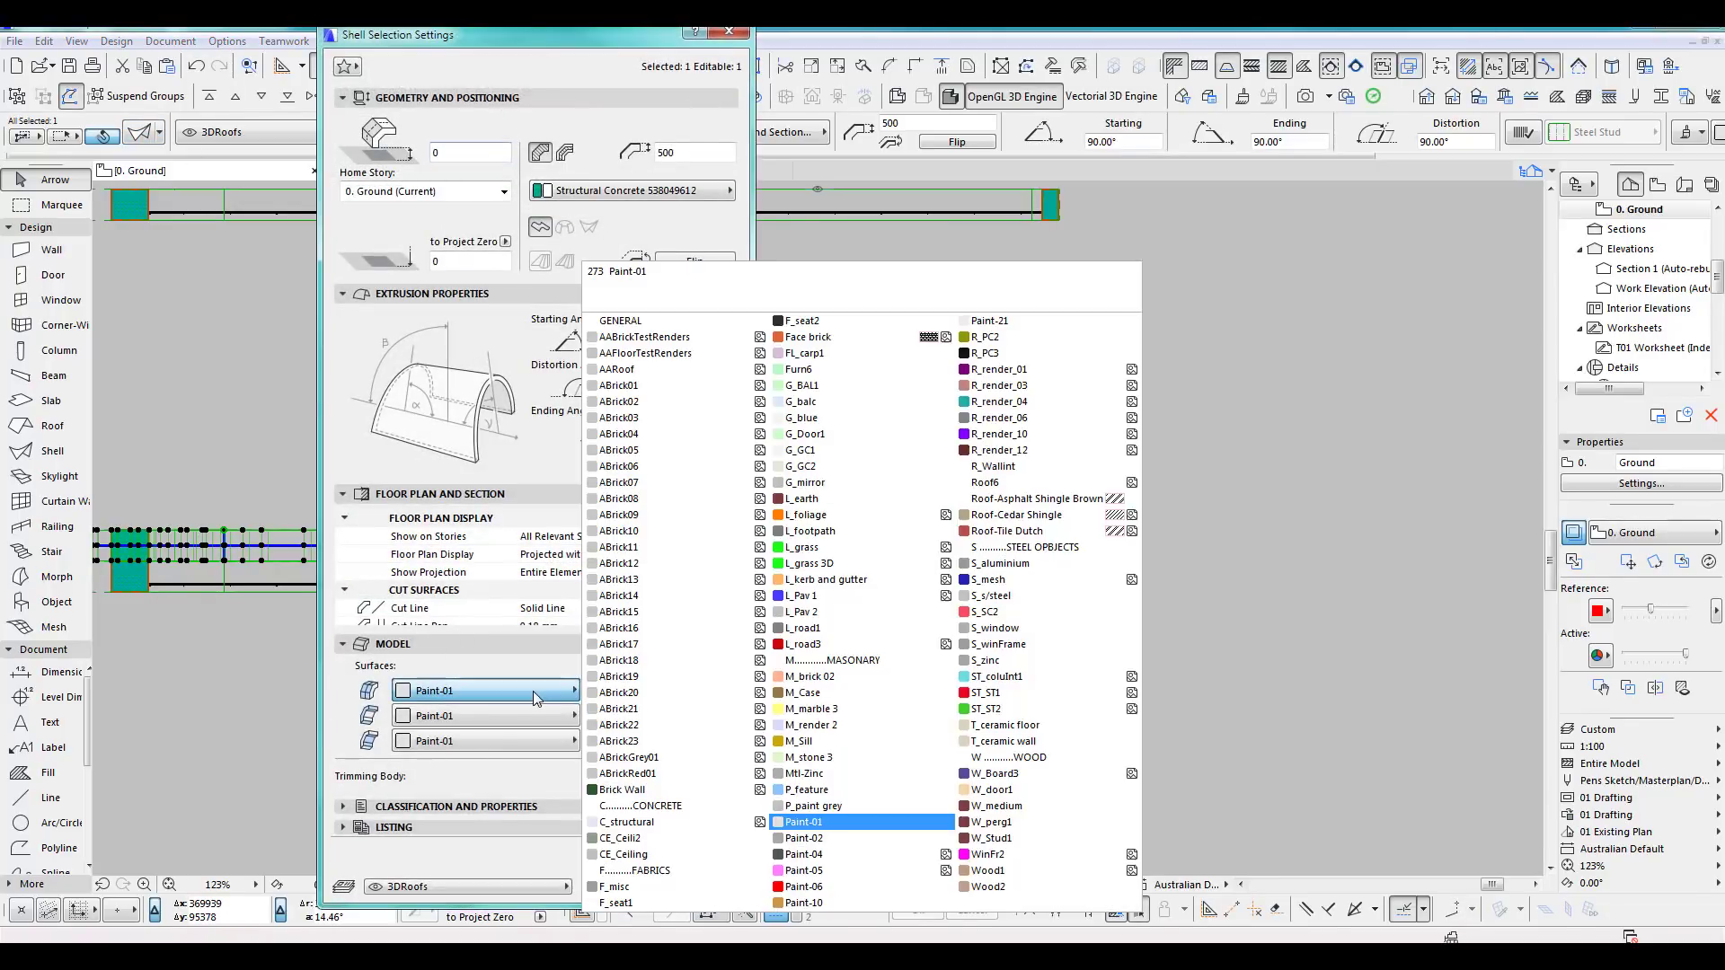
pyautogui.click(829, 459)
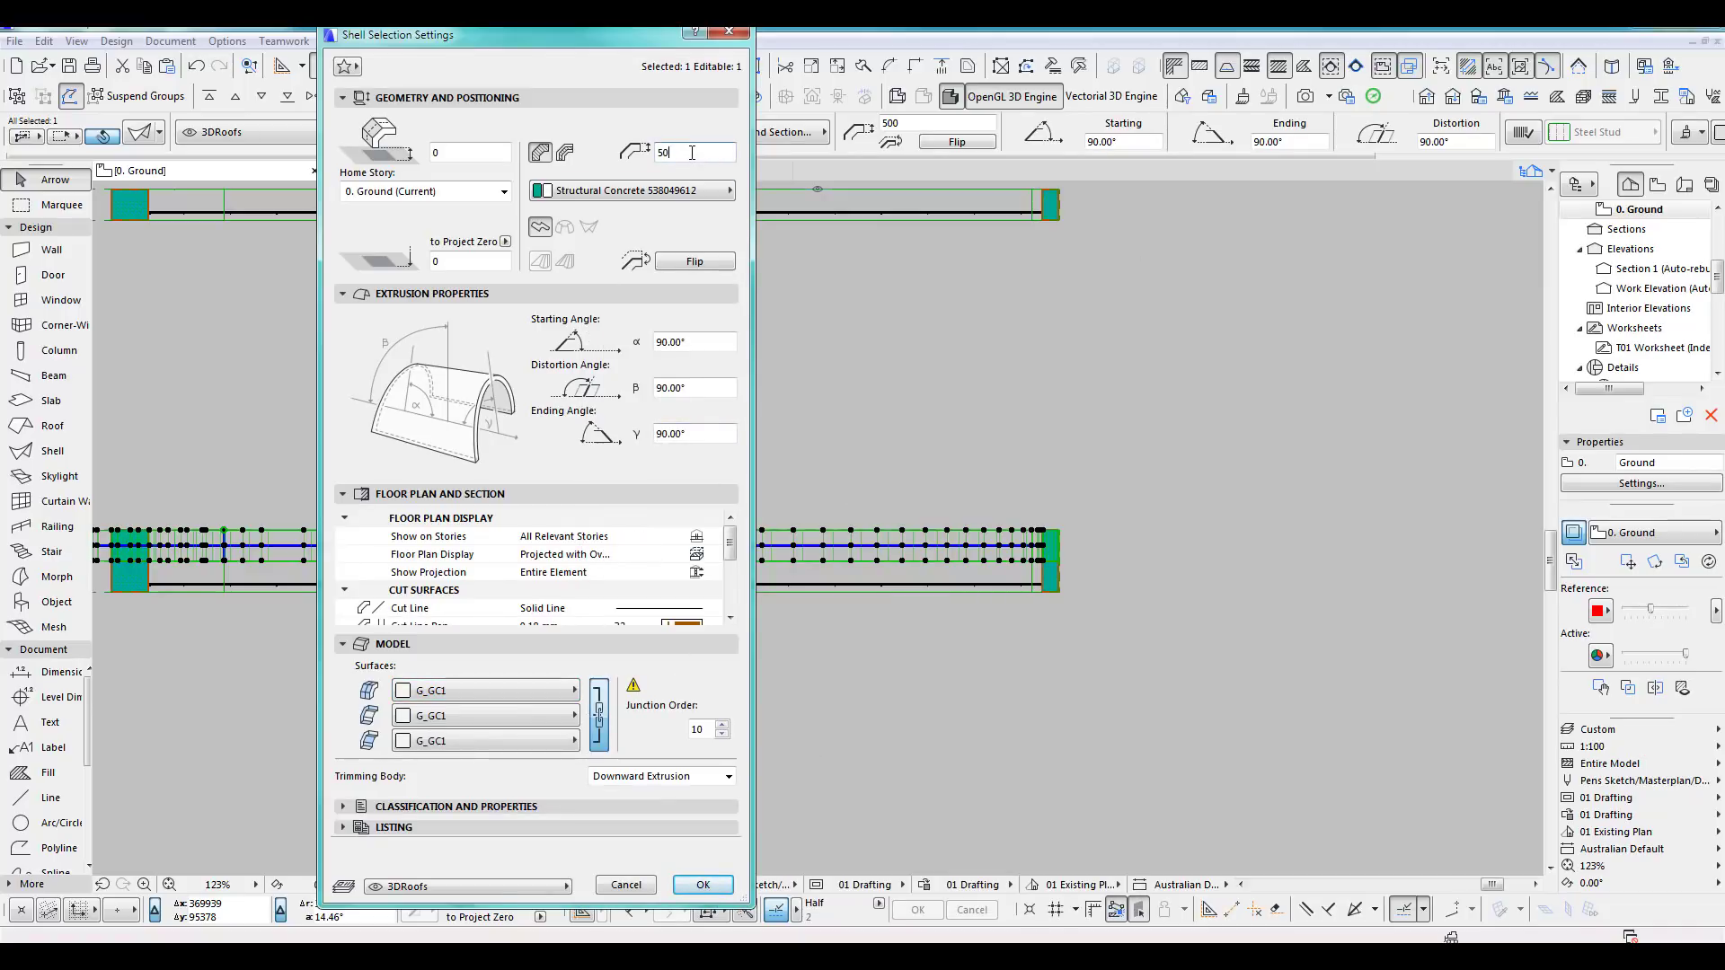
pyautogui.click(702, 885)
# Show only the facade nearest Section 1 with both its shells in 3D and inspect how they meet at the lower corner.
pyautogui.scroll(-5, 962, 710)
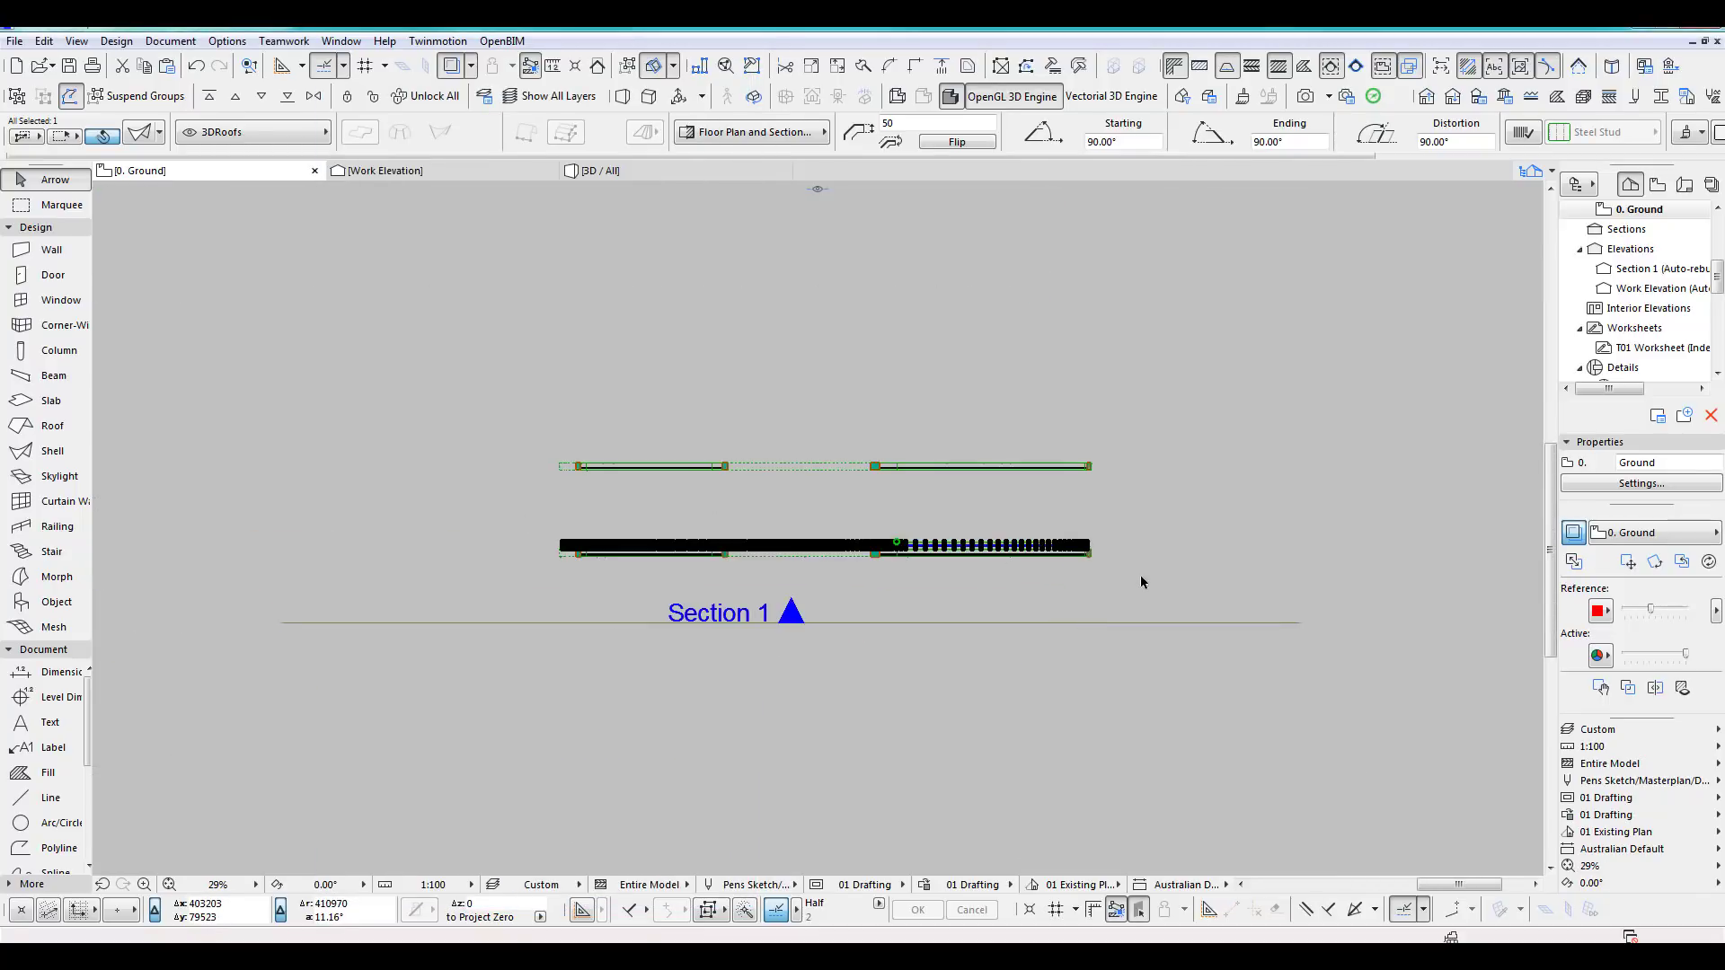
pyautogui.moveTo(1141, 577); pyautogui.dragTo(965, 510)
pyautogui.press('F5')
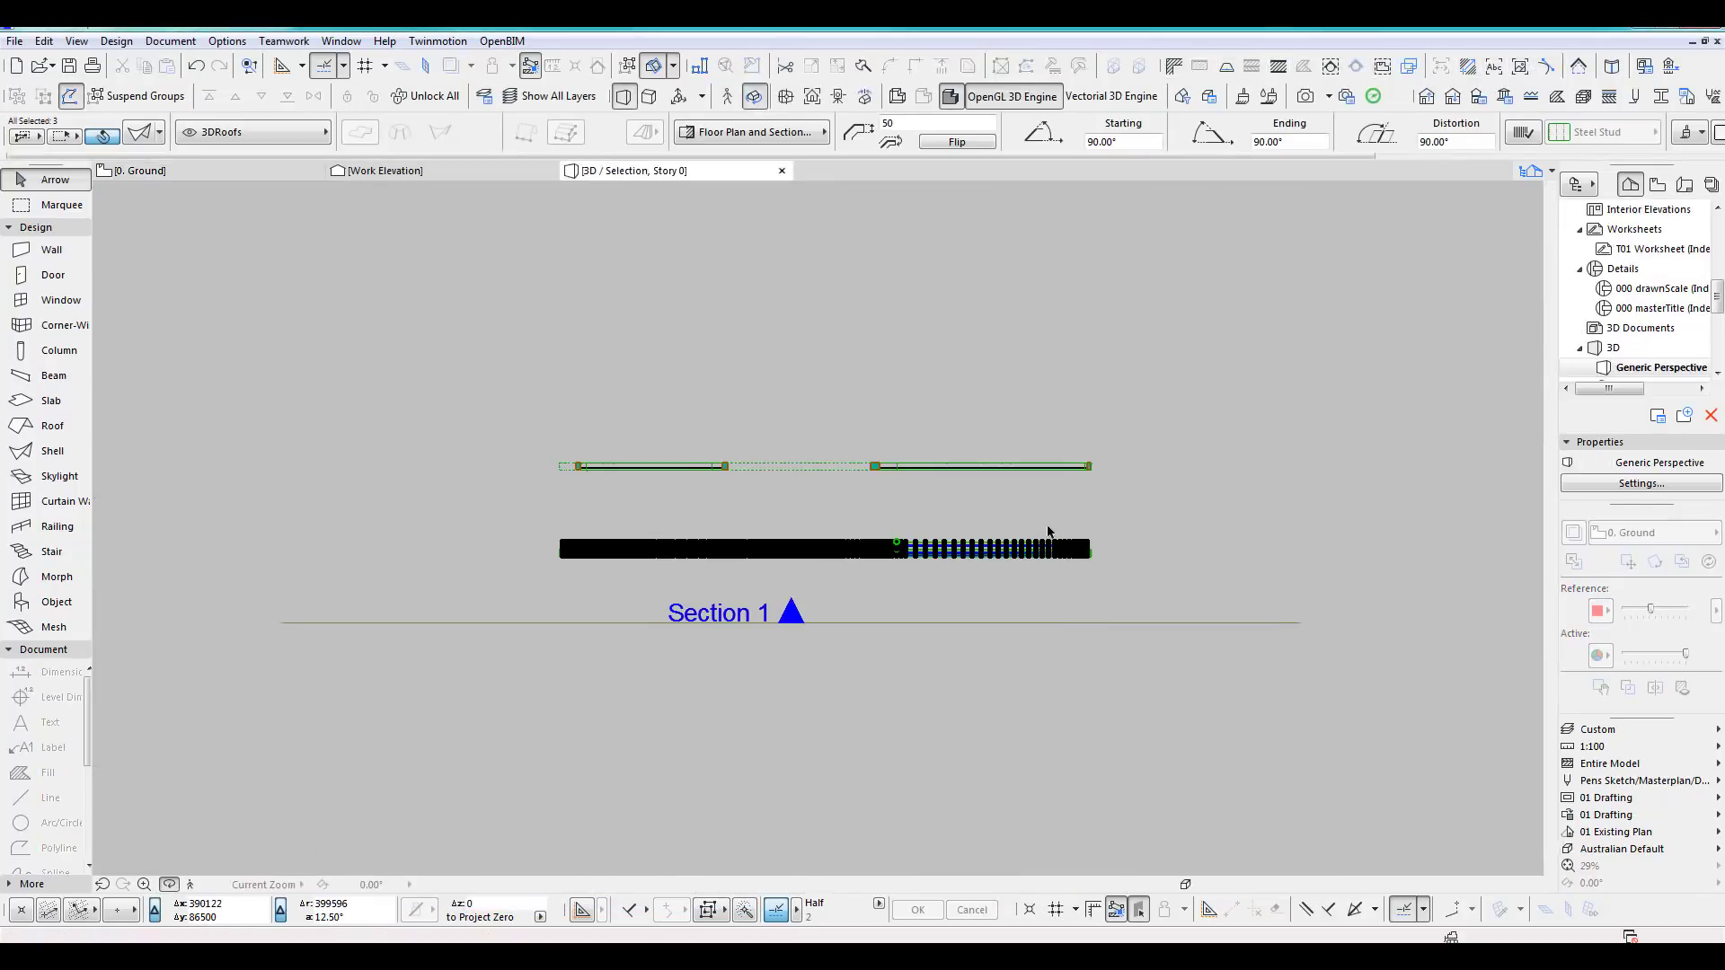
pyautogui.moveTo(816, 528); pyautogui.dragTo(955, 713)
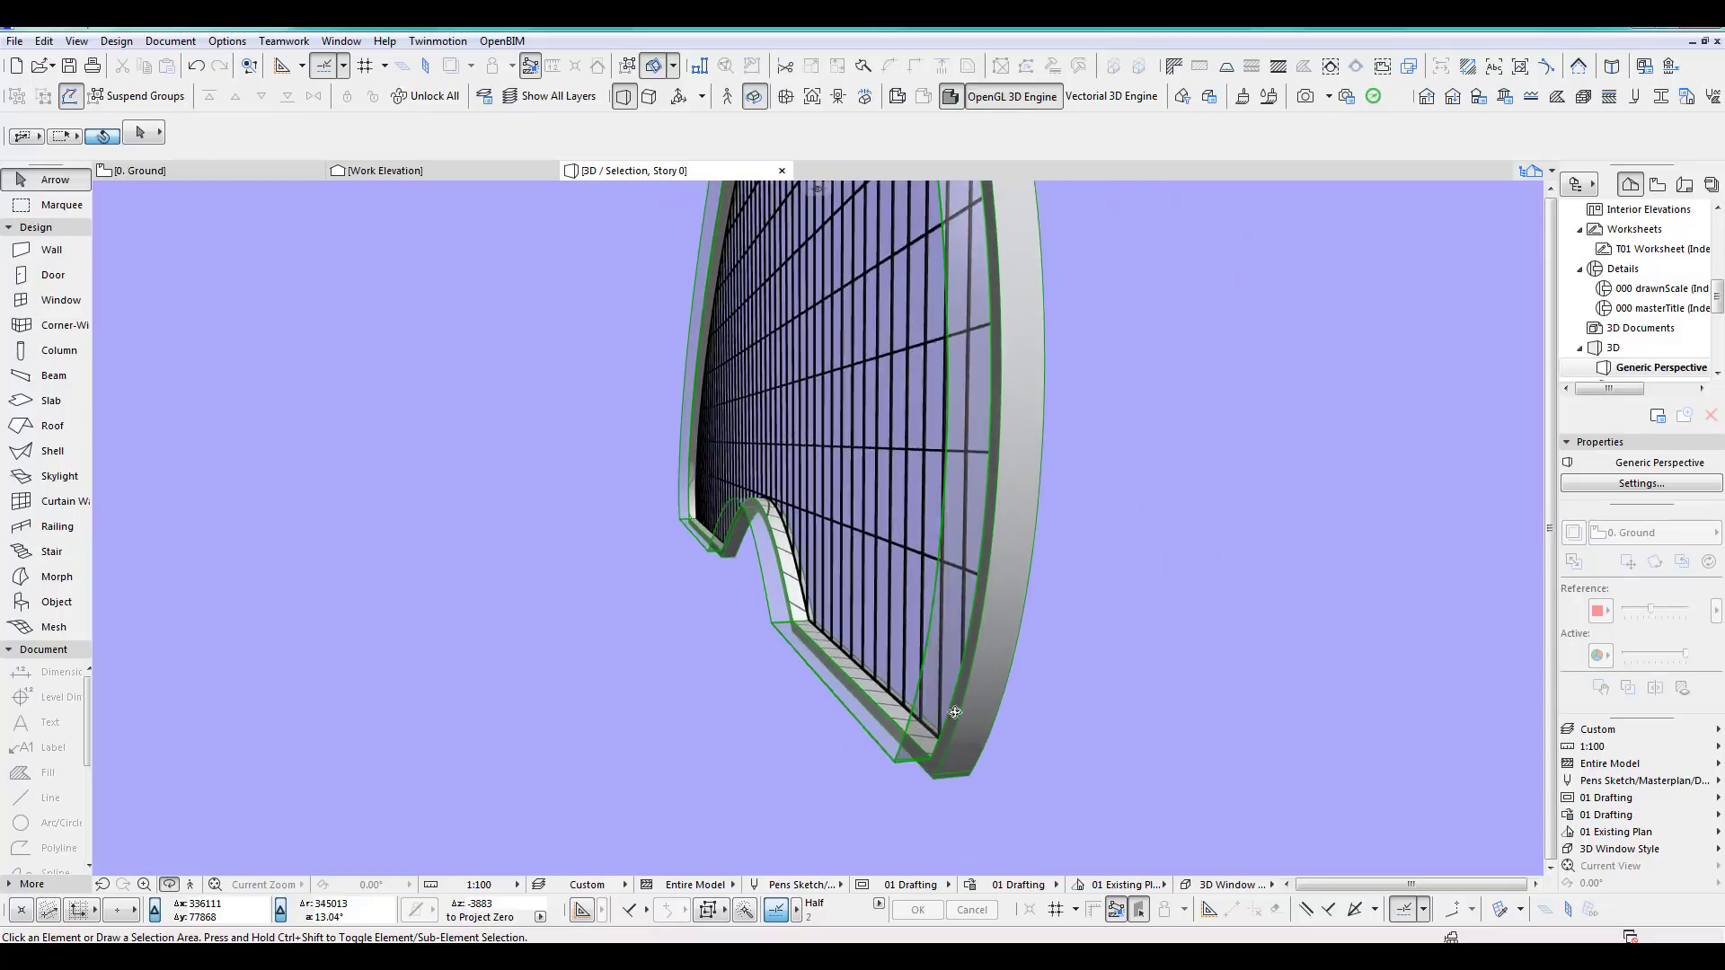
pyautogui.keyDown('shift'); pyautogui.moveTo(955, 713); pyautogui.dragTo(1211, 712, button='middle'); pyautogui.keyUp('shift')
pyautogui.scroll(3, 1213, 699)
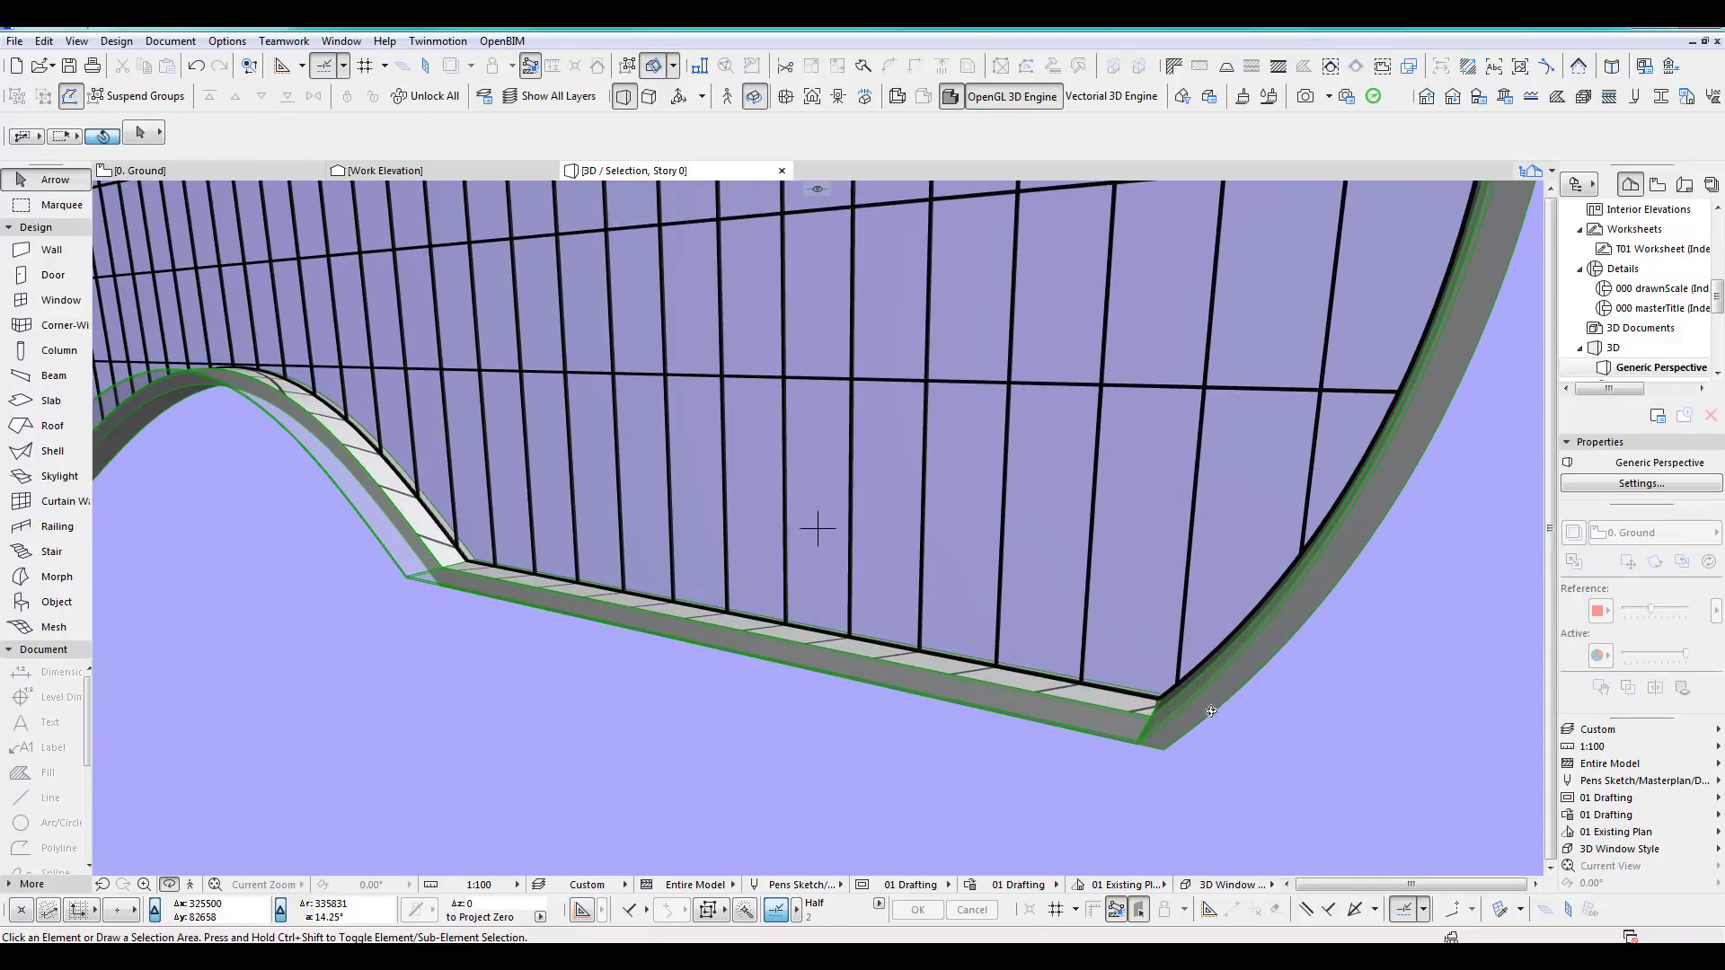
# On the Ground plan, move the Work elevation marker between the two facades and rotate it to face the Section 1 line.
pyautogui.press('F2')
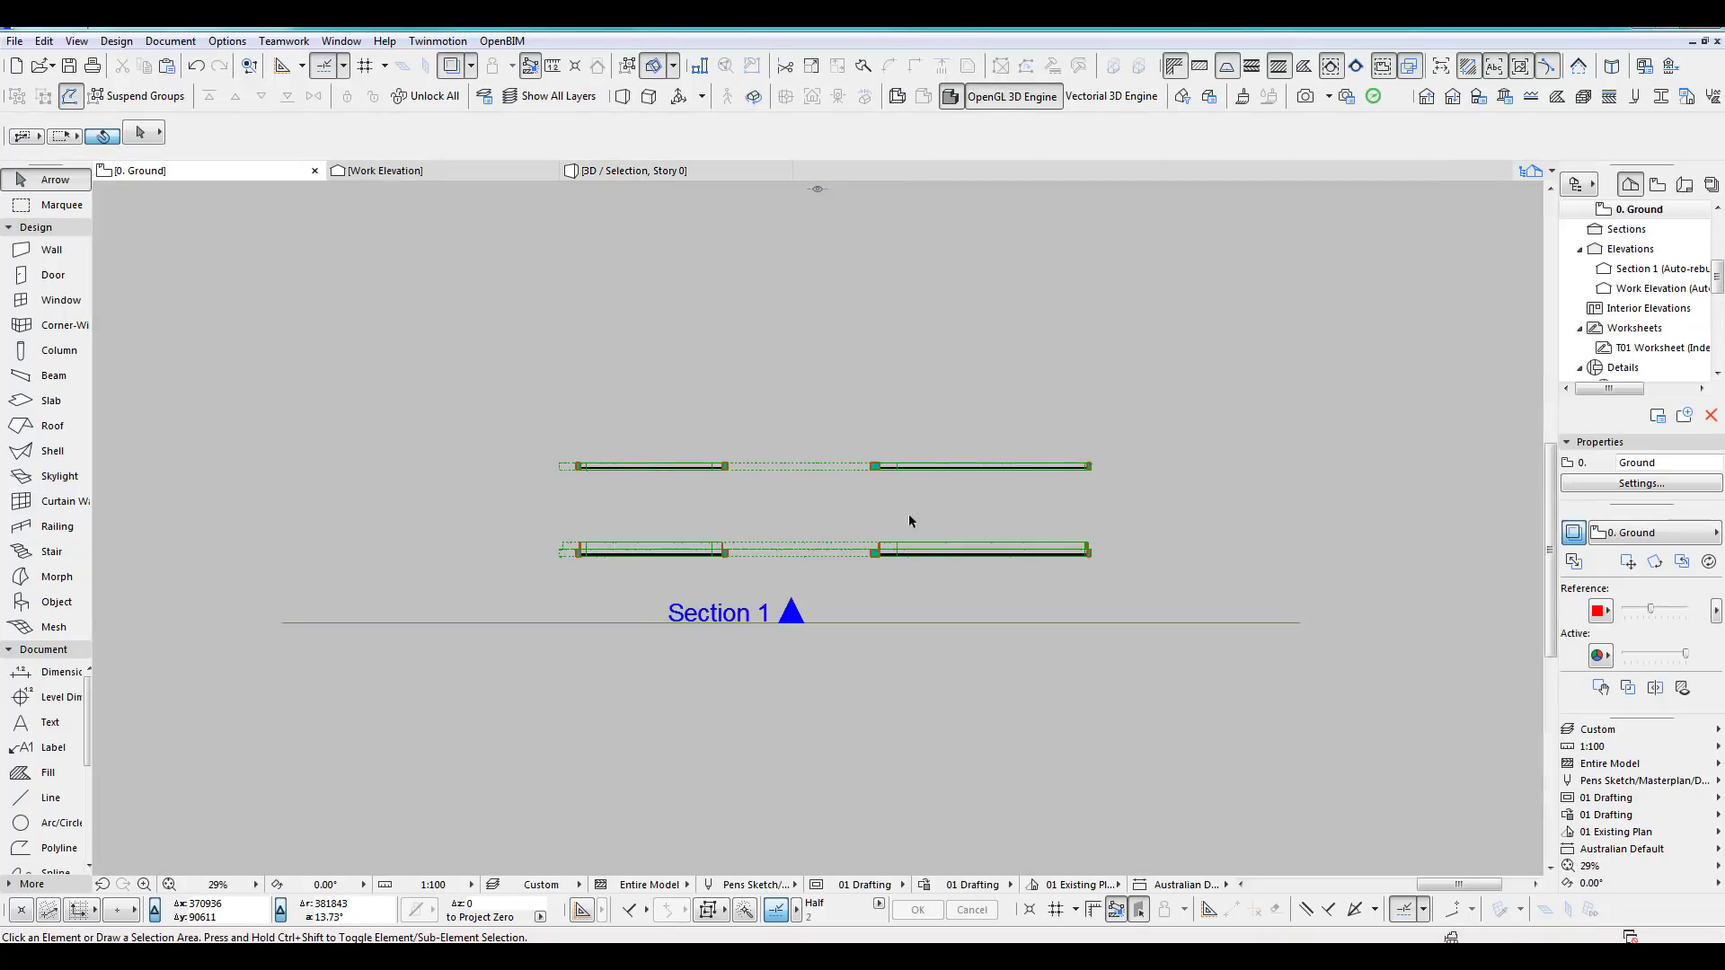
pyautogui.scroll(-2, 860, 642)
pyautogui.moveTo(922, 550)
pyautogui.mouseDown(button='middle')
pyautogui.moveTo(951, 543)
pyautogui.moveTo(1058, 381)
pyautogui.mouseUp(button='middle')
pyautogui.scroll(-2, 1000, 550)
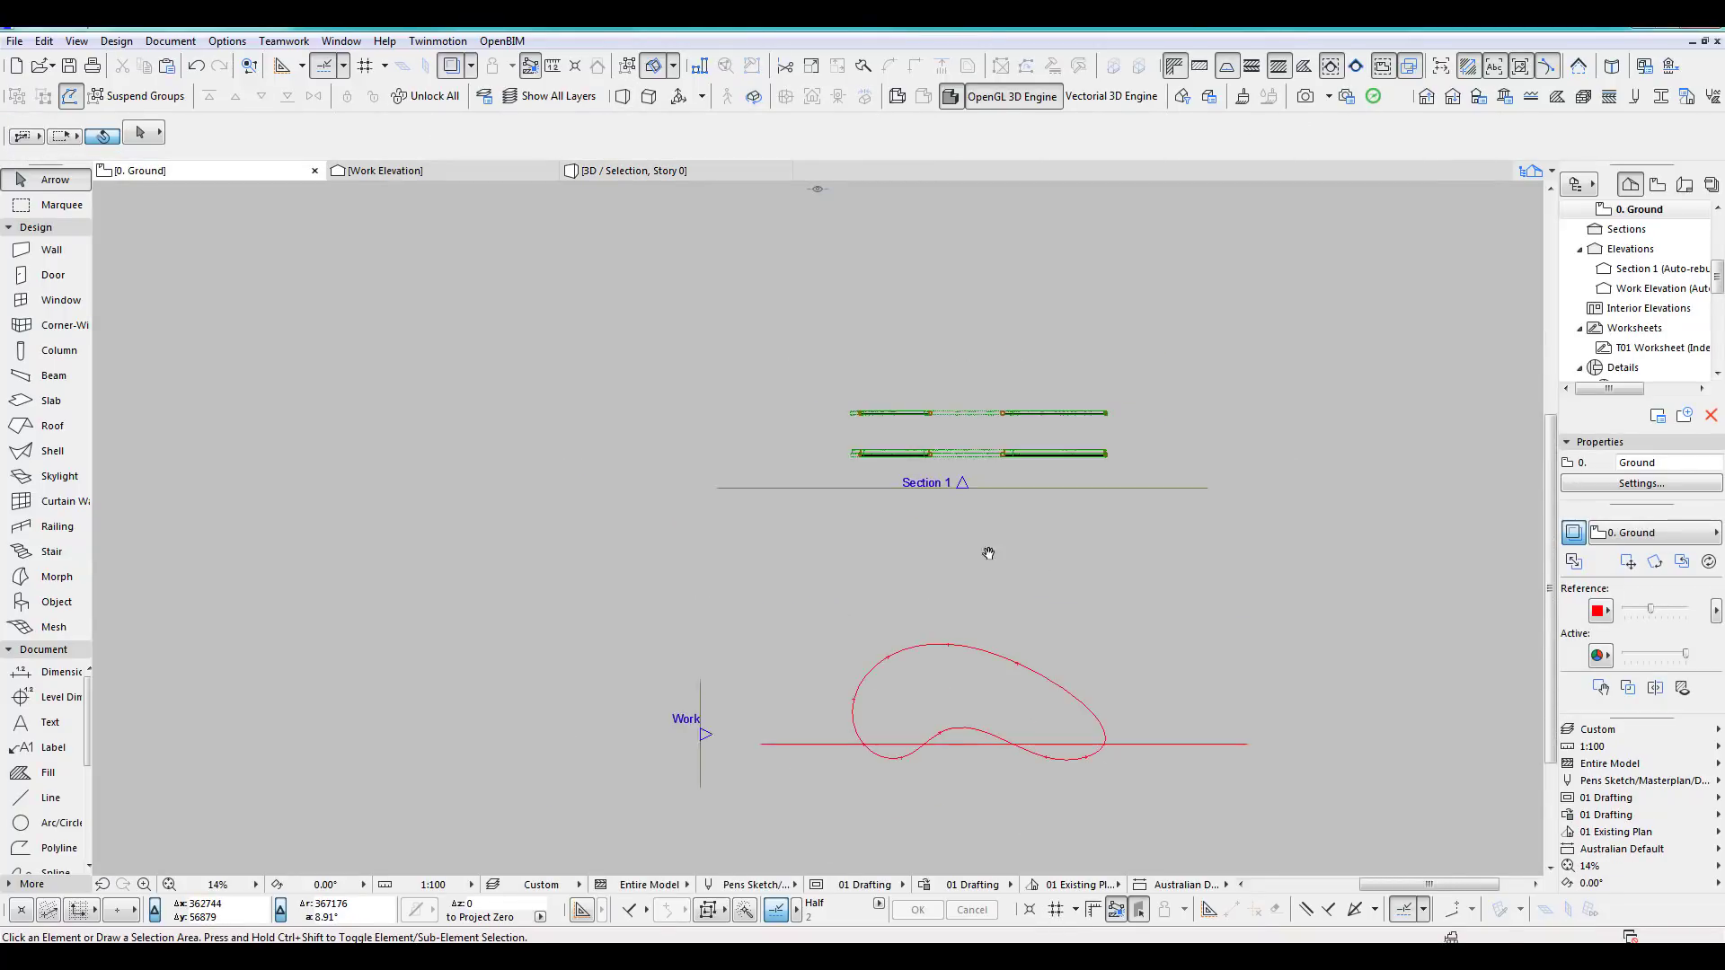
pyautogui.moveTo(996, 557); pyautogui.dragTo(884, 599, button='middle')
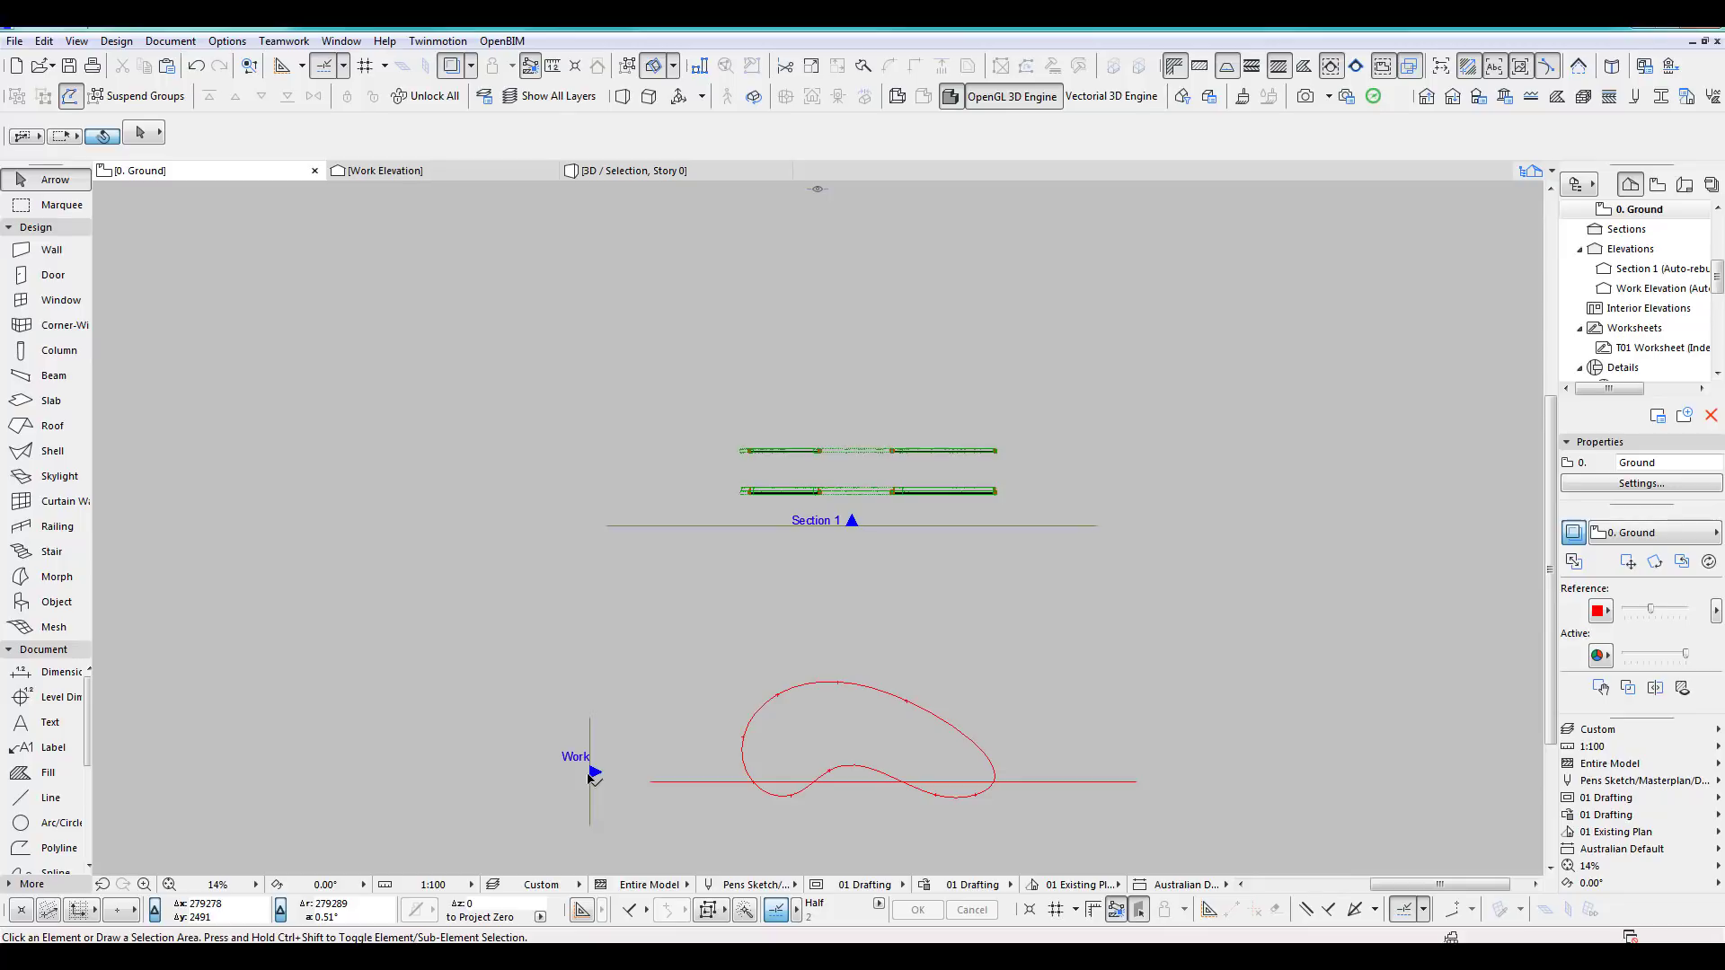
pyautogui.moveTo(593, 775)
pyautogui.mouseDown()
pyautogui.moveTo(897, 551)
pyautogui.moveTo(896, 477)
pyautogui.mouseUp()
pyautogui.hotkey('ctrl', 'e')
pyautogui.click(893, 470)
pyautogui.click(947, 470)
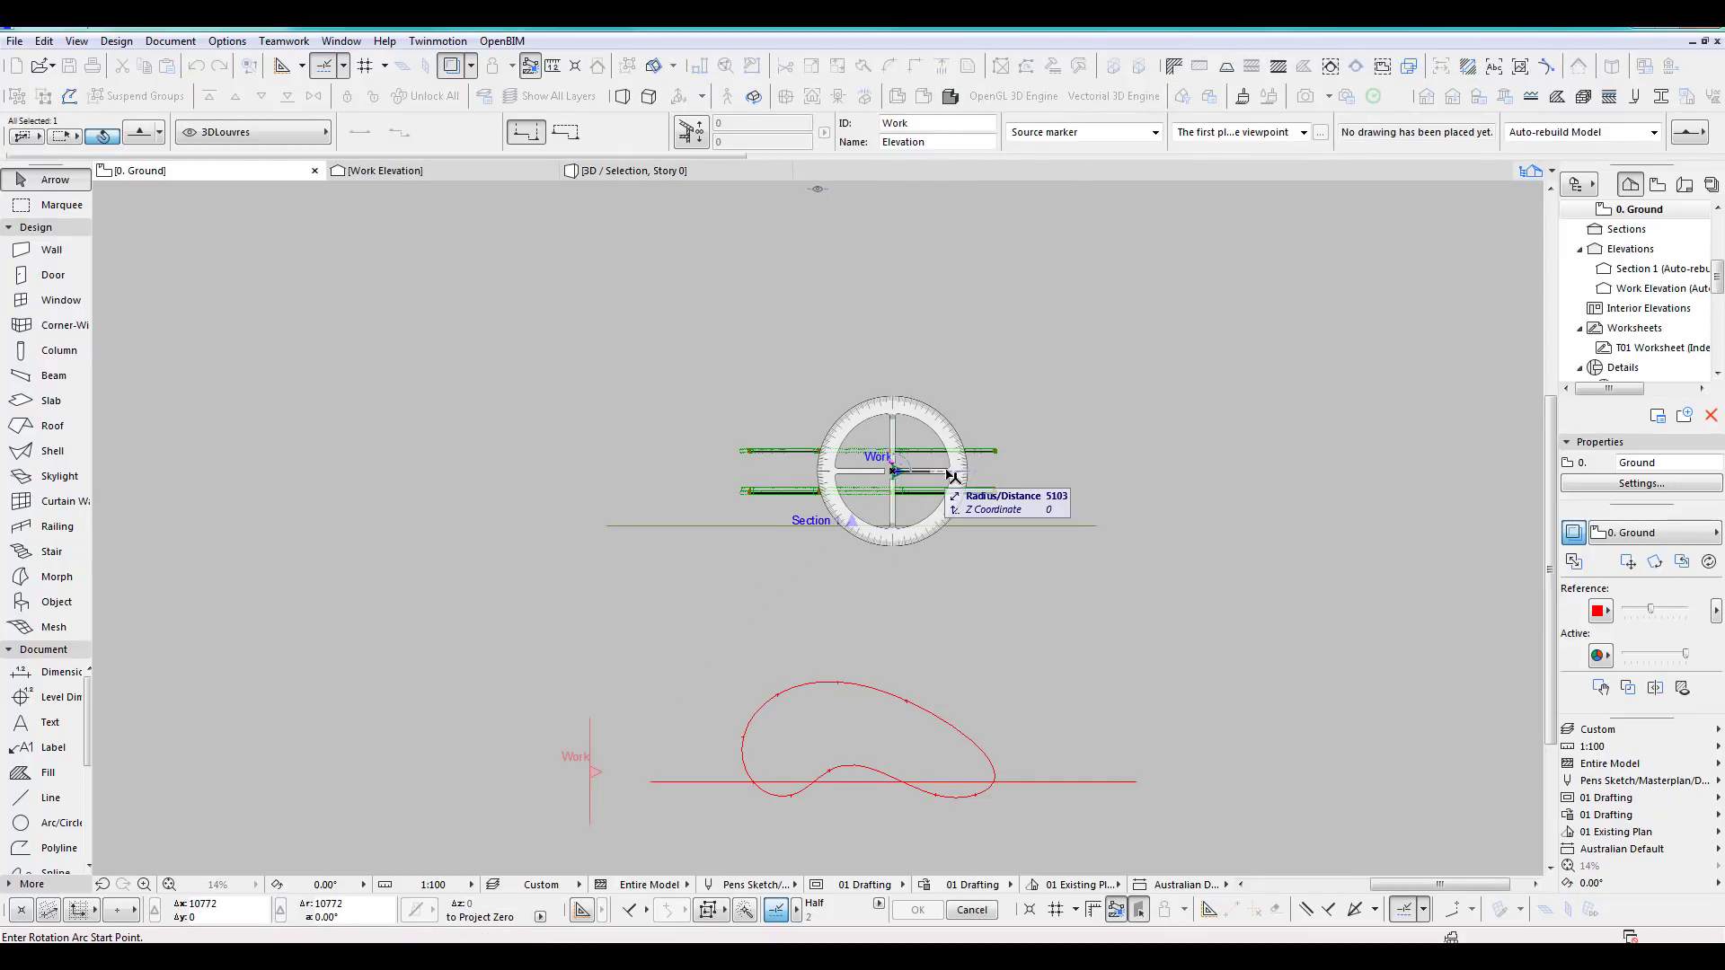
pyautogui.click(885, 556)
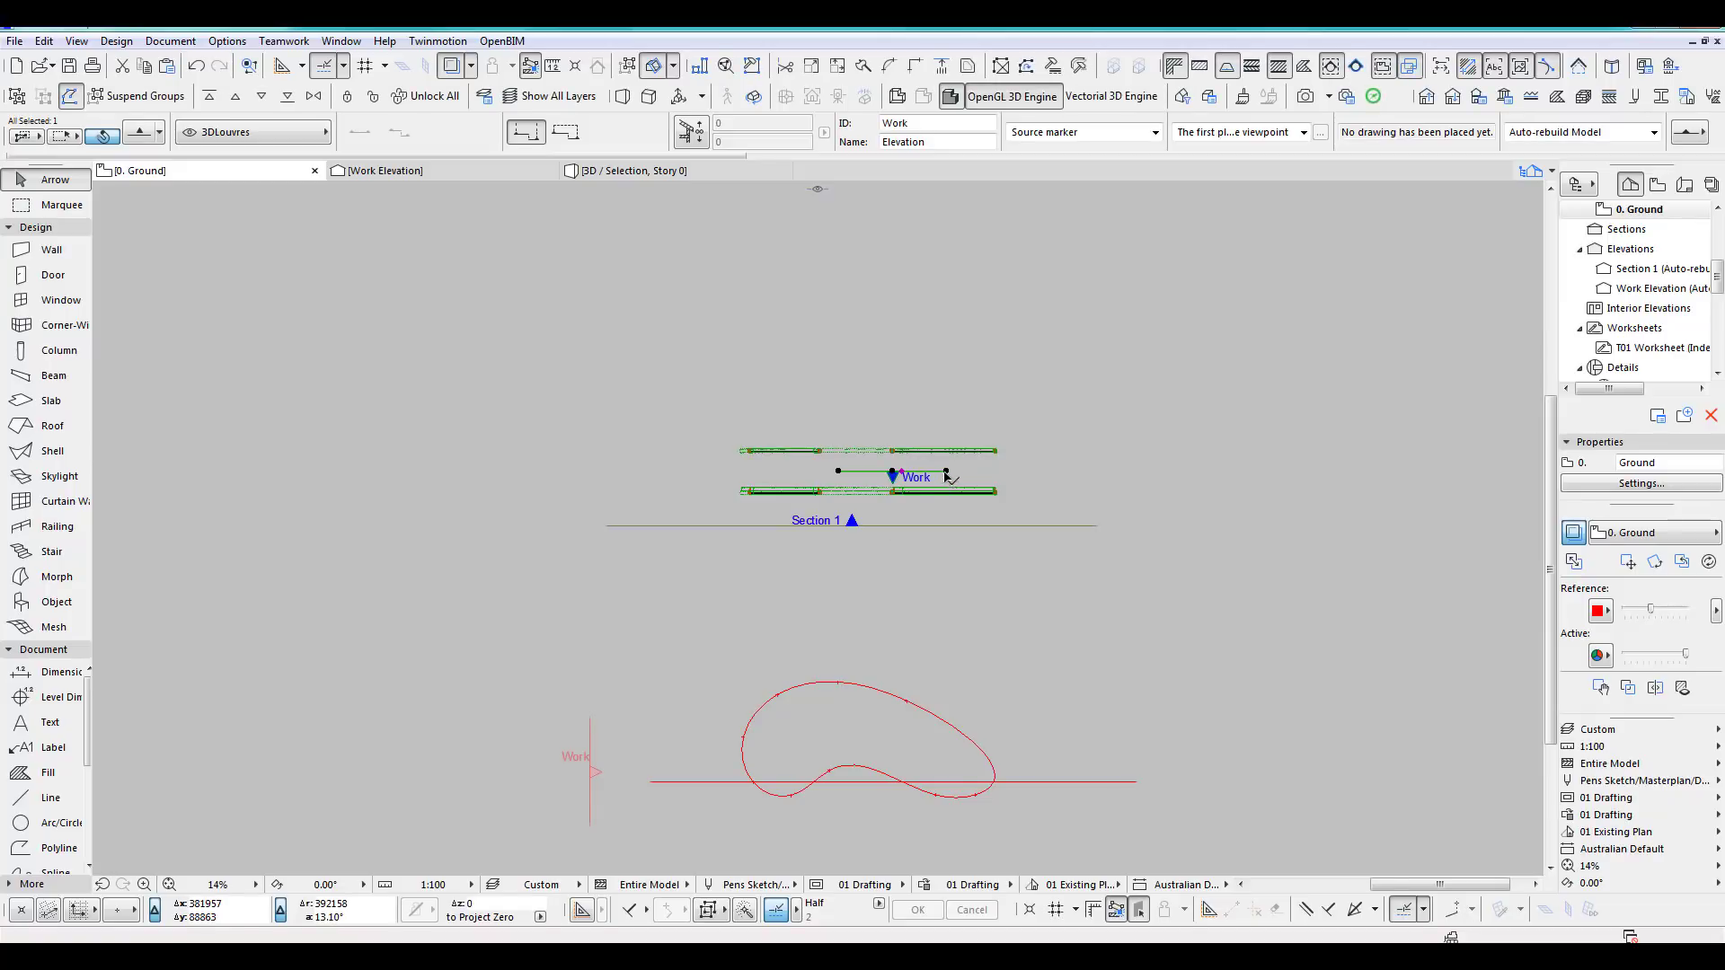
# Stretch both ends of the Work elevation line so it extends beyond the full length of the facades.
pyautogui.click(948, 470)
pyautogui.click(1032, 476)
pyautogui.click(924, 472)
pyautogui.click(1102, 558)
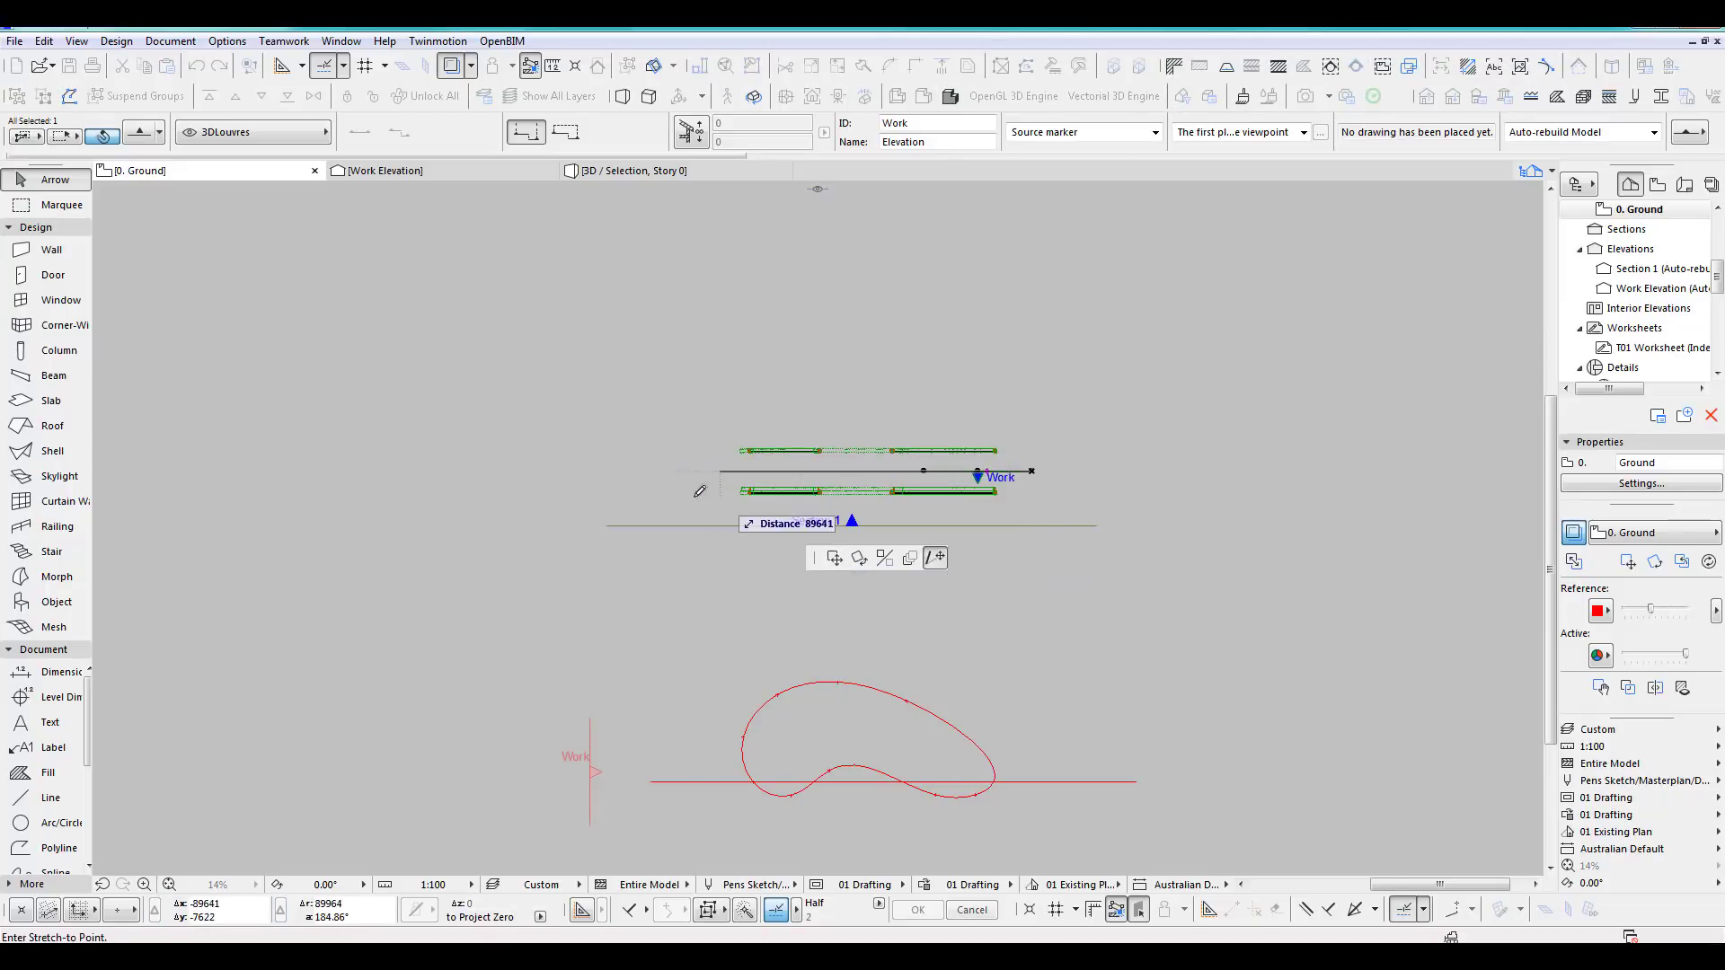
pyautogui.click(689, 471)
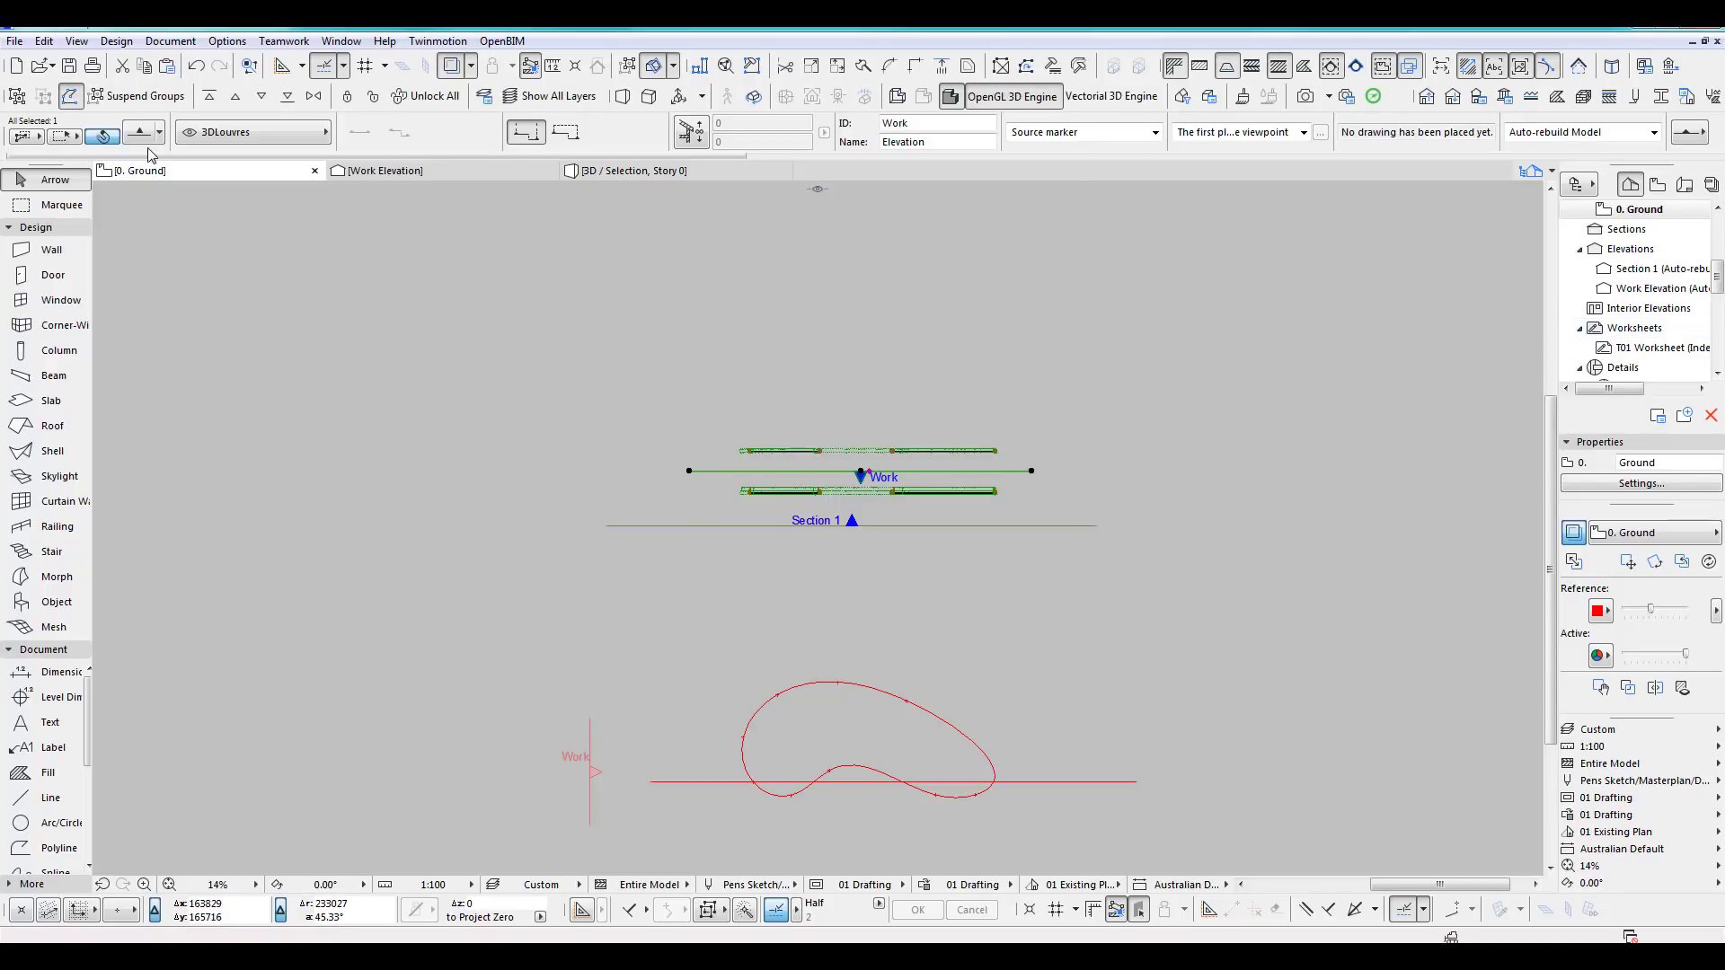
# Switch the Work elevation to a limited depth range and pull its limit in to just past the nearer facade.
pyautogui.click(565, 133)
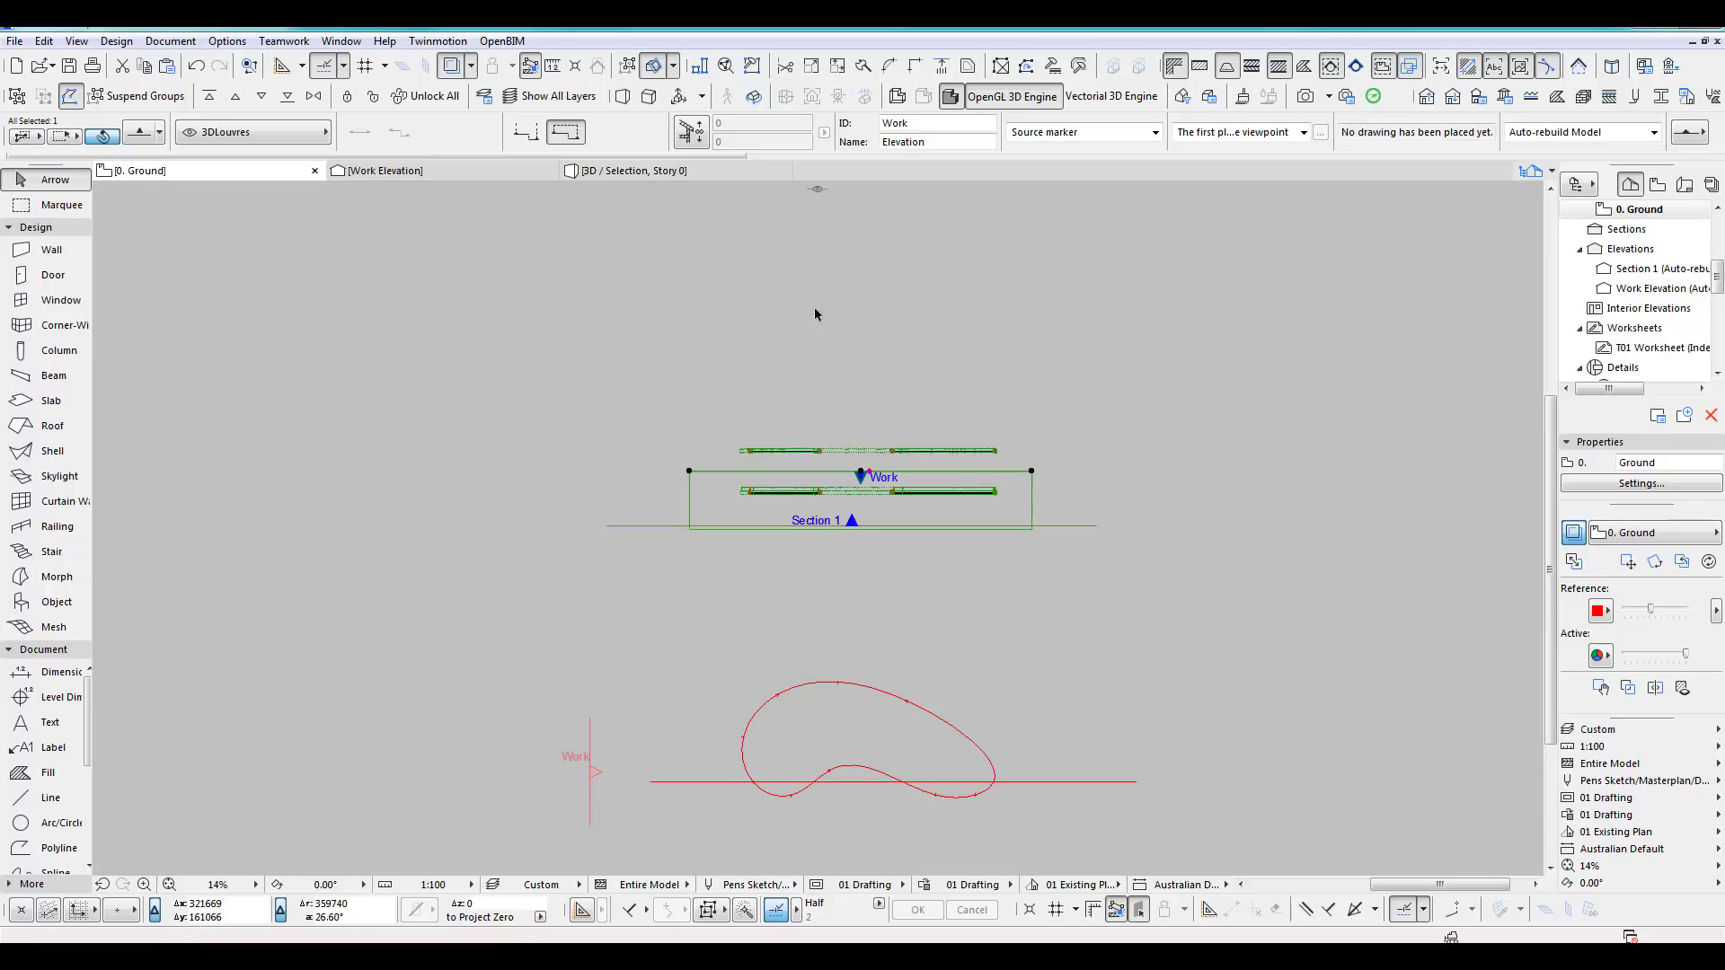
pyautogui.scroll(2, 966, 544)
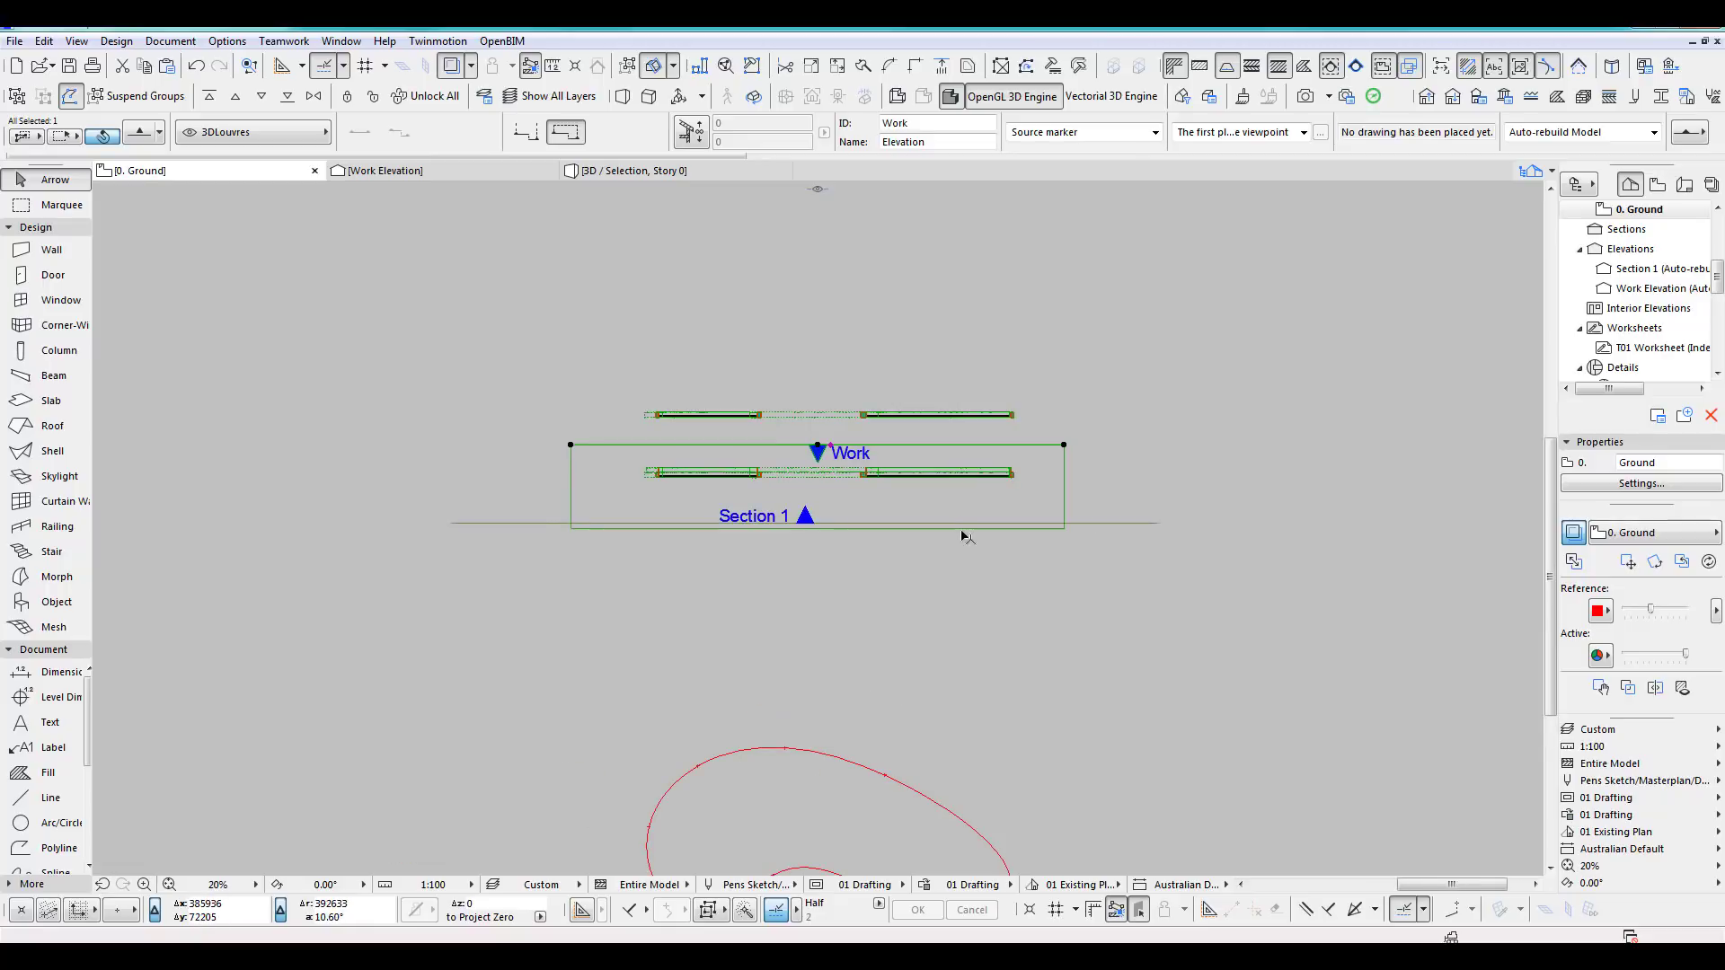
pyautogui.click(961, 528)
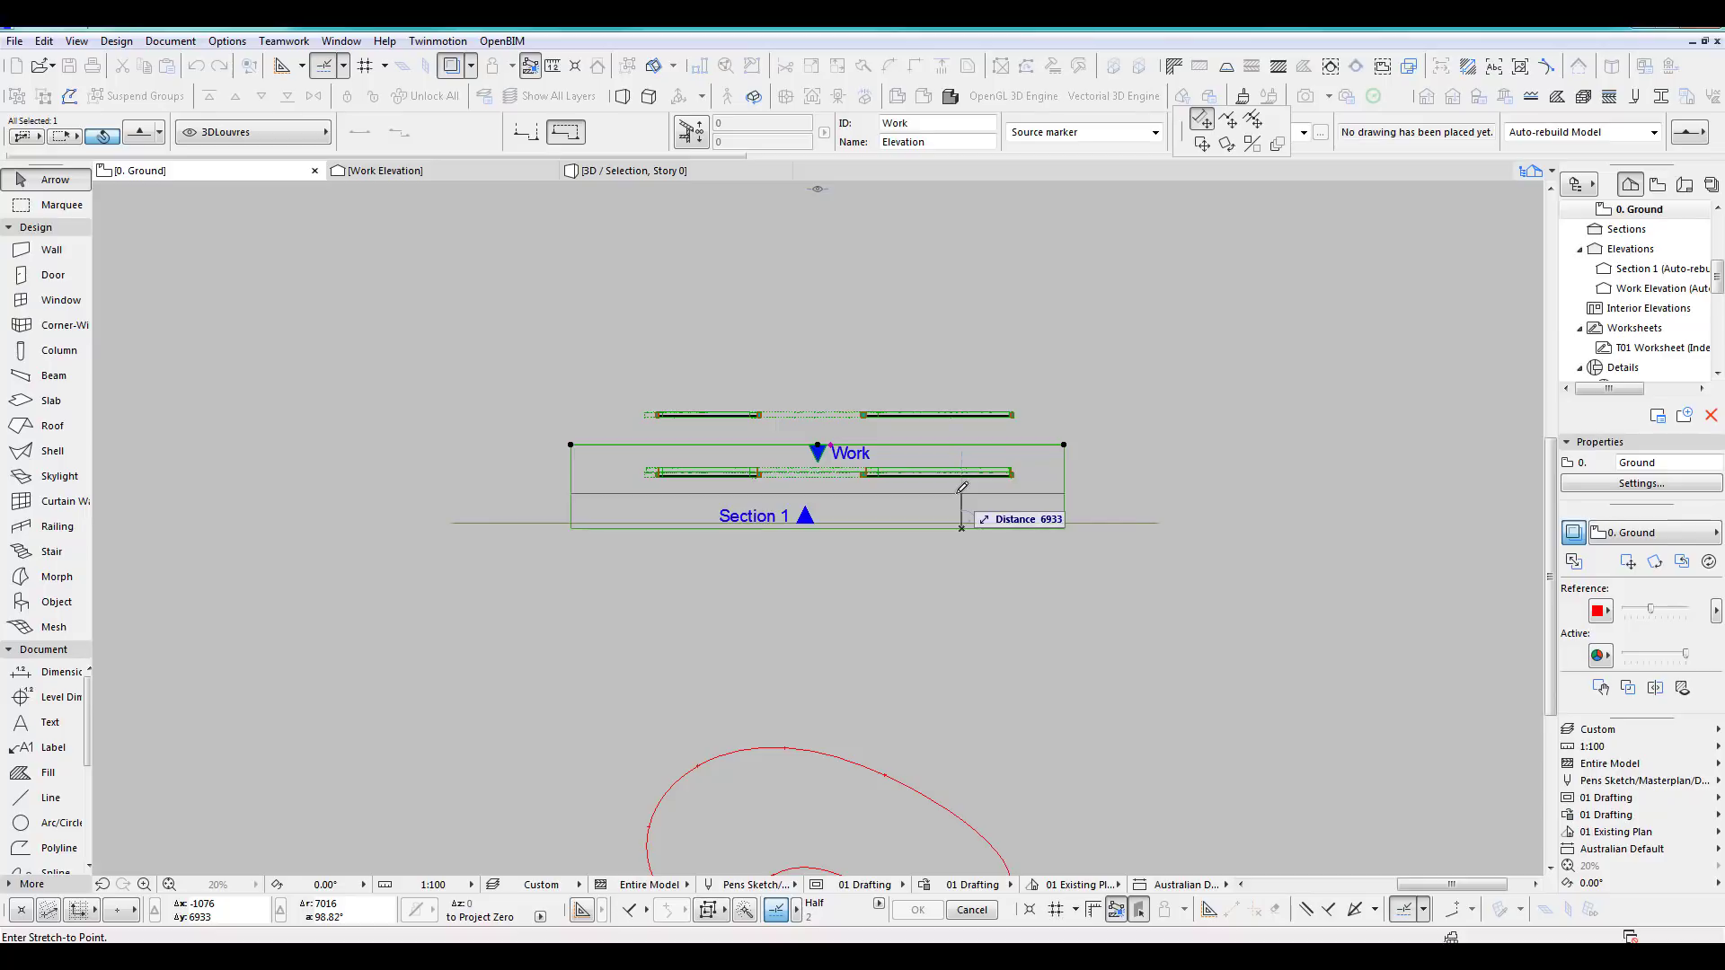
pyautogui.click(961, 488)
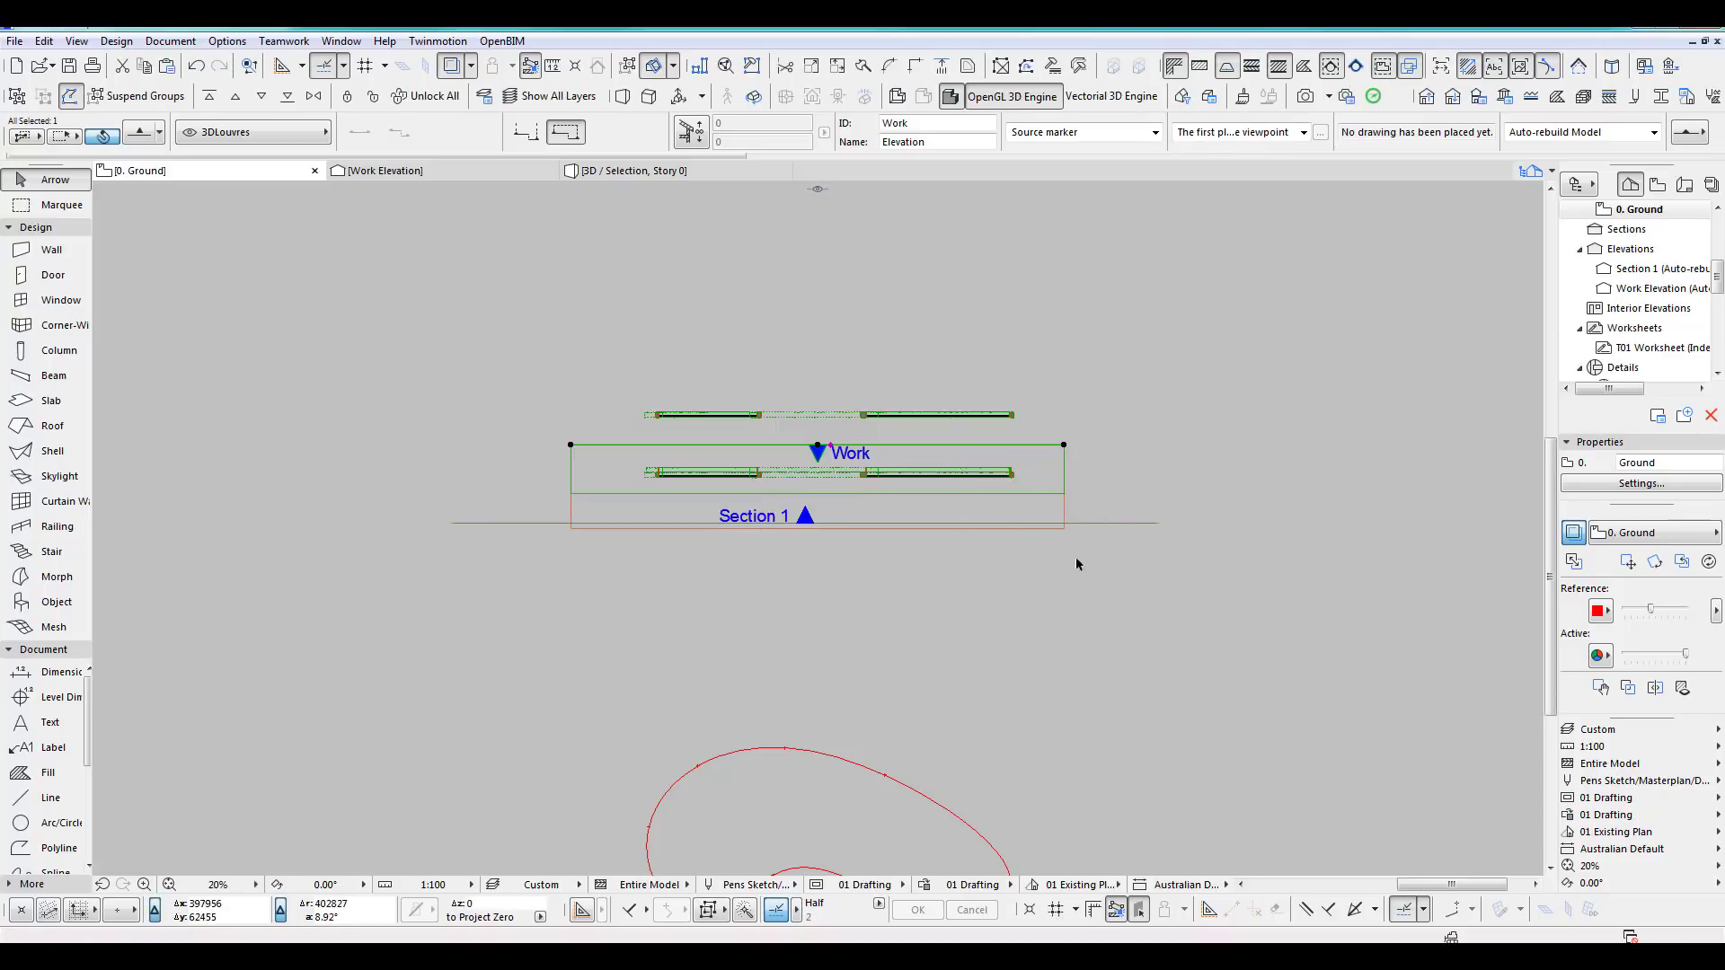
# In the Work elevation, select the thin shell at the facade's lower corner and offset its whole profile outward by about 281 mm.
pyautogui.doubleClick(1653, 288)
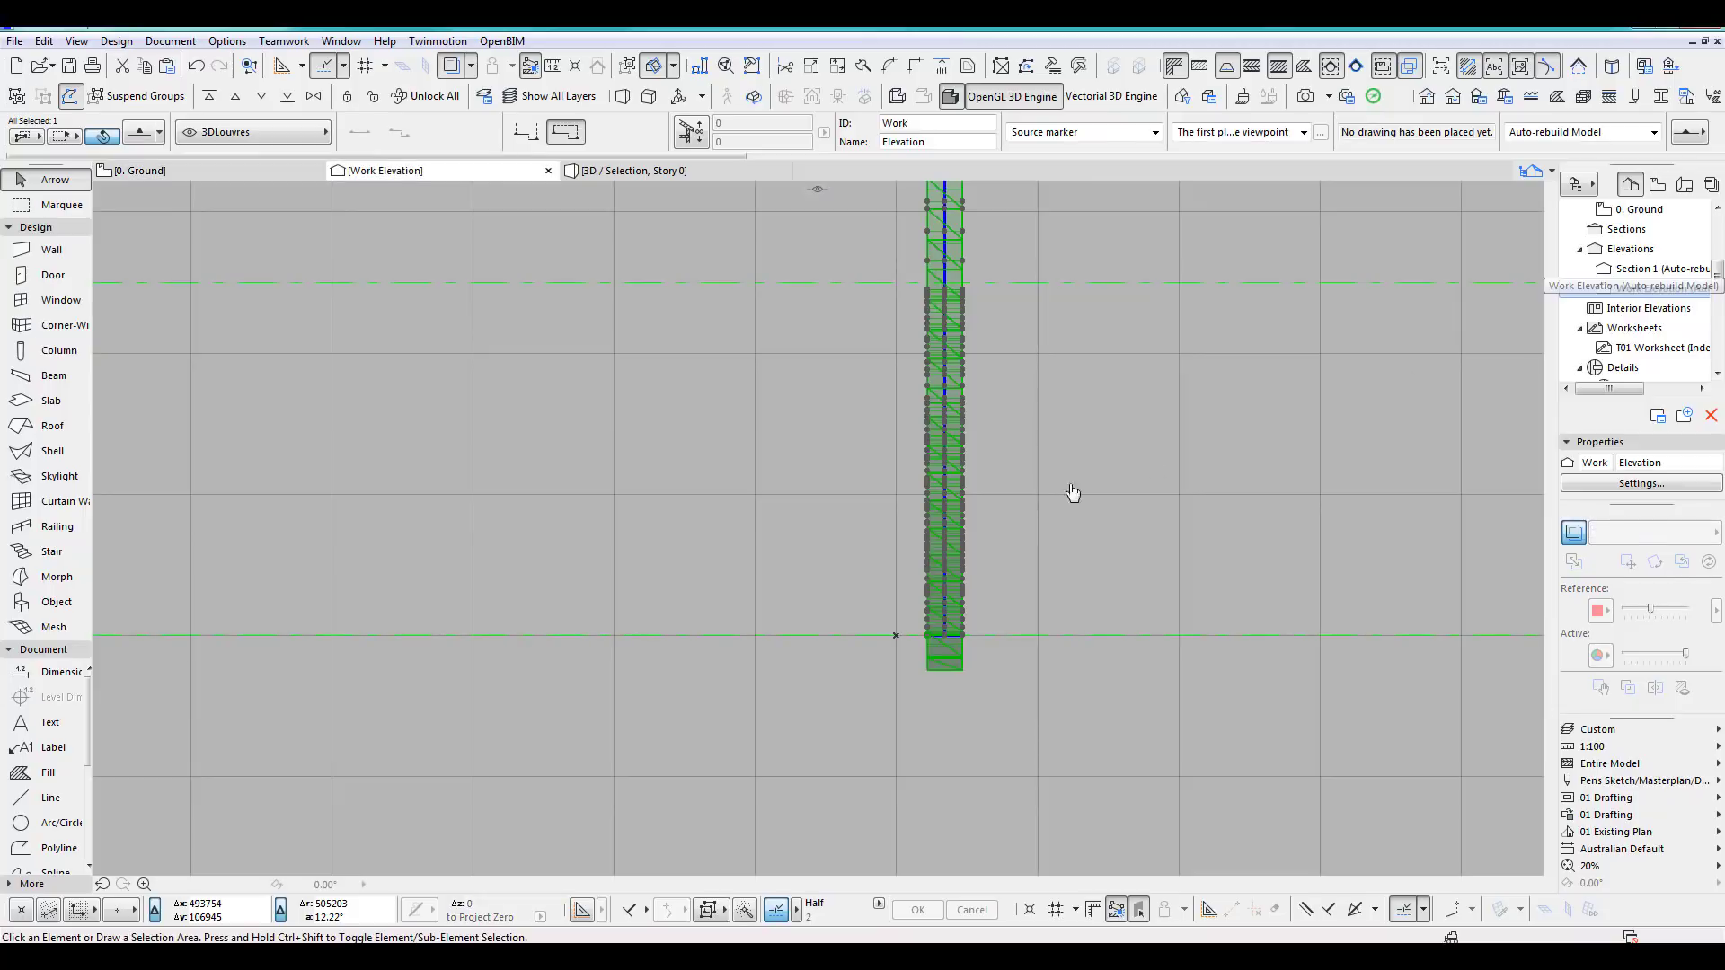
pyautogui.moveTo(999, 573); pyautogui.dragTo(941, 692, button='middle')
pyautogui.scroll(-10, 940, 692)
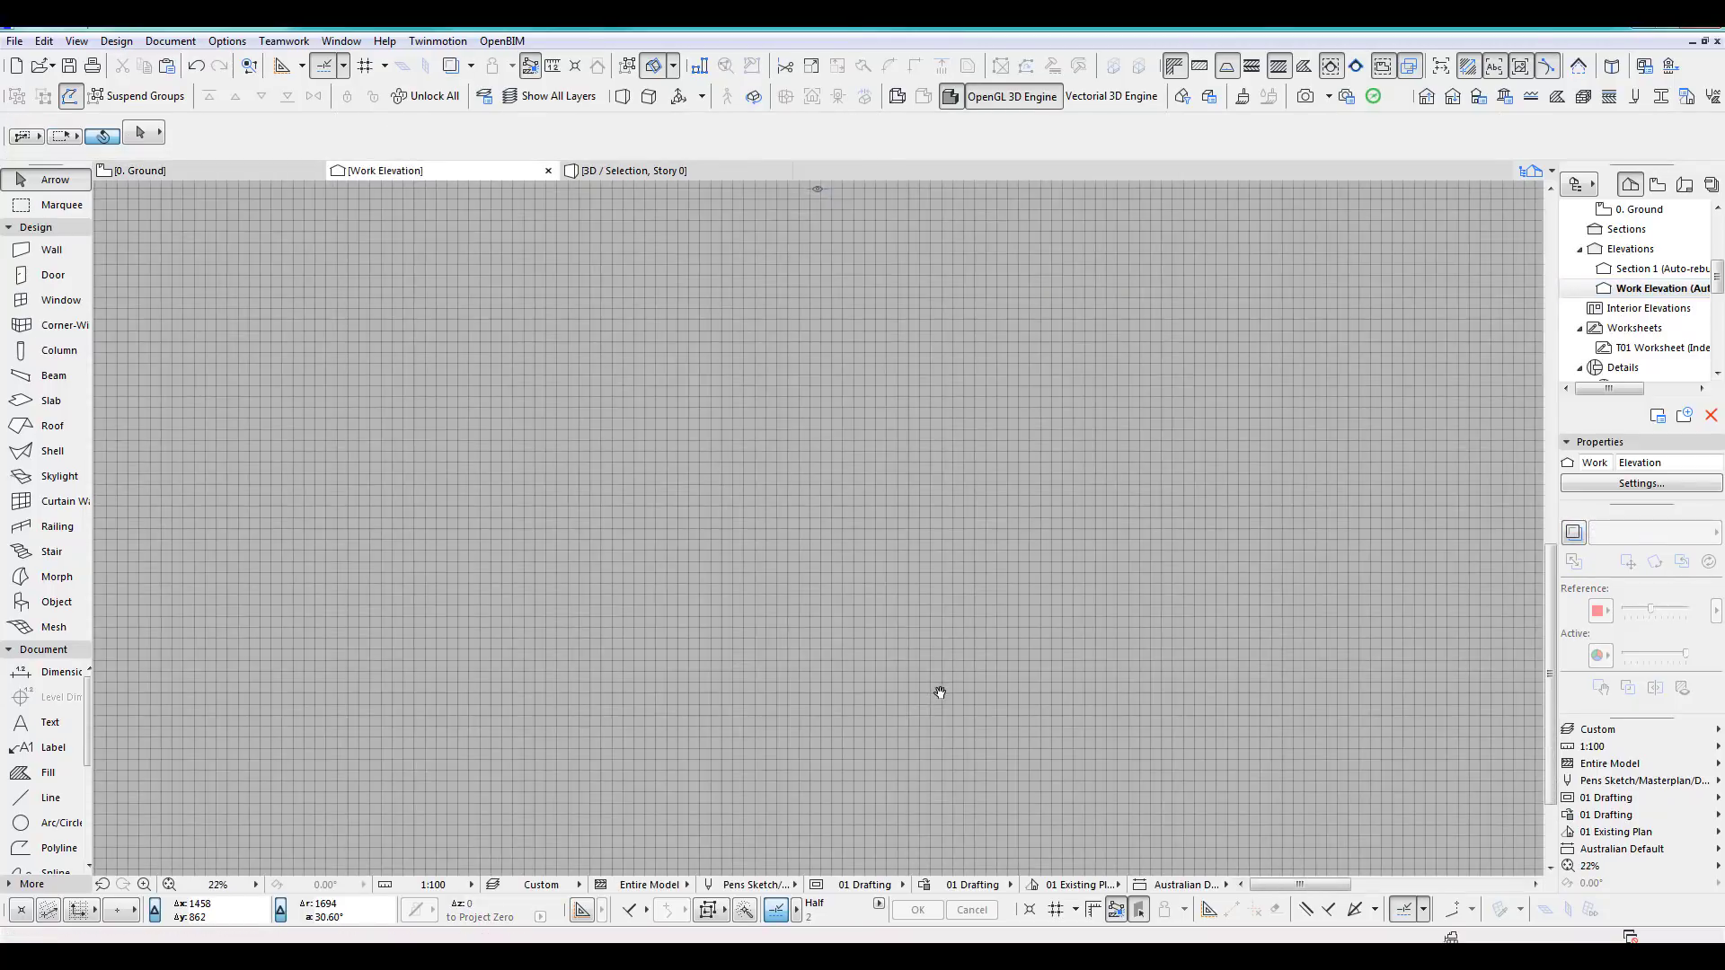
pyautogui.scroll(8, 901, 693)
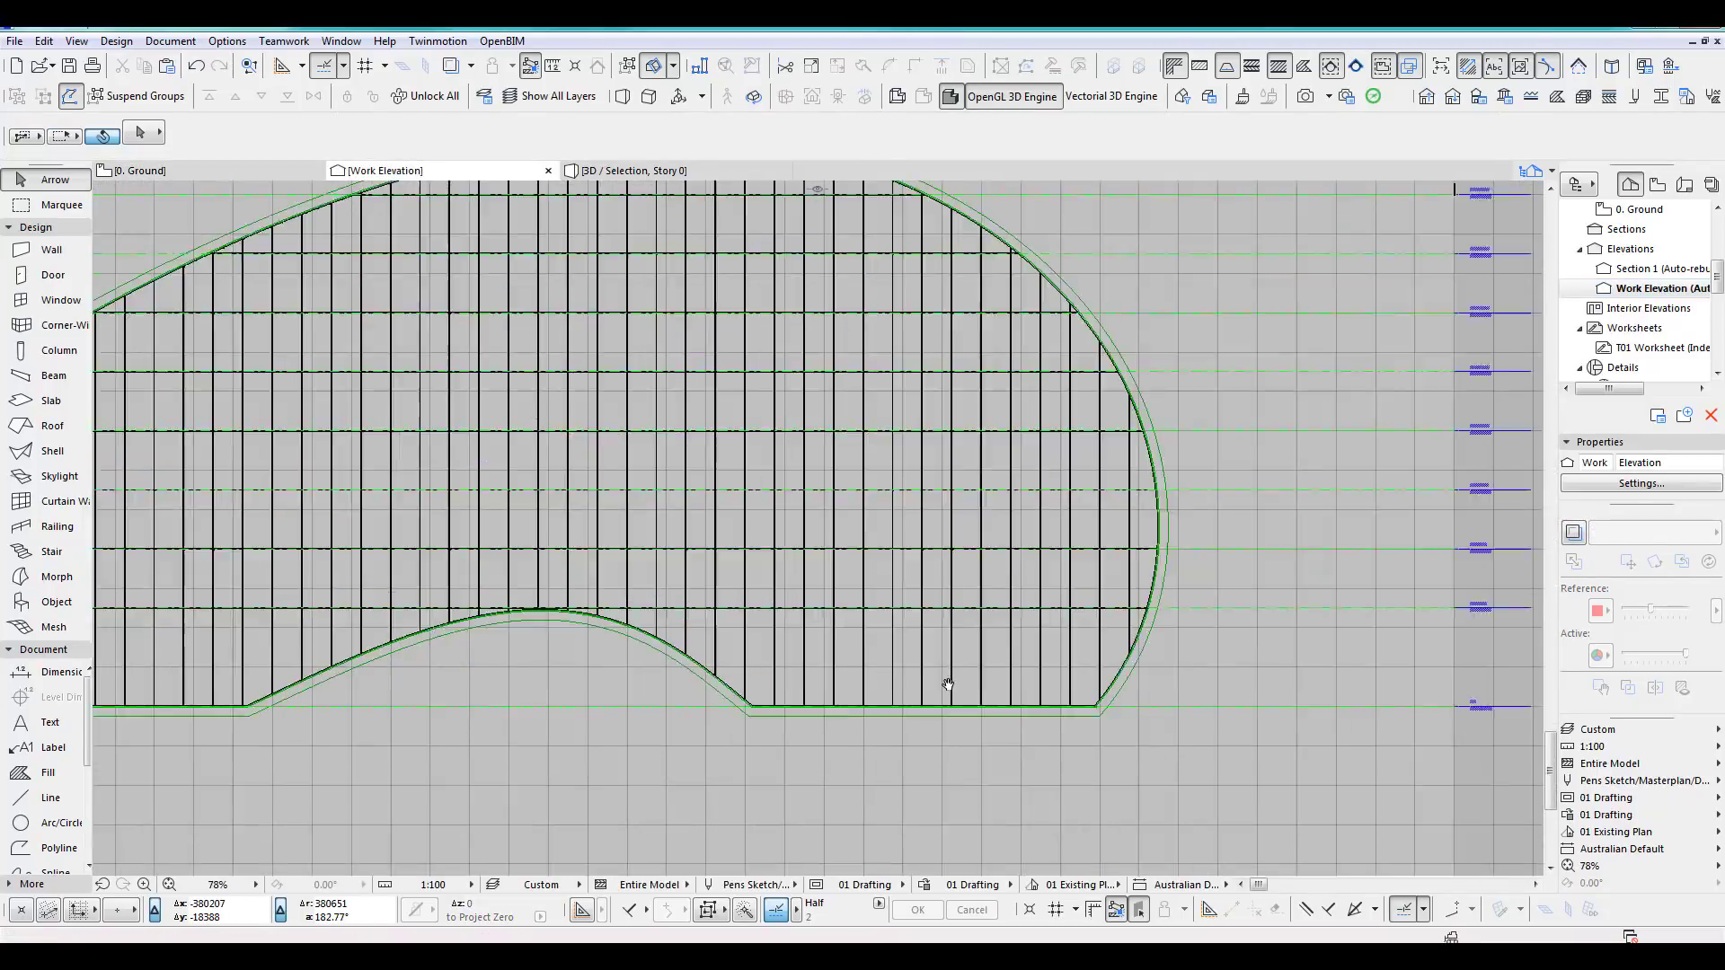
pyautogui.scroll(4, 1227, 726)
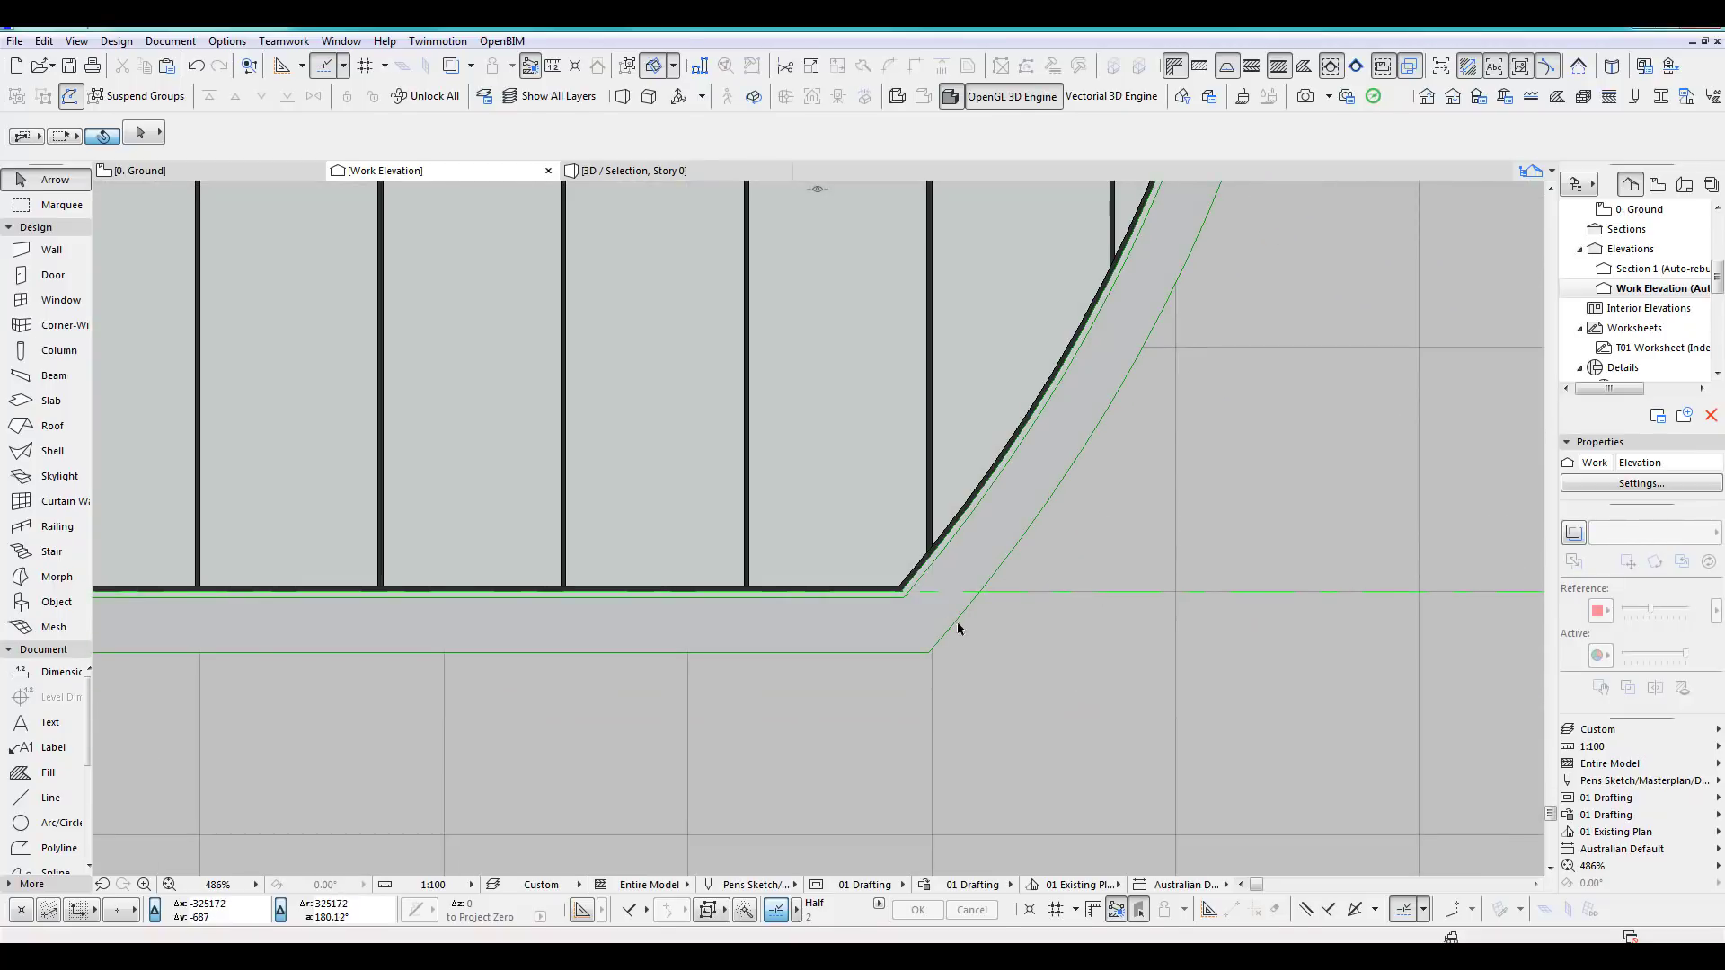
pyautogui.click(913, 609)
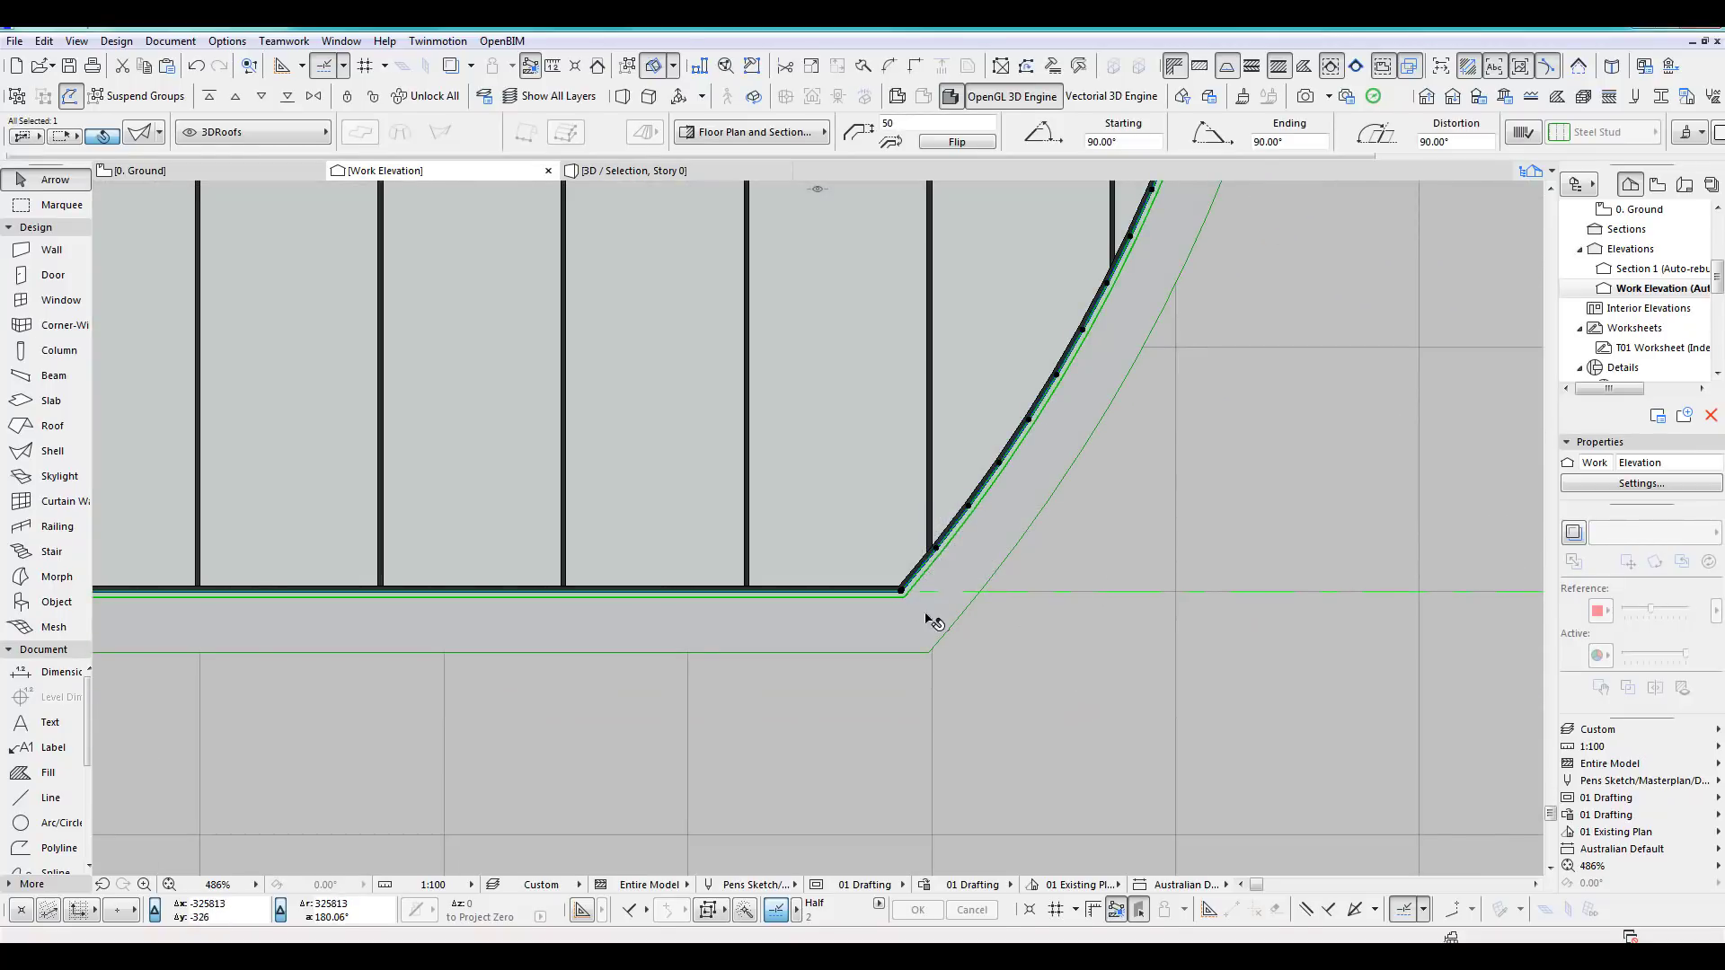
pyautogui.click(902, 593)
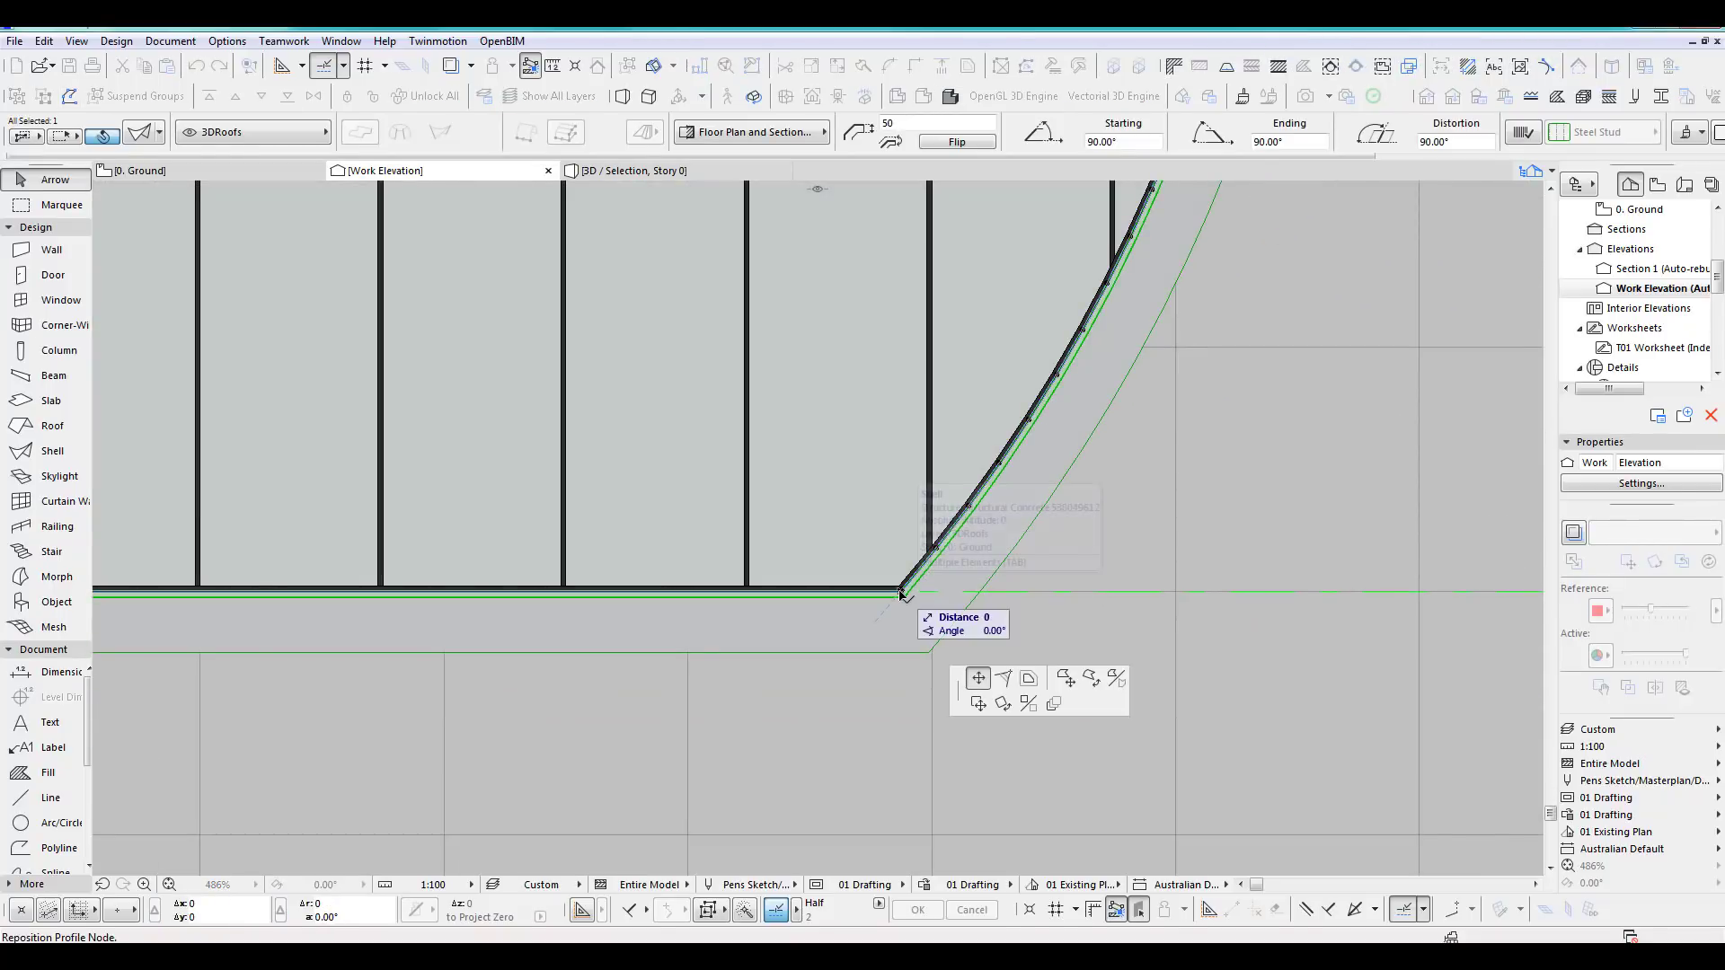
pyautogui.click(1029, 680)
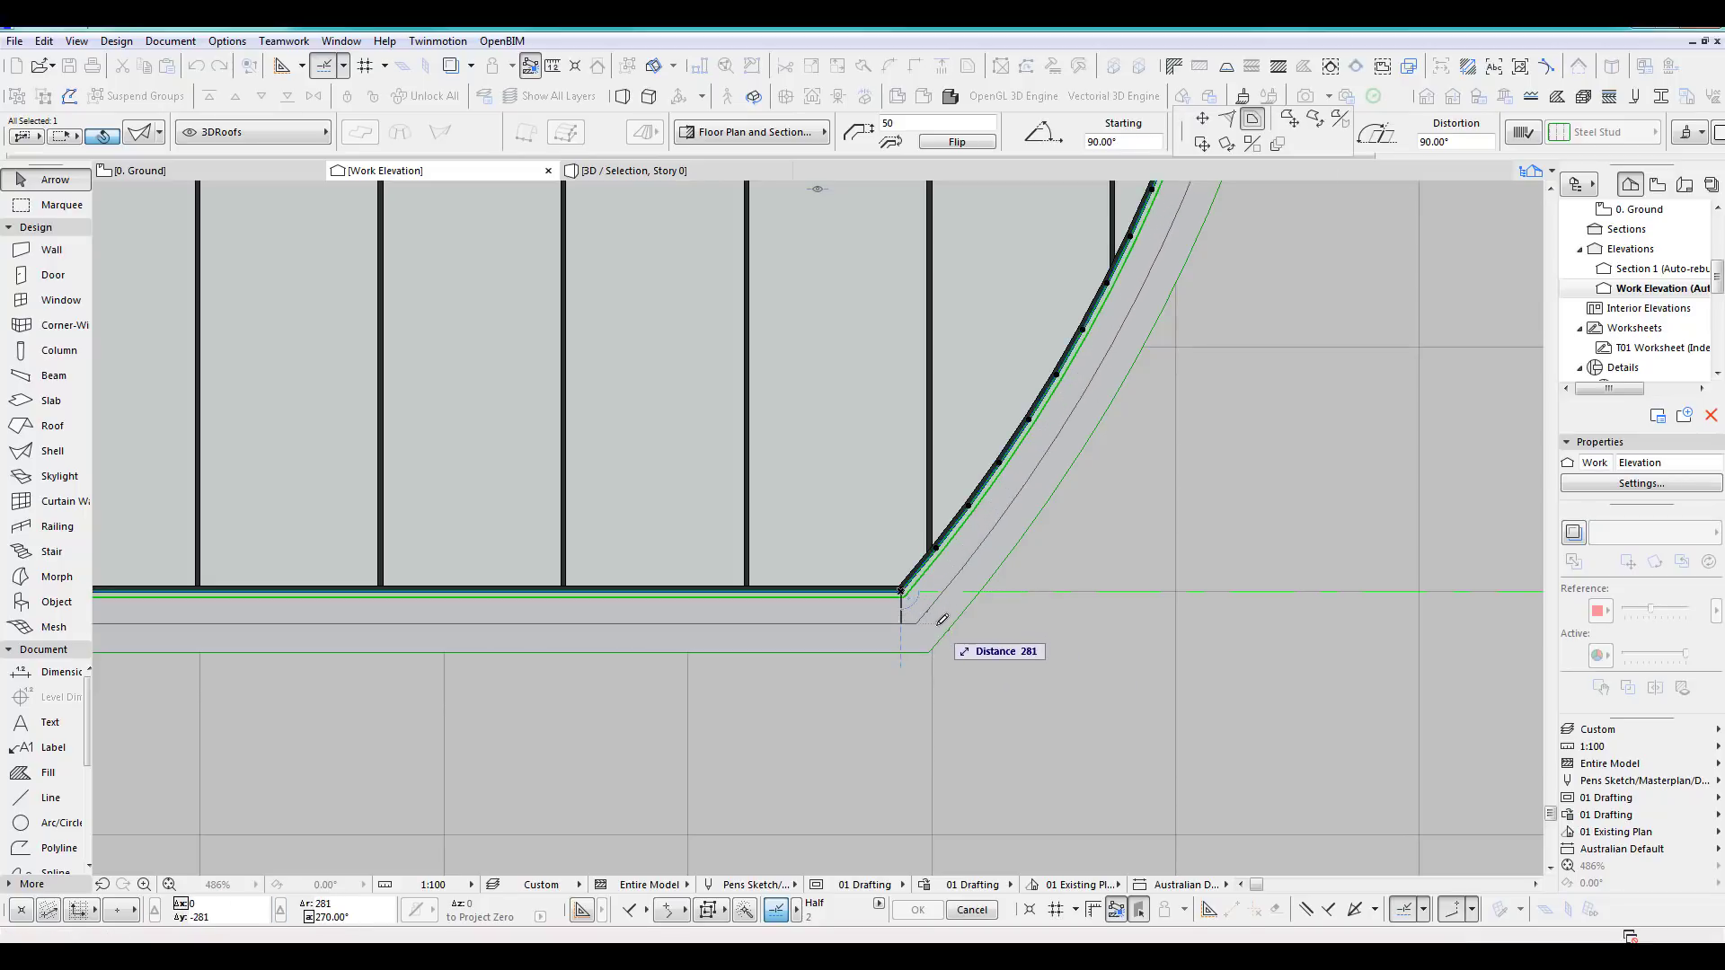
pyautogui.click(942, 622)
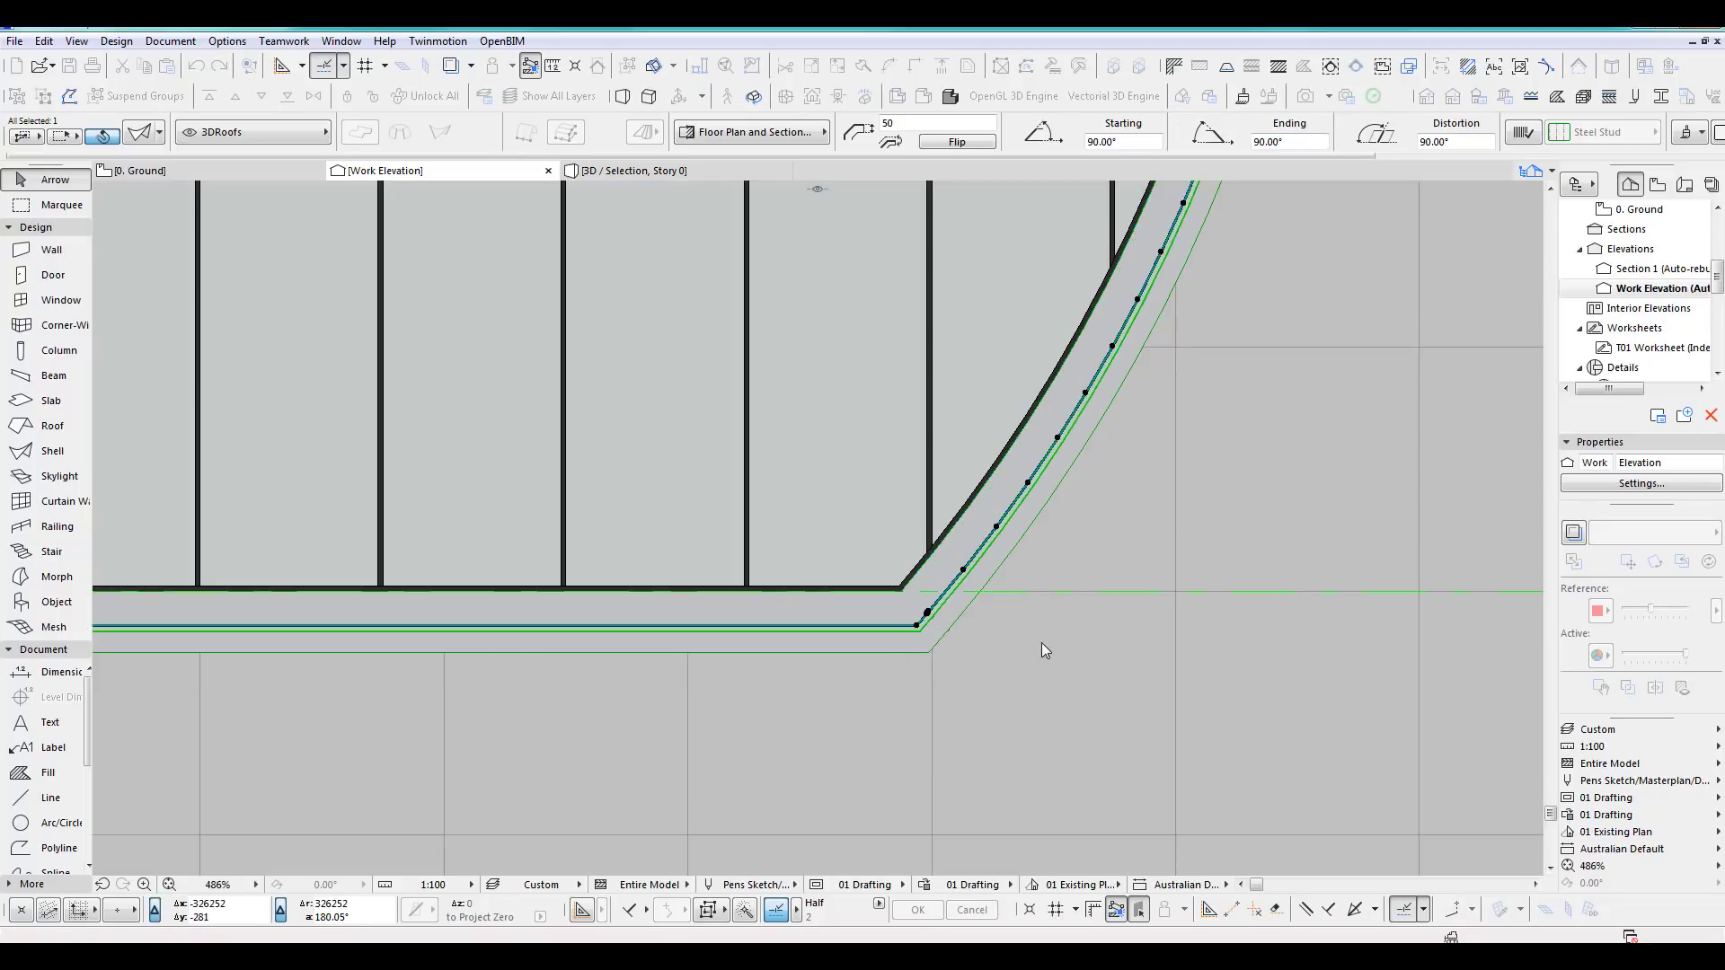
# Offset the thin shell's profile slightly back inward so it sits within the depth of the 1000 mm frame shell, and clear the selection.
pyautogui.scroll(4, 916, 637)
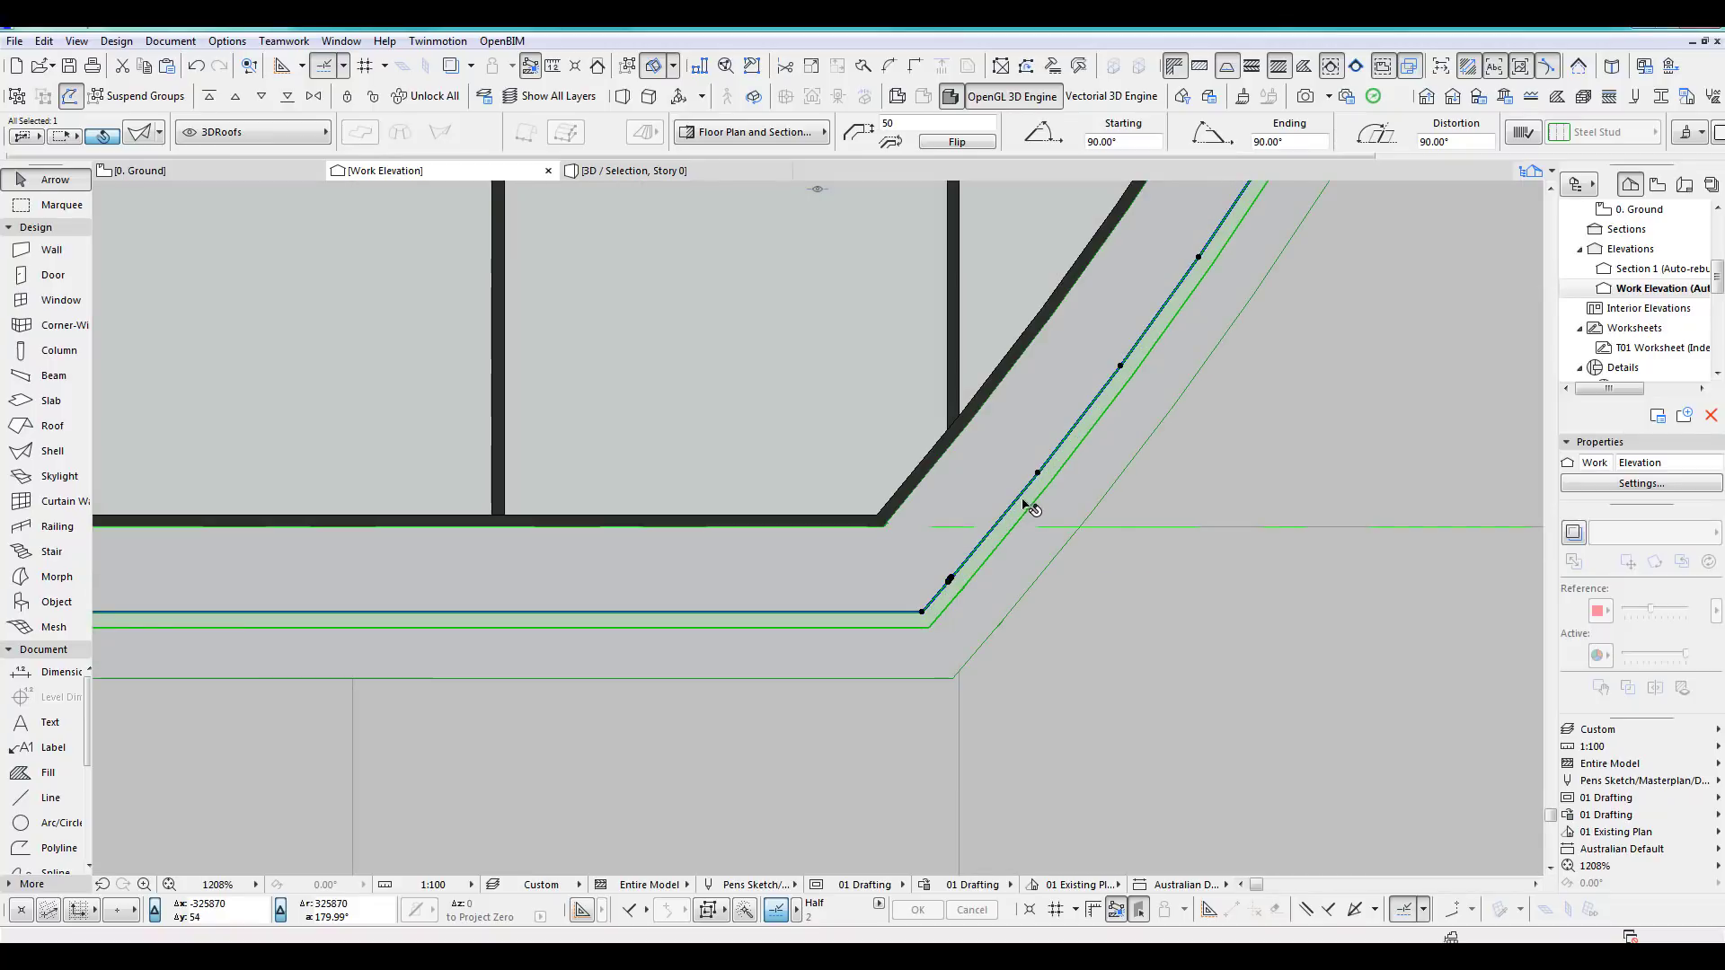
pyautogui.click(922, 616)
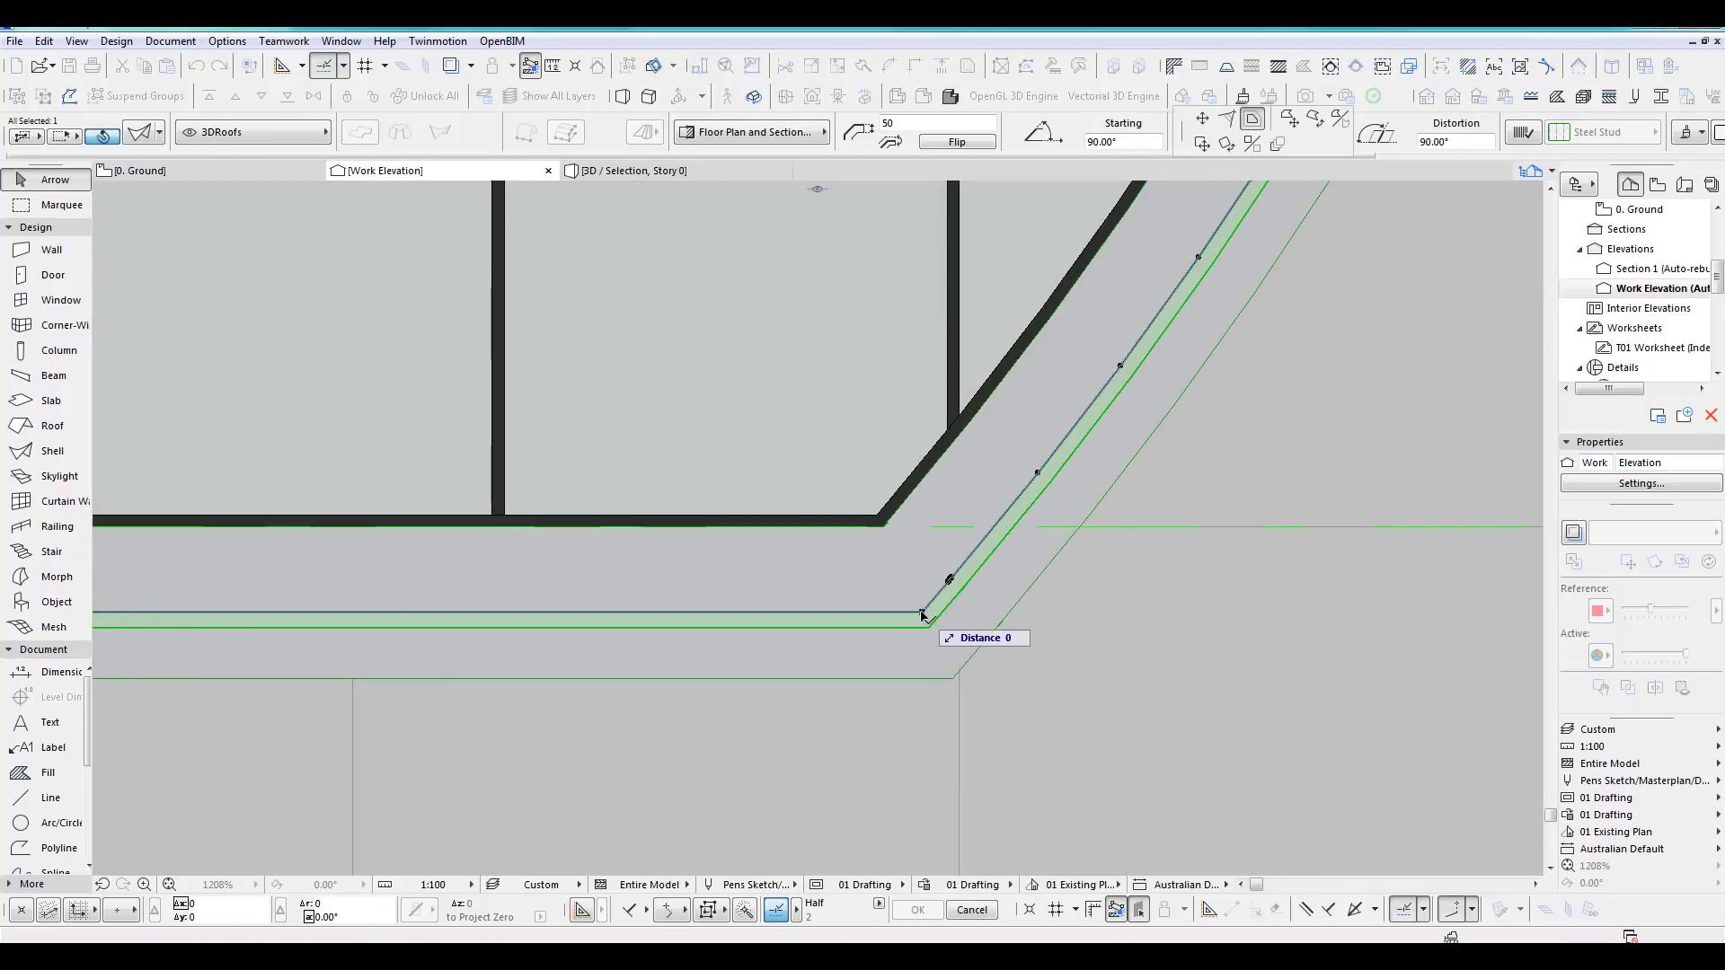
pyautogui.click(921, 602)
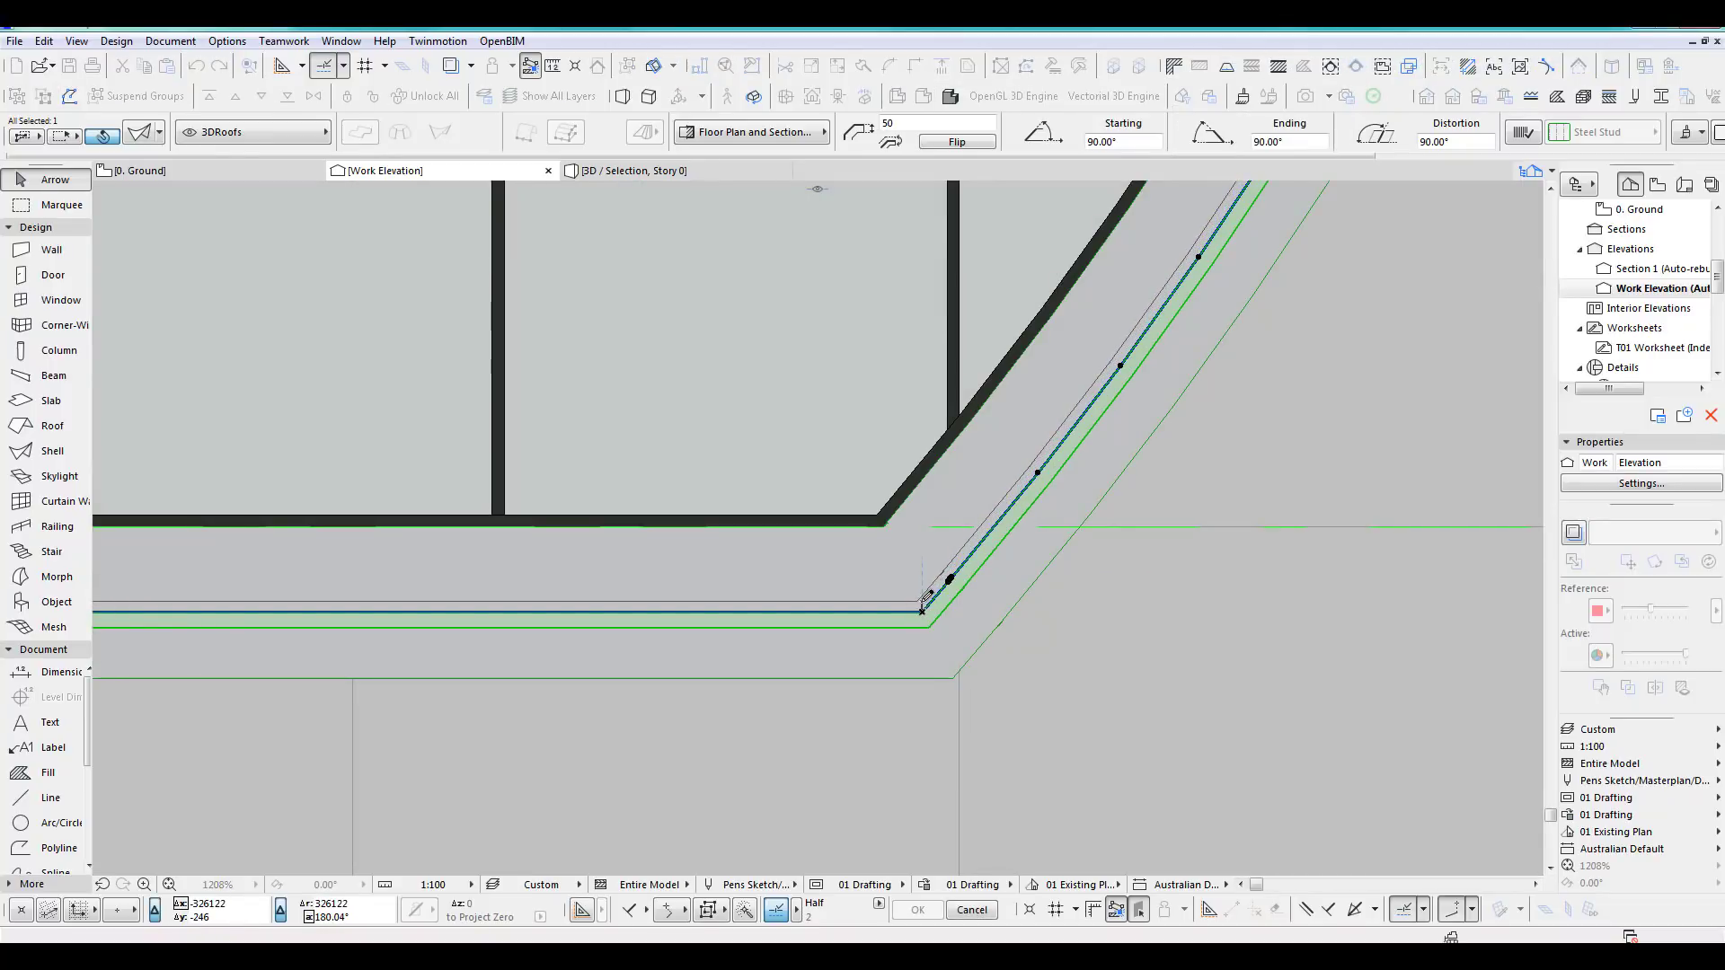
pyautogui.scroll(-6, 1006, 658)
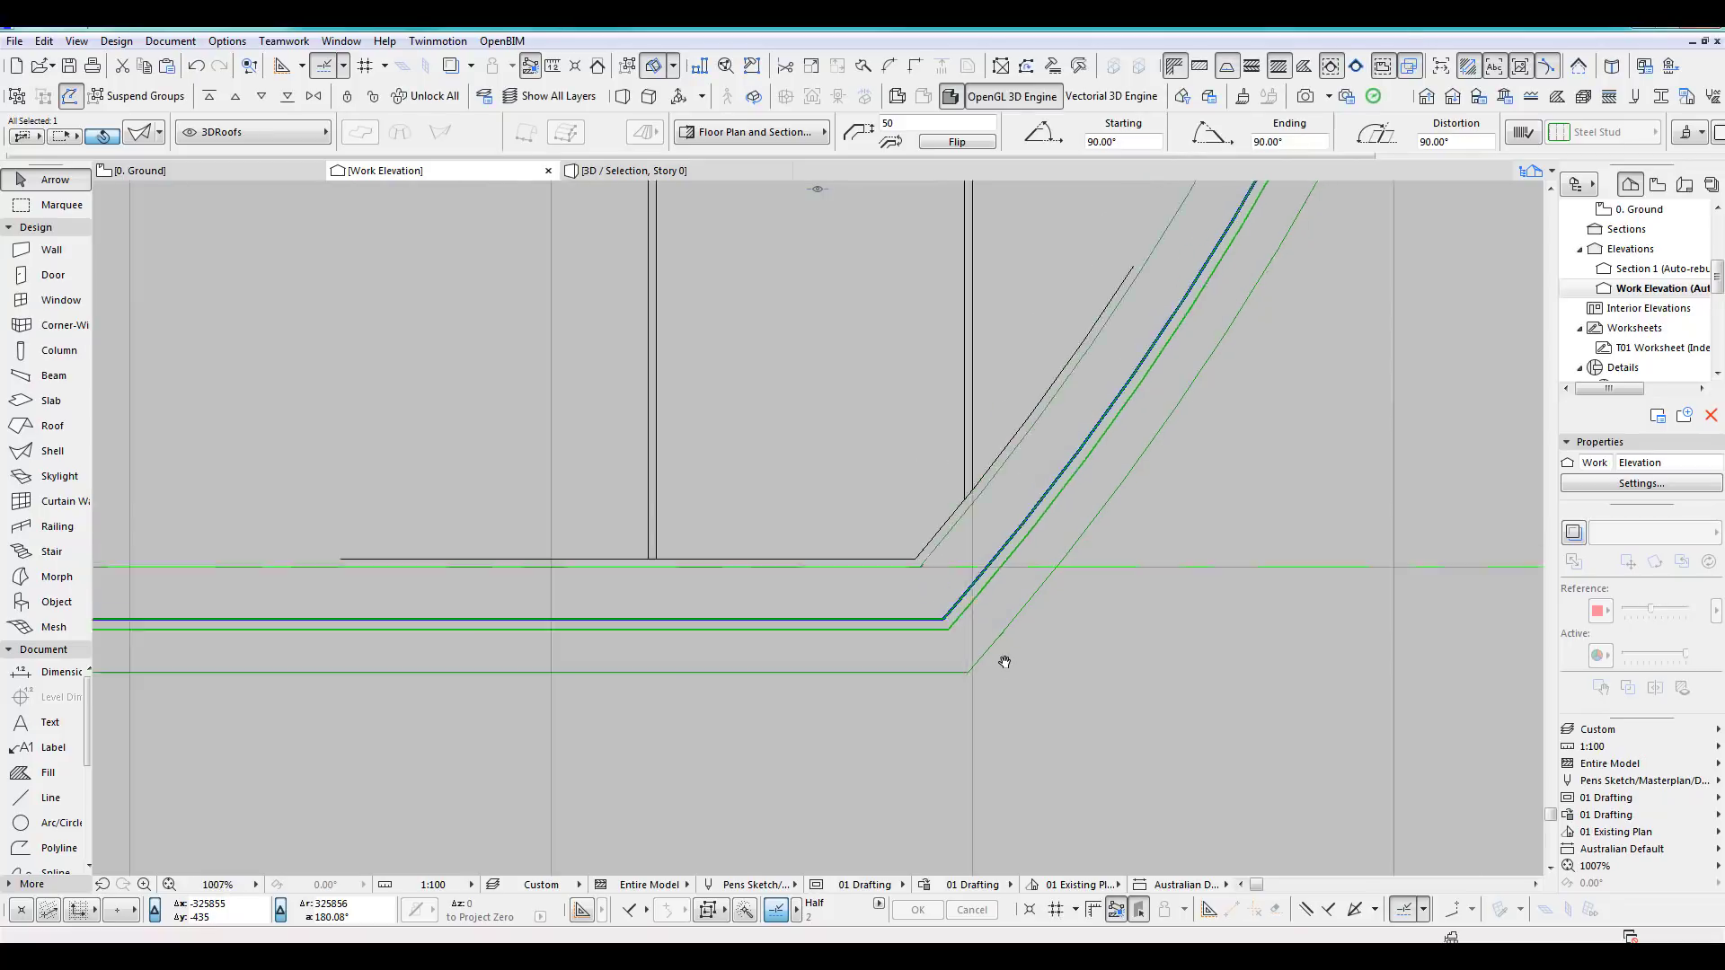
pyautogui.moveTo(1007, 659); pyautogui.dragTo(1039, 673, button='middle')
pyautogui.scroll(-5, 1042, 672)
pyautogui.moveTo(1087, 730); pyautogui.dragTo(1062, 665, button='middle')
pyautogui.press('Escape')
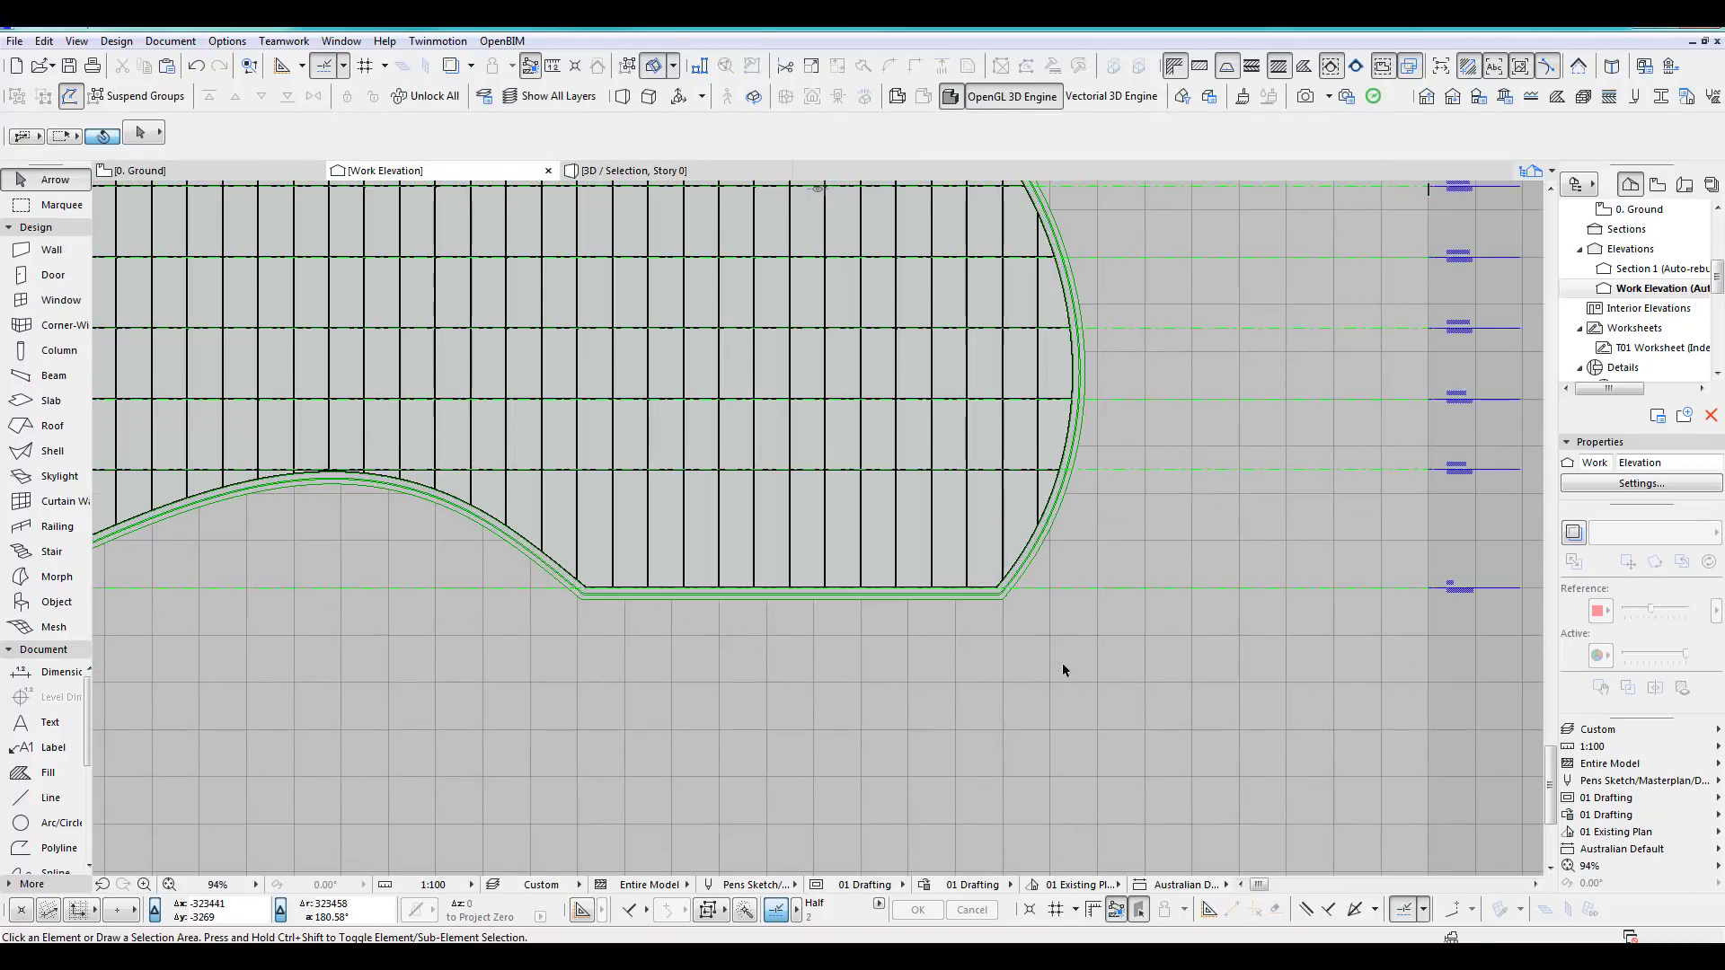
# Show the entire model in 3D and examine how the thin shell sits against the frame at the lower corner.
pyautogui.press('F2')
pyautogui.hotkey('ctrl', 'F5')
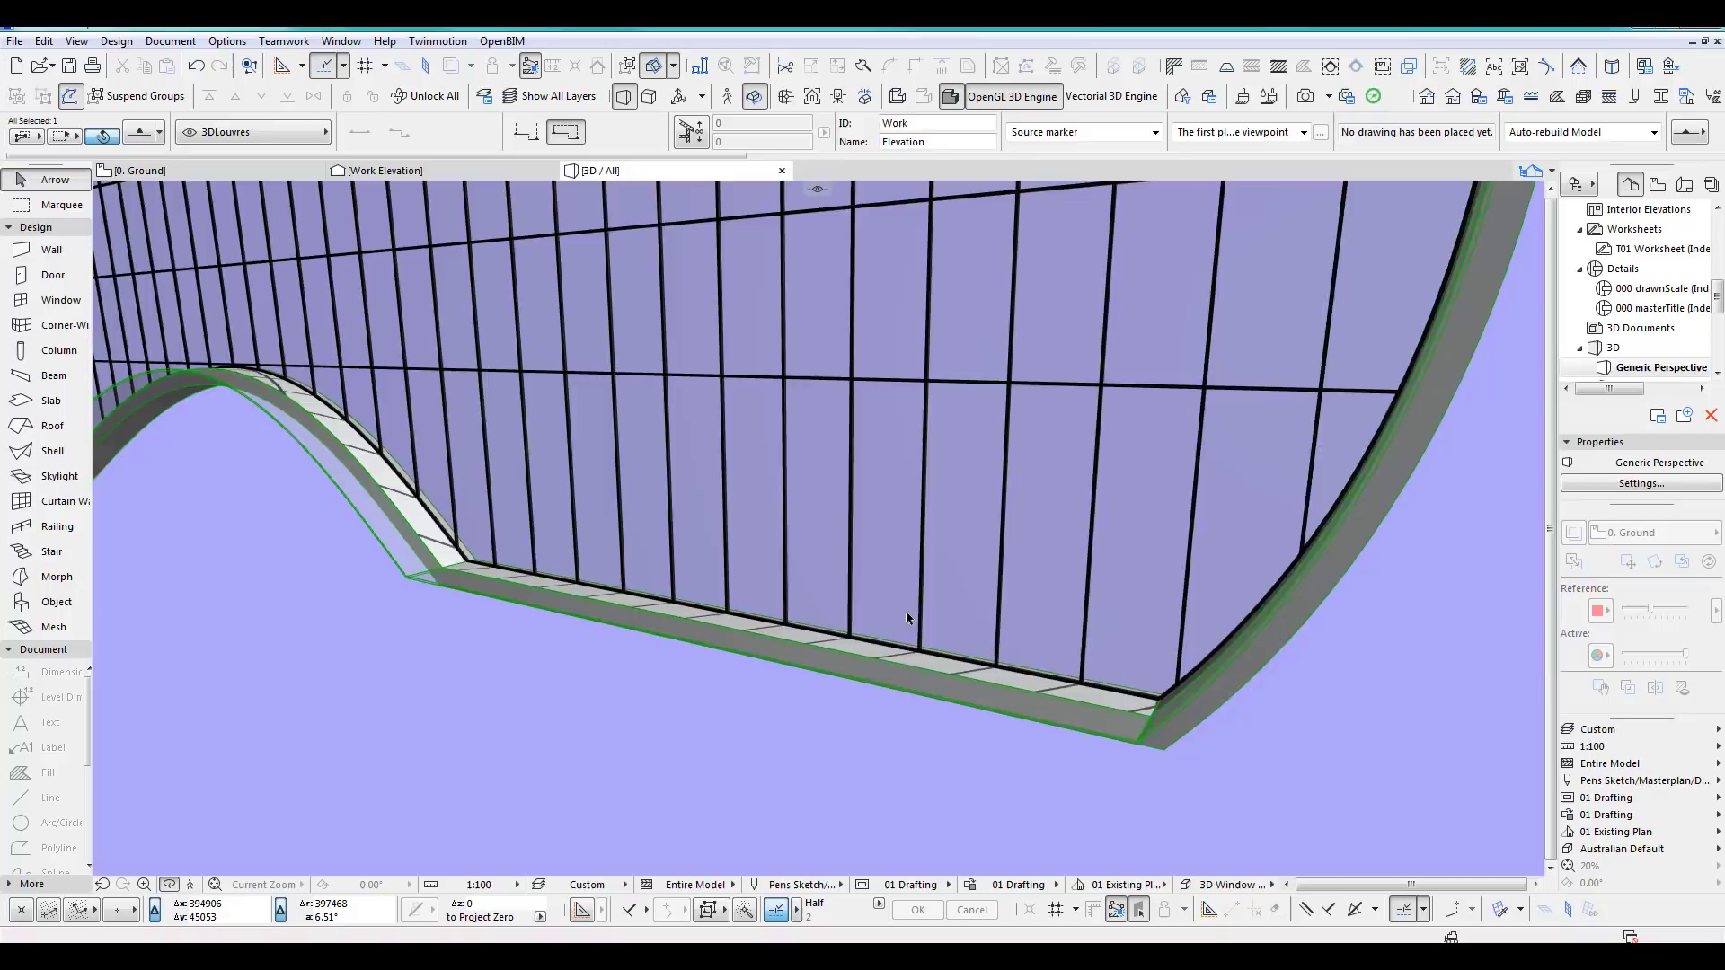
pyautogui.keyDown('shift'); pyautogui.moveTo(1097, 612); pyautogui.dragTo(820, 641, button='middle'); pyautogui.keyUp('shift')
pyautogui.scroll(6, 820, 642)
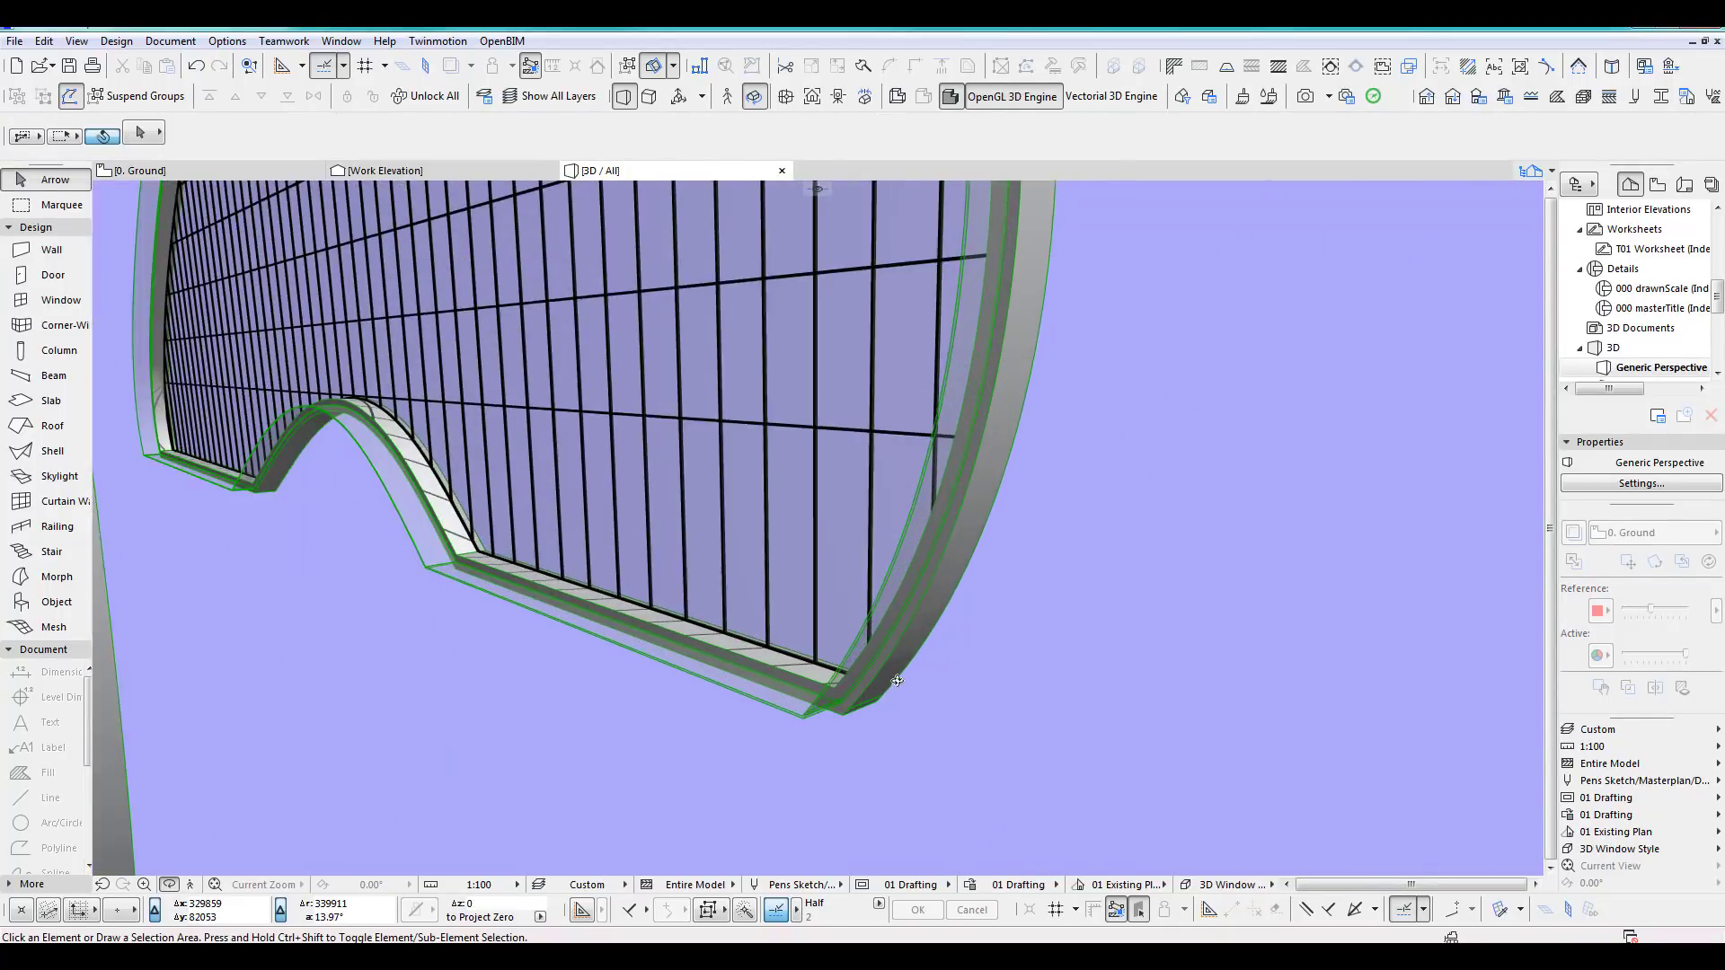
pyautogui.keyDown('shift'); pyautogui.moveTo(910, 700); pyautogui.dragTo(732, 706, button='middle'); pyautogui.keyUp('shift')
# On the Ground plan, stretch the thin shell's length across the gap until it meets the frame shell of the far facade.
pyautogui.press('F2')
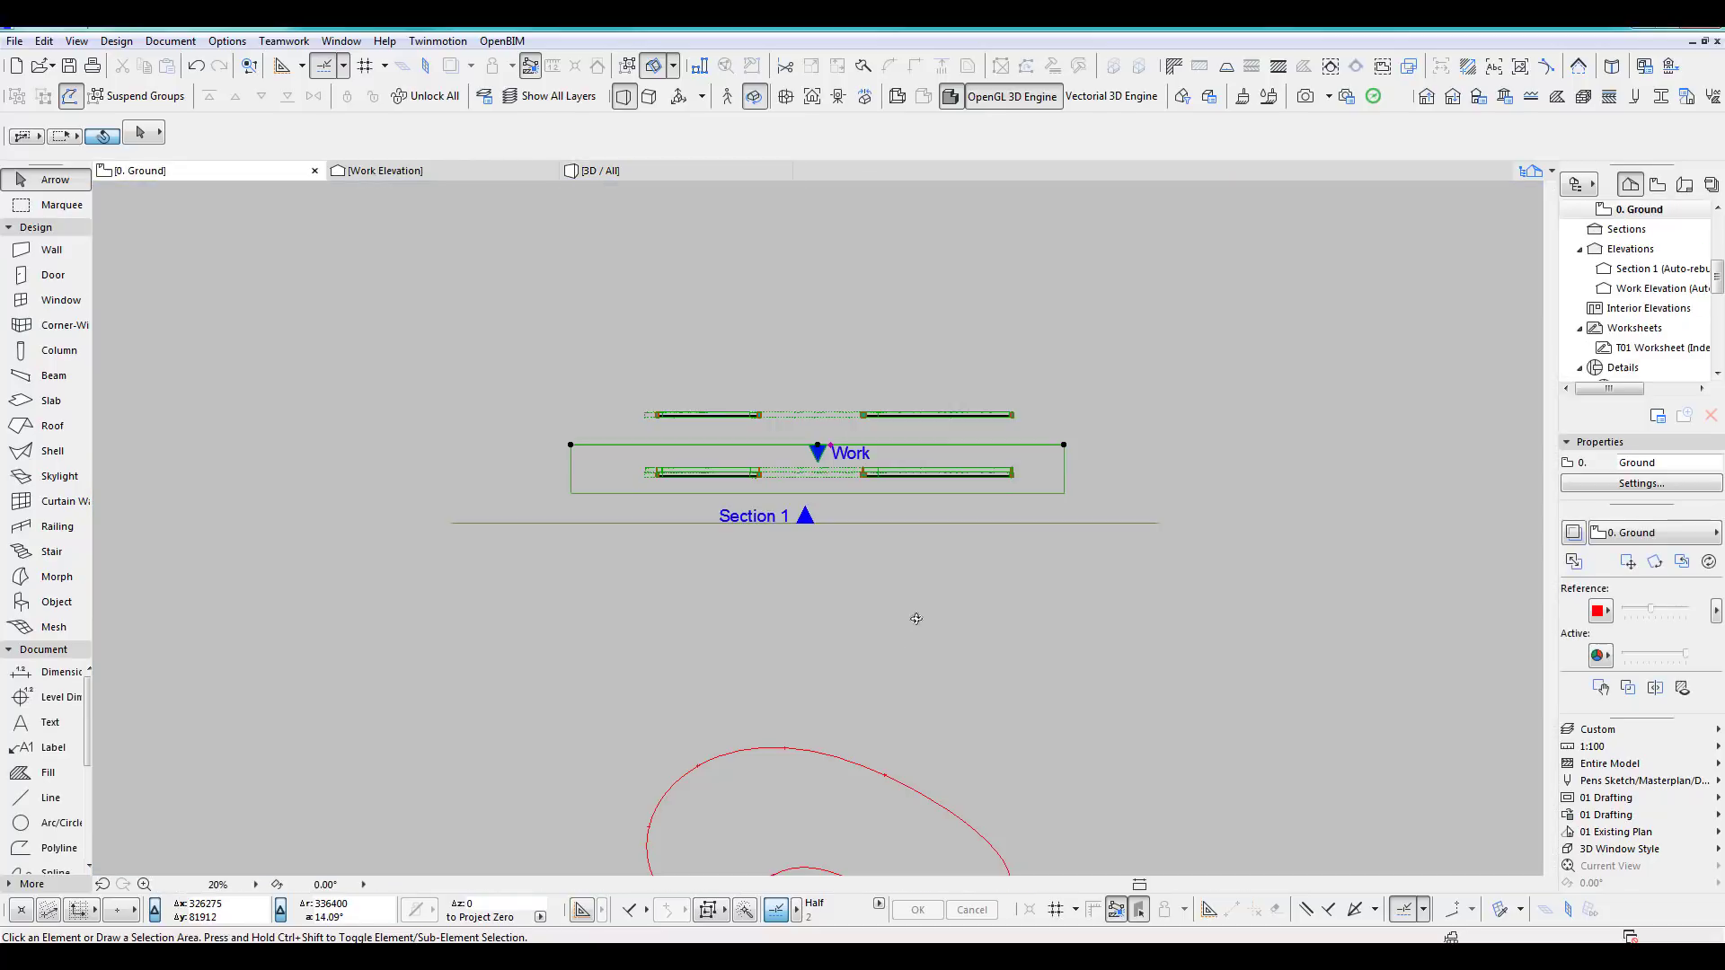
pyautogui.scroll(6, 1049, 456)
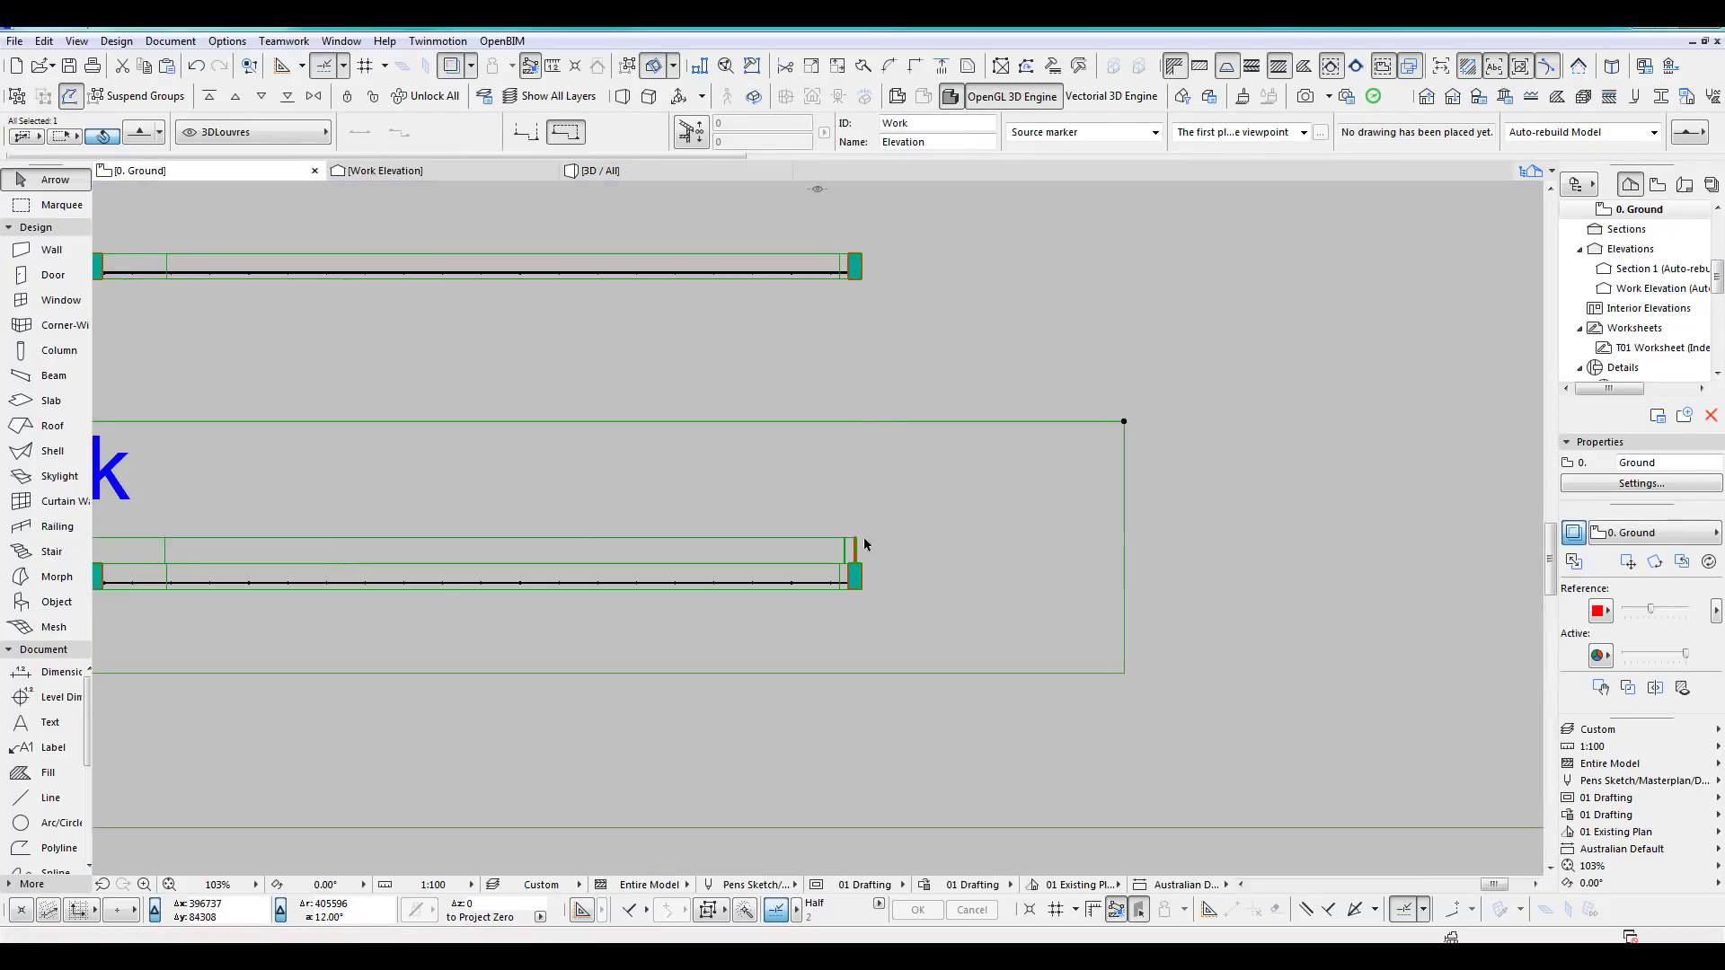
pyautogui.click(856, 545)
pyautogui.click(854, 542)
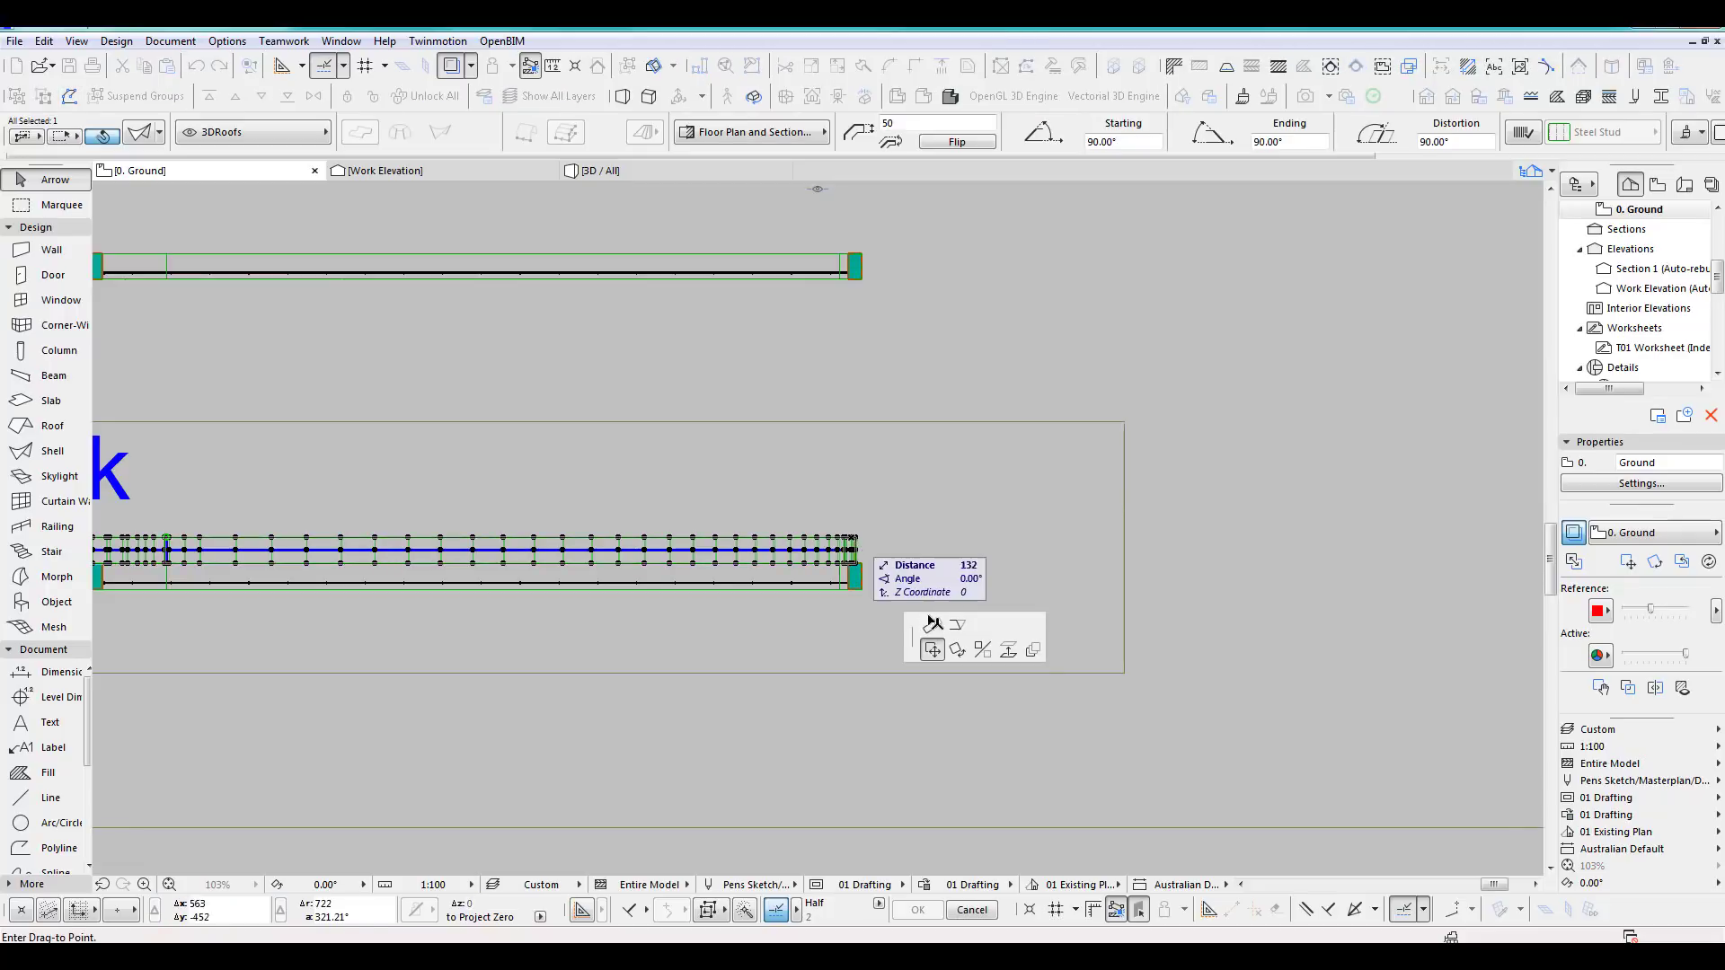
pyautogui.click(931, 625)
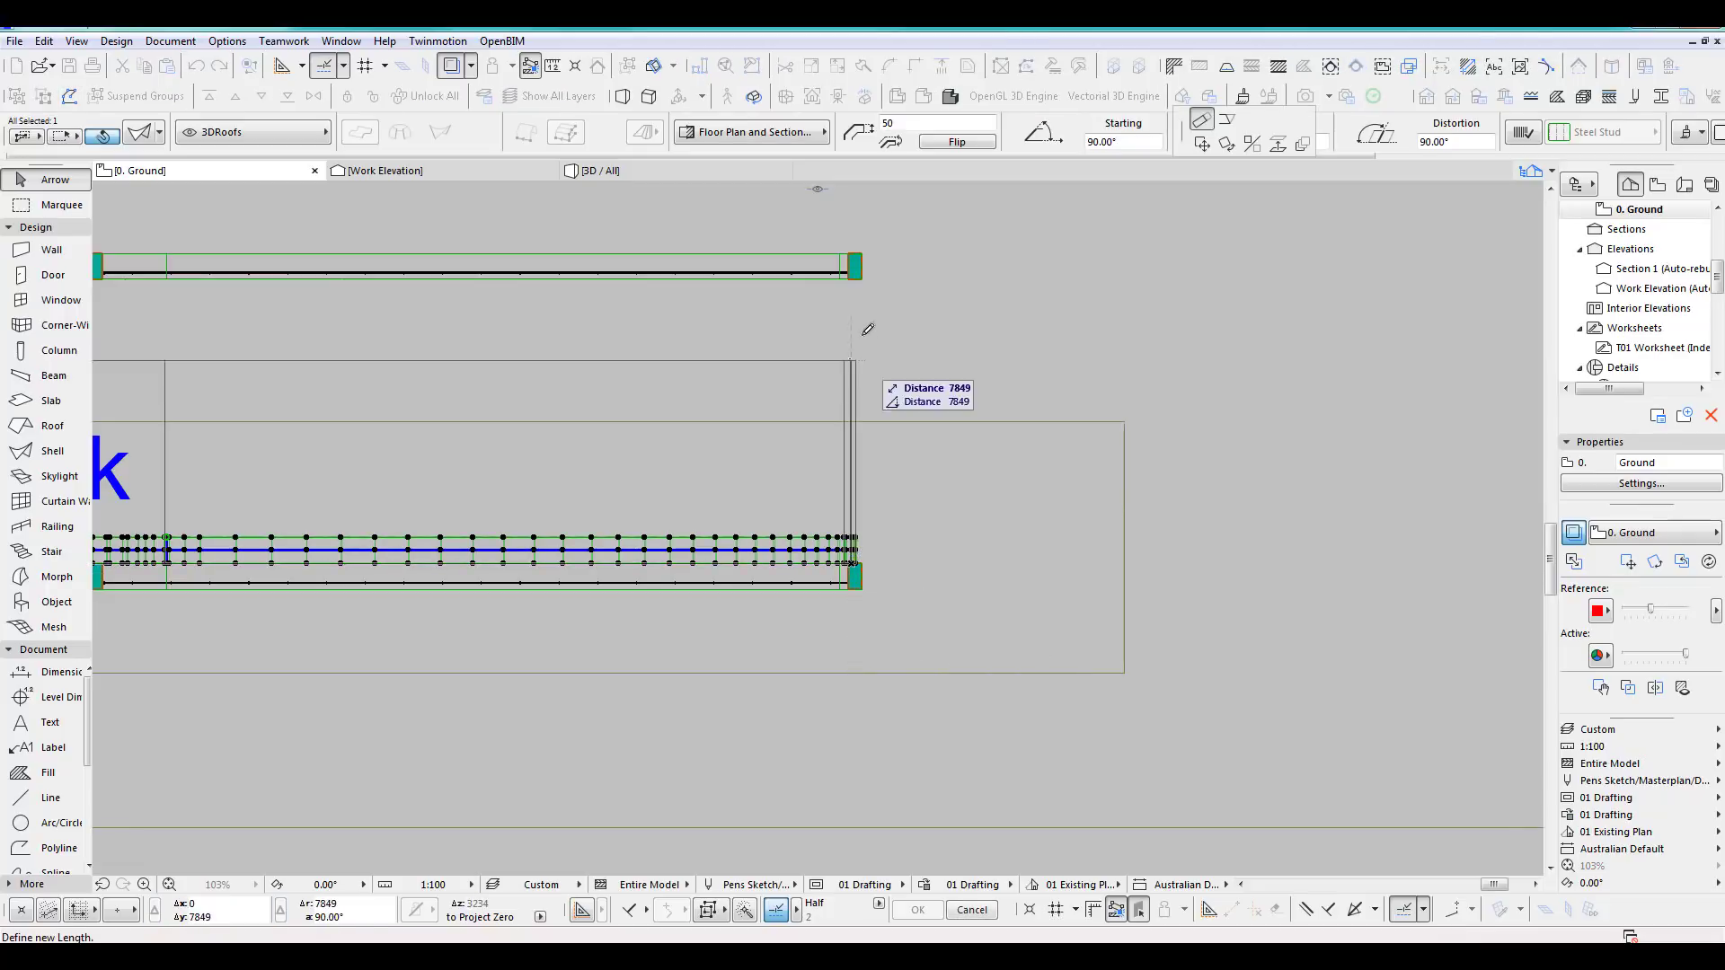
pyautogui.click(859, 280)
pyautogui.scroll(-6, 1168, 402)
pyautogui.moveTo(1212, 499); pyautogui.dragTo(1227, 494, button='middle')
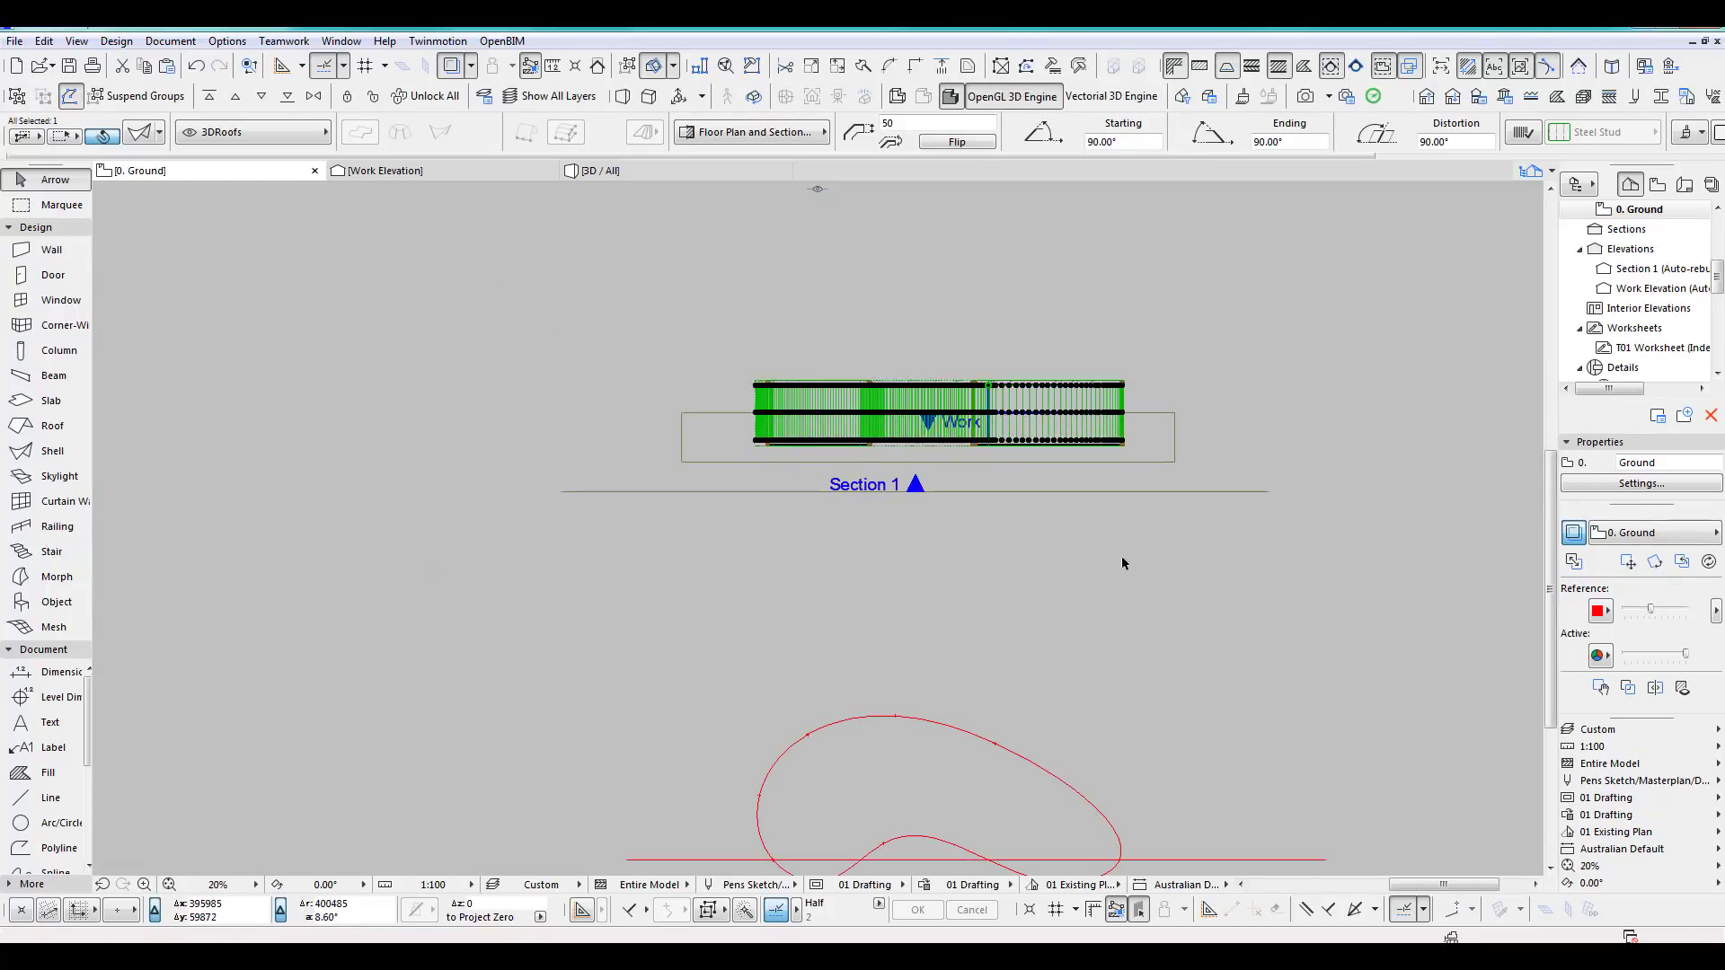
# Select the Work elevation marker and move it away from the facades to the empty area beyond the Section 1 line.
pyautogui.click(1122, 559)
pyautogui.click(932, 416)
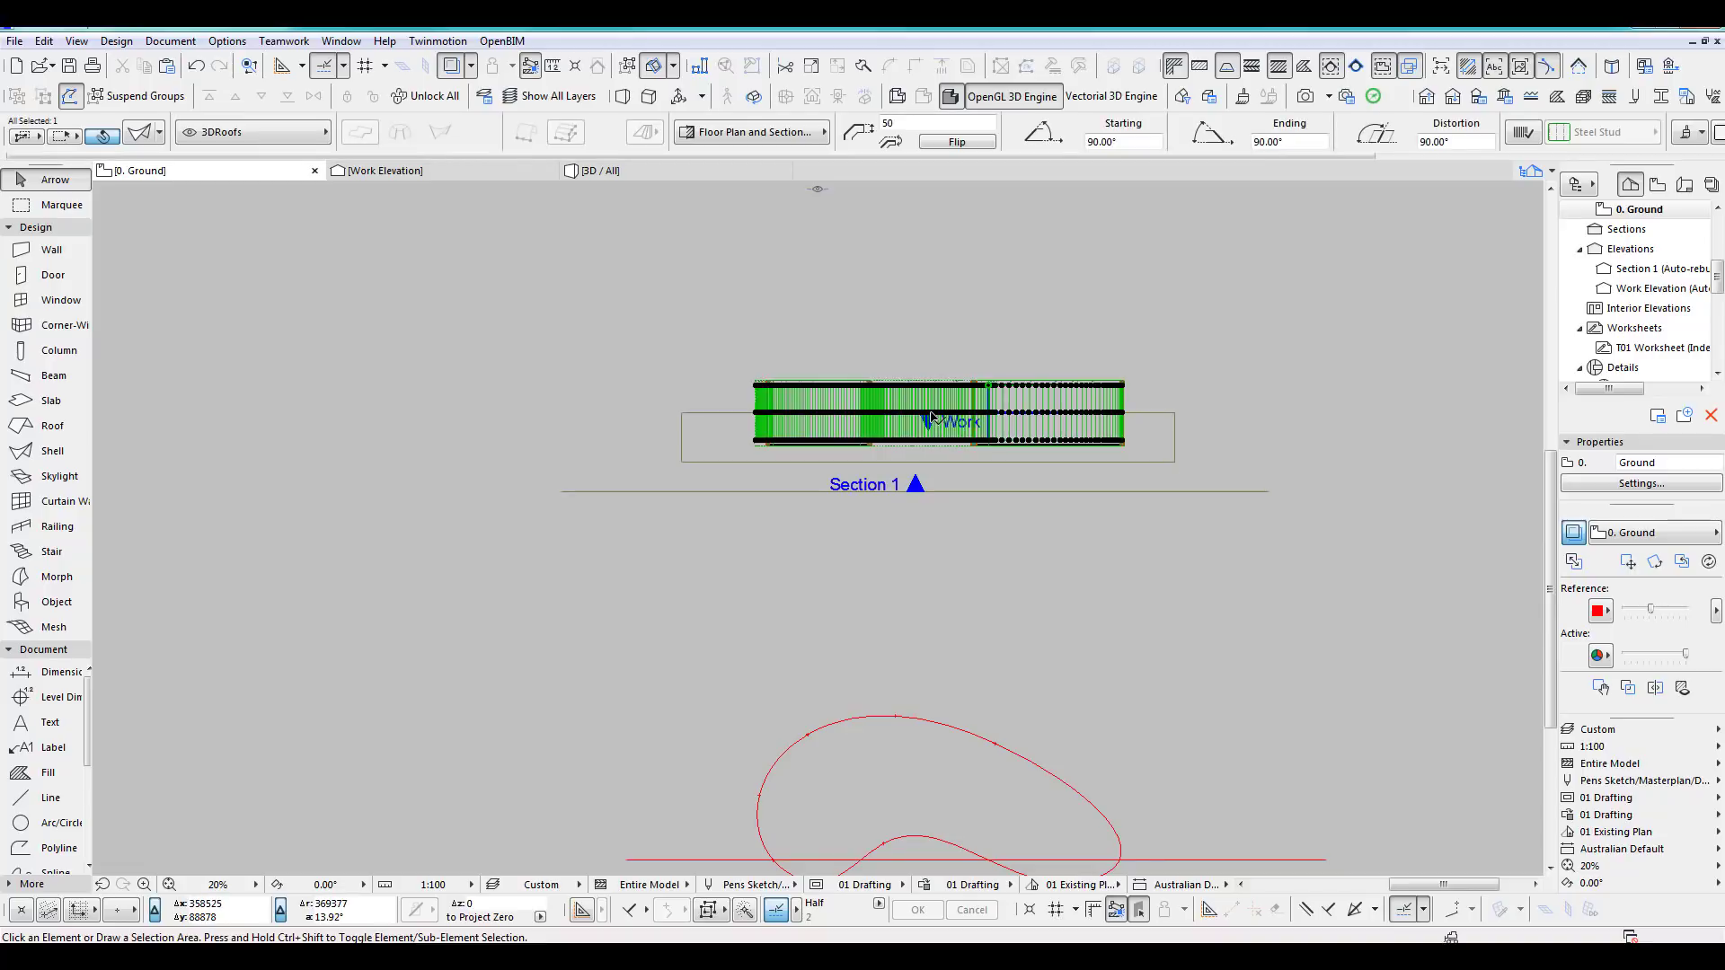
pyautogui.click(682, 416)
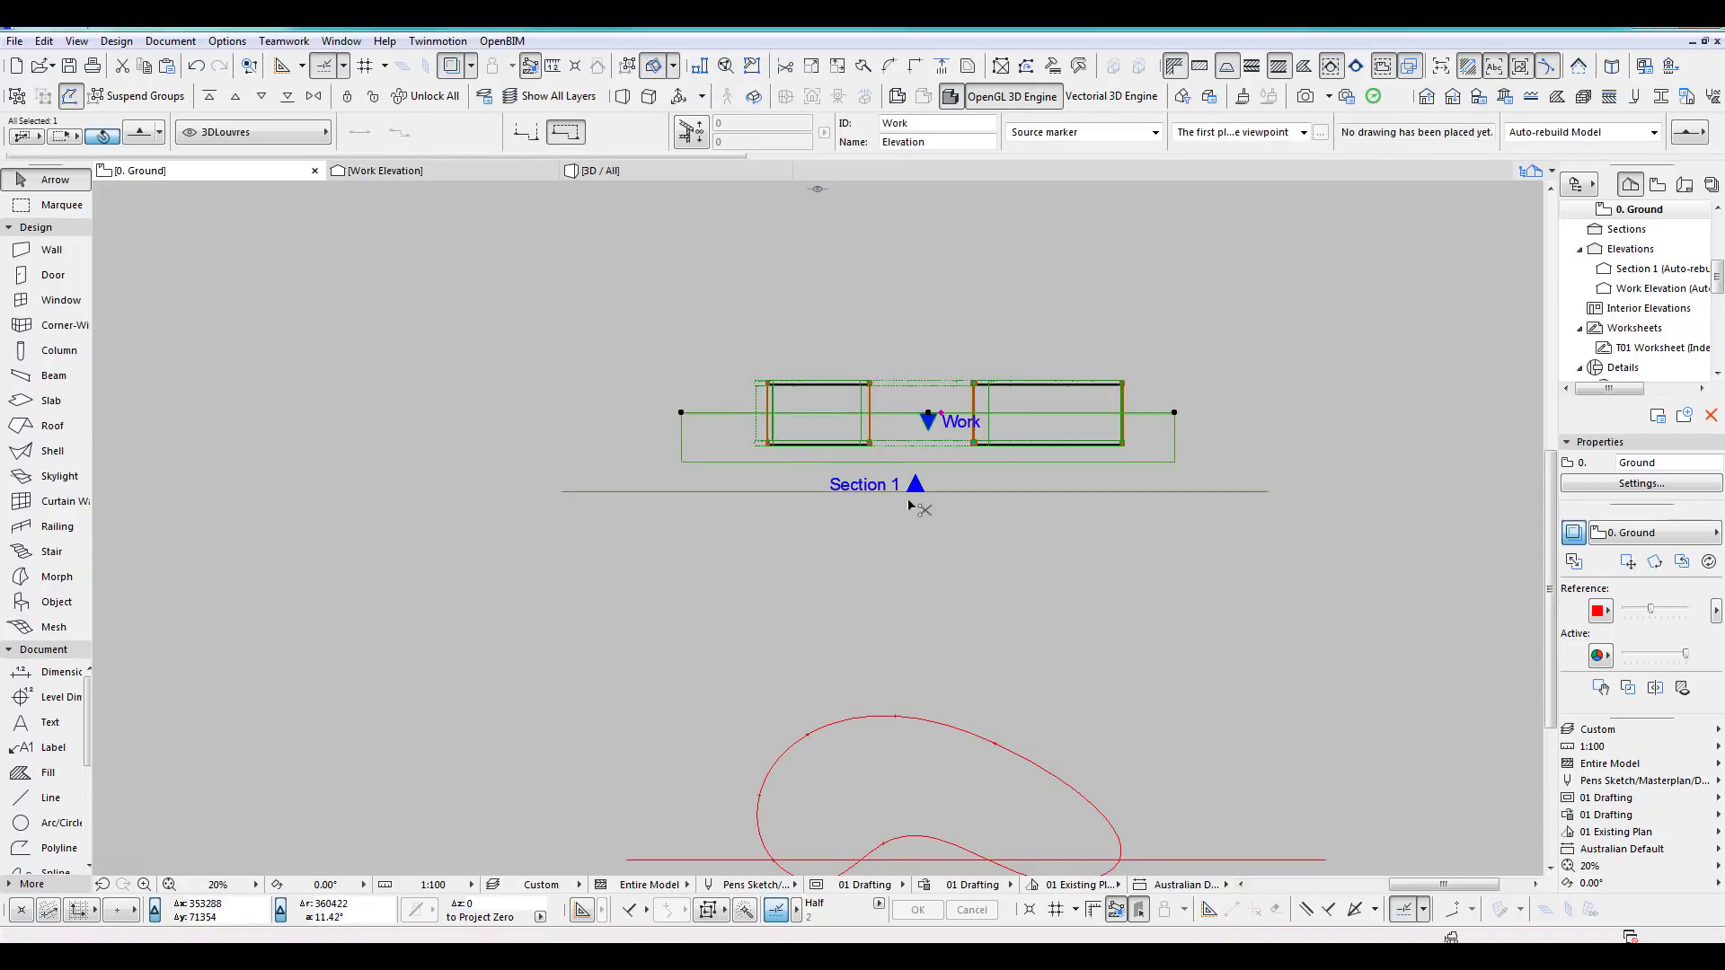
pyautogui.hotkey('ctrl', 'd')
pyautogui.click(929, 415)
pyautogui.moveTo(682, 717); pyautogui.dragTo(704, 537, button='middle')
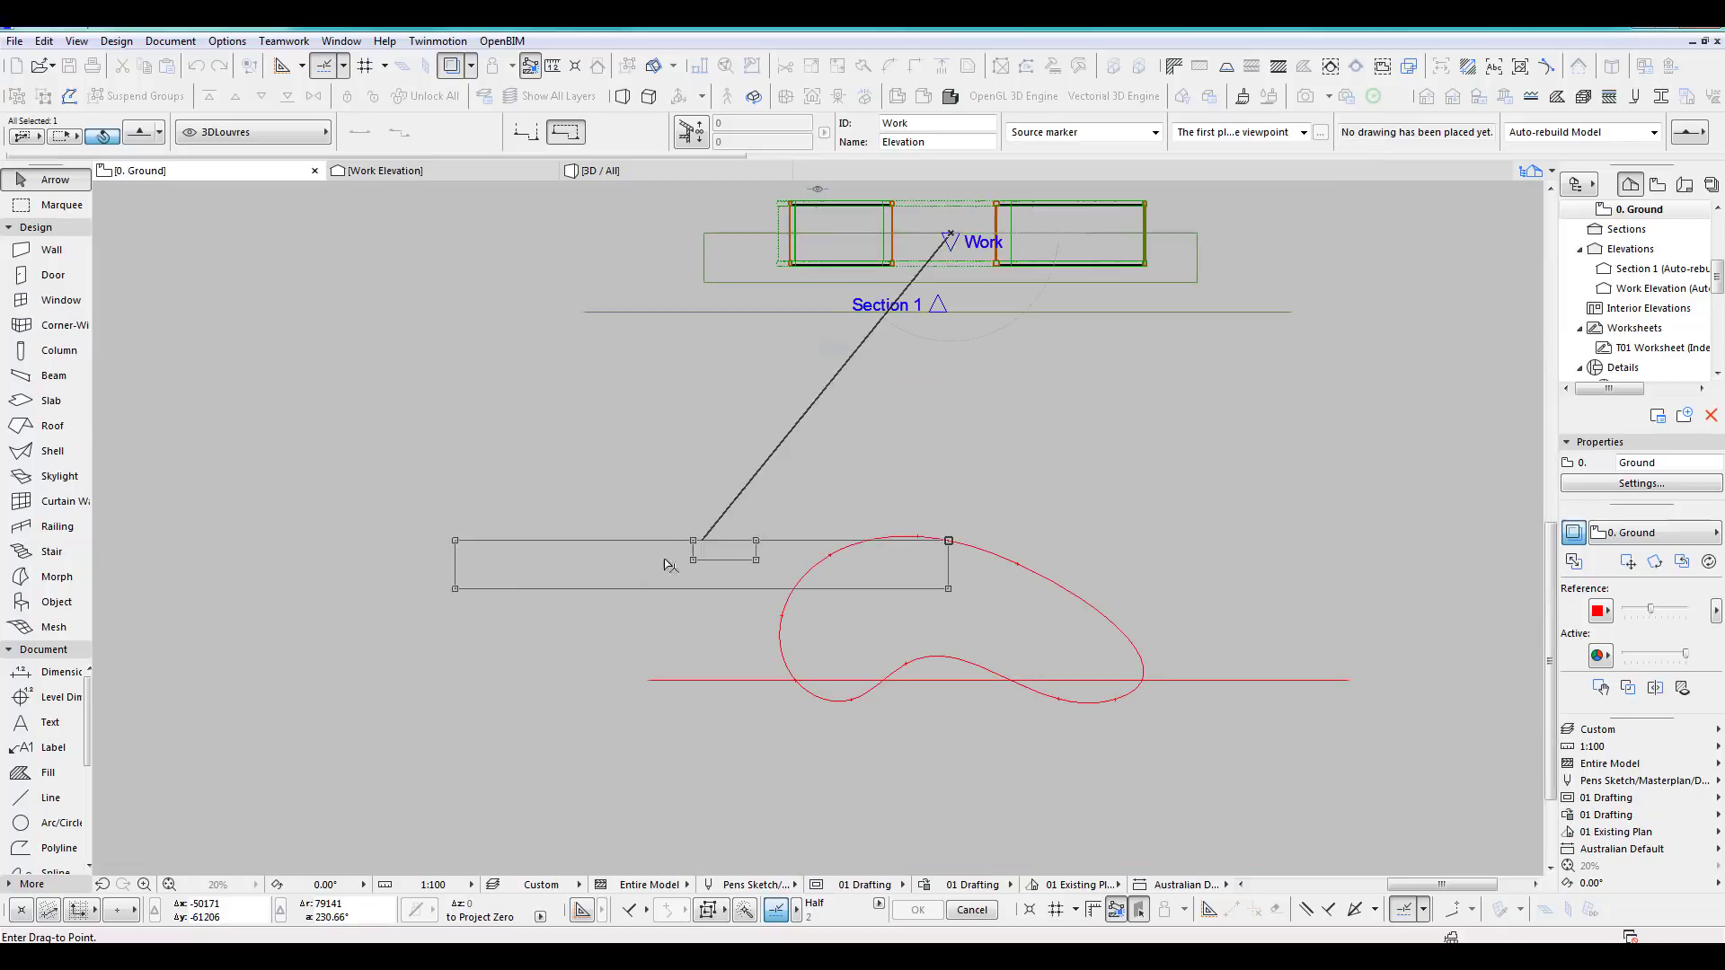
pyautogui.click(470, 593)
pyautogui.click(875, 468)
# Show only the two facades and their connecting shell in 3D and examine the enclosed form from several angles.
pyautogui.moveTo(875, 473); pyautogui.dragTo(931, 682, button='middle')
pyautogui.scroll(3, 1001, 535)
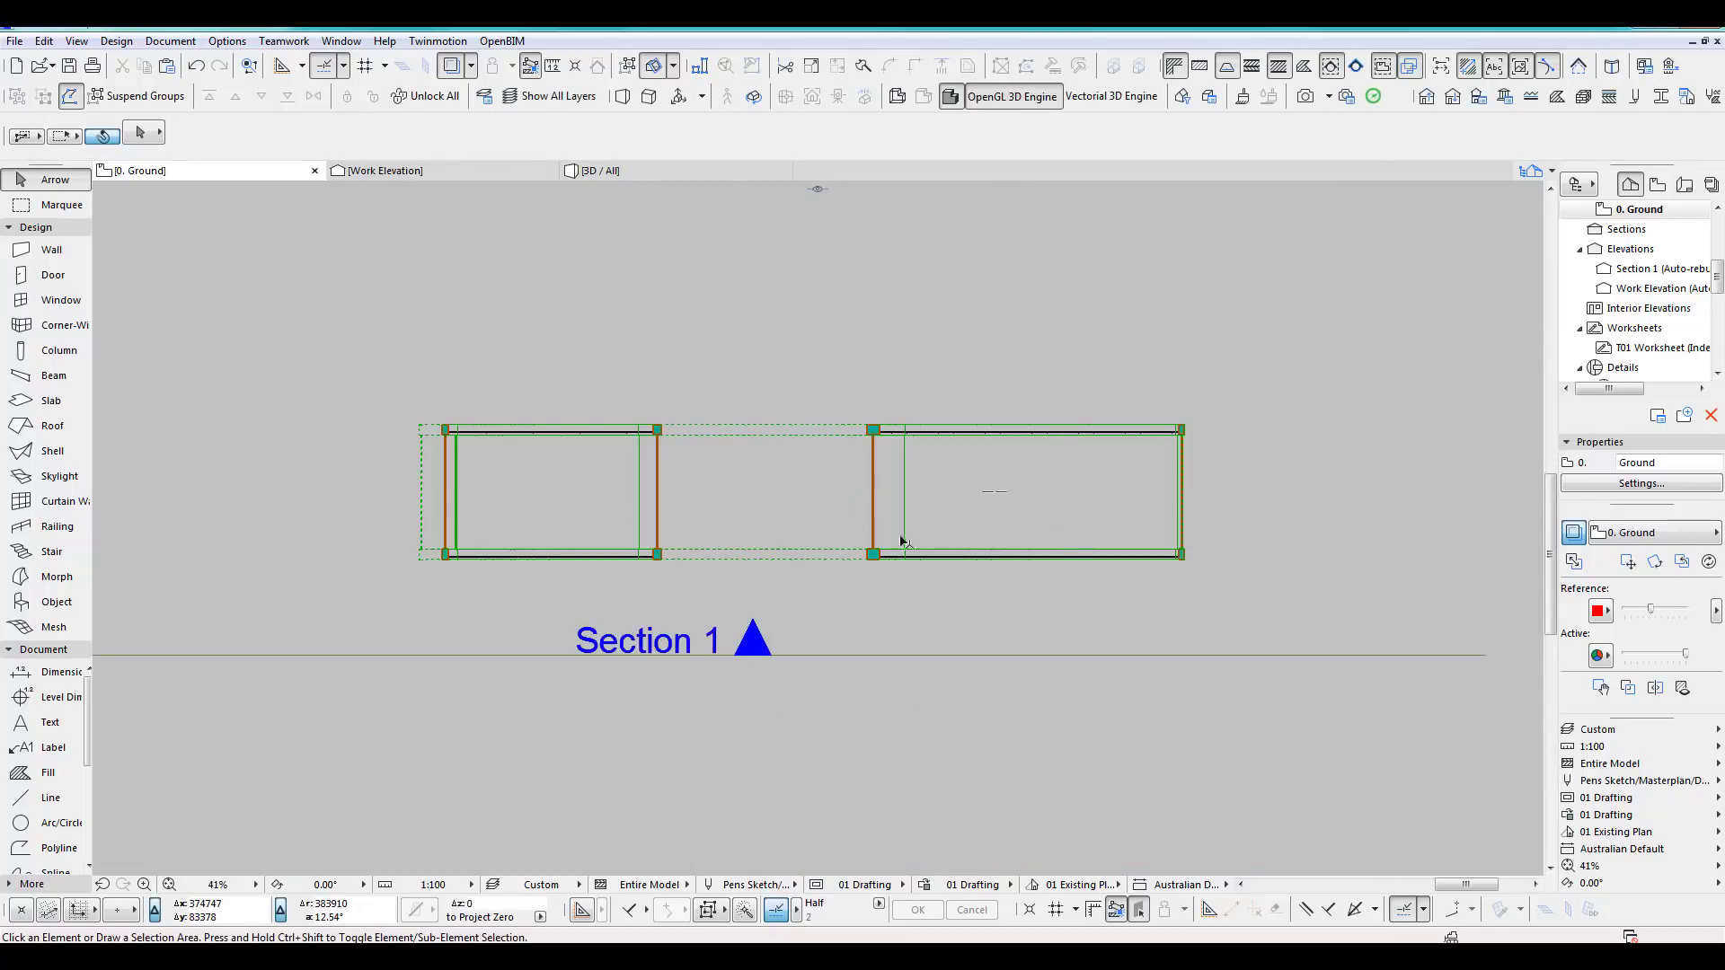
pyautogui.moveTo(342, 404); pyautogui.dragTo(1204, 586)
pyautogui.press('F5')
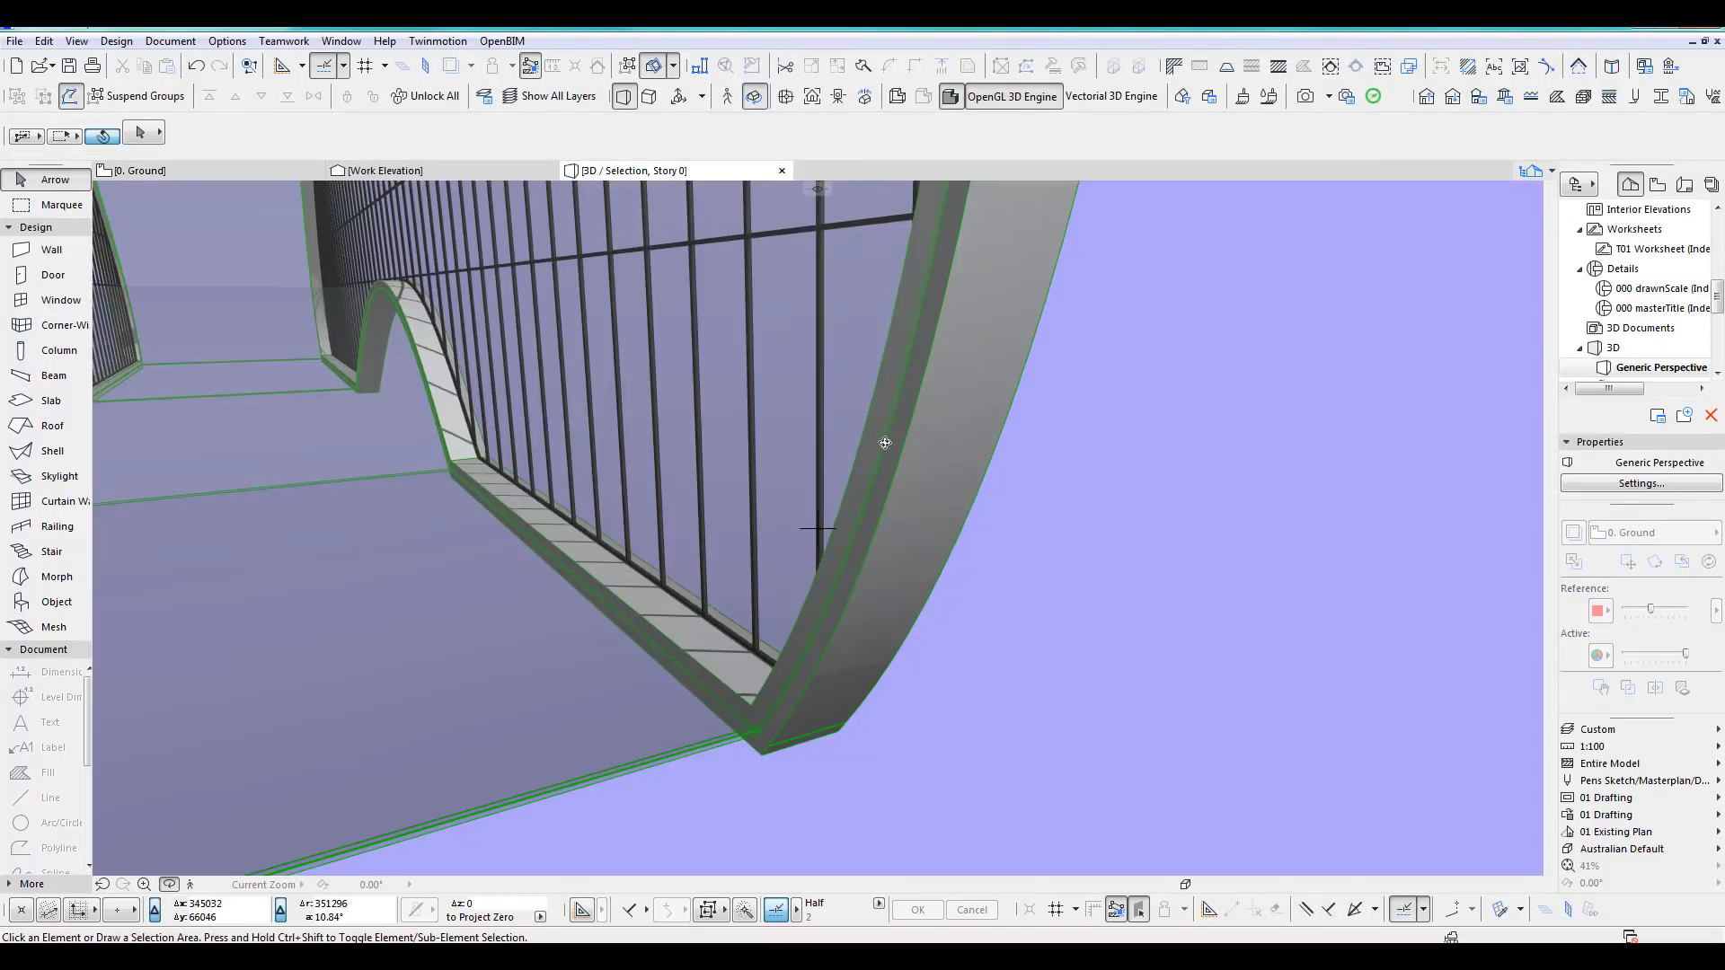
pyautogui.moveTo(884, 443); pyautogui.dragTo(760, 567)
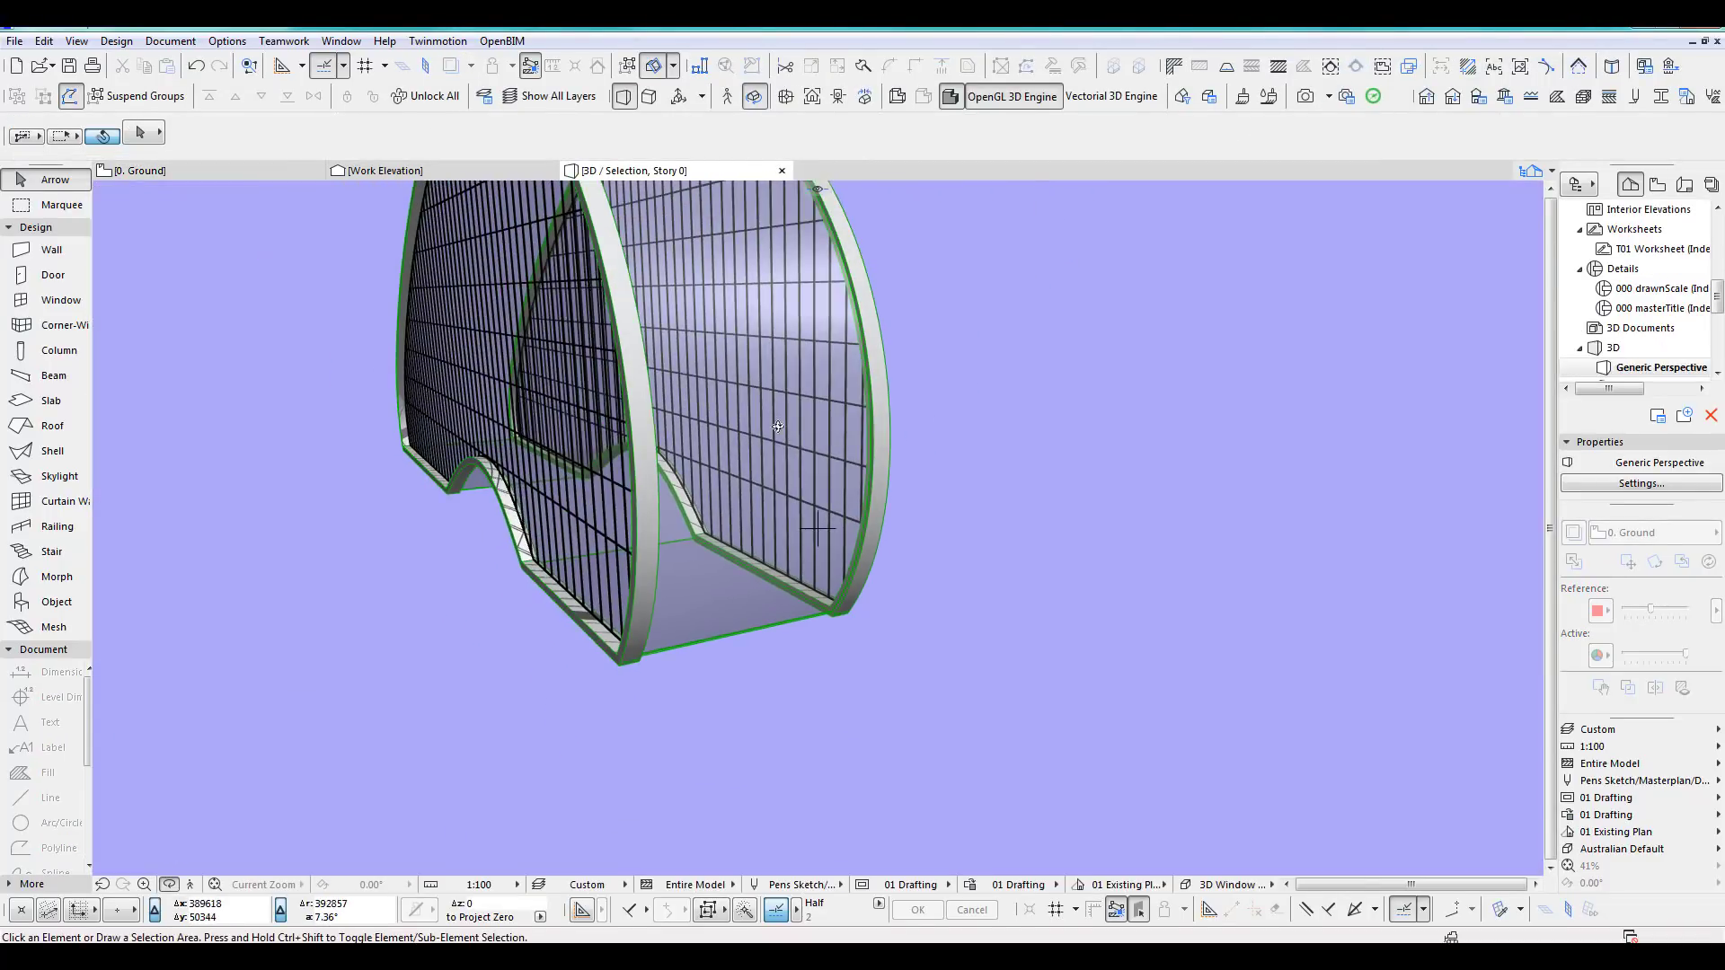
pyautogui.moveTo(778, 427); pyautogui.dragTo(979, 541)
# On the Ground plan, enclose the far facade in a marquee and stretch it 8000 mm away from Section 1 together with the connecting shell.
pyautogui.press('F2')
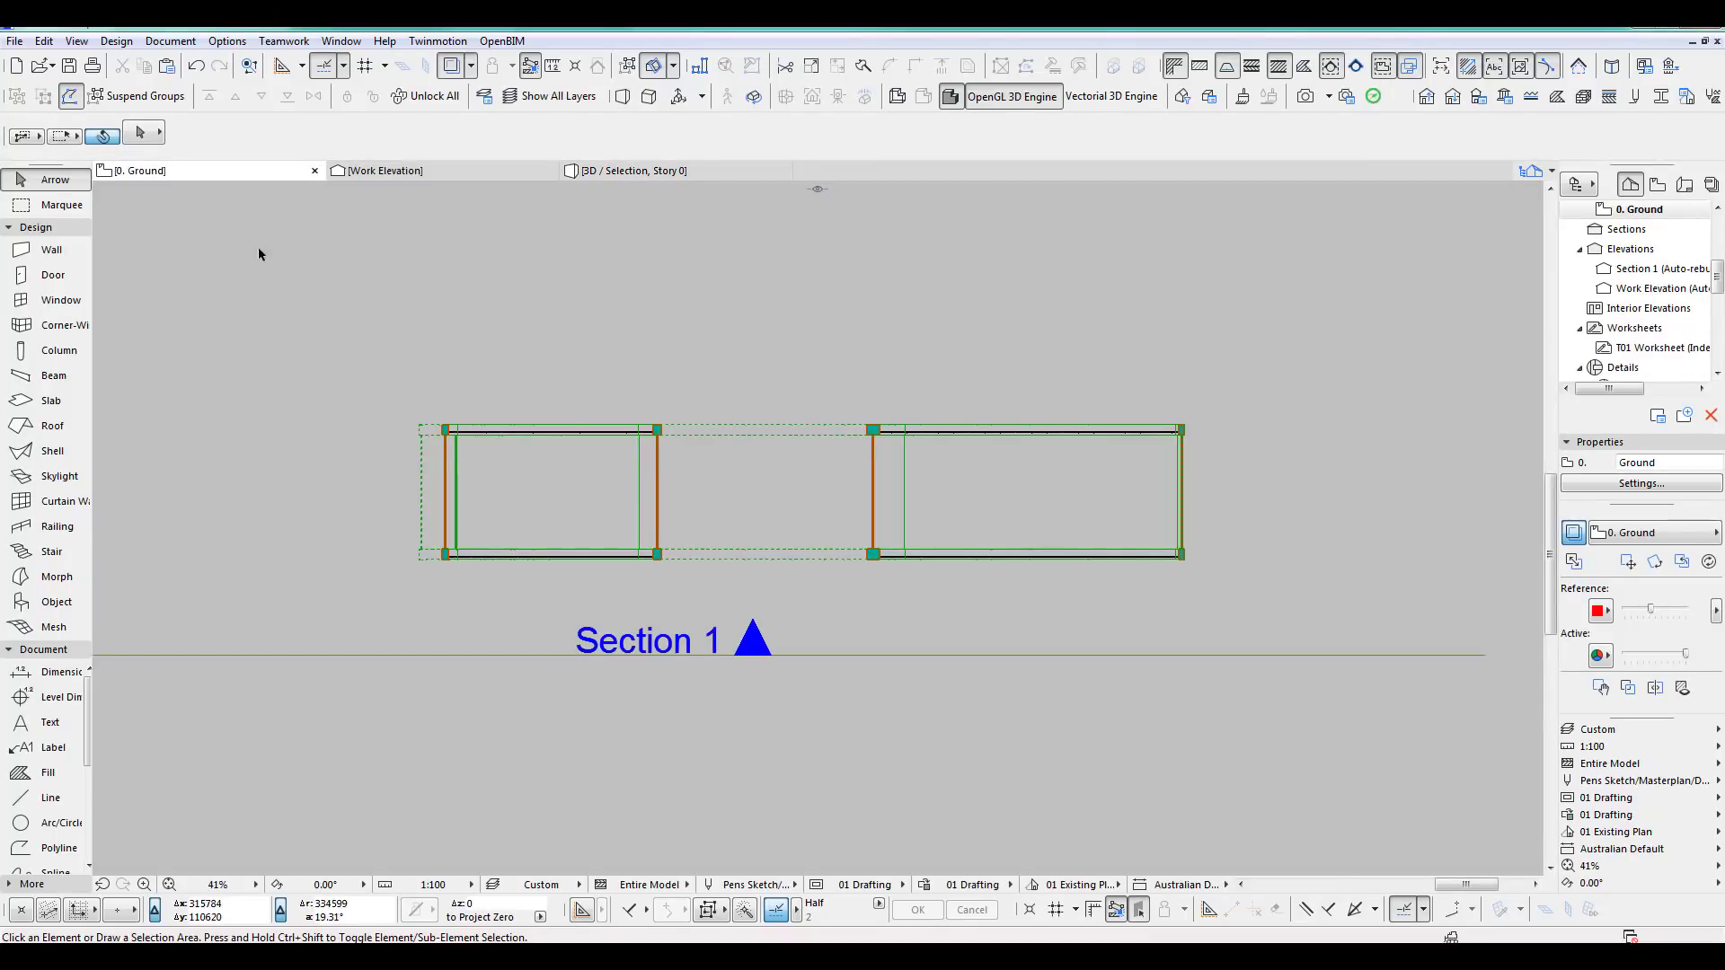
pyautogui.click(62, 206)
pyautogui.click(342, 367)
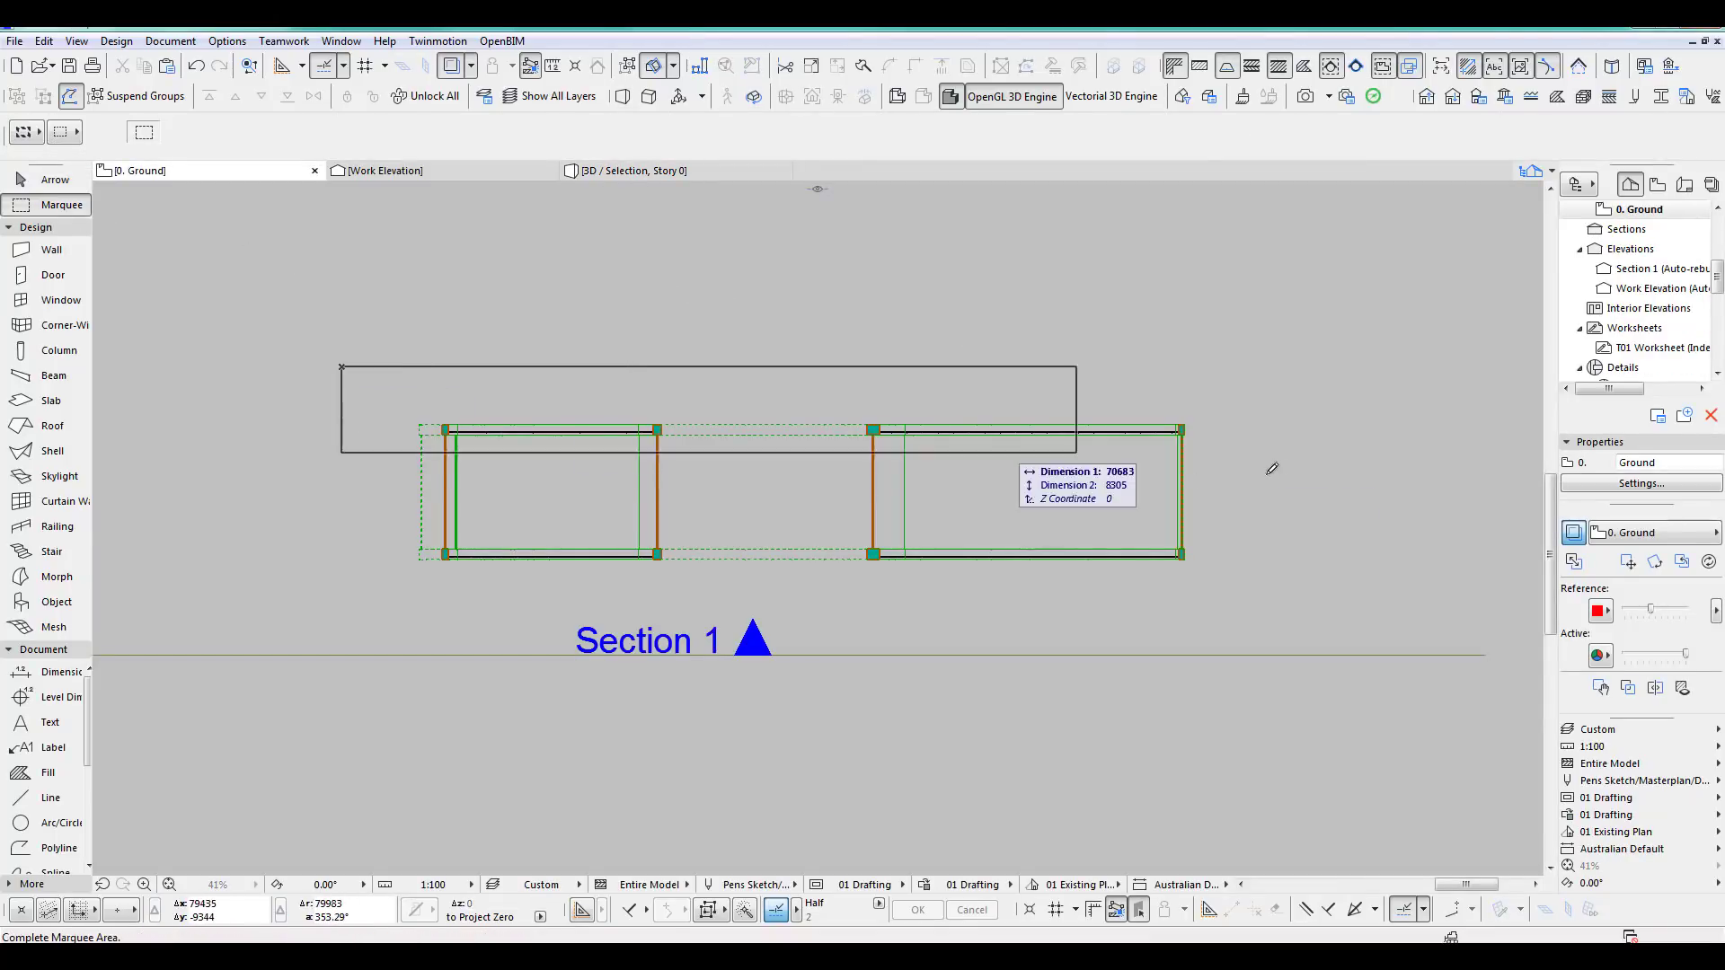
pyautogui.click(1275, 477)
pyautogui.click(1183, 426)
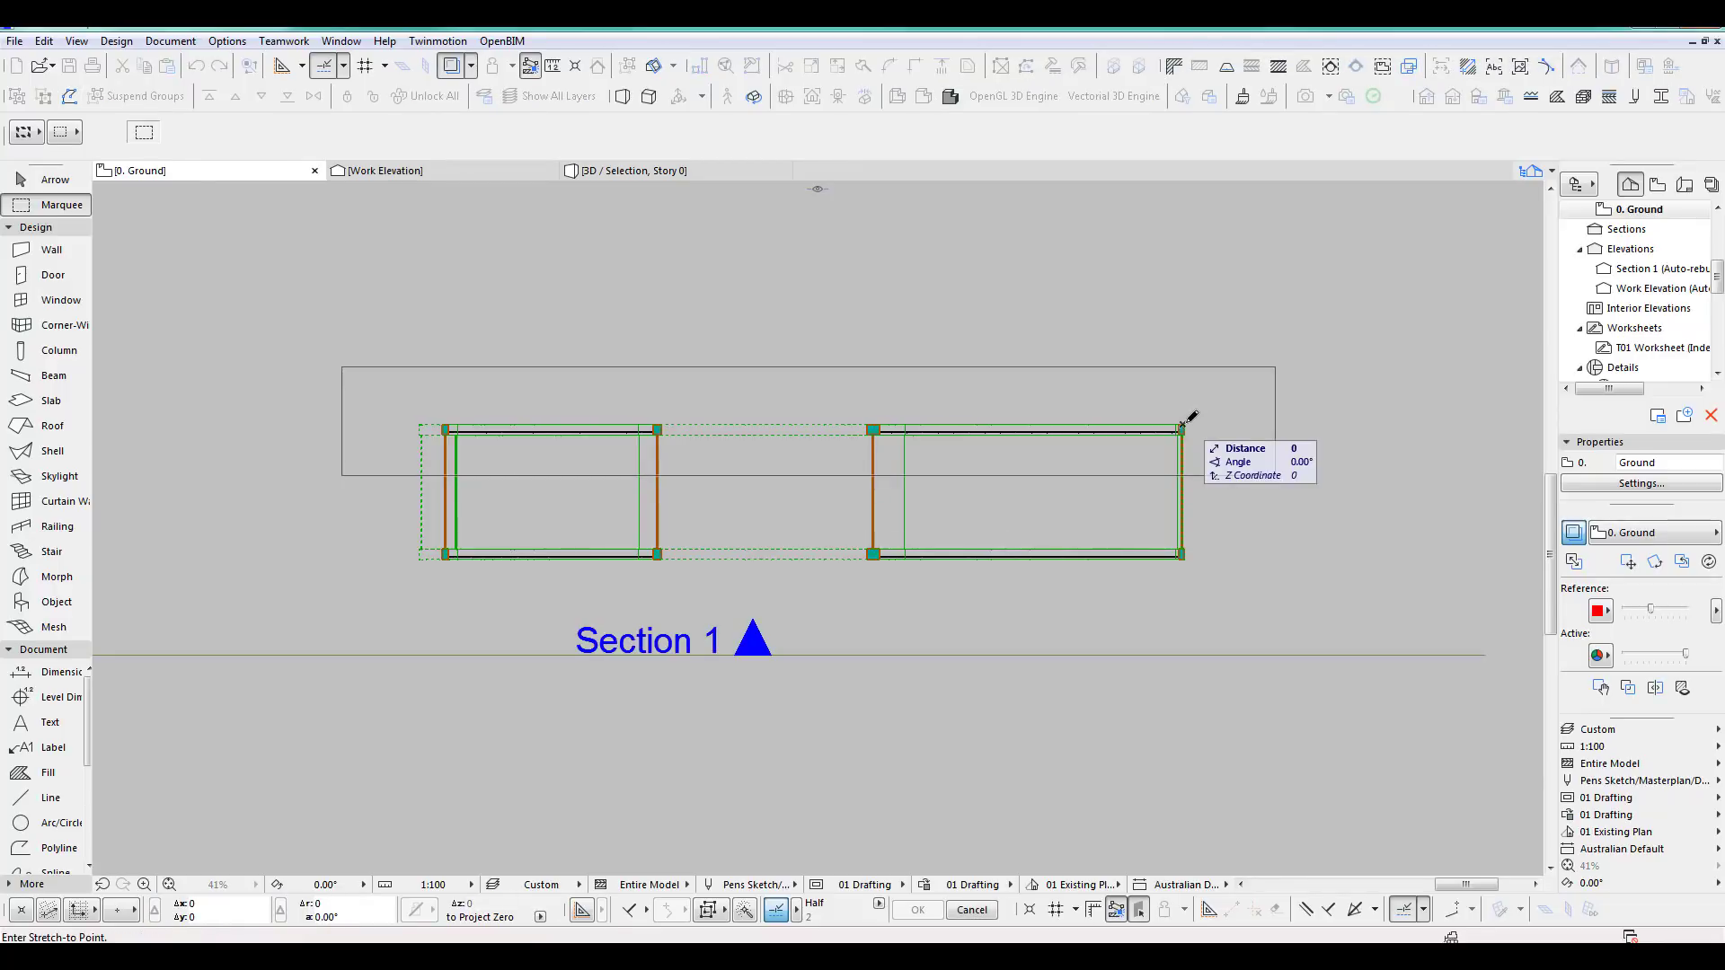
pyautogui.press('y')
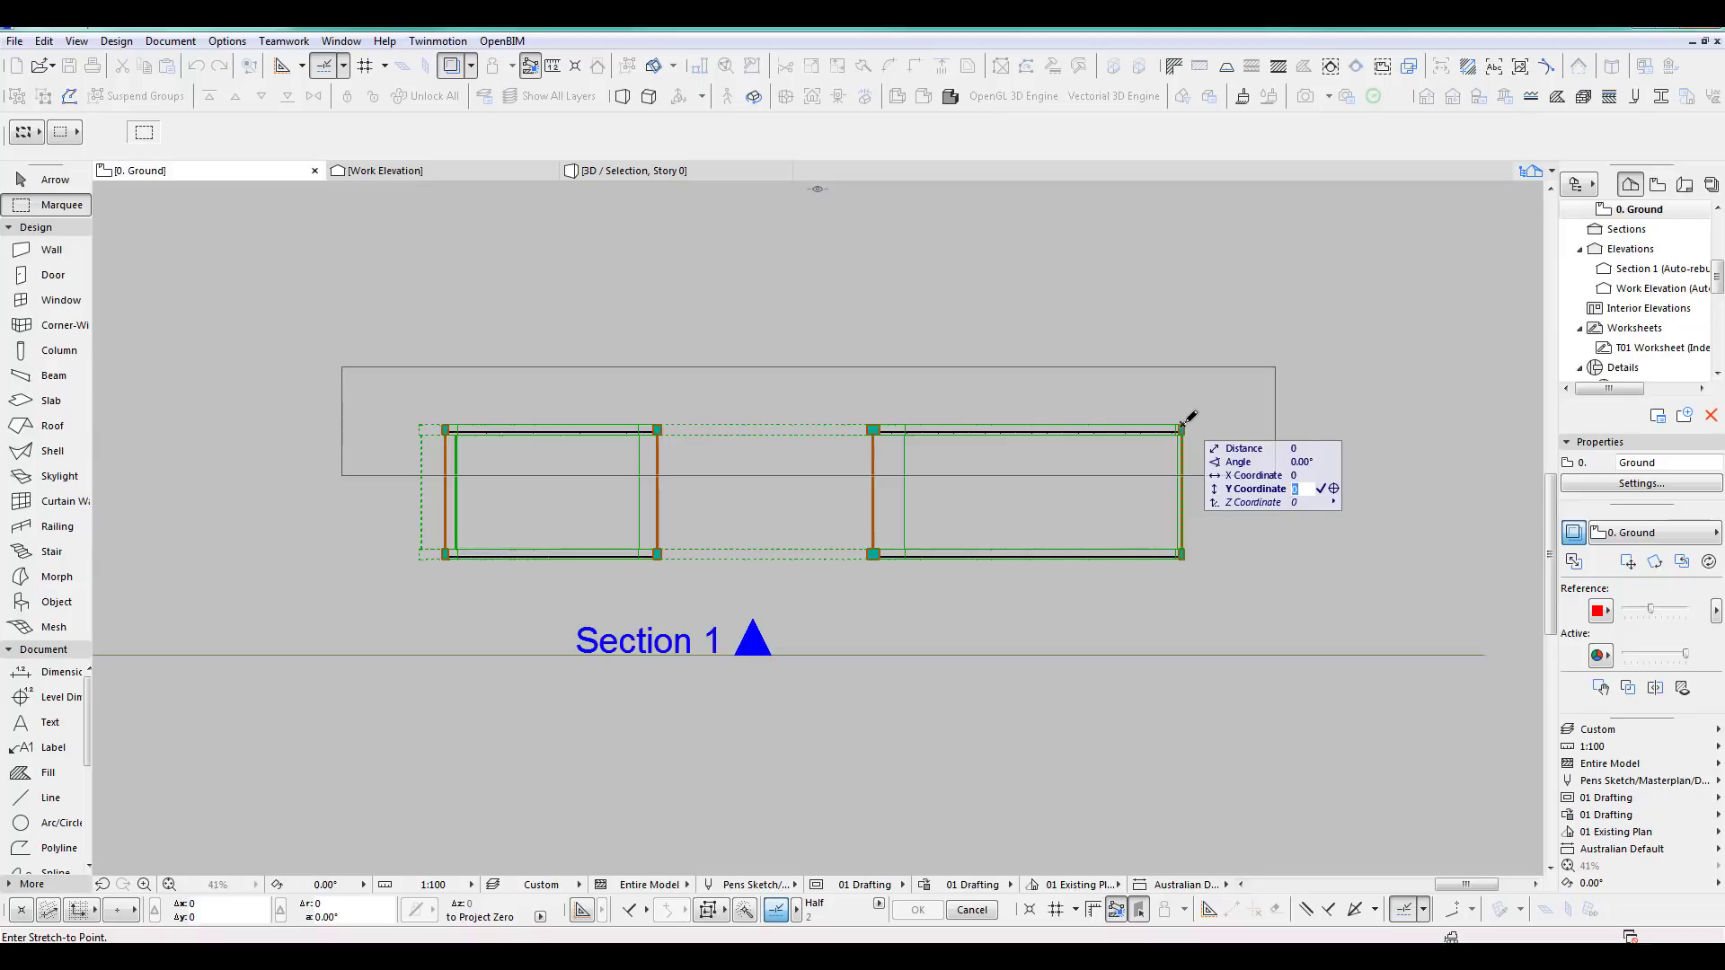
pyautogui.write('8000')
pyautogui.press('Return')
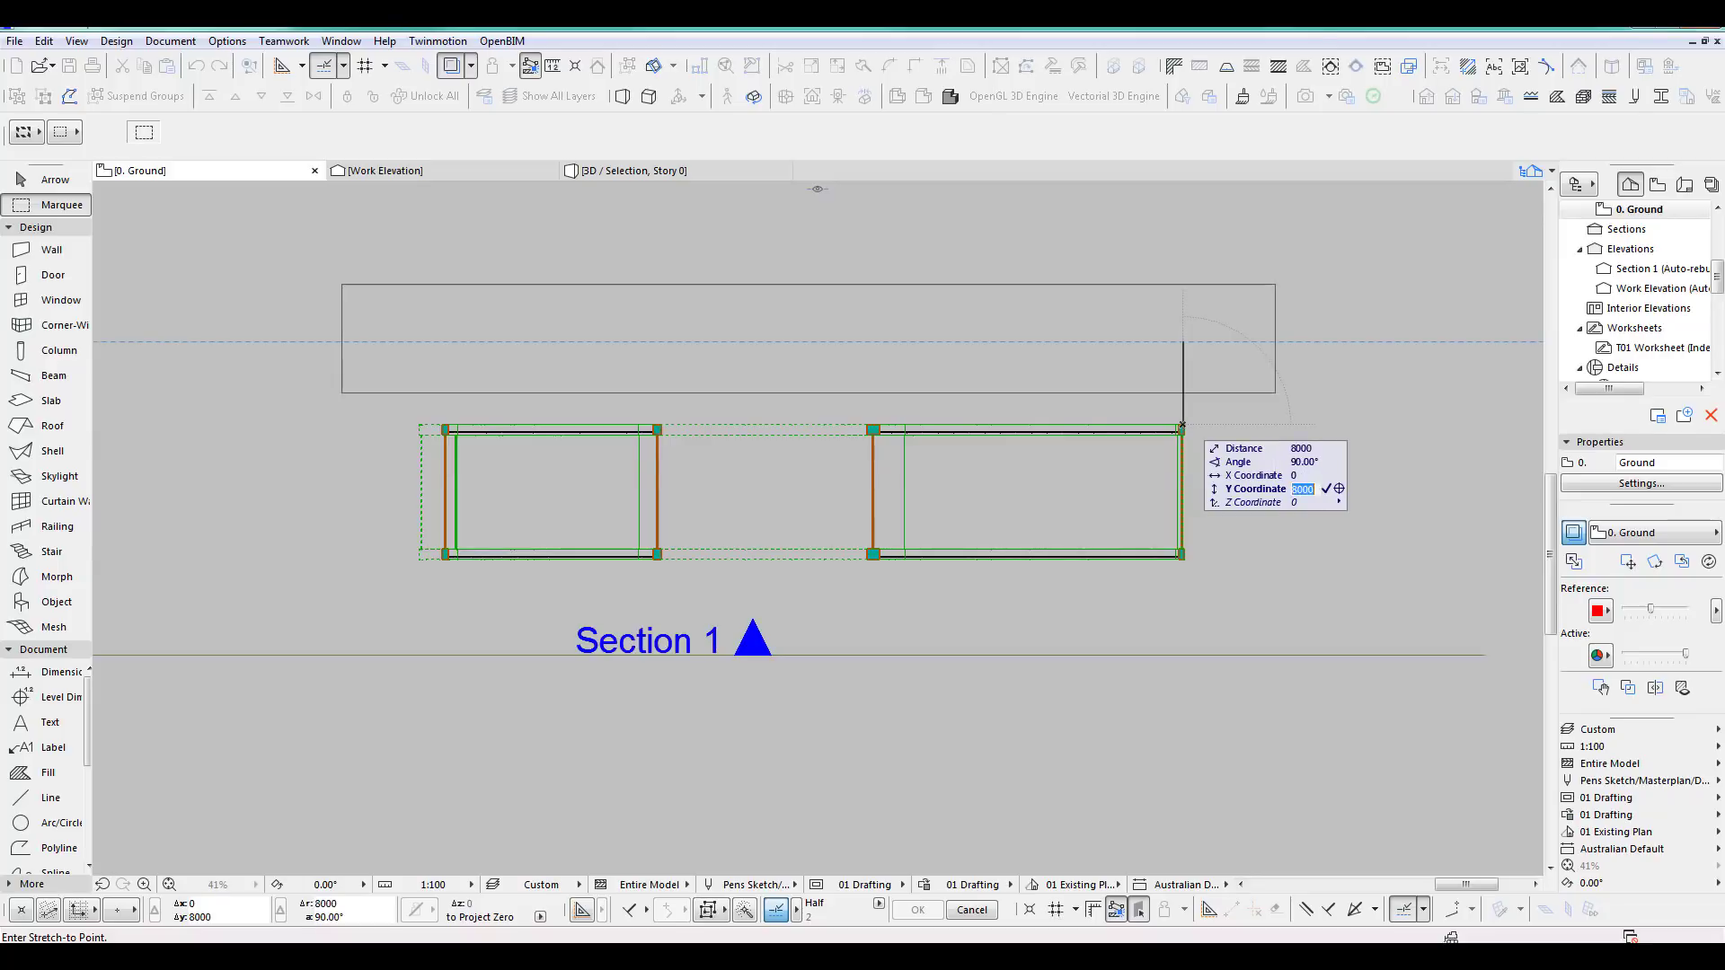
pyautogui.click(1187, 336)
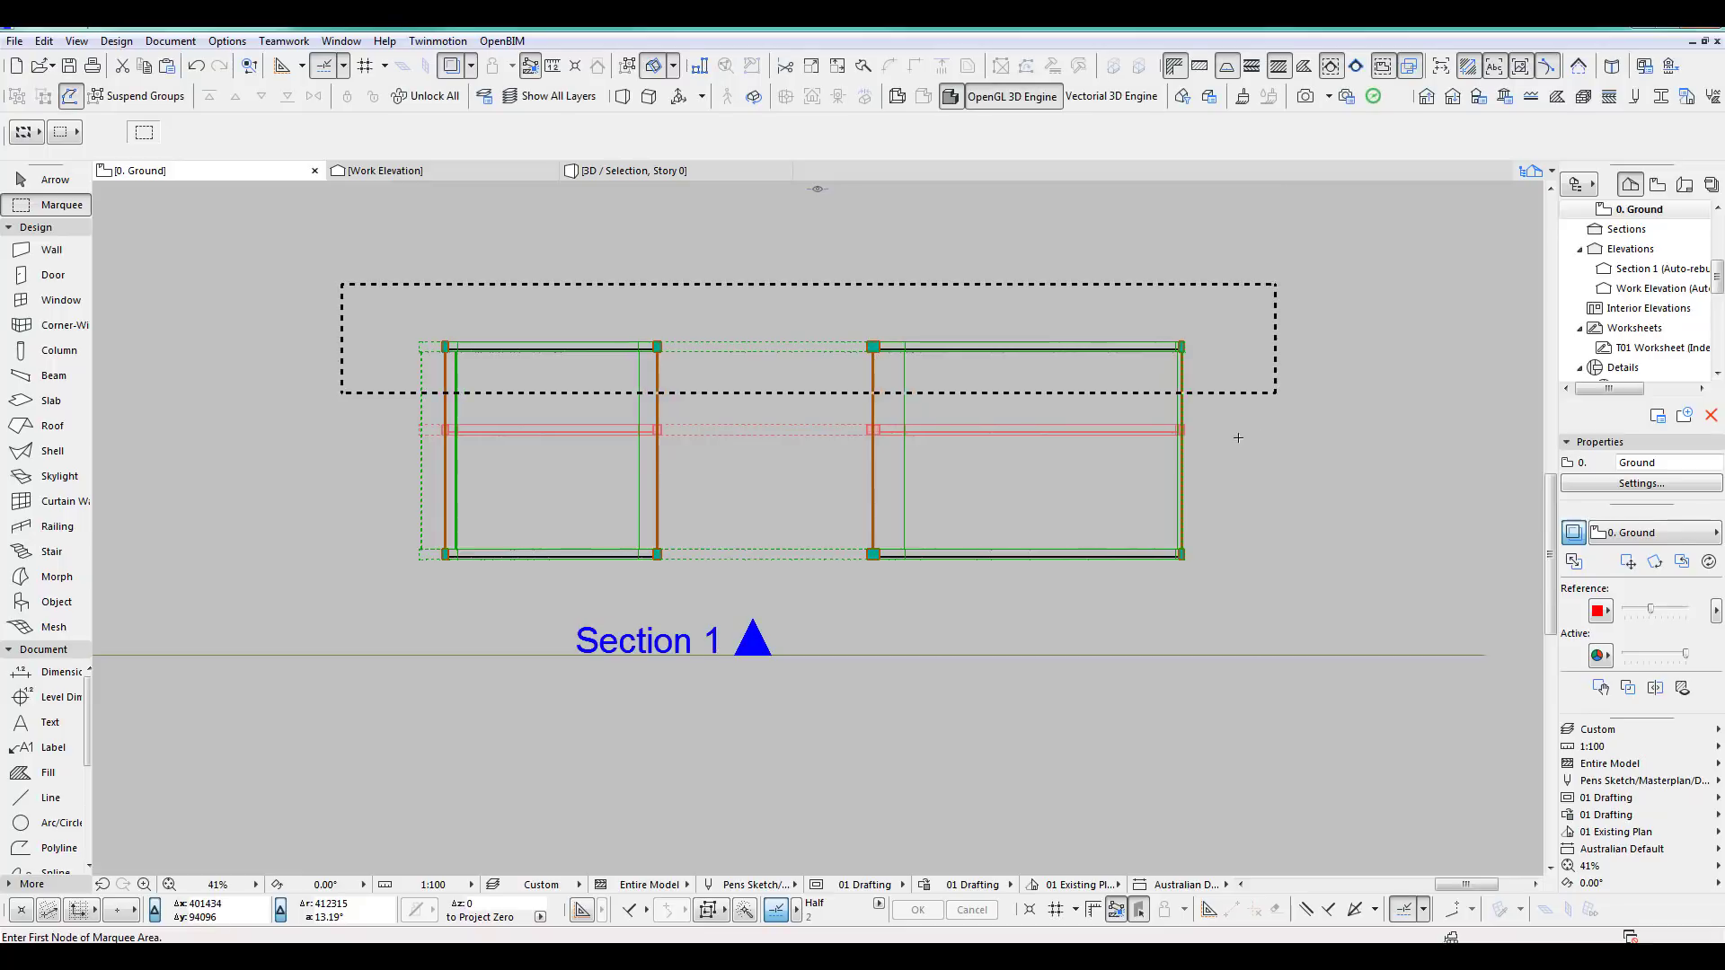
# Examine the widened building in 3D around the connecting shell and both facades, and return to the Ground plan.
pyautogui.press('F3')
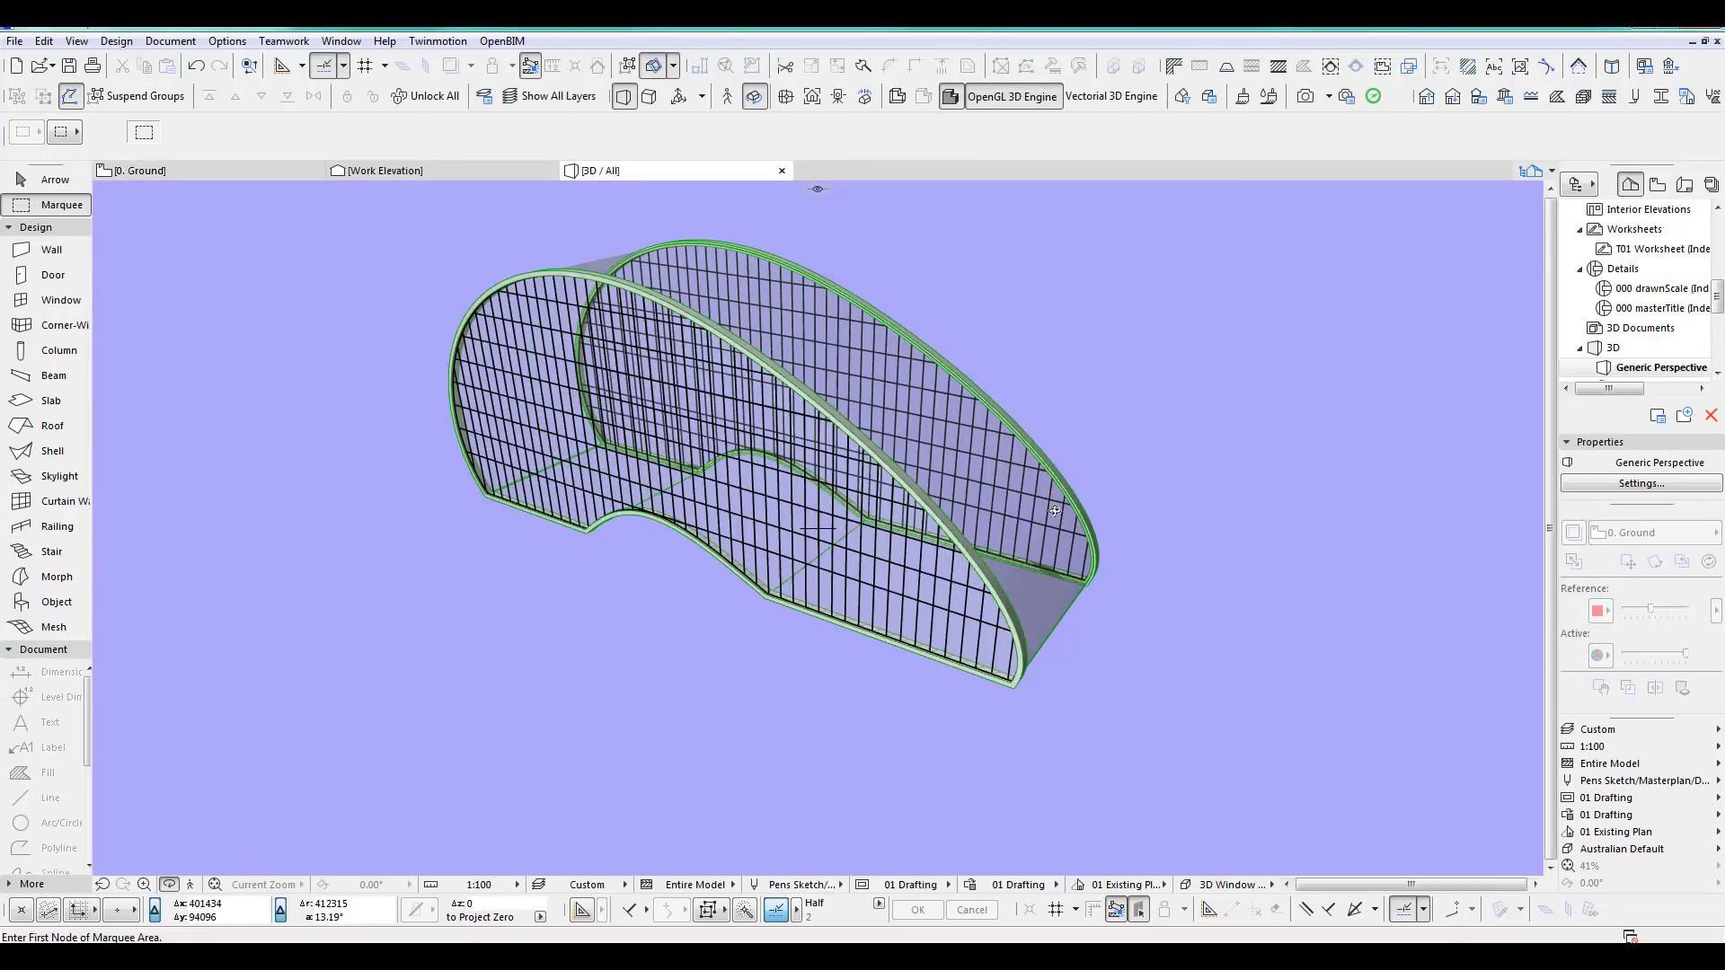
pyautogui.moveTo(1053, 517); pyautogui.dragTo(1234, 478)
pyautogui.moveTo(881, 521); pyautogui.dragTo(906, 617)
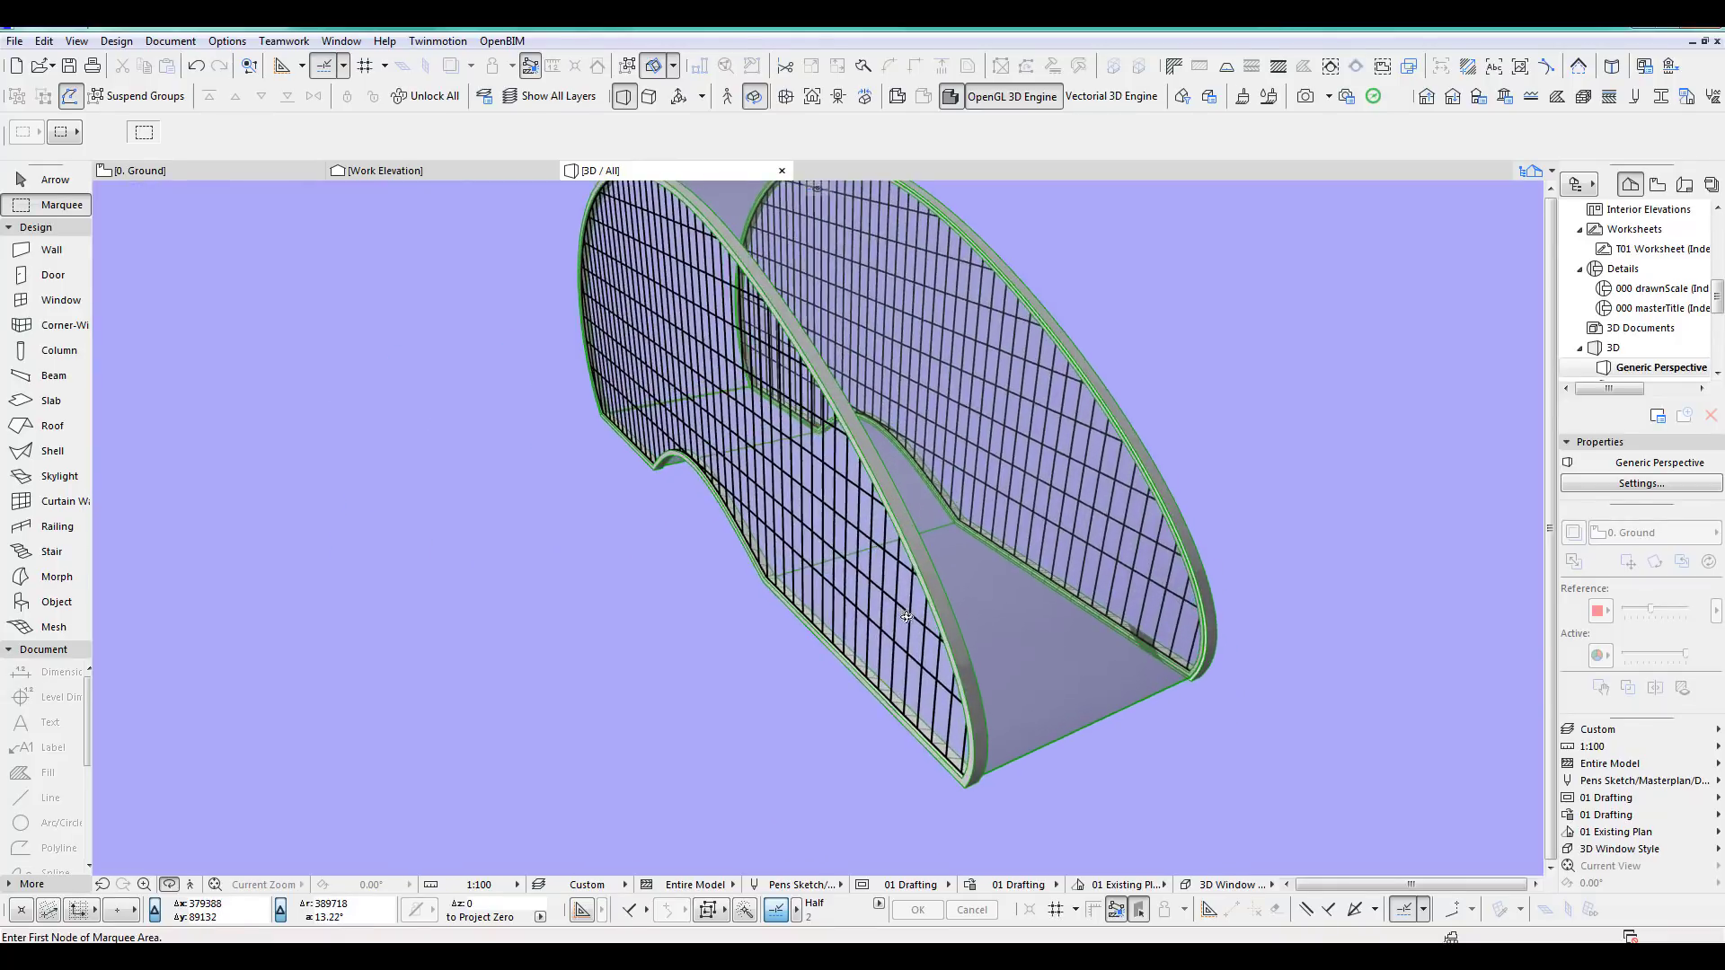
pyautogui.press('F2')
pyautogui.scroll(-2, 916, 642)
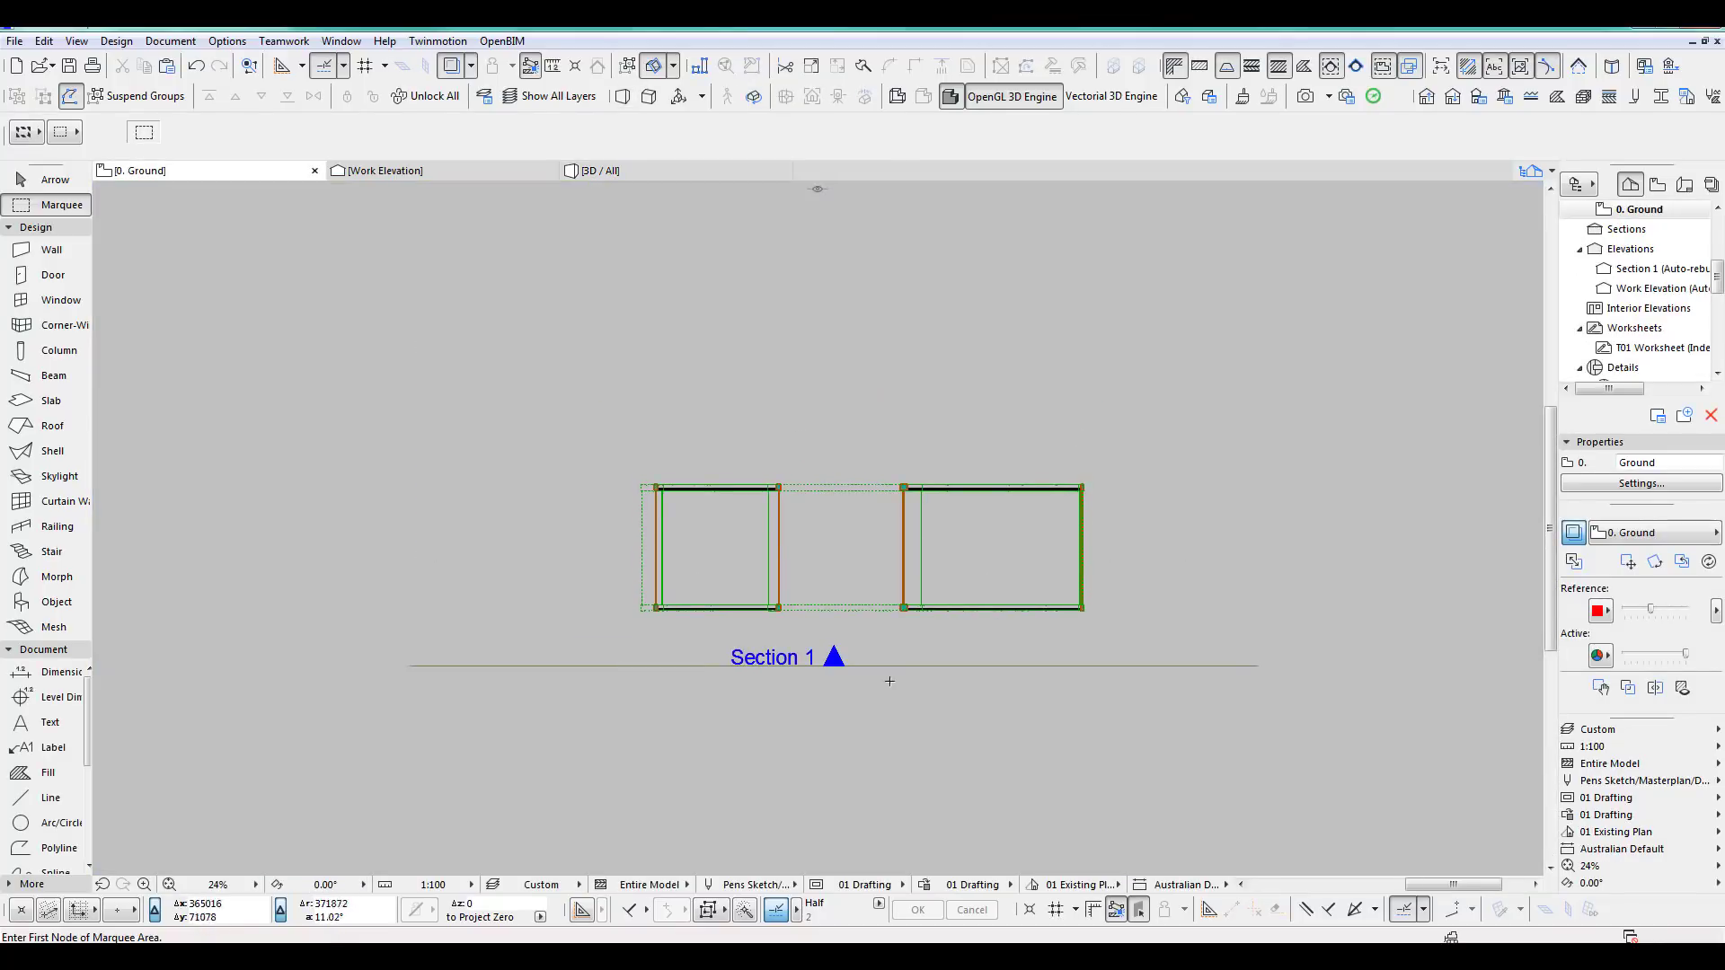
# Move the Section 1 line so it cuts through the building between the two facades, and open the Section 1 view.
pyautogui.scroll(3, 889, 681)
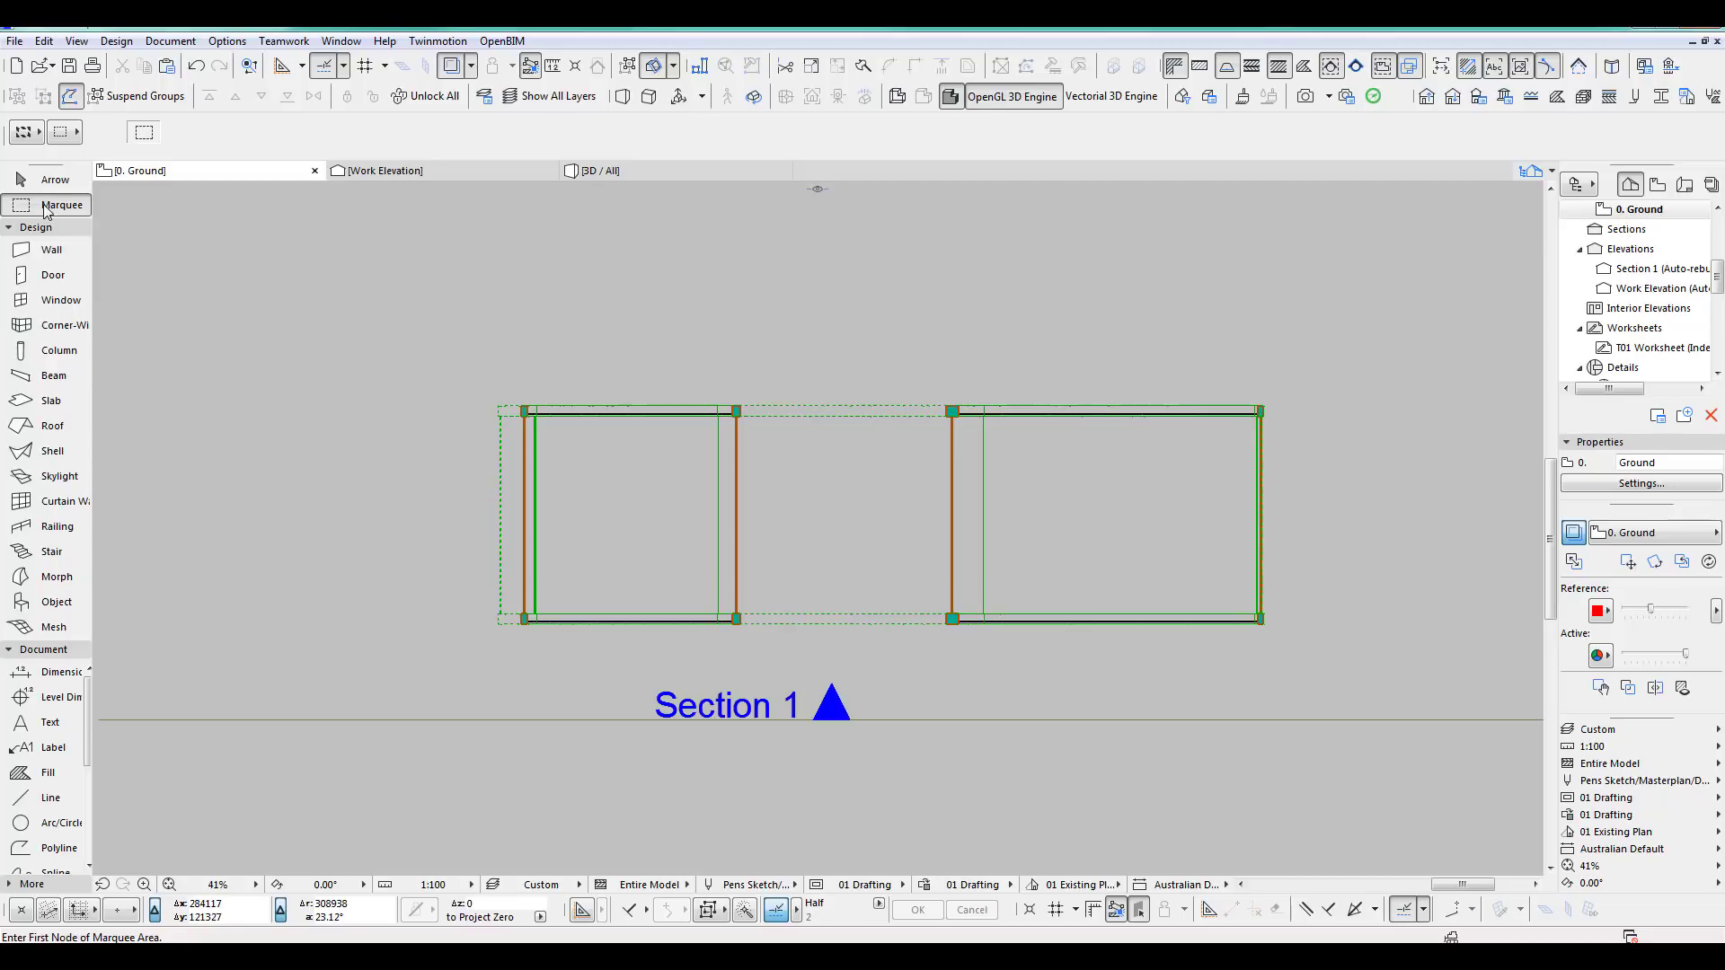
pyautogui.click(49, 186)
pyautogui.click(834, 725)
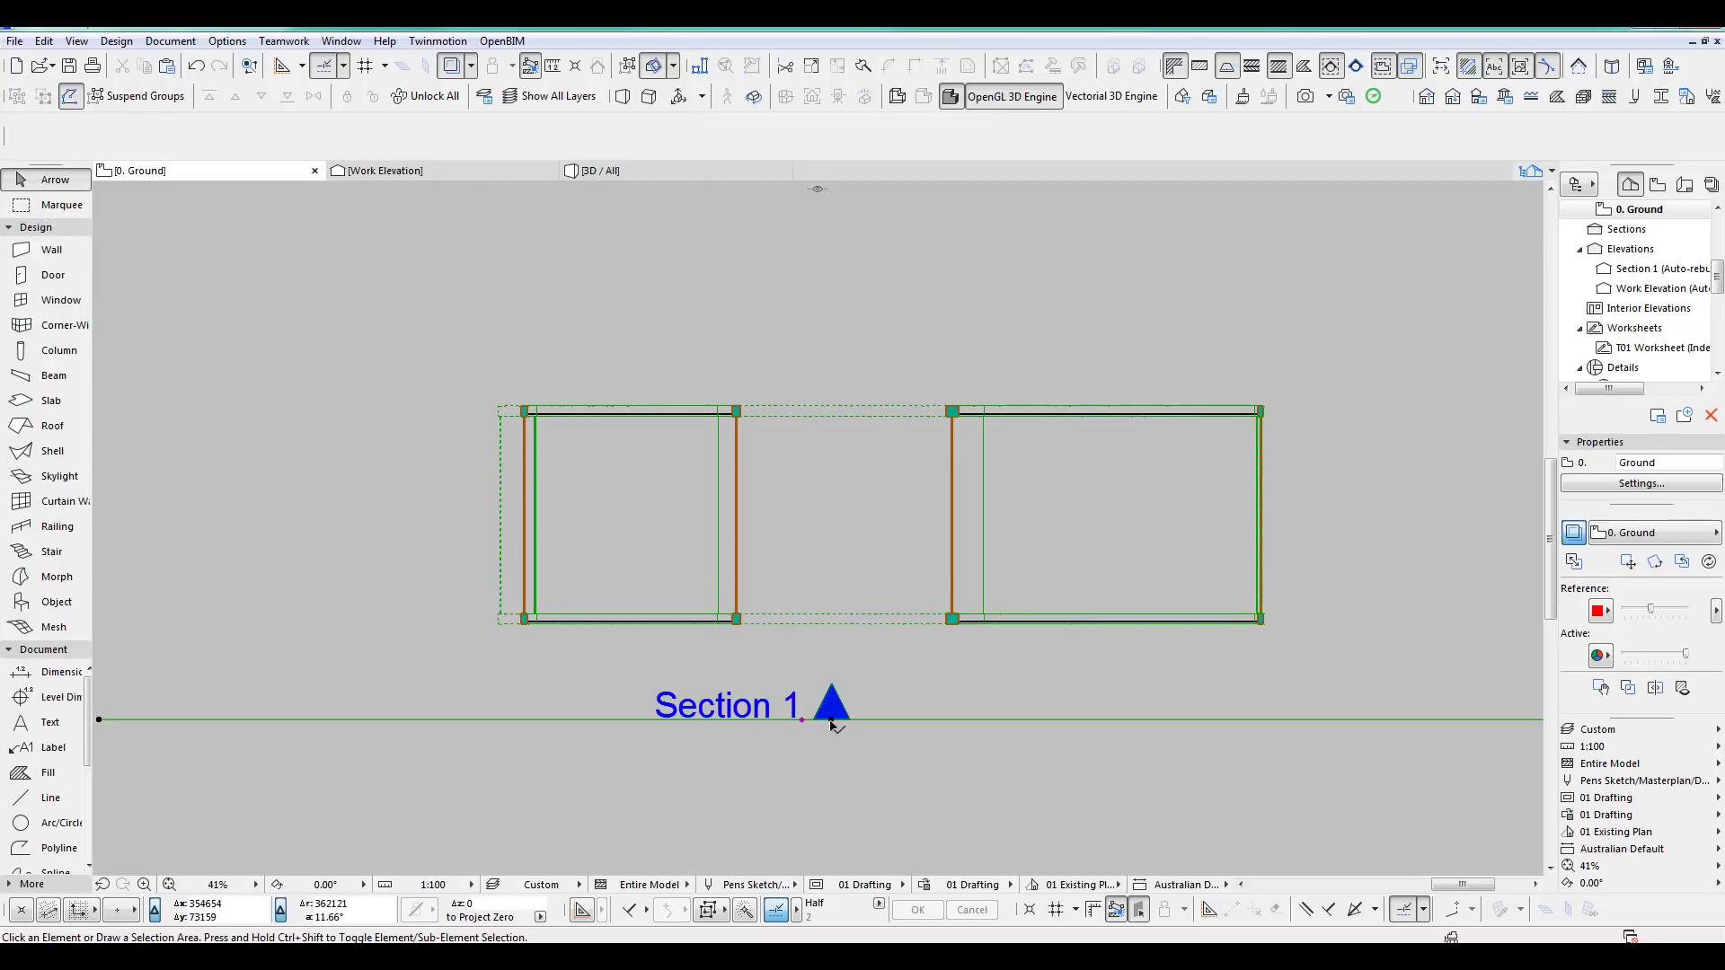
pyautogui.moveTo(832, 718); pyautogui.dragTo(831, 551)
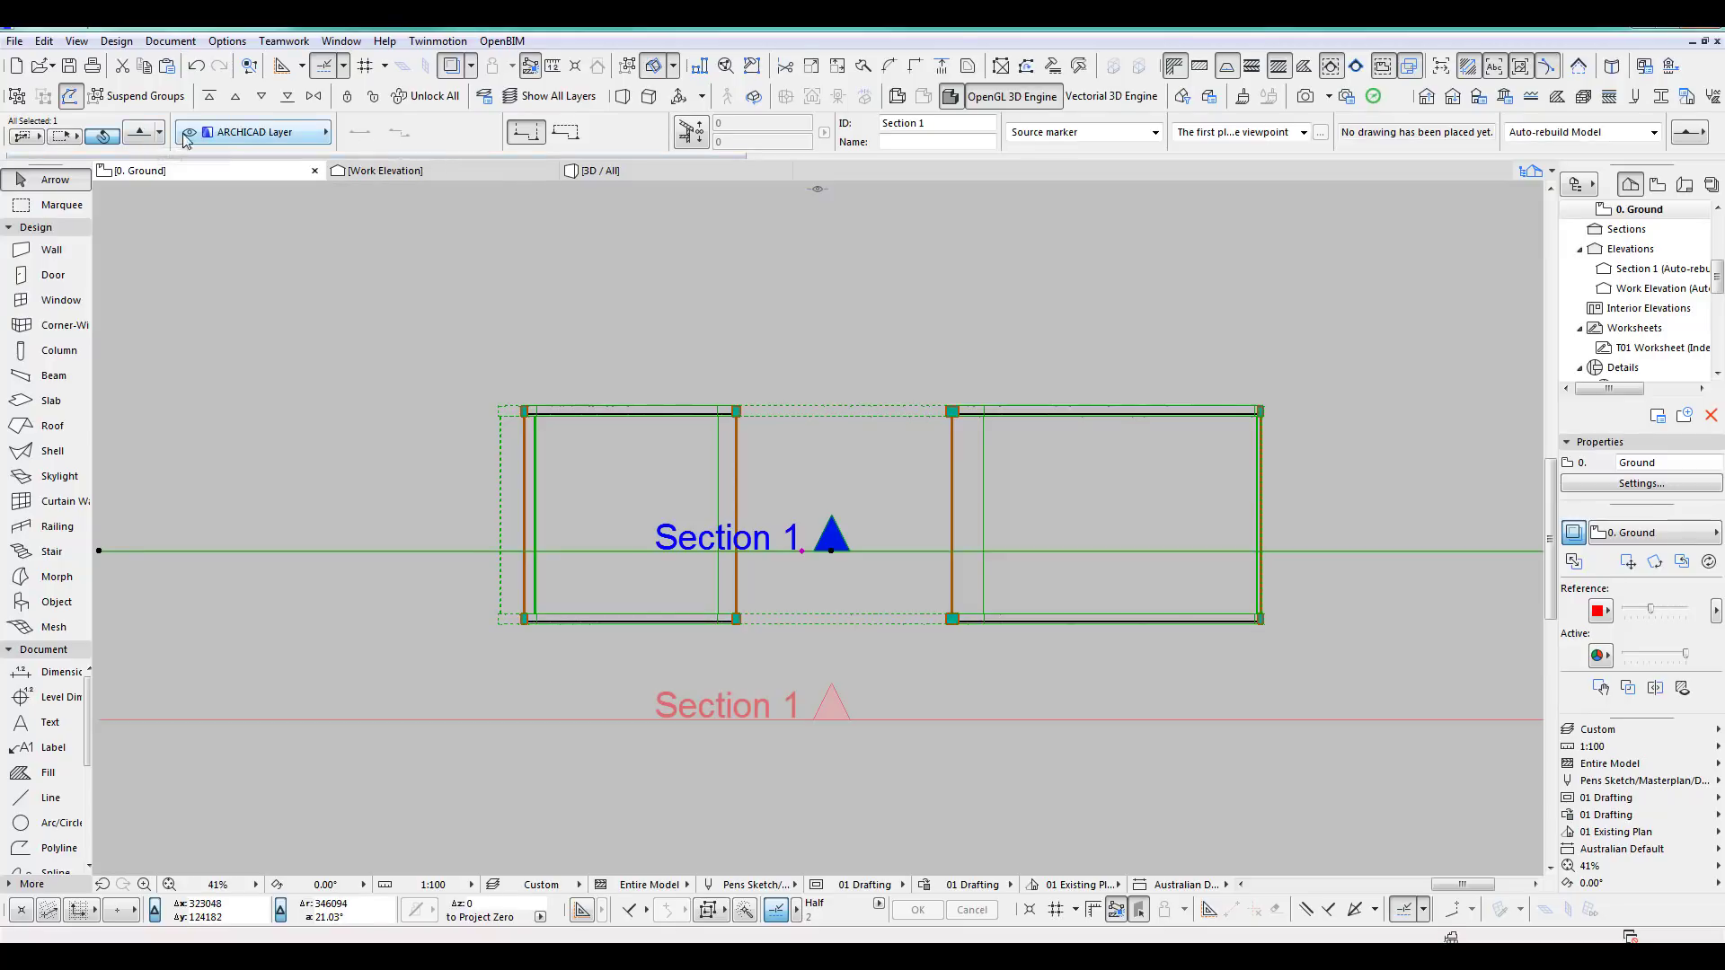
pyautogui.doubleClick(1653, 269)
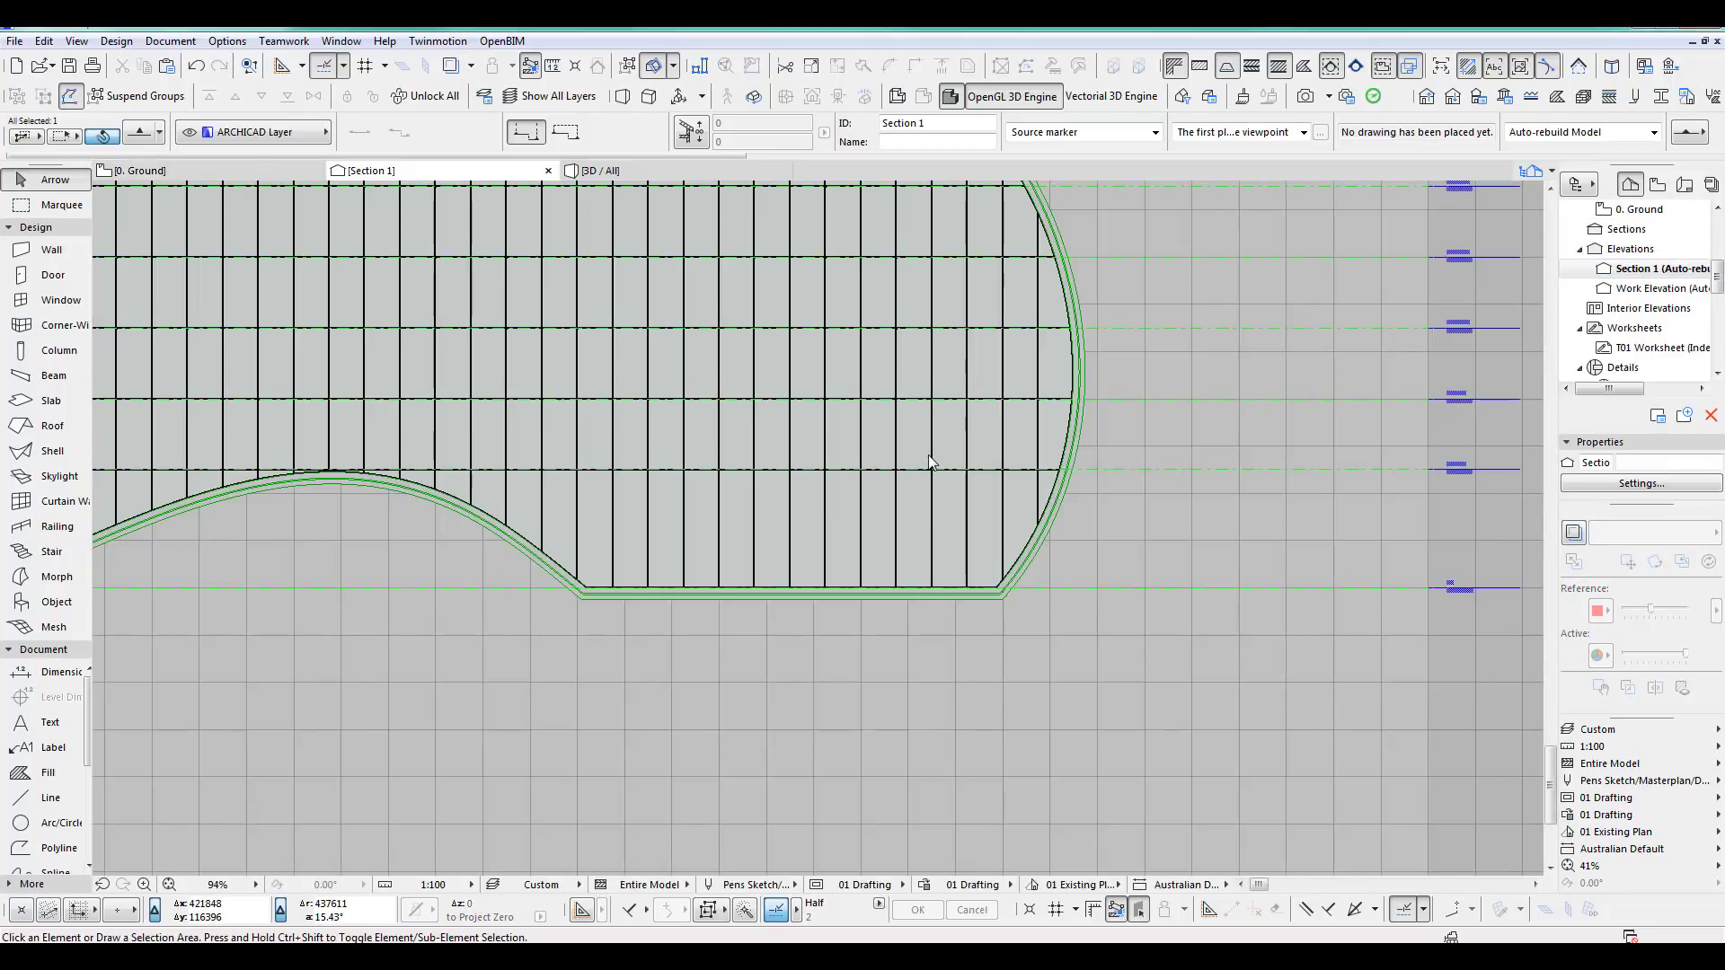
# Try to offset the connecting shell's straight base edge up to the ground level line, and undo the edit.
pyautogui.scroll(10, 1330, 710)
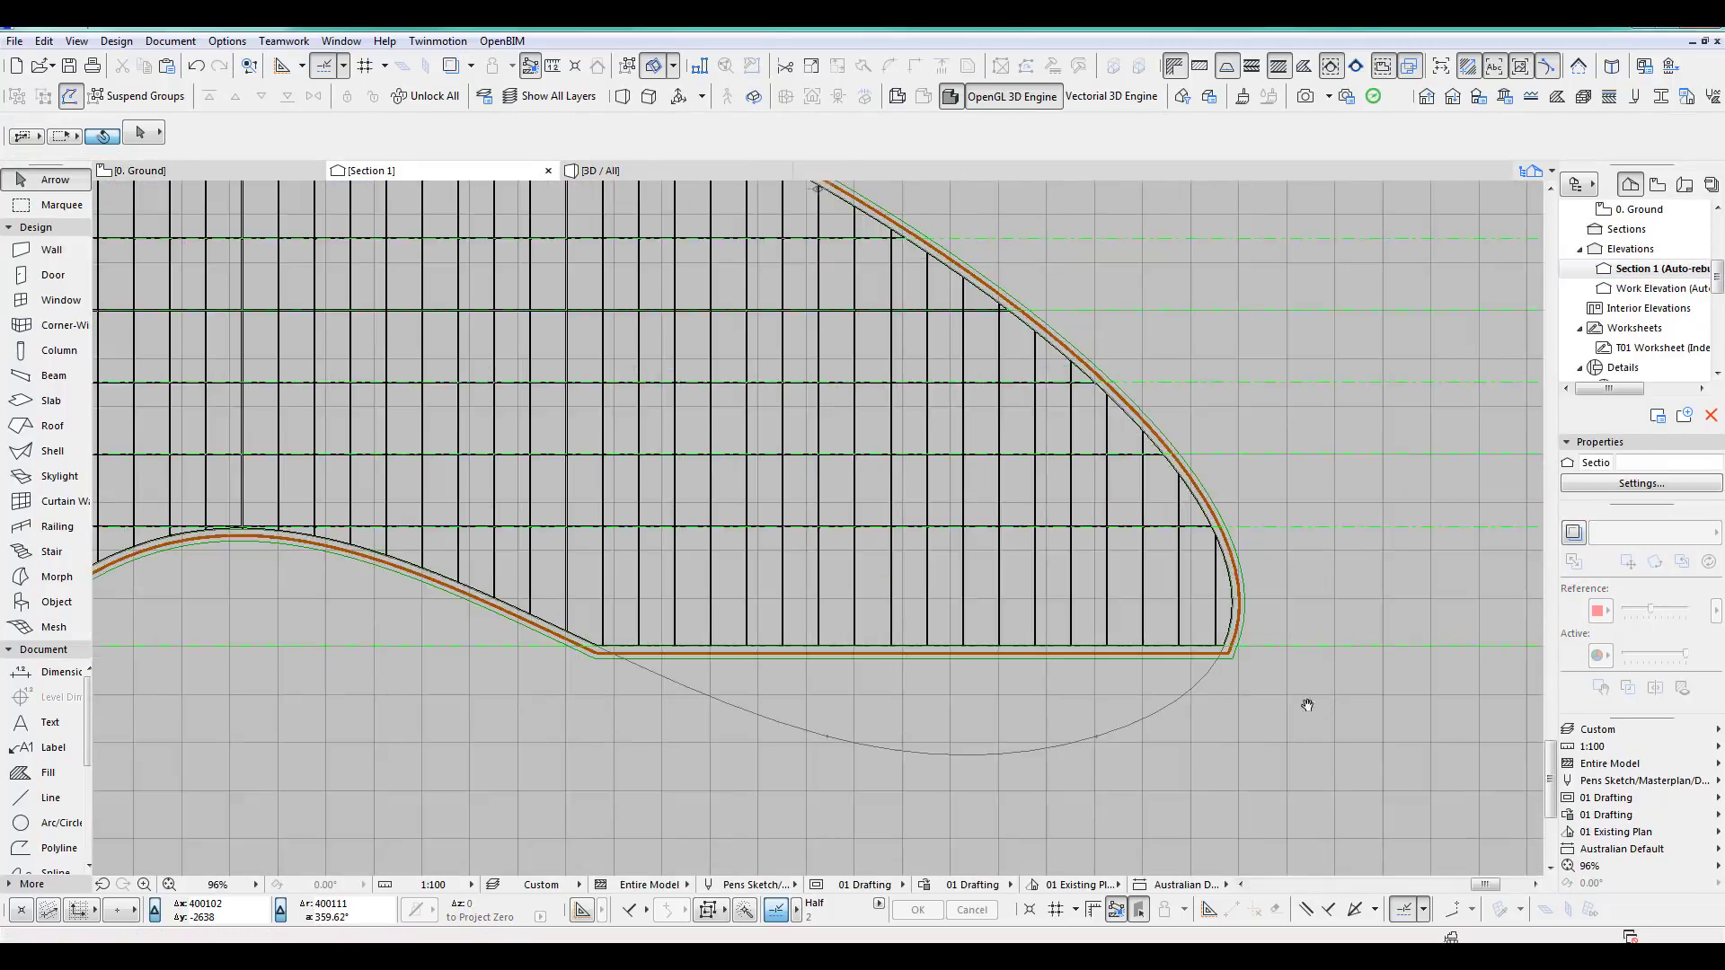
pyautogui.scroll(5, 1233, 666)
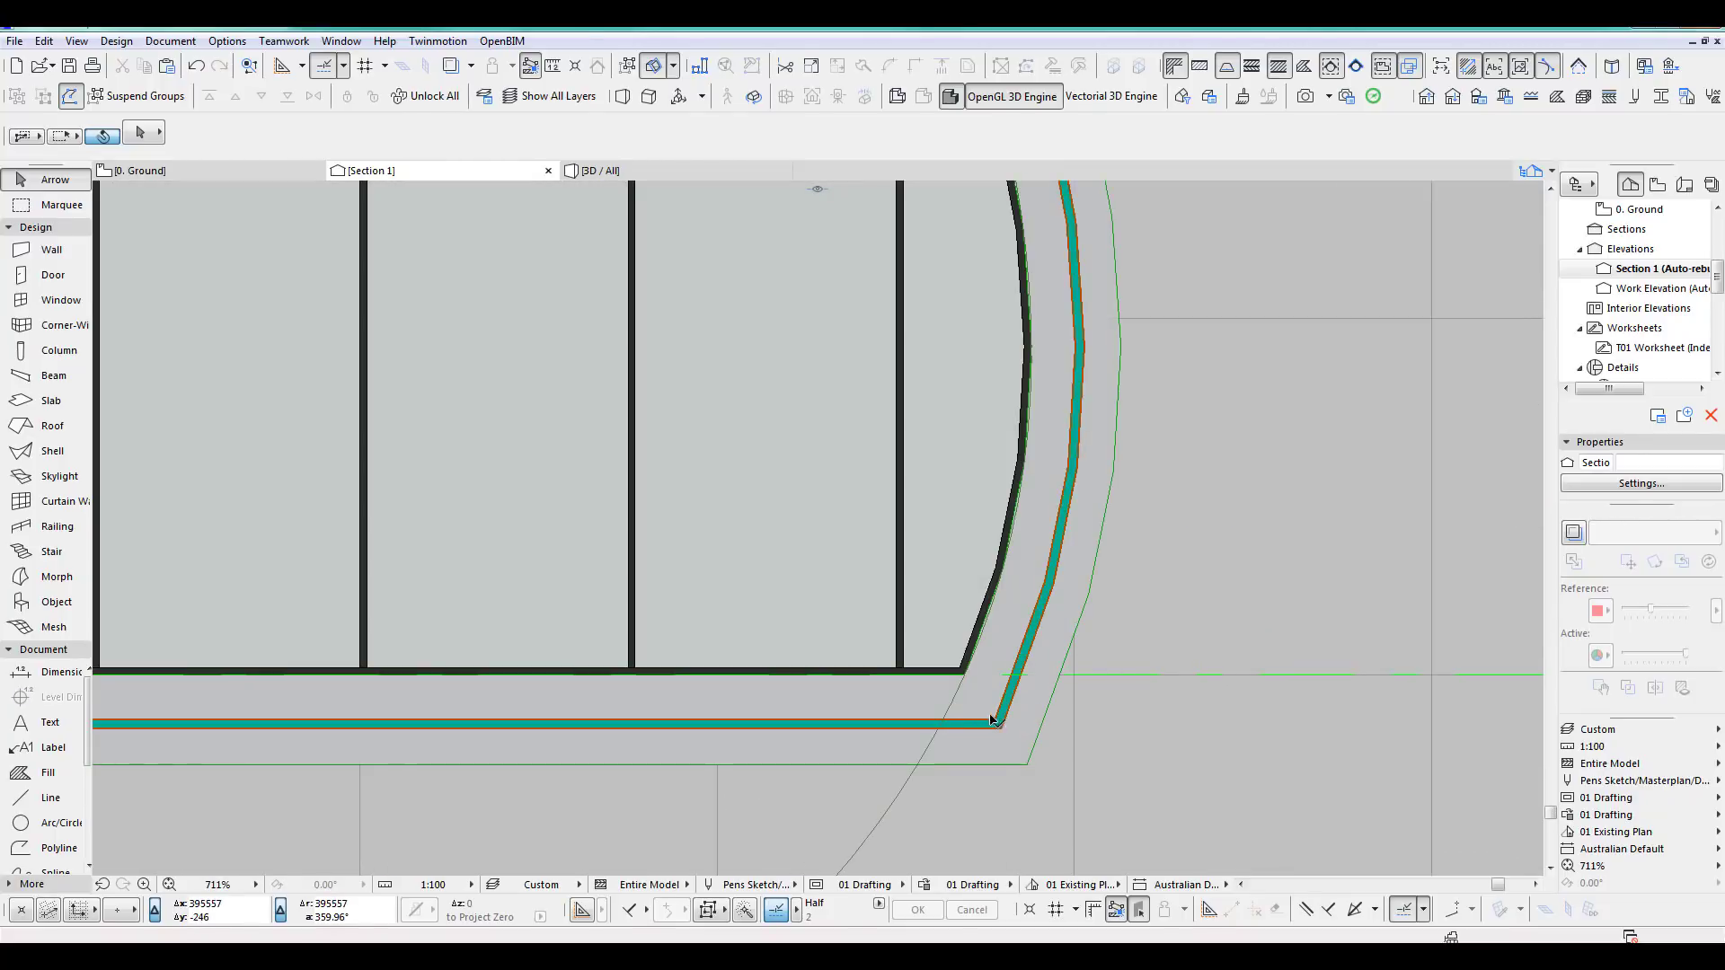
pyautogui.click(988, 723)
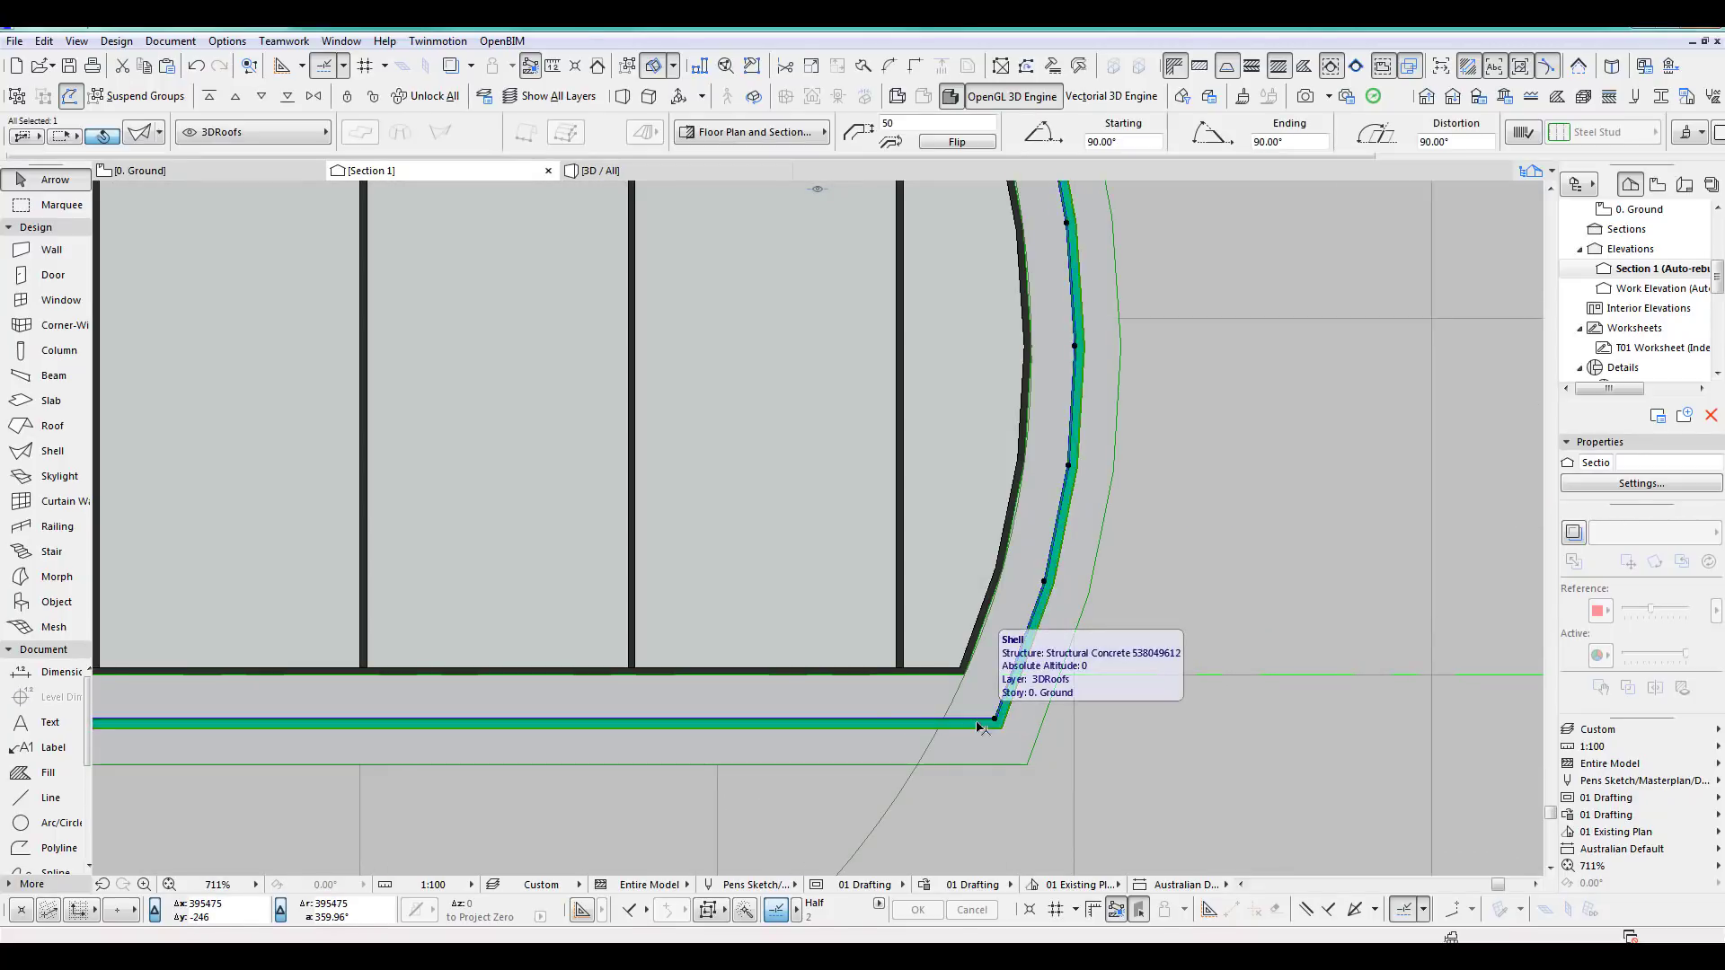
pyautogui.click(931, 724)
pyautogui.click(1081, 806)
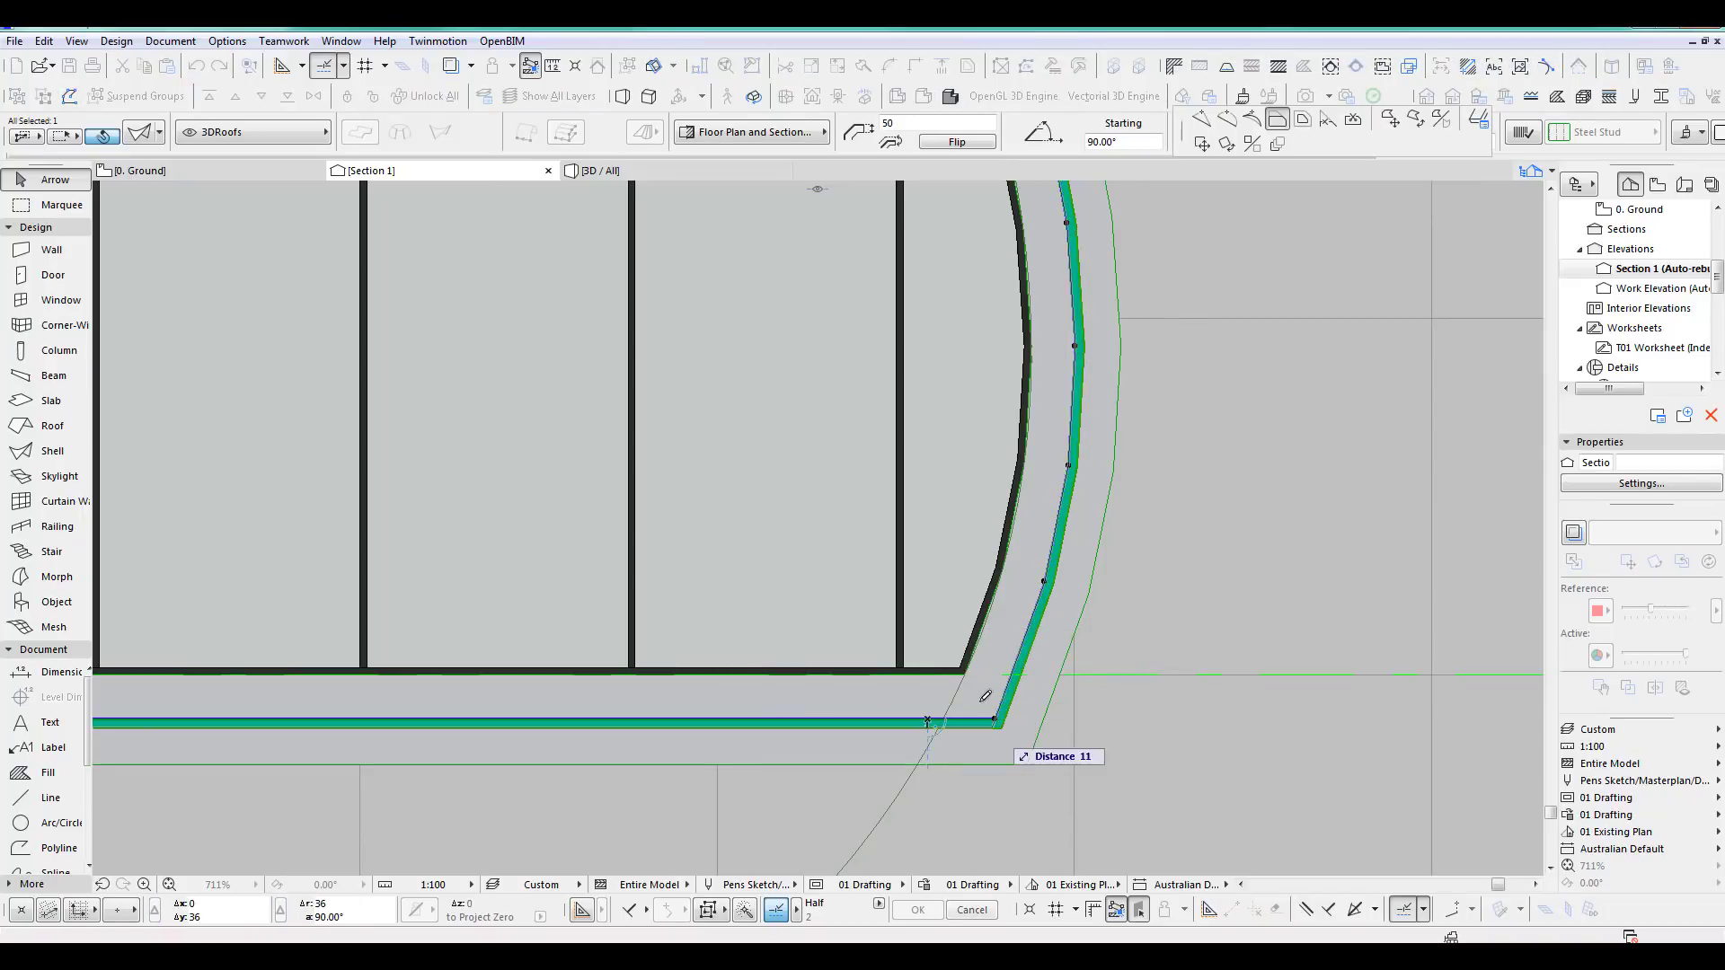
pyautogui.click(1092, 731)
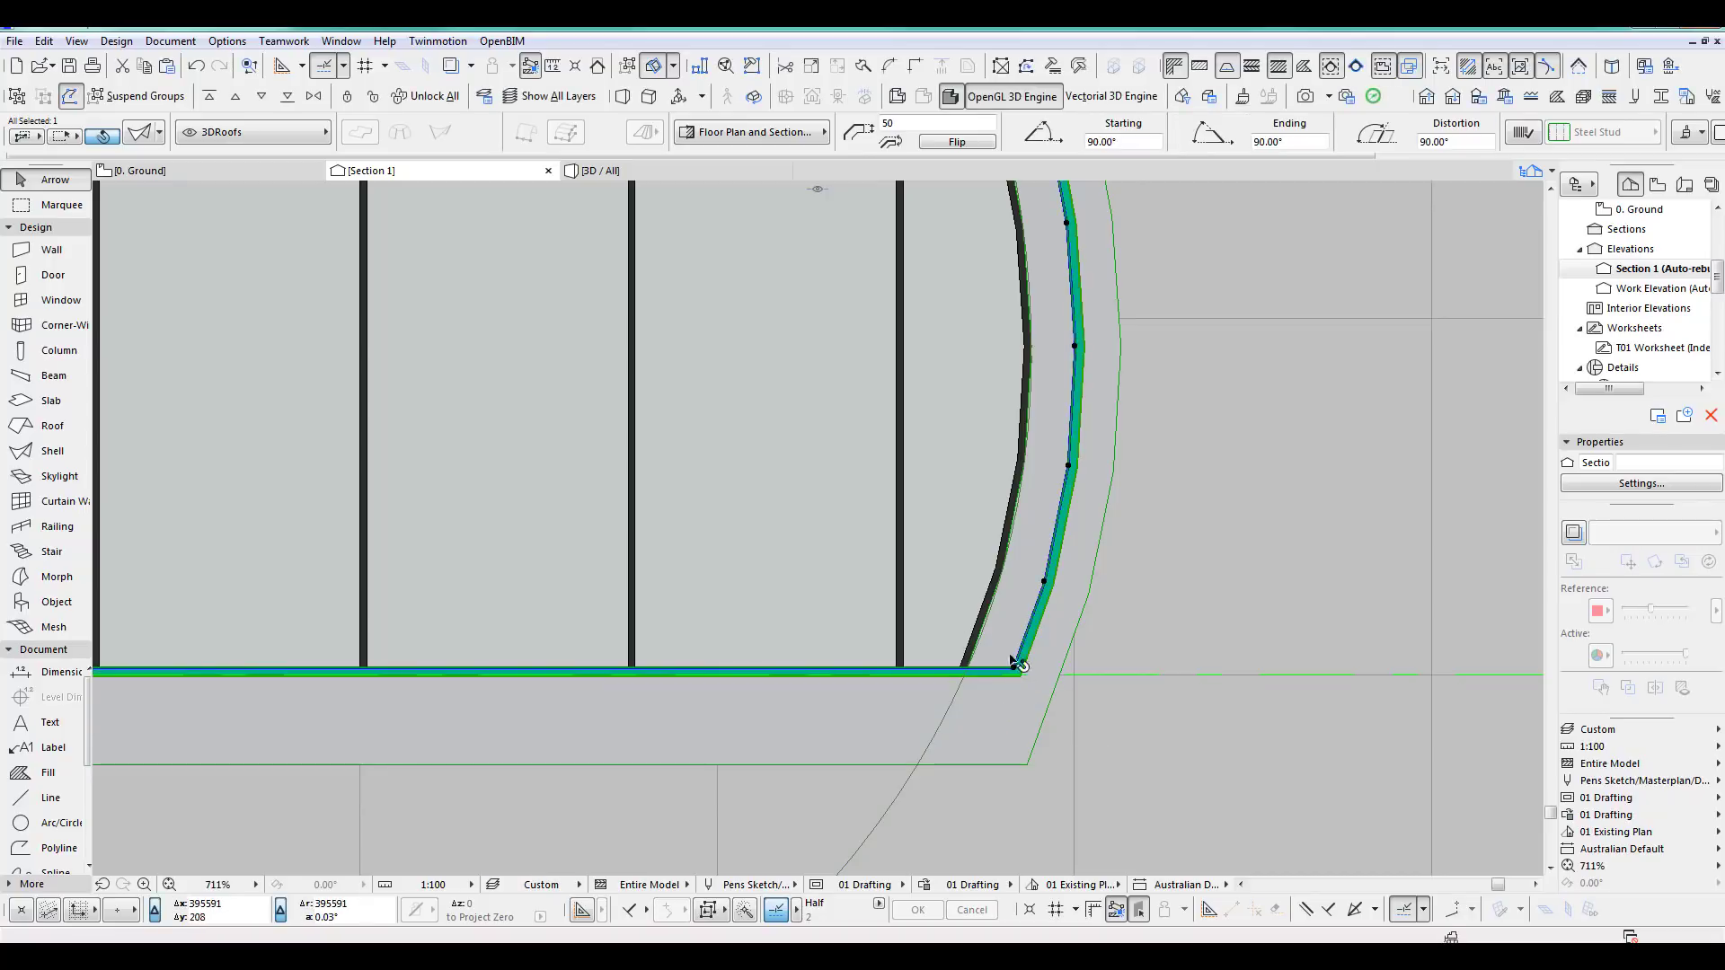
pyautogui.scroll(-5, 974, 710)
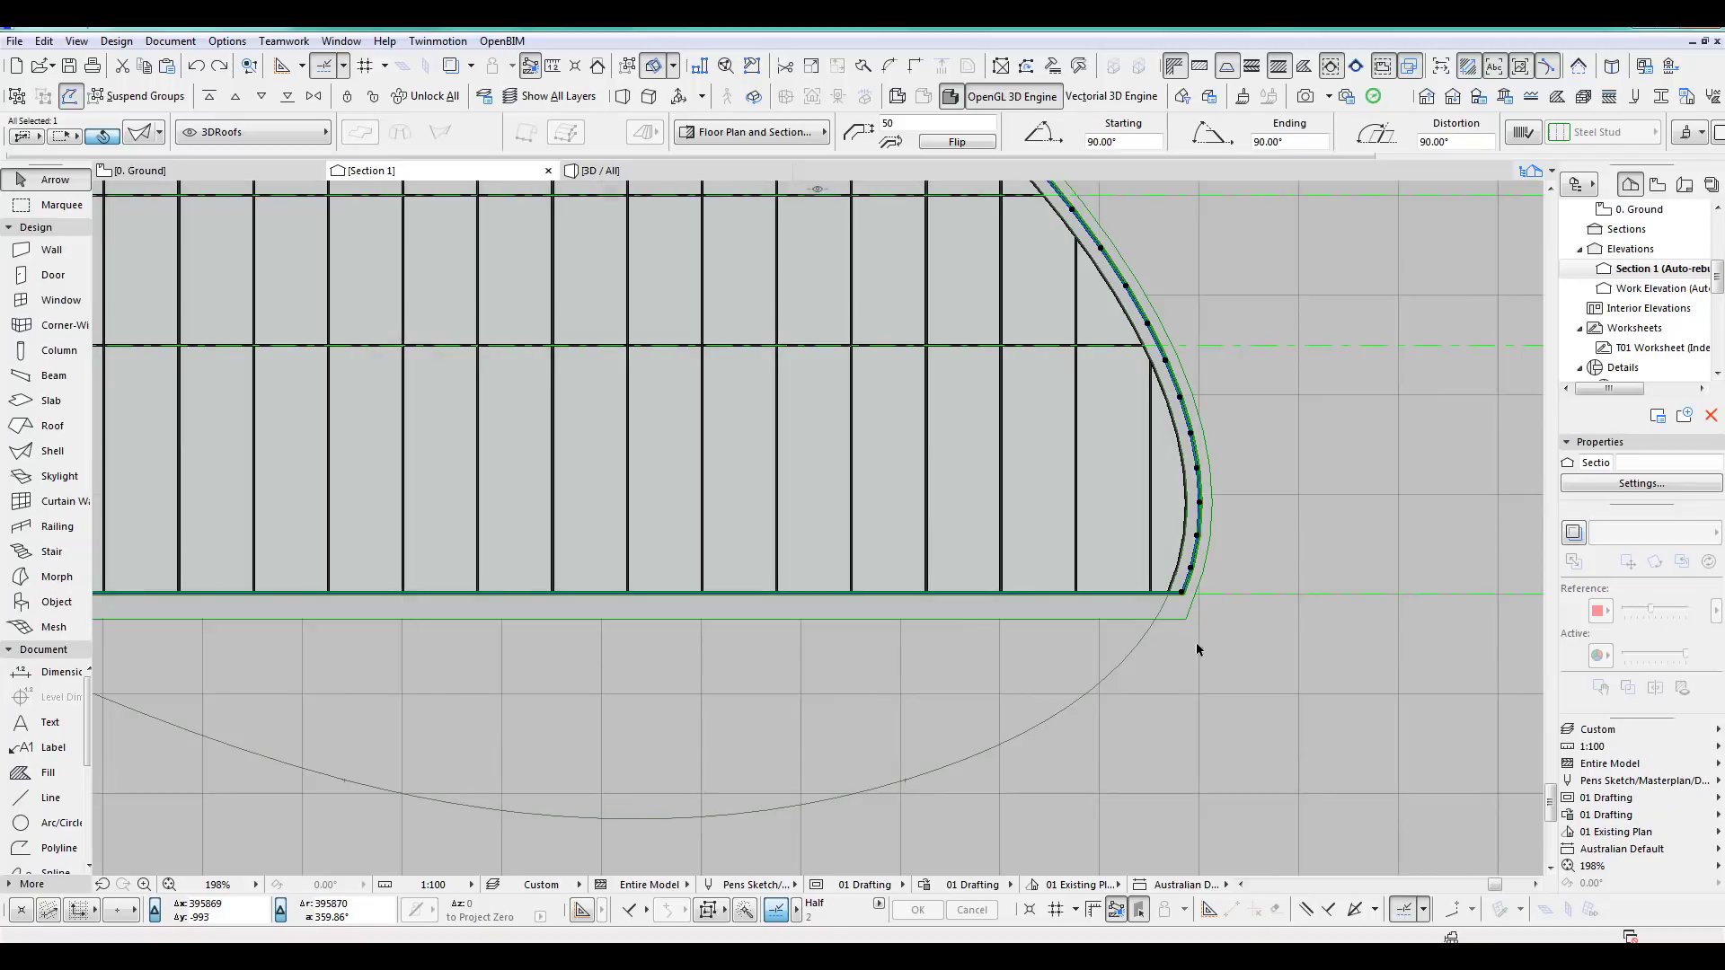
pyautogui.hotkey('ctrl', 'z')
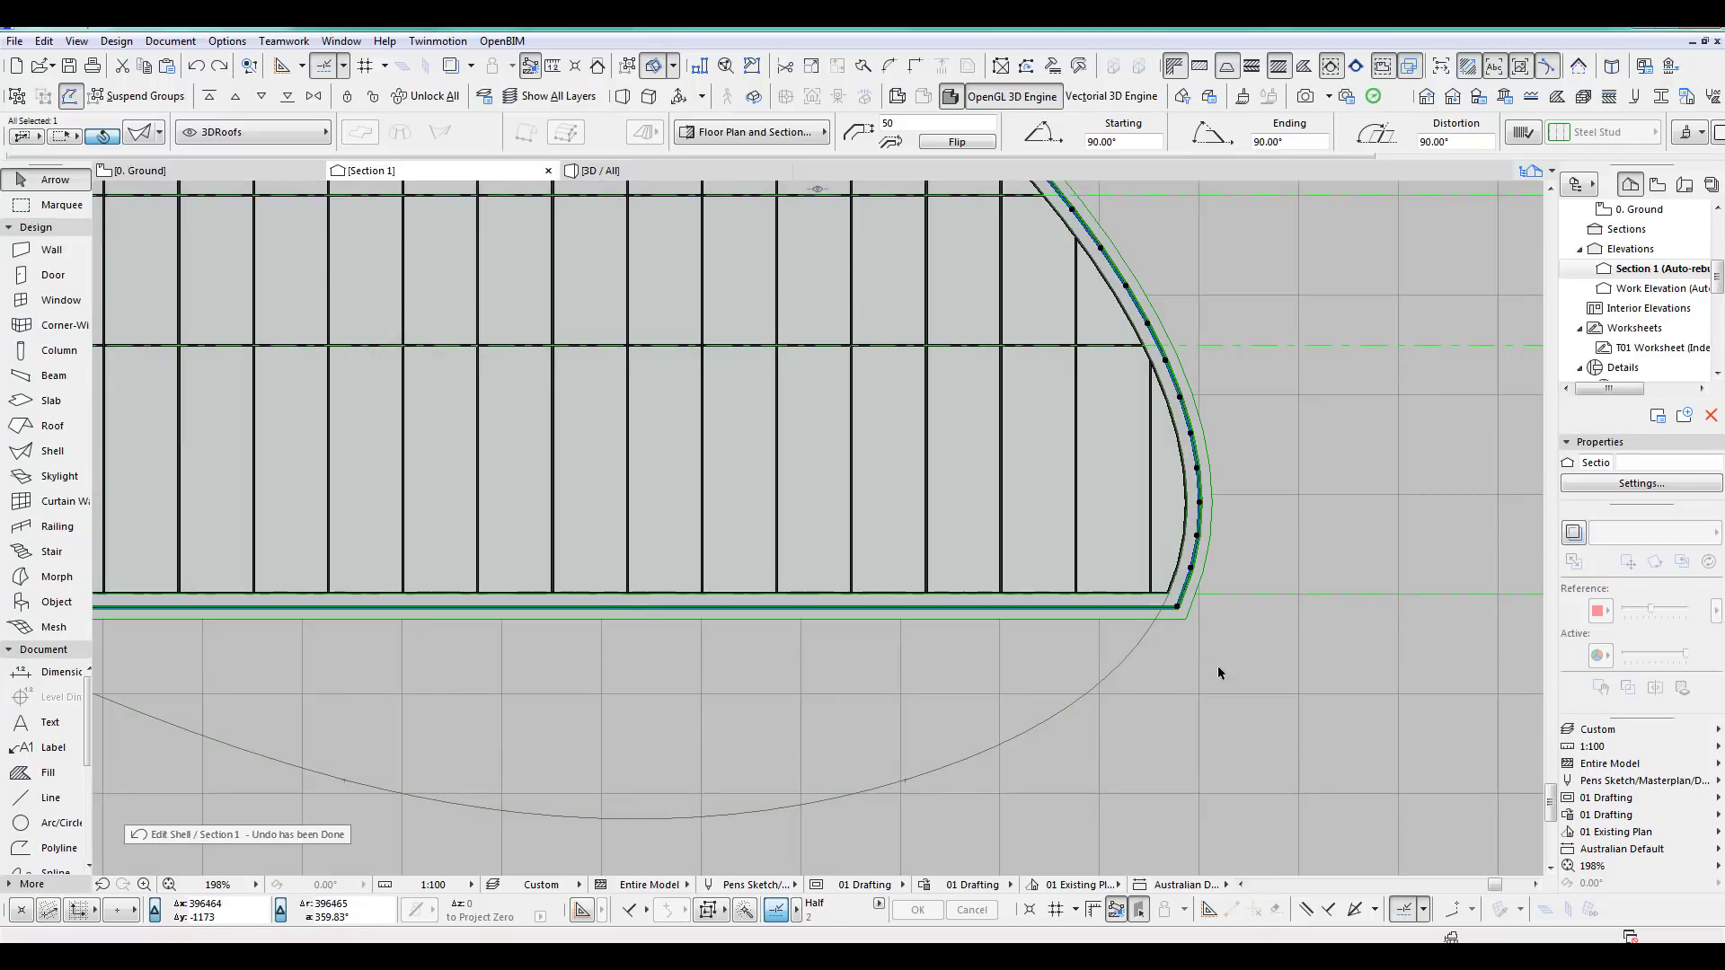
# Examine the sectioned shell profile against the curtain wall and the closed guide spline that runs below ground level.
pyautogui.scroll(-4, 1015, 700)
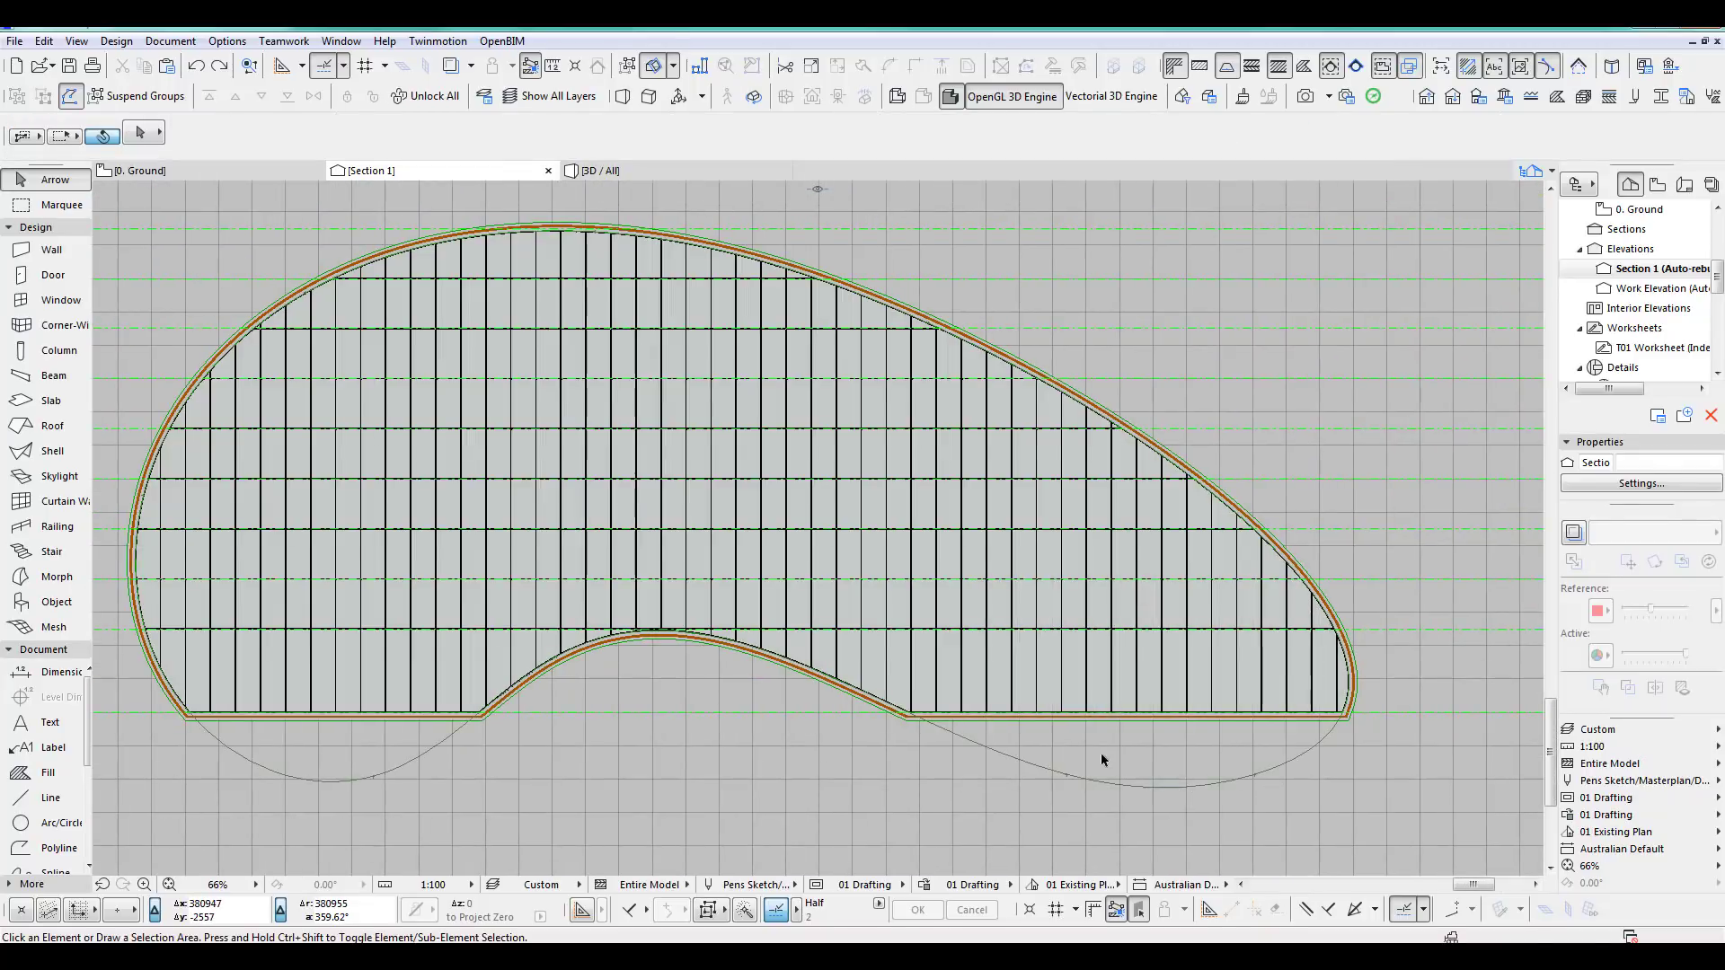
pyautogui.scroll(5, 1319, 732)
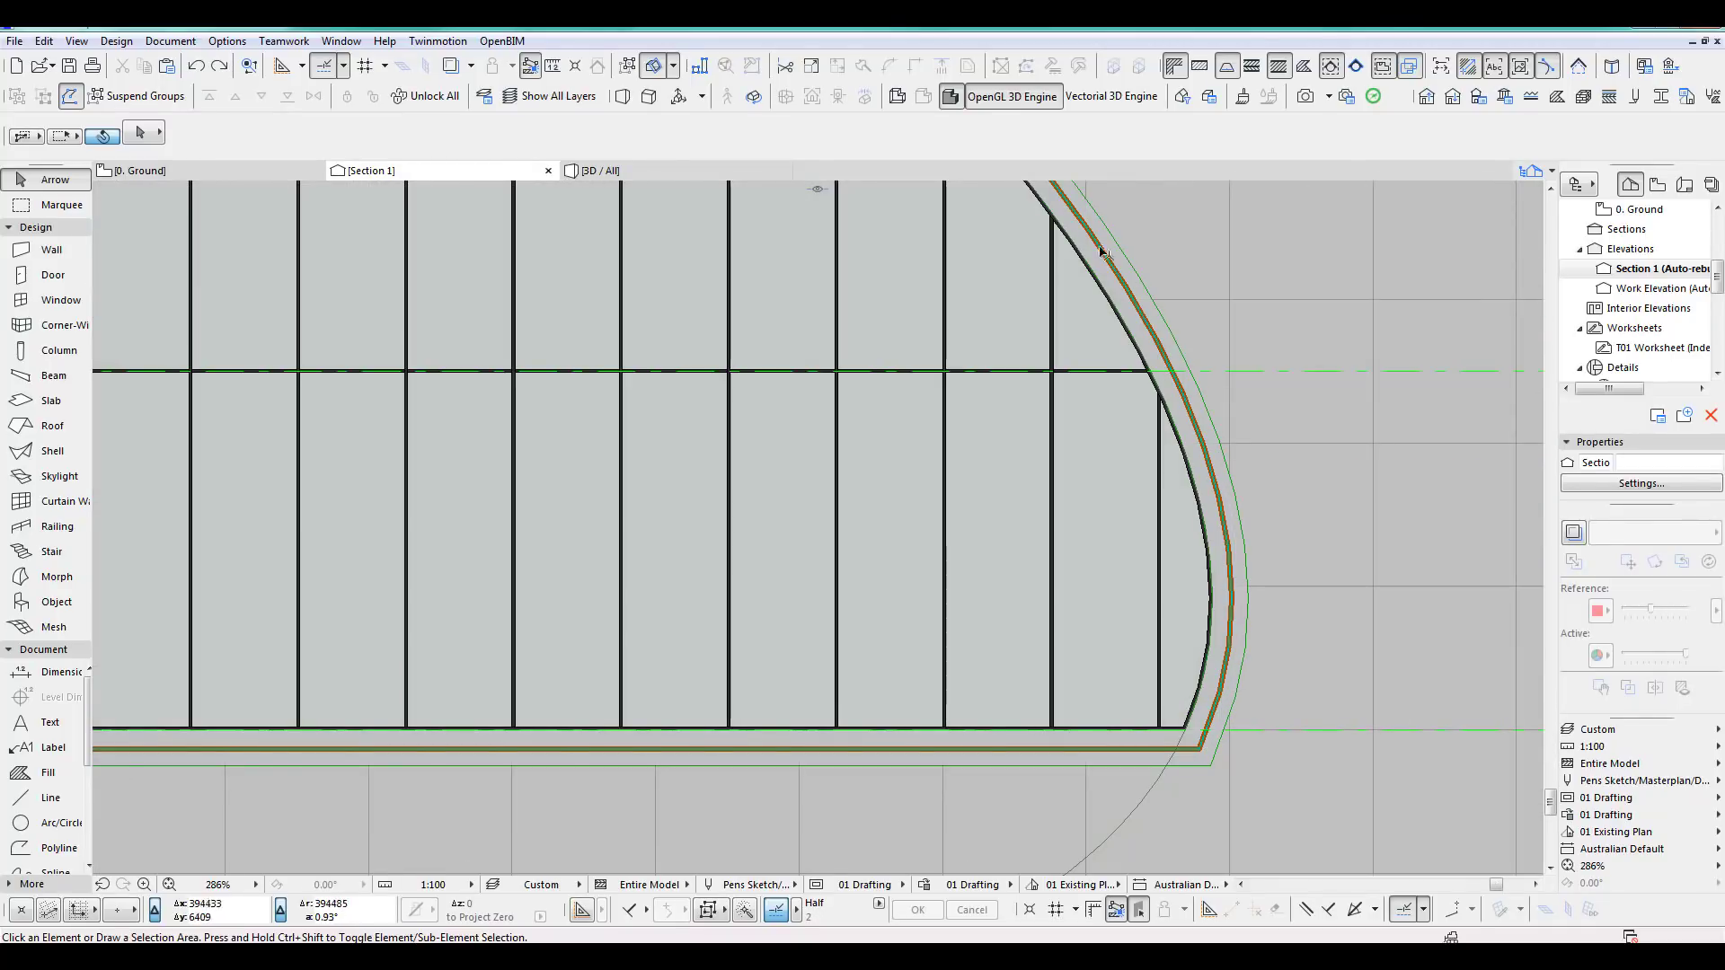
pyautogui.scroll(-8, 1168, 620)
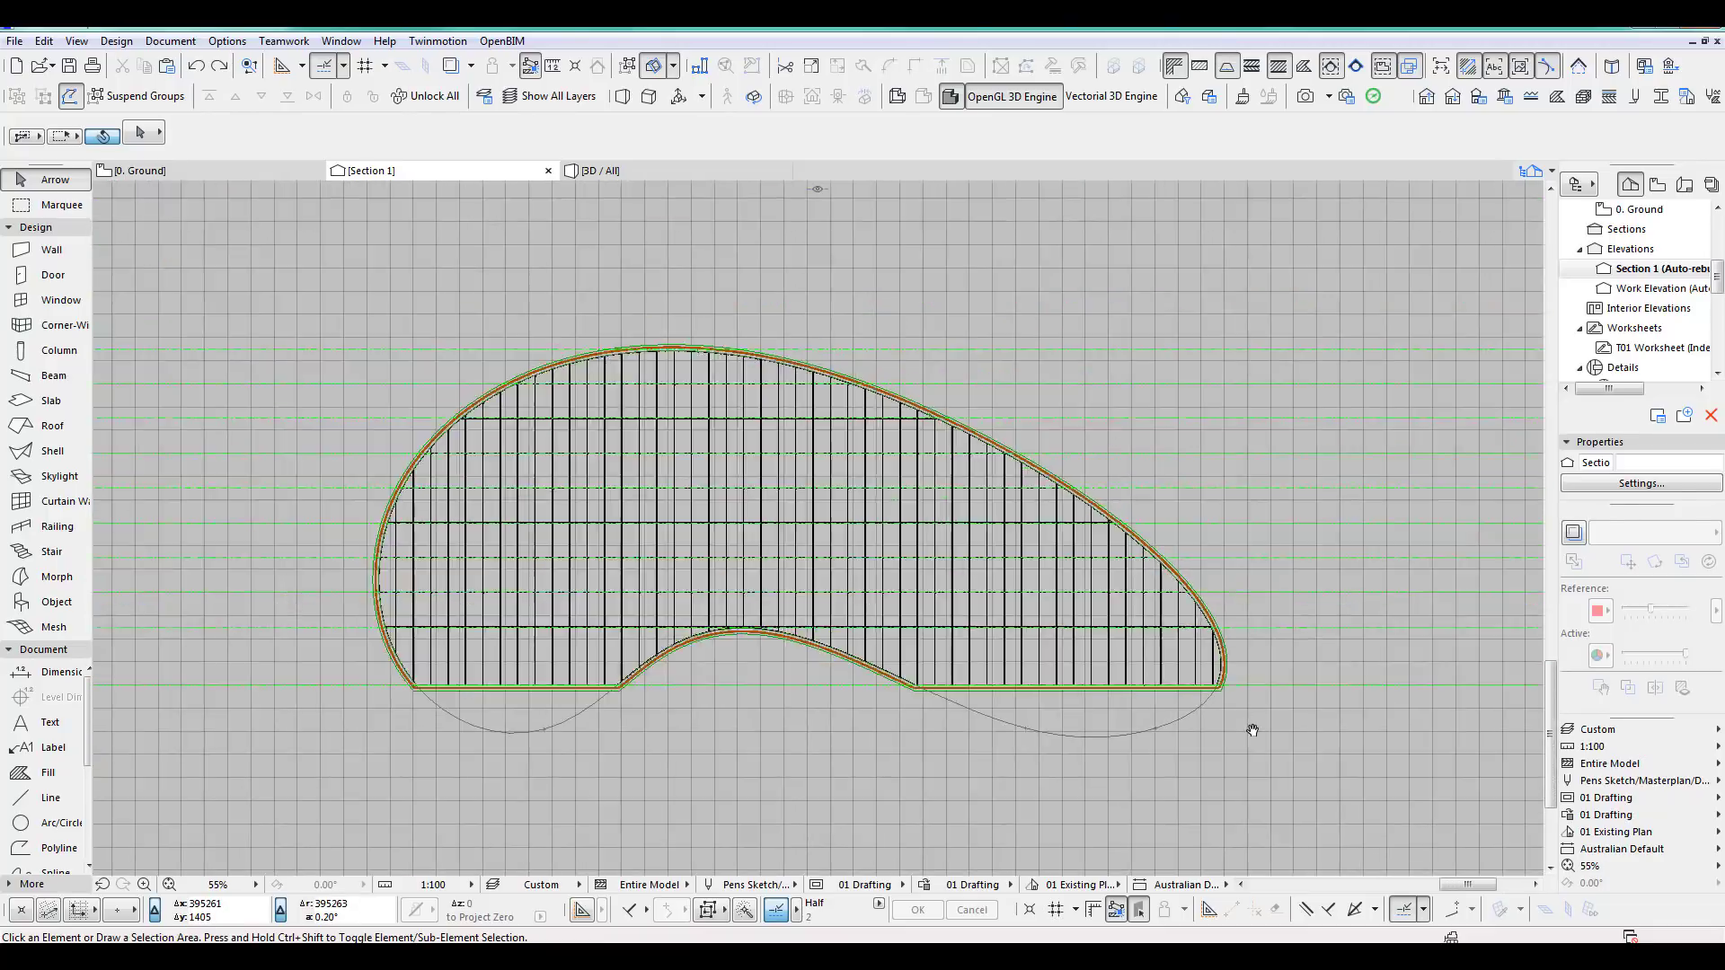
pyautogui.scroll(3, 1207, 696)
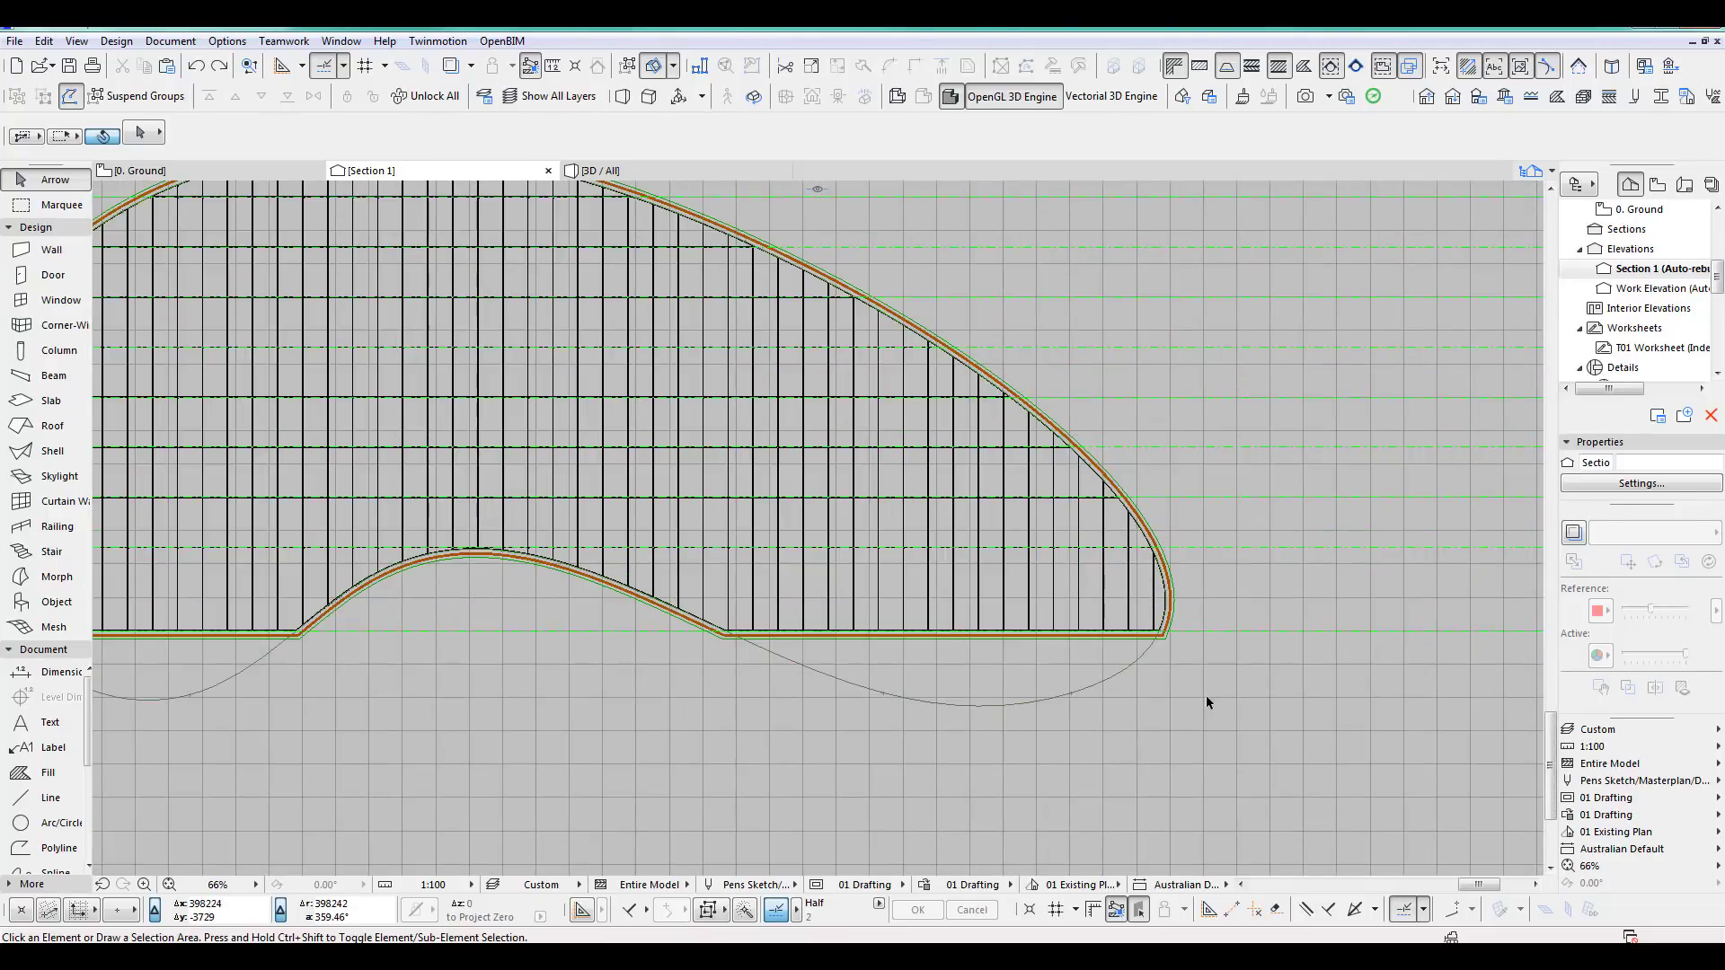
pyautogui.click(1089, 693)
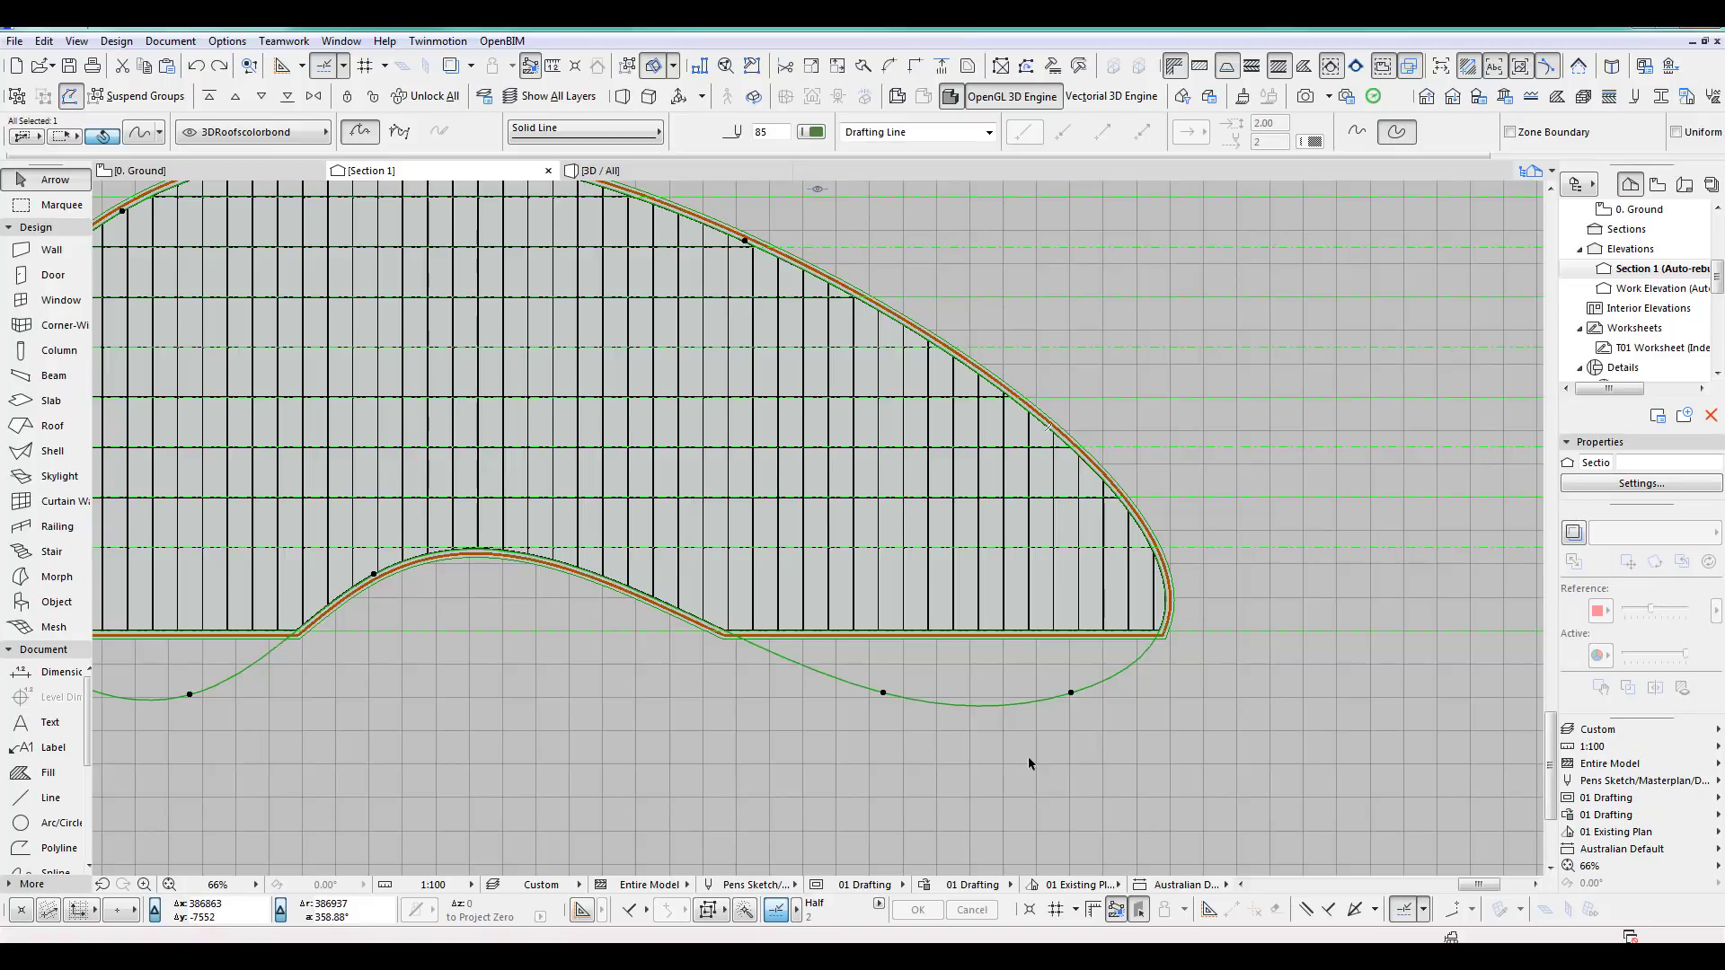
pyautogui.scroll(-4, 1030, 764)
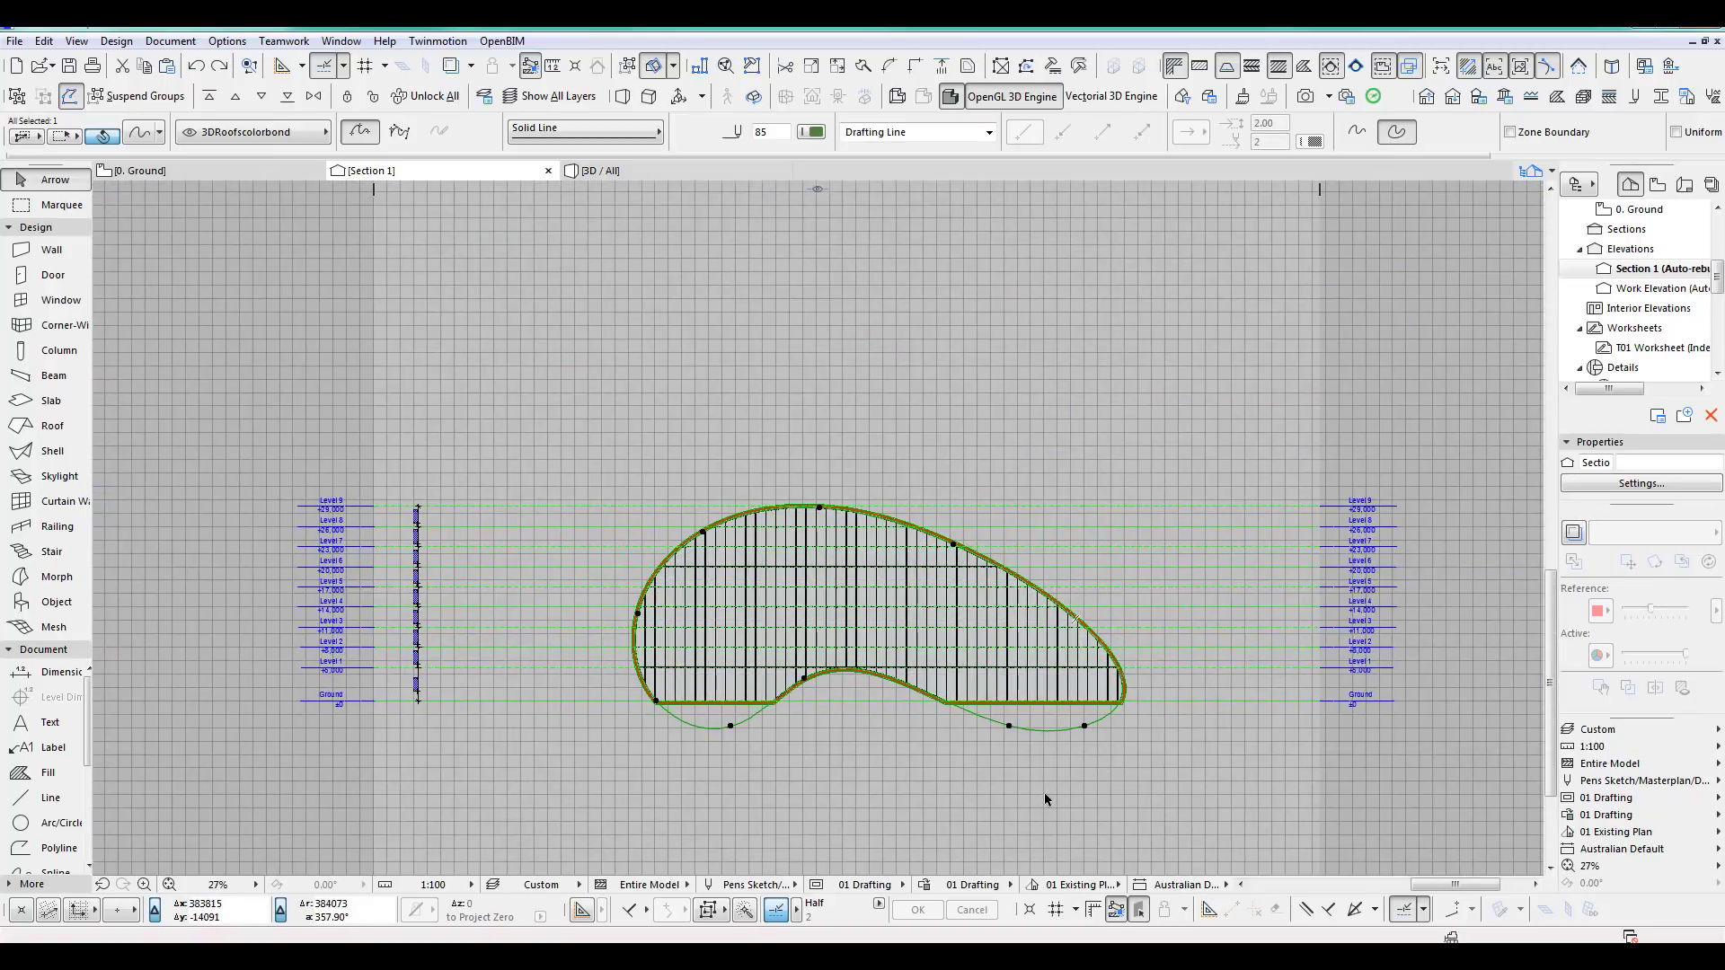
pyautogui.moveTo(1053, 805); pyautogui.dragTo(1045, 700, button='middle')
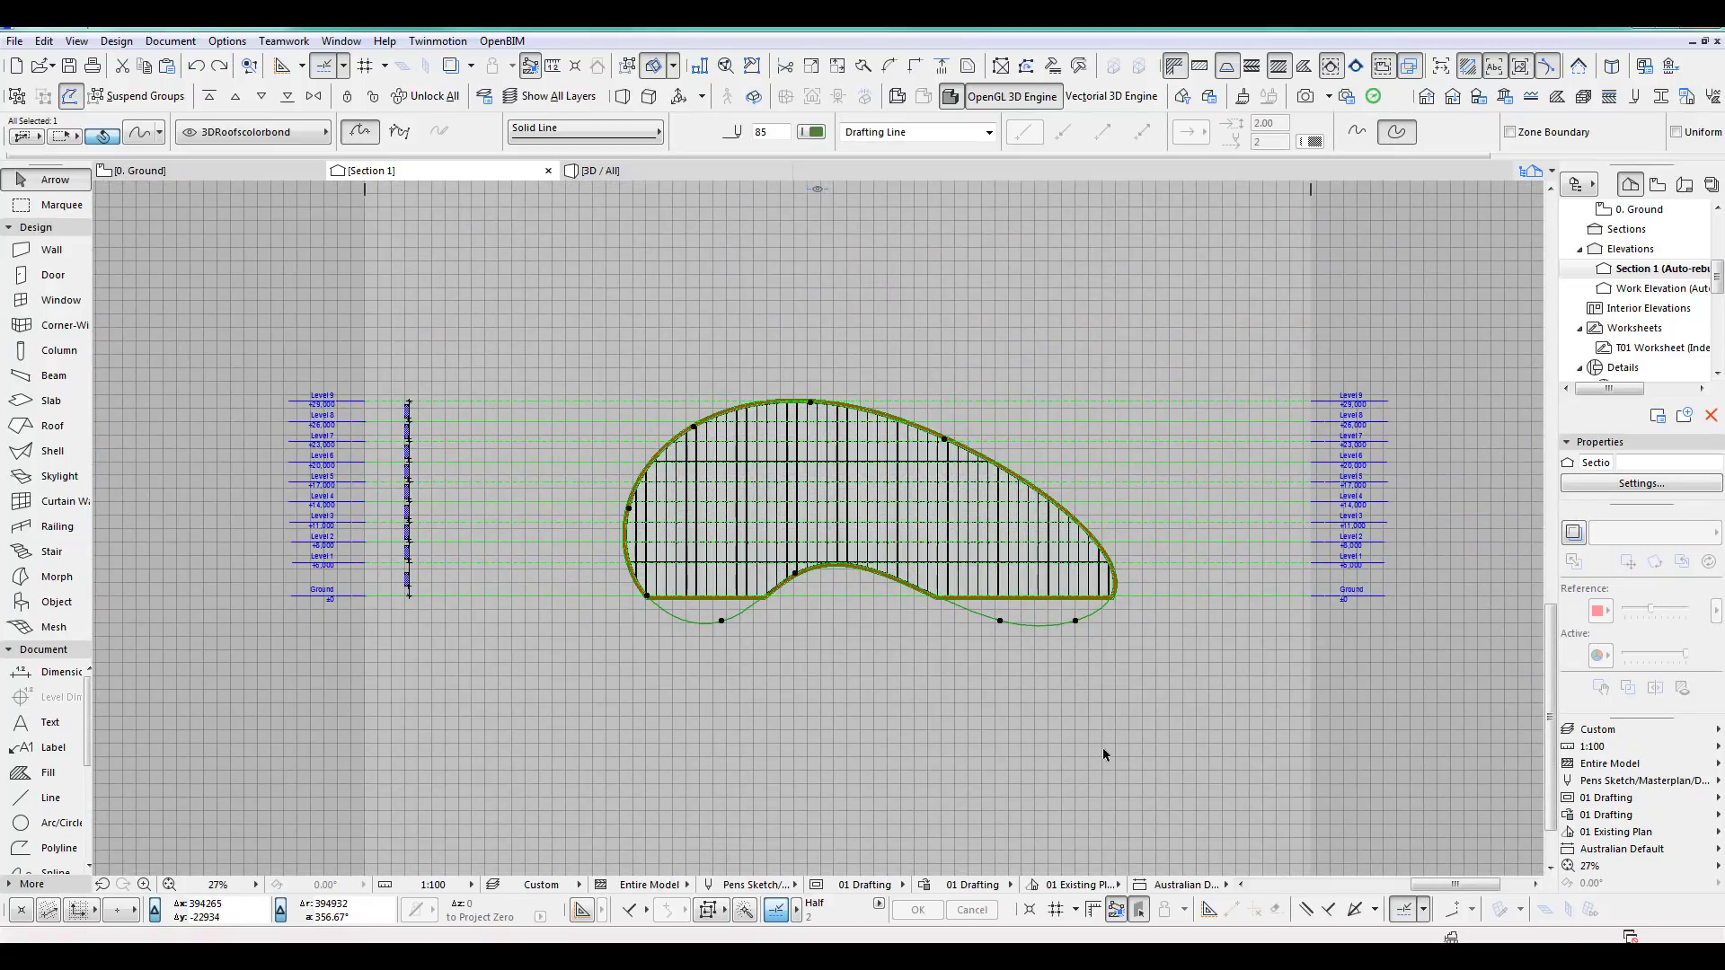
pyautogui.click(1122, 713)
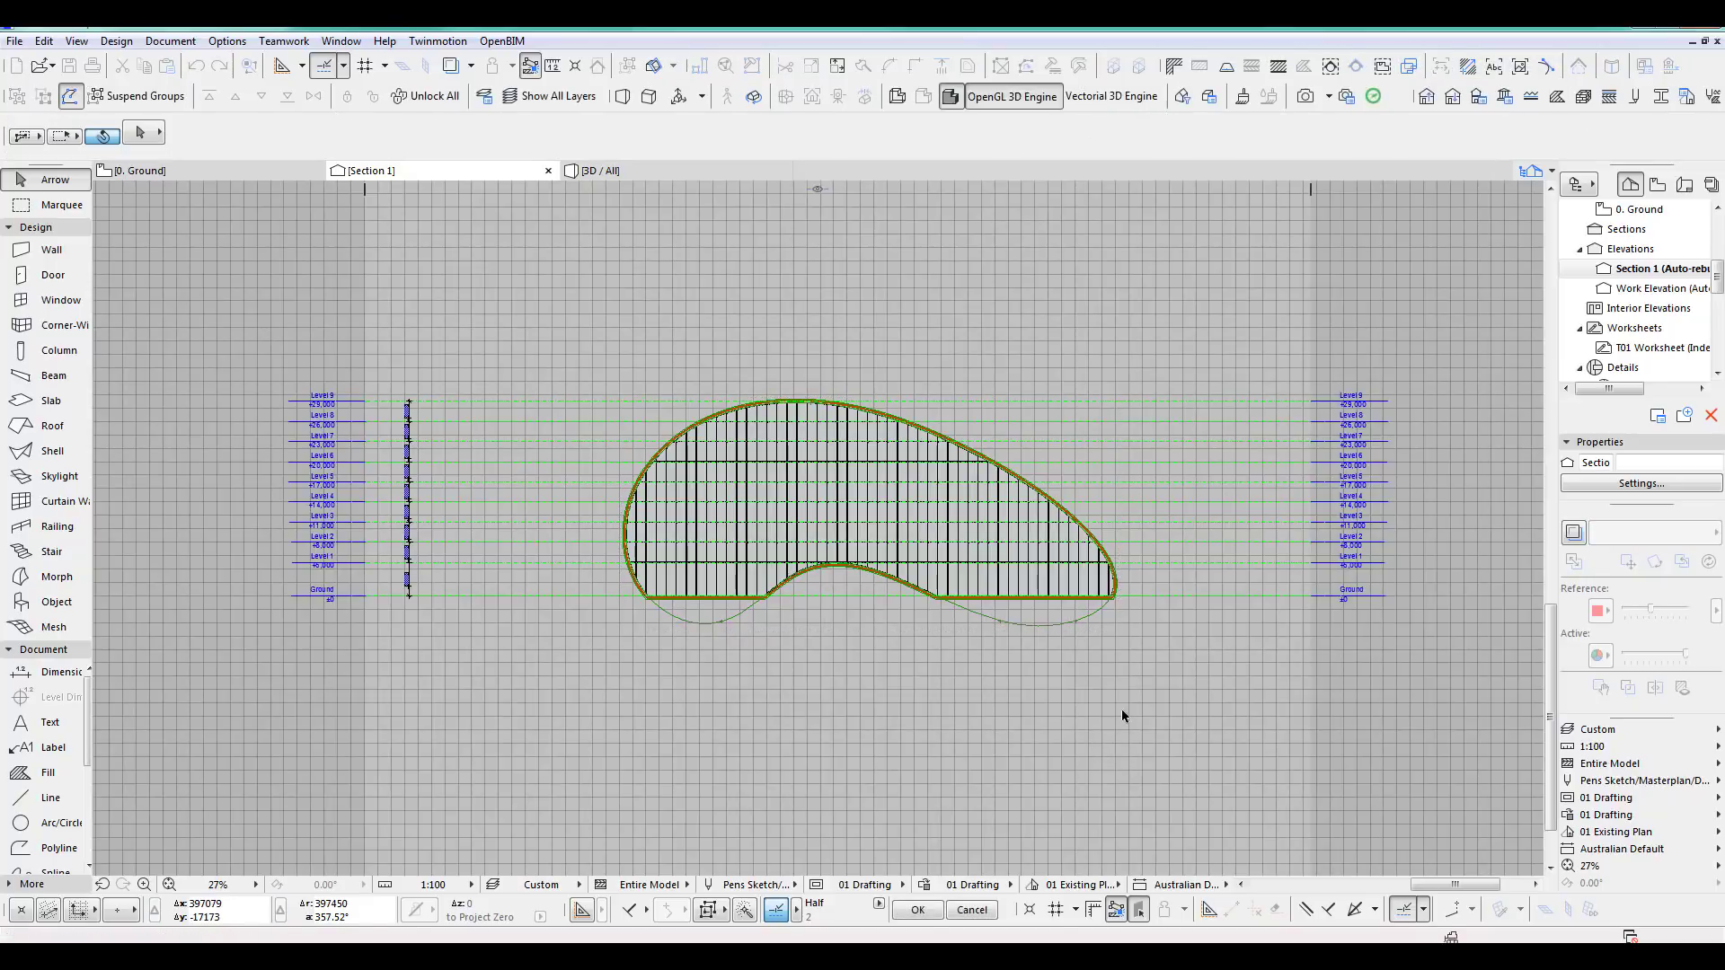
# Offset a copy of the closed guide spline outward by about 276 mm so it follows the connecting shell's cut outline.
pyautogui.scroll(8, 1145, 601)
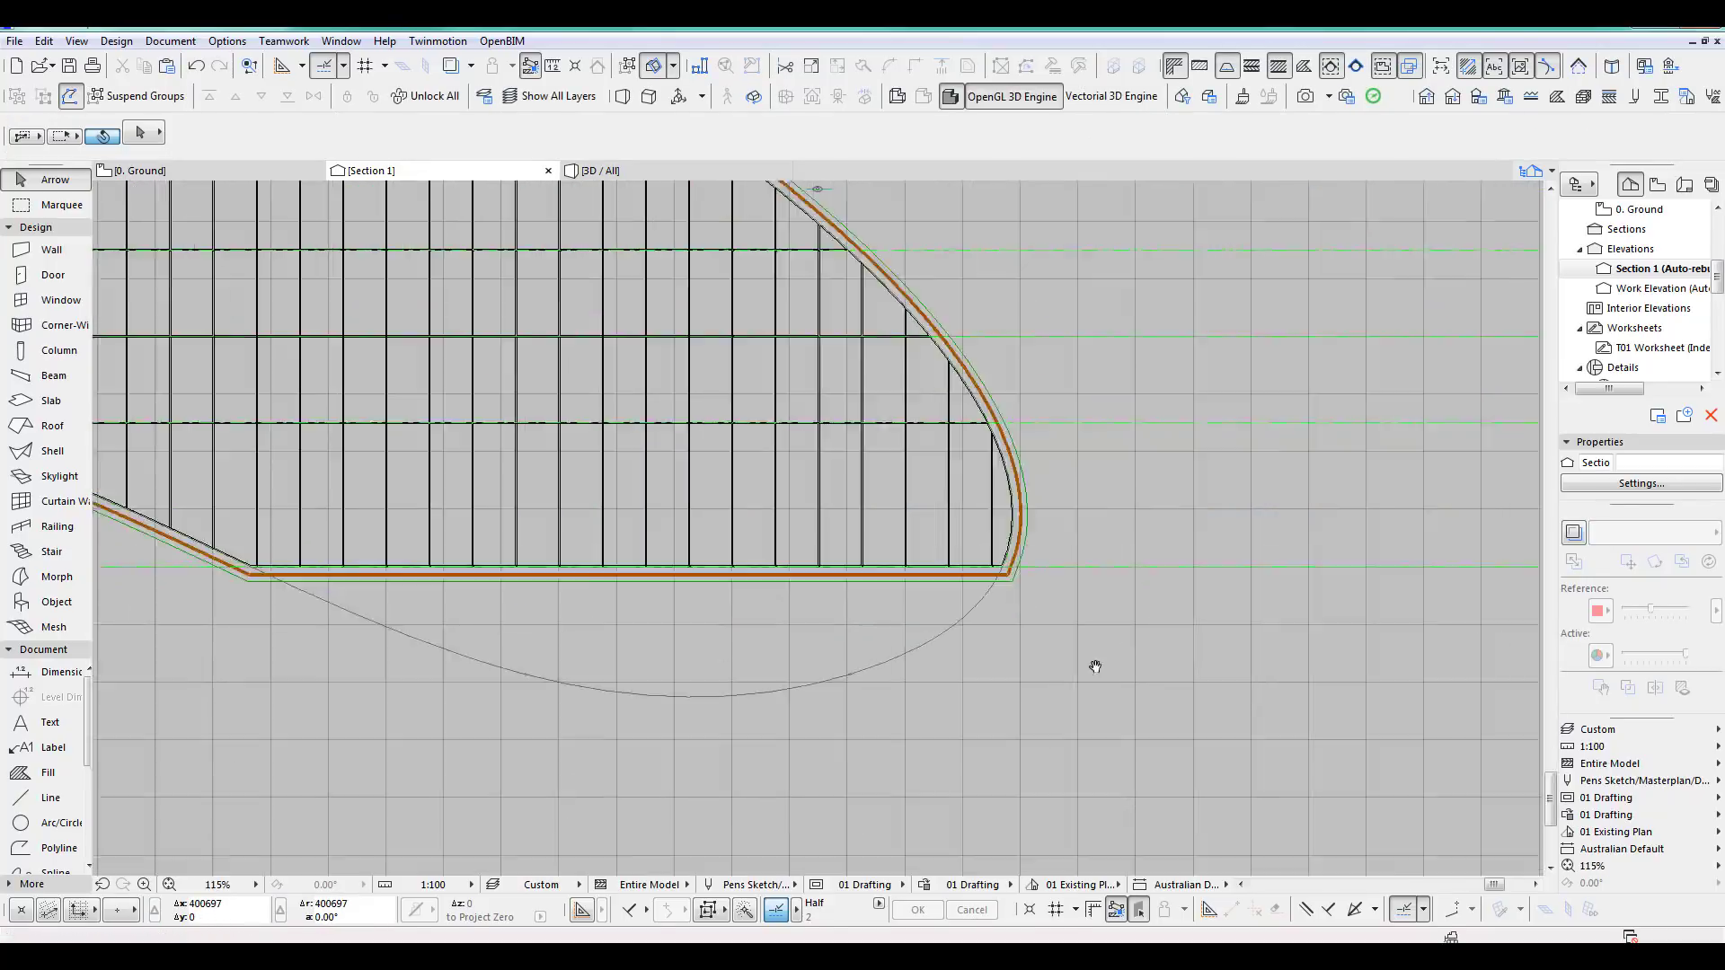
pyautogui.click(884, 573)
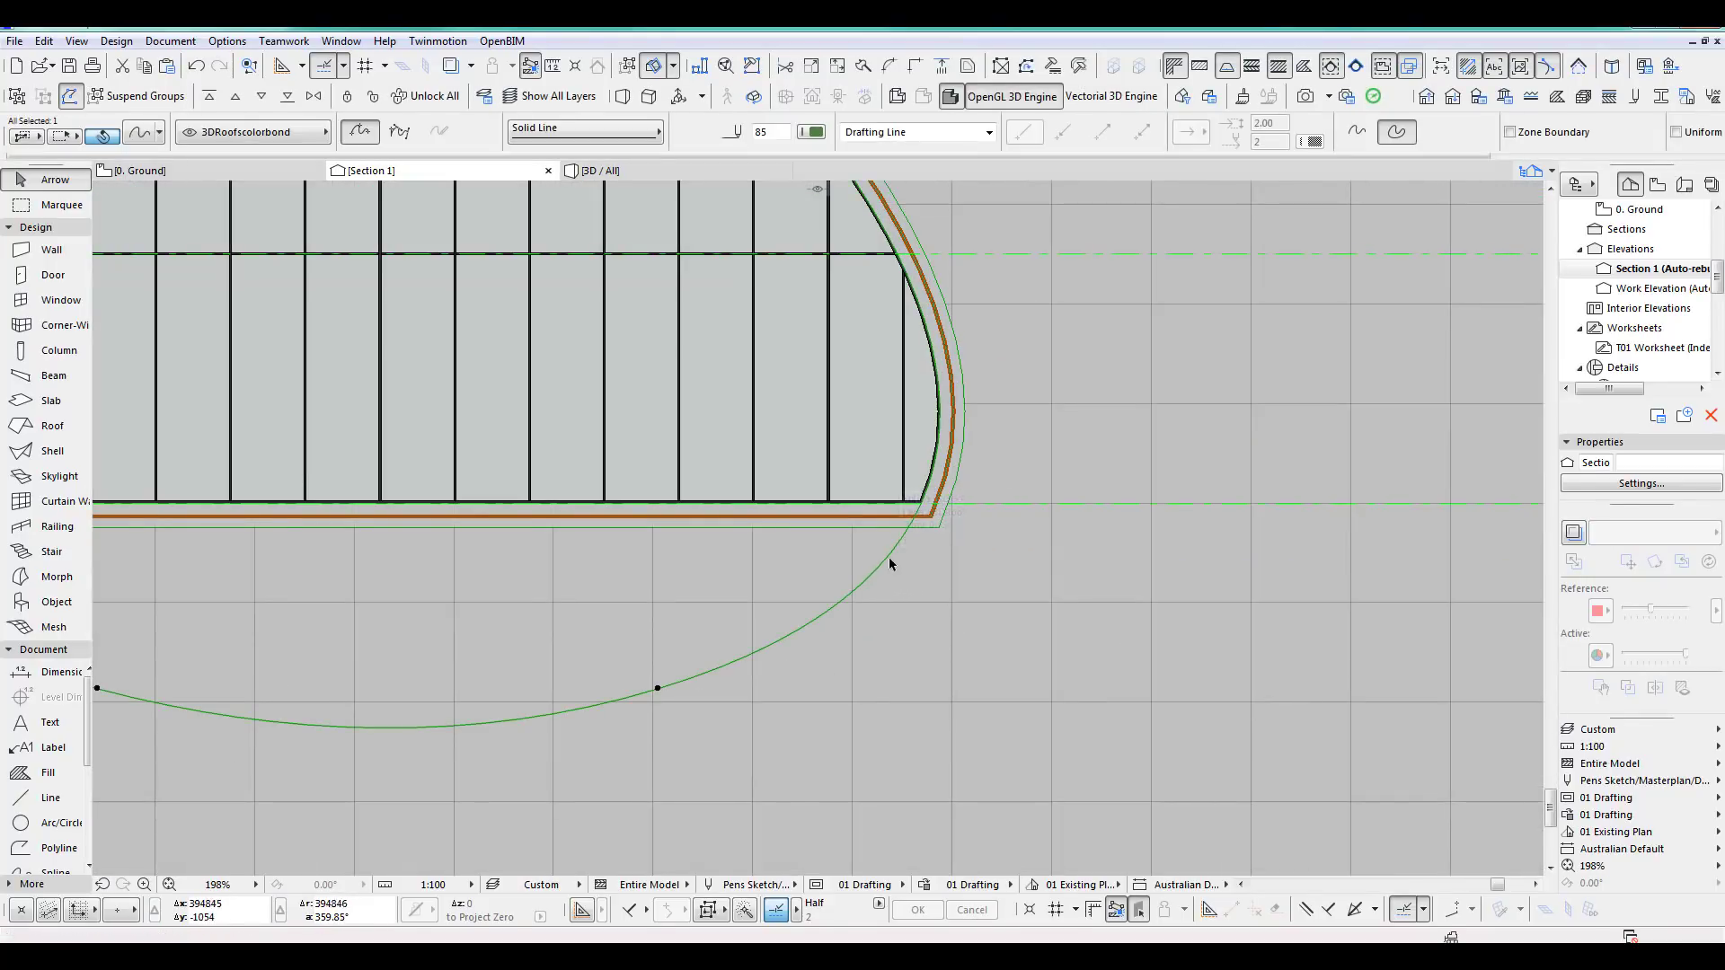
pyautogui.click(658, 692)
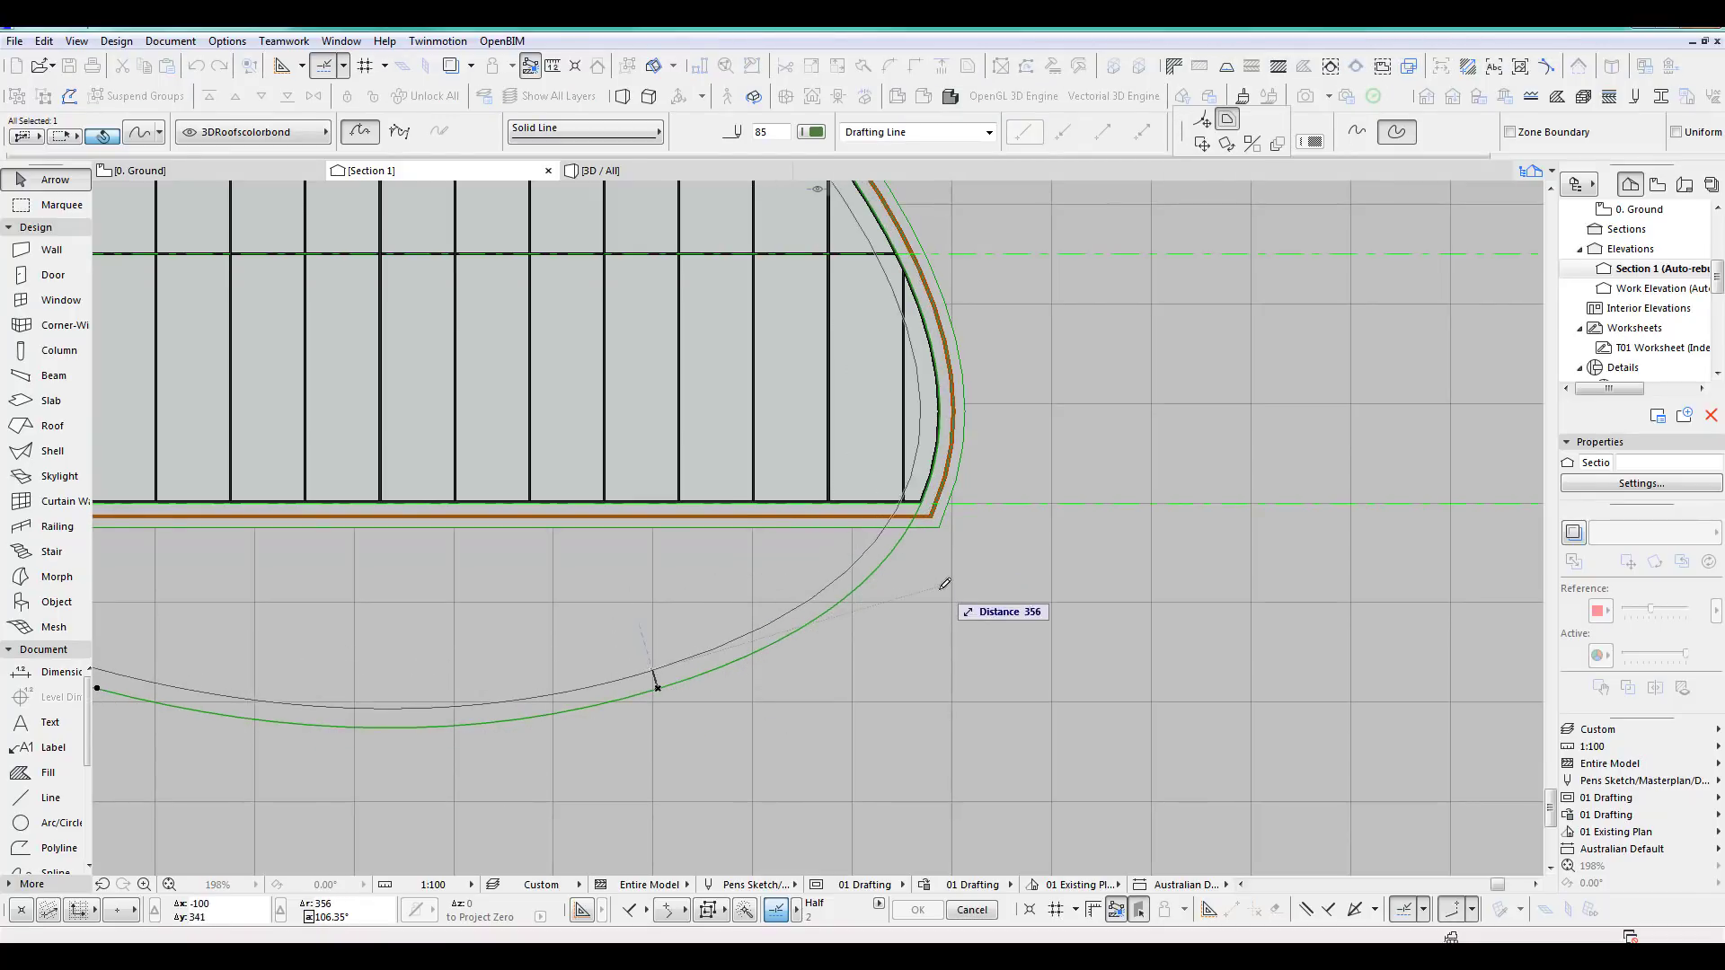
pyautogui.scroll(3, 954, 601)
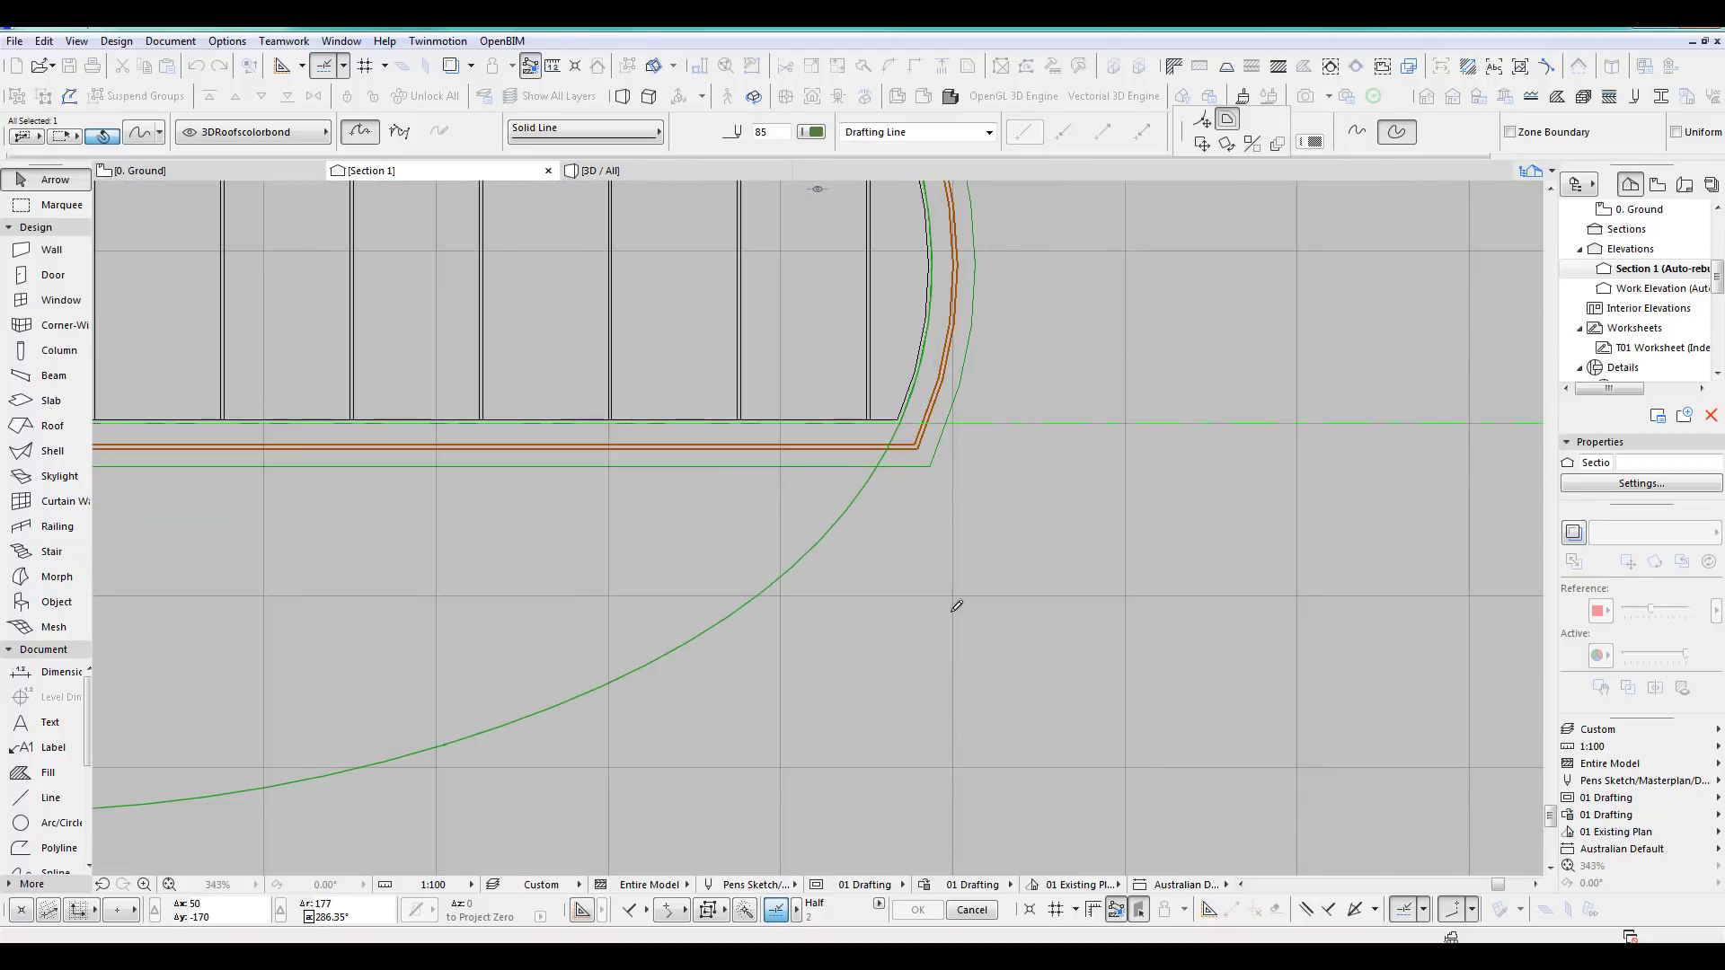
pyautogui.scroll(3, 956, 607)
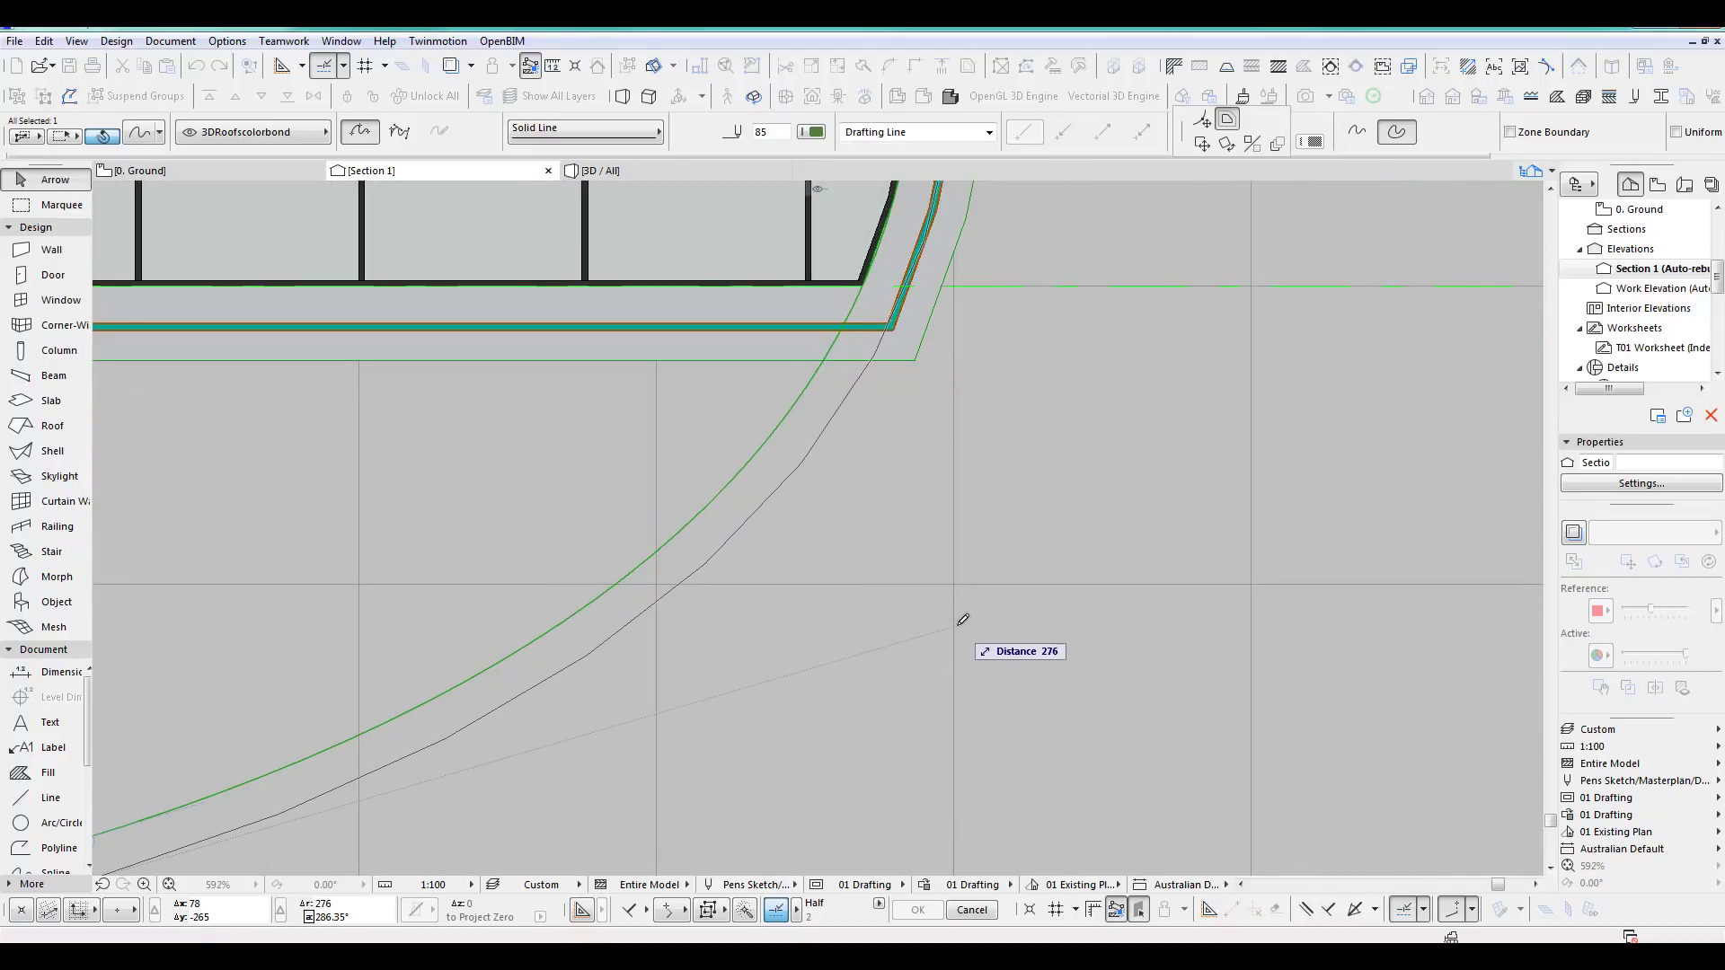
pyautogui.click(962, 620)
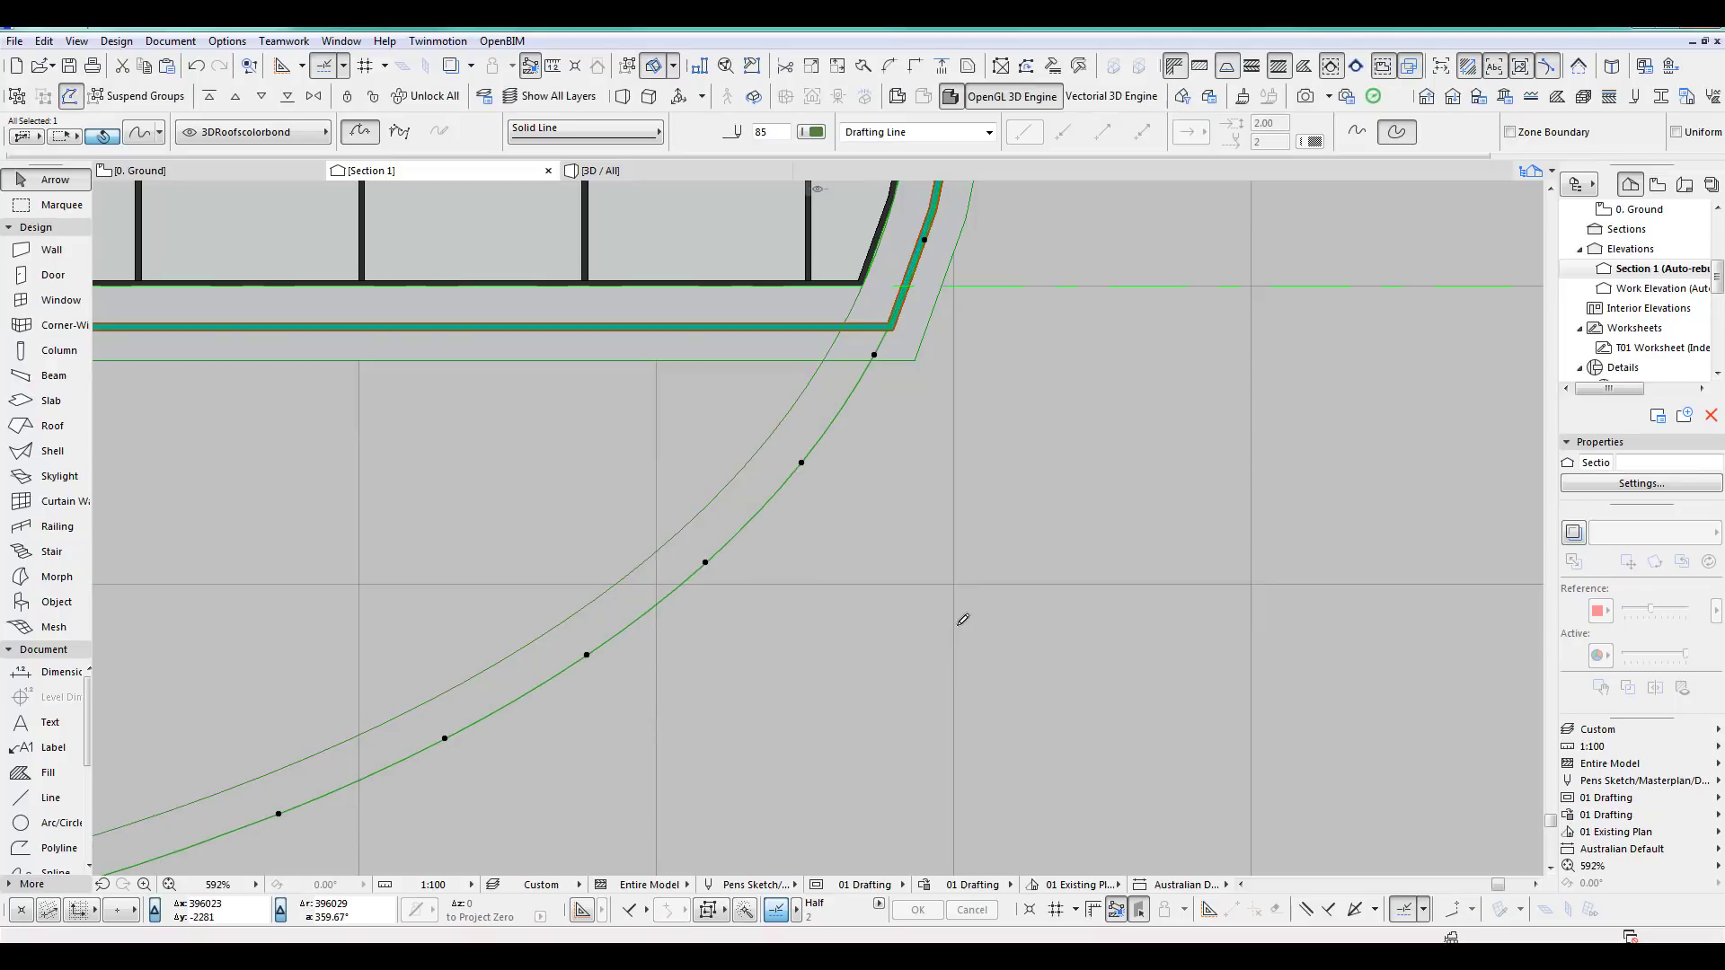
pyautogui.scroll(-12, 935, 499)
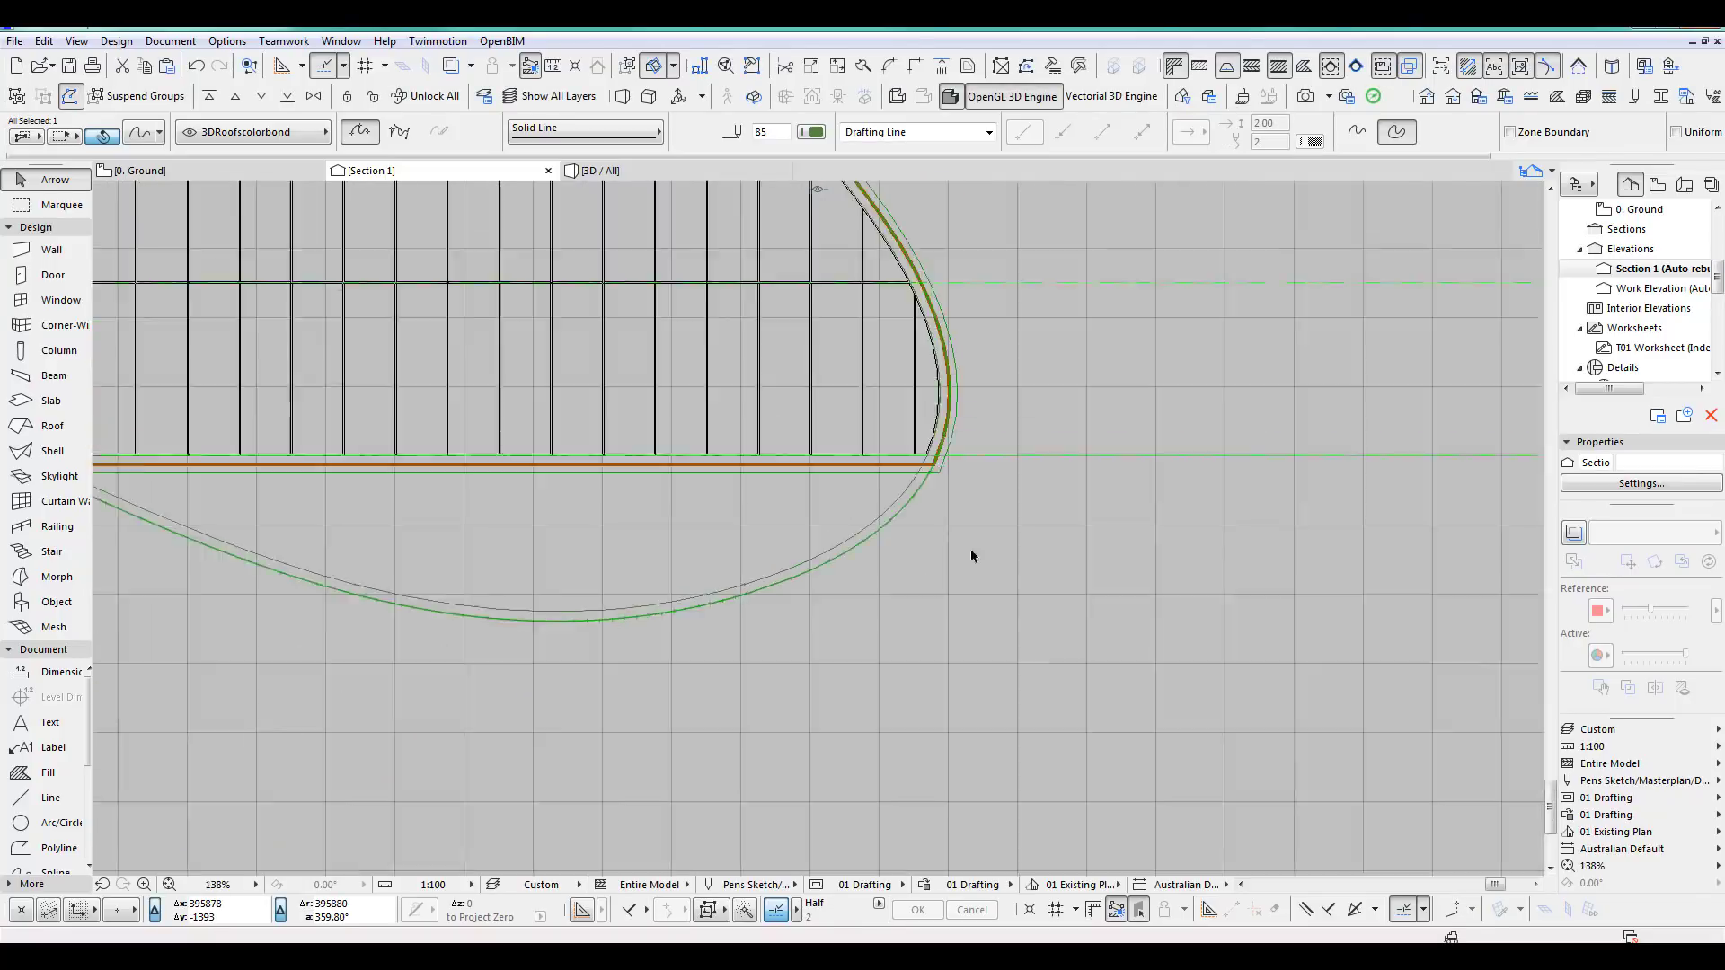
pyautogui.scroll(-2, 1183, 698)
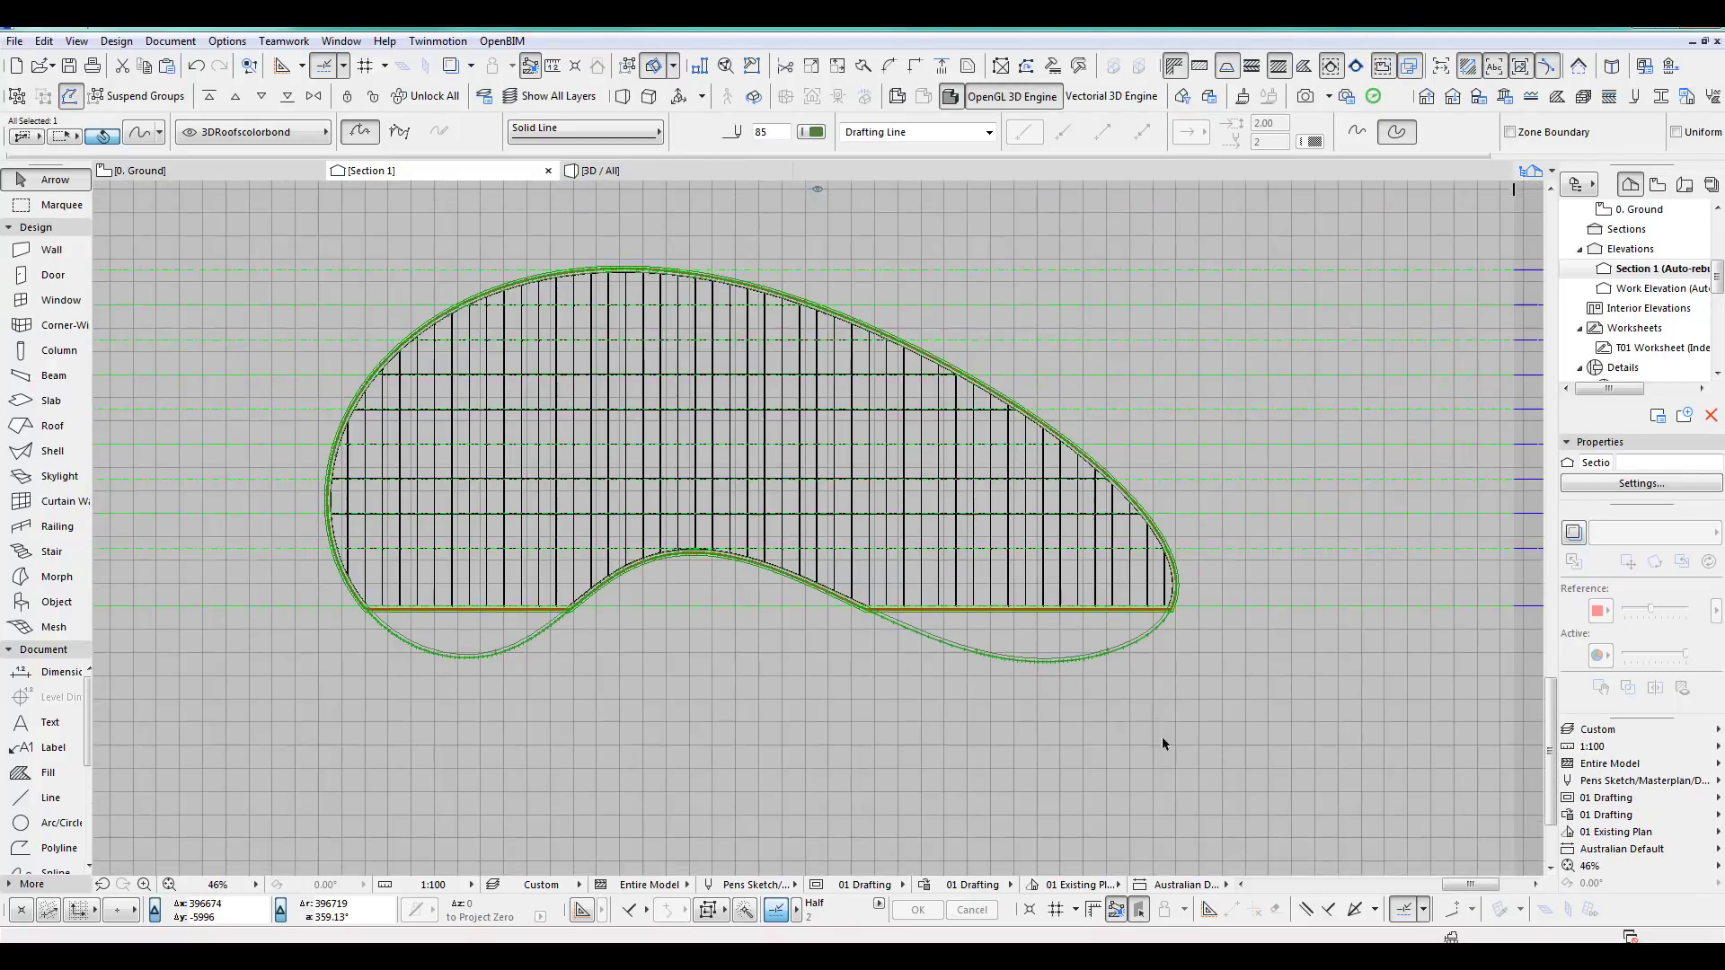
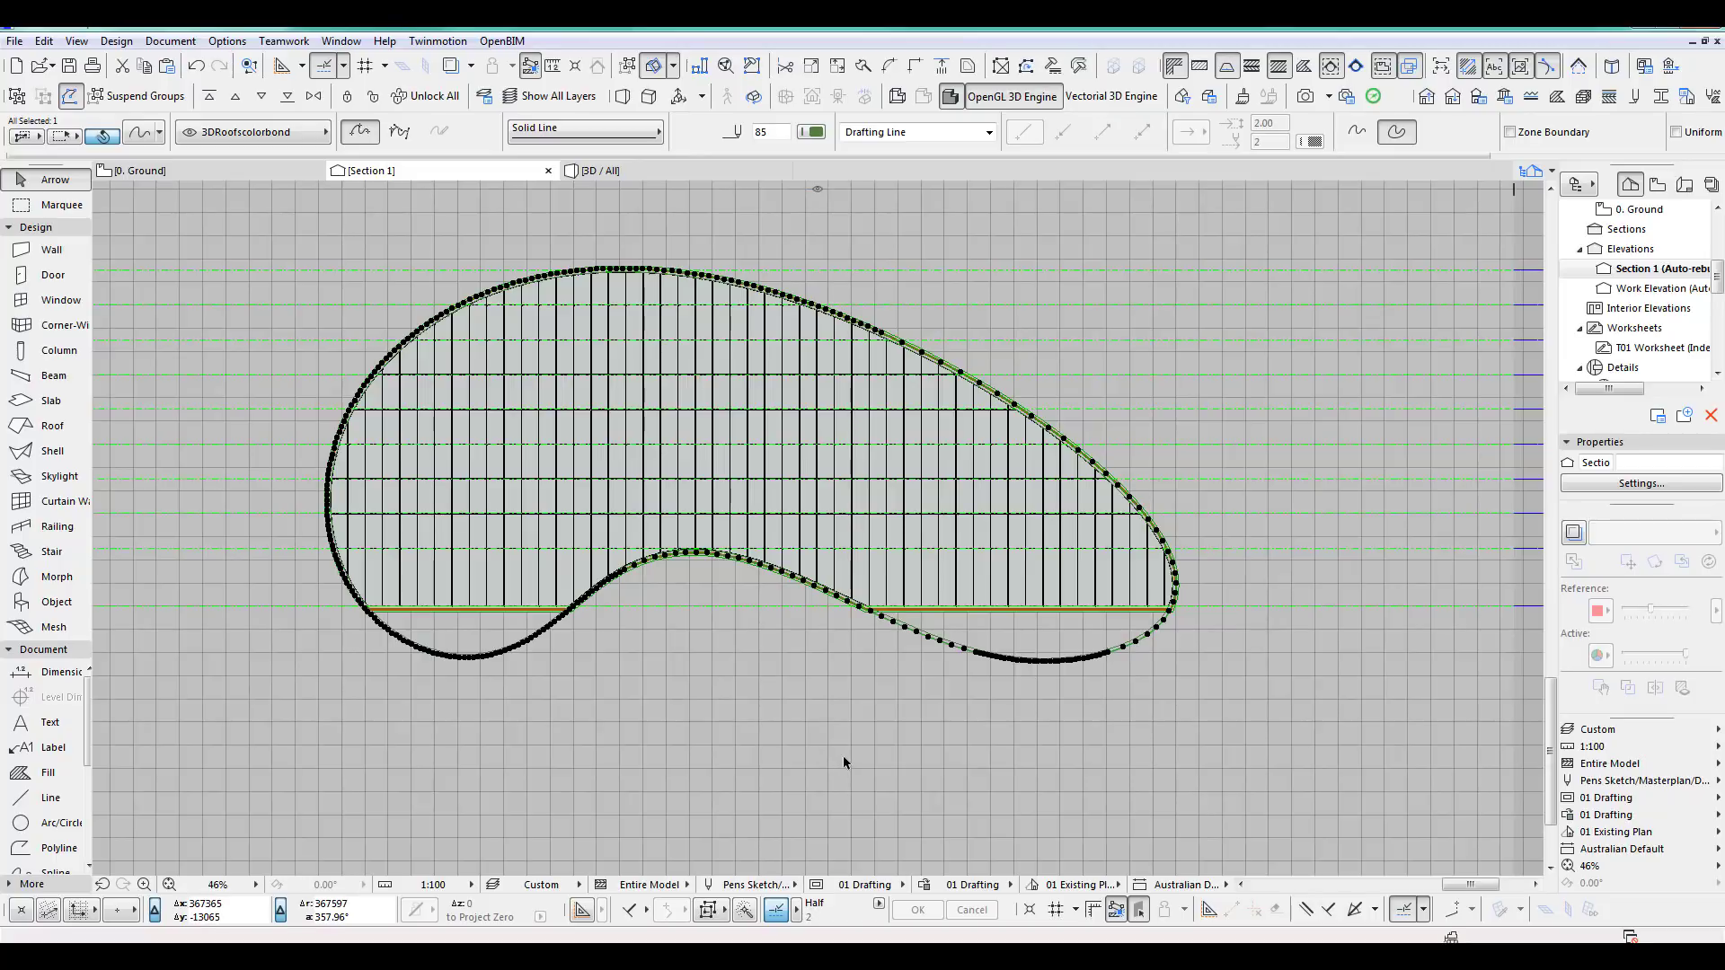
# Switch to the Ground floor plan and bring up the closed guide spline and ground line drawn below the building.
pyautogui.press('F2')
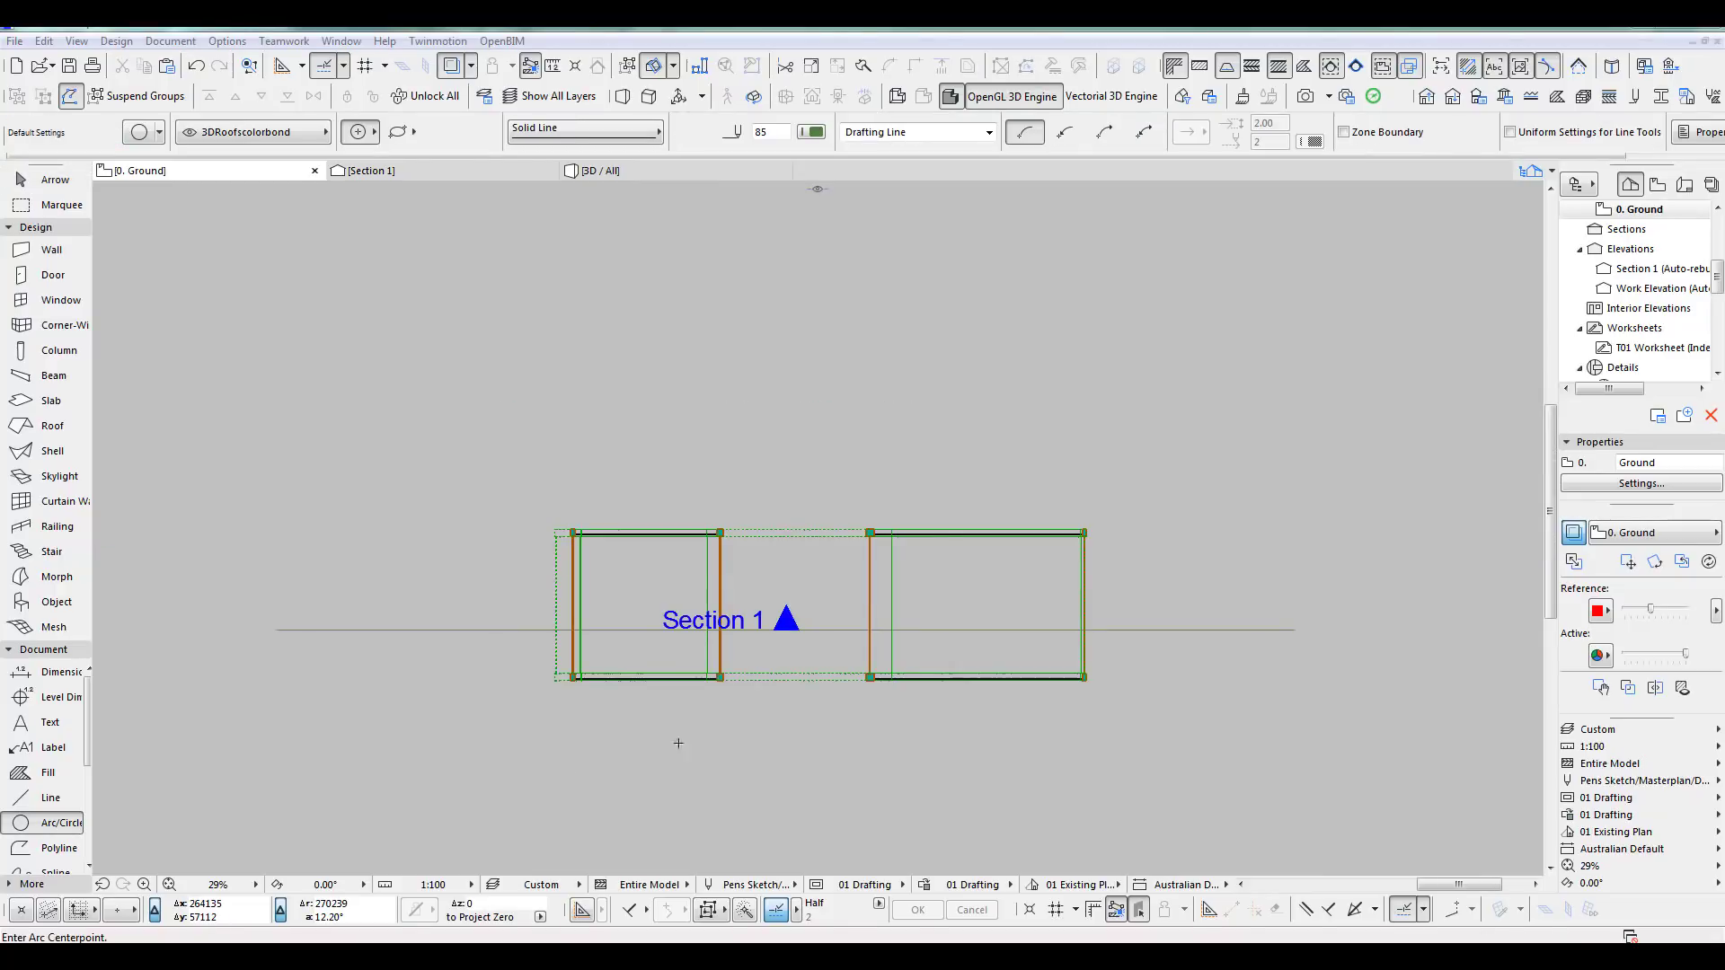
pyautogui.scroll(-5, 863, 735)
pyautogui.moveTo(874, 795); pyautogui.dragTo(843, 487, button='middle')
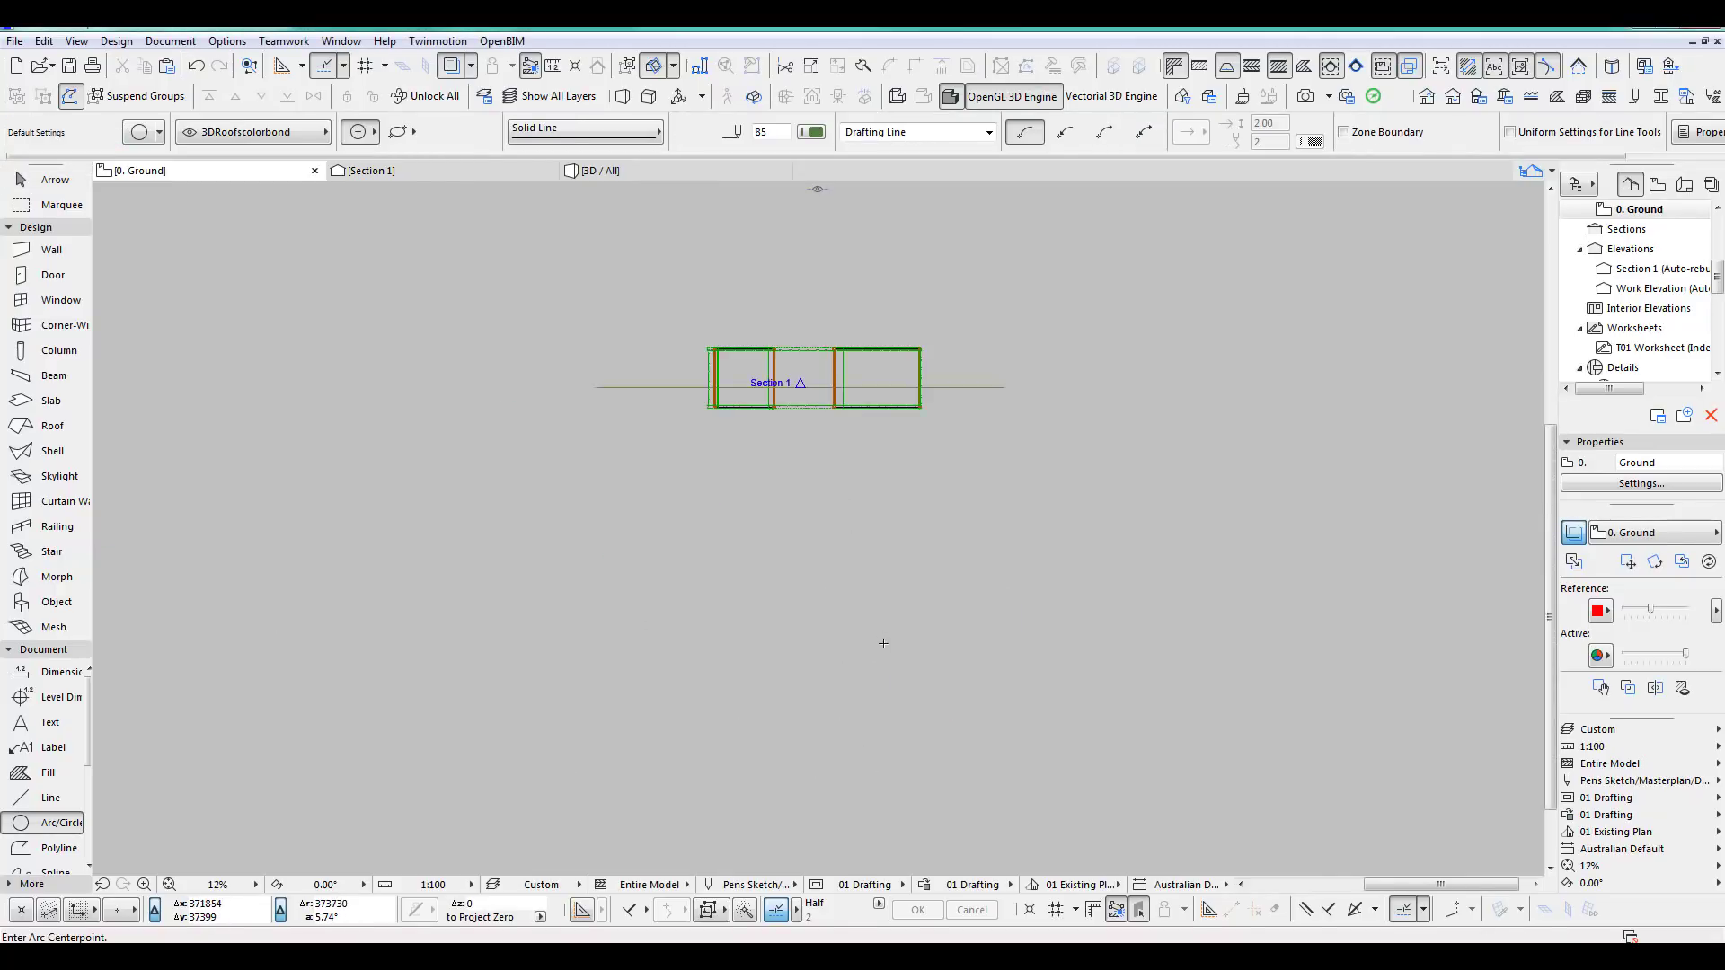
pyautogui.scroll(3, 879, 613)
pyautogui.moveTo(854, 591); pyautogui.dragTo(939, 641, button='middle')
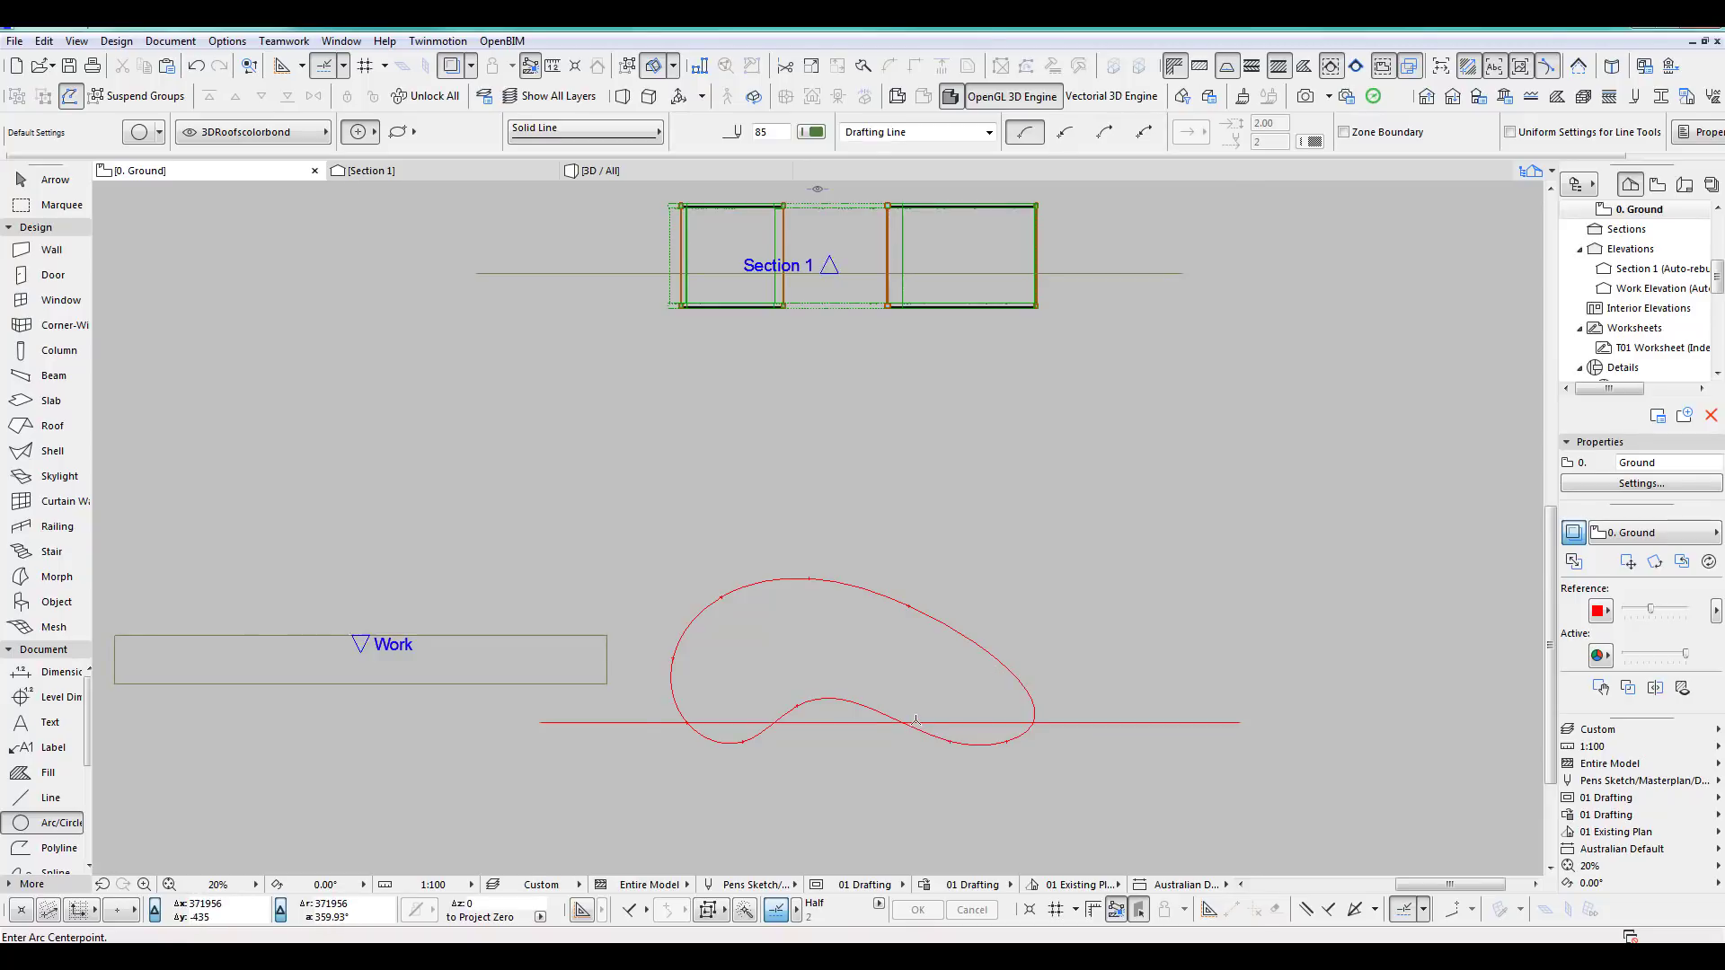
pyautogui.scroll(2, 916, 720)
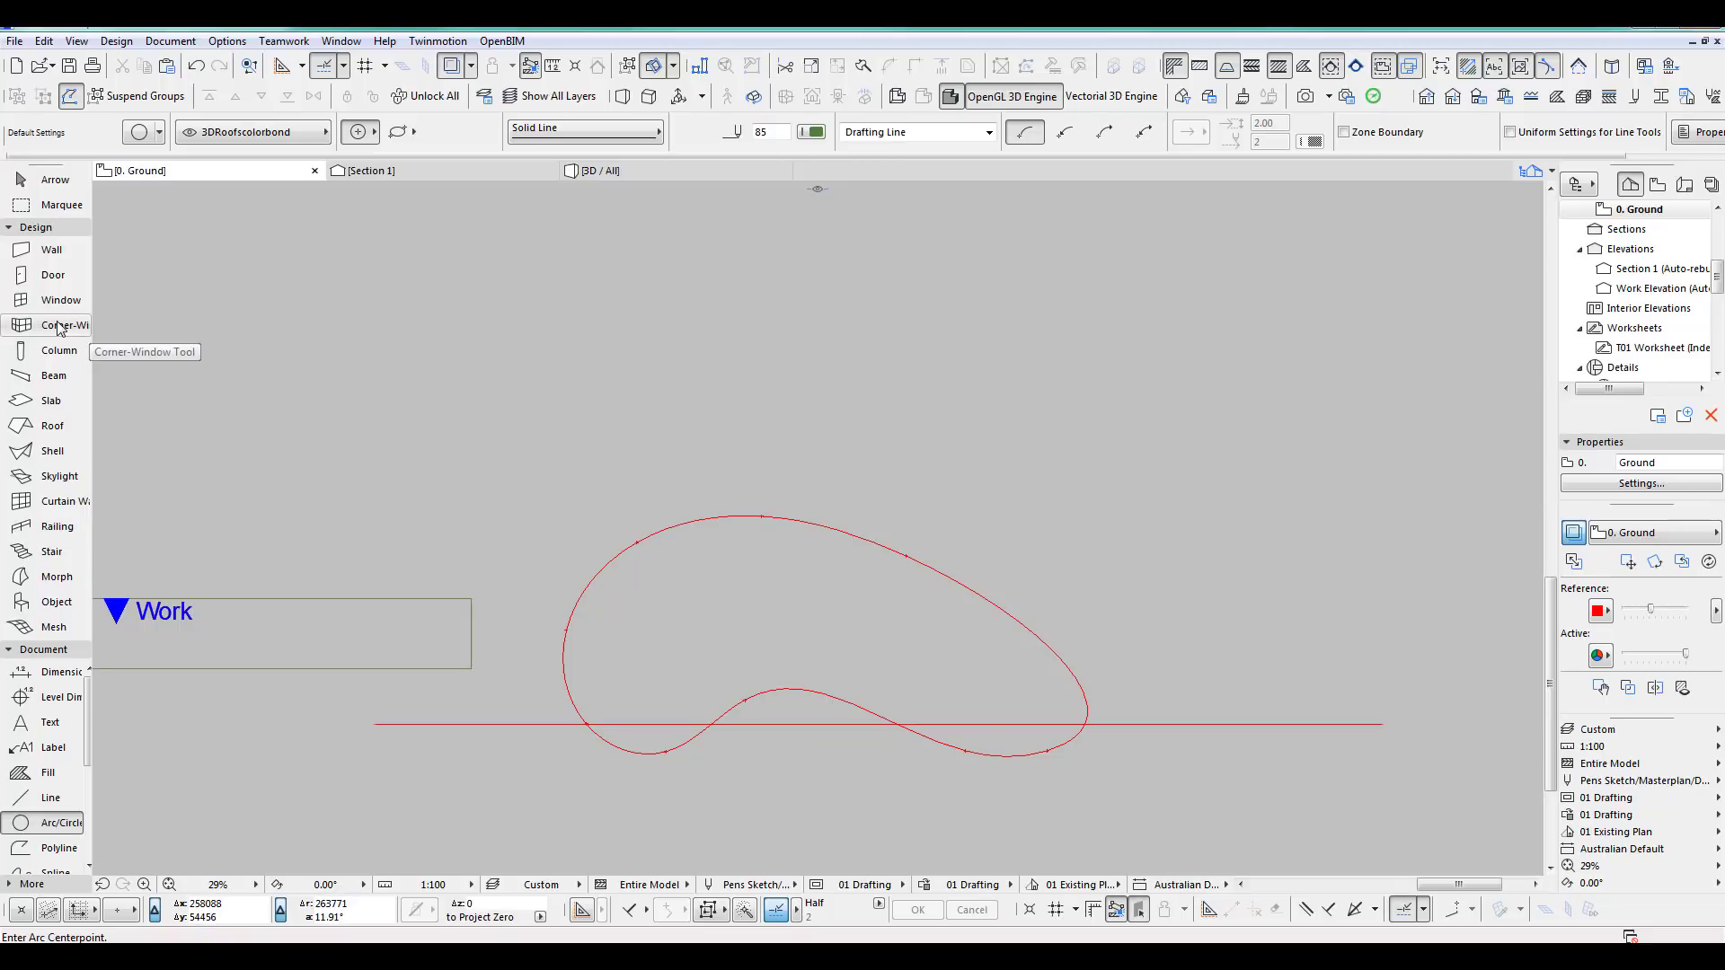
# Draw an extruded shell with a 100 by 100 square profile where the guide spline's right end crosses the ground line, with extrusion length 500.
pyautogui.click(59, 454)
pyautogui.scroll(8, 1039, 713)
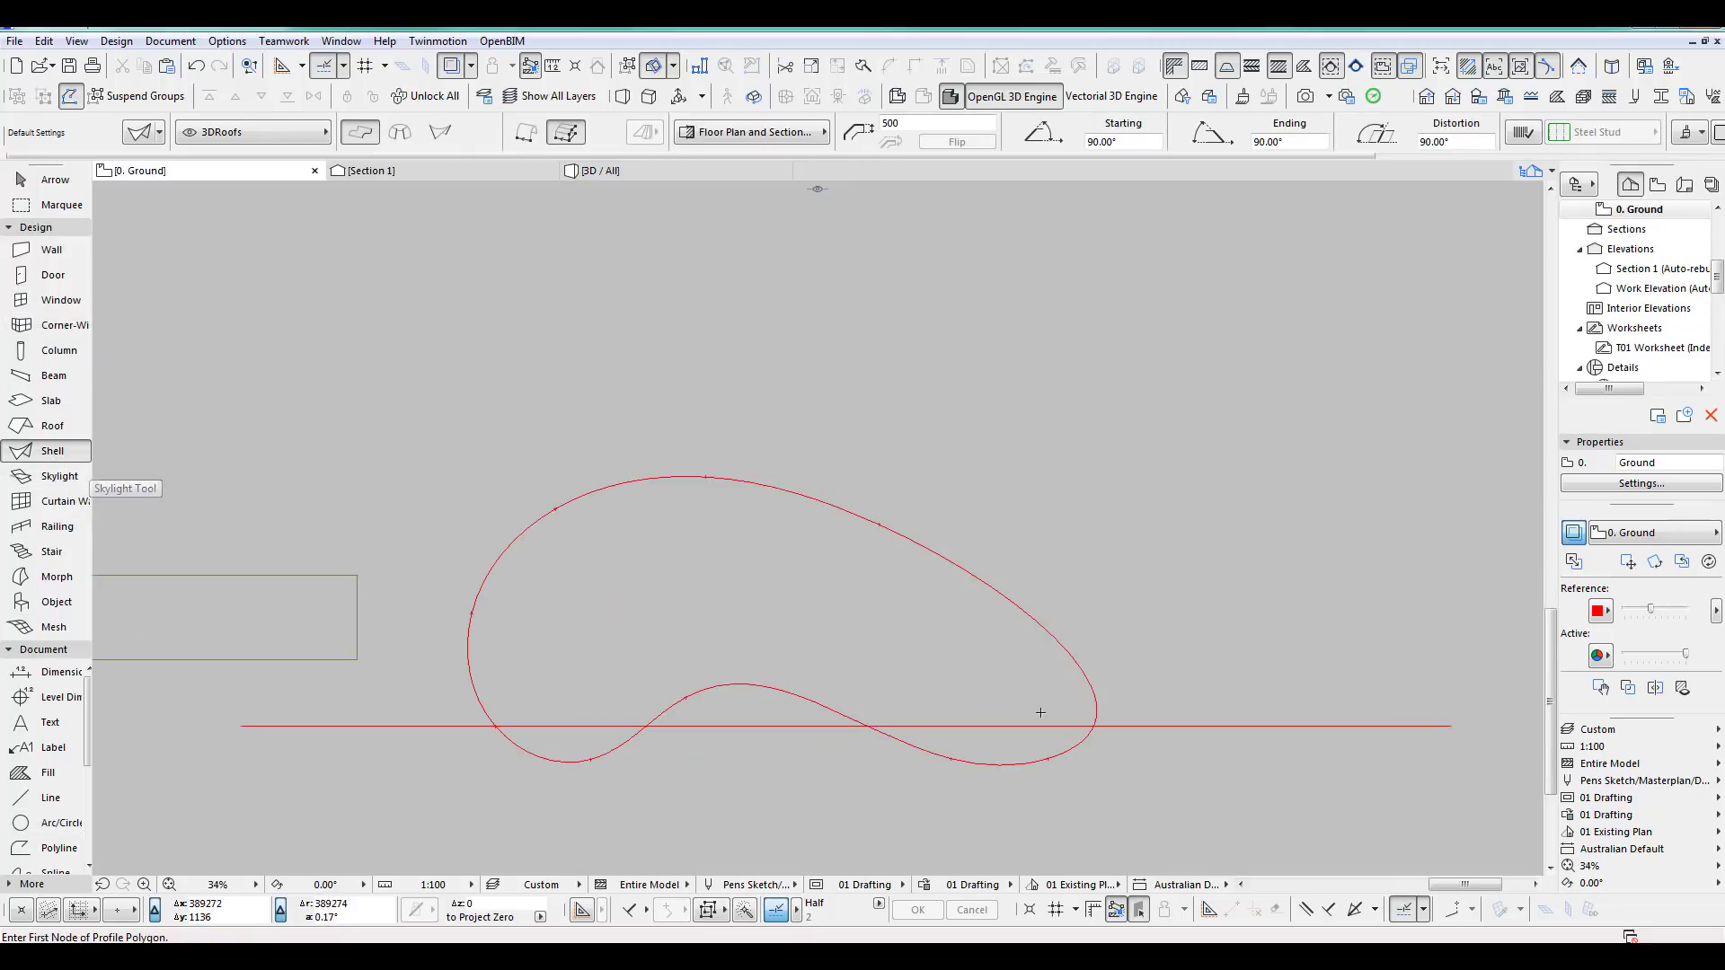
pyautogui.scroll(12, 797, 664)
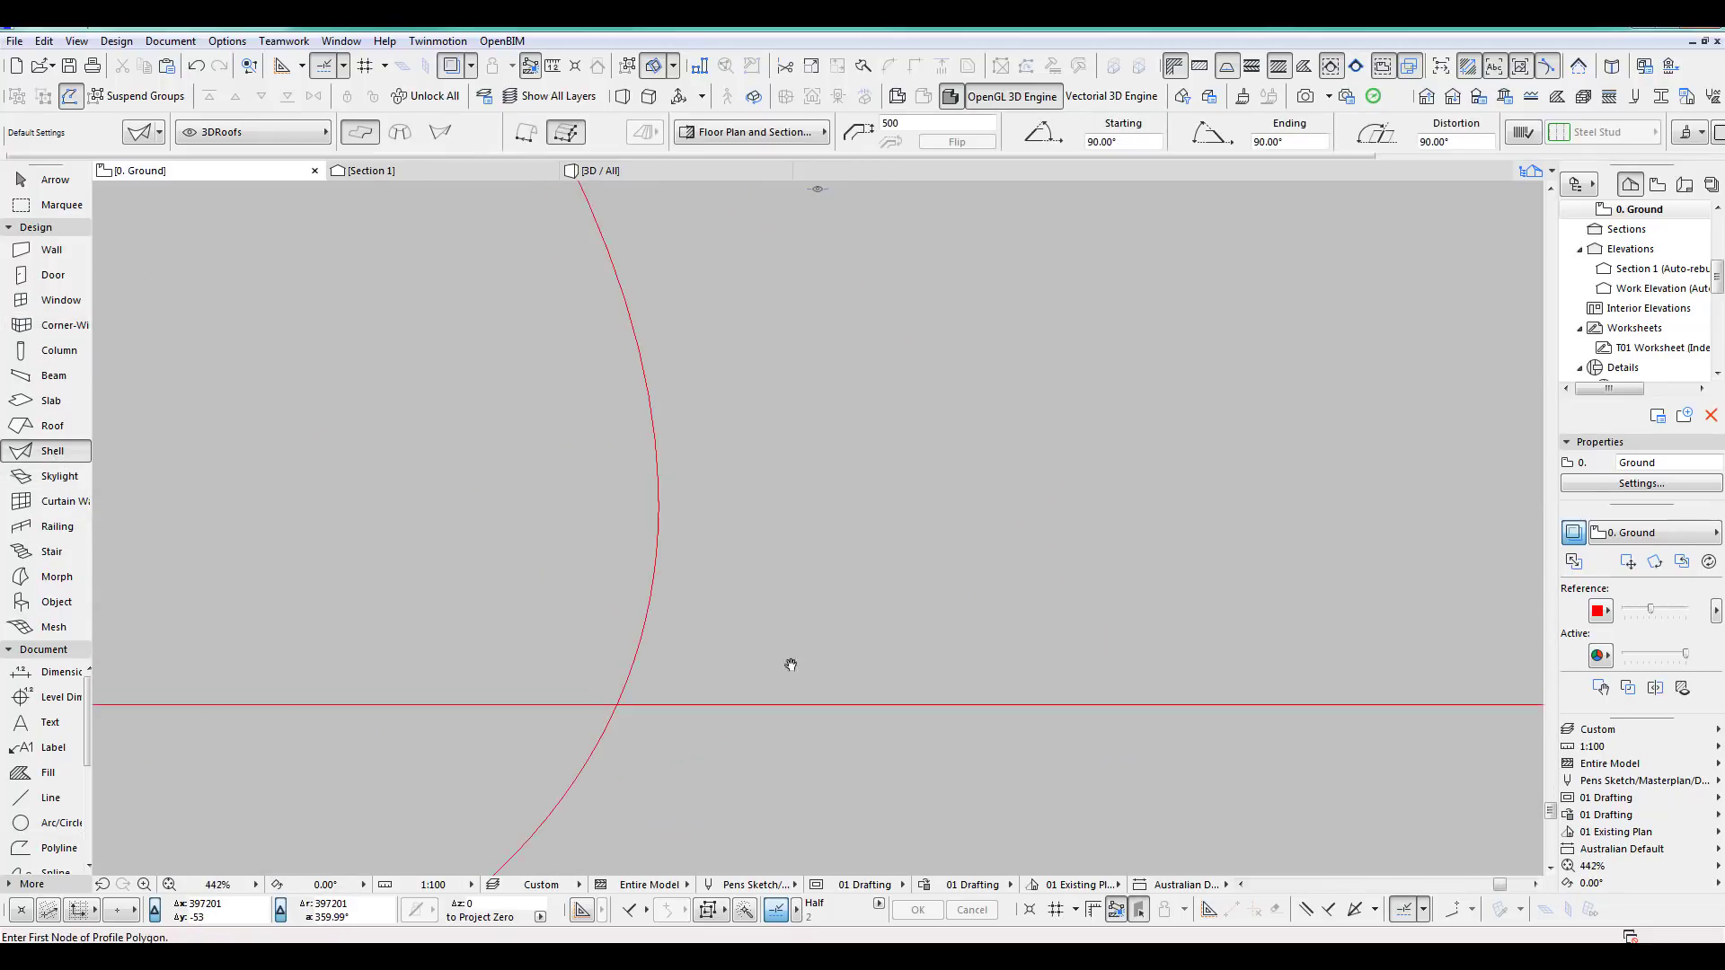
pyautogui.click(842, 671)
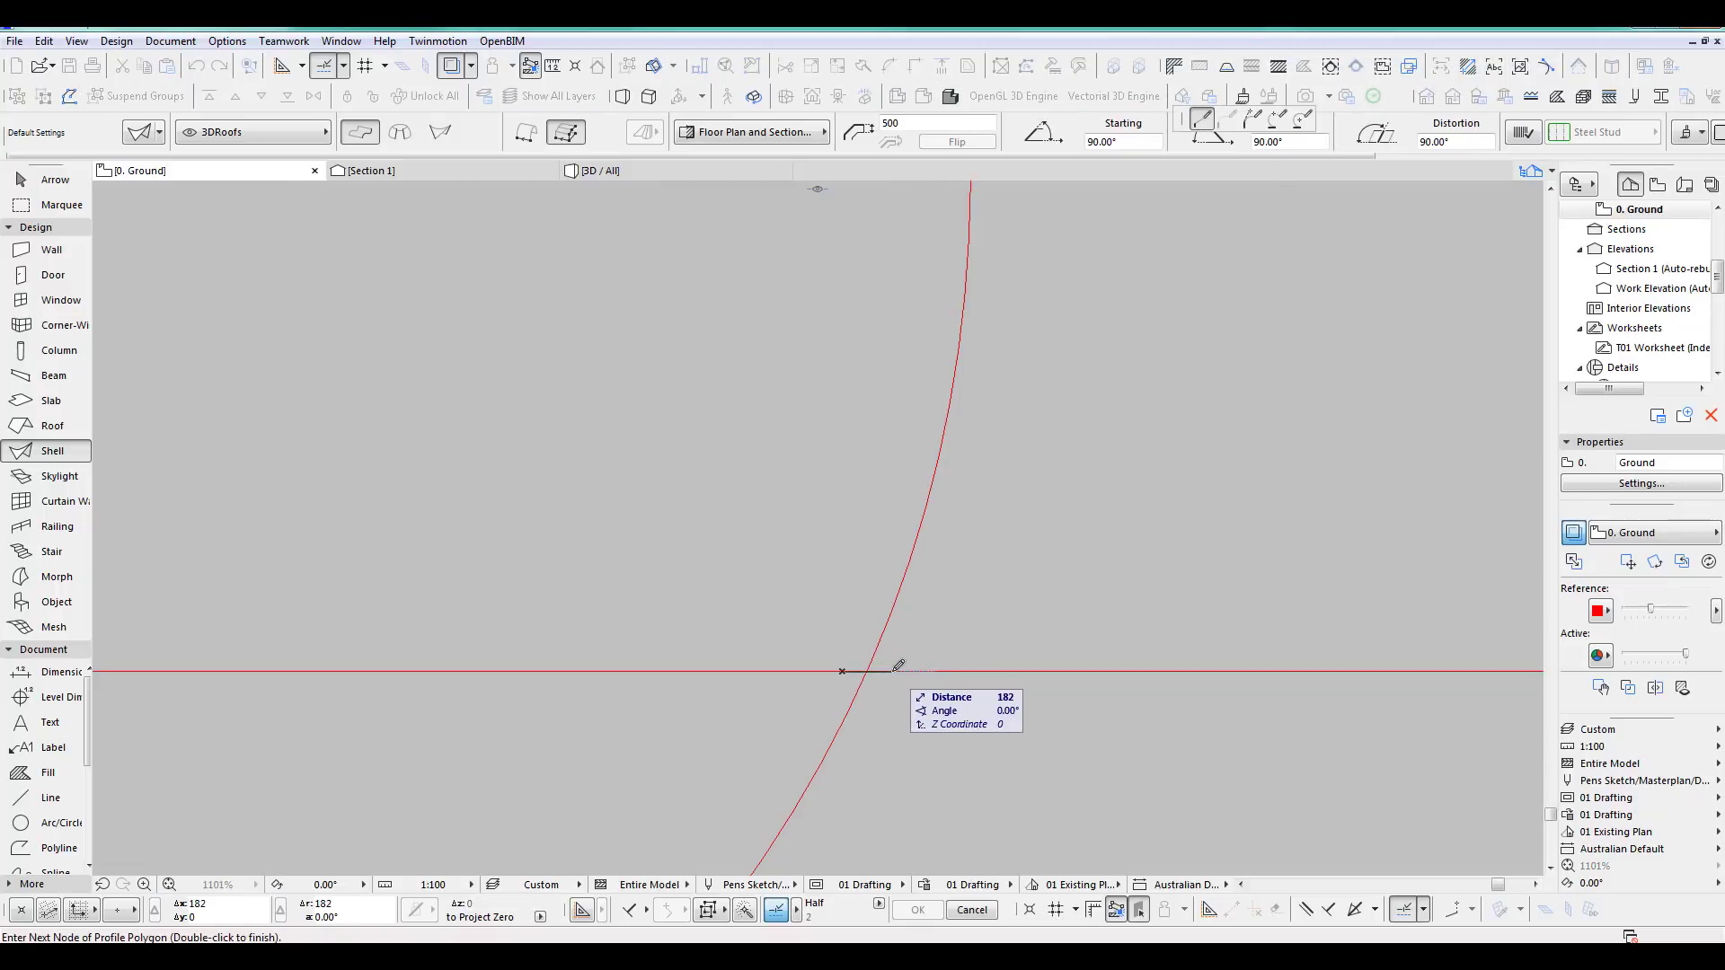
pyautogui.press('x')
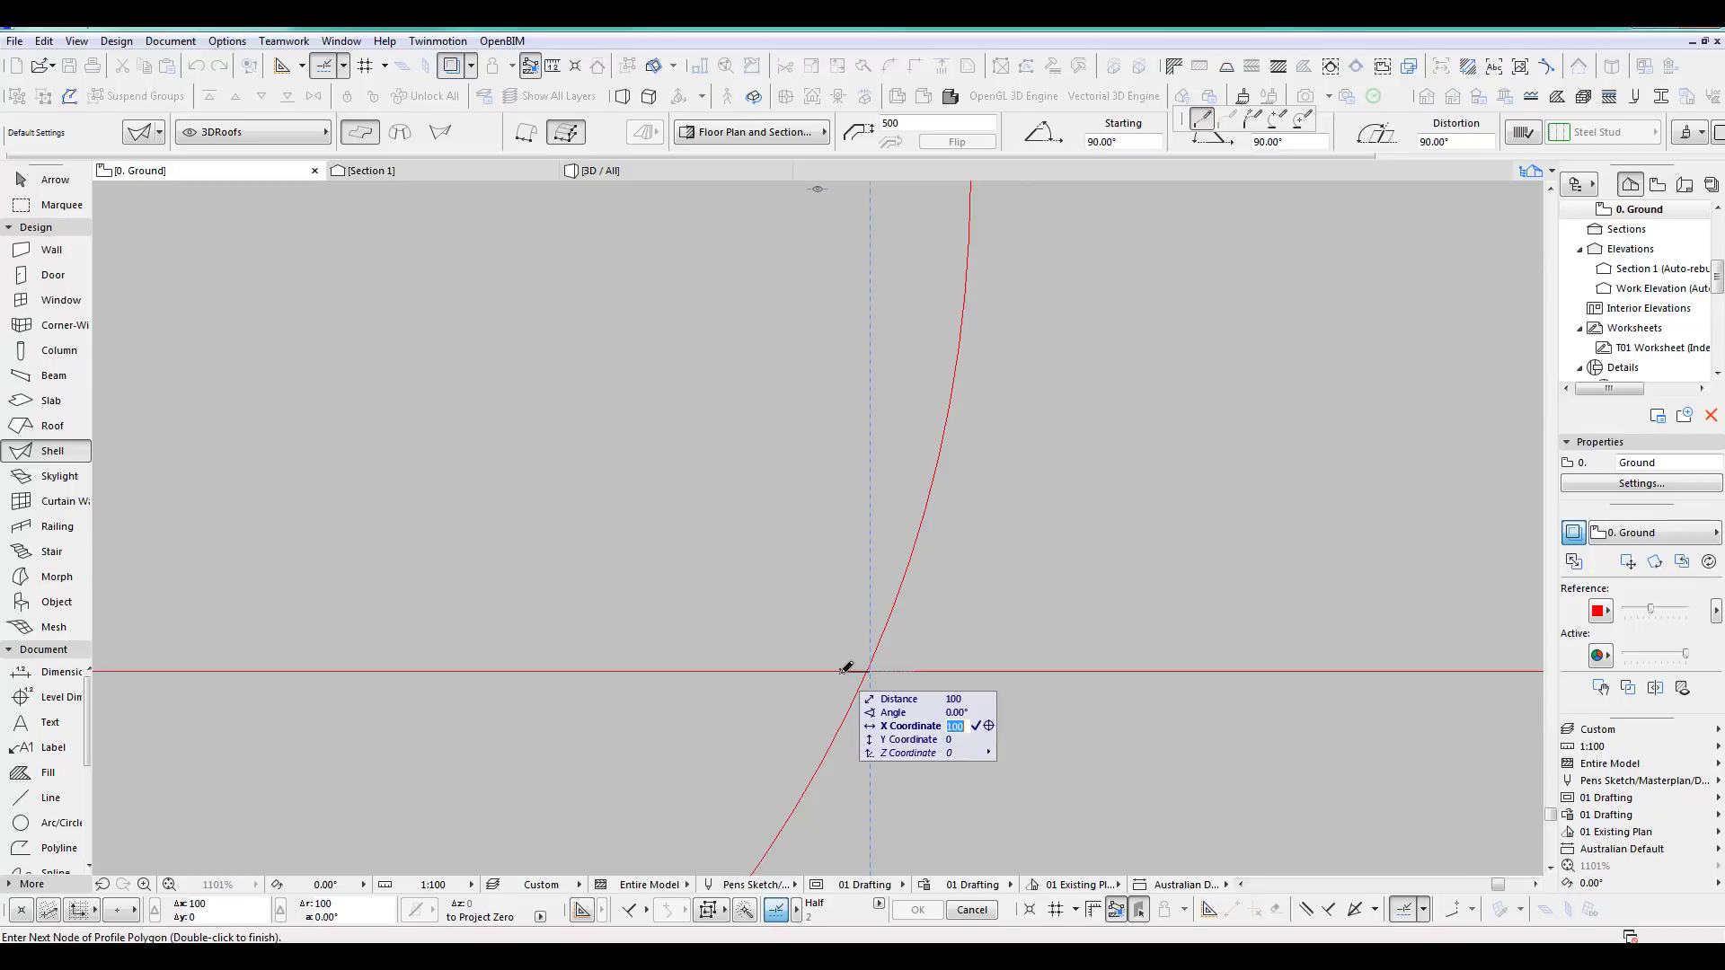
pyautogui.press('Return')
pyautogui.press('y')
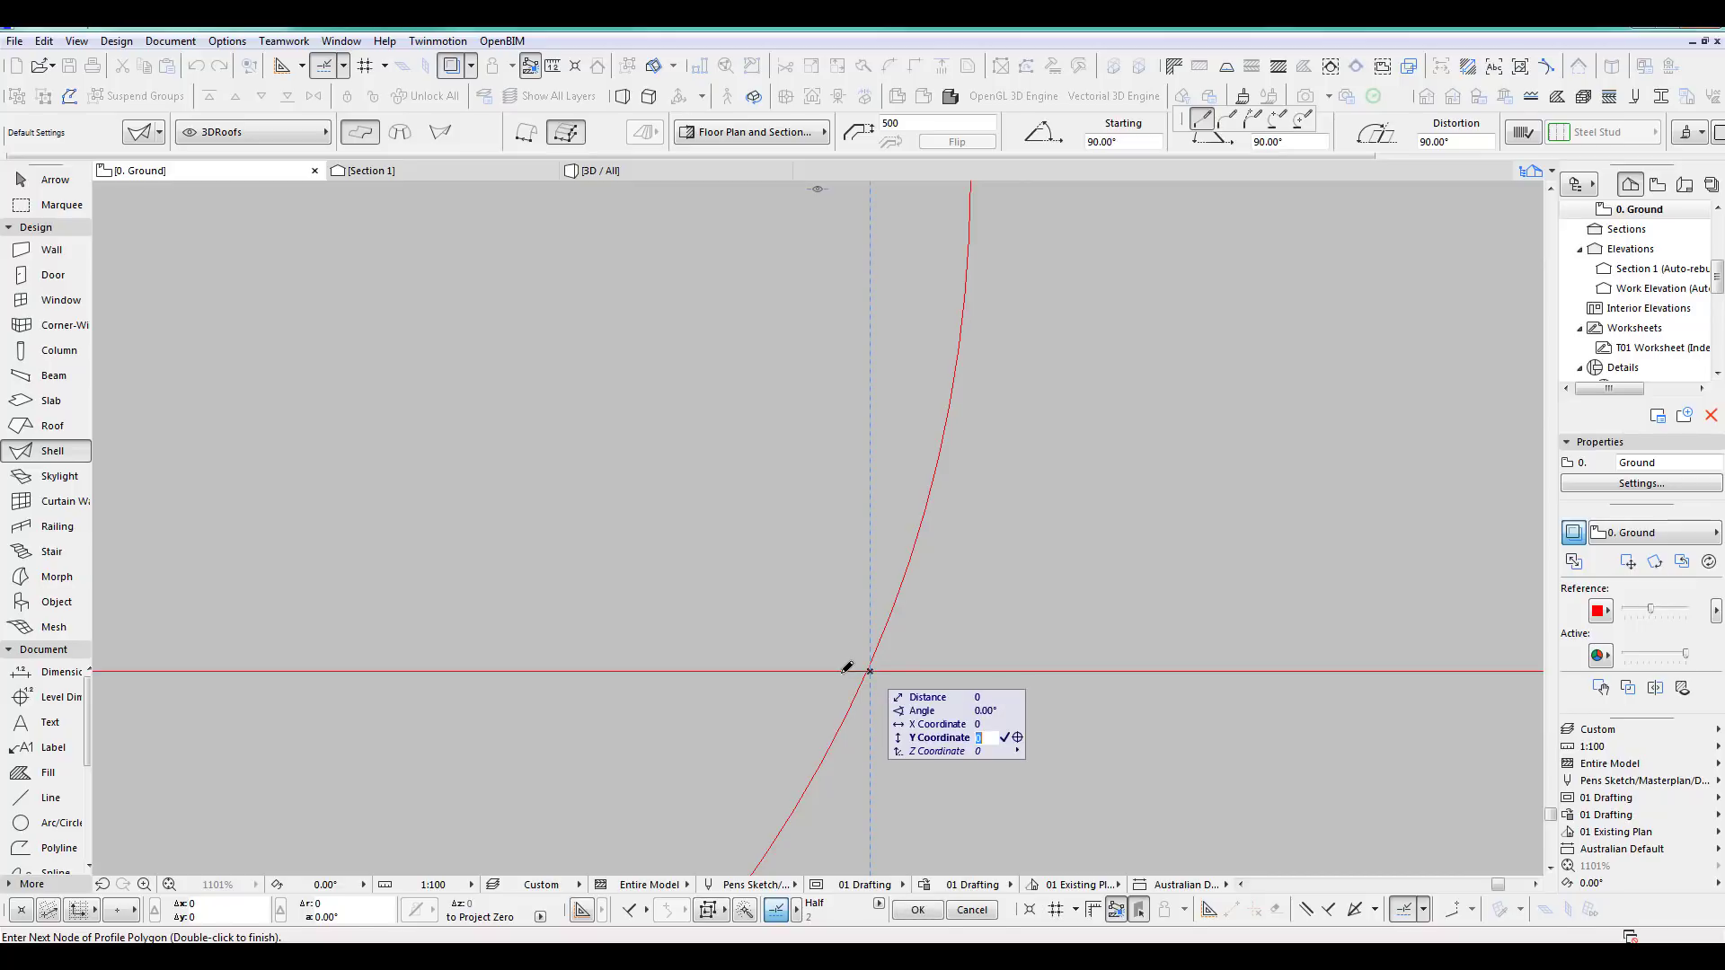
pyautogui.press('Return')
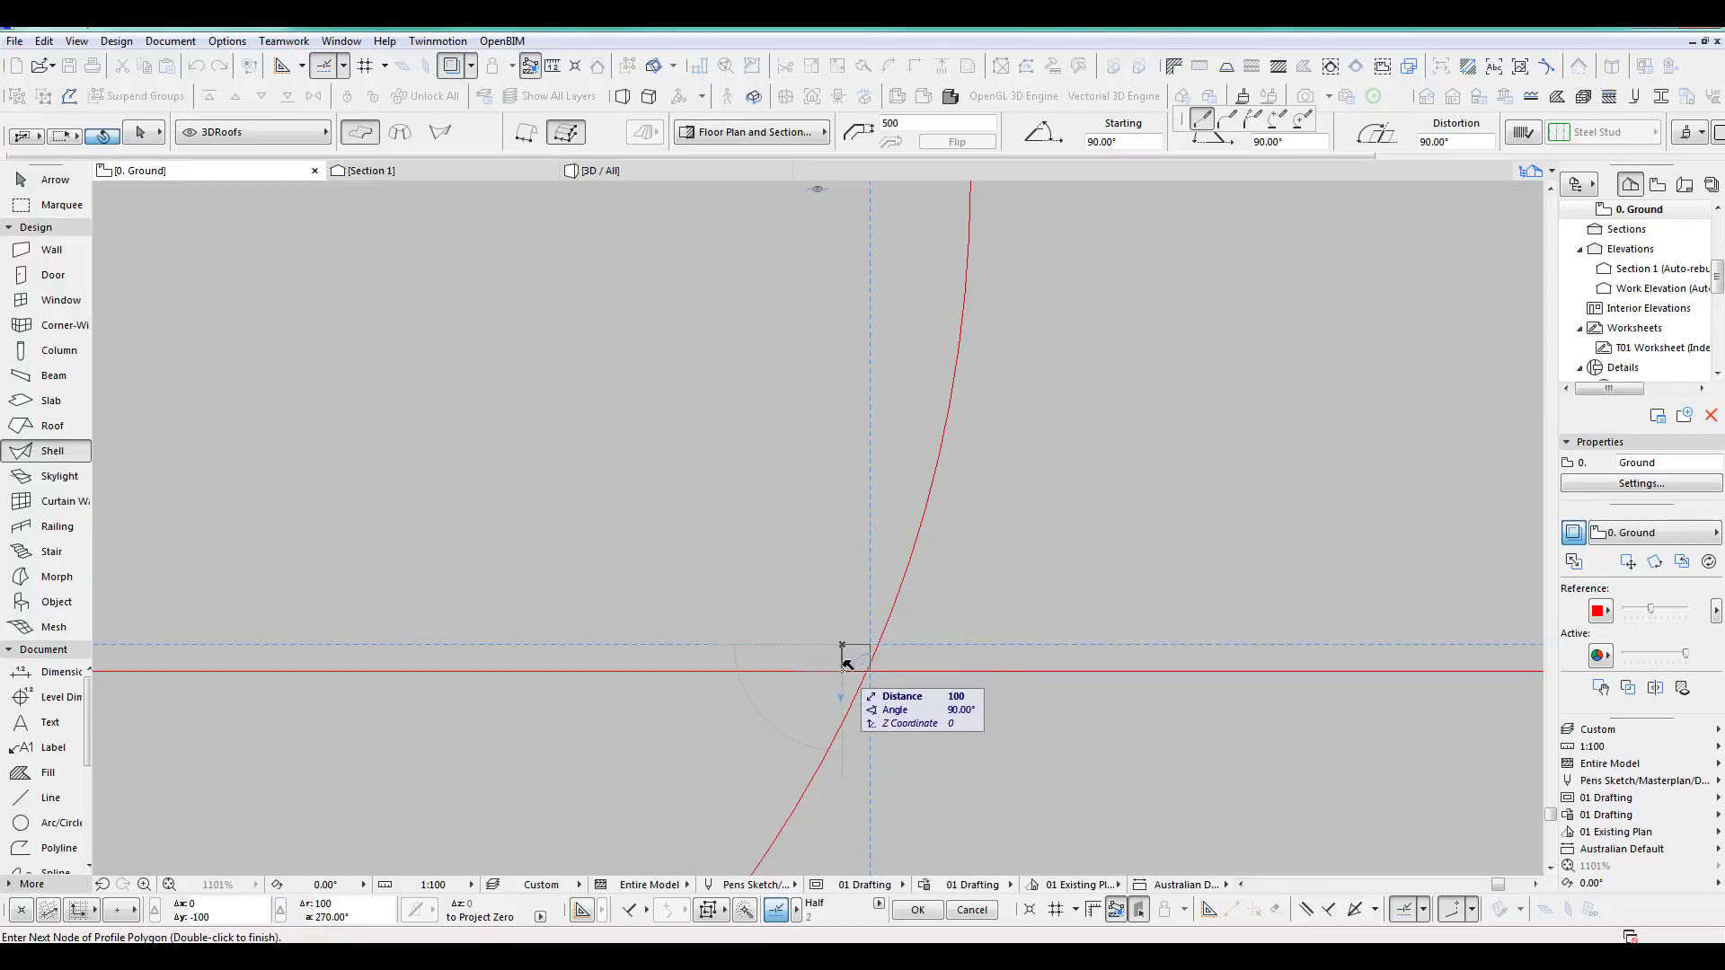
pyautogui.doubleClick(845, 665)
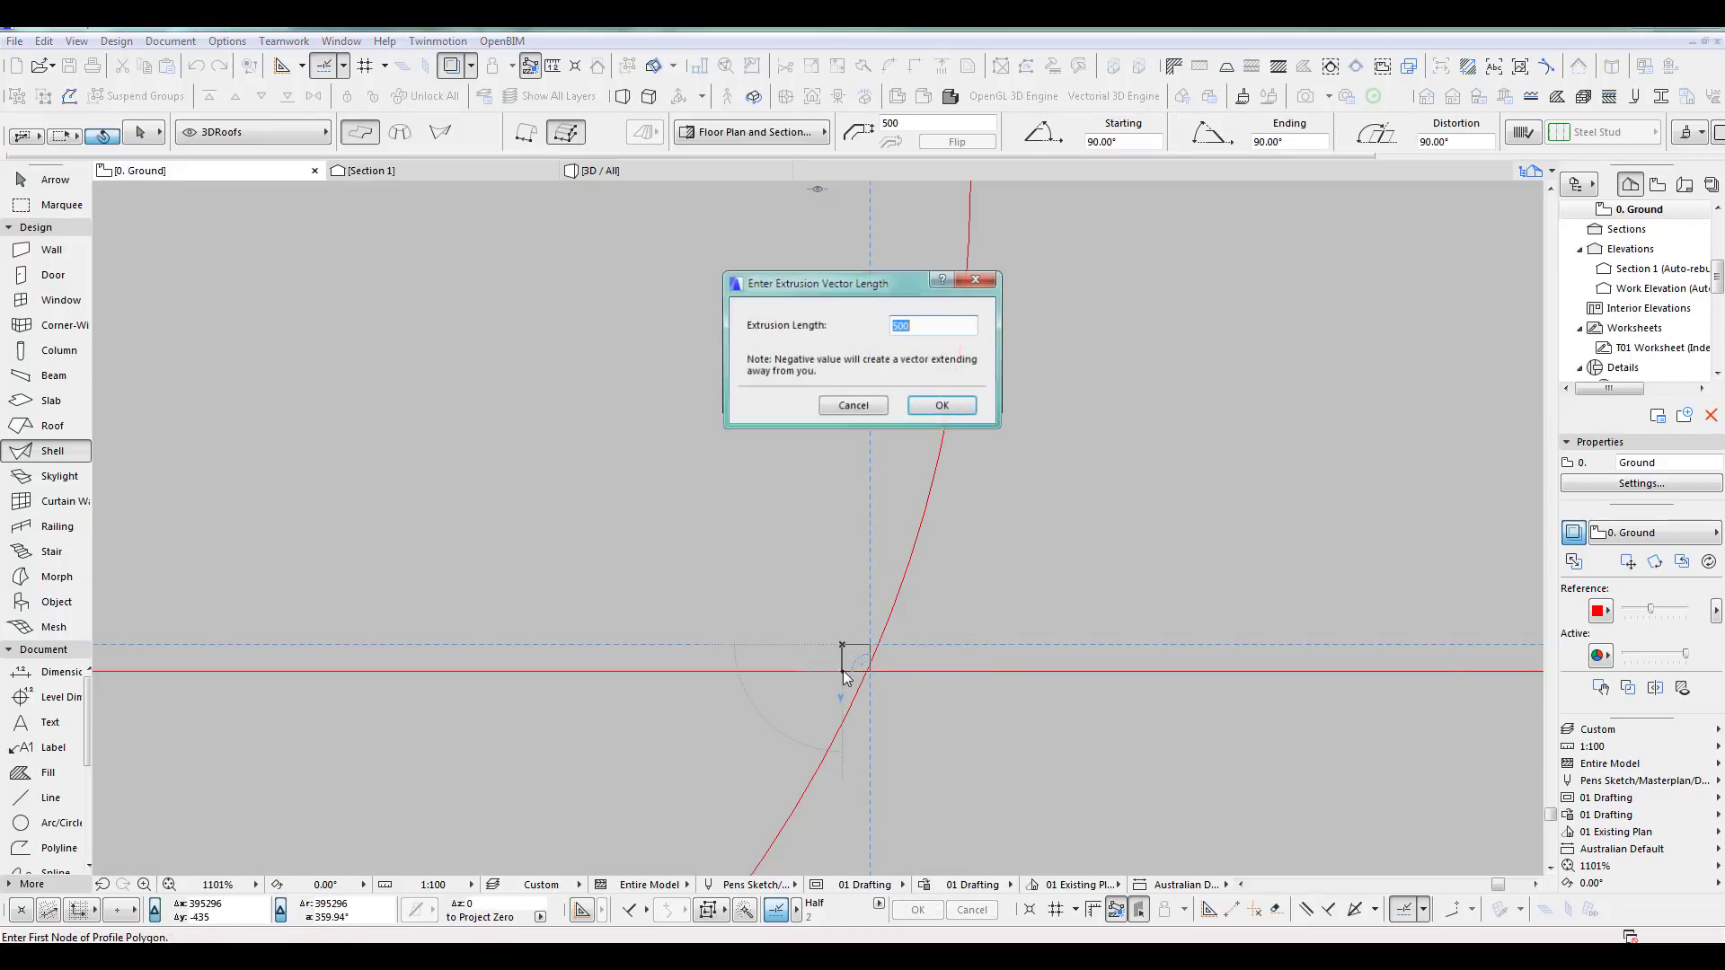
pyautogui.click(942, 407)
pyautogui.scroll(5, 888, 692)
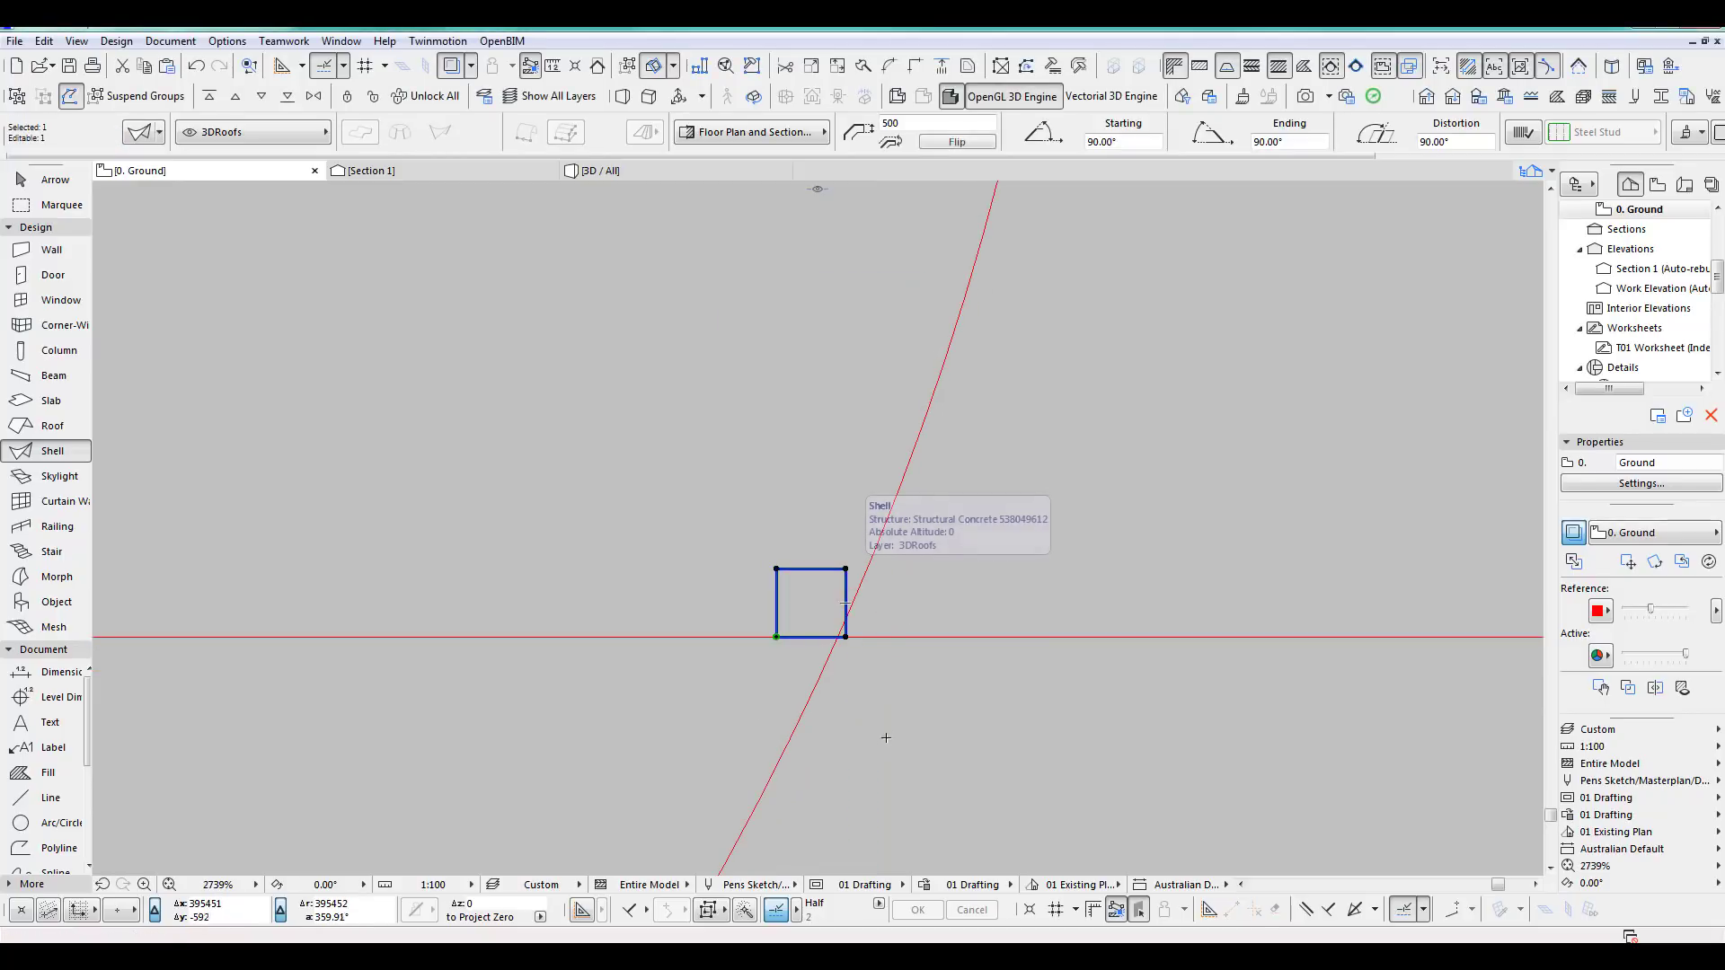
# Rotate the Work elevation marker 90° counterclockwise about its midpoint so that it faces the guide spline.
pyautogui.scroll(-6, 891, 736)
pyautogui.scroll(-15, 897, 740)
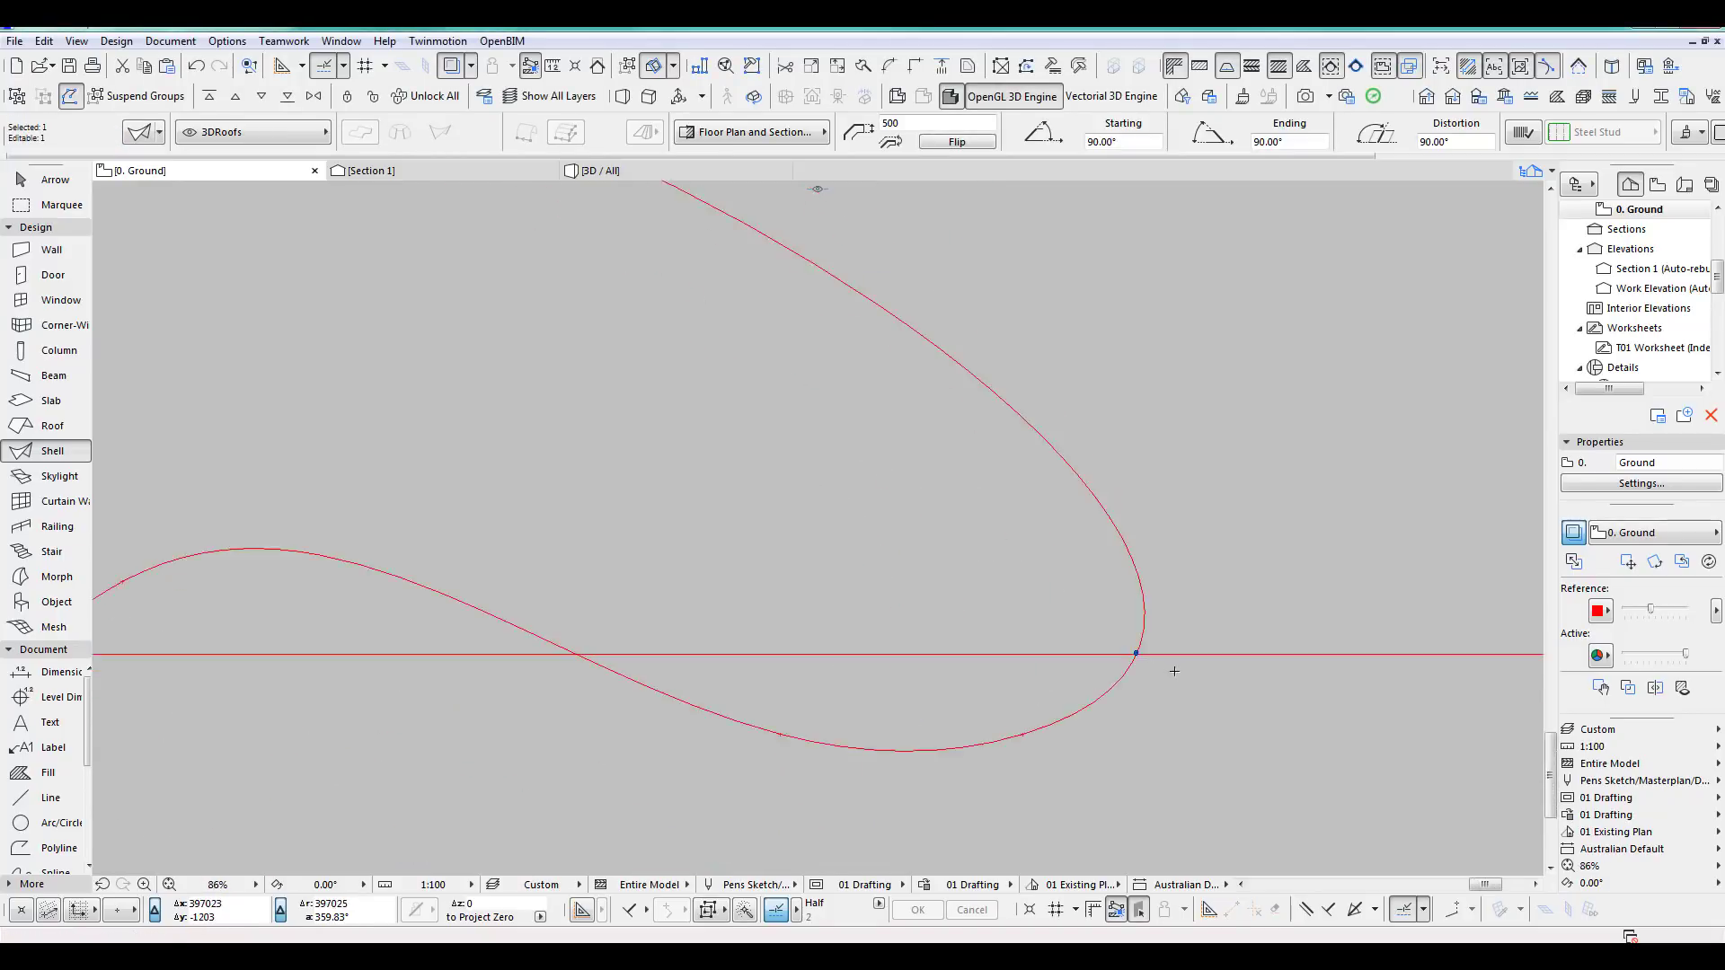
pyautogui.scroll(-4, 1258, 683)
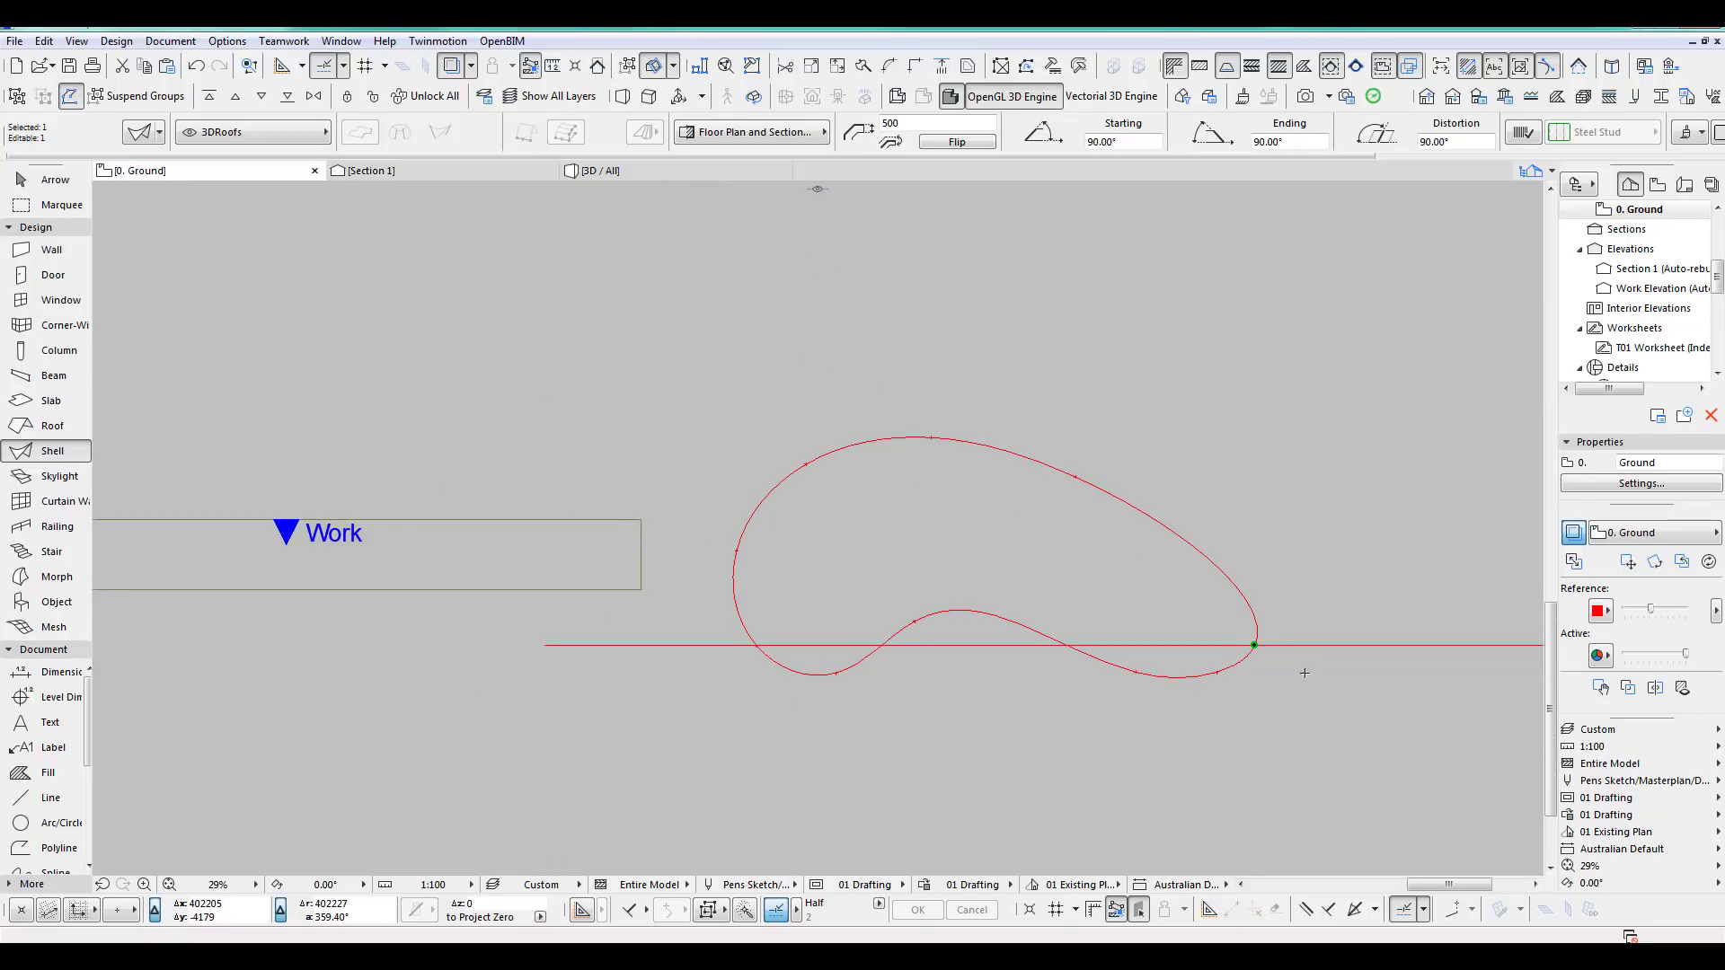
pyautogui.click(286, 524)
pyautogui.hotkey('ctrl', 'e')
pyautogui.click(285, 520)
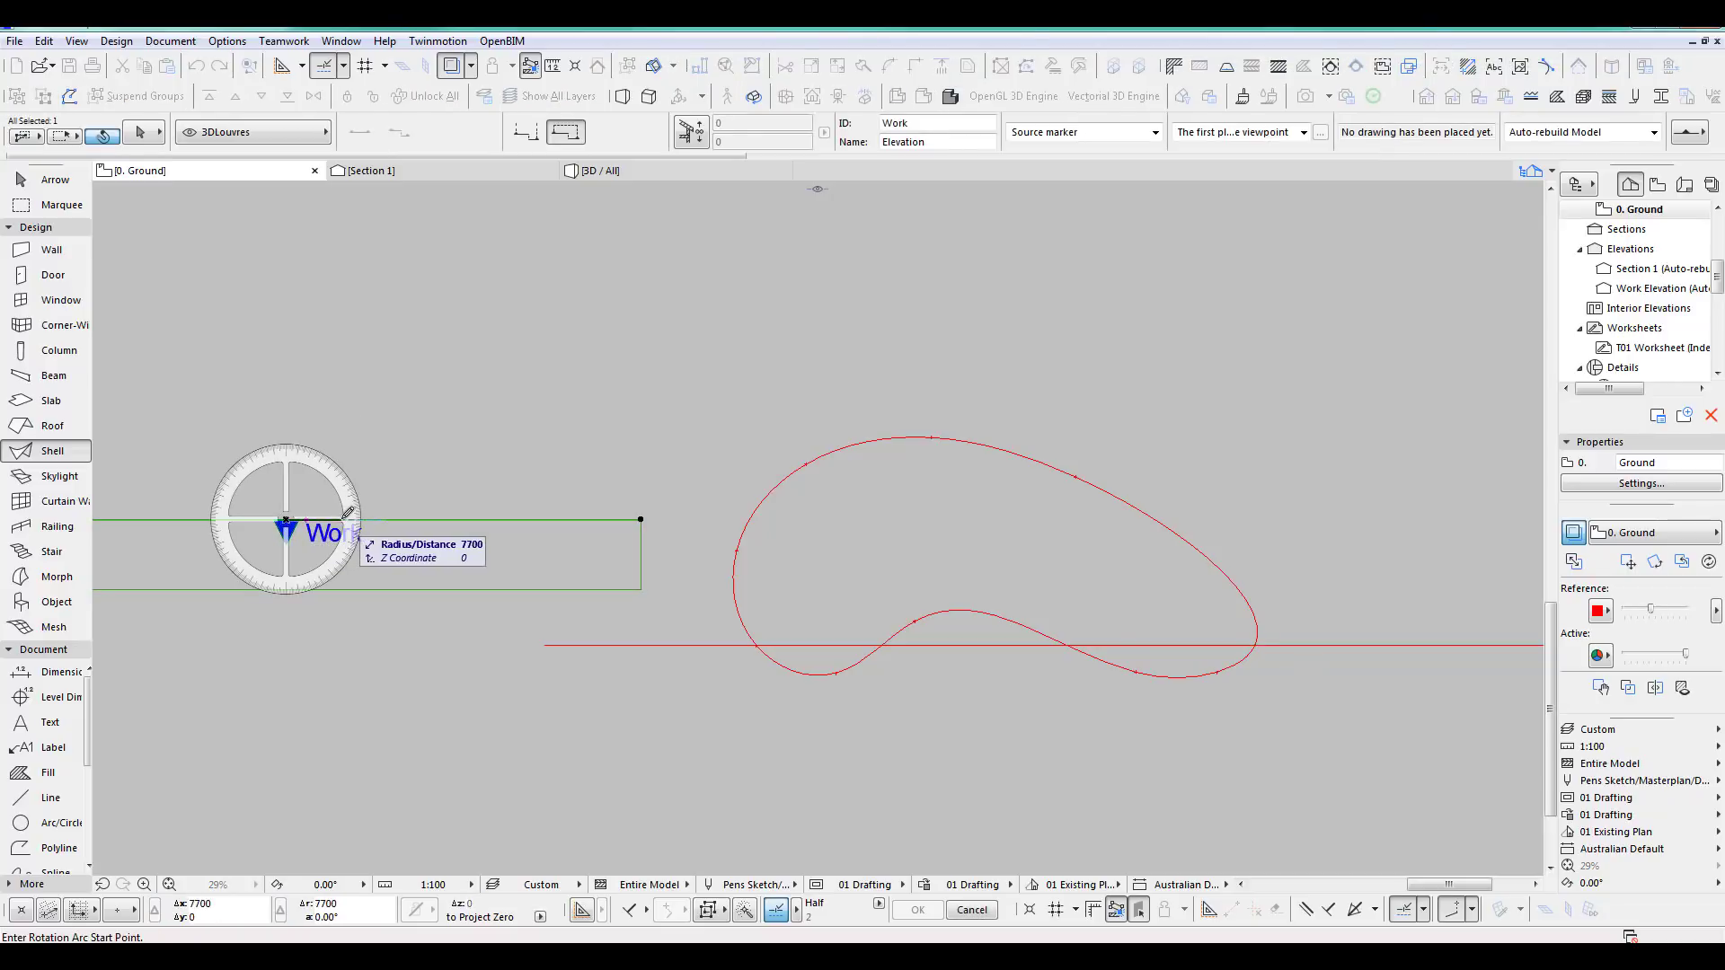
pyautogui.click(348, 519)
pyautogui.click(282, 424)
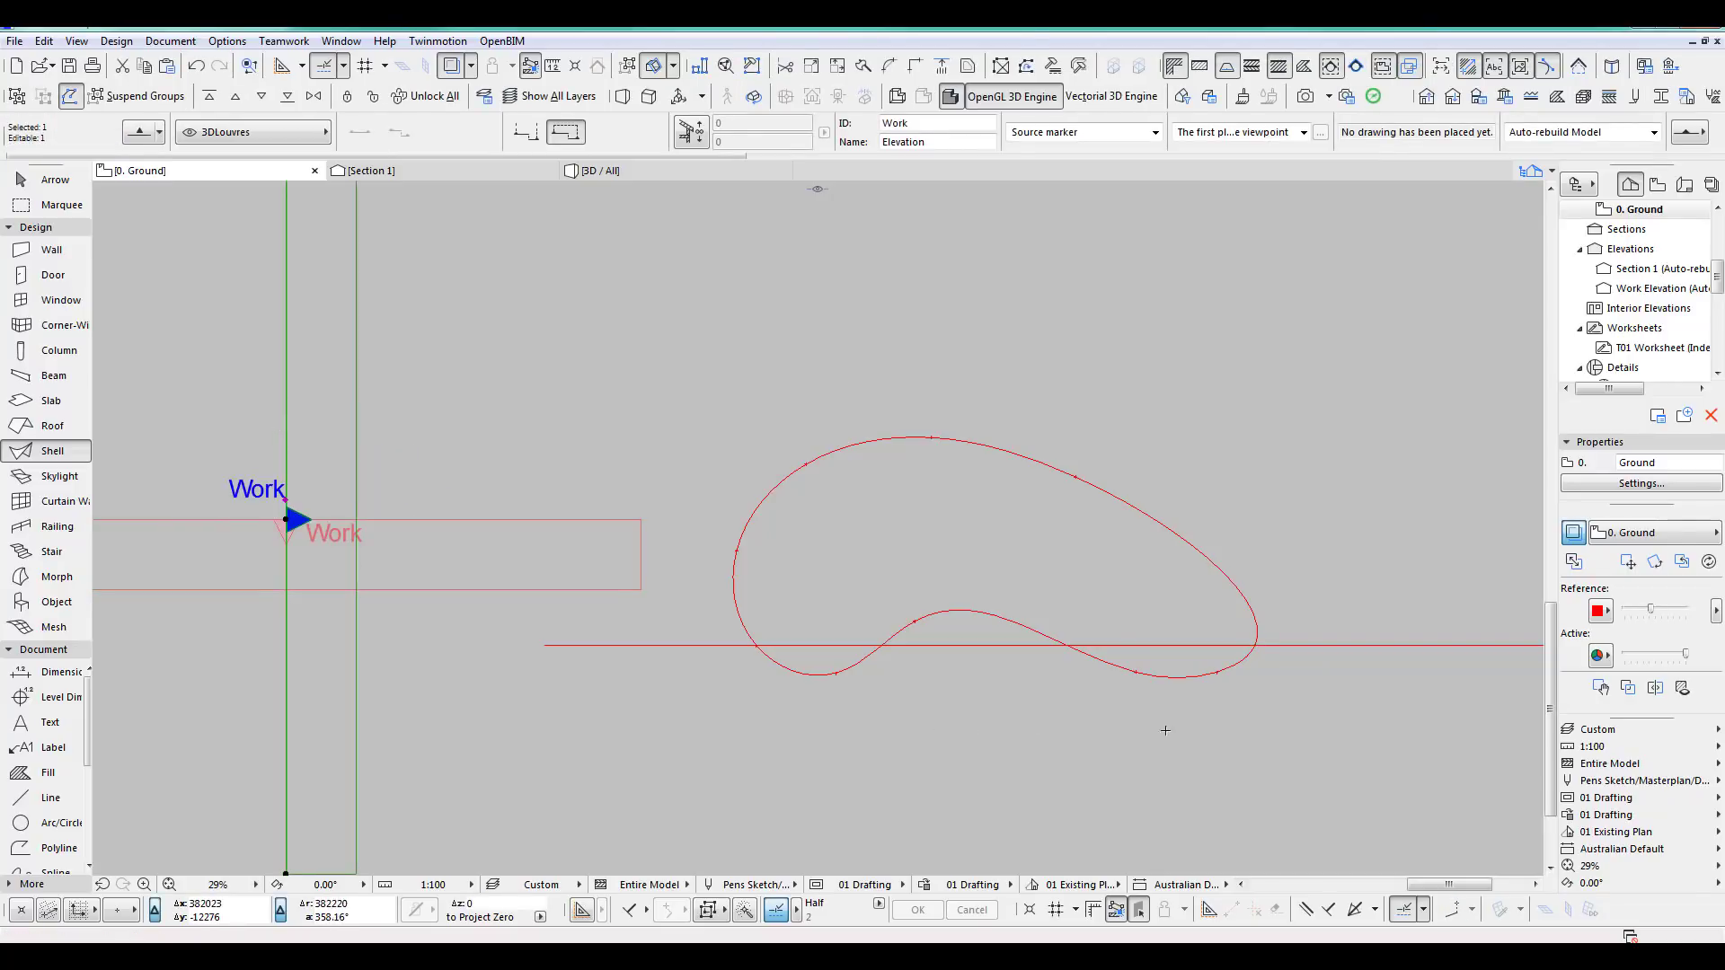
pyautogui.moveTo(1272, 724); pyautogui.dragTo(1234, 709, button='middle')
pyautogui.press('Escape')
# Open the Work elevation and examine the area around ground level for the small extruded shell.
pyautogui.scroll(8, 1285, 658)
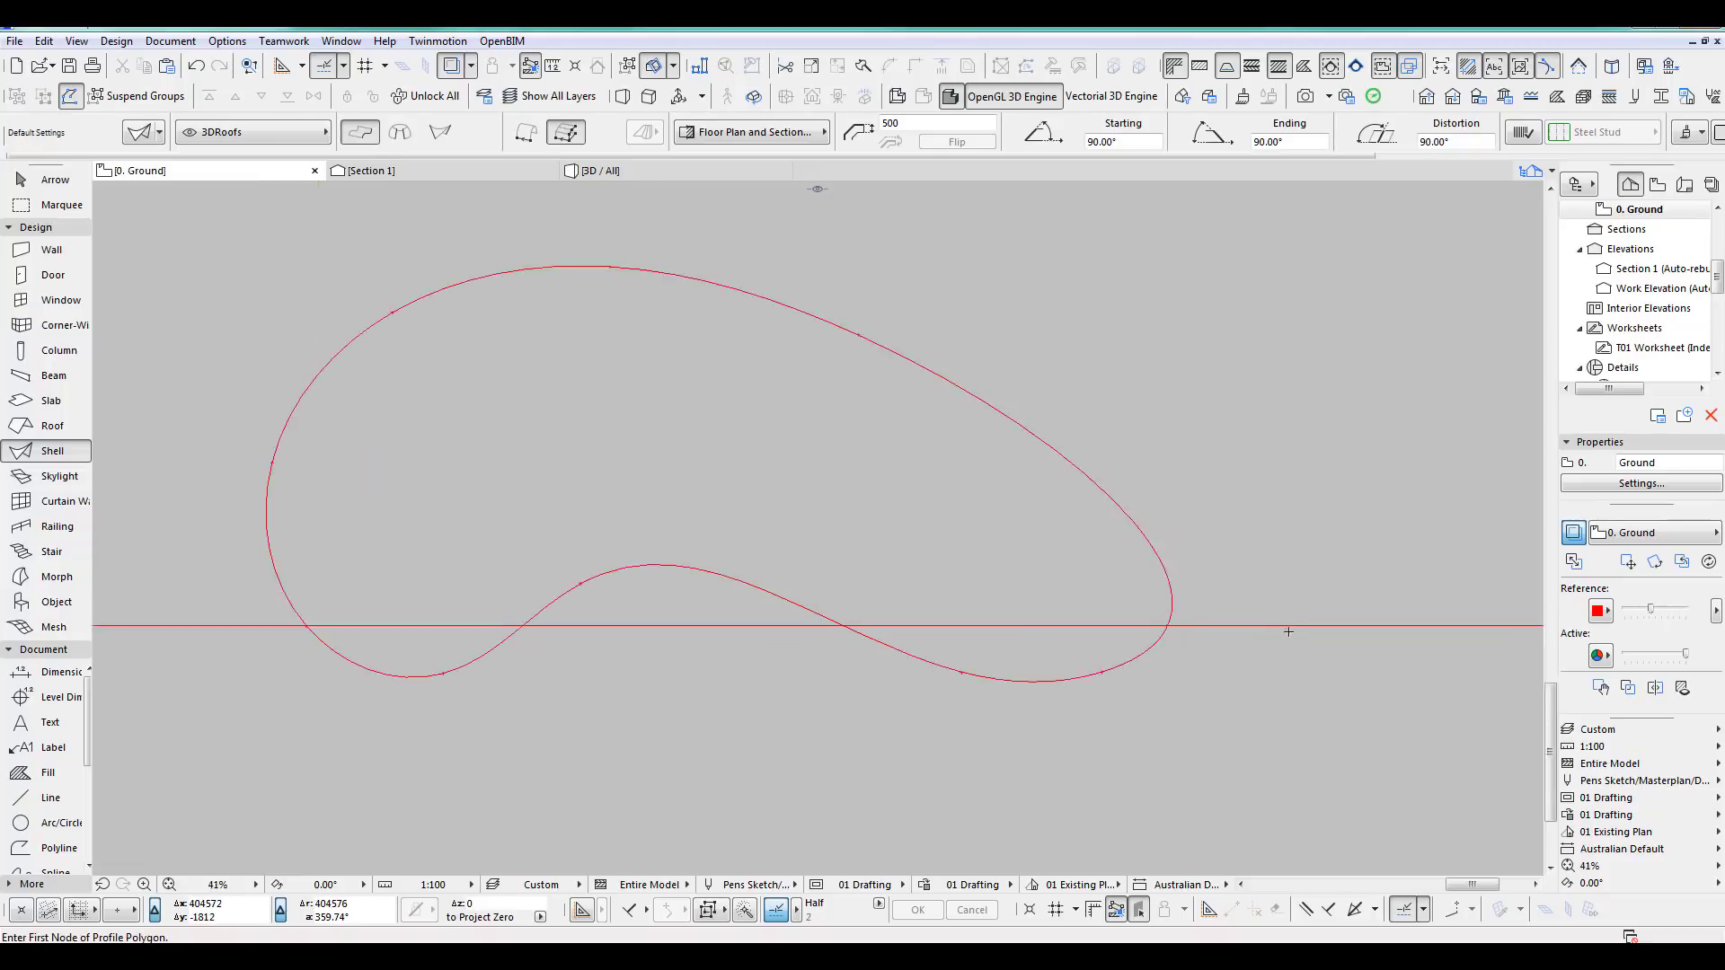
pyautogui.scroll(-6, 1152, 579)
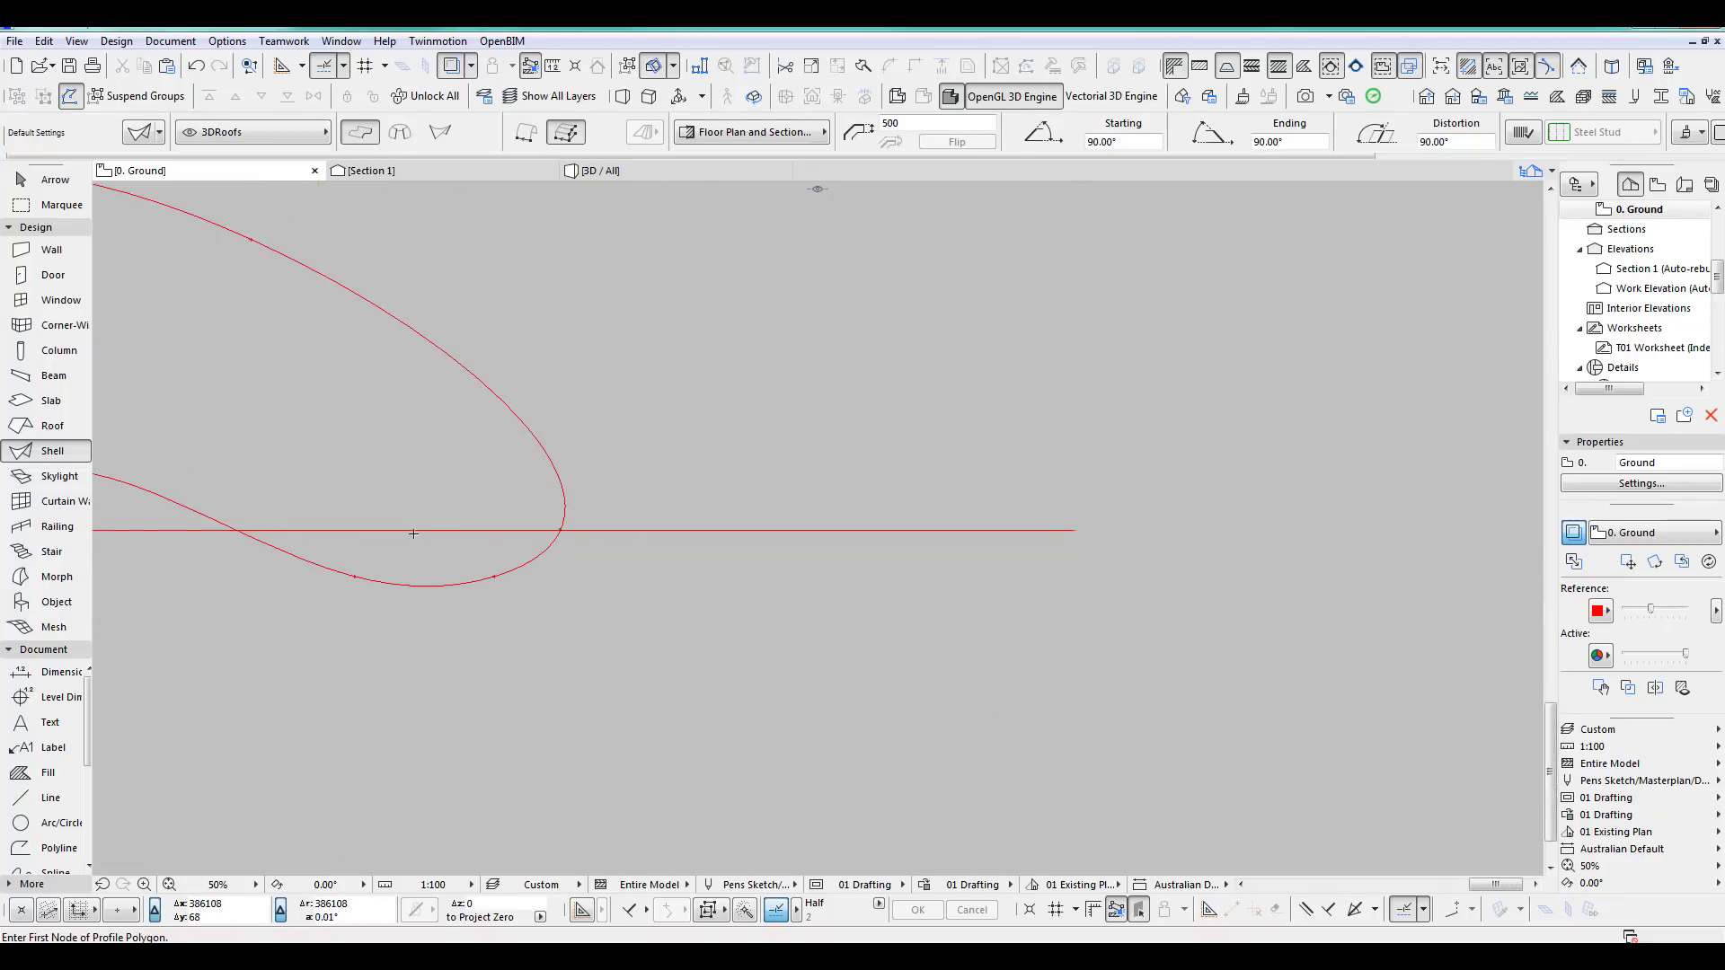
pyautogui.doubleClick(1619, 294)
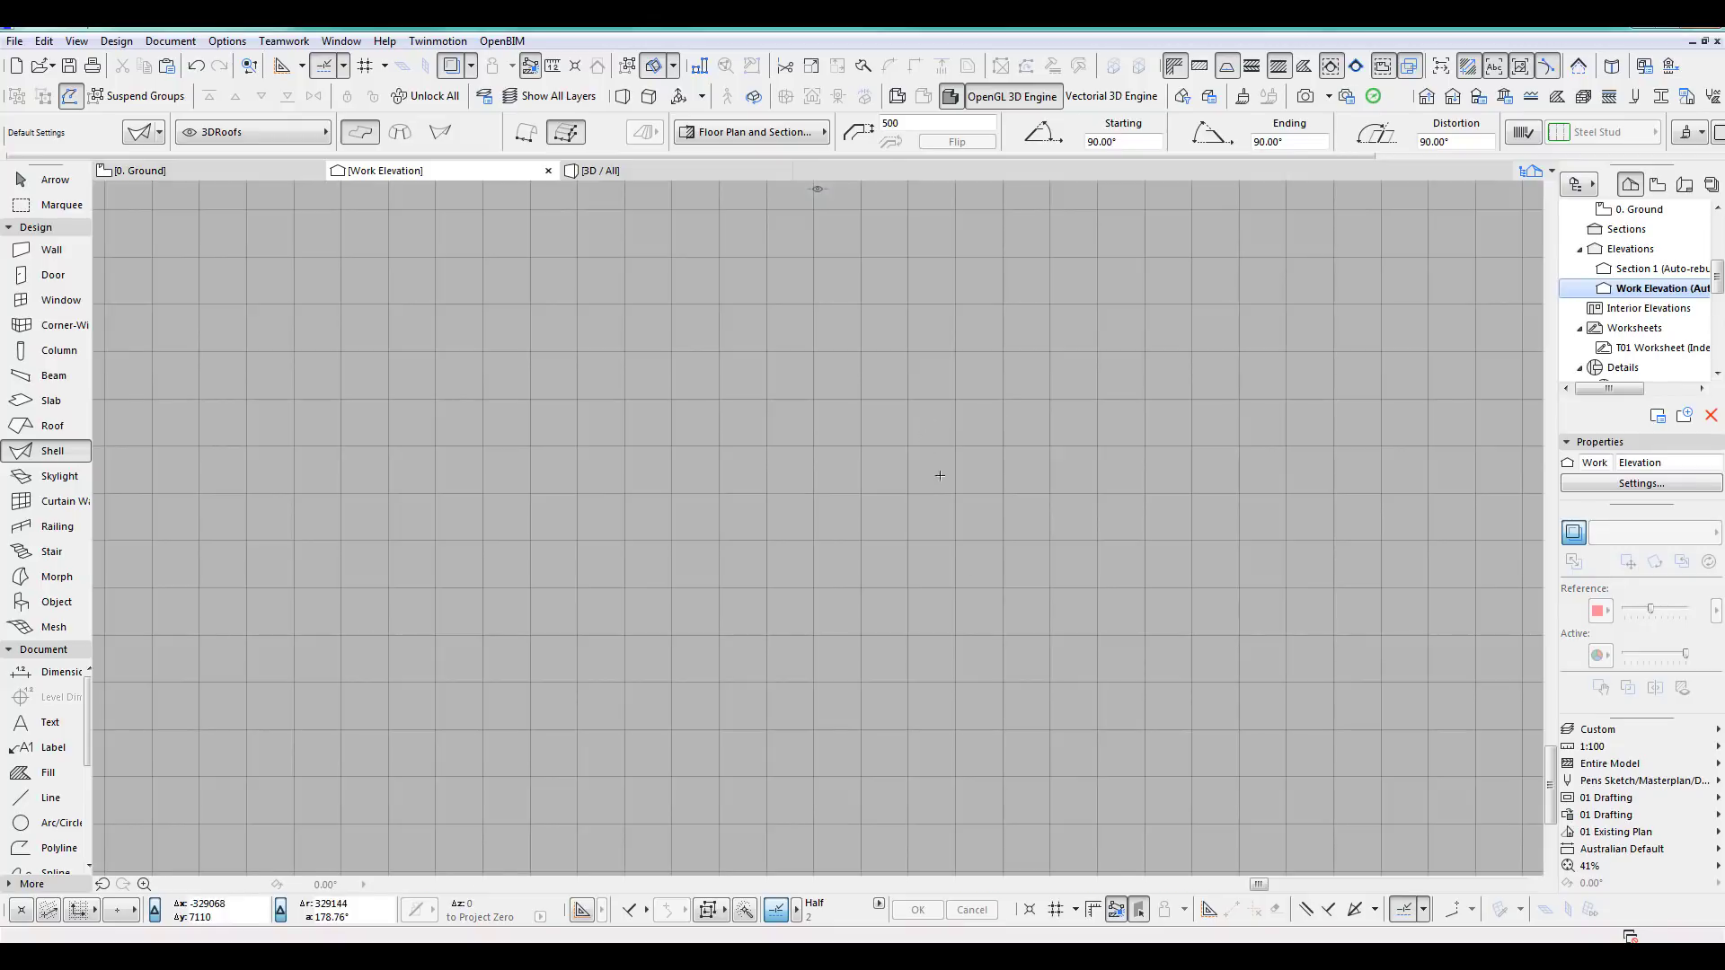
pyautogui.scroll(-7, 940, 612)
pyautogui.moveTo(940, 612); pyautogui.dragTo(966, 646, button='middle')
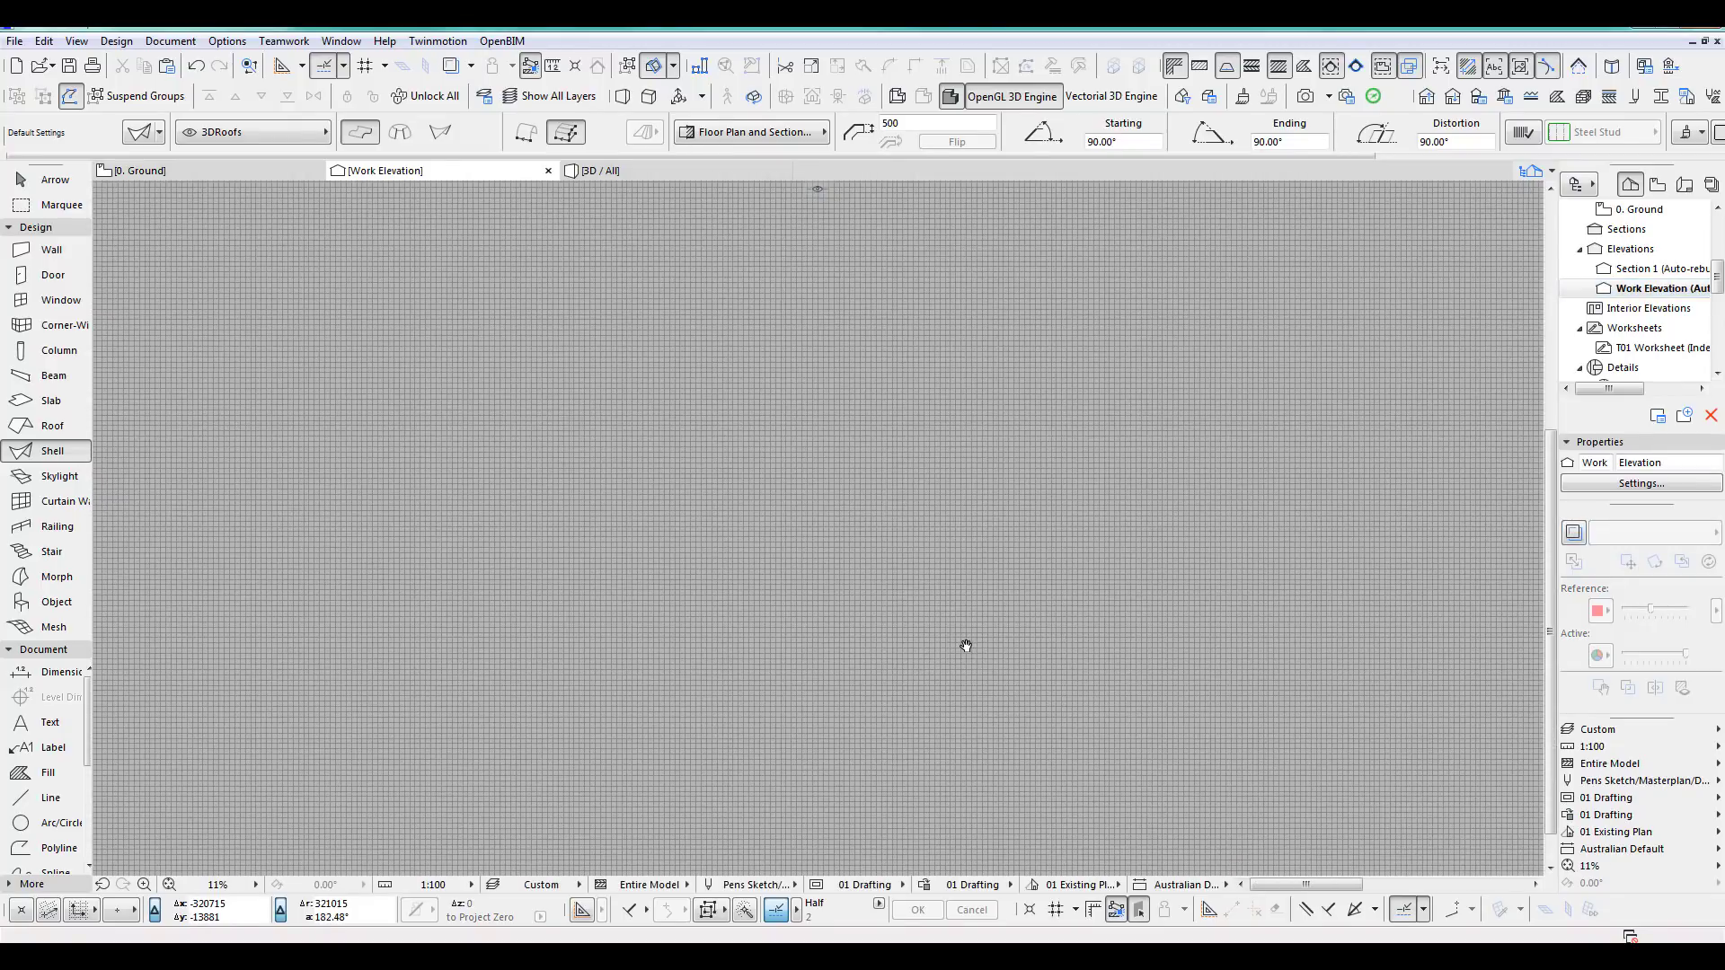
pyautogui.scroll(-3, 978, 658)
pyautogui.scroll(-4, 1082, 710)
pyautogui.scroll(7, 1171, 684)
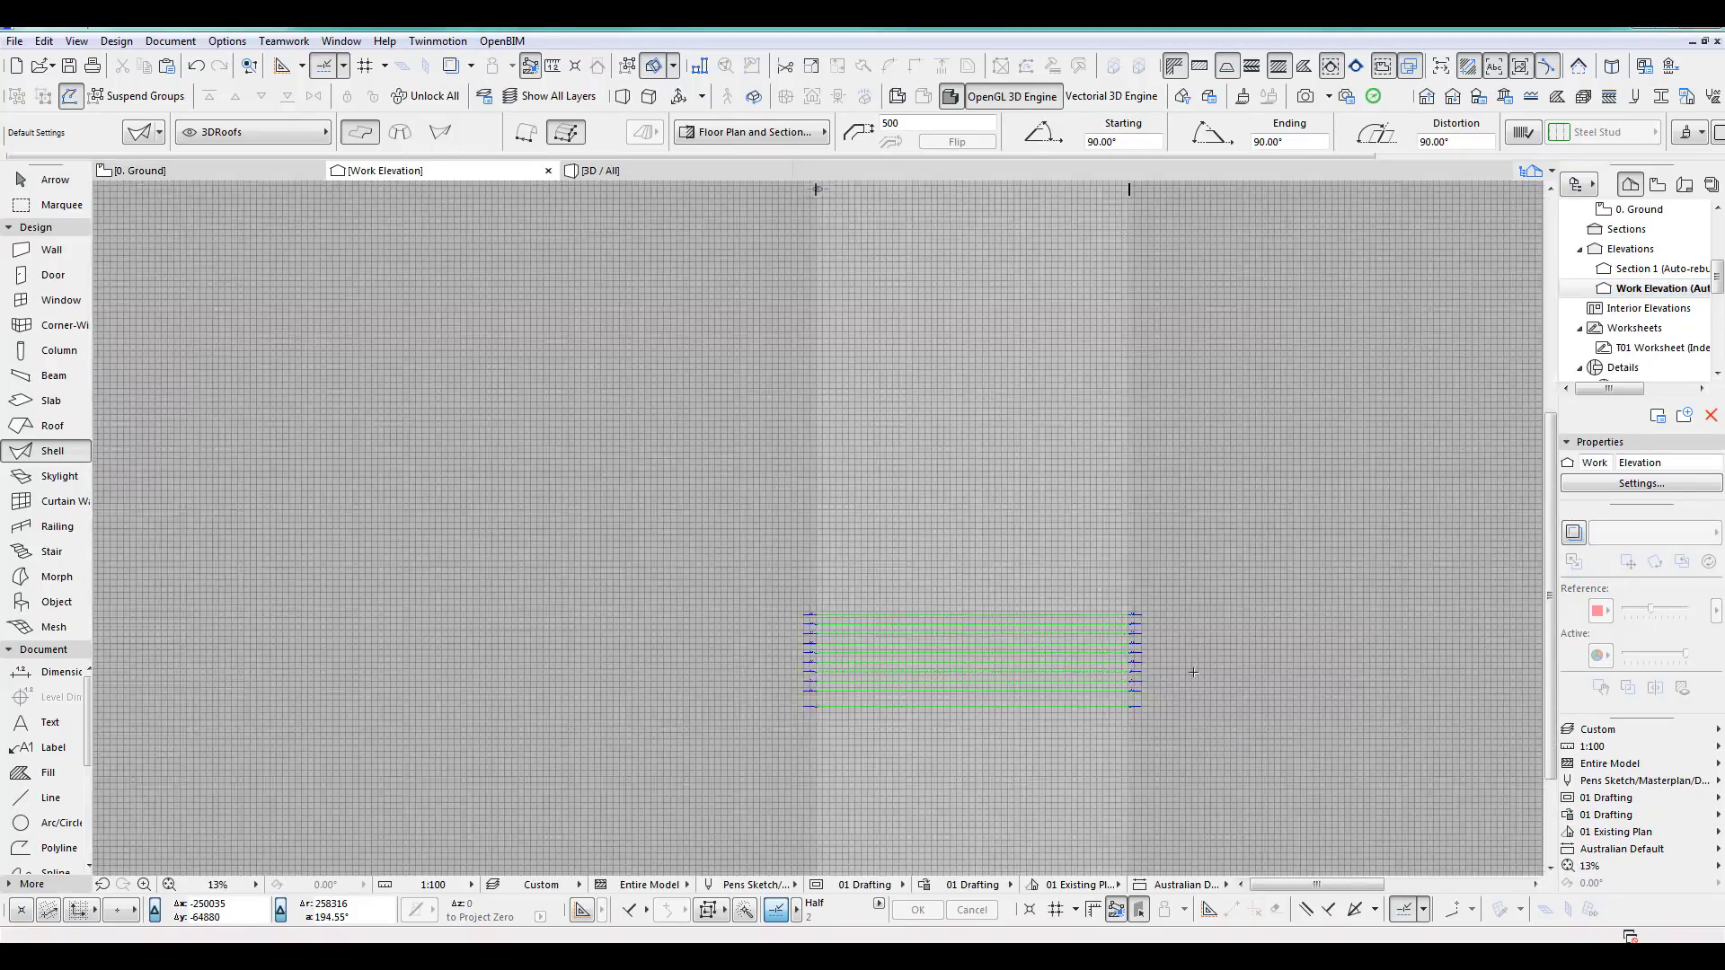
pyautogui.scroll(3, 1193, 672)
pyautogui.moveTo(894, 731); pyautogui.dragTo(886, 635, button='middle')
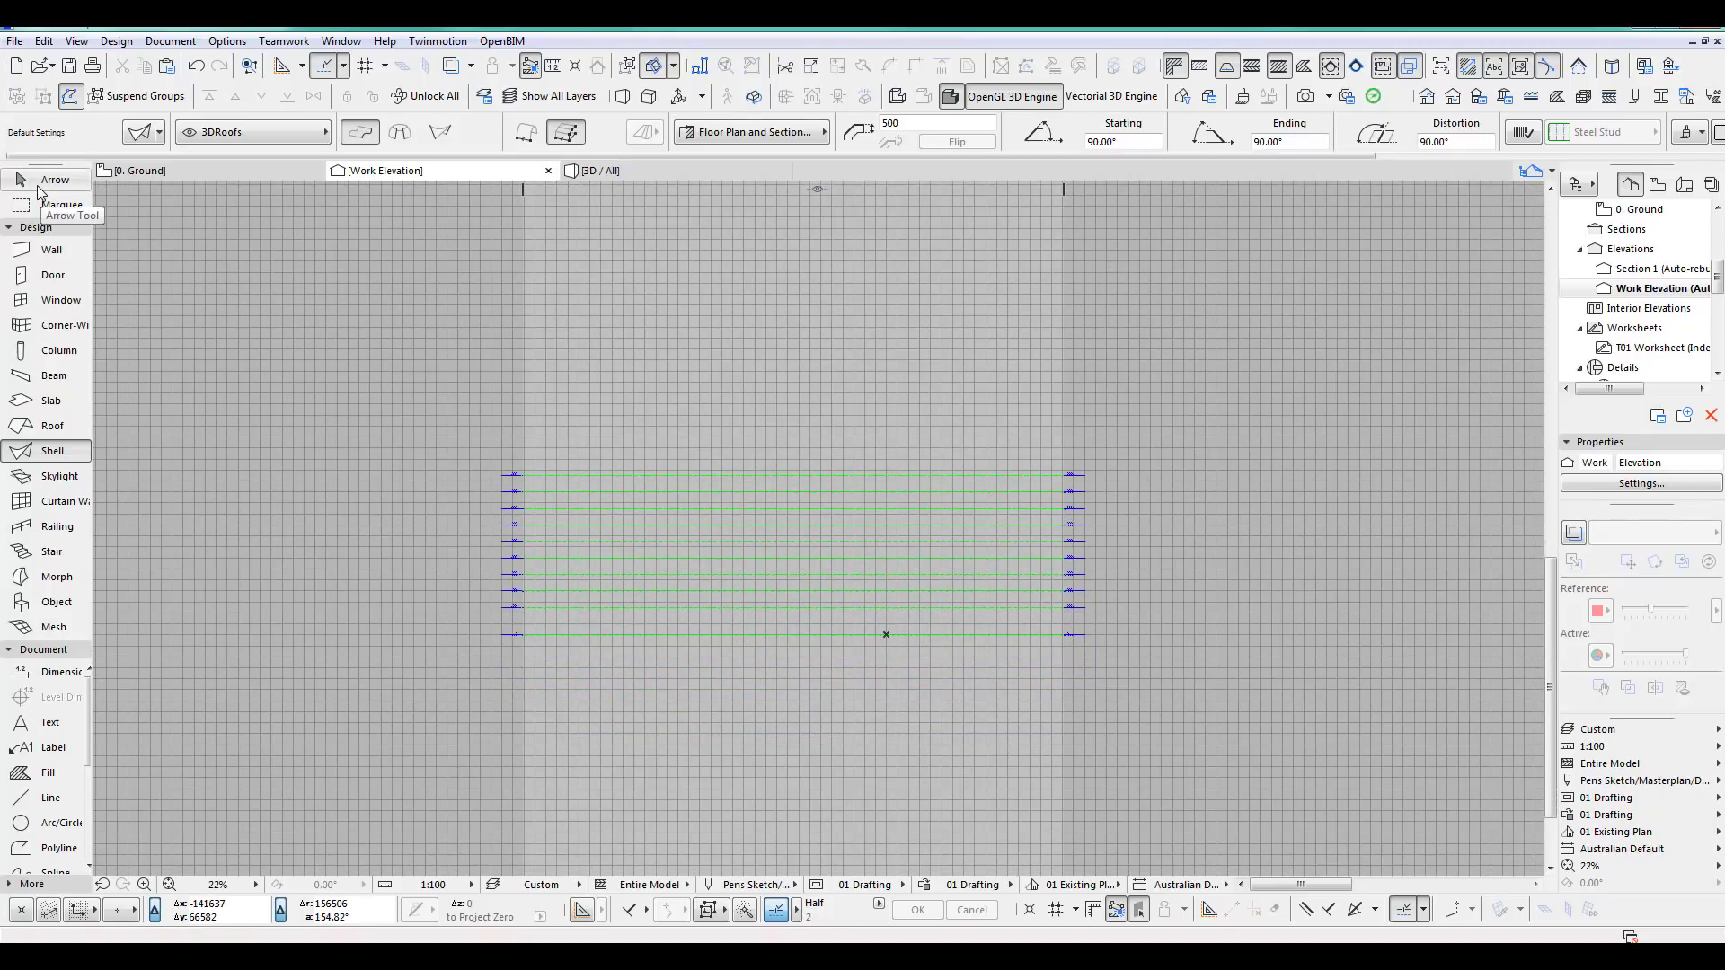
pyautogui.click(37, 182)
pyautogui.moveTo(617, 423); pyautogui.dragTo(1081, 722)
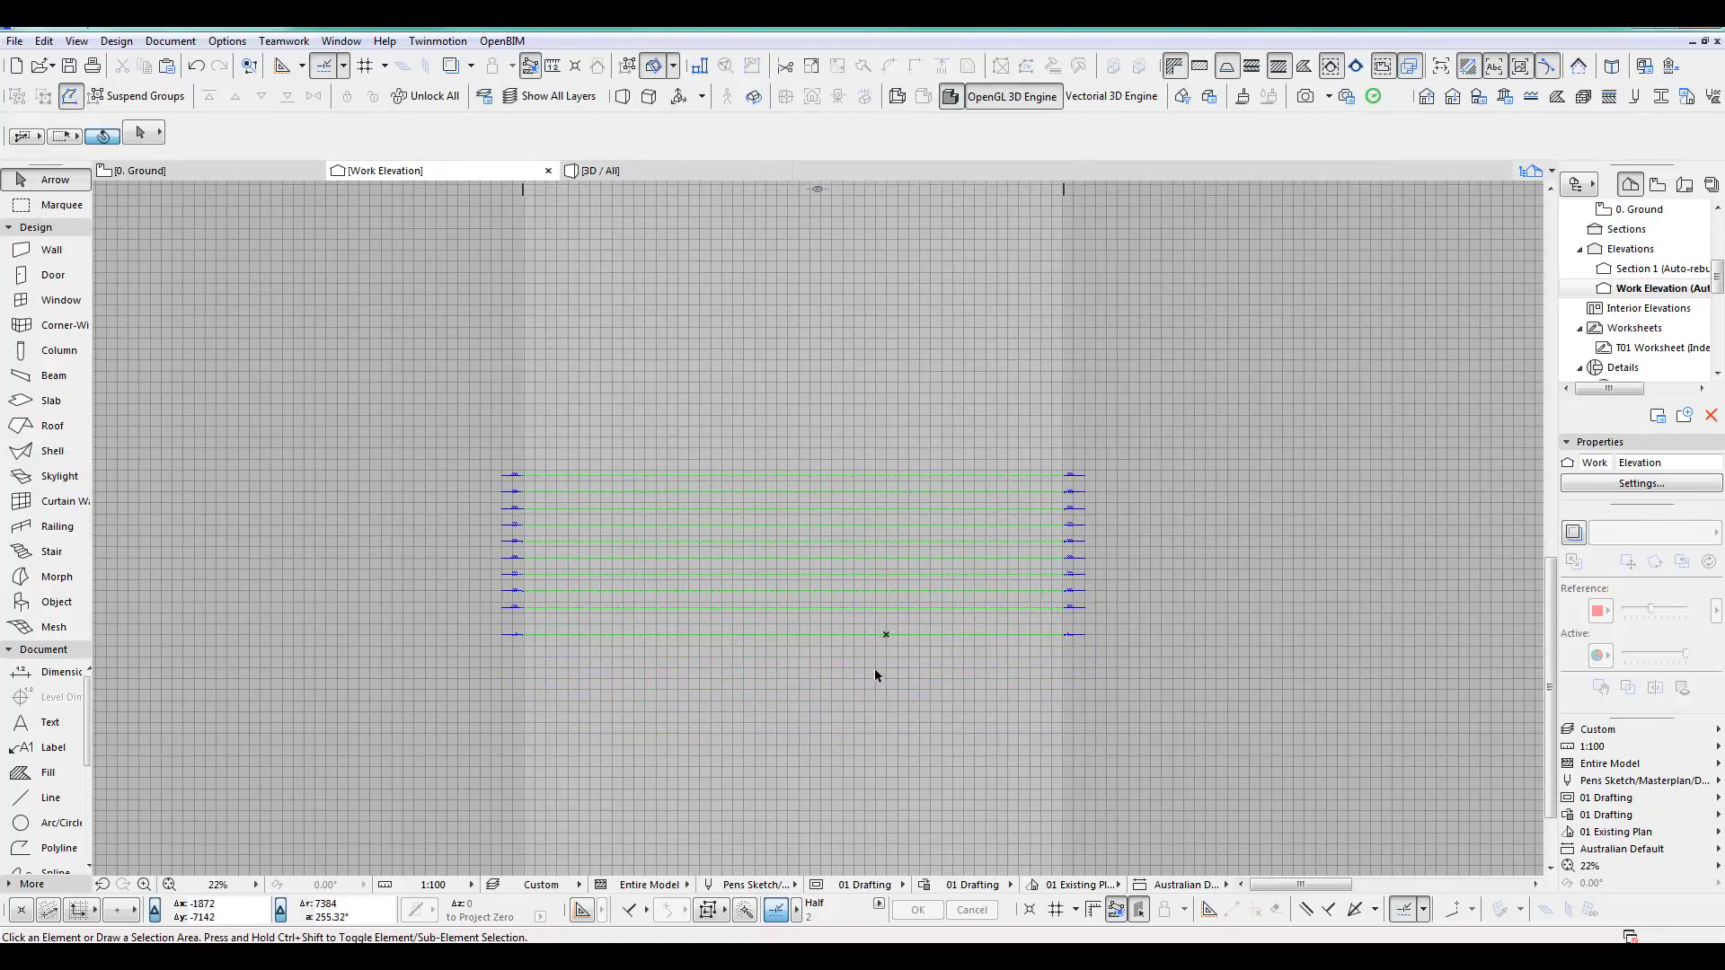
pyautogui.scroll(10, 876, 675)
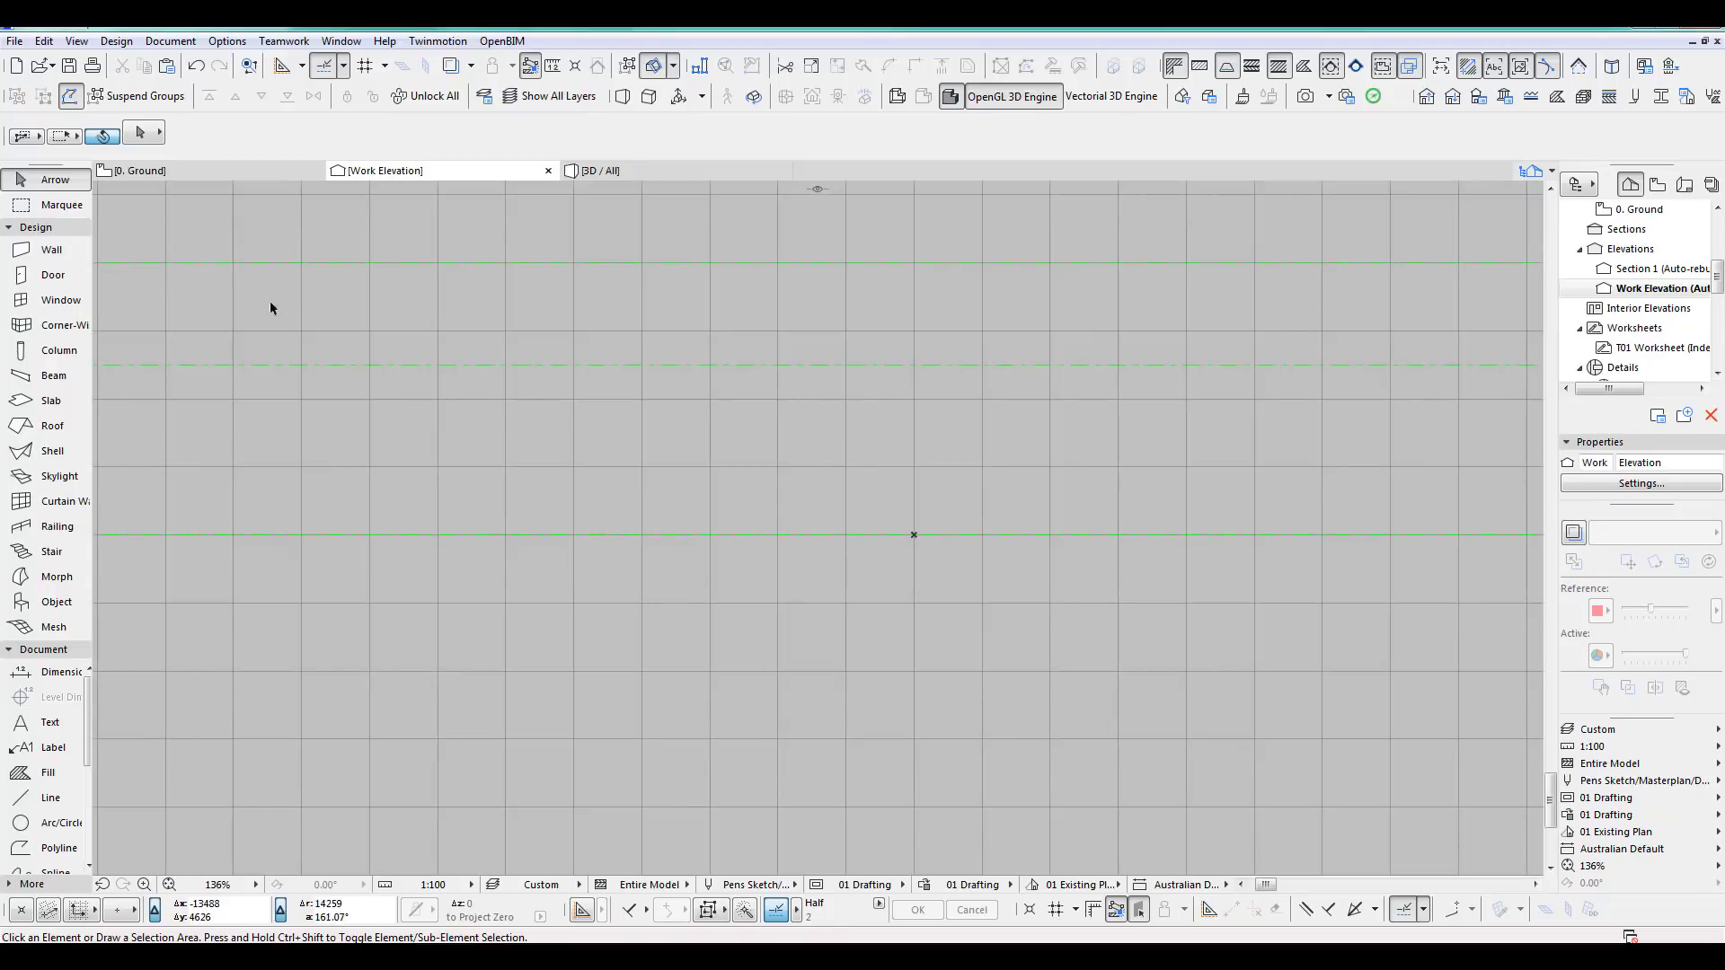
pyautogui.scroll(-10, 1121, 605)
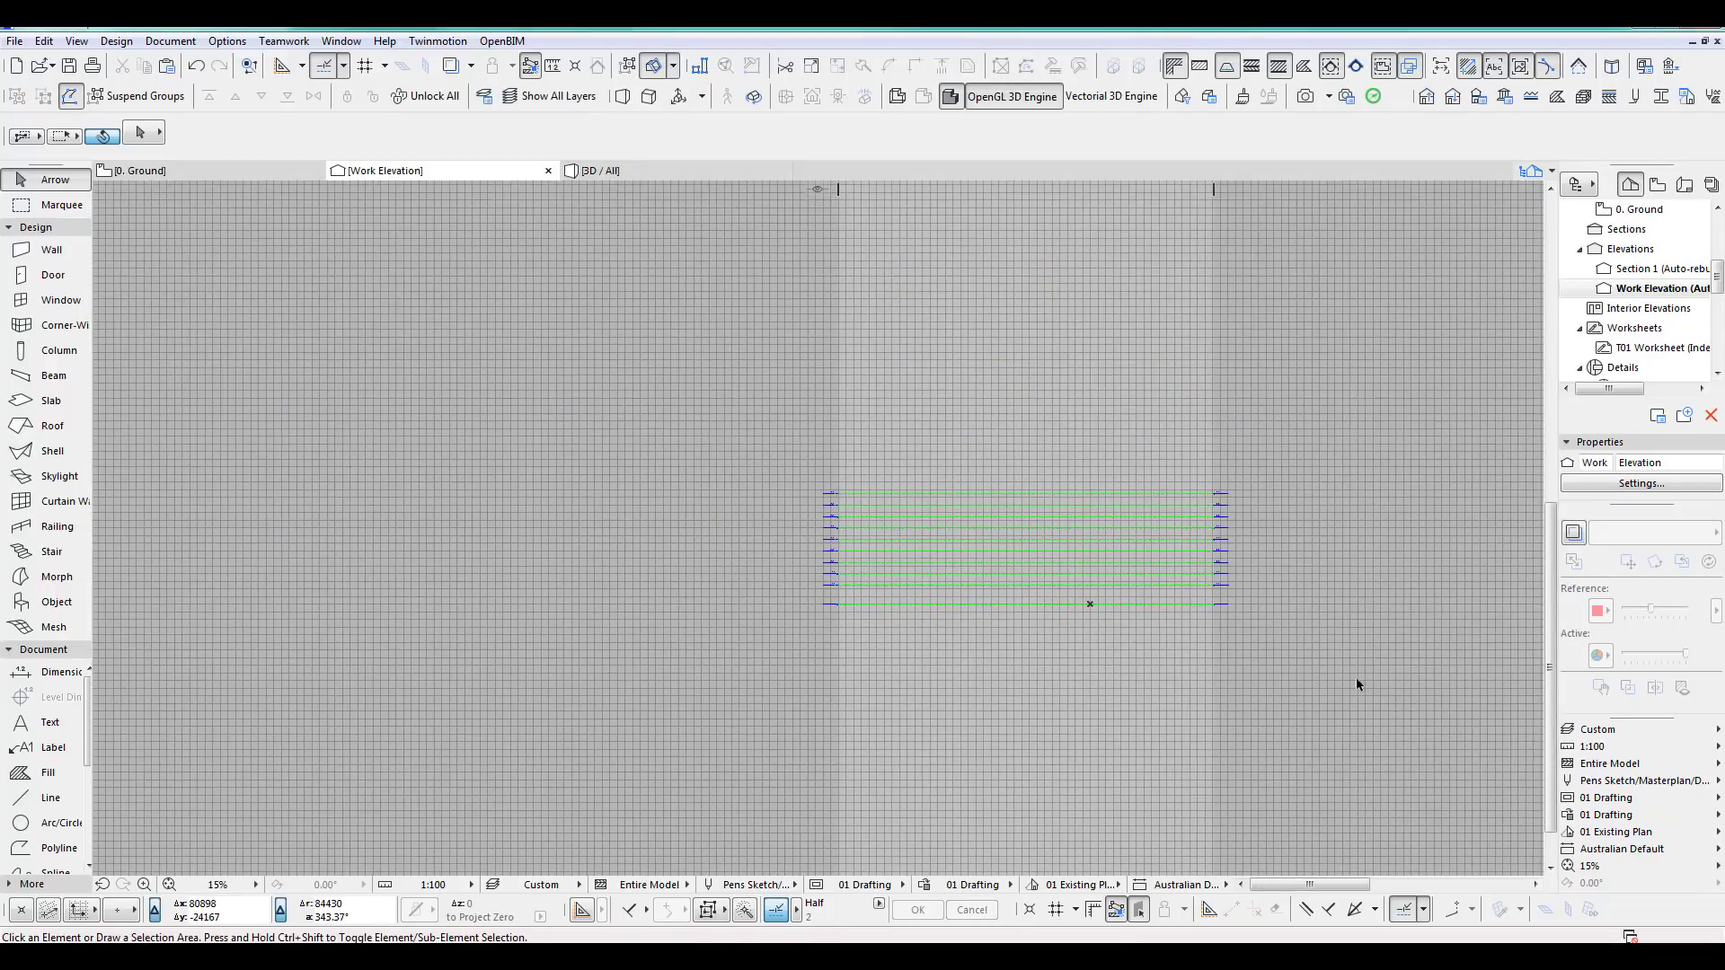
pyautogui.scroll(4, 1124, 616)
# Return to the Ground plan and set the Work elevation marker's horizontal range to infinite so it takes in the small shell.
pyautogui.press('F2')
pyautogui.scroll(-8, 618, 586)
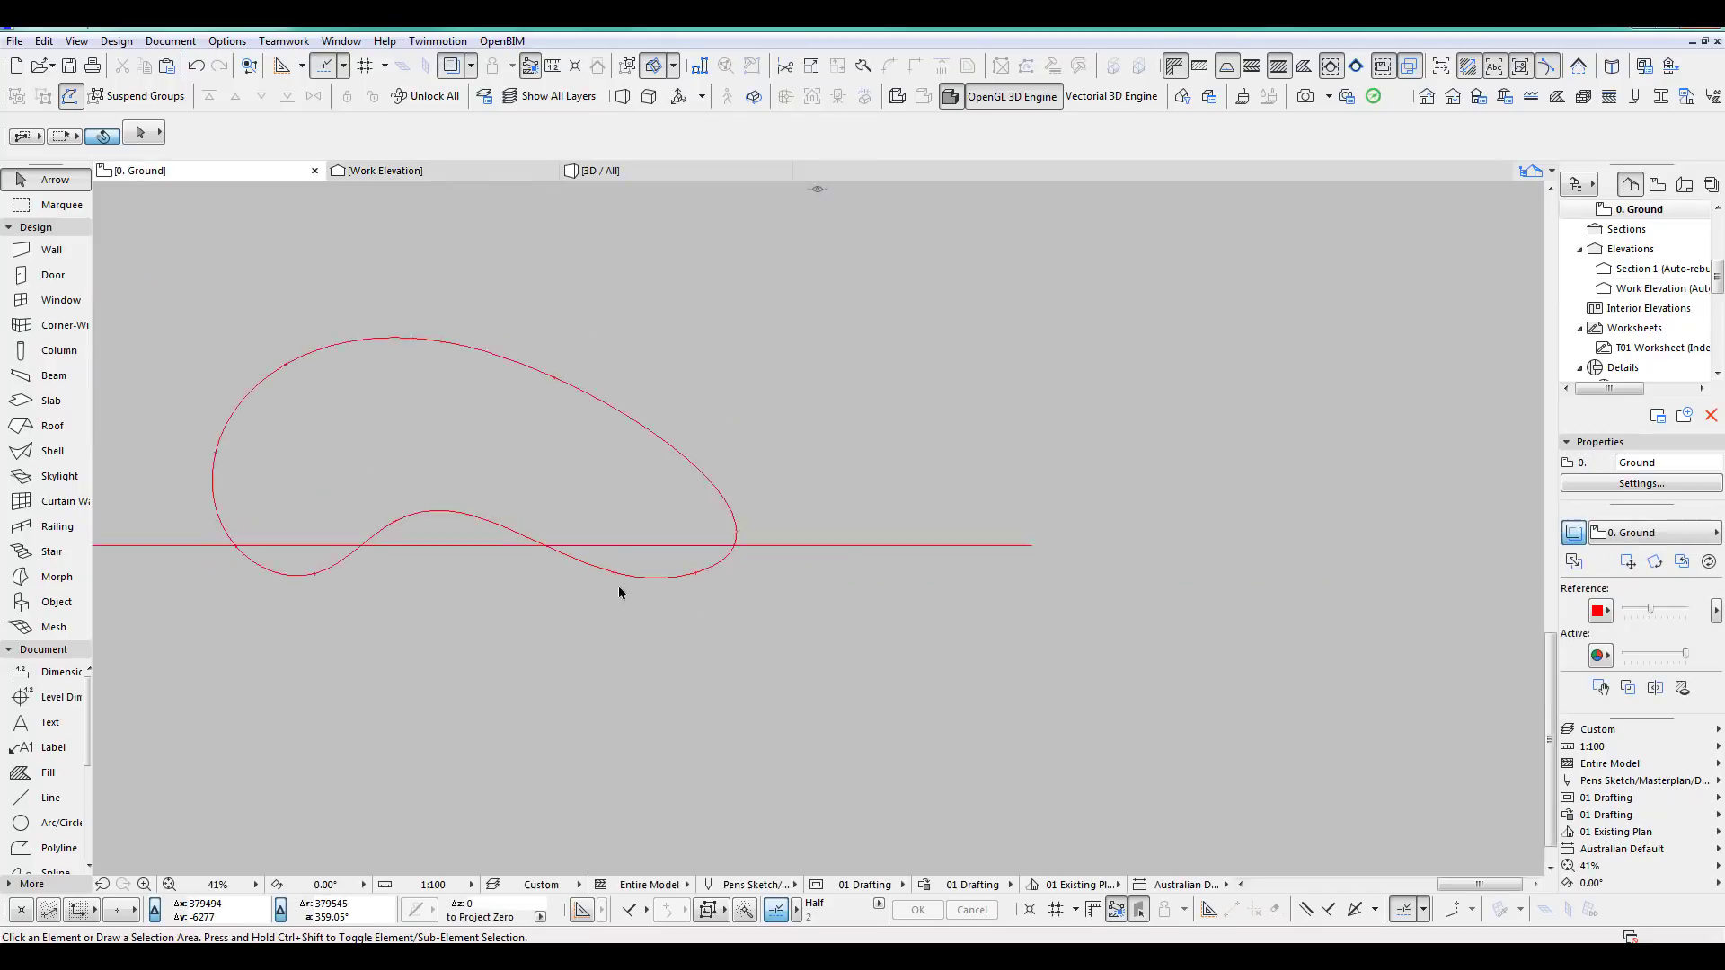
pyautogui.moveTo(714, 611); pyautogui.dragTo(930, 598, button='middle')
pyautogui.scroll(4, 799, 557)
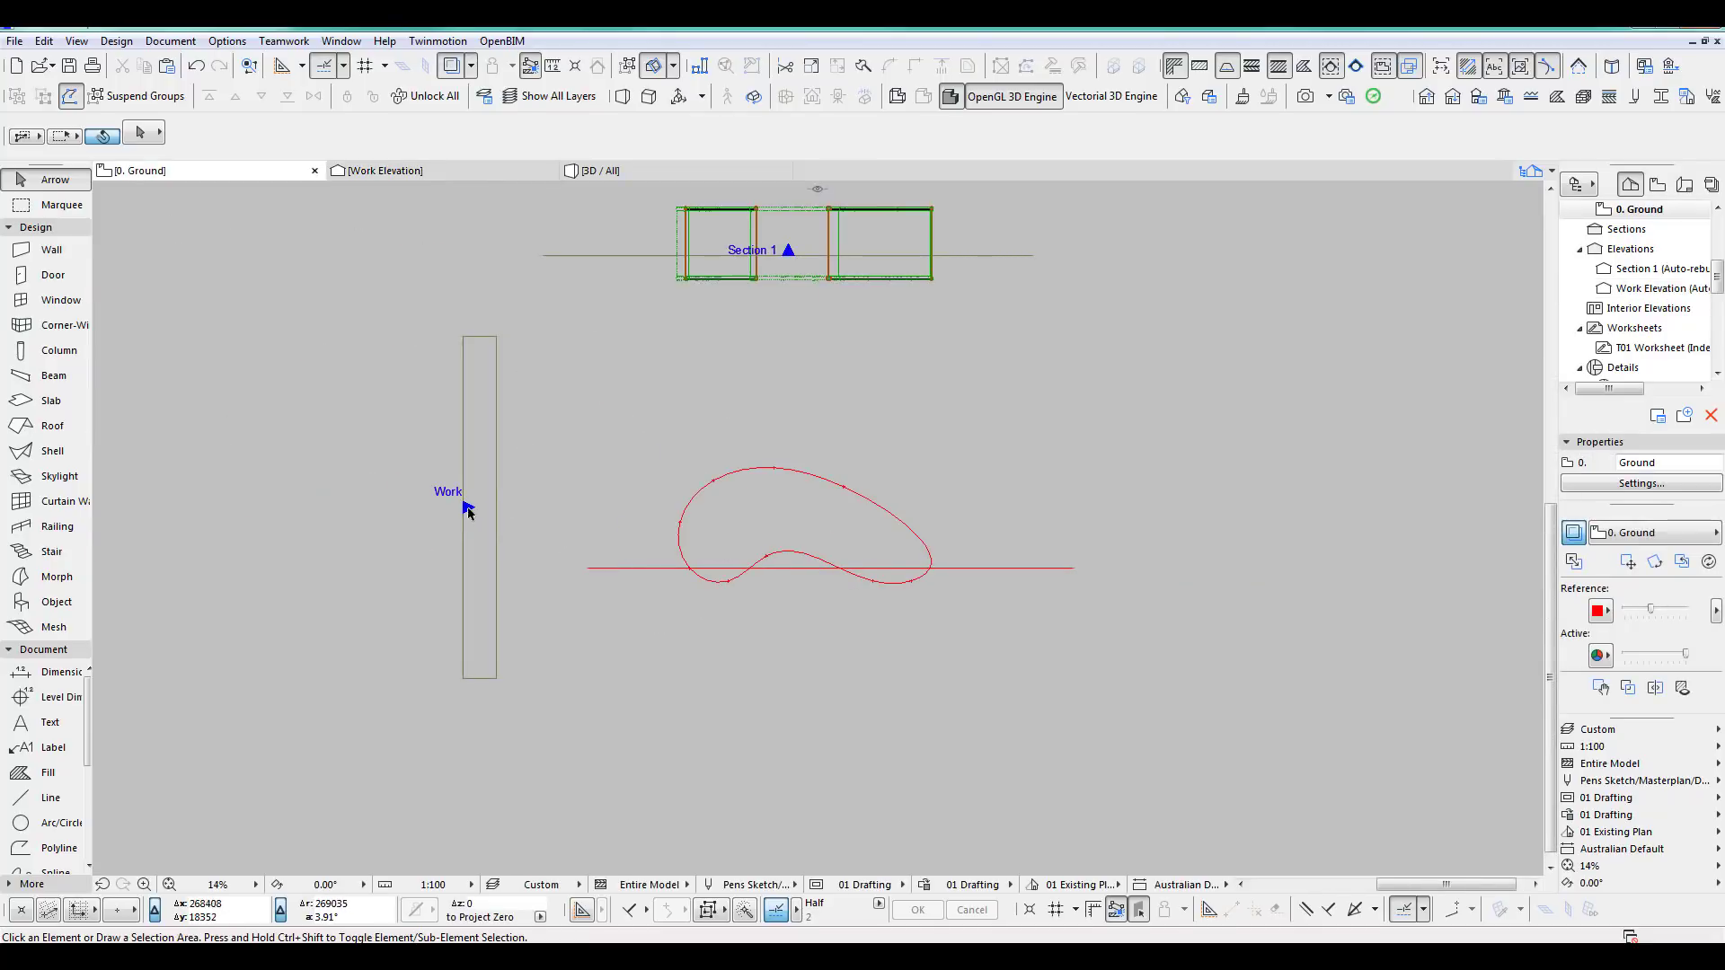
pyautogui.click(467, 508)
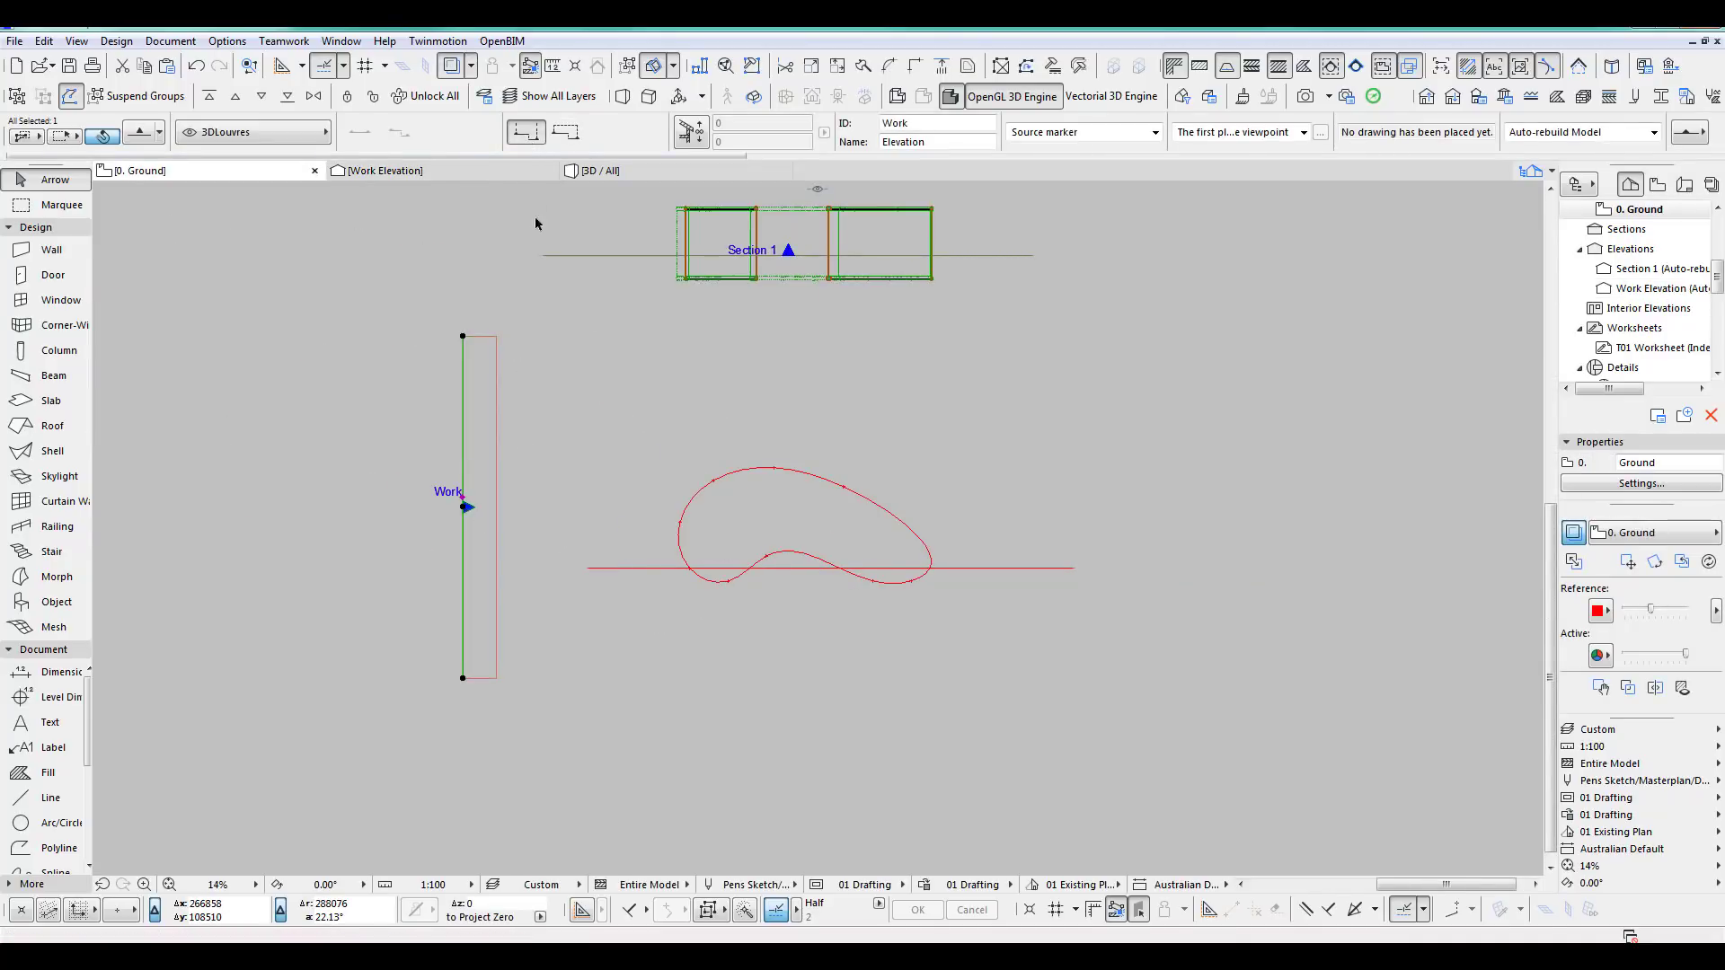
# In the Work elevation, rotate the small upright shell 90° clockwise about its lower right corner so it lies horizontally.
pyautogui.doubleClick(1654, 288)
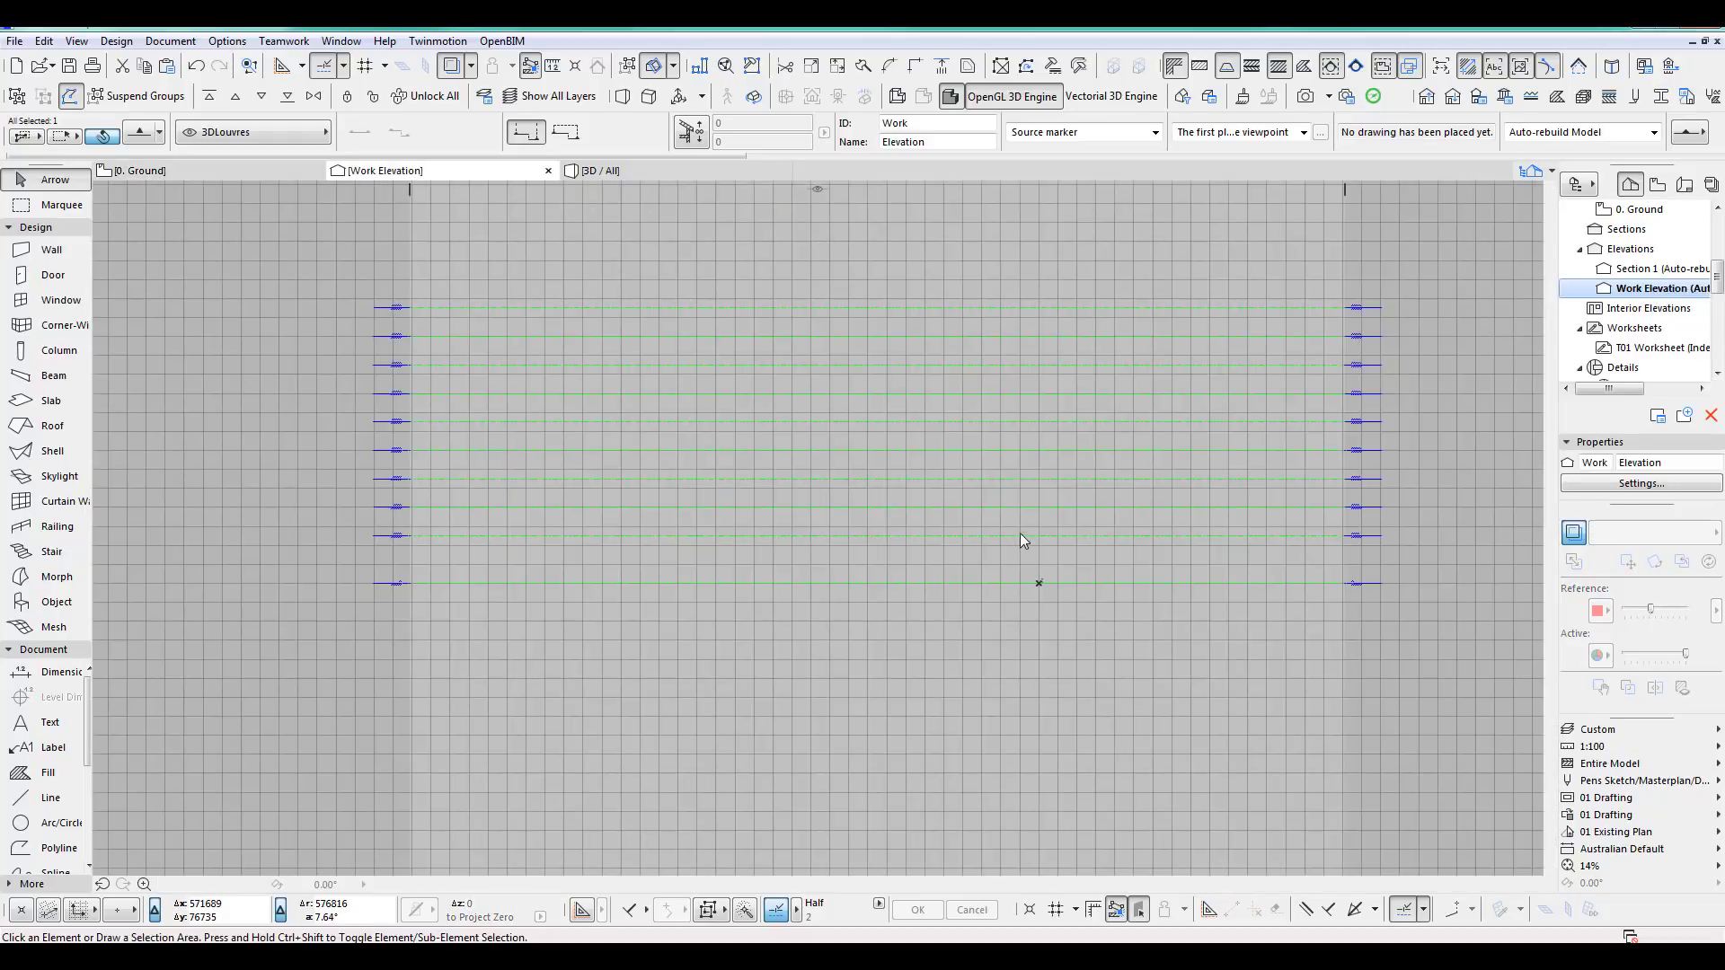
pyautogui.scroll(10, 1040, 584)
pyautogui.moveTo(1040, 578); pyautogui.dragTo(923, 584, button='middle')
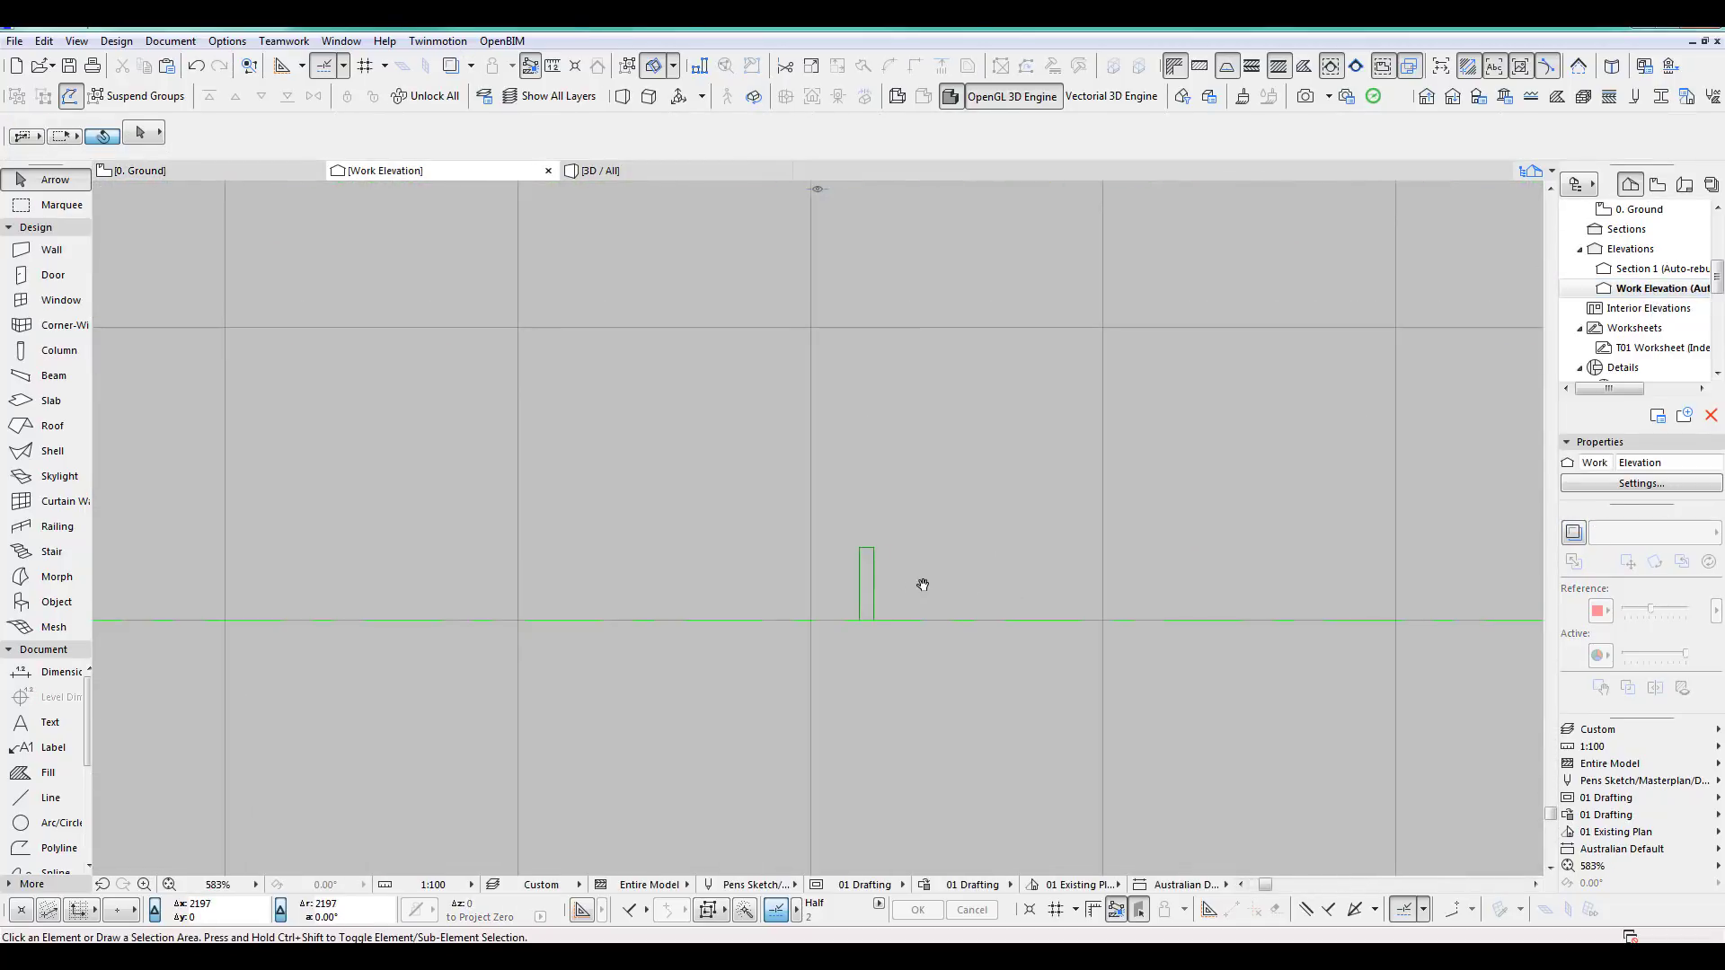
pyautogui.click(873, 550)
pyautogui.scroll(3, 907, 571)
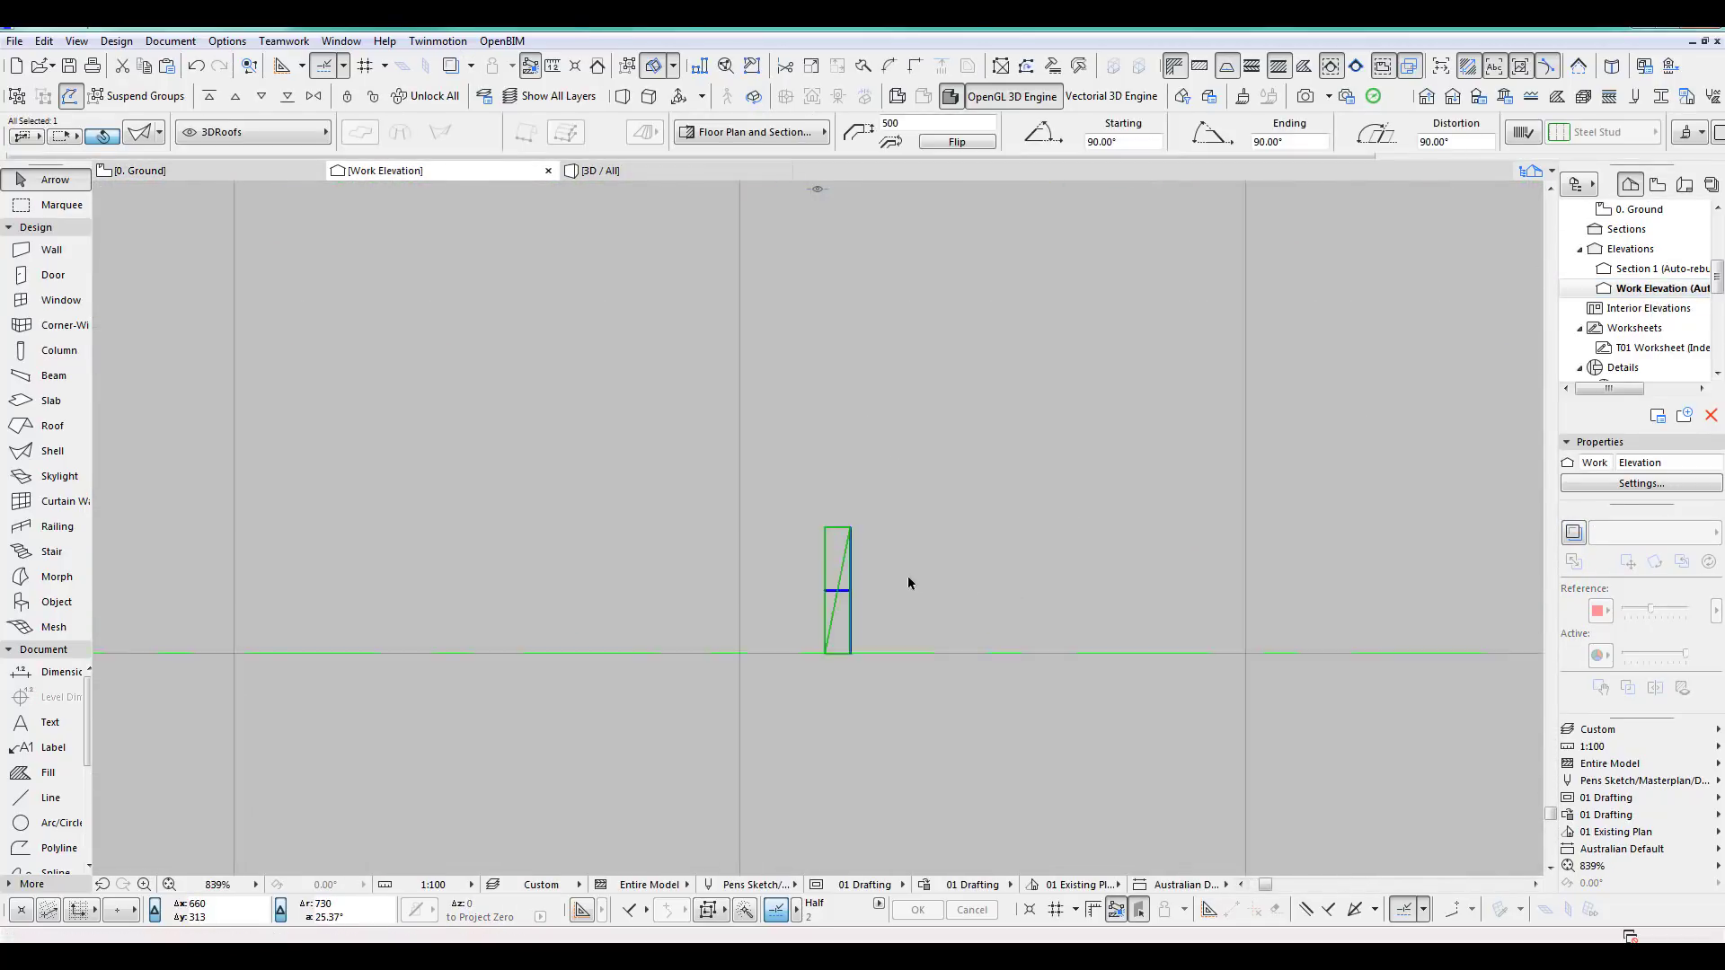
pyautogui.hotkey('ctrl', 'e')
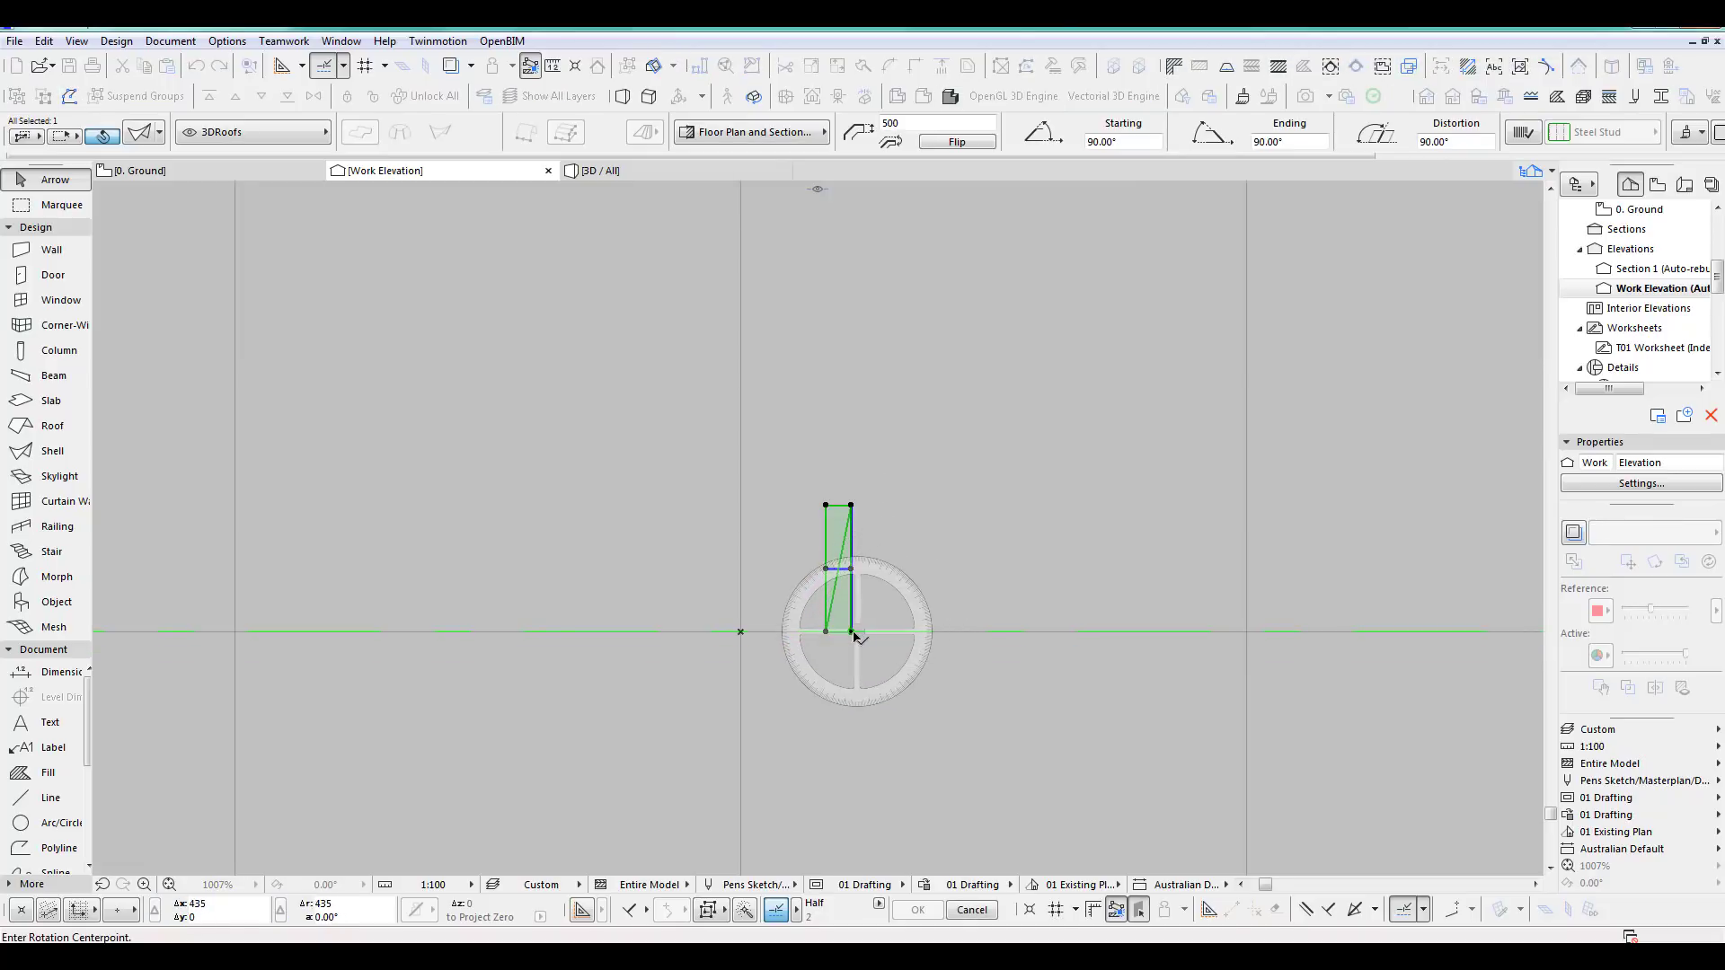
pyautogui.click(851, 632)
pyautogui.click(851, 505)
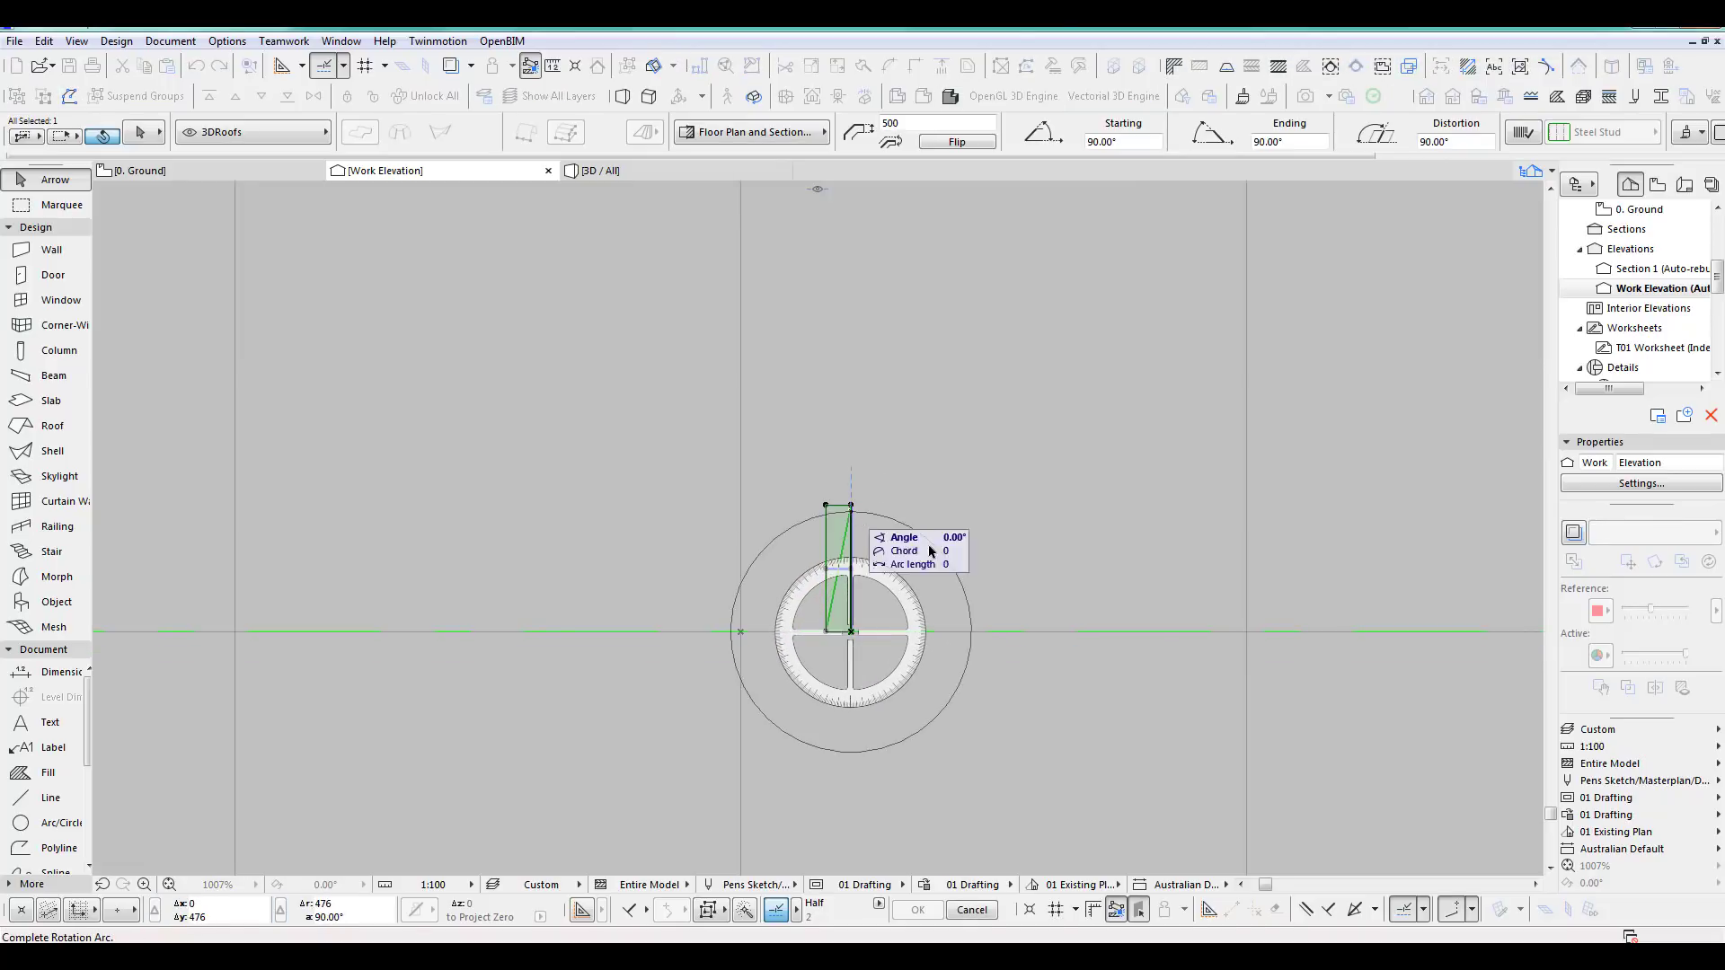
pyautogui.click(1047, 635)
pyautogui.click(1068, 699)
# Return to the Ground plan and move the small extruded shell up to just below the building's lower right corner.
pyautogui.press('F2')
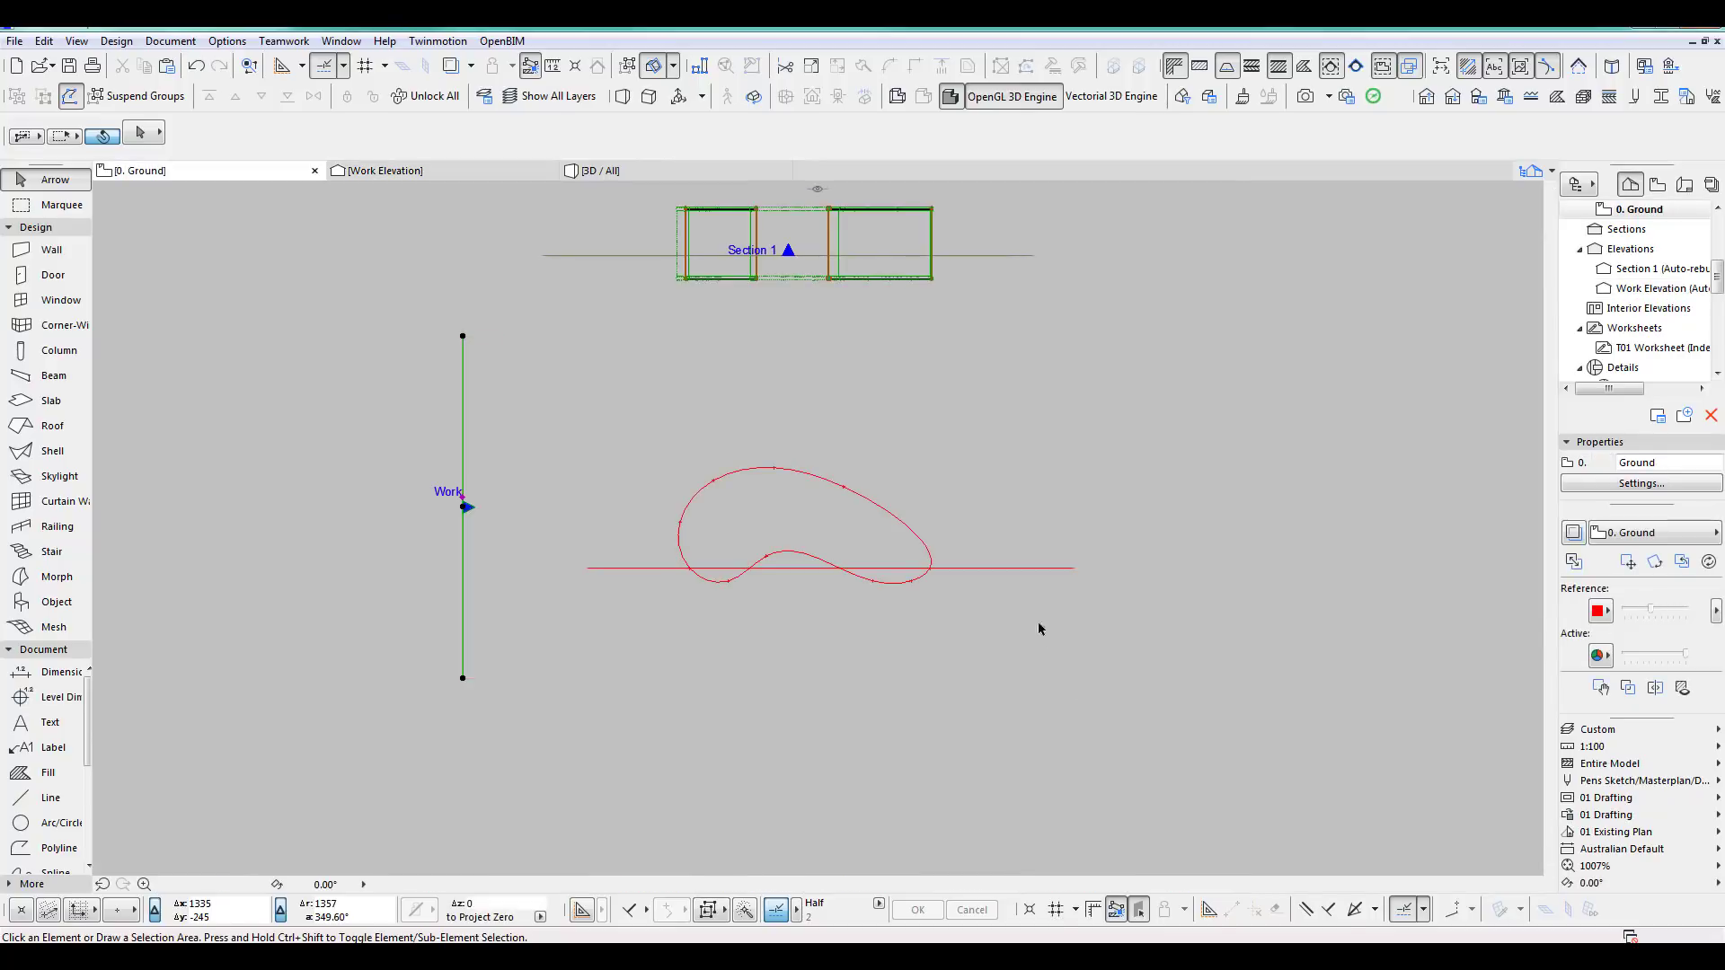
pyautogui.scroll(8, 935, 570)
pyautogui.scroll(5, 938, 565)
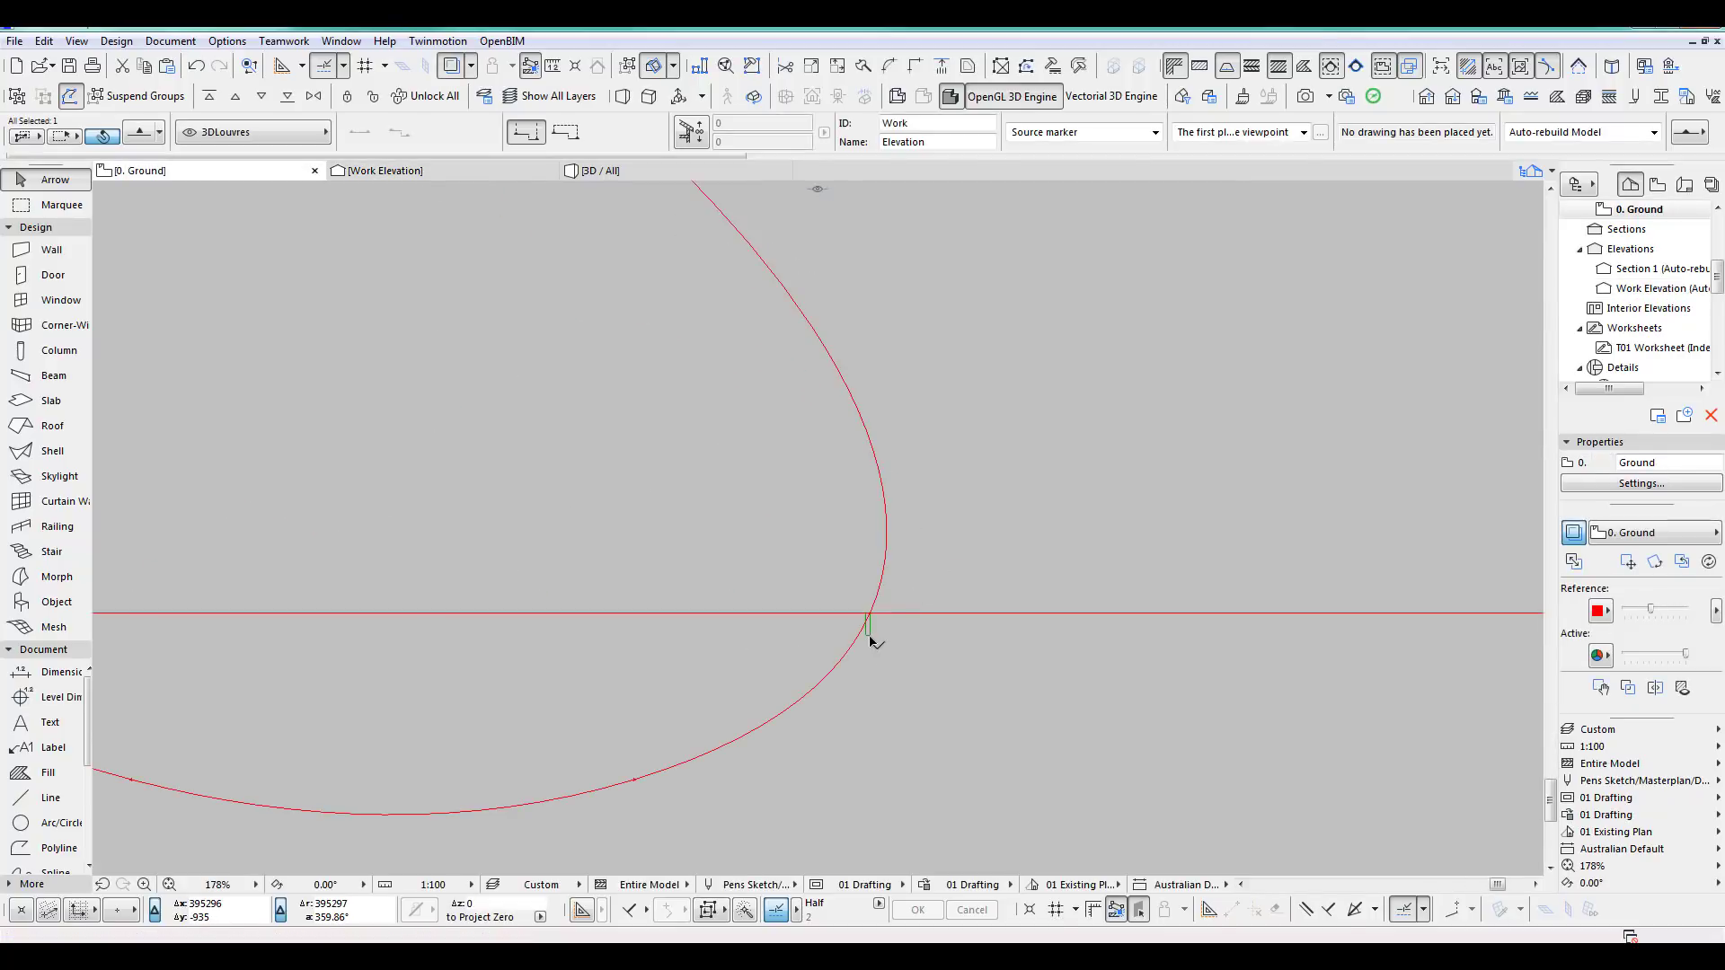
pyautogui.click(870, 636)
pyautogui.hotkey('ctrl', 'd')
pyautogui.click(869, 637)
pyautogui.scroll(-4, 1013, 357)
pyautogui.moveTo(1016, 343); pyautogui.dragTo(941, 587, button='middle')
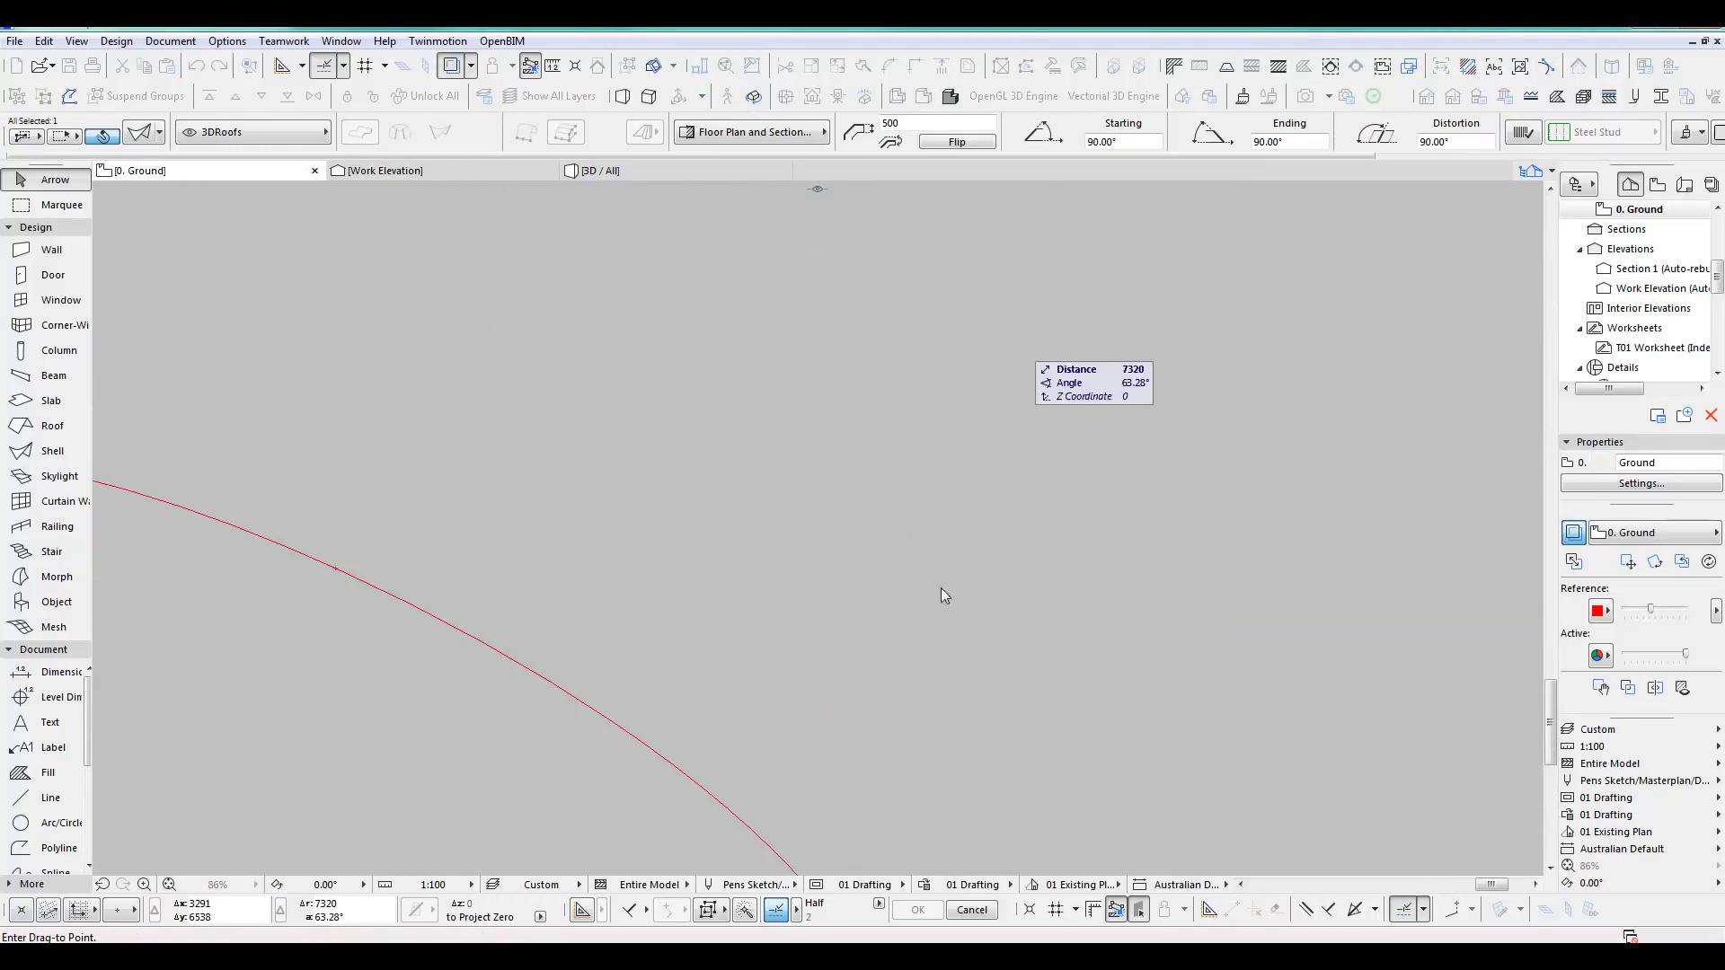
pyautogui.scroll(-10, 928, 301)
pyautogui.moveTo(929, 269); pyautogui.dragTo(914, 584, button='middle')
pyautogui.scroll(5, 913, 580)
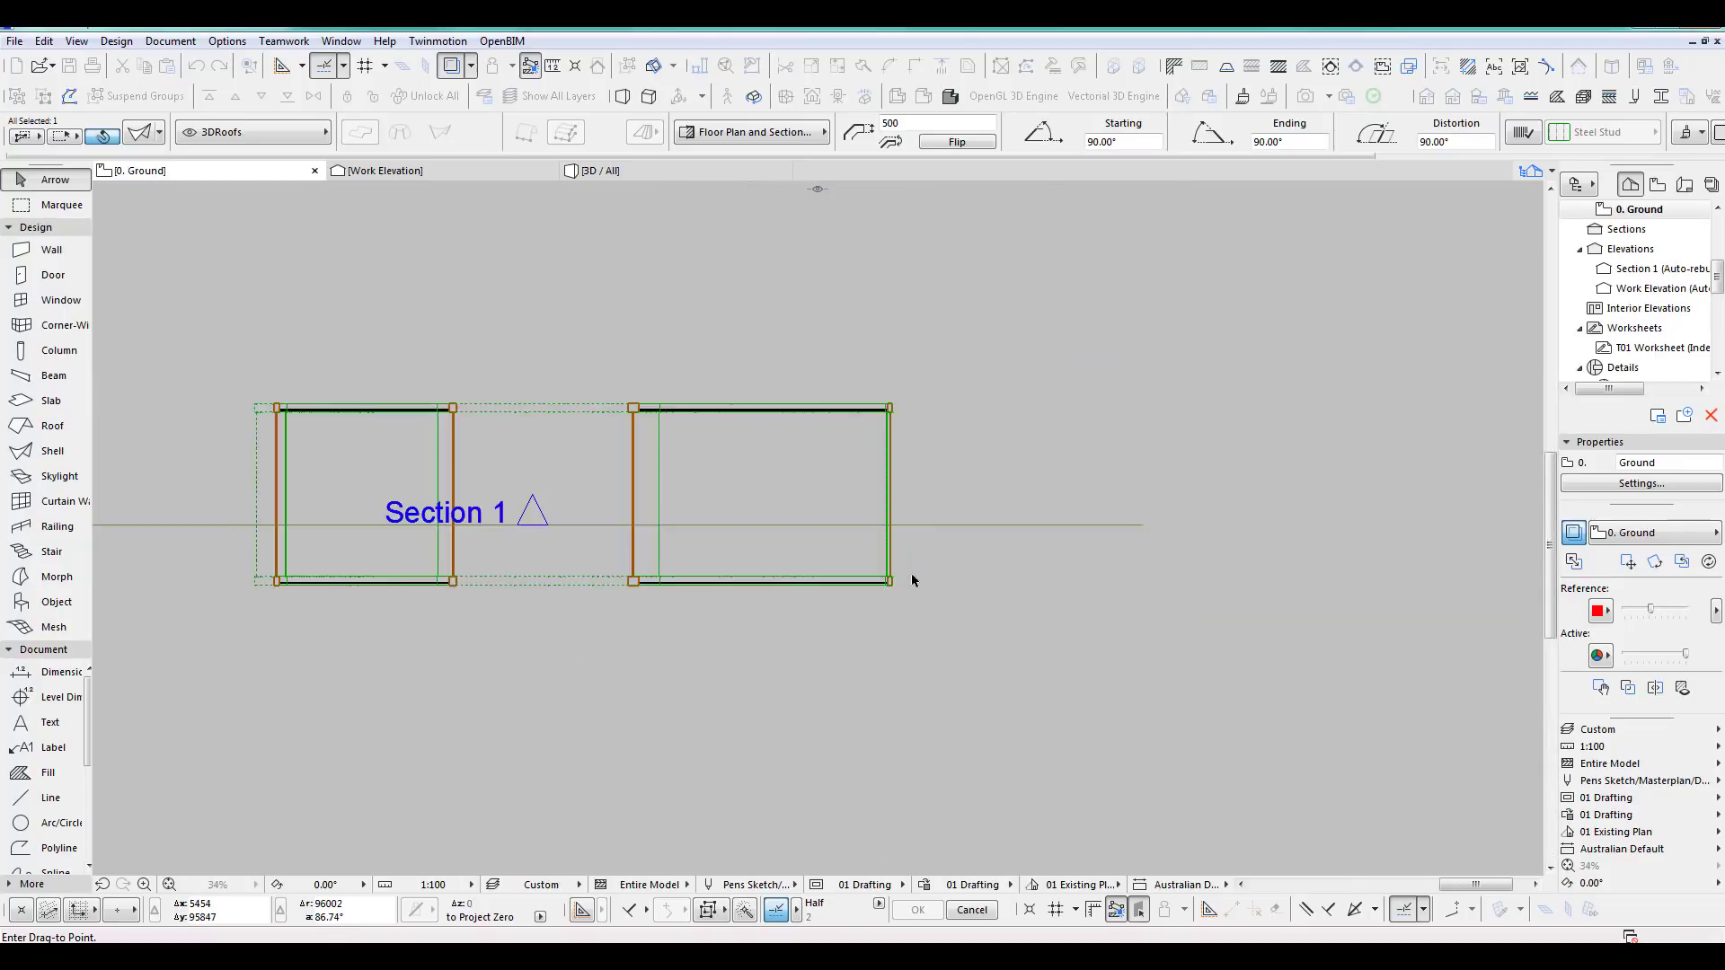
pyautogui.scroll(7, 914, 580)
pyautogui.moveTo(866, 423); pyautogui.dragTo(906, 433, button='middle')
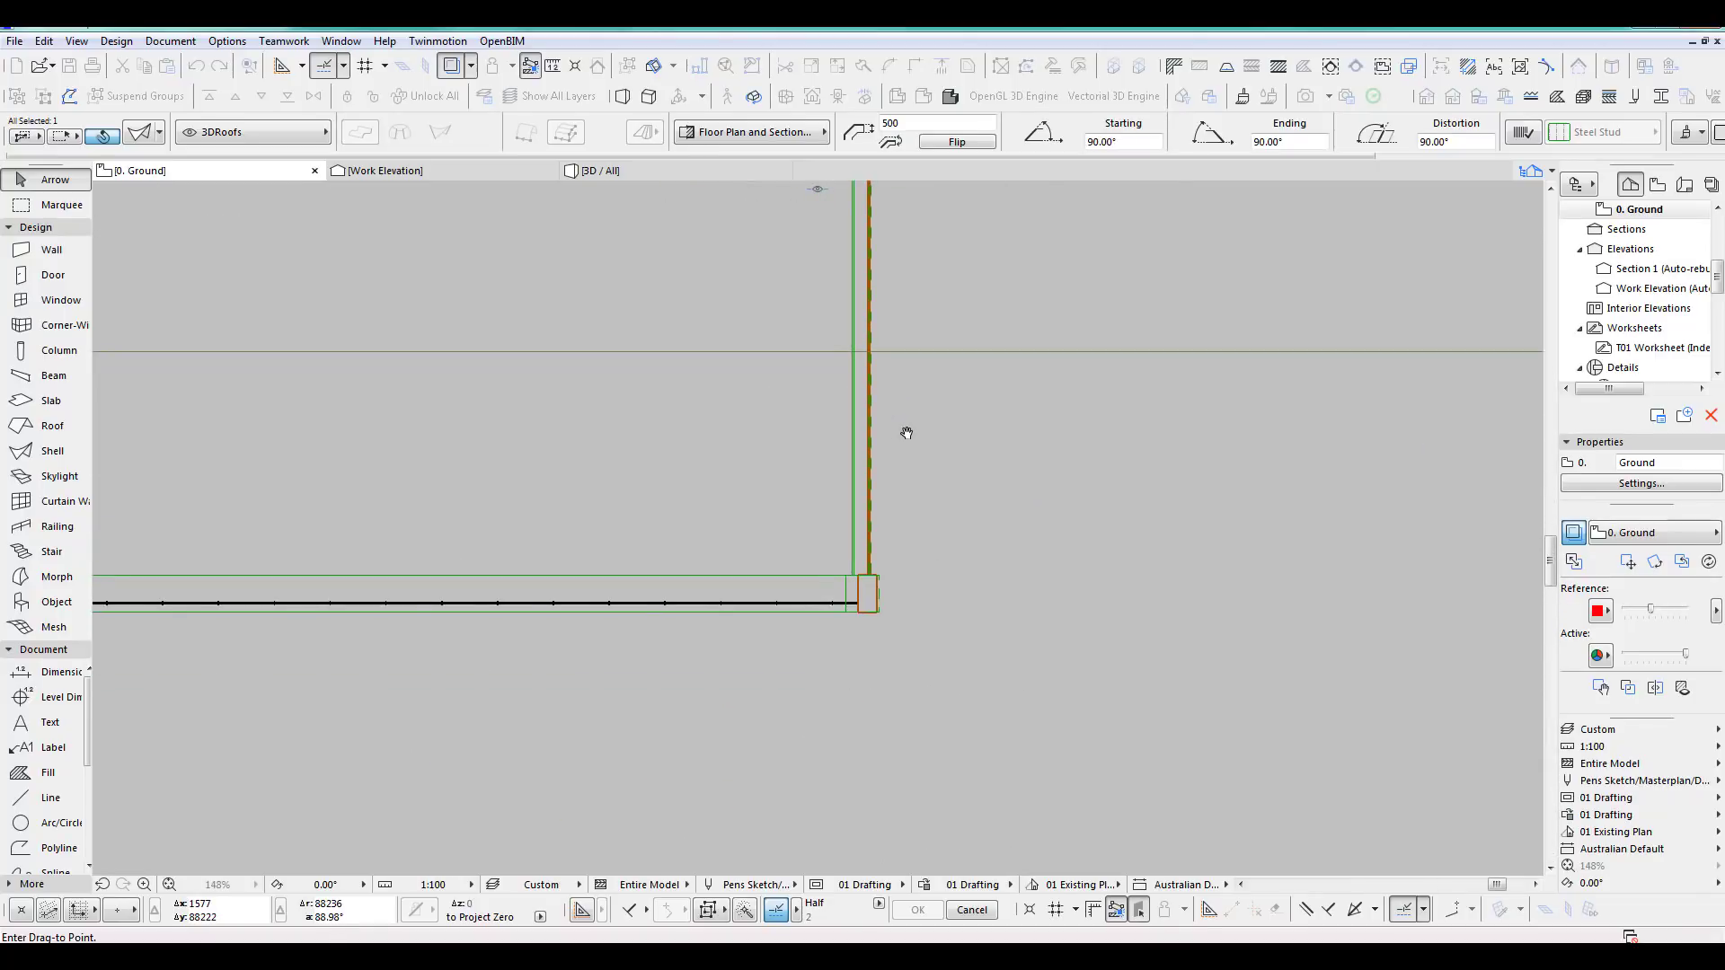
pyautogui.scroll(-6, 943, 458)
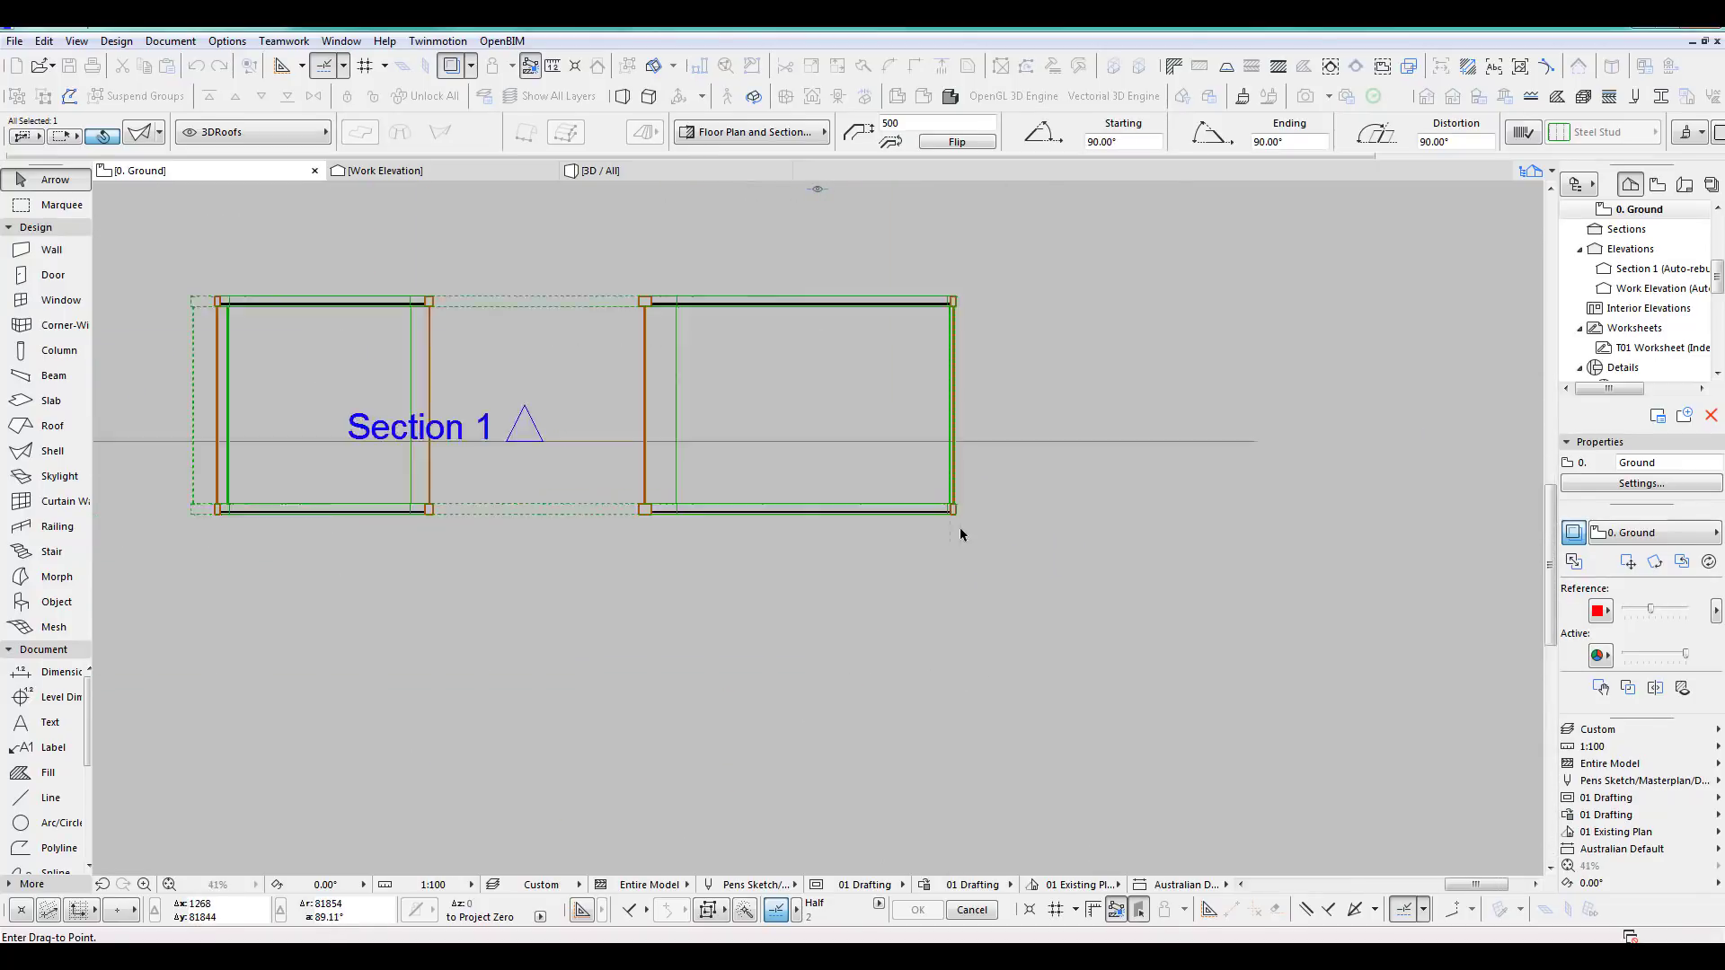
pyautogui.scroll(4, 961, 534)
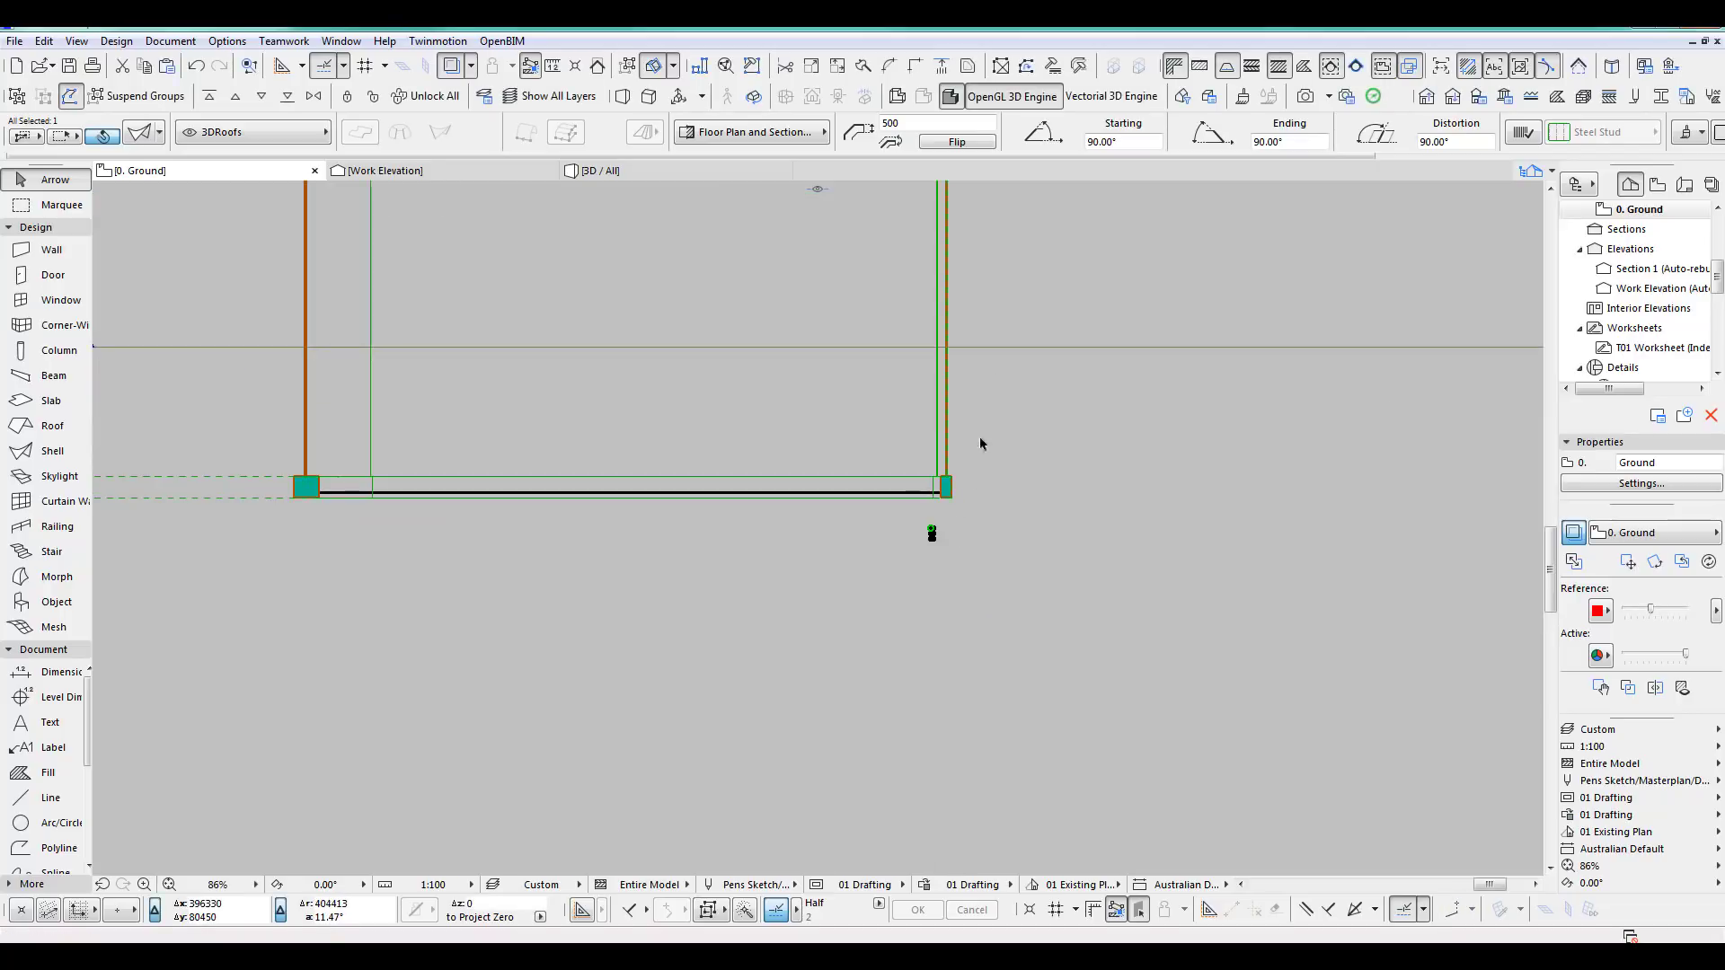
# Move the Section 1 line straight down about 11390 mm so that it lies below the small shell.
pyautogui.click(992, 349)
pyautogui.hotkey('ctrl', 'd')
pyautogui.click(992, 348)
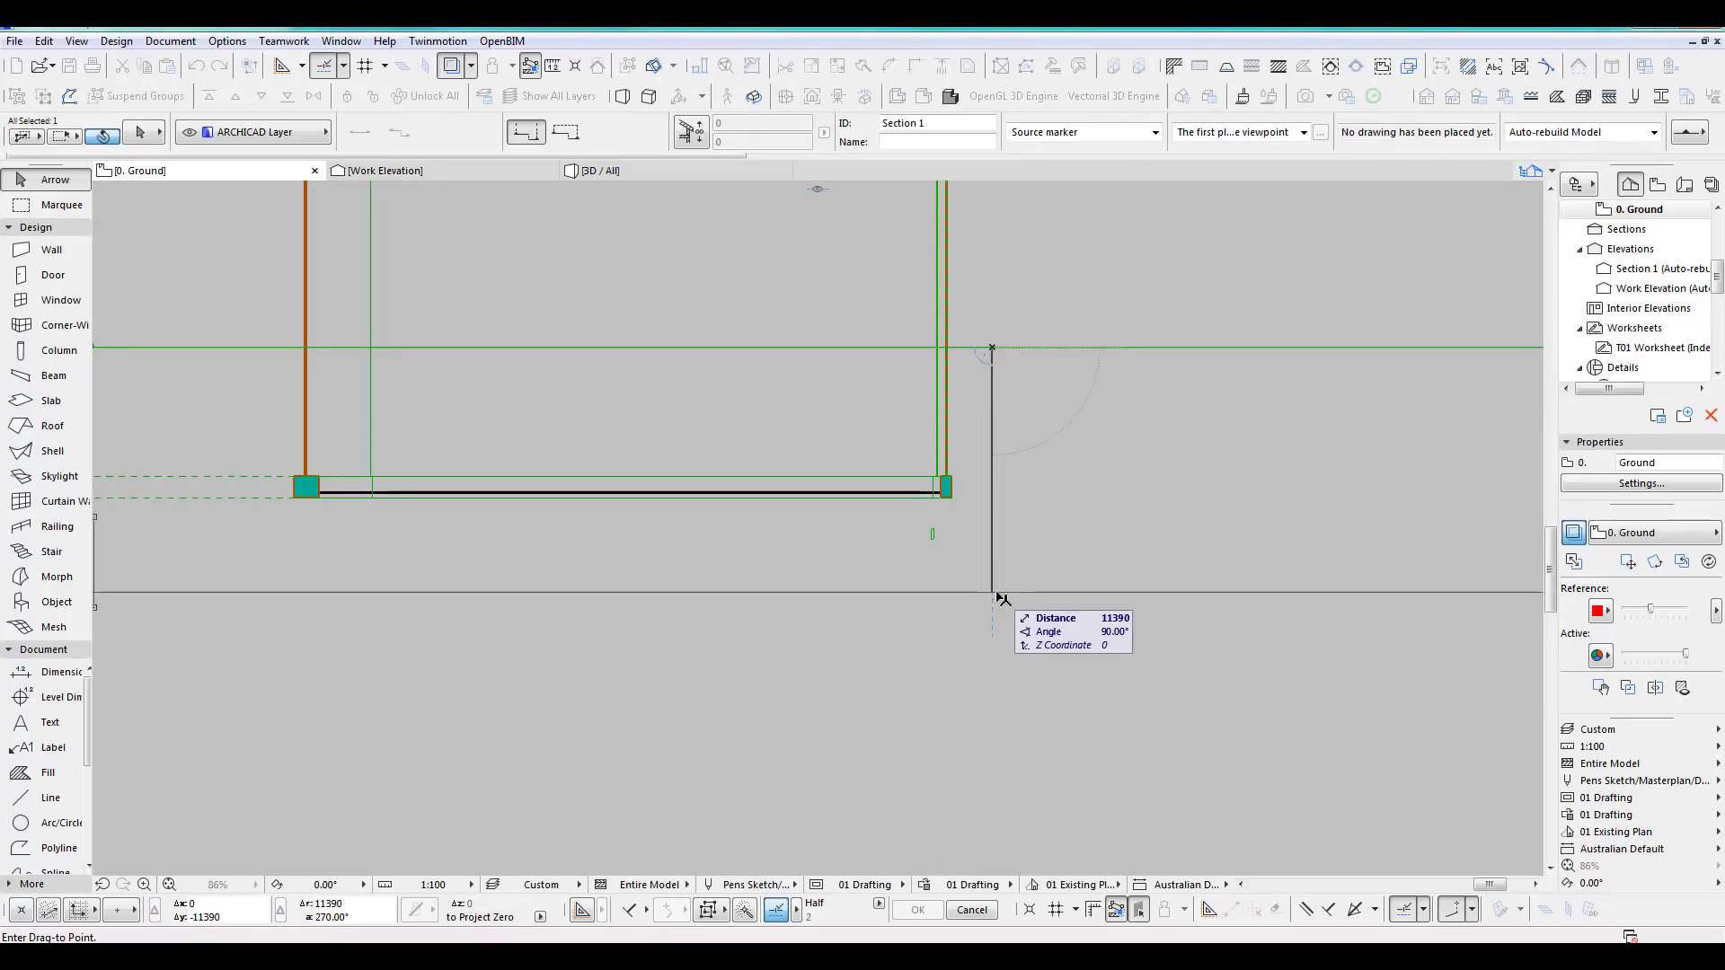
pyautogui.click(999, 592)
# In Section 1, move the small shell about 359 mm horizontally to the right, onto the outer guide curve at ground level.
pyautogui.doubleClick(1644, 268)
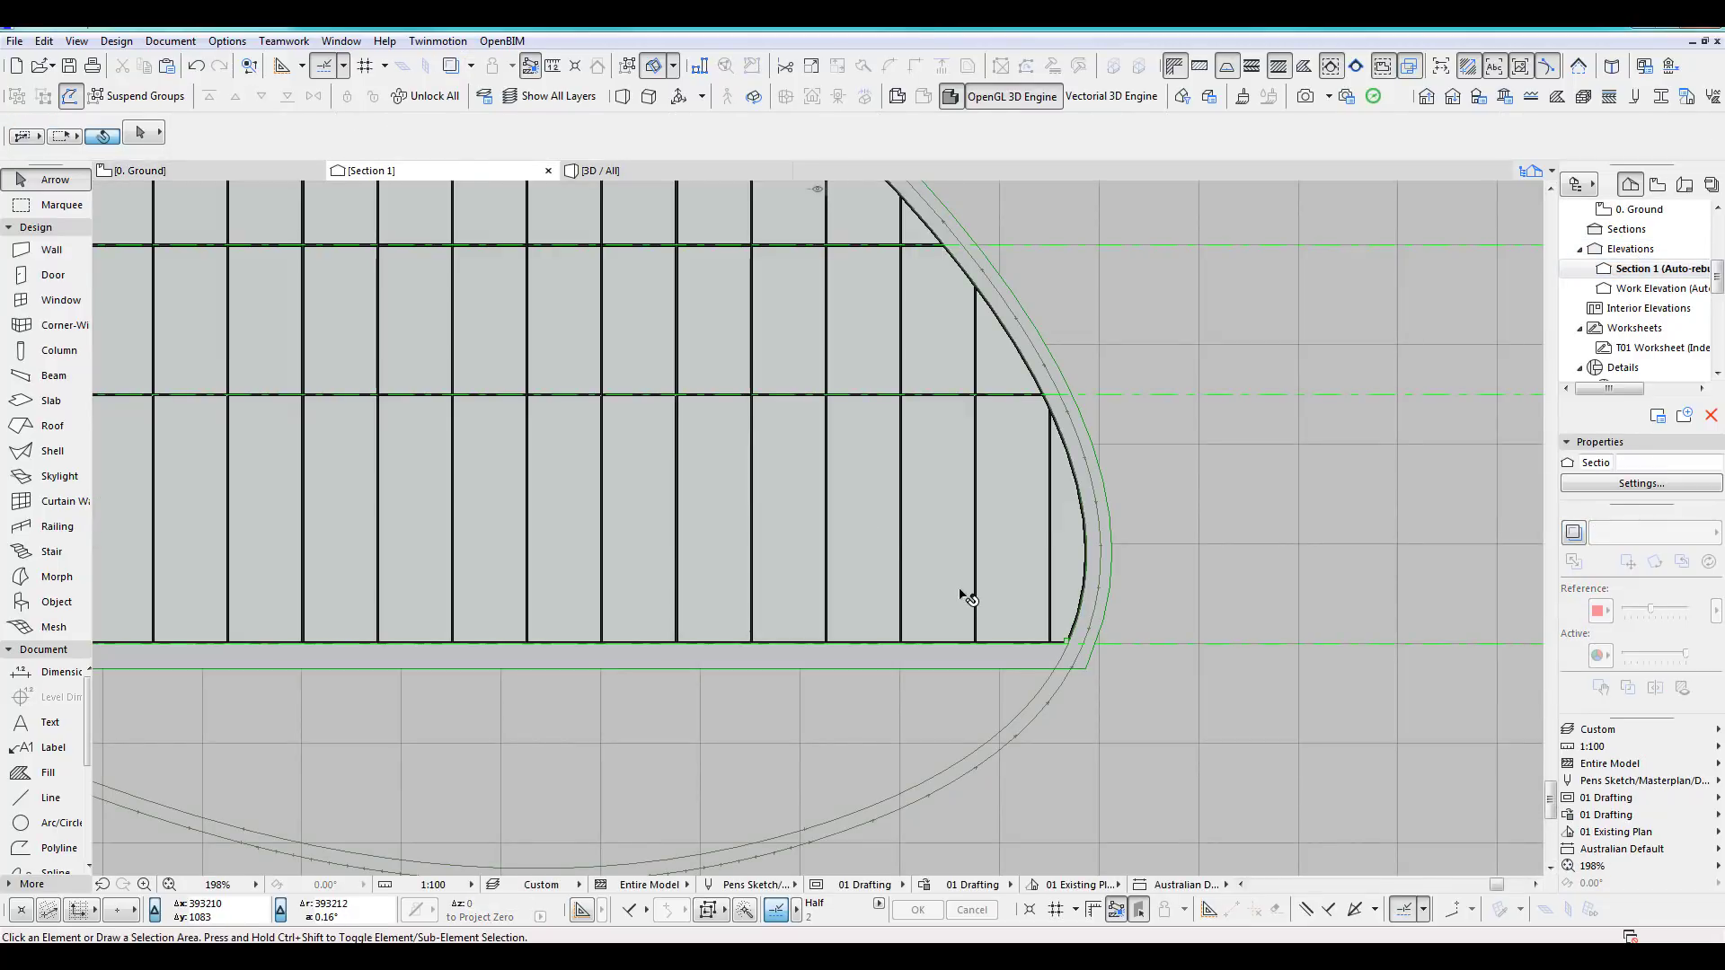
pyautogui.scroll(10, 1069, 655)
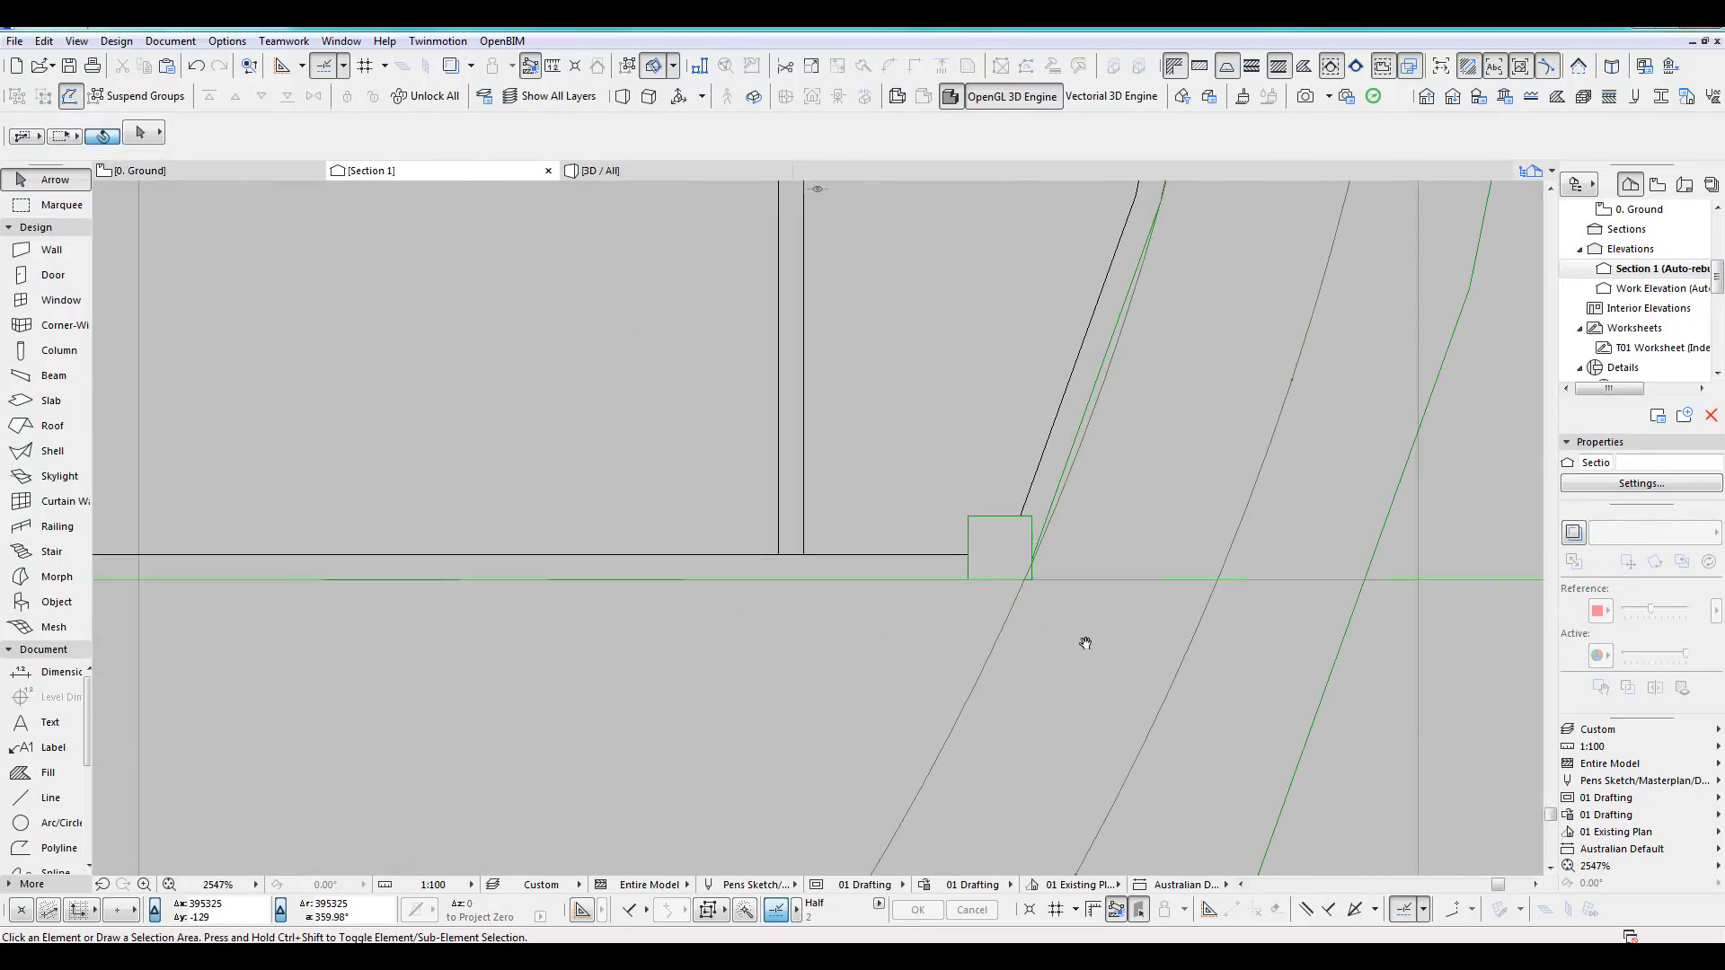
pyautogui.click(775, 591)
pyautogui.scroll(-6, 928, 709)
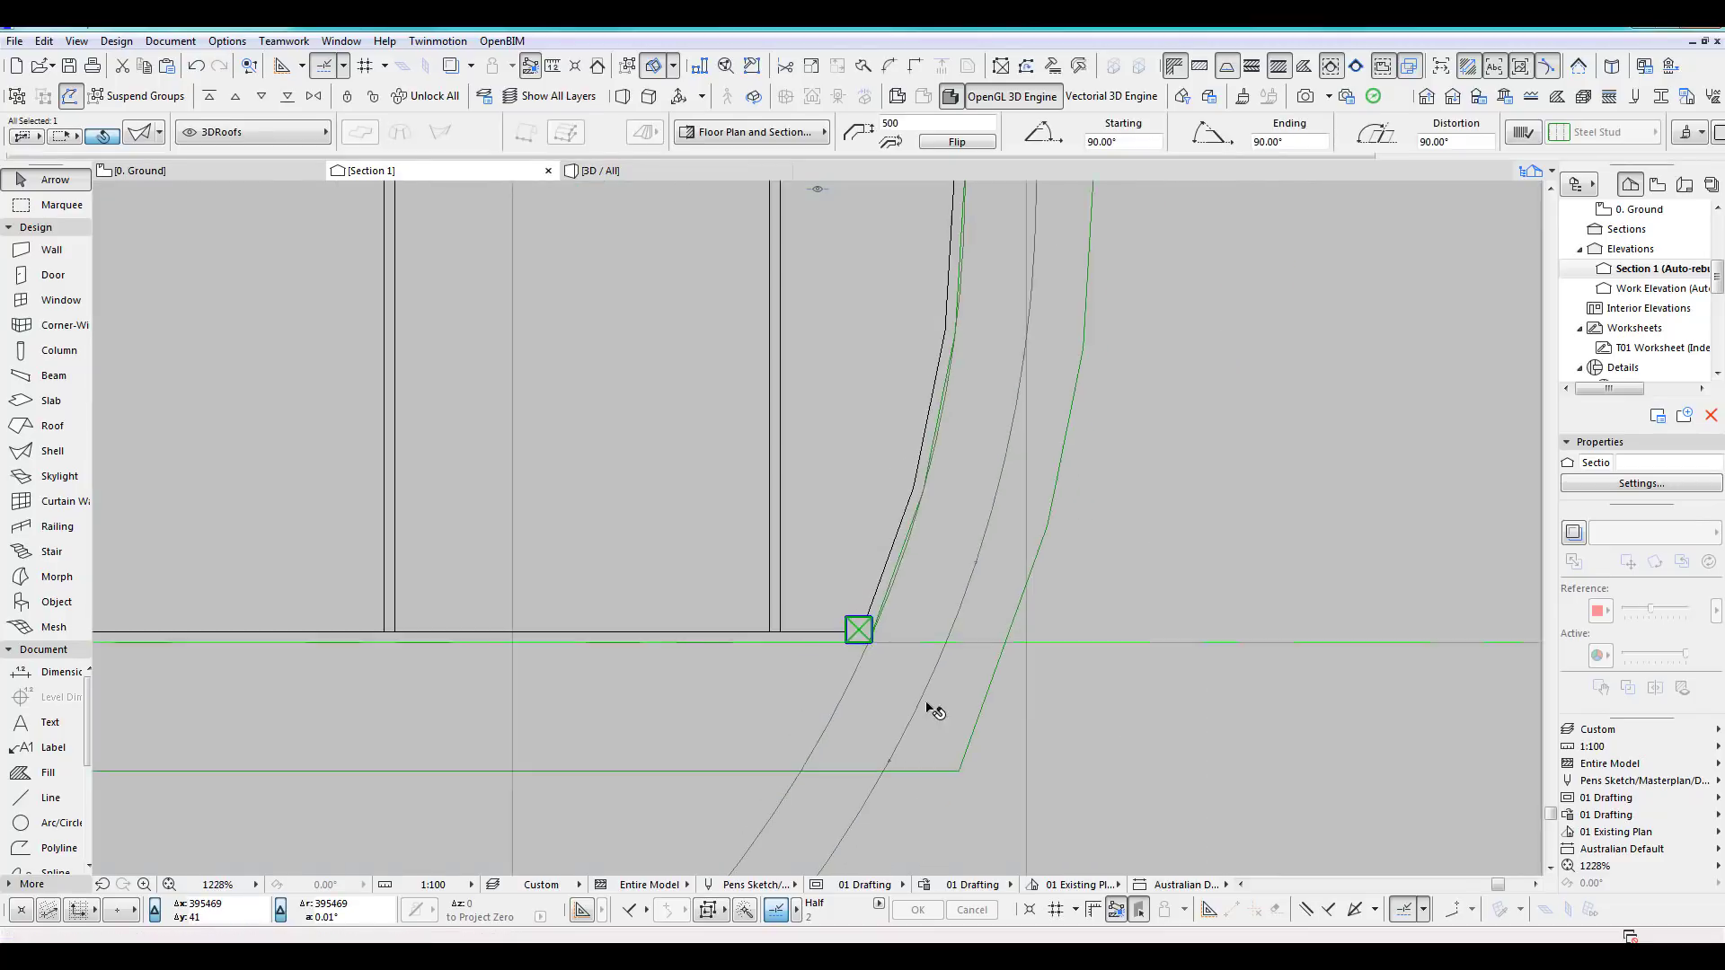
pyautogui.scroll(-6, 896, 566)
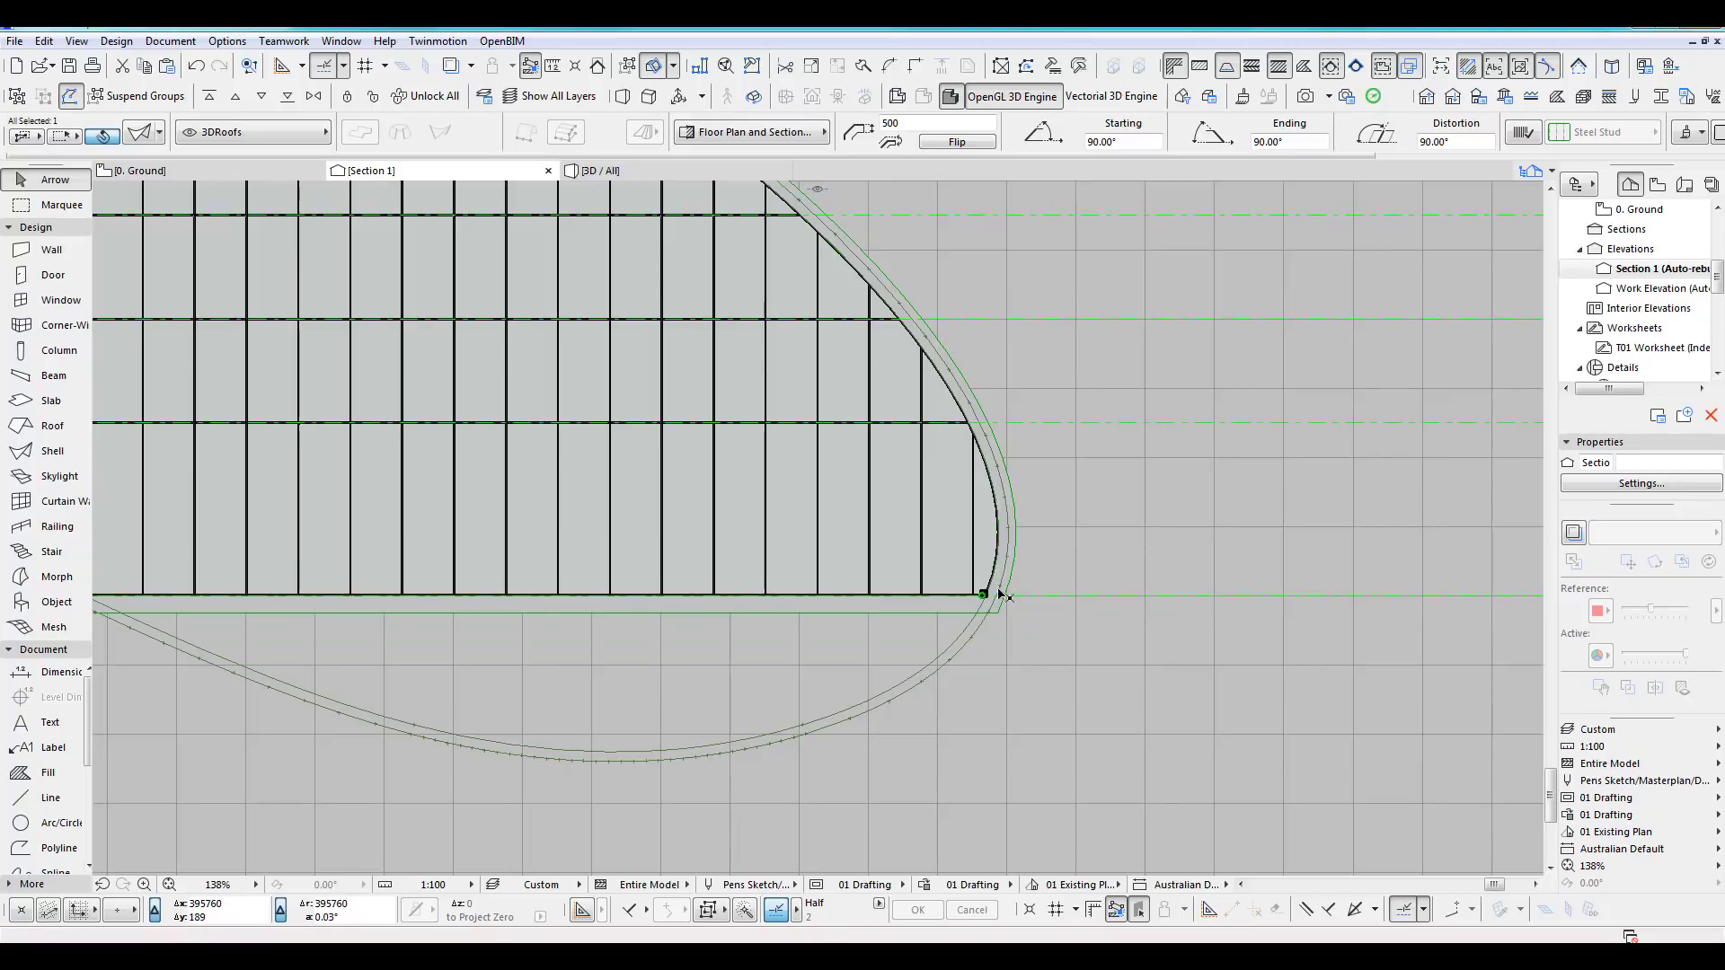
pyautogui.scroll(10, 1002, 595)
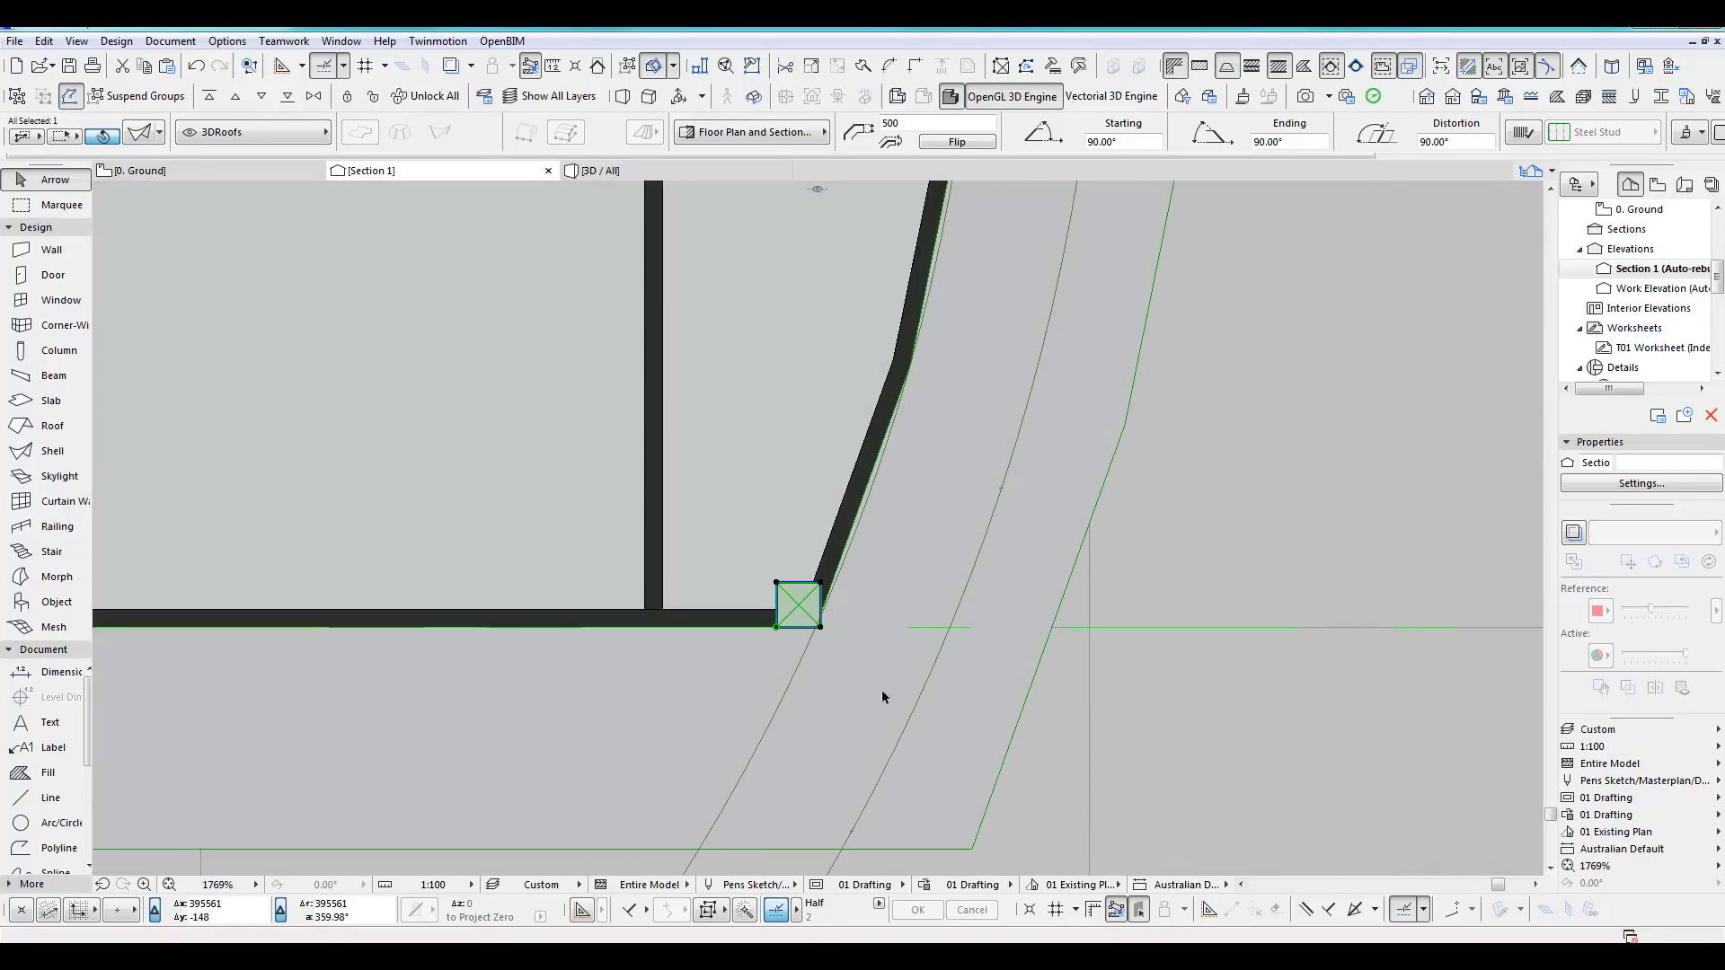
pyautogui.hotkey('ctrl', 'd')
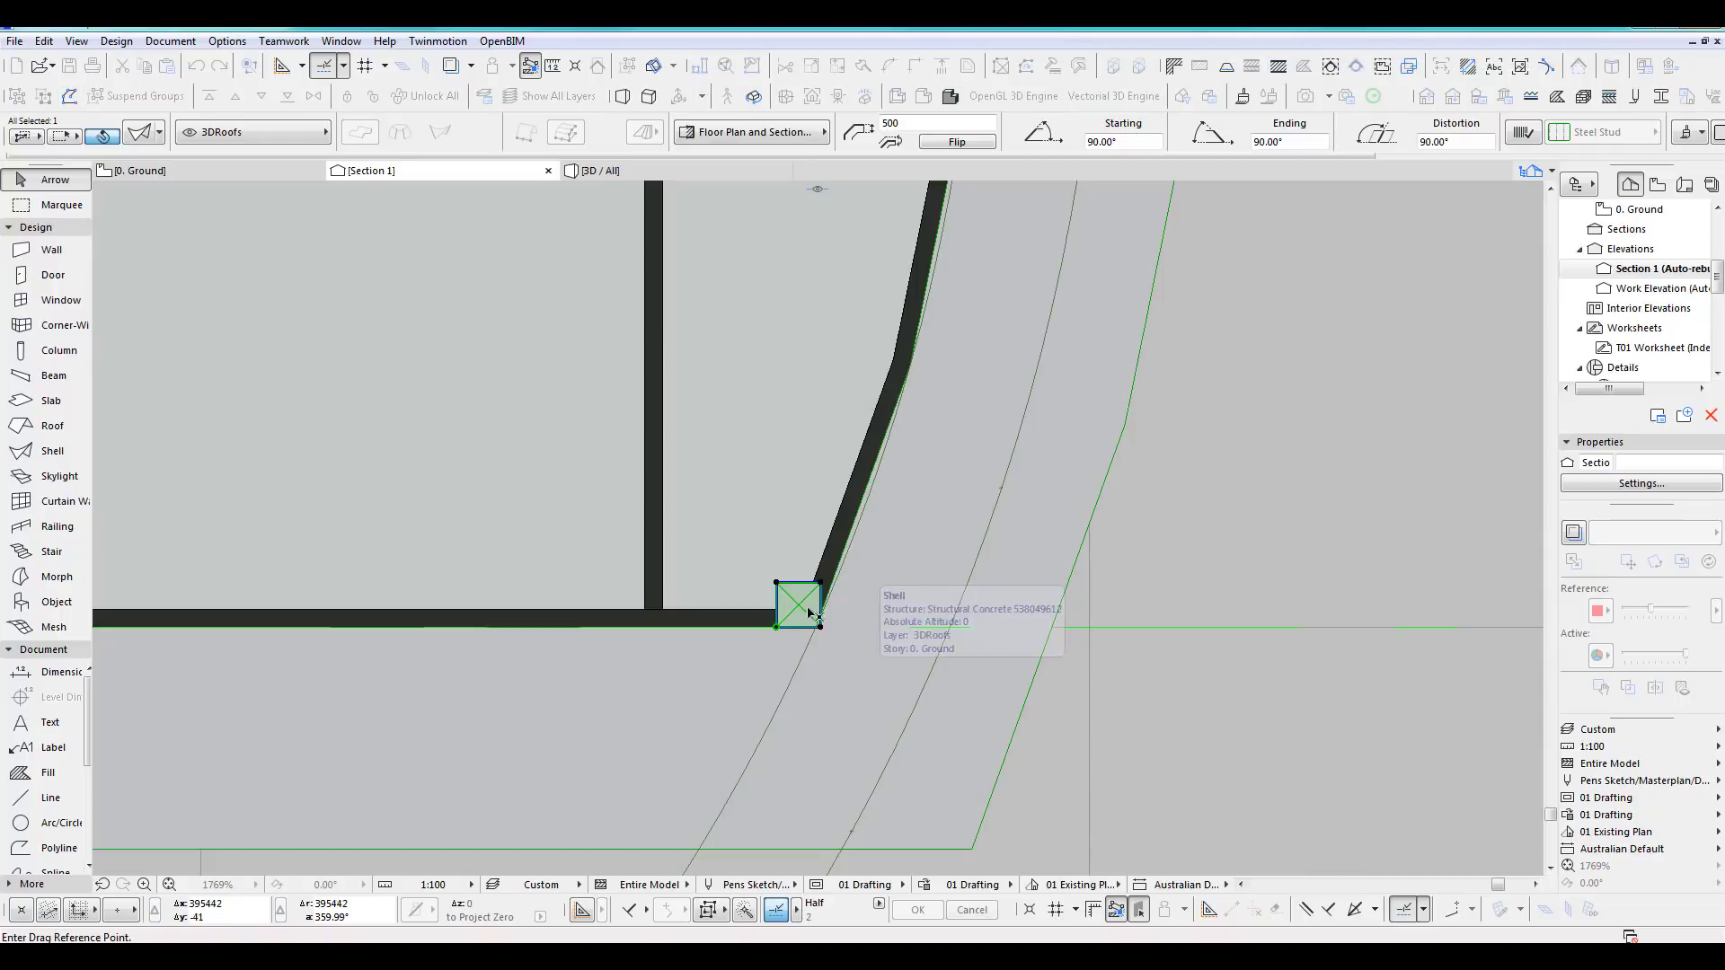
pyautogui.click(802, 610)
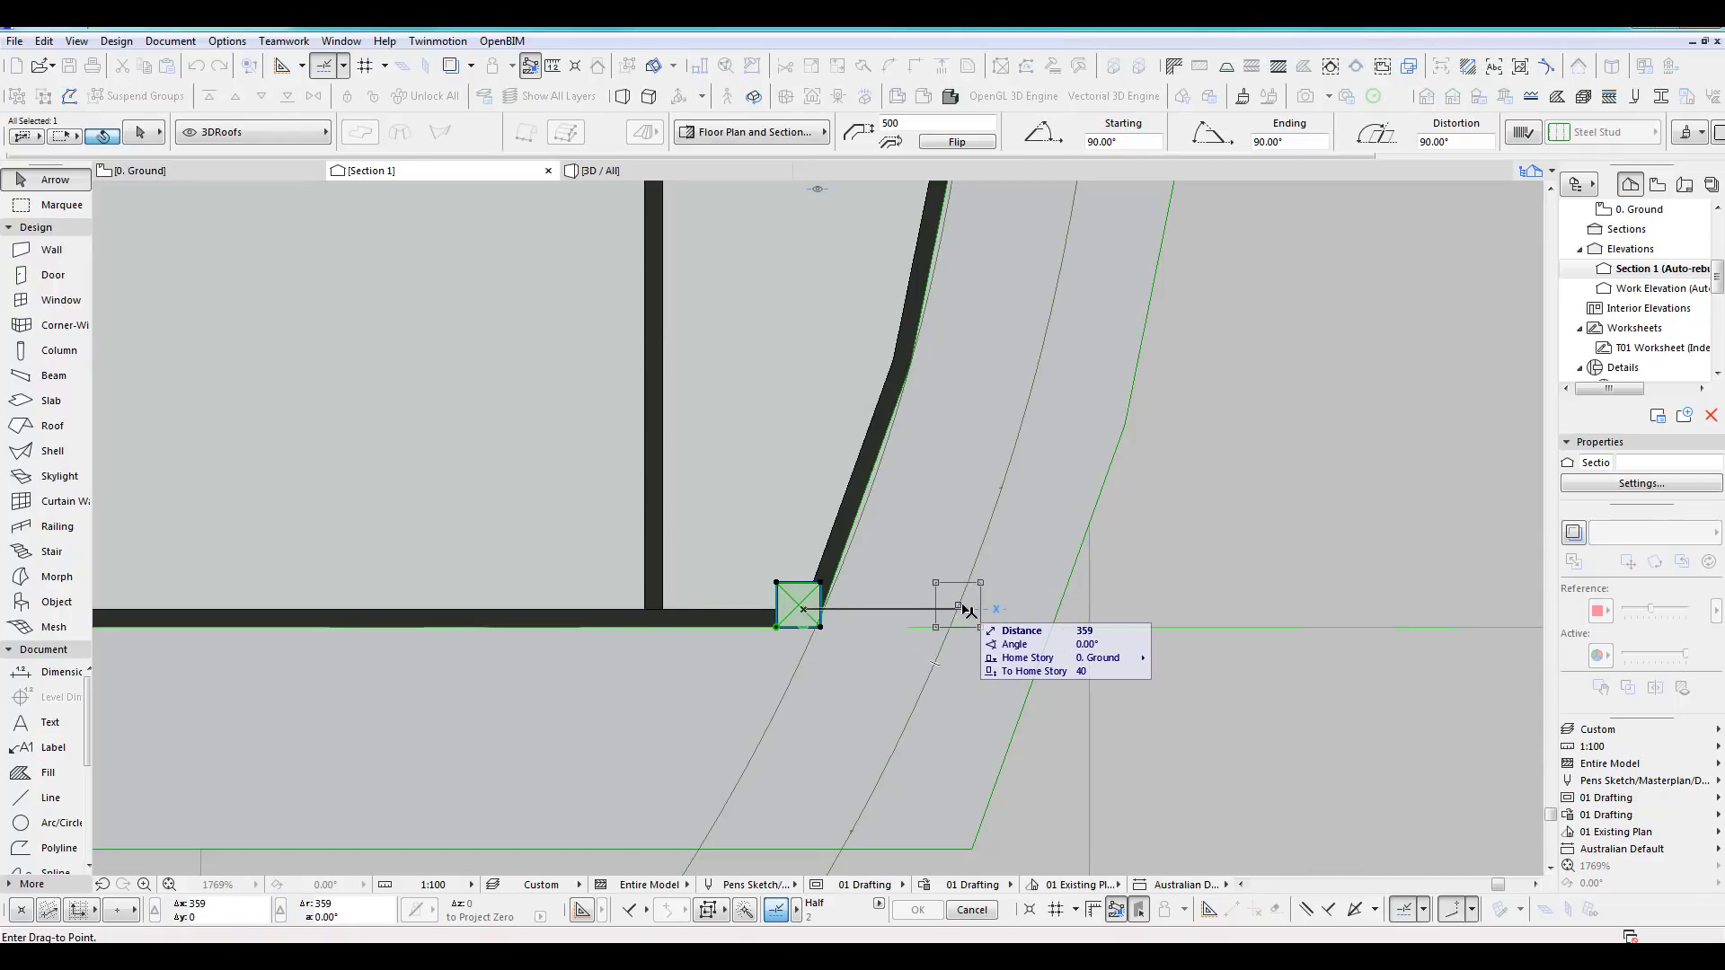
pyautogui.click(960, 608)
pyautogui.click(1162, 719)
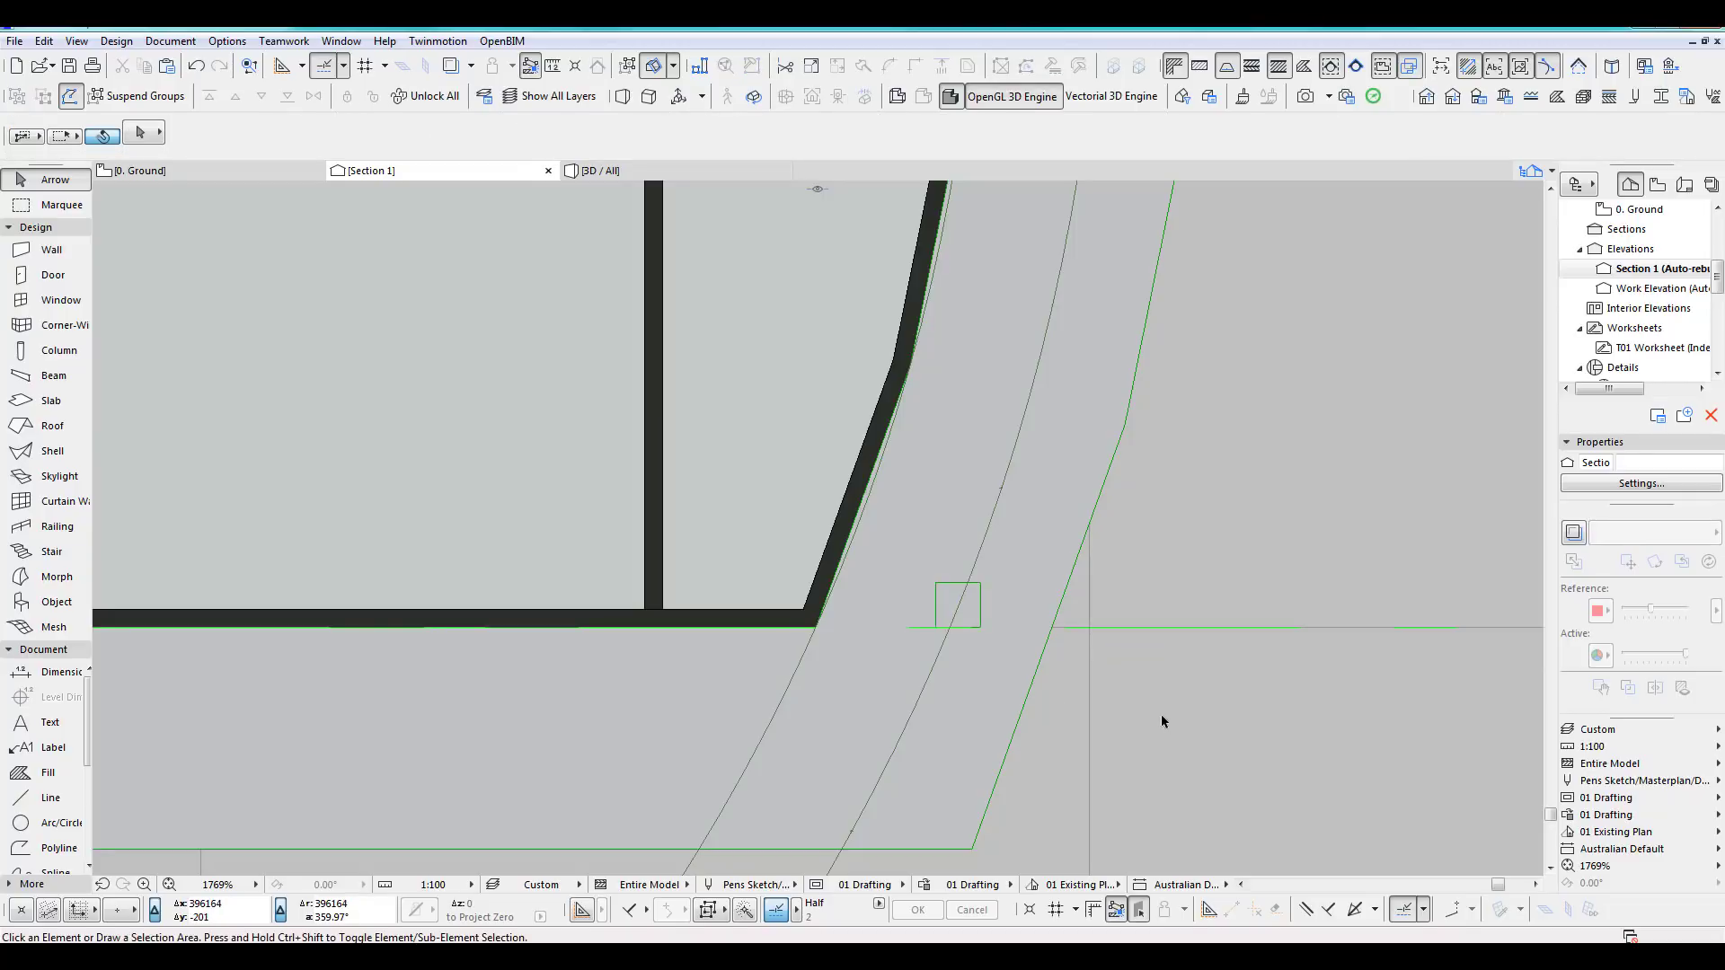
# In the Ground plan, move the small shell straight up until its lower end aligns with the inner edge of the building's corner.
pyautogui.press('F2')
pyautogui.scroll(7, 970, 526)
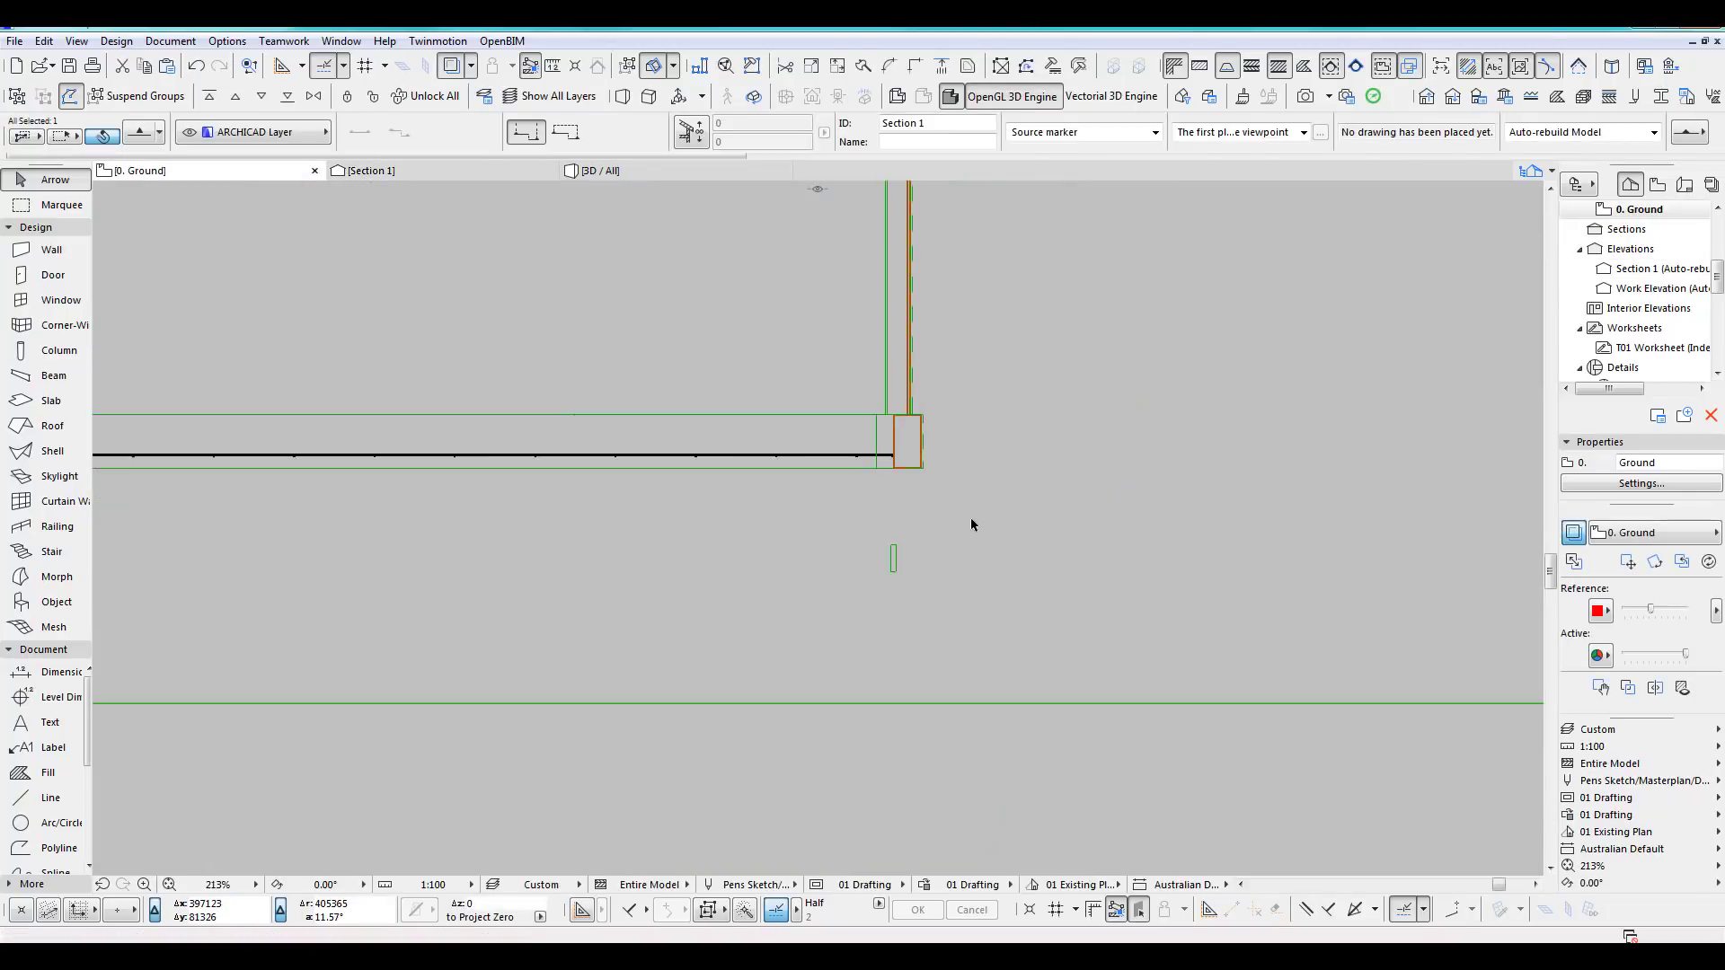
pyautogui.click(907, 760)
pyautogui.hotkey('ctrl', 'd')
pyautogui.click(908, 760)
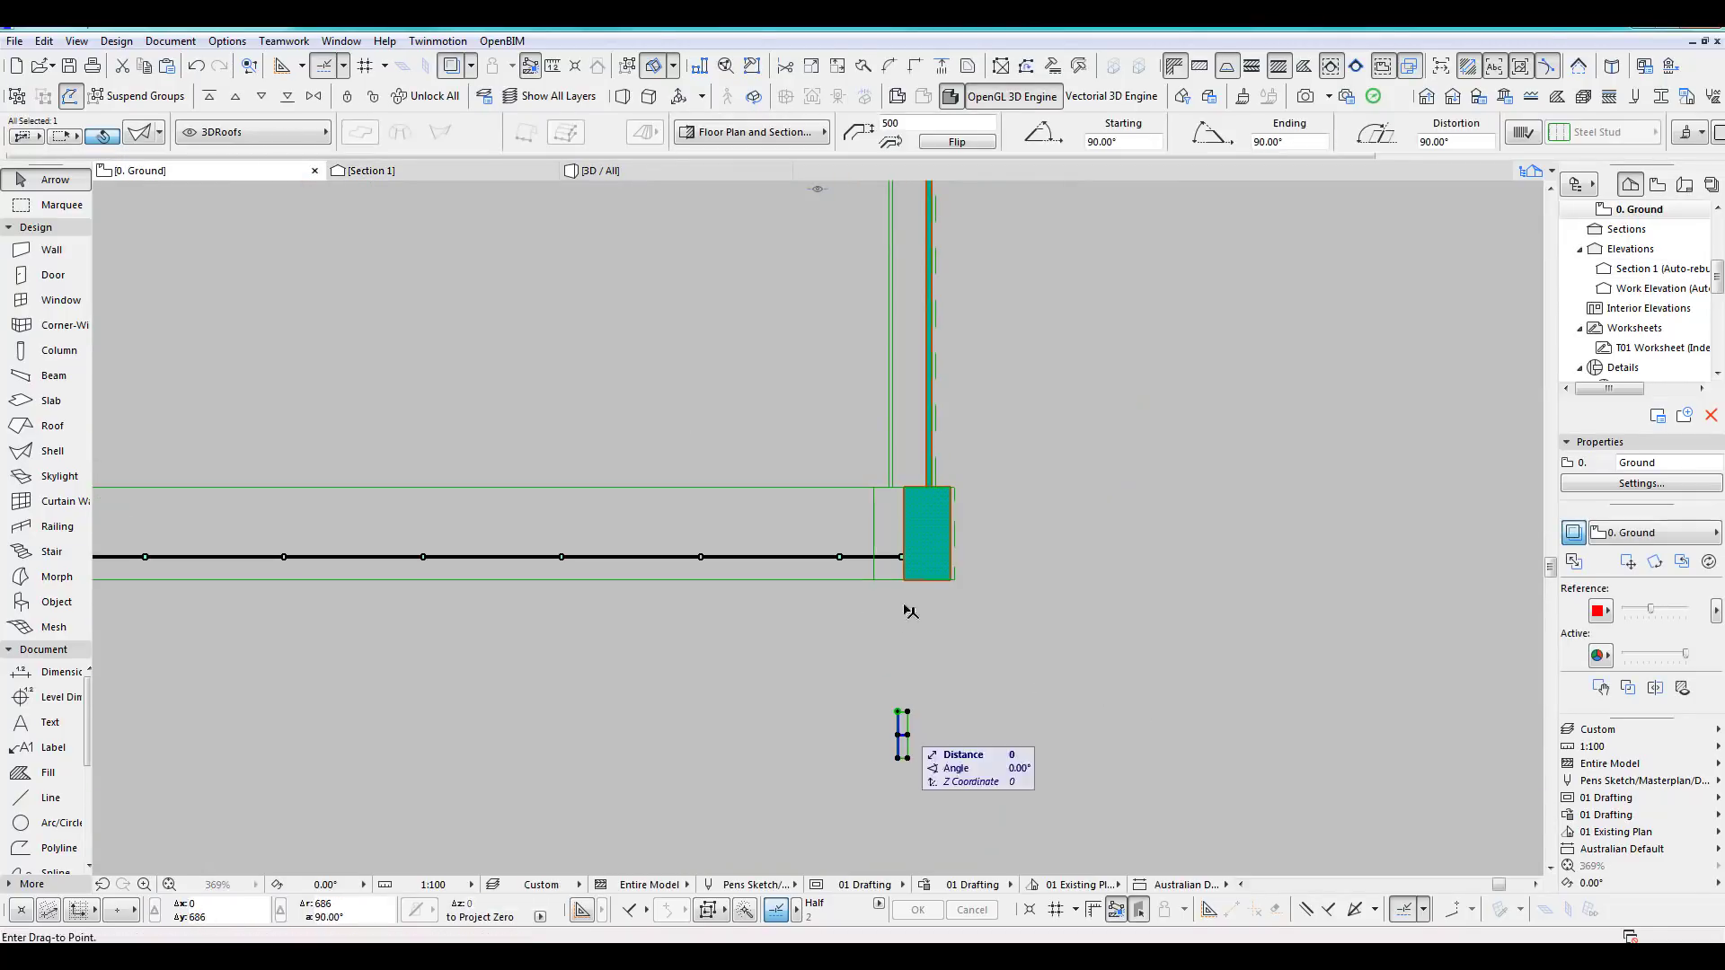
pyautogui.click(955, 488)
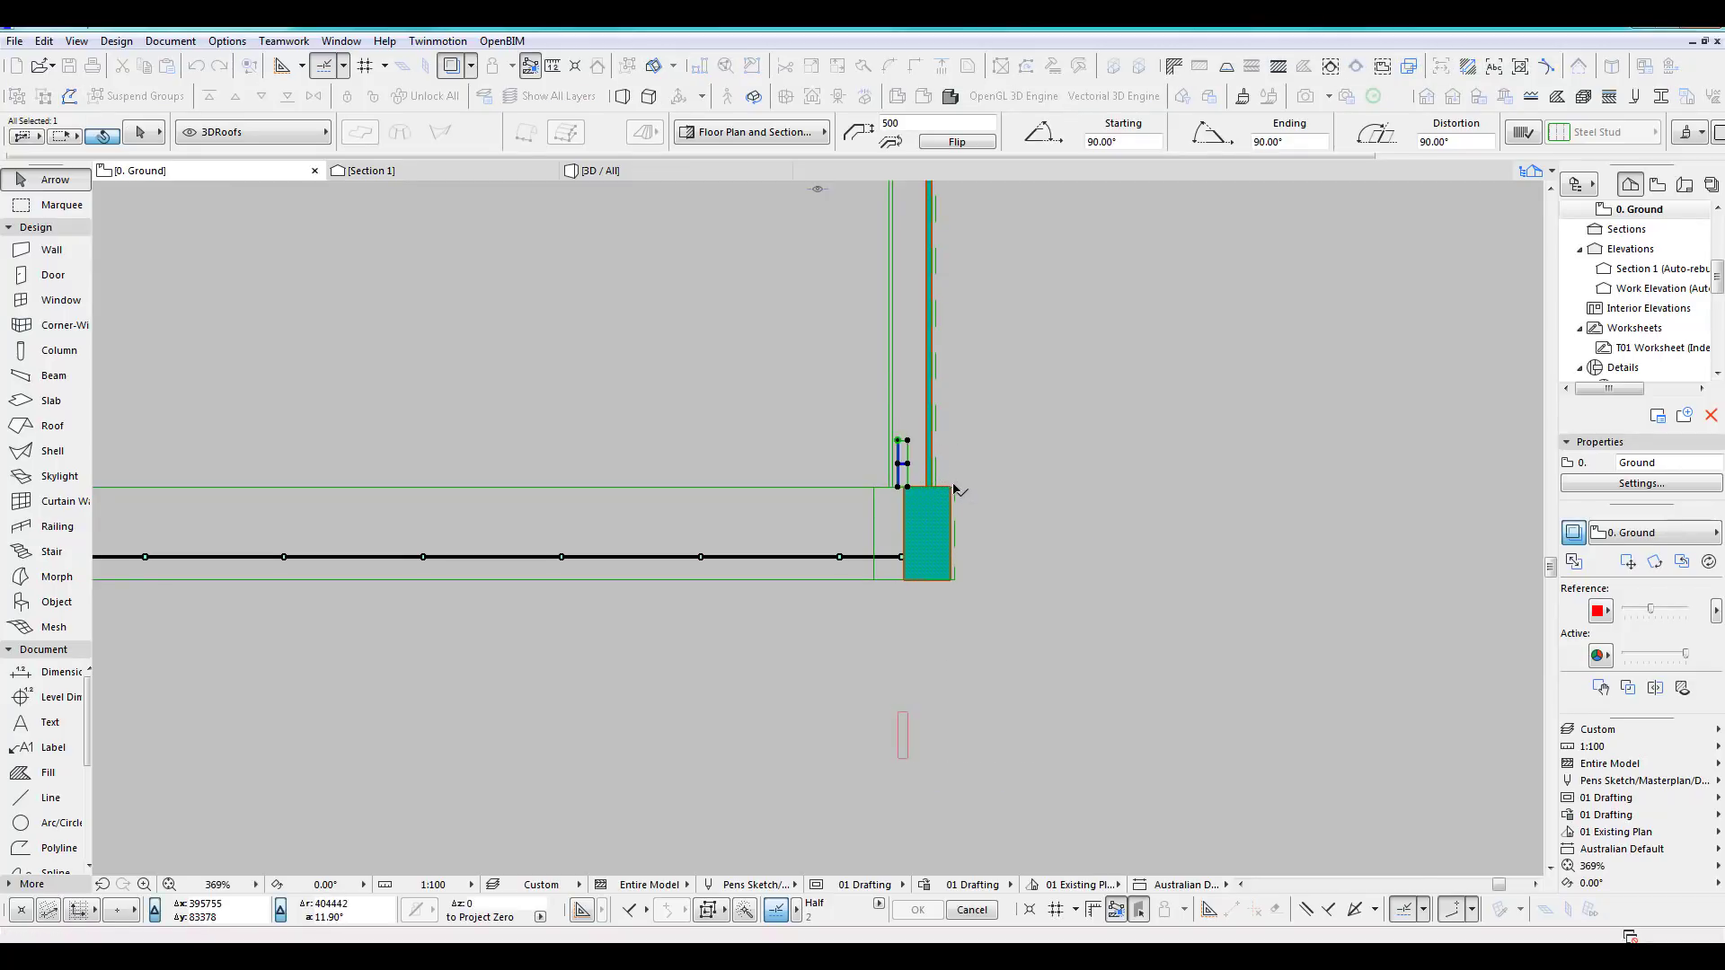
# Move the Section 1 line straight up so that it cuts through the small shell at the building's corner.
pyautogui.scroll(-4, 978, 507)
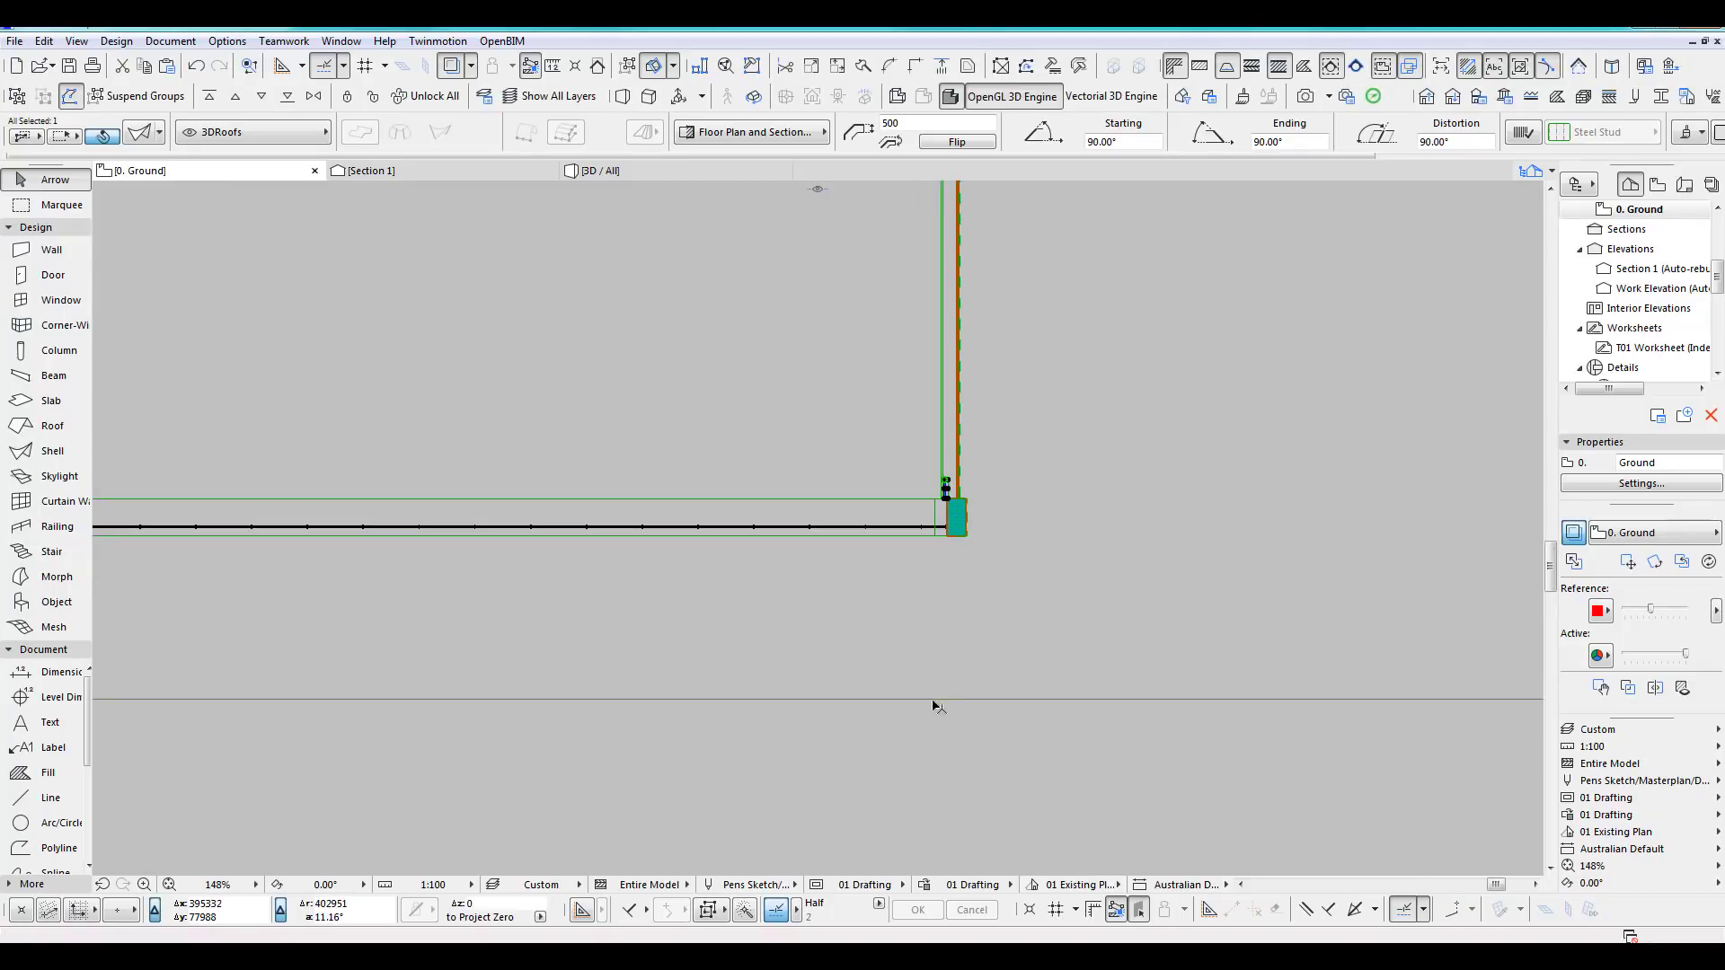
pyautogui.click(935, 701)
pyautogui.hotkey('ctrl', 'd')
pyautogui.click(933, 699)
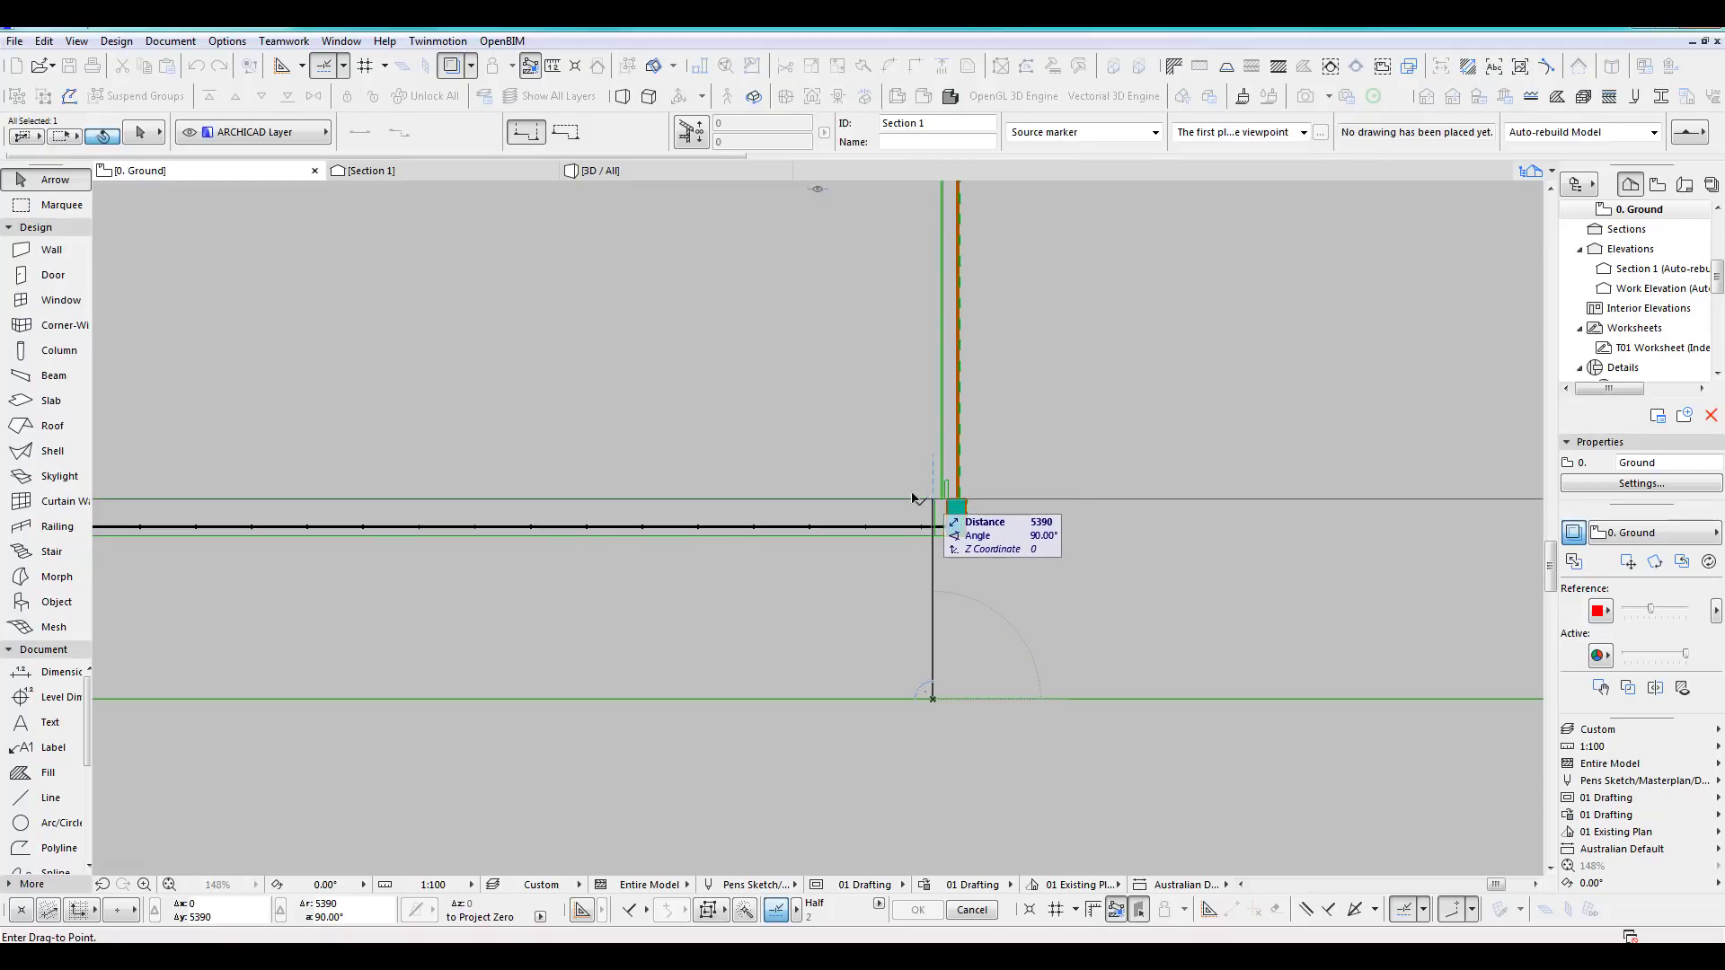
pyautogui.click(903, 494)
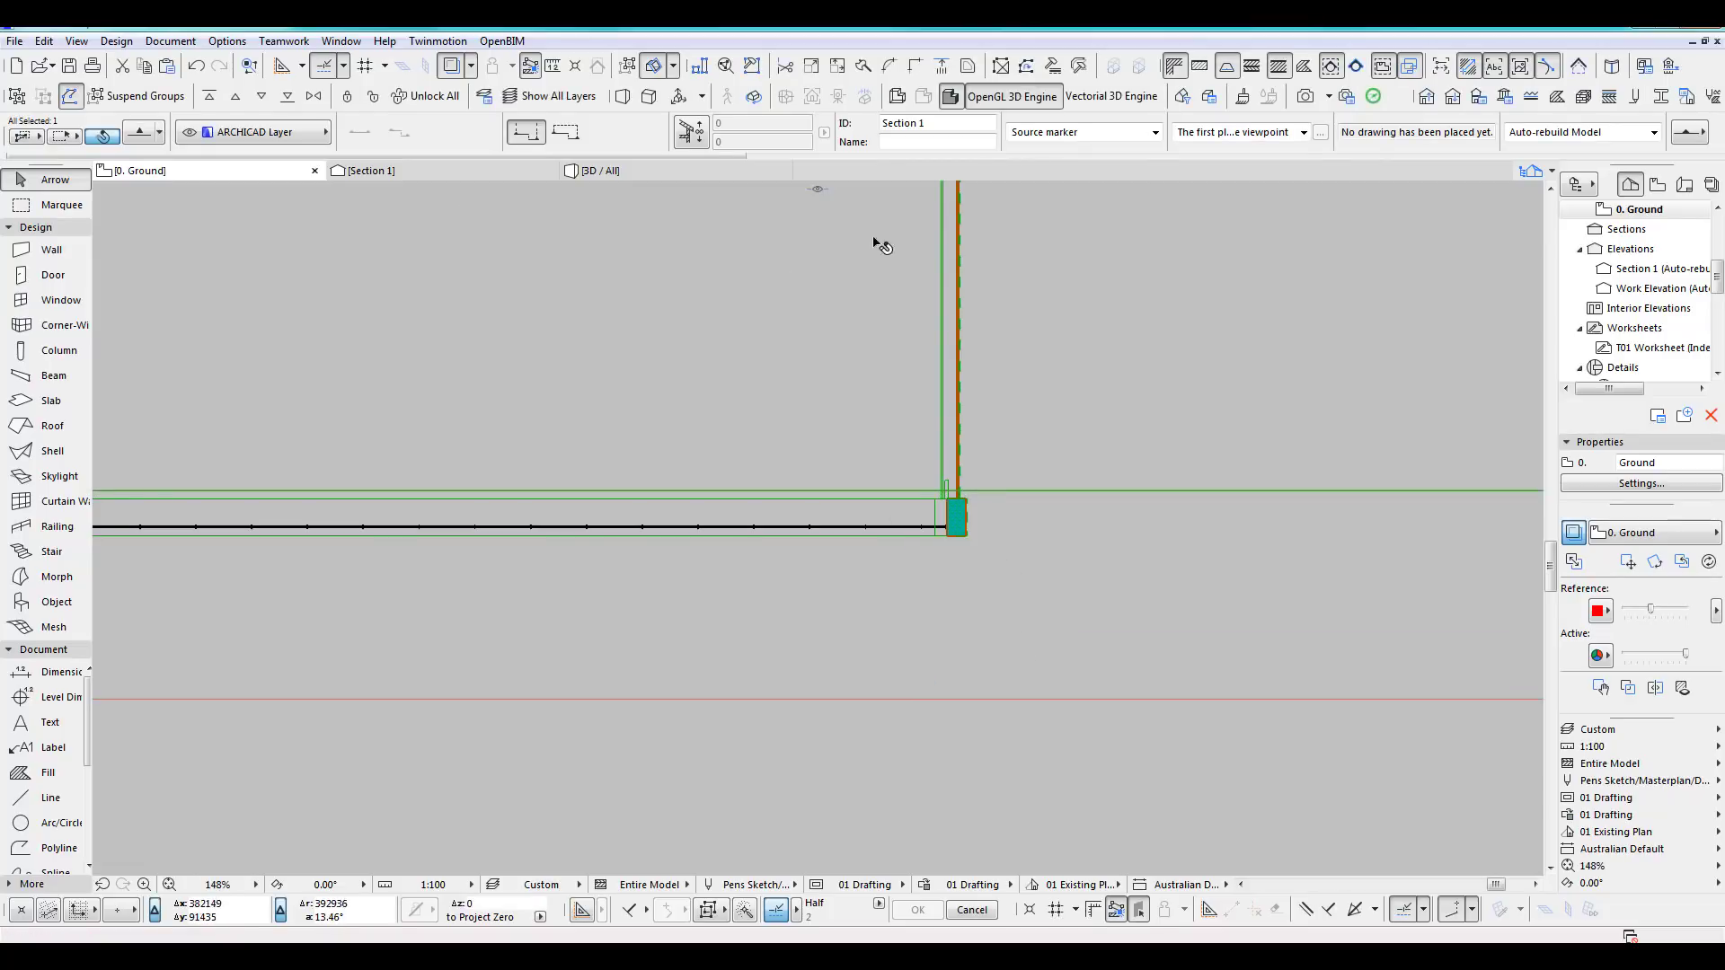
# In Section 1, shift the small shell about 12 mm to the left along ground level, over the cut building shell.
pyautogui.click(371, 171)
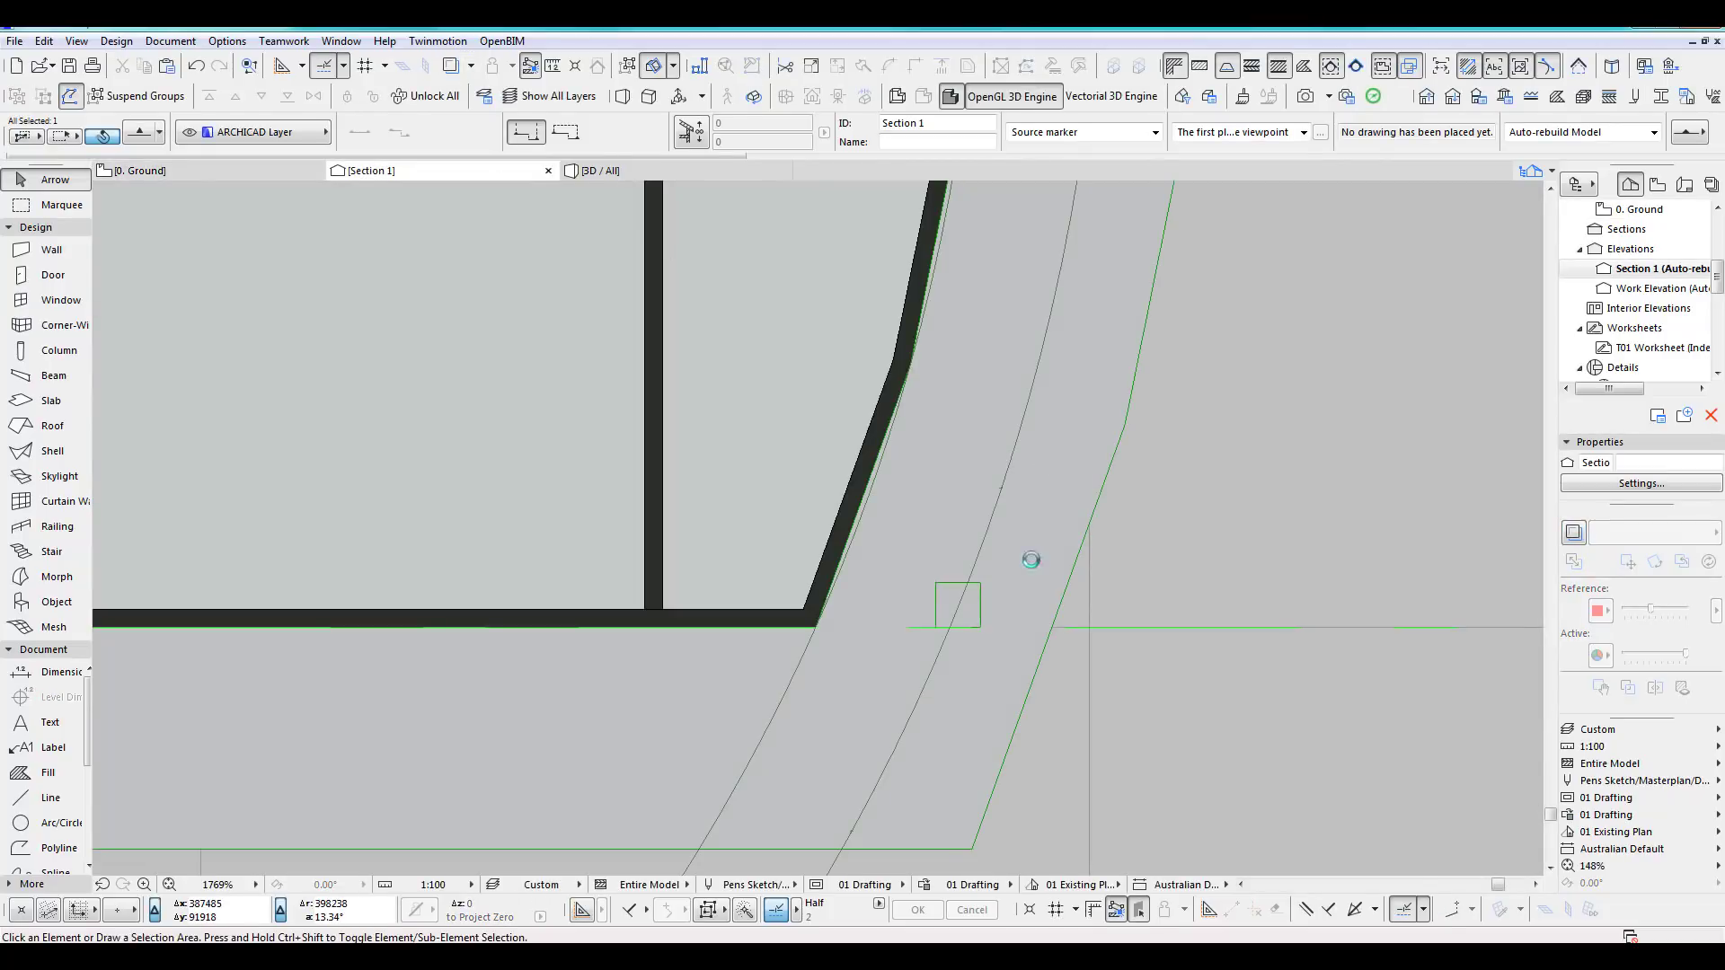
pyautogui.scroll(-5, 1082, 687)
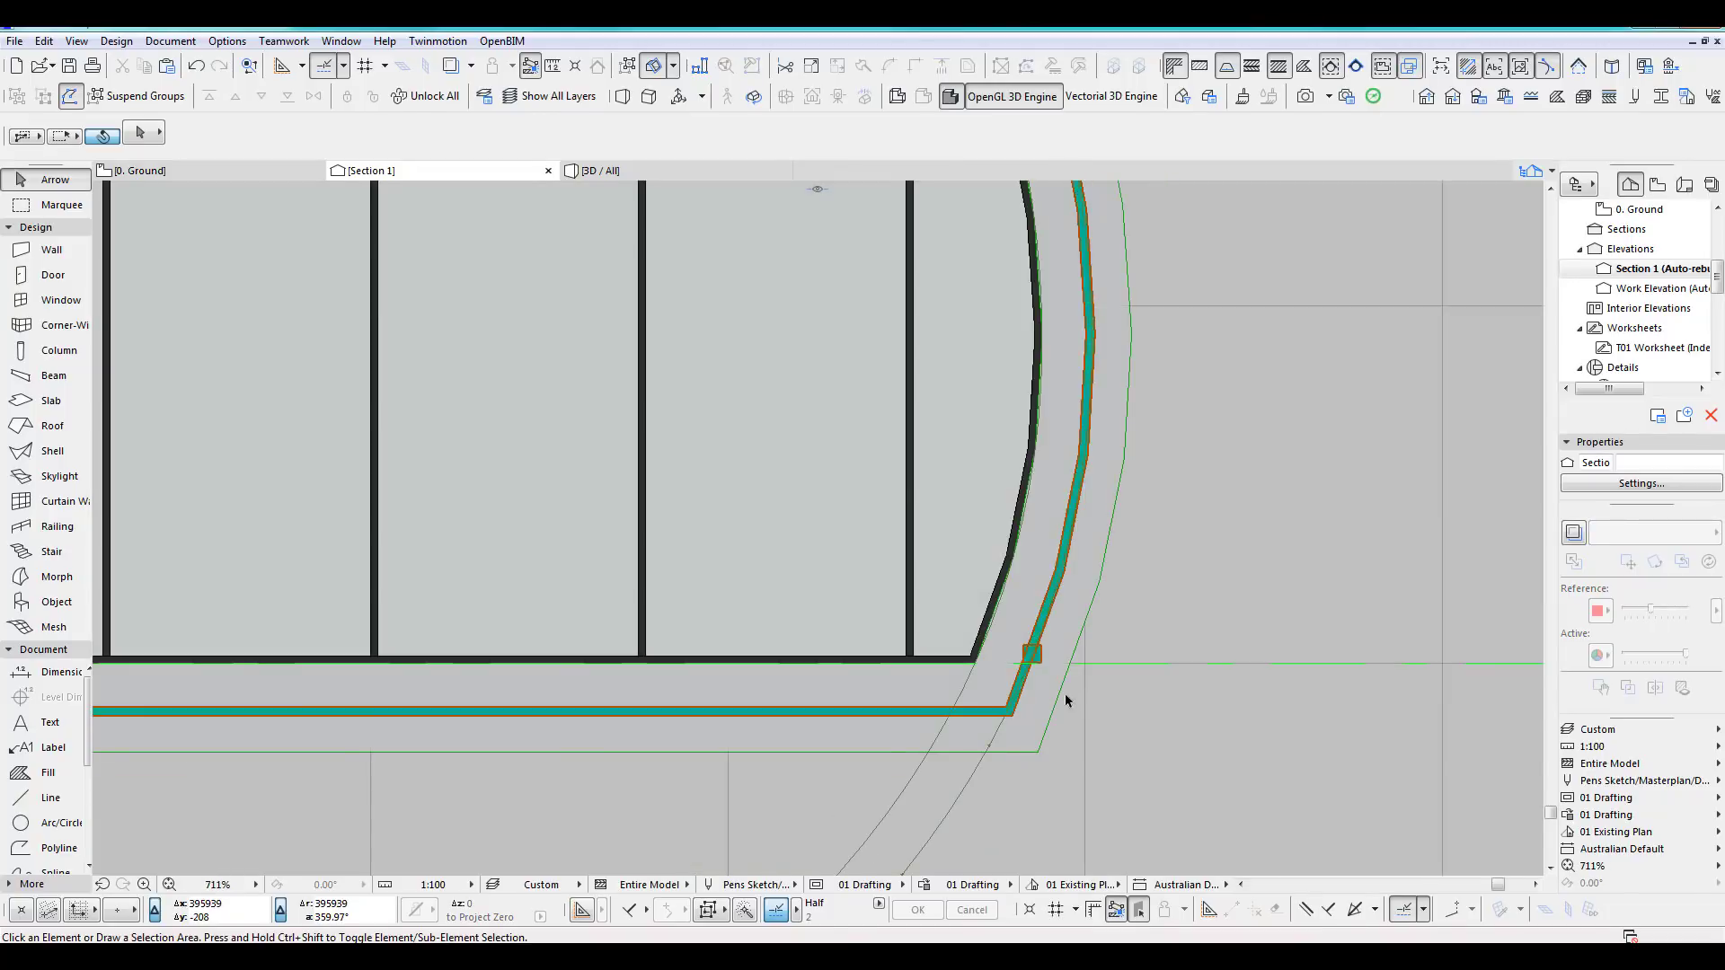
pyautogui.scroll(6, 1059, 687)
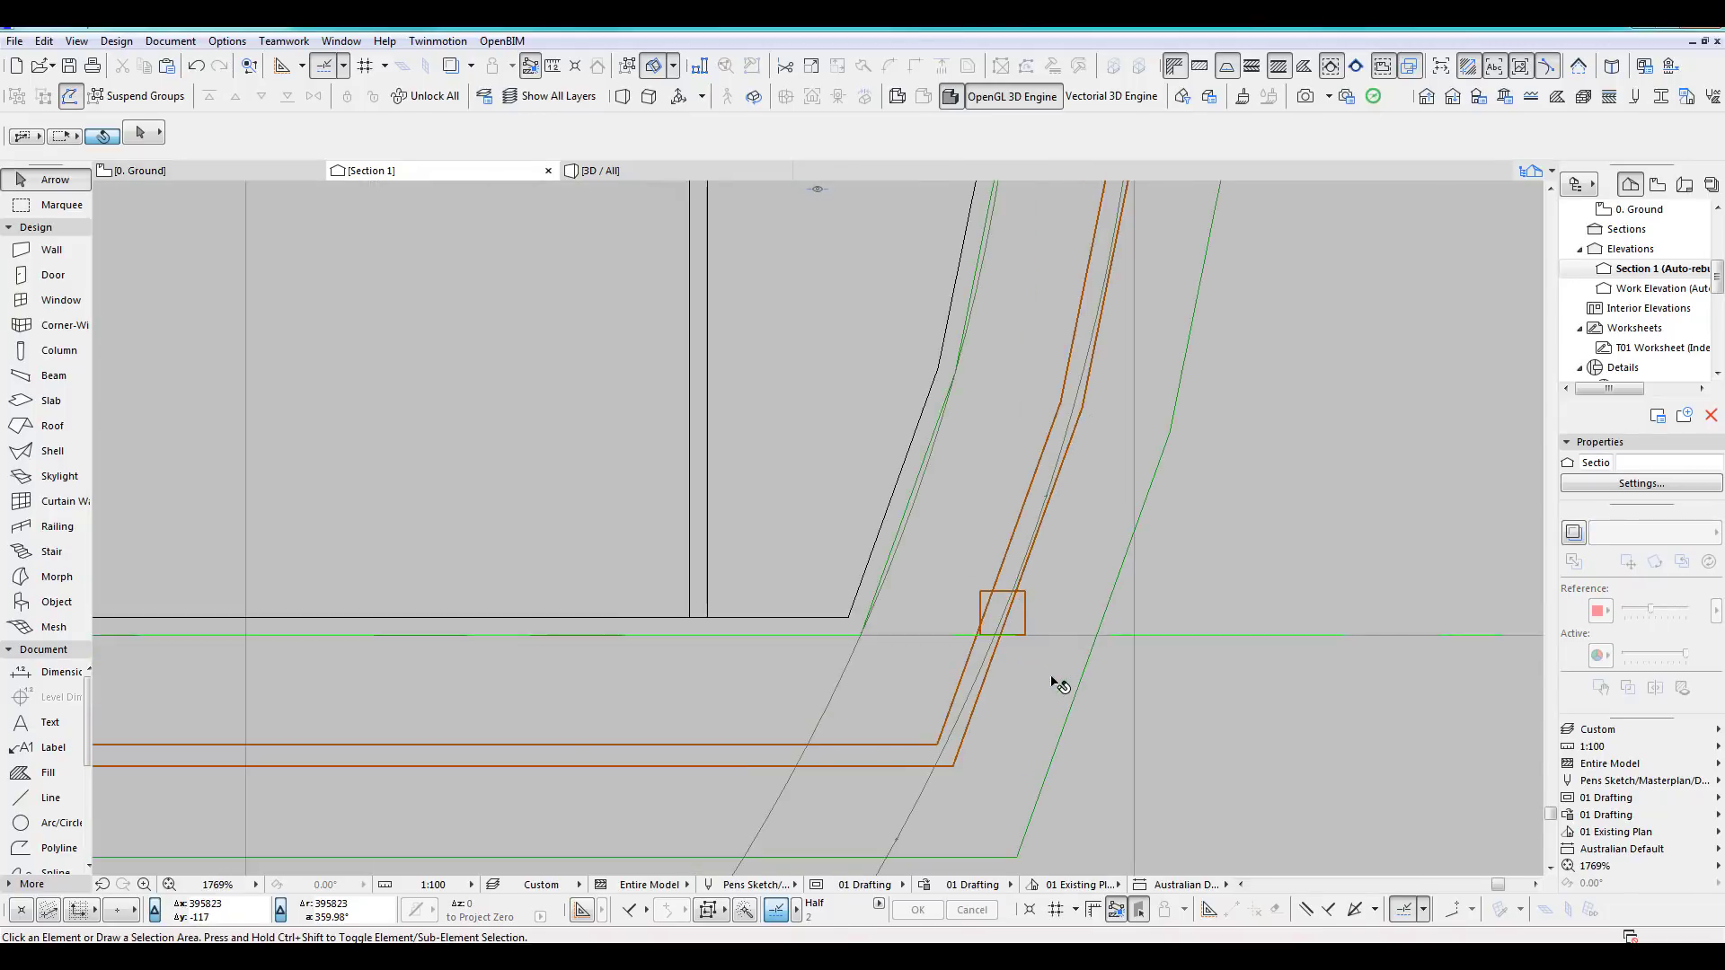
pyautogui.click(1019, 628)
pyautogui.scroll(5, 1020, 634)
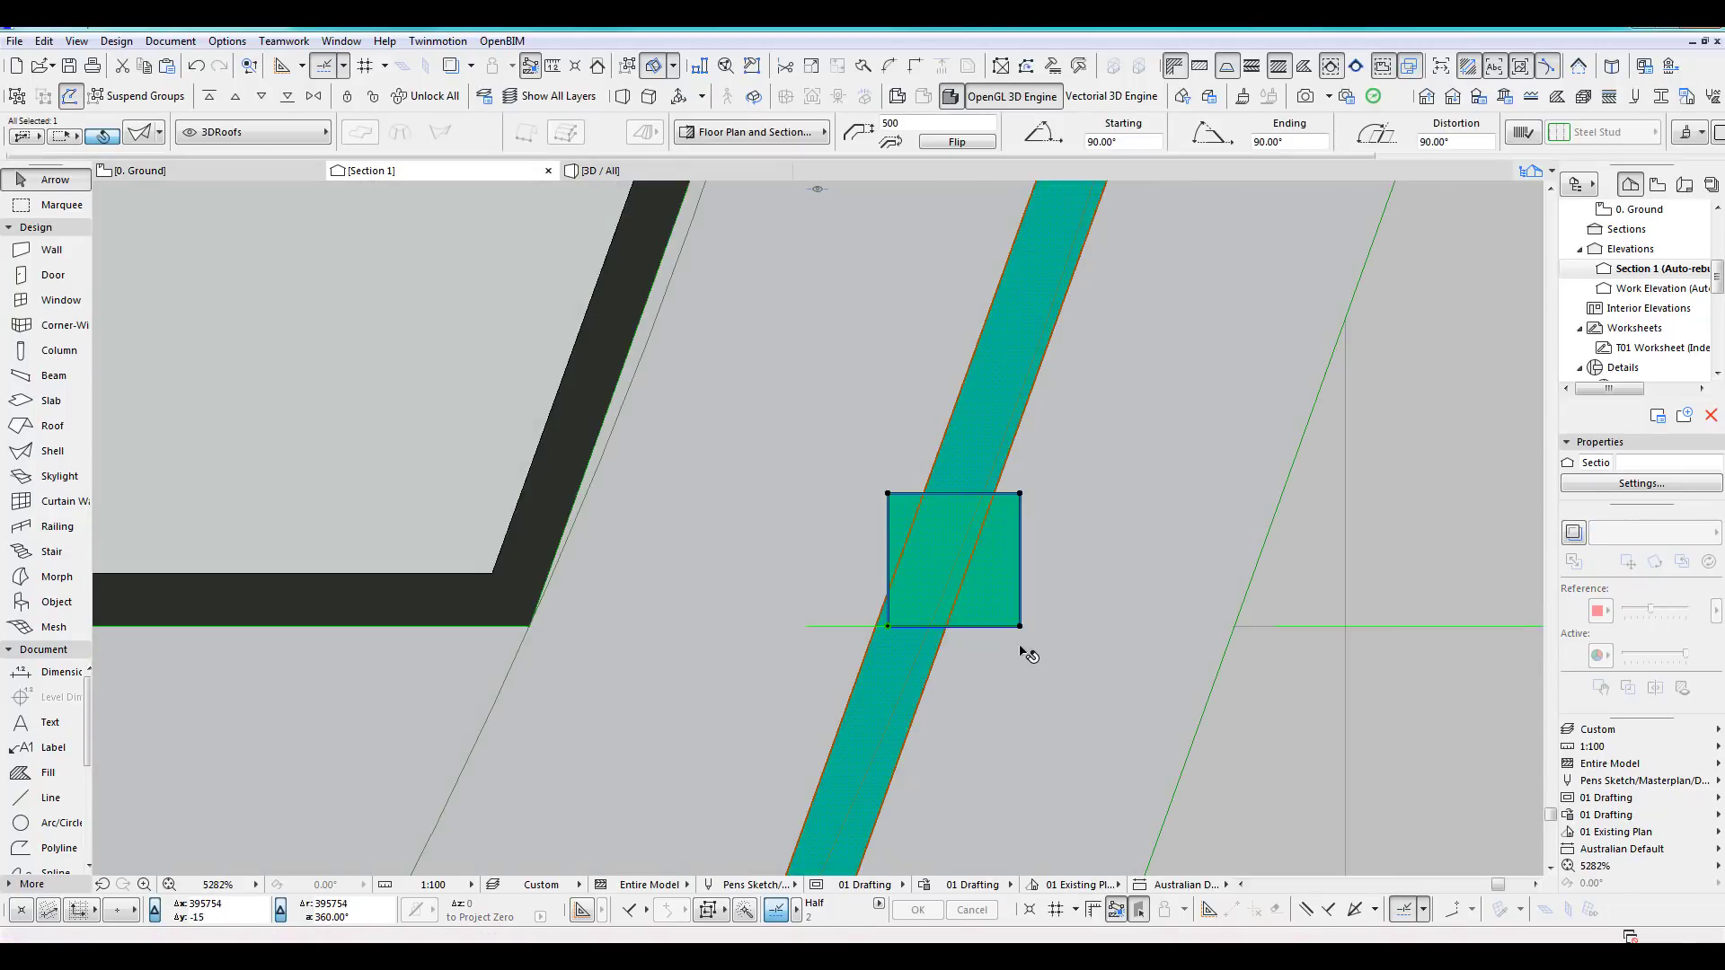
pyautogui.click(1020, 627)
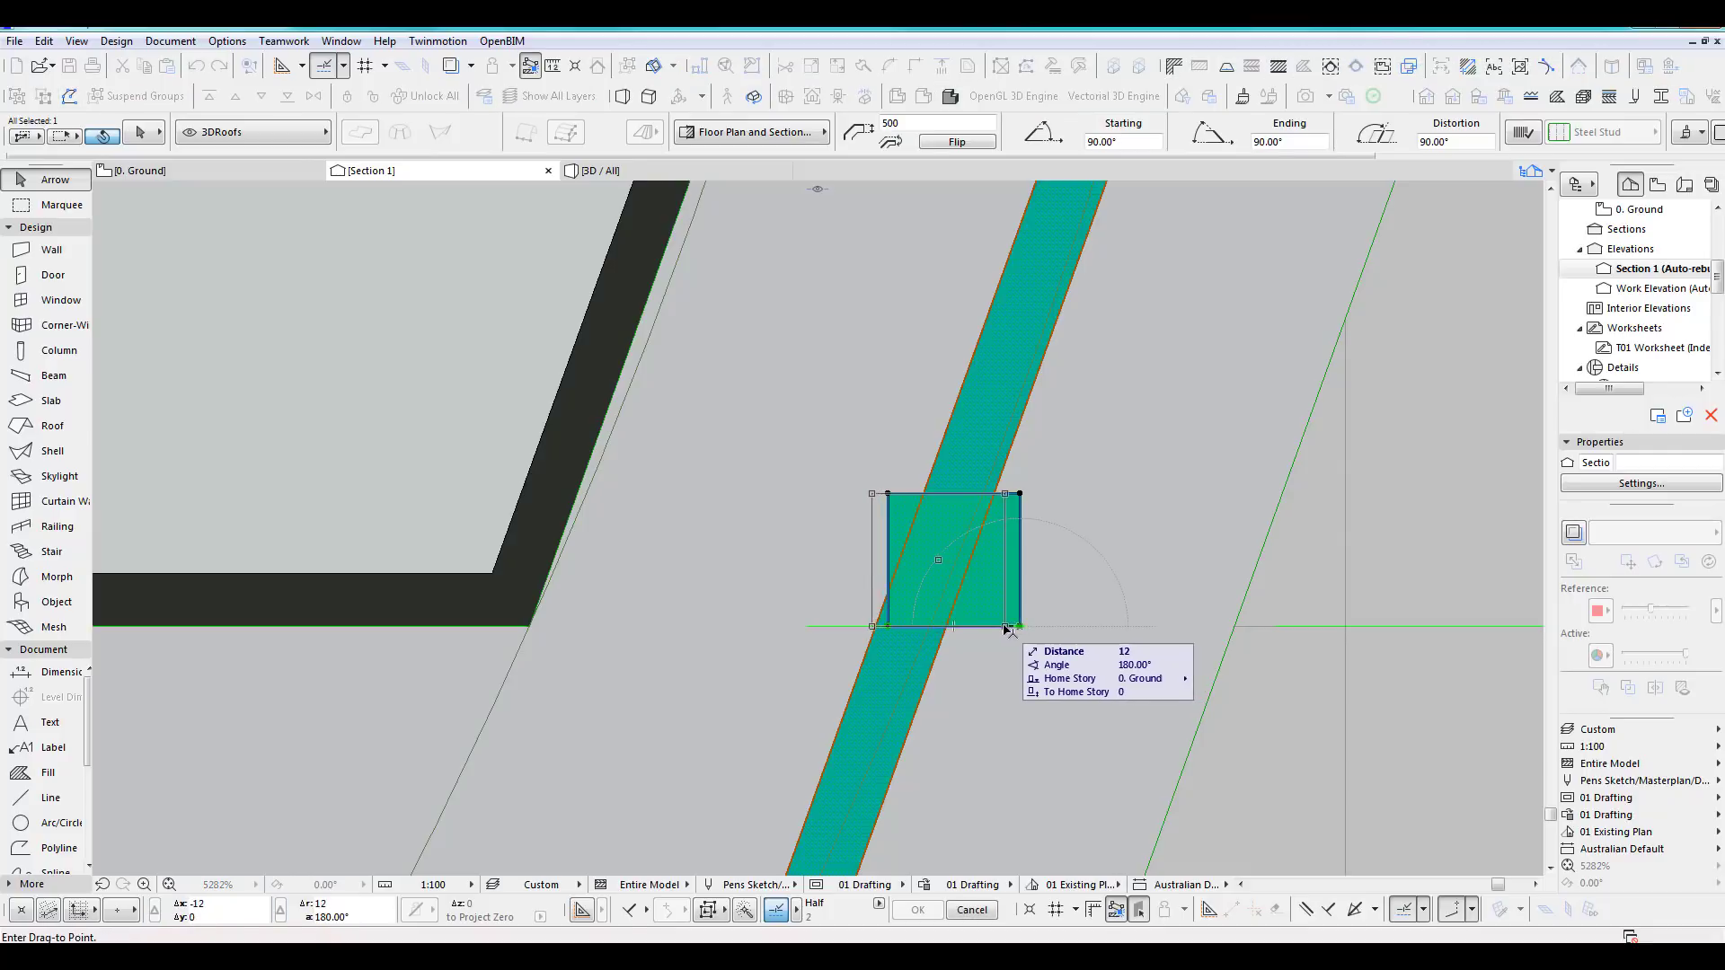
pyautogui.click(1007, 628)
pyautogui.scroll(-15, 970, 617)
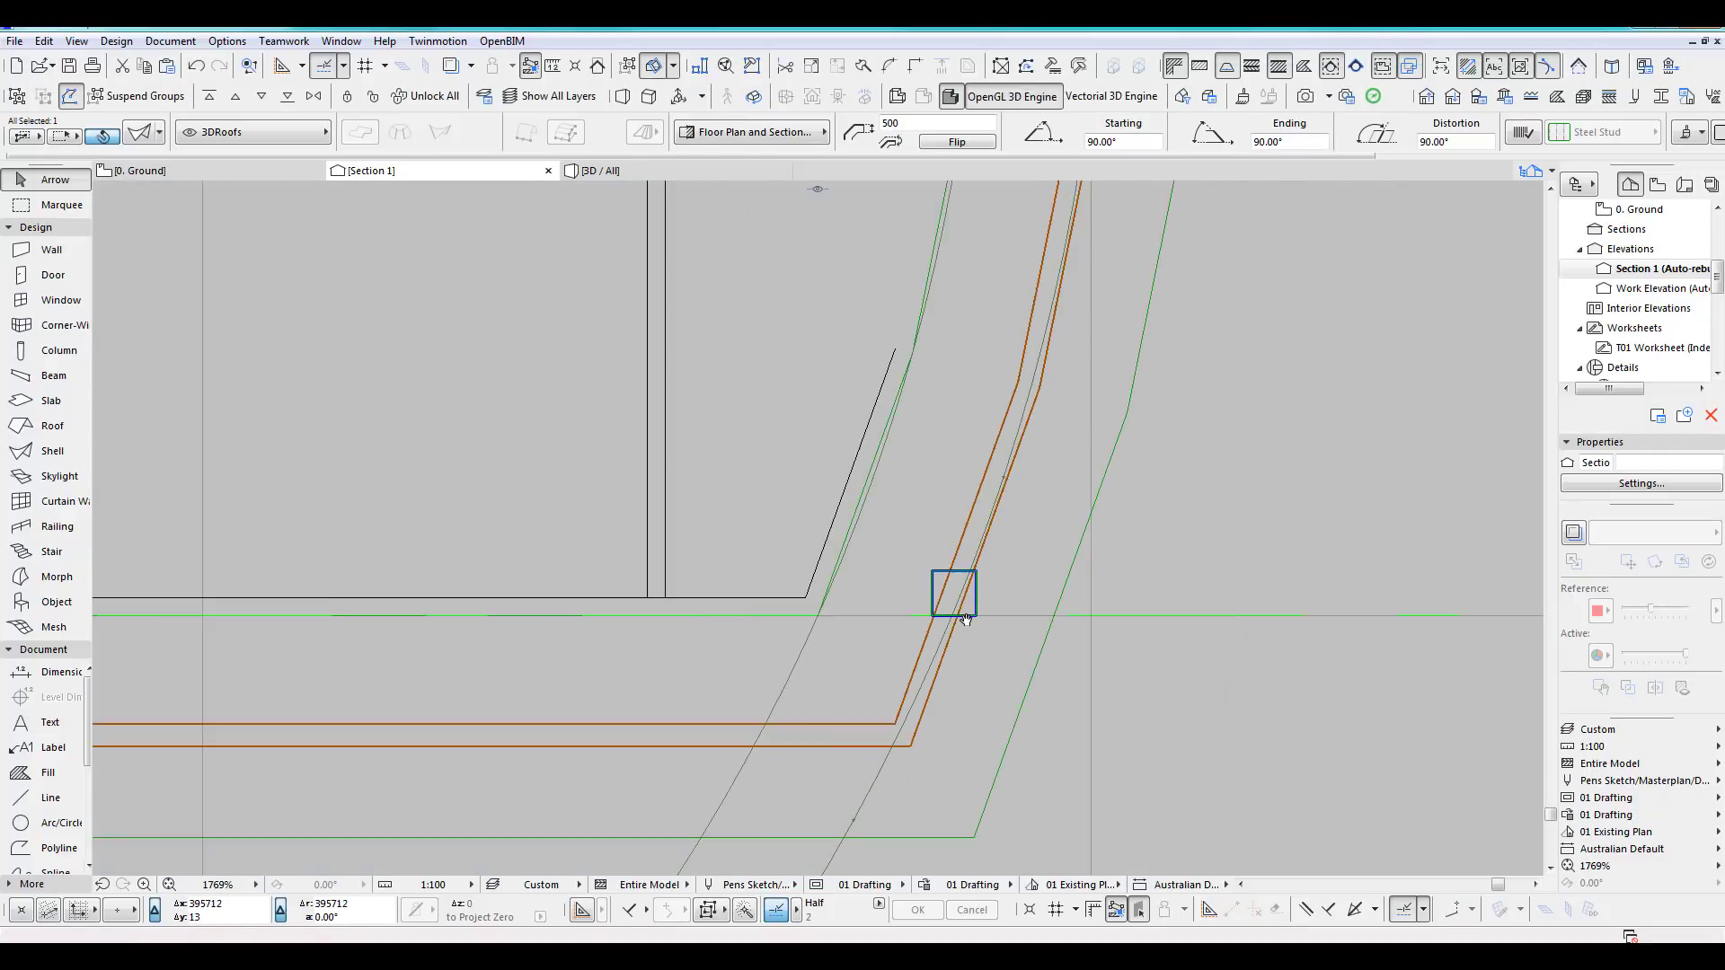
pyautogui.scroll(-6, 940, 678)
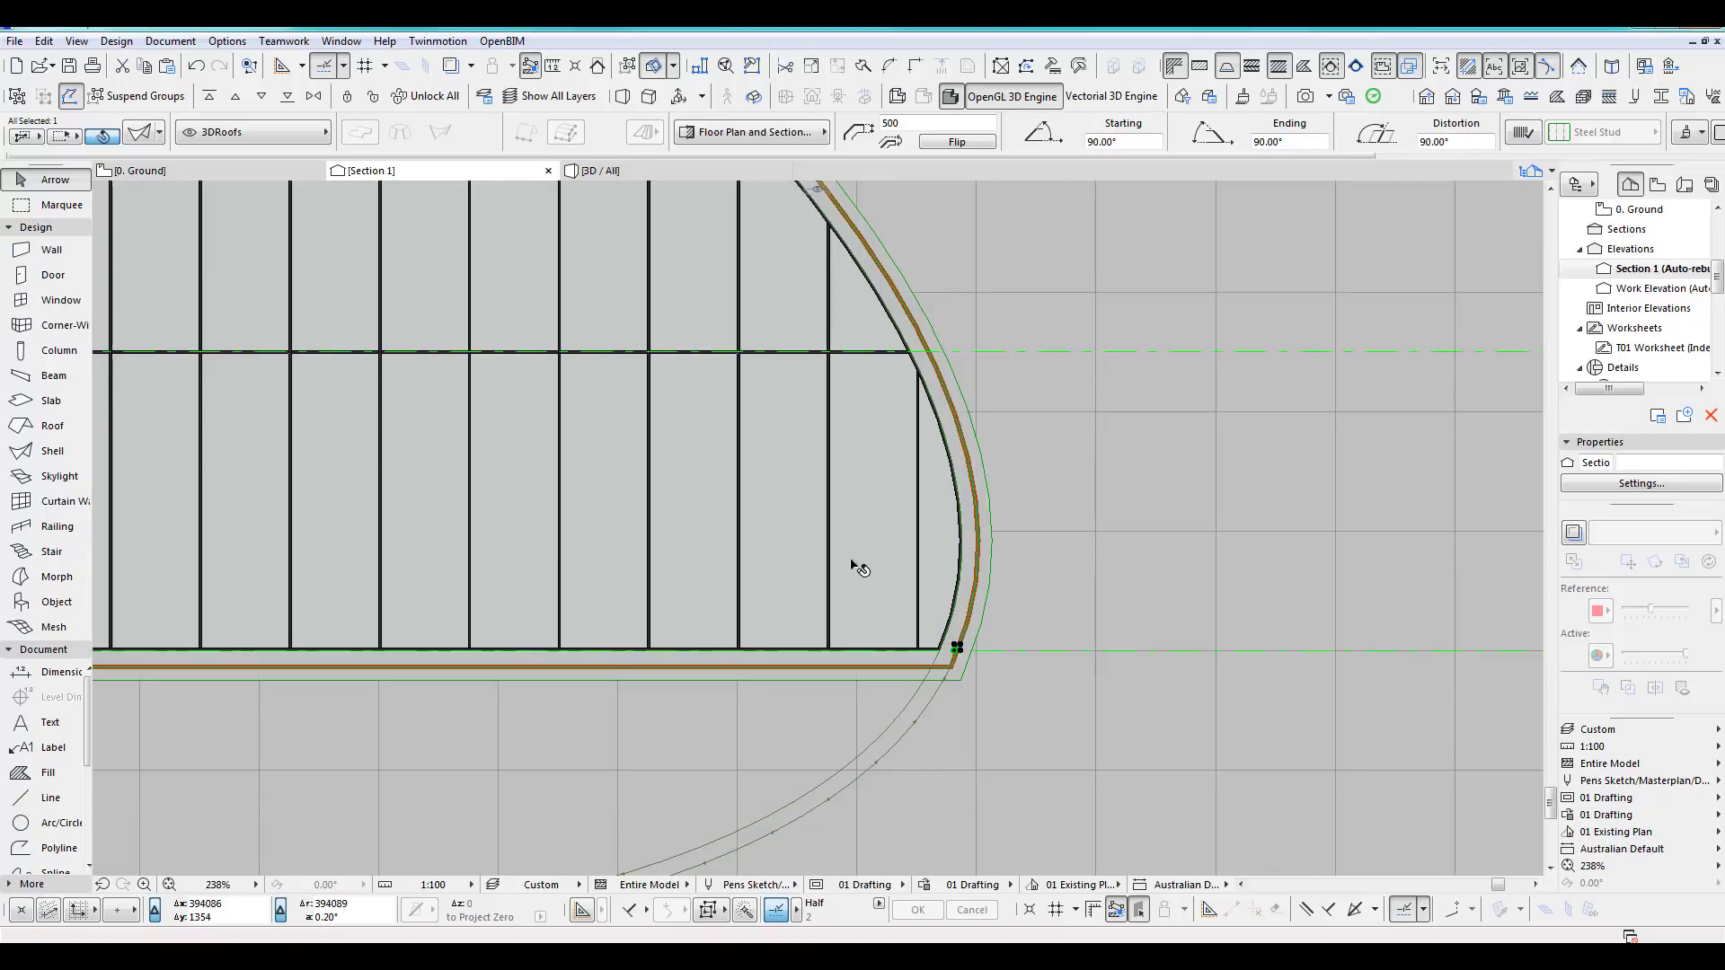
# Check the column width in the grid scheme of the Curtain Wall tool's default settings.
pyautogui.scroll(-1, 1092, 676)
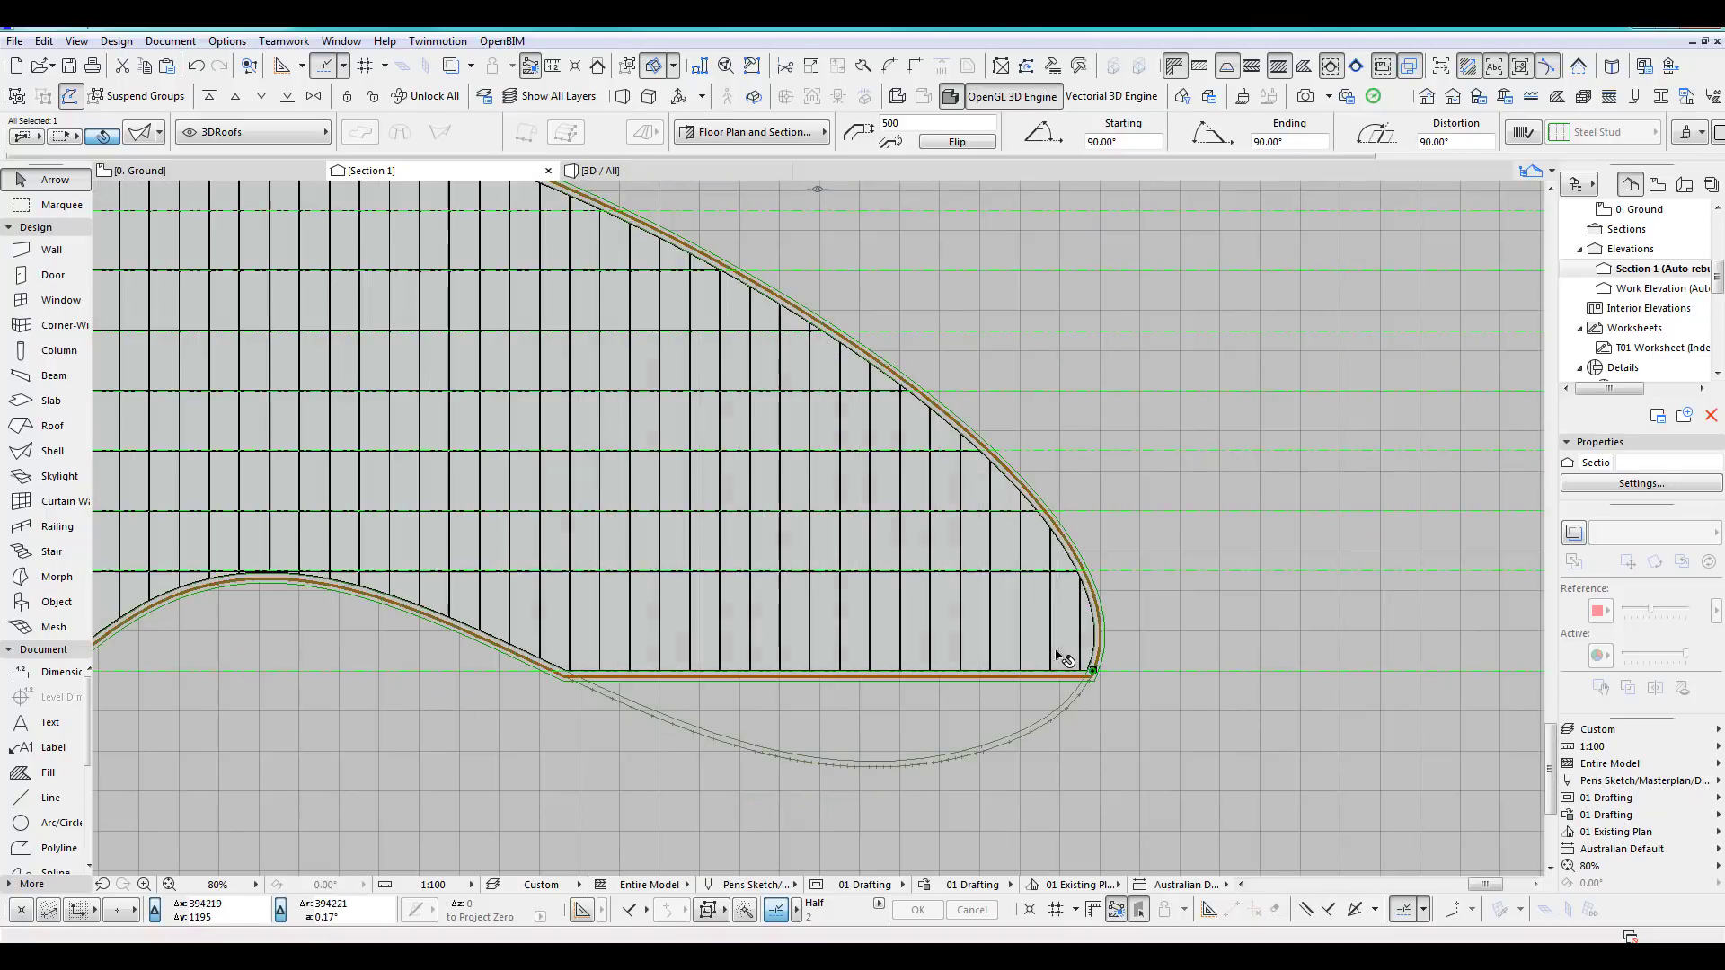
pyautogui.moveTo(977, 654); pyautogui.dragTo(1090, 698, button='middle')
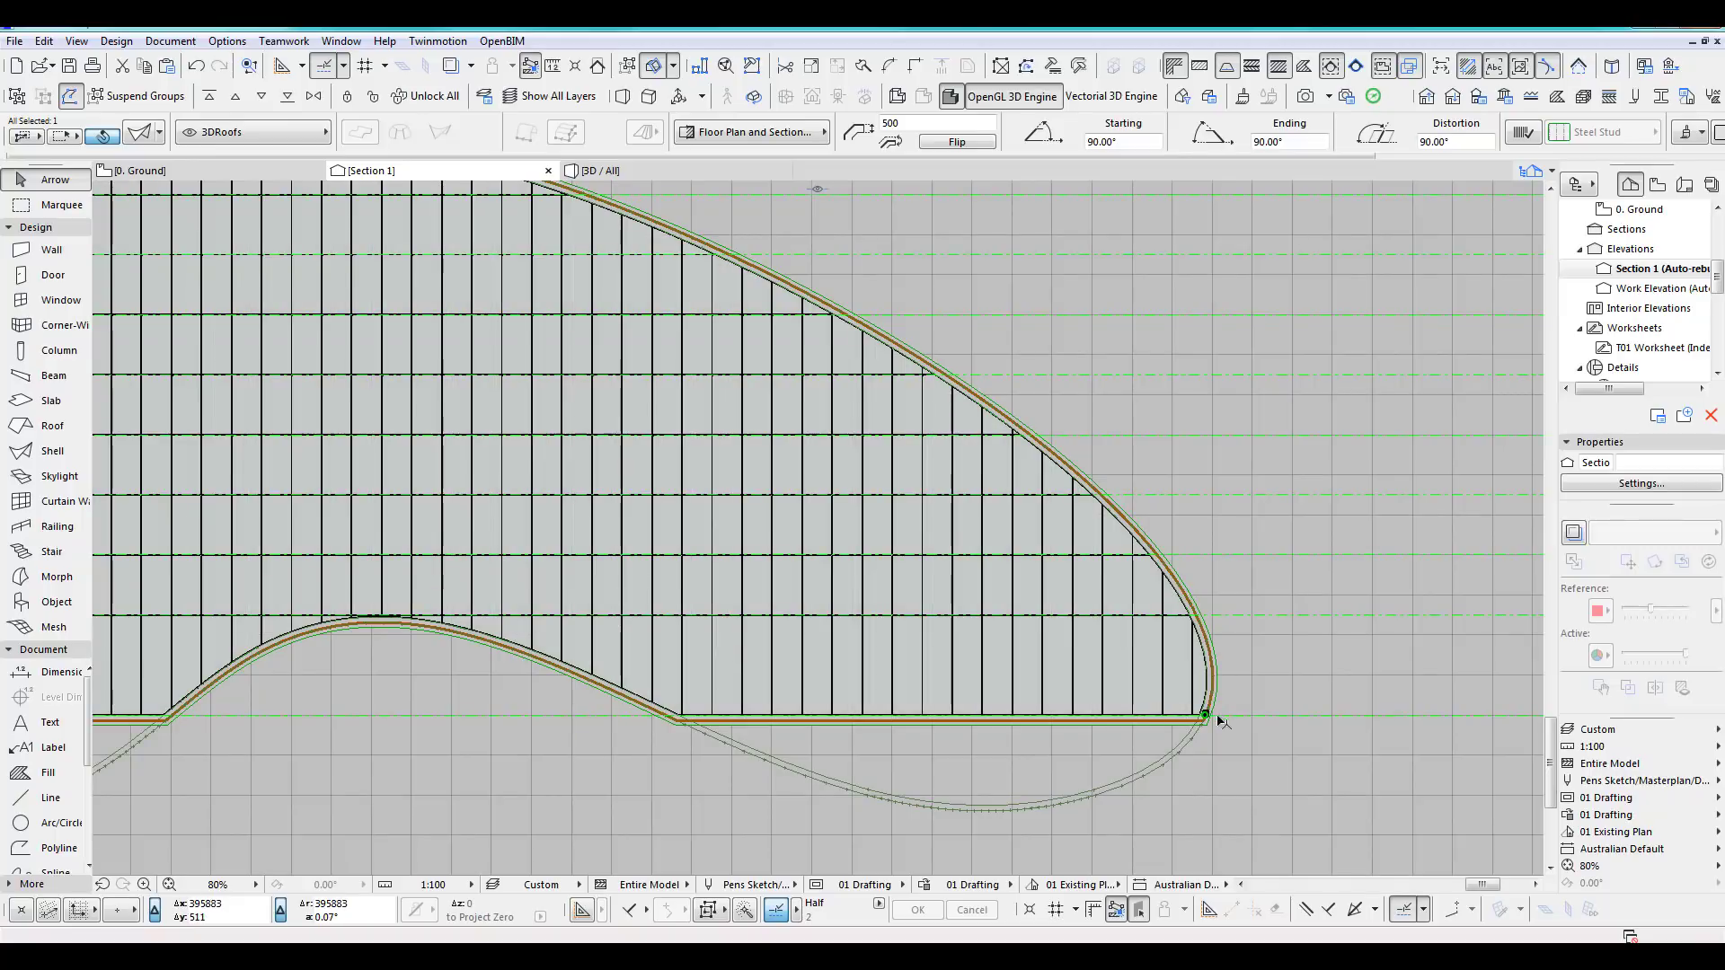
pyautogui.scroll(-5, 1188, 641)
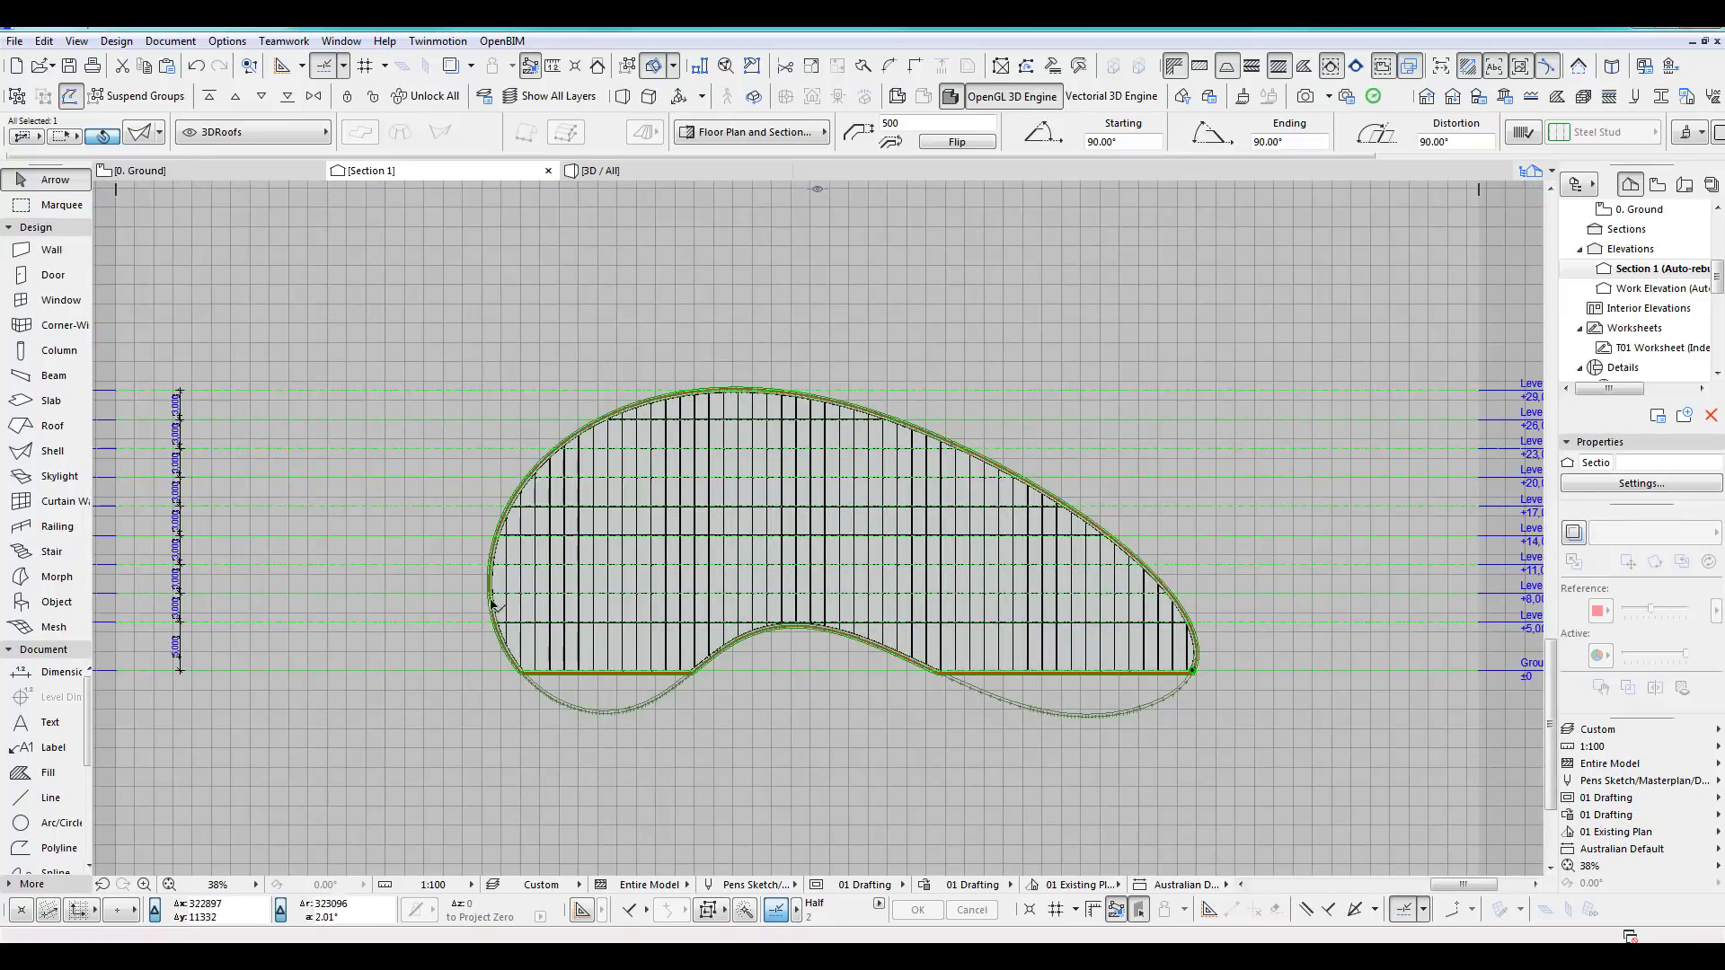
pyautogui.doubleClick(56, 501)
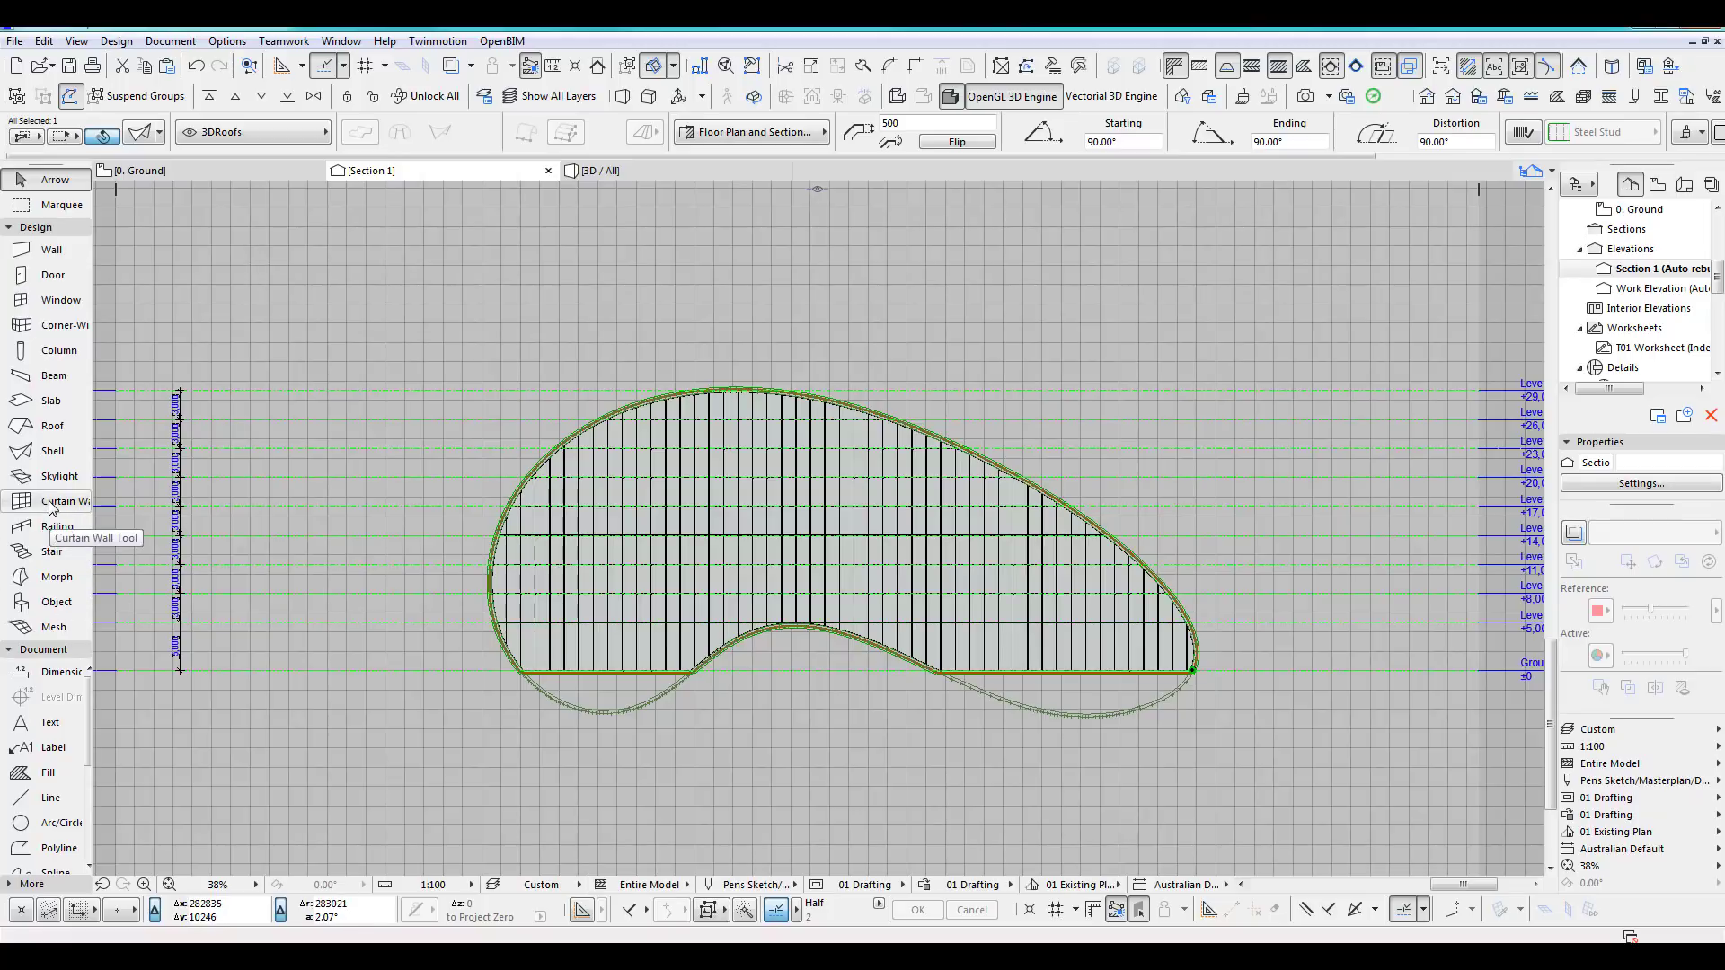
pyautogui.click(670, 184)
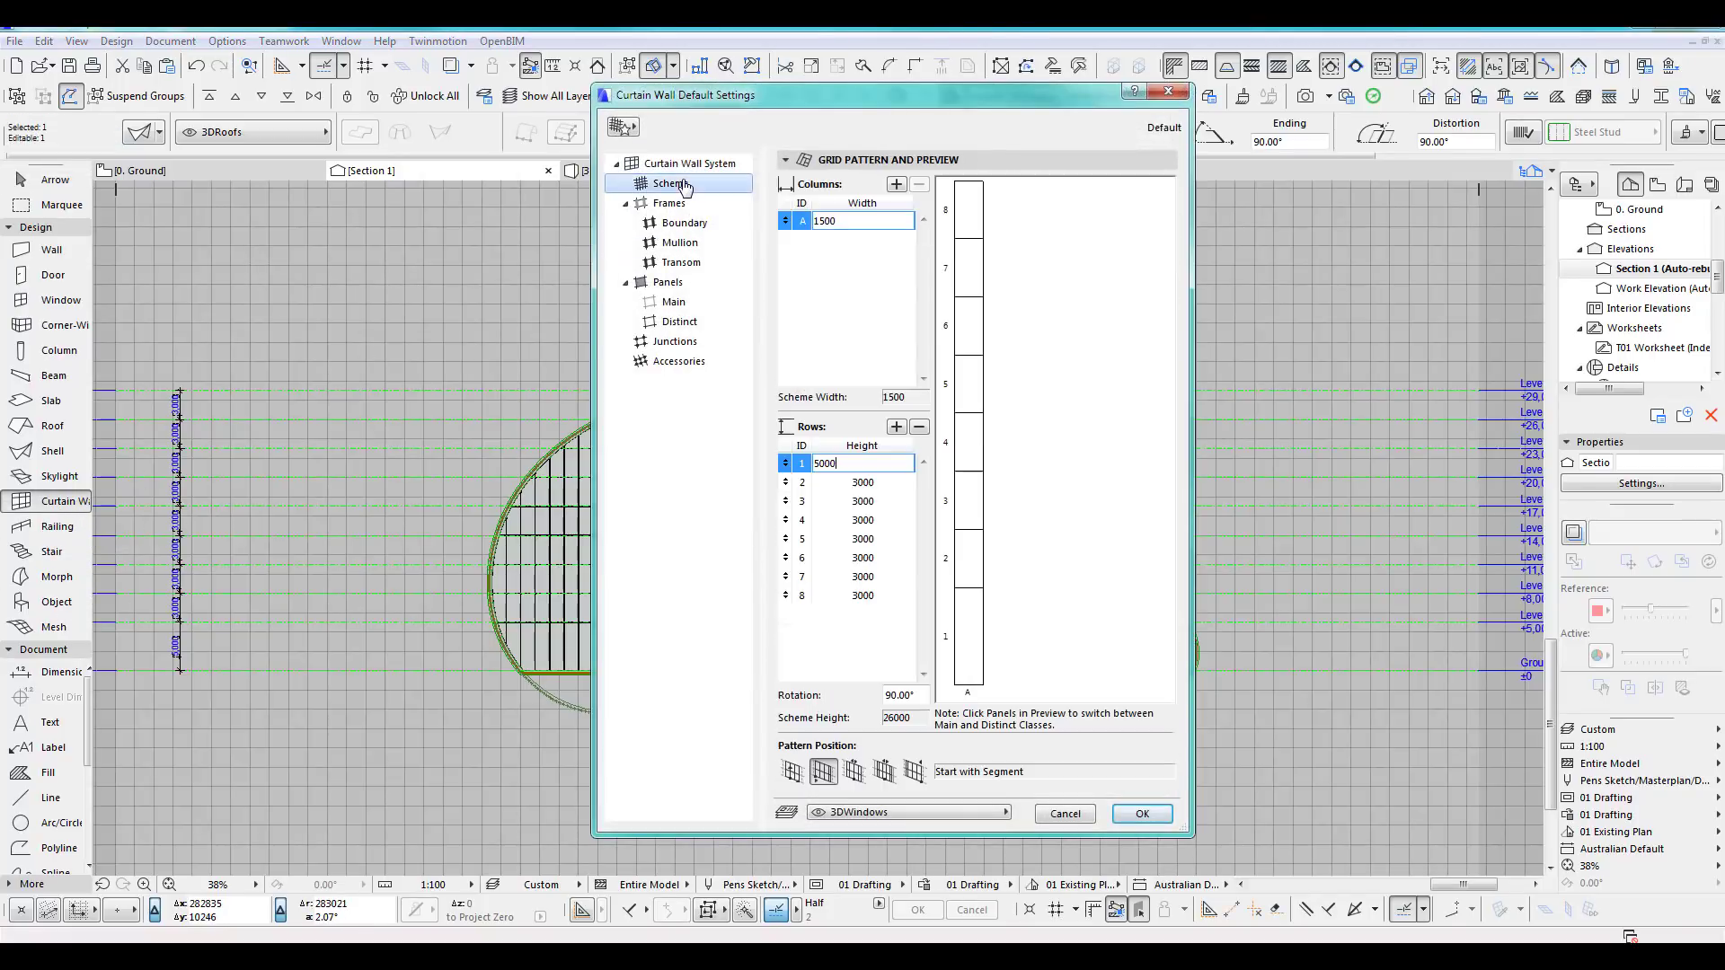
pyautogui.click(798, 223)
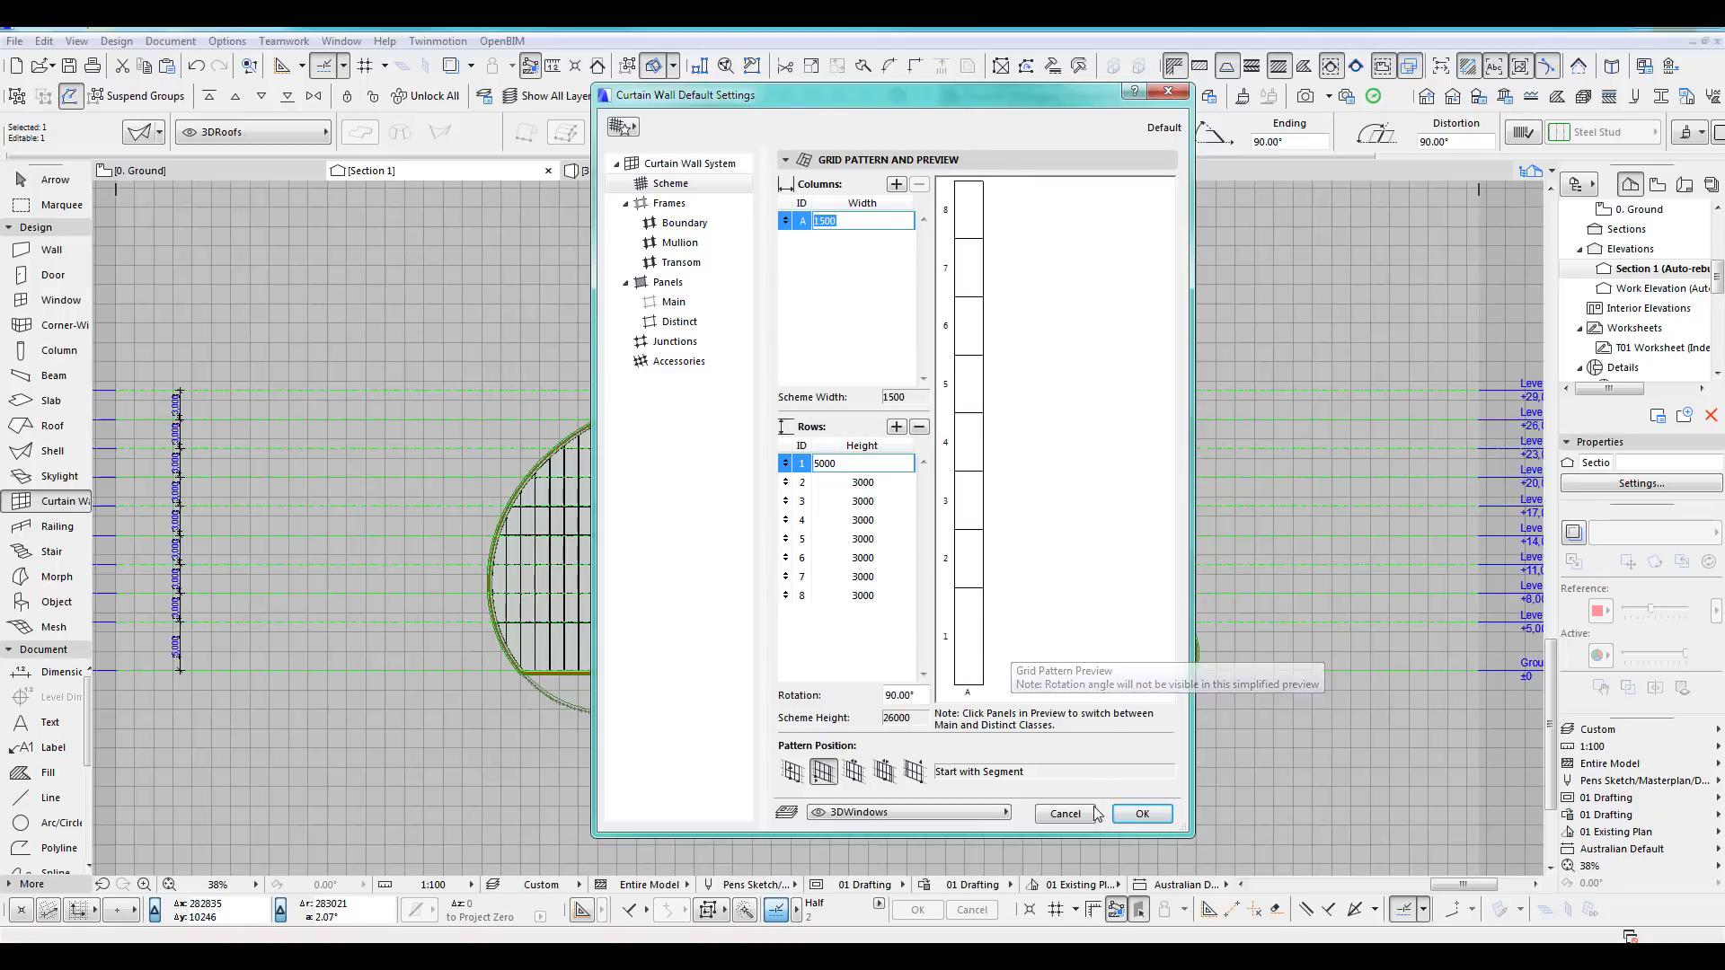
pyautogui.click(1142, 814)
pyautogui.scroll(6, 1209, 669)
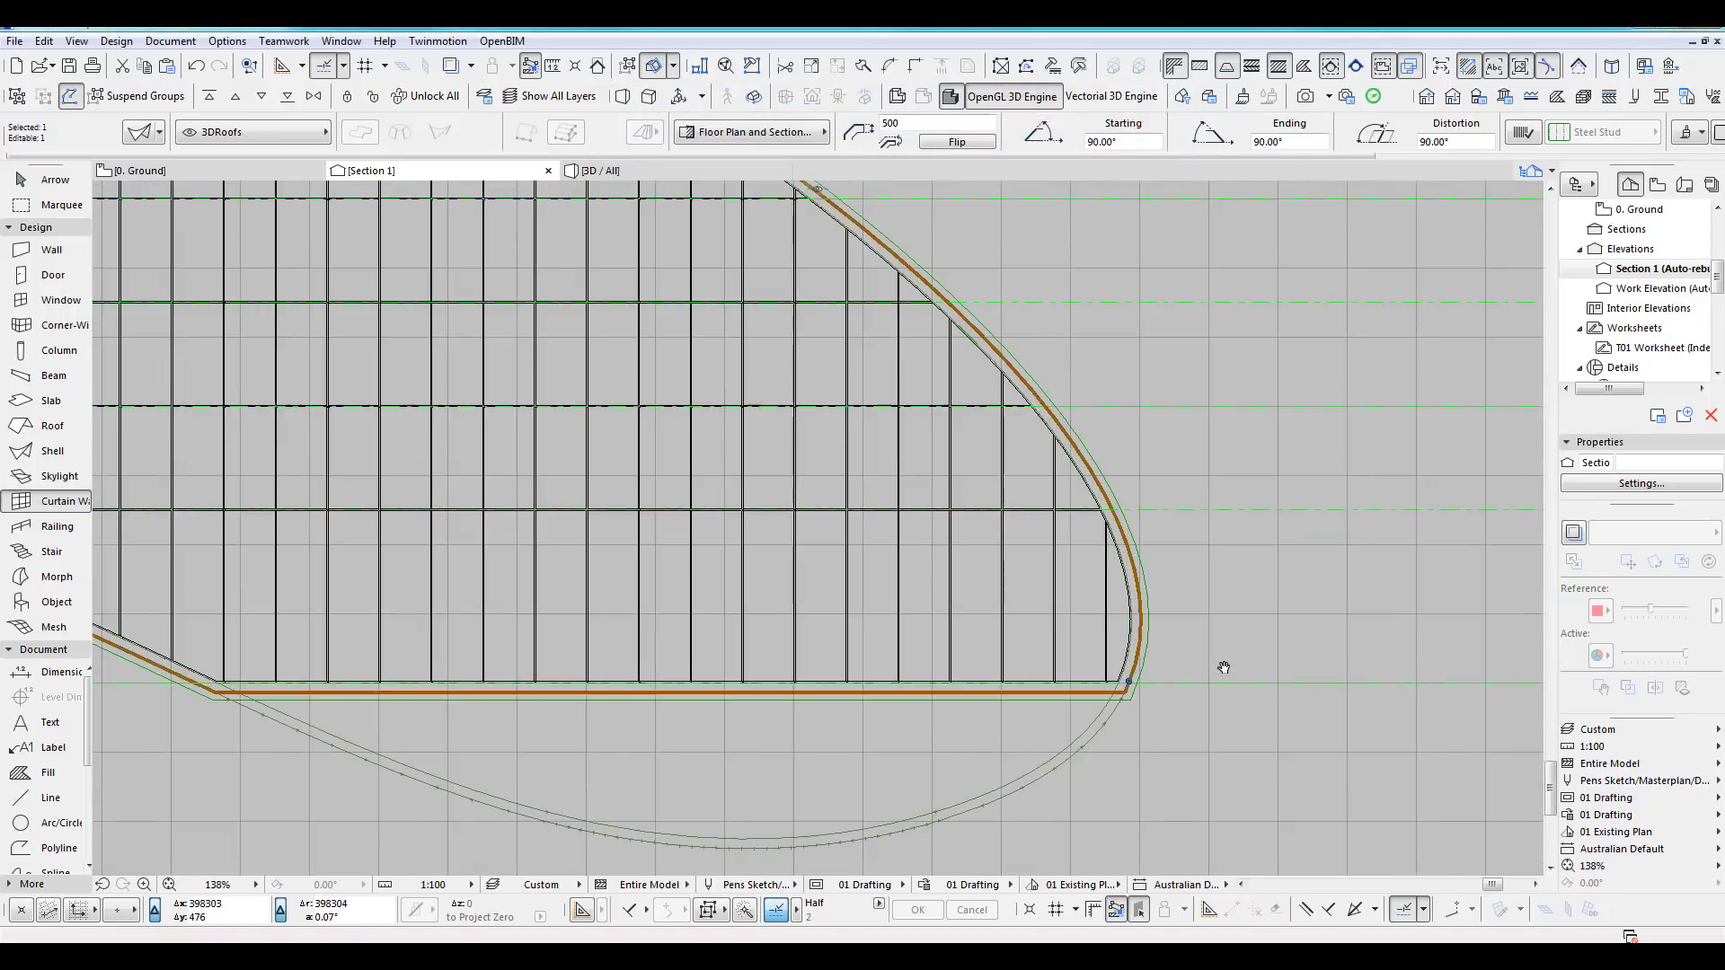
pyautogui.scroll(4, 1139, 643)
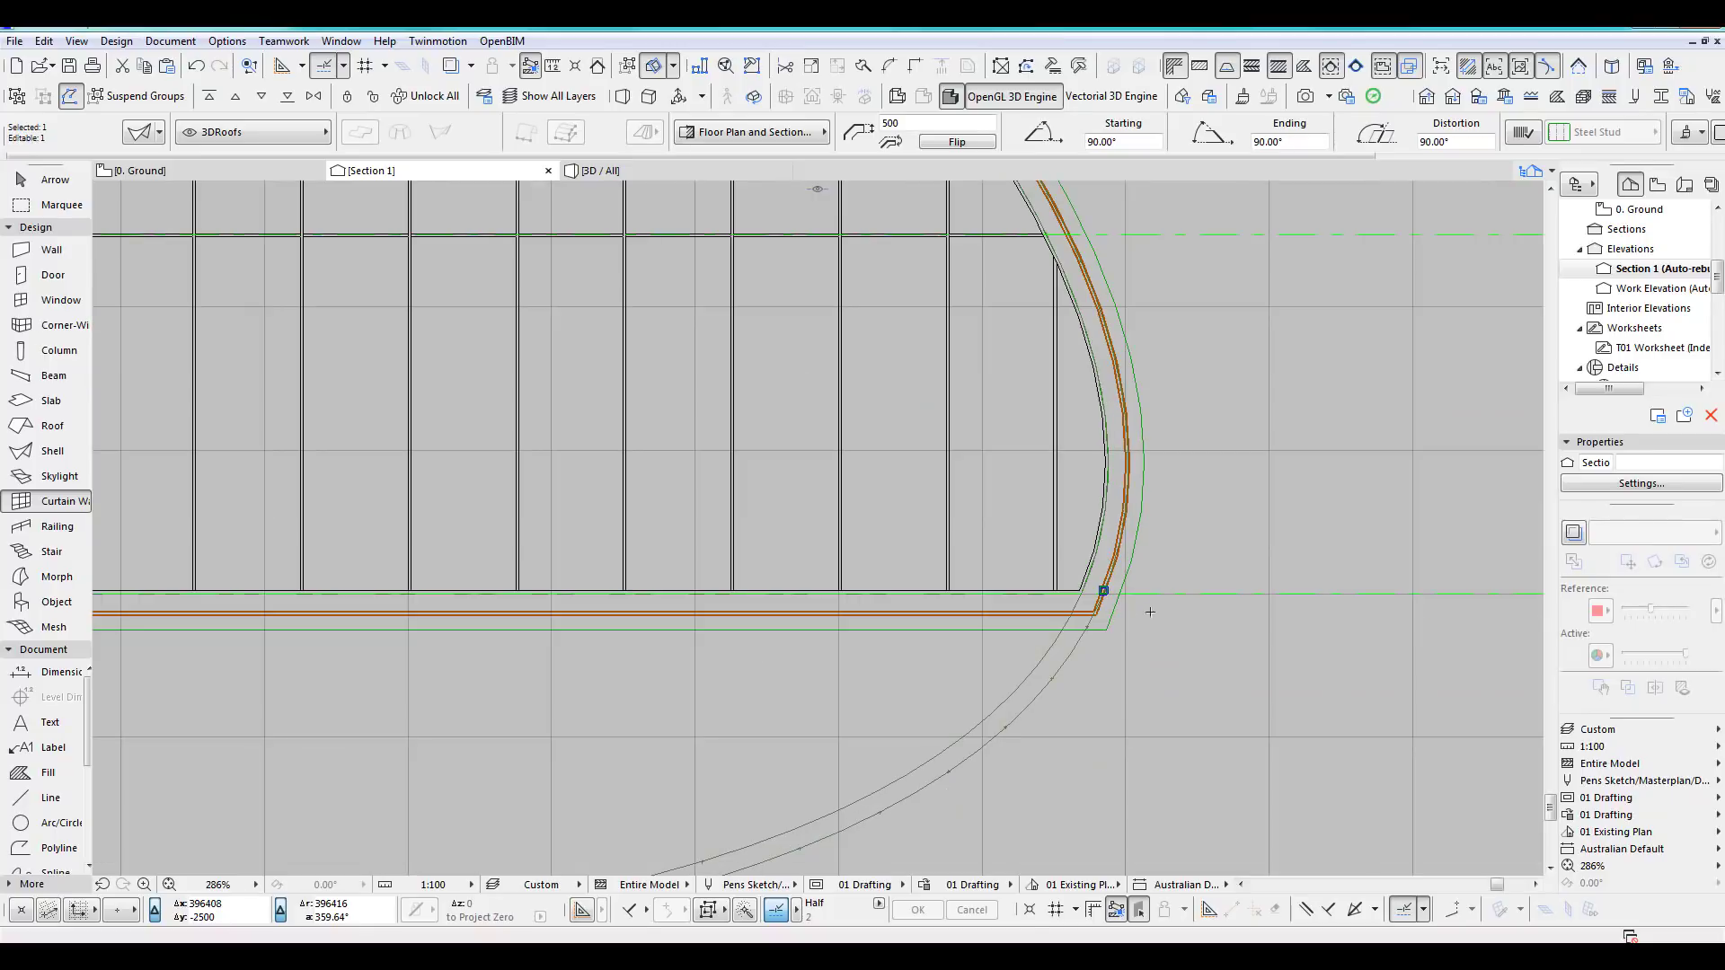
pyautogui.hotkey('ctrl', 'u')
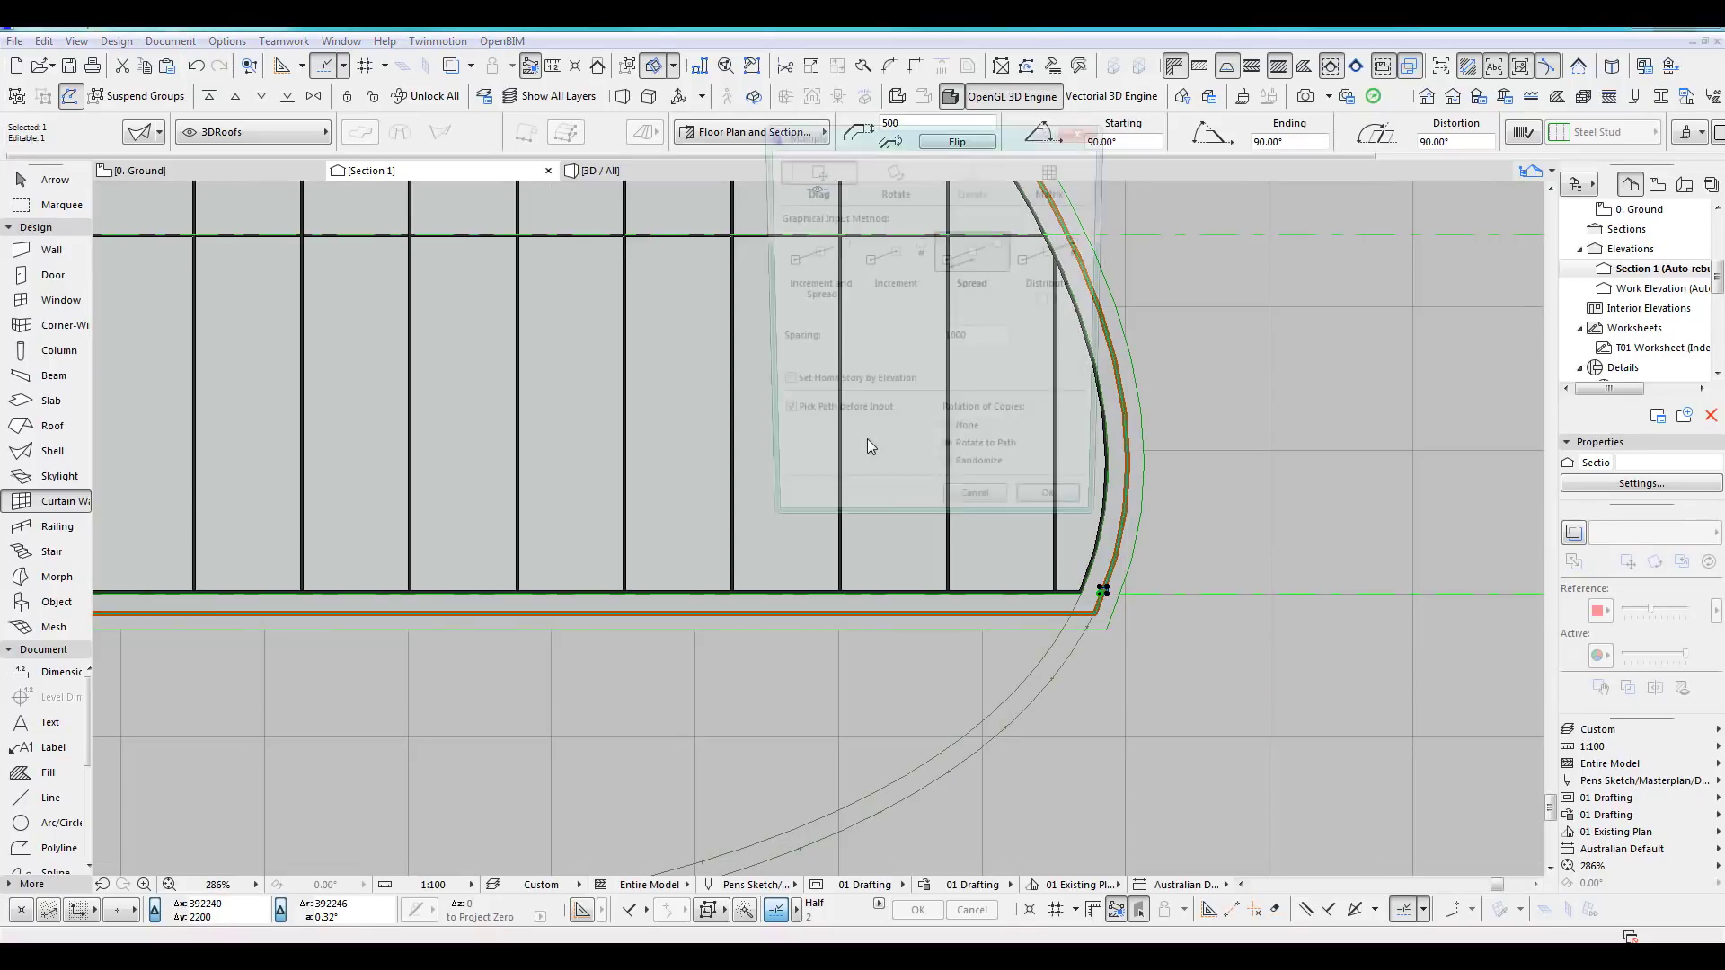
pyautogui.doubleClick(982, 341)
pyautogui.write('15')
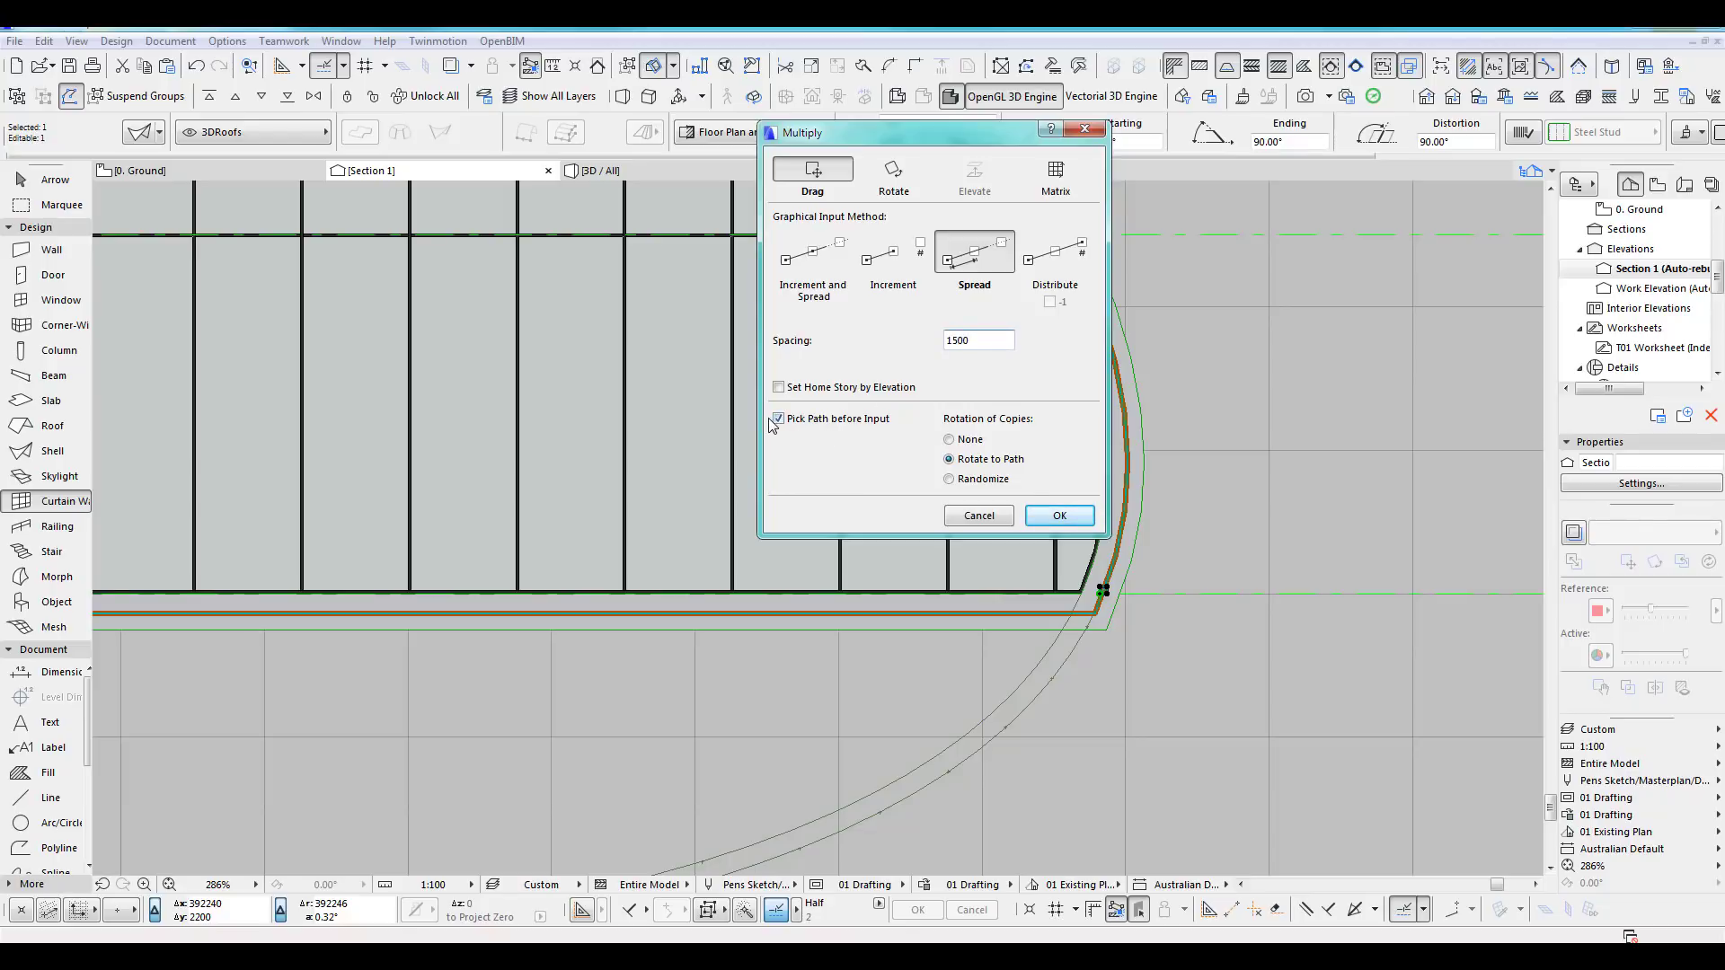
pyautogui.click(967, 442)
pyautogui.click(978, 515)
pyautogui.scroll(4, 1104, 597)
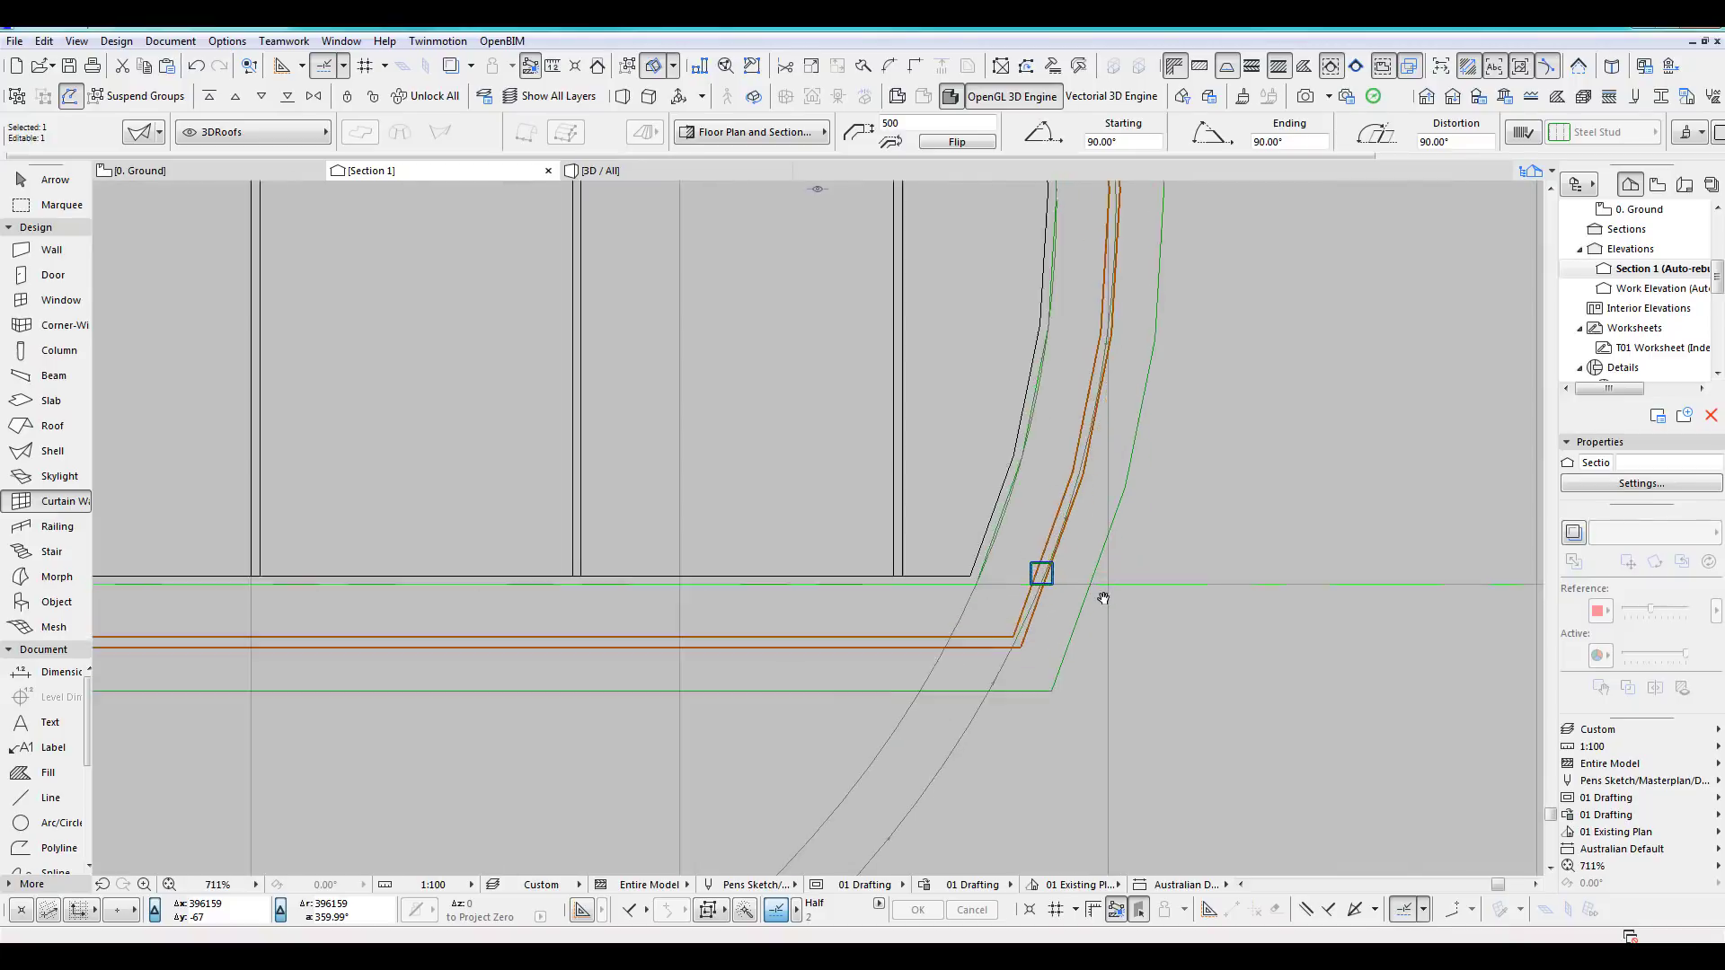
pyautogui.scroll(9, 1104, 598)
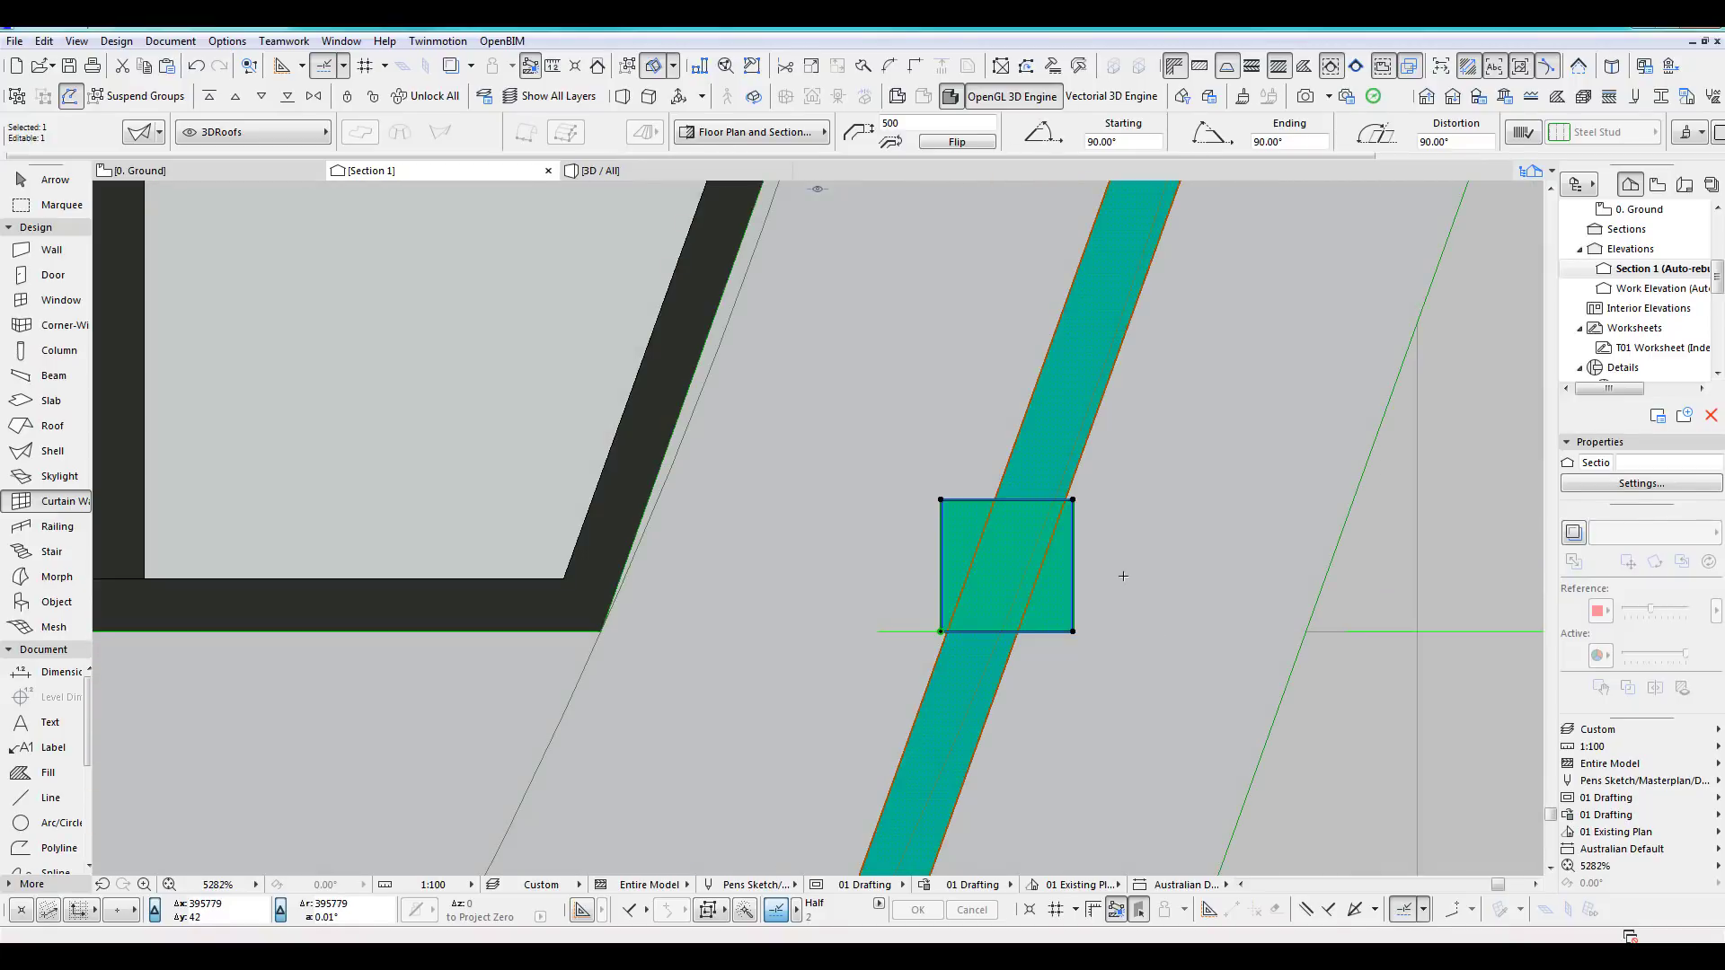
pyautogui.hotkey('ctrl', 'e')
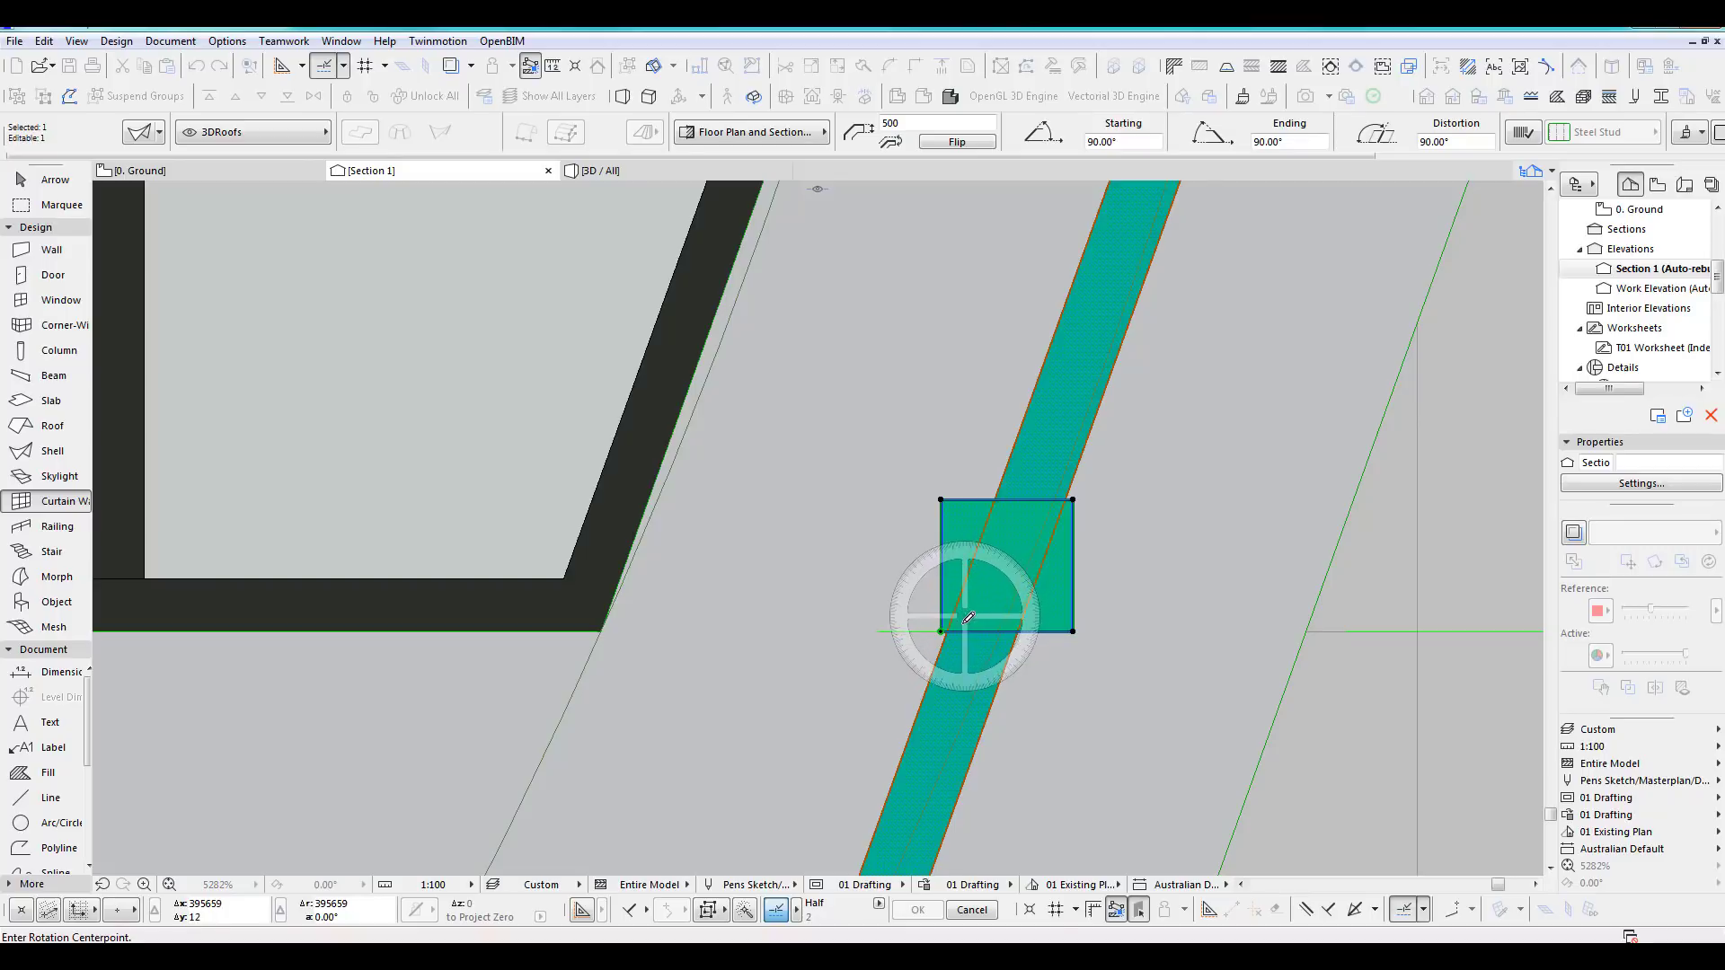
pyautogui.scroll(4, 968, 620)
pyautogui.press('Escape')
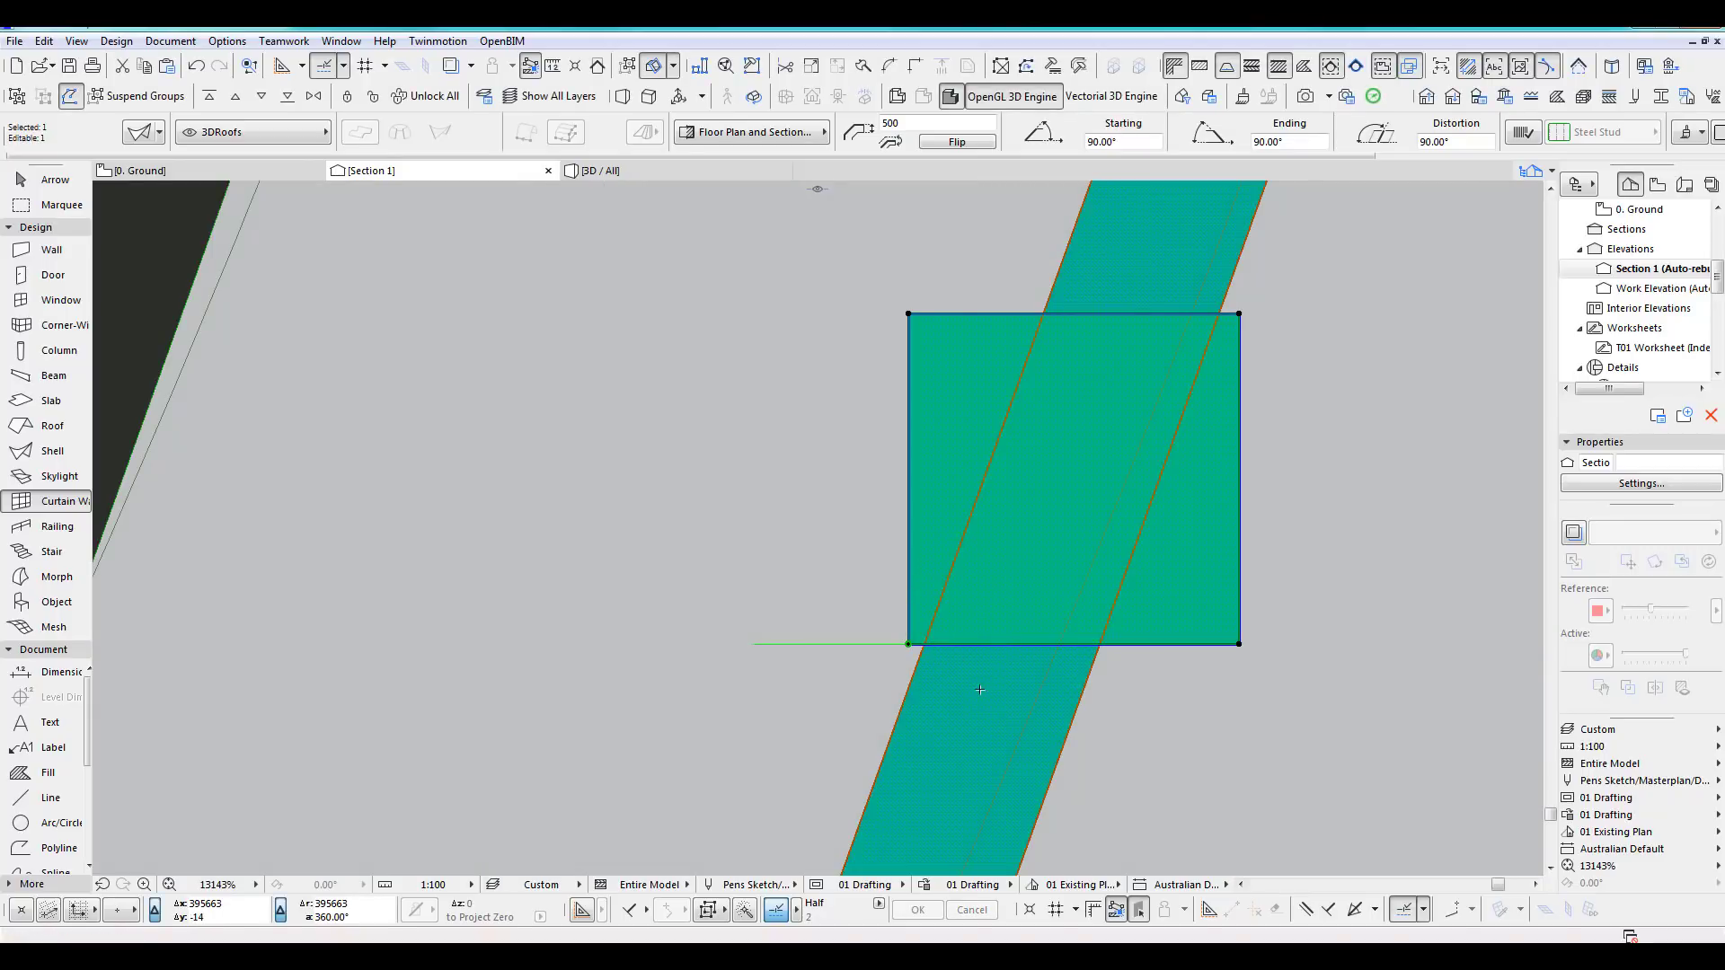
pyautogui.hotkey('ctrl', 'e')
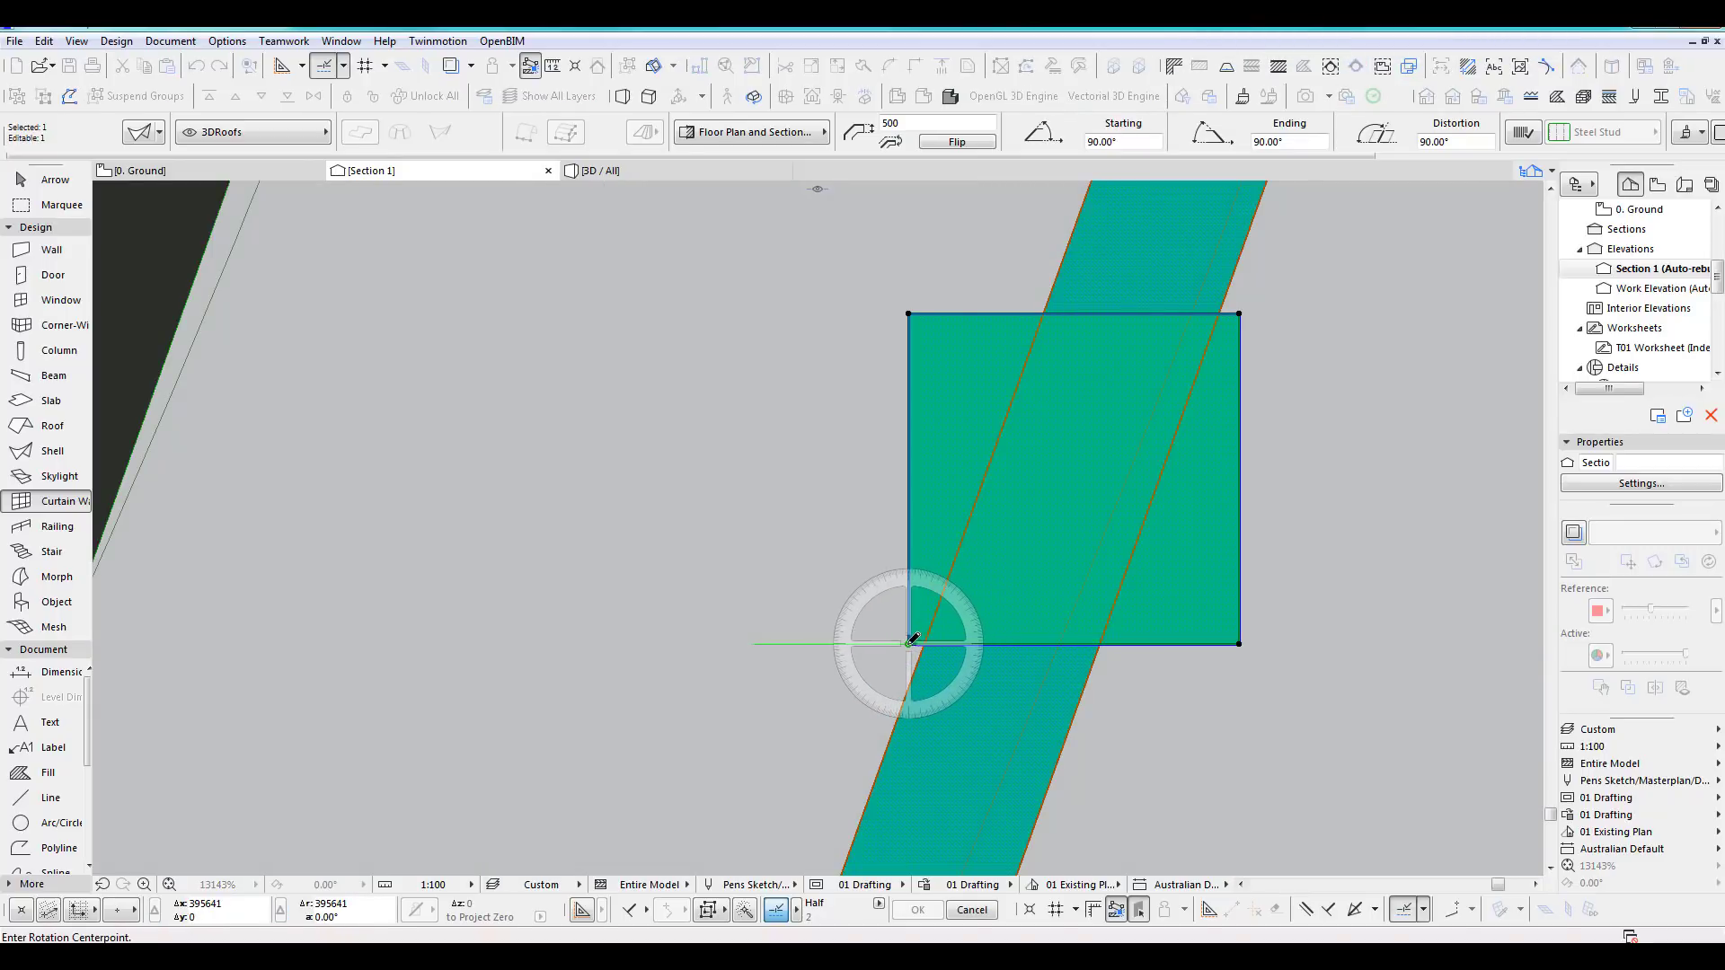
pyautogui.click(908, 645)
pyautogui.click(925, 644)
pyautogui.press('Escape')
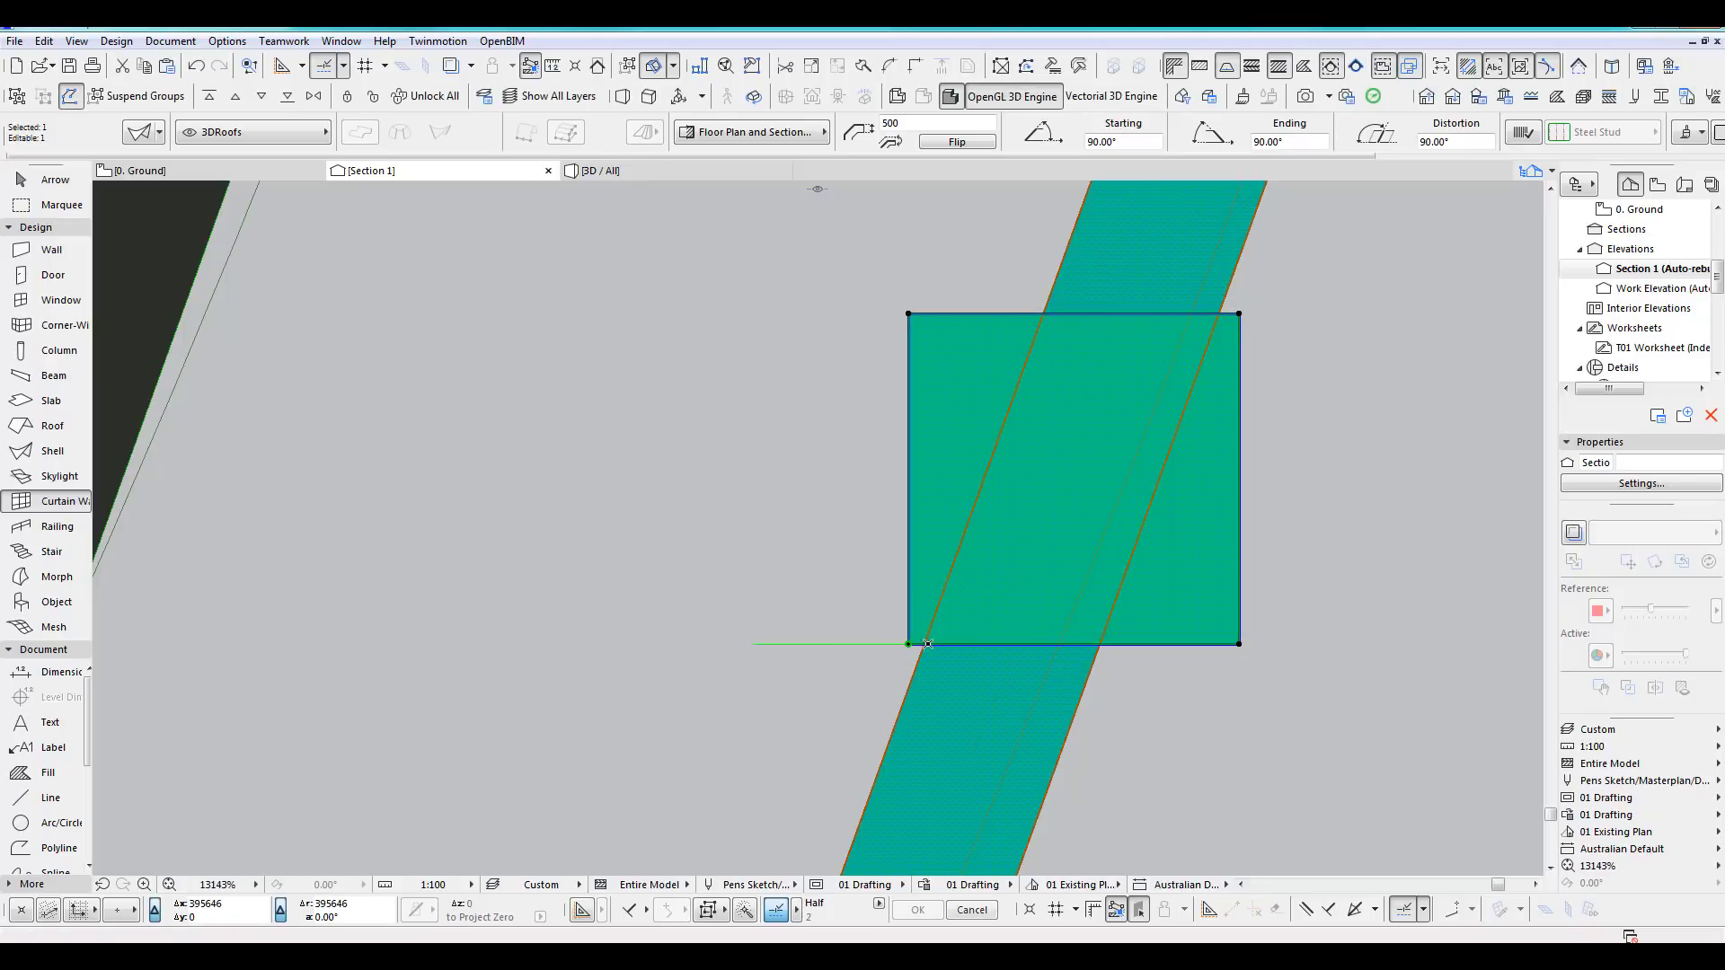
# Move the small square's lower-left corner onto the slanted band's inner edge and rotate the square to align with the band.
pyautogui.hotkey('ctrl', 'd')
pyautogui.click(908, 644)
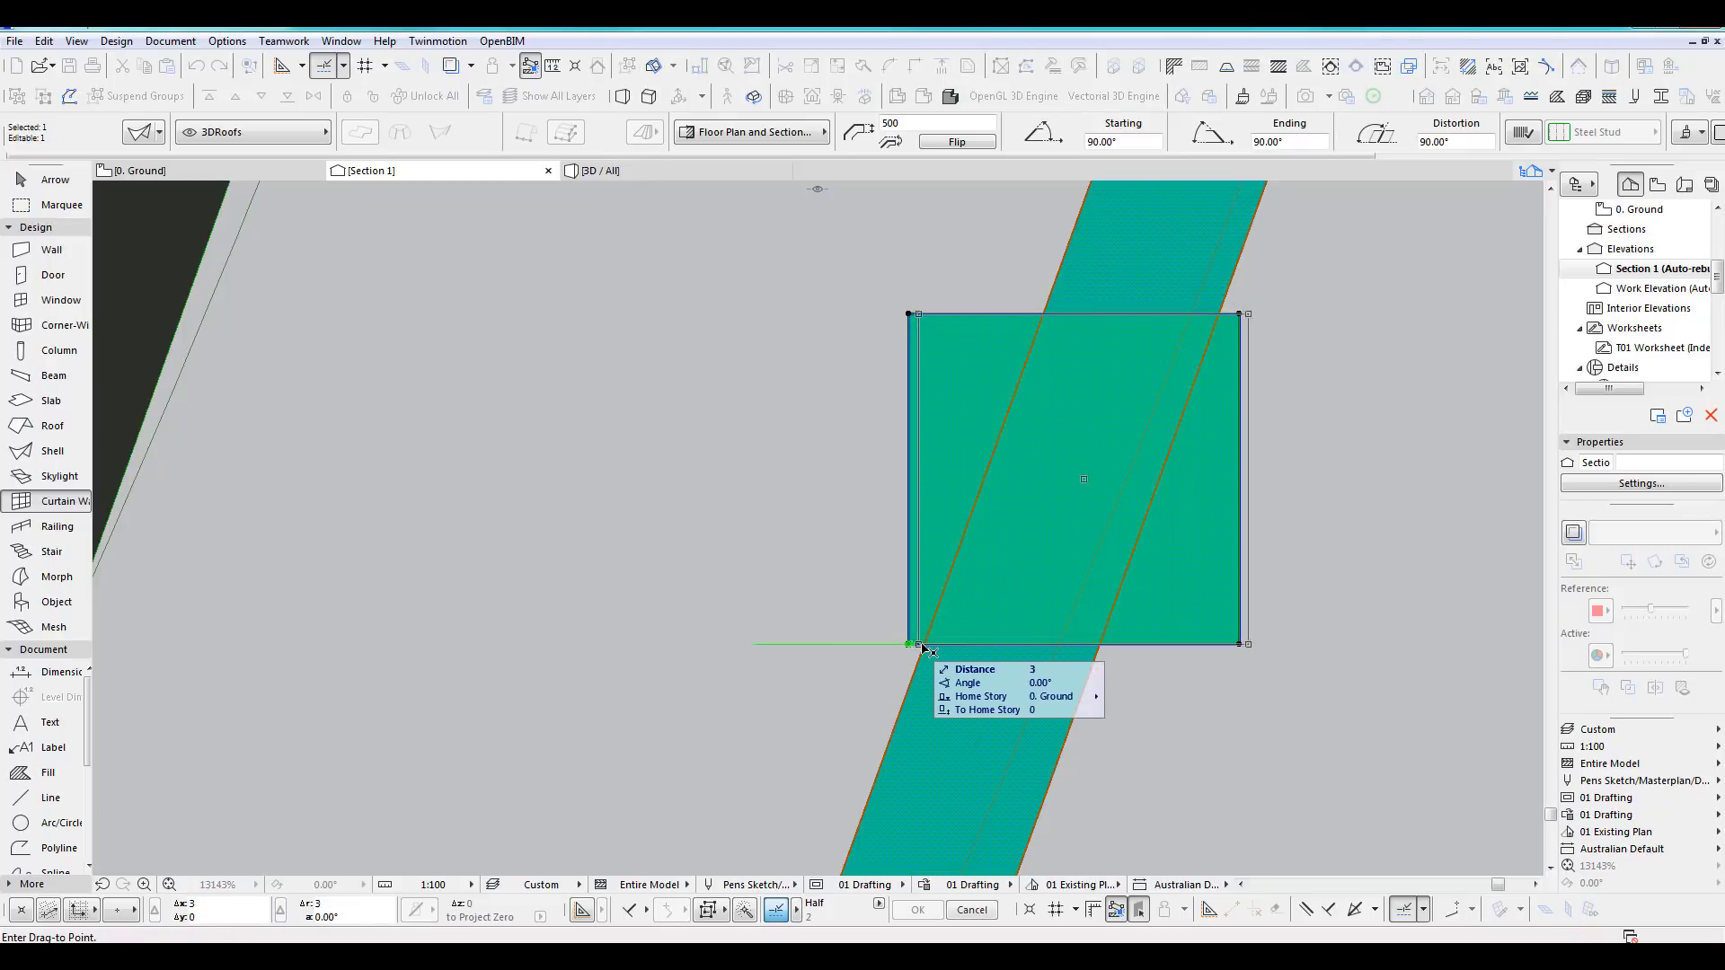
pyautogui.click(924, 644)
pyautogui.hotkey('ctrl', 'e')
pyautogui.click(923, 644)
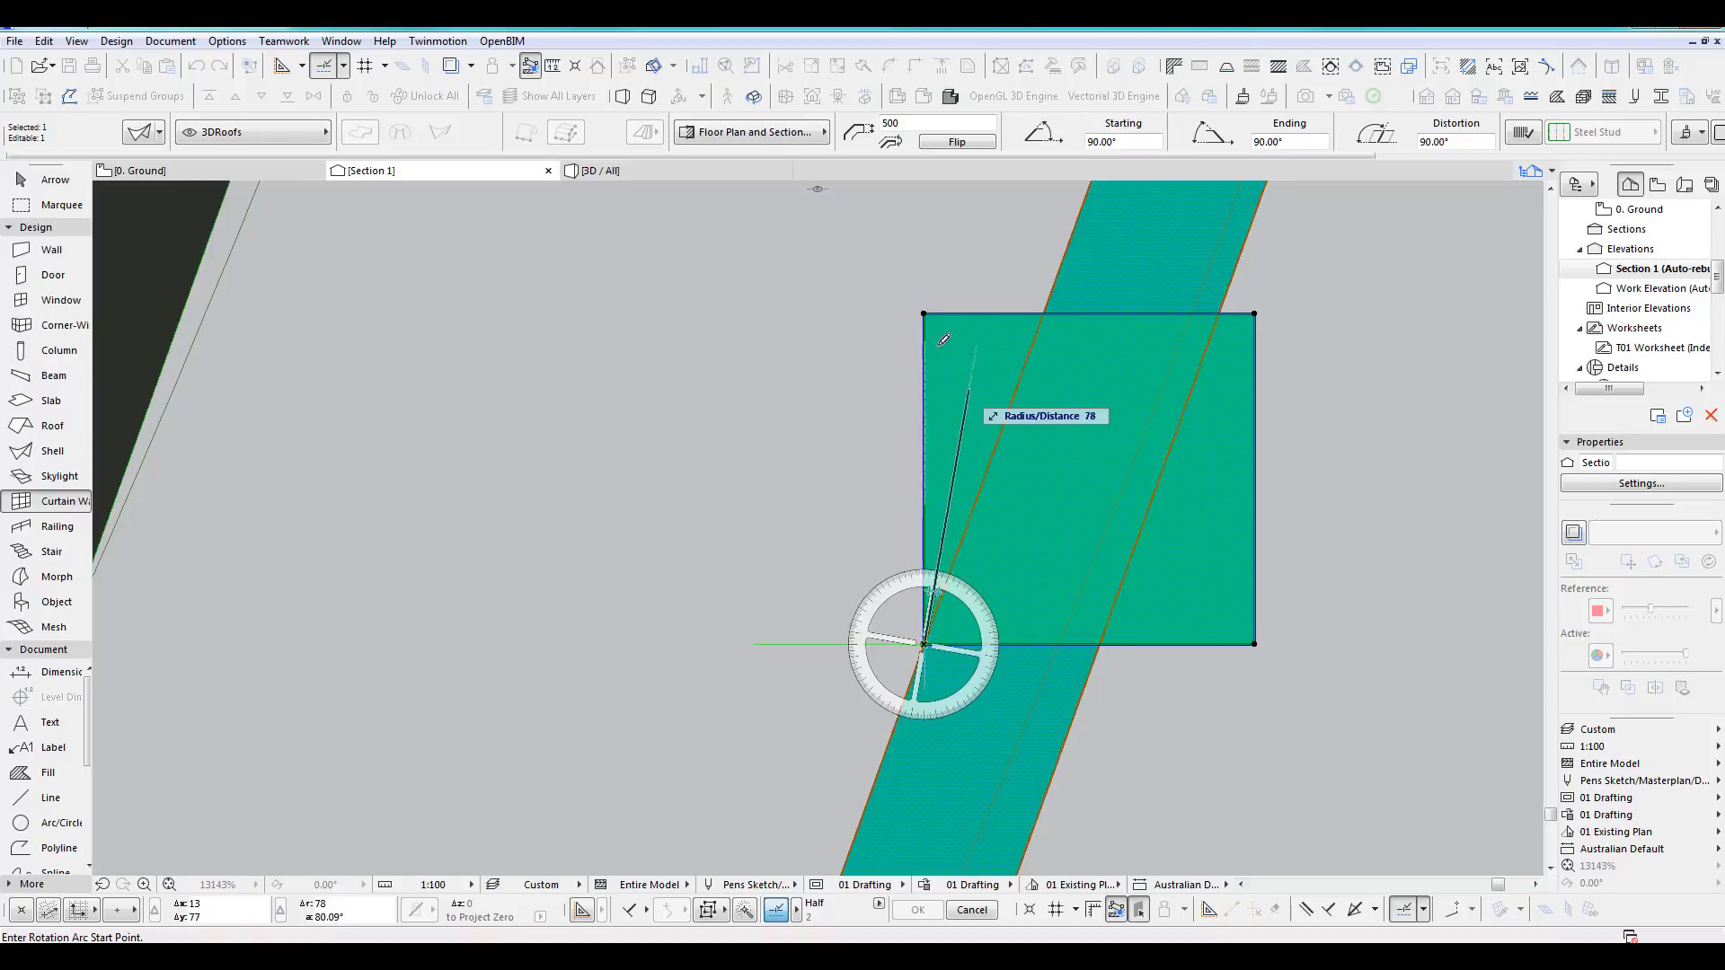
pyautogui.click(923, 313)
pyautogui.click(1048, 312)
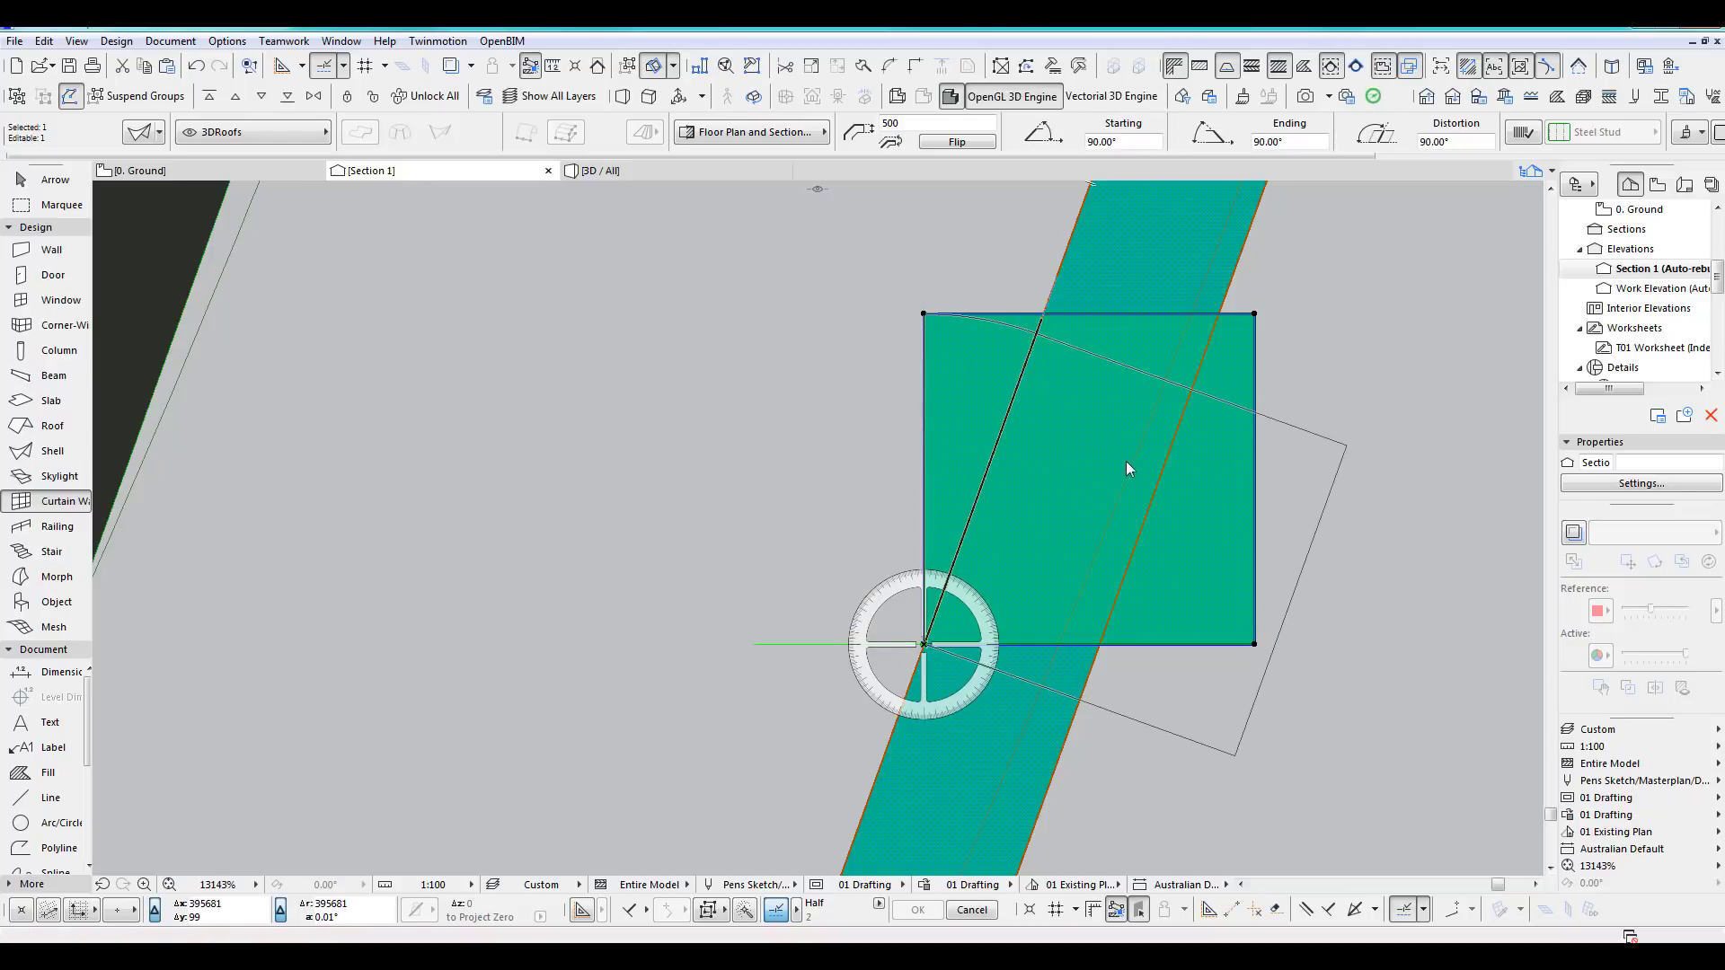
# Move the rotated square so that it sits centred across the slanted band.
pyautogui.hotkey('ctrl', 'd')
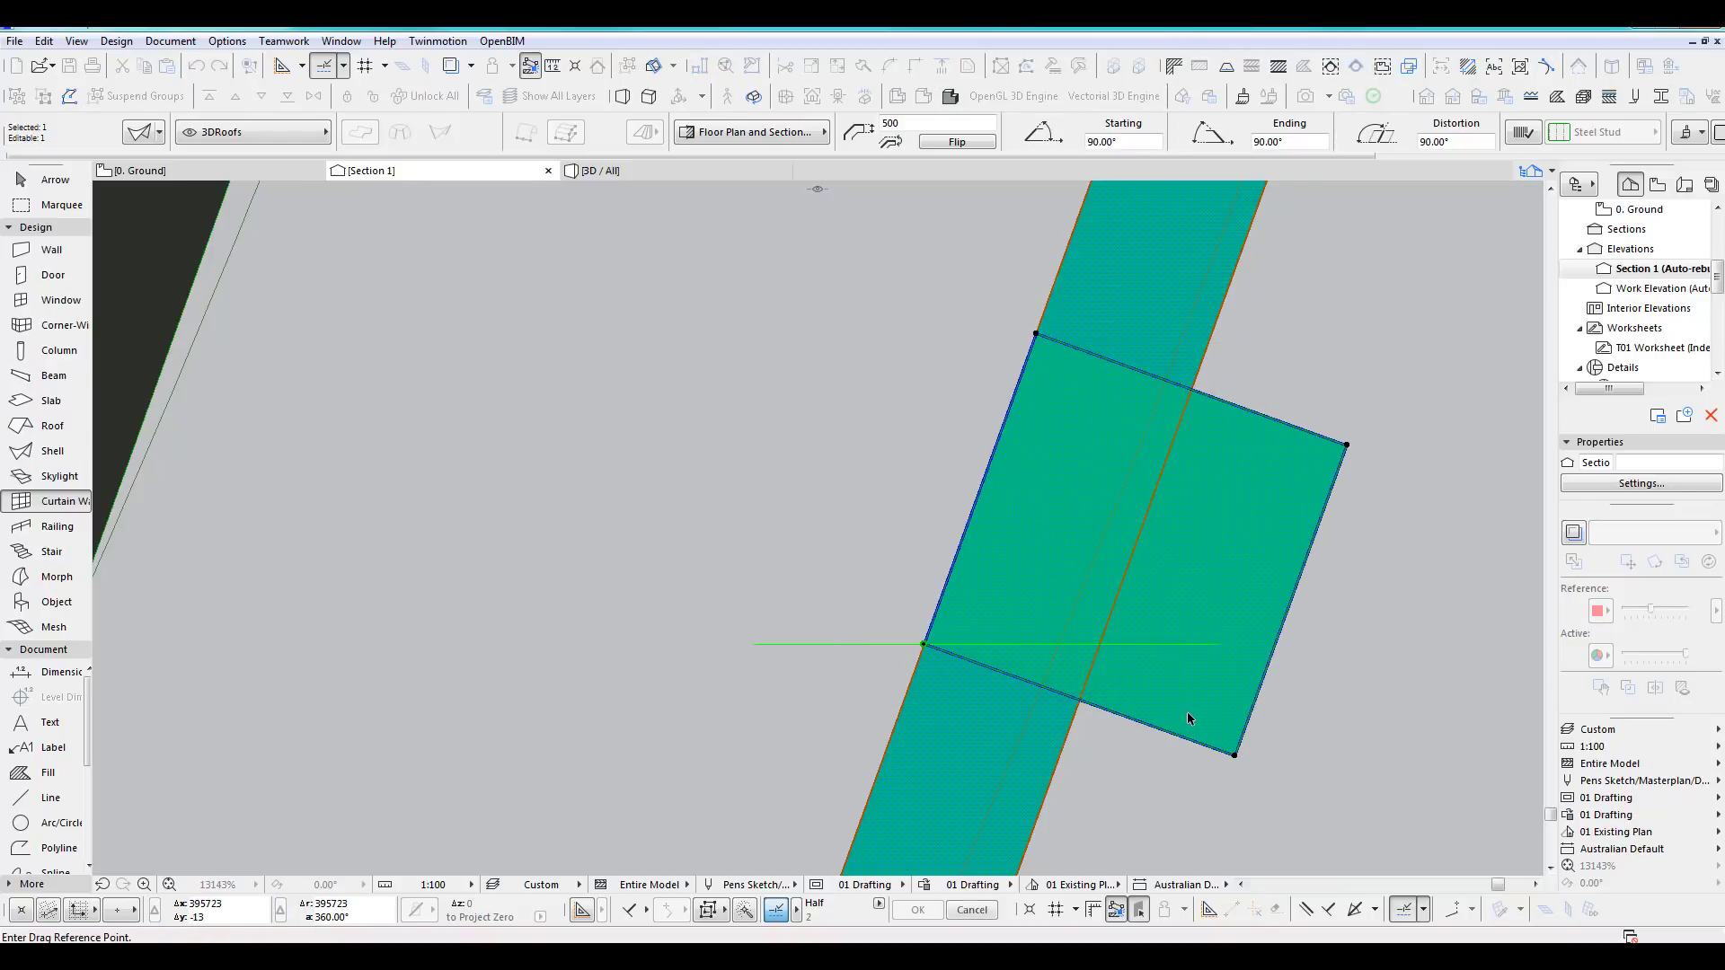
pyautogui.click(1136, 554)
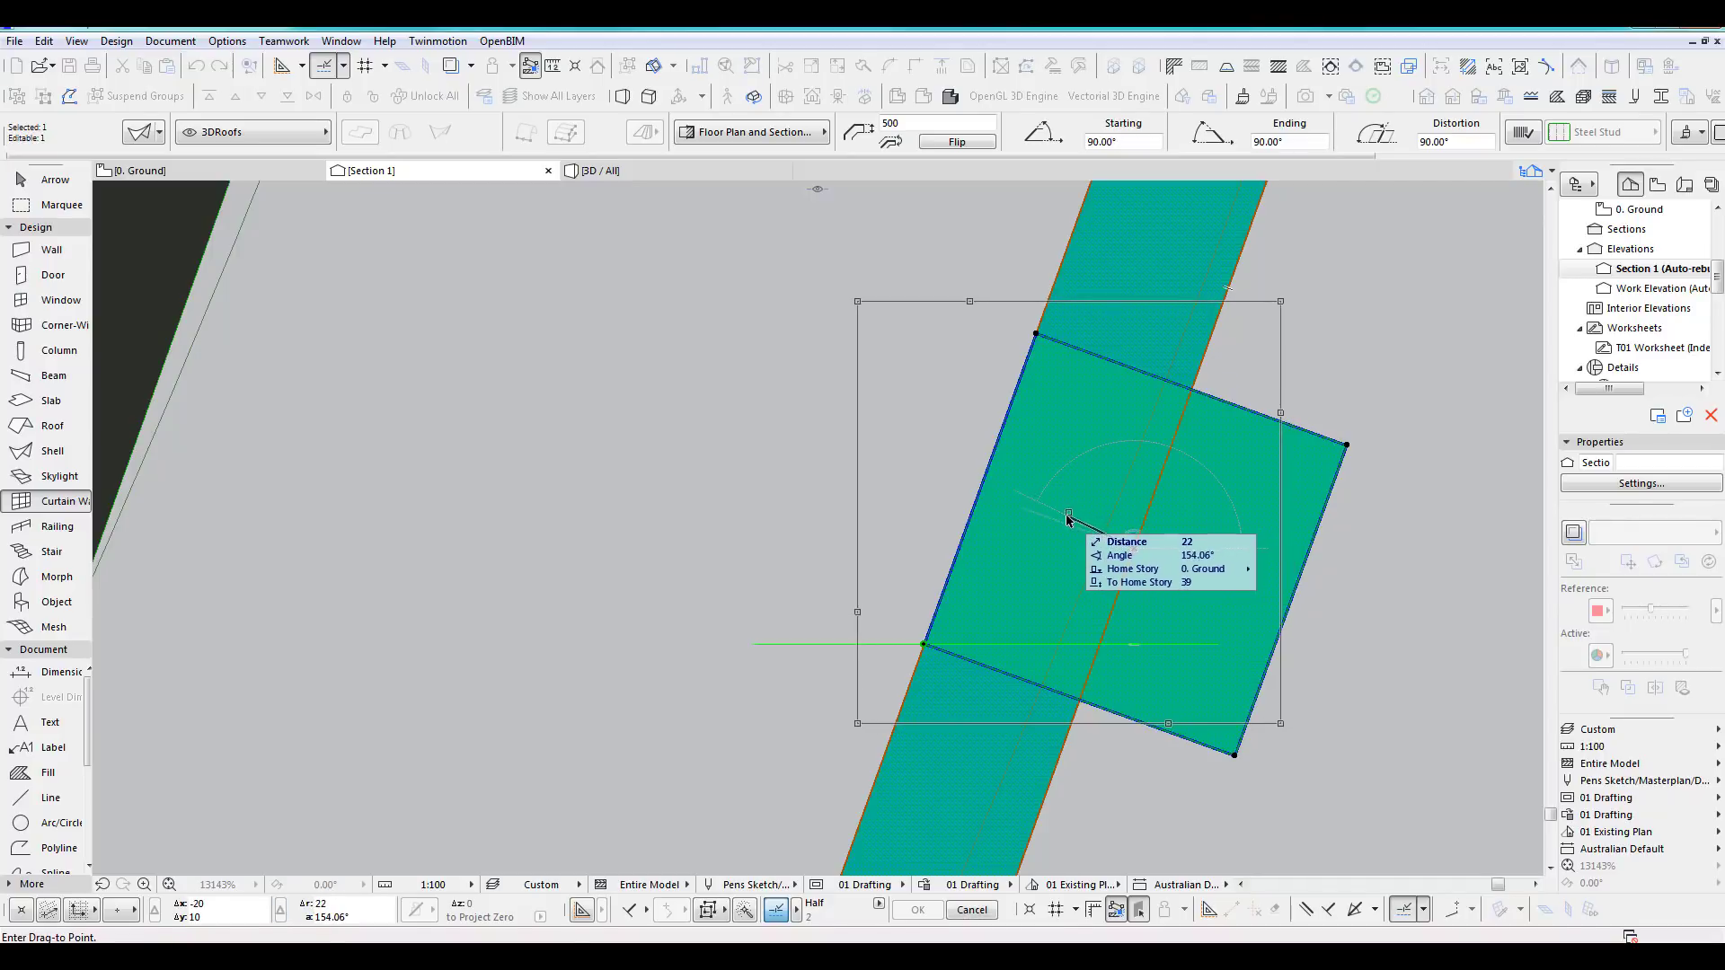
pyautogui.click(1051, 520)
# Start multiplying the small square with the Spread method at a spacing of 1500.
pyautogui.scroll(-8, 1056, 539)
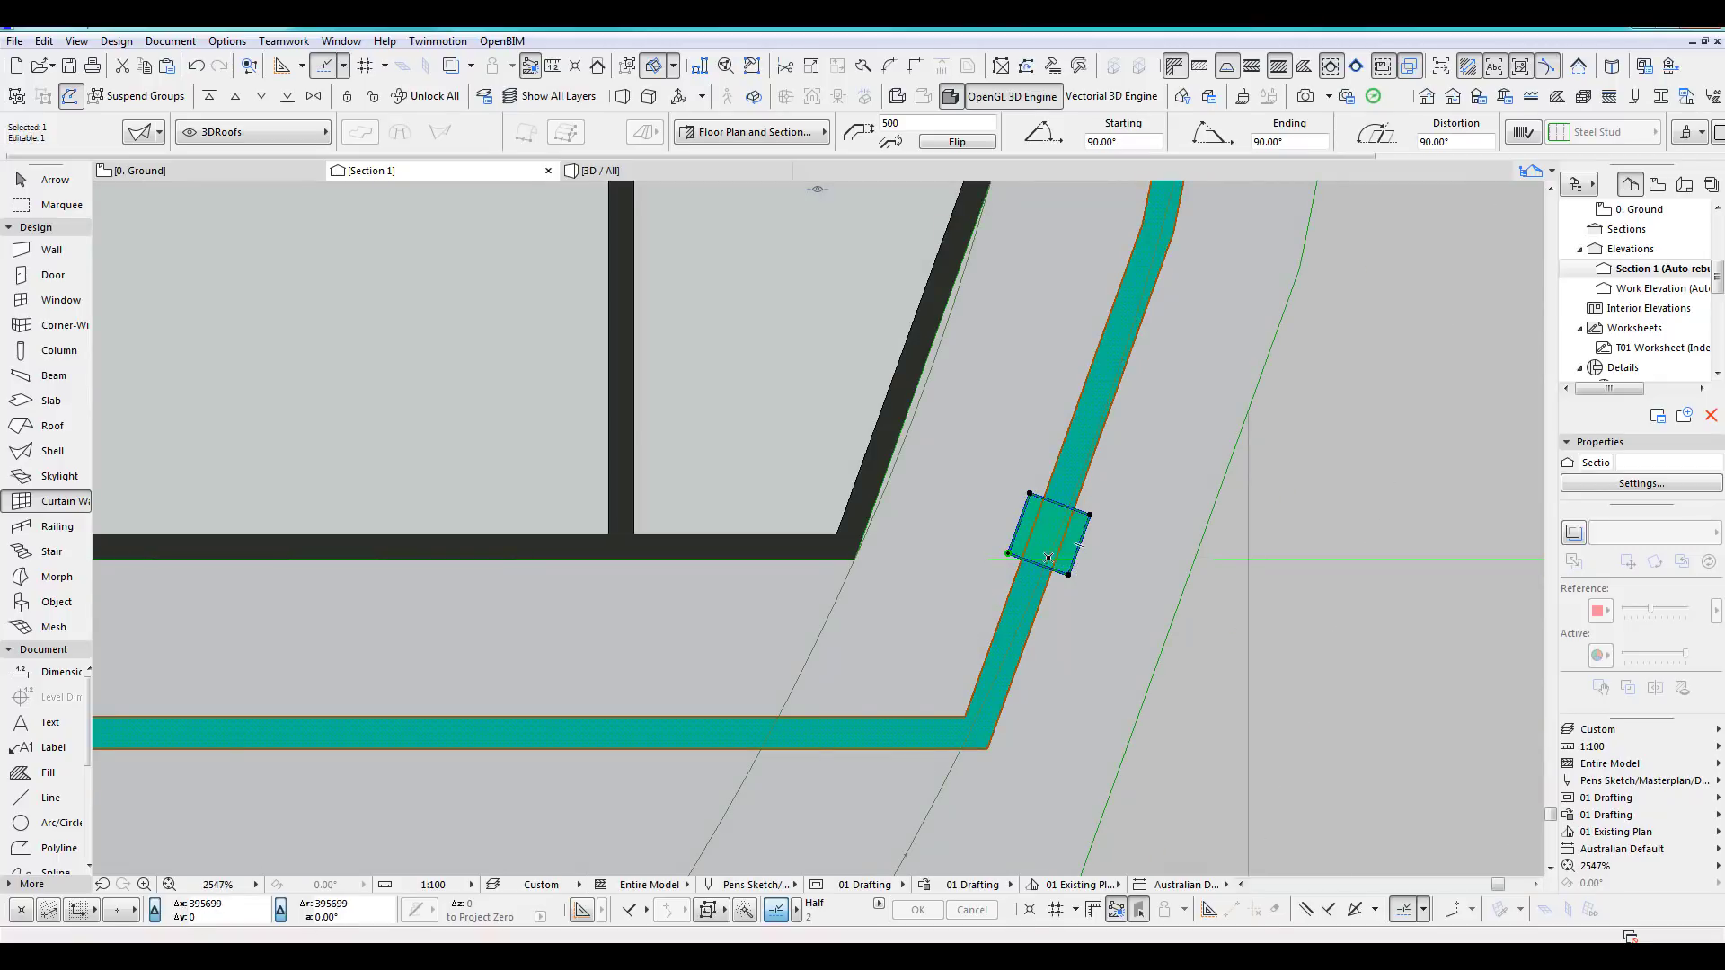
pyautogui.scroll(-6, 1076, 563)
pyautogui.scroll(-6, 797, 446)
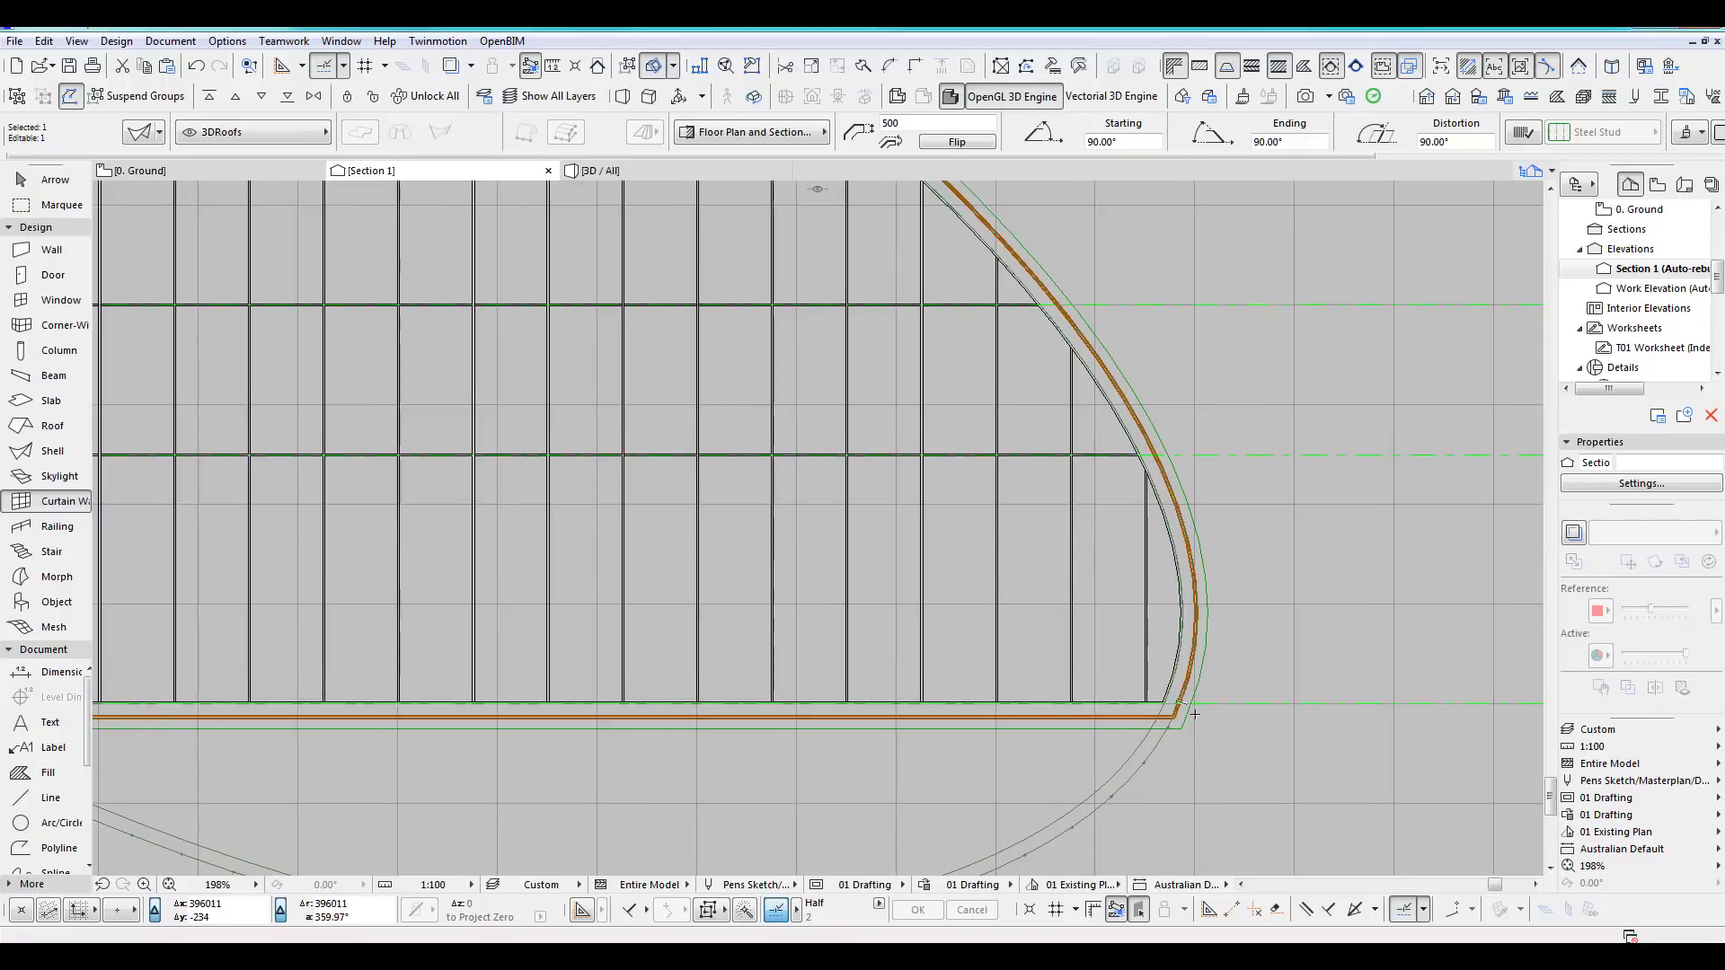
pyautogui.hotkey('ctrl', 'u')
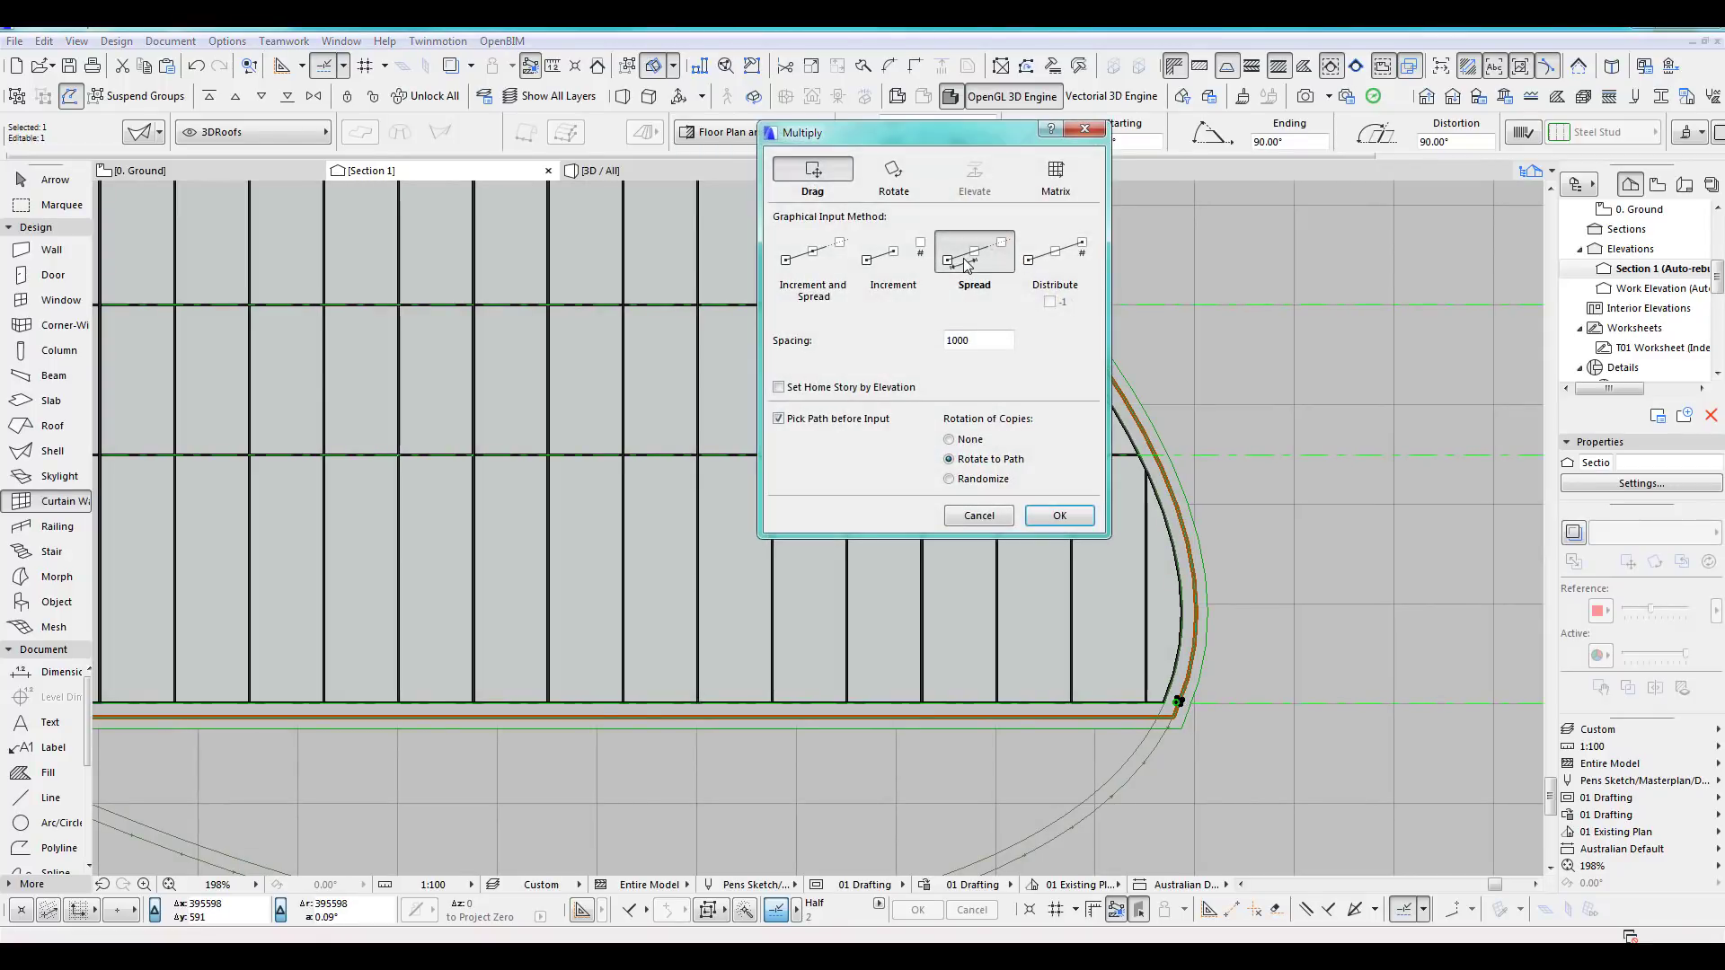
pyautogui.write('15')
pyautogui.click(1060, 516)
# Try to spread copies up the curved side along the outer thin curve, using a reference point on the curve below ground.
pyautogui.scroll(-3, 1120, 518)
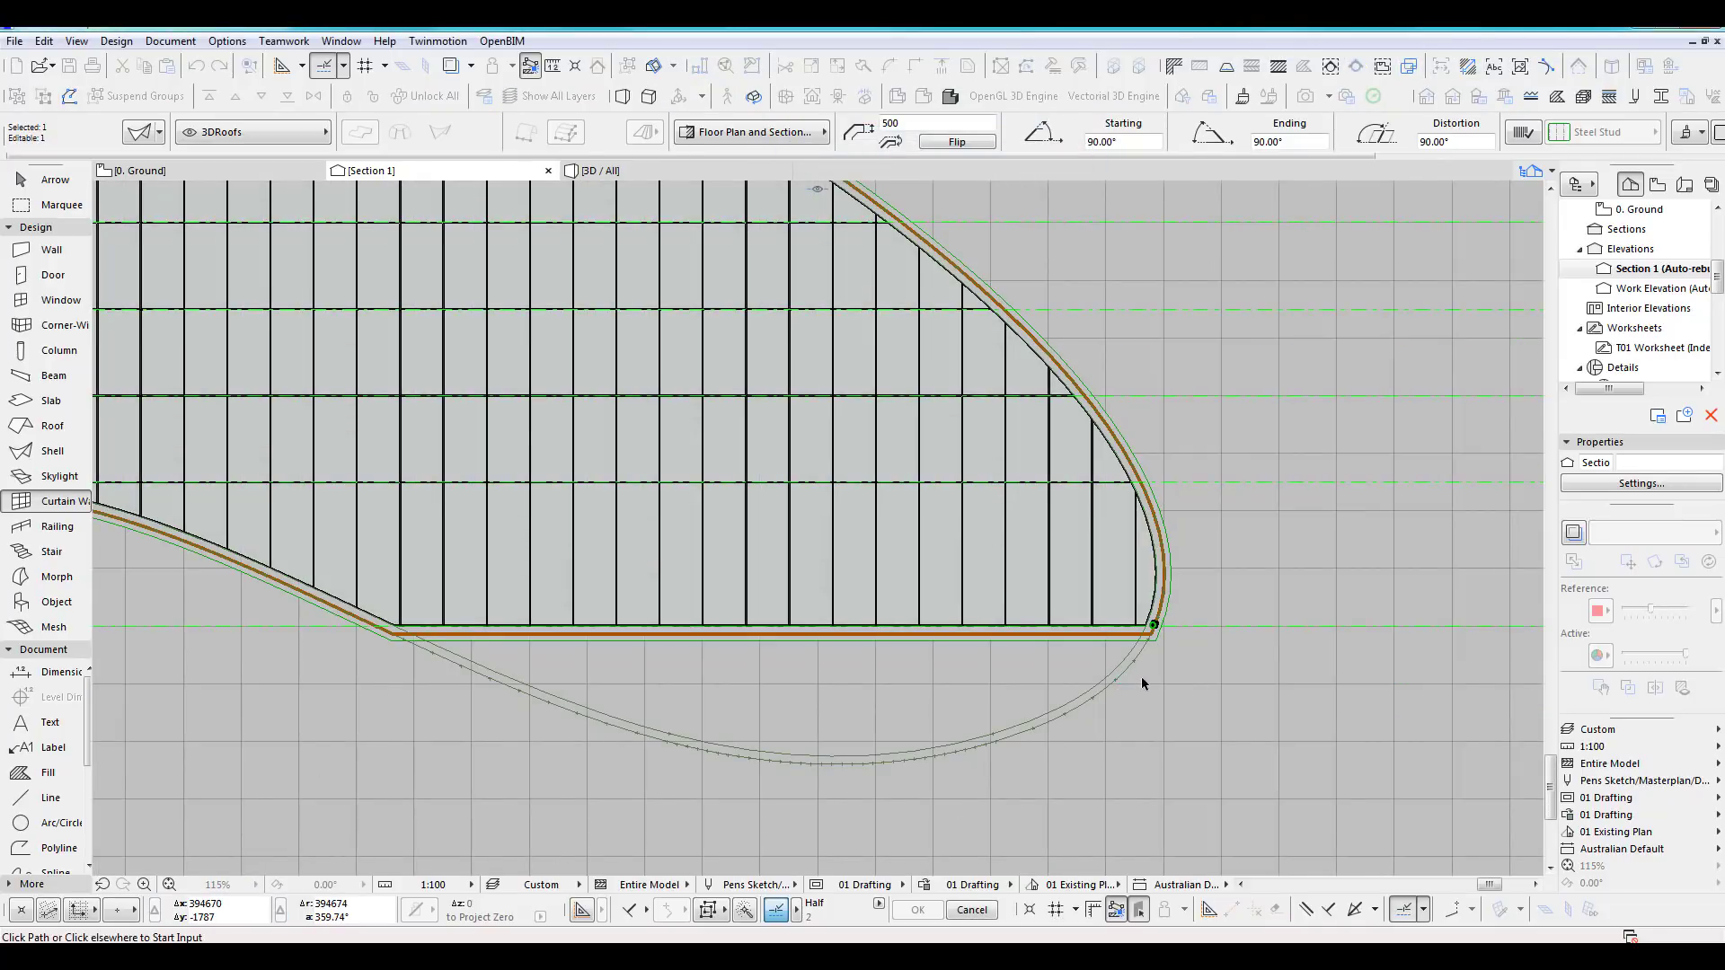
pyautogui.scroll(3, 1114, 681)
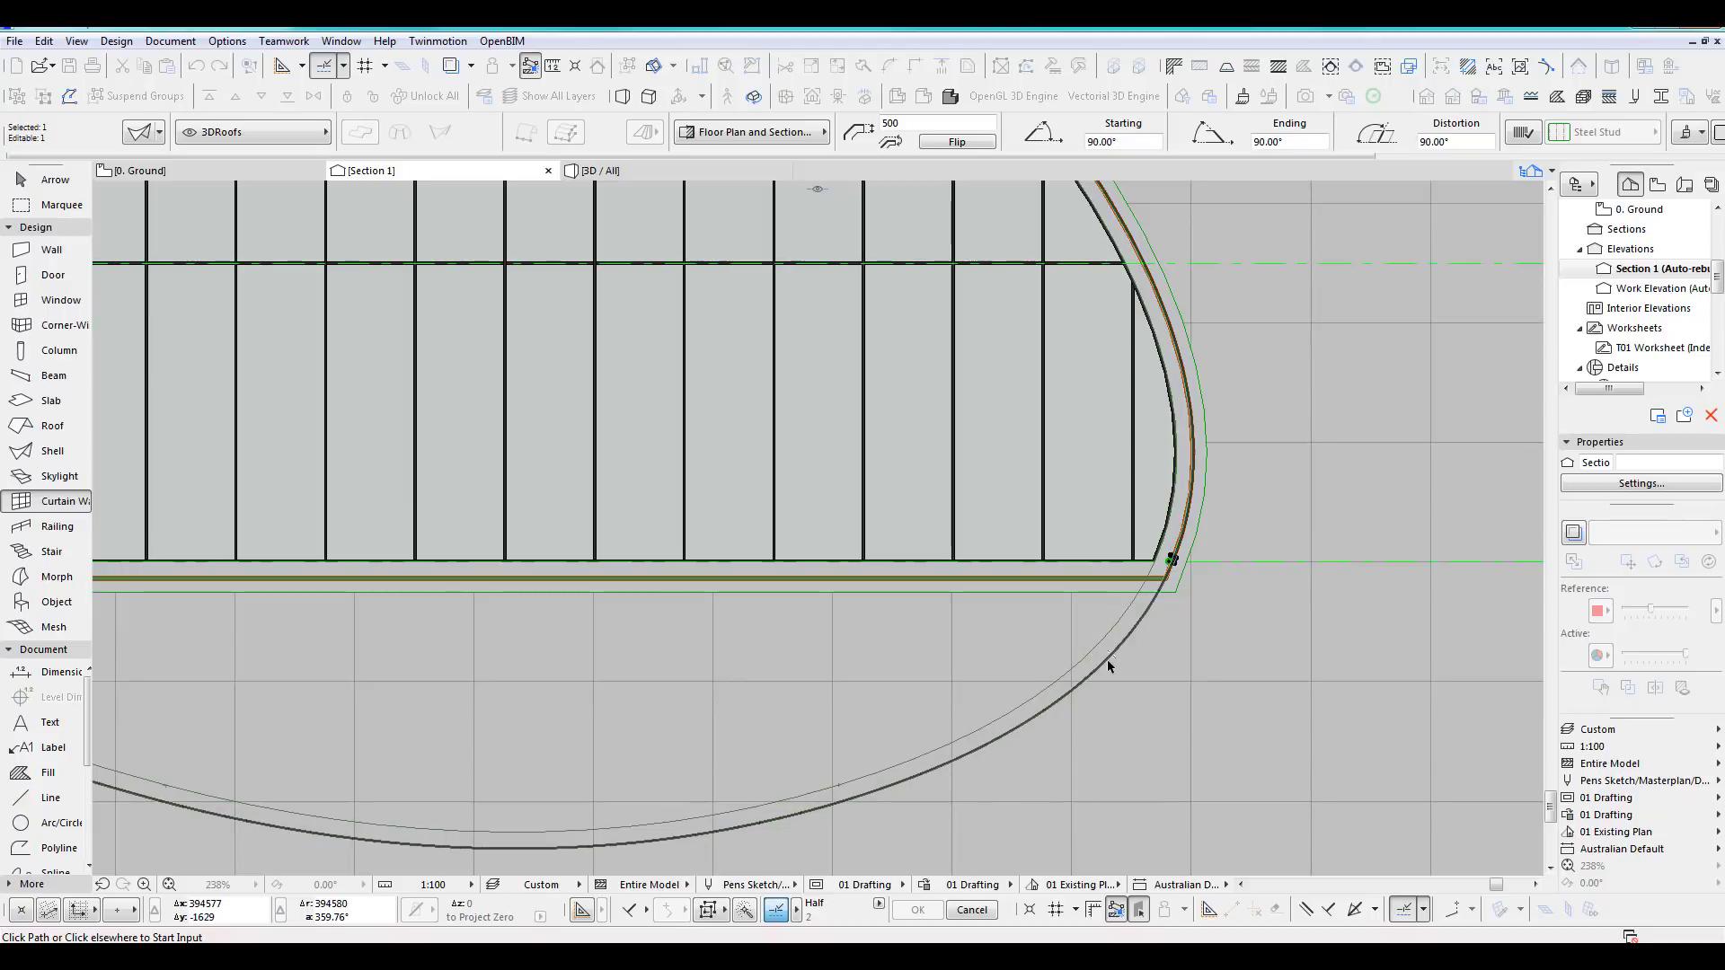
pyautogui.click(1110, 661)
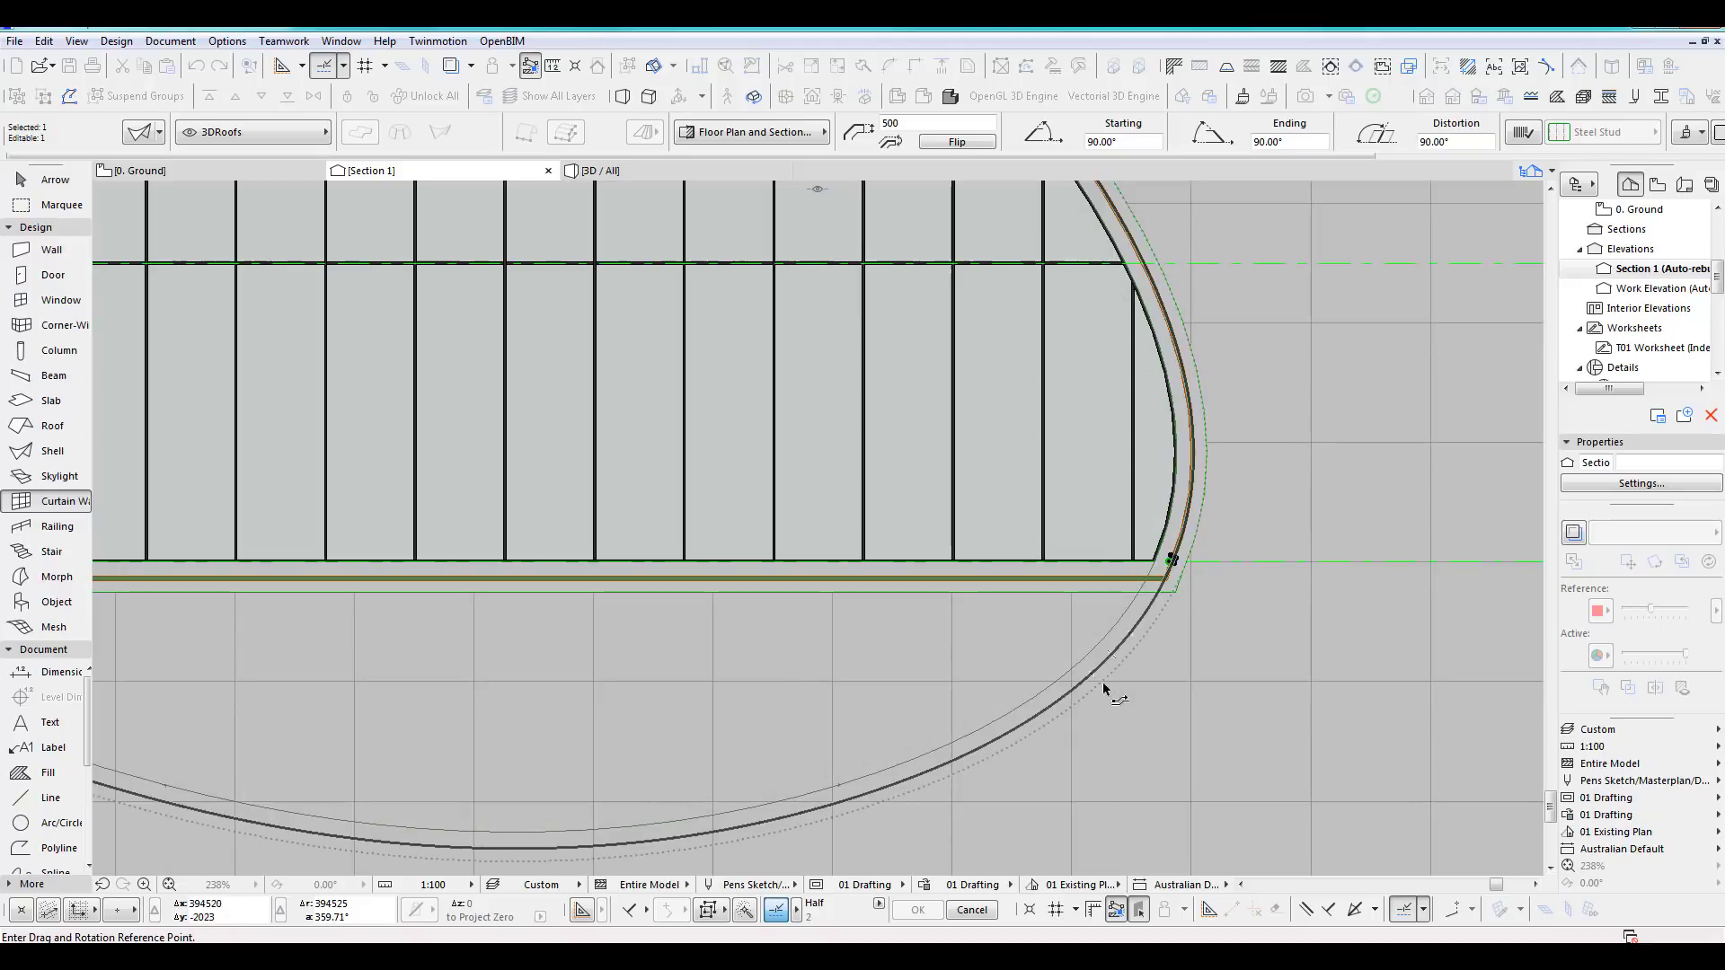
pyautogui.click(1093, 674)
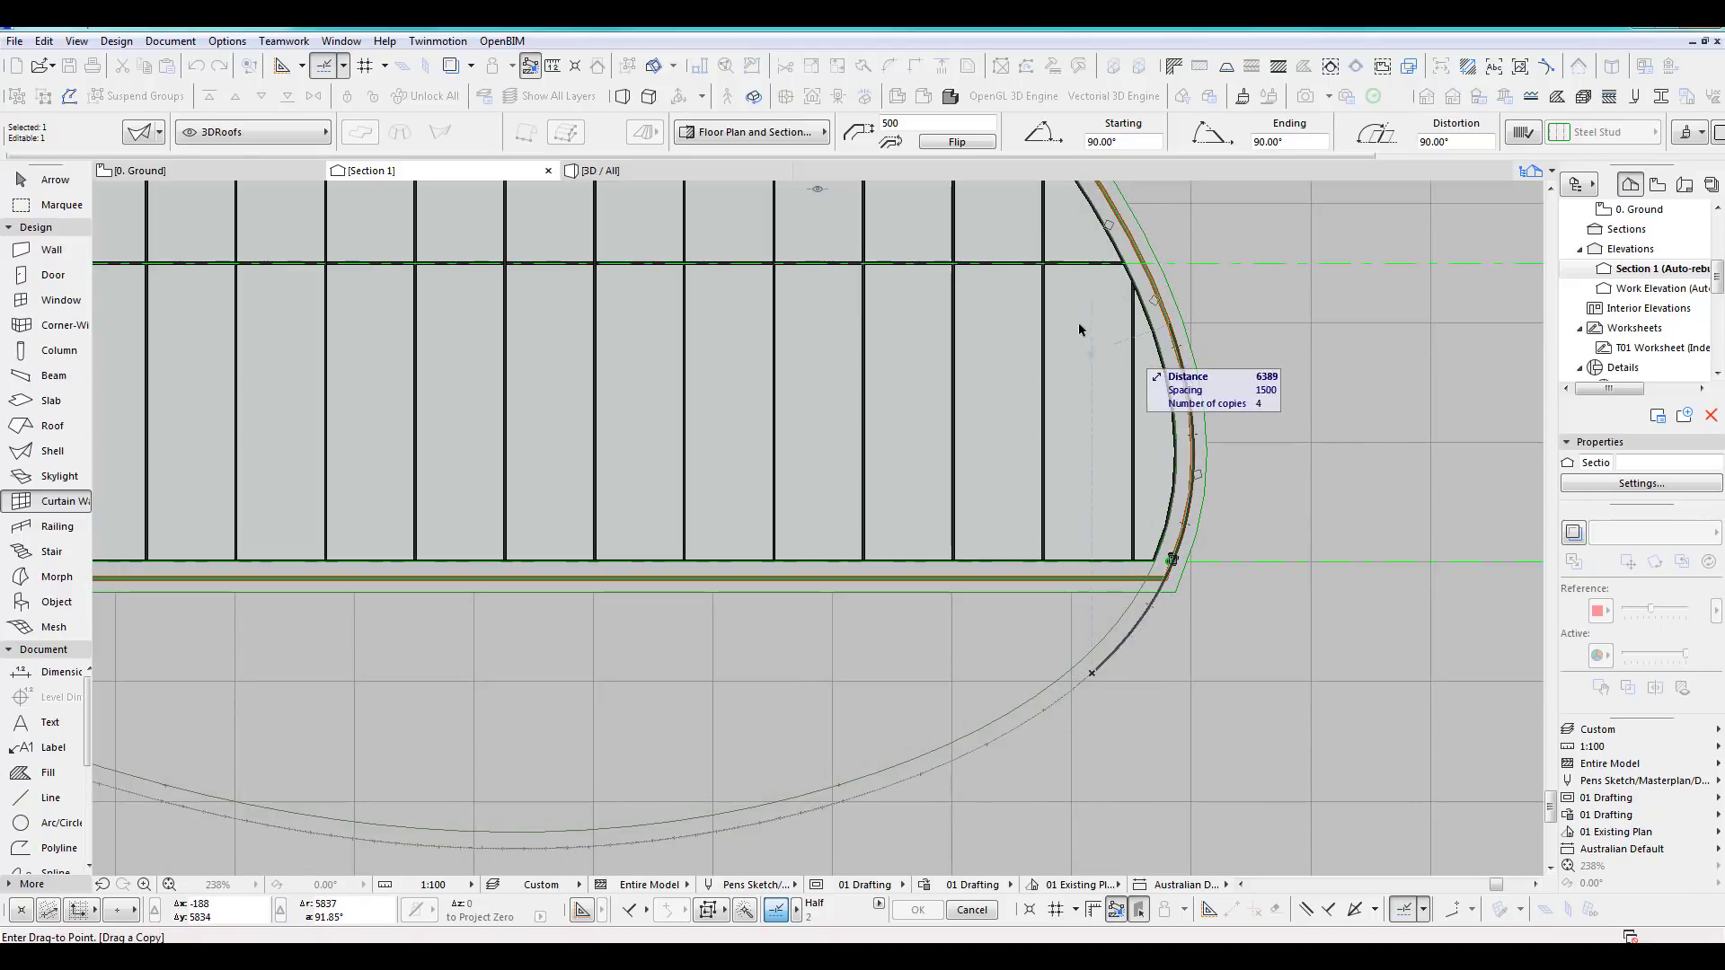
pyautogui.scroll(-3, 1087, 387)
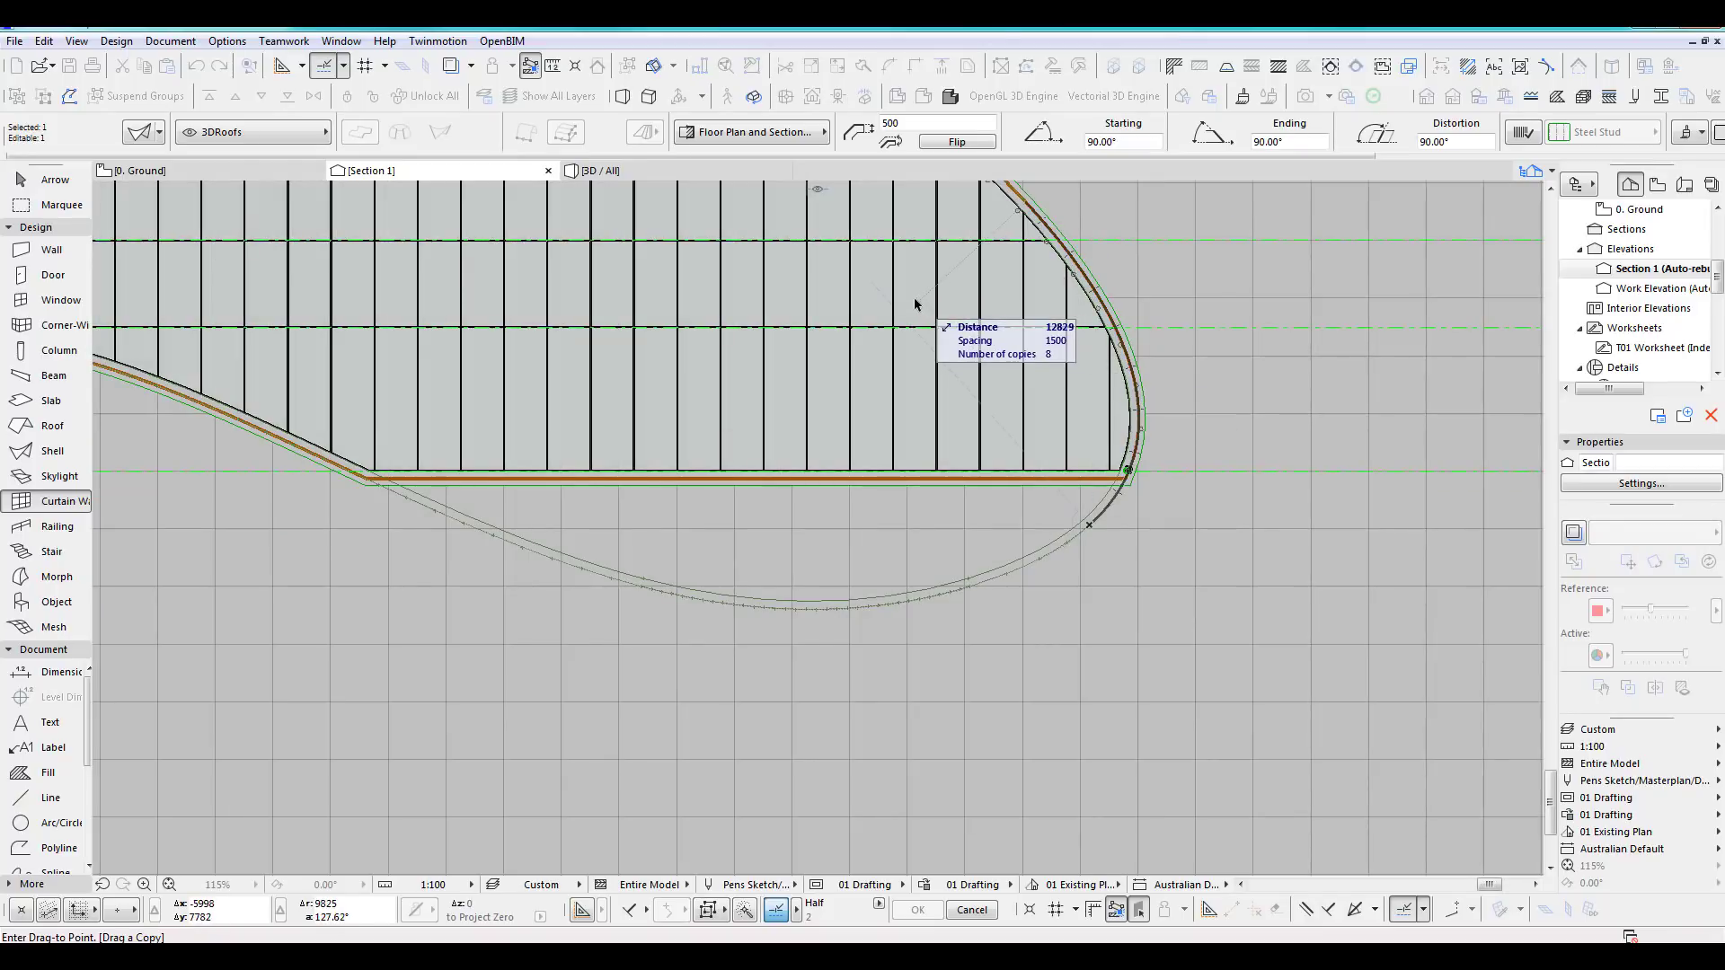
pyautogui.scroll(4, 1136, 494)
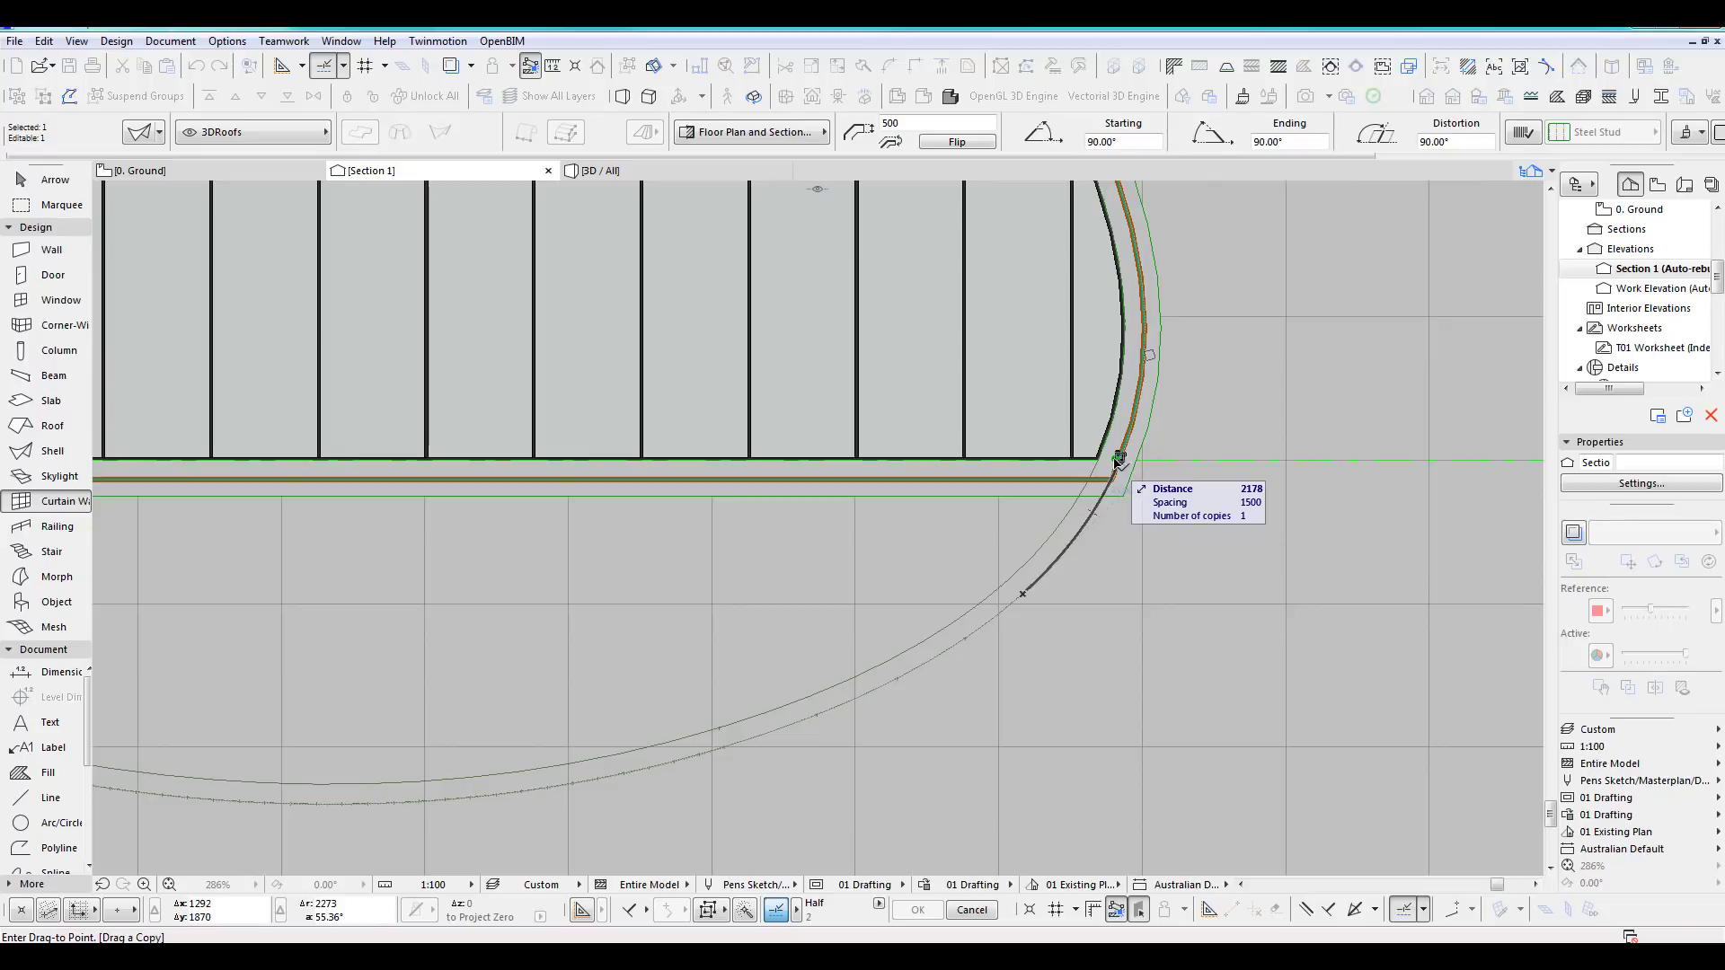
pyautogui.scroll(-3, 1119, 422)
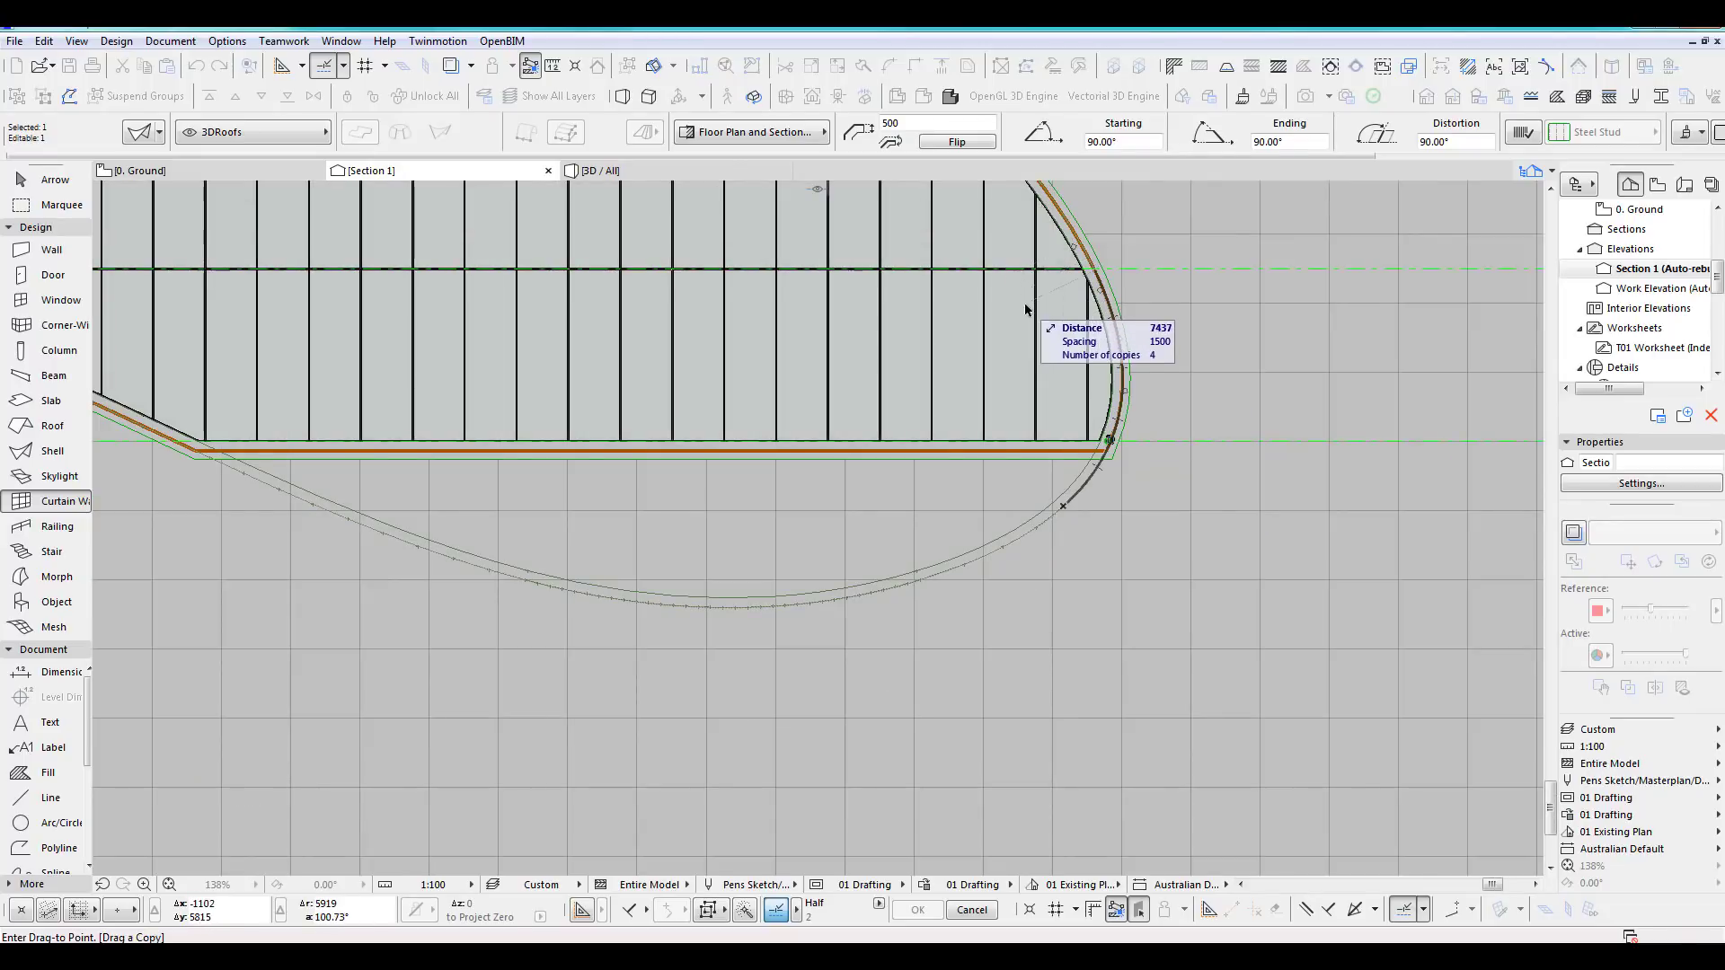
pyautogui.click(1049, 325)
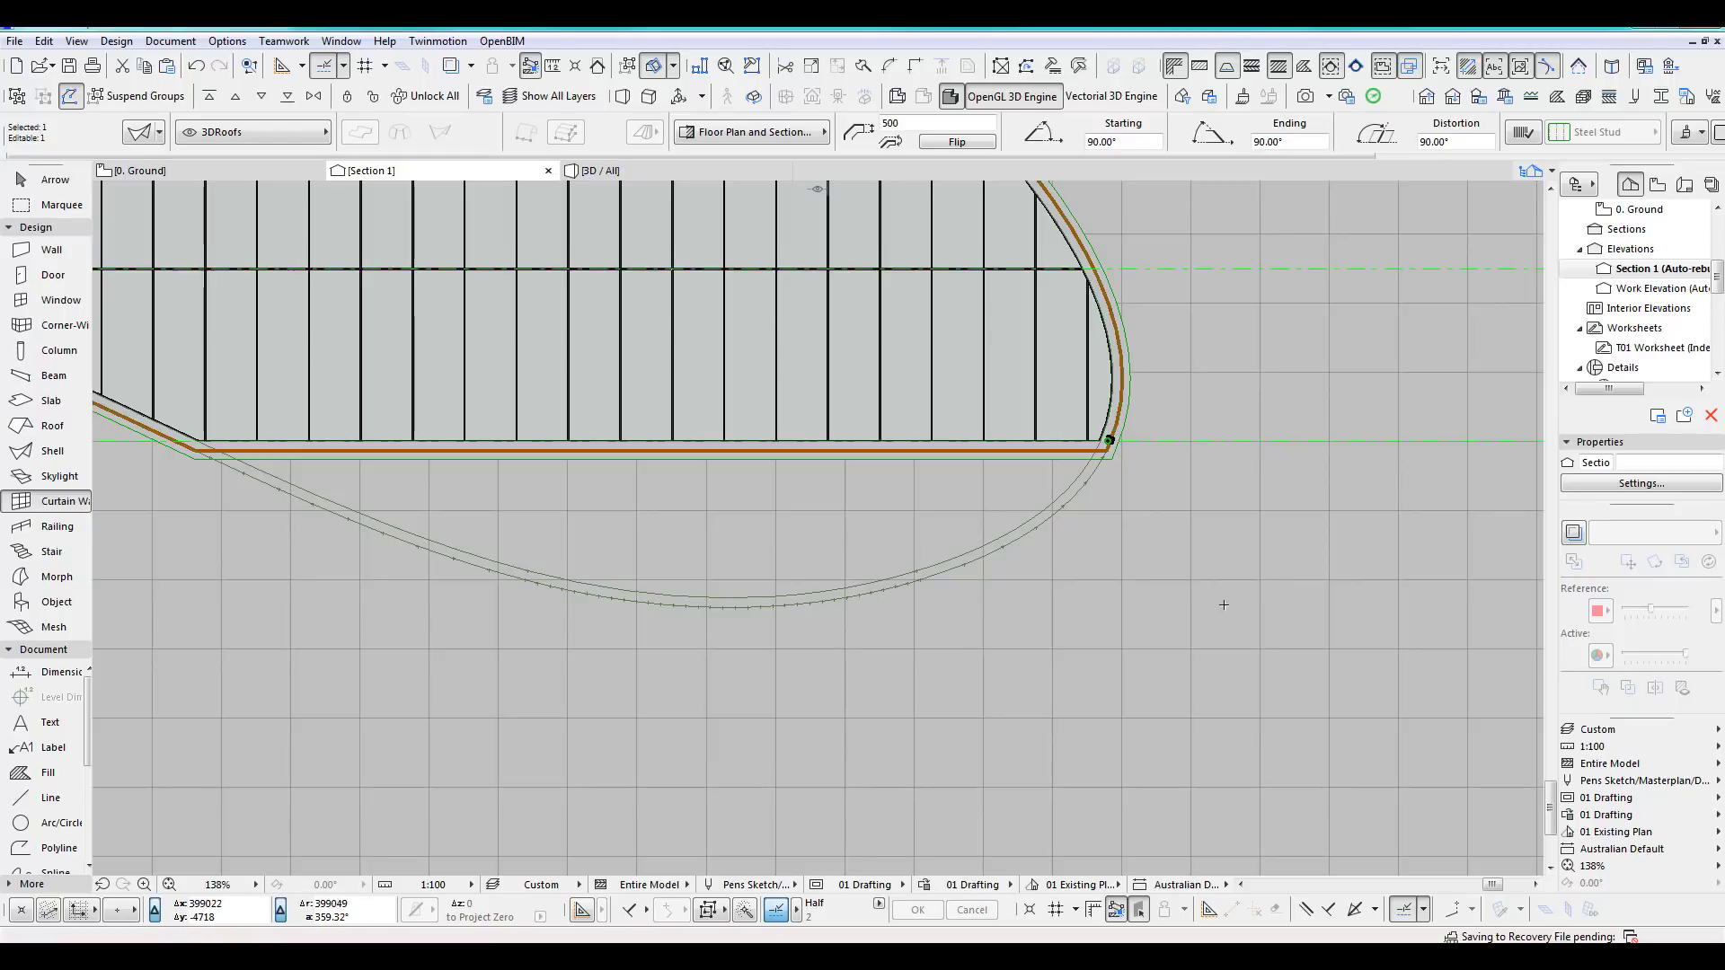
# Start multiplying the small square by Spread at 1500 spacing along the outer thin curve, with the reference point near the square's centre.
pyautogui.hotkey('ctrl', 'u')
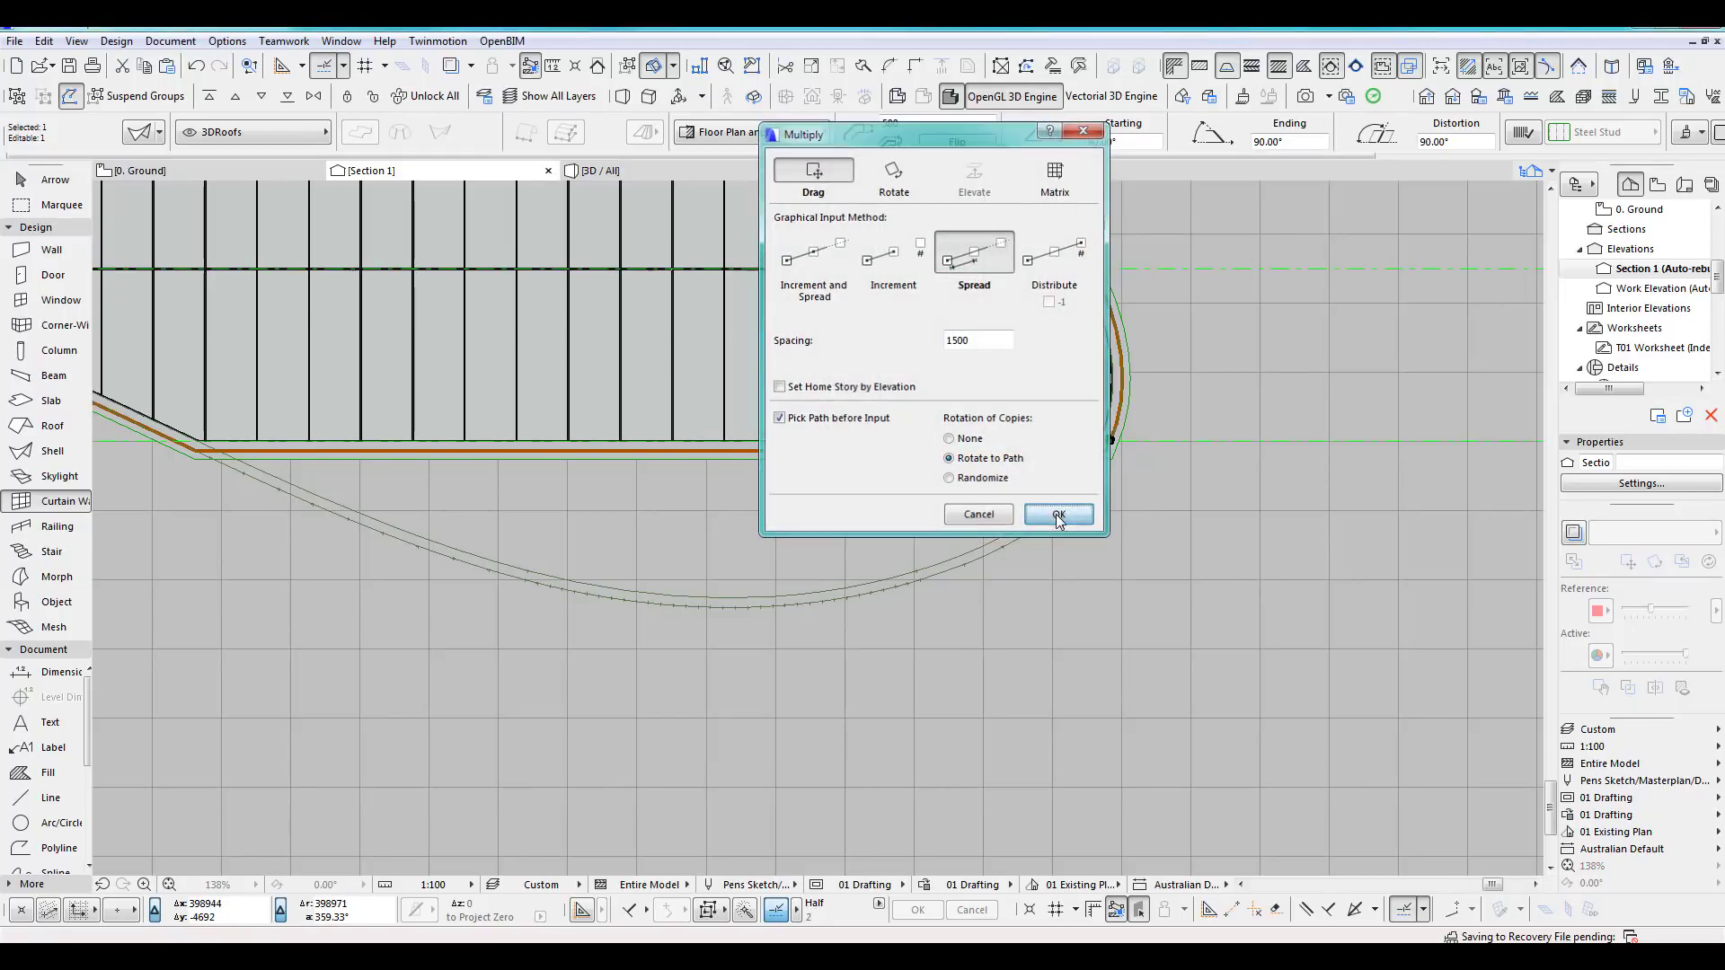
pyautogui.click(1059, 515)
pyautogui.scroll(5, 1124, 423)
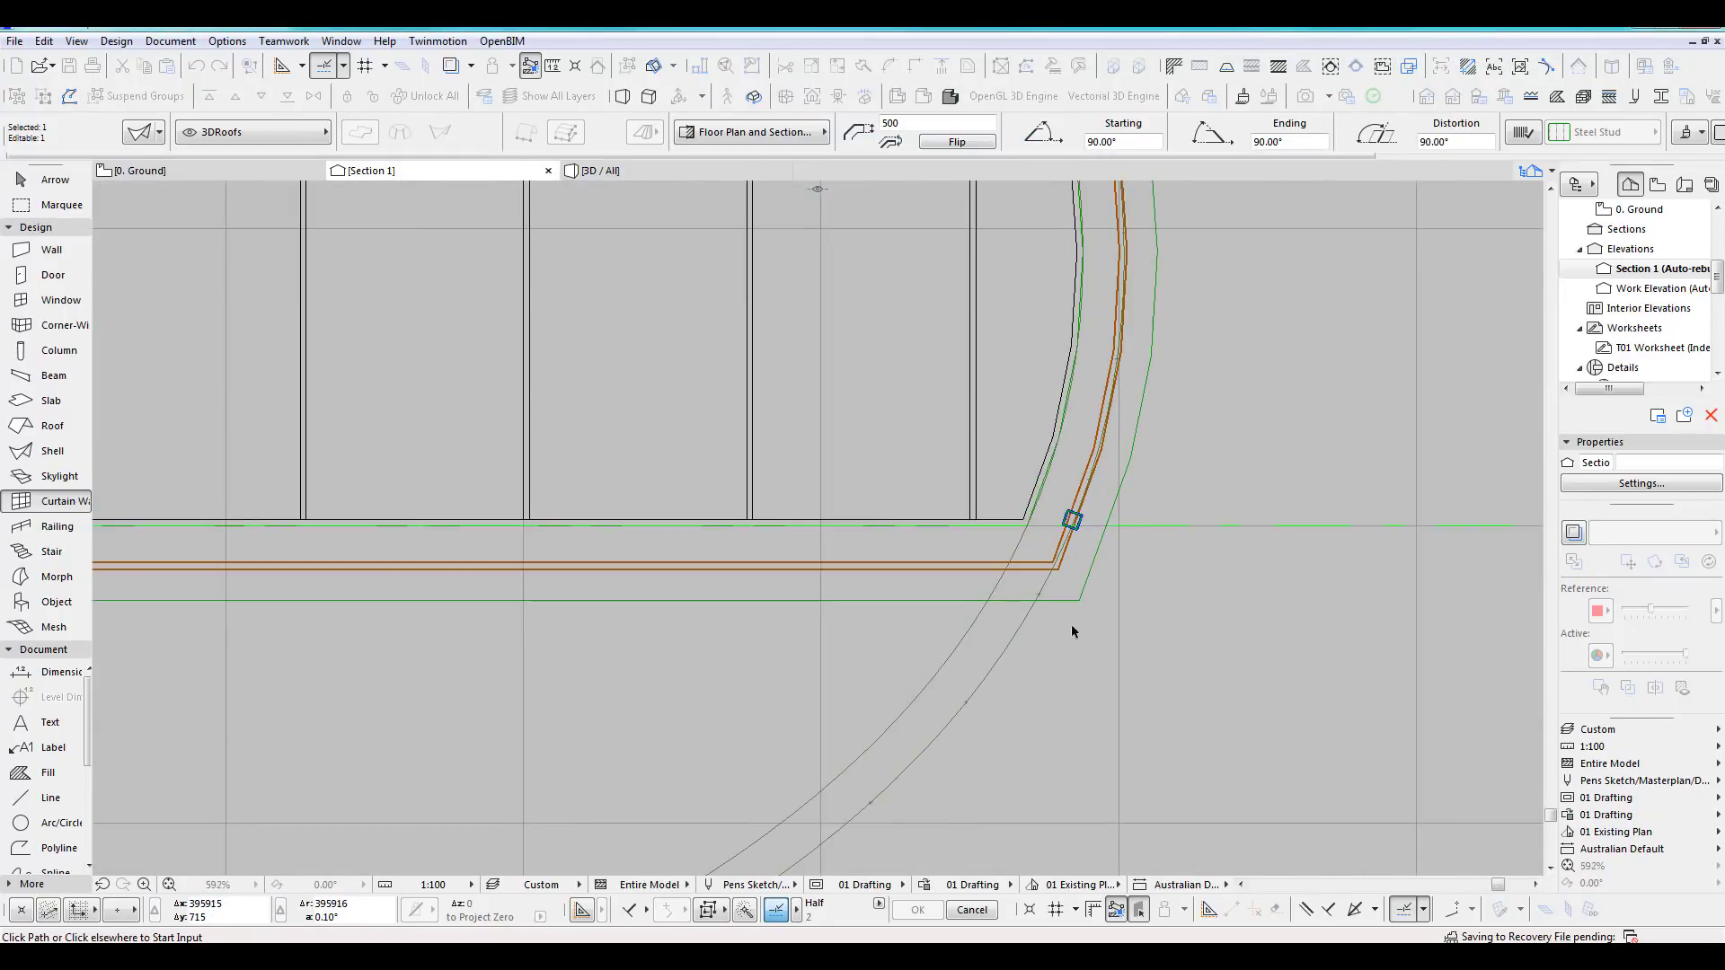
pyautogui.click(1019, 641)
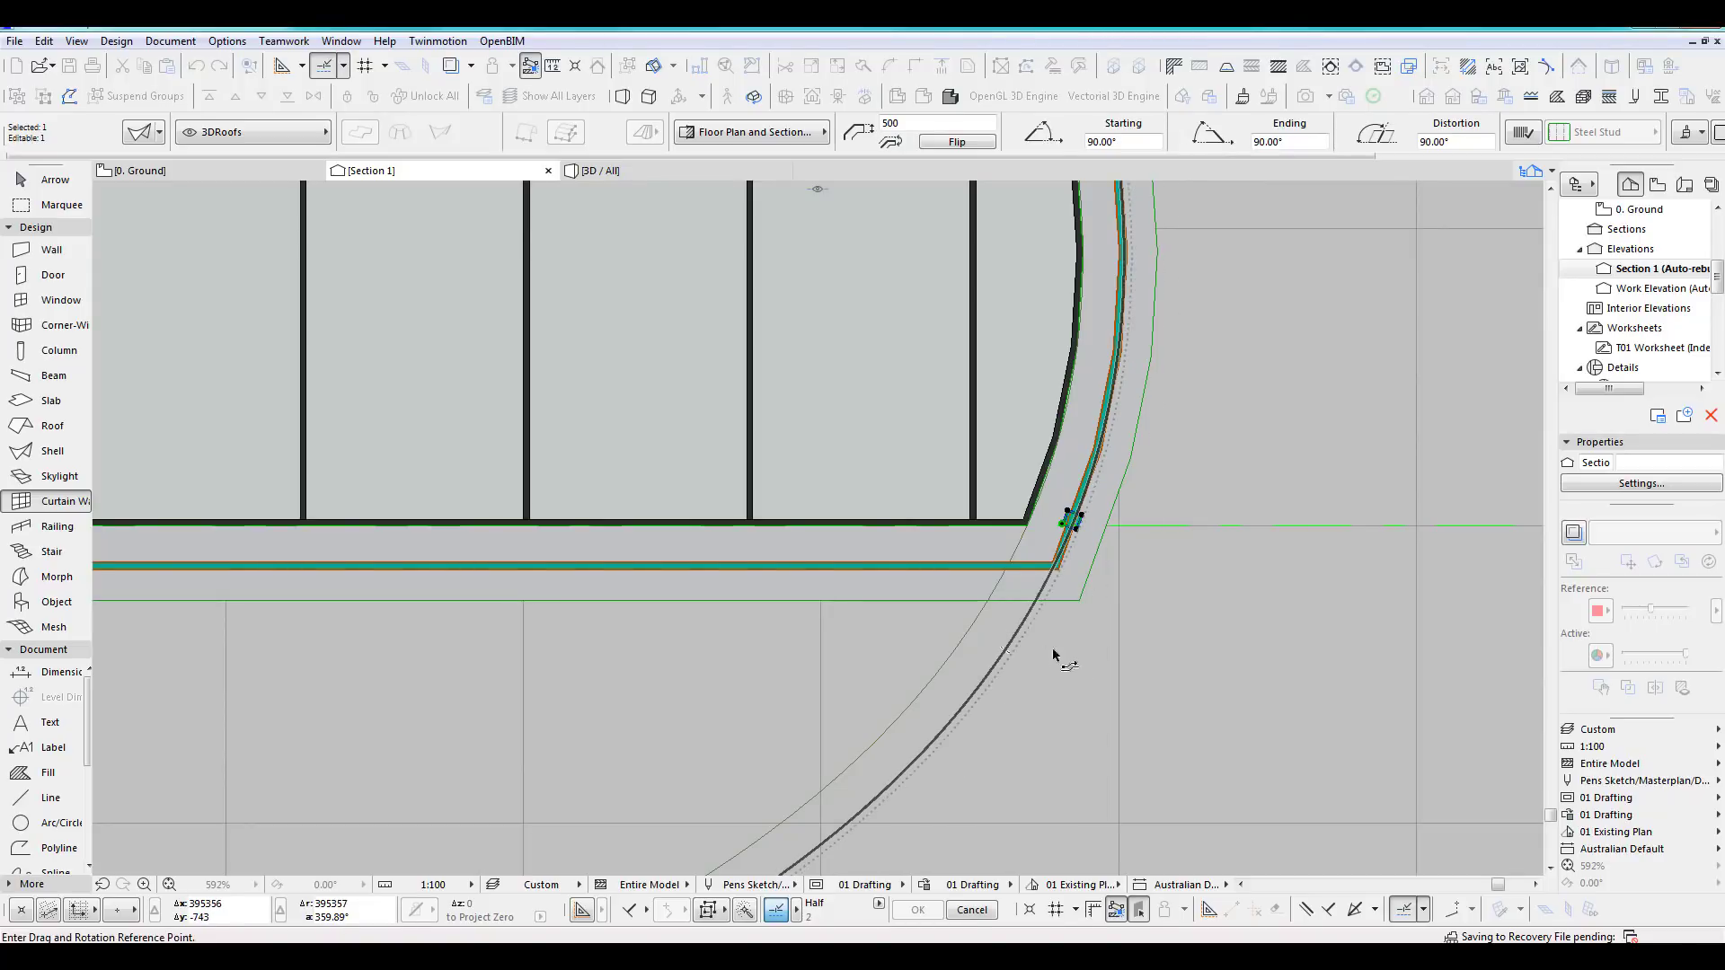
pyautogui.scroll(3, 1075, 541)
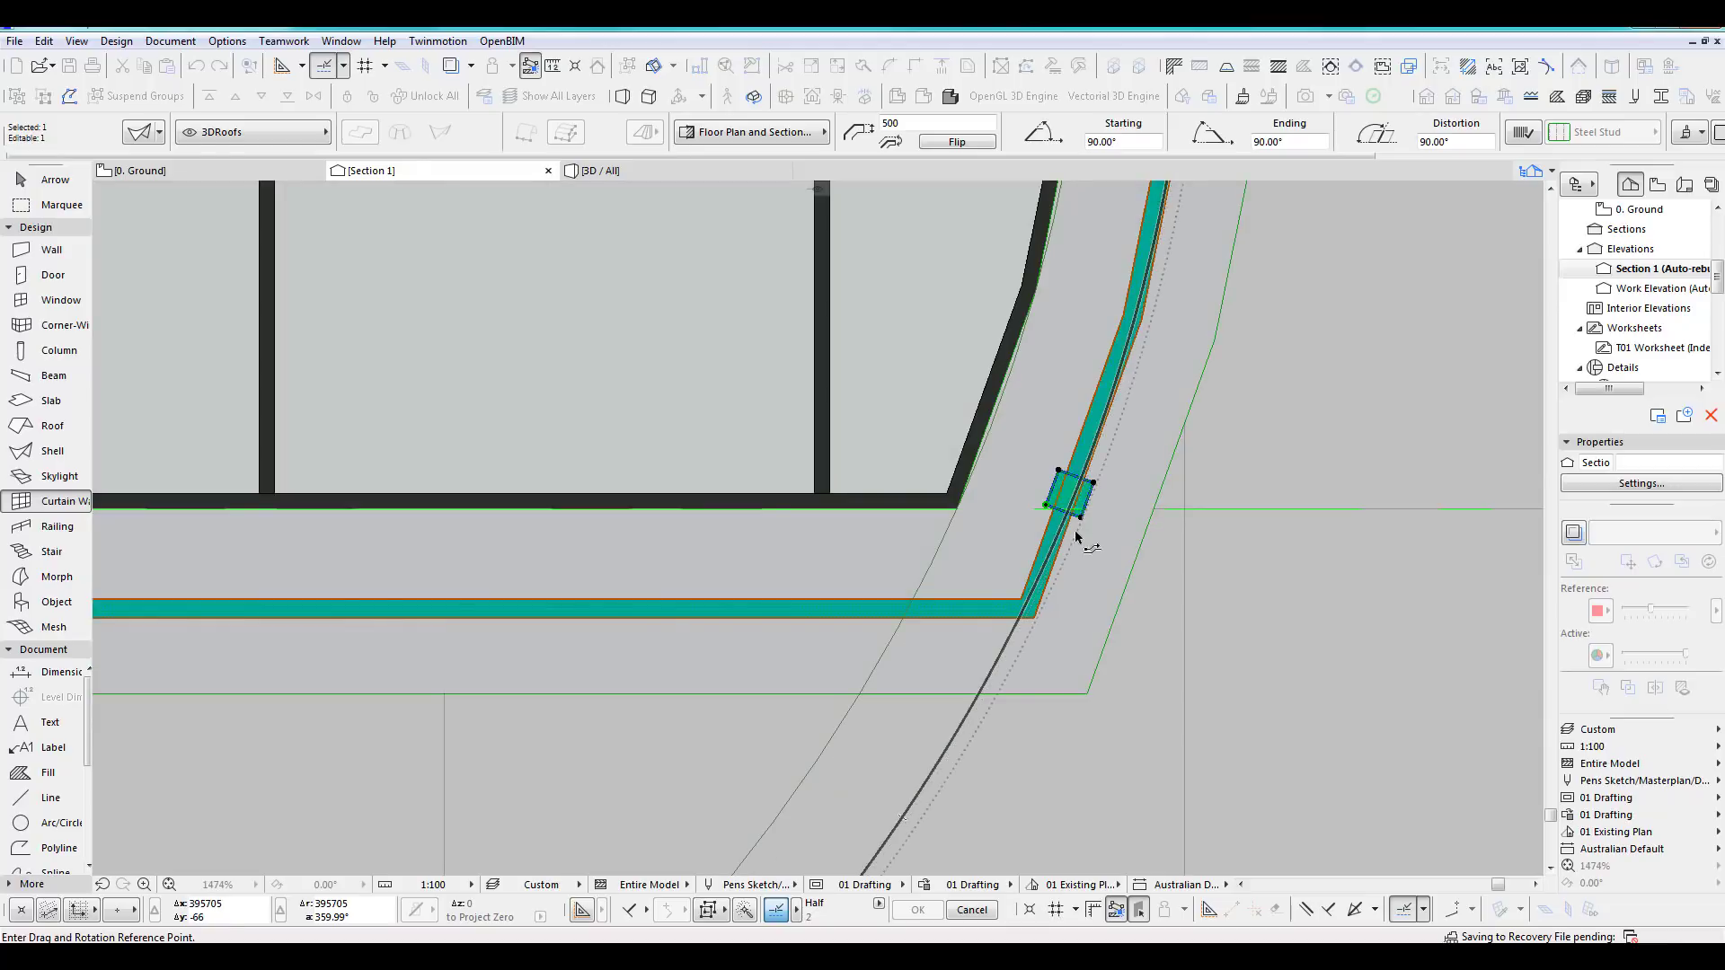
pyautogui.scroll(3, 1079, 530)
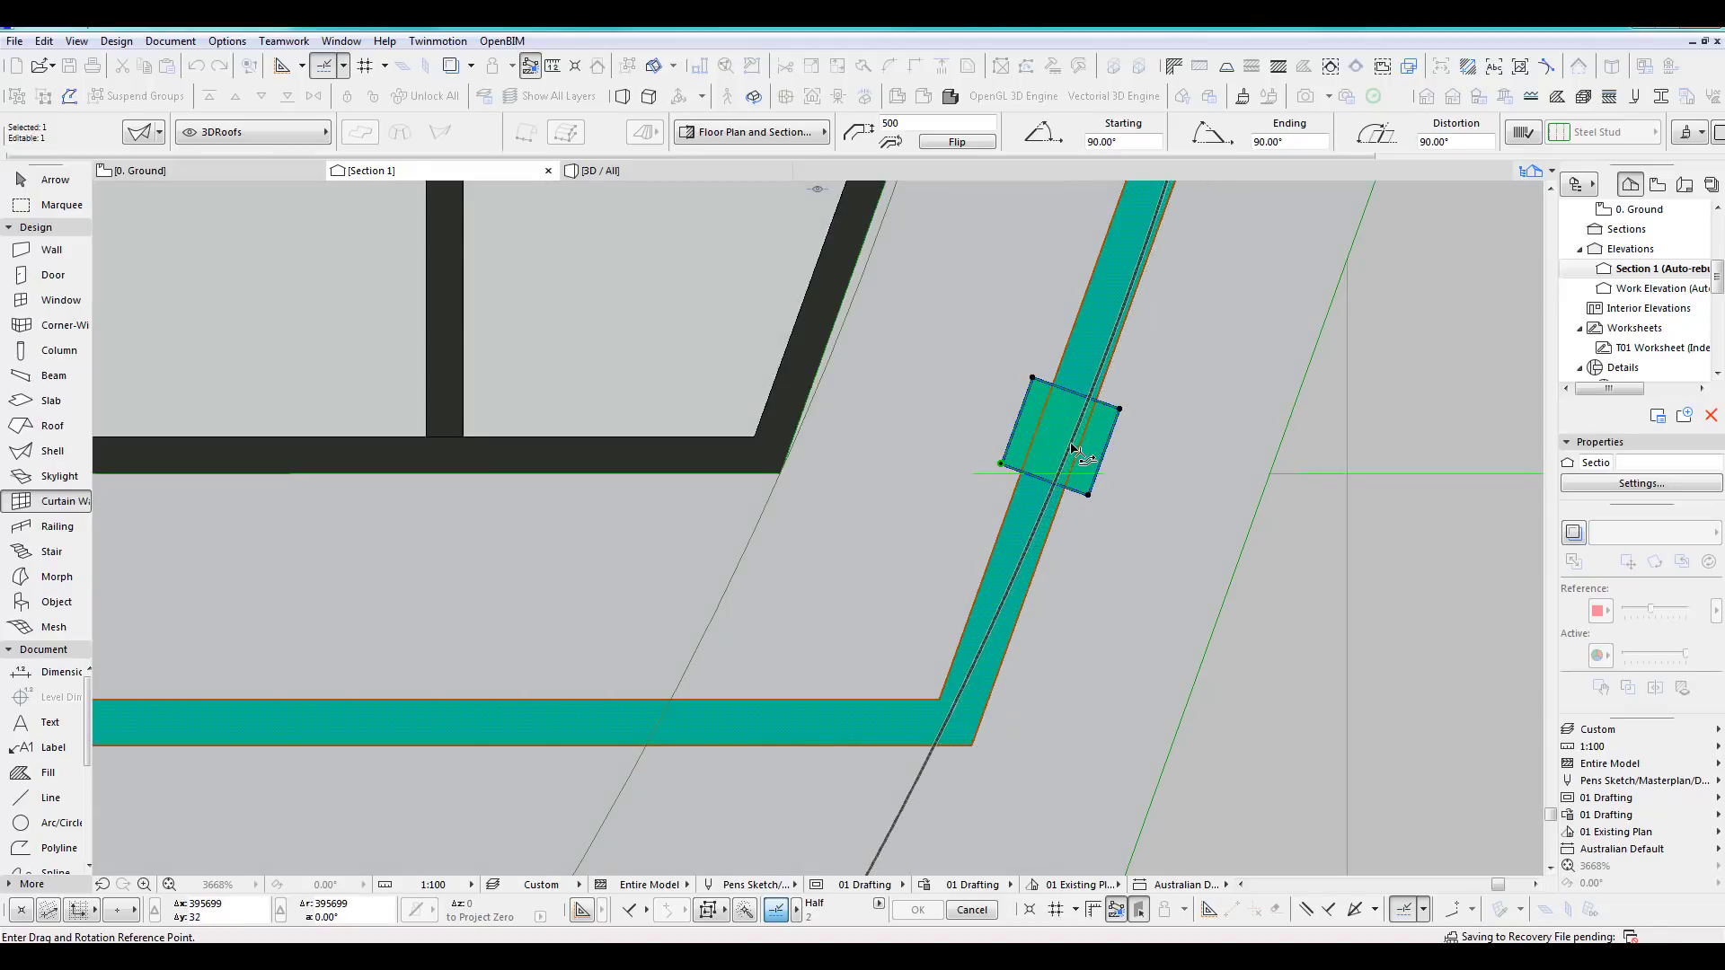
pyautogui.click(1072, 447)
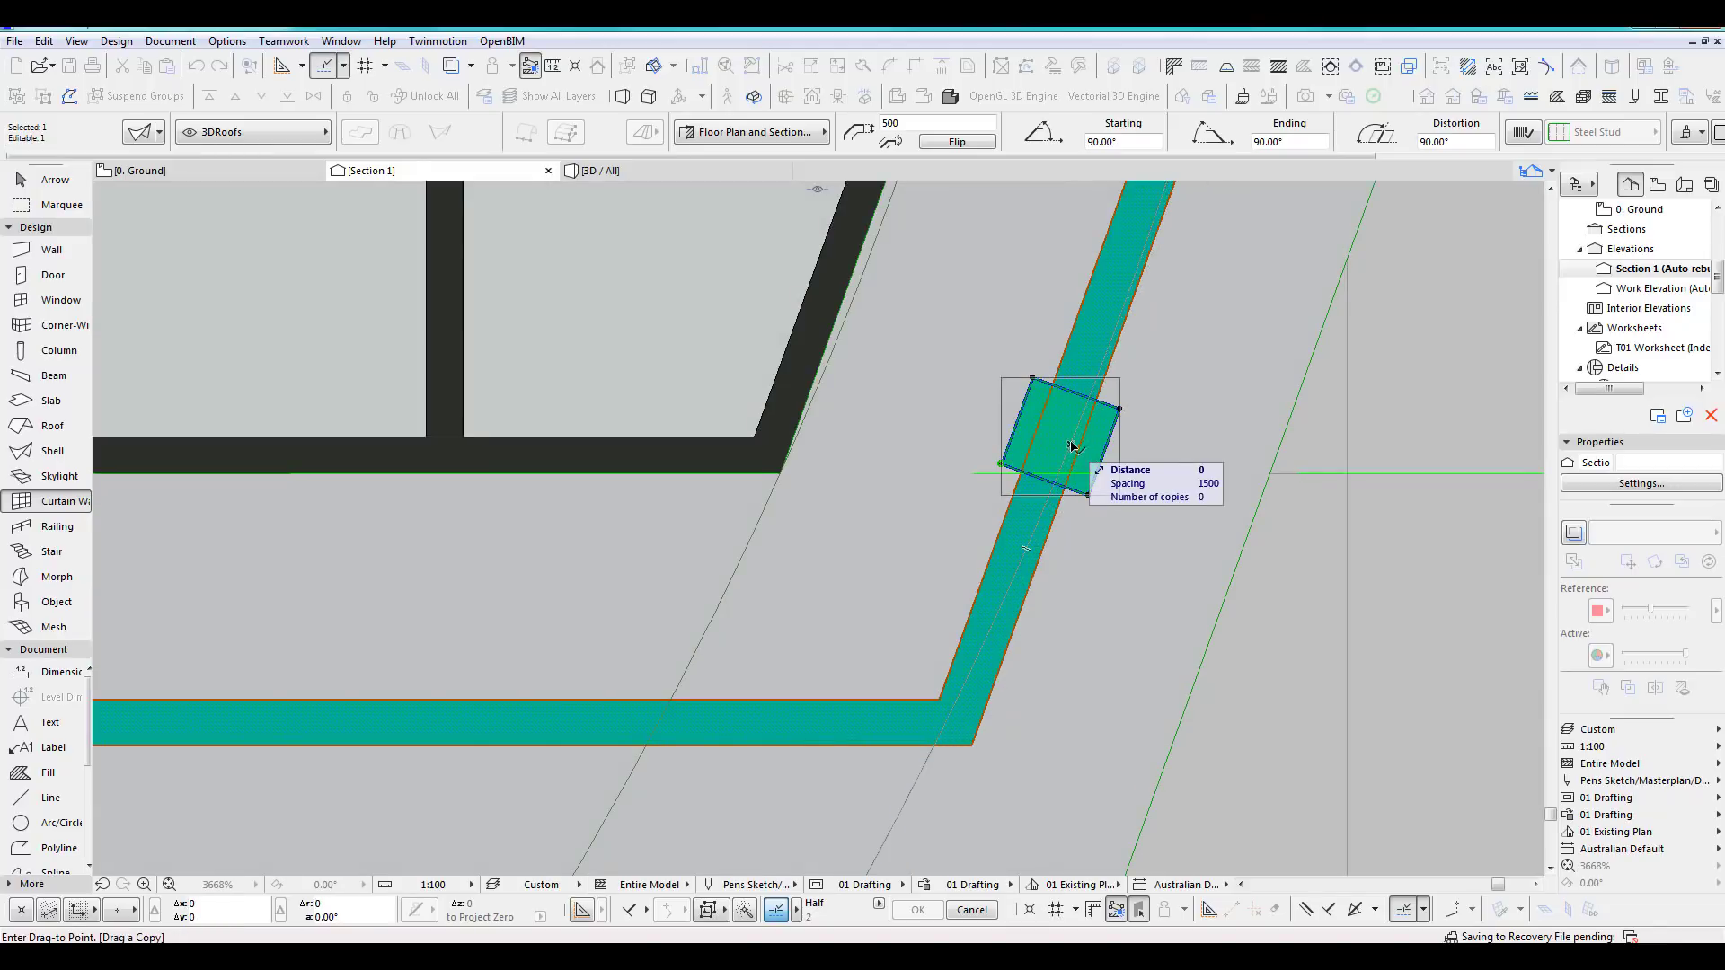
# Spread the square copies over the top of the building outline to the ground-level corner at its opposite end.
pyautogui.scroll(-10, 1071, 447)
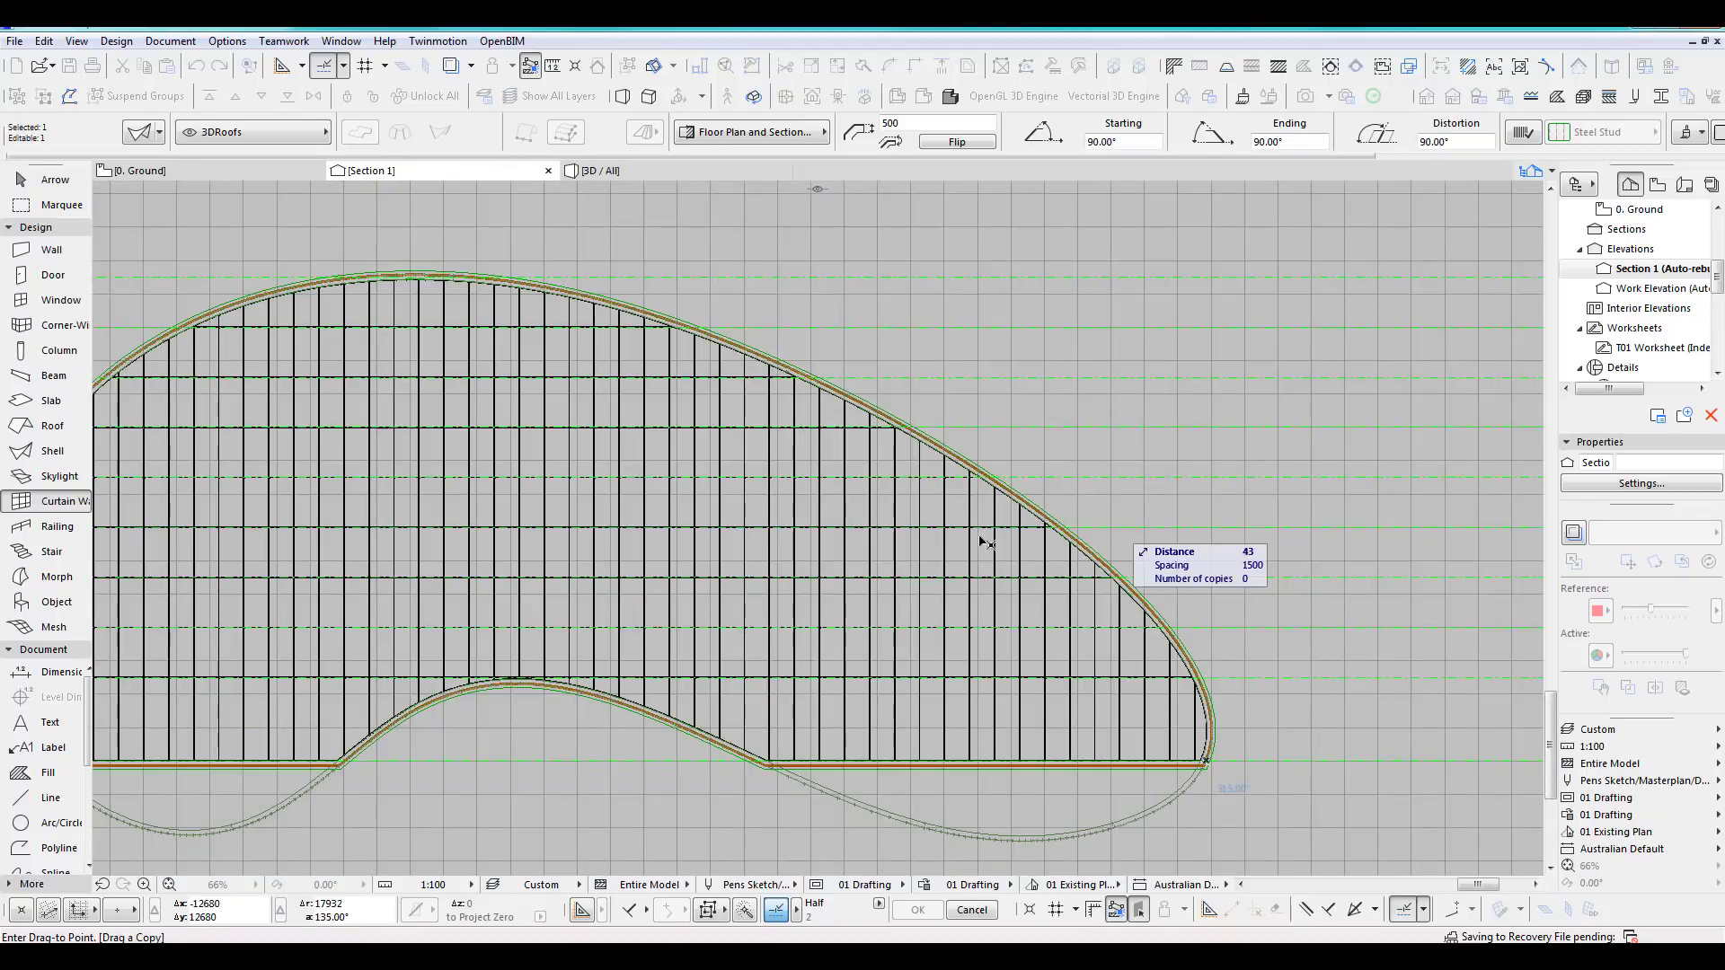
pyautogui.scroll(2, 867, 419)
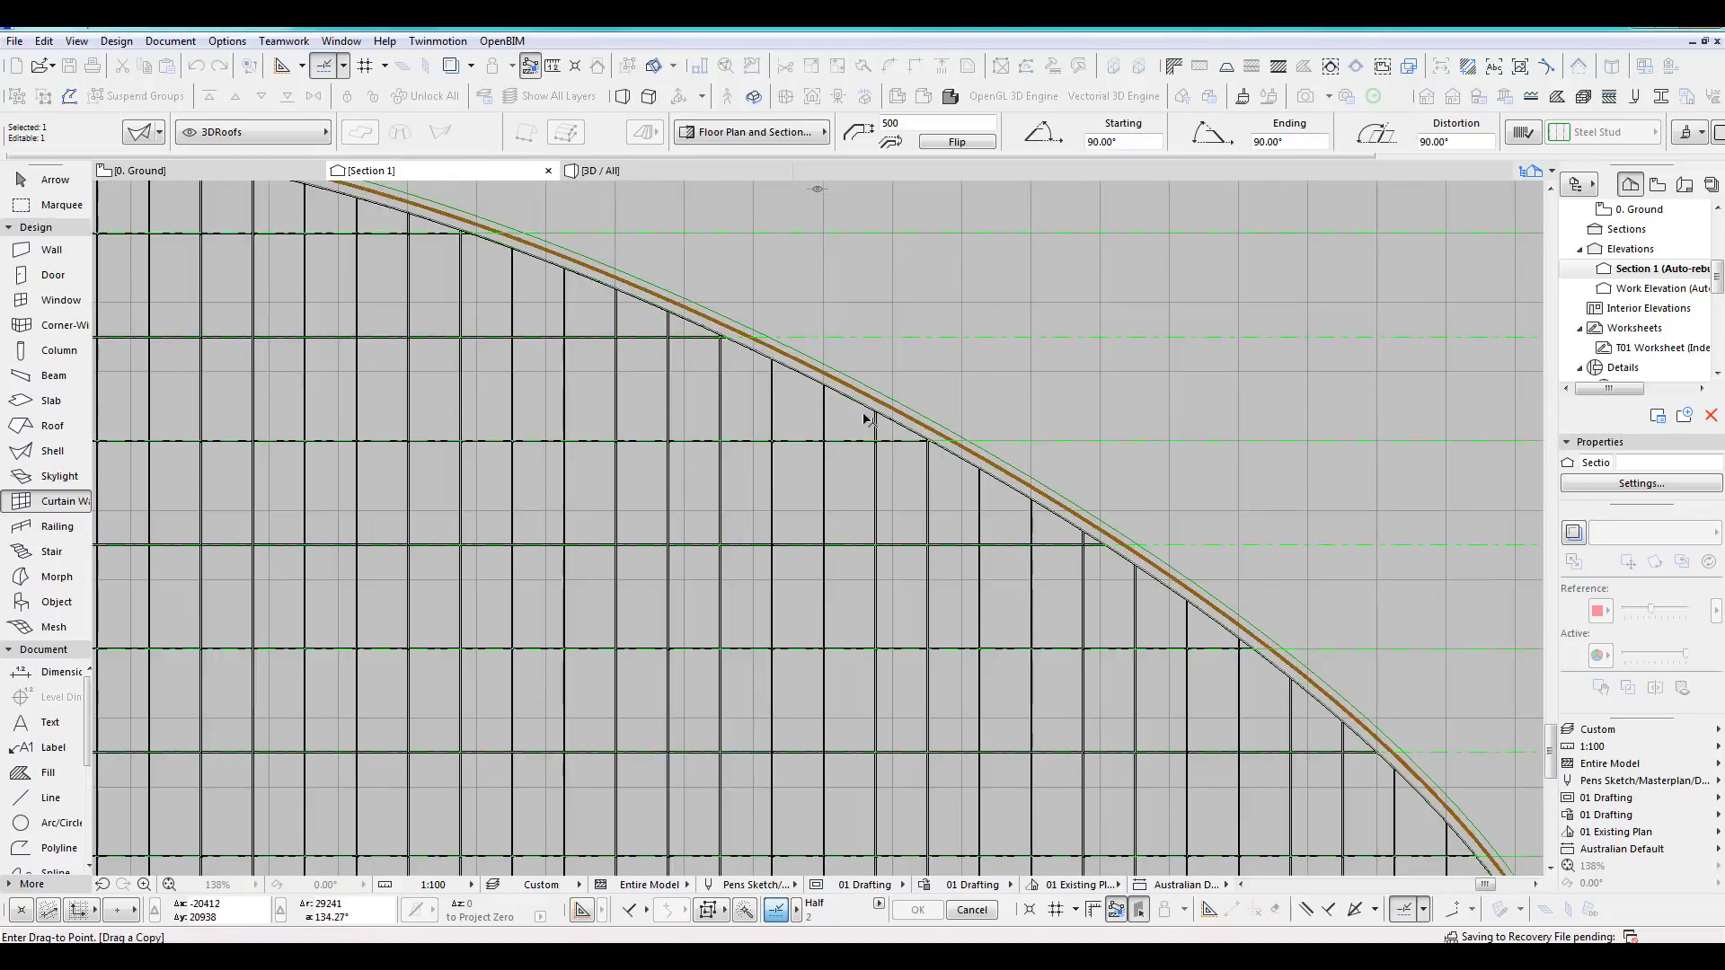
pyautogui.scroll(-4, 889, 422)
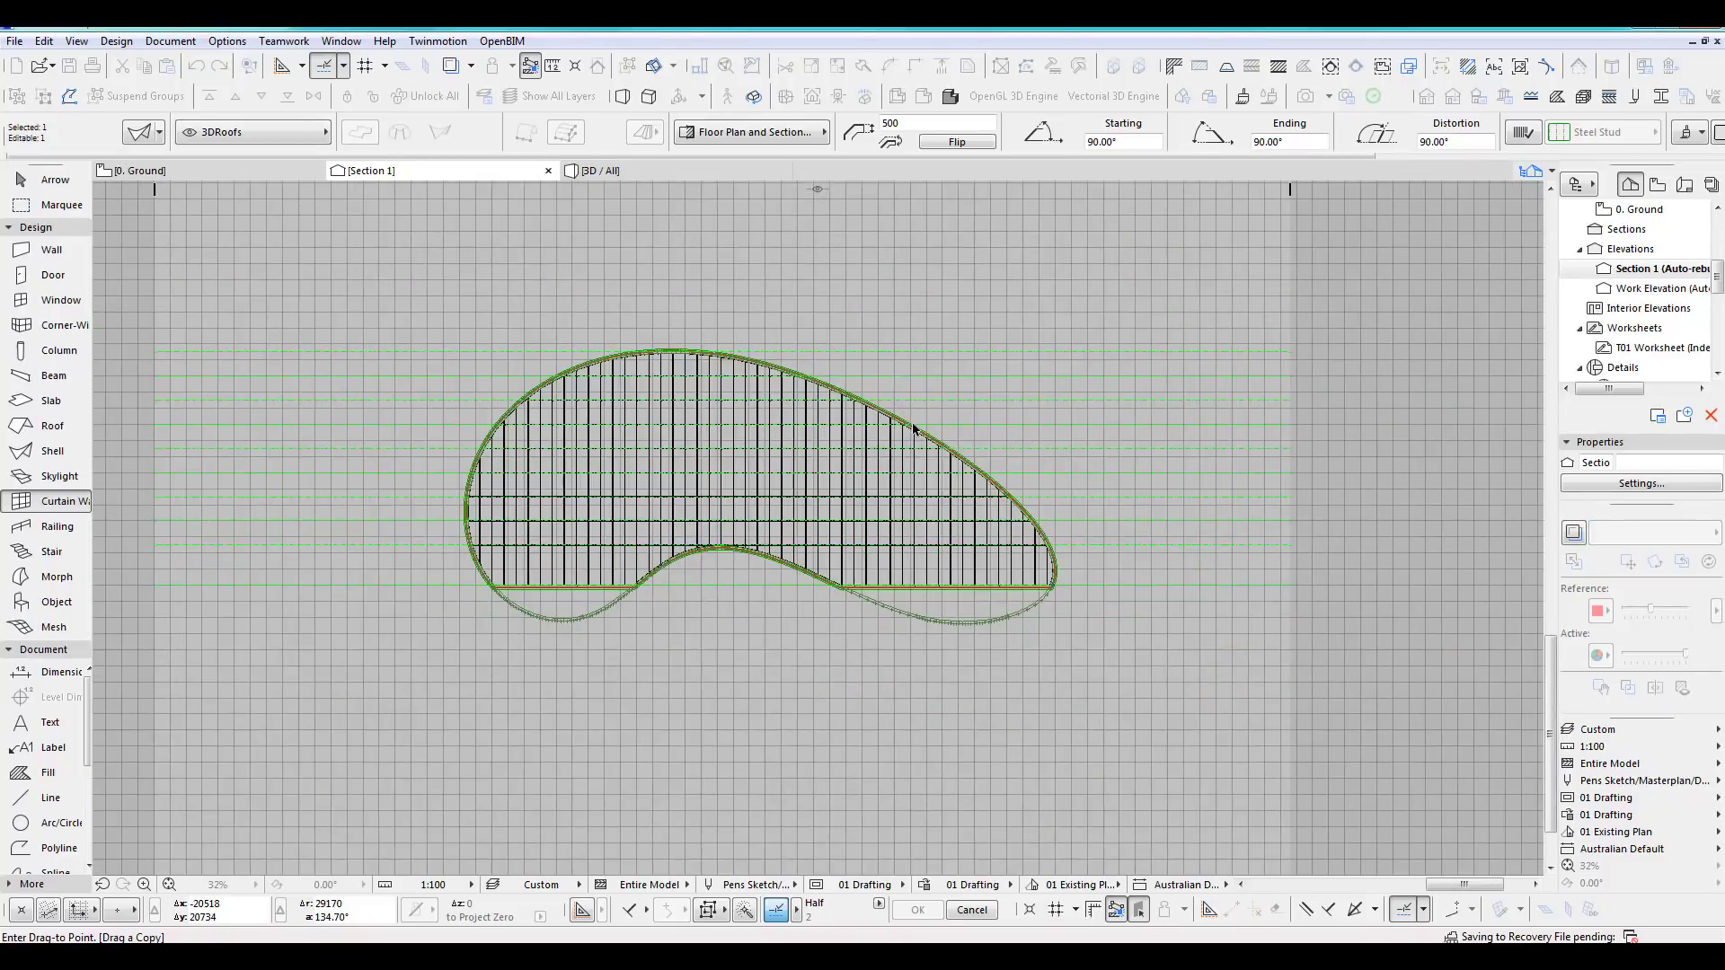
pyautogui.scroll(2, 489, 591)
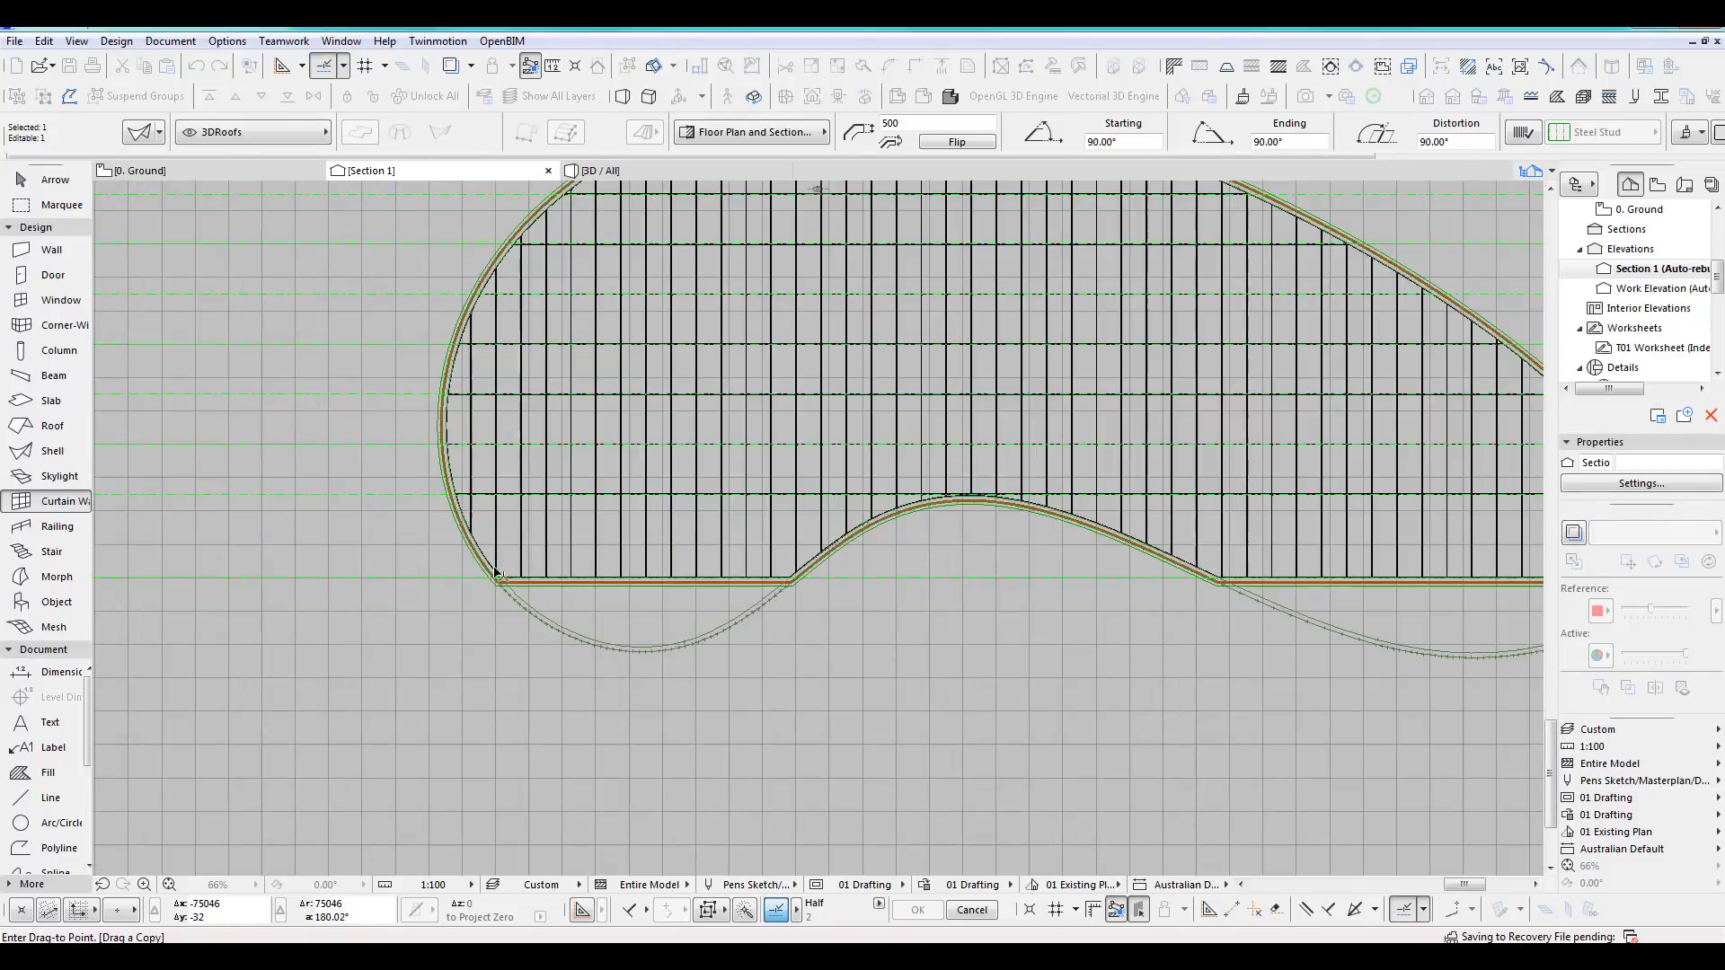
pyautogui.scroll(4, 496, 575)
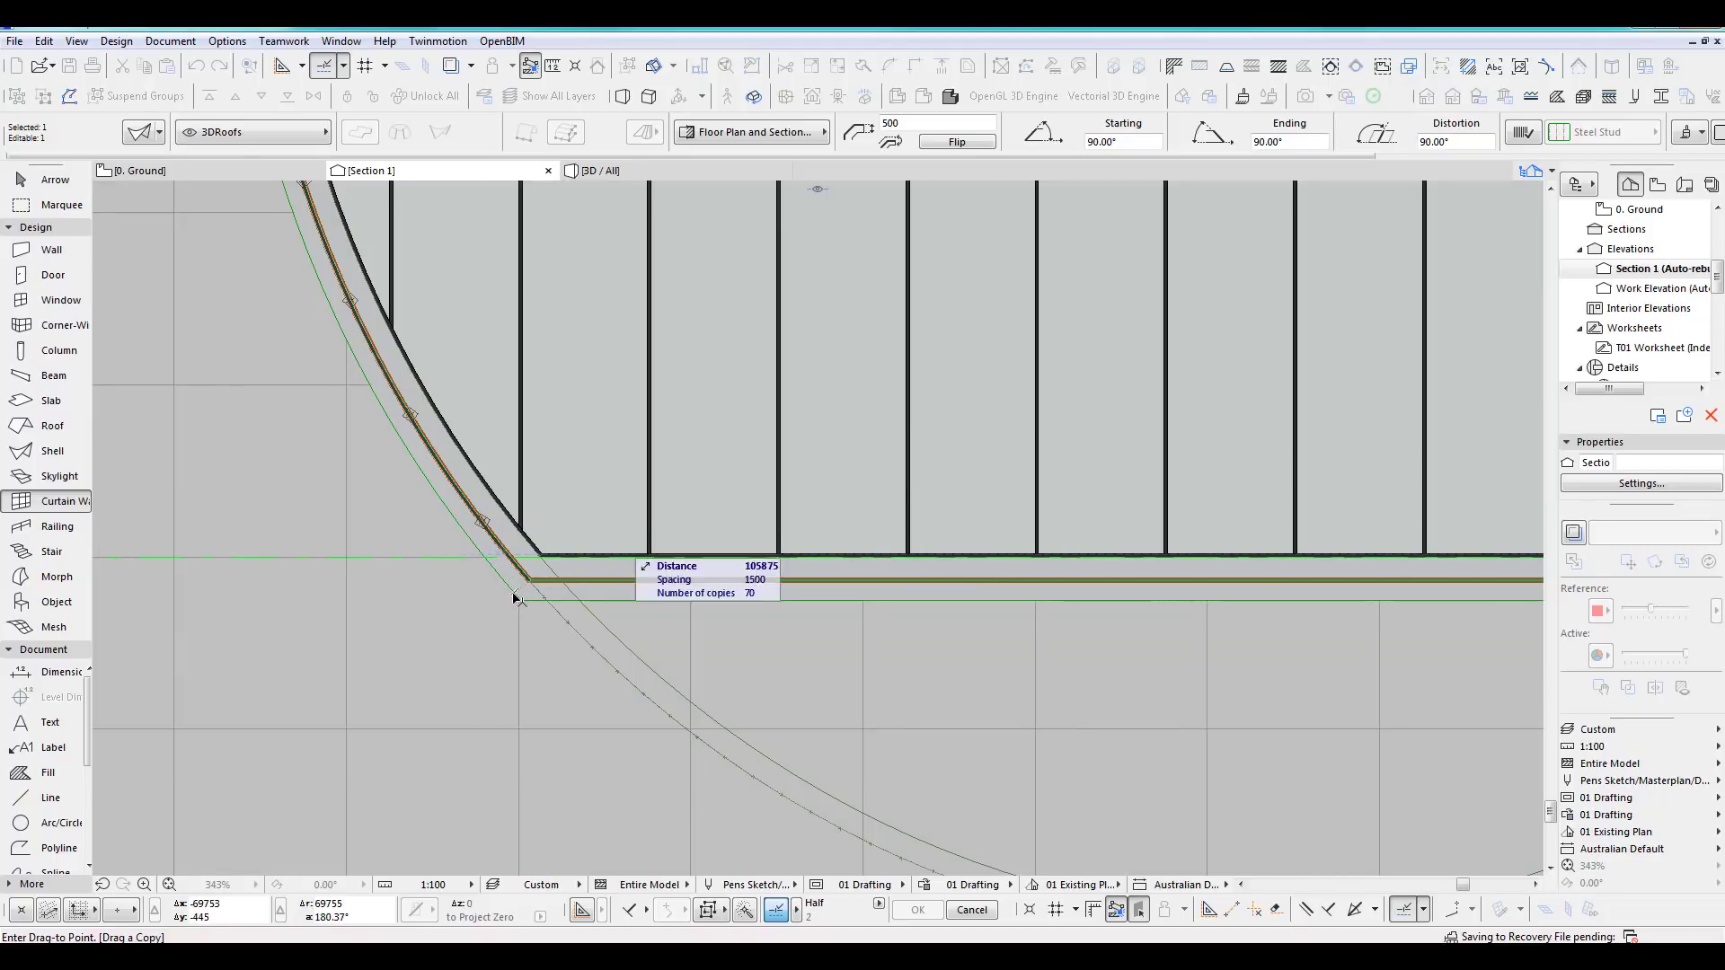
pyautogui.click(514, 597)
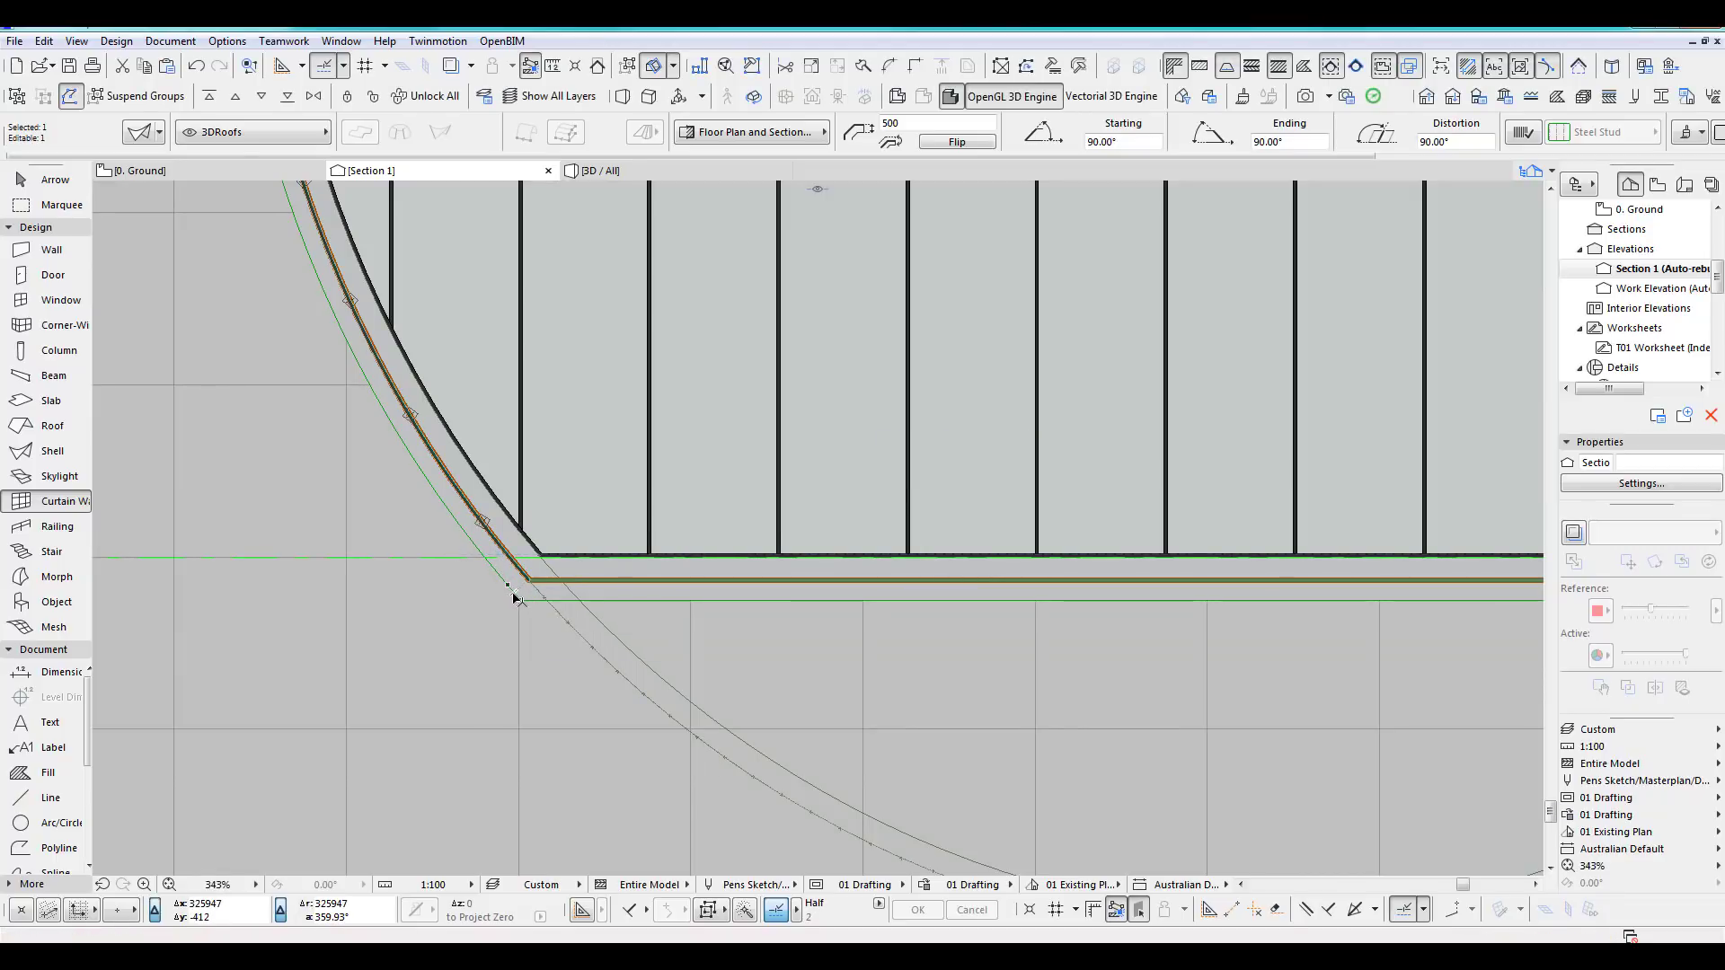
# Check the last copies near the ground-level corner and examine how many shells are selected in Edit Selection Set.
pyautogui.scroll(4, 458, 538)
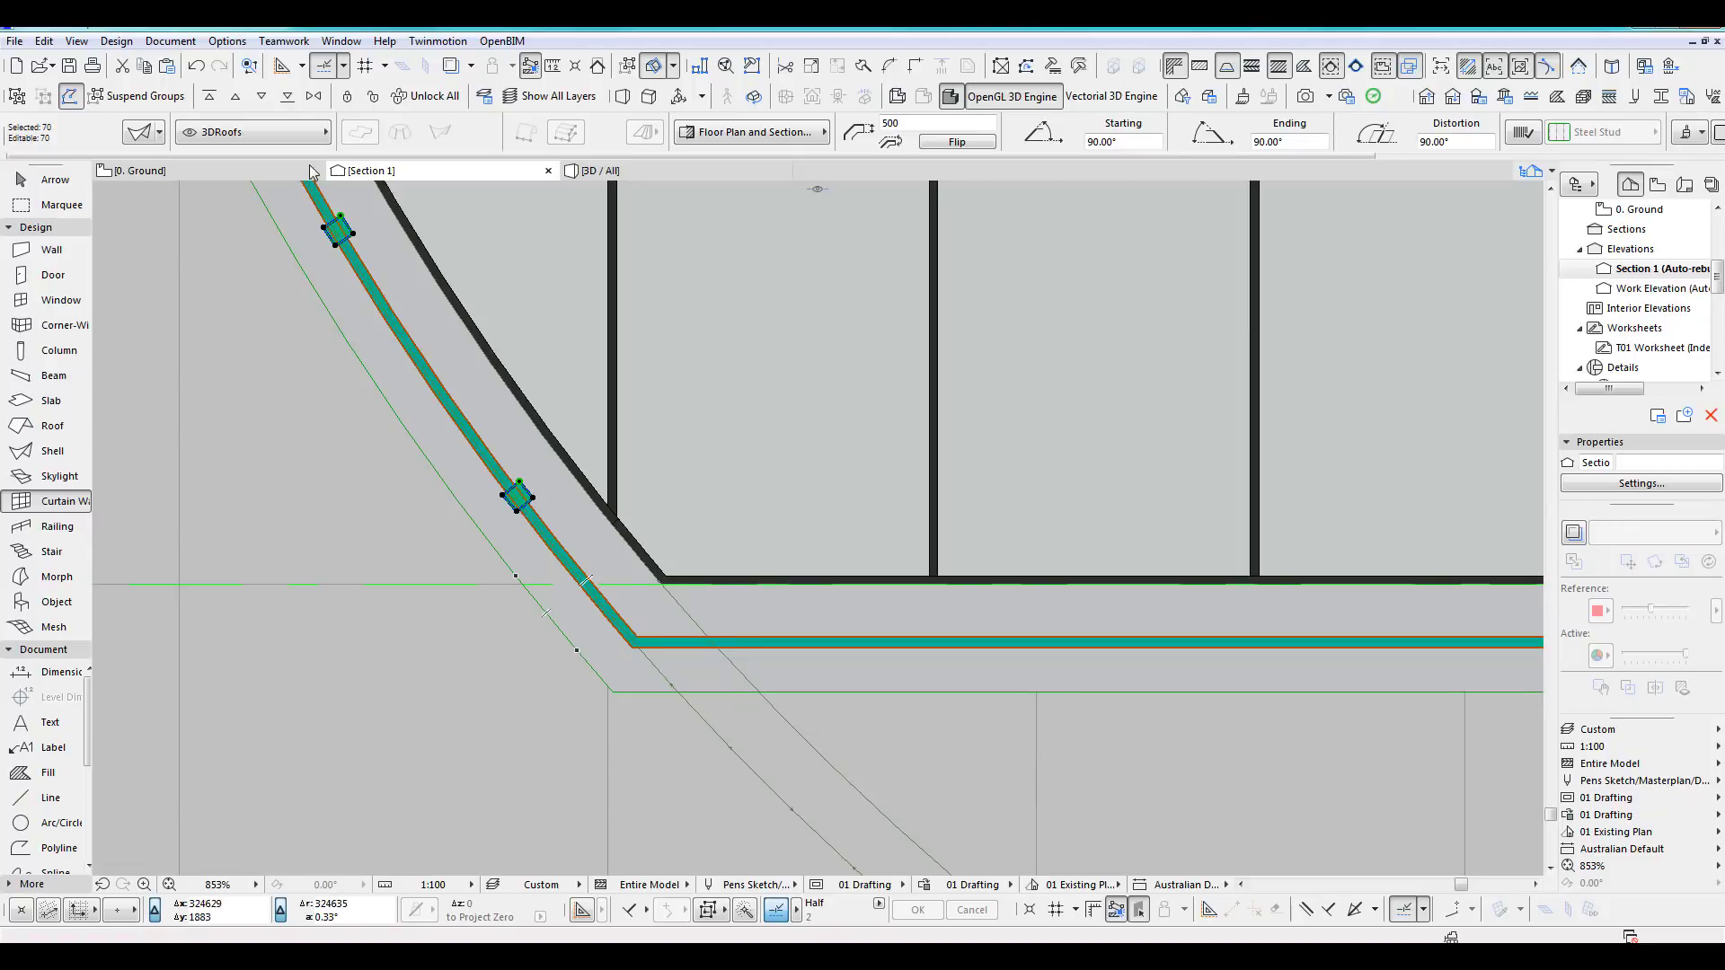
pyautogui.scroll(-5, 505, 631)
pyautogui.scroll(-10, 623, 610)
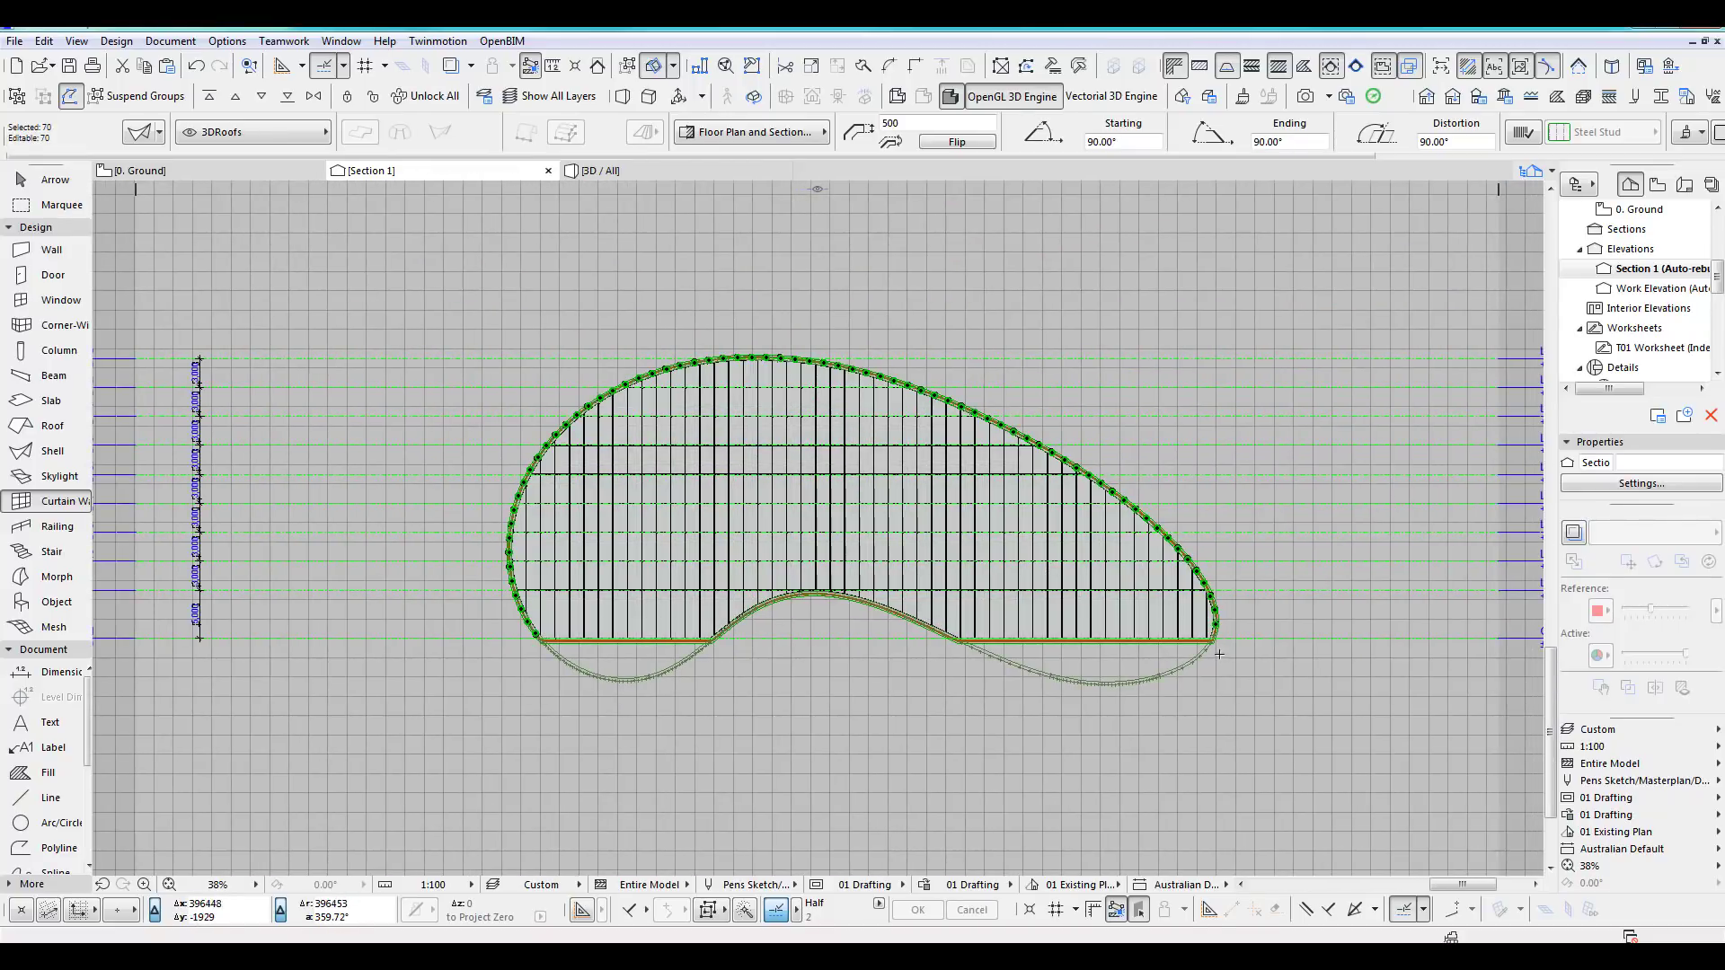
pyautogui.scroll(2, 1221, 657)
pyautogui.click(757, 69)
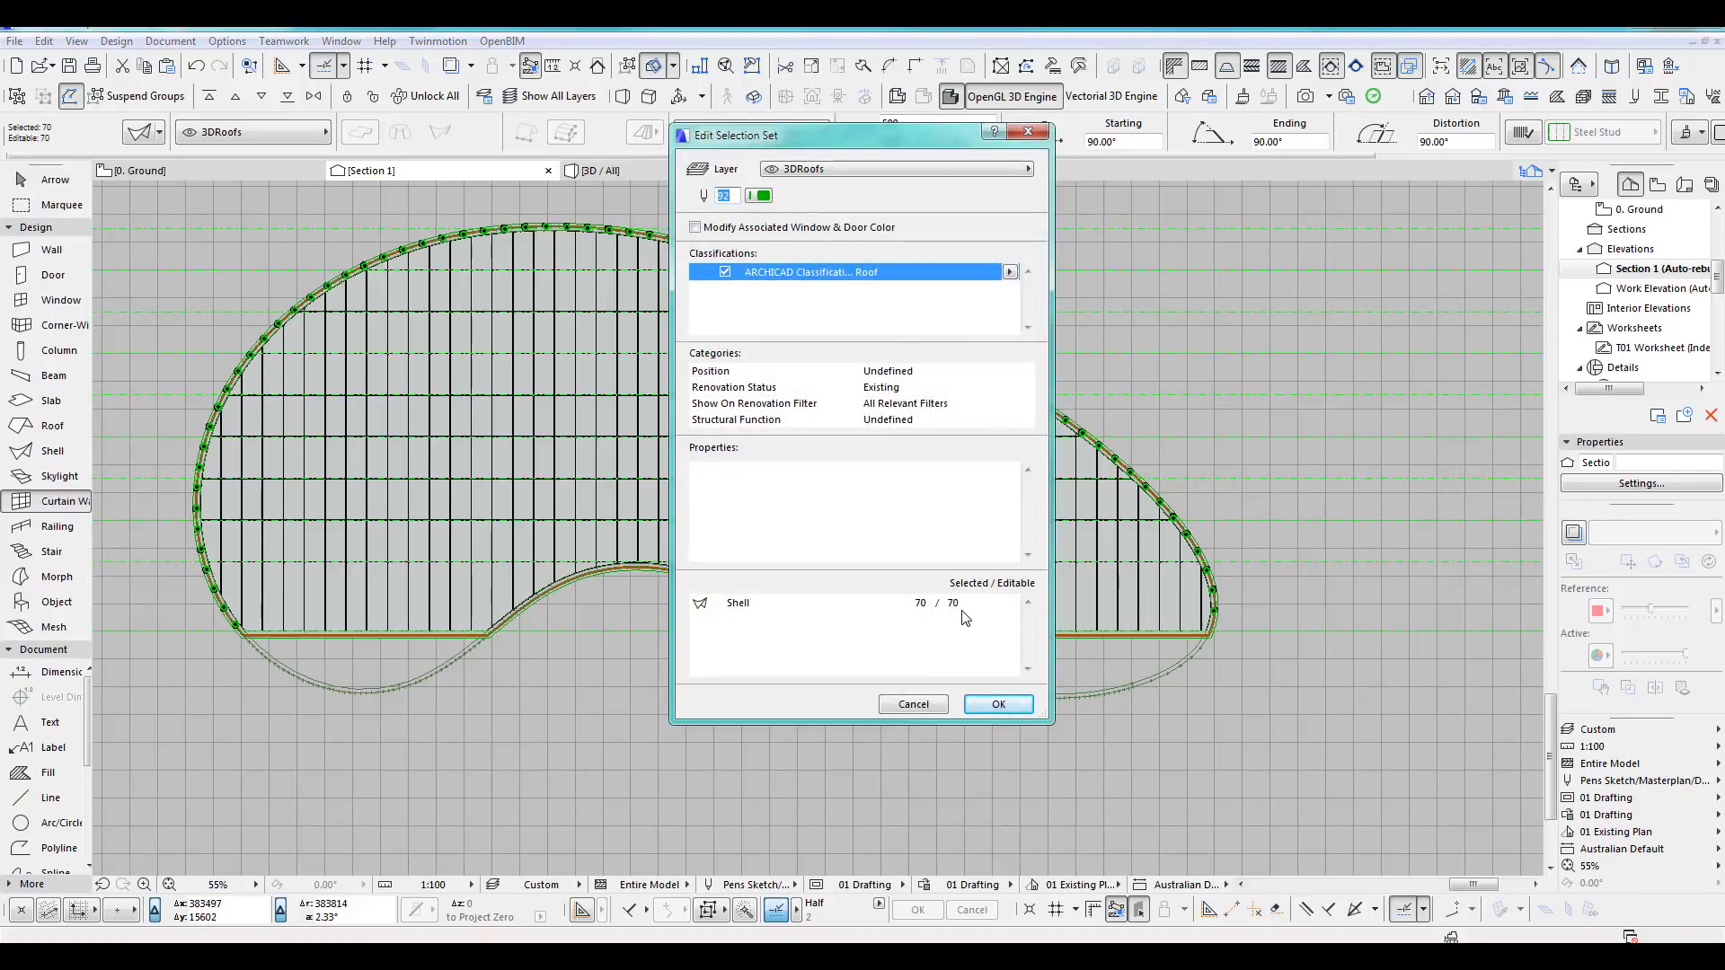
pyautogui.click(913, 704)
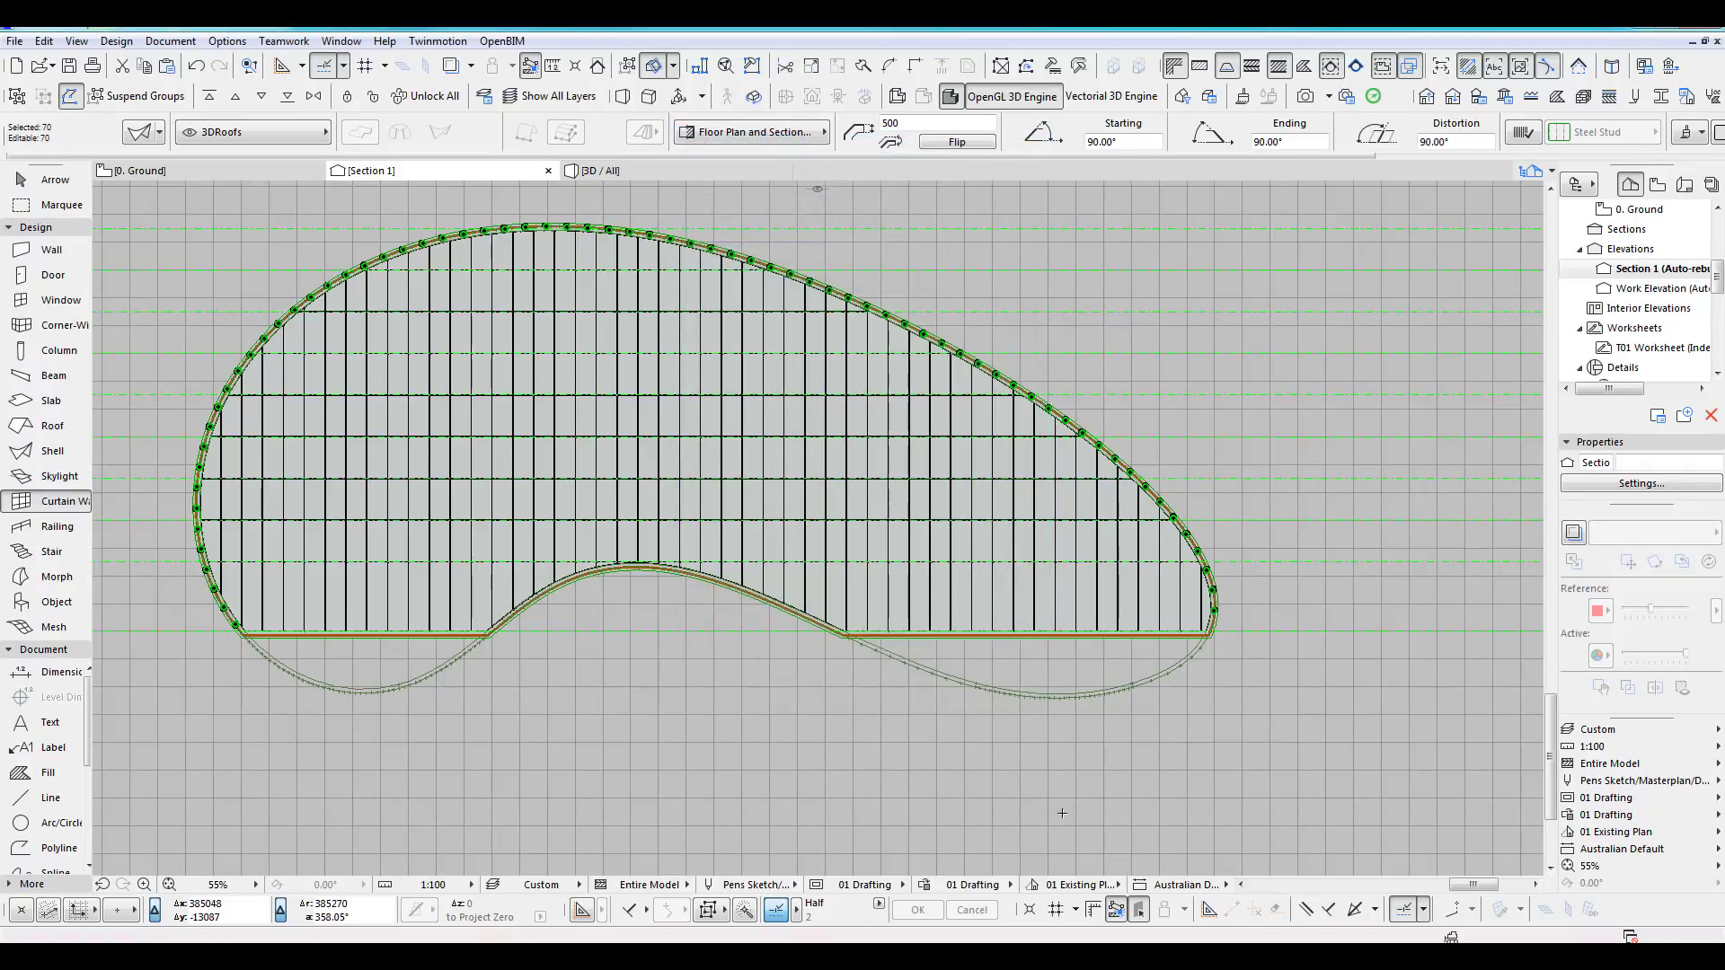
# Undo the spread copies and start multiplying the square with the Distribute method, using 70 copies rotated to the path.
pyautogui.hotkey('ctrl', 'z')
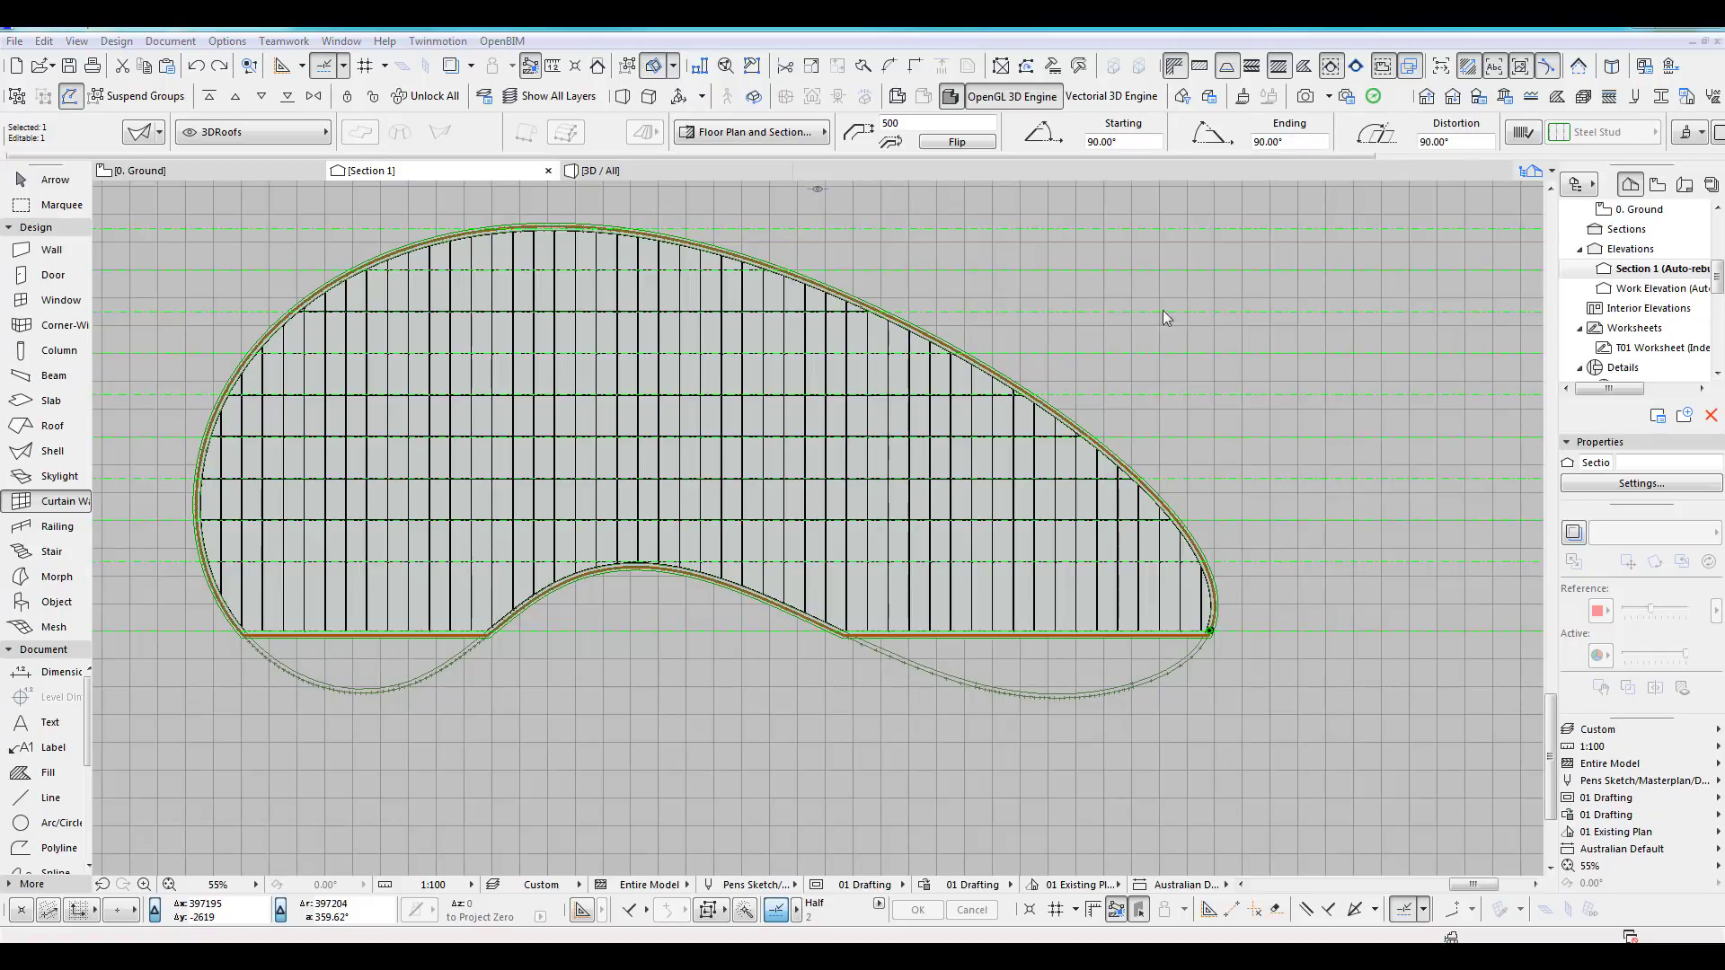
pyautogui.hotkey('ctrl', 'u')
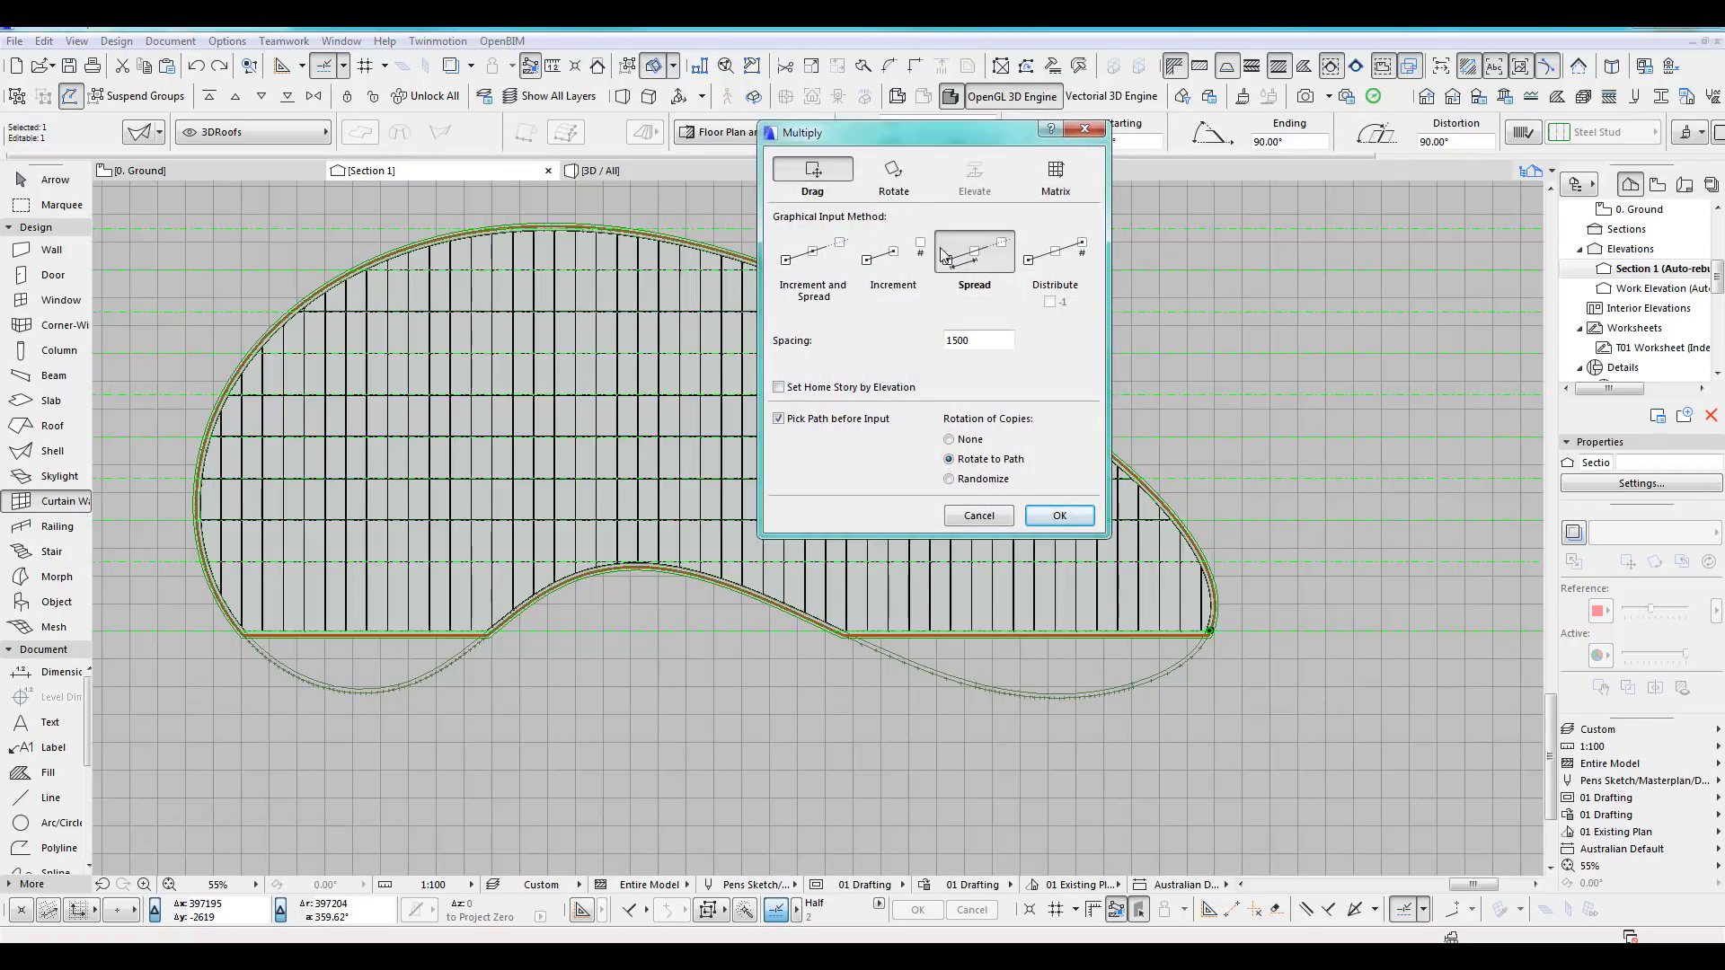
pyautogui.click(1056, 255)
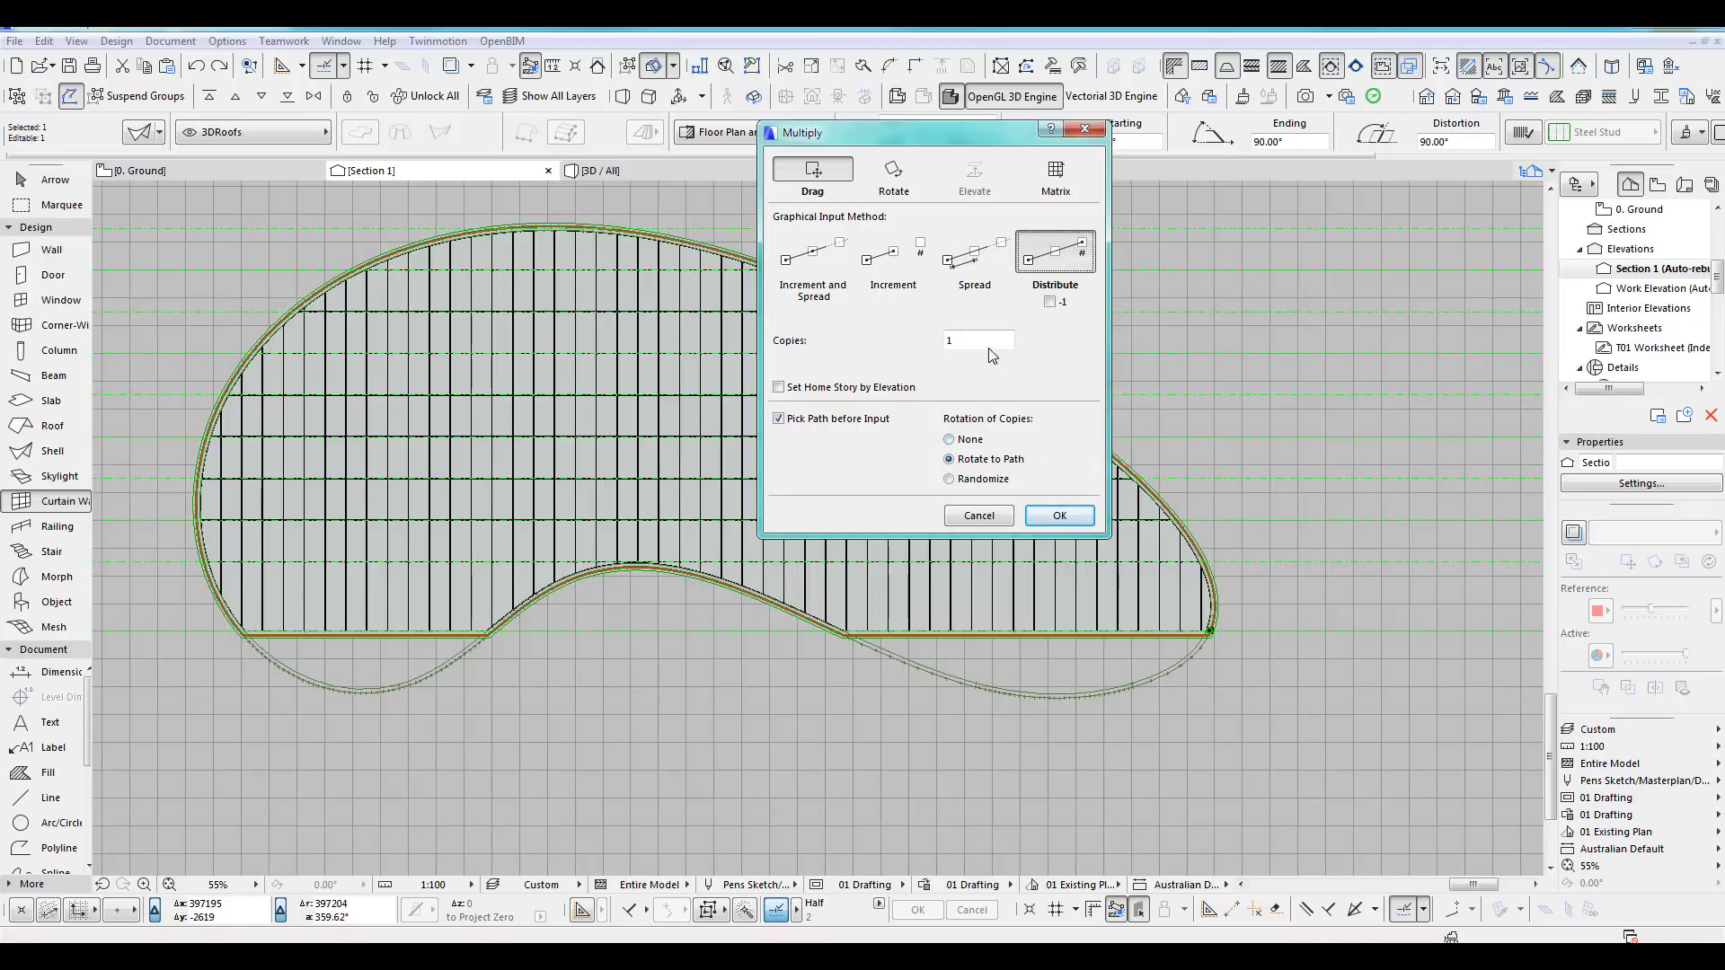
pyautogui.doubleClick(982, 340)
pyautogui.click(1060, 516)
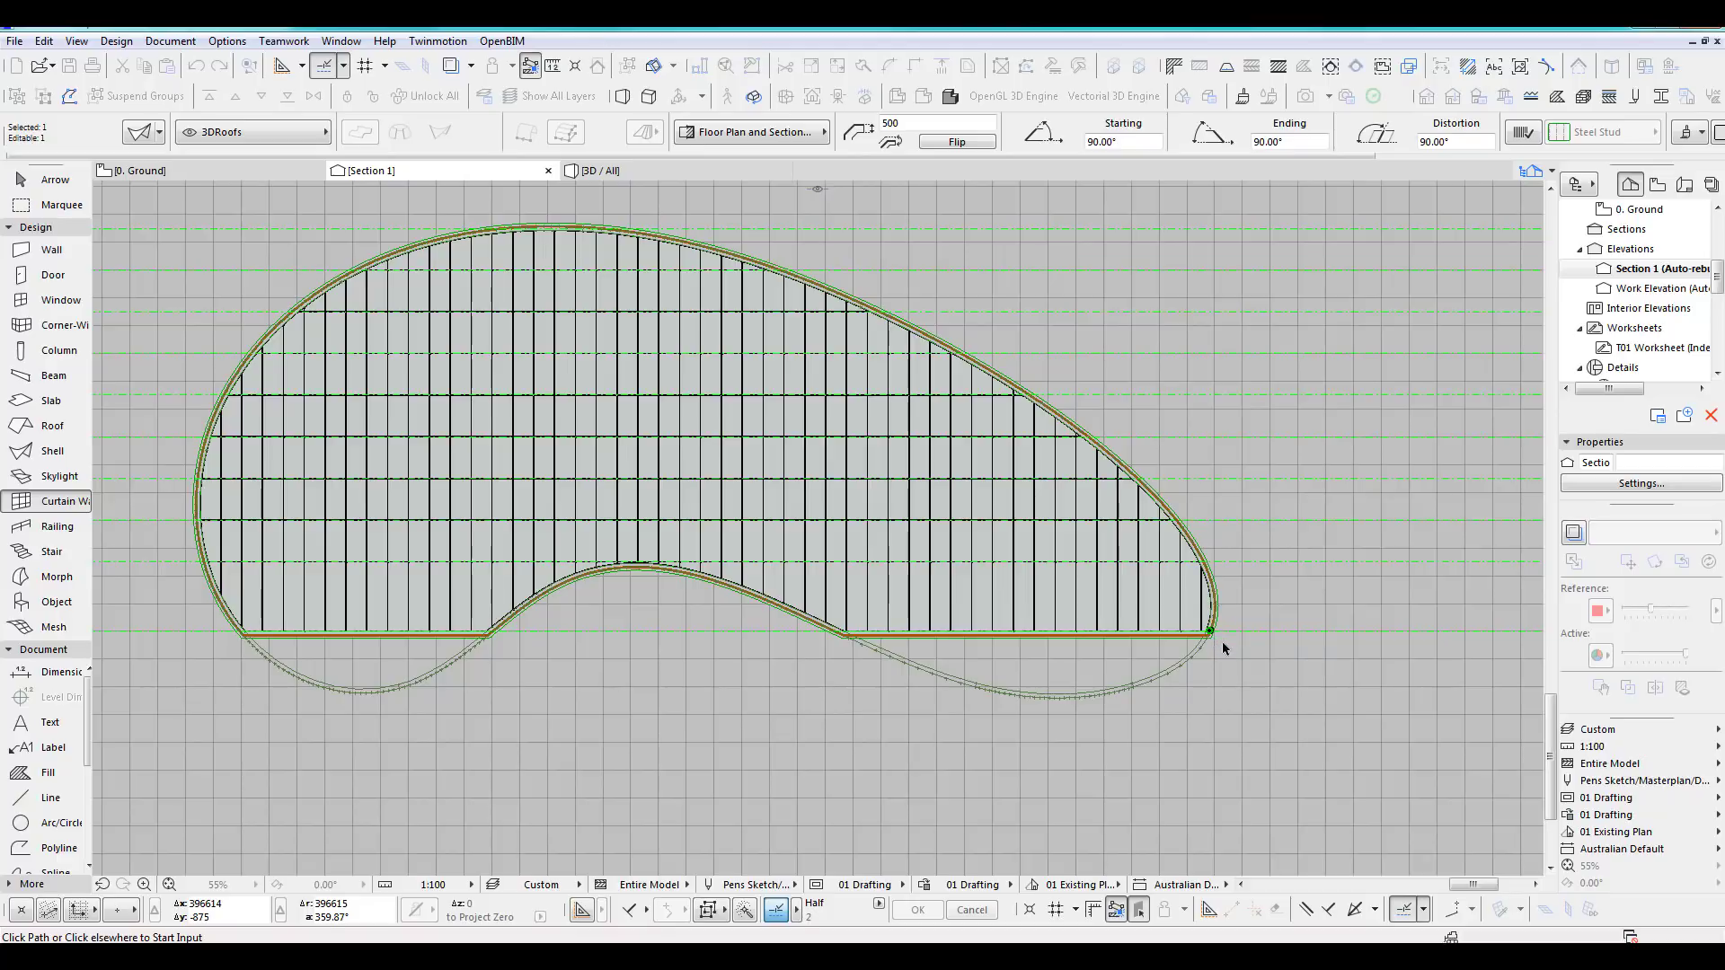
# Pick the outer thin curve as the distribution path and set the reference point near the small square's centre.
pyautogui.scroll(8, 1224, 643)
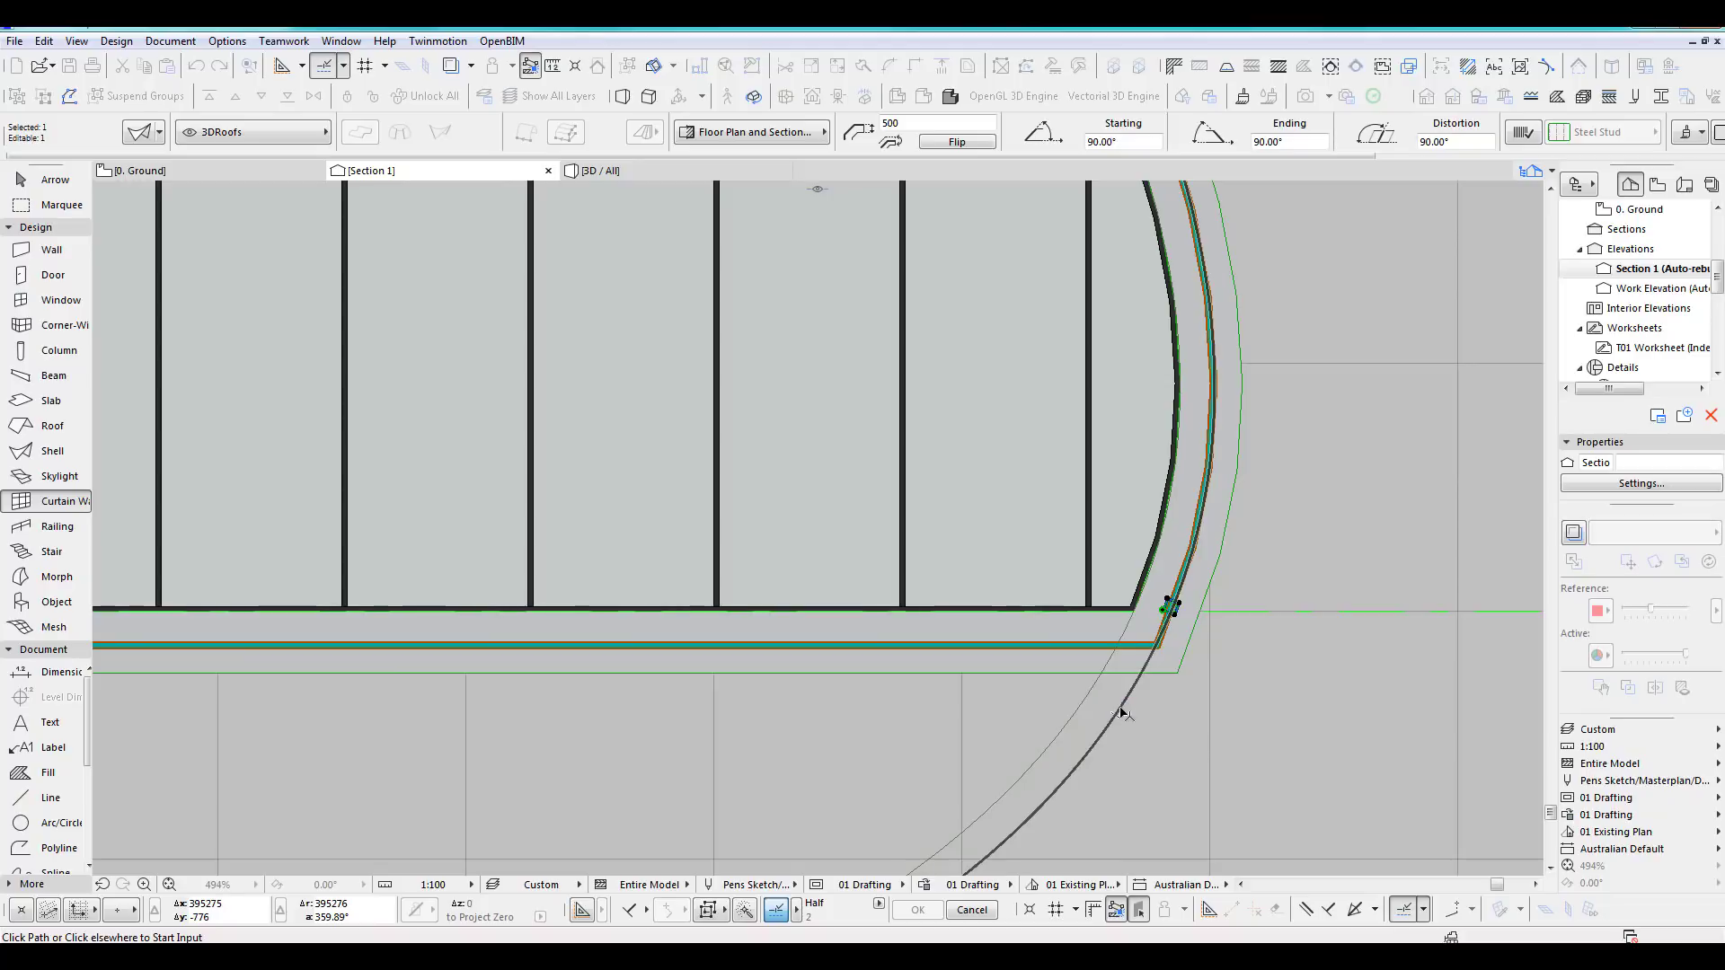
pyautogui.click(1119, 709)
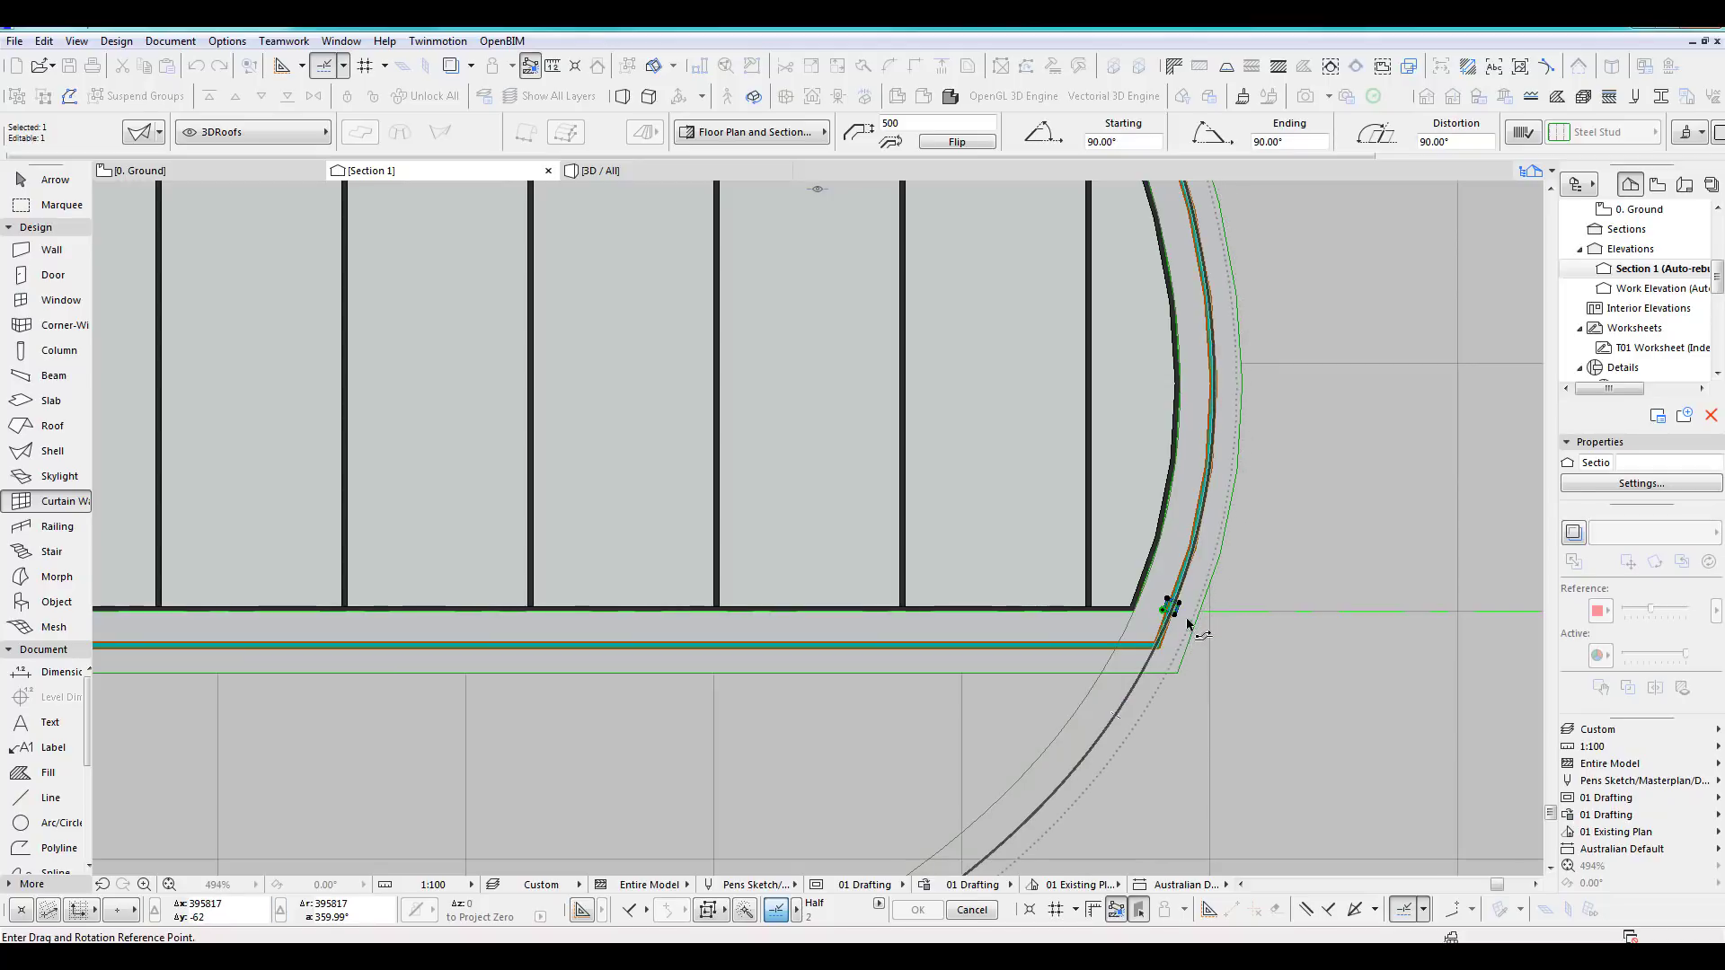
pyautogui.scroll(3, 1171, 608)
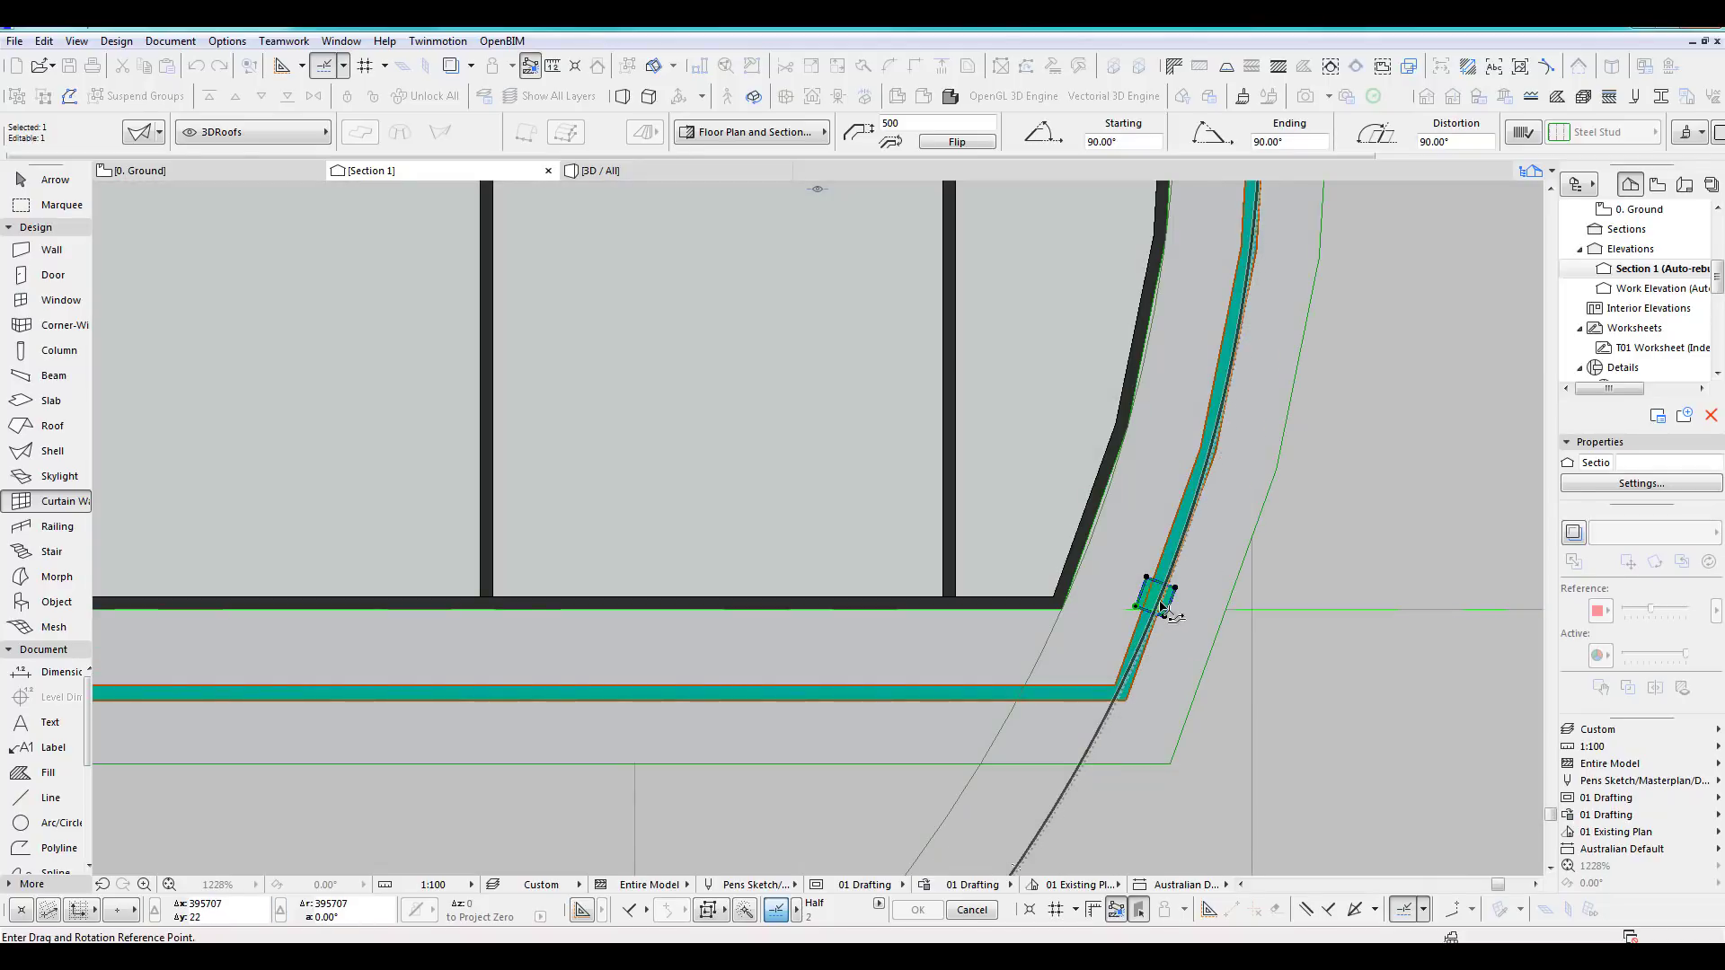
pyautogui.scroll(4, 1156, 604)
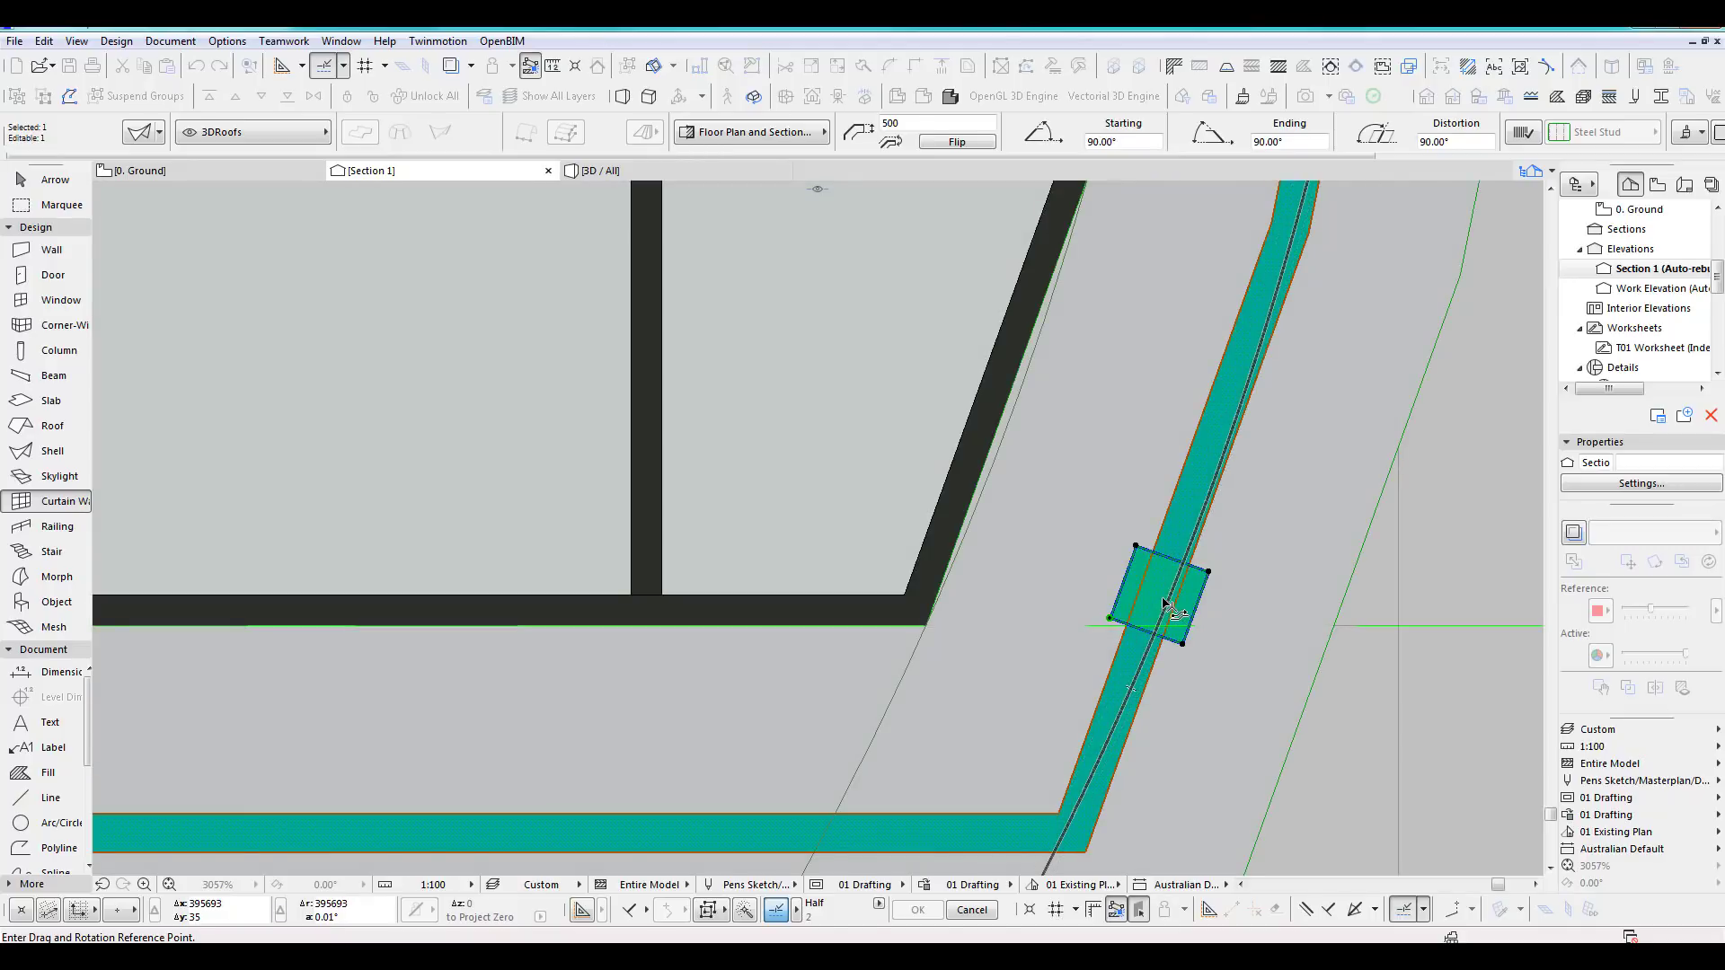
pyautogui.click(1165, 604)
# Distribute the copies over the top of the curved outline, ending where the band meets ground level at the opposite end.
pyautogui.scroll(-3, 1209, 744)
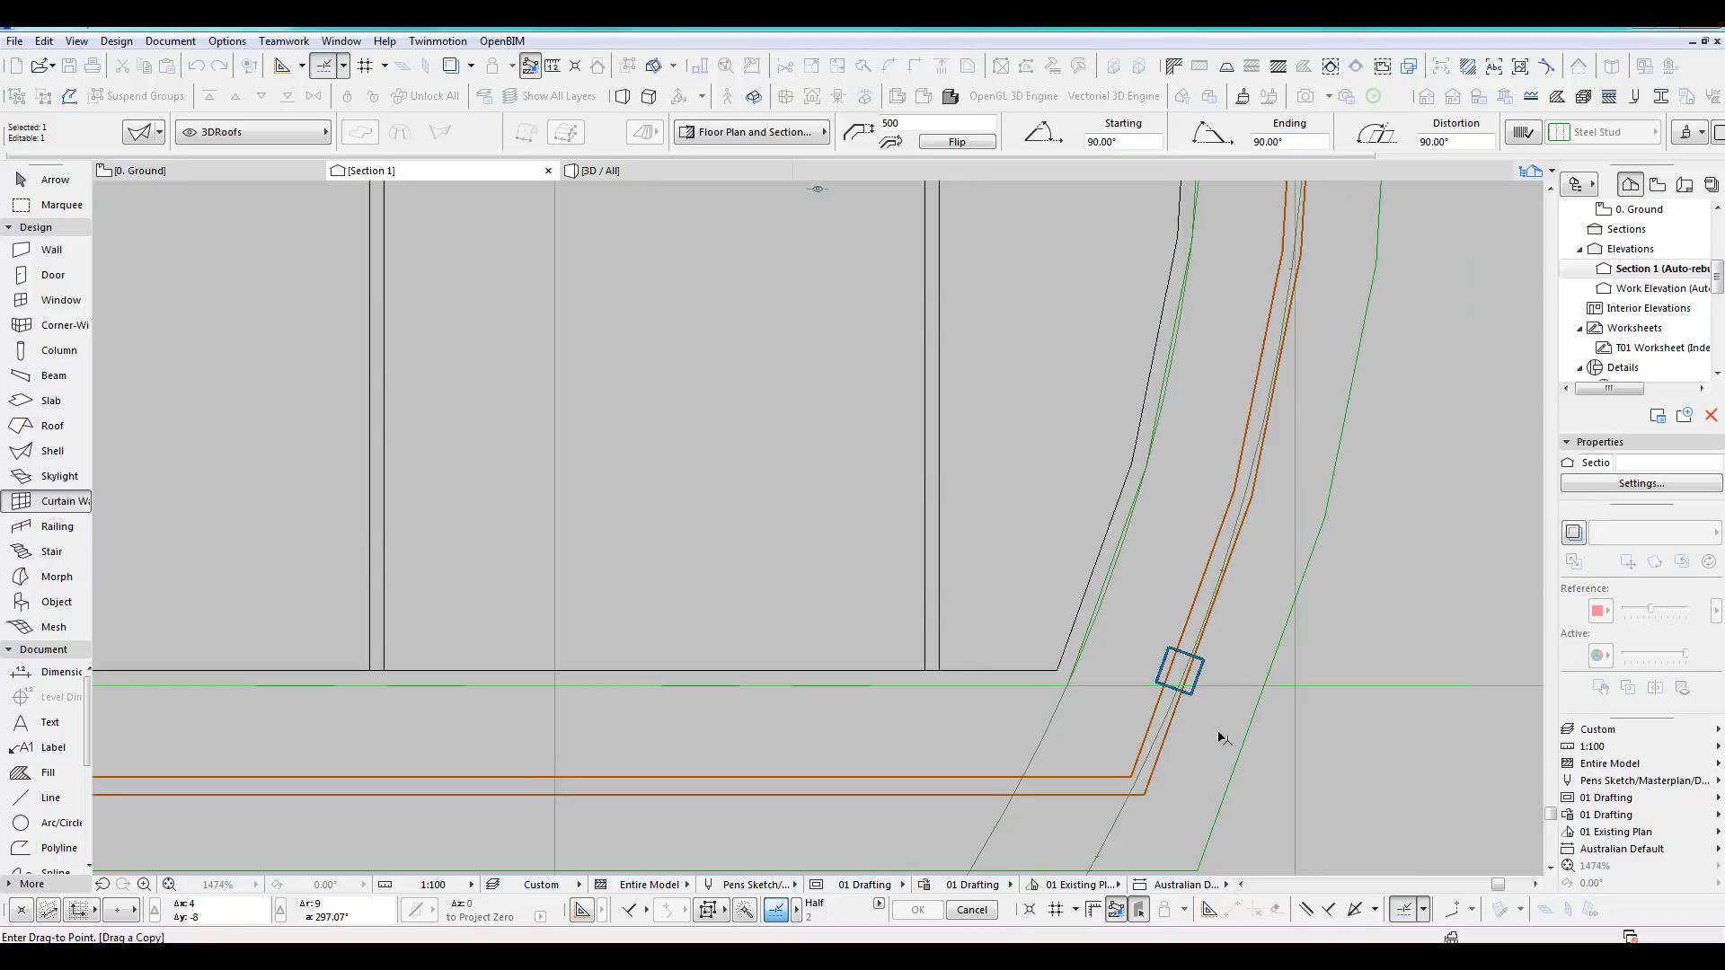
pyautogui.scroll(-10, 1219, 737)
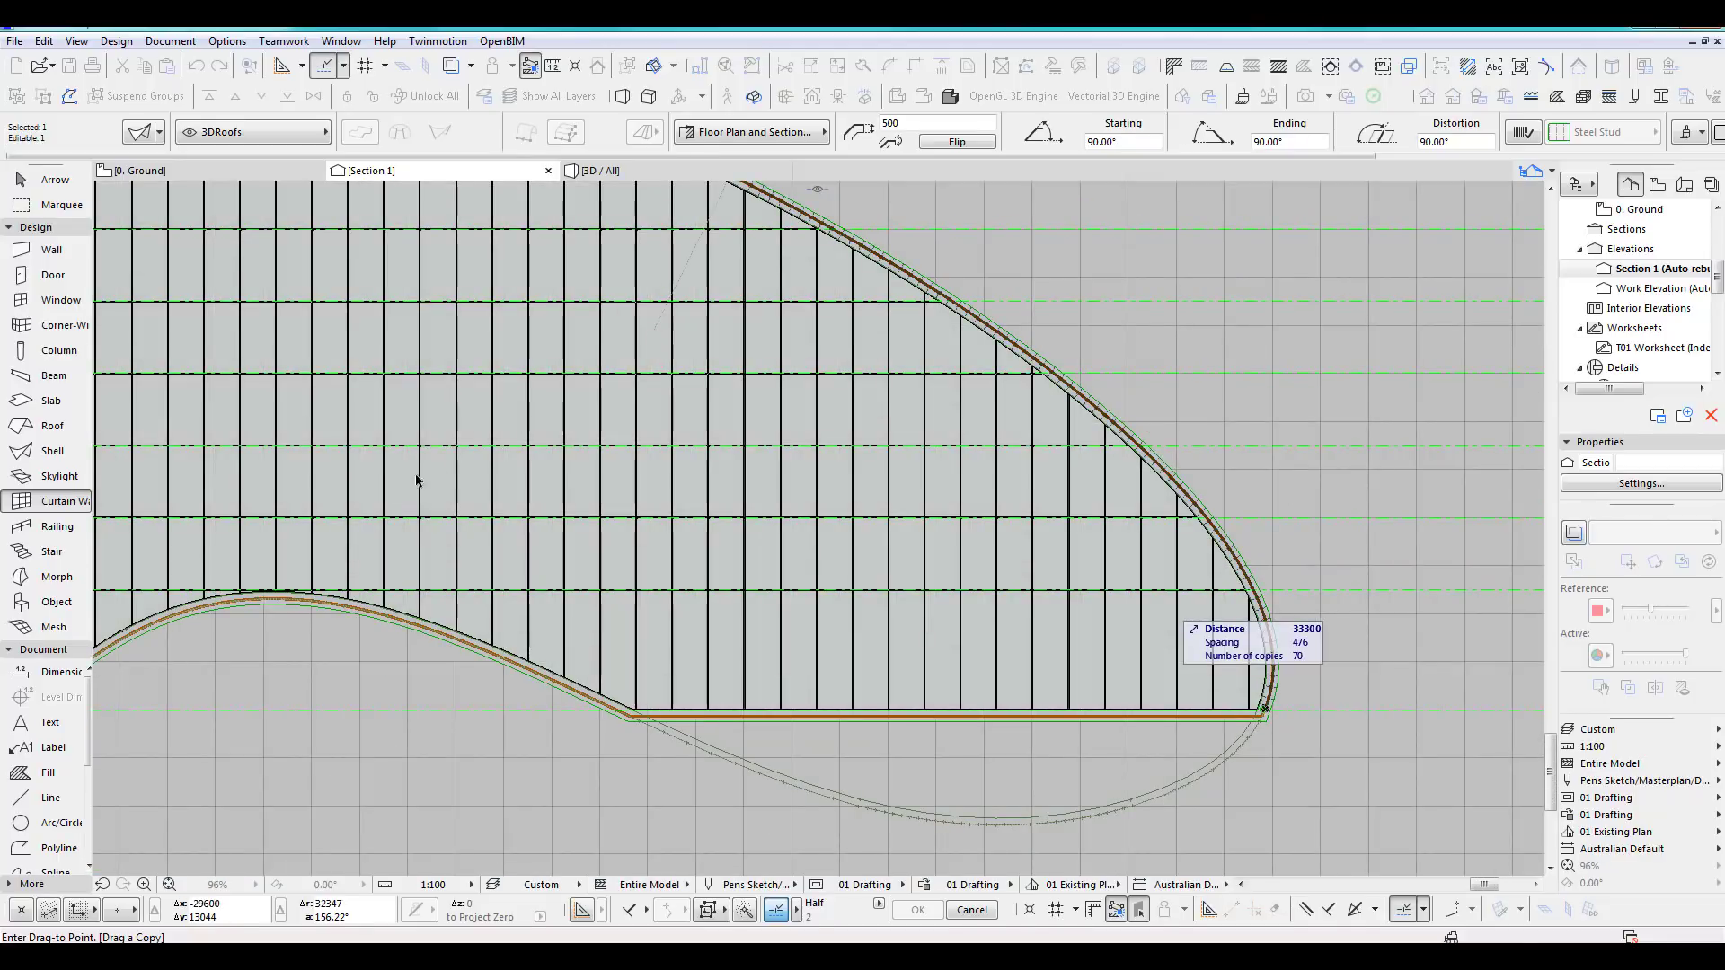
pyautogui.moveTo(334, 541); pyautogui.dragTo(1359, 419, button='middle')
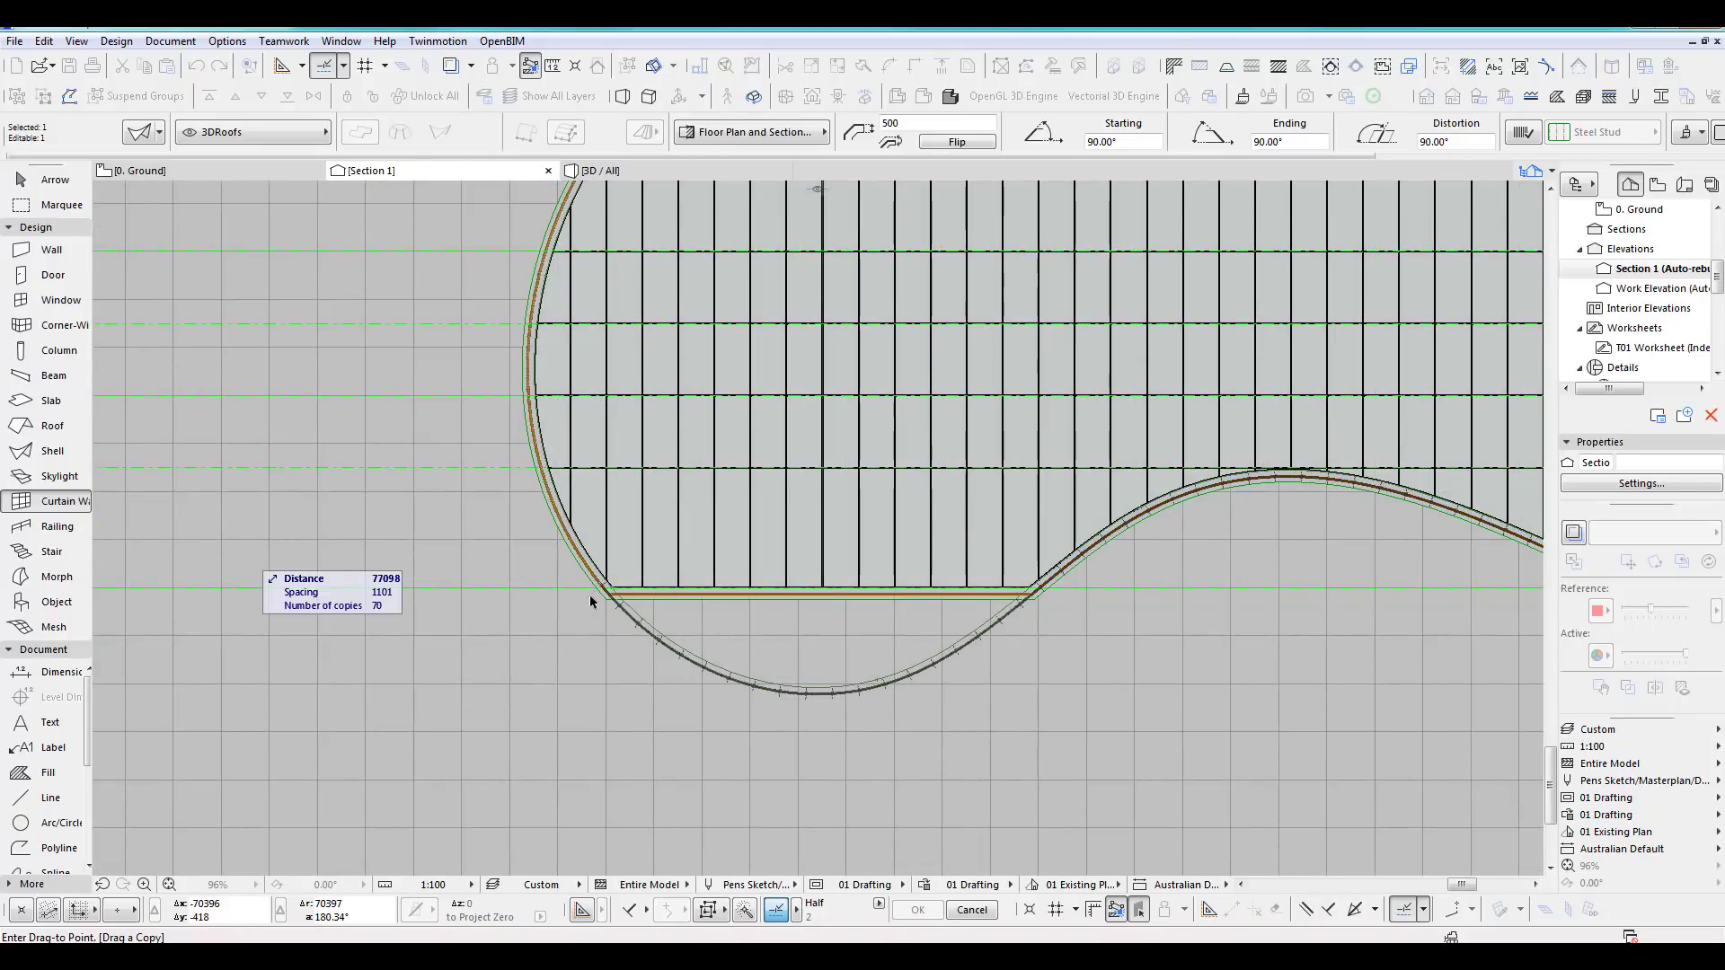
pyautogui.scroll(3, 589, 595)
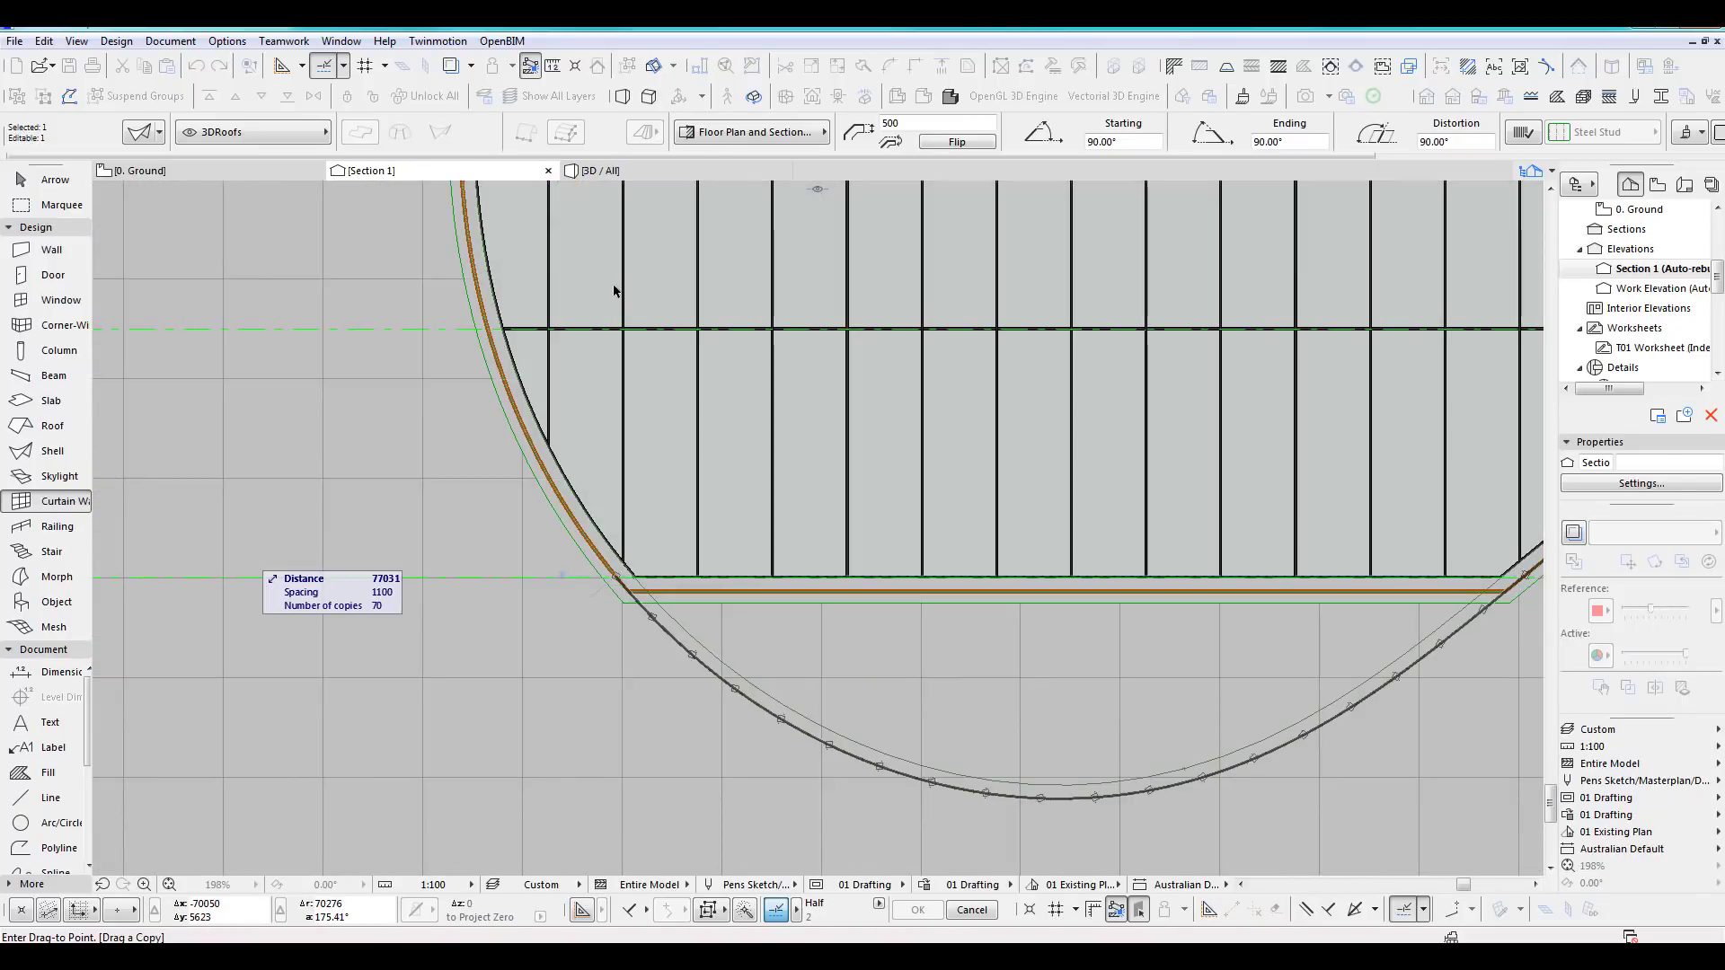
pyautogui.scroll(-5, 623, 713)
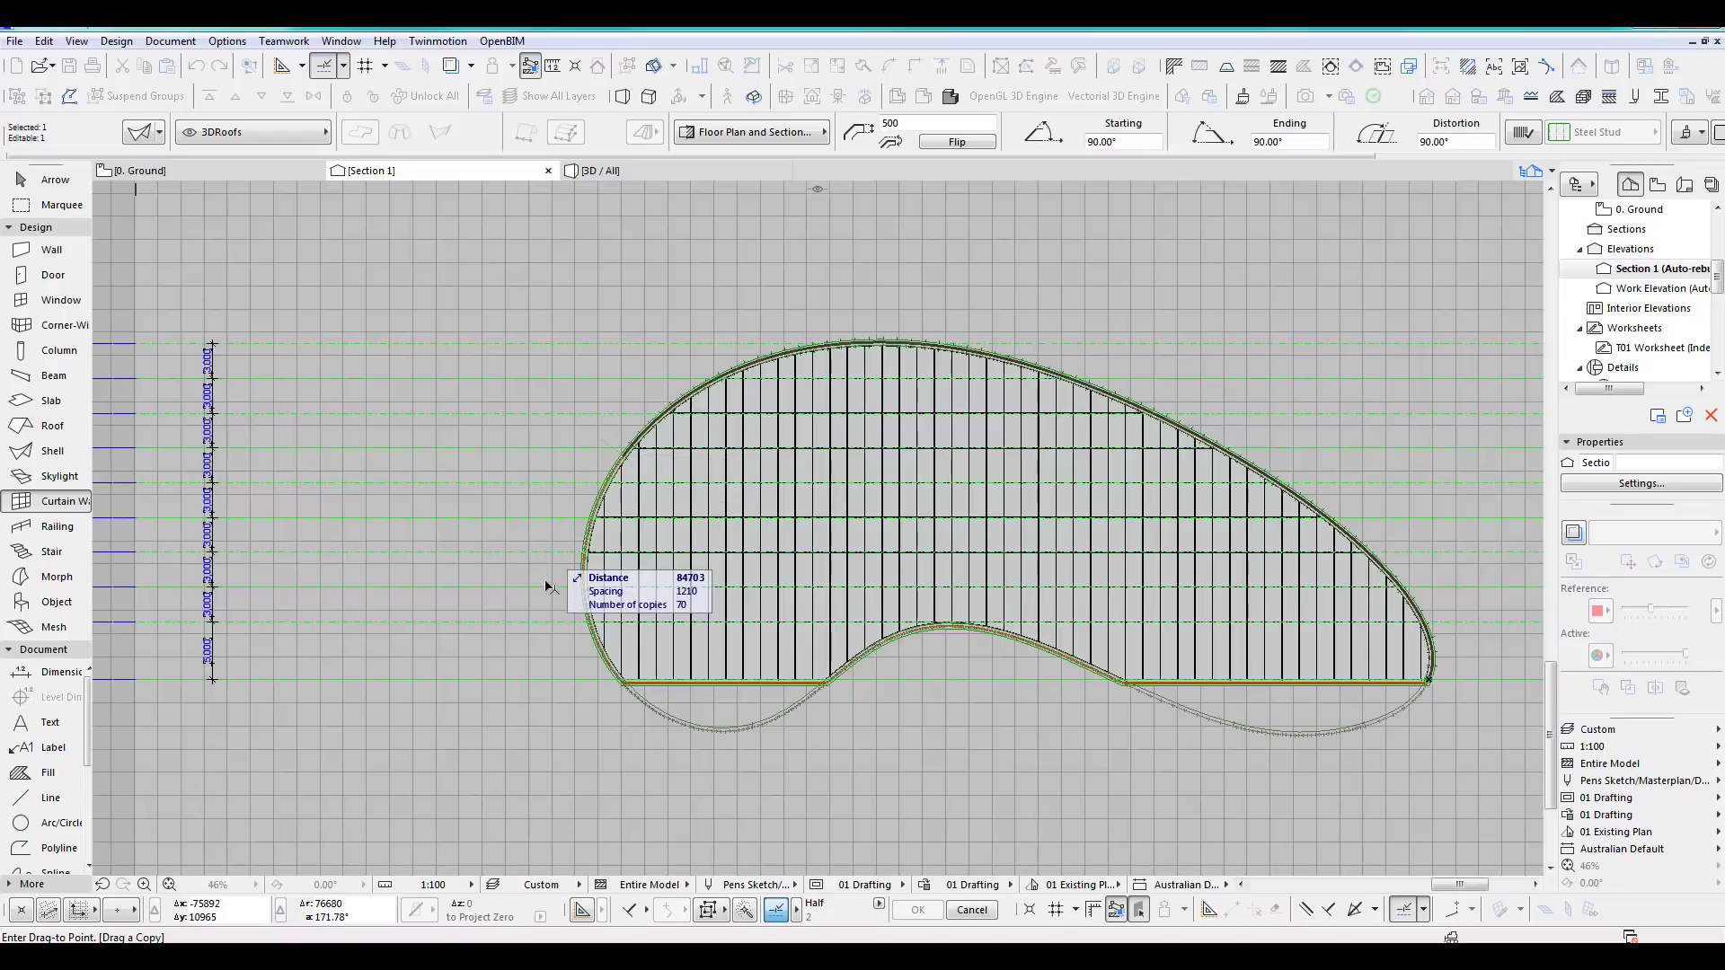
pyautogui.scroll(3, 558, 660)
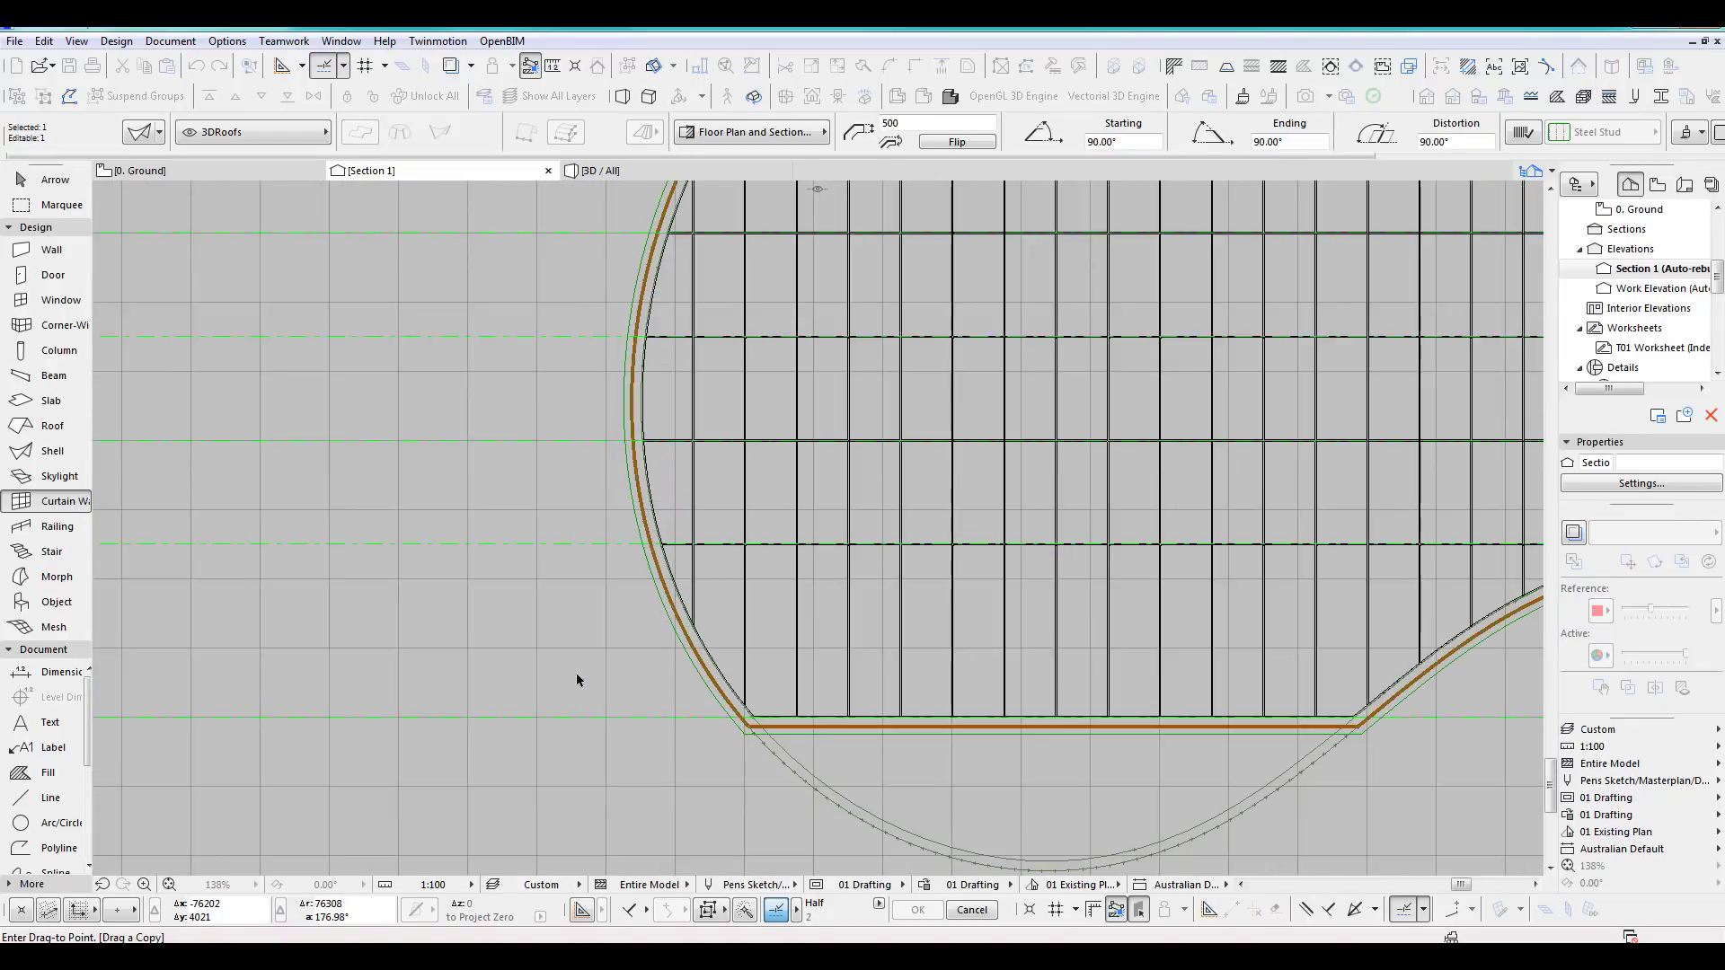
pyautogui.scroll(2, 577, 675)
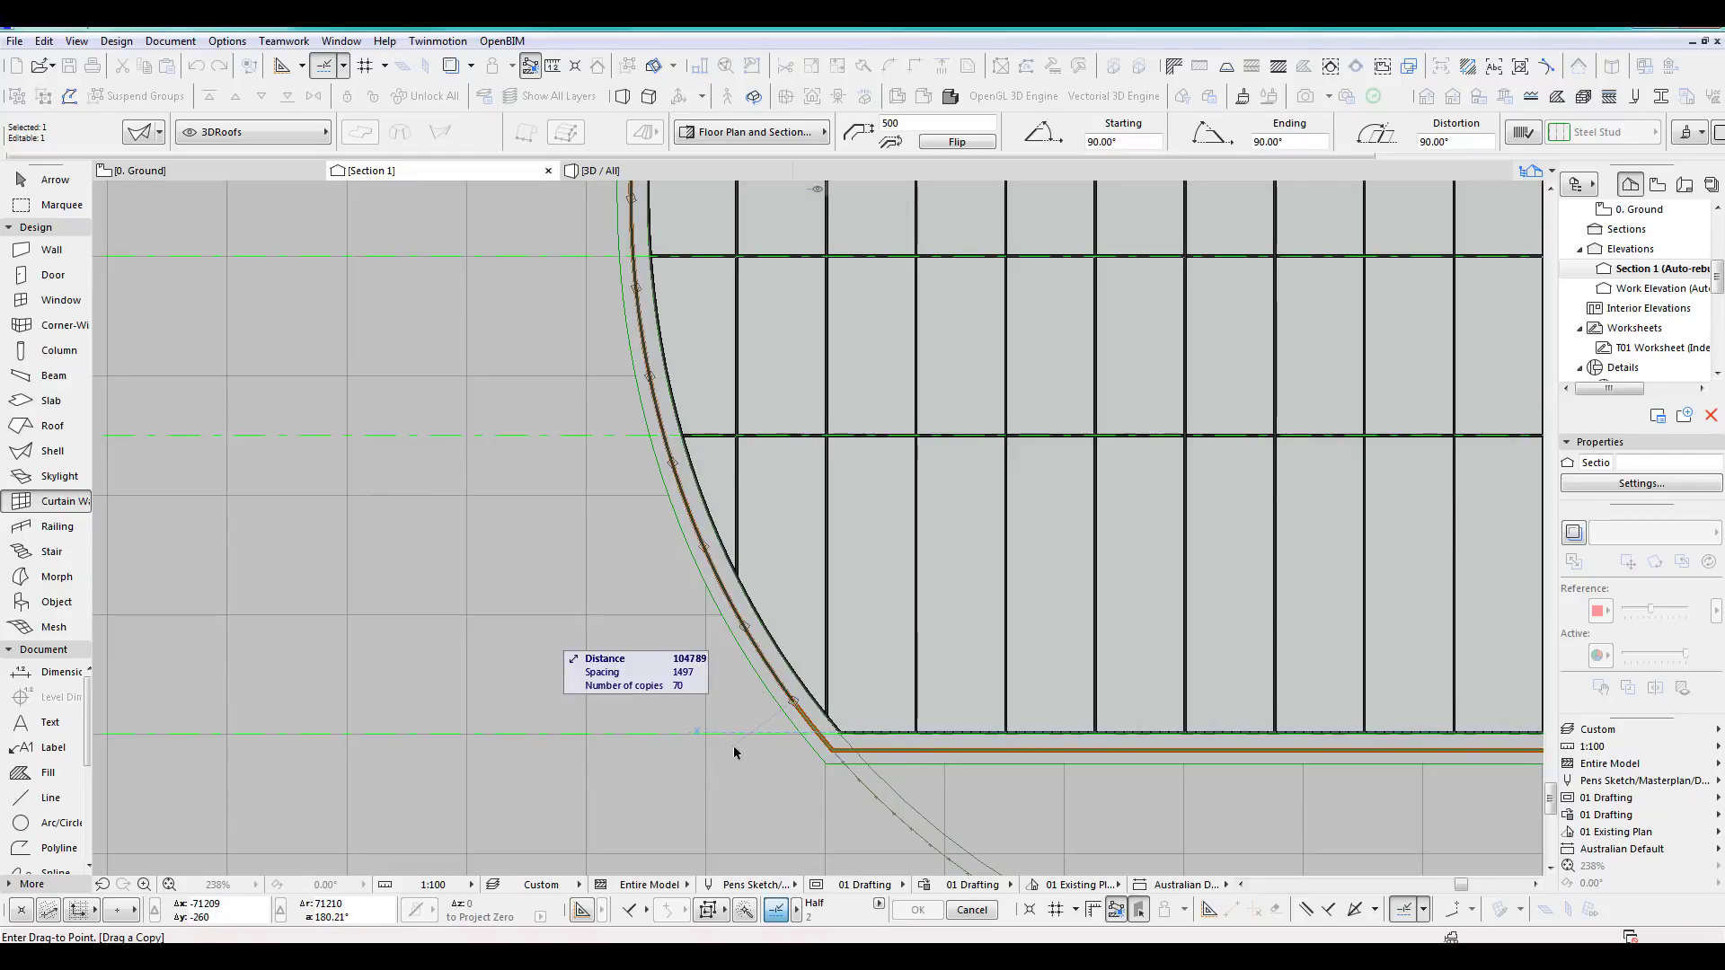
pyautogui.scroll(2, 734, 752)
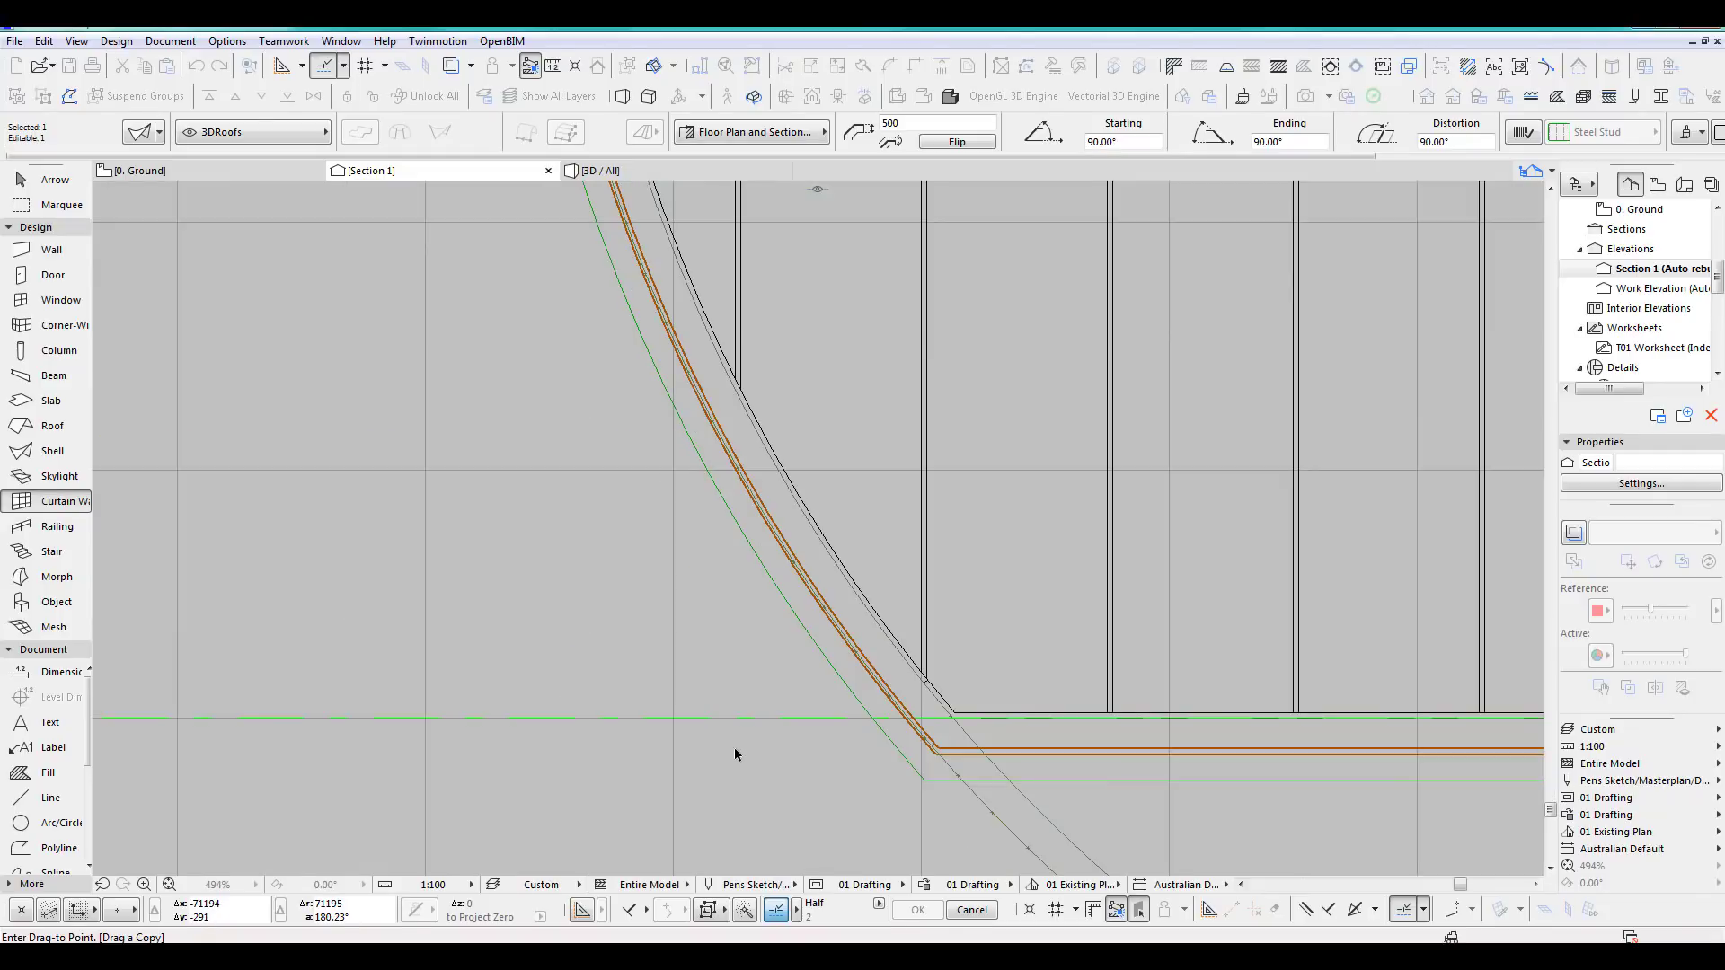
pyautogui.click(895, 726)
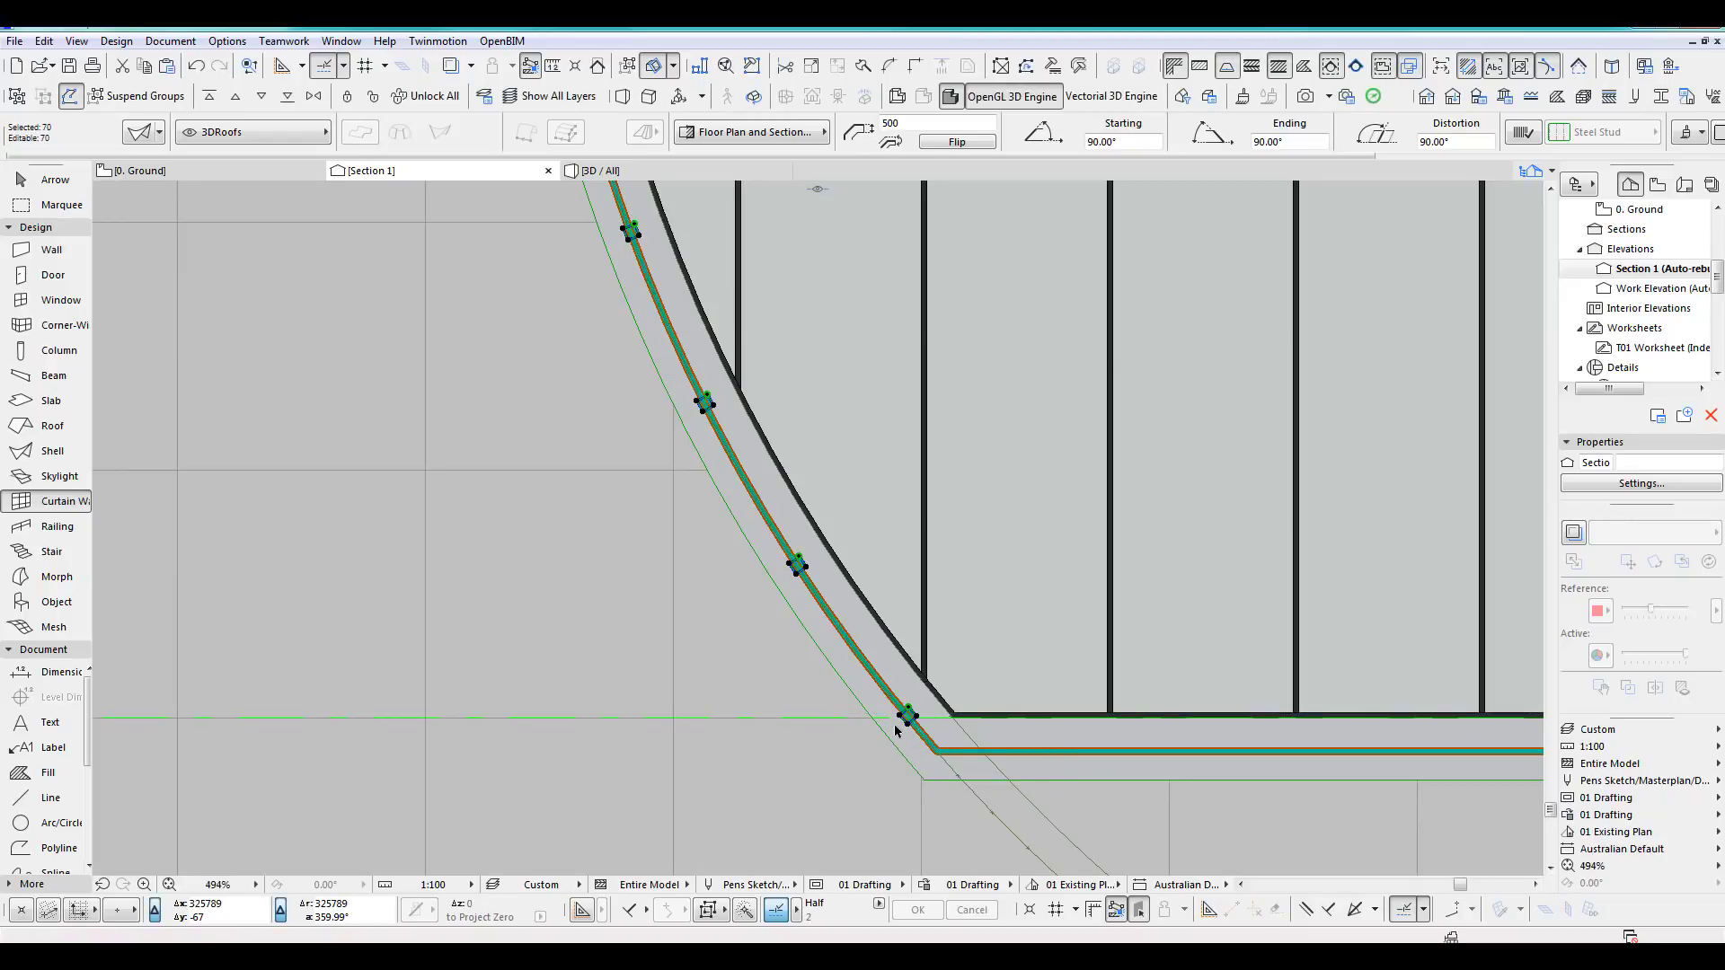
pyautogui.scroll(-10, 531, 686)
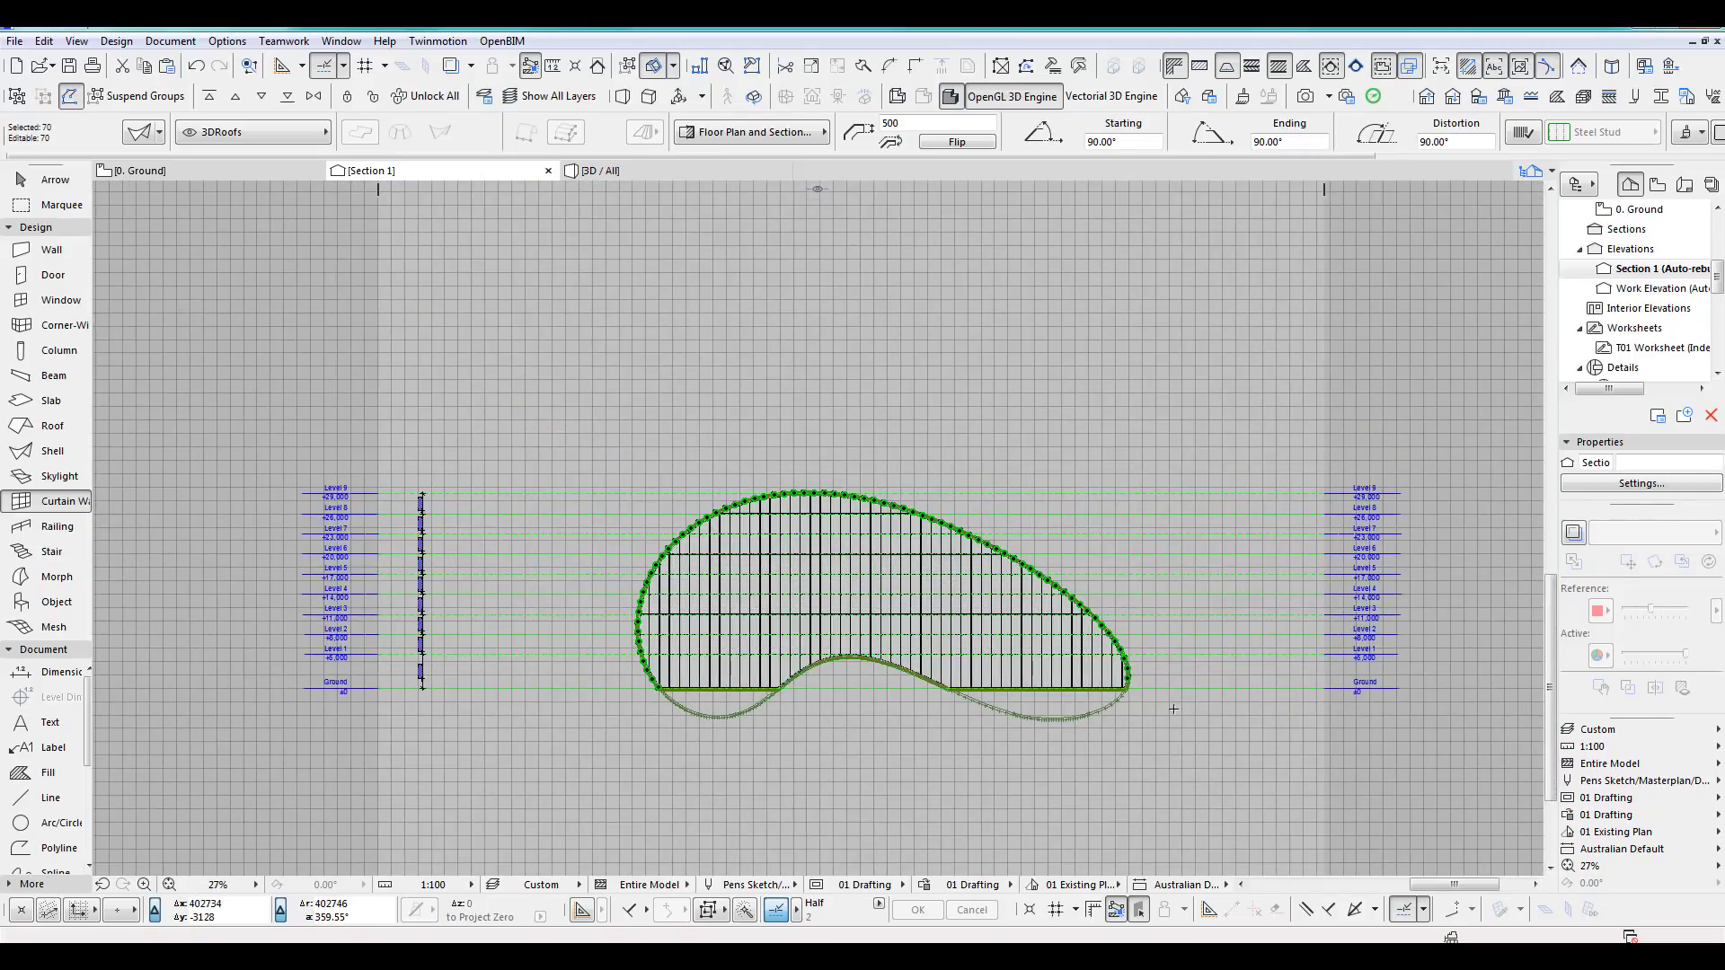
pyautogui.scroll(6, 1153, 711)
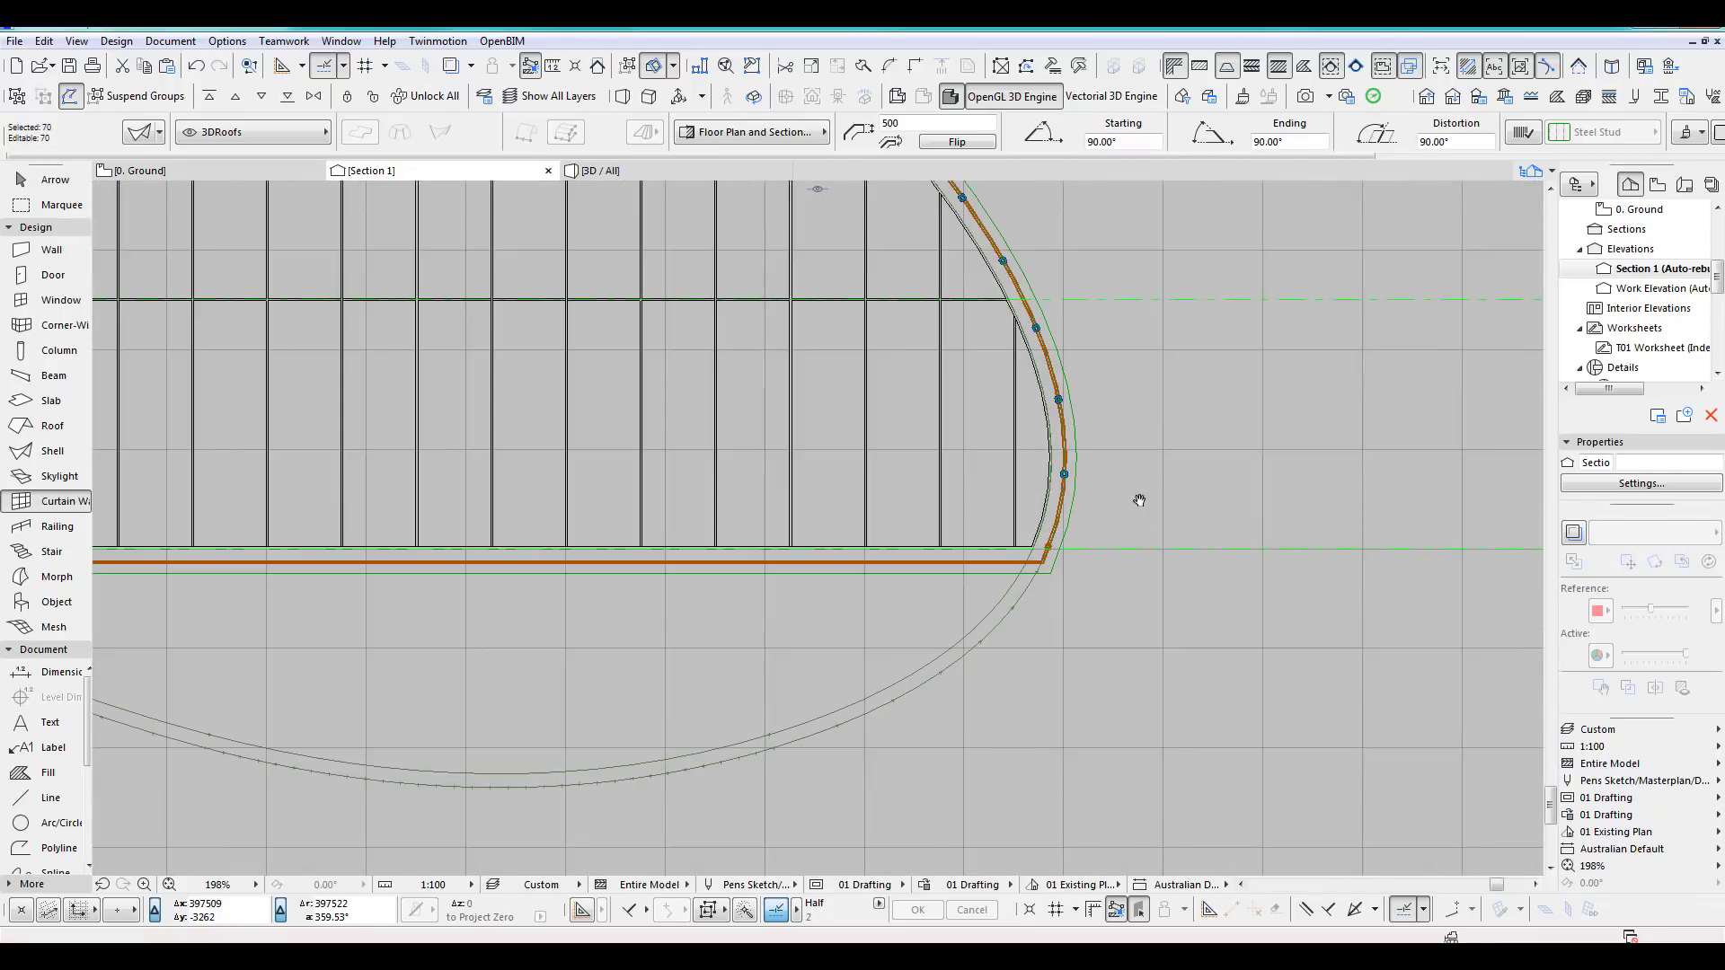
# Add the original square at the ground-level corner to the selected copies, inspect them in 3D, and return to the Ground floor plan.
pyautogui.press('shift')
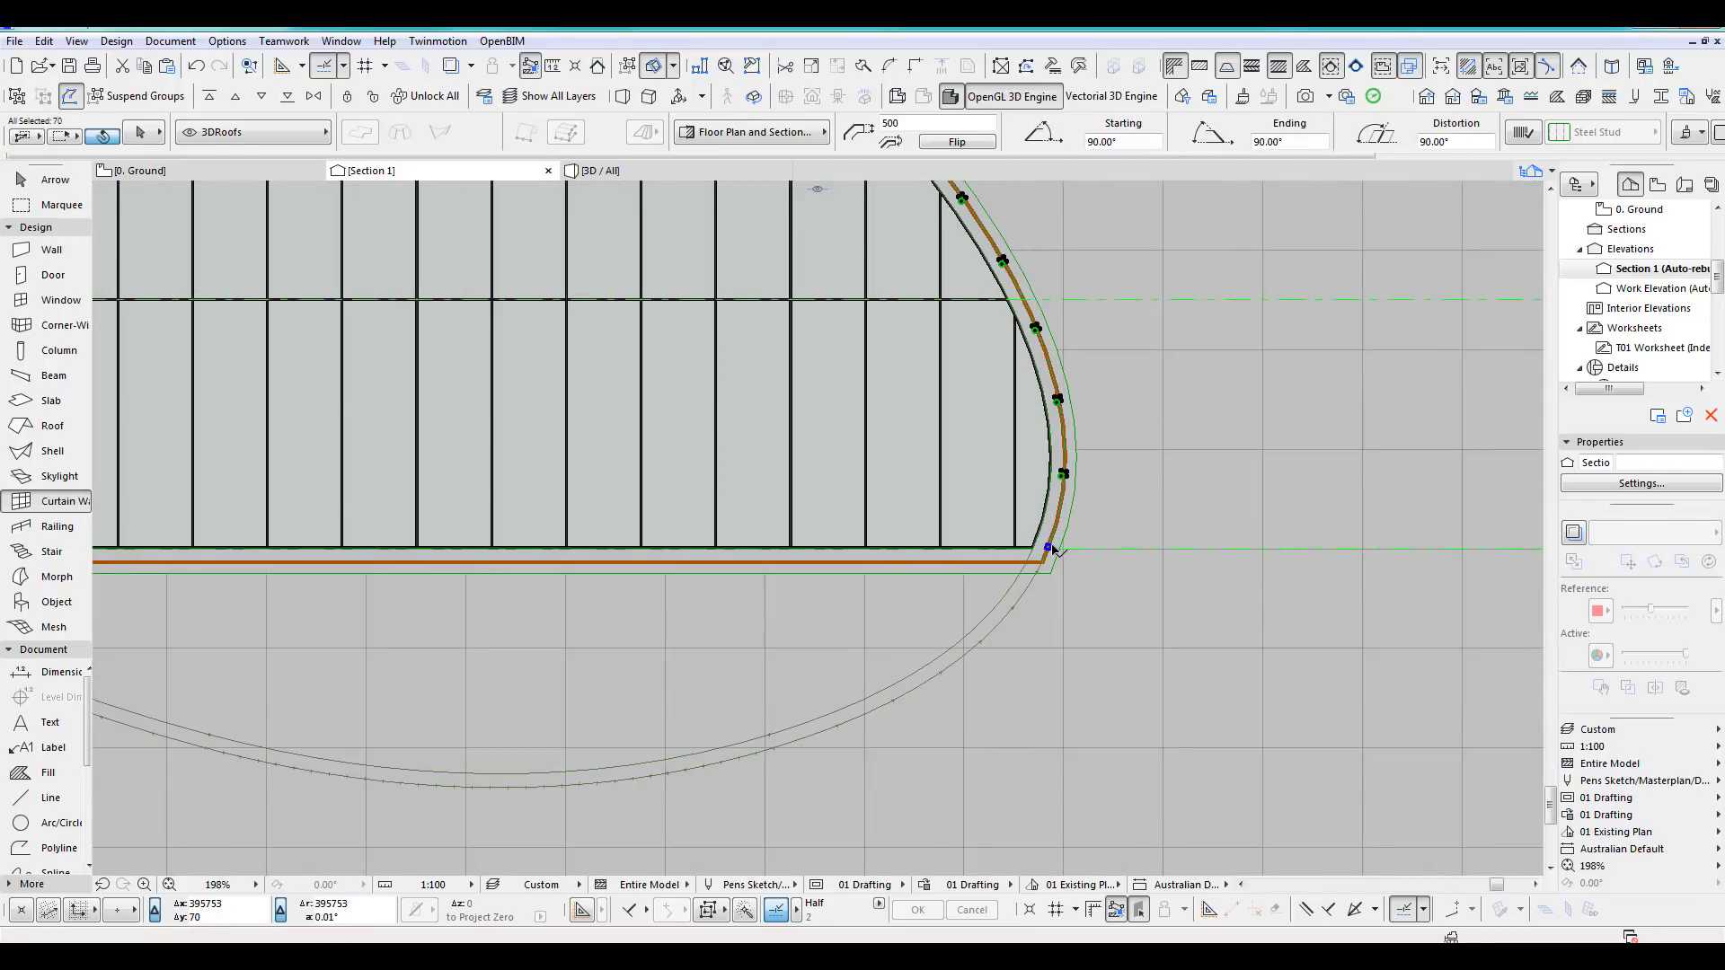
pyautogui.keyDown('shift'); pyautogui.click(1049, 547); pyautogui.keyUp('shift')
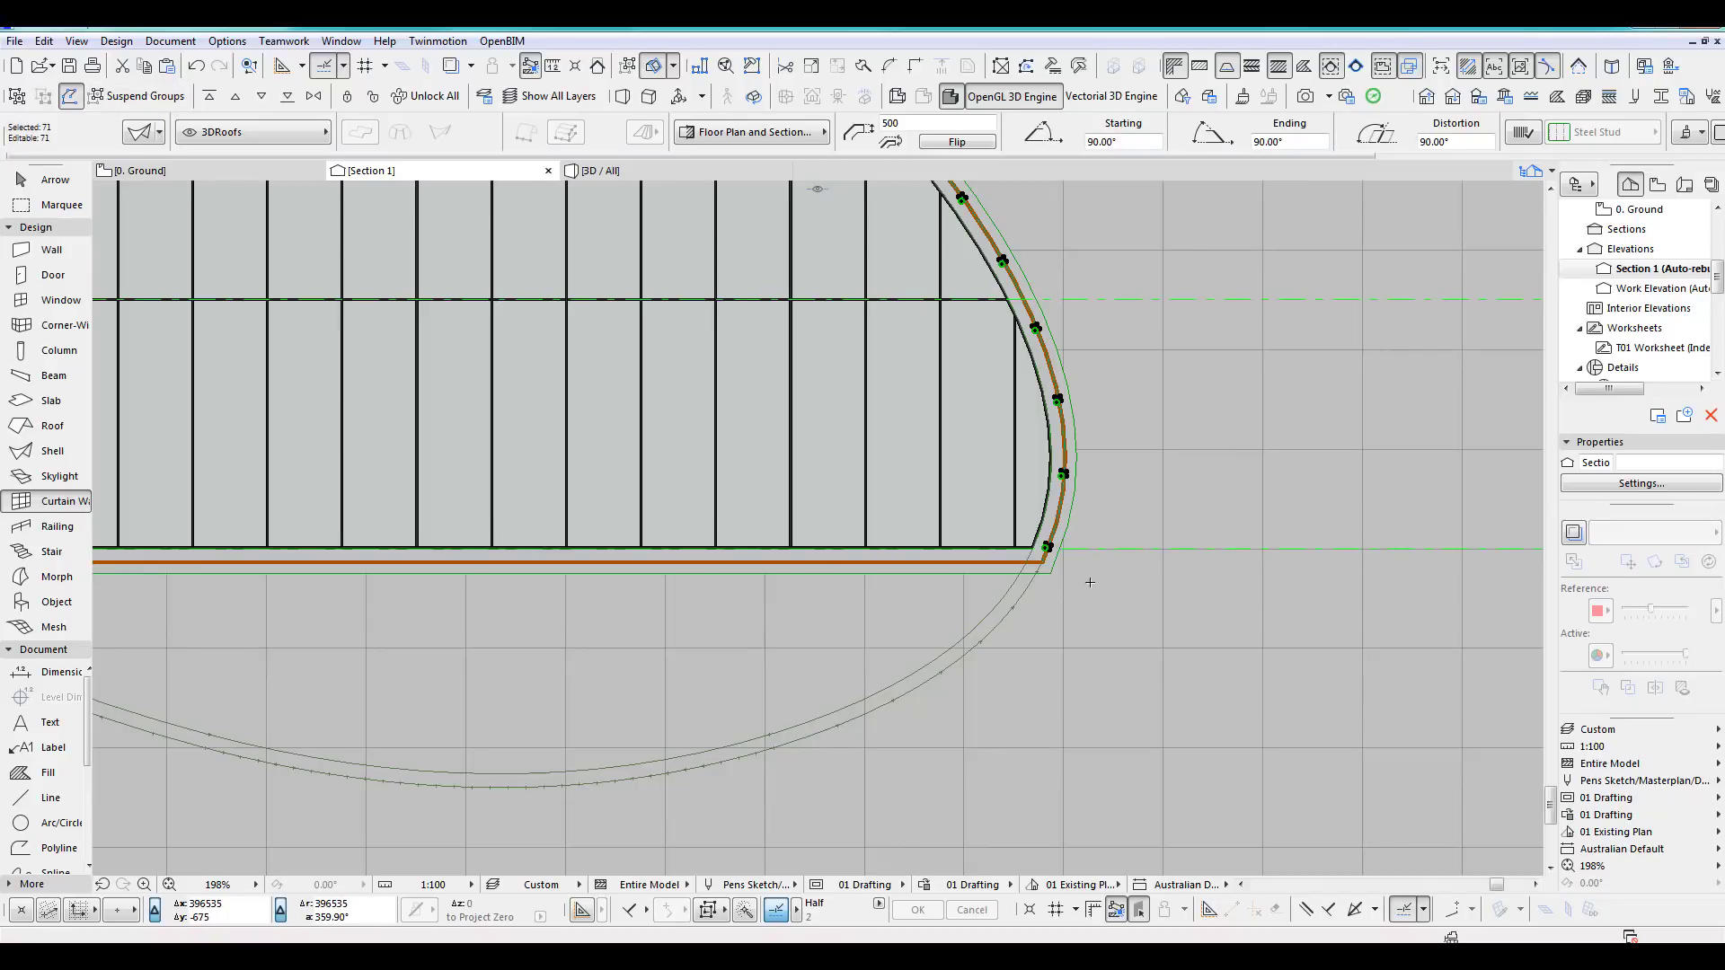
pyautogui.scroll(-2, 1060, 591)
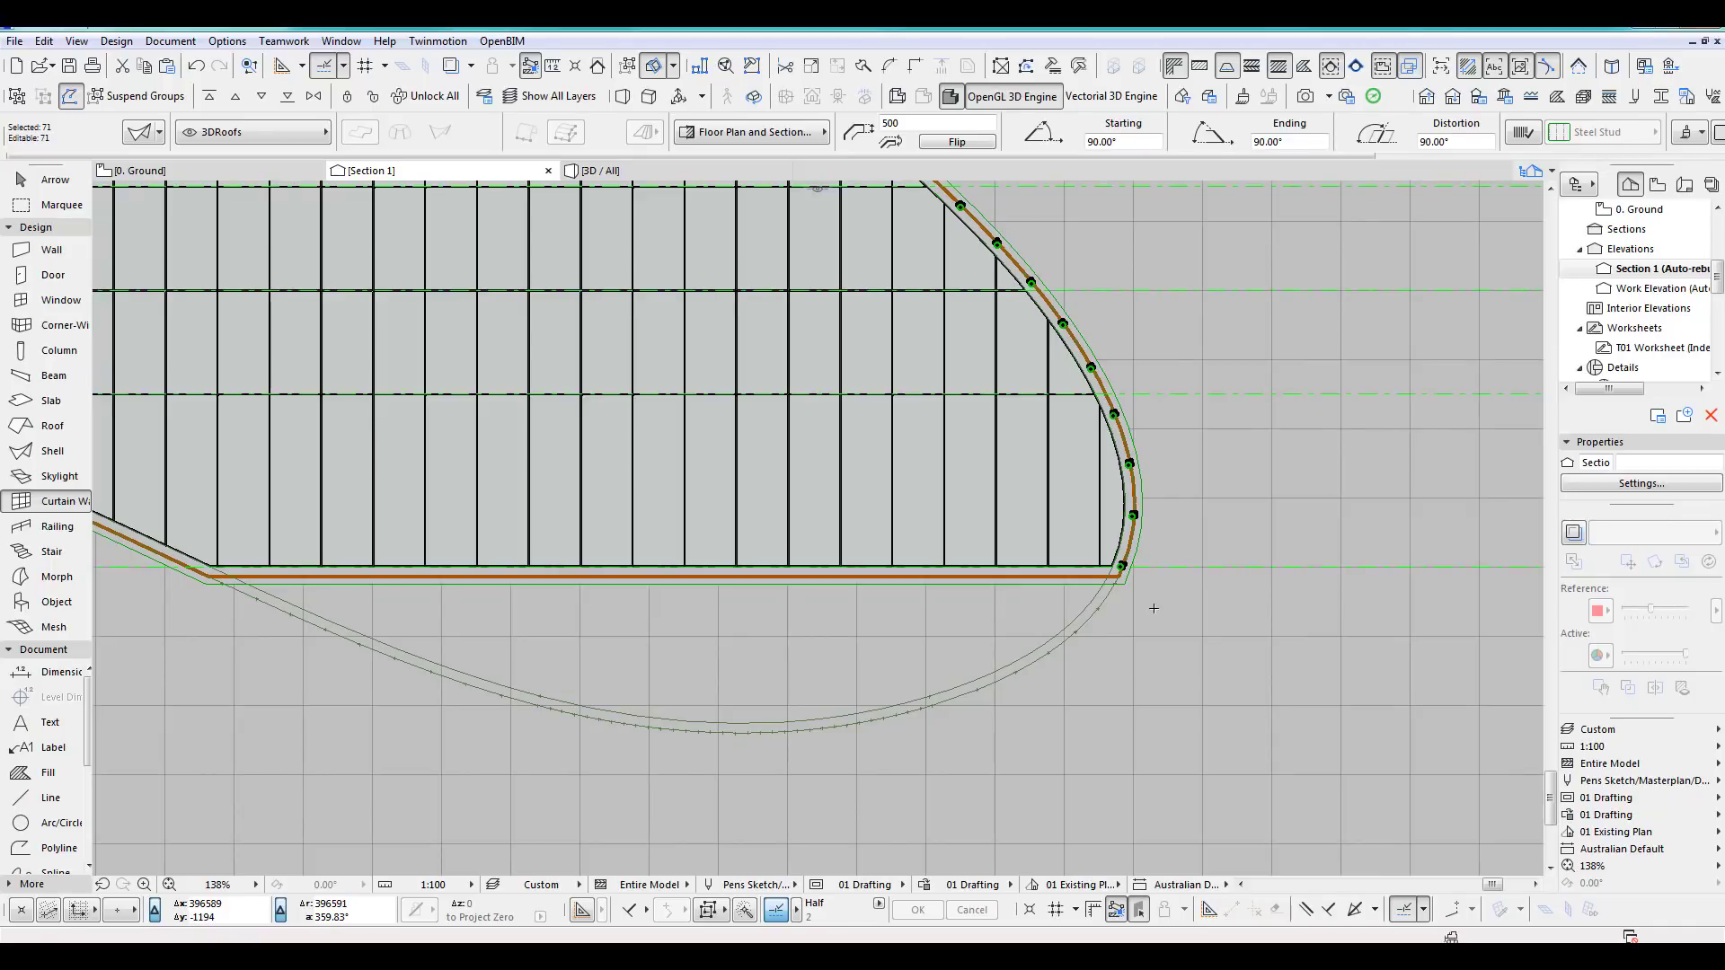
pyautogui.press('F2')
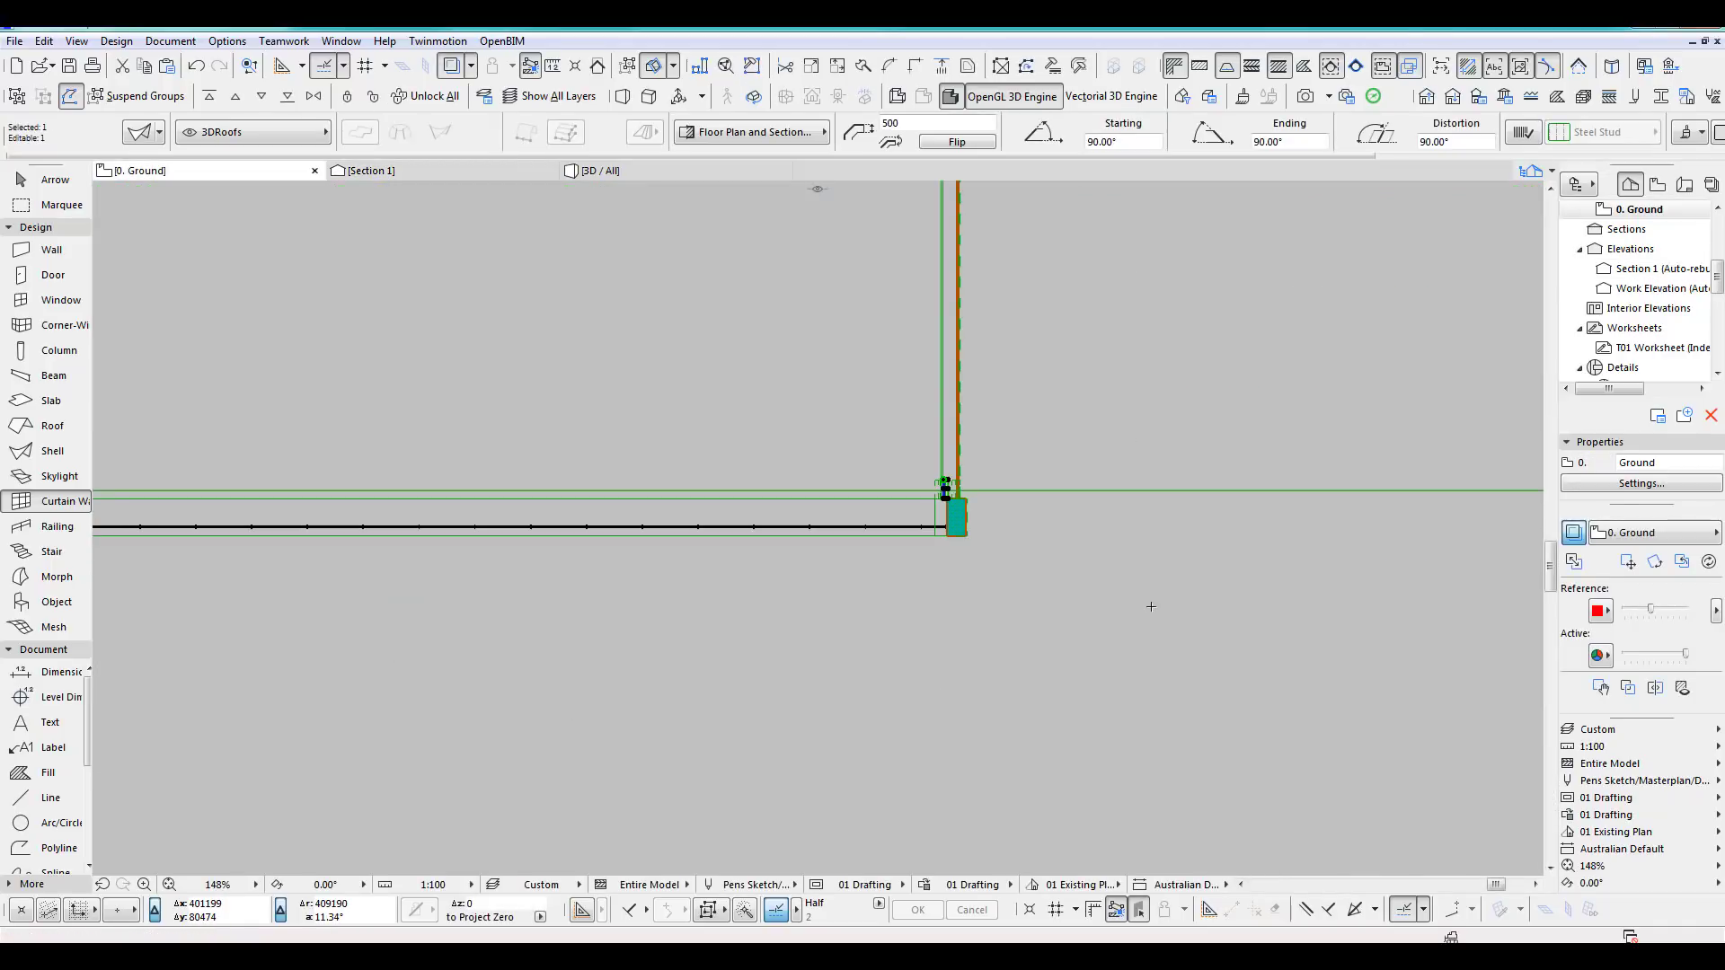
pyautogui.press('F5')
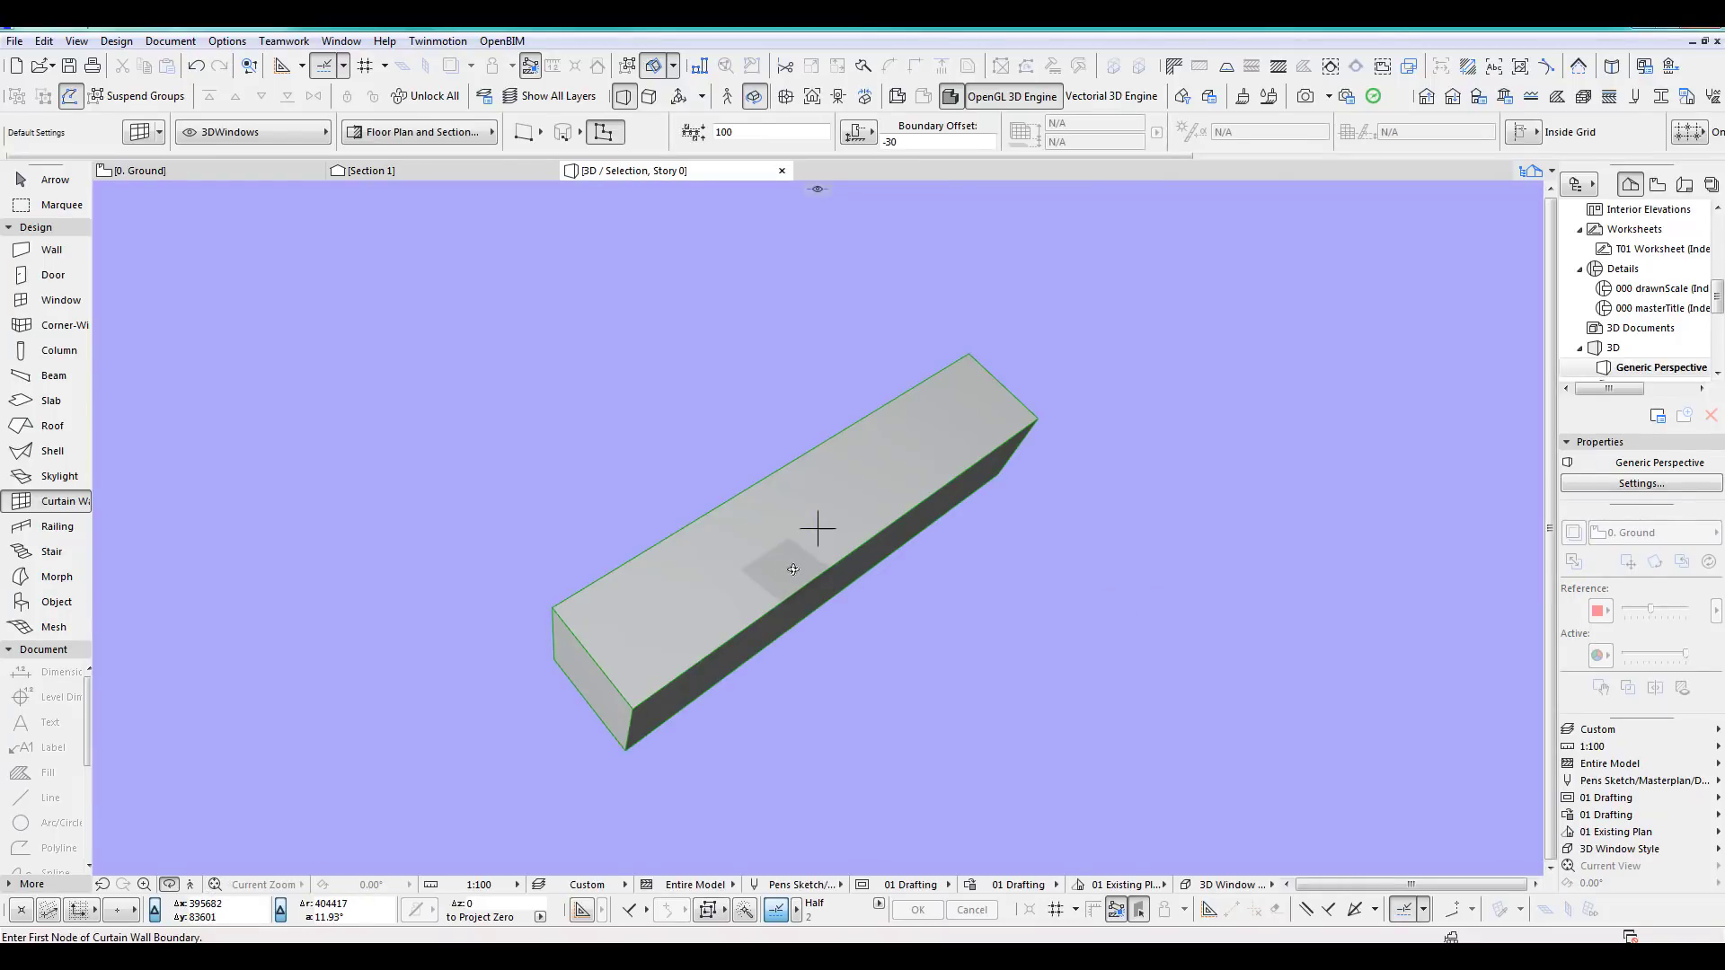
pyautogui.press('F2')
pyautogui.hotkey('ctrl', 'F5')
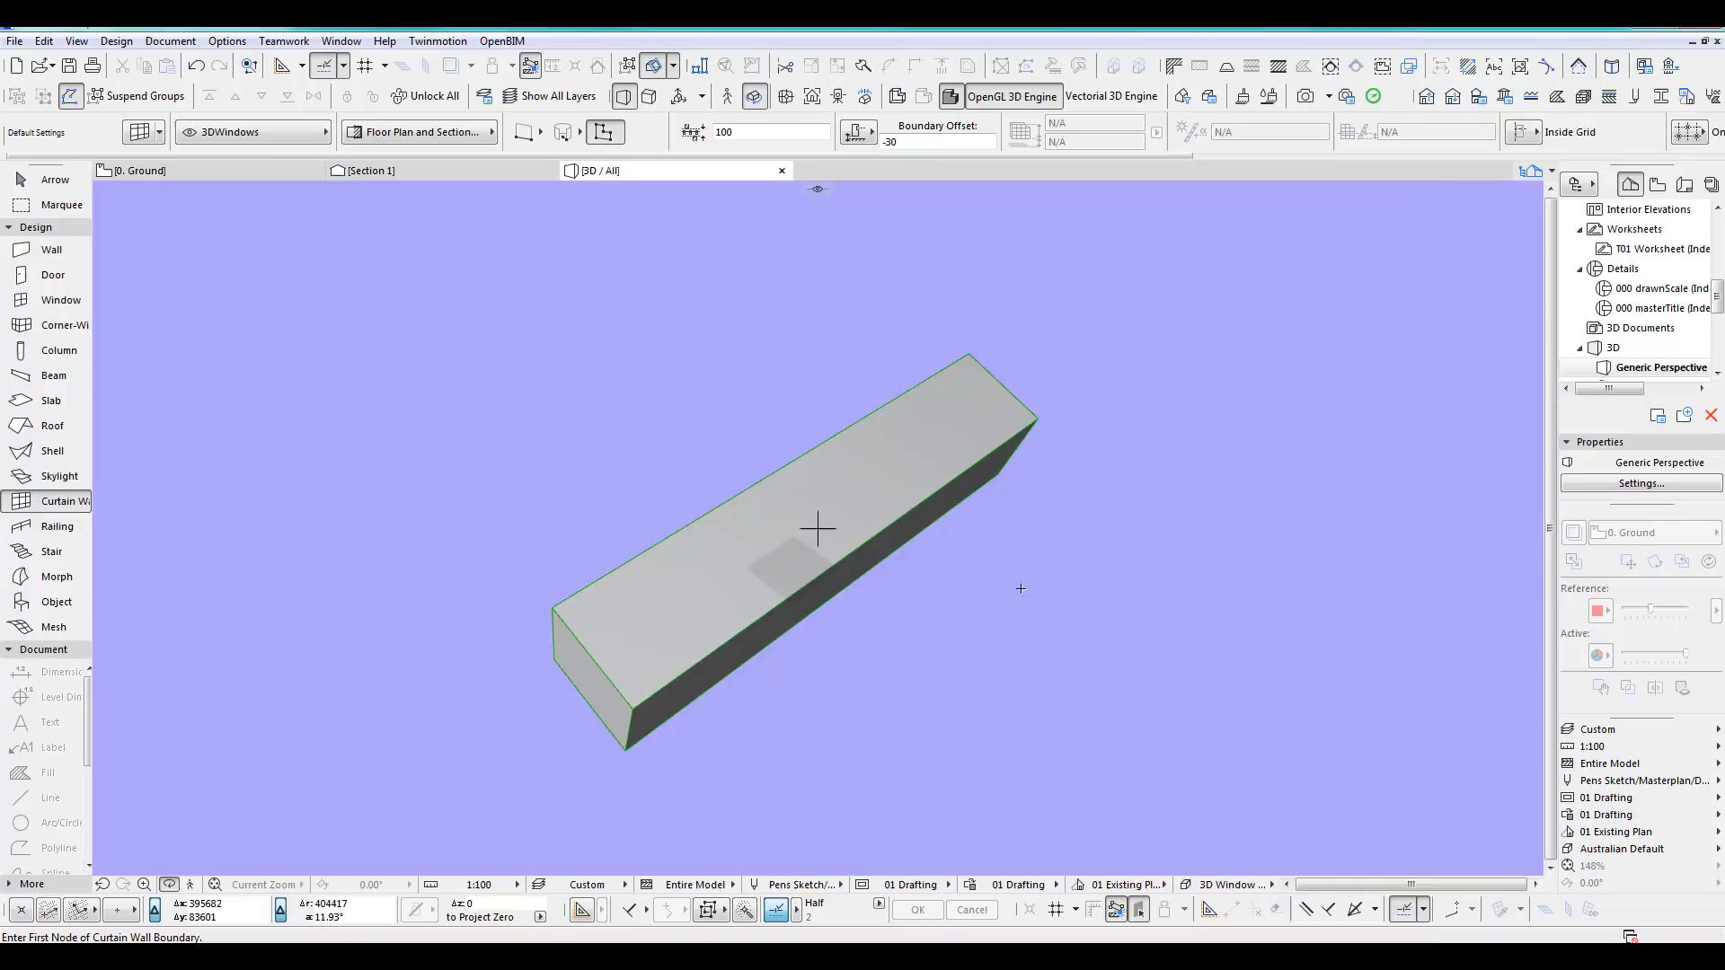
pyautogui.keyDown('shift'); pyautogui.moveTo(897, 579); pyautogui.dragTo(924, 629, button='middle'); pyautogui.keyUp('shift')
pyautogui.press('F2')
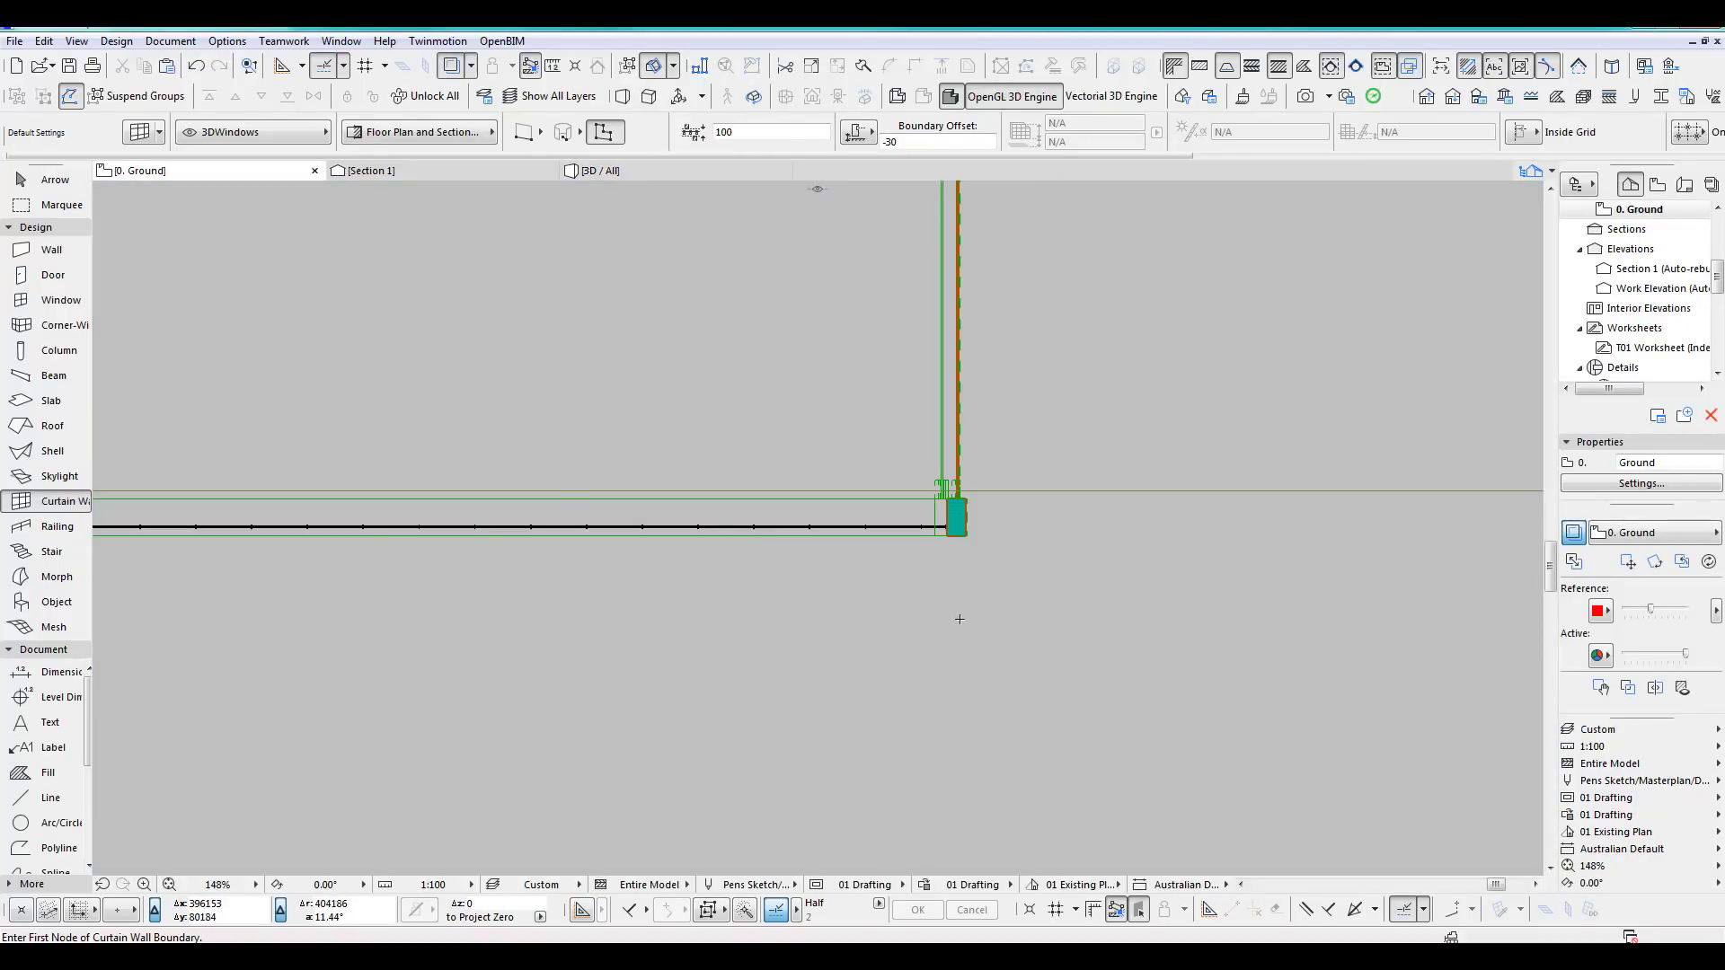
# Move the Section 1 line perpendicularly outward so it lies clear of the building's front edge on the Ground plan.
pyautogui.scroll(-8, 954, 634)
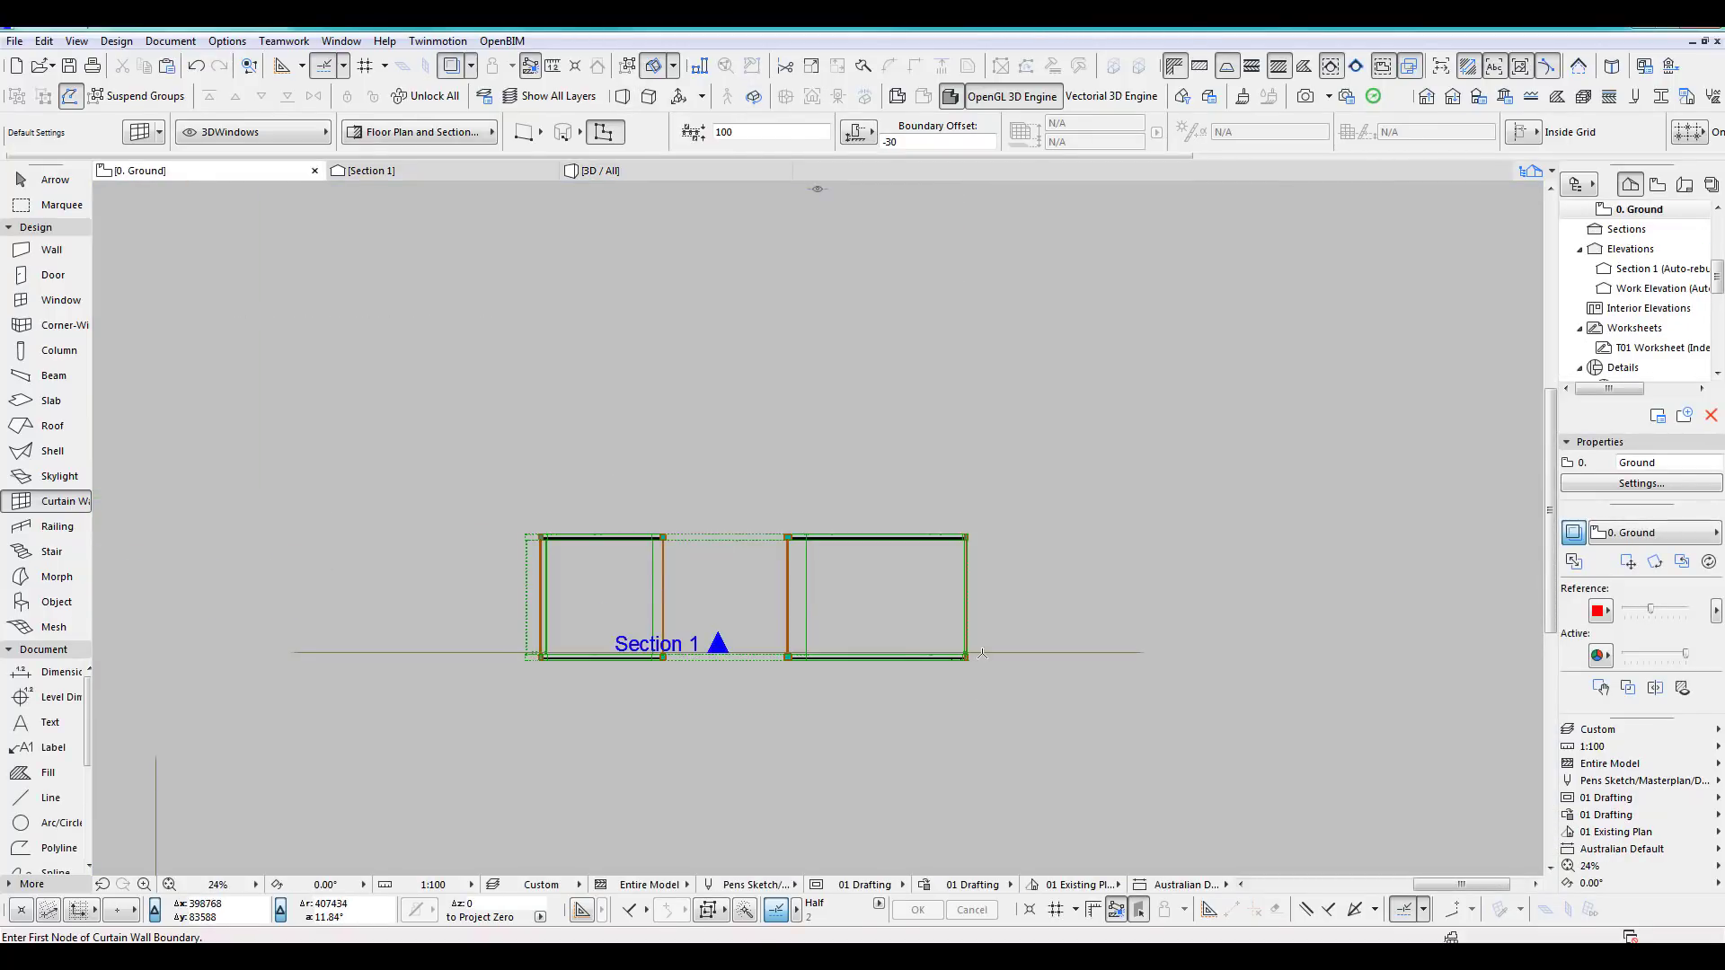
pyautogui.scroll(4, 995, 682)
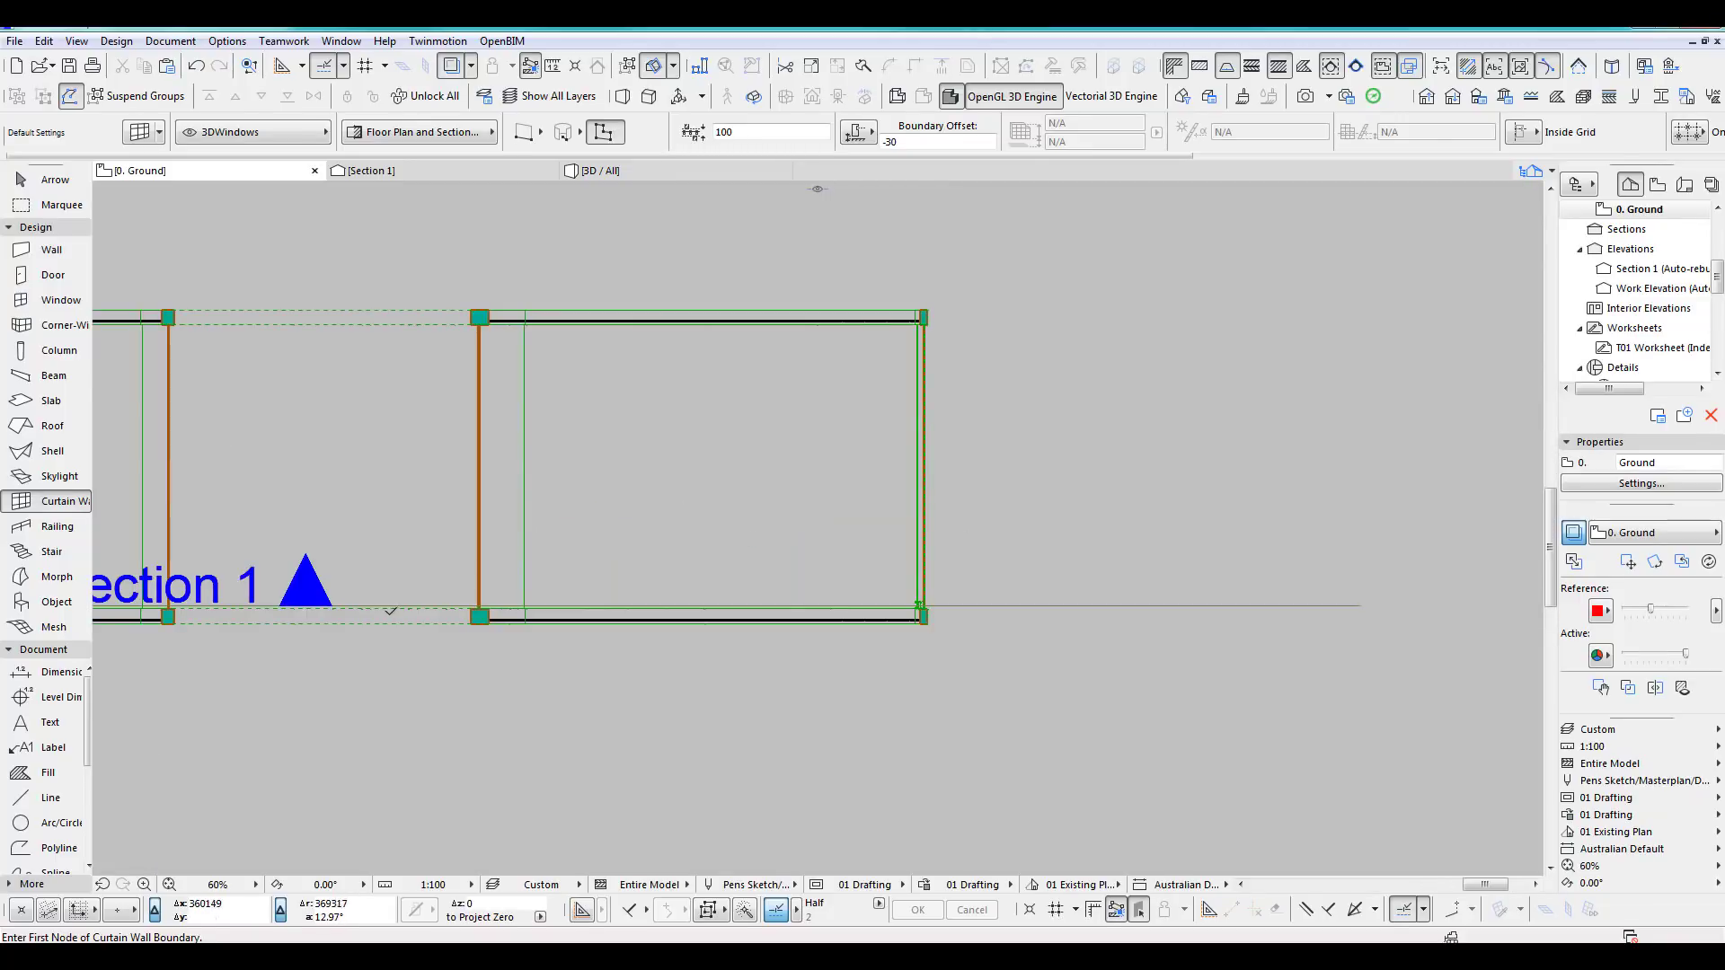
pyautogui.scroll(-1, 390, 611)
pyautogui.click(49, 183)
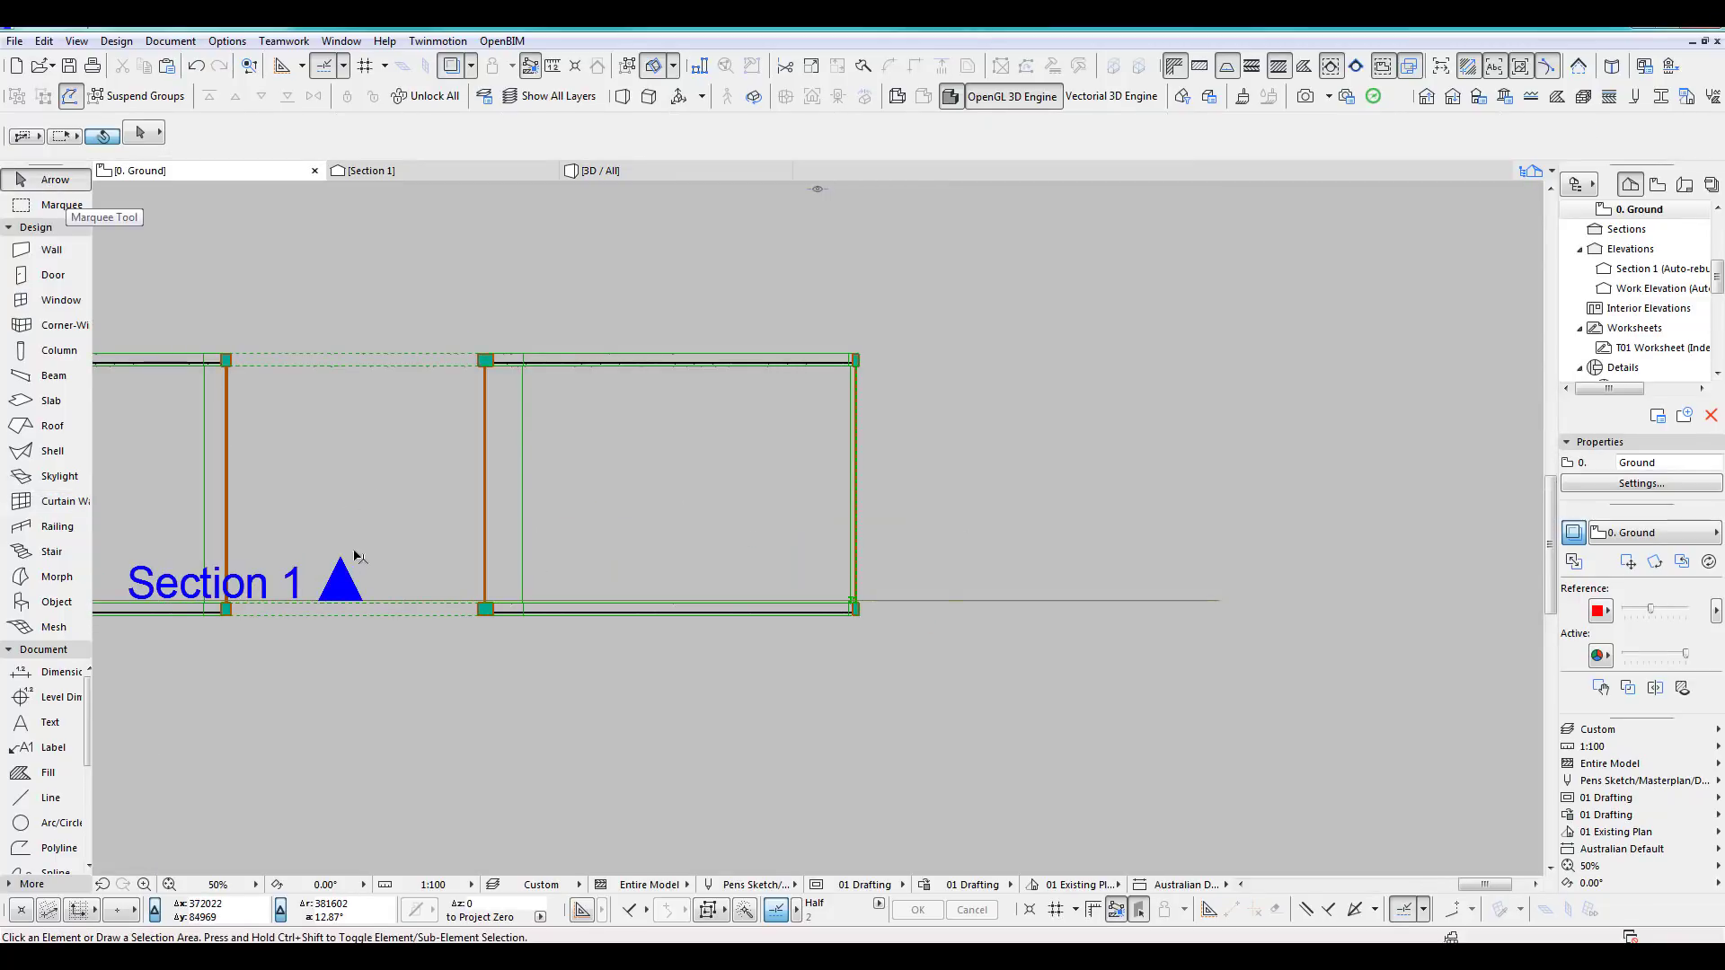
pyautogui.click(341, 601)
pyautogui.hotkey('ctrl', 'd')
pyautogui.click(340, 601)
pyautogui.moveTo(343, 685); pyautogui.dragTo(344, 748, button='middle')
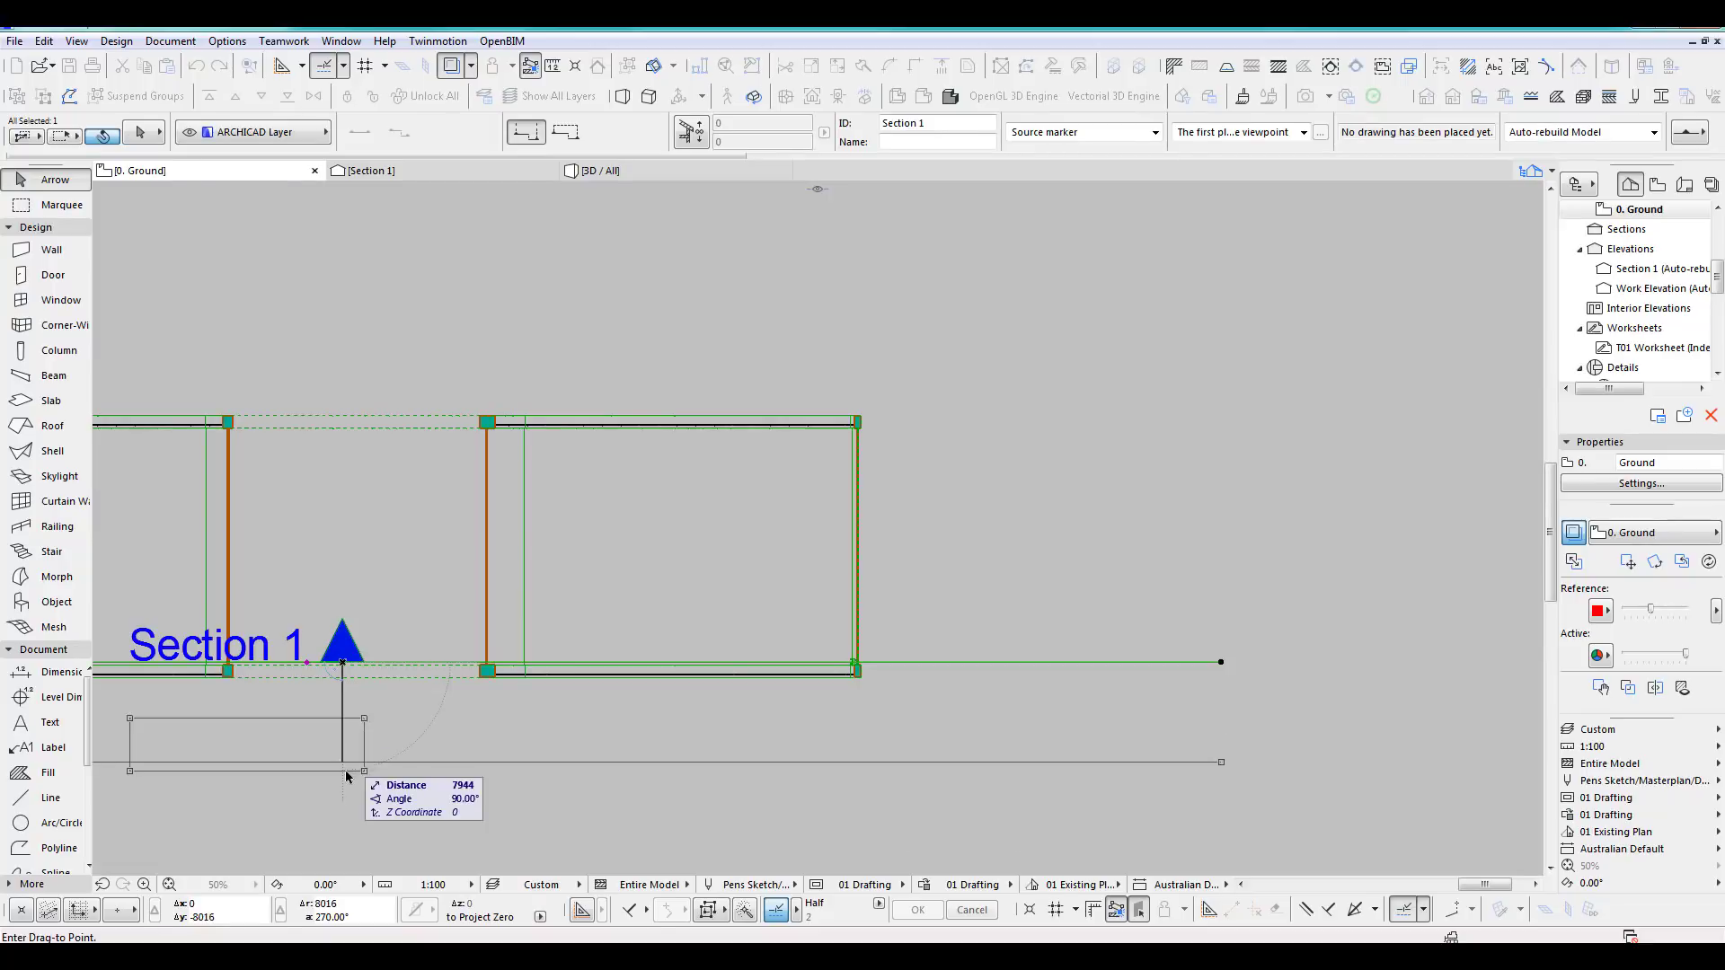
pyautogui.click(345, 791)
pyautogui.moveTo(663, 737)
pyautogui.mouseDown(button='middle')
pyautogui.moveTo(822, 680)
pyautogui.moveTo(1023, 646)
pyautogui.mouseUp(button='middle')
pyautogui.press('Escape')
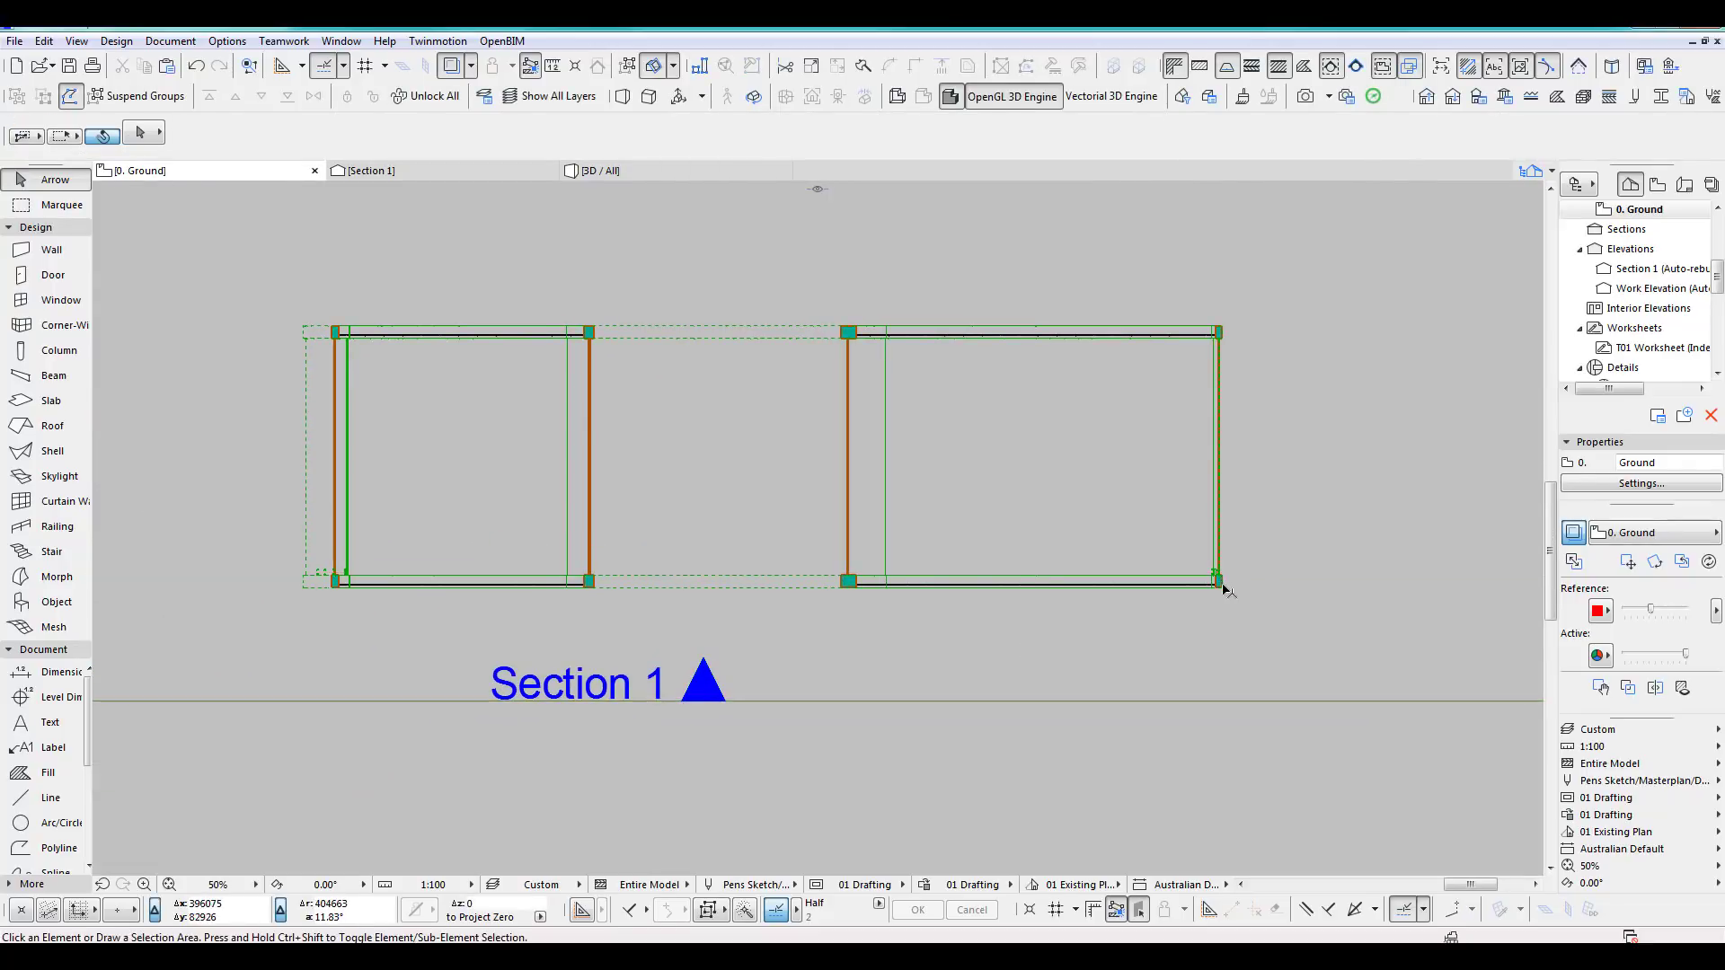
# Measure the depth of the front band along the outer edge of the right-hand corner block.
pyautogui.scroll(10, 1238, 581)
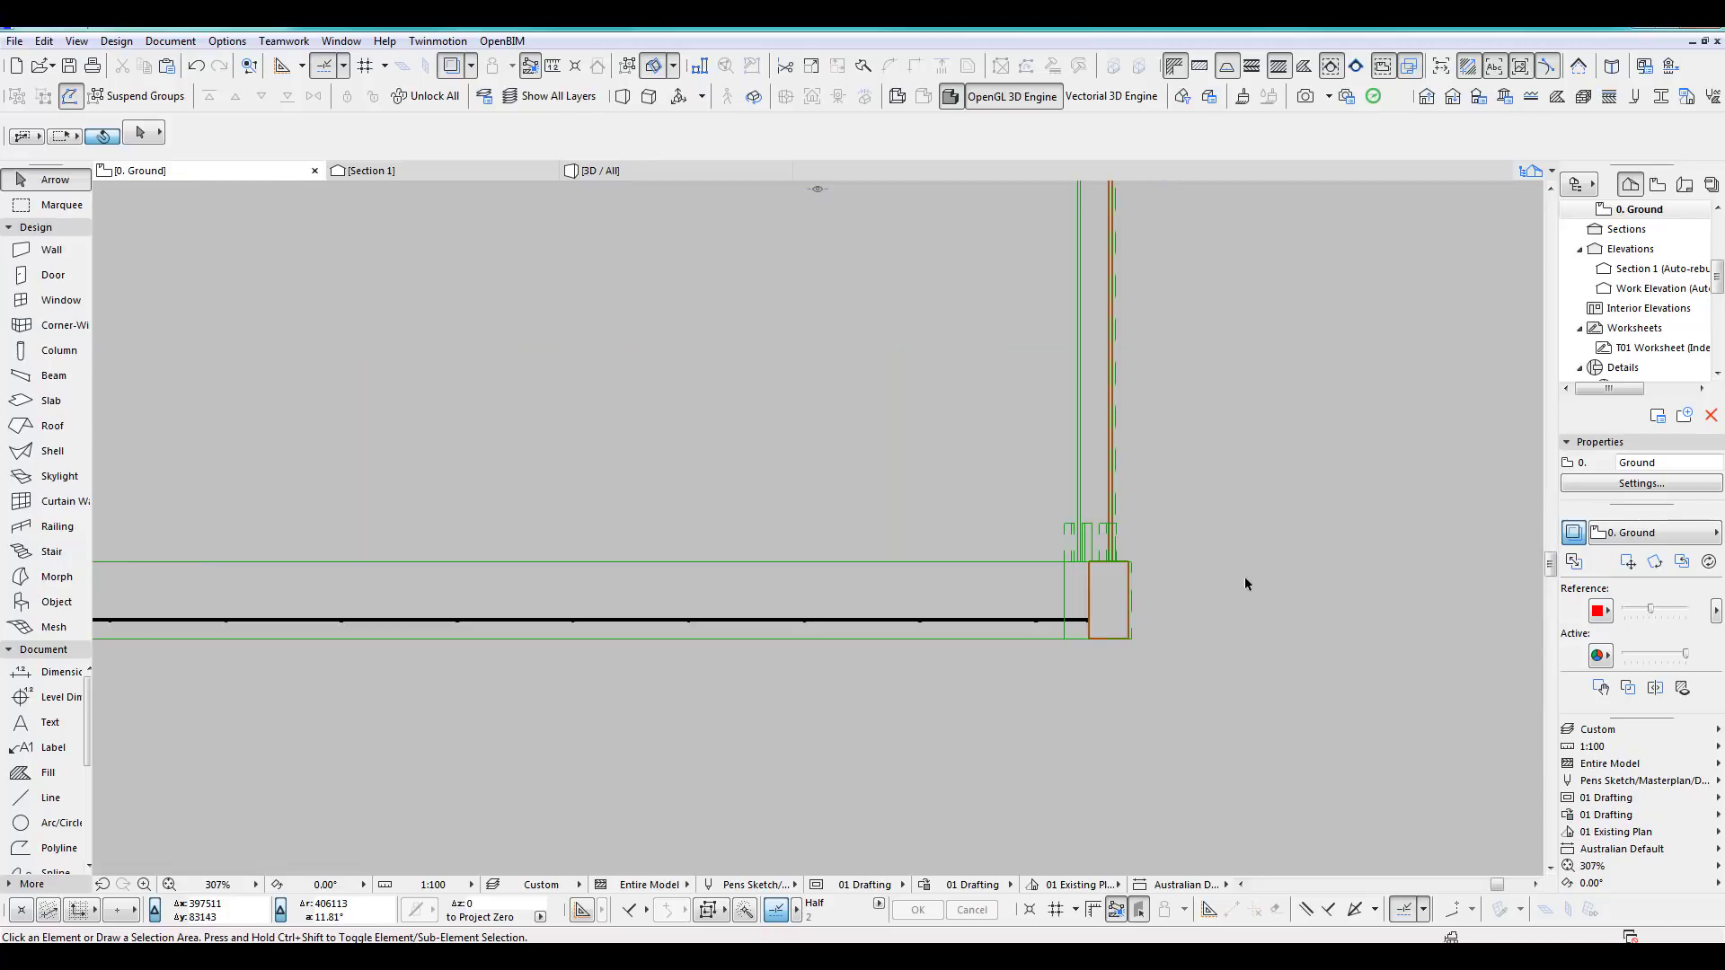
pyautogui.click(67, 796)
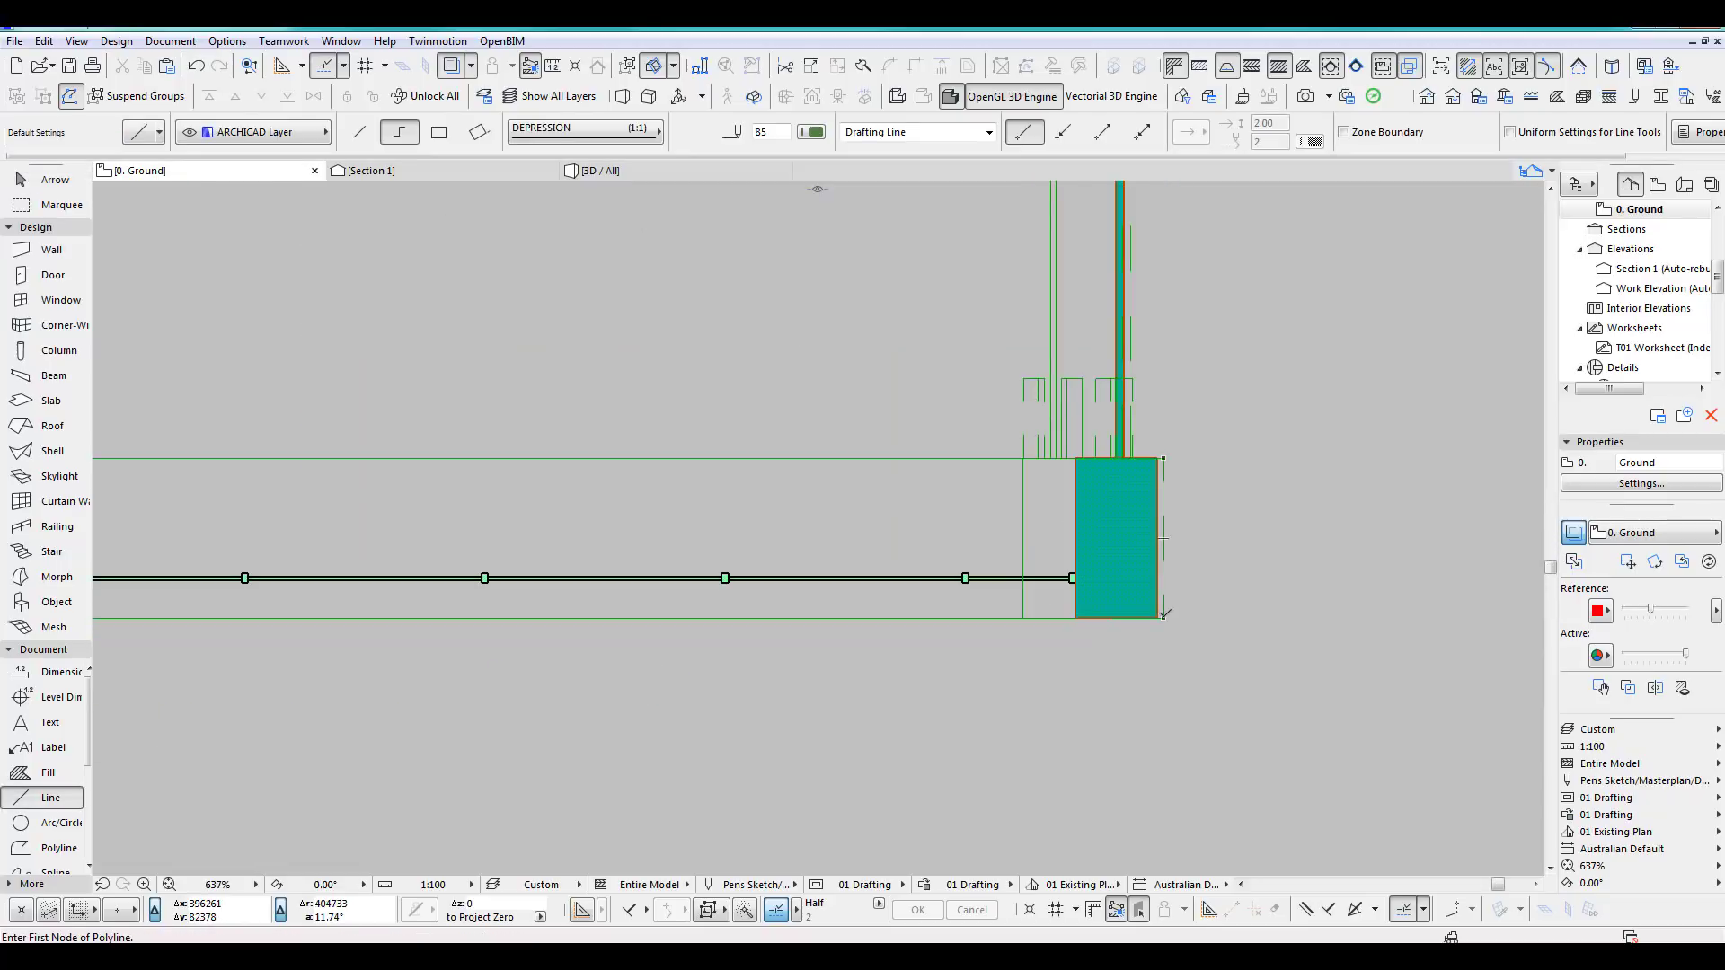
pyautogui.click(1164, 617)
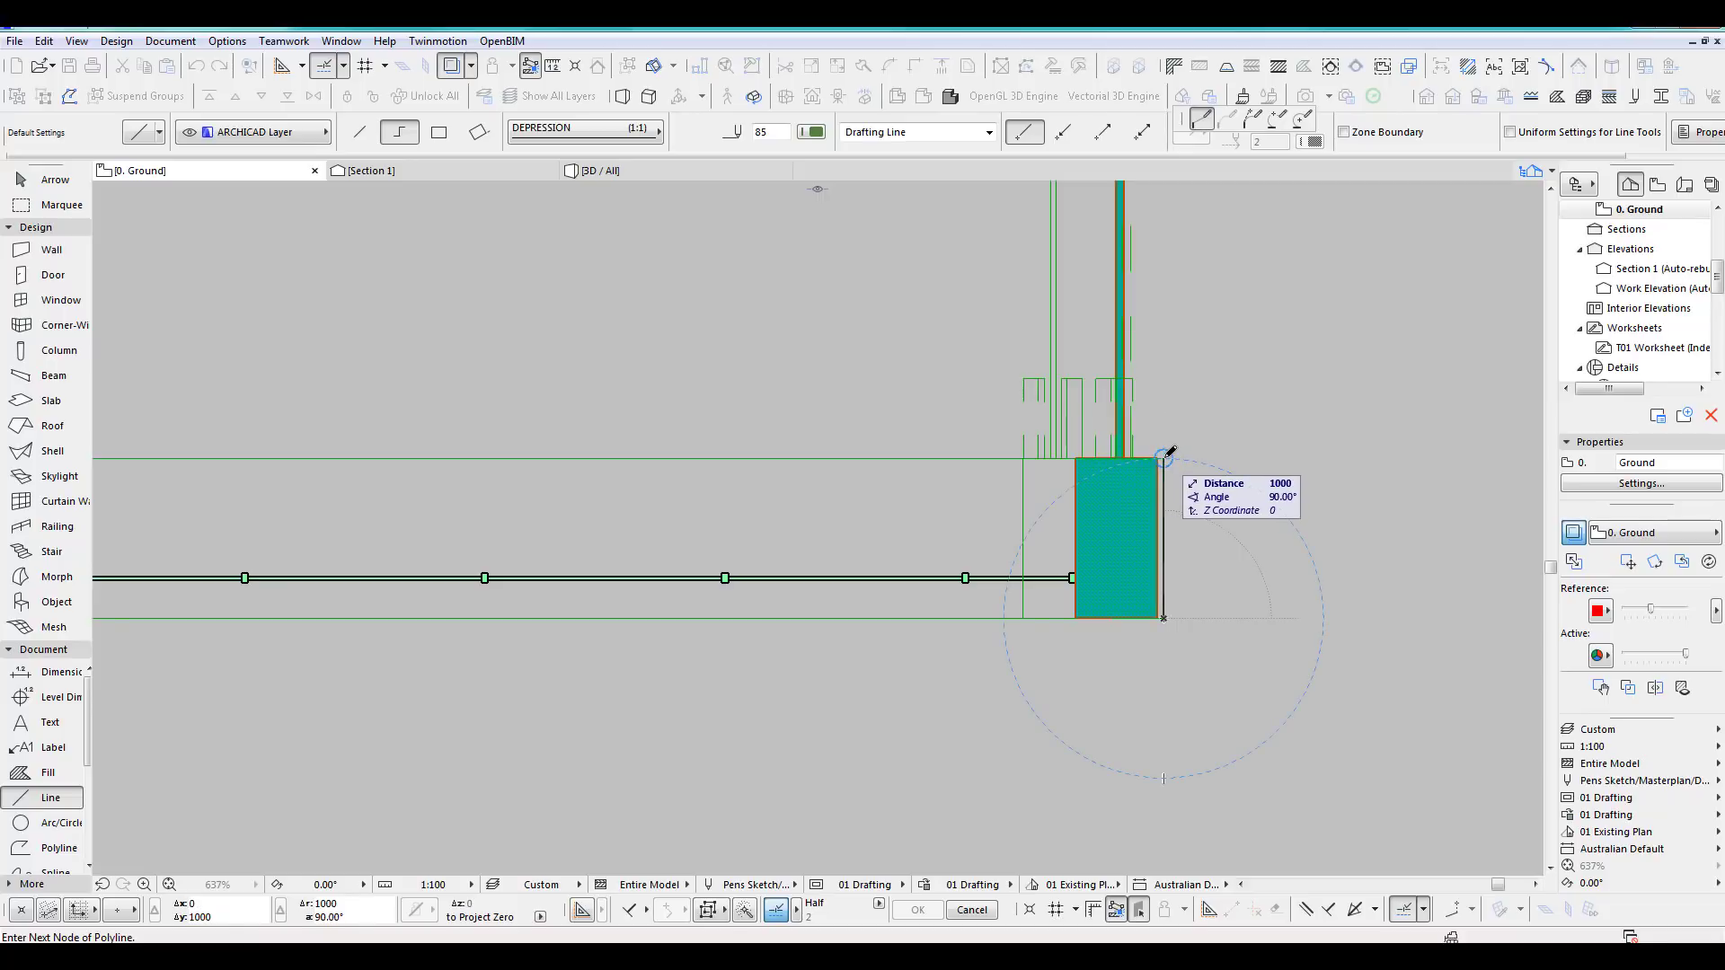
pyautogui.click(1166, 457)
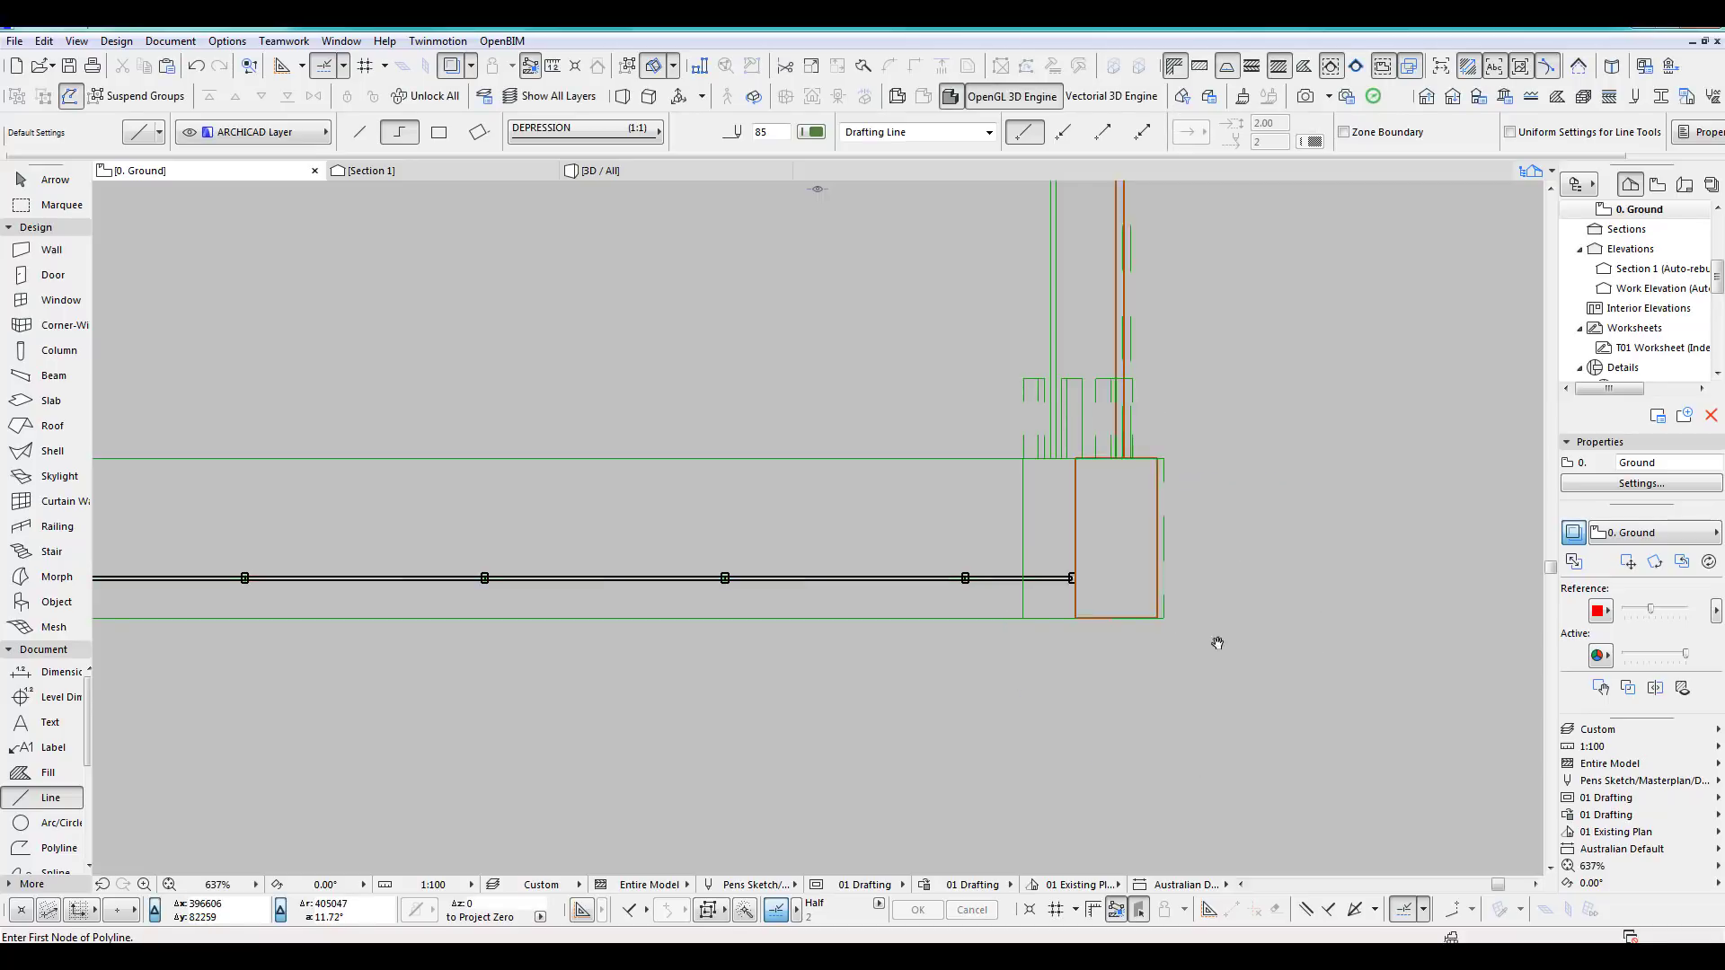
# Draw a marquee about 77000 by 1780 along the building's full front, enclosing the inner edge of the front band.
pyautogui.scroll(-10, 1218, 644)
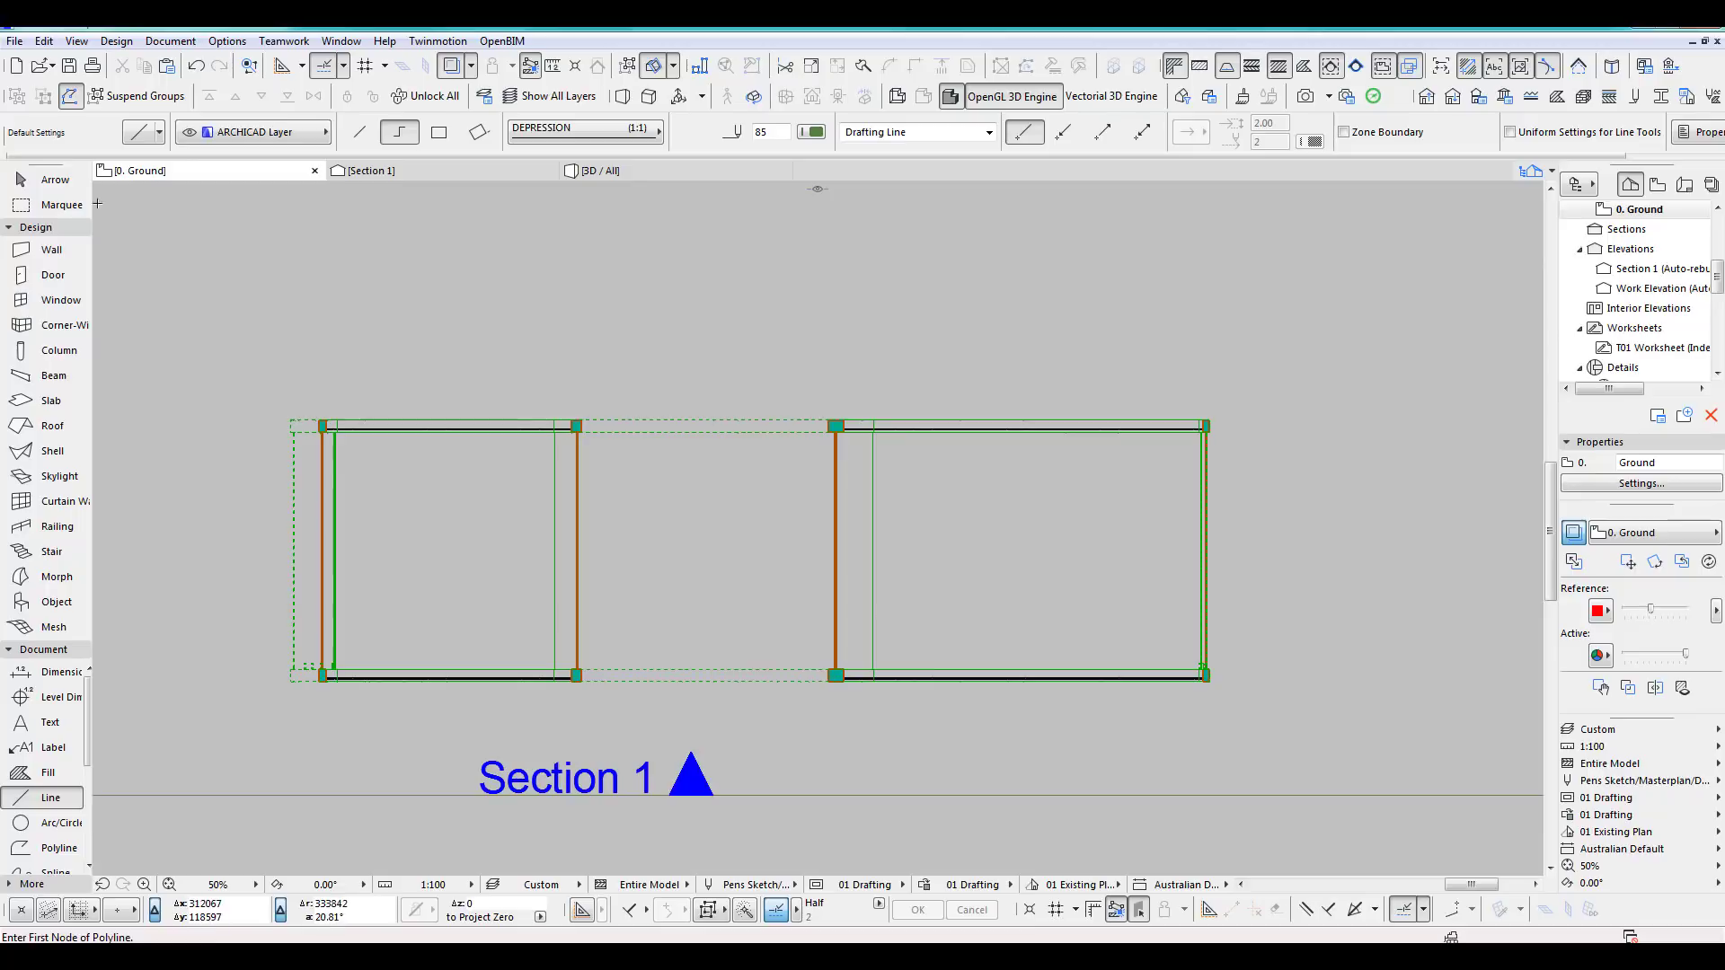
pyautogui.click(59, 207)
pyautogui.click(263, 655)
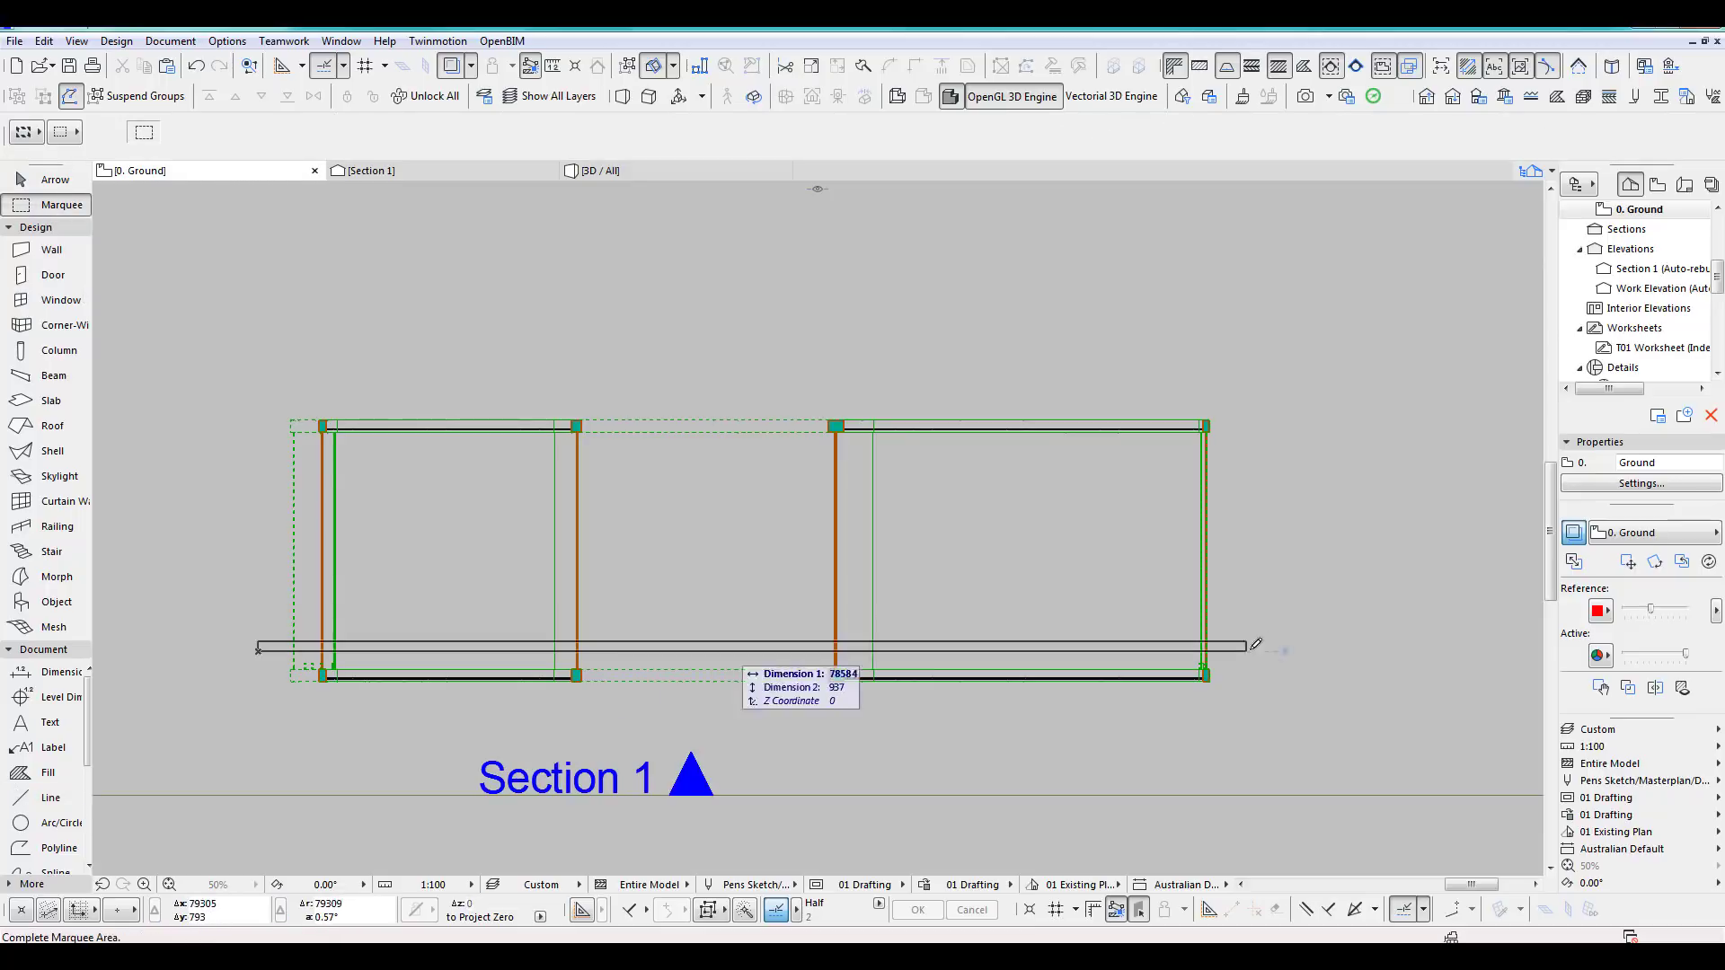
pyautogui.scroll(6, 1220, 670)
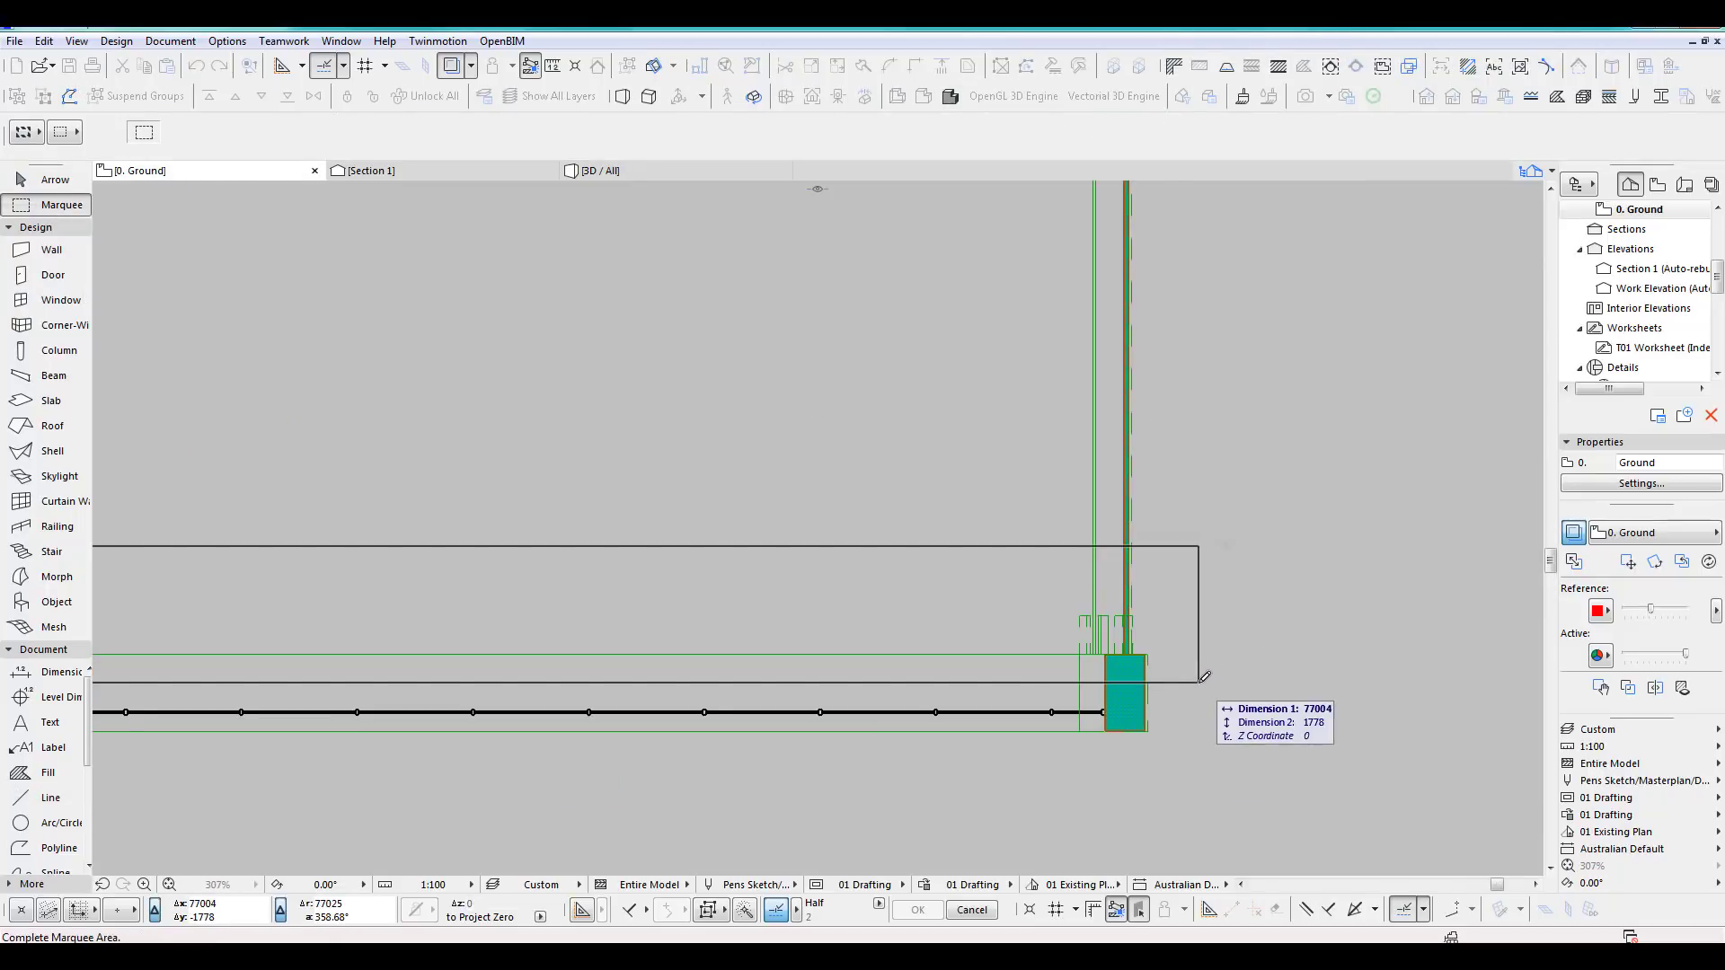
pyautogui.click(1199, 684)
pyautogui.click(1144, 654)
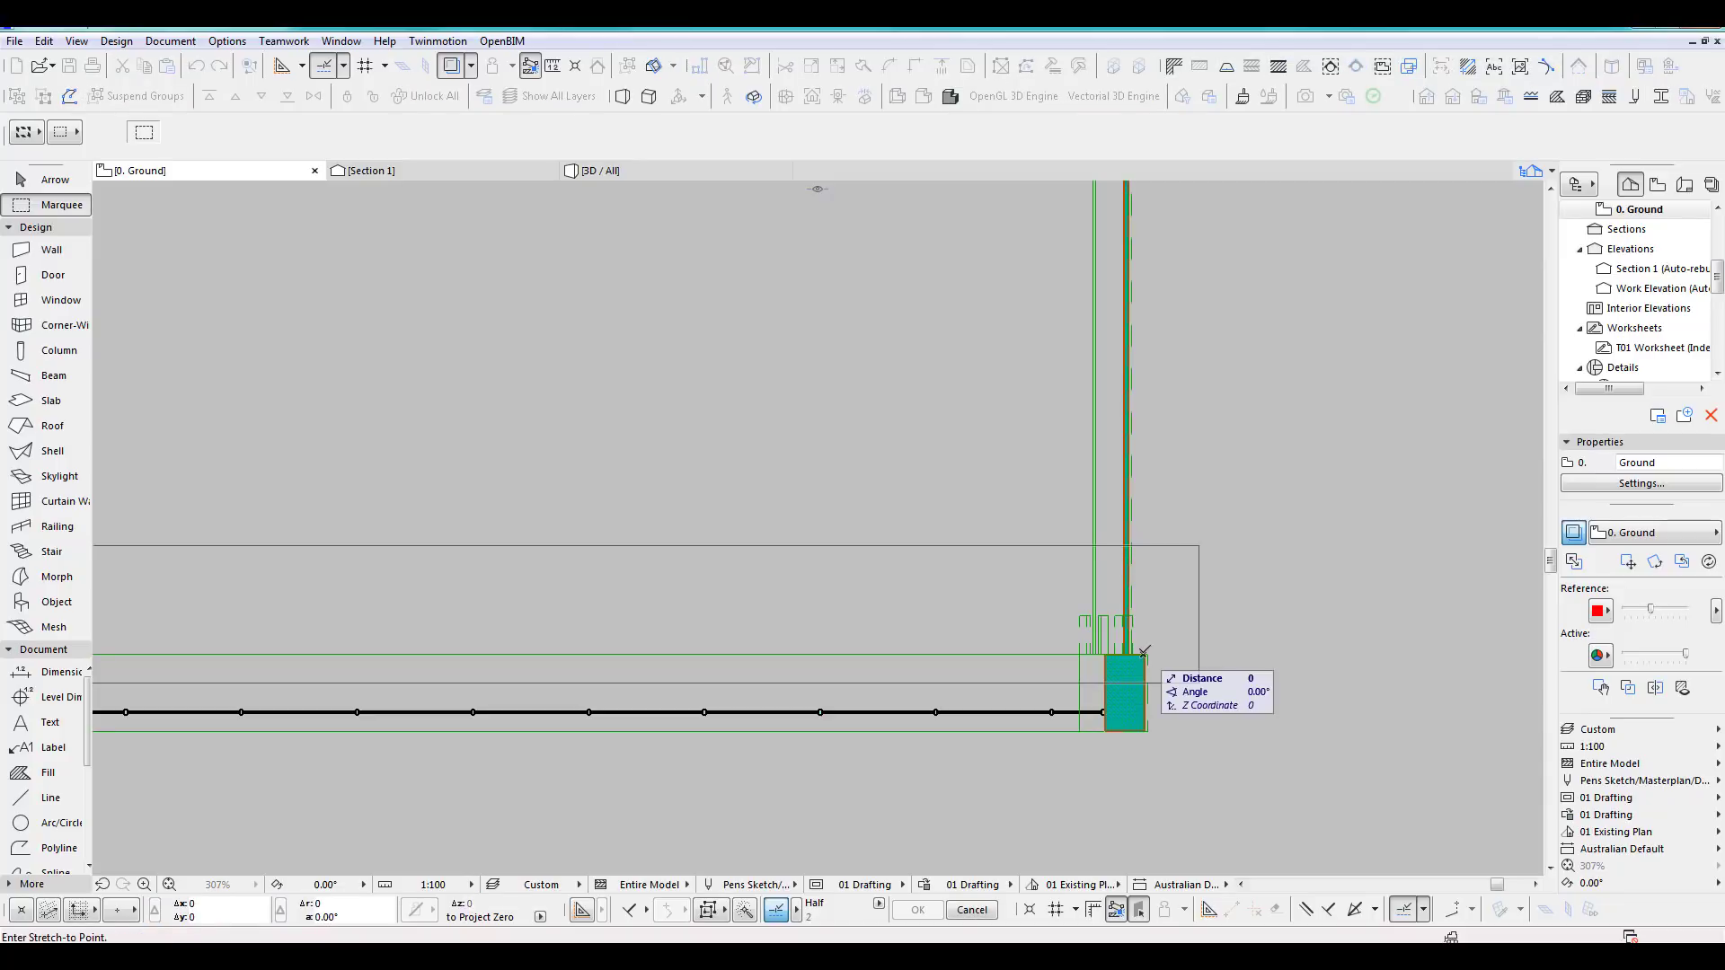
pyautogui.press('Escape')
pyautogui.press('Escape')
# Measure the clear distance between the front and back corner blocks at the building's right-hand end.
pyautogui.scroll(-5, 1142, 611)
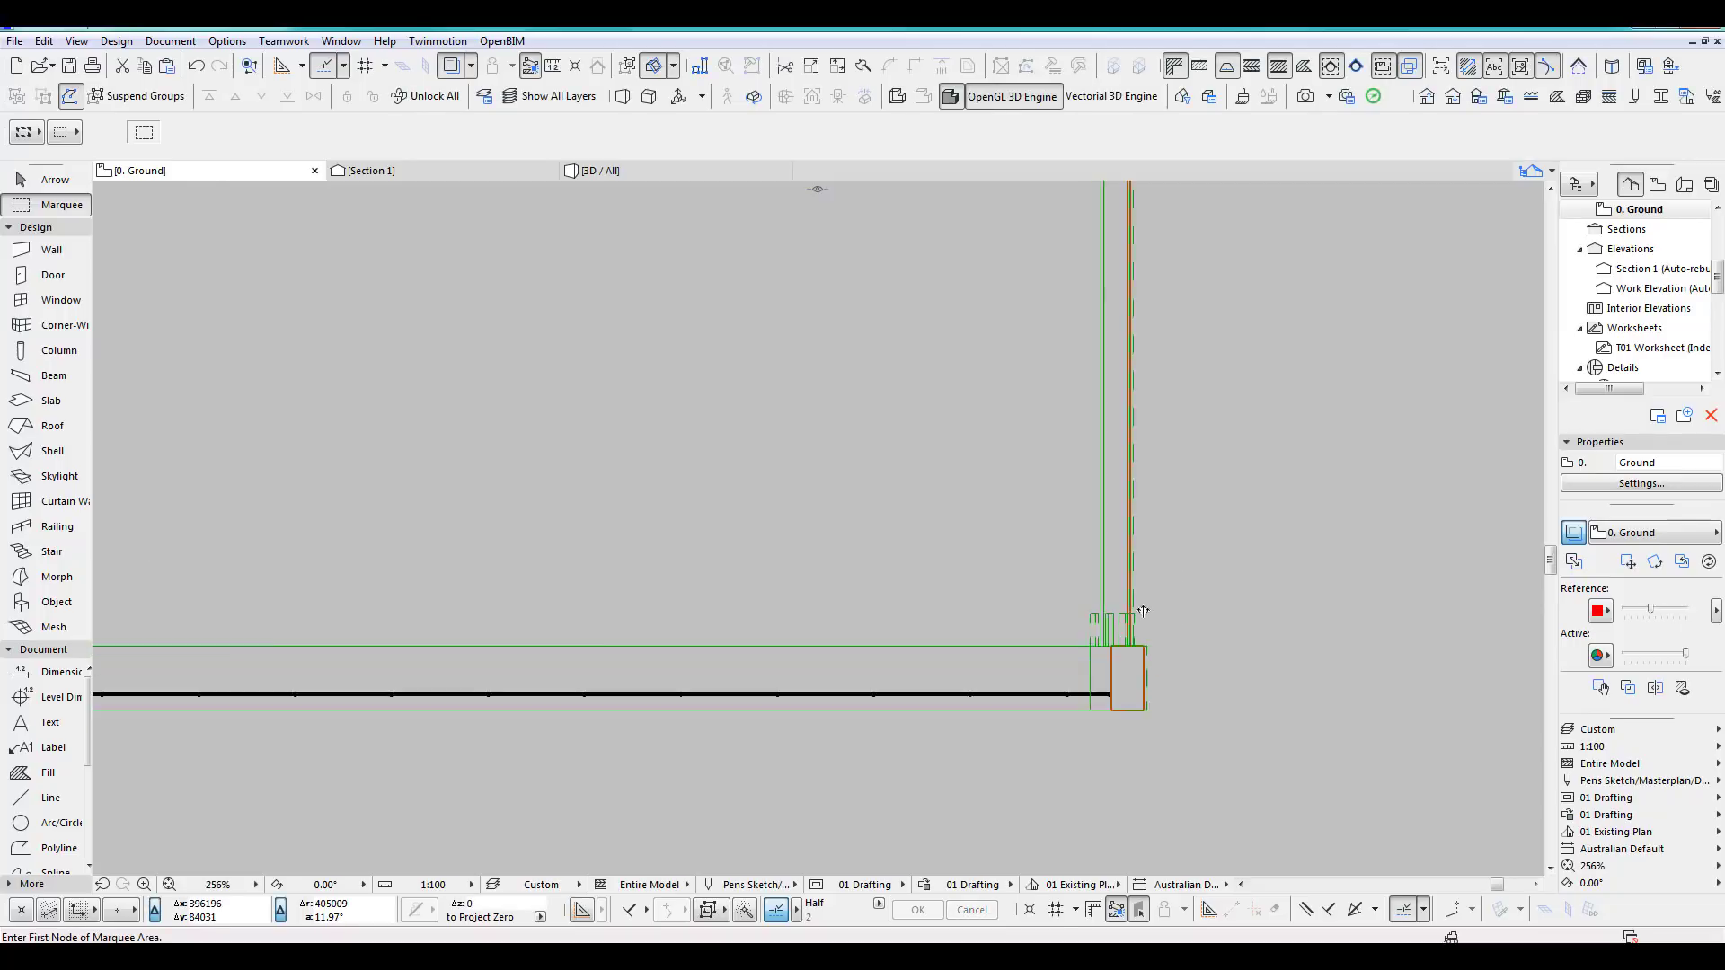
pyautogui.moveTo(1142, 610); pyautogui.dragTo(1146, 676, button='middle')
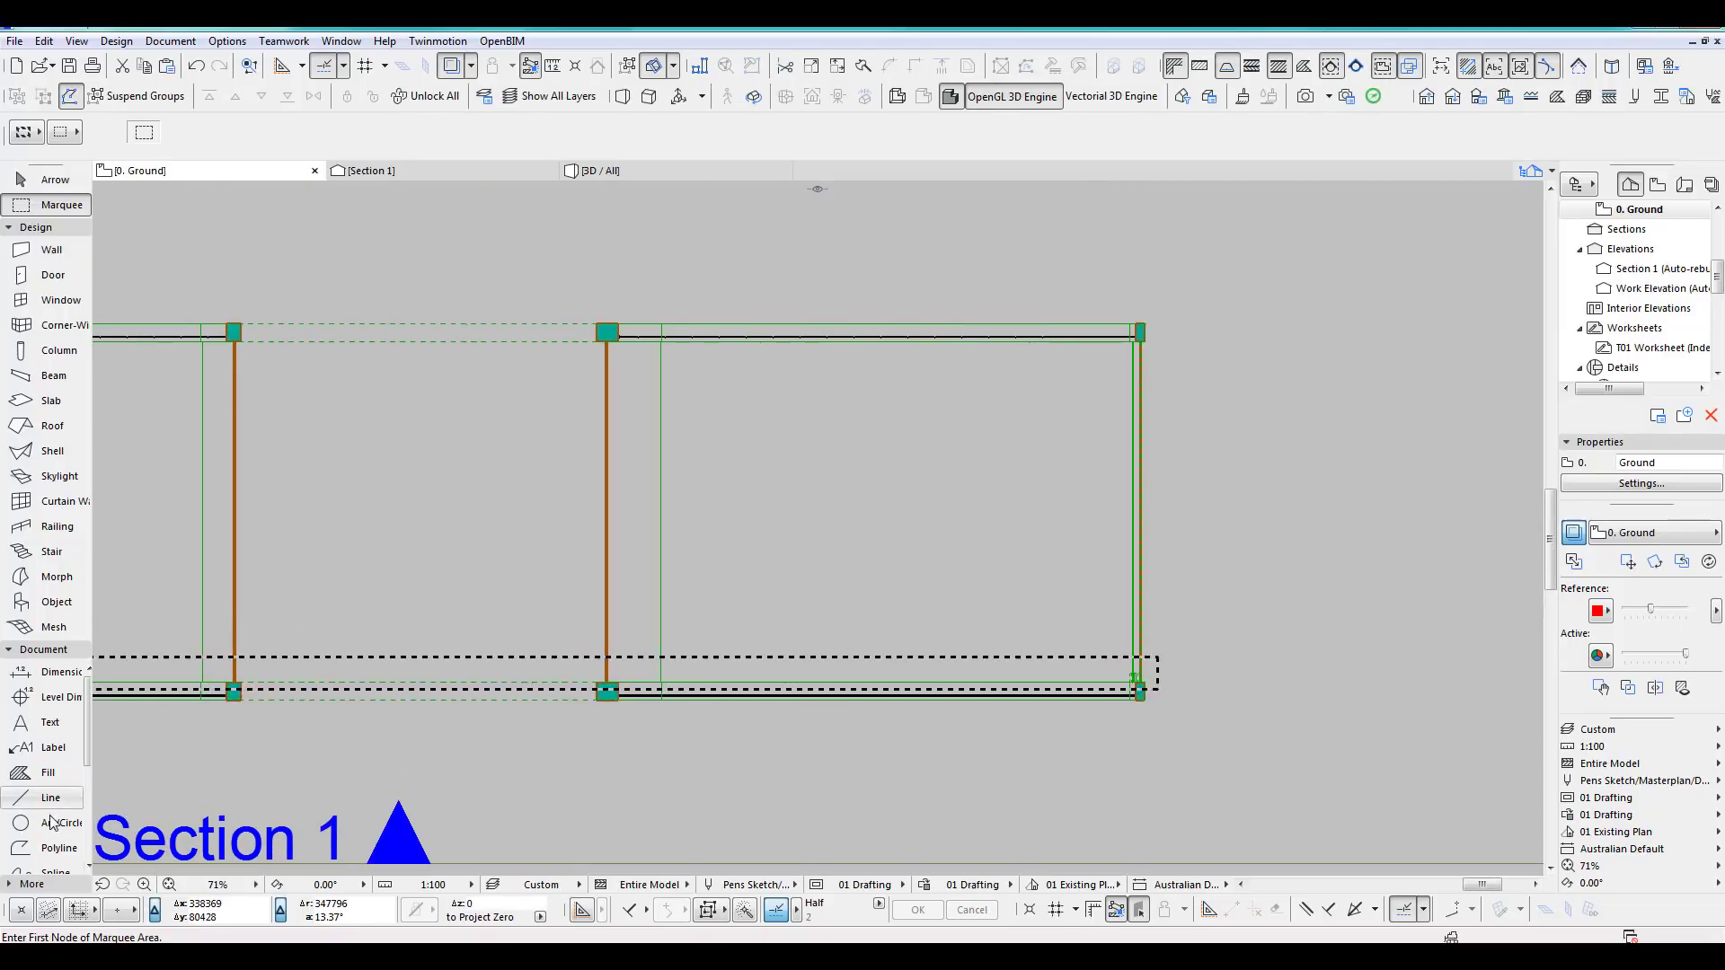
pyautogui.click(55, 822)
pyautogui.click(56, 799)
pyautogui.scroll(4, 1144, 658)
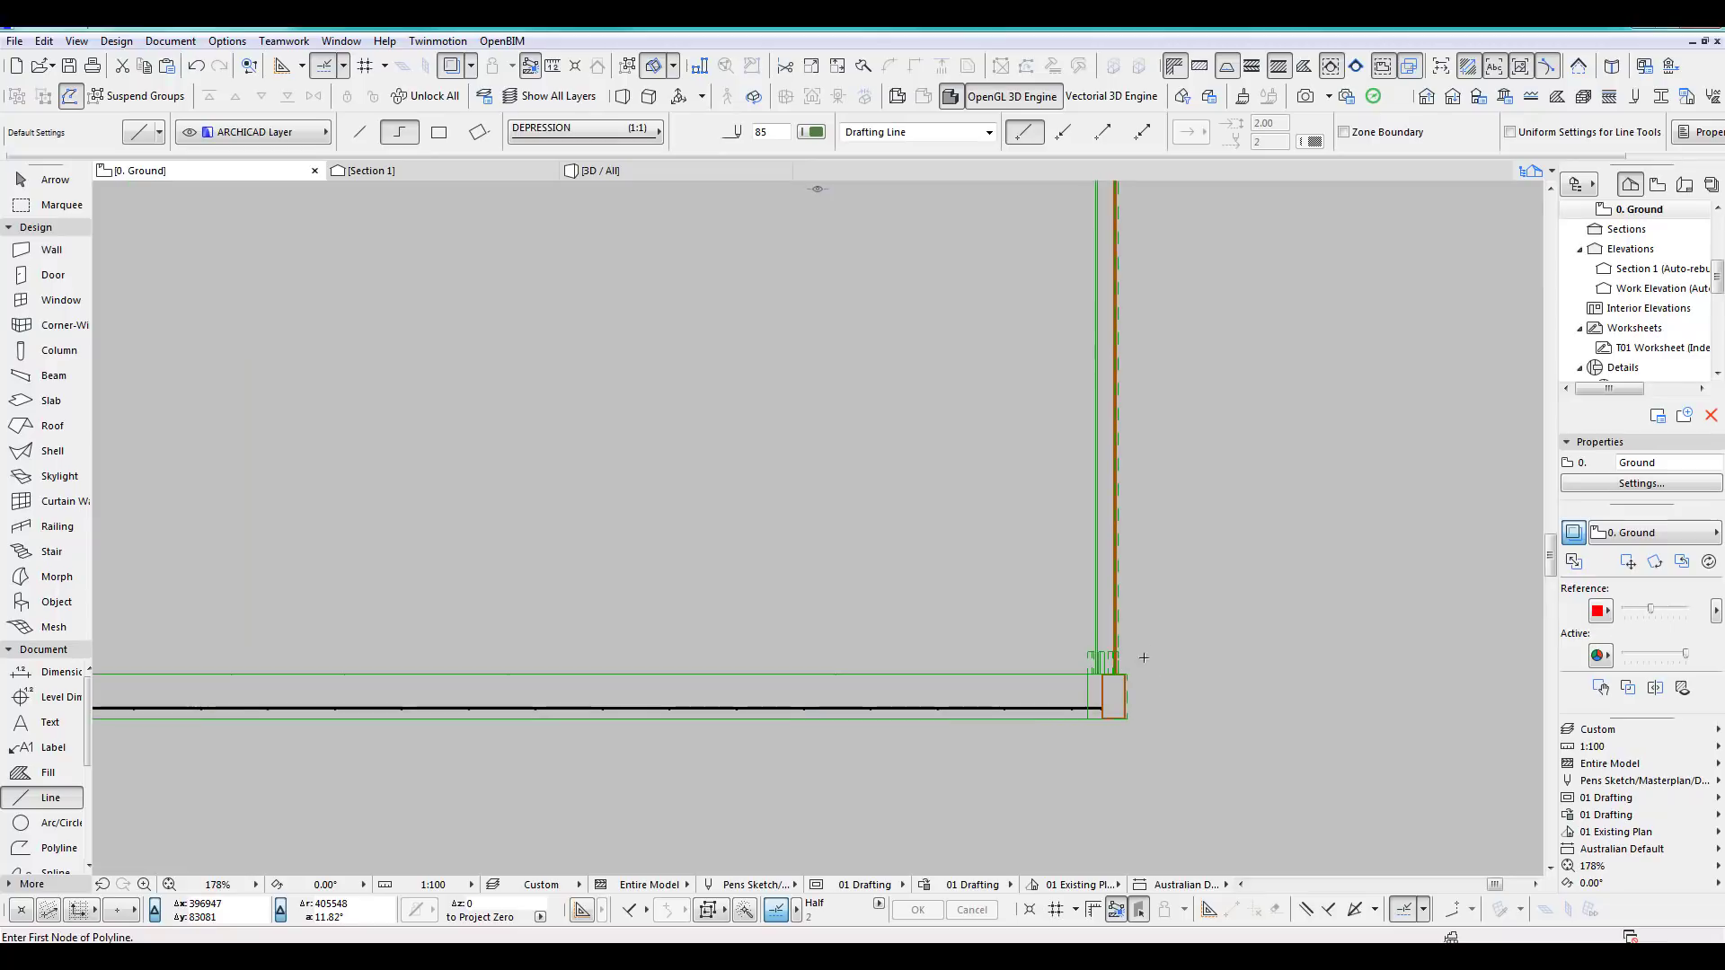
pyautogui.click(1127, 674)
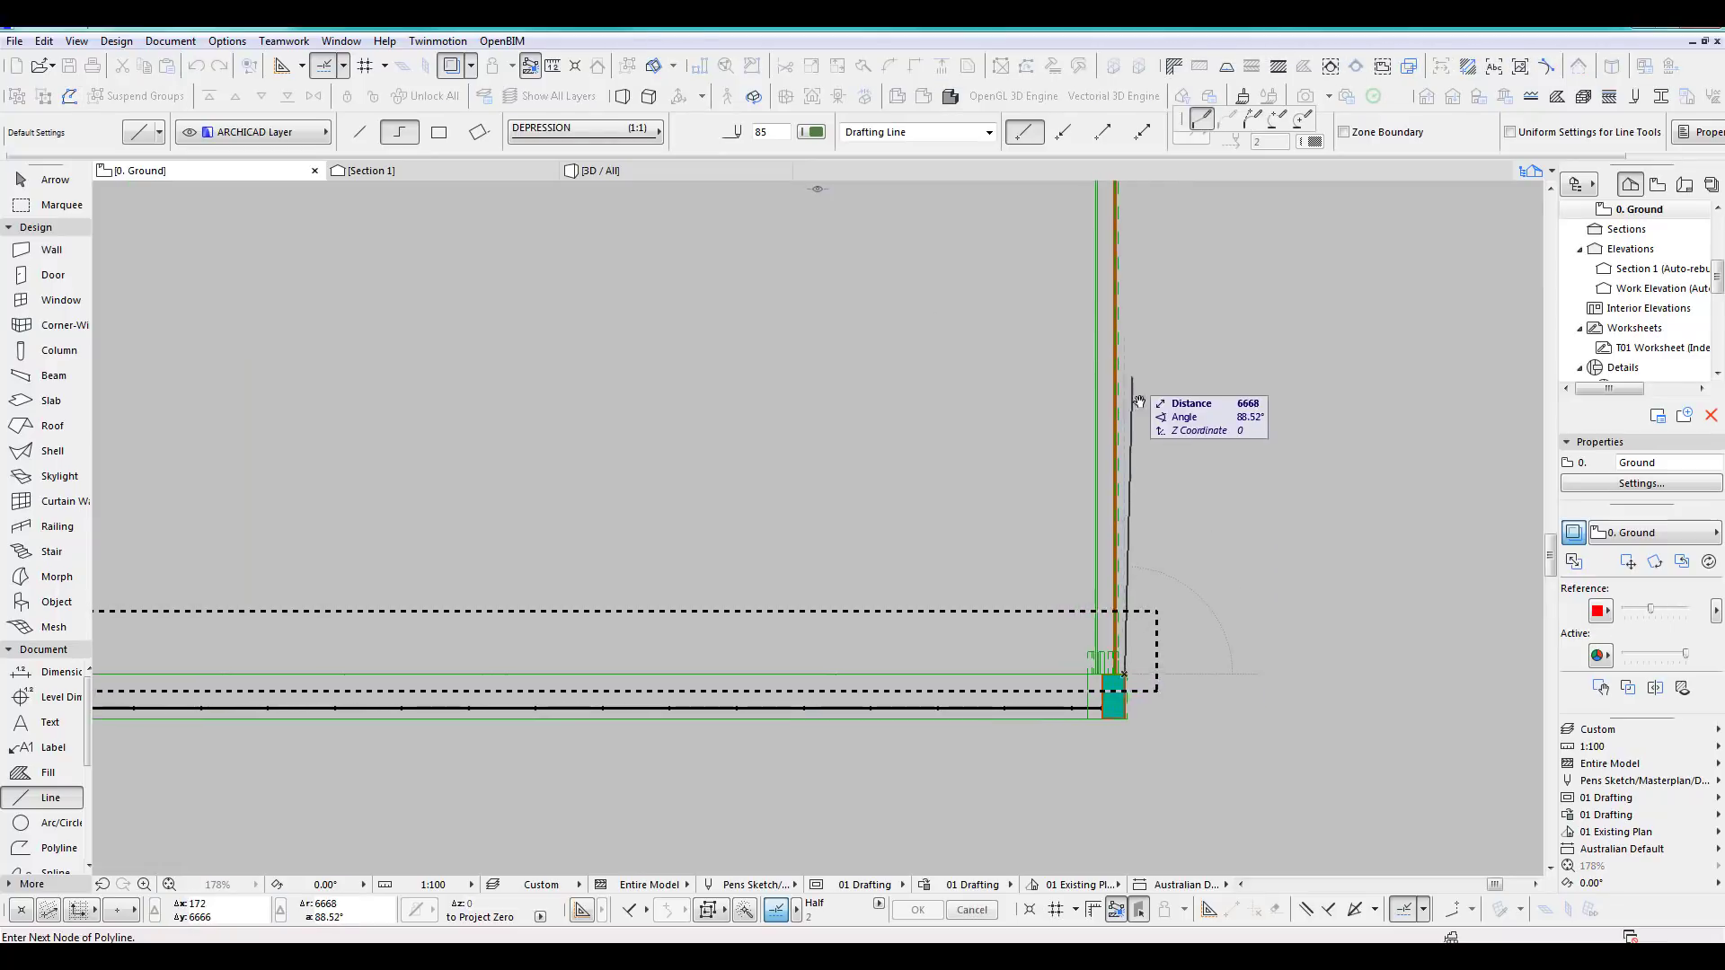
pyautogui.scroll(-1, 1136, 368)
pyautogui.moveTo(1159, 287); pyautogui.dragTo(1187, 603, button='middle')
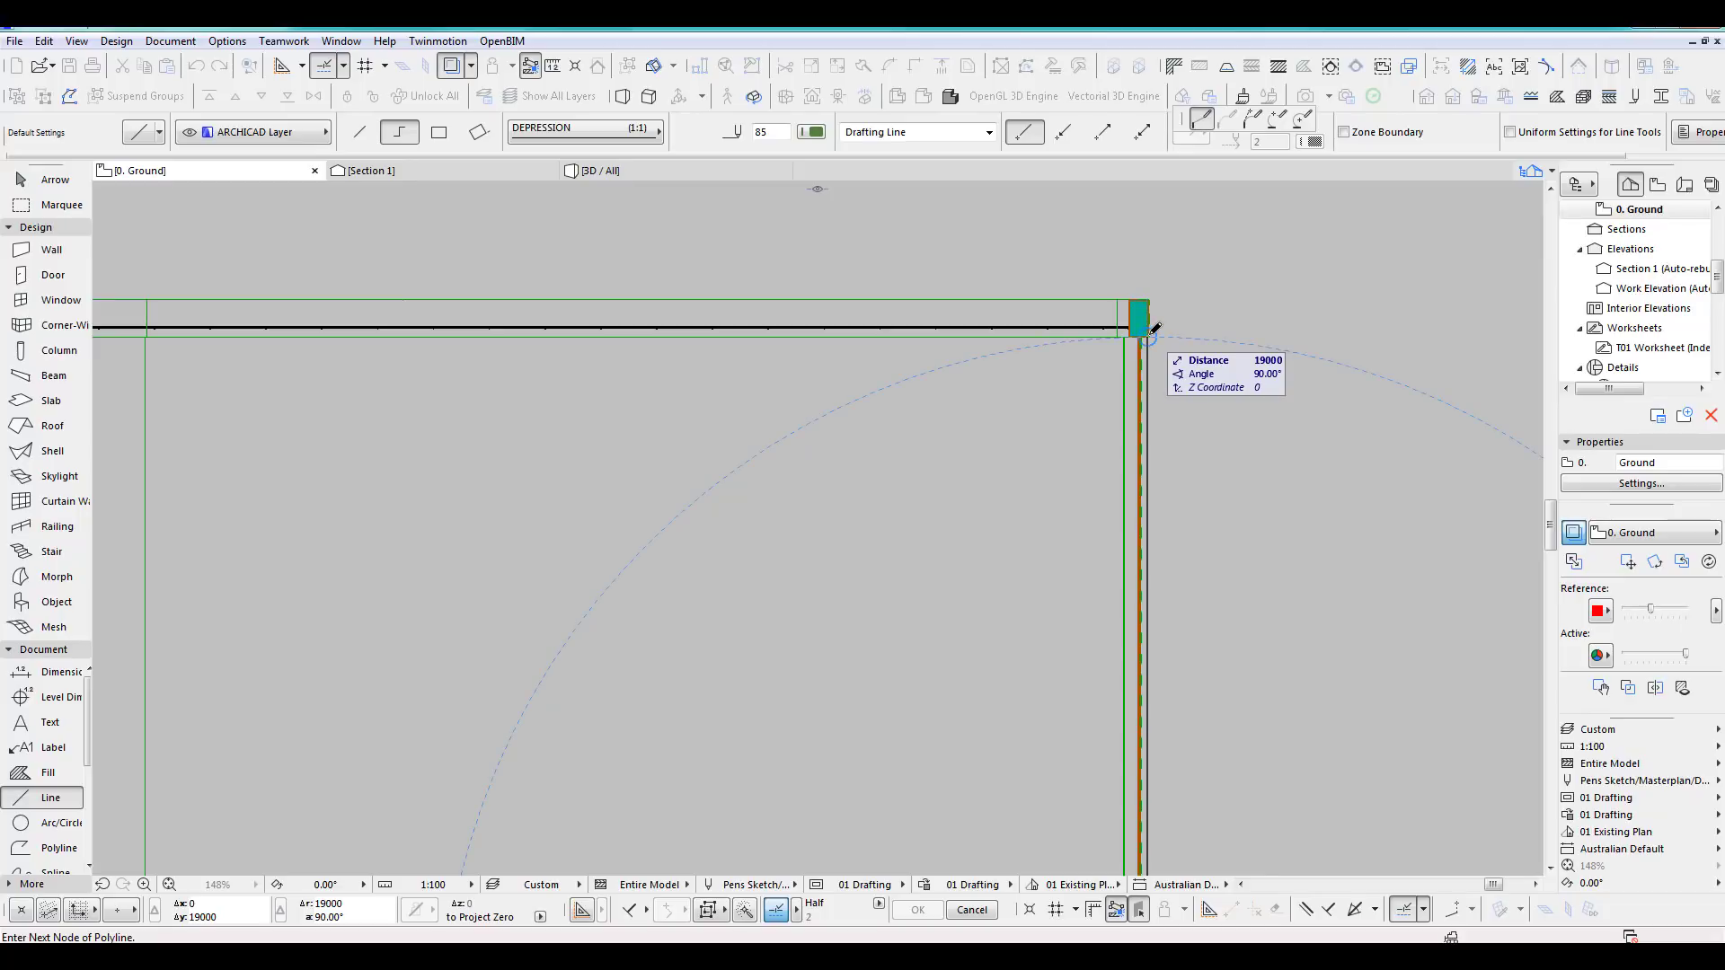
pyautogui.press('Escape')
pyautogui.scroll(-5, 1172, 423)
pyautogui.moveTo(1223, 652); pyautogui.dragTo(1148, 551, button='middle')
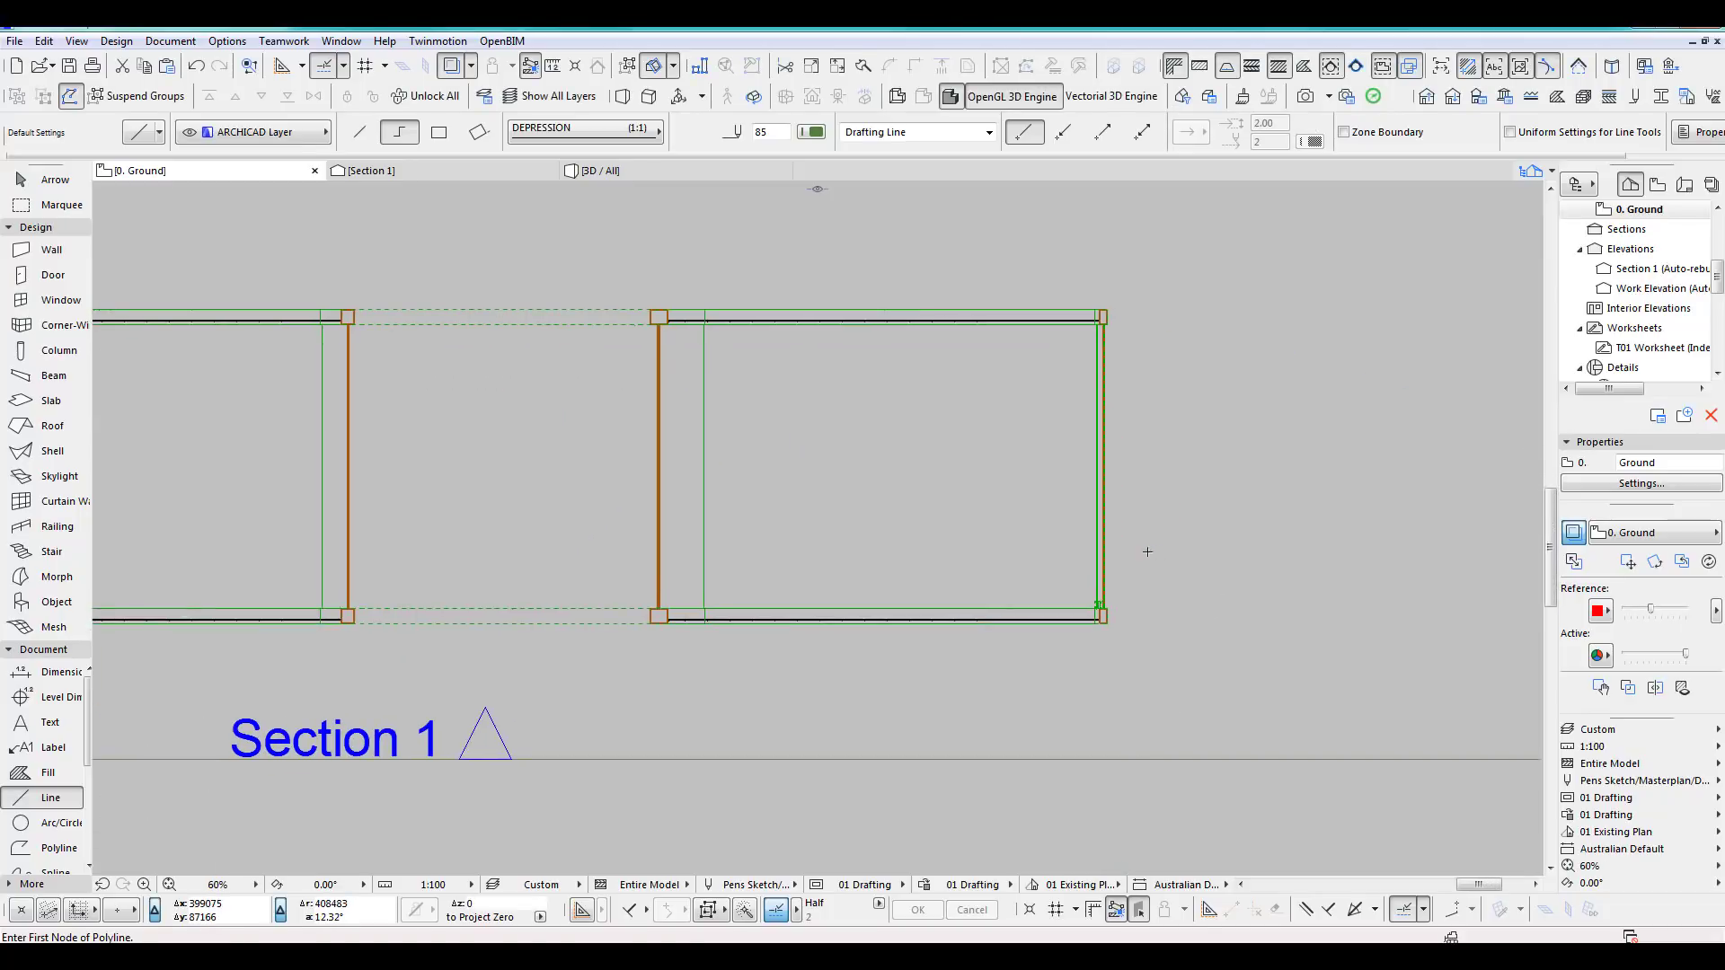
# Check a 500 offset in Y from the front corner block's inner corner with a temporary line.
pyautogui.scroll(5, 1123, 539)
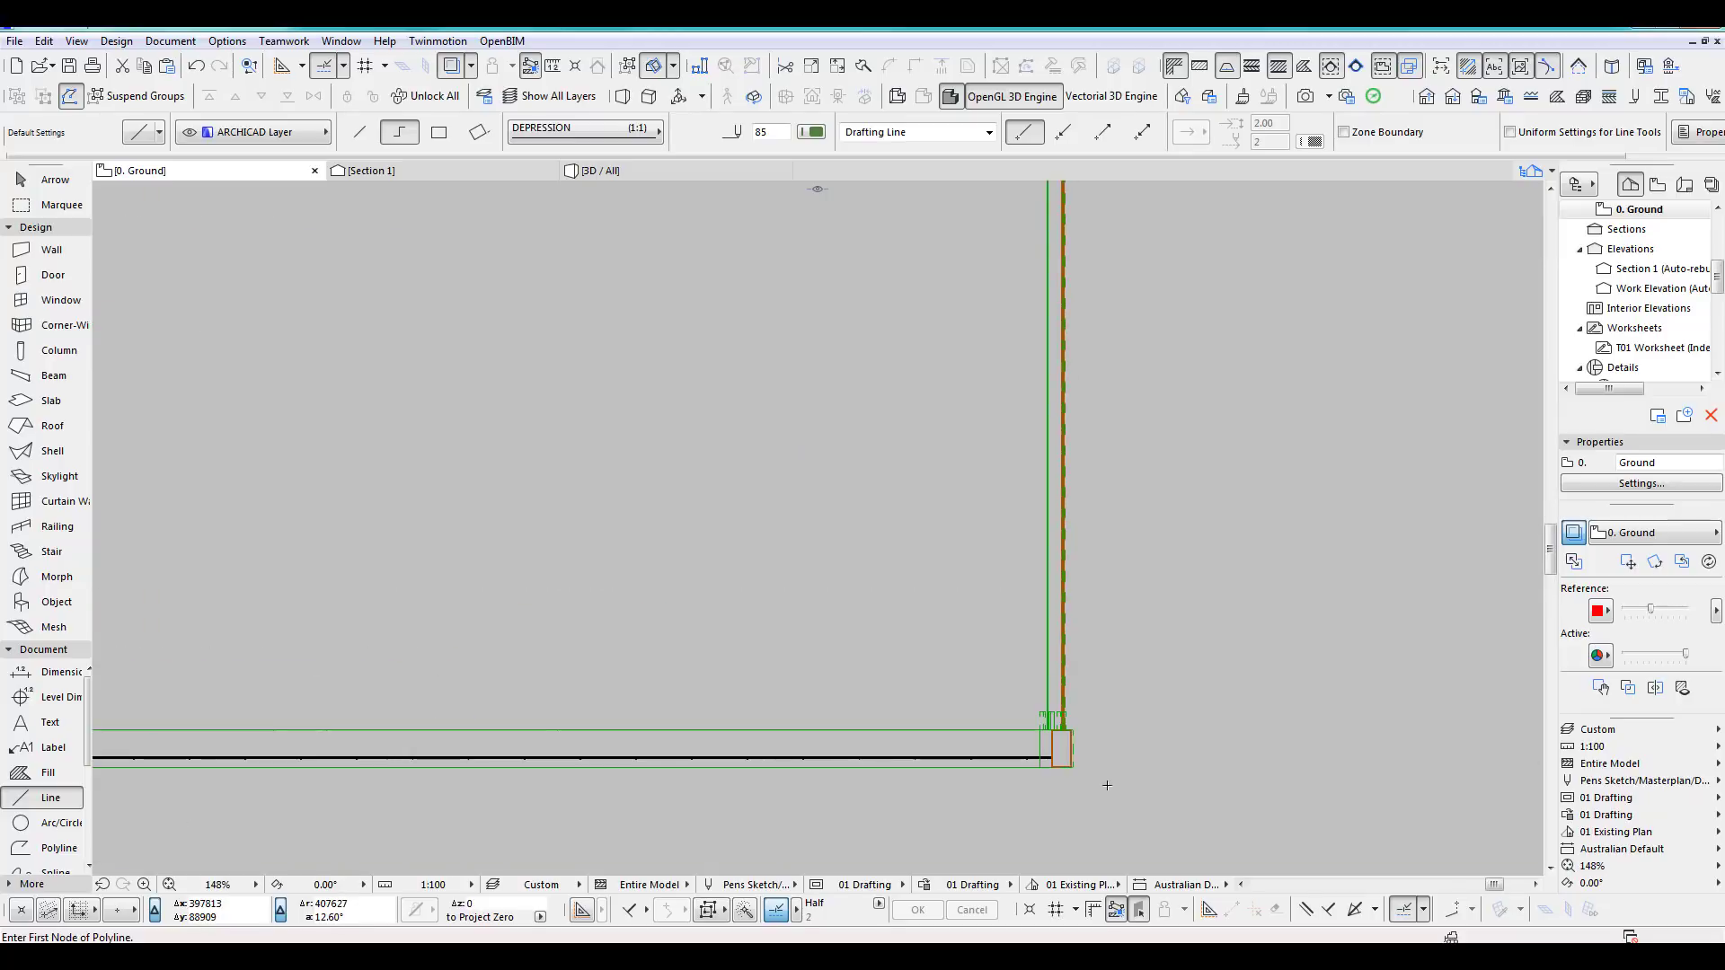
pyautogui.scroll(3, 1102, 759)
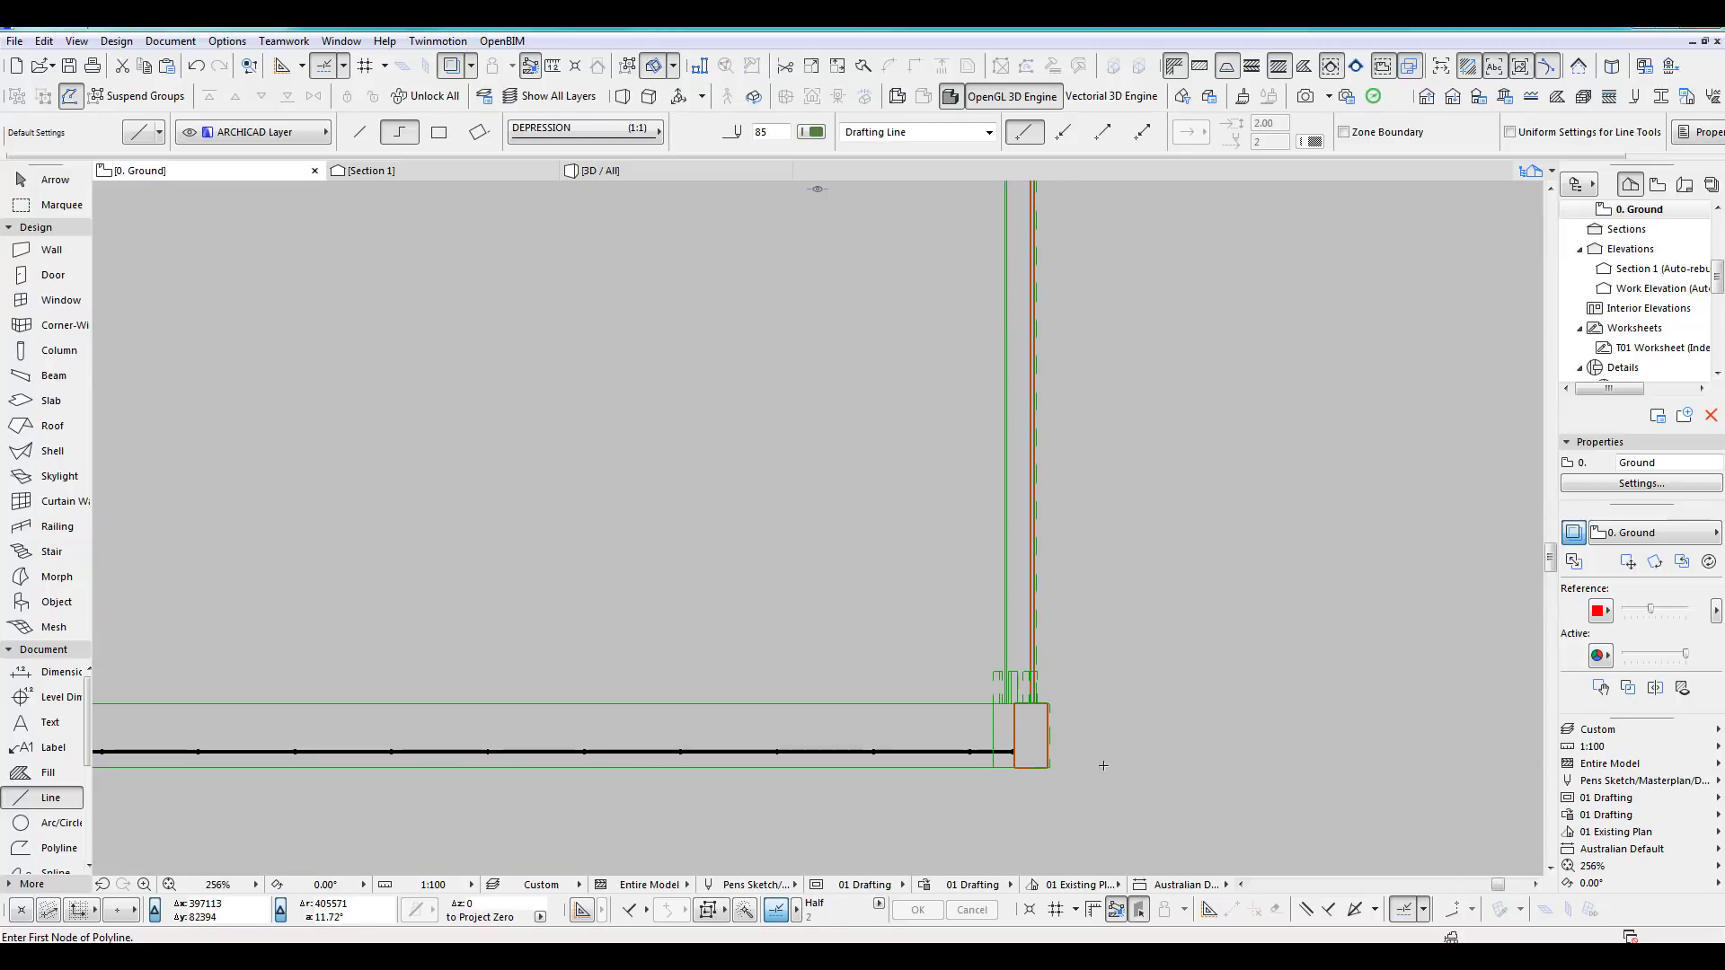
pyautogui.scroll(4, 1060, 692)
pyautogui.click(1042, 701)
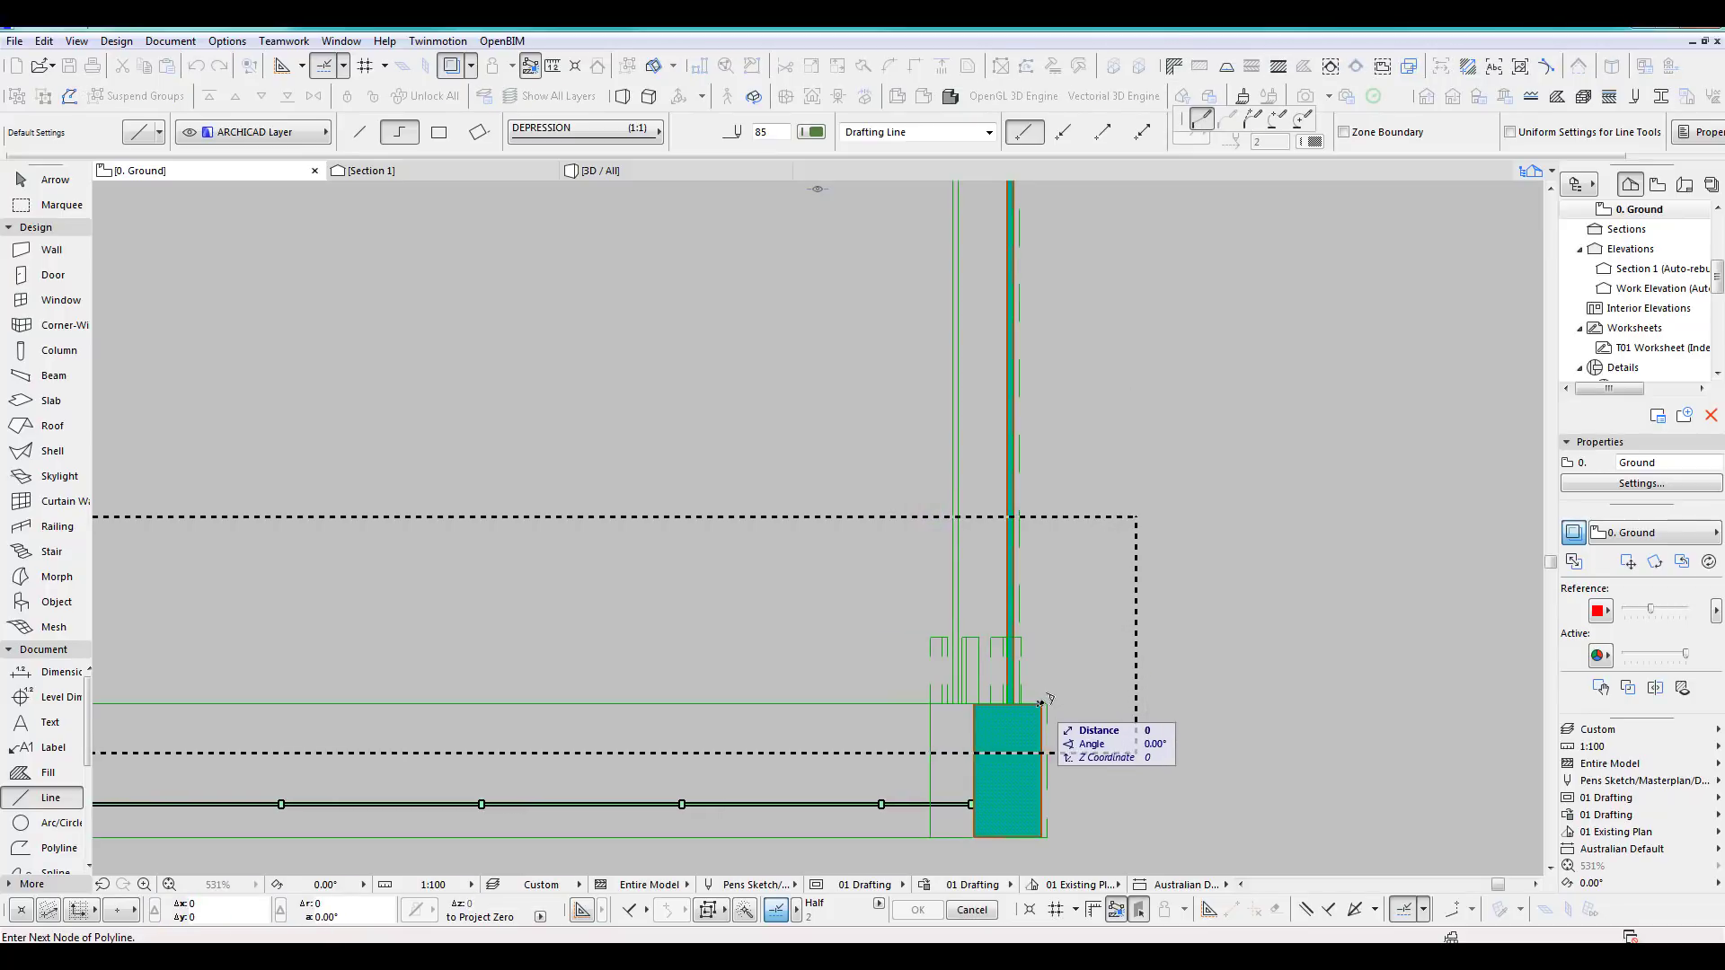
pyautogui.write('y500')
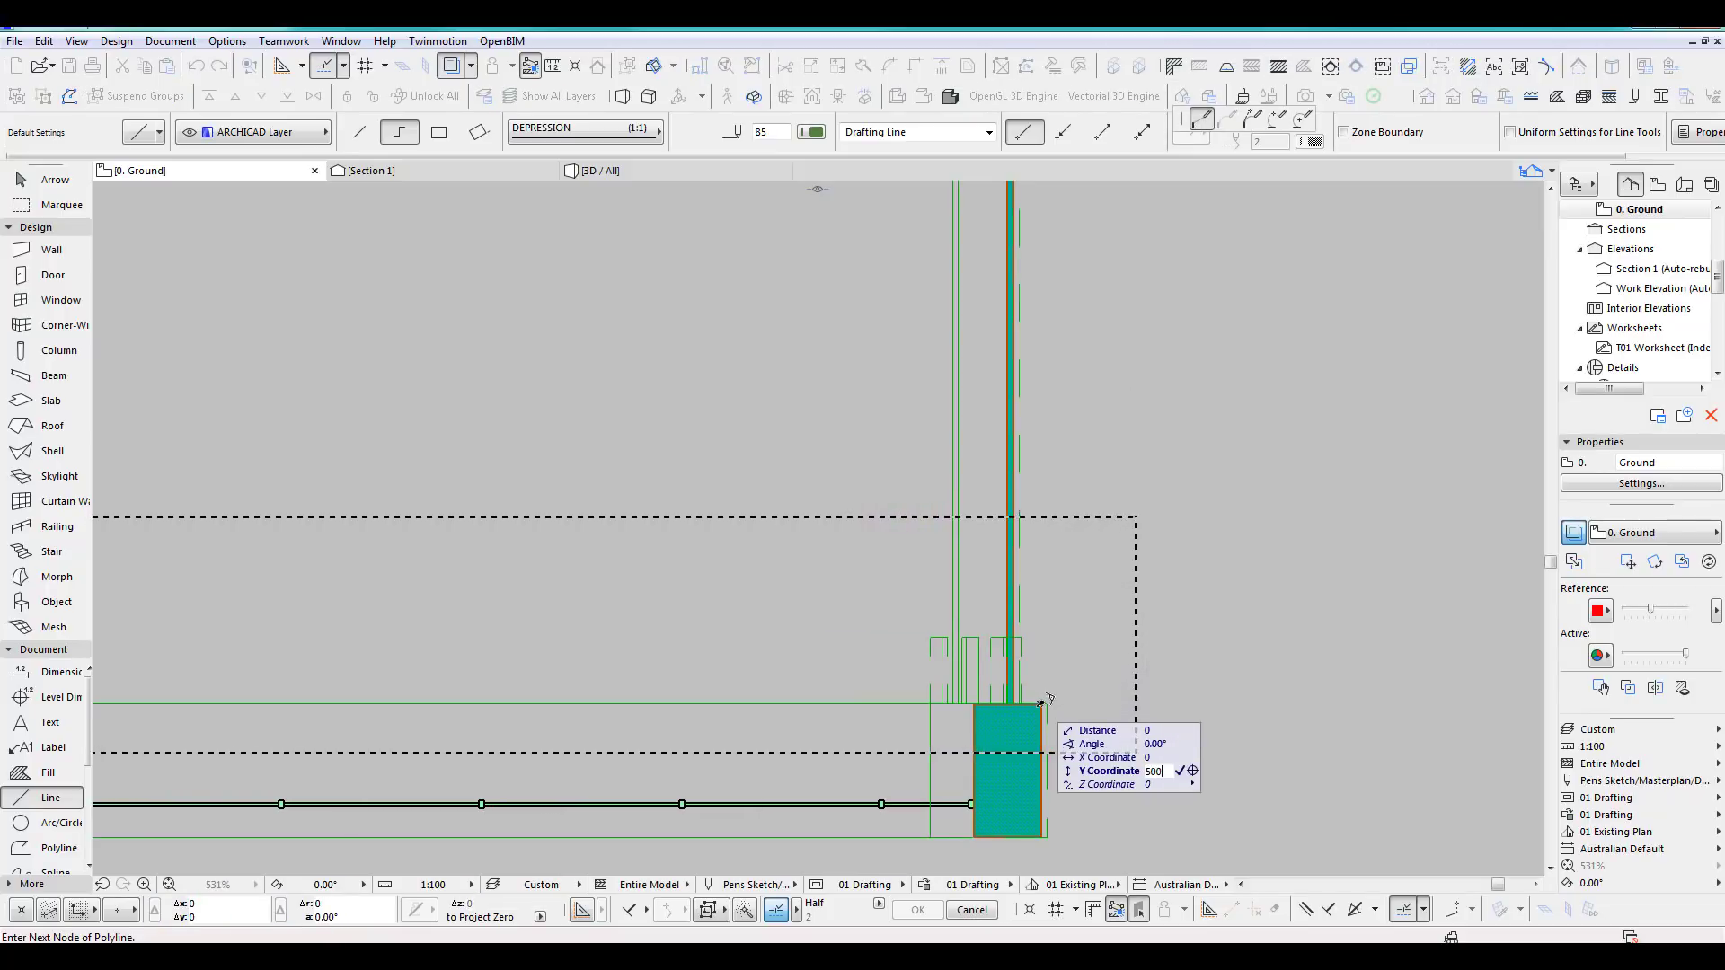
pyautogui.press('Return')
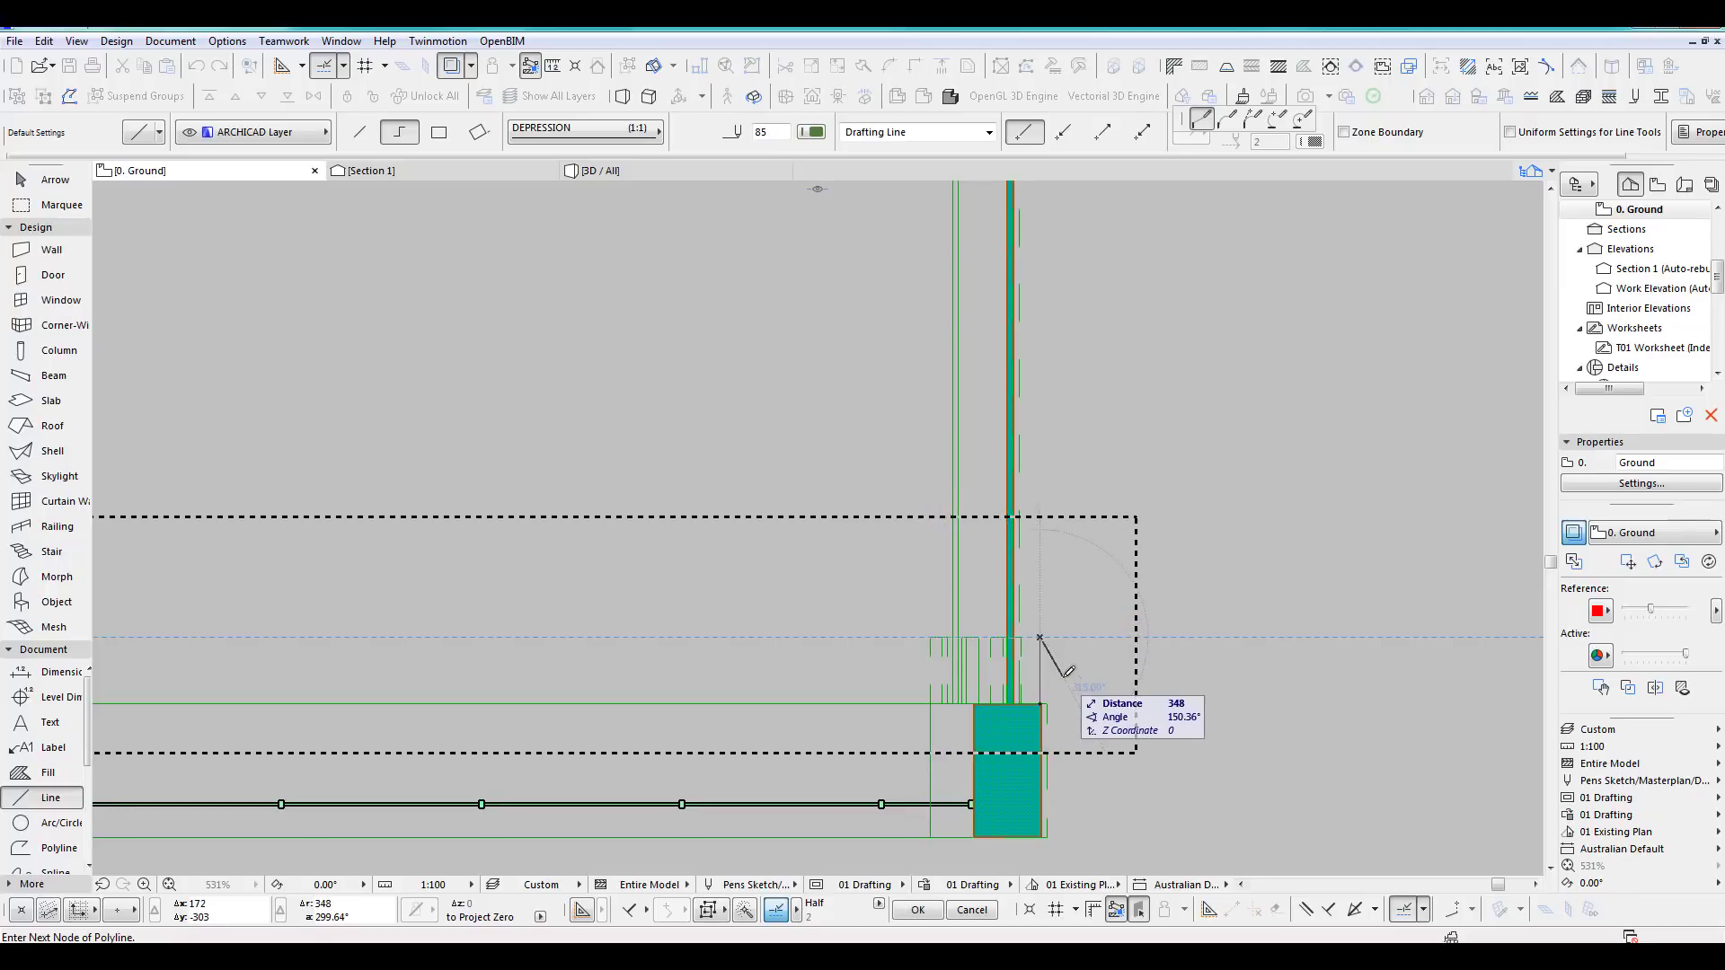
pyautogui.press('Escape')
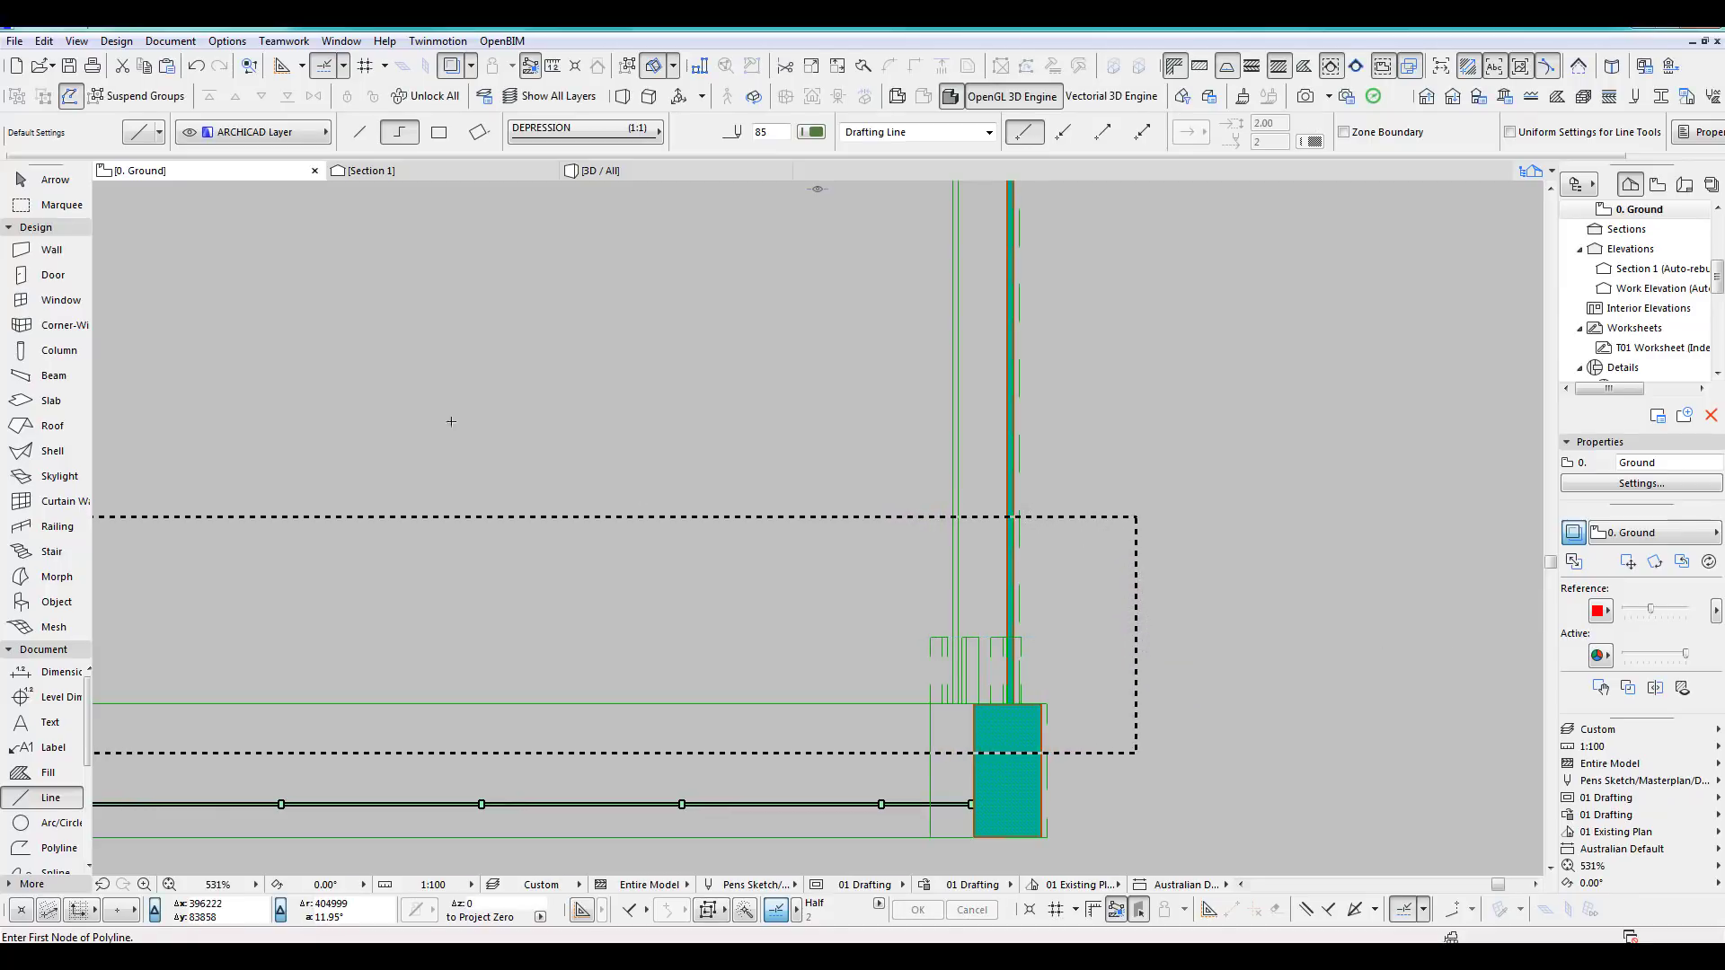
# Stretch the marqueed inner edge of the front band by 500 in Y, starting from the corner block's inner corner.
pyautogui.click(56, 208)
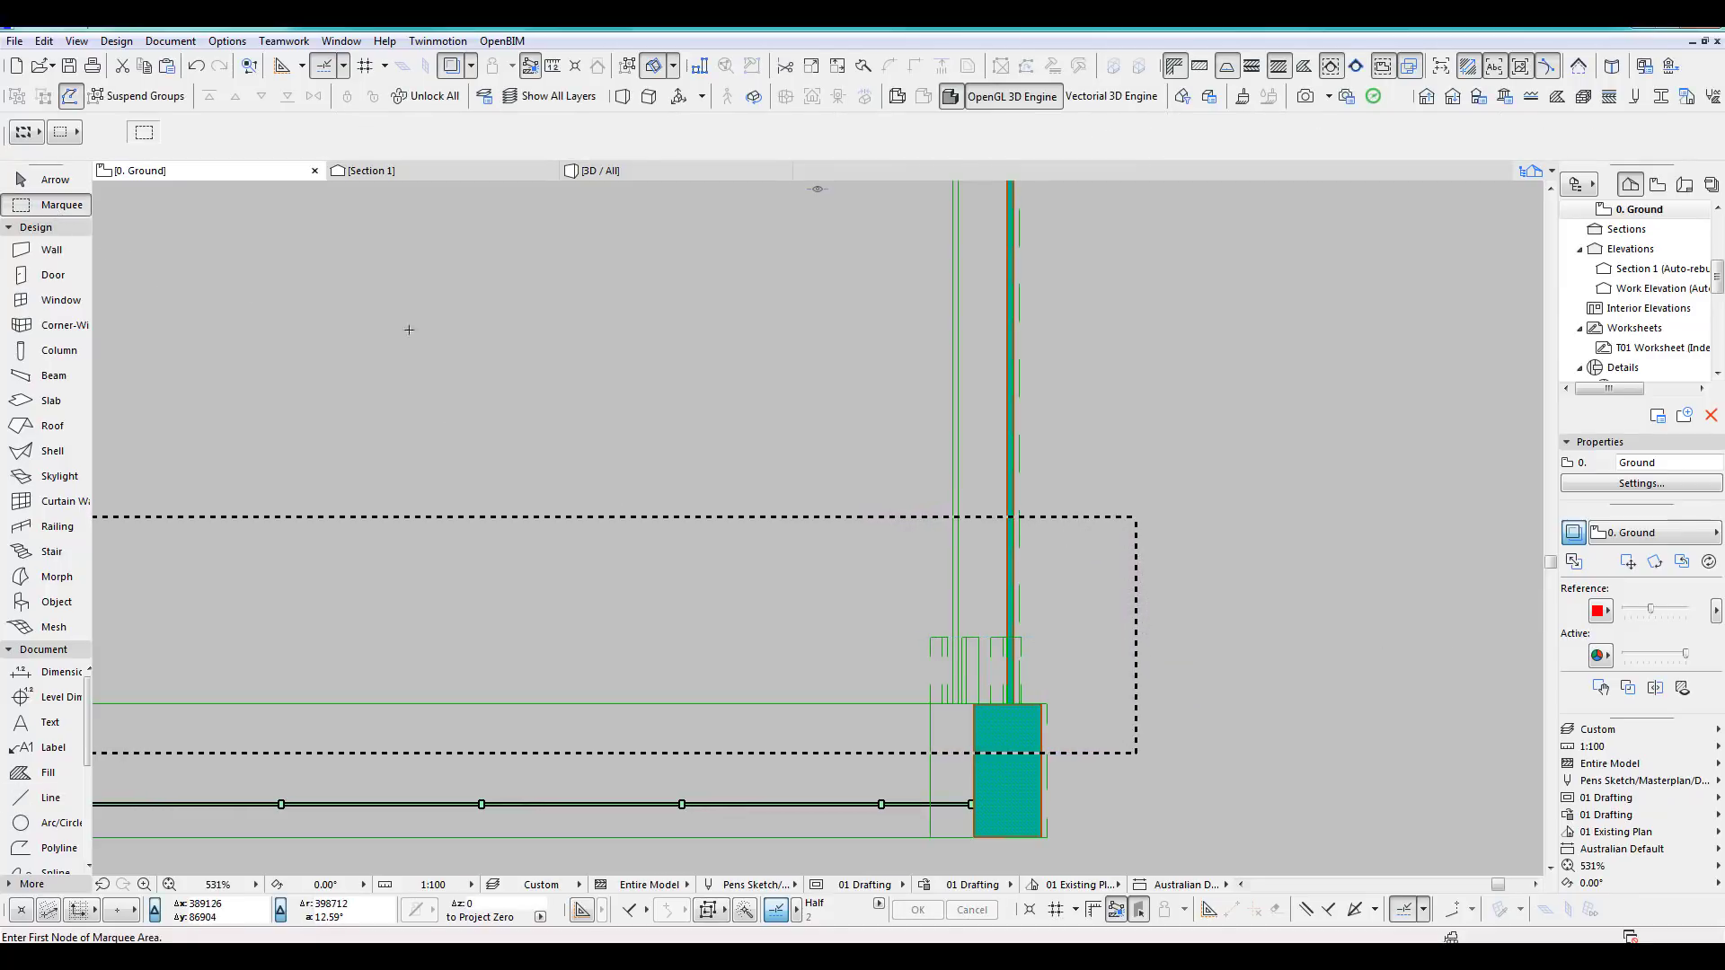
pyautogui.hotkey('ctrl', 'h')
pyautogui.click(1042, 698)
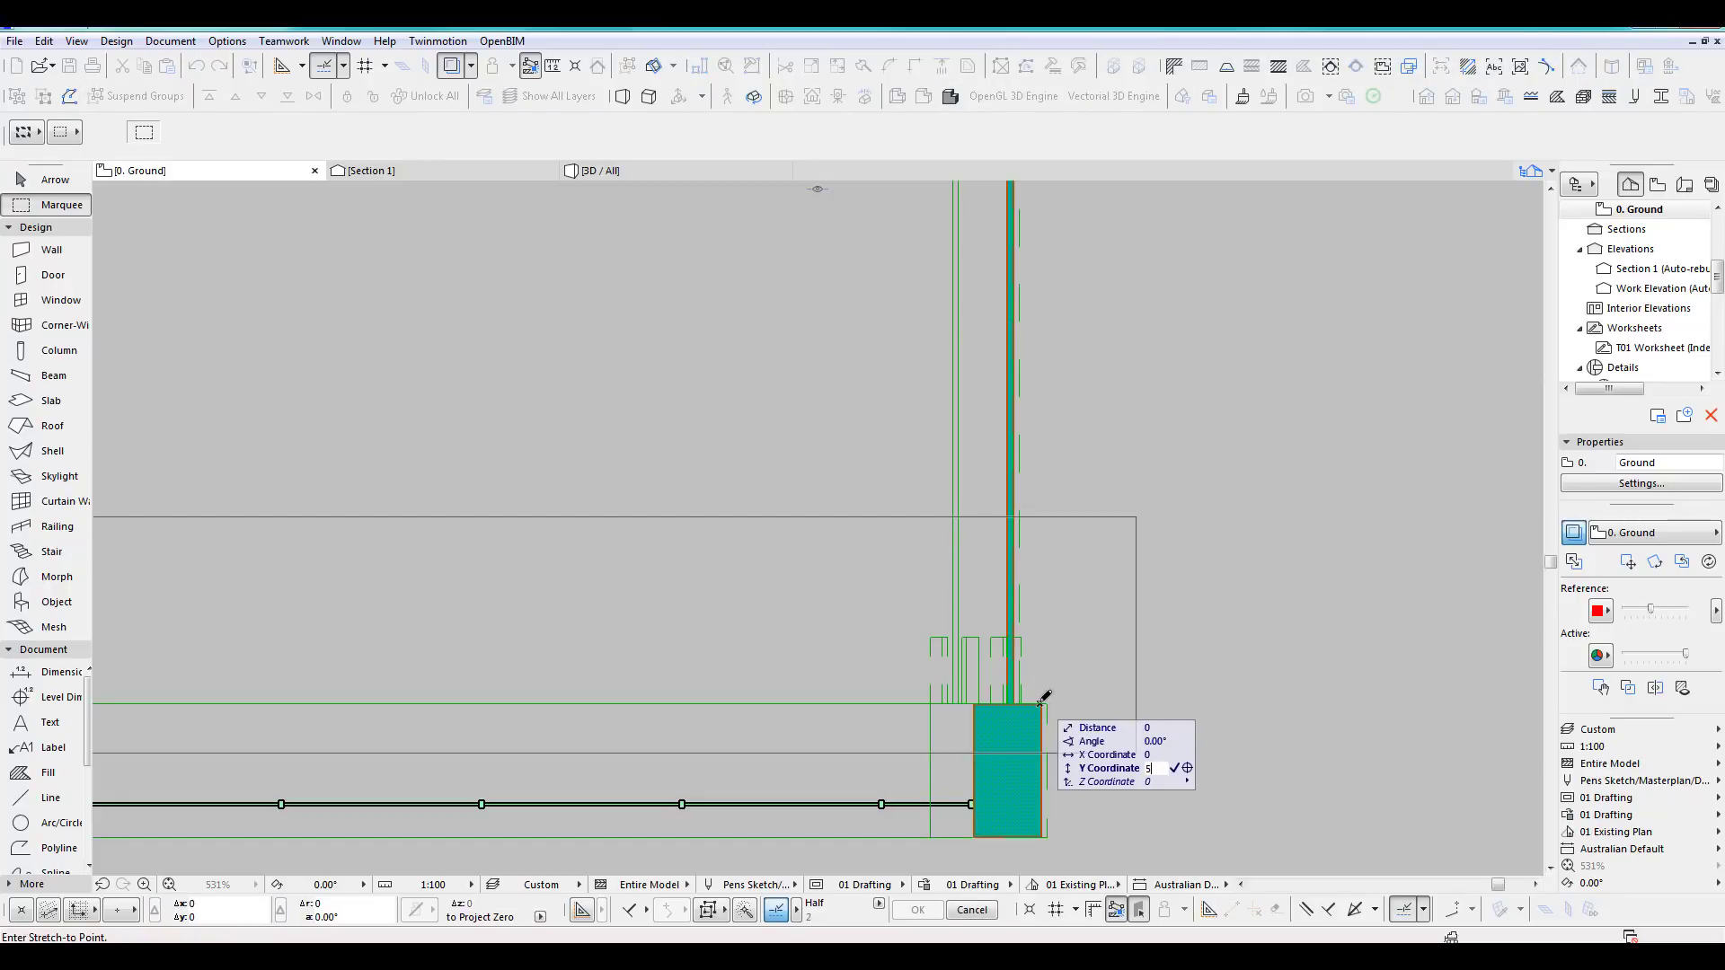
pyautogui.press('Return')
pyautogui.scroll(-10, 1078, 719)
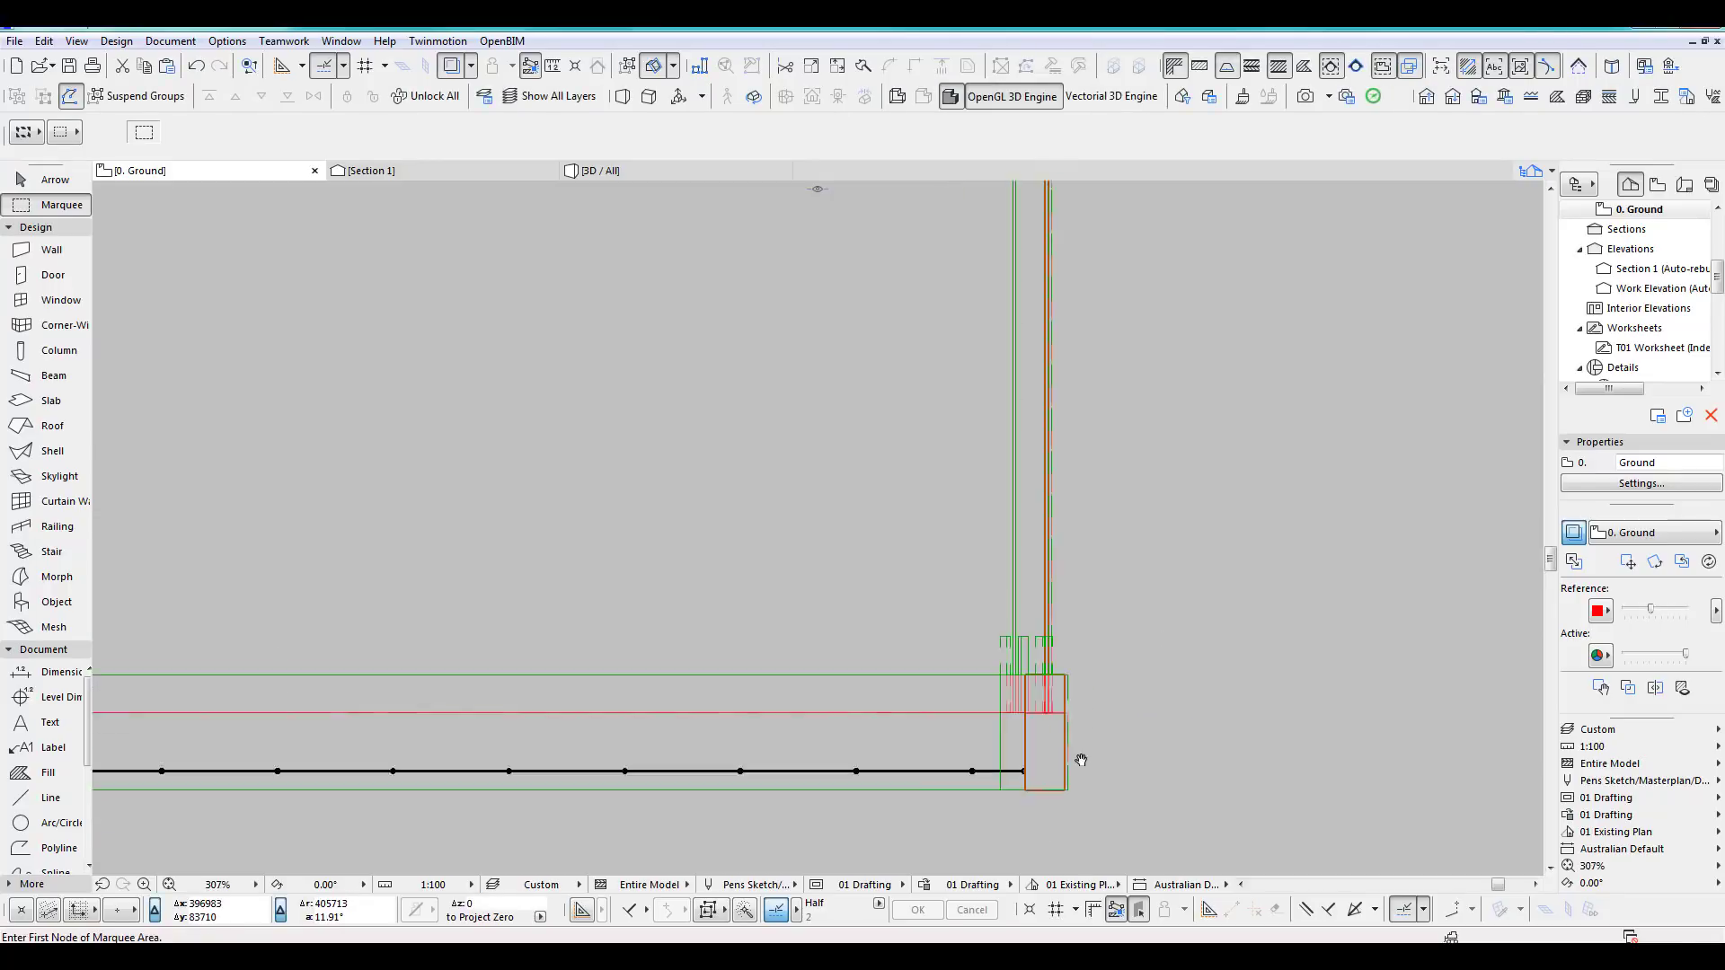
# Draw a marquee over the inner part of the rear band along the building's full length in plan.
pyautogui.scroll(3, 539, 615)
pyautogui.click(142, 489)
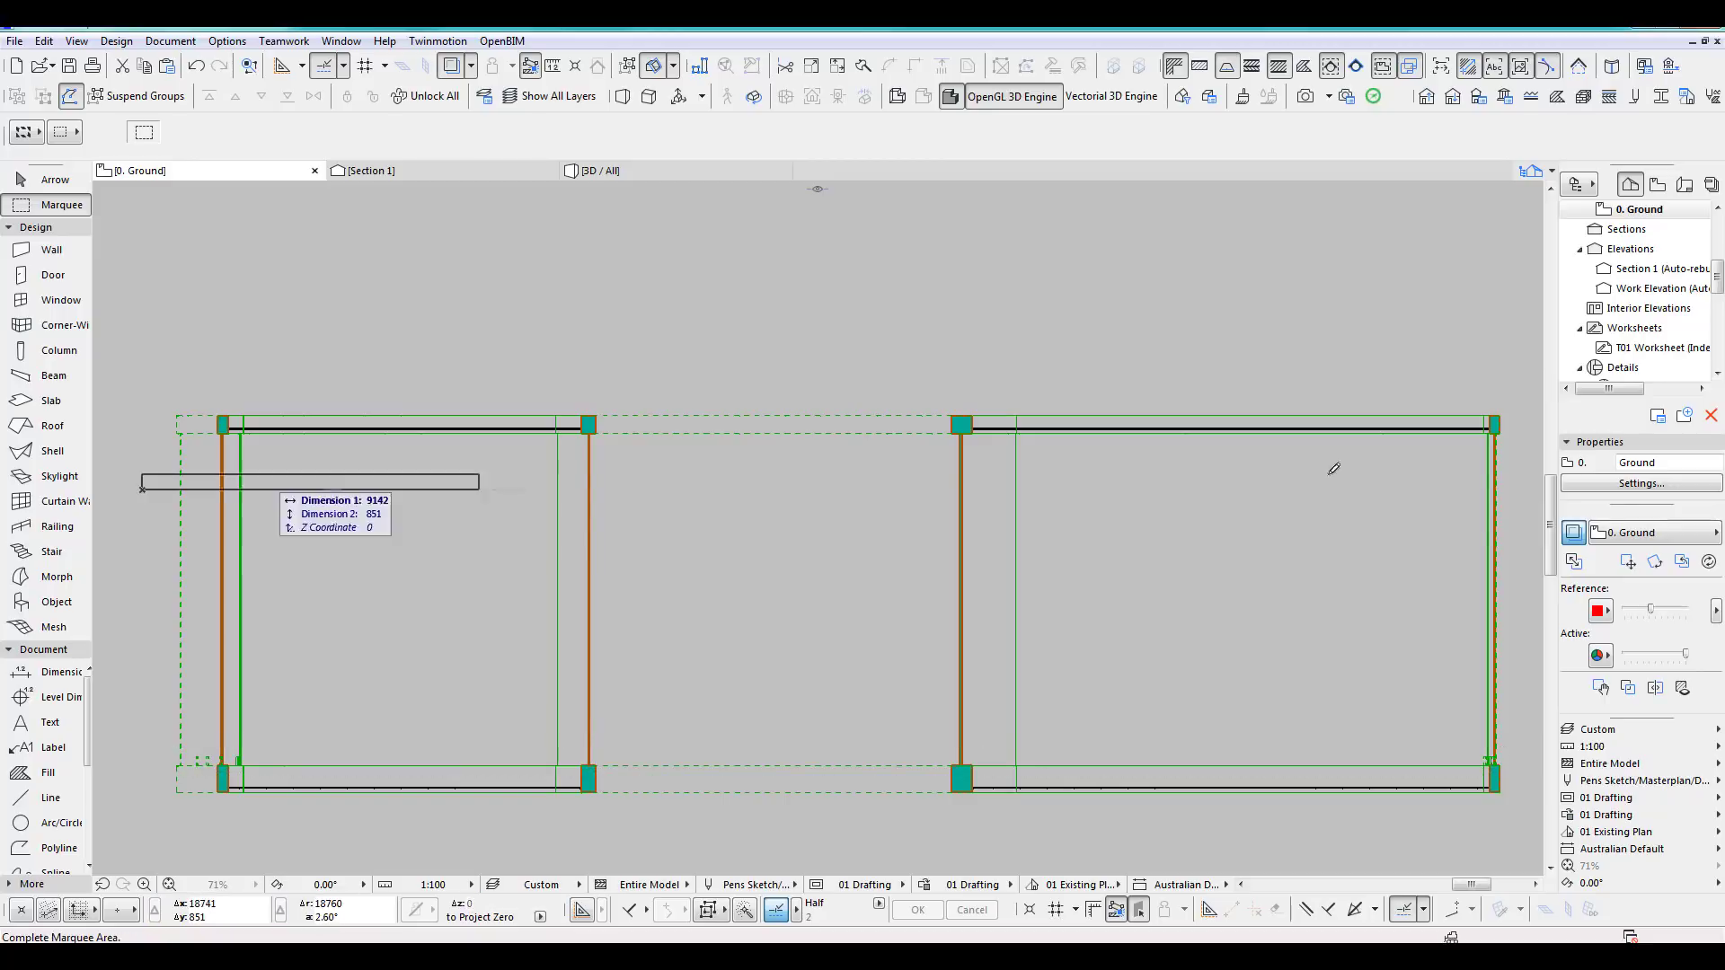
pyautogui.scroll(1, 1534, 426)
pyautogui.click(1509, 424)
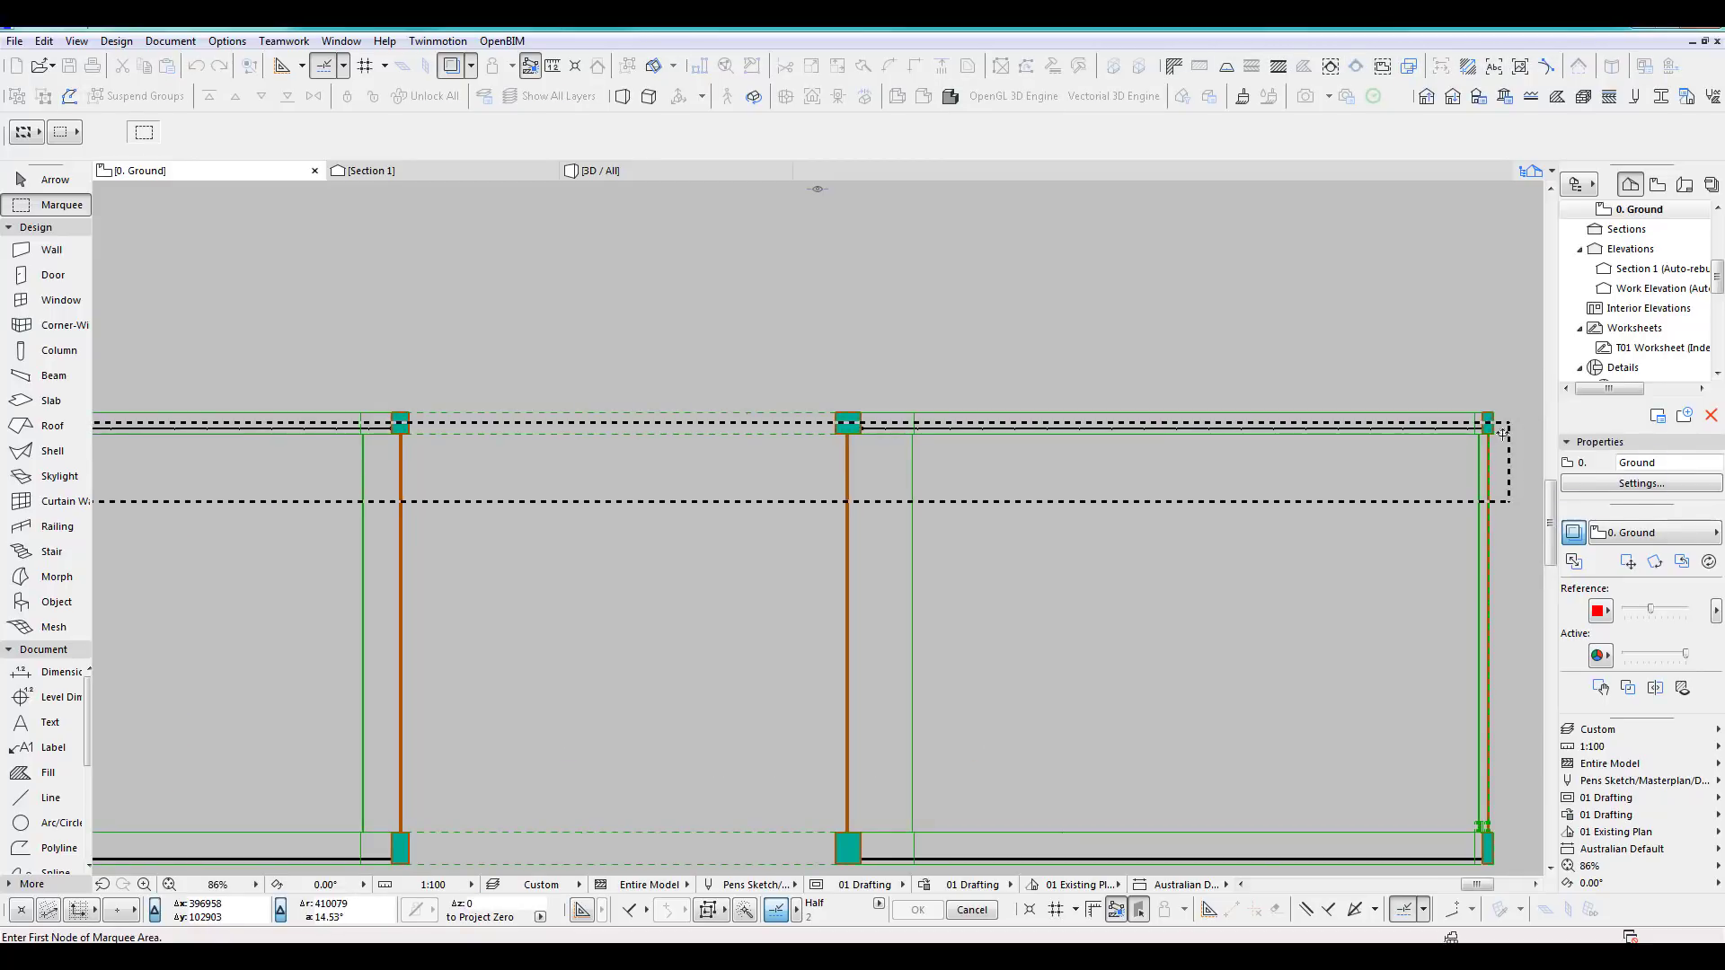
pyautogui.scroll(5, 1503, 438)
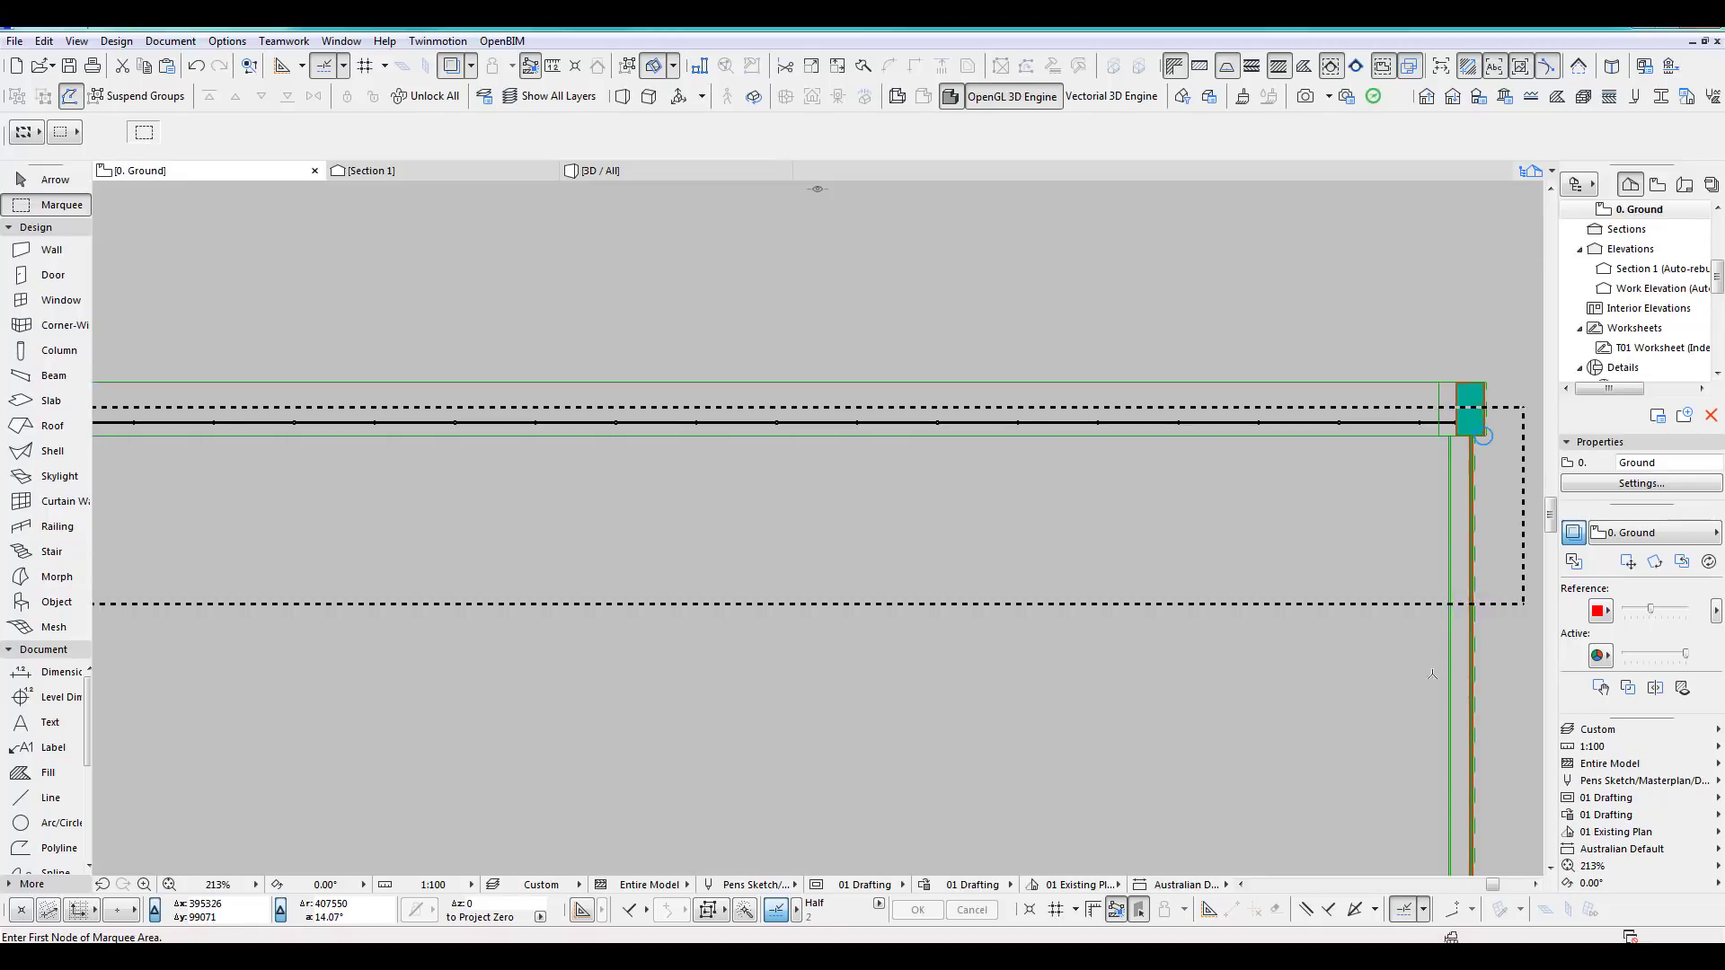
pyautogui.scroll(-4, 1423, 708)
pyautogui.moveTo(1420, 710); pyautogui.dragTo(1208, 623, button='middle')
pyautogui.scroll(3, 1339, 560)
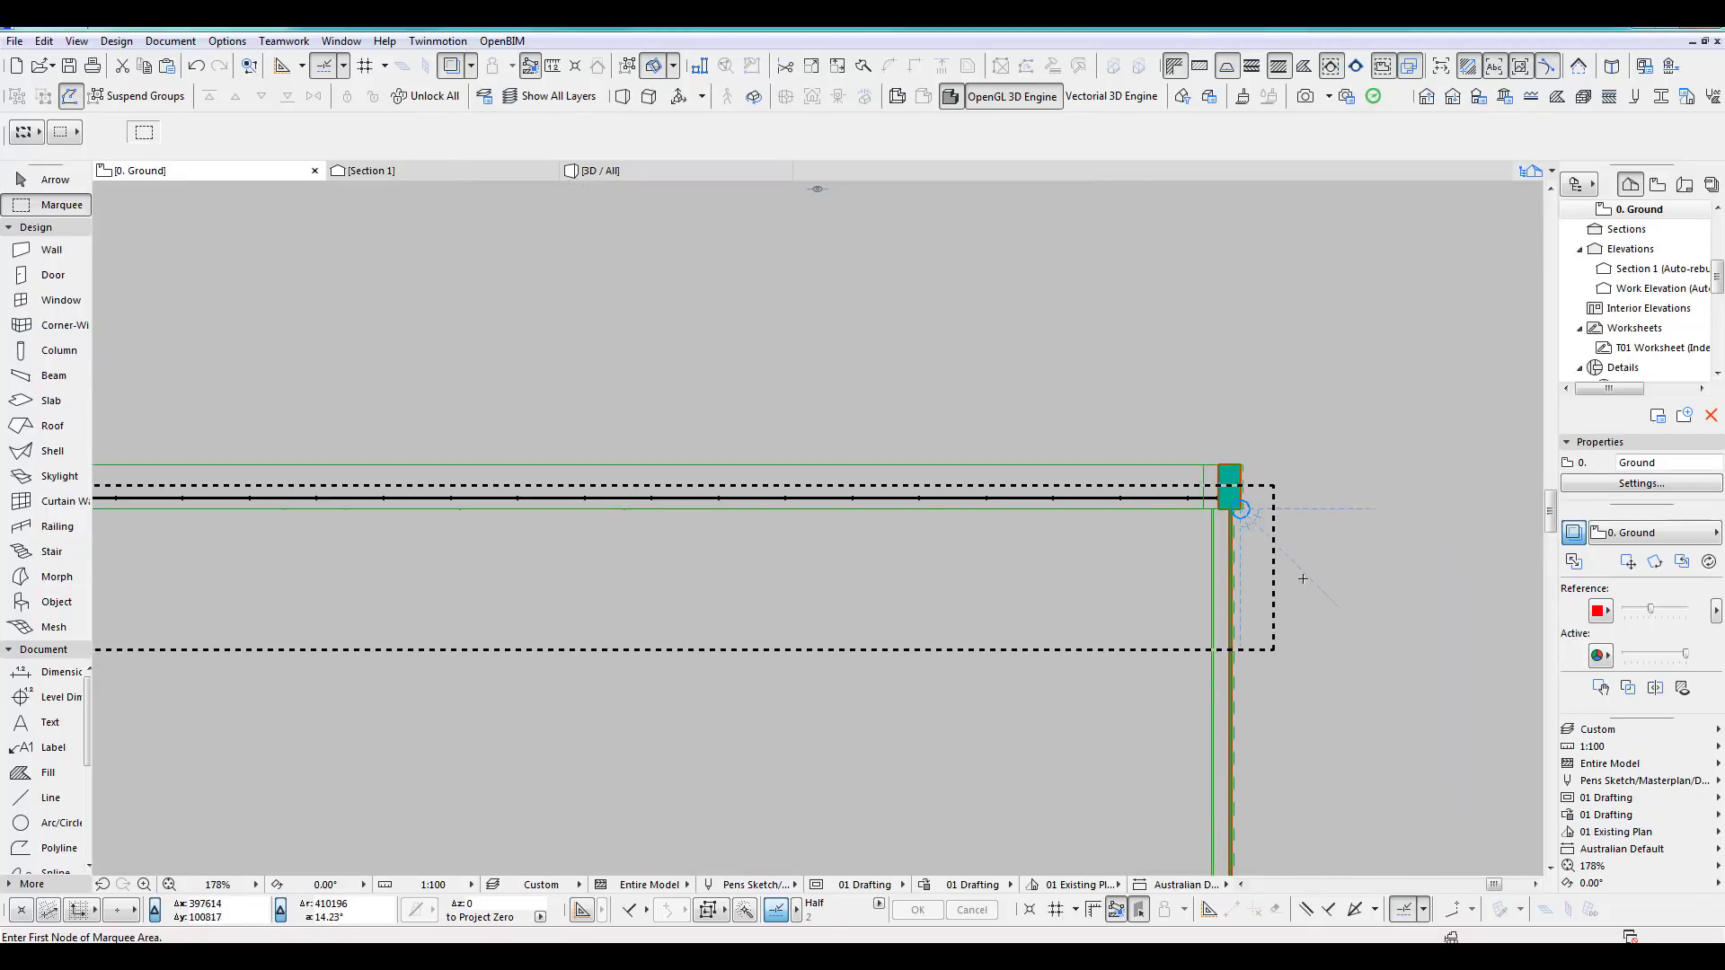
# Try to stretch the rear band's inner edge along the right-hand block by -500 in Y using a new marquee, and undo the stretch.
pyautogui.click(1303, 577)
pyautogui.moveTo(326, 577); pyautogui.dragTo(1352, 562, button='middle')
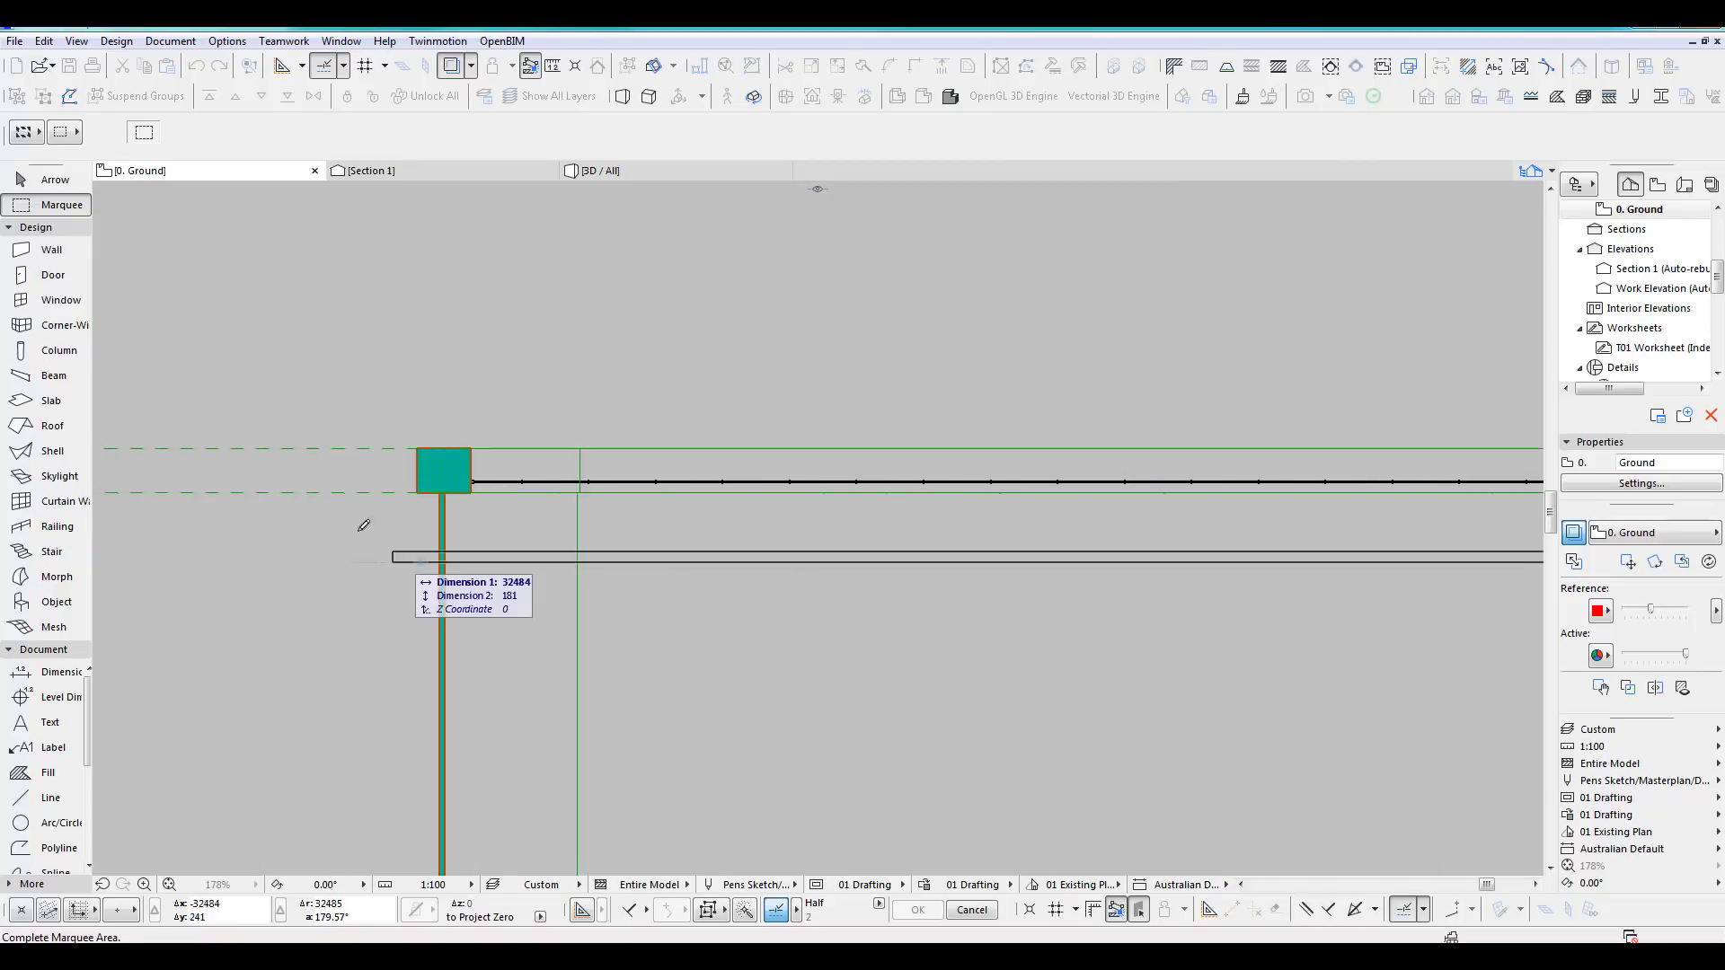
pyautogui.click(260, 488)
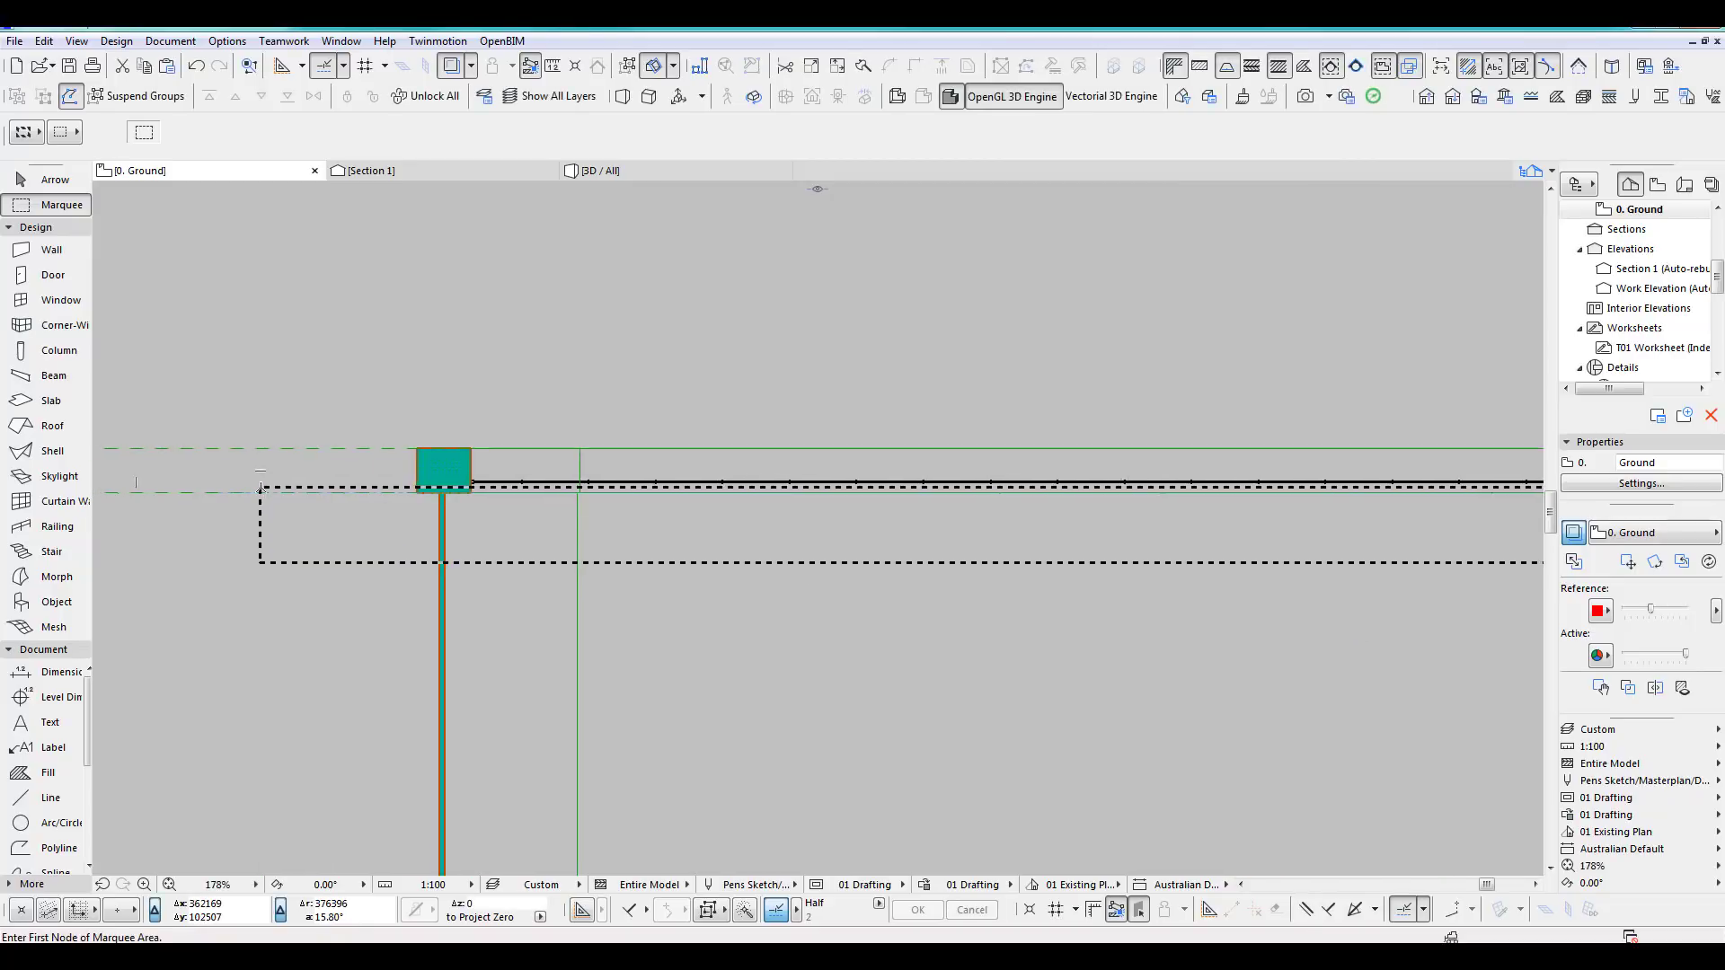
pyautogui.hotkey('ctrl', 'h')
pyautogui.click(417, 492)
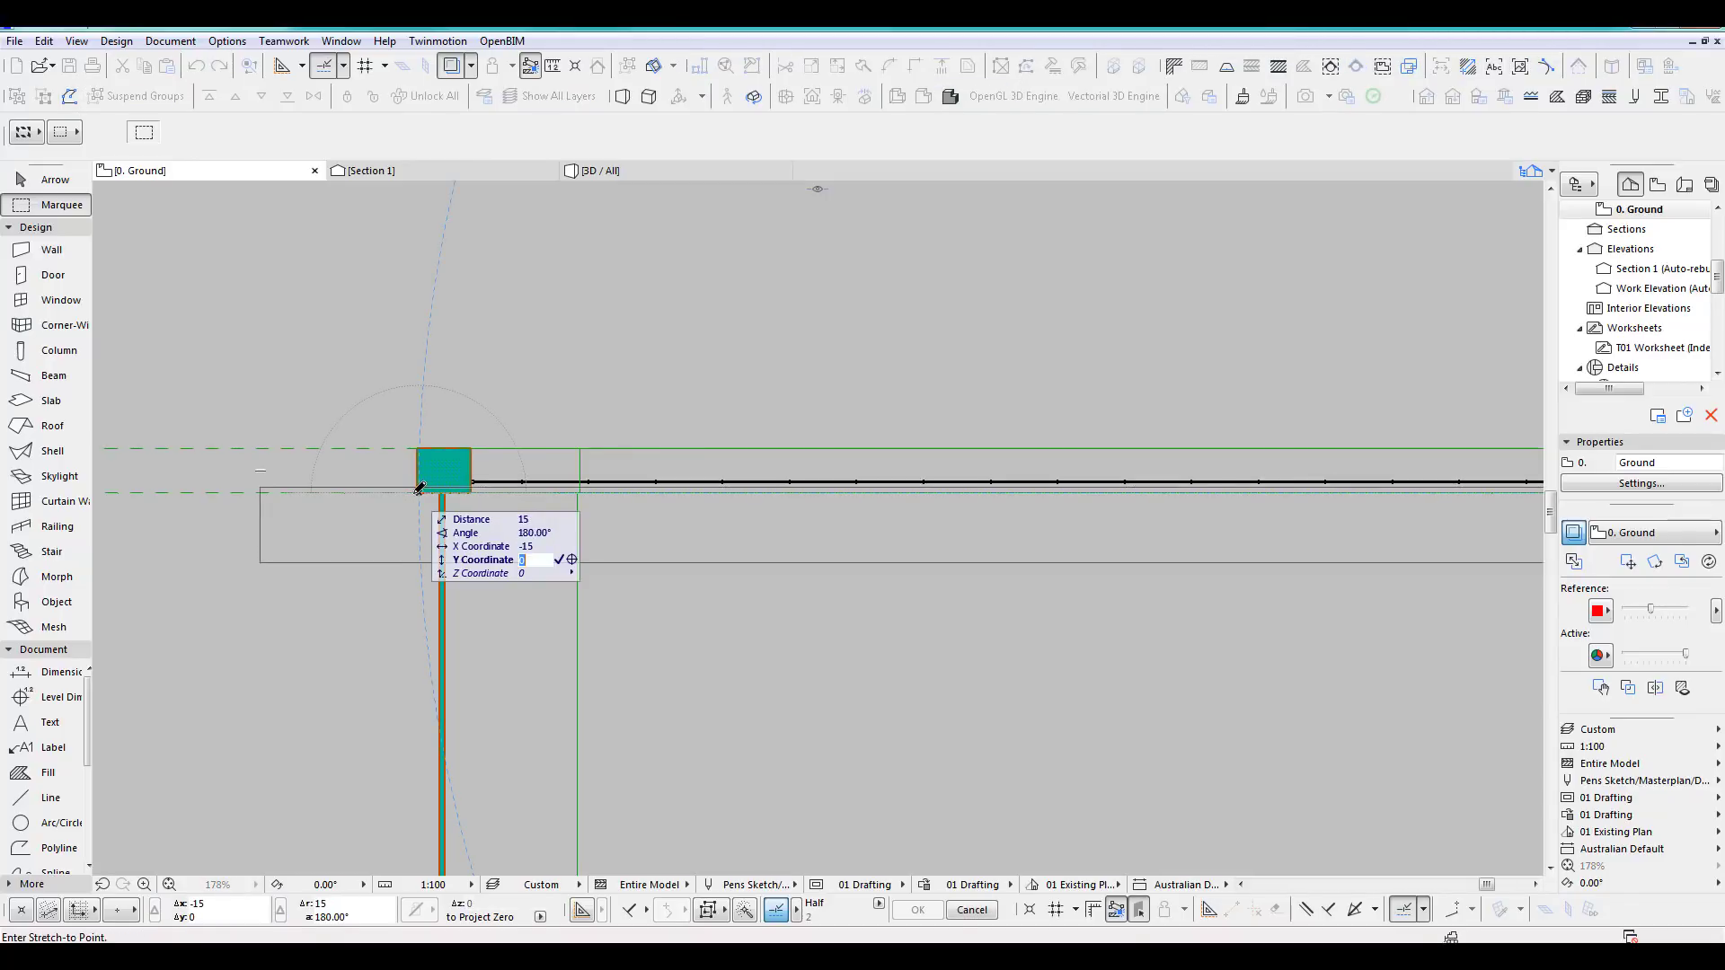
pyautogui.write('500-')
pyautogui.press('Return')
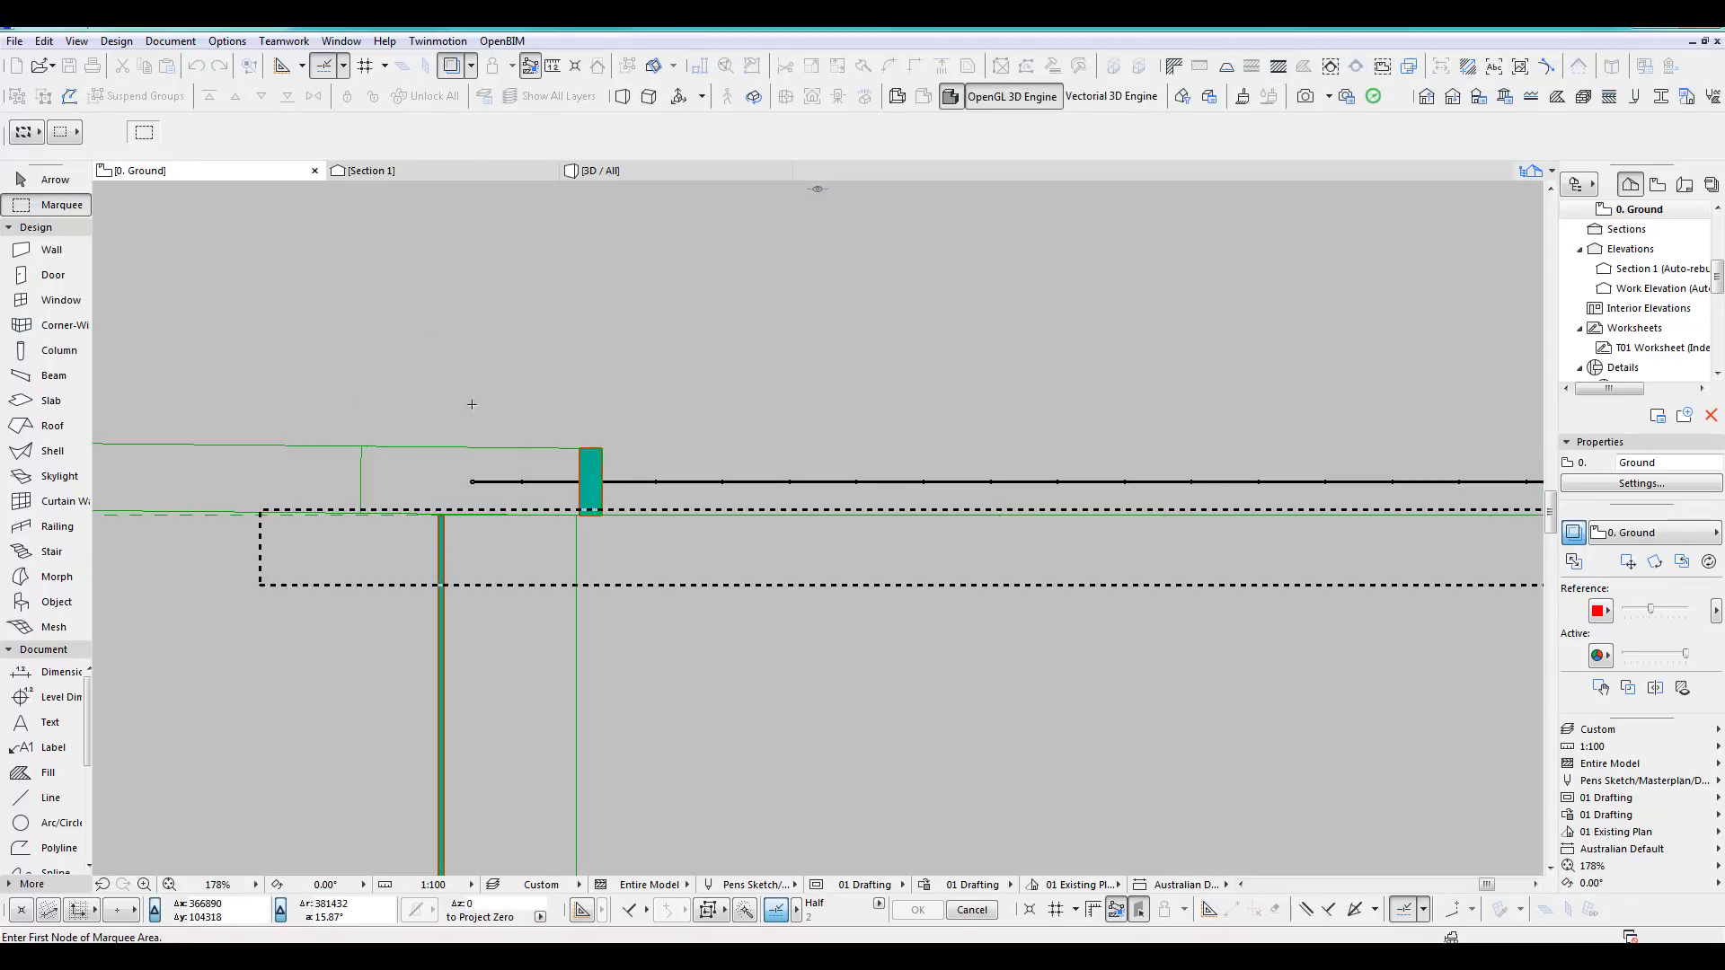
pyautogui.hotkey('ctrl', 'z')
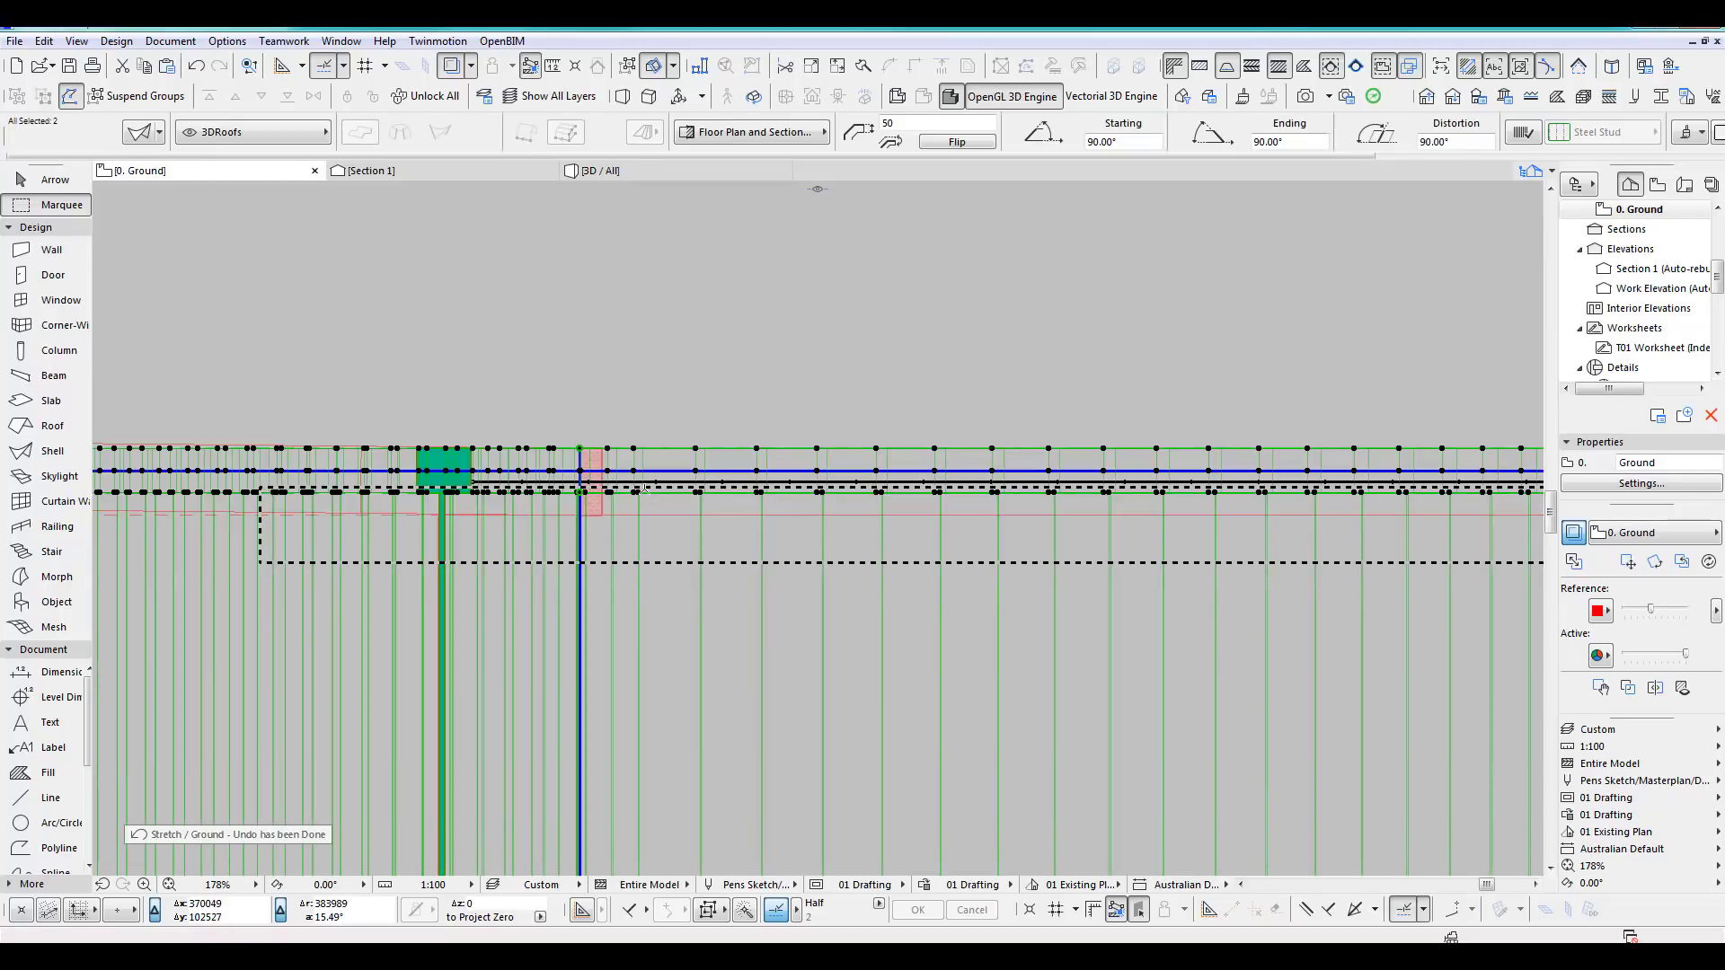
# Marquee the rear band's inner edge along the building's full length, about 77070 by 2340, and stretch it by -500 in Y from the corner block's inner corner.
pyautogui.scroll(-6, 828, 512)
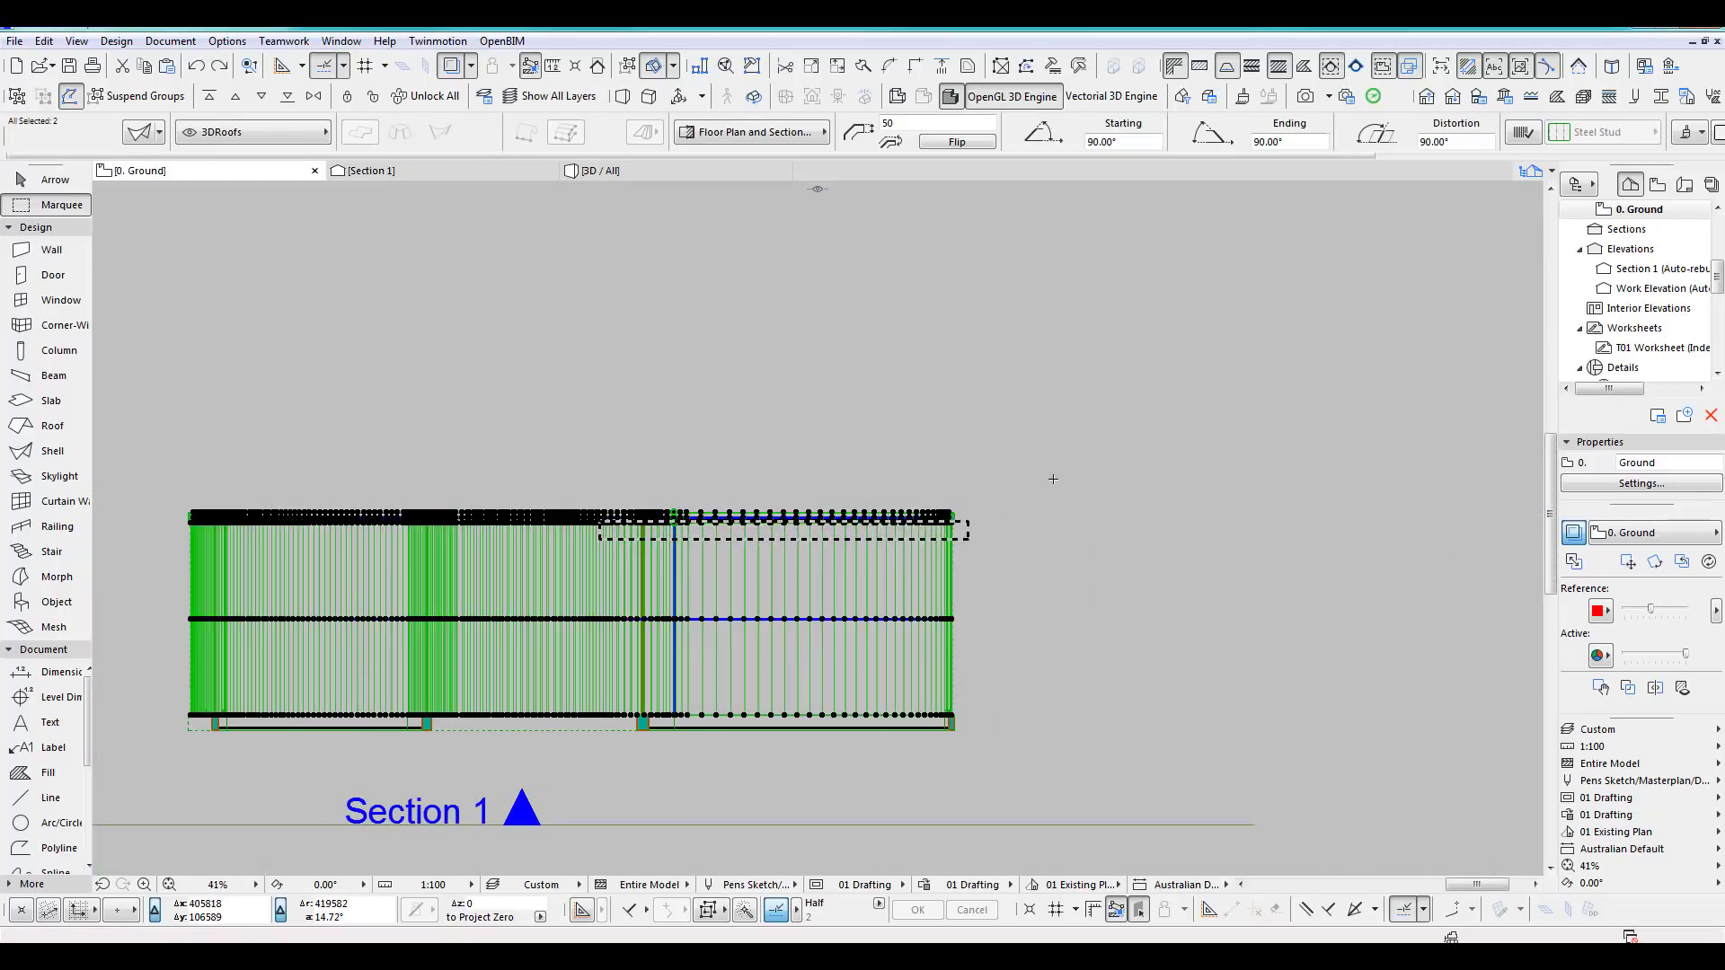
pyautogui.click(161, 544)
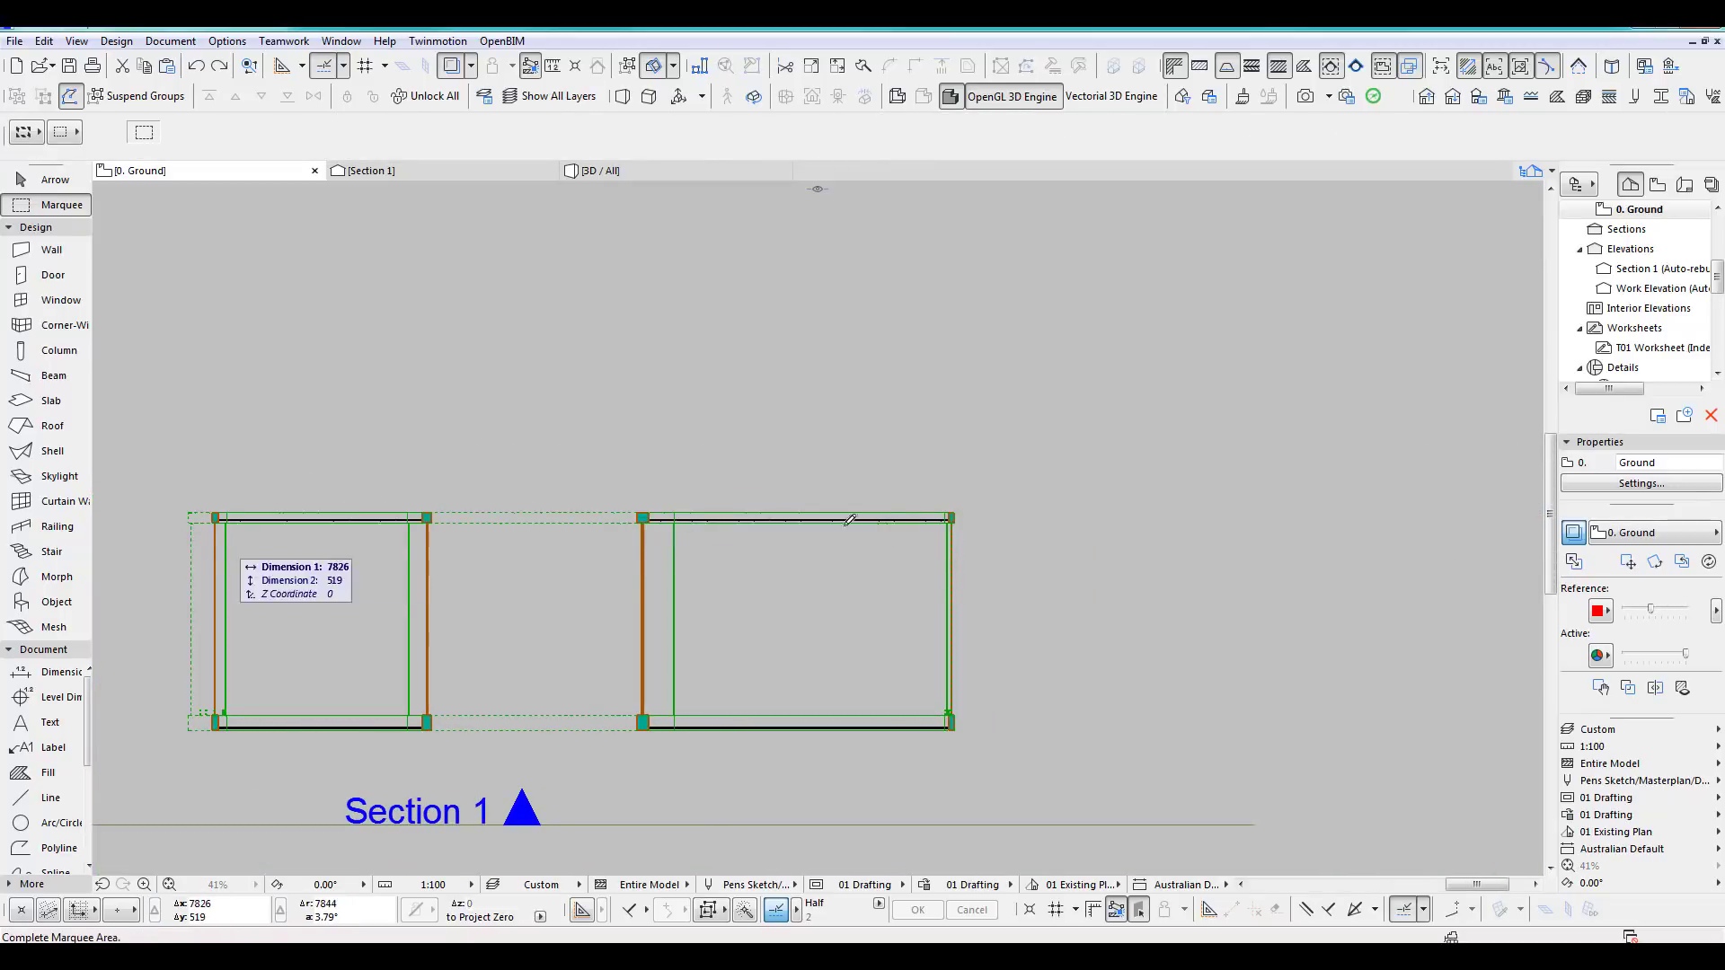
pyautogui.scroll(10, 963, 526)
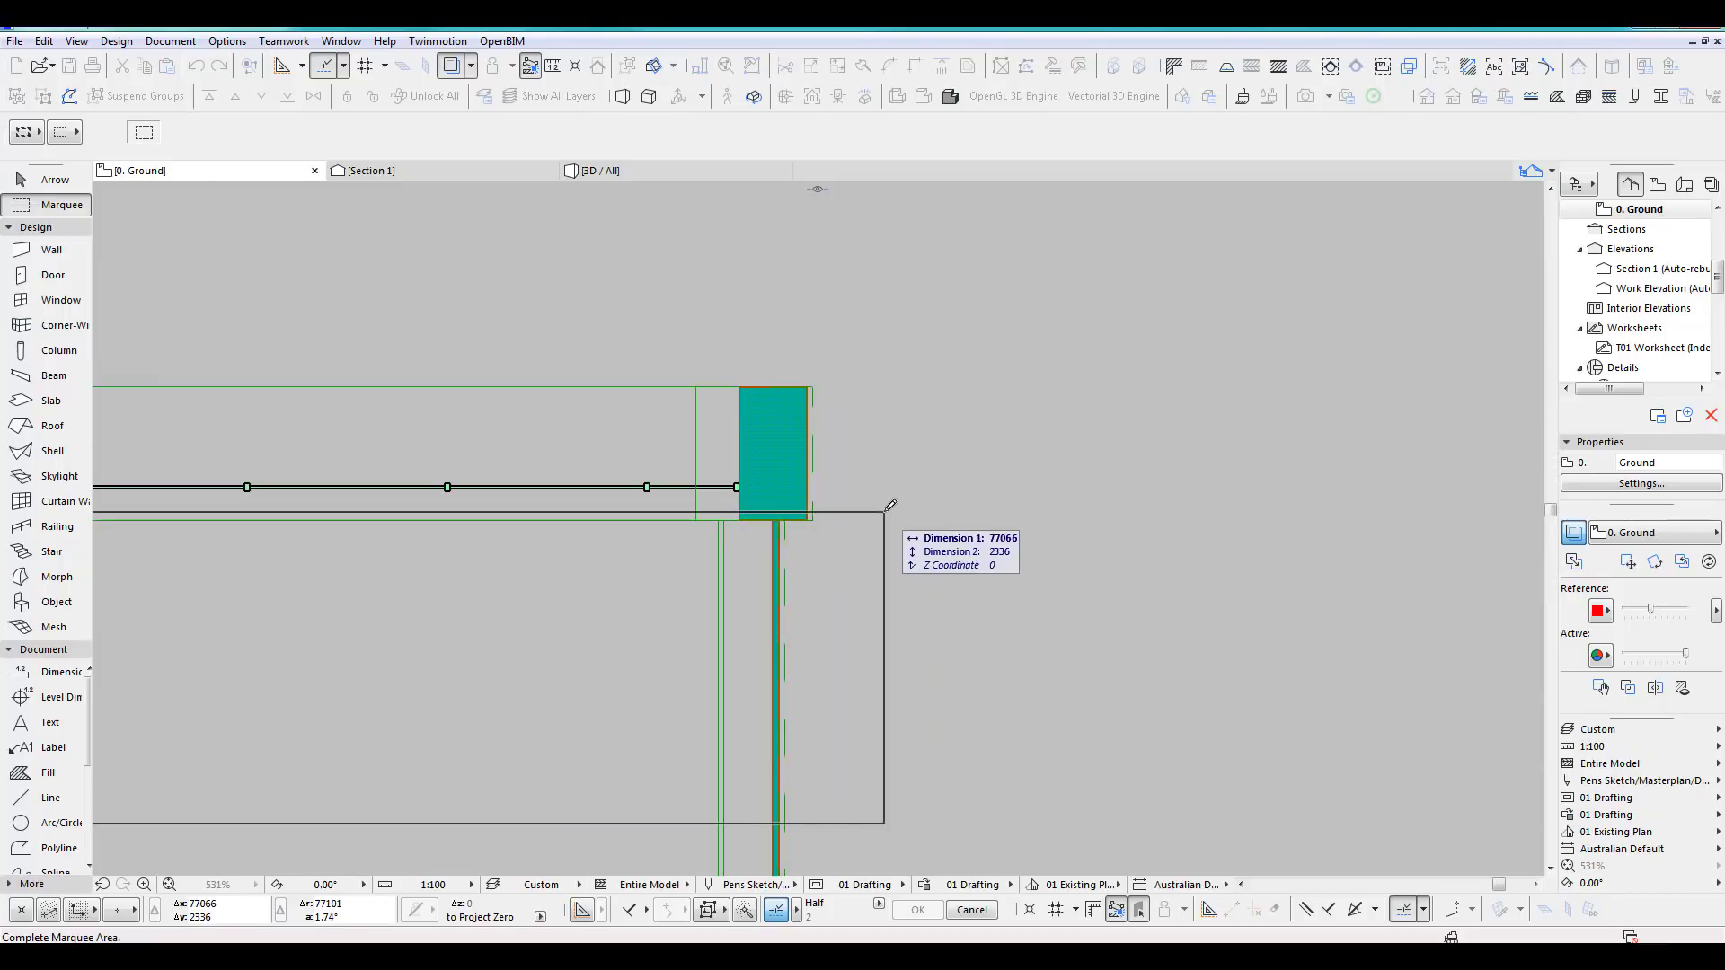
pyautogui.click(882, 509)
pyautogui.hotkey('ctrl', 'h')
pyautogui.click(807, 520)
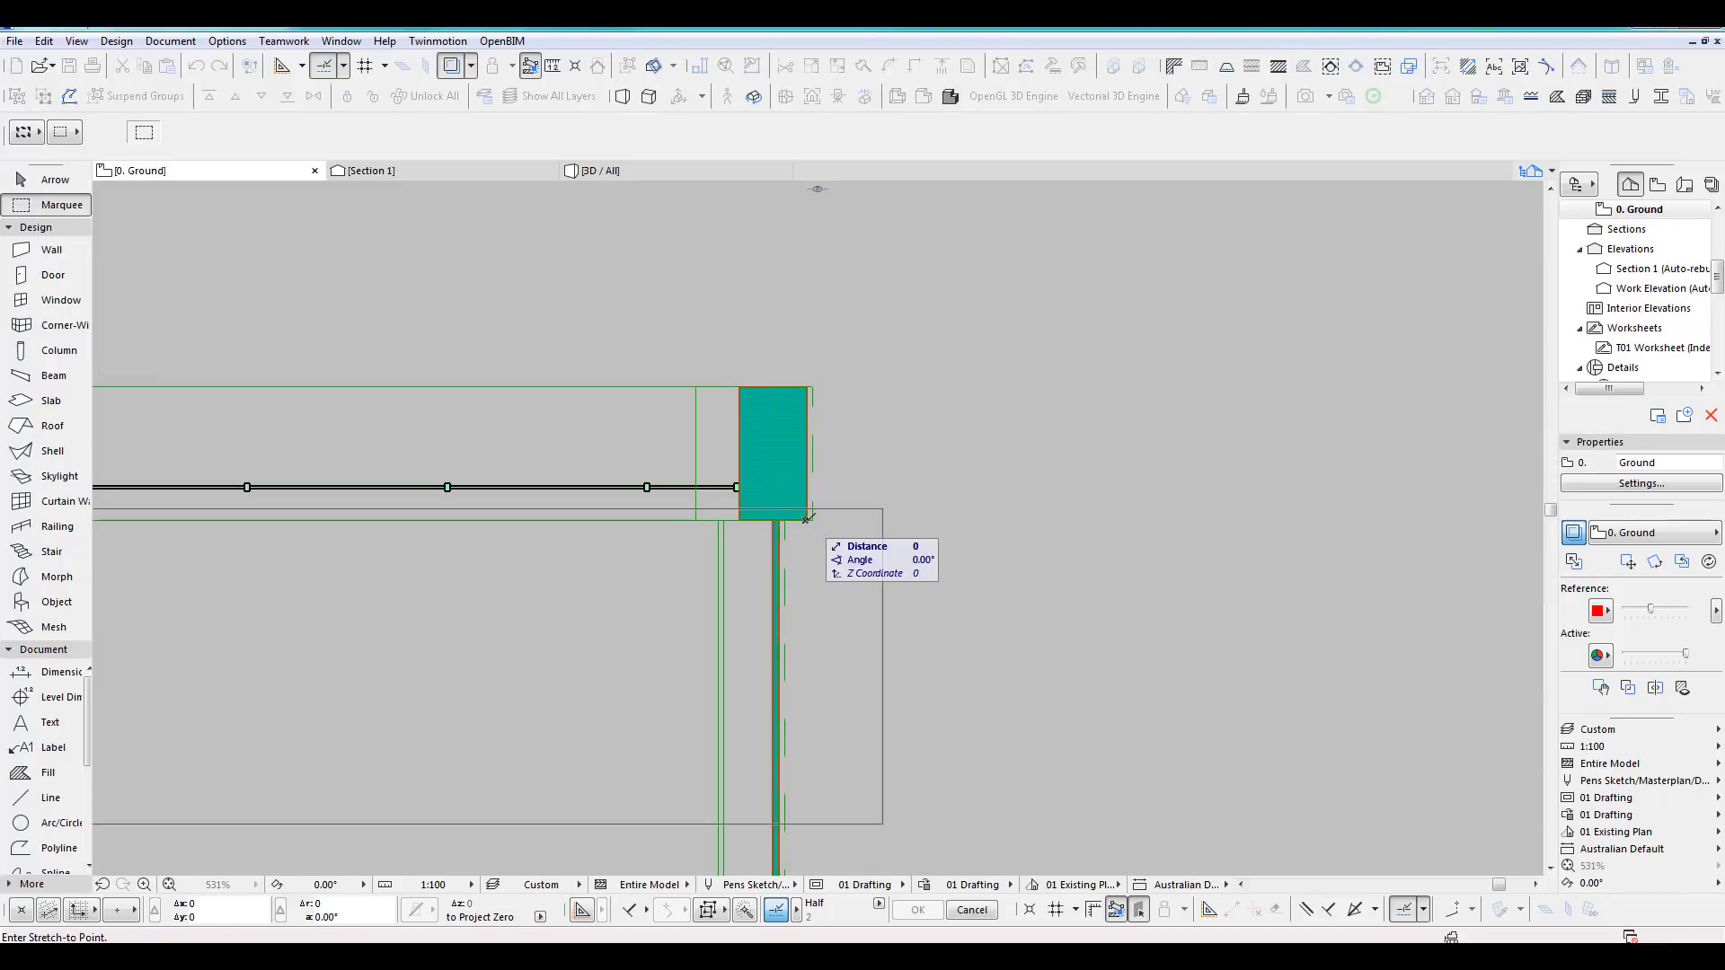
pyautogui.write('y500-')
pyautogui.press('Return')
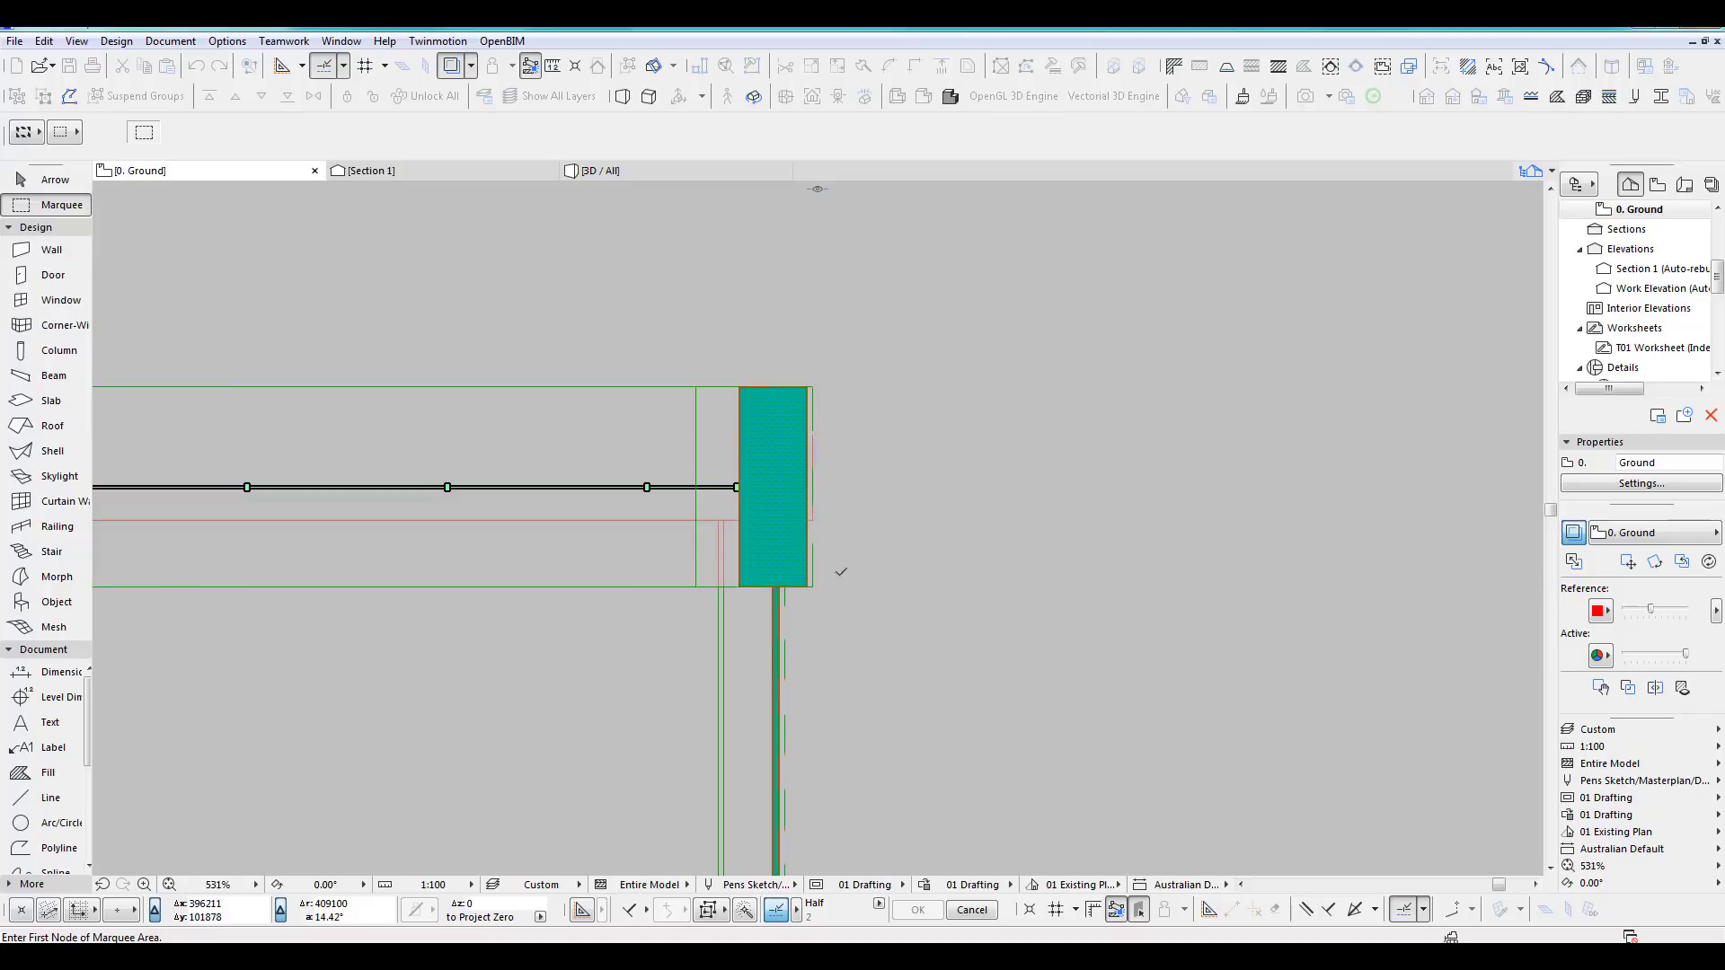
# Measure the clear distance from the front corner block to the rear one at the building's right-hand end with a vertical line.
pyautogui.scroll(-4, 978, 493)
pyautogui.moveTo(978, 493); pyautogui.dragTo(1132, 505, button='middle')
pyautogui.scroll(-6, 1159, 575)
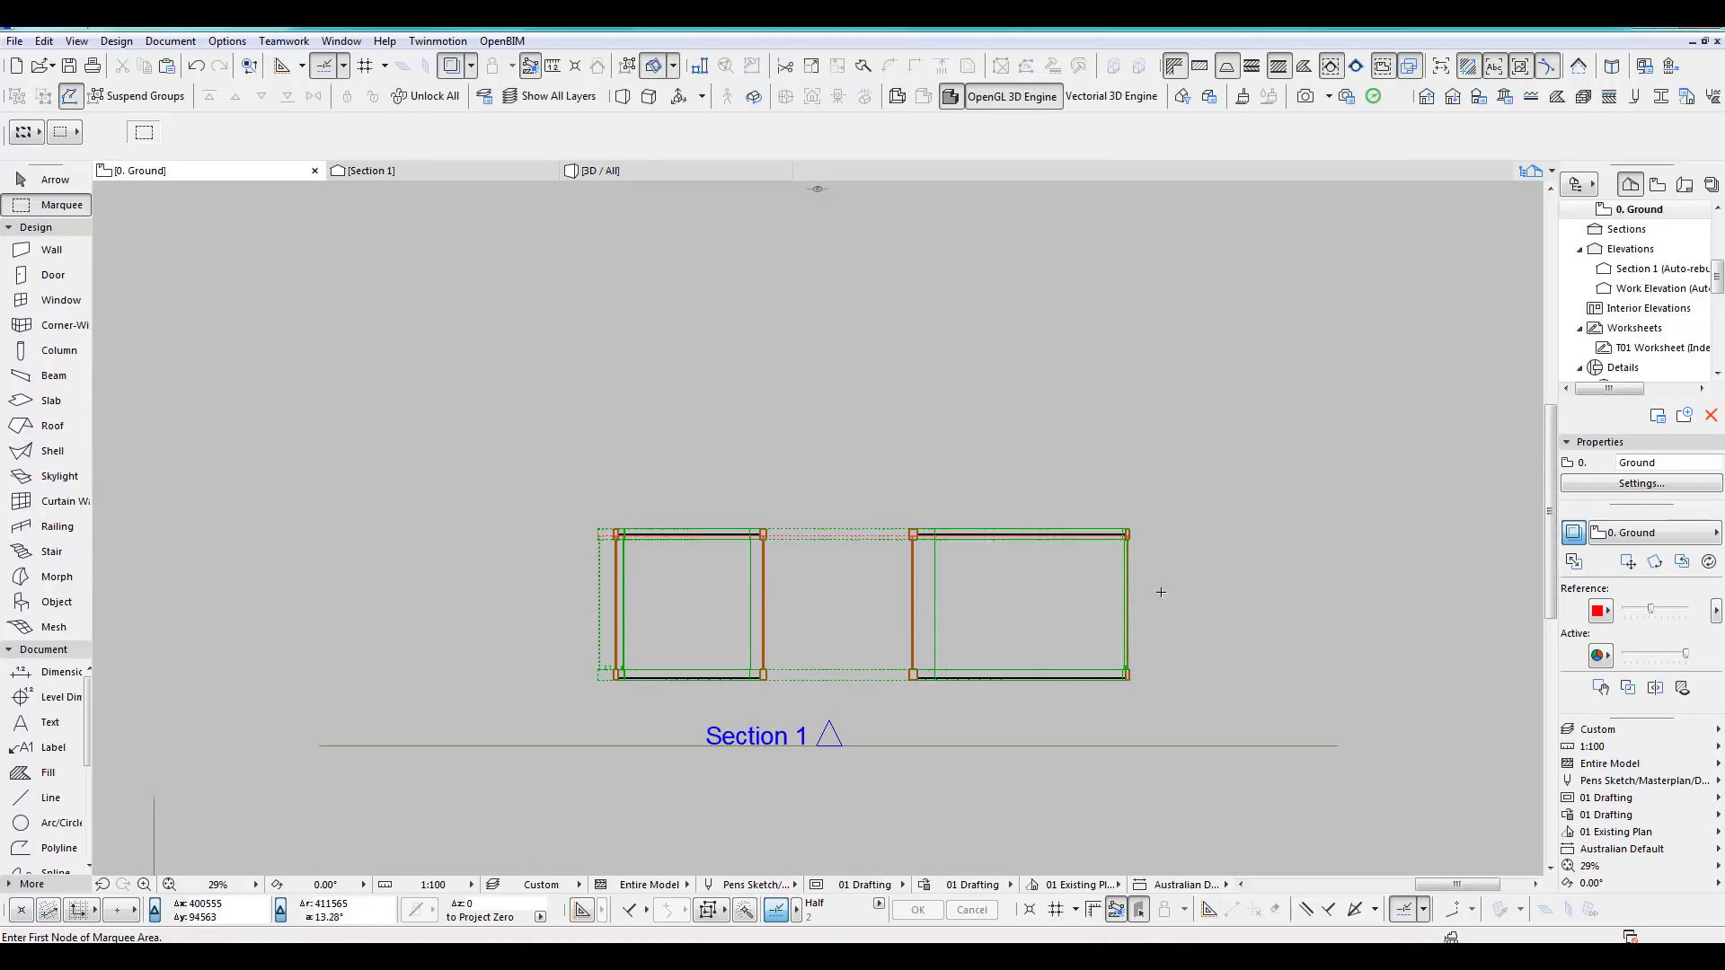
pyautogui.click(63, 798)
pyautogui.scroll(6, 764, 674)
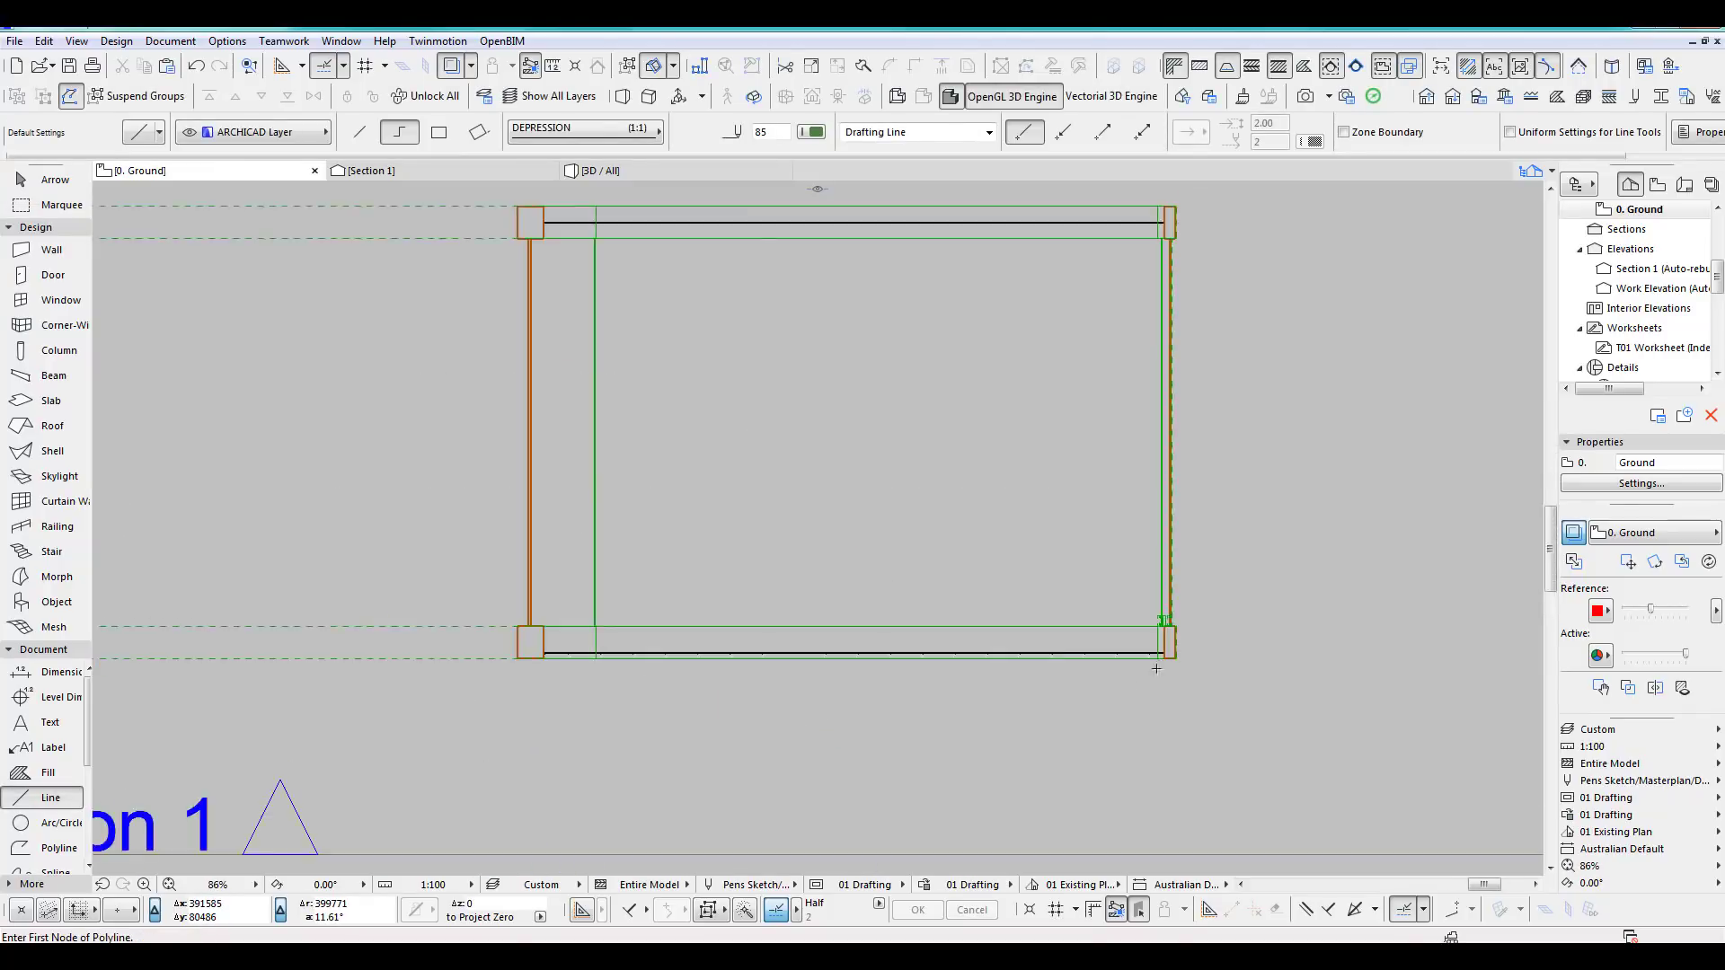
pyautogui.click(965, 794)
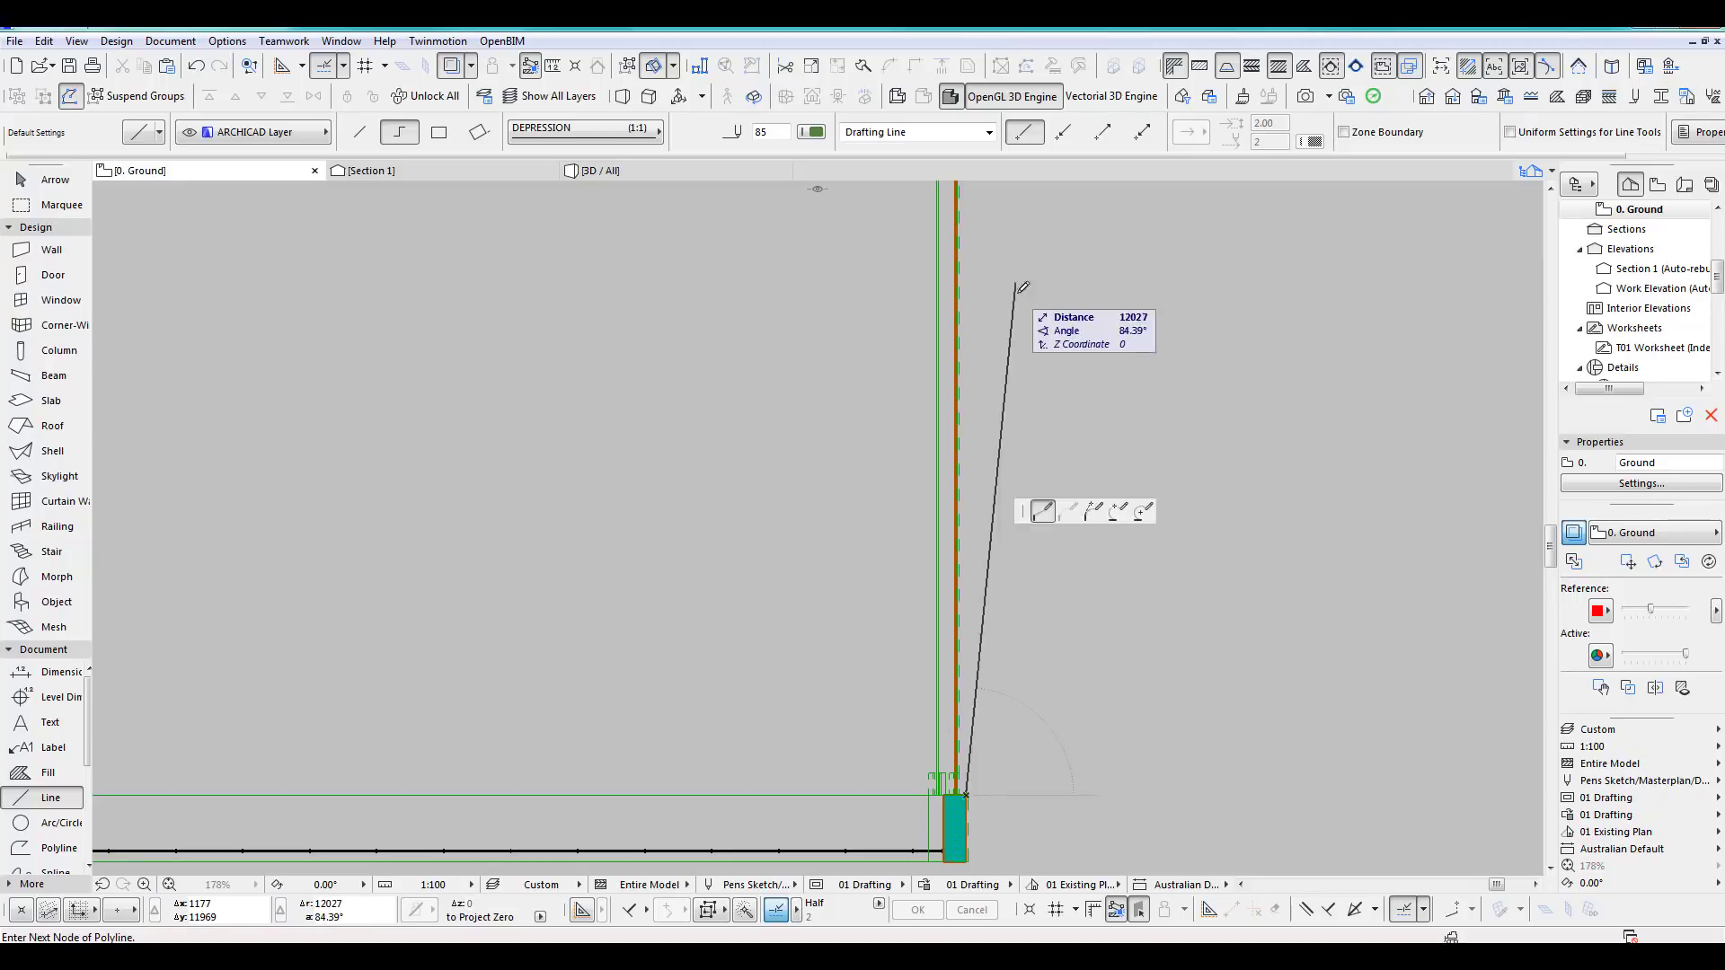
pyautogui.moveTo(1018, 260); pyautogui.dragTo(980, 724, button='middle')
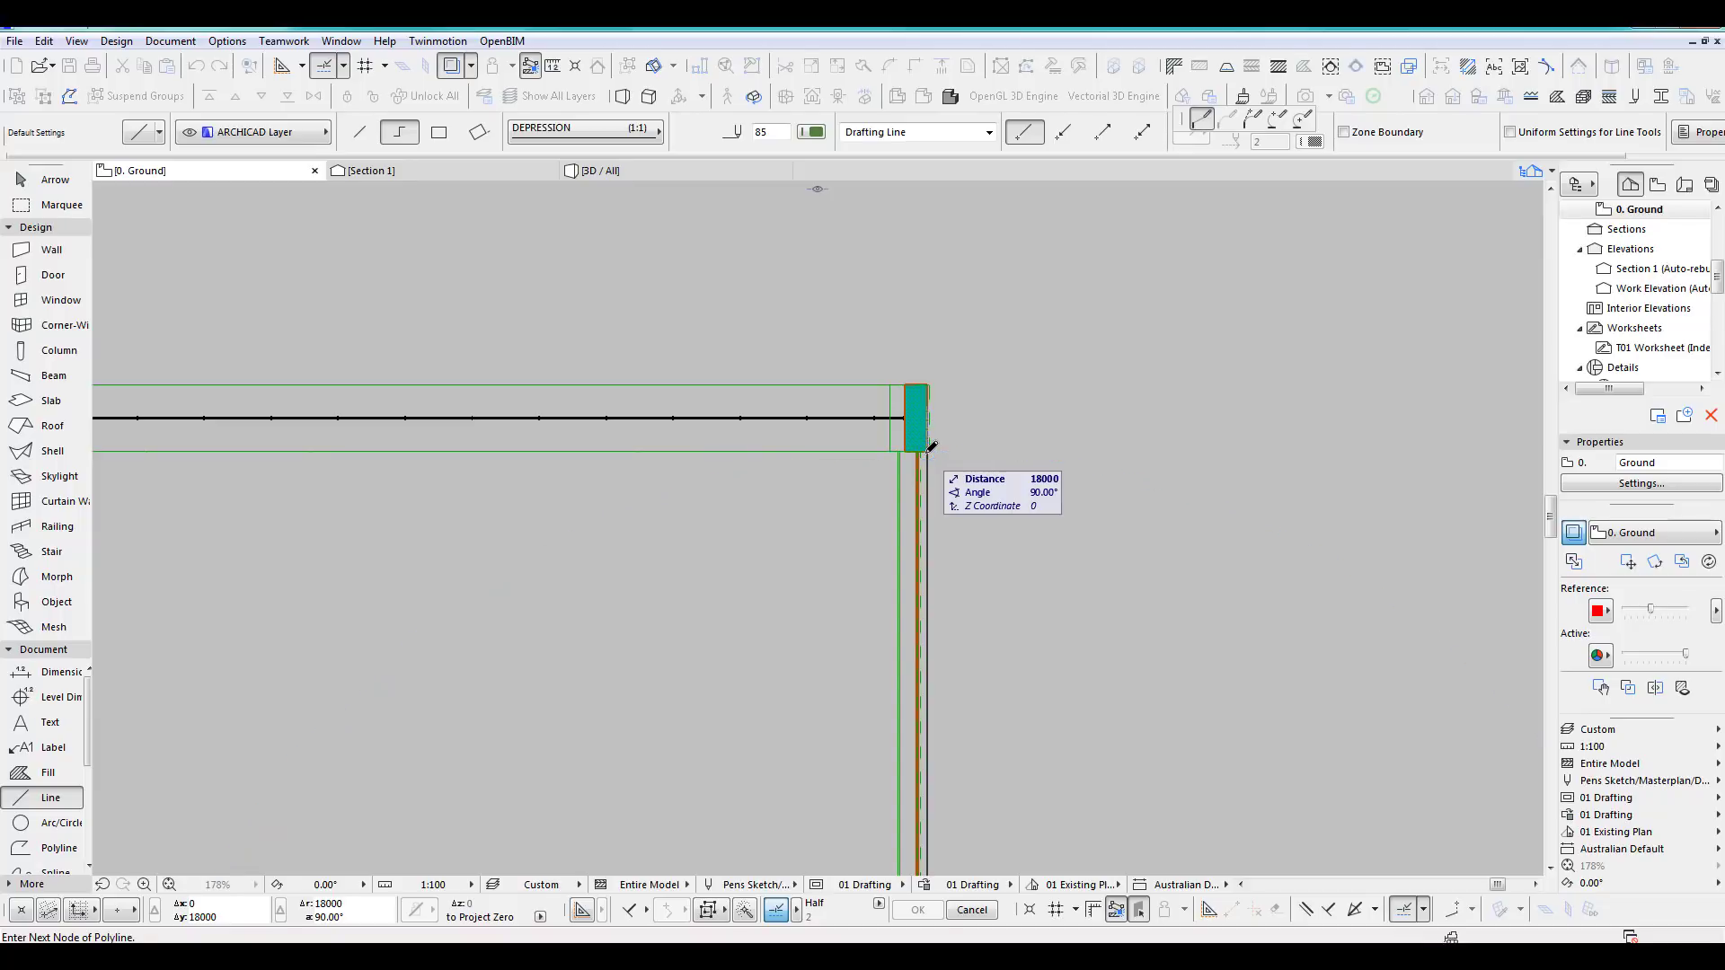
pyautogui.doubleClick(927, 452)
# Suspend groups and activate the Marquee tool on the Ground floor plan.
pyautogui.scroll(-6, 1022, 629)
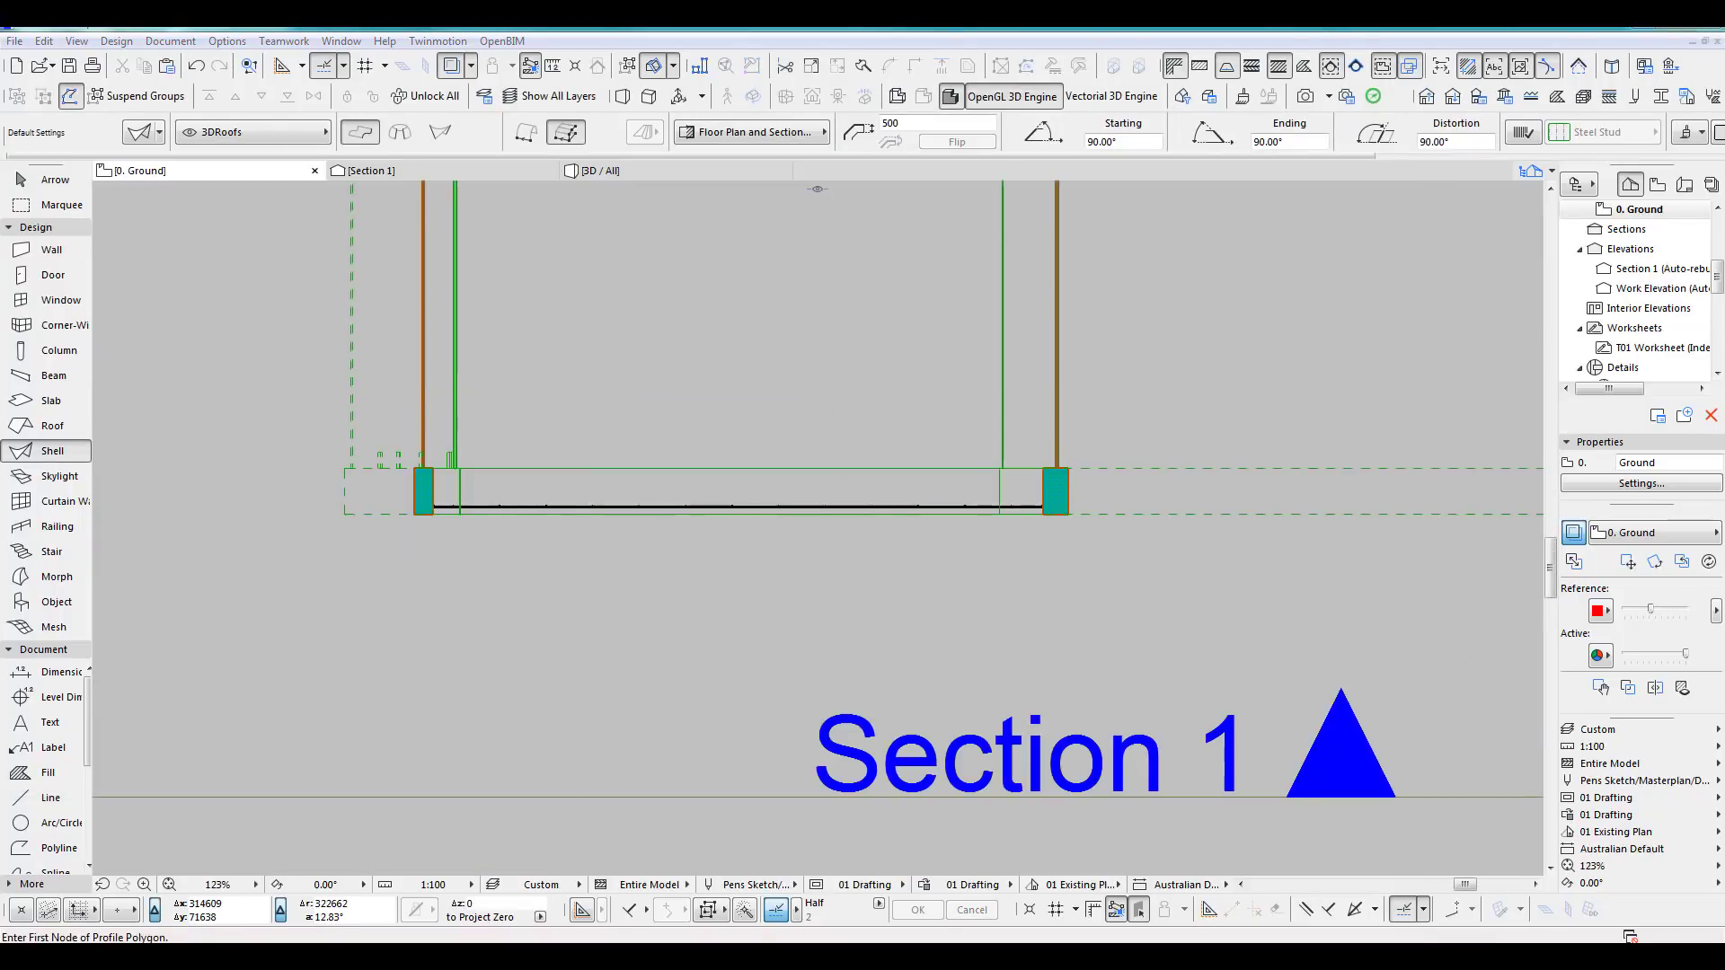
pyautogui.scroll(-5, 575, 600)
pyautogui.moveTo(629, 615); pyautogui.dragTo(374, 630, button='middle')
pyautogui.scroll(5, 331, 575)
pyautogui.moveTo(539, 576); pyautogui.dragTo(881, 558, button='middle')
pyautogui.hotkey('ctrl', 'a')
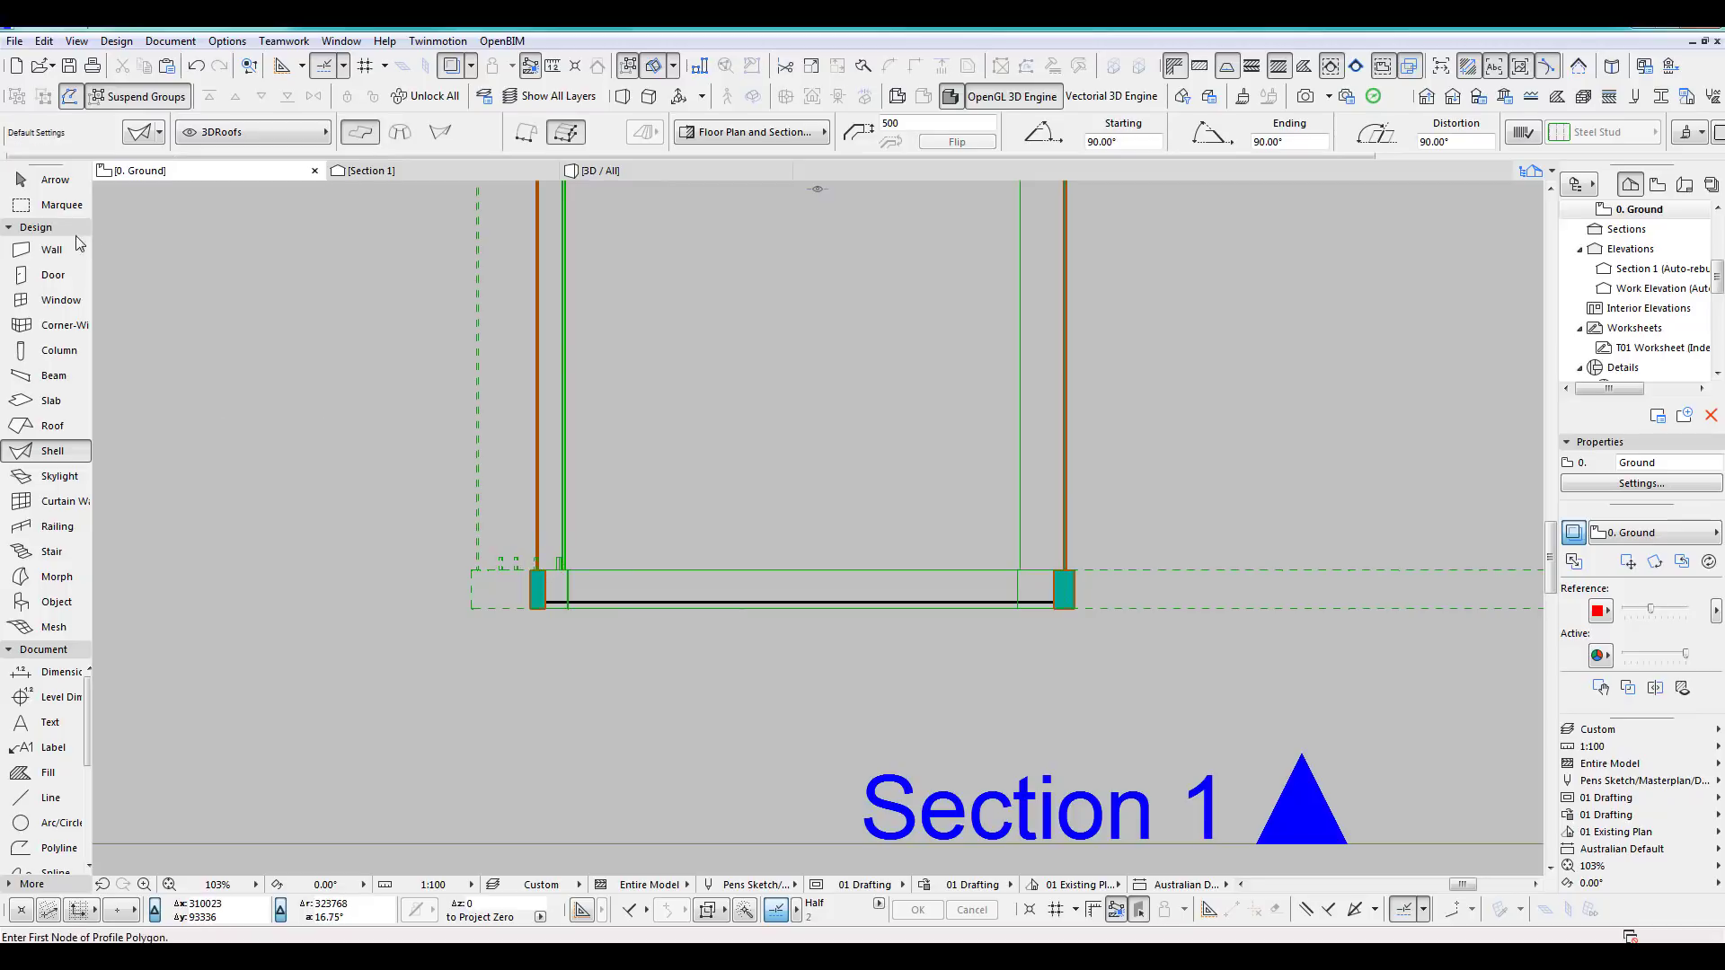
pyautogui.click(57, 207)
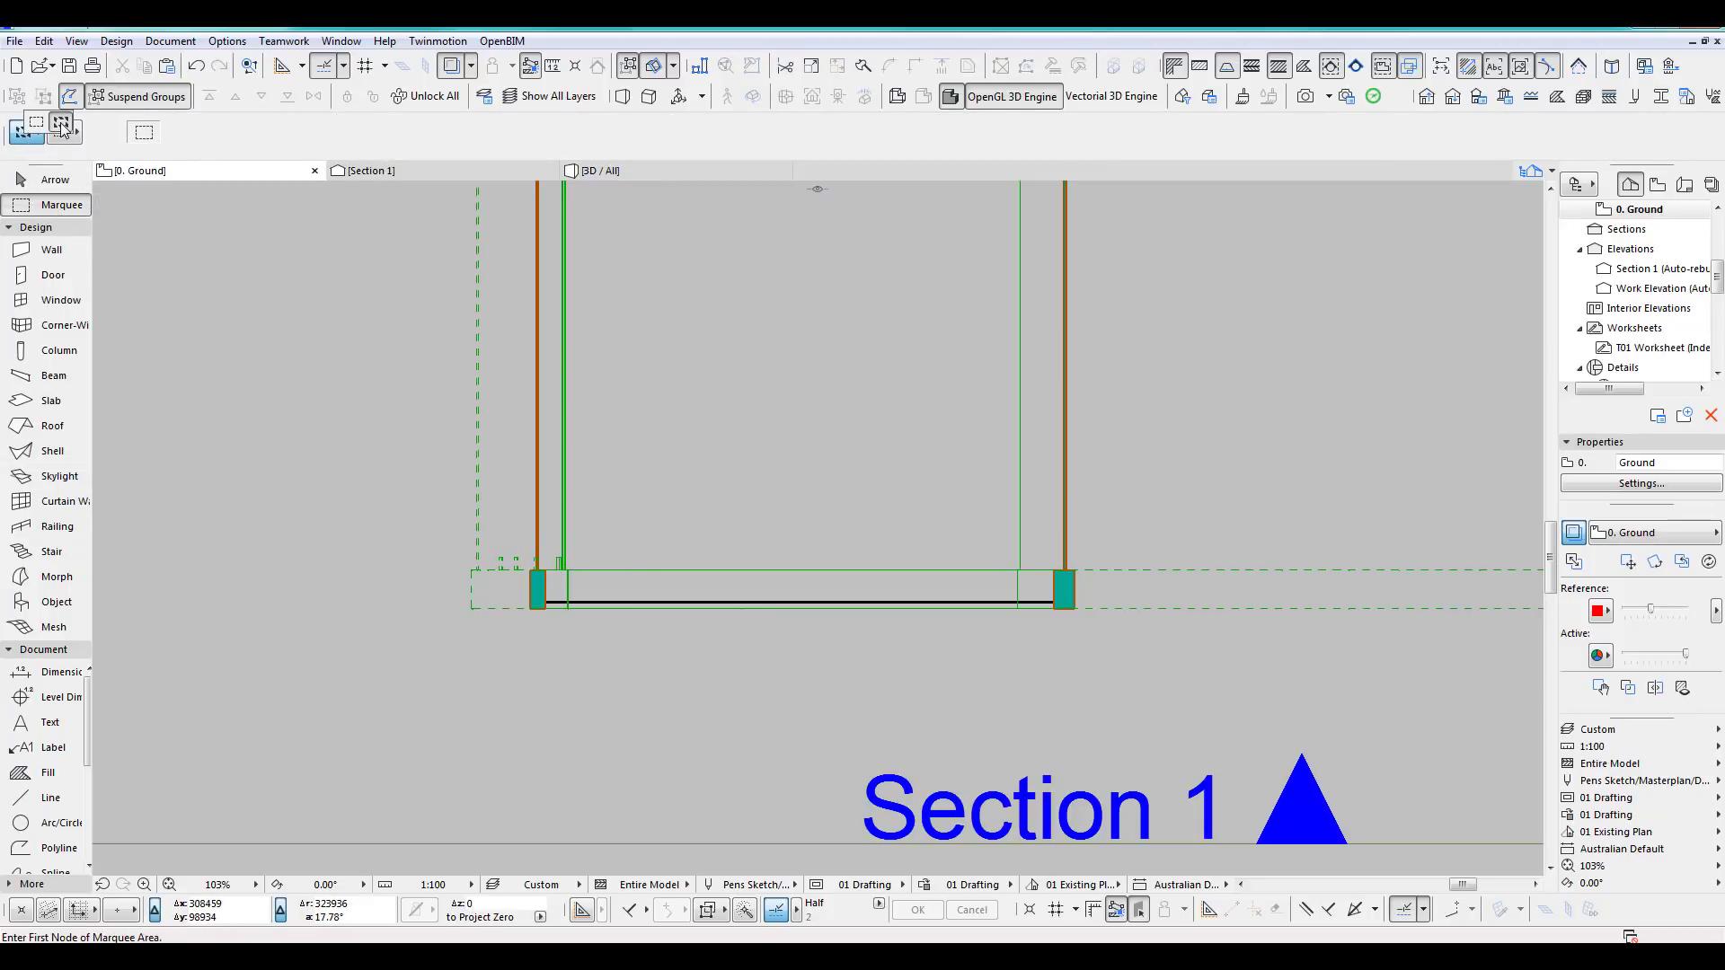
pyautogui.scroll(-3, 333, 519)
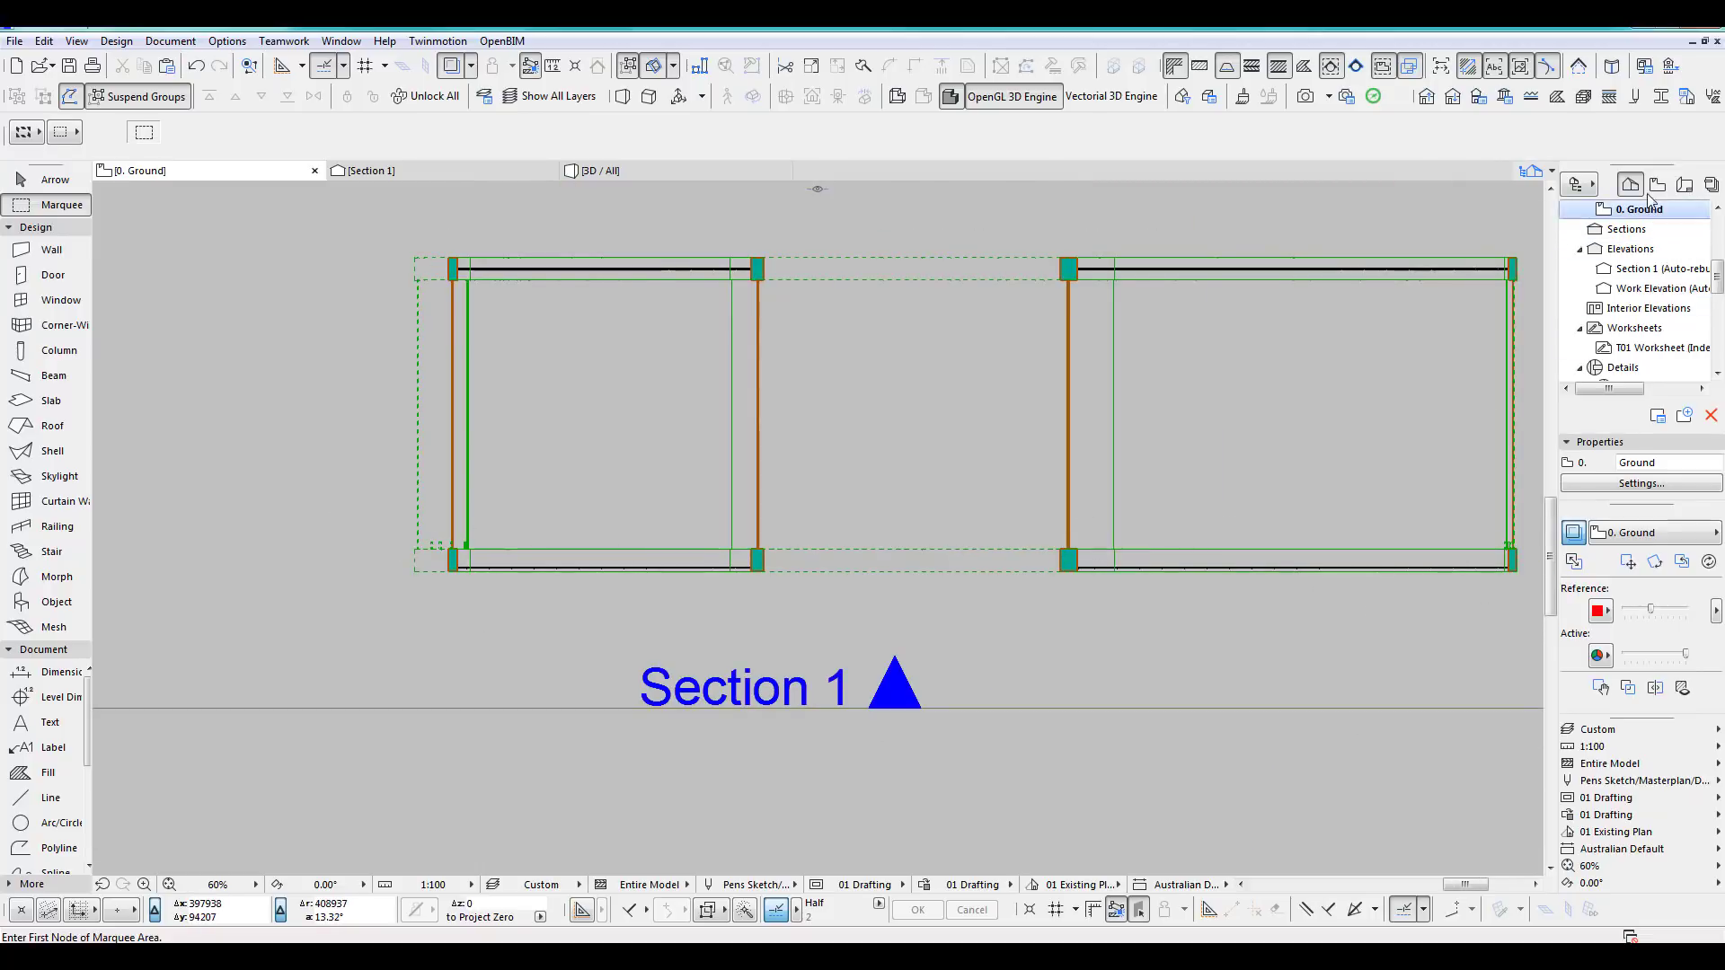
# Check the floor plans of Level 1 to Level 5 with the Ground trace reference turned off, and return to Ground.
pyautogui.click(1427, 97)
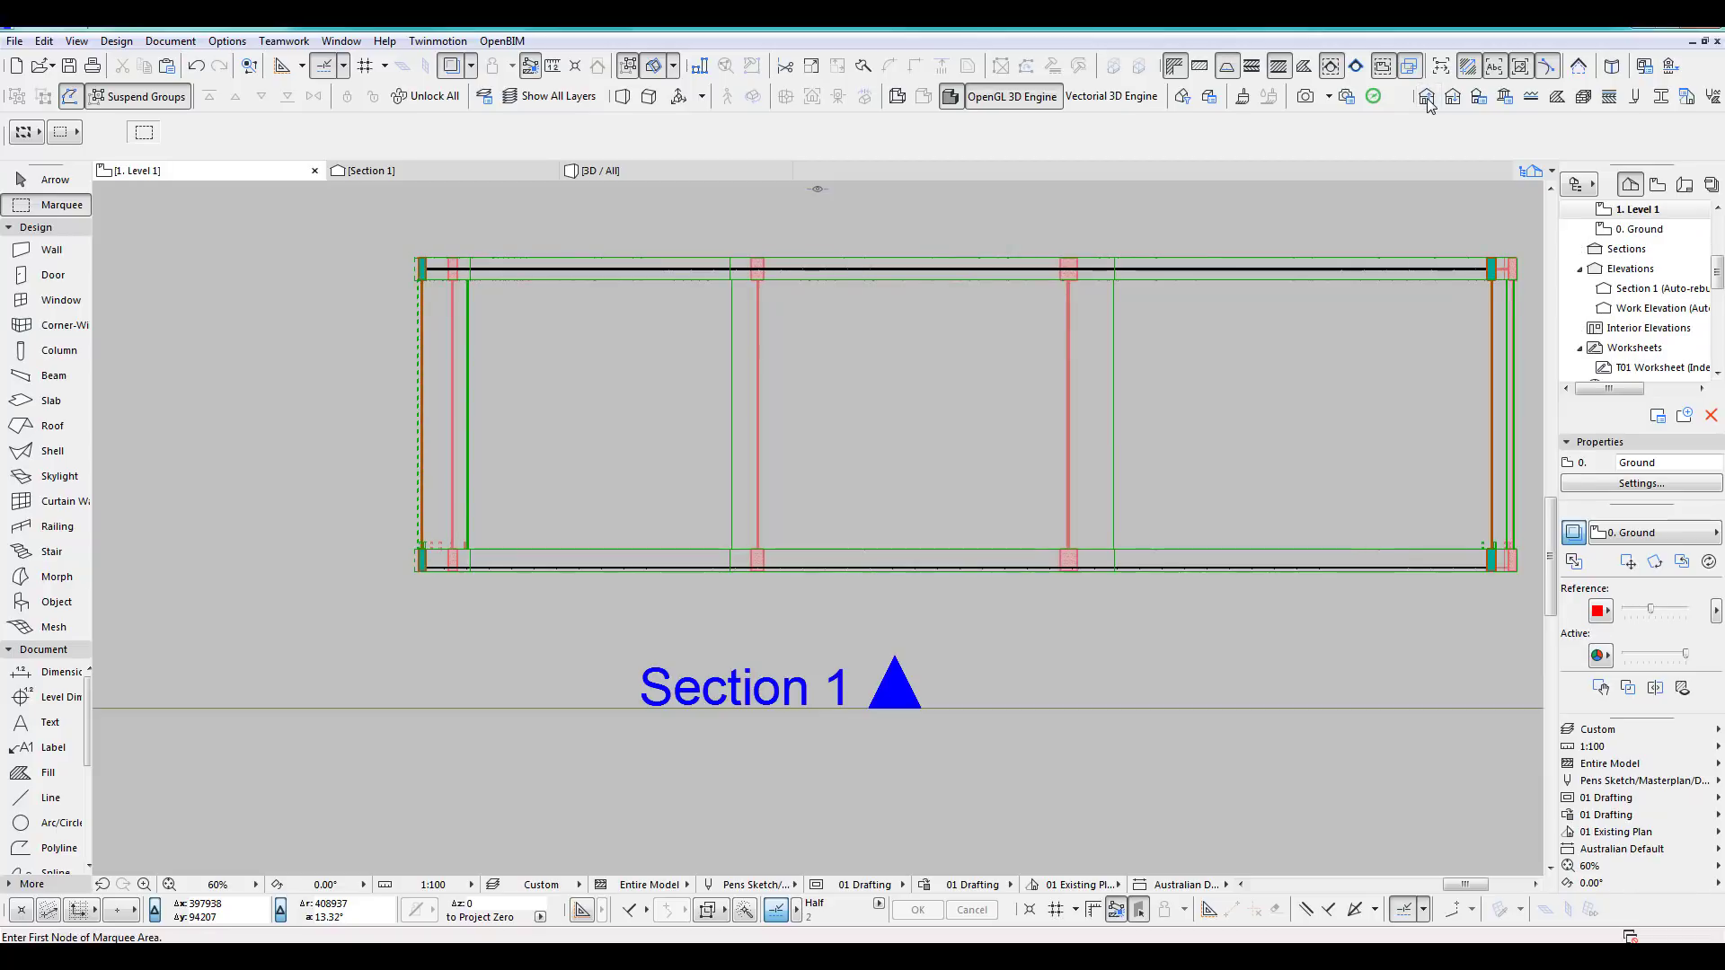
pyautogui.click(1427, 98)
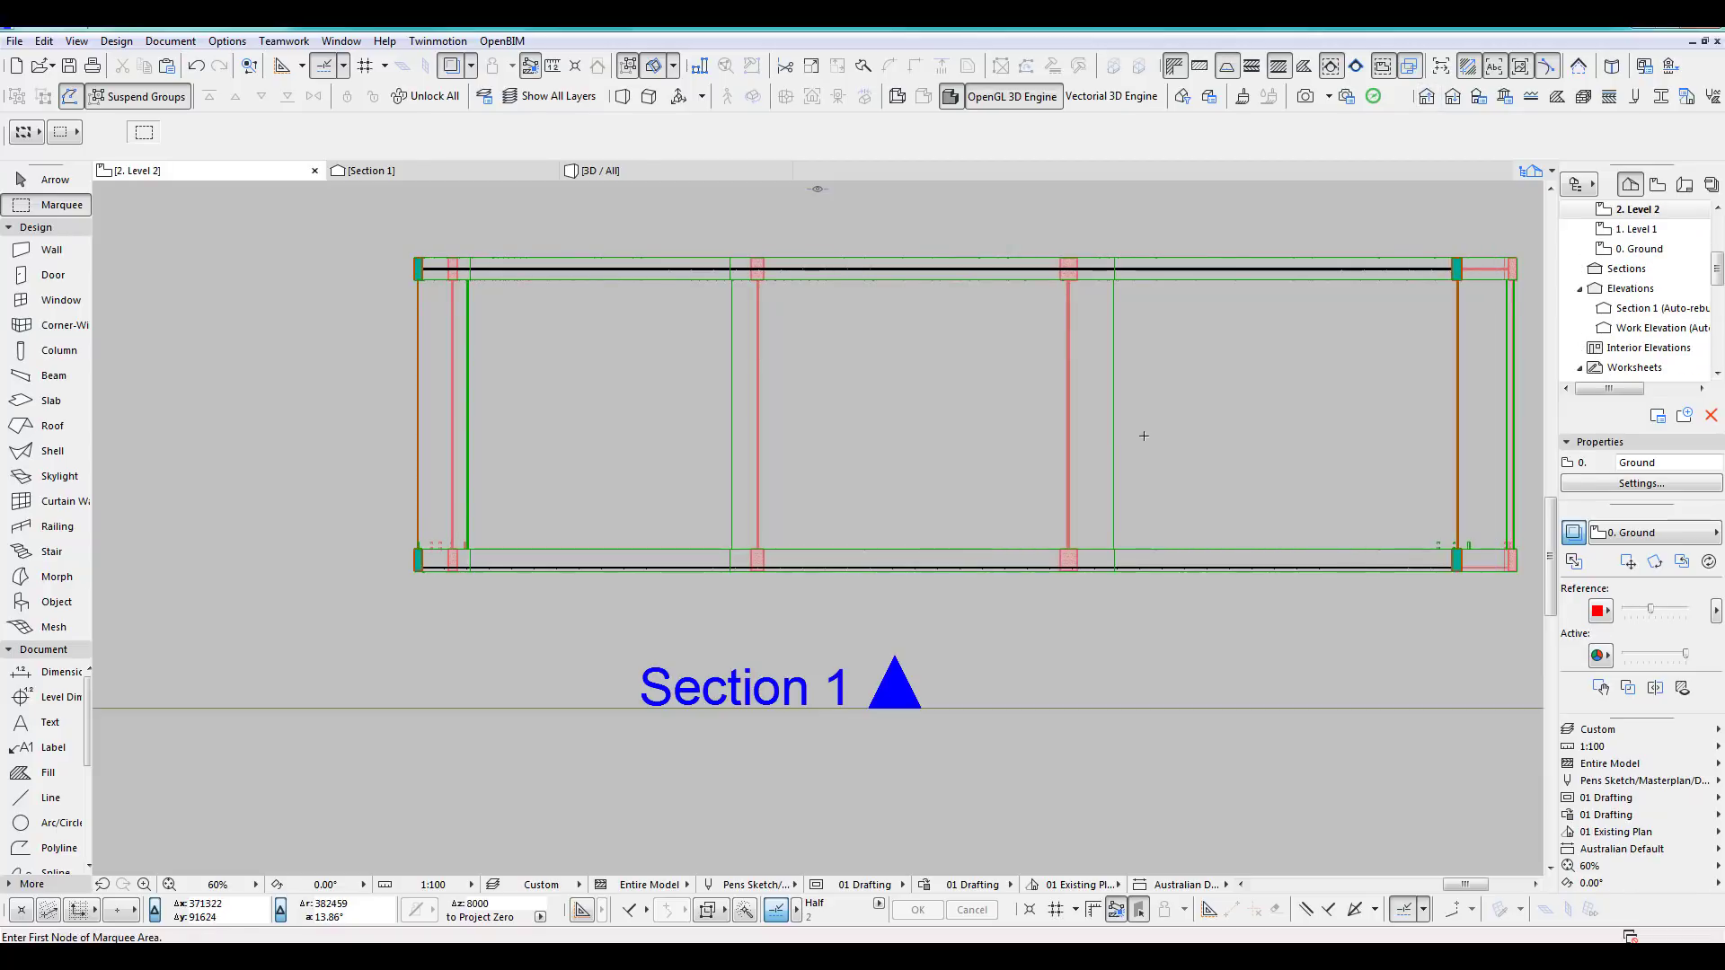
pyautogui.moveTo(1144, 436); pyautogui.dragTo(1003, 510, button='middle')
pyautogui.click(1574, 534)
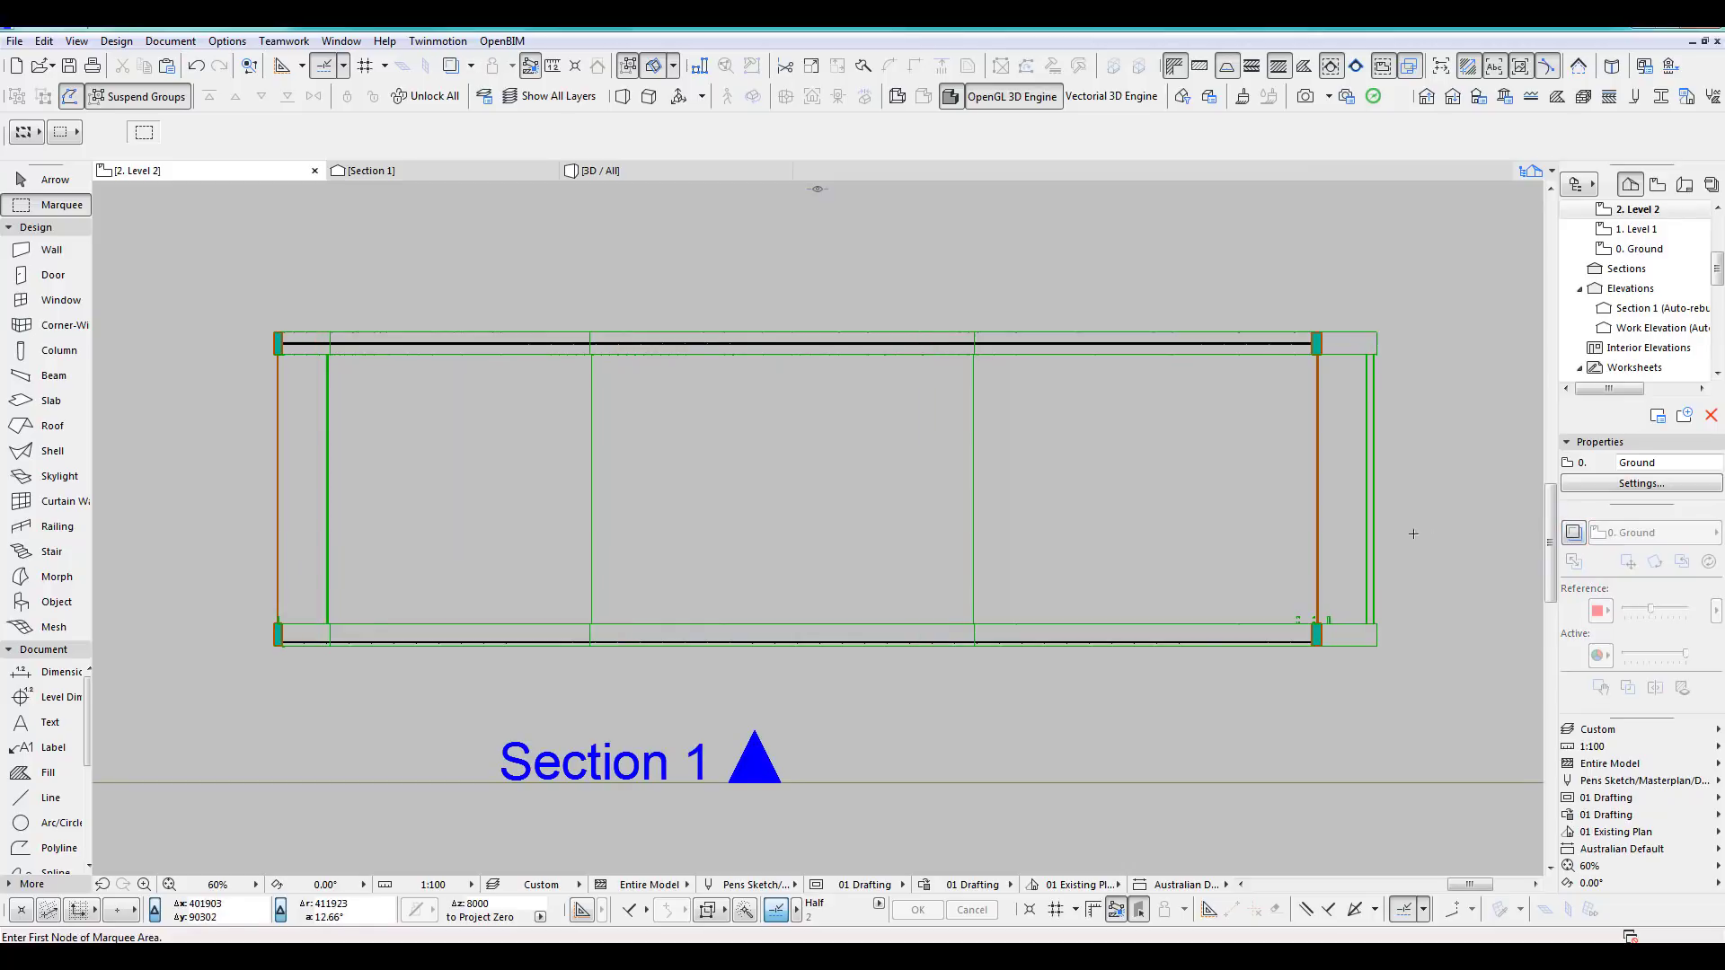
pyautogui.click(1427, 98)
pyautogui.click(1427, 99)
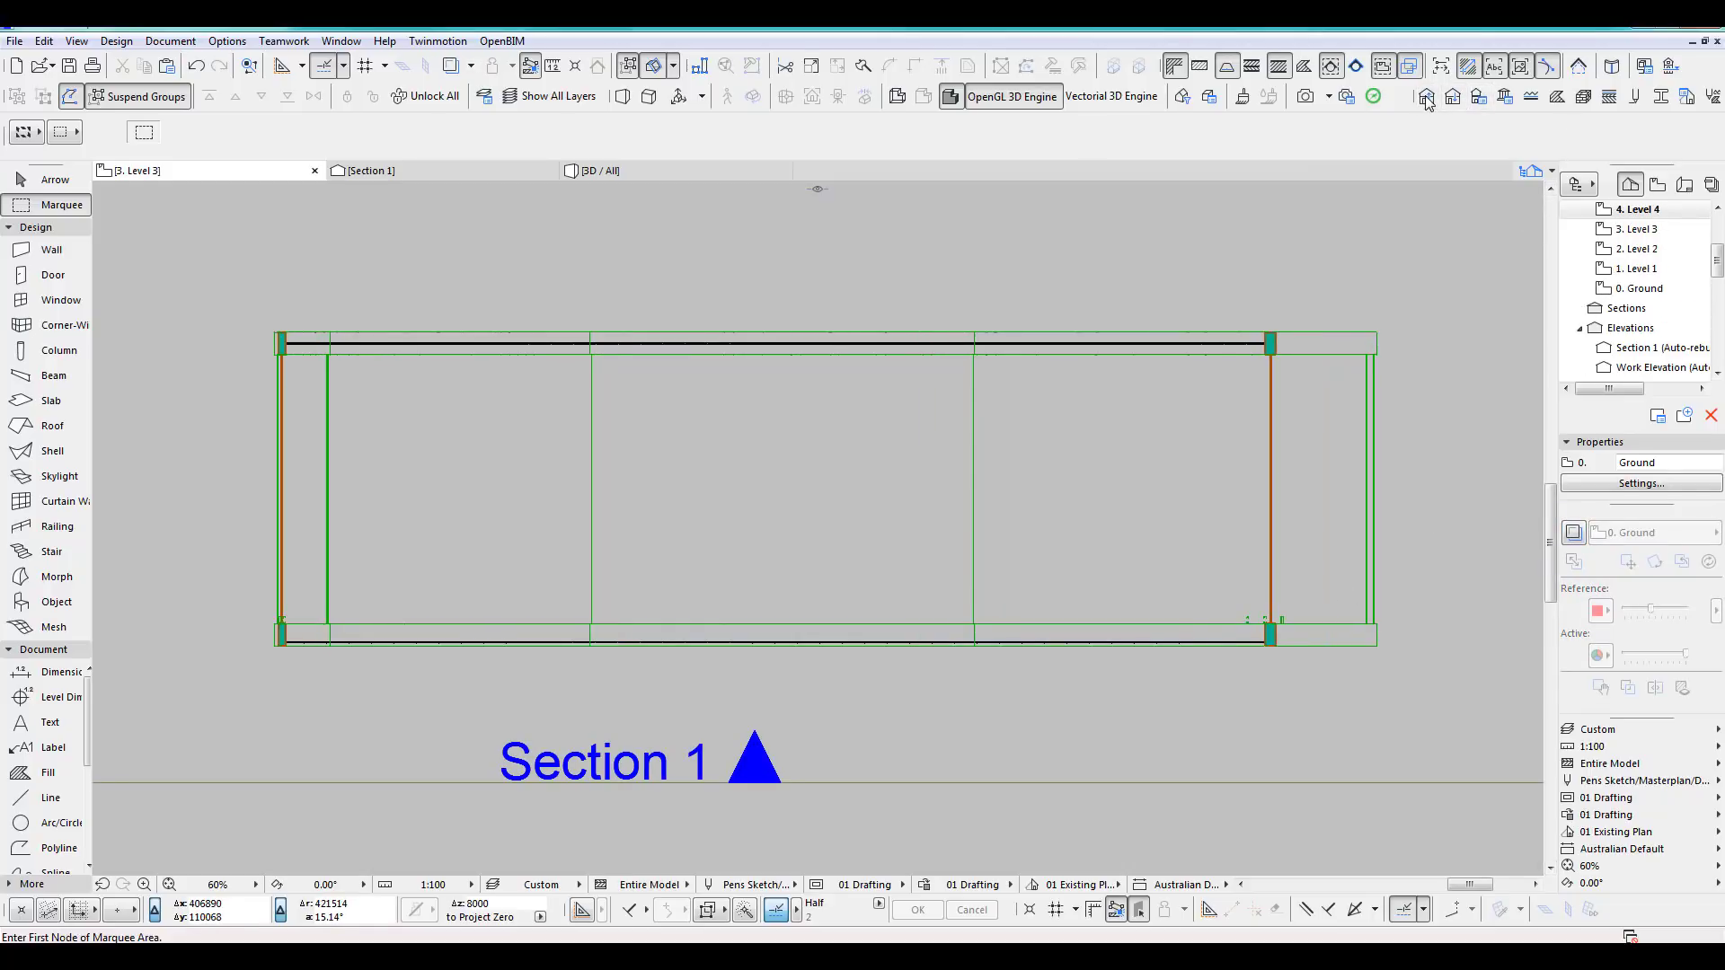
pyautogui.click(1427, 99)
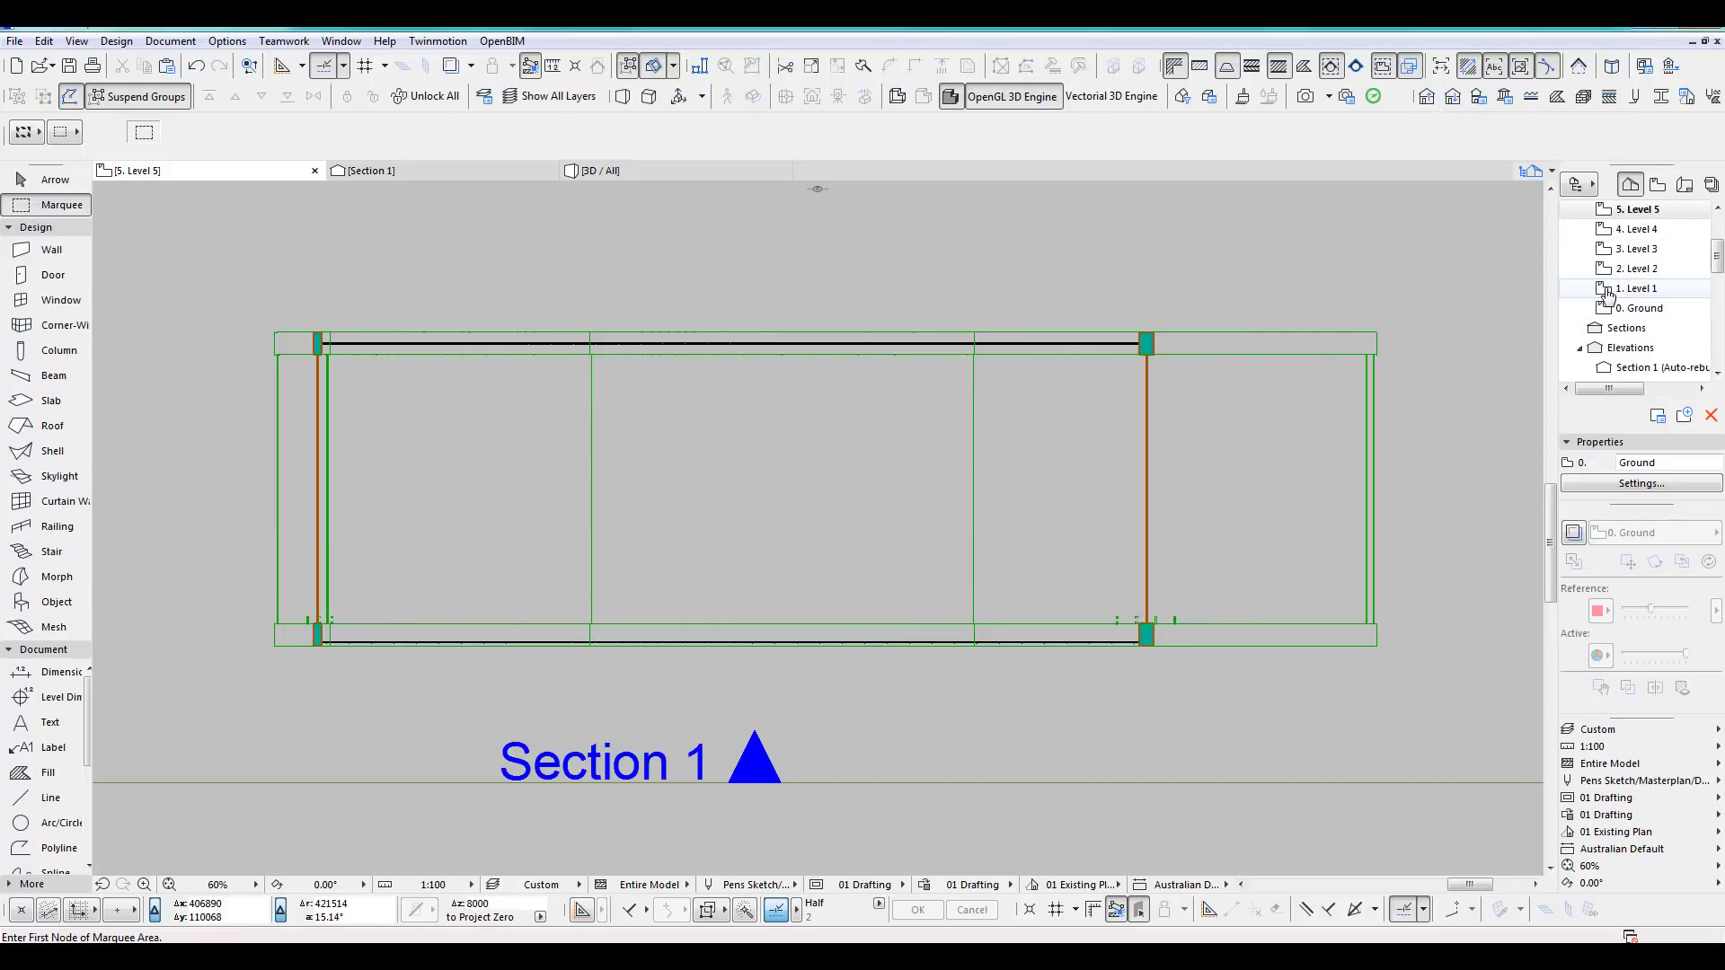
pyautogui.click(1630, 310)
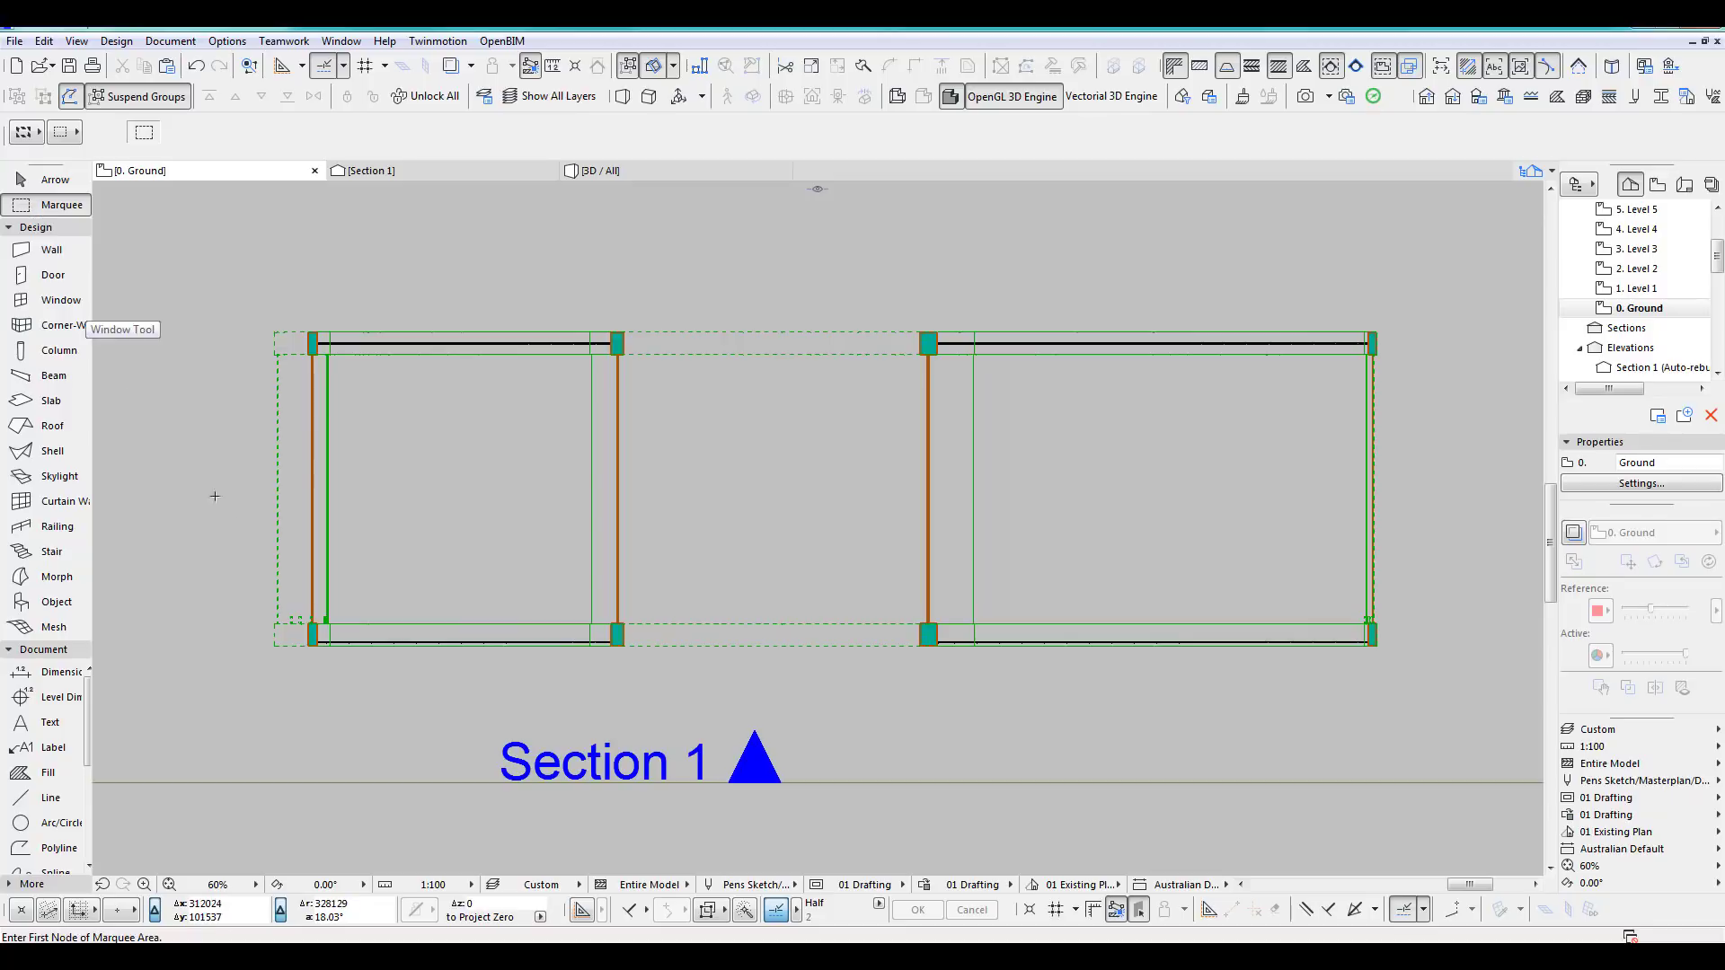
# Draw a narrow marquee about 72900 long just inside the front band, enclosing the ends of the small members.
pyautogui.scroll(5, 301, 665)
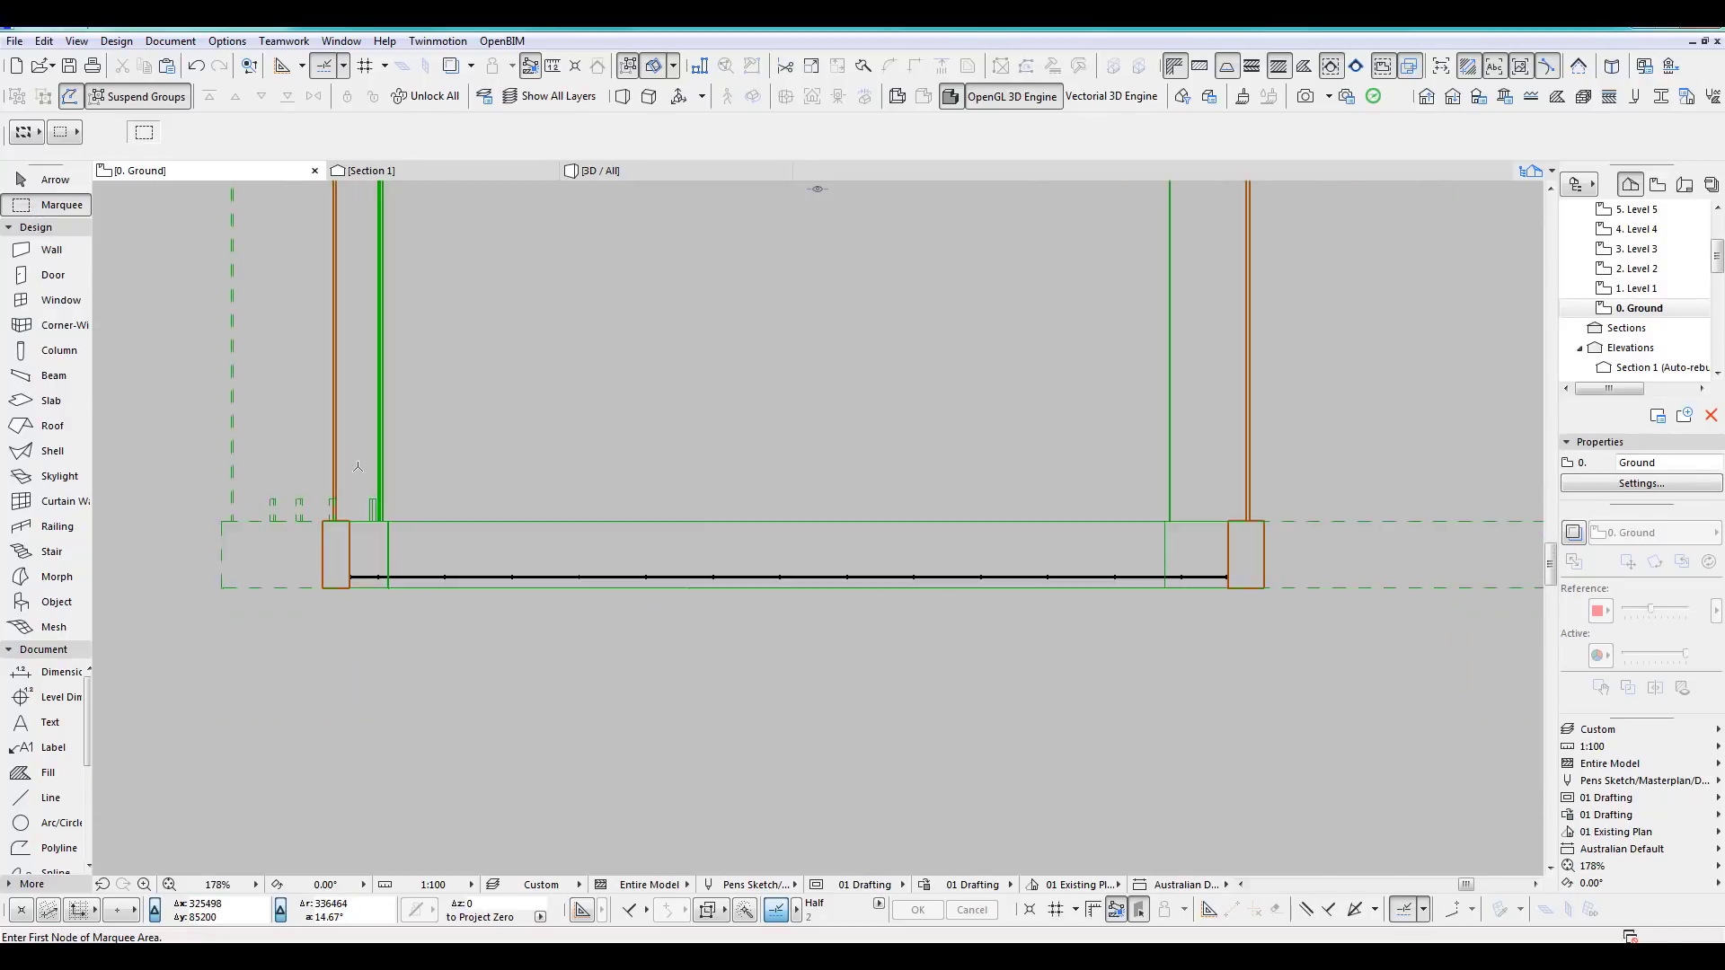
pyautogui.scroll(-1, 355, 469)
pyautogui.click(304, 496)
pyautogui.scroll(-8, 443, 481)
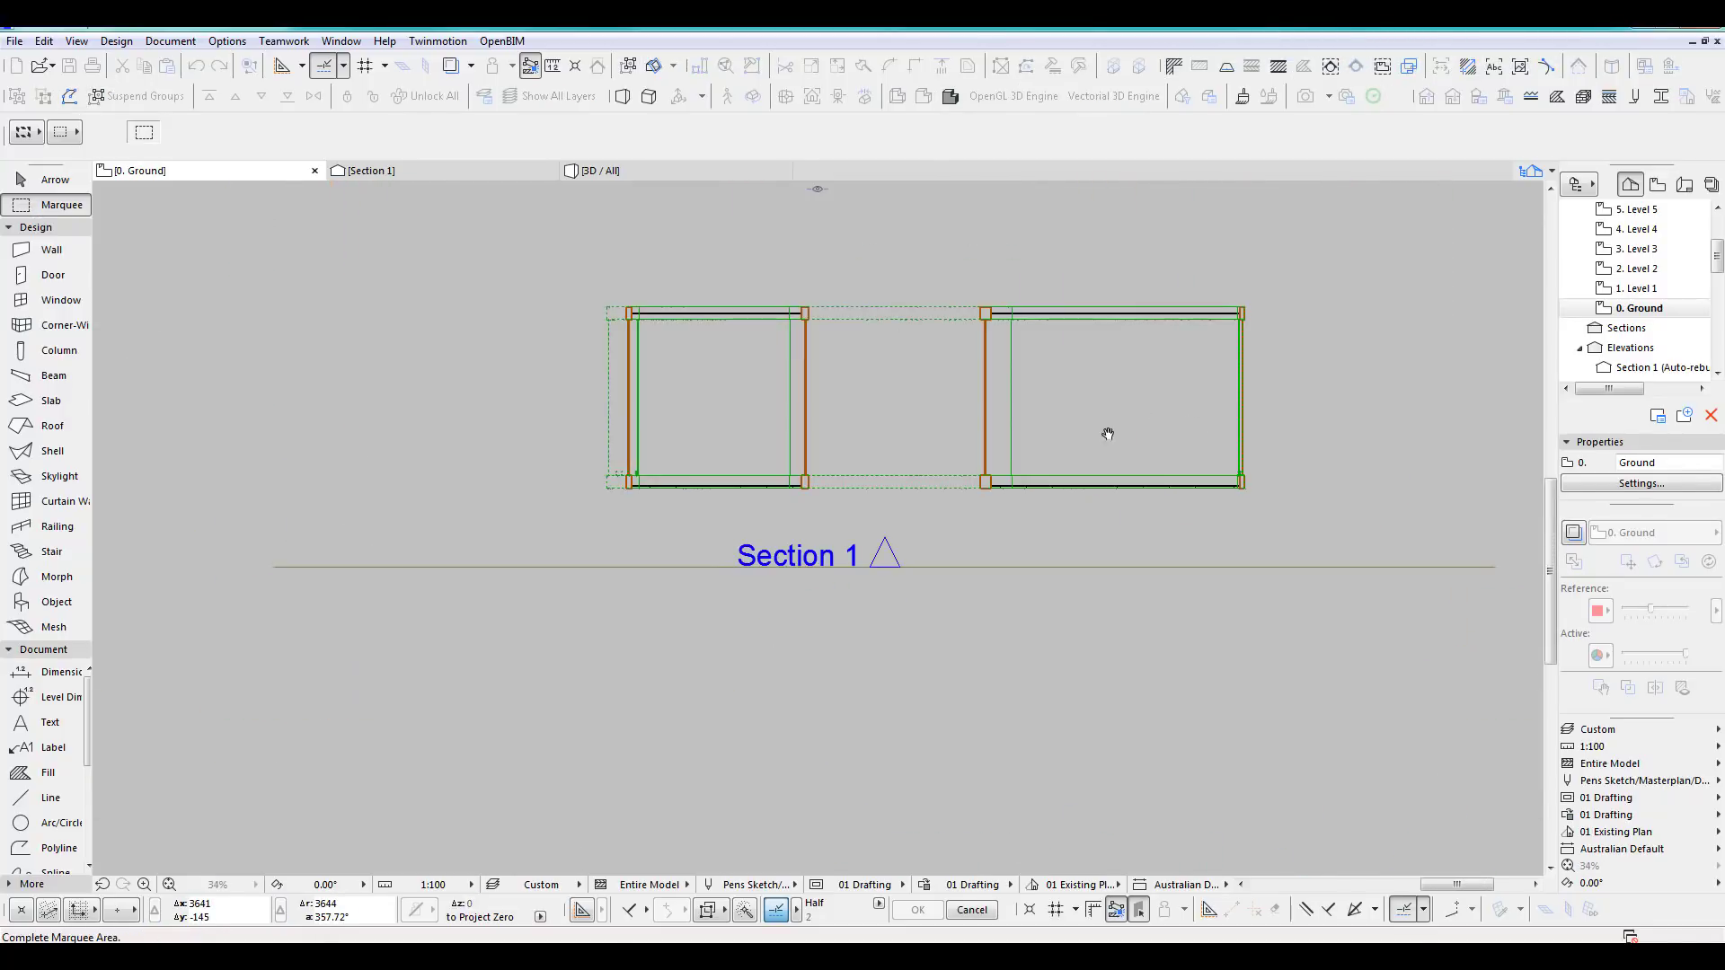
pyautogui.scroll(18, 1020, 493)
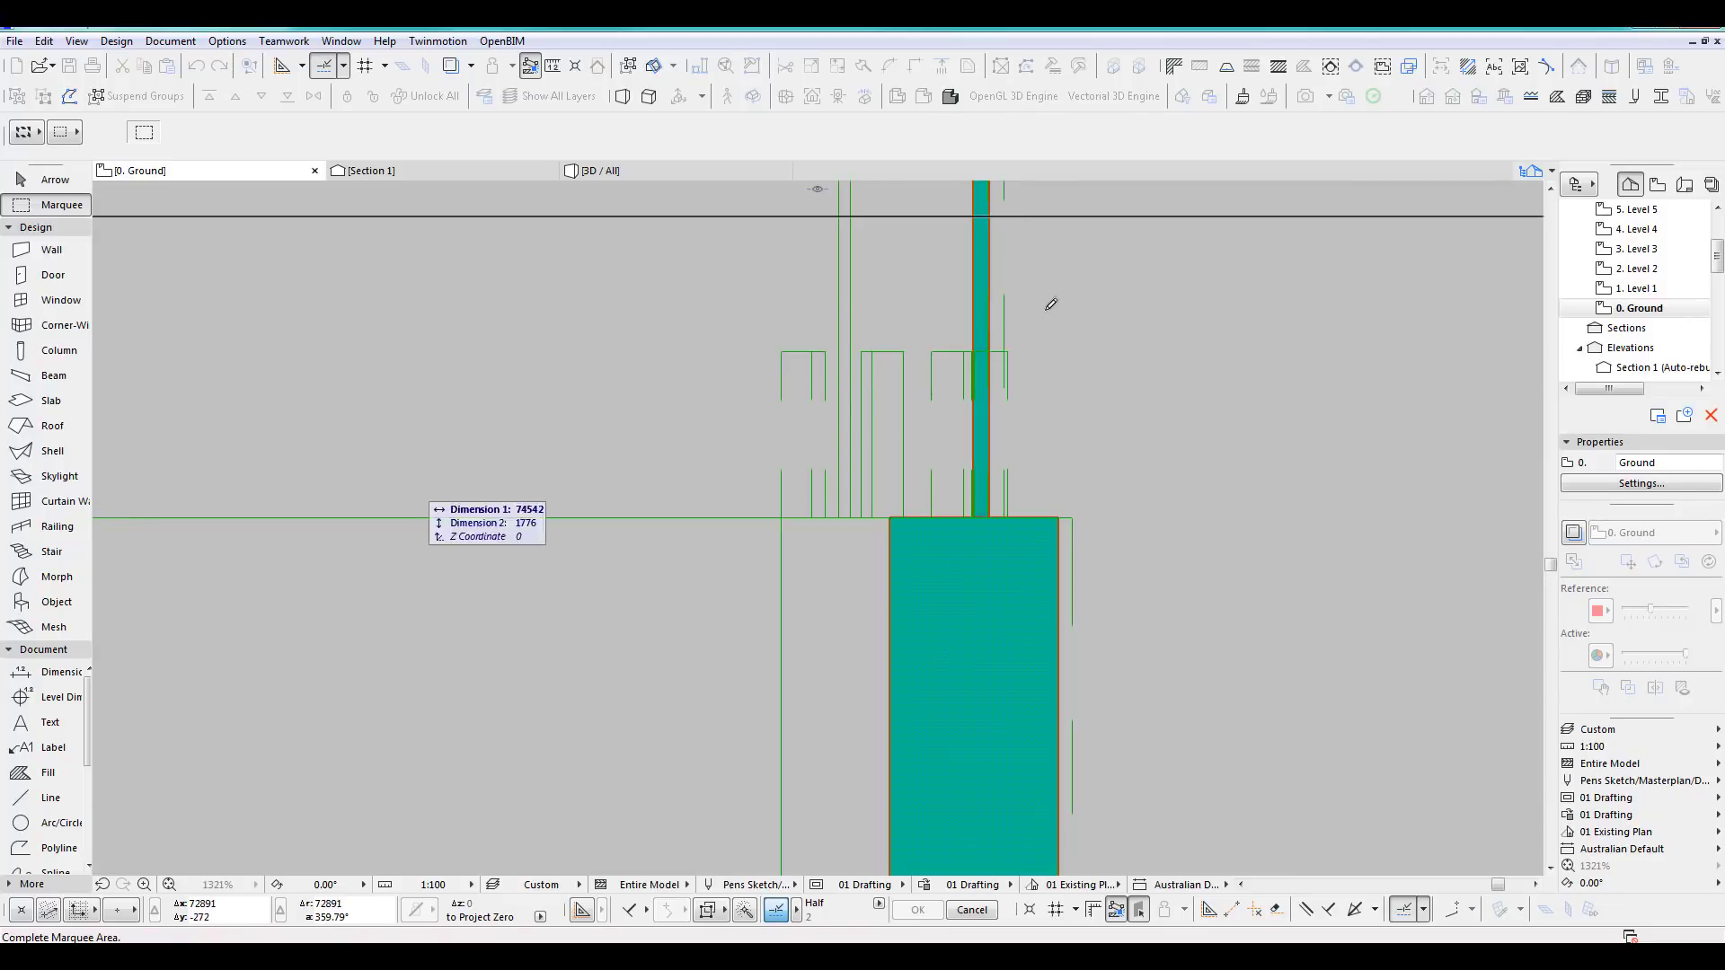
pyautogui.click(1042, 396)
# Stretch the marqueed member ends straight across the plan to the inner edge of the rear band at the right-hand corner block.
pyautogui.scroll(-9, 1146, 454)
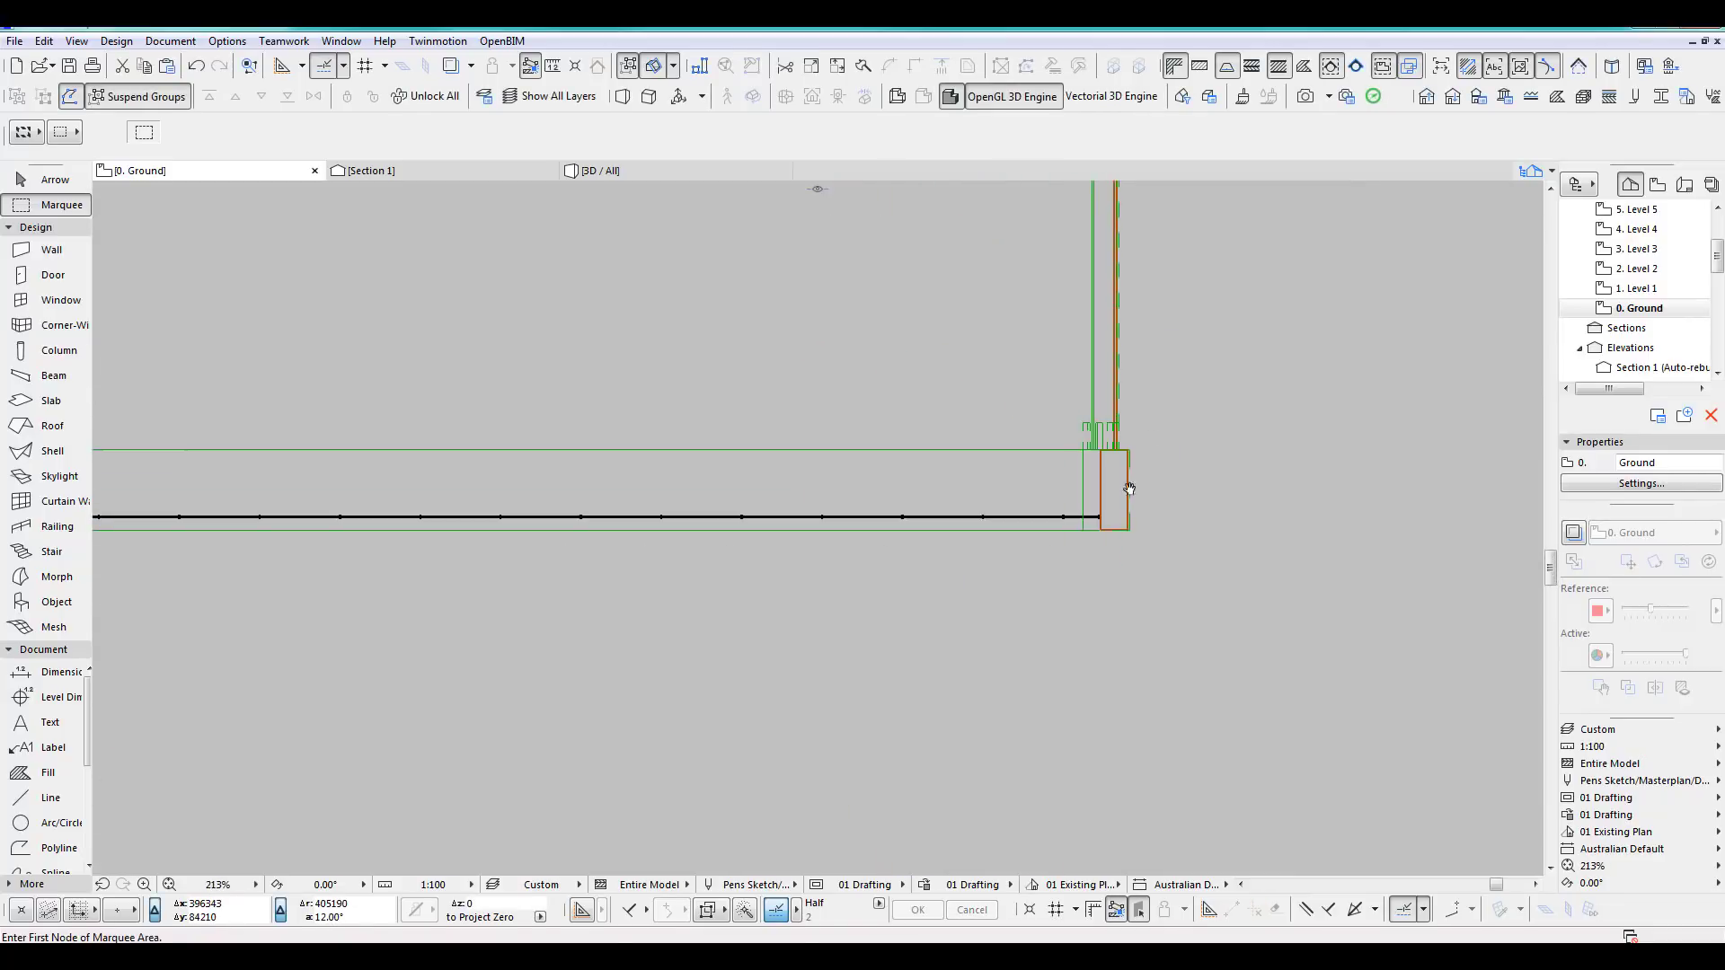
pyautogui.moveTo(1130, 489); pyautogui.dragTo(1030, 677, button='middle')
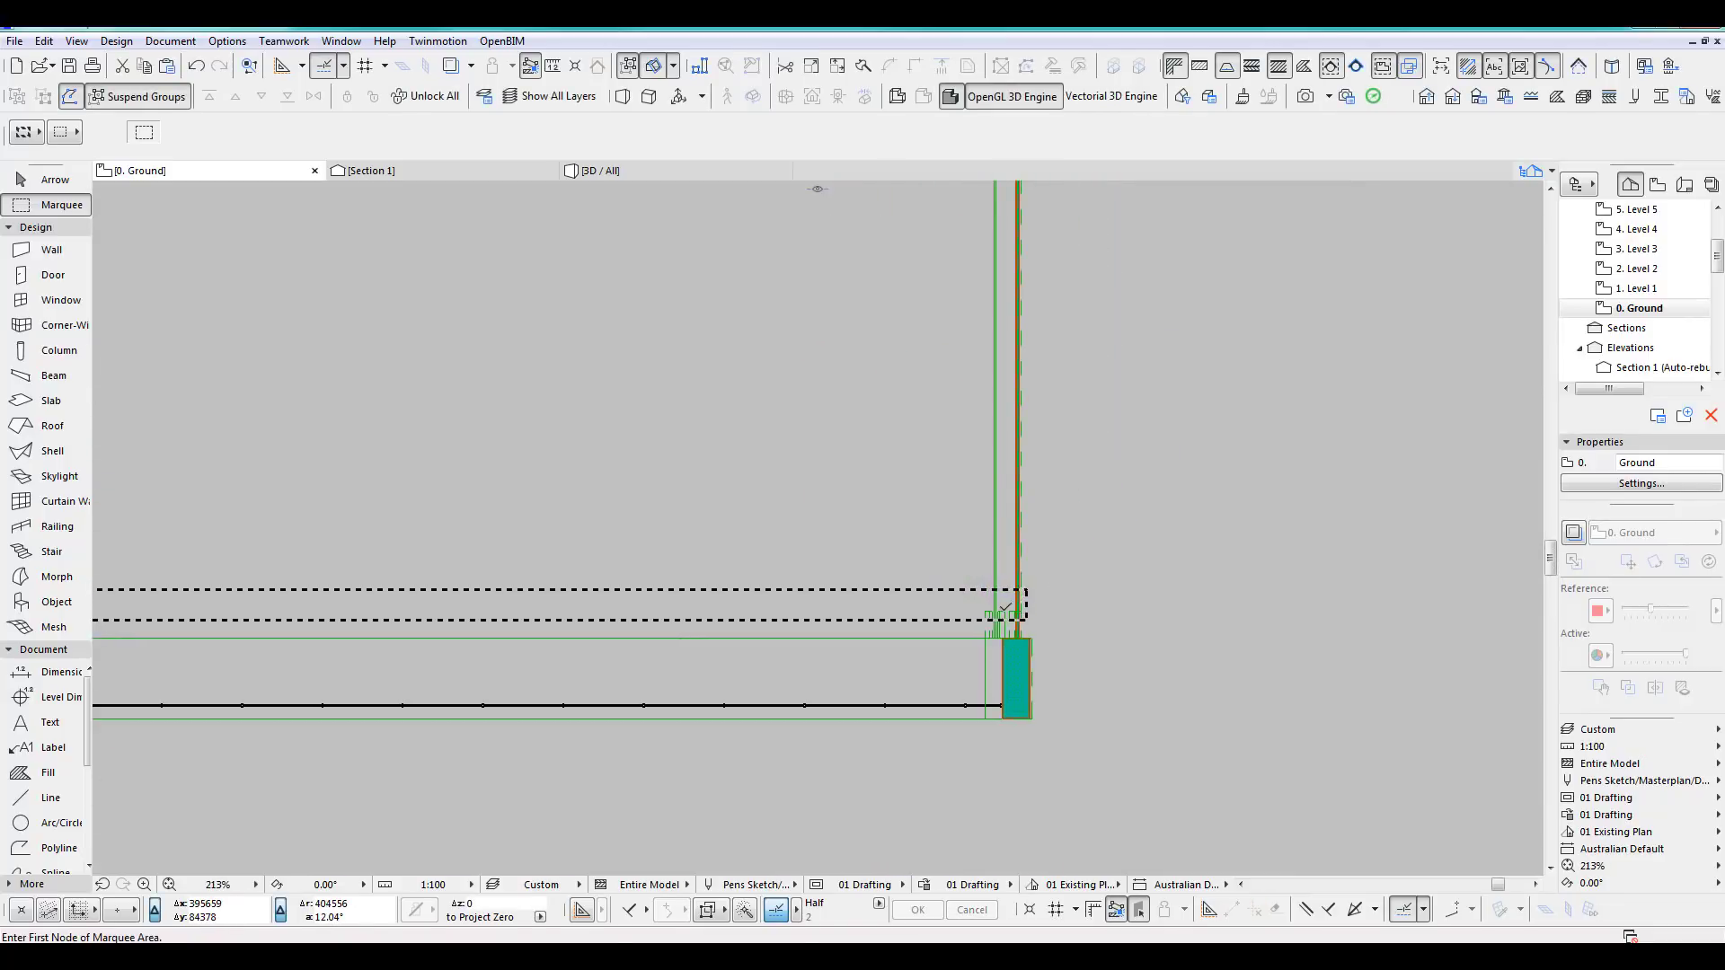
pyautogui.hotkey('ctrl', 'h')
pyautogui.click(1005, 611)
pyautogui.scroll(-7, 1009, 447)
pyautogui.moveTo(983, 426); pyautogui.dragTo(967, 624, button='middle')
pyautogui.scroll(5, 1004, 457)
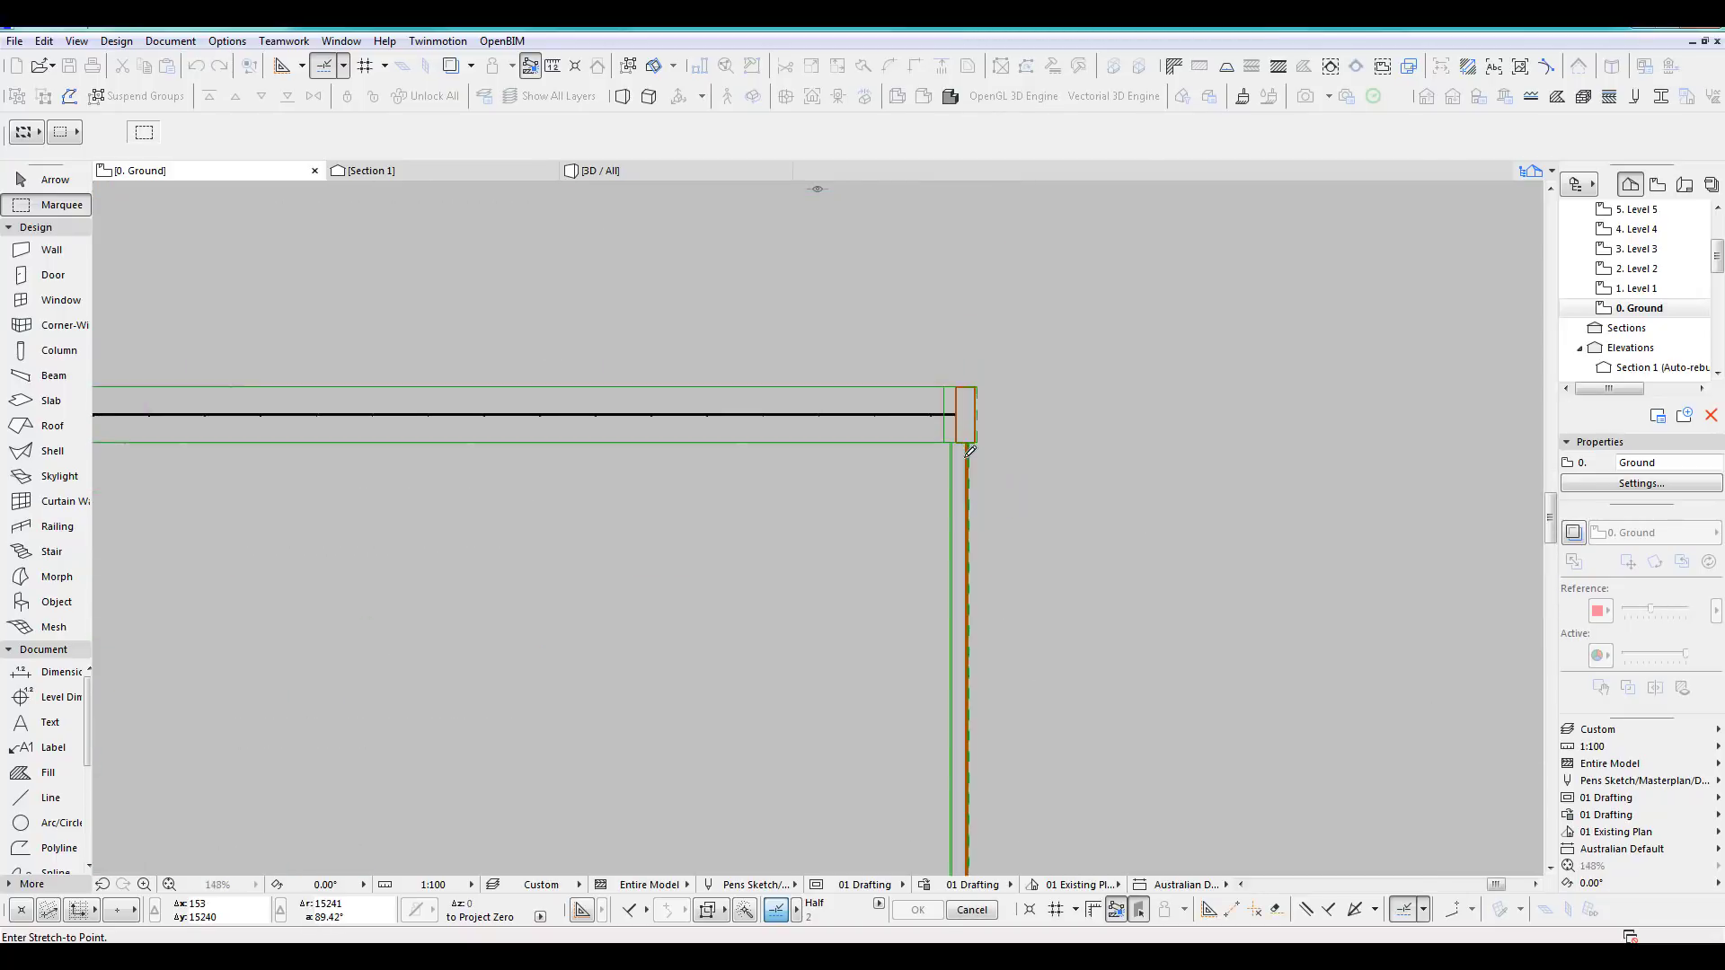
pyautogui.scroll(4, 970, 451)
pyautogui.click(993, 411)
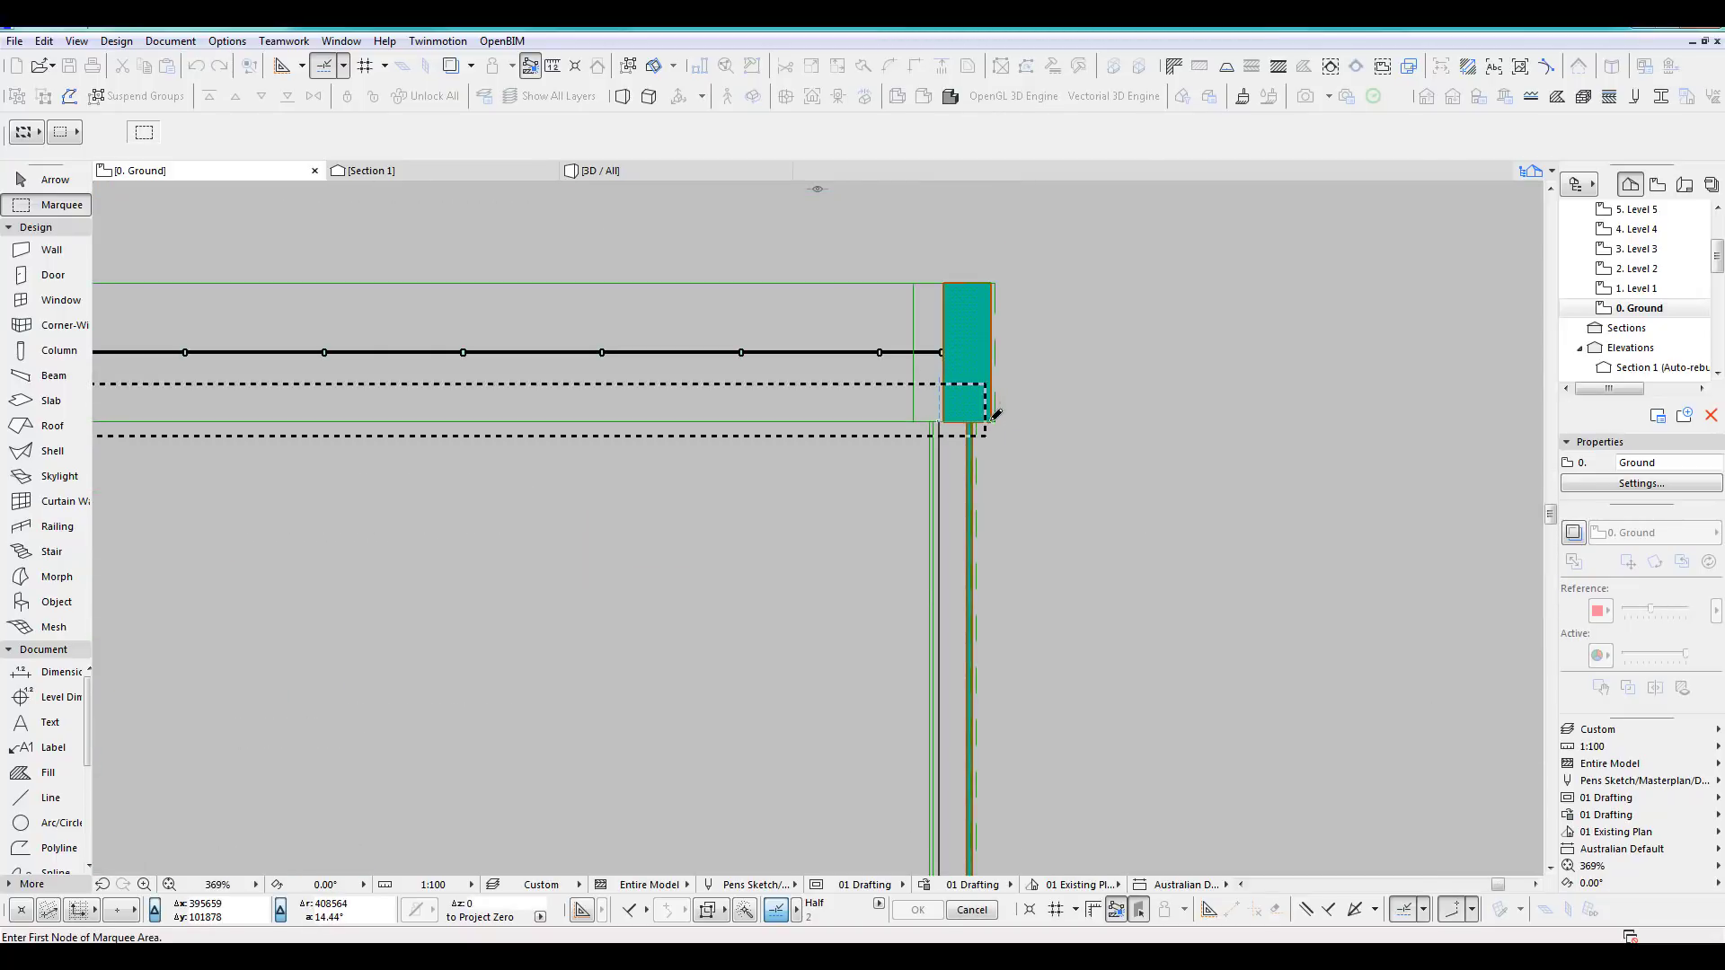
# Check the stretched members between the bands from both sides in the 3D view and return to the Ground floor plan.
pyautogui.press('F3')
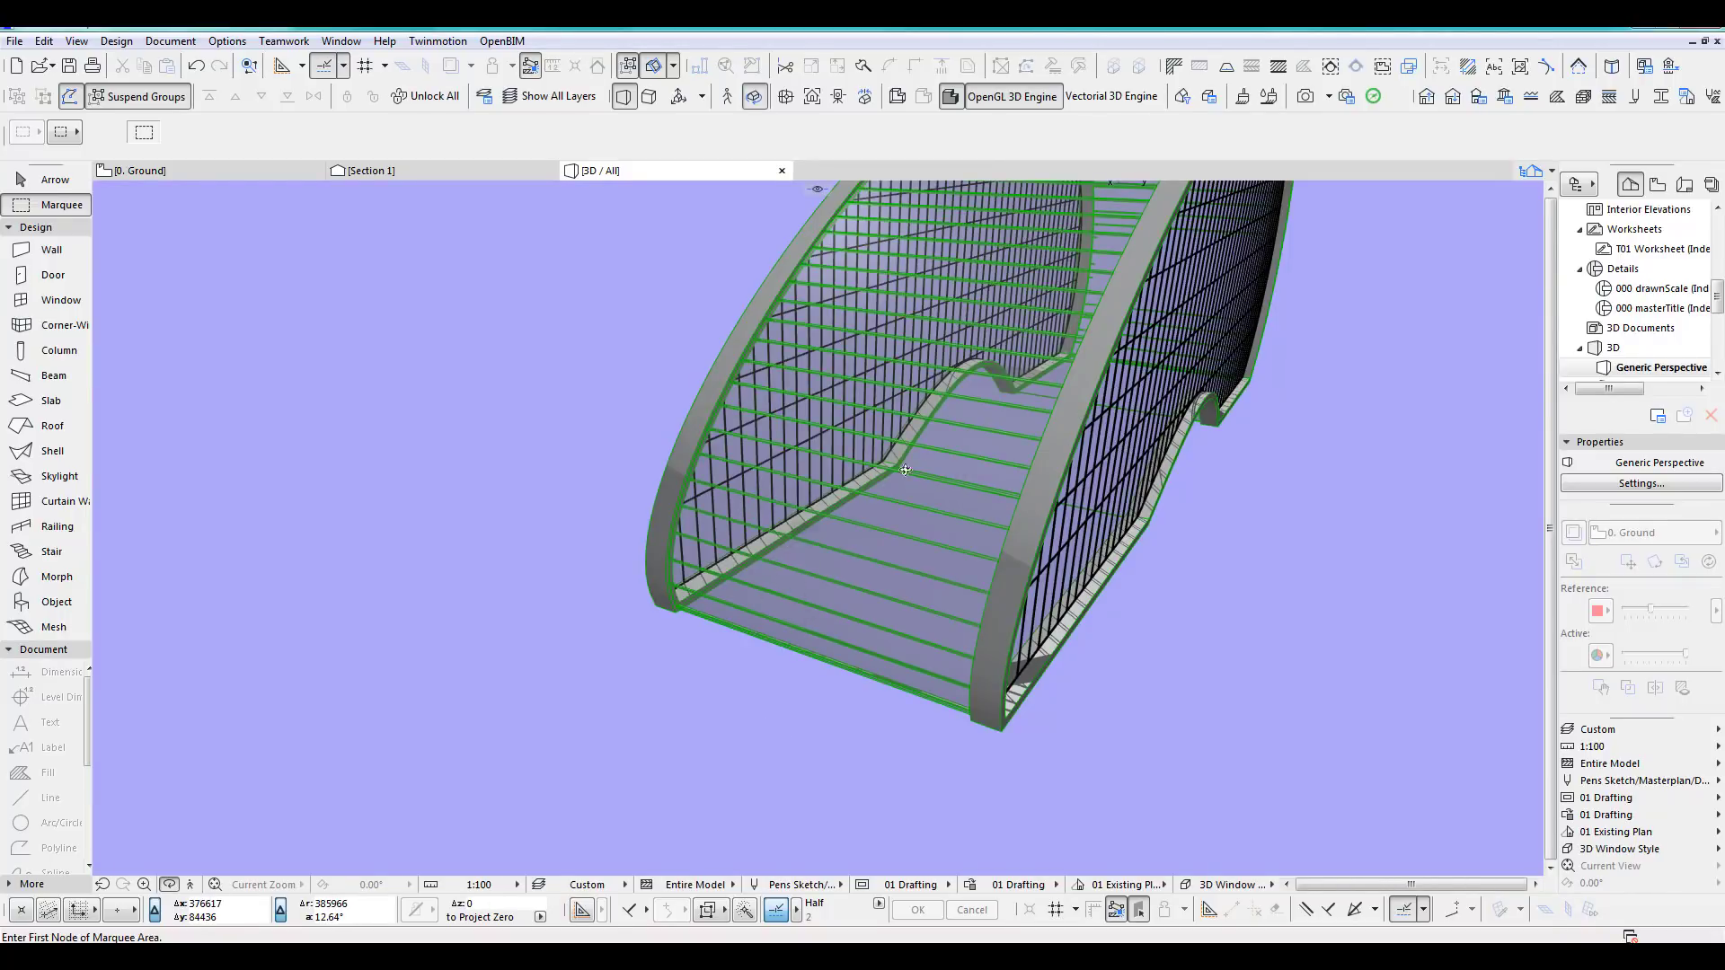
pyautogui.keyDown('shift'); pyautogui.moveTo(792, 564); pyautogui.dragTo(825, 555, button='middle'); pyautogui.keyUp('shift')
pyautogui.keyDown('shift'); pyautogui.moveTo(711, 583); pyautogui.dragTo(823, 610, button='middle'); pyautogui.keyUp('shift')
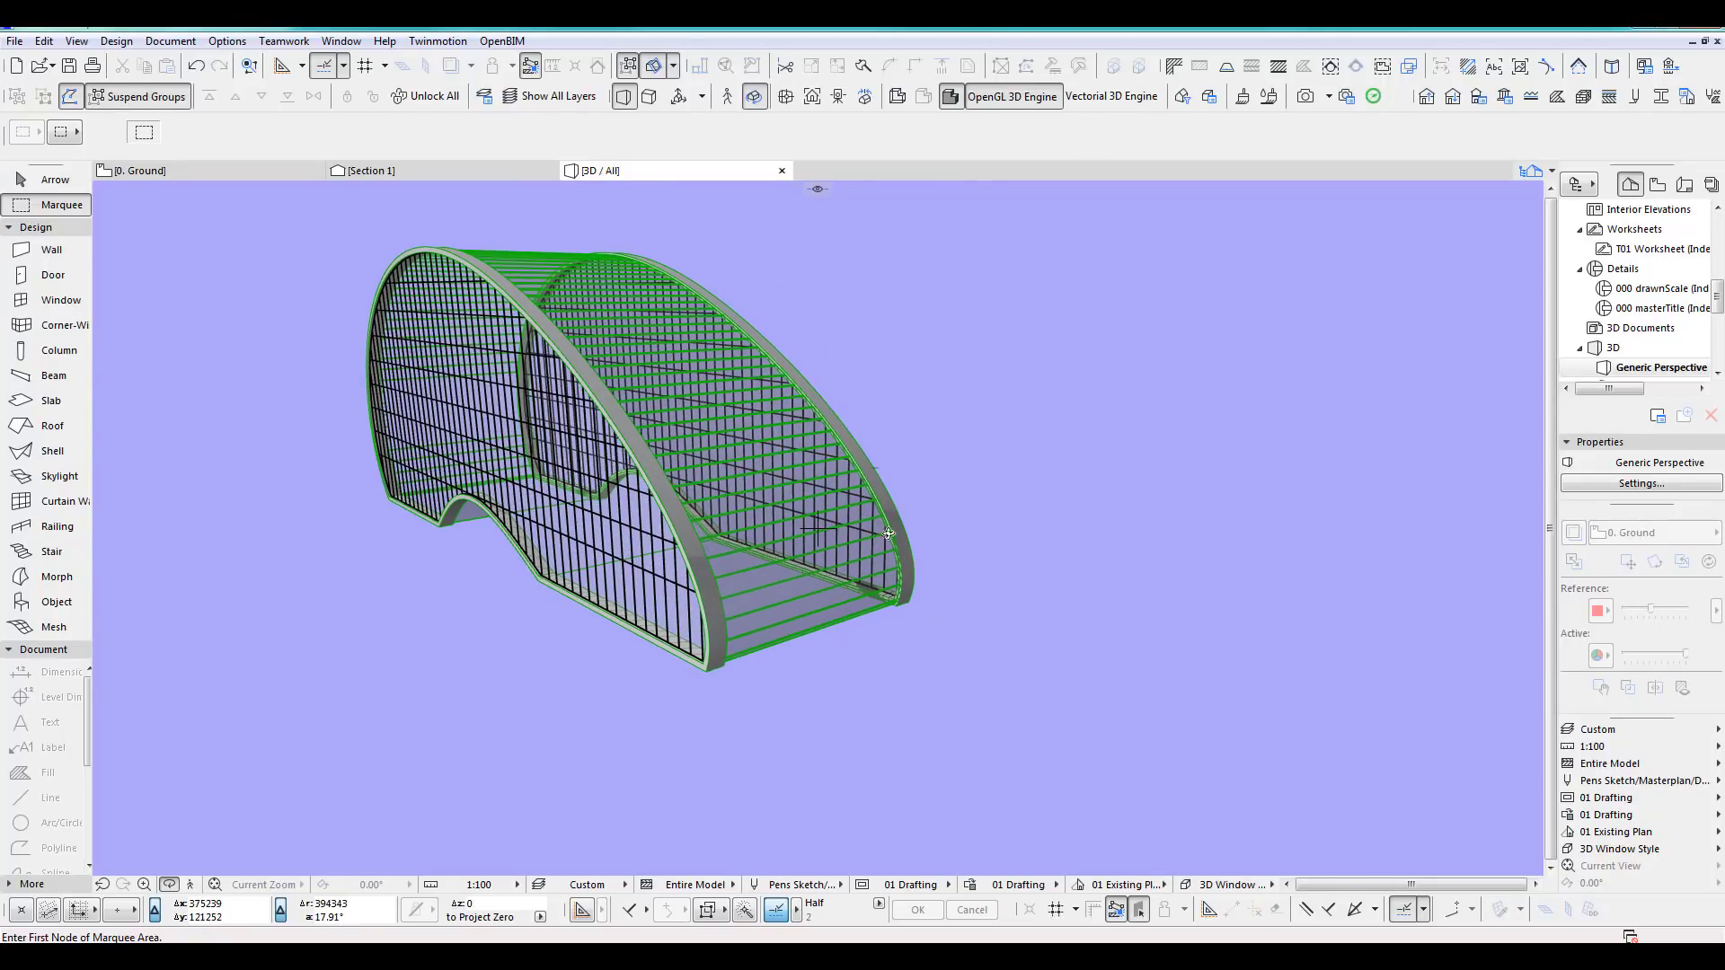
pyautogui.press('F2')
# Copy the front band shell straight outward in plan, leaving a gap between the copy and the original.
pyautogui.scroll(-5, 945, 509)
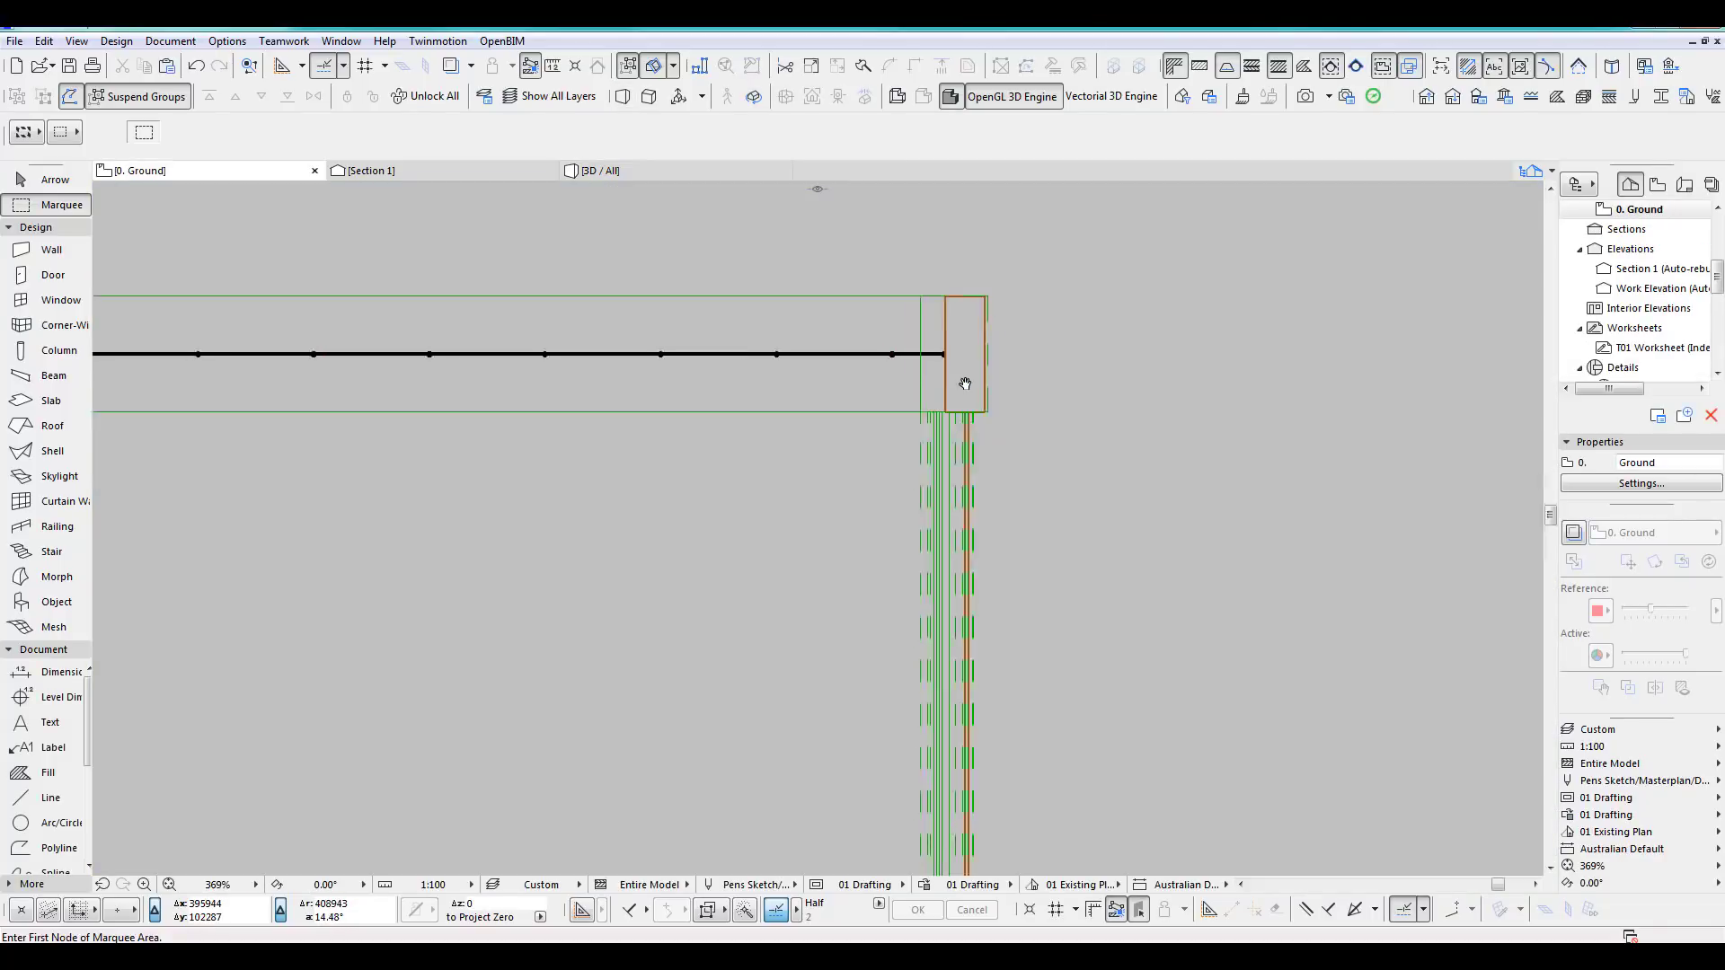
pyautogui.scroll(5, 944, 508)
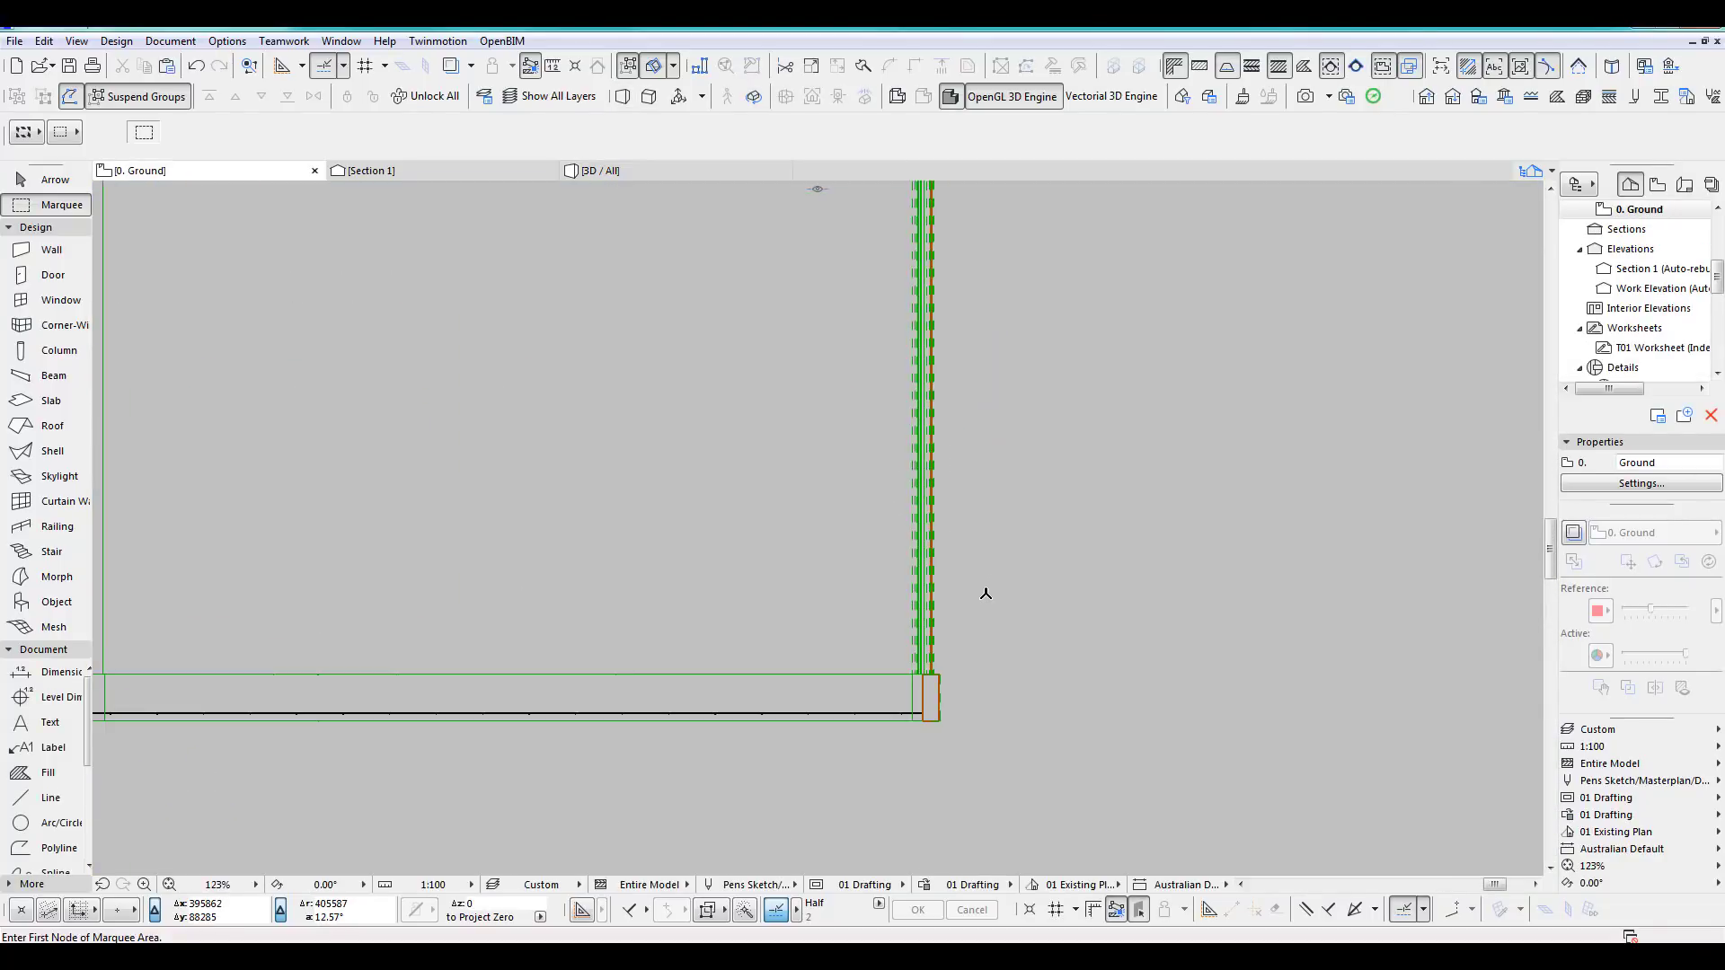
pyautogui.keyDown('shift'); pyautogui.click(935, 695); pyautogui.keyUp('shift')
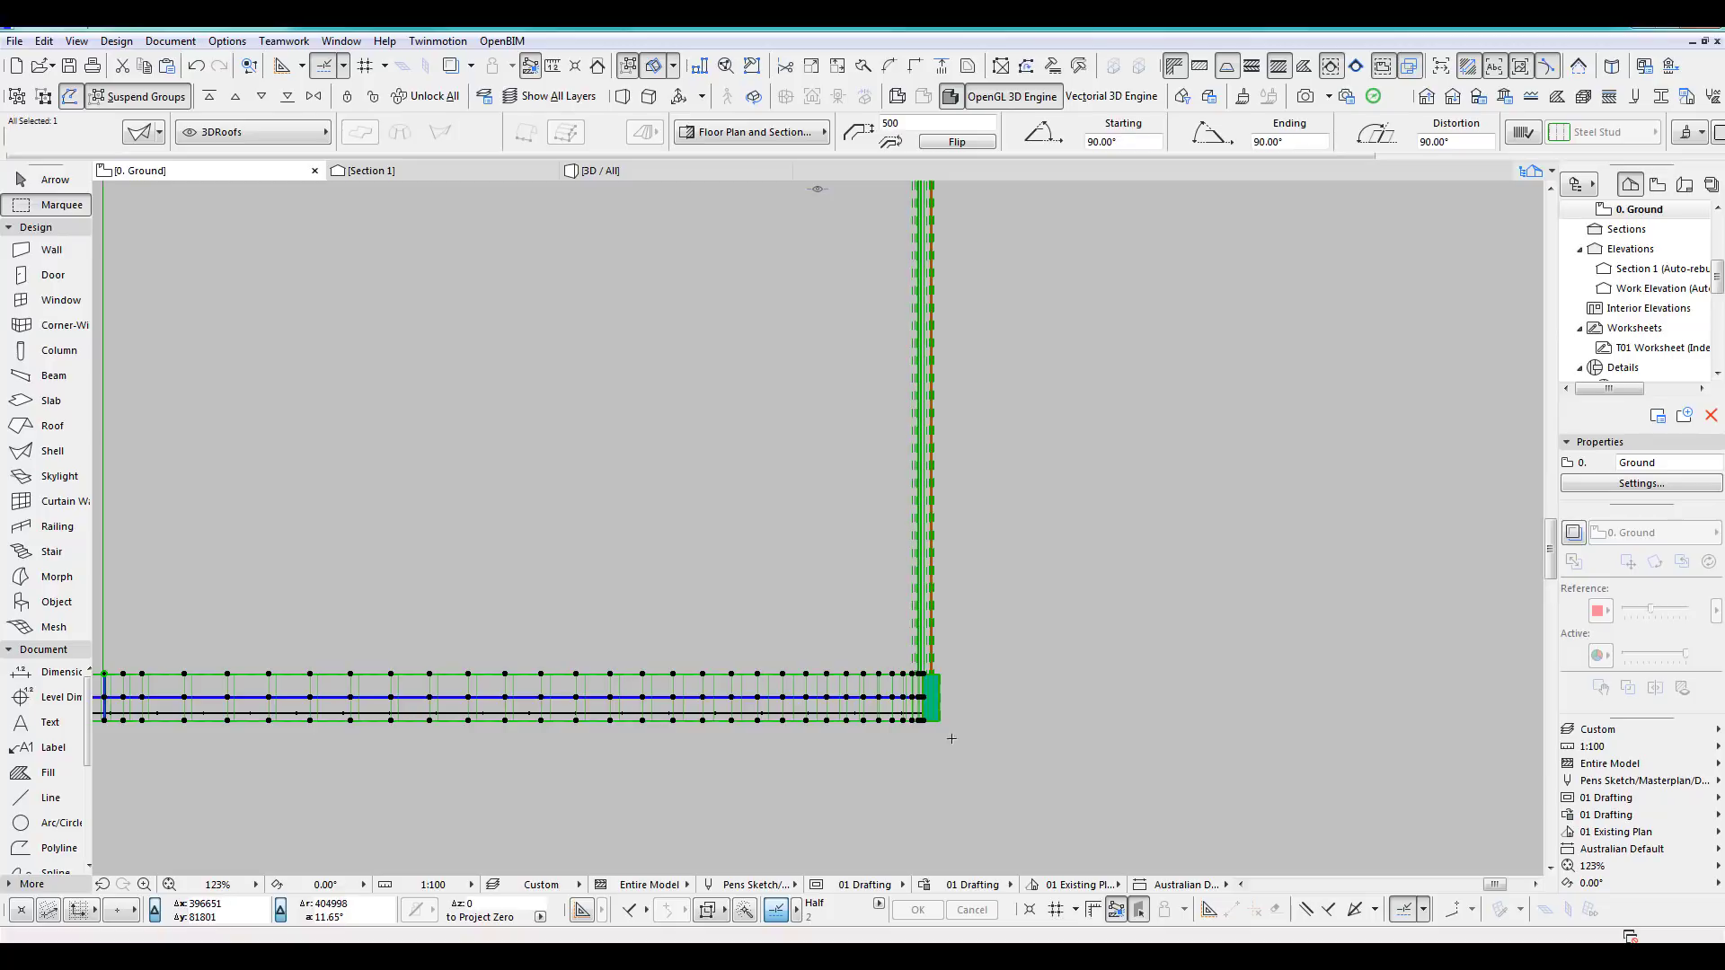
pyautogui.hotkey('ctrl', 'shift', 'd')
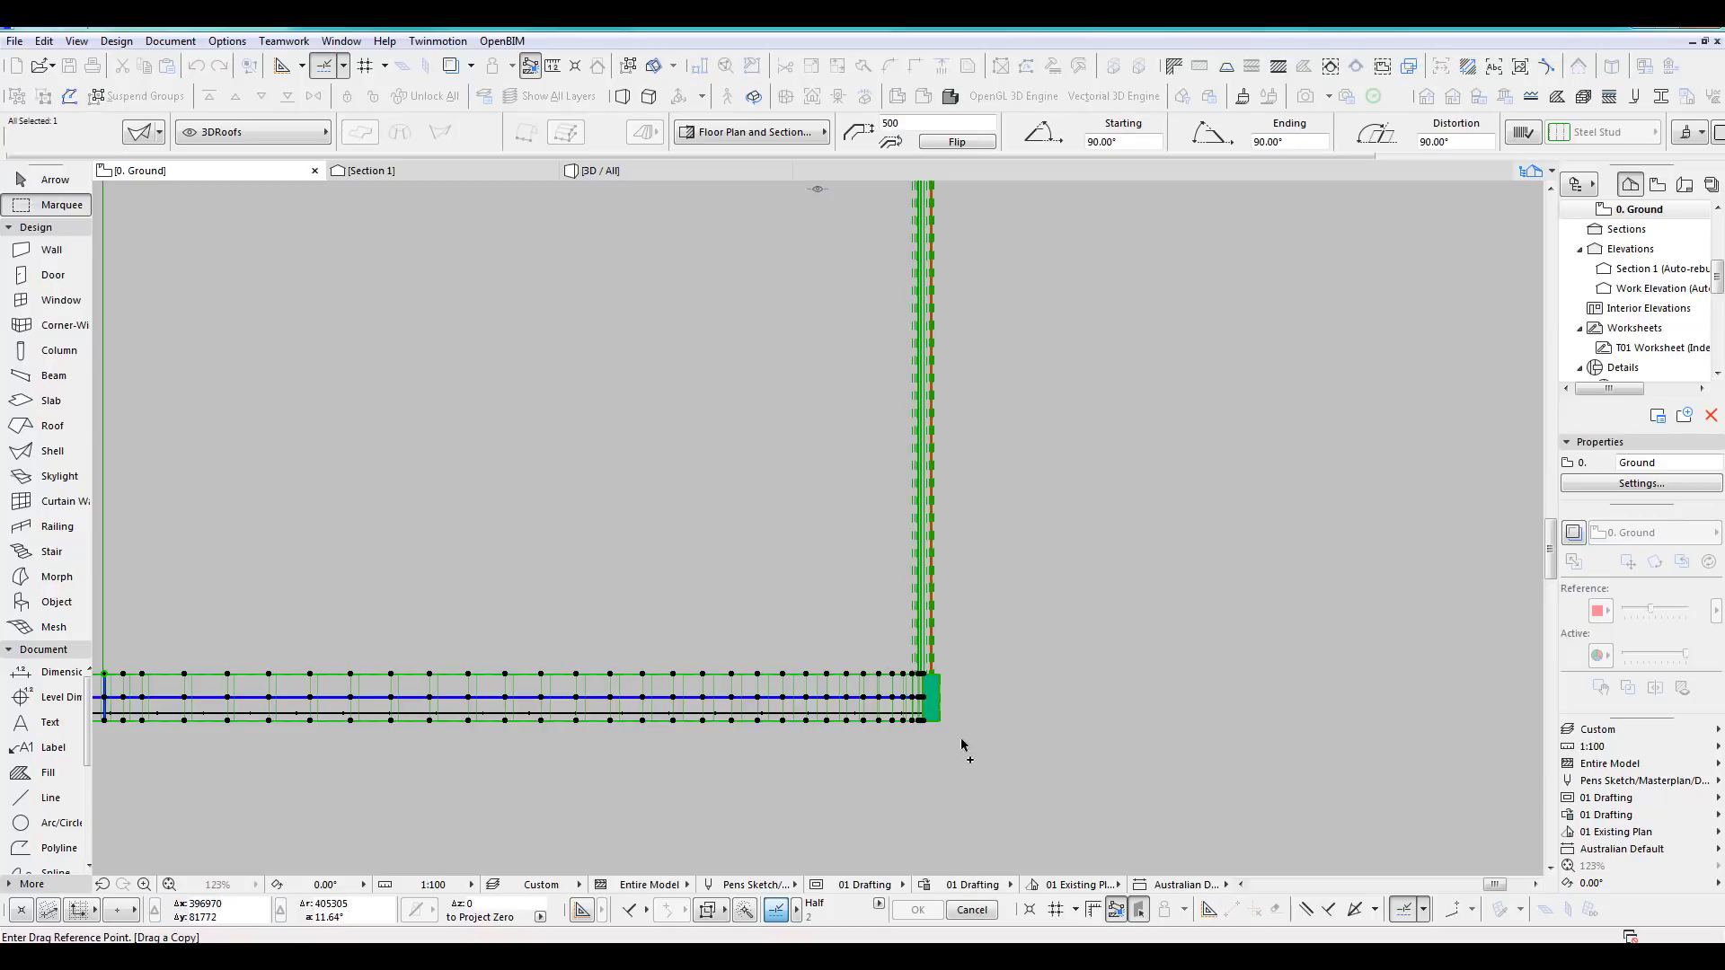
pyautogui.click(962, 750)
pyautogui.click(949, 838)
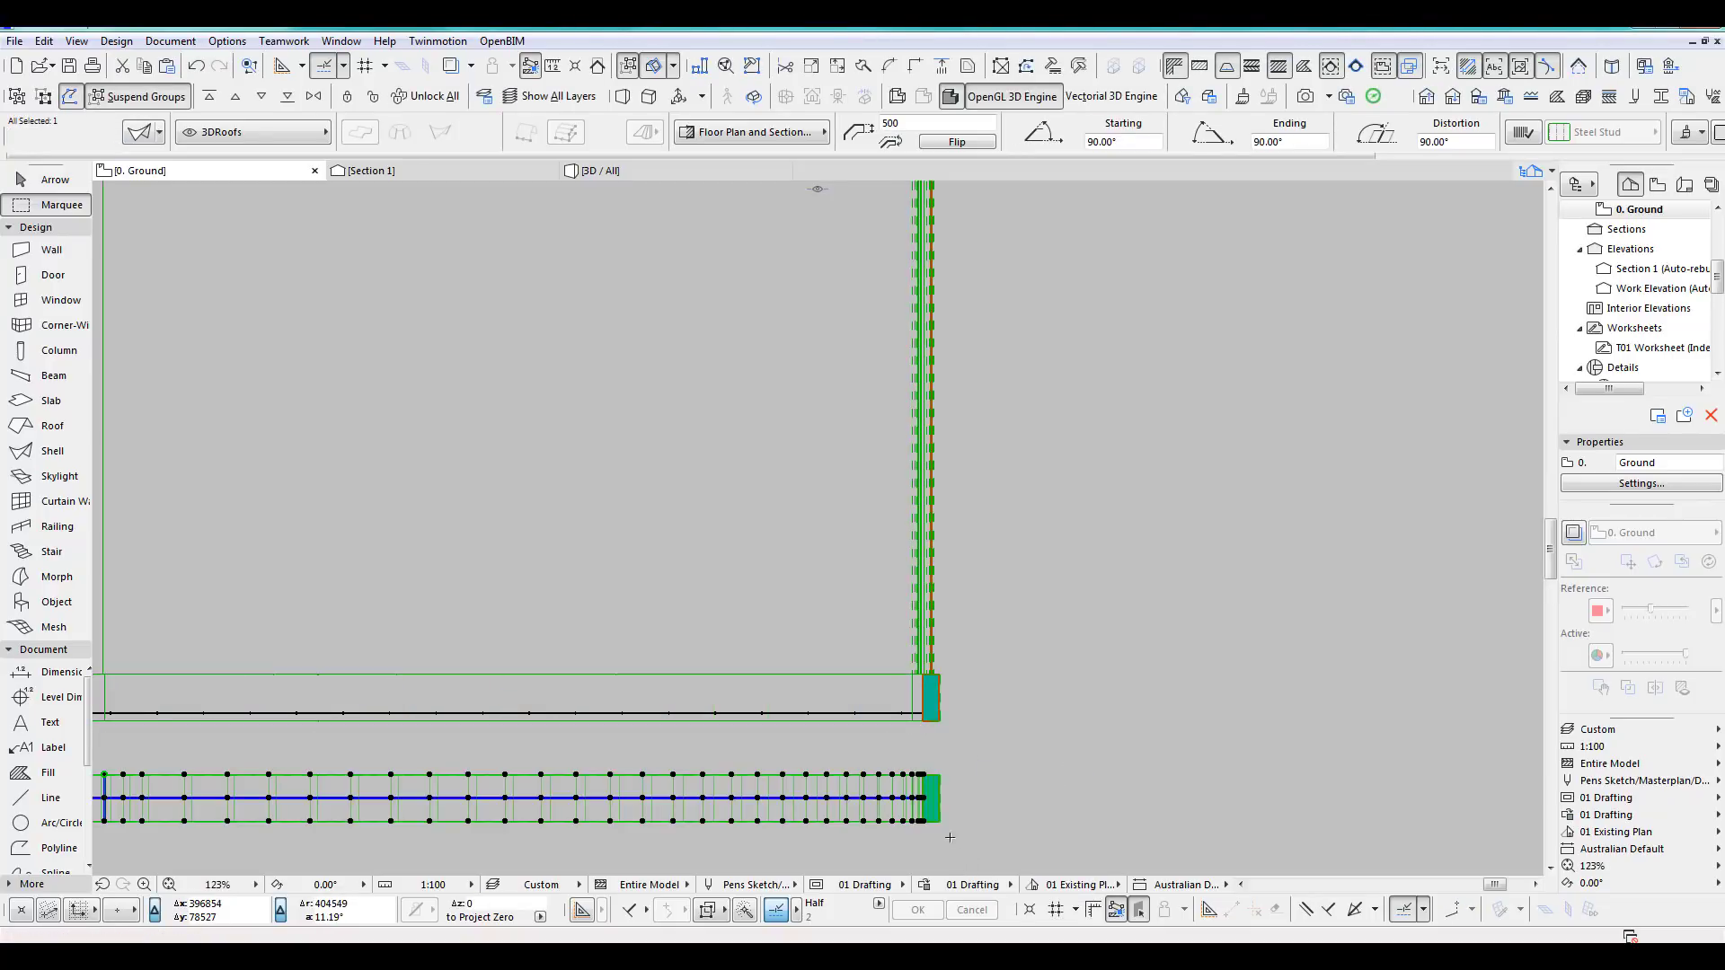
# Set the copied band shell's length to 100 from its outer edge.
pyautogui.scroll(4, 950, 838)
pyautogui.moveTo(949, 837); pyautogui.dragTo(937, 615, button='middle')
pyautogui.click(884, 486)
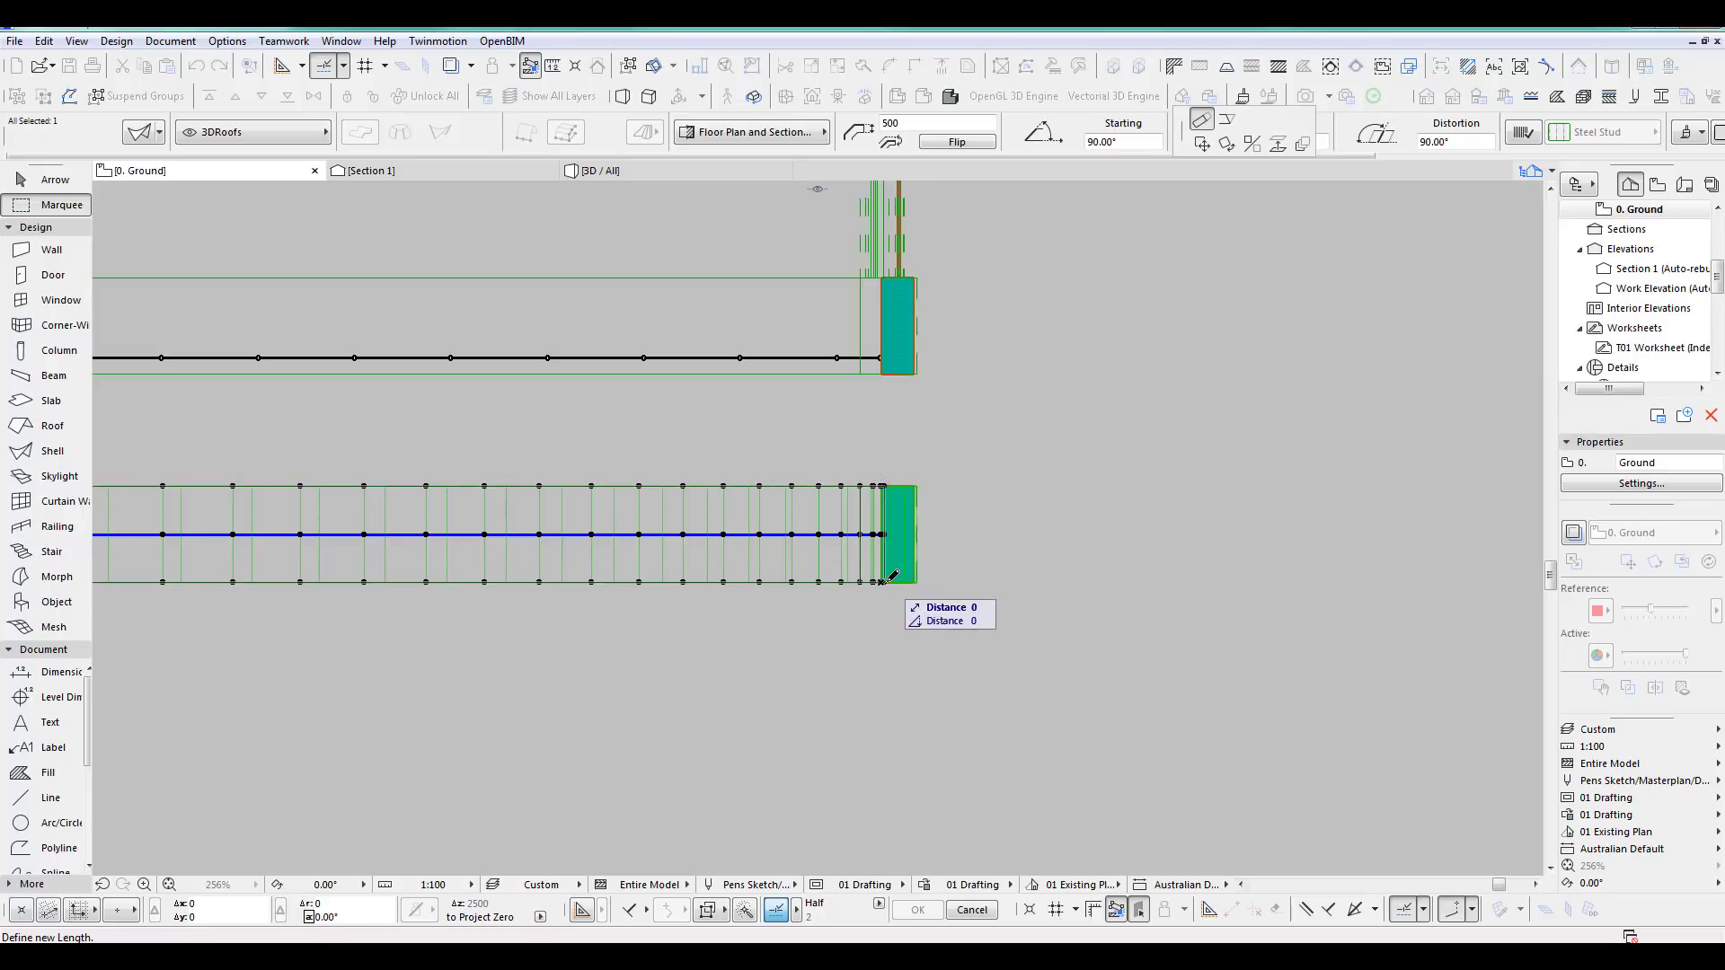
pyautogui.write('1')
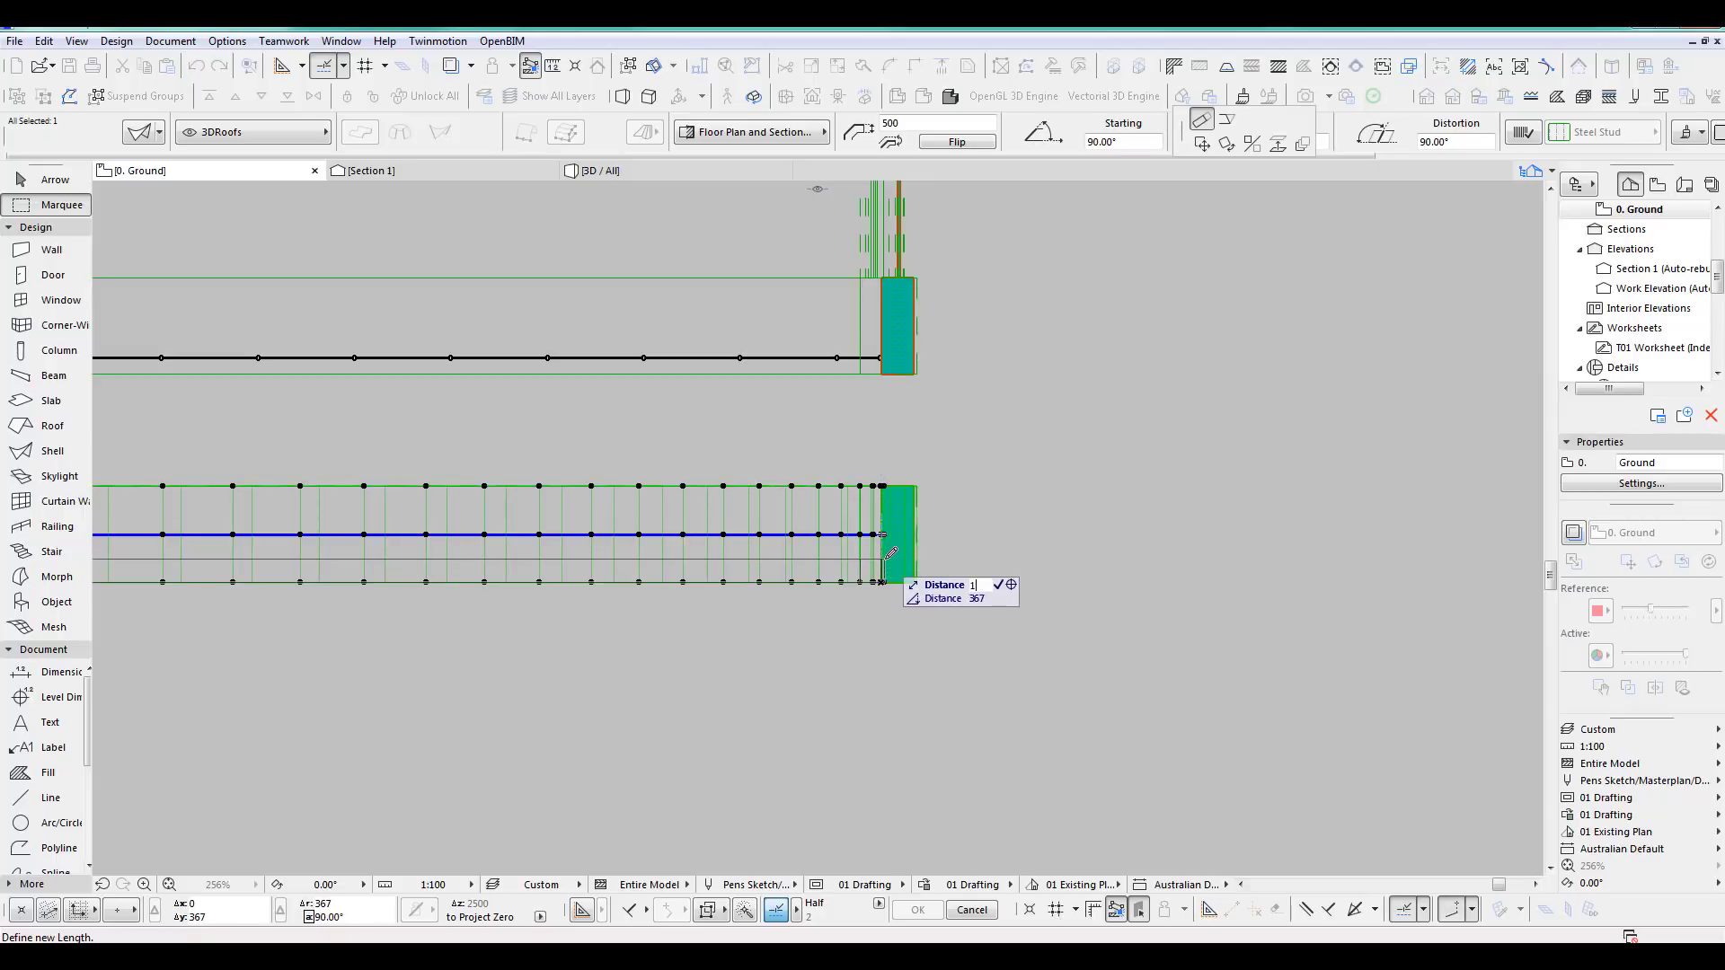
pyautogui.write('00')
pyautogui.press('Return')
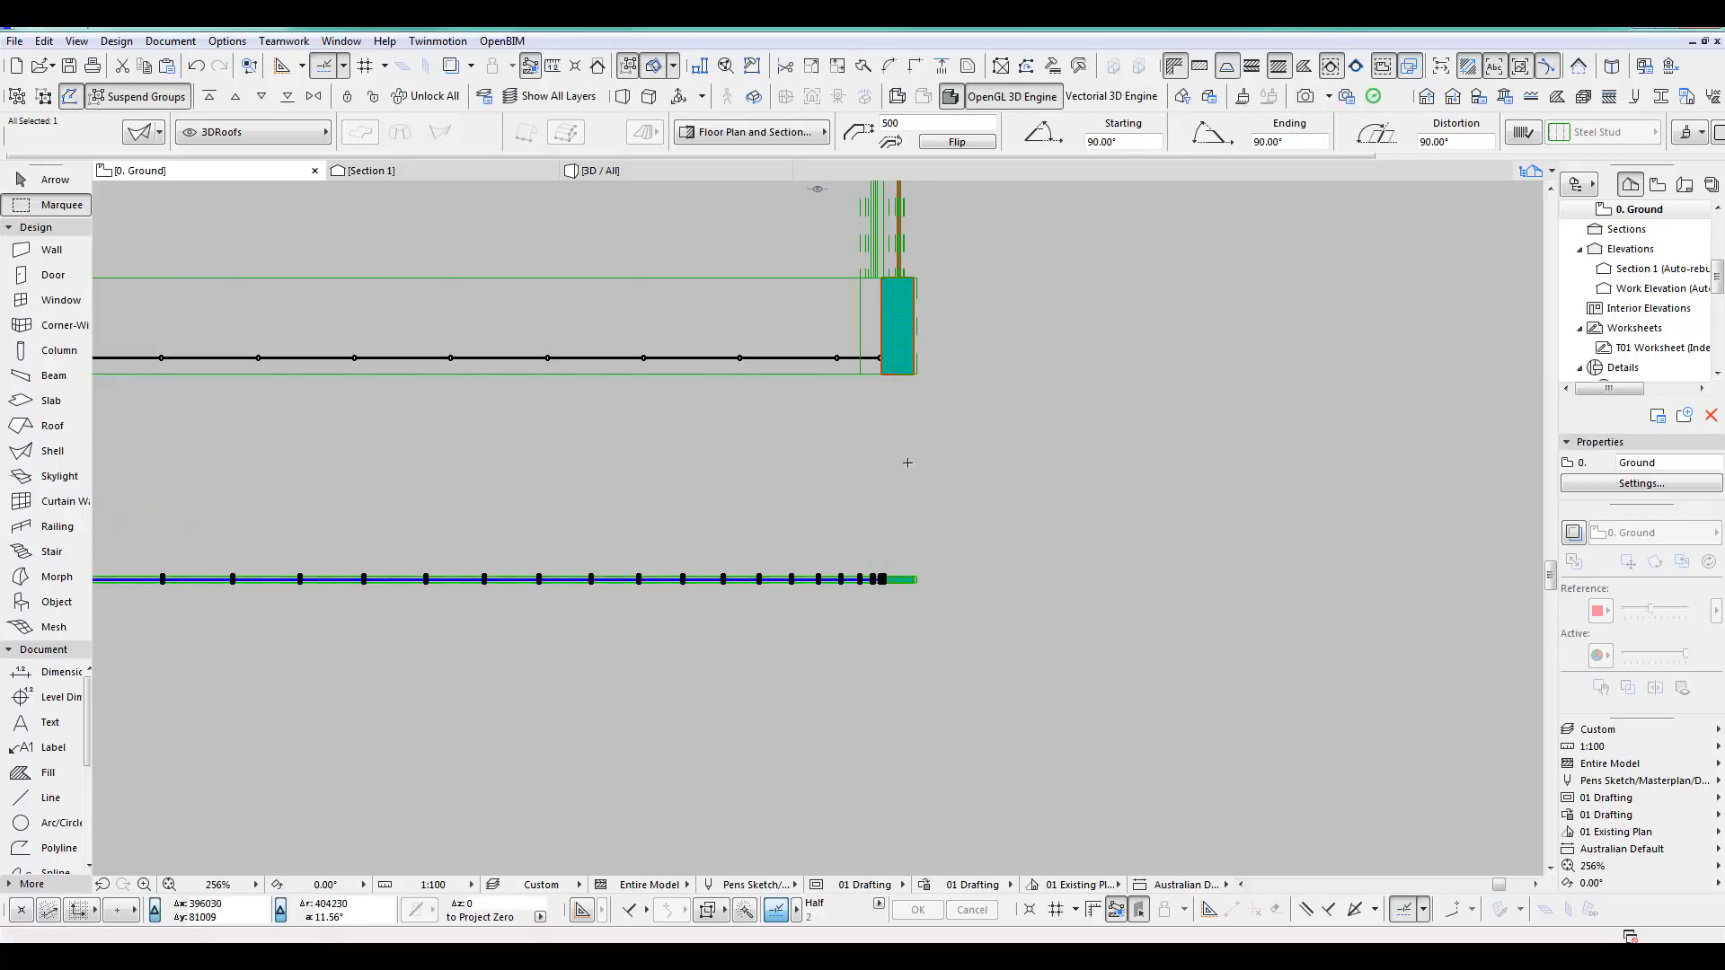
pyautogui.scroll(-5, 994, 597)
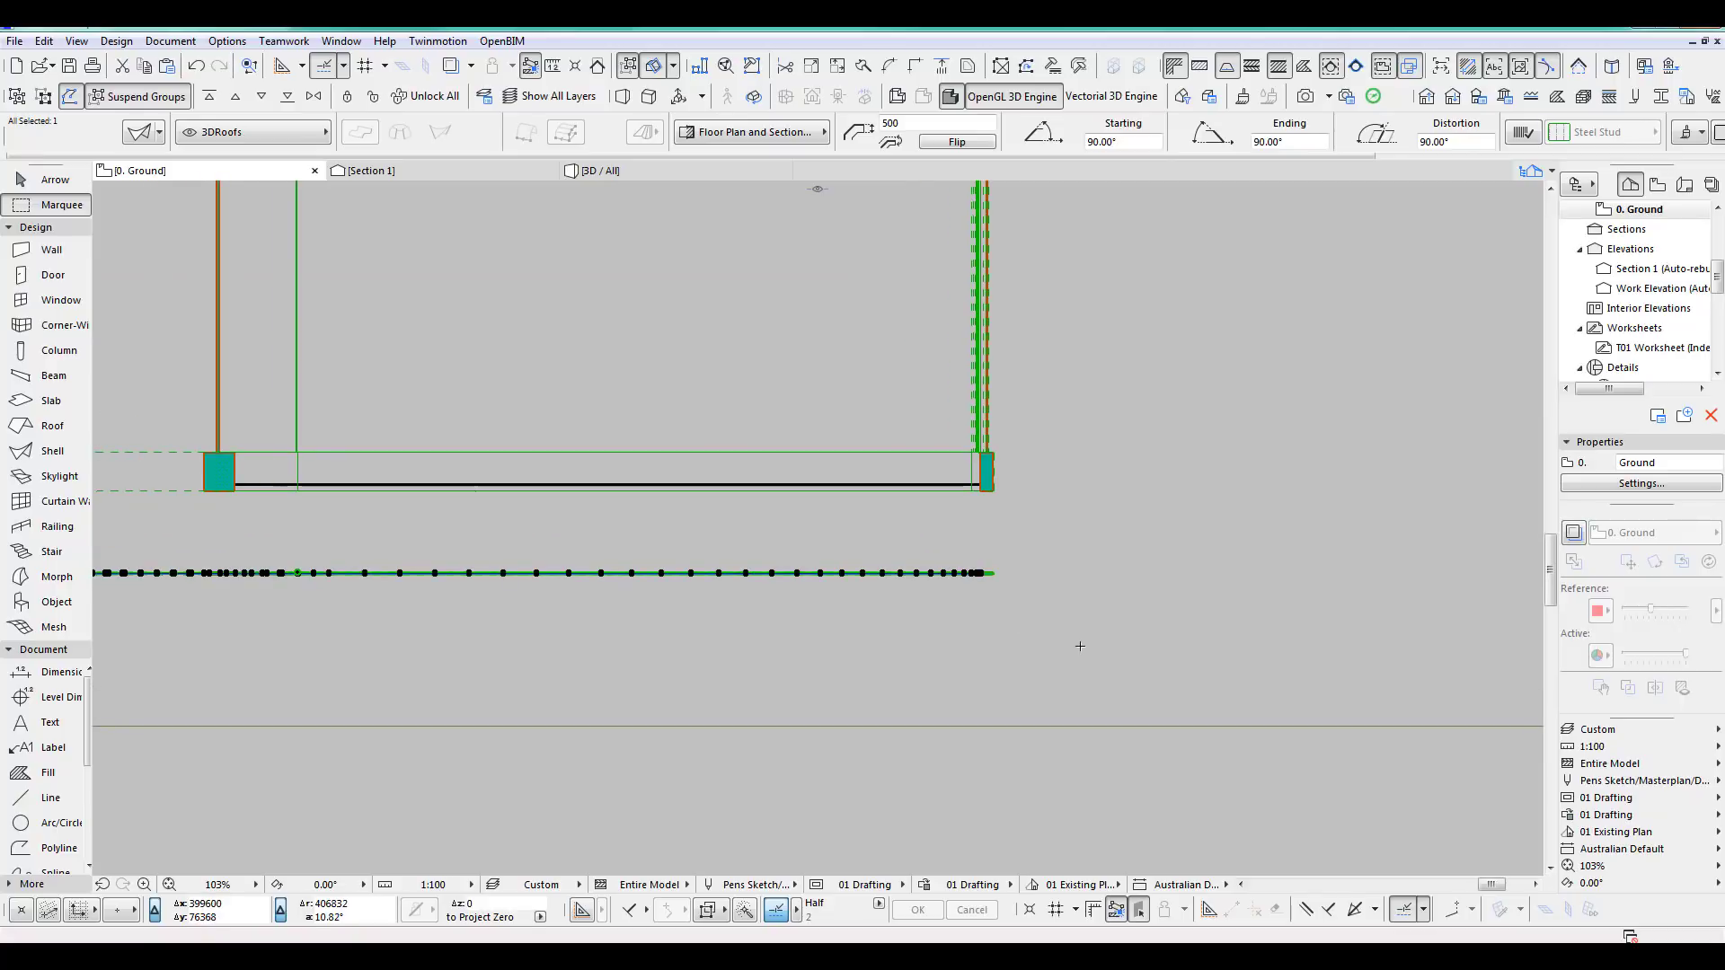
pyautogui.press('Escape')
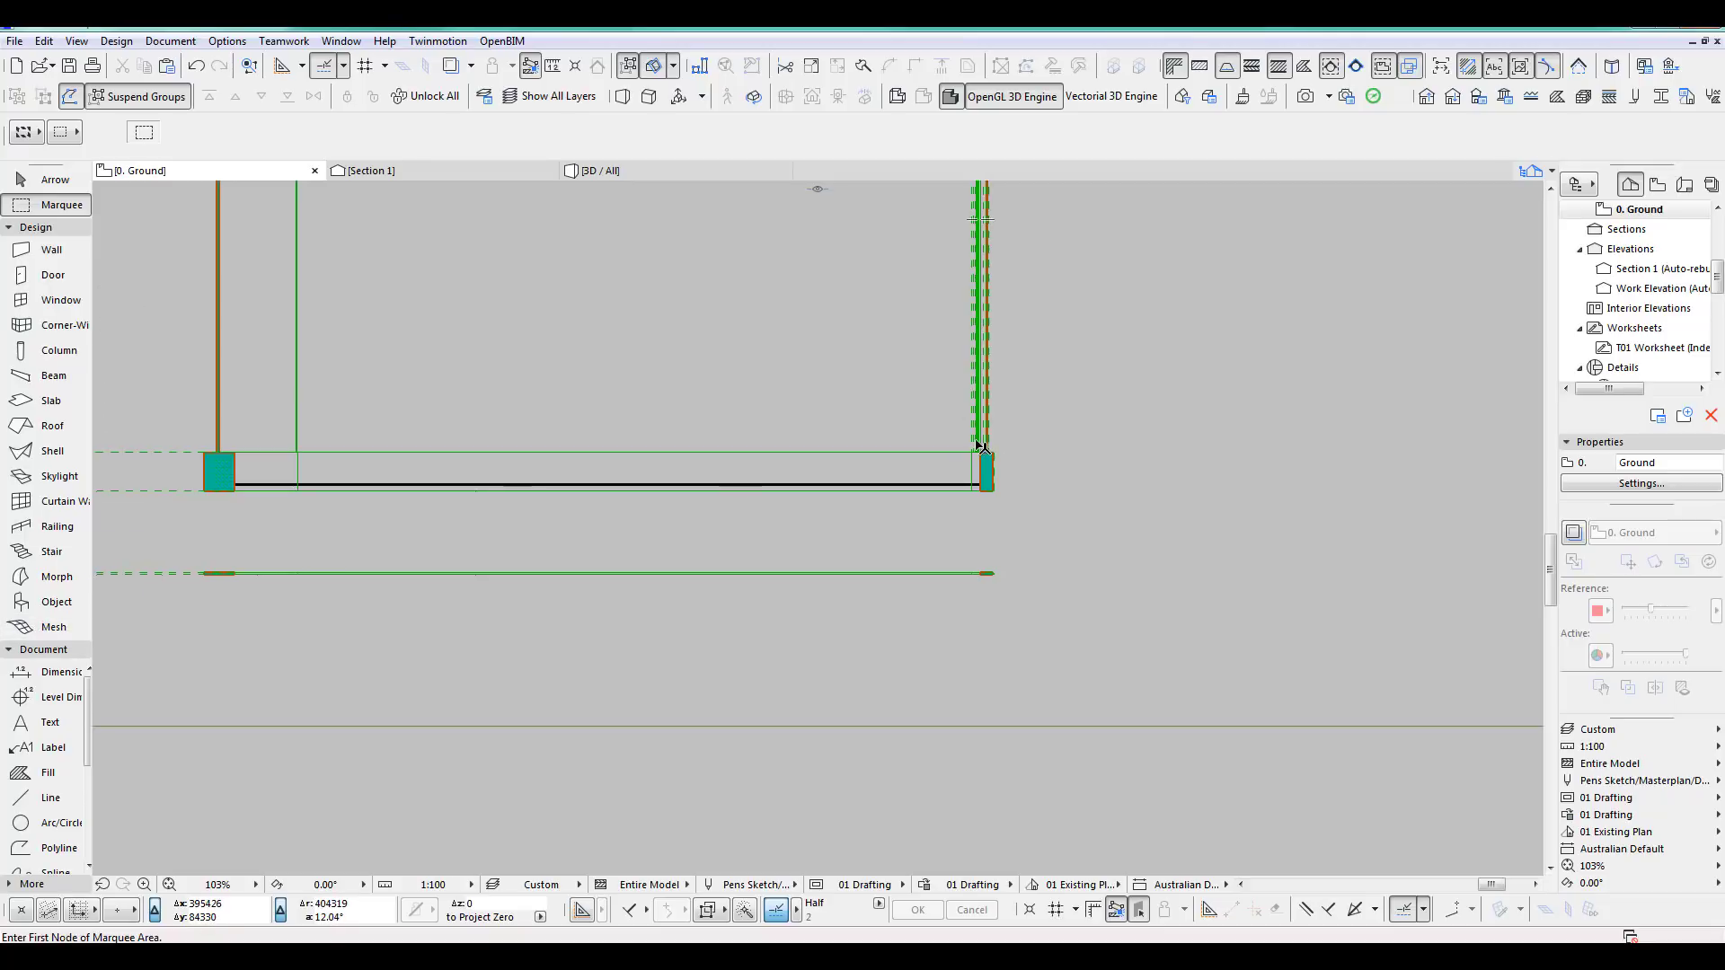
# Turn off Suspend Groups, select the grouped small members at the building's left end, and set all their surfaces to R_PC3.
pyautogui.moveTo(272, 482); pyautogui.dragTo(996, 553, button='middle')
pyautogui.scroll(-4, 995, 552)
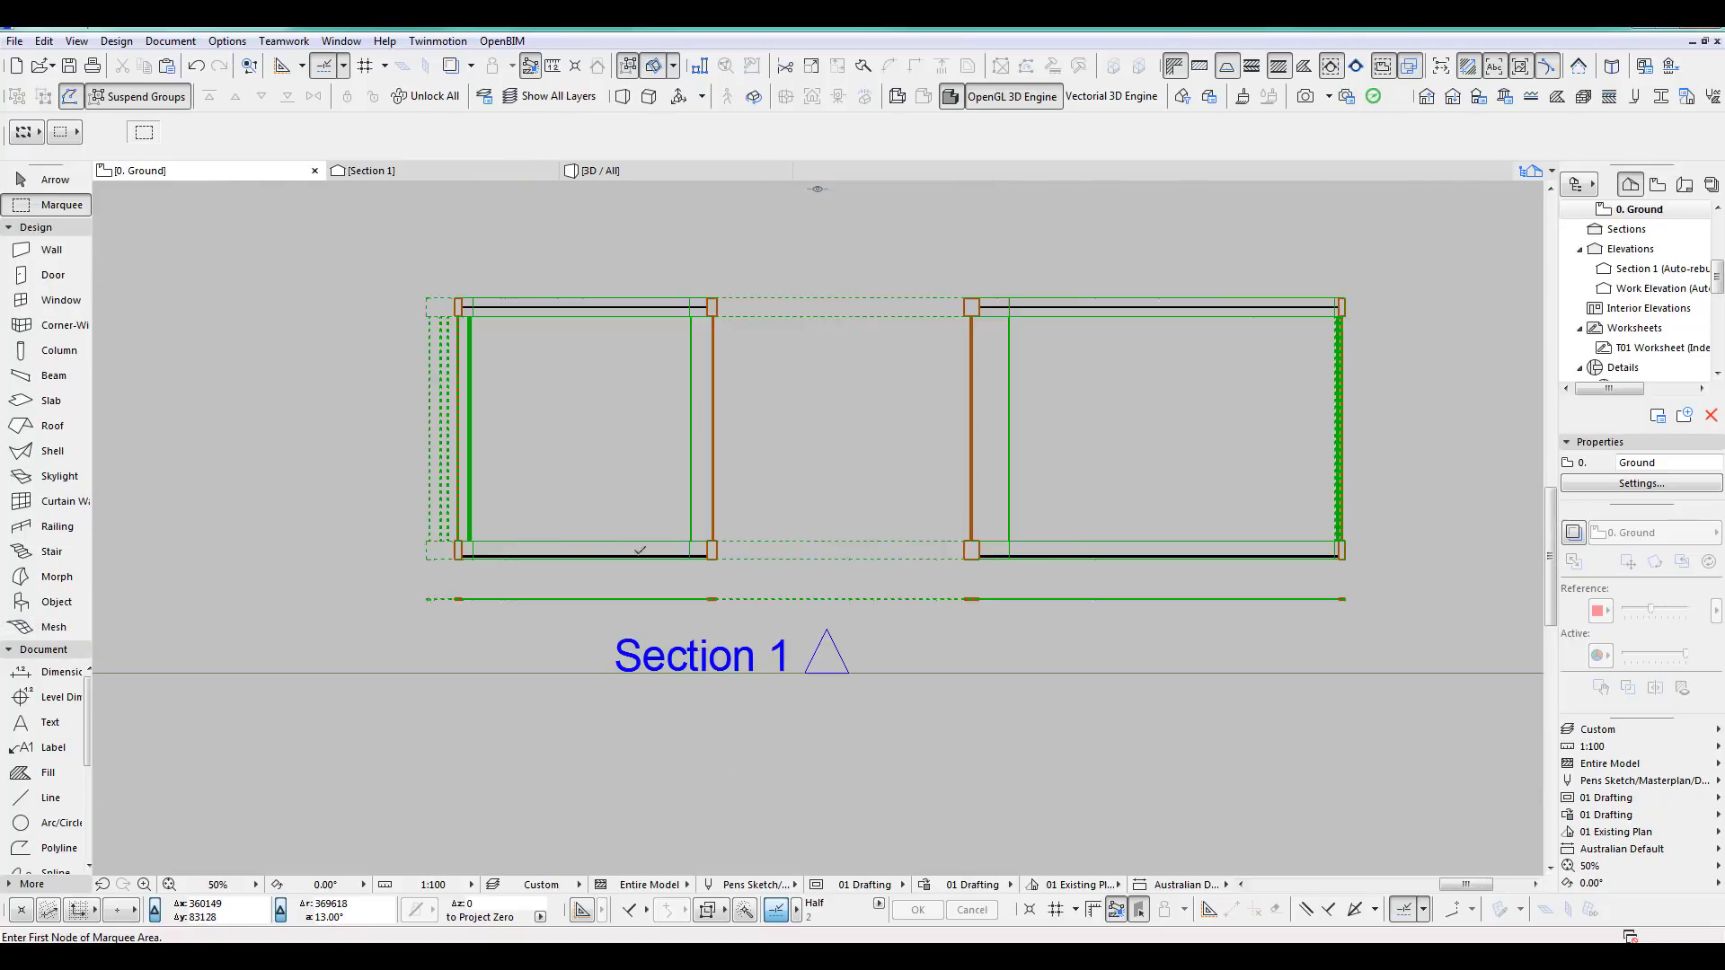
pyautogui.moveTo(458, 552); pyautogui.dragTo(847, 563, button='middle')
pyautogui.scroll(9, 846, 563)
pyautogui.scroll(5, 1011, 534)
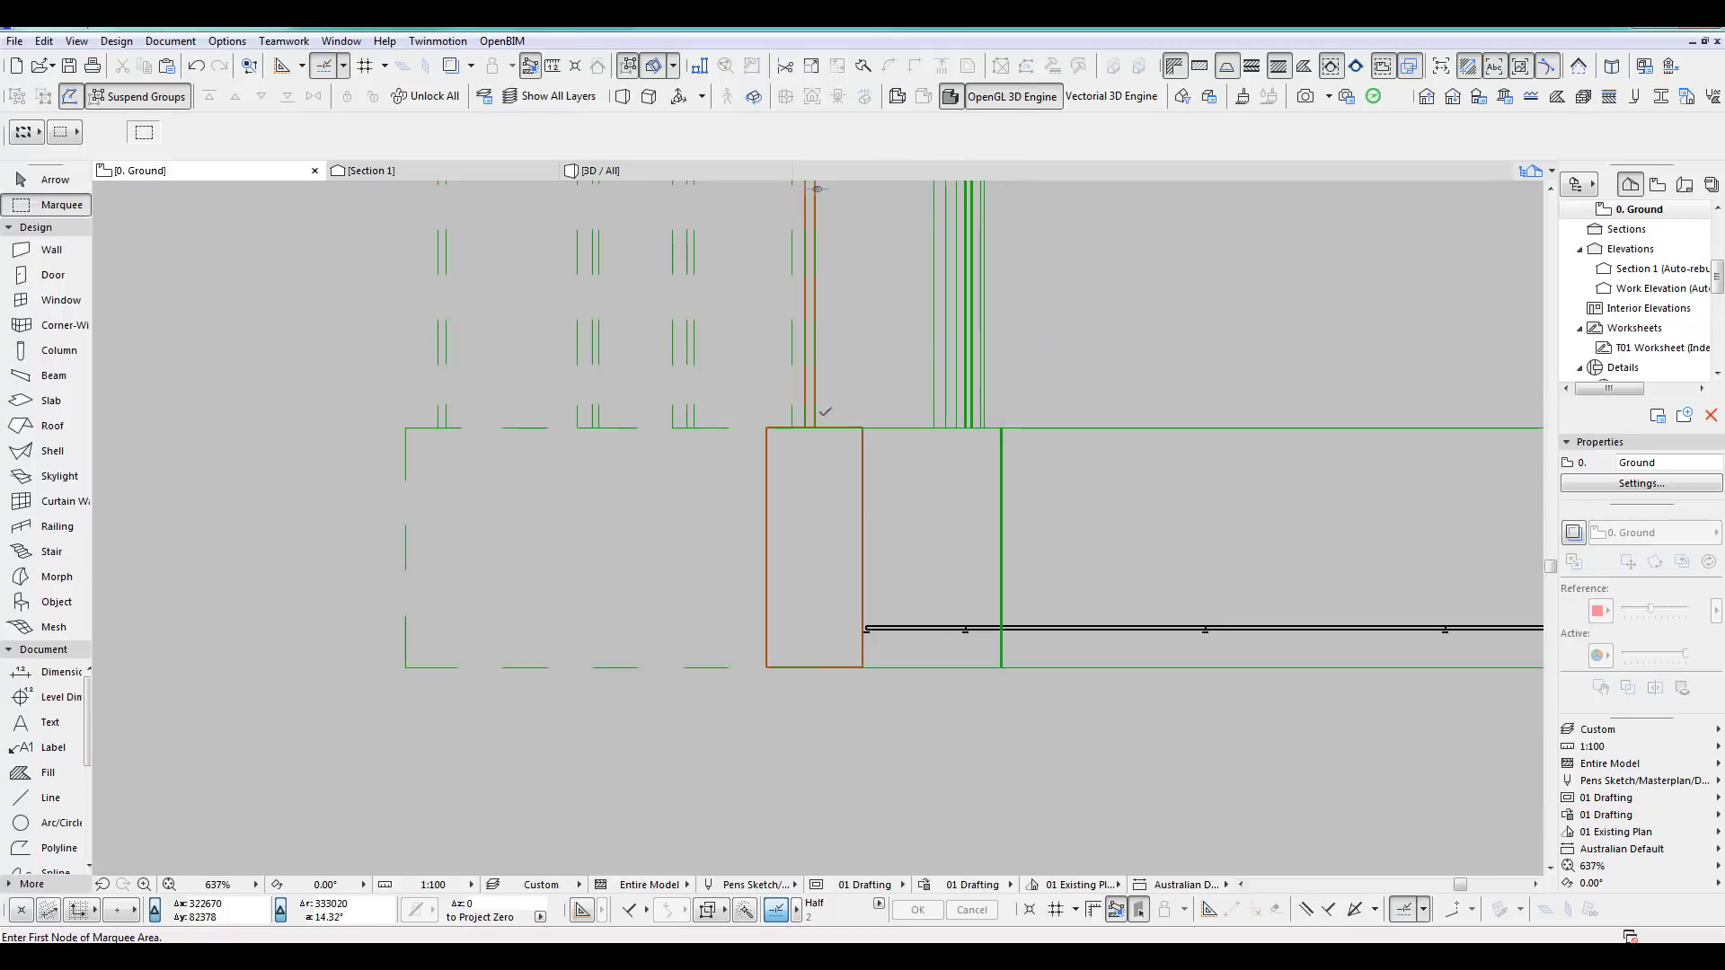
pyautogui.click(672, 422)
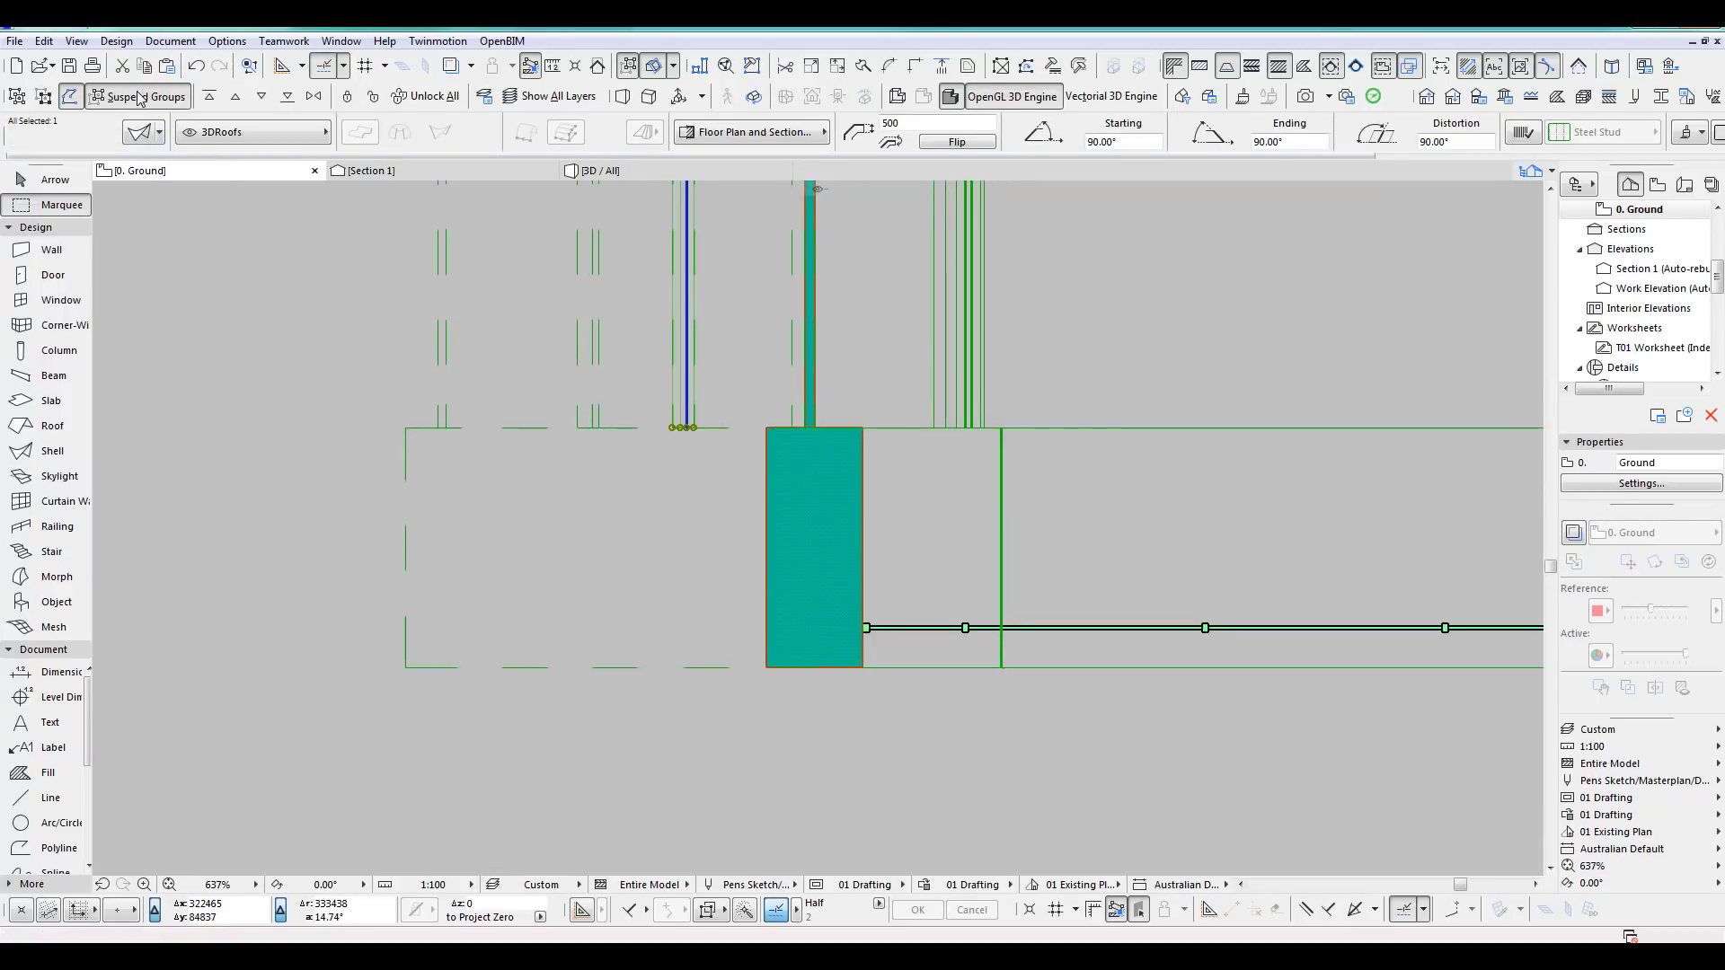
pyautogui.hotkey('ctrl', 'a')
pyautogui.click(141, 133)
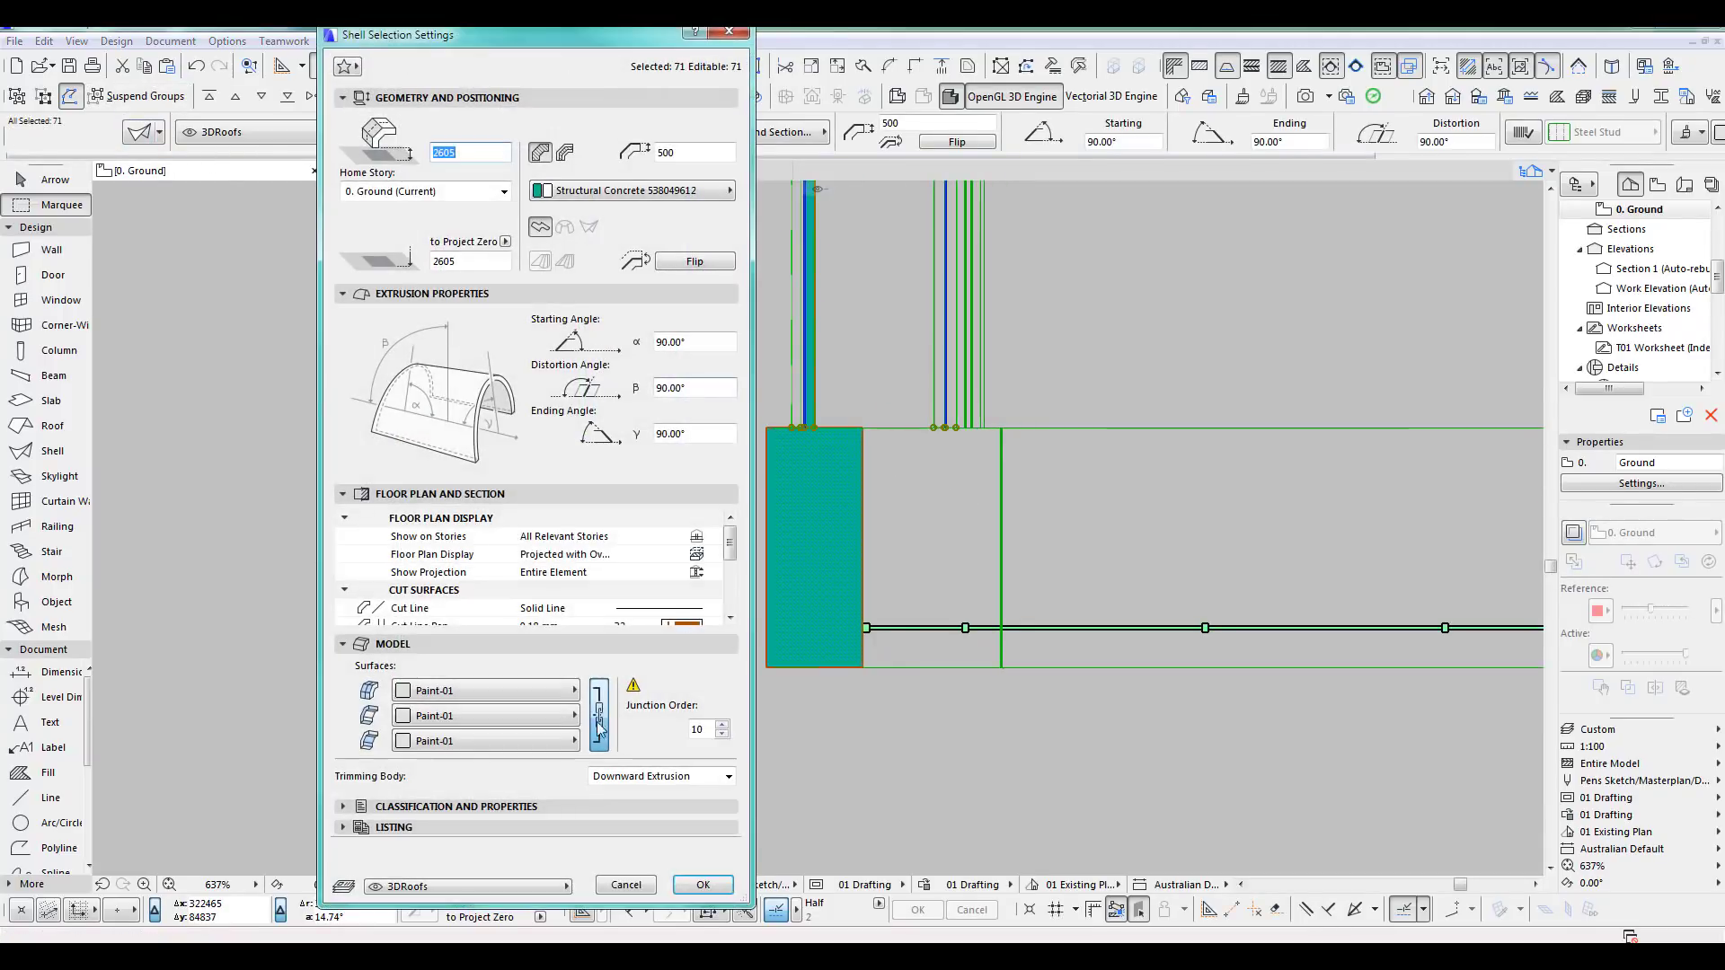
pyautogui.click(489, 691)
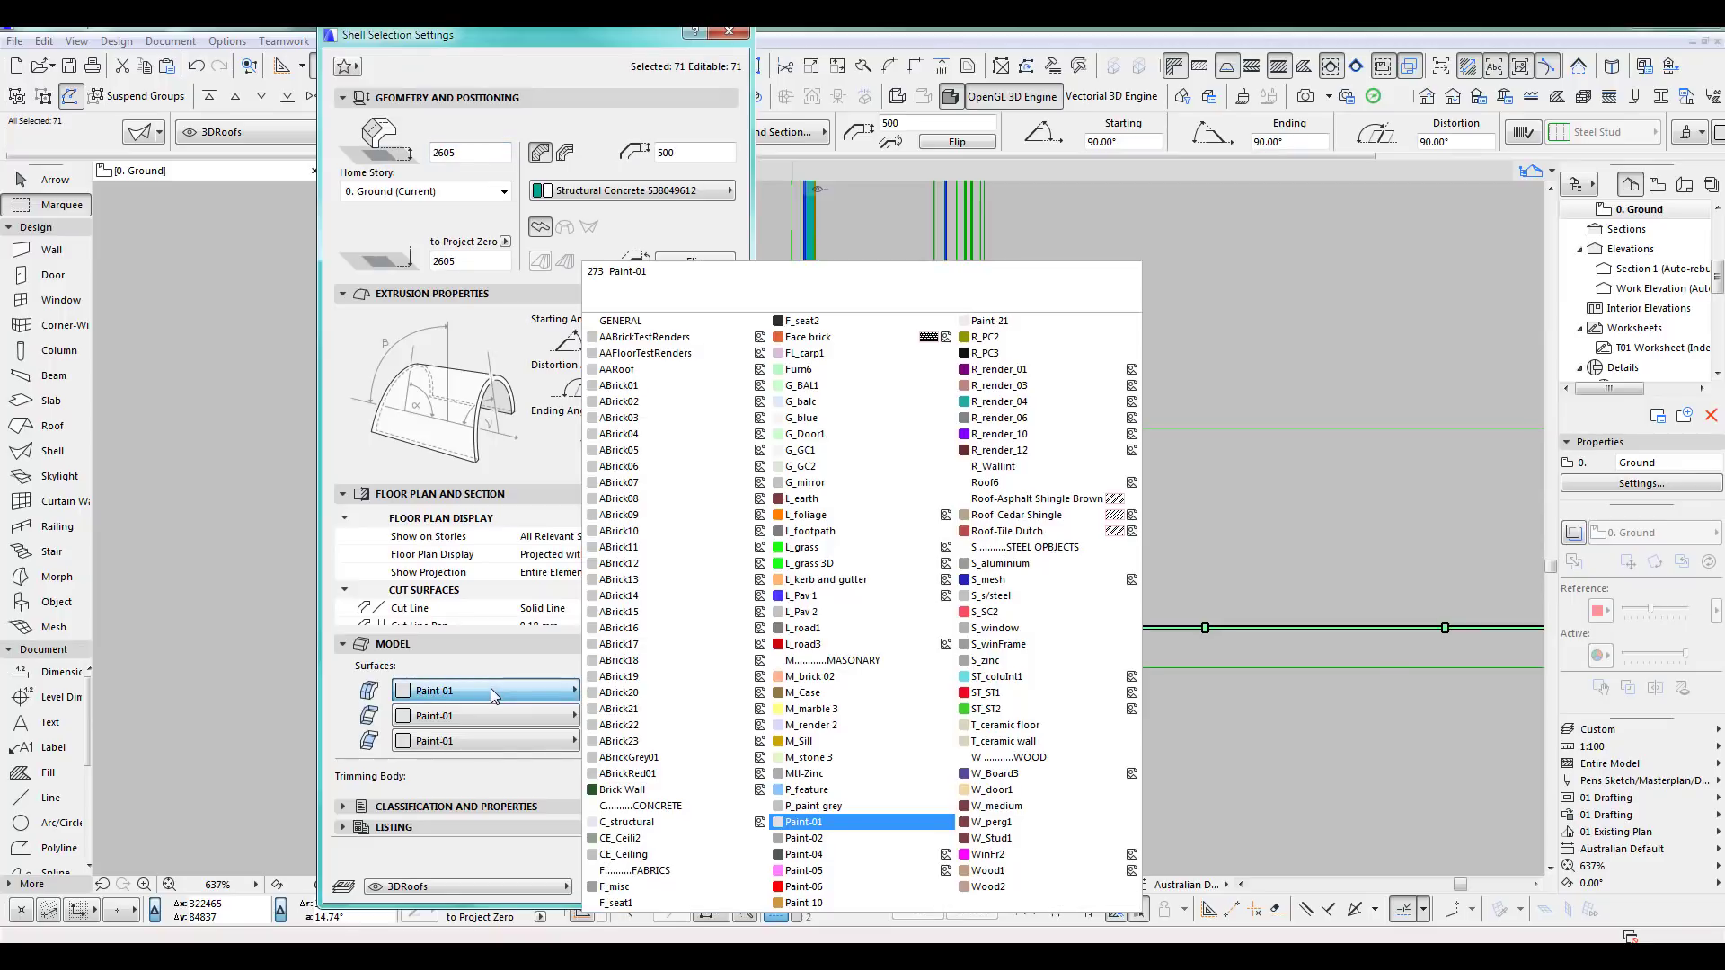
pyautogui.click(1001, 349)
pyautogui.click(704, 886)
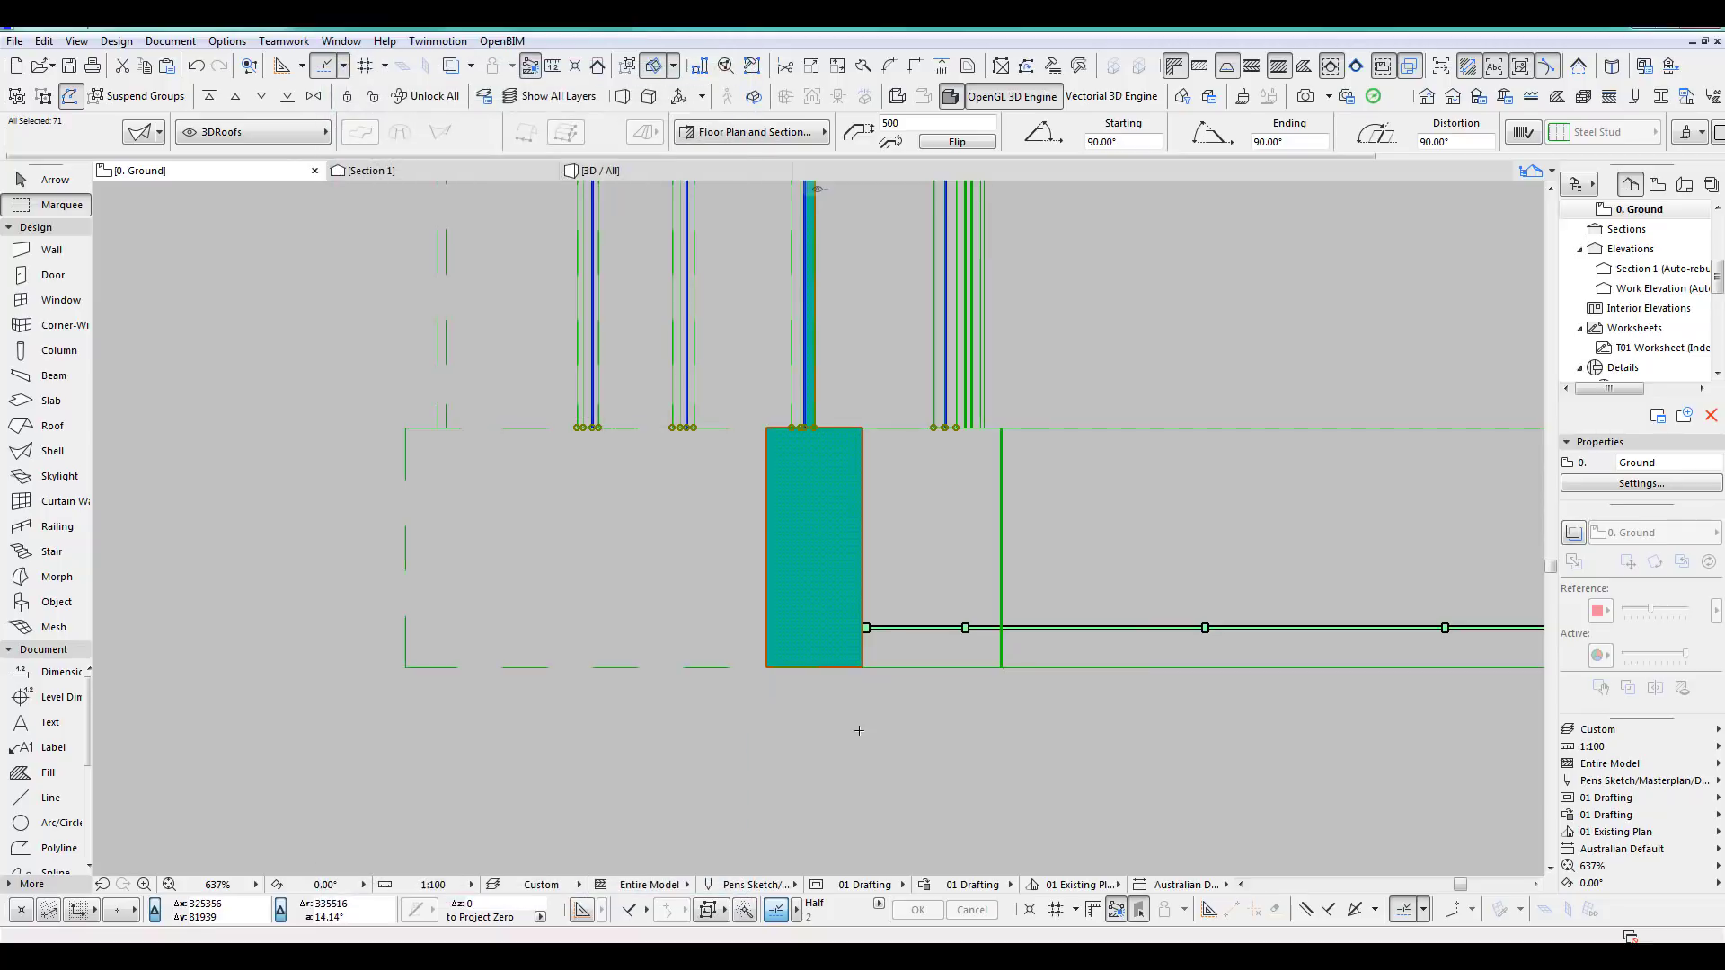
pyautogui.scroll(-10, 902, 716)
pyautogui.moveTo(898, 693); pyautogui.dragTo(540, 525, button='middle')
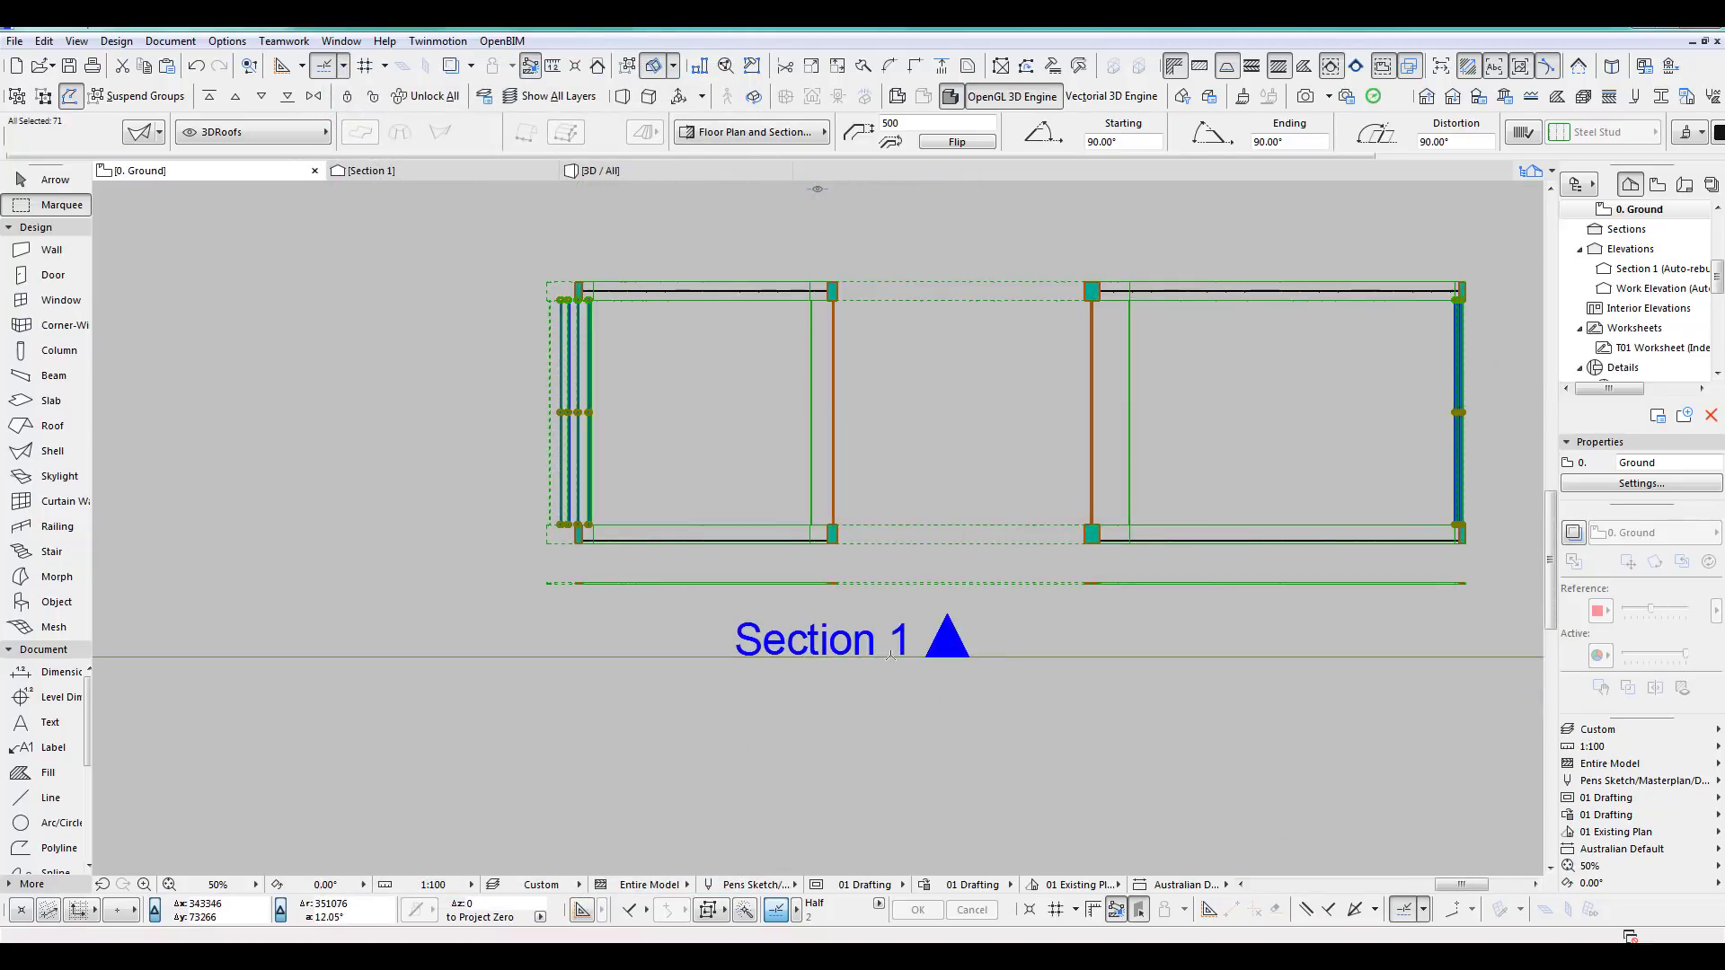
pyautogui.moveTo(1046, 698); pyautogui.dragTo(708, 753, button='middle')
pyautogui.press('Escape')
# Set all surfaces of the thin copied shell in front of the building to R_PC3.
pyautogui.scroll(8, 1161, 660)
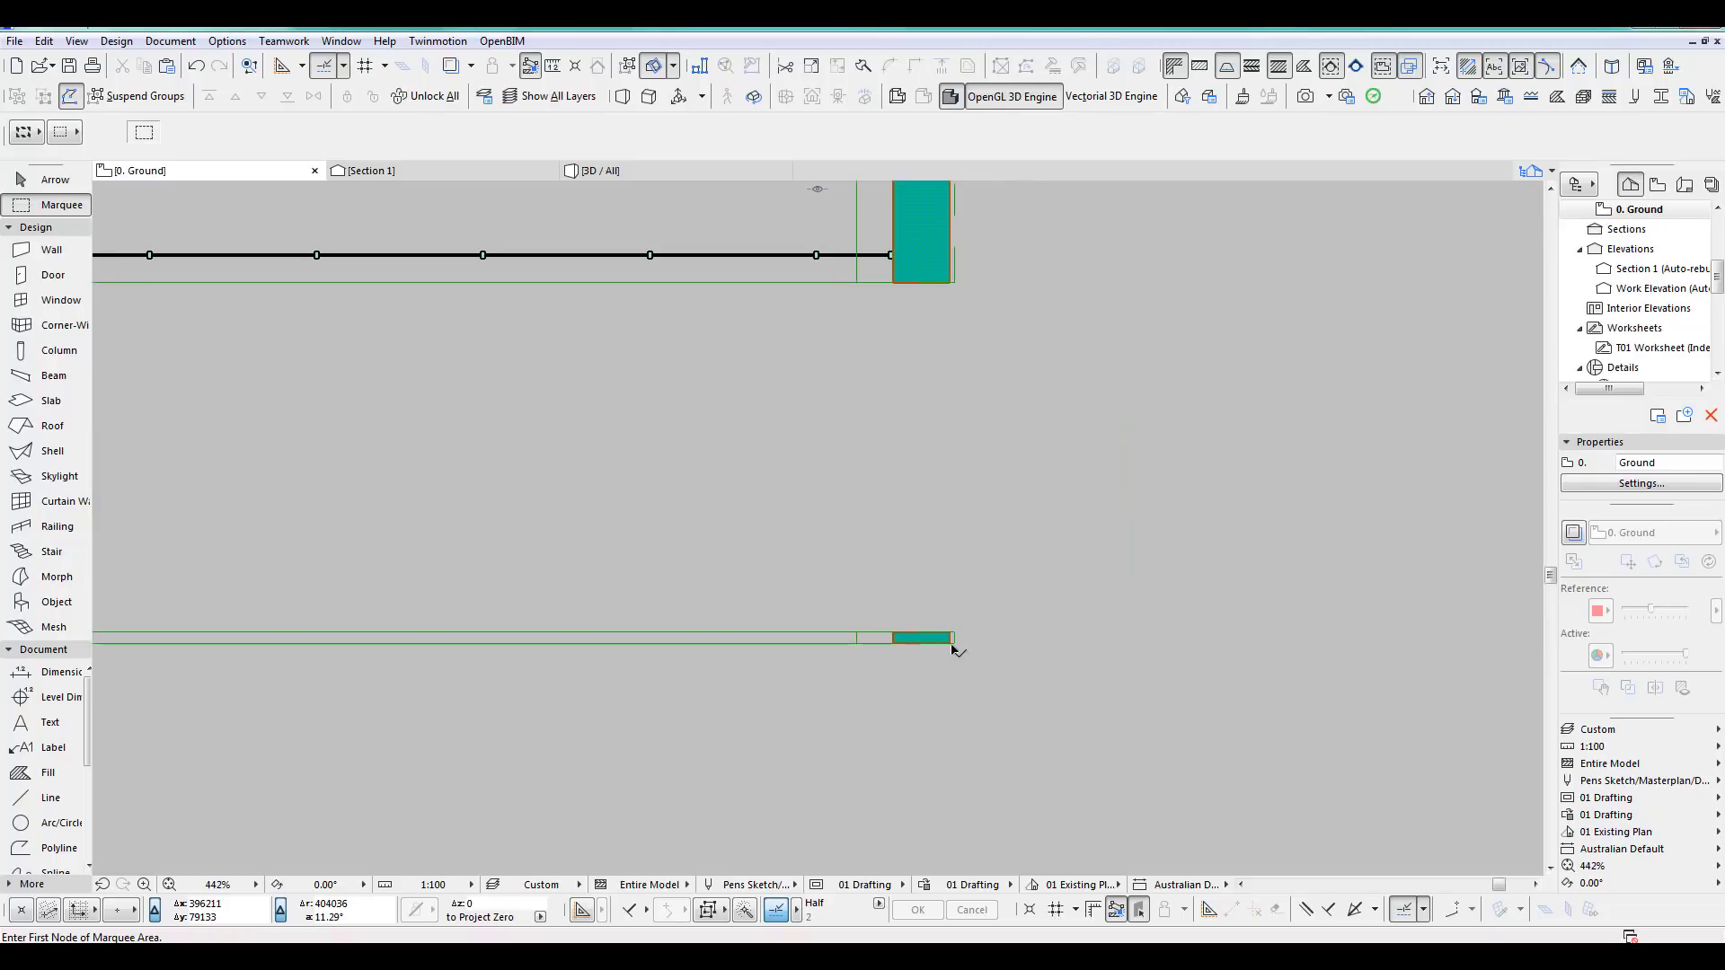
pyautogui.click(952, 640)
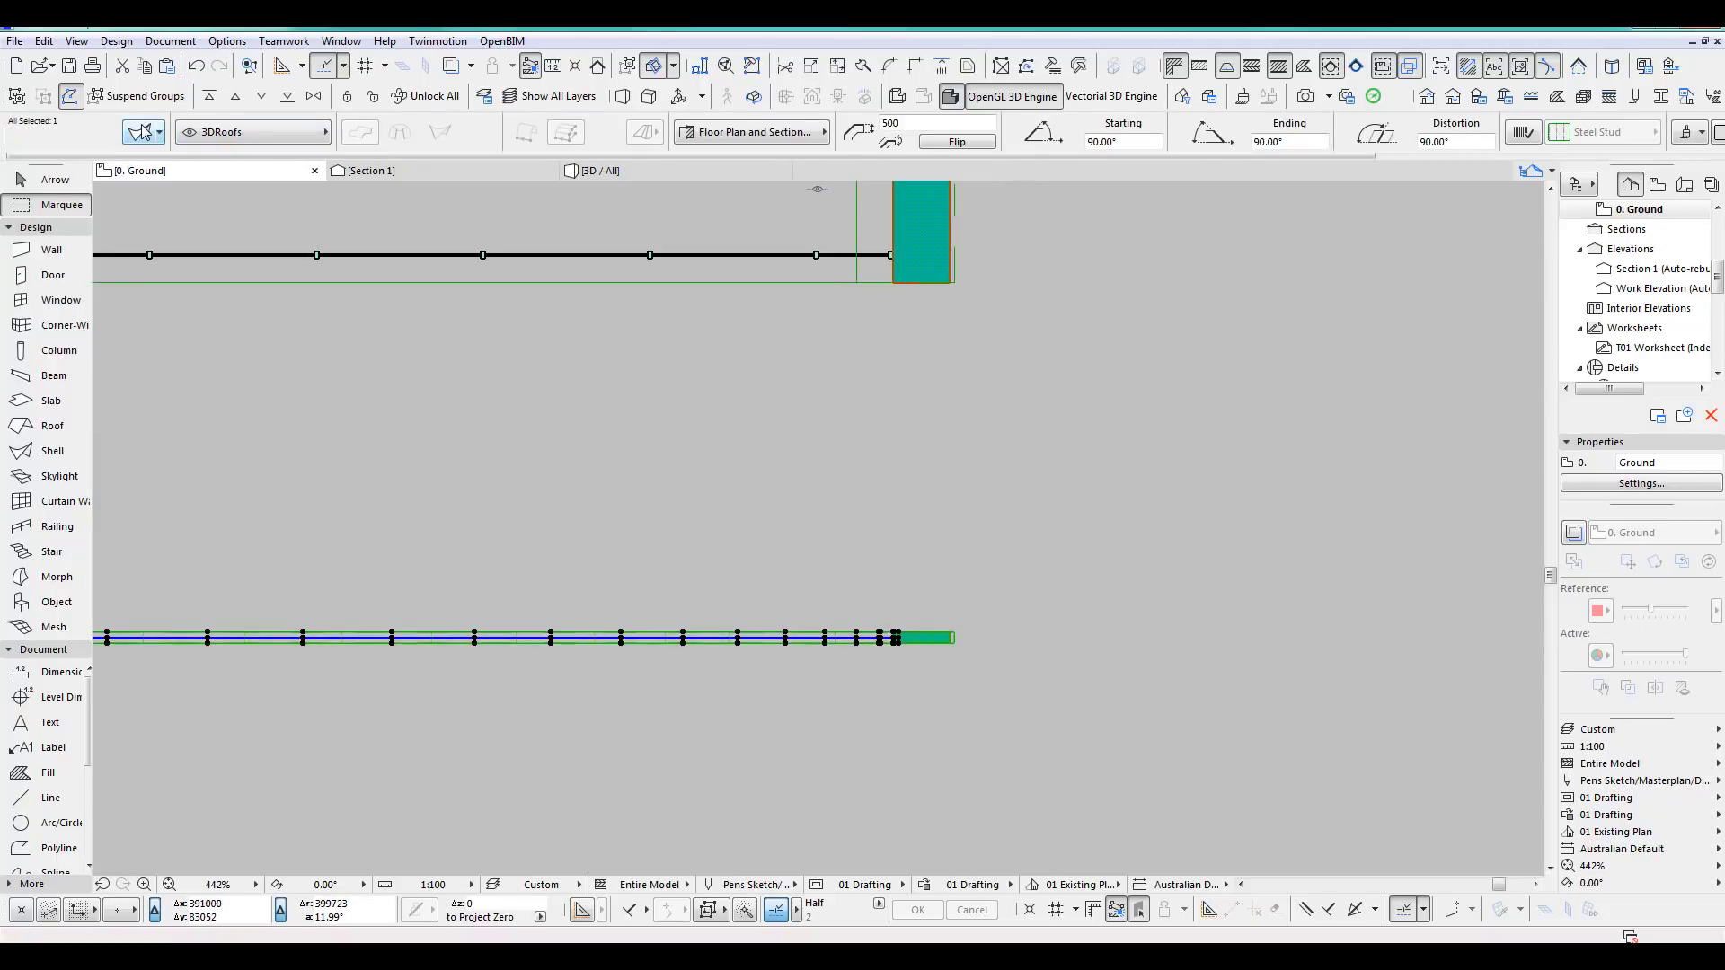
pyautogui.click(141, 132)
pyautogui.click(571, 691)
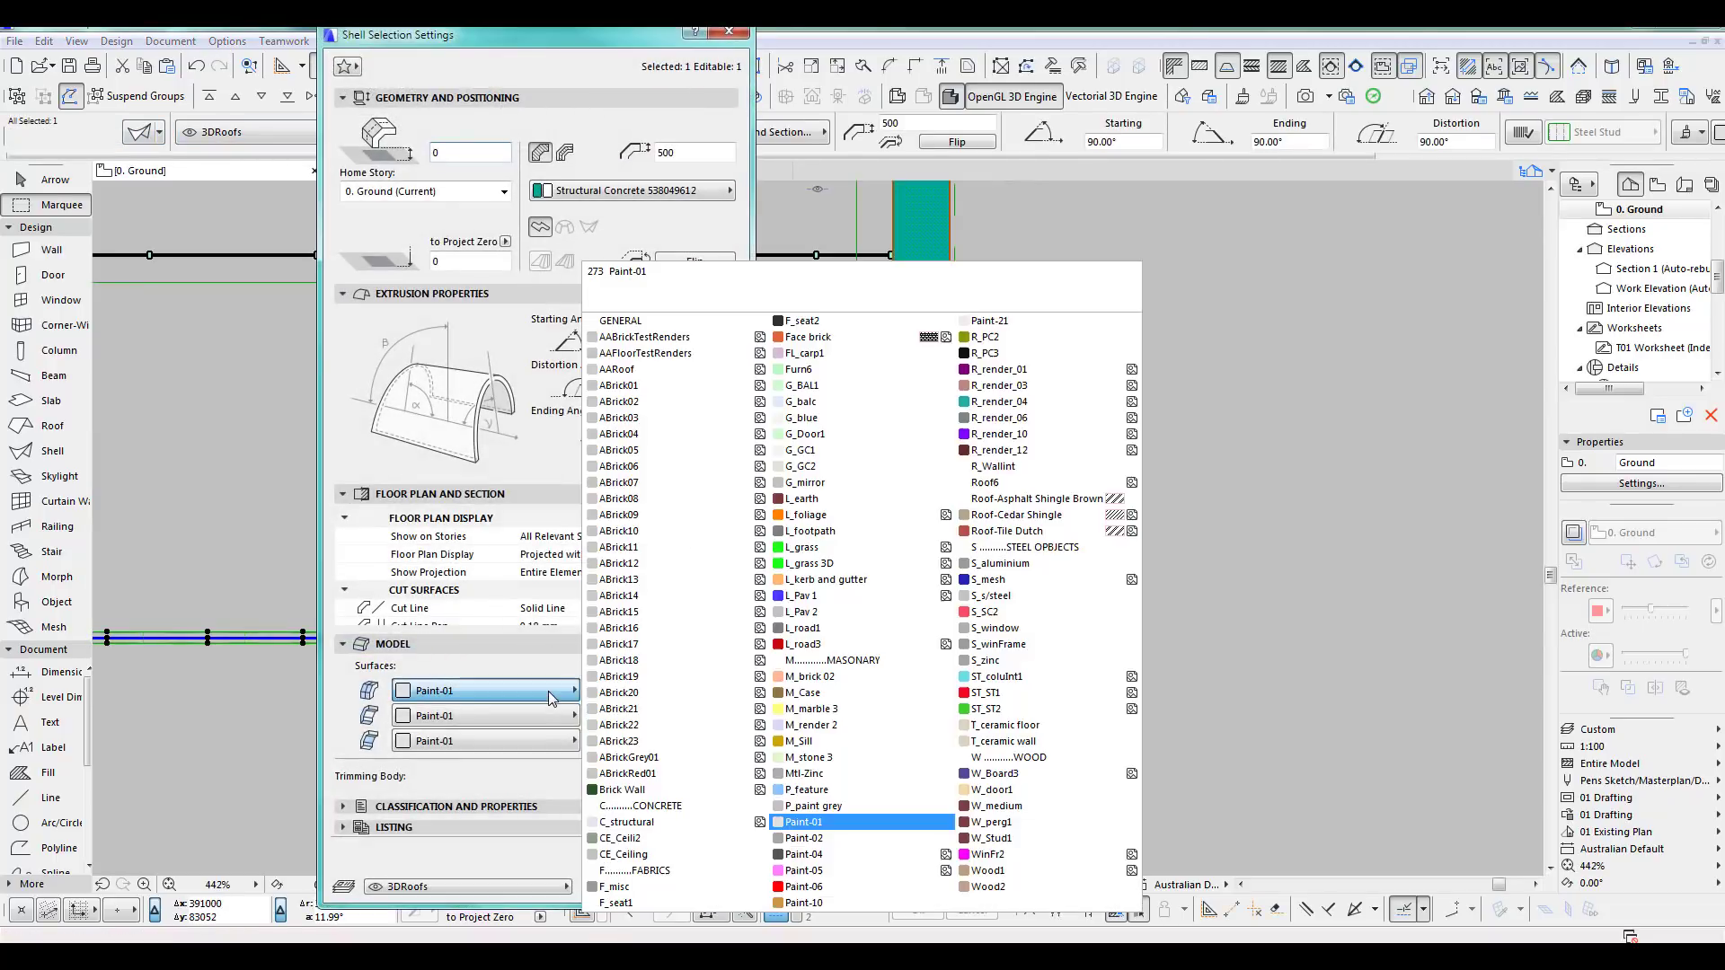
pyautogui.click(986, 354)
pyautogui.click(704, 885)
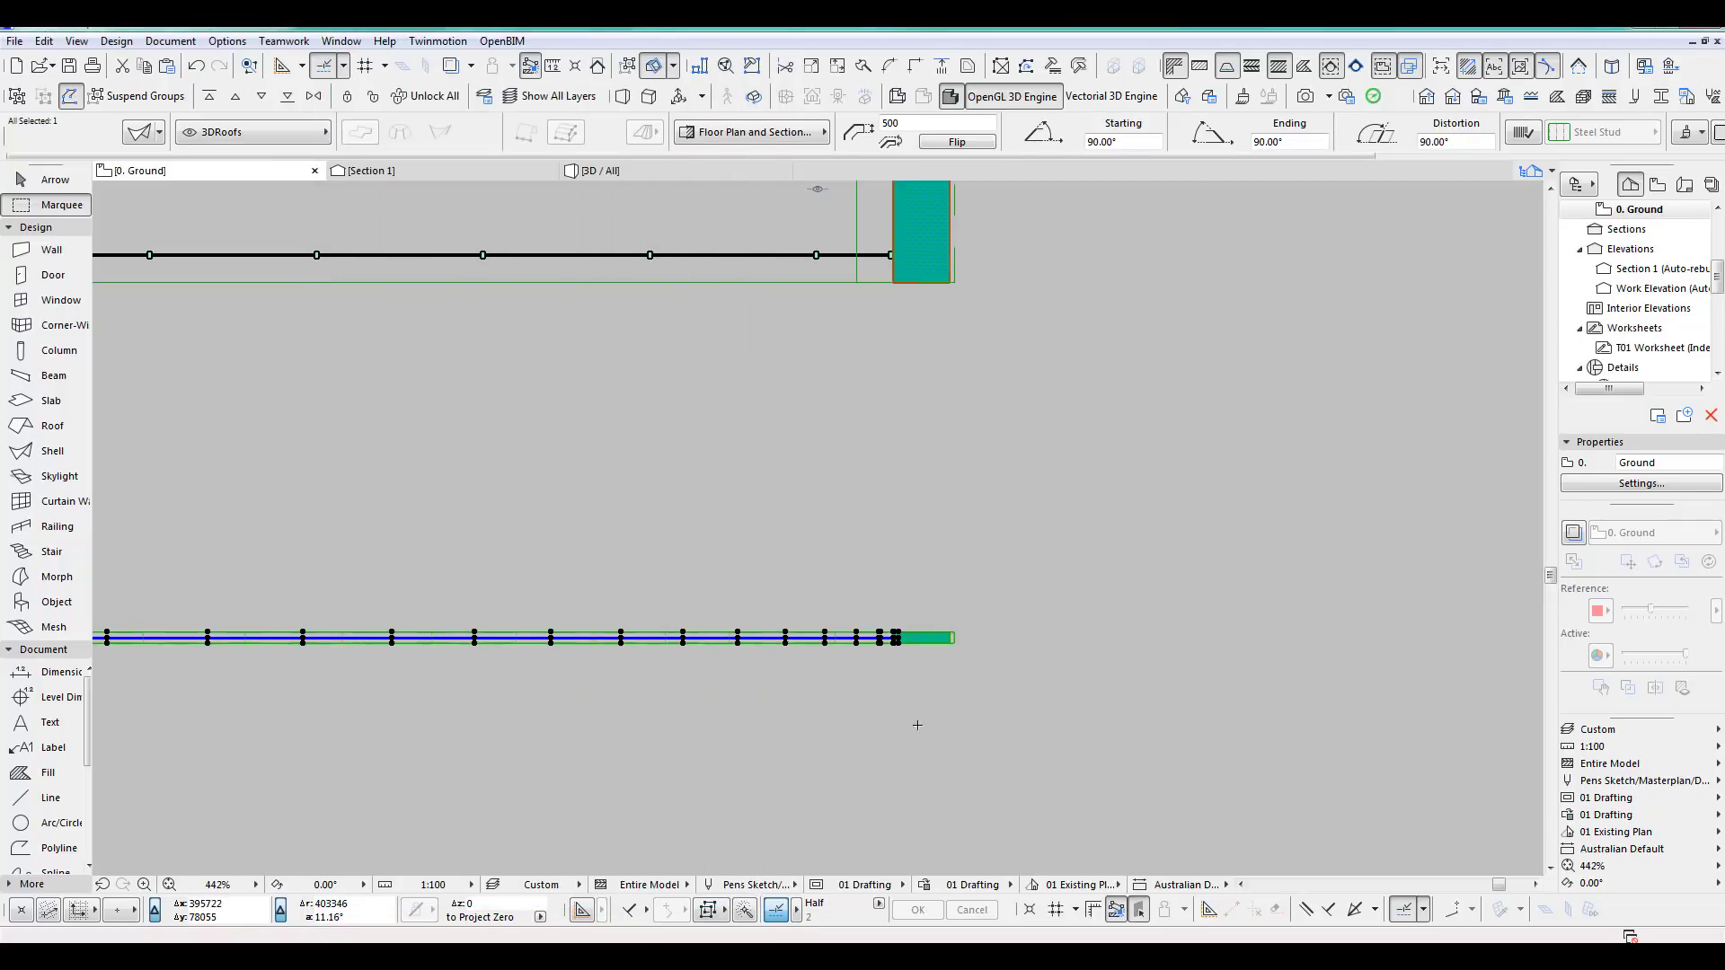
pyautogui.scroll(-3, 982, 709)
pyautogui.press('Escape')
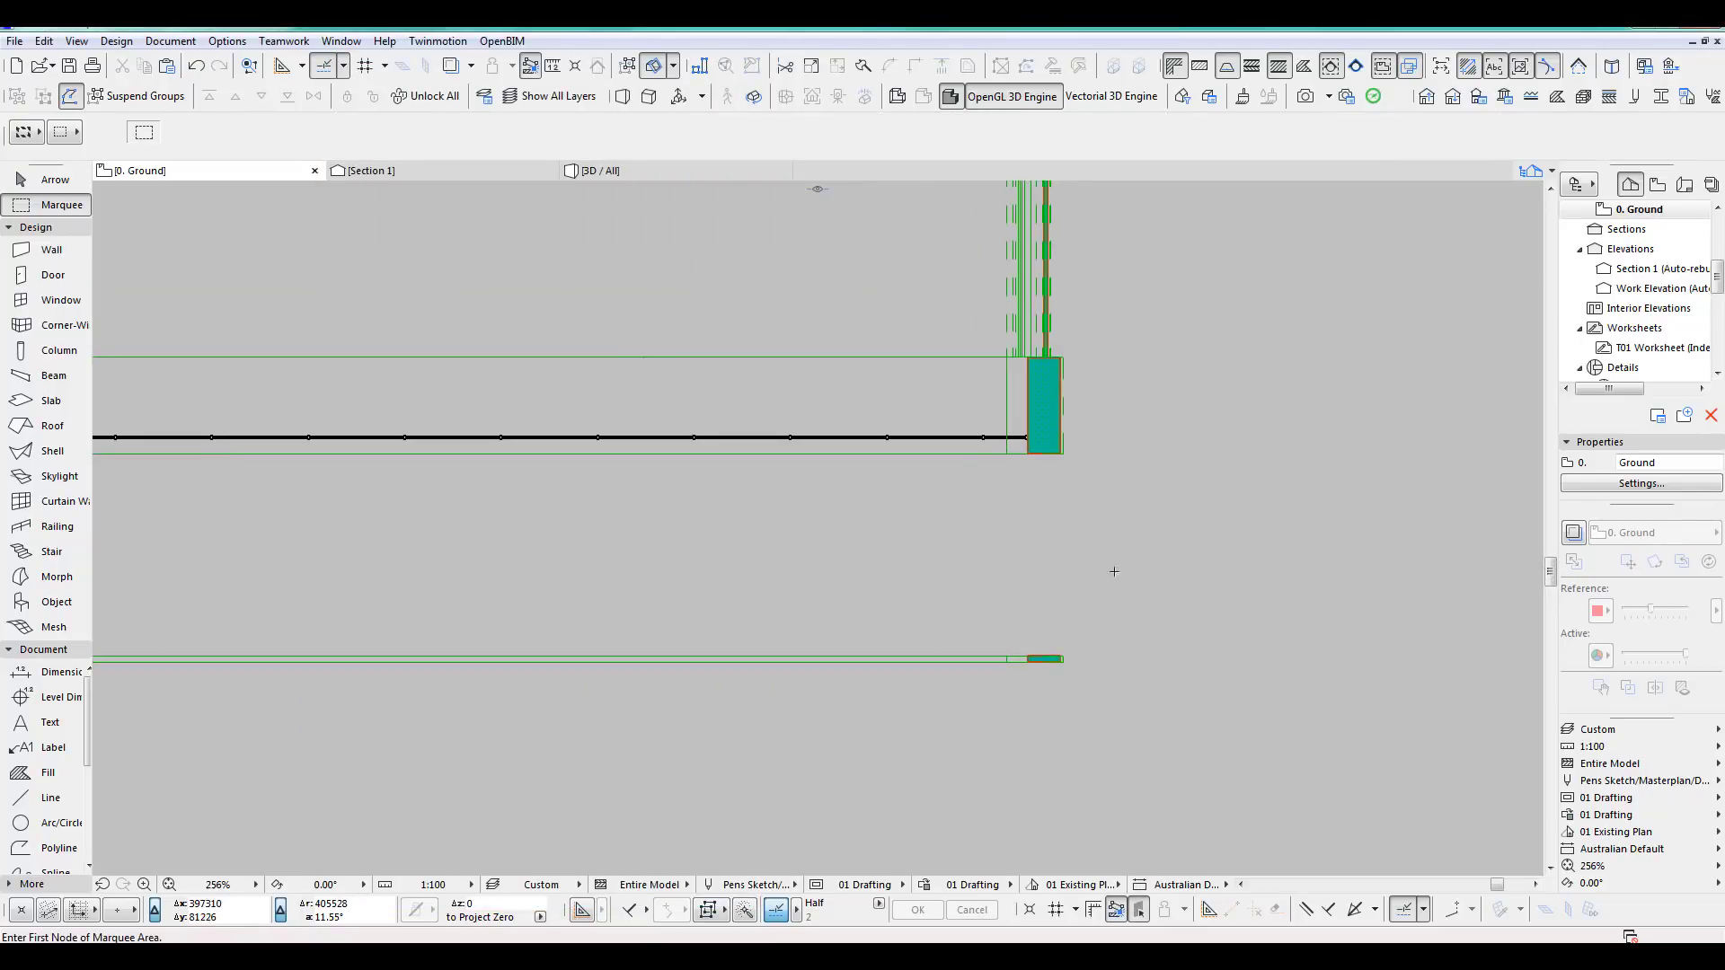
# Move the thin shell onto the front band's inner edge at the right-hand corner block.
pyautogui.click(1062, 659)
pyautogui.scroll(-4, 1102, 603)
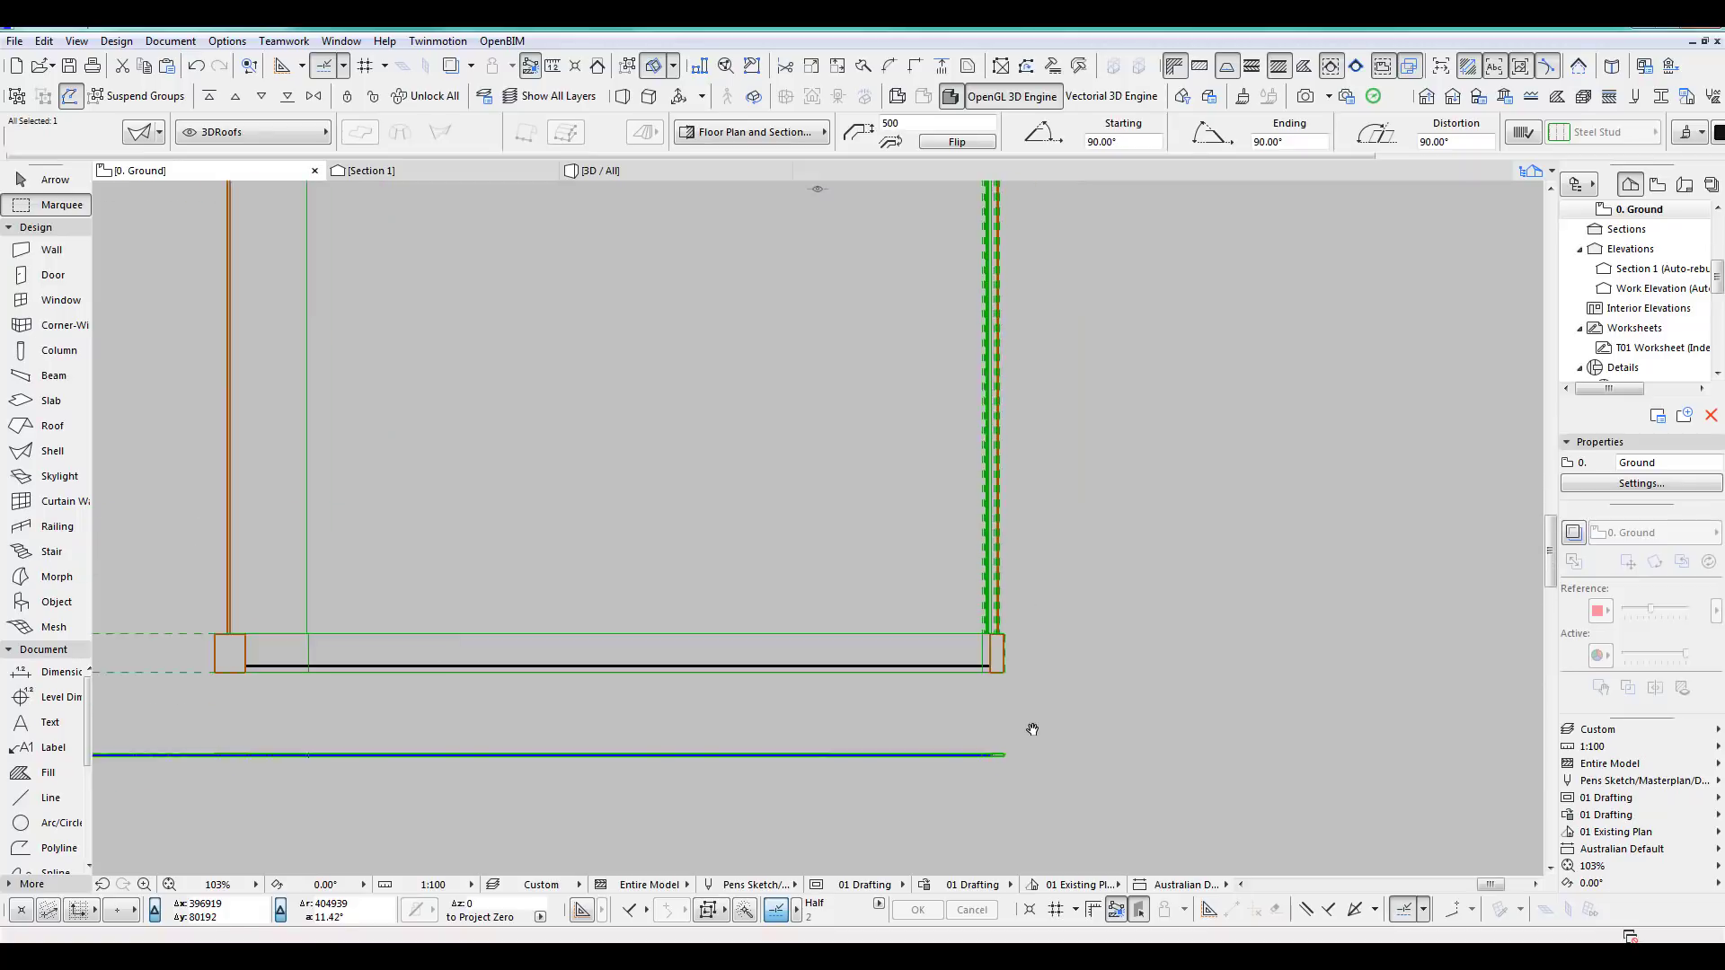
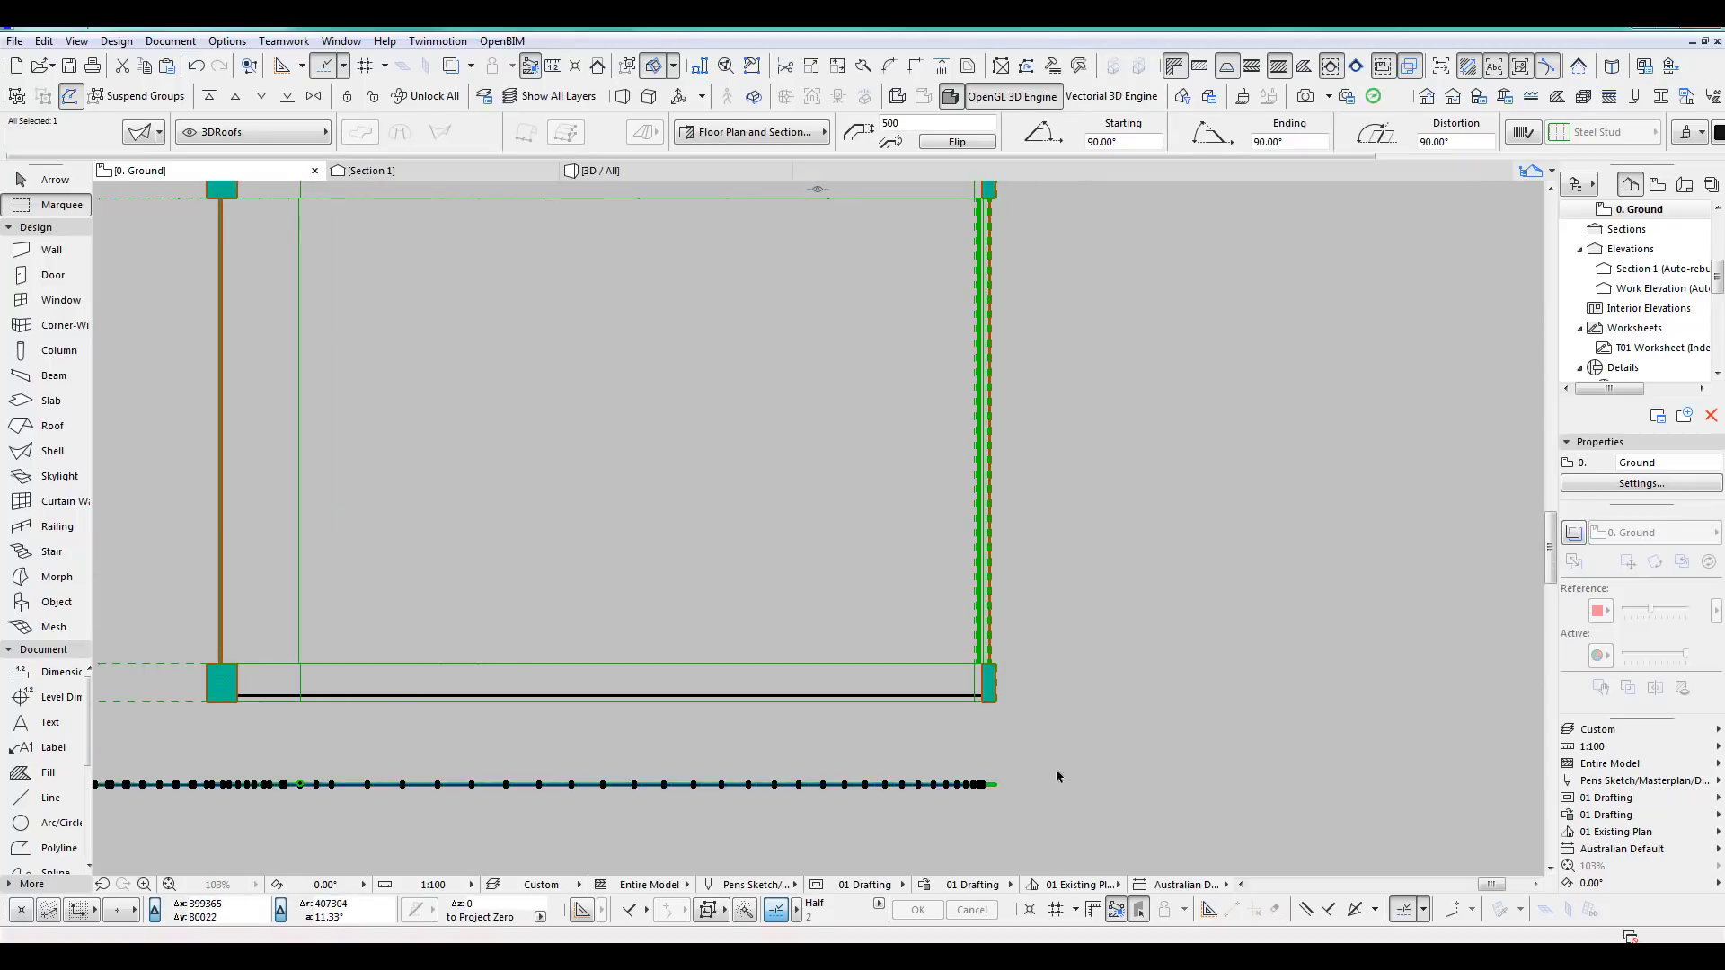
pyautogui.hotkey('ctrl', 'd')
pyautogui.scroll(3, 999, 785)
pyautogui.scroll(4, 989, 783)
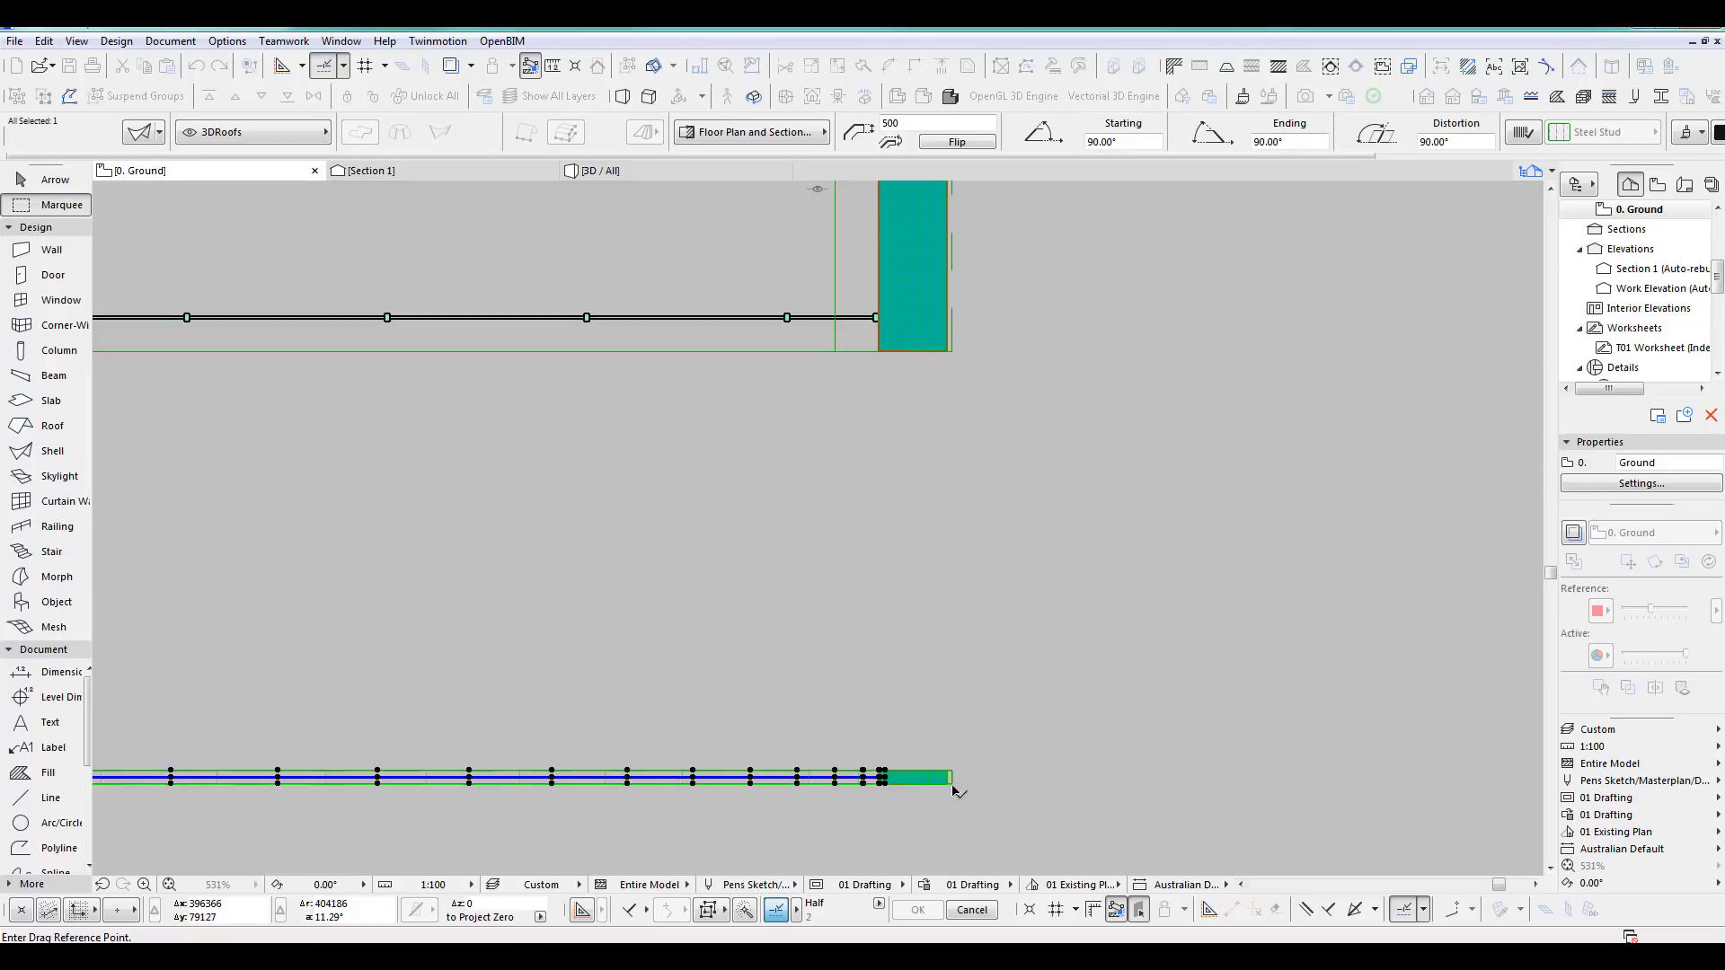
pyautogui.click(885, 783)
pyautogui.moveTo(930, 347); pyautogui.dragTo(882, 803, button='middle')
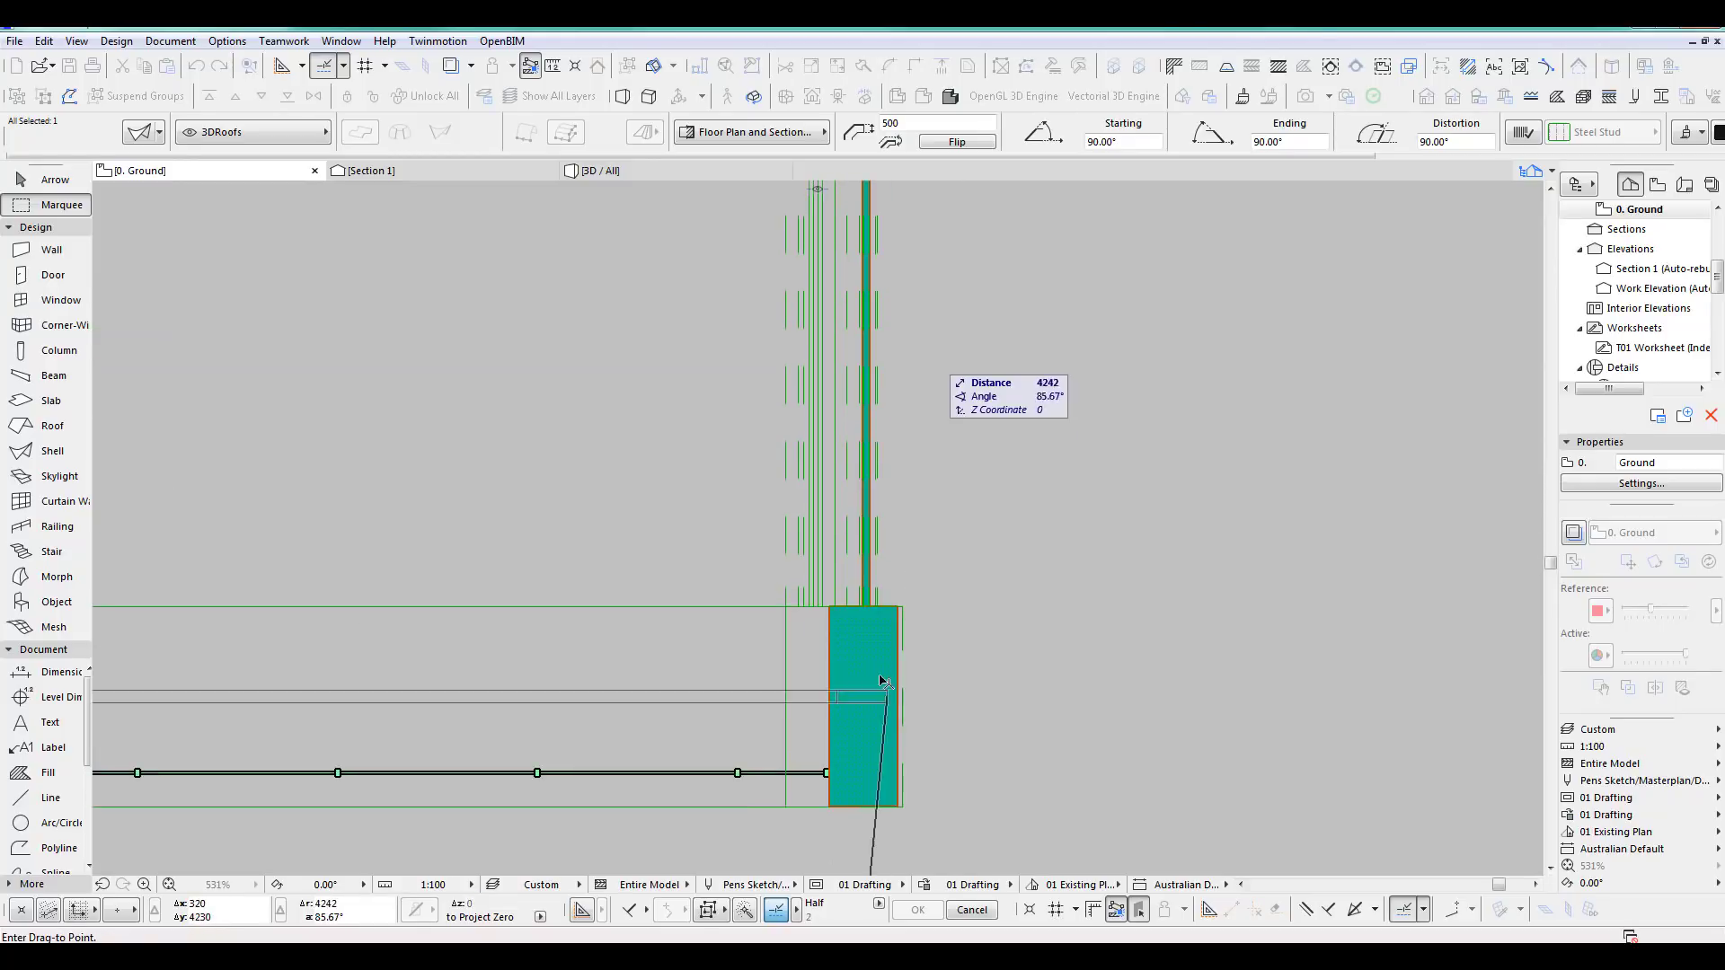
pyautogui.click(833, 608)
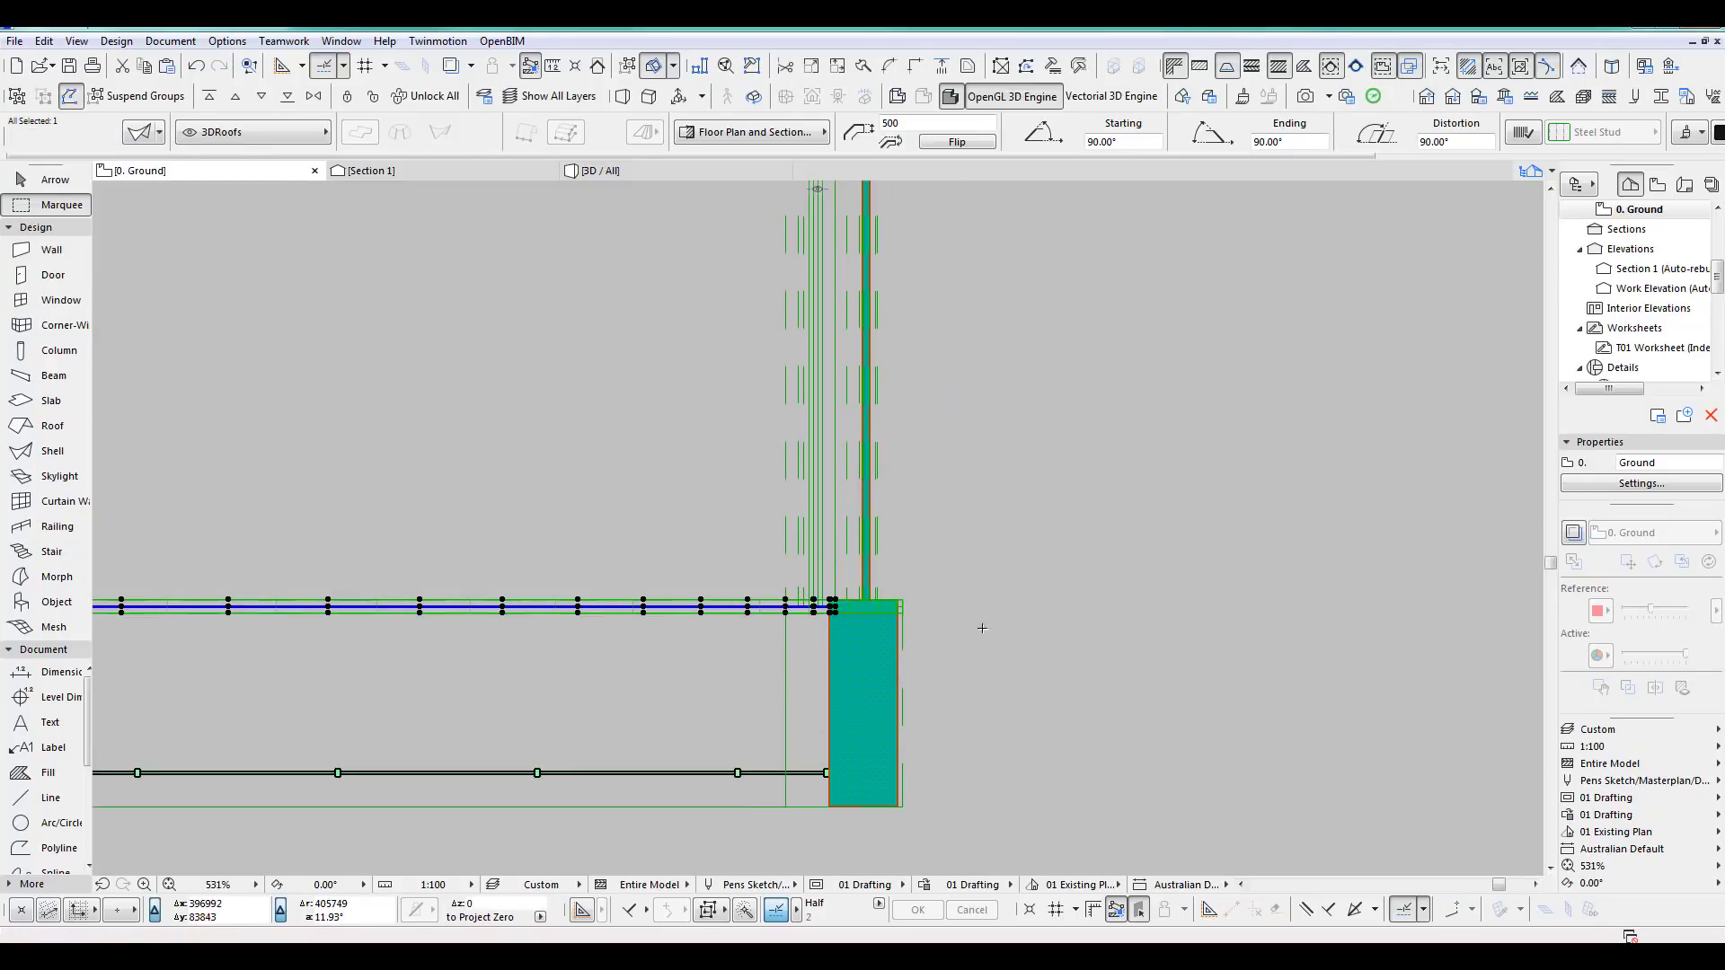
# Move the thin shell further inward along the Y axis by about the width of the front band.
pyautogui.hotkey('ctrl', 'd')
pyautogui.click(982, 629)
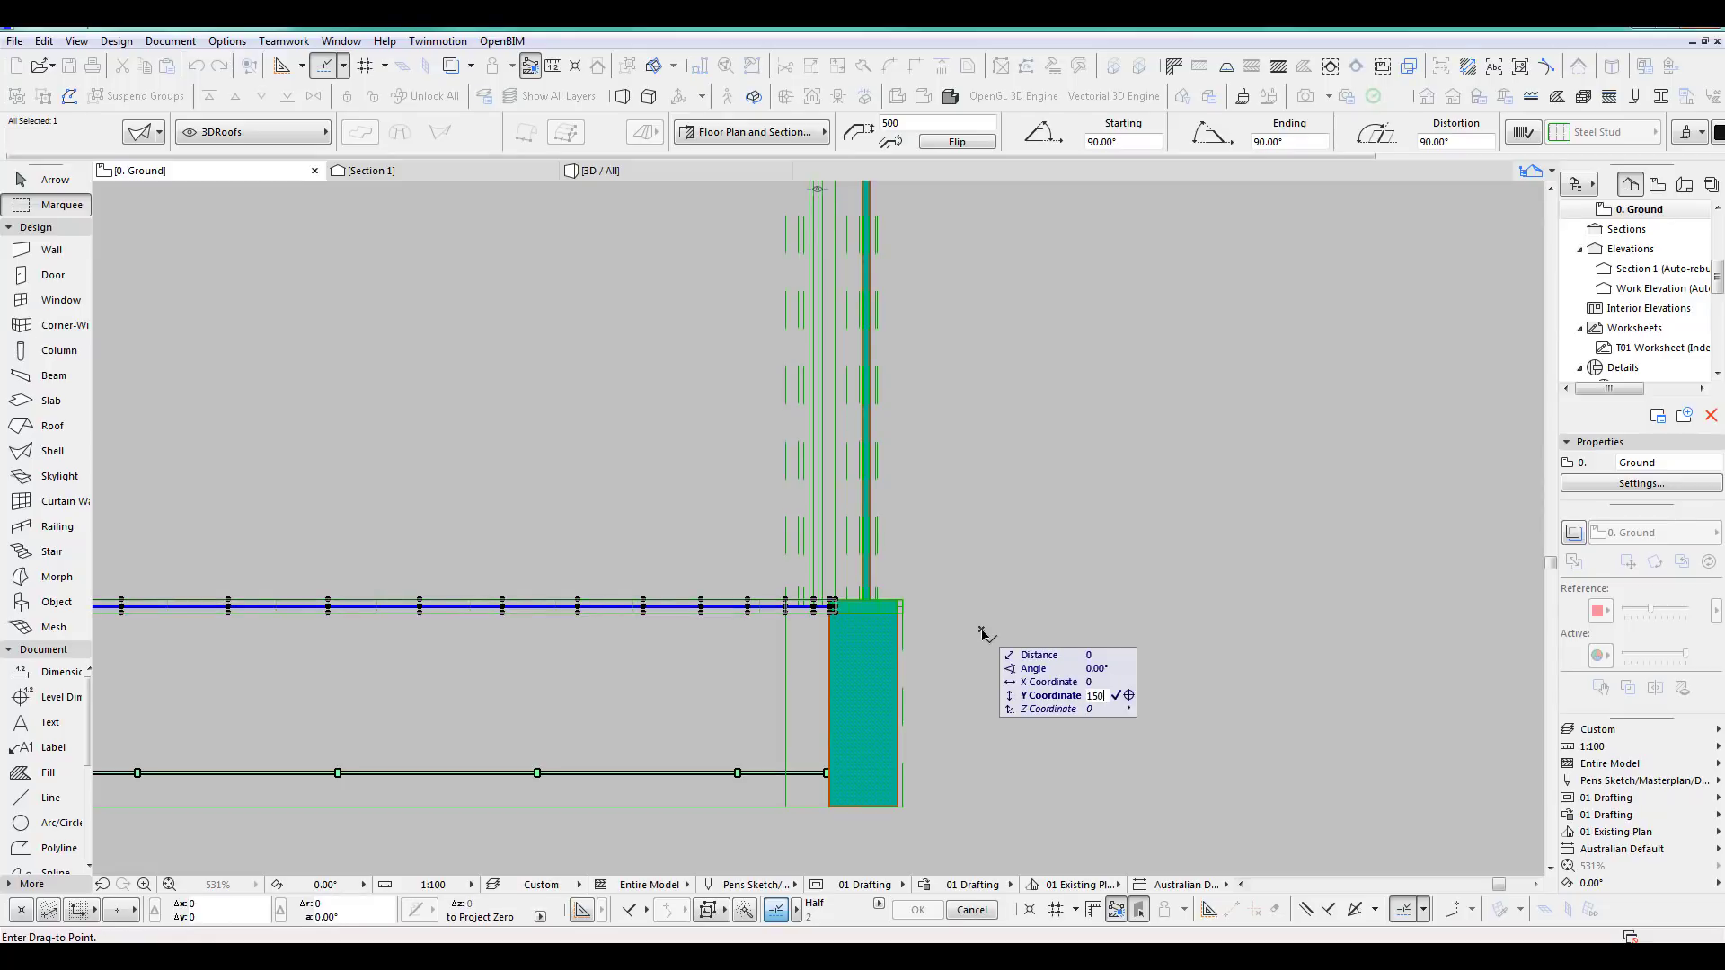
pyautogui.press('Return')
pyautogui.scroll(-10, 988, 507)
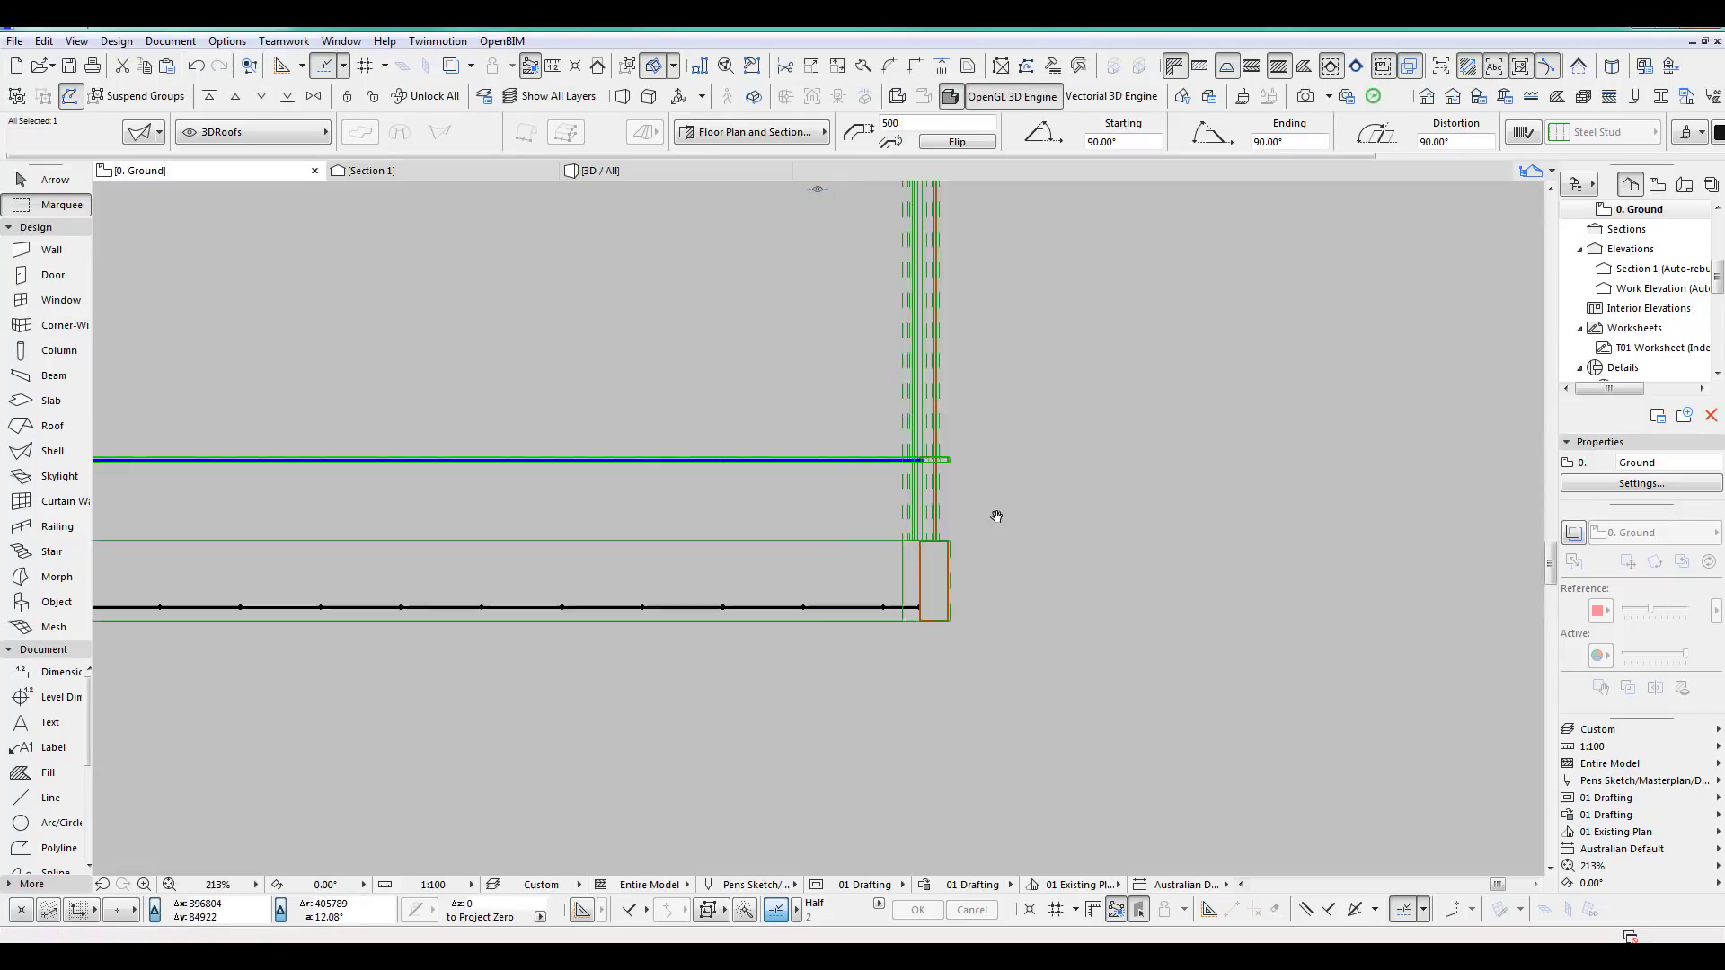
pyautogui.scroll(-3, 1011, 505)
pyautogui.press('Escape')
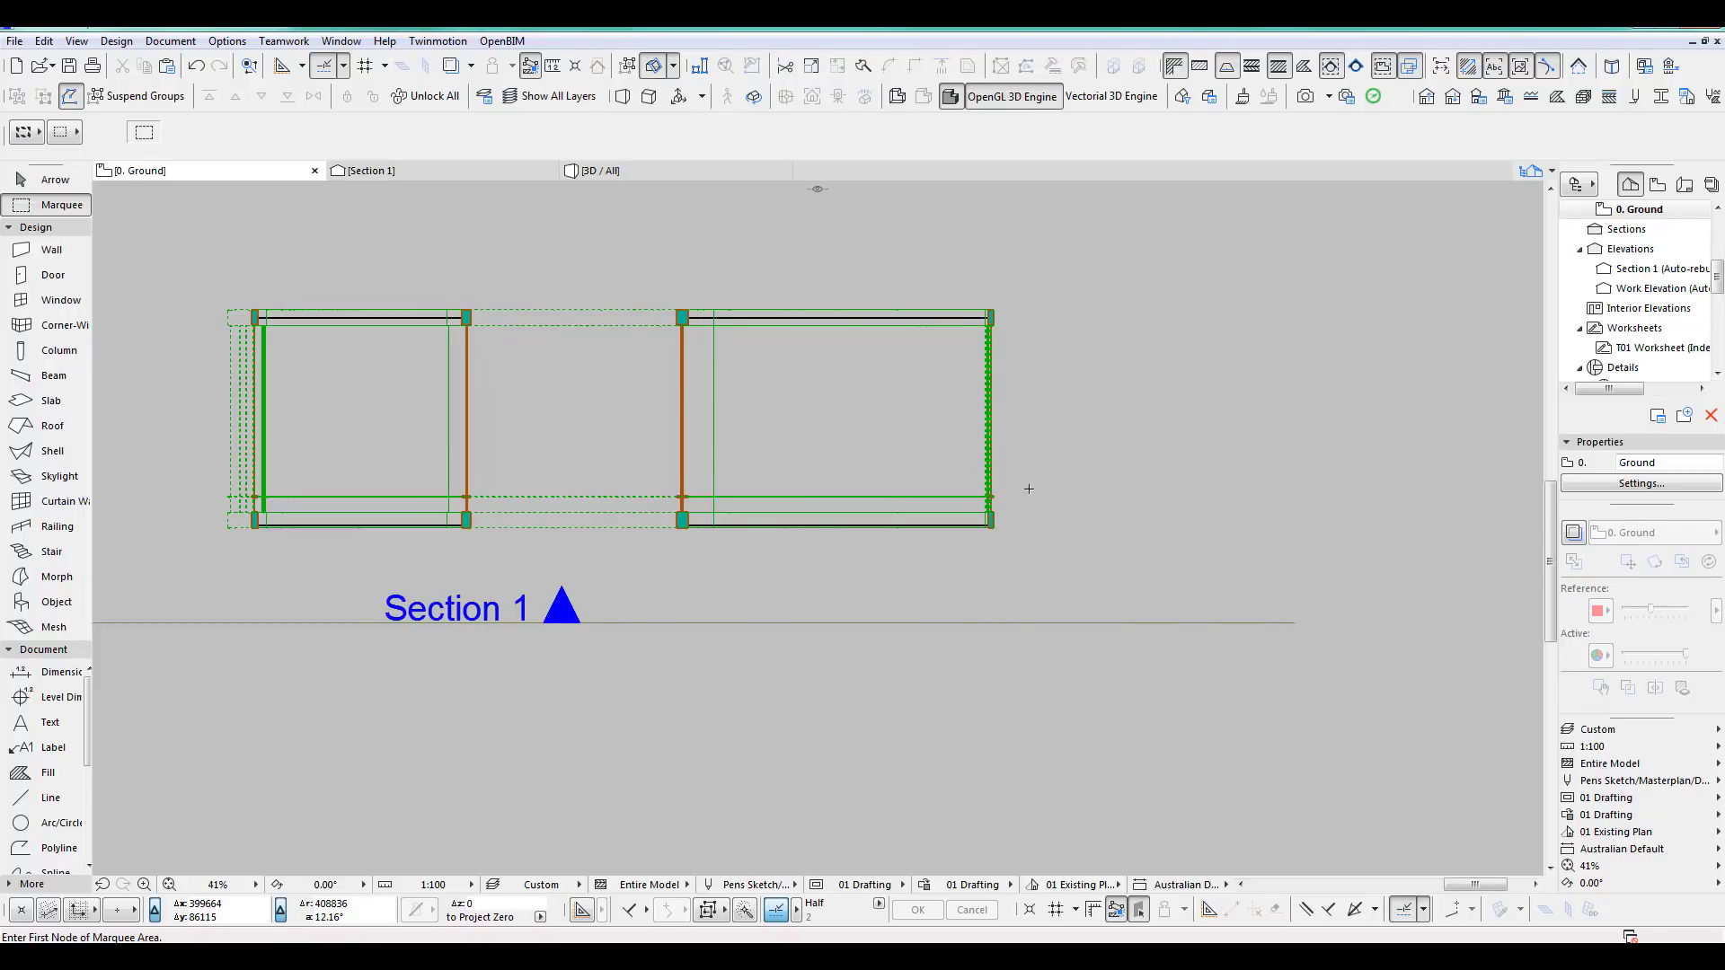
# Inspect the thin dark shell against the crossing members in the 3D view and select it with the Arrow tool.
pyautogui.press('F3')
pyautogui.scroll(5, 753, 588)
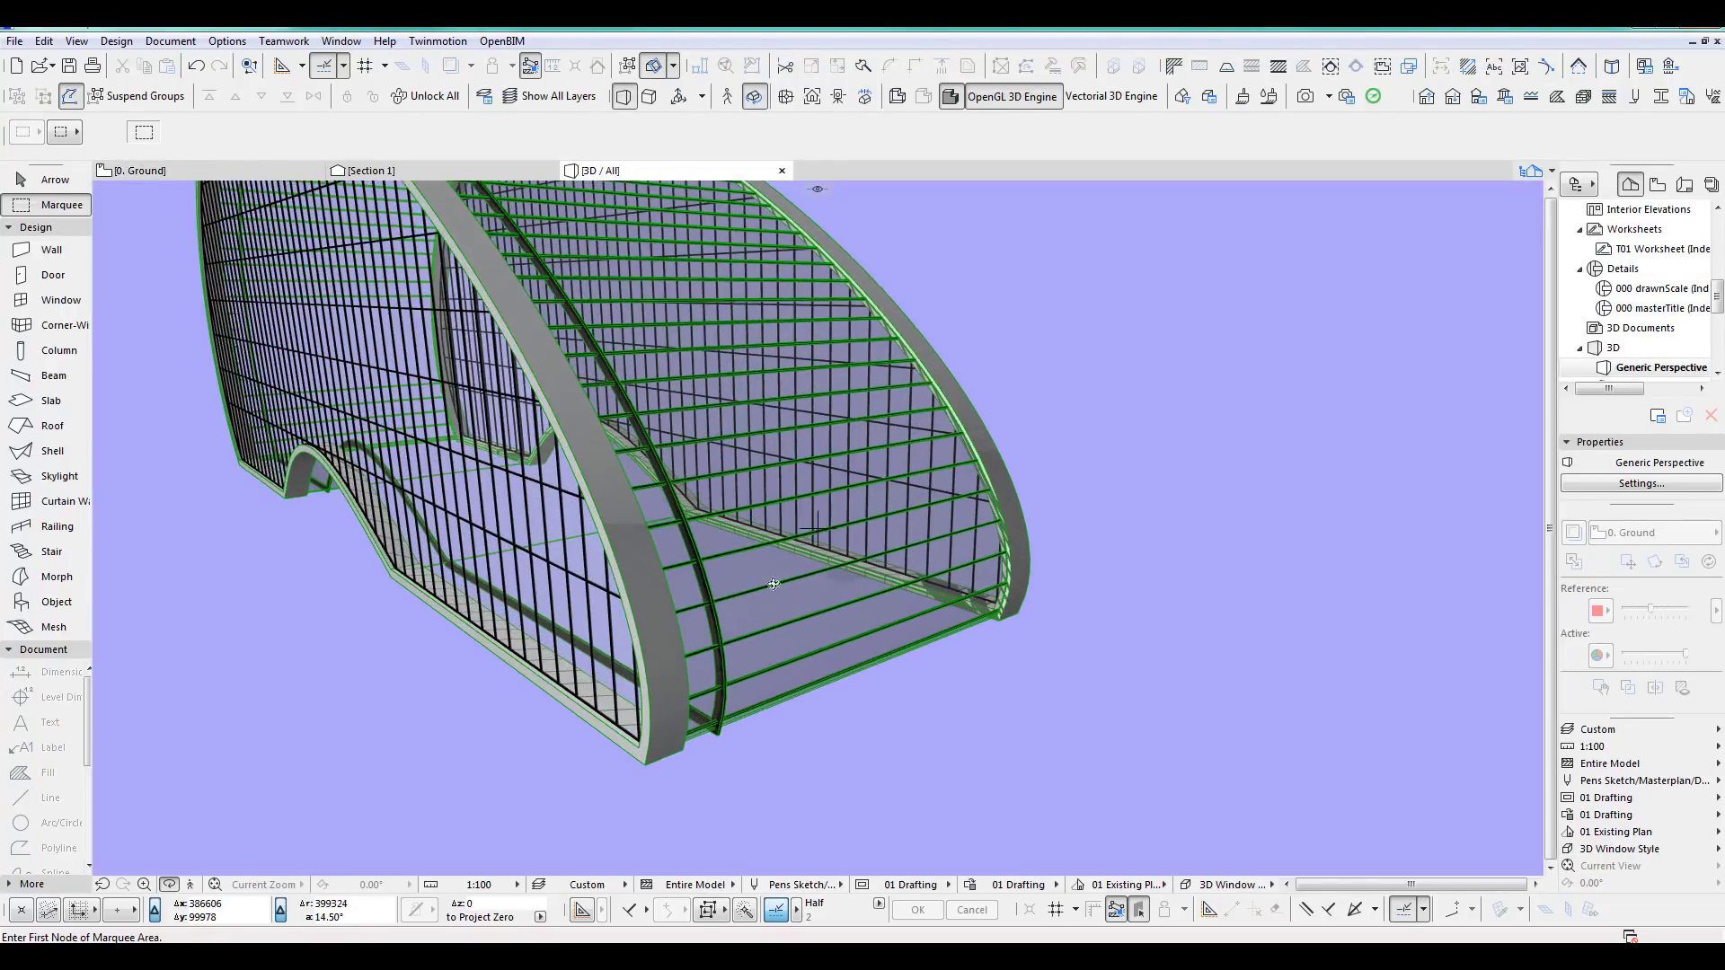
pyautogui.keyDown('shift'); pyautogui.moveTo(753, 589); pyautogui.dragTo(891, 587, button='middle'); pyautogui.keyUp('shift')
pyautogui.scroll(6, 679, 601)
pyautogui.scroll(-3, 650, 624)
pyautogui.scroll(4, 872, 575)
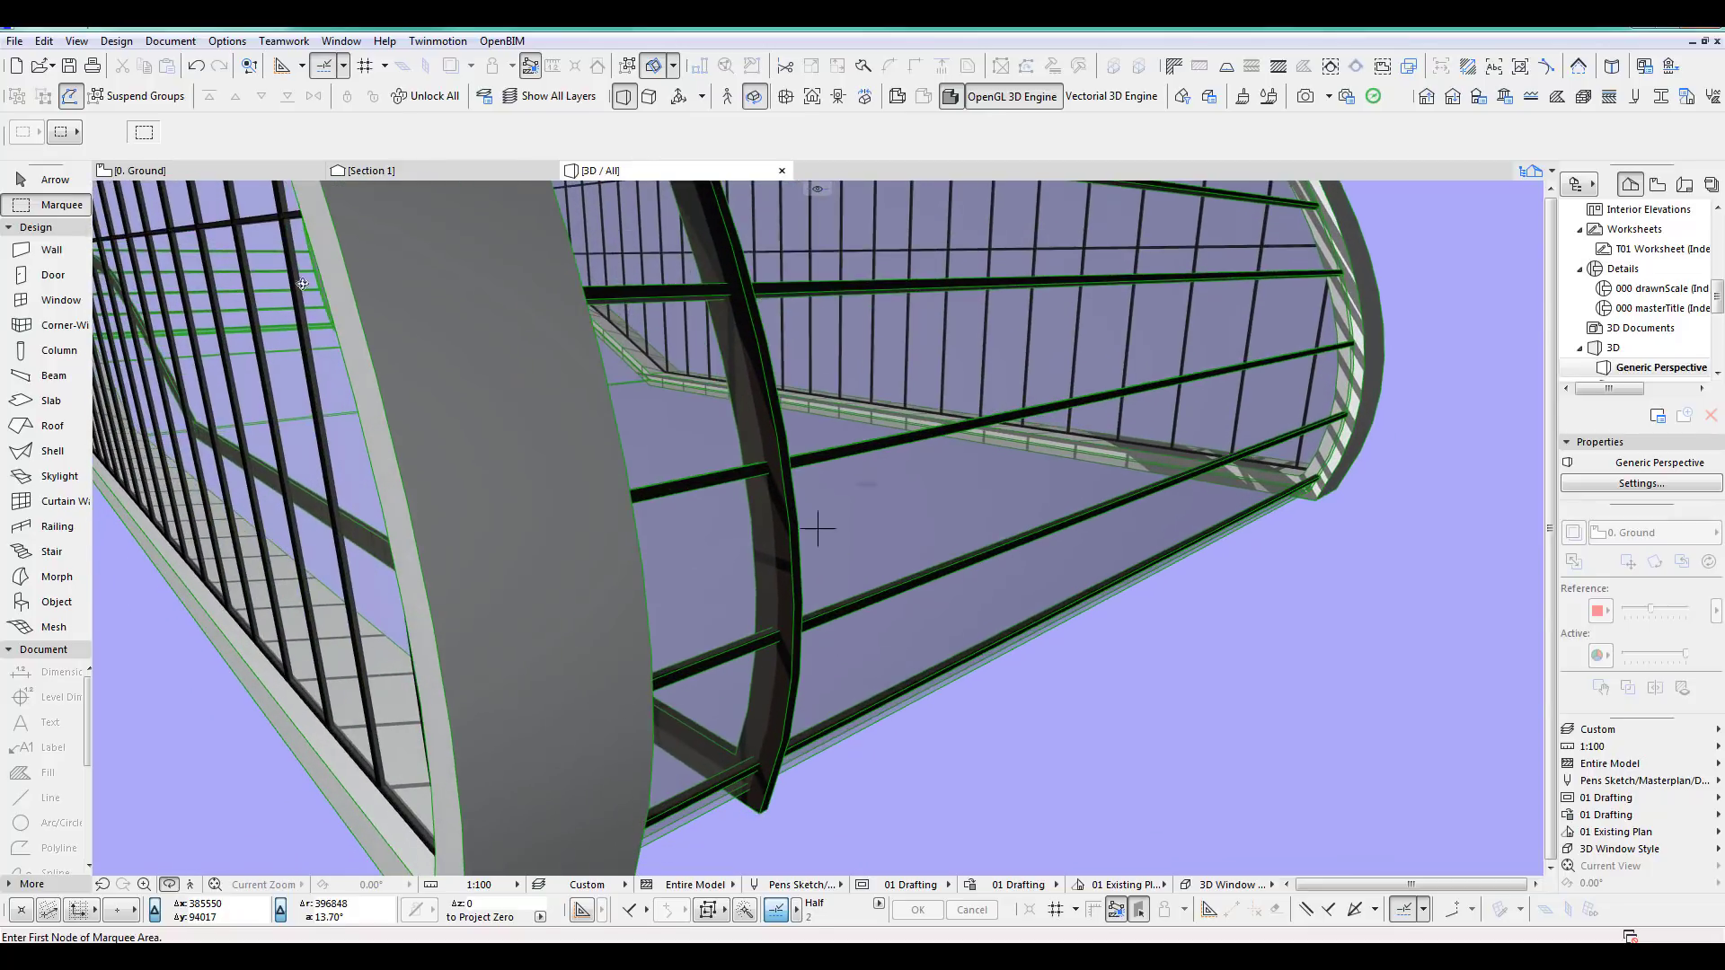
pyautogui.click(21, 181)
pyautogui.click(789, 540)
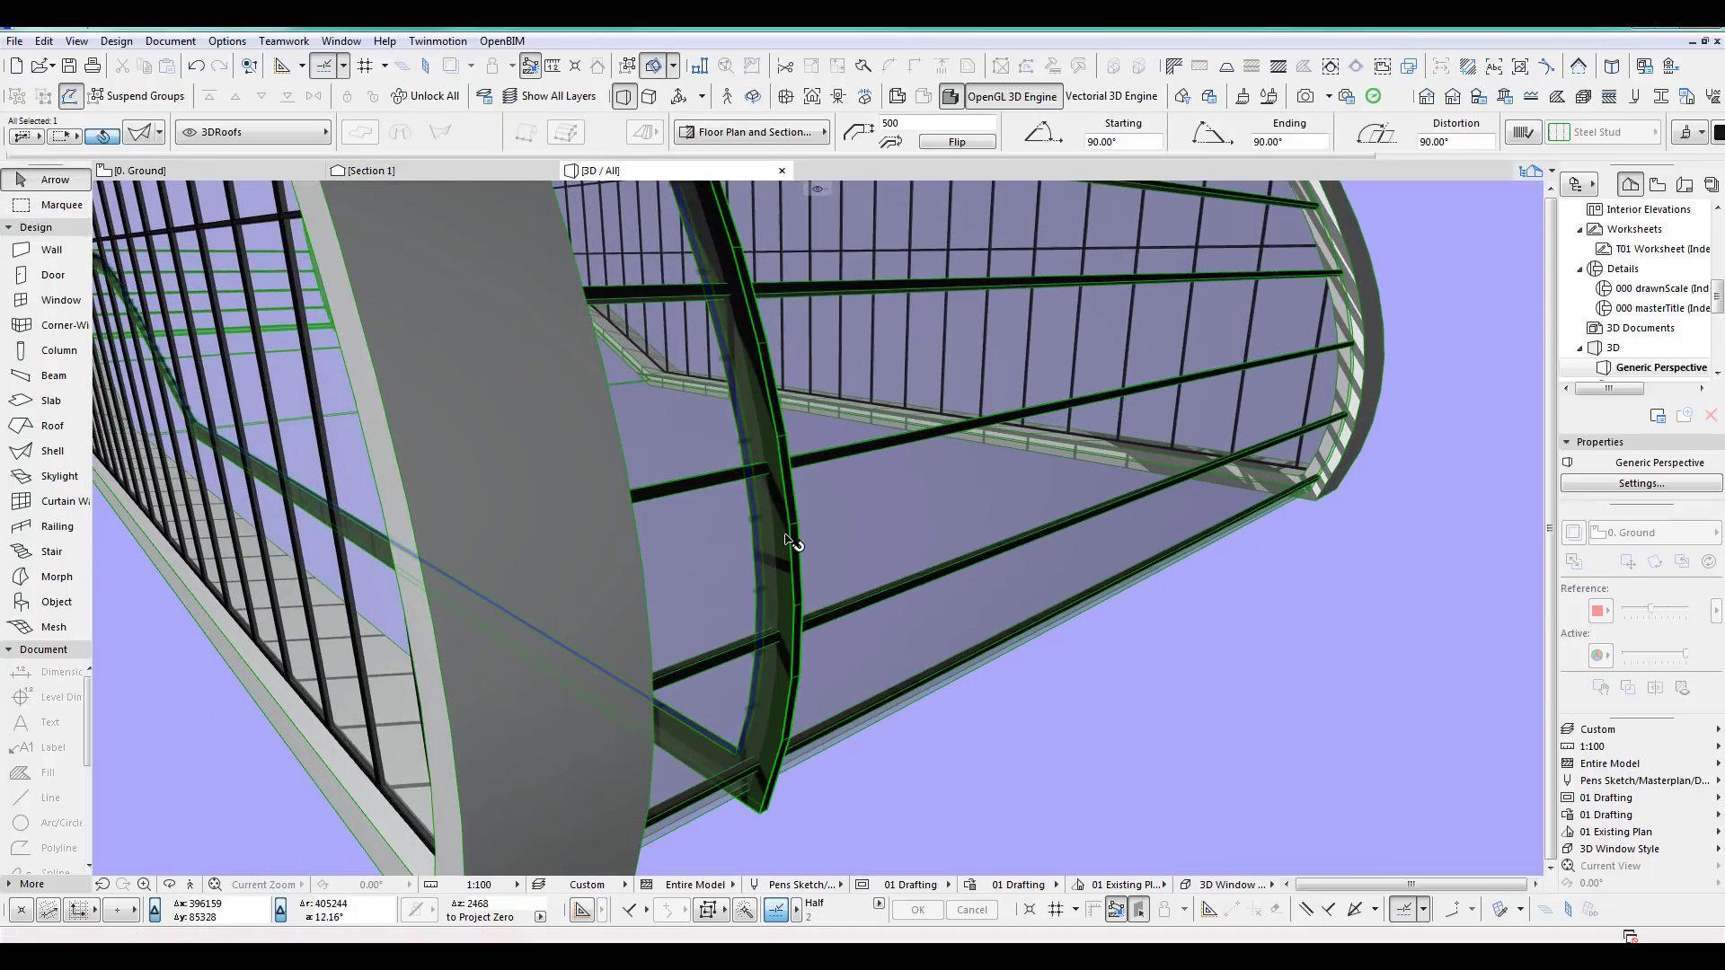
# Set the thickness of the thin shell inside the front band to 100.
pyautogui.scroll(4, 769, 812)
pyautogui.moveTo(832, 795); pyautogui.dragTo(856, 794, button='middle')
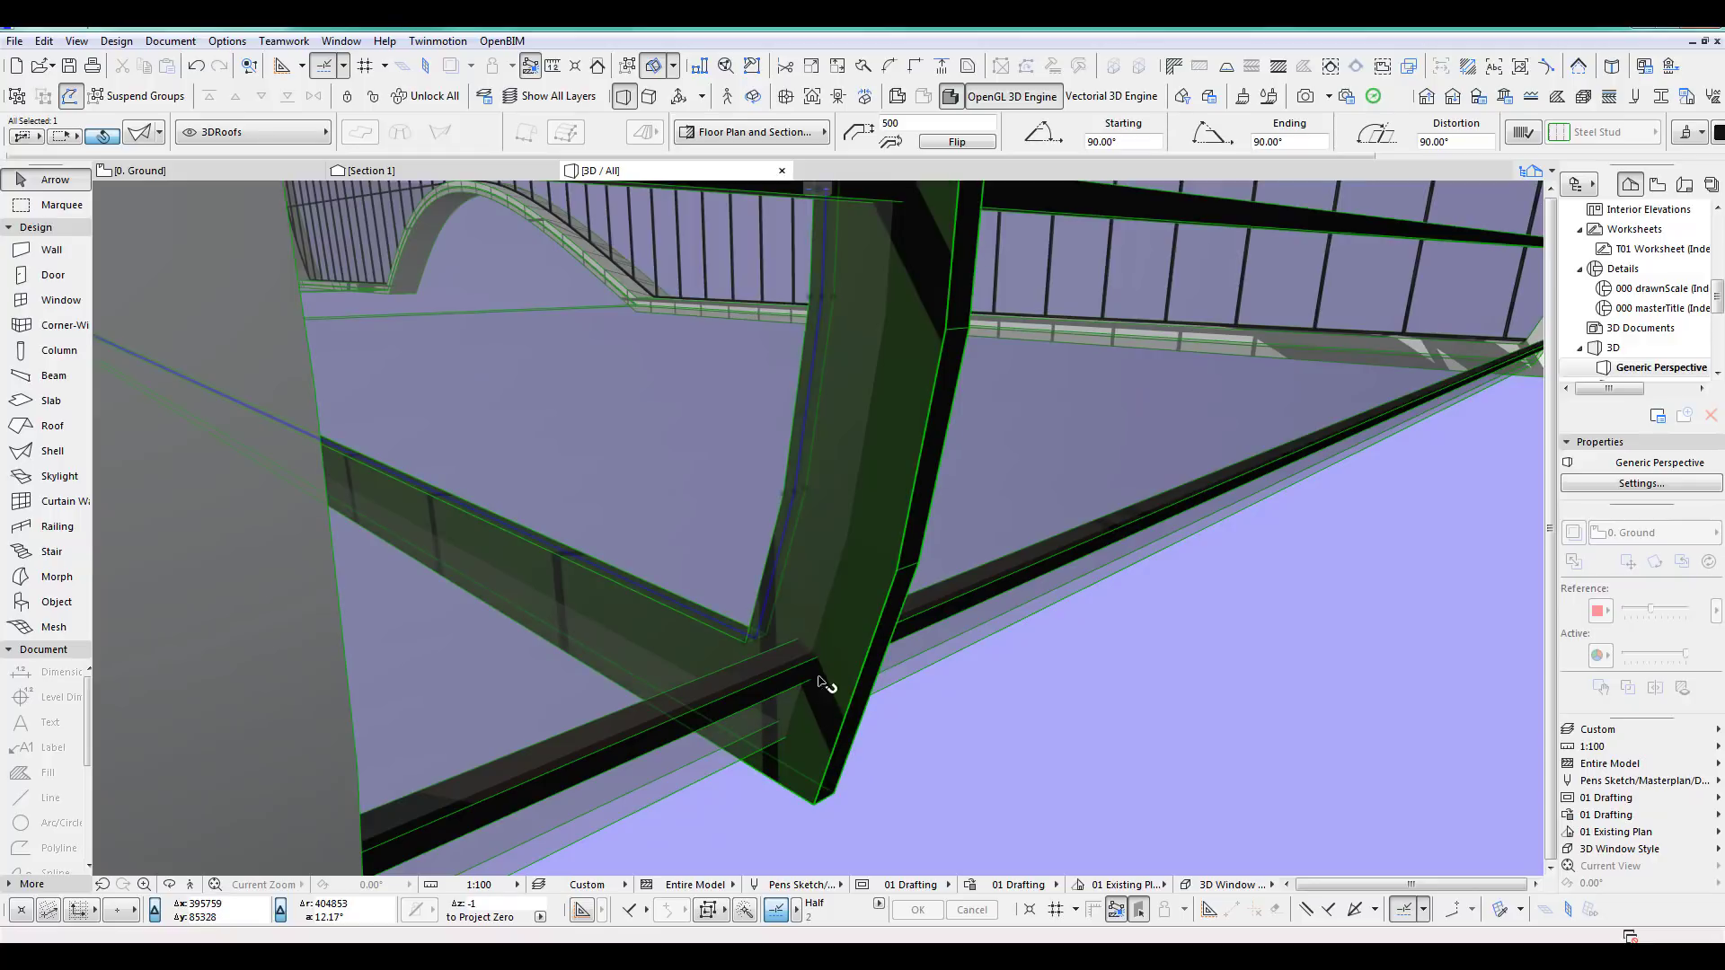
pyautogui.click(745, 645)
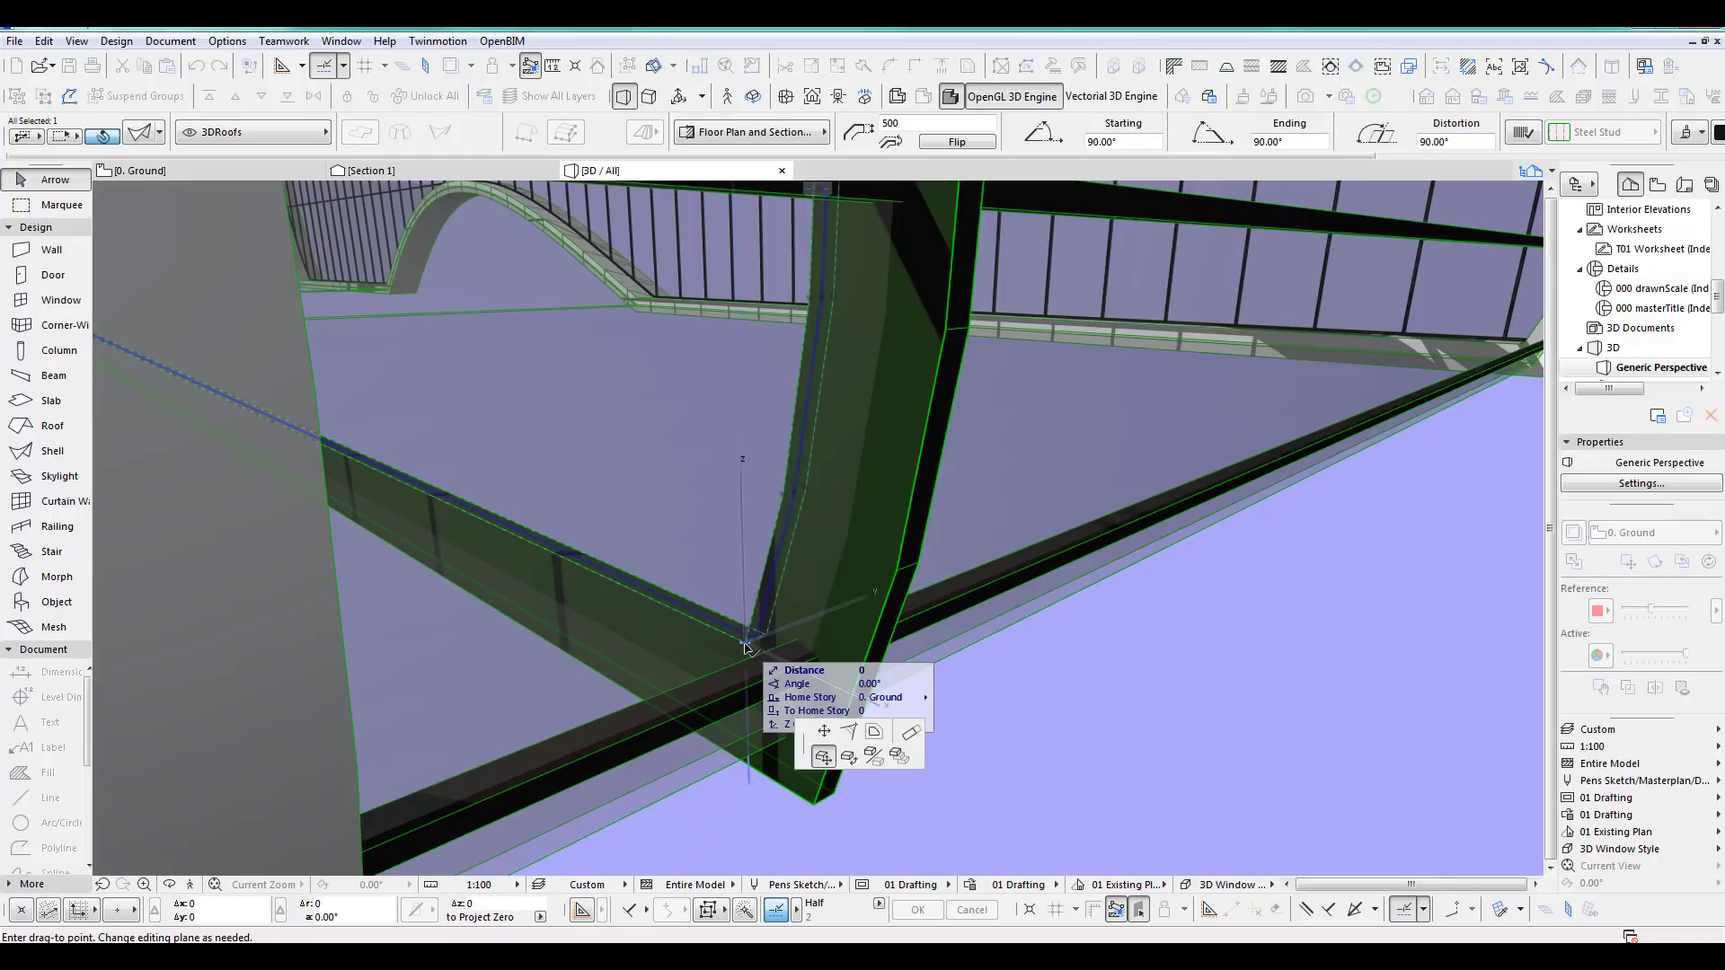
pyautogui.press('Escape')
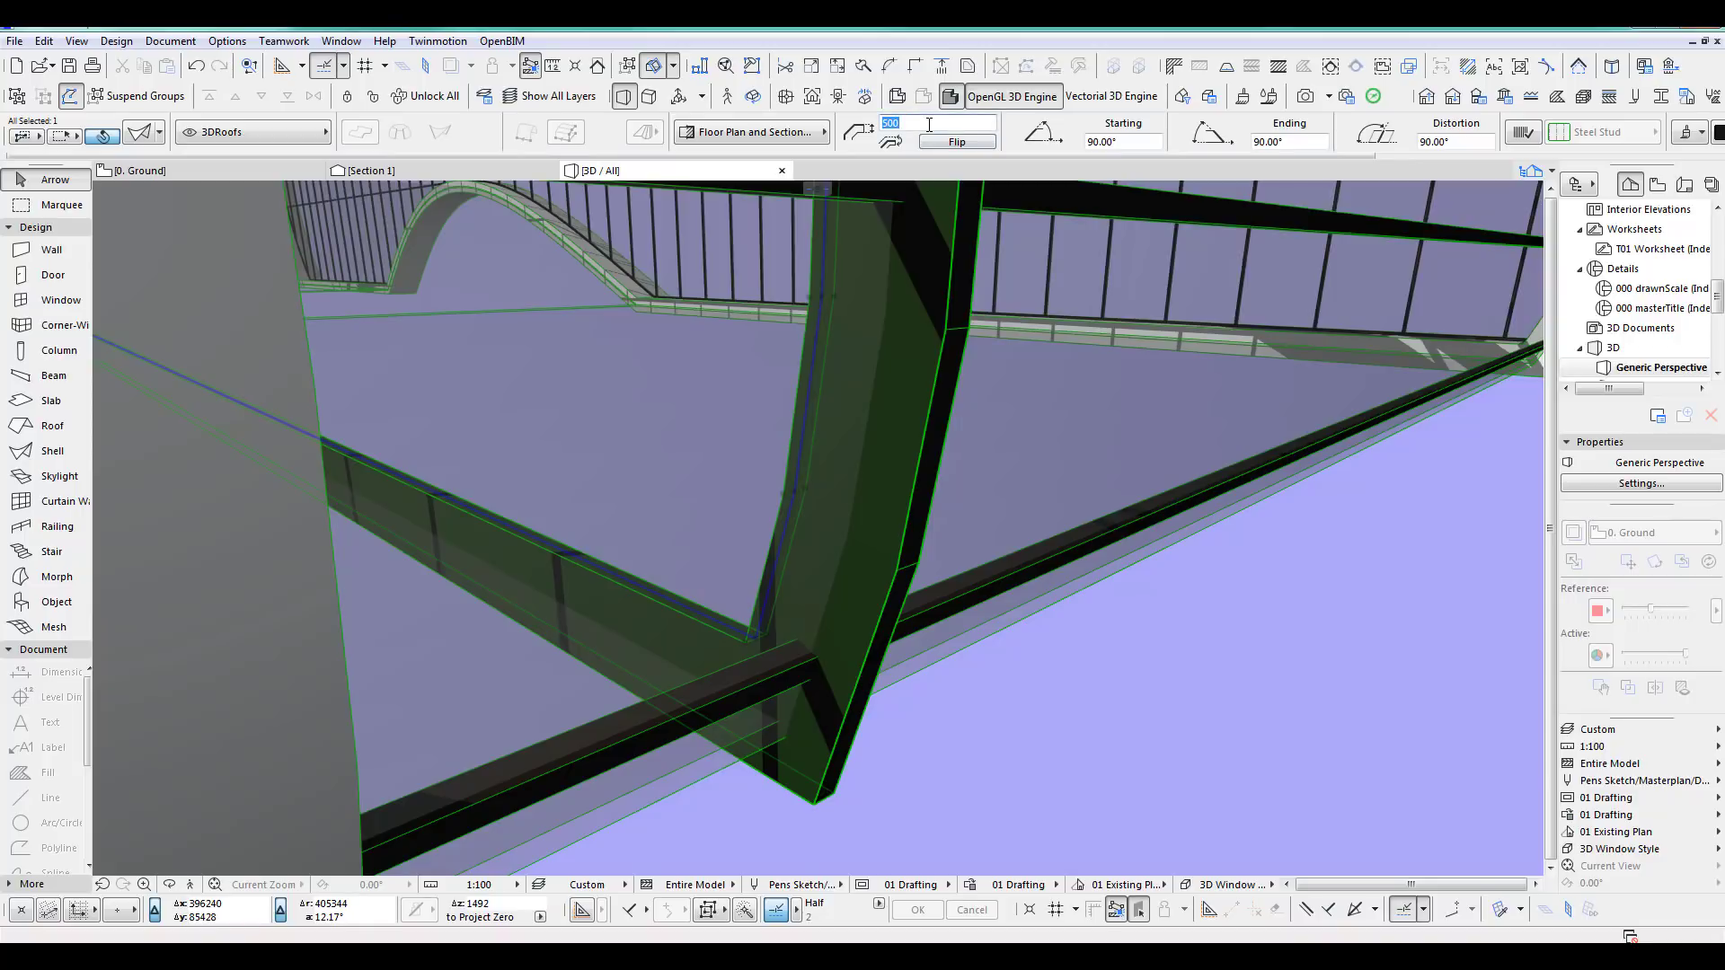
pyautogui.press('Return')
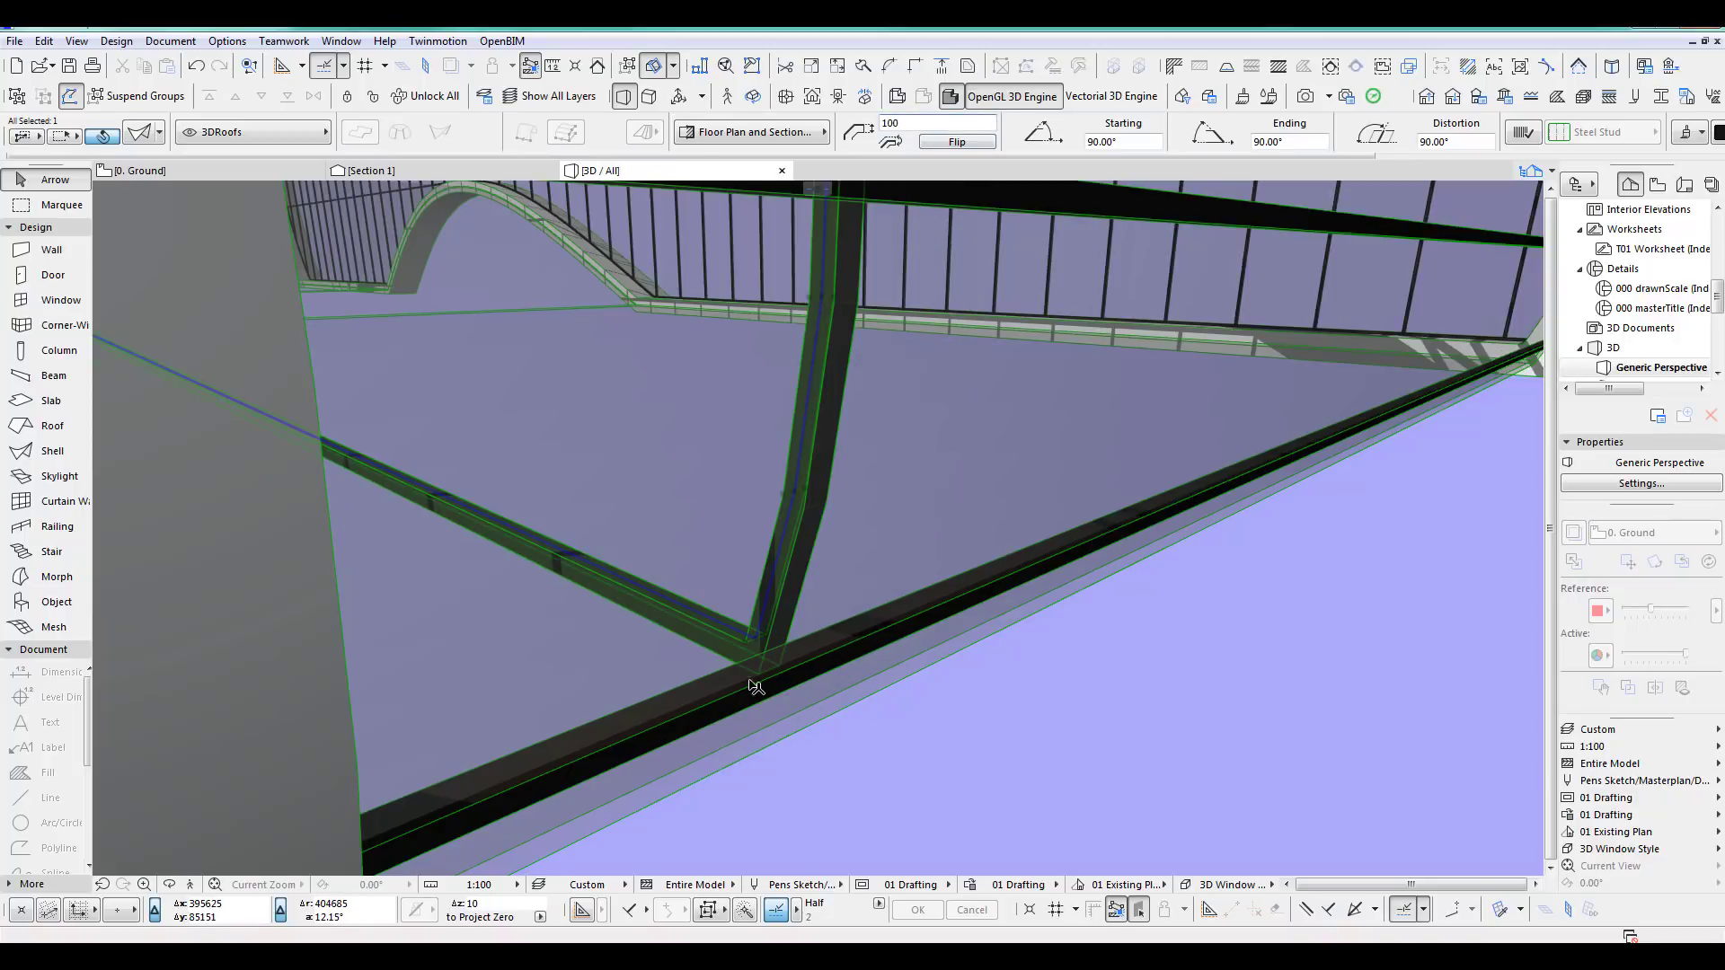
# On the ground floor plan, move the Section 1 line between the front band and the thin shell, and open that section.
pyautogui.scroll(-5, 755, 687)
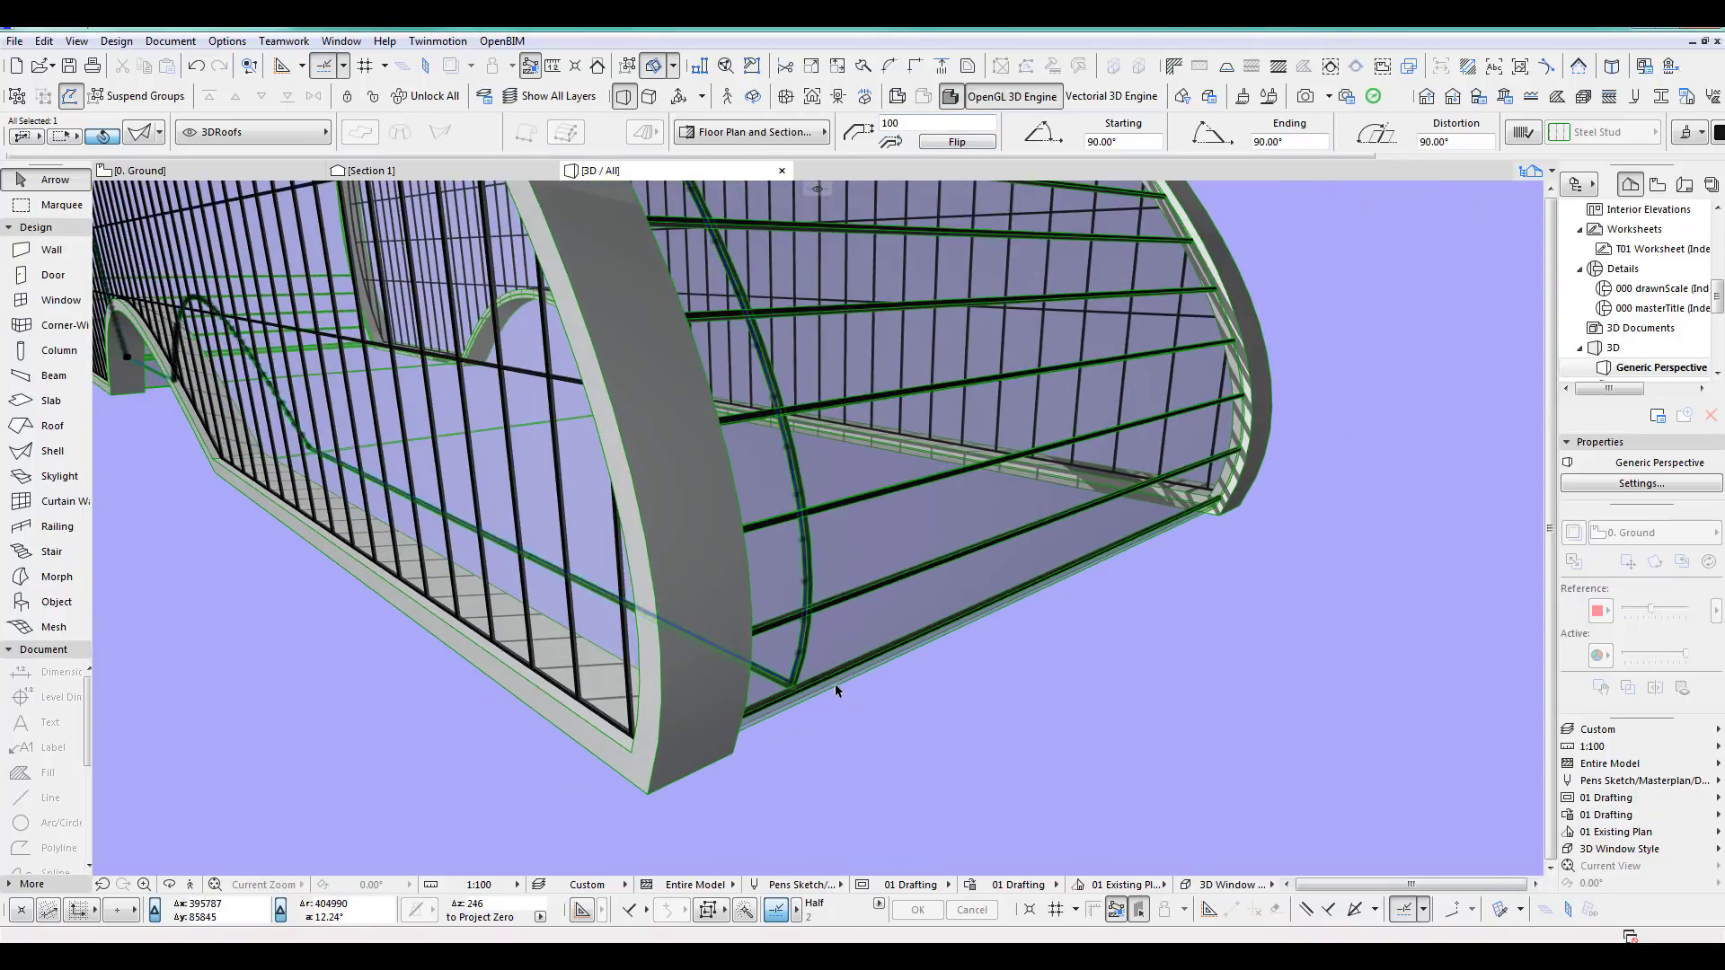
pyautogui.scroll(-3, 836, 687)
pyautogui.press('F2')
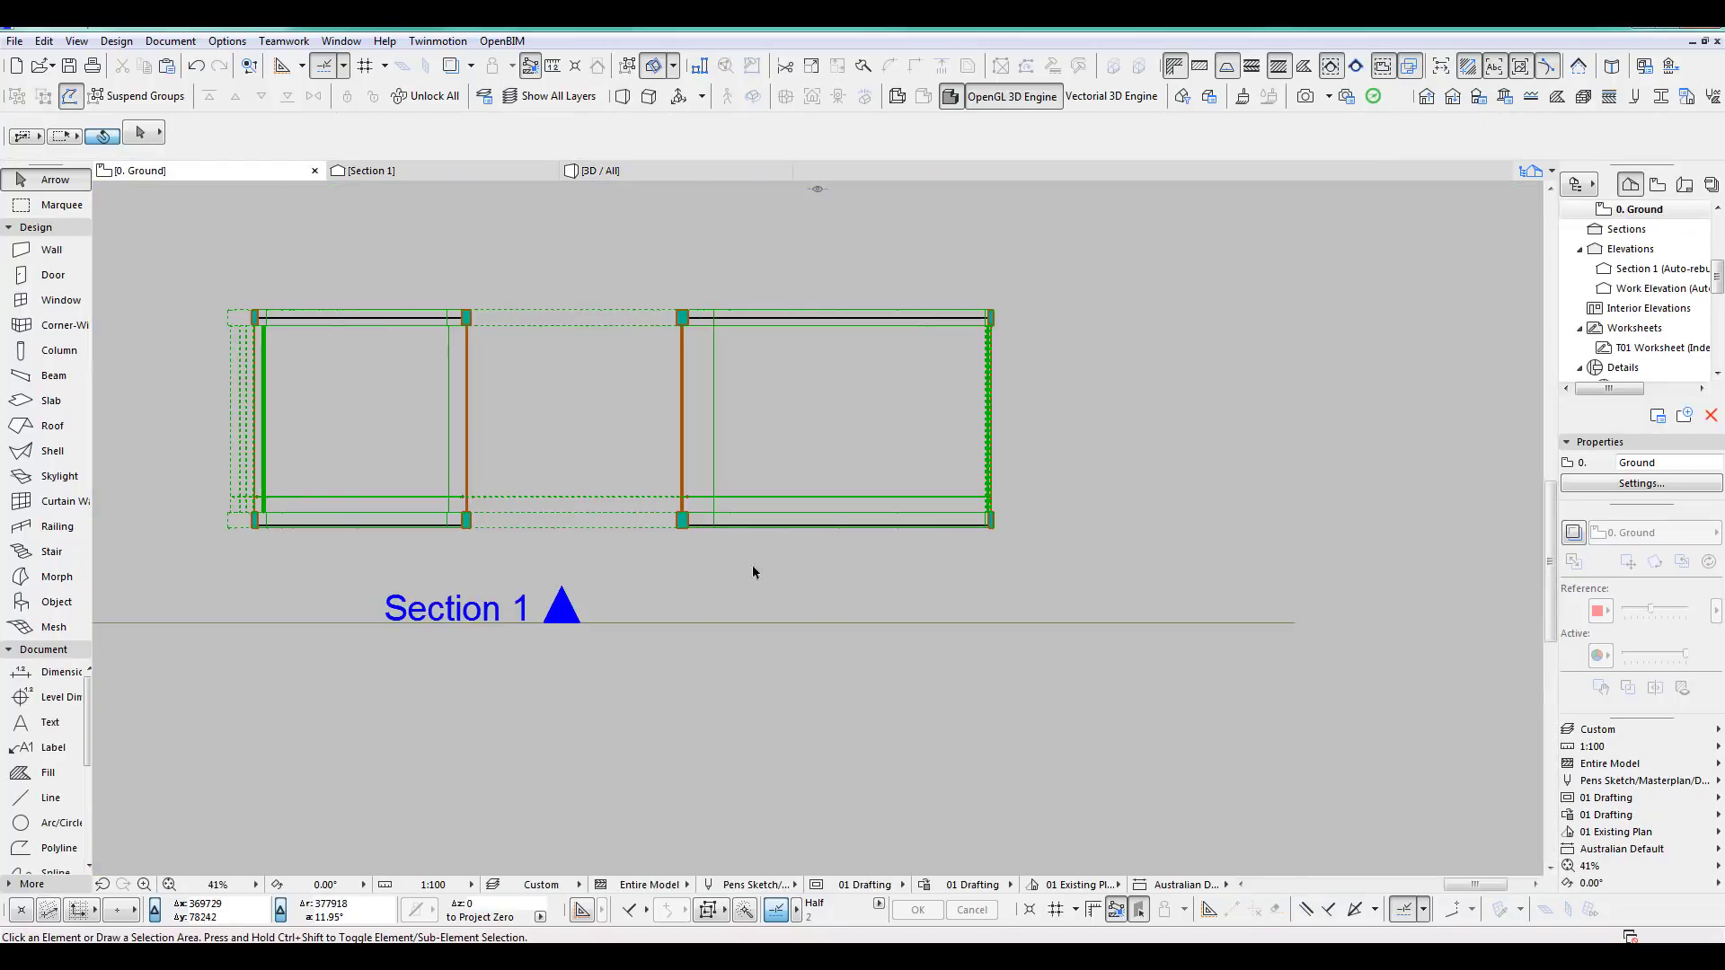
pyautogui.scroll(4, 753, 573)
pyautogui.click(544, 686)
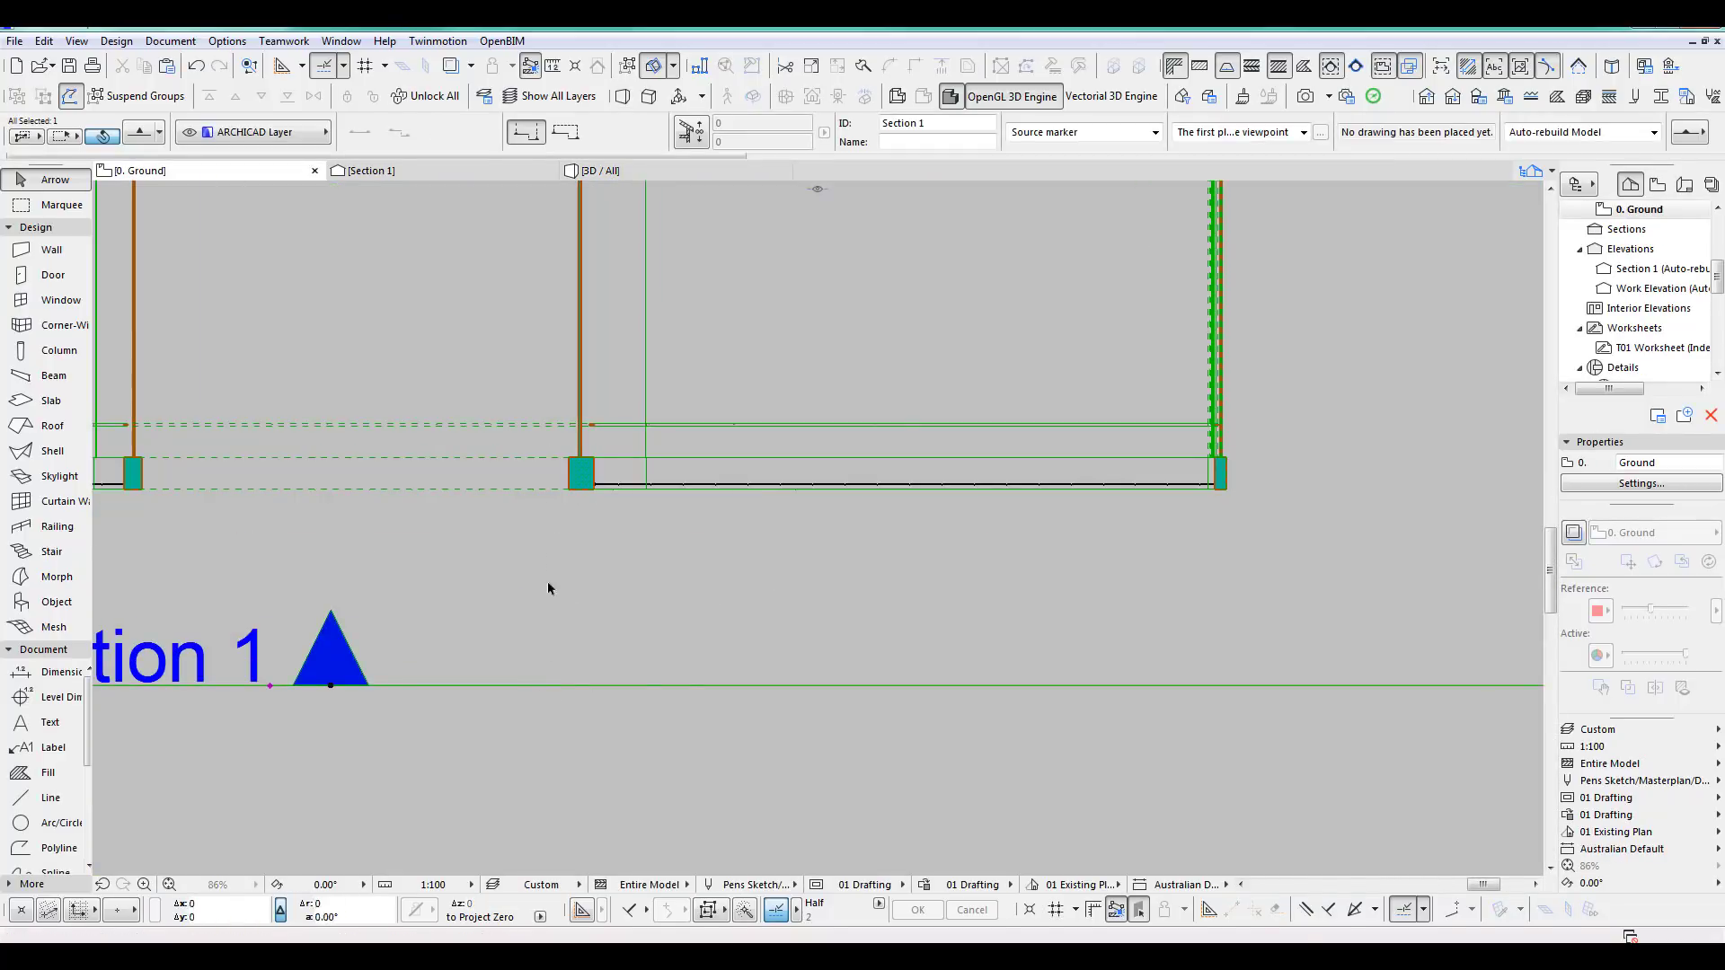
pyautogui.moveTo(543, 686); pyautogui.dragTo(569, 442)
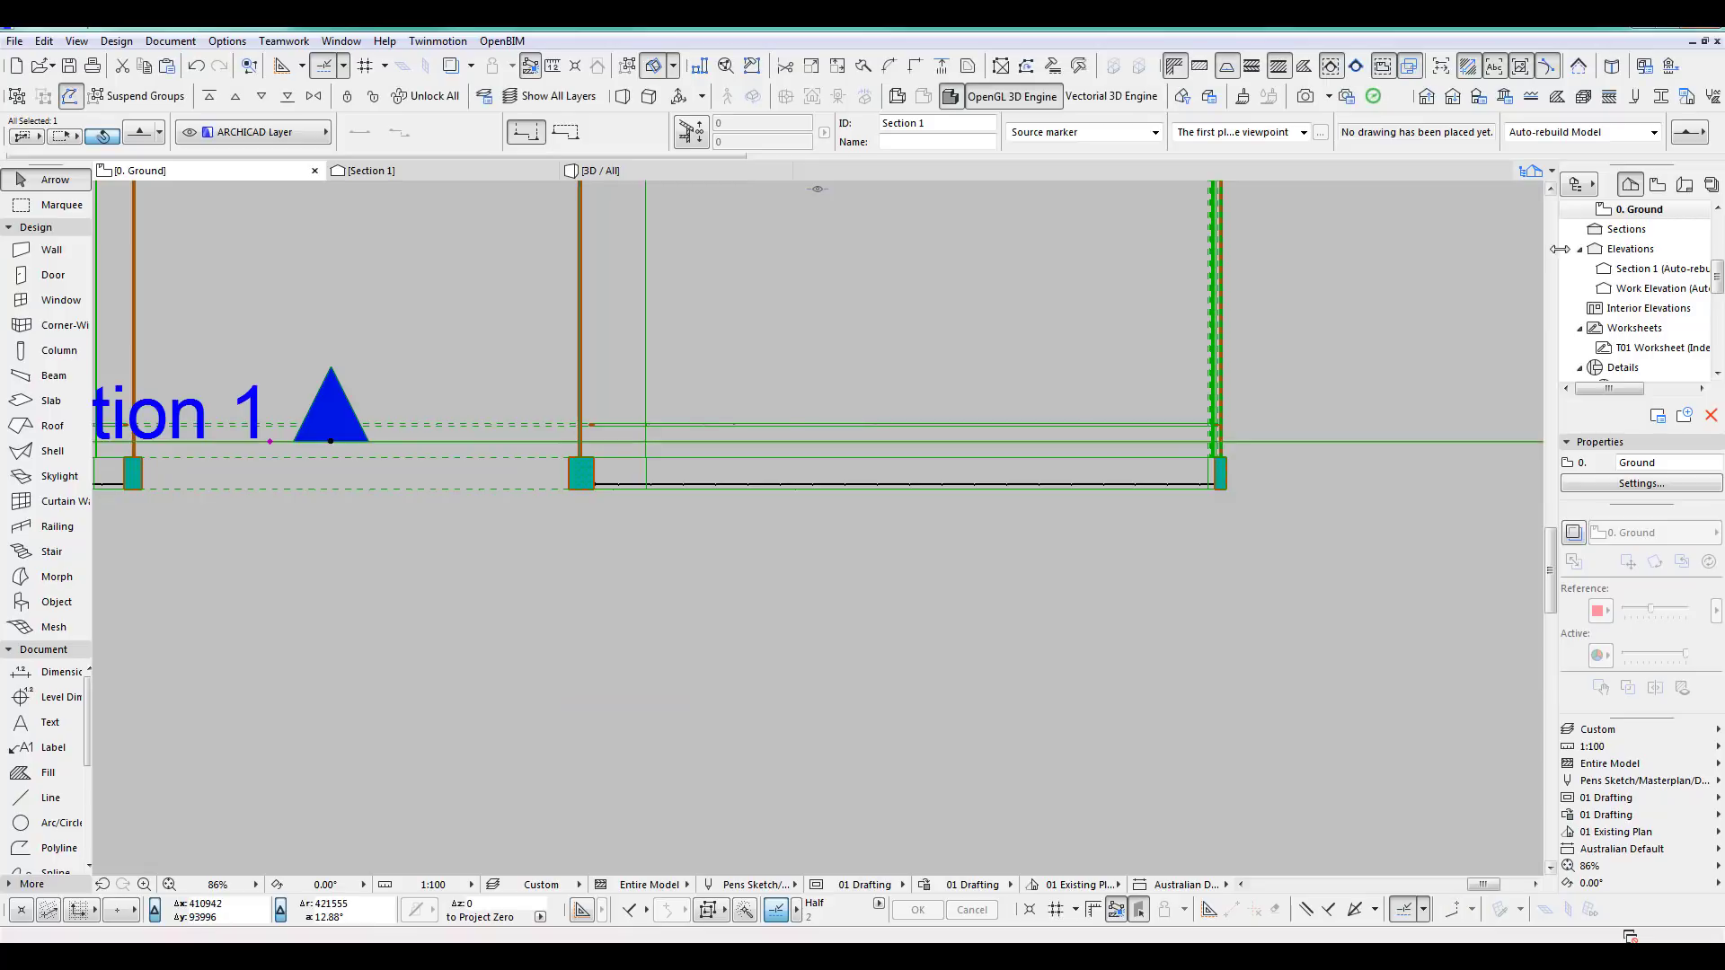
pyautogui.doubleClick(1658, 268)
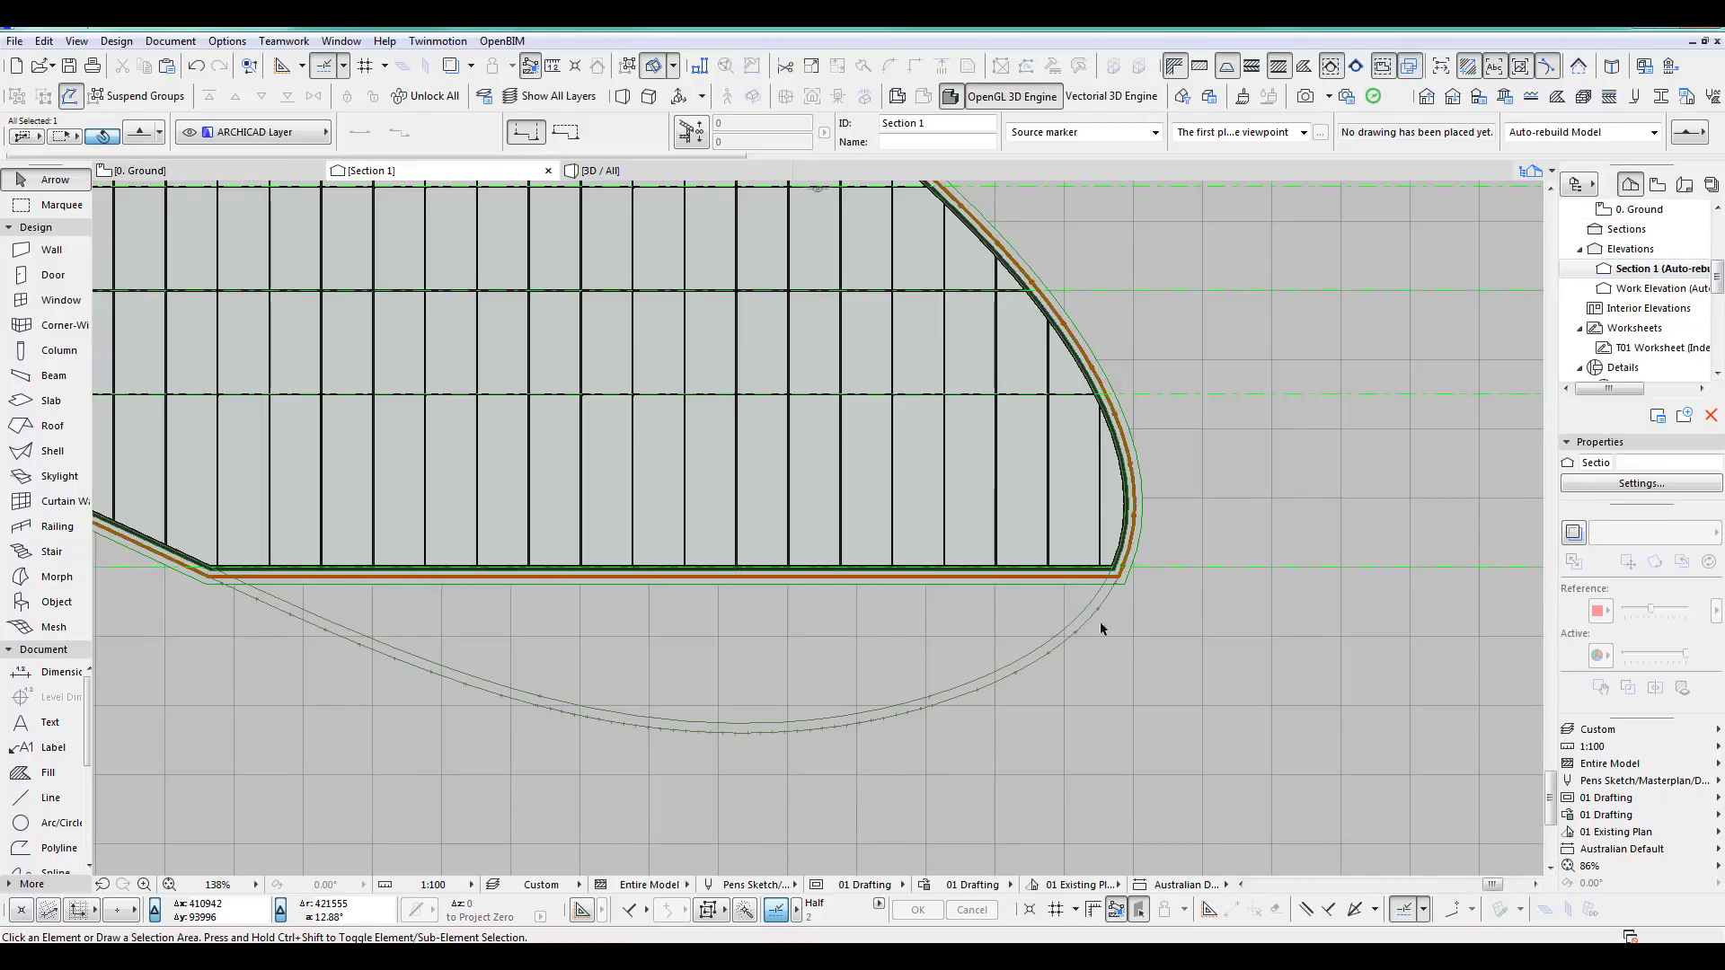
# Offset the thin shell's profile outward by 200 in the section so it follows the cut members.
pyautogui.scroll(8, 1135, 593)
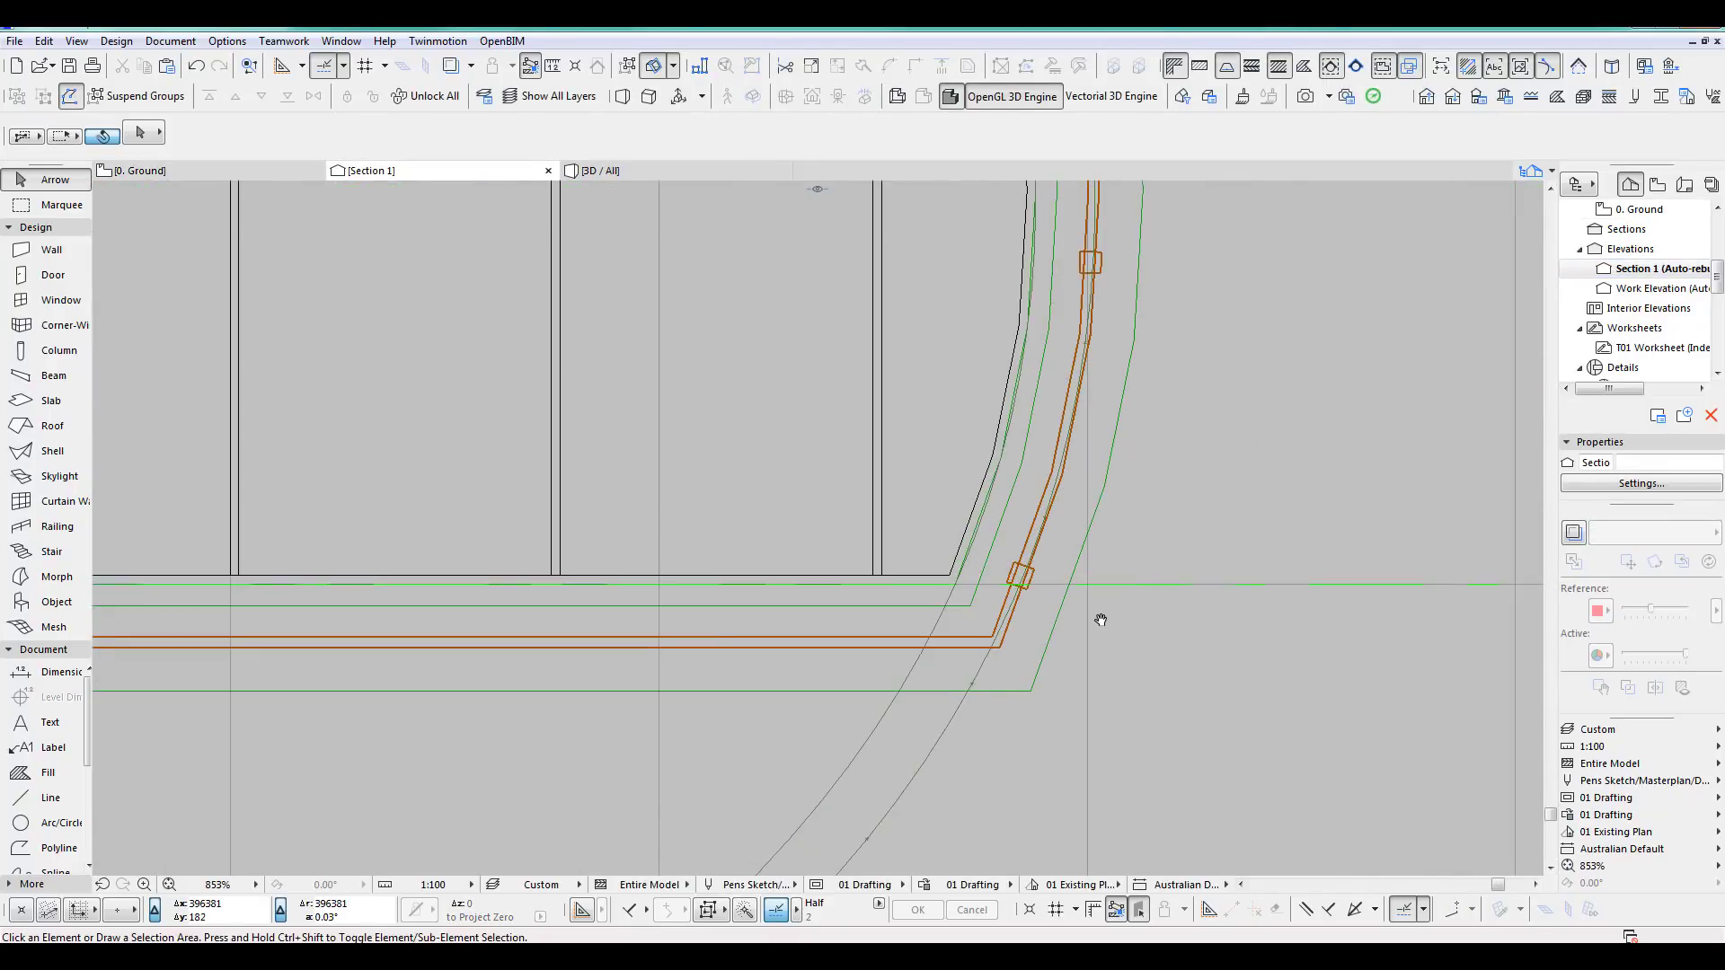
pyautogui.click(943, 604)
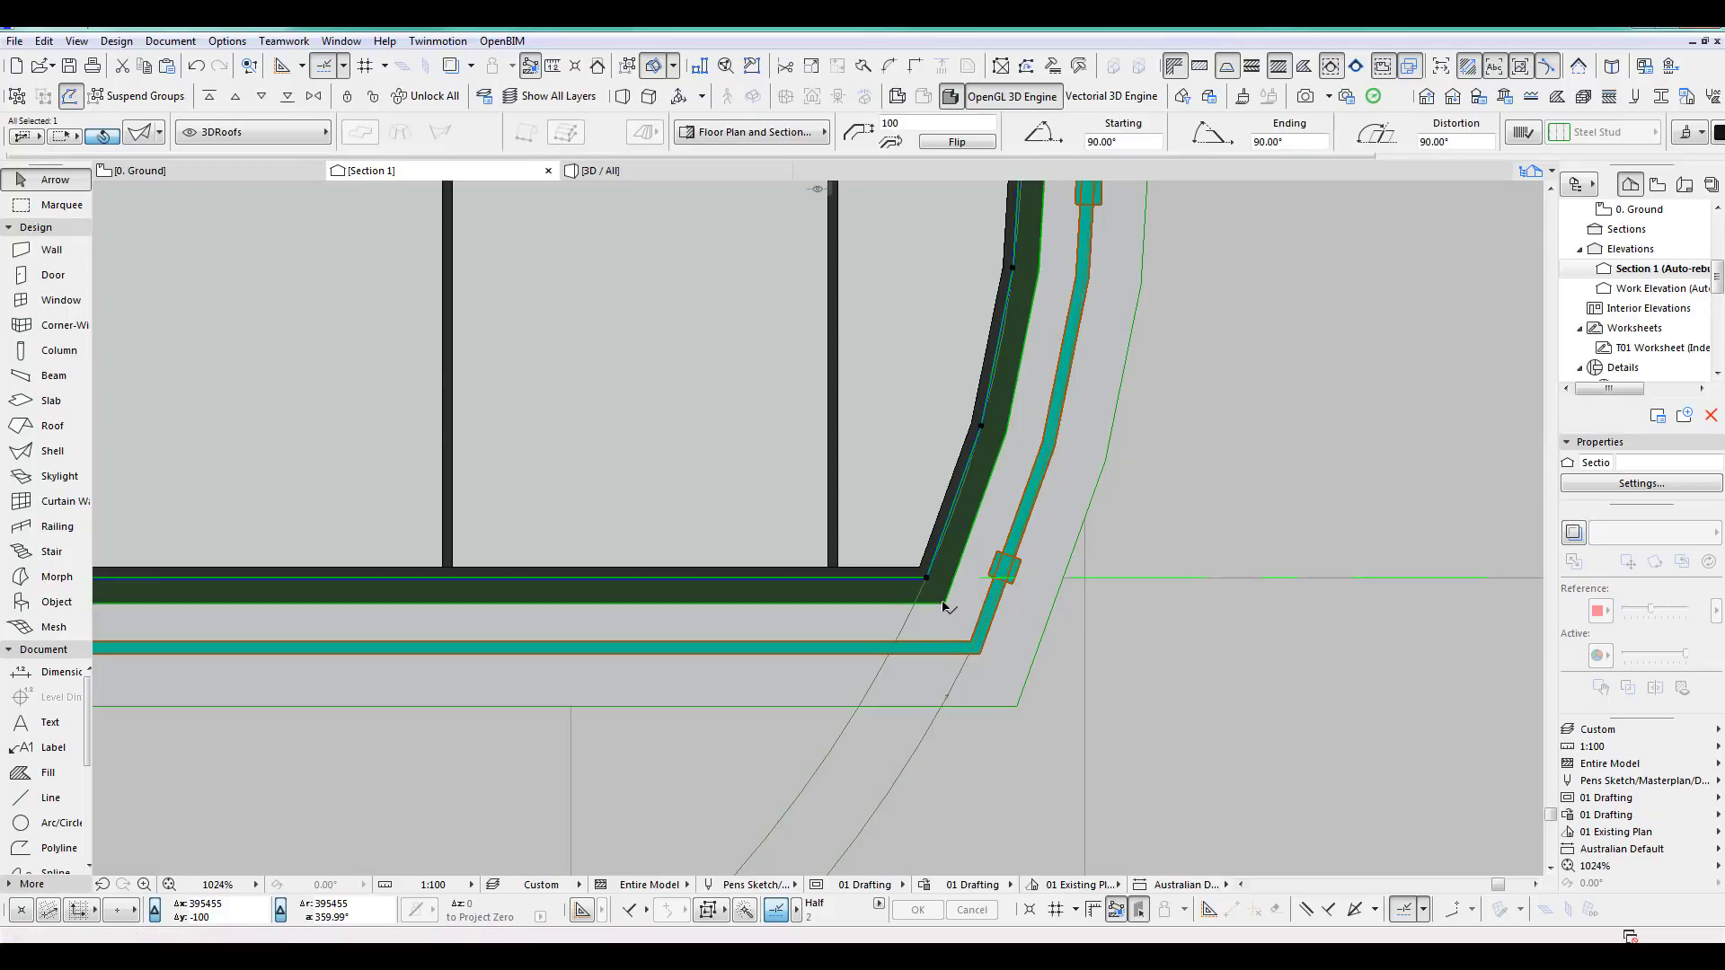
pyautogui.click(926, 580)
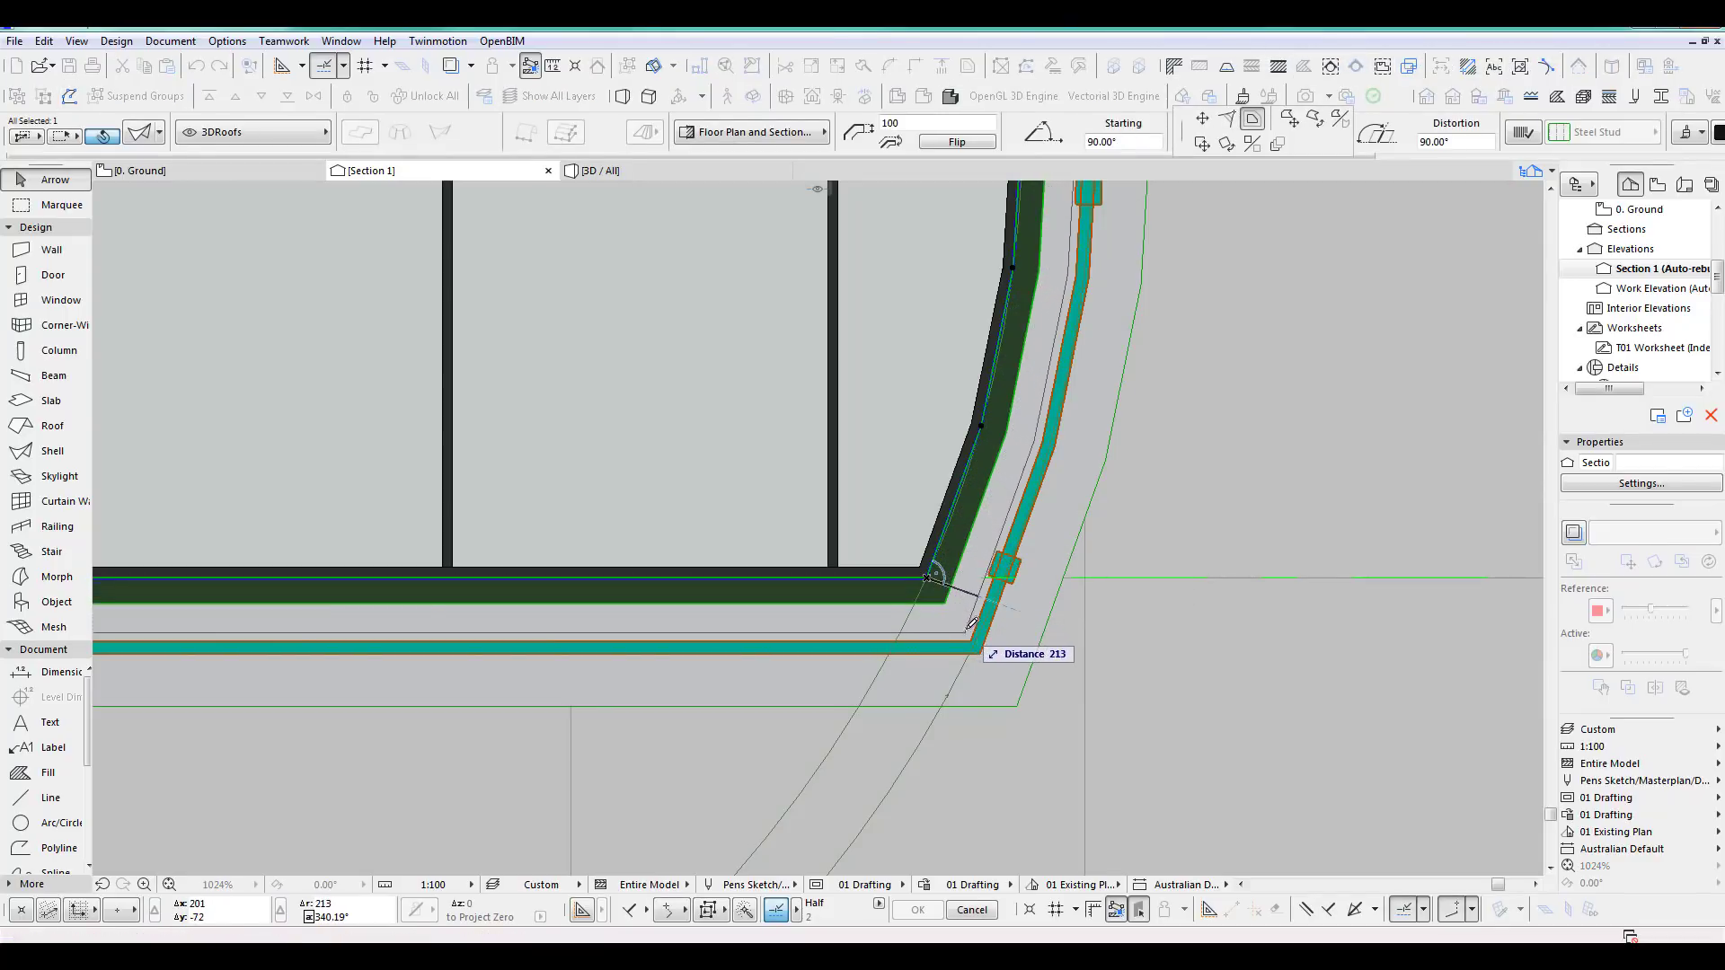
pyautogui.write('200')
pyautogui.press('Return')
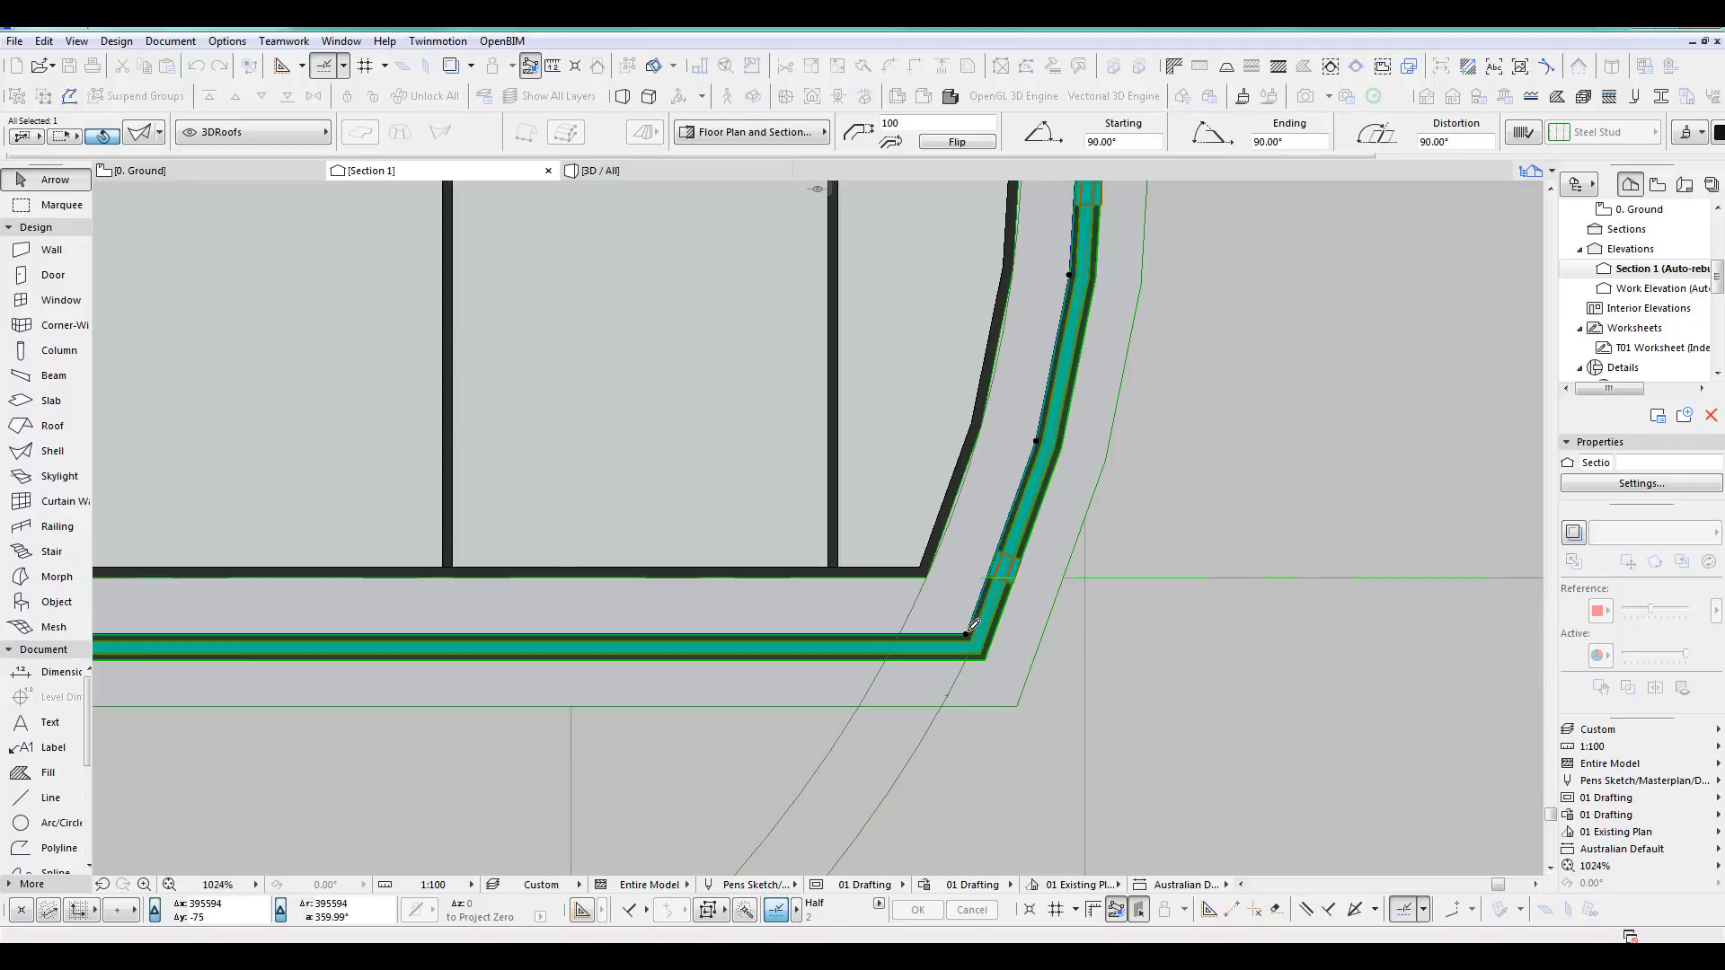
pyautogui.press('Escape')
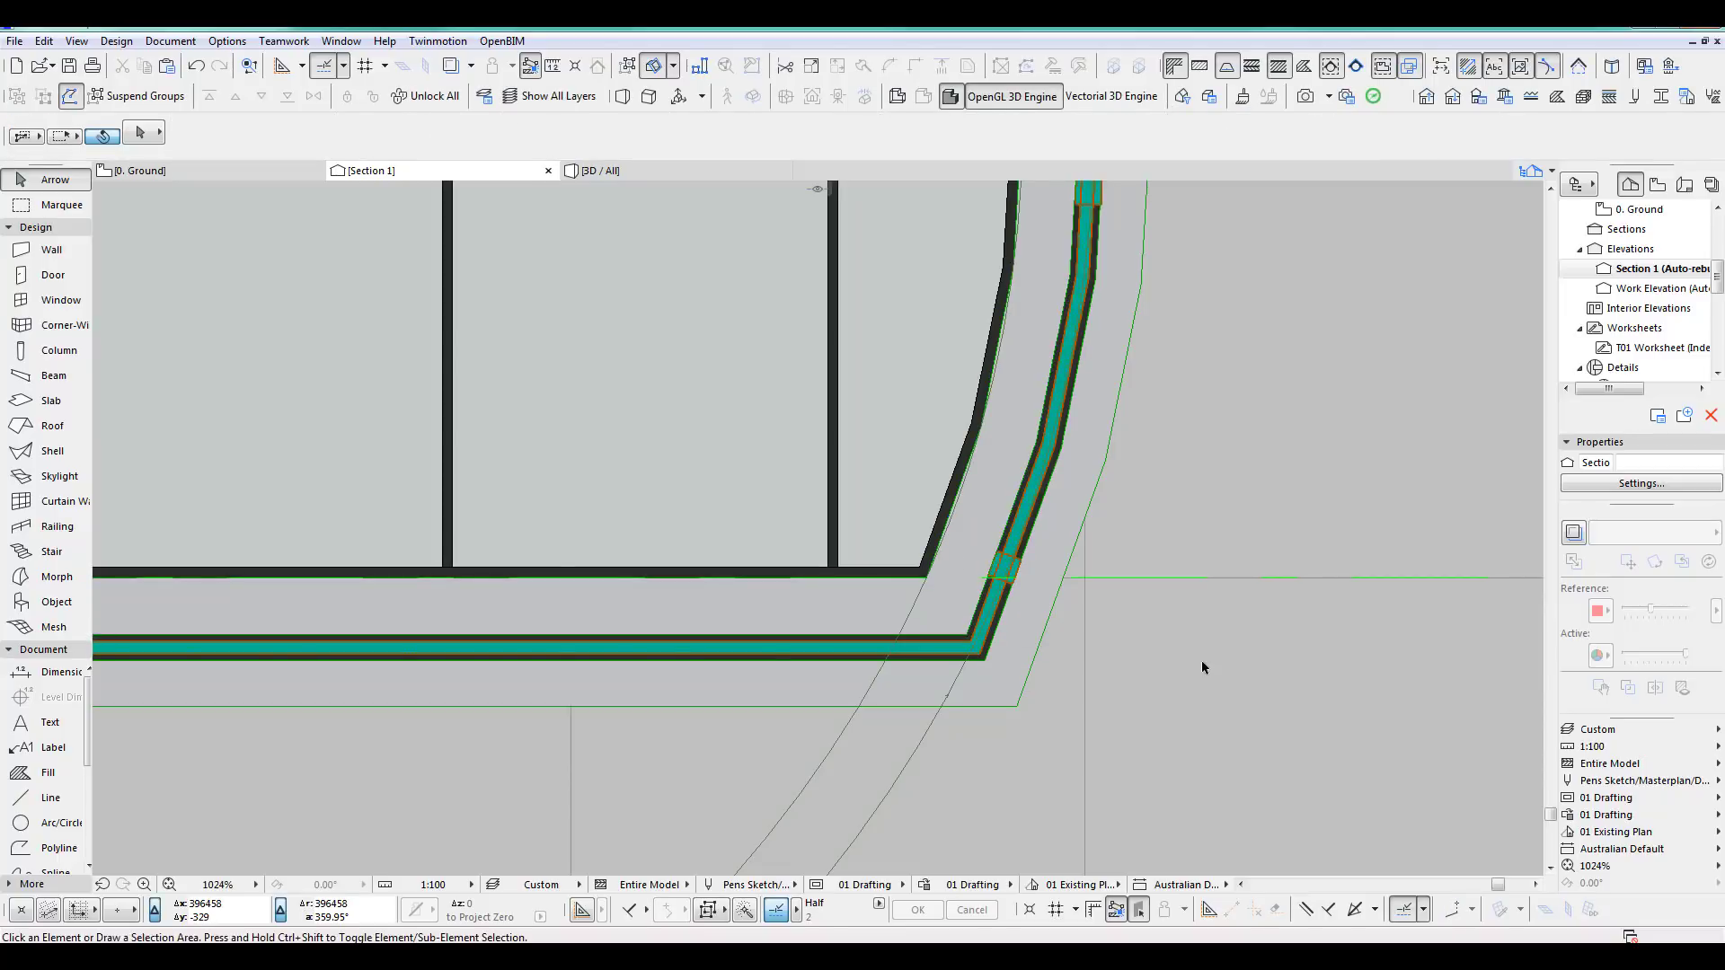
# Move the Section 1 line back out in front of the building on the ground floor plan.
pyautogui.press('F2')
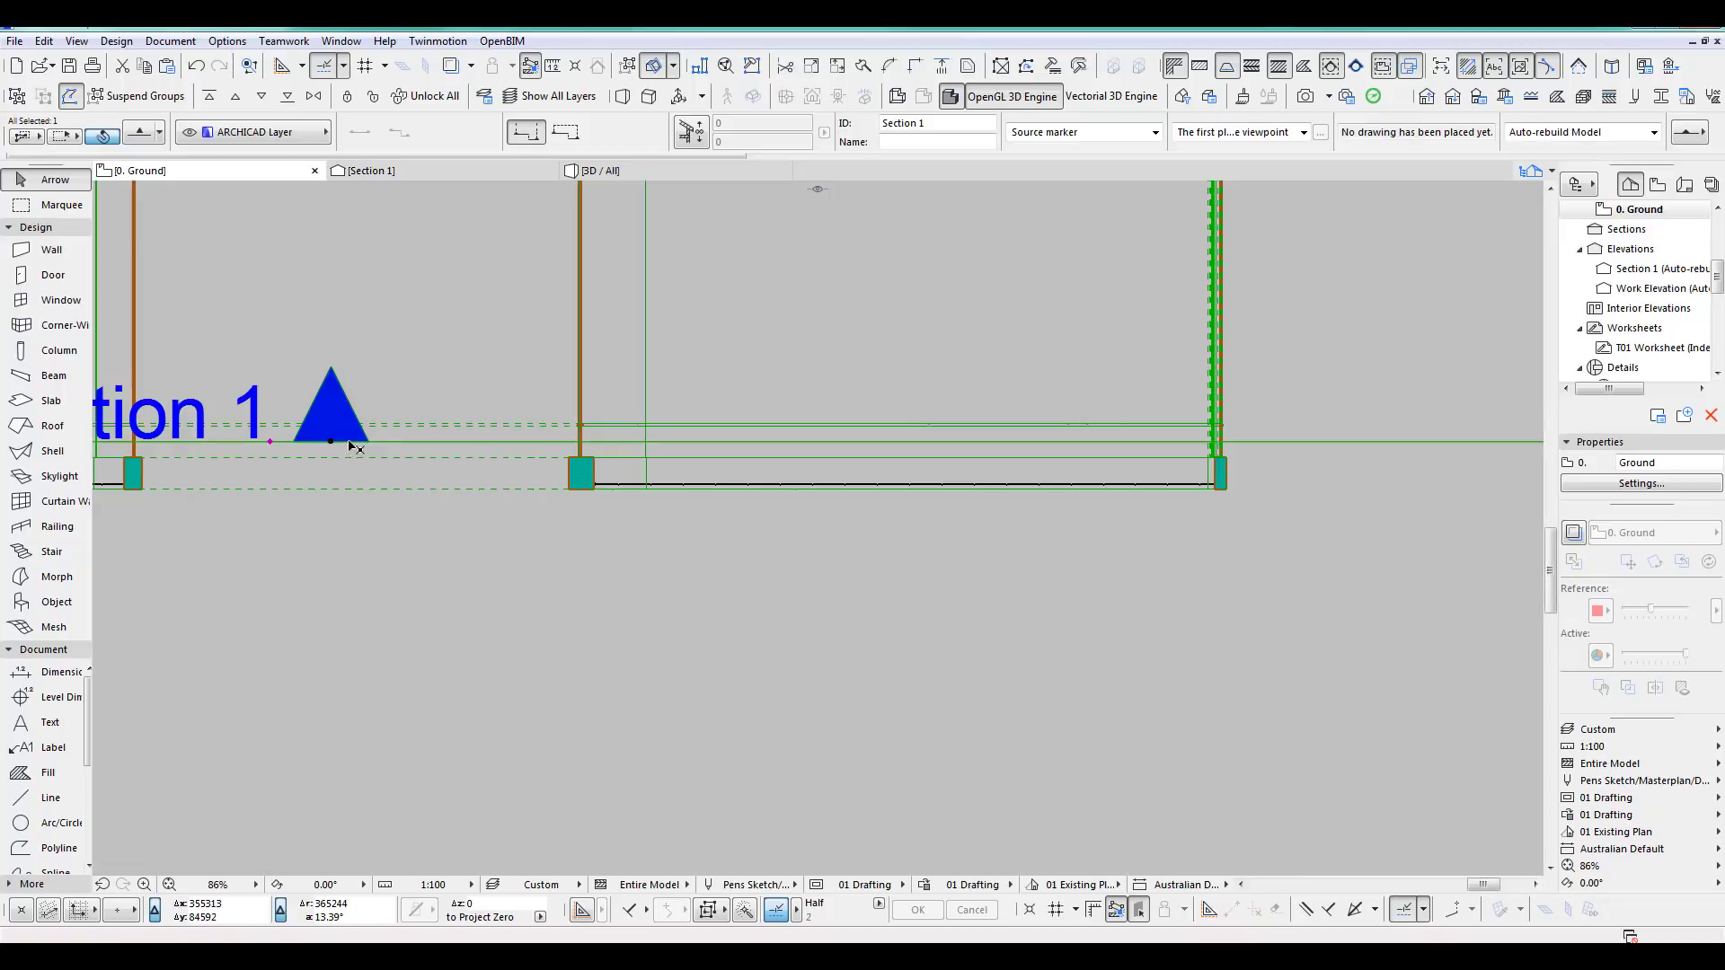
pyautogui.click(345, 441)
pyautogui.click(376, 641)
pyautogui.click(380, 689)
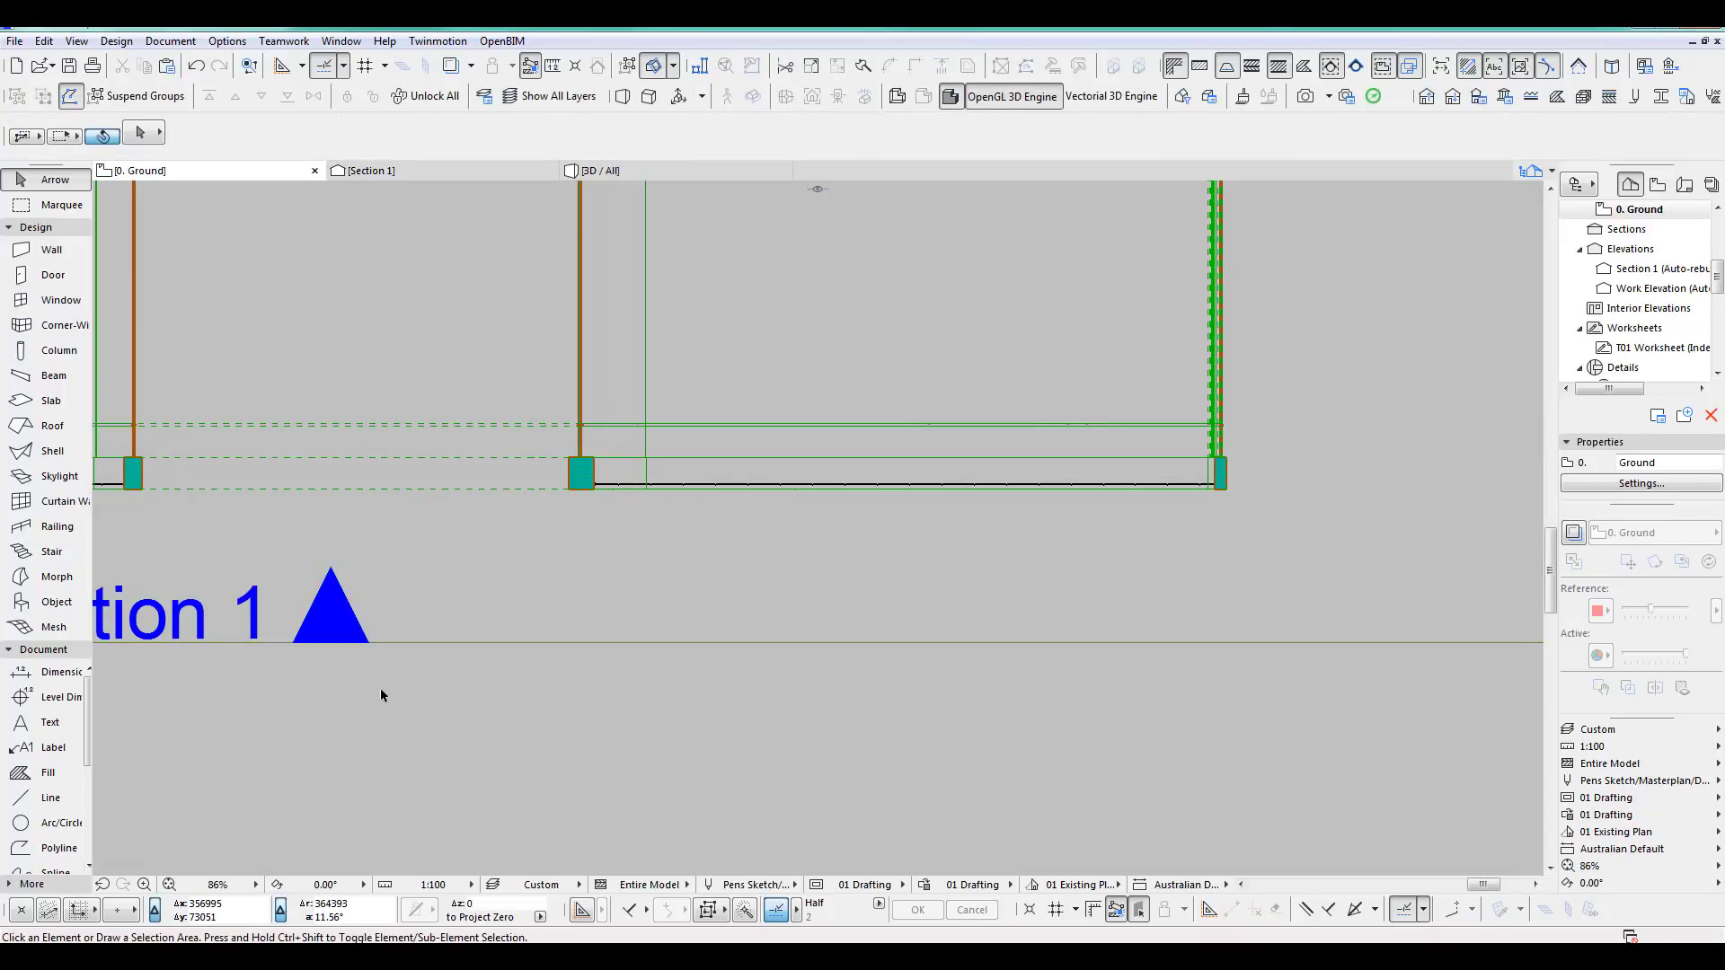
# Inspect the offset rib shell against the crossing members from several angles in the 3D view.
pyautogui.press('F3')
pyautogui.scroll(6, 848, 685)
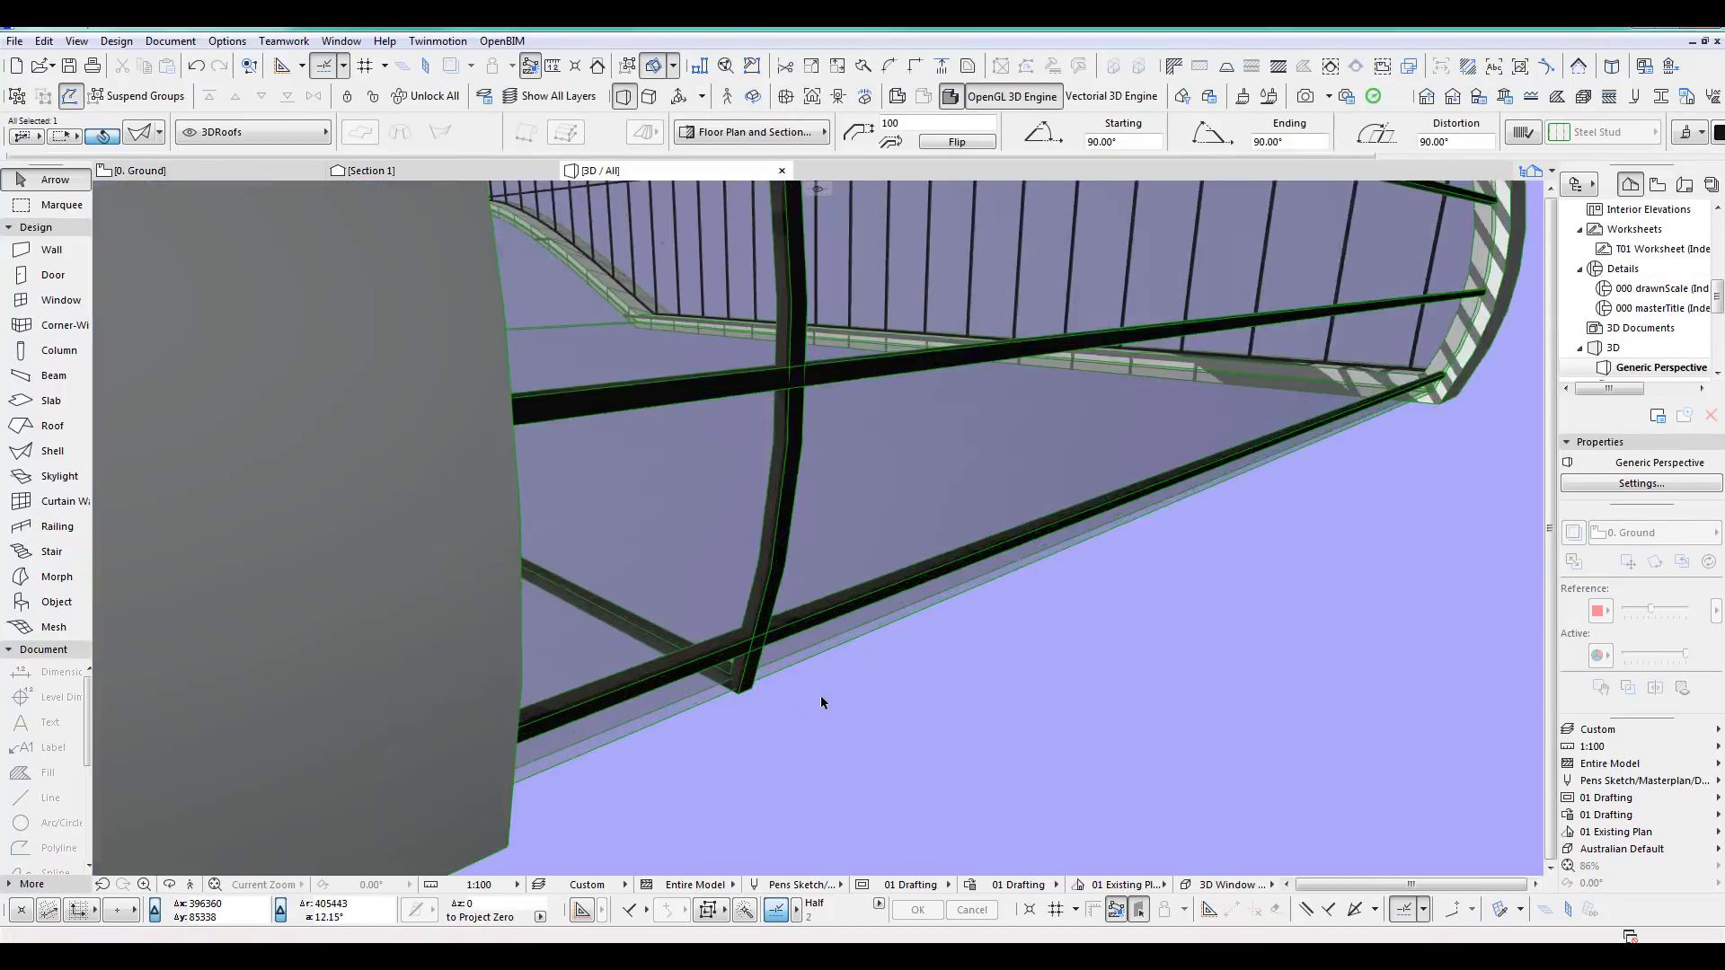
pyautogui.scroll(-6, 839, 746)
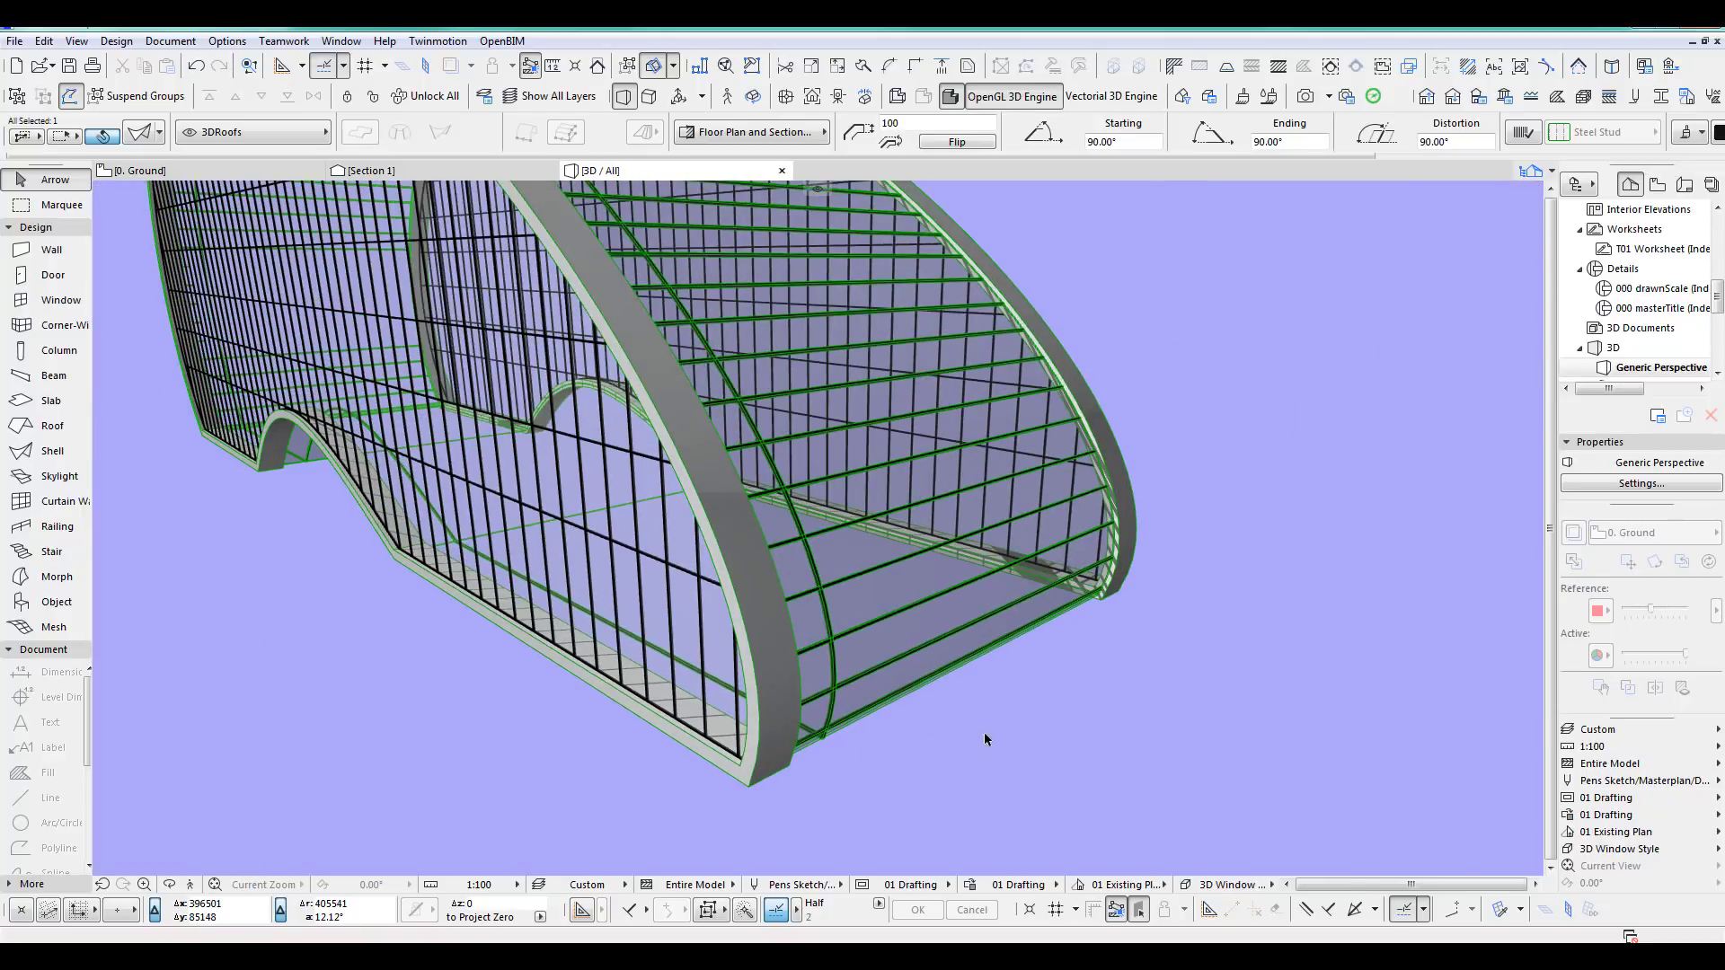
pyautogui.scroll(-4, 999, 738)
pyautogui.moveTo(1010, 738); pyautogui.dragTo(861, 774, button='middle')
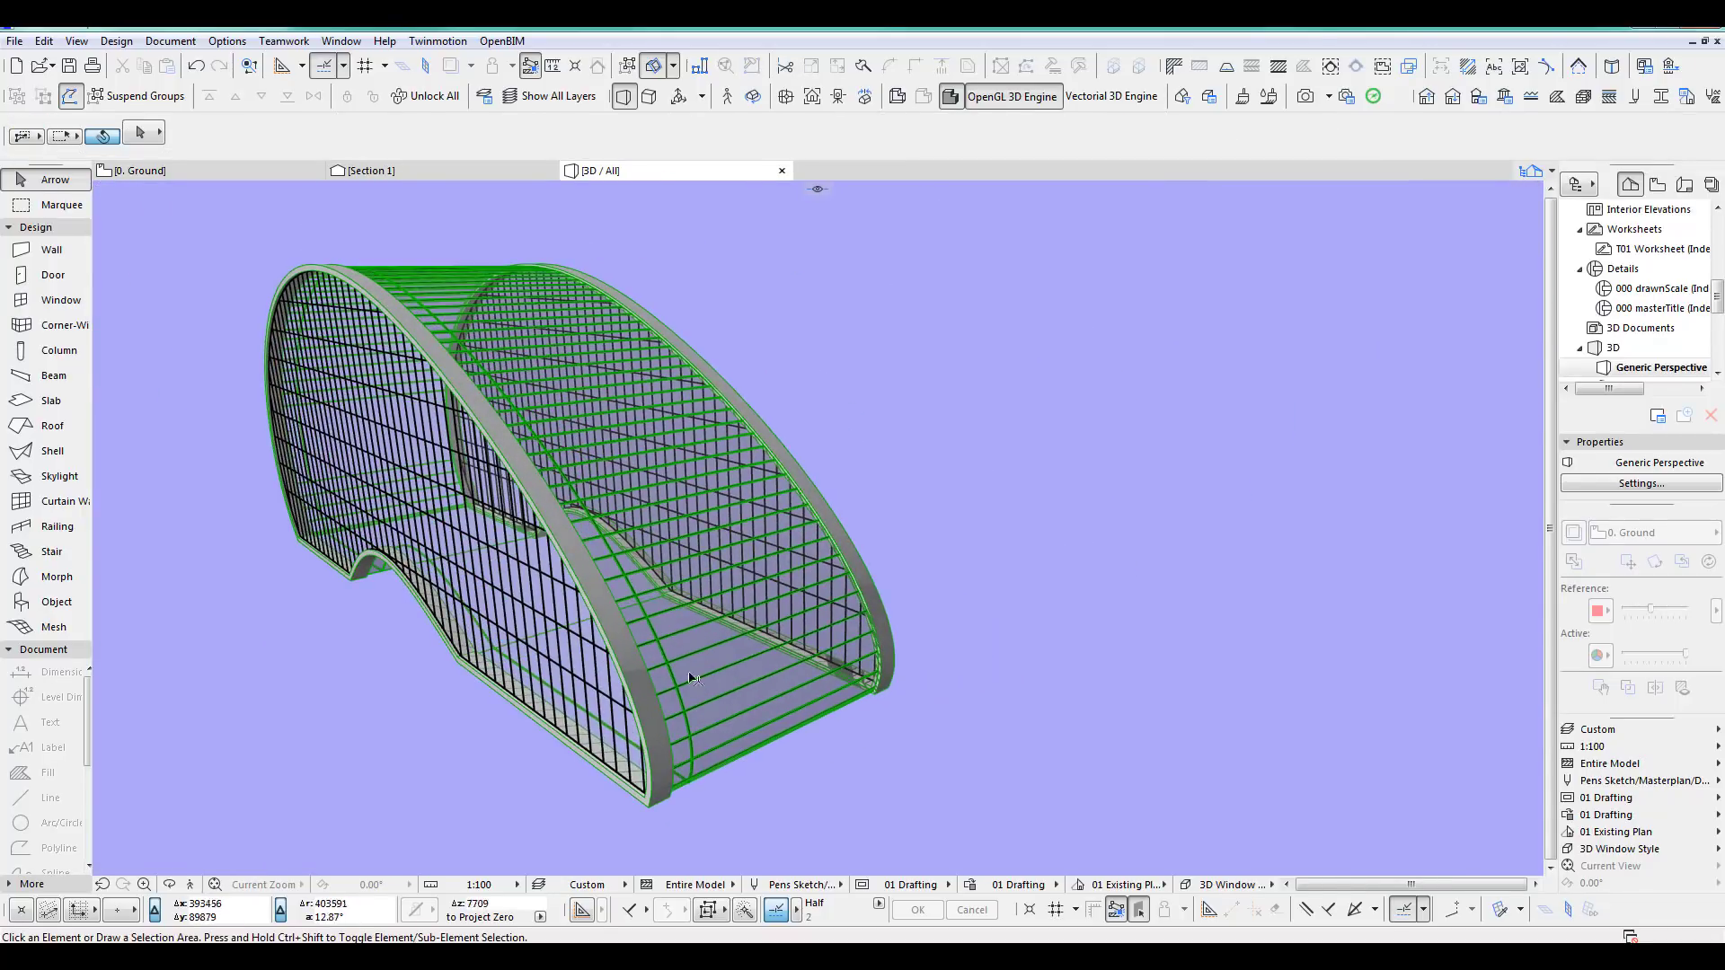
pyautogui.keyDown('shift'); pyautogui.moveTo(740, 628); pyautogui.dragTo(533, 609, button='middle'); pyautogui.keyUp('shift')
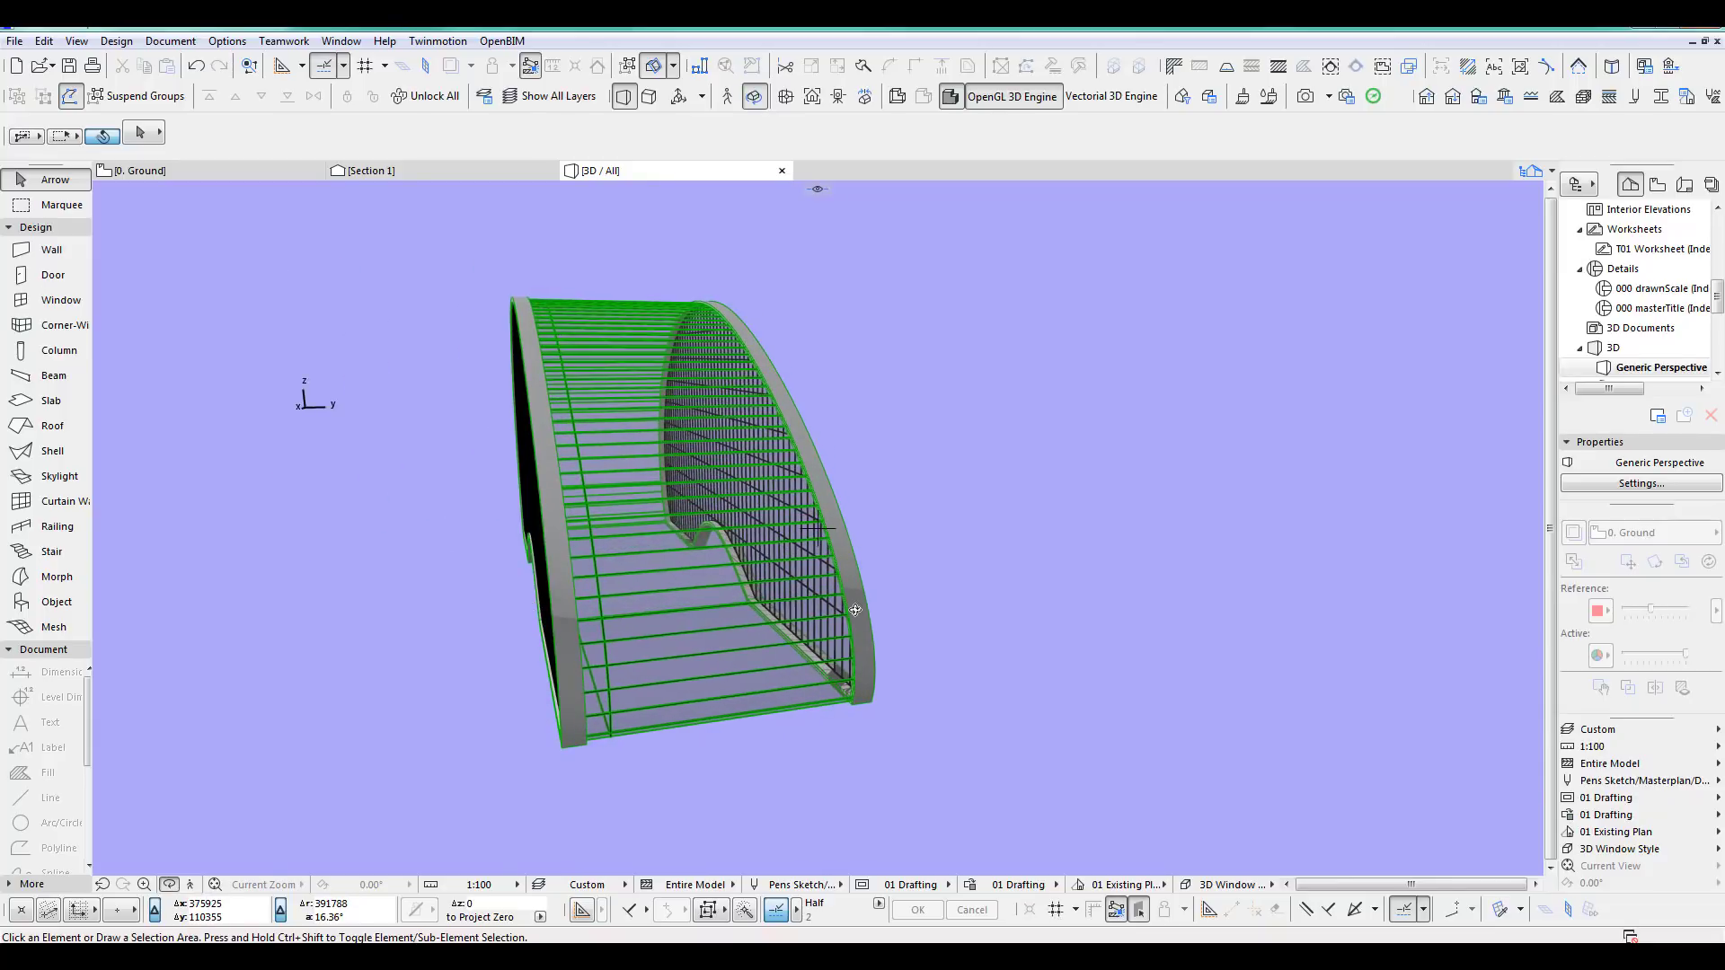
# Multiply the thin rib shell on the ground plan using Spread at 1500 spacing, running along the Y axis to the rear band.
pyautogui.press('F2')
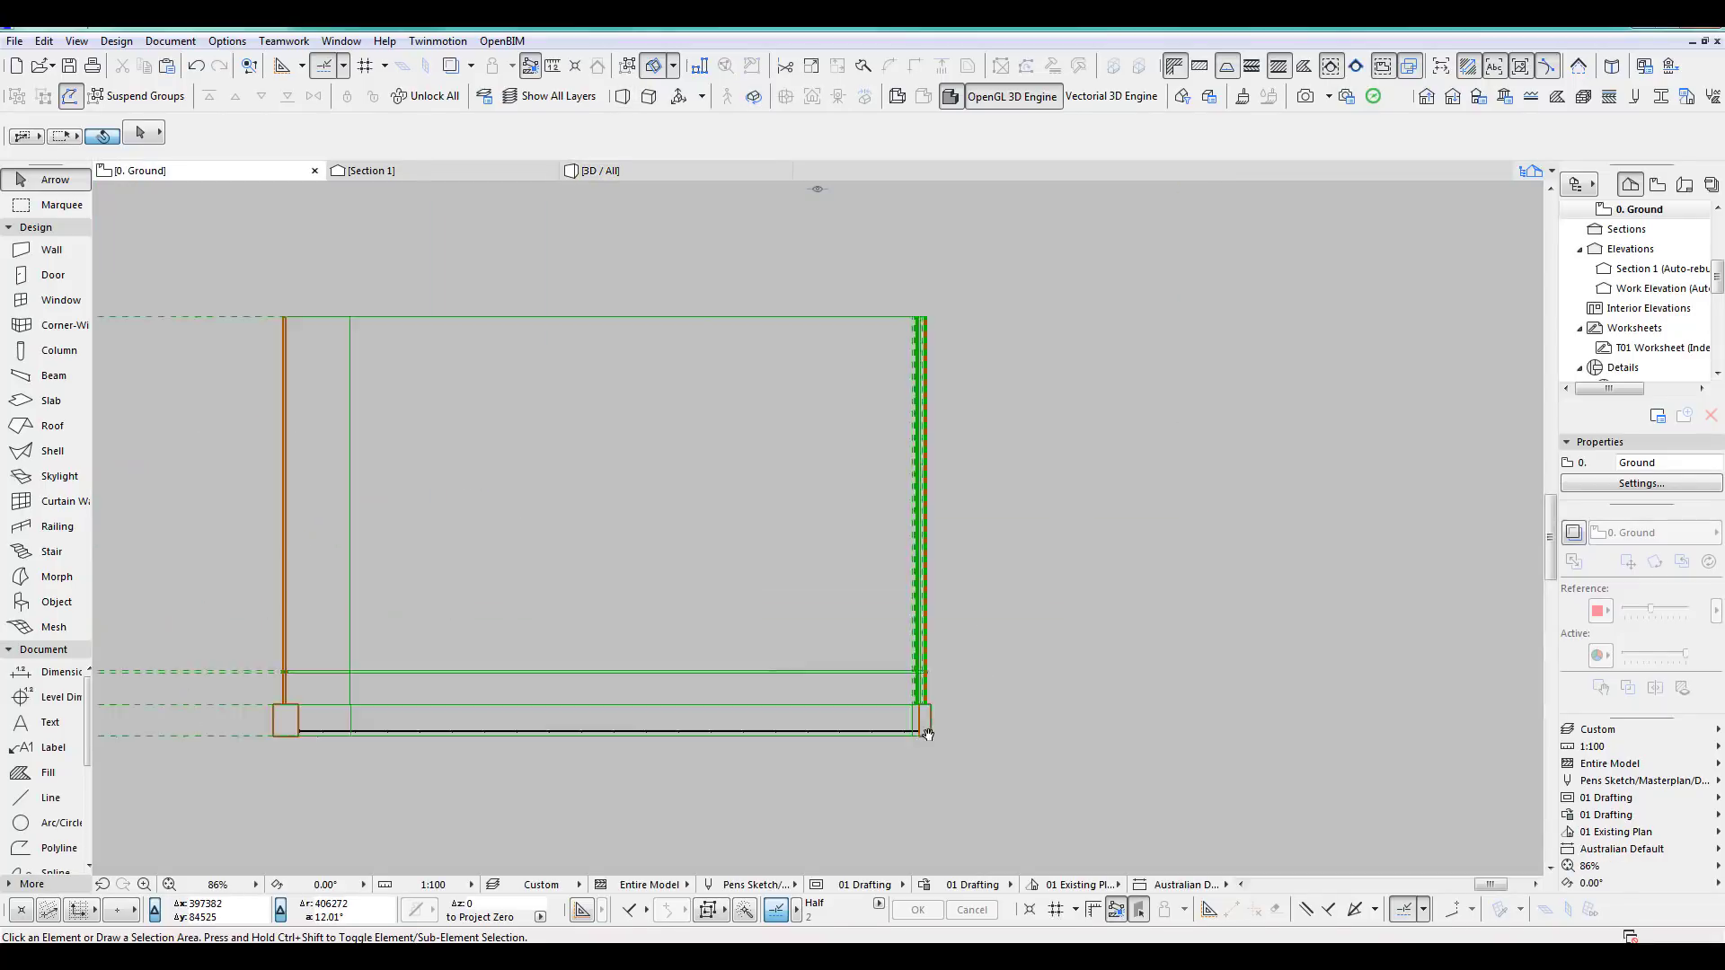
pyautogui.click(899, 716)
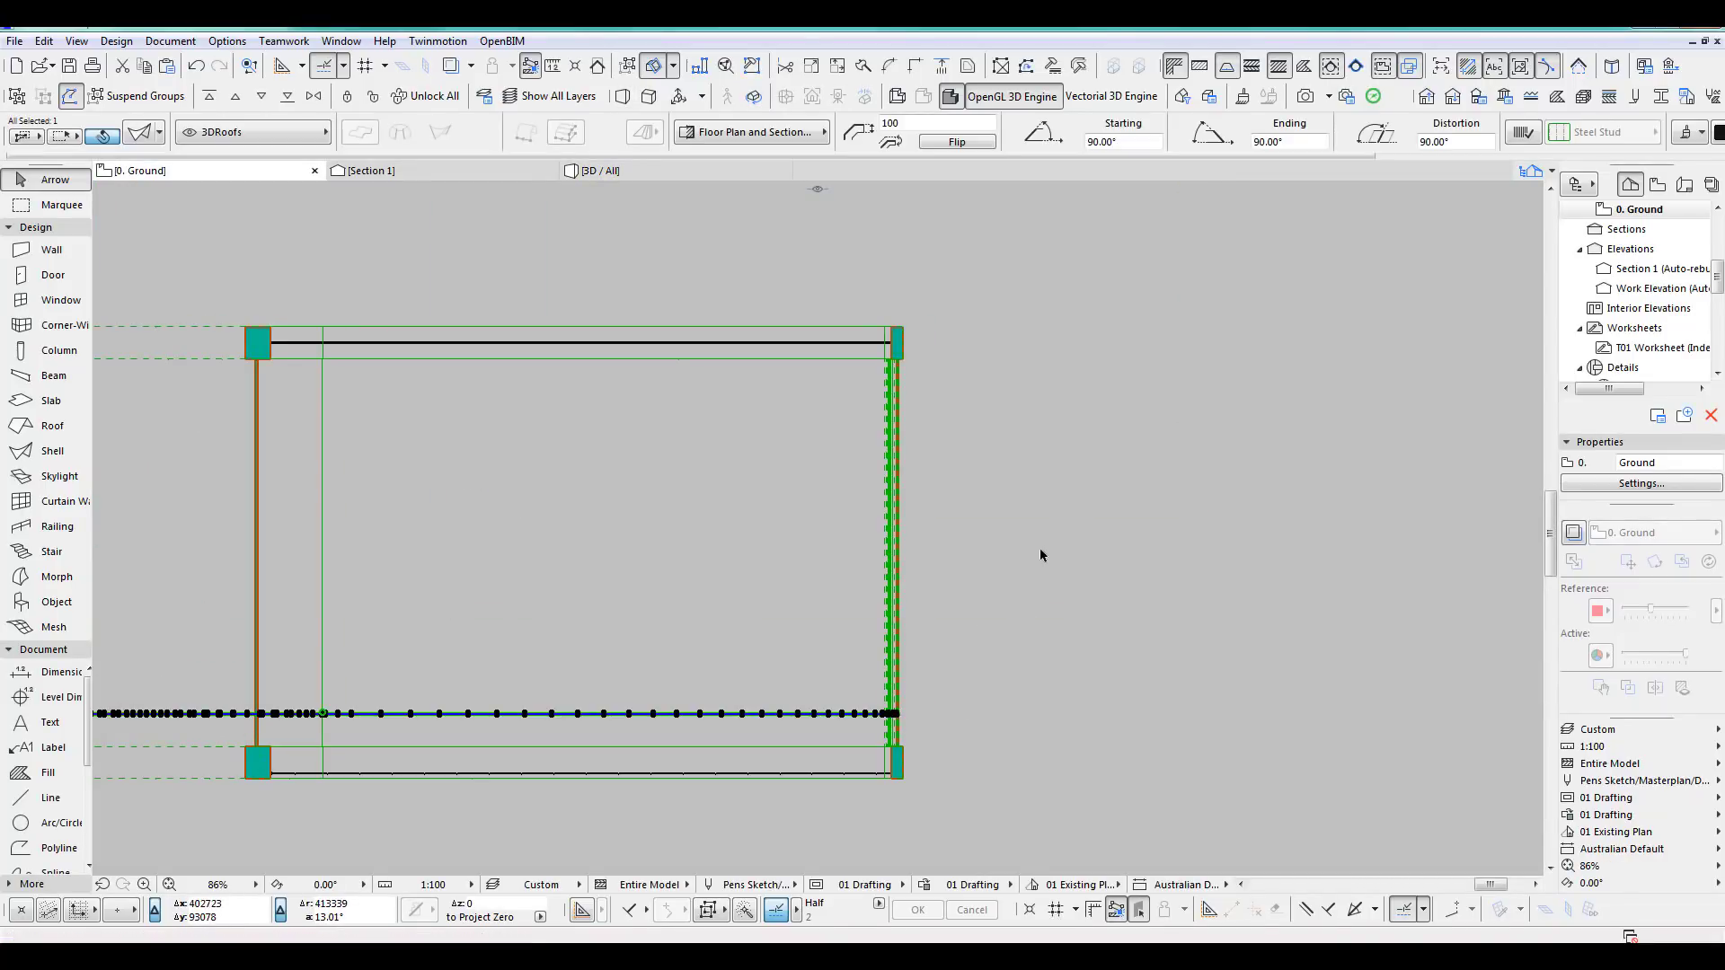
pyautogui.hotkey('ctrl', 'u')
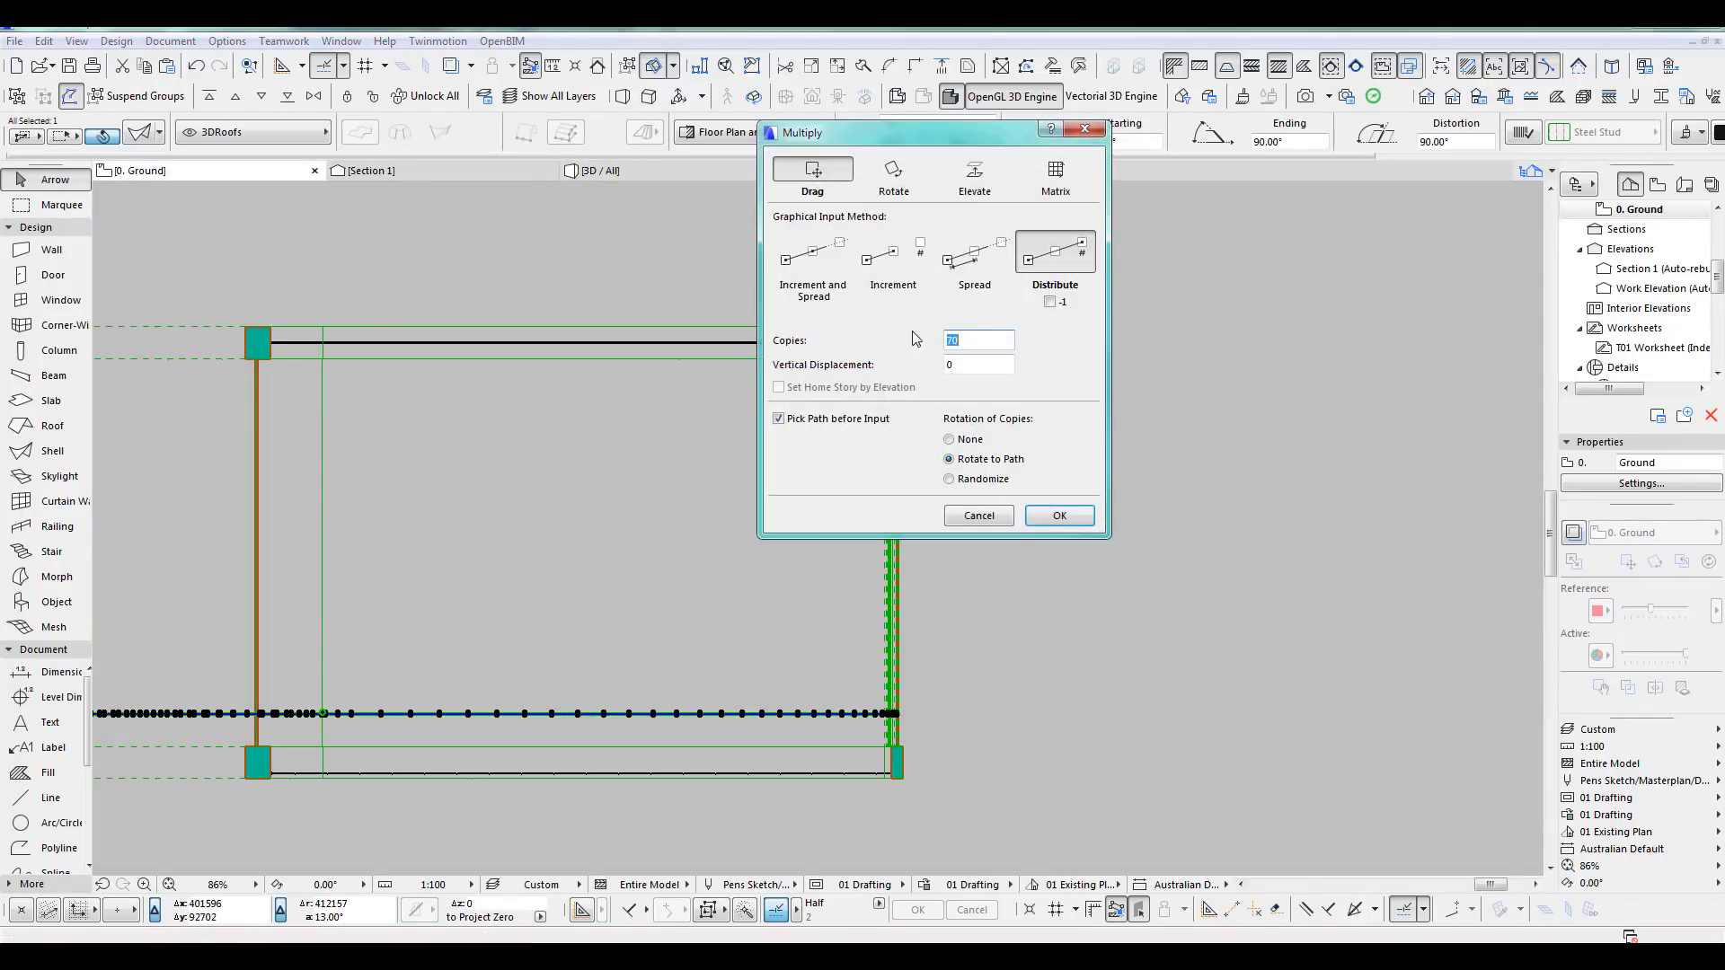
pyautogui.click(975, 257)
pyautogui.click(1060, 518)
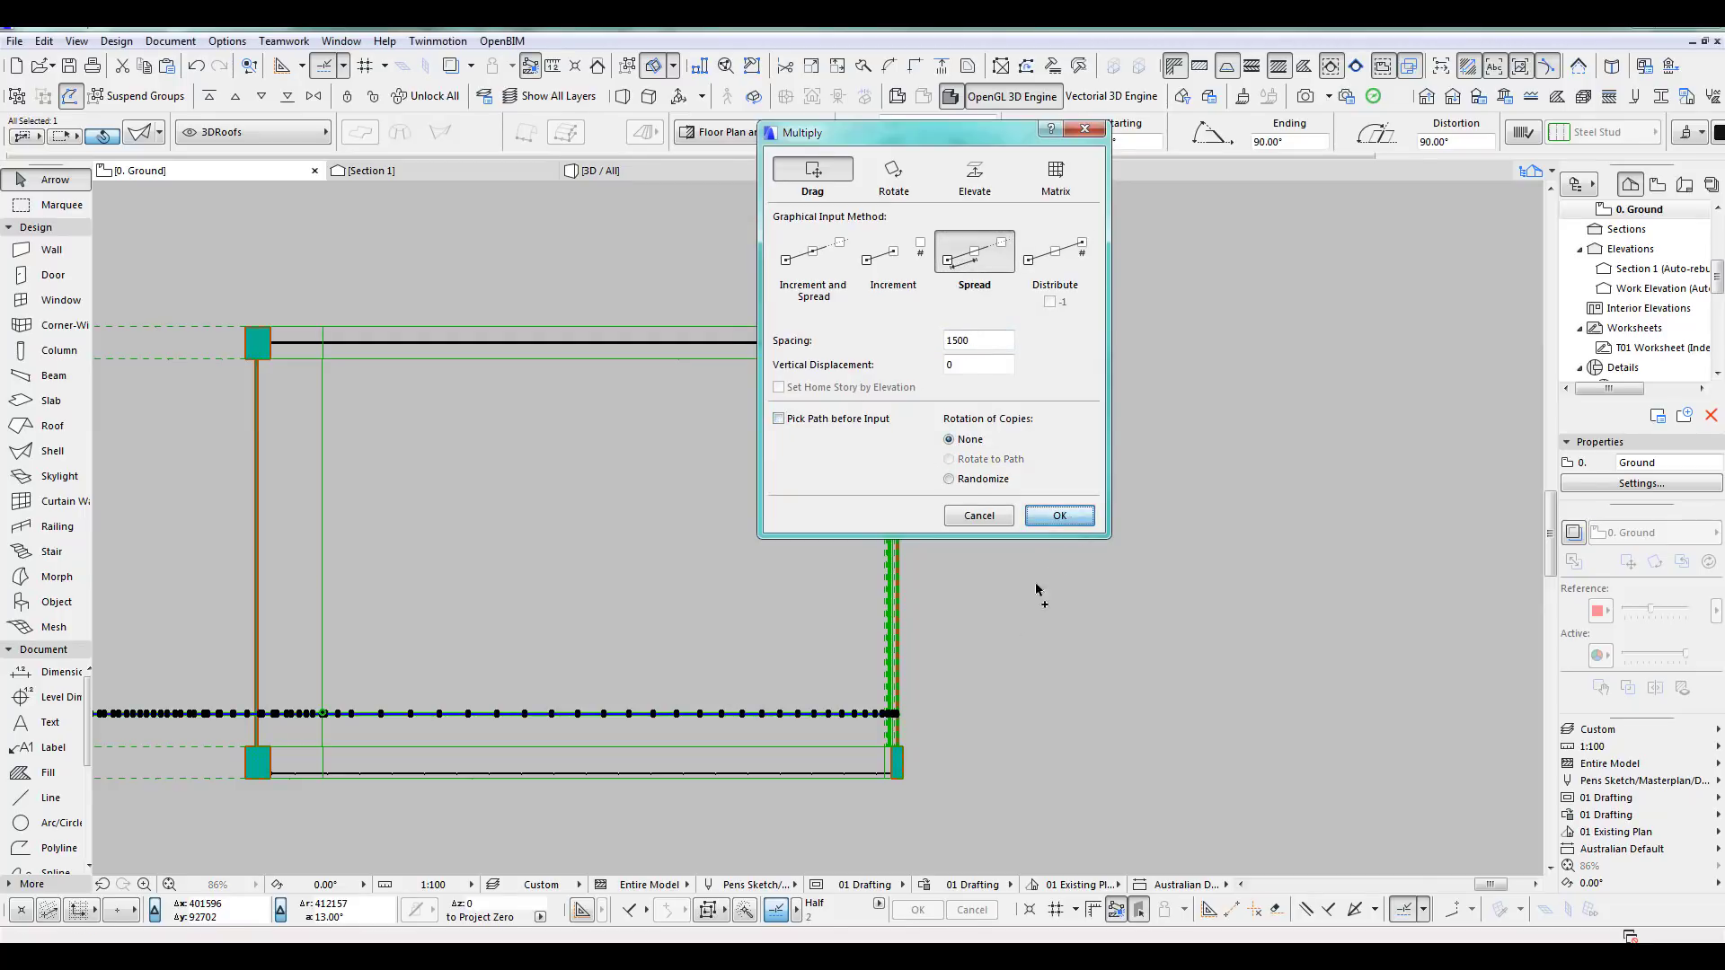
pyautogui.click(1012, 705)
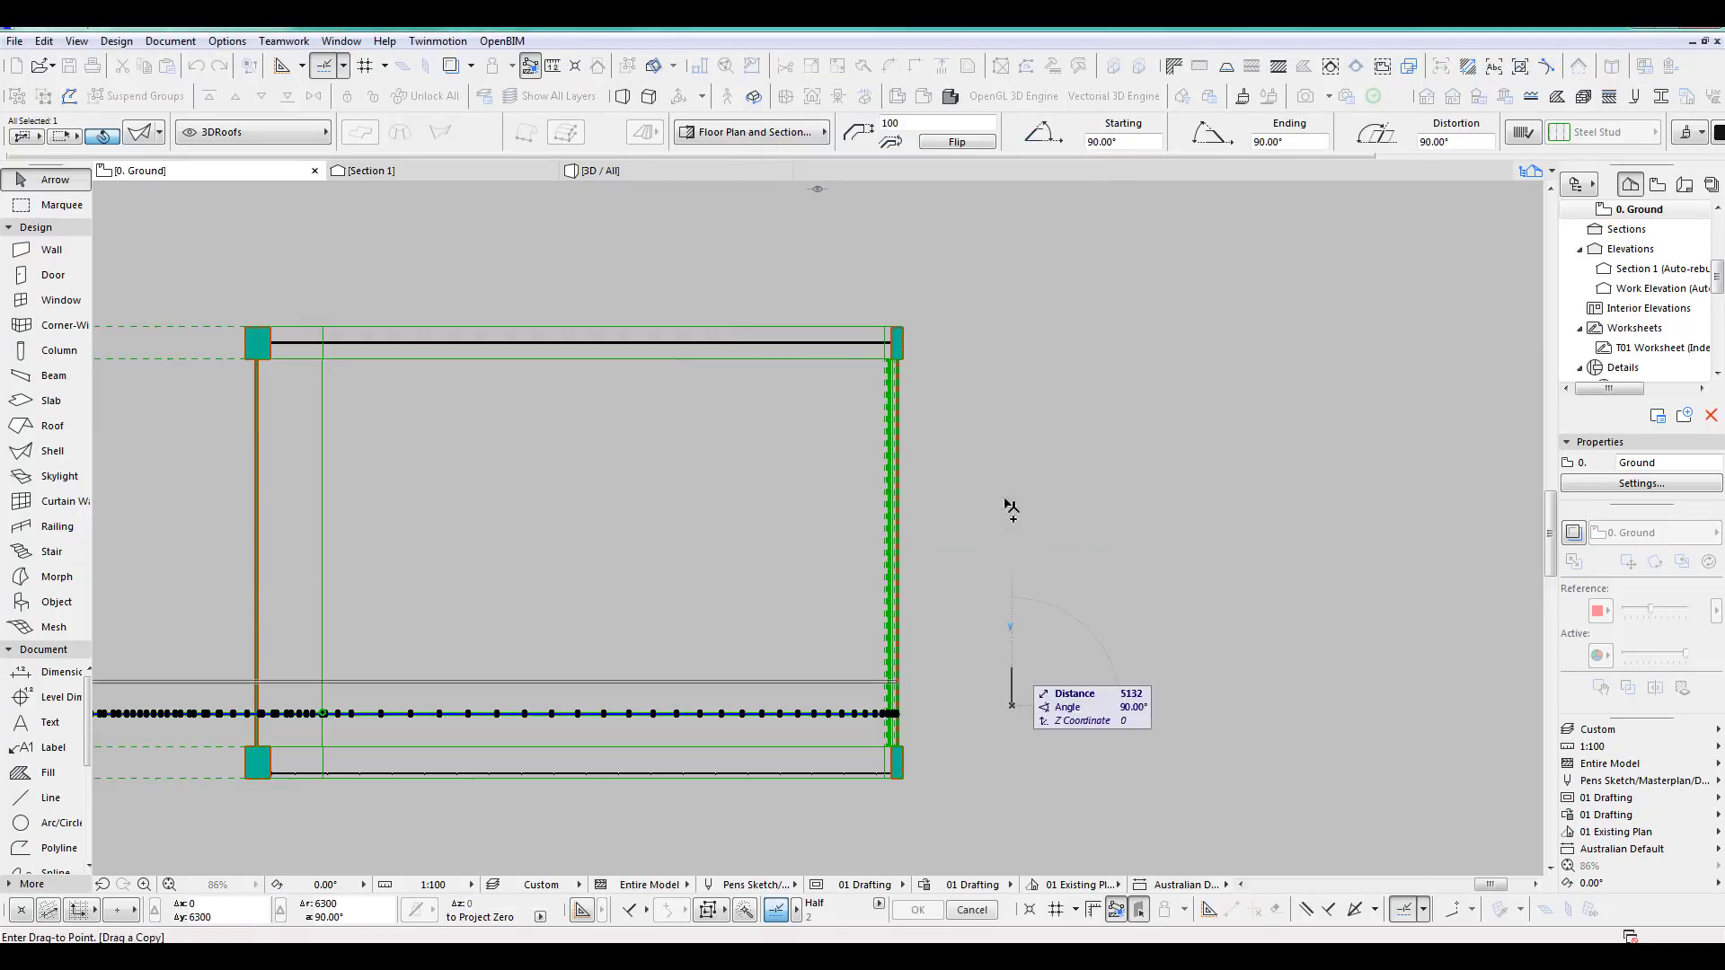
pyautogui.click(989, 359)
pyautogui.press('Escape')
# In 3D, select the five short member stubs on the far band and stretch the lowest one across to the opposite band.
pyautogui.press('F3')
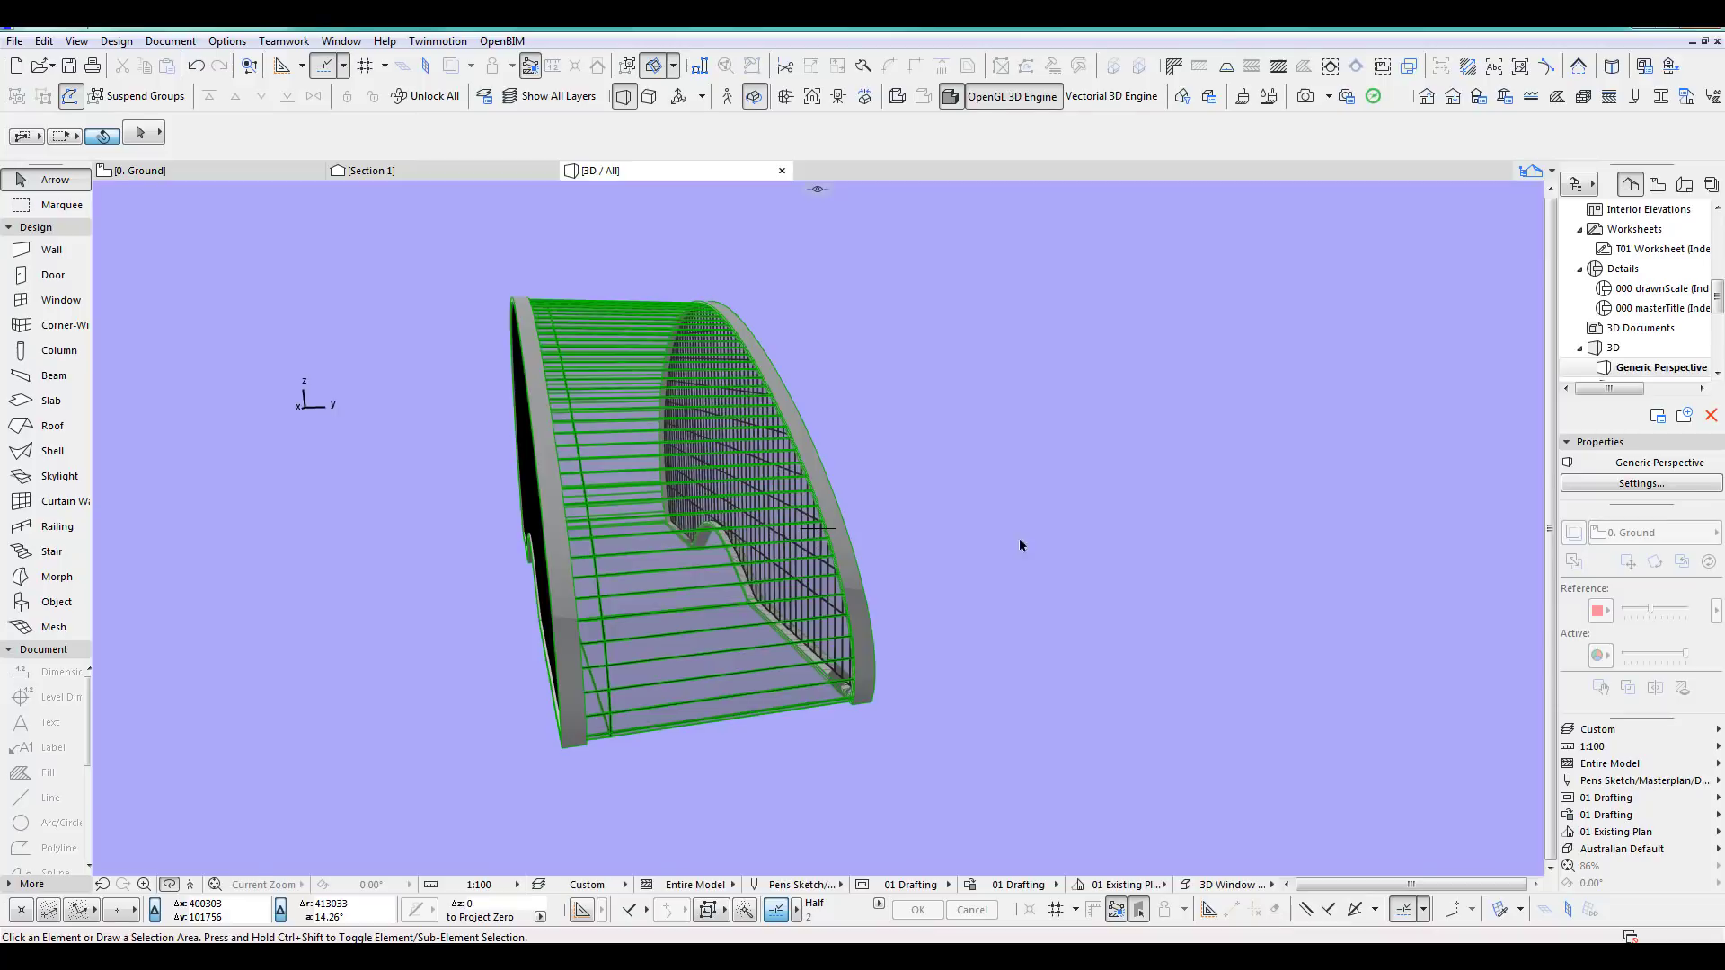
pyautogui.keyDown('shift'); pyautogui.moveTo(770, 559); pyautogui.dragTo(1075, 602, button='middle'); pyautogui.keyUp('shift')
pyautogui.keyDown('shift'); pyautogui.moveTo(847, 585); pyautogui.dragTo(578, 629, button='middle'); pyautogui.keyUp('shift')
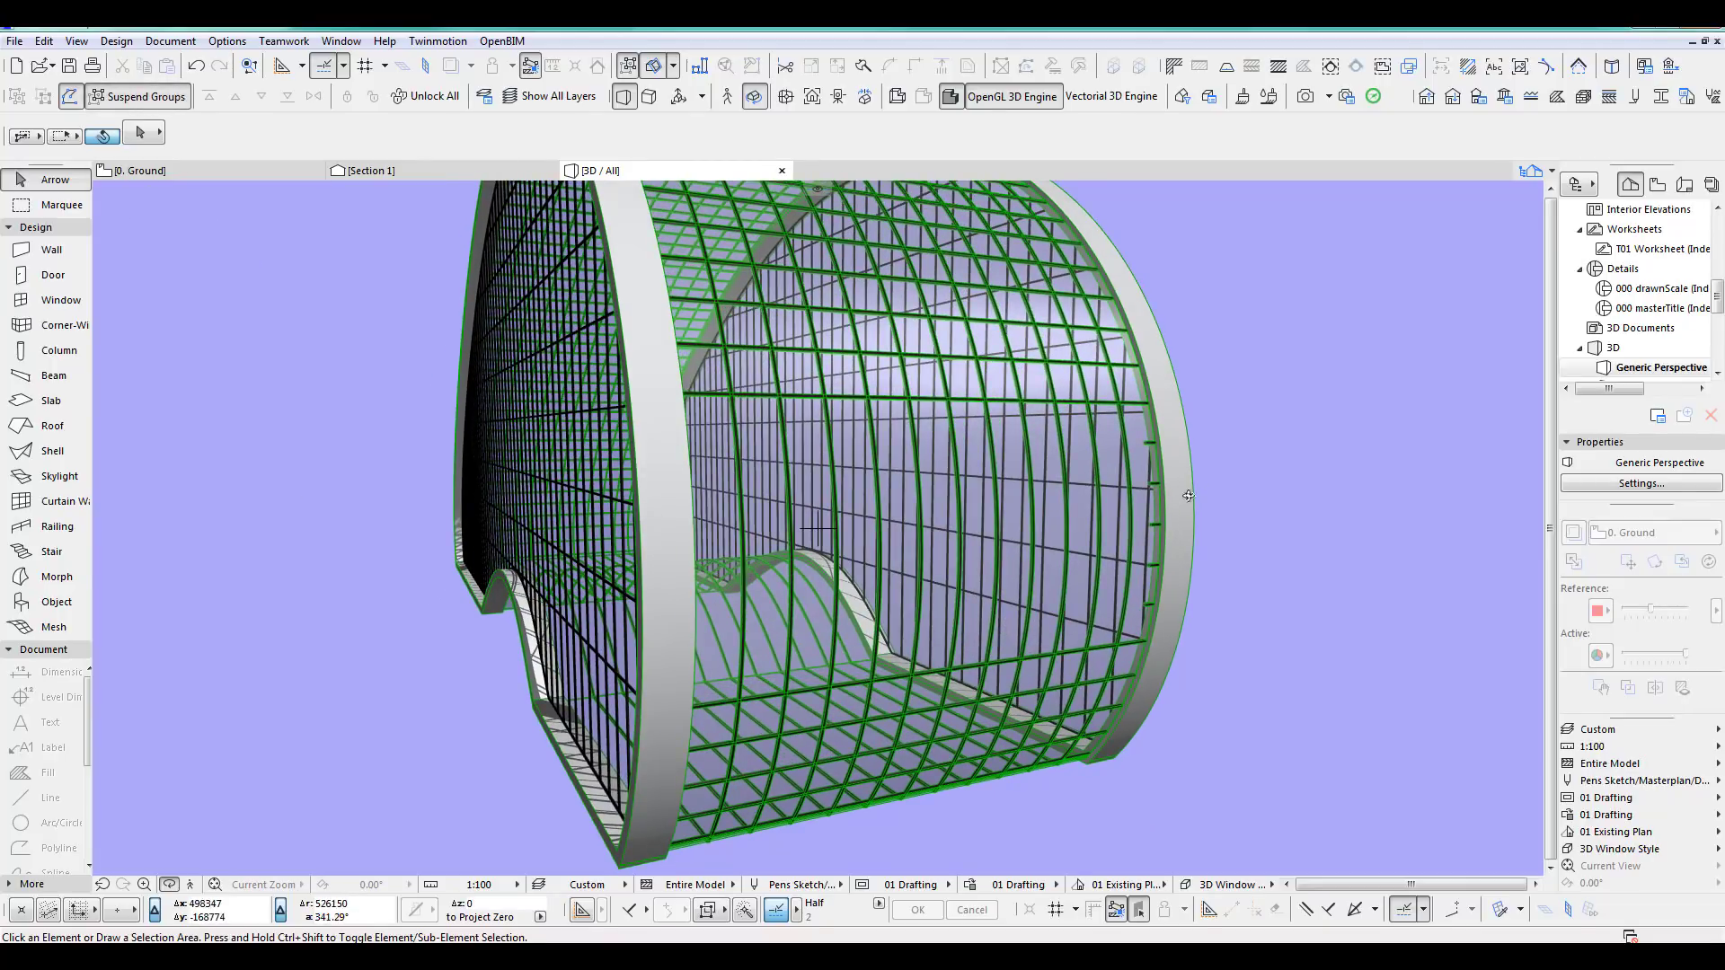
pyautogui.click(1150, 446)
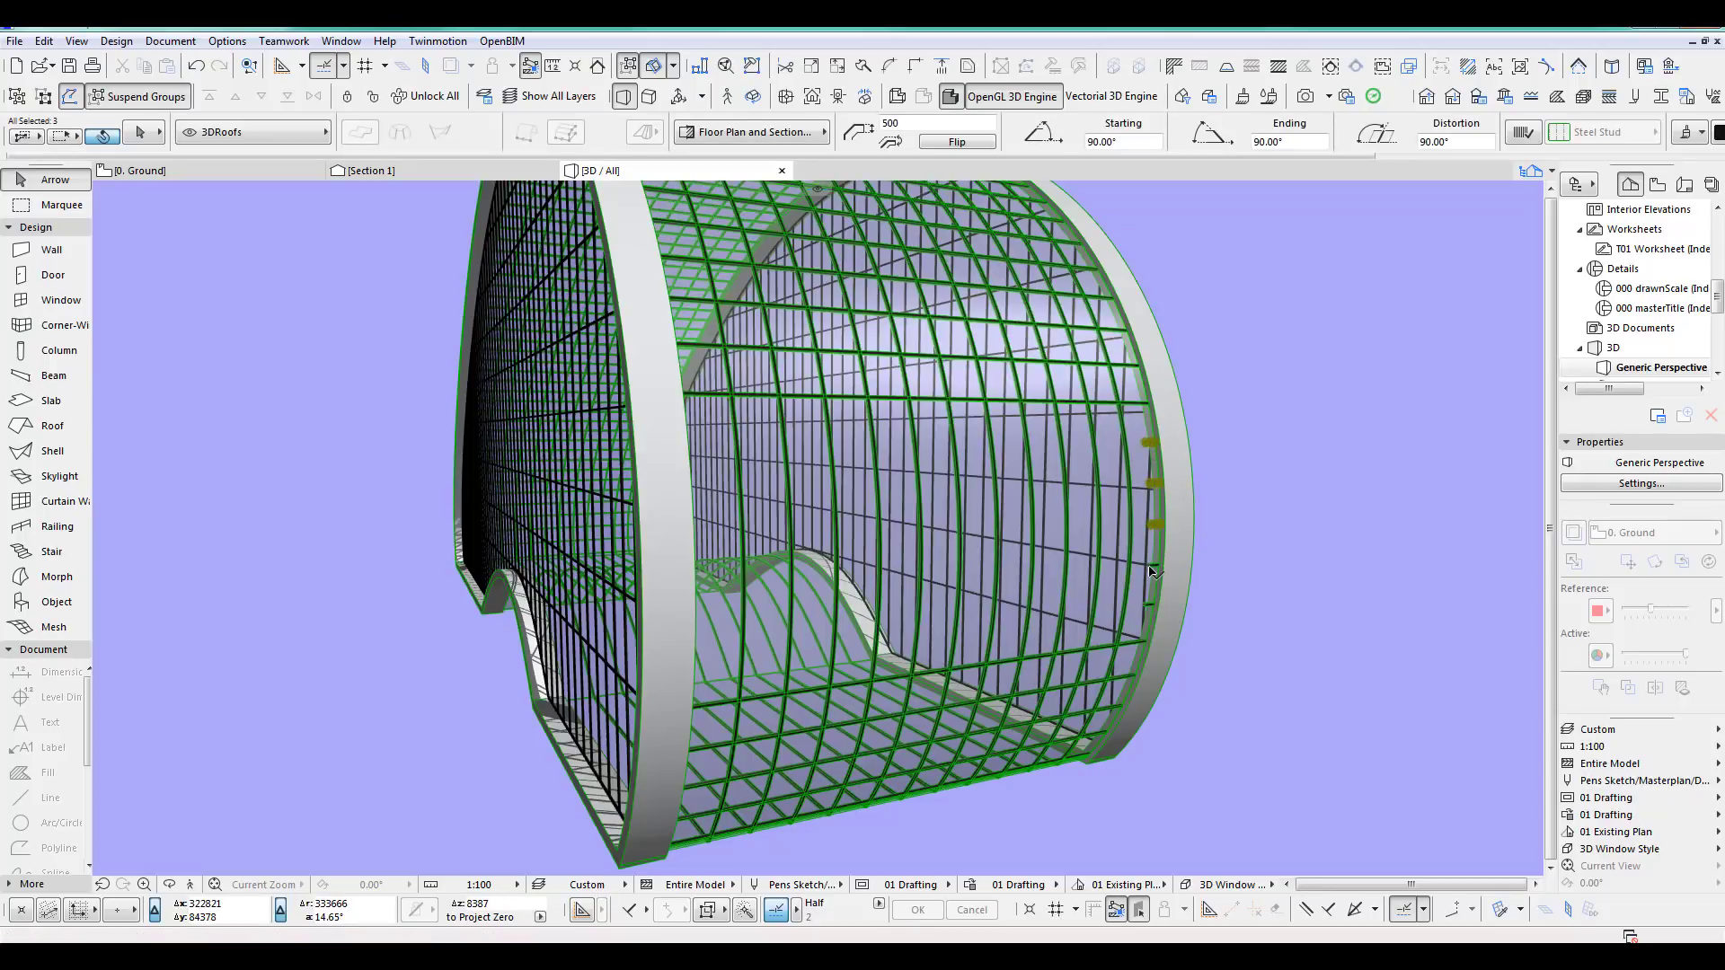
pyautogui.click(1145, 607)
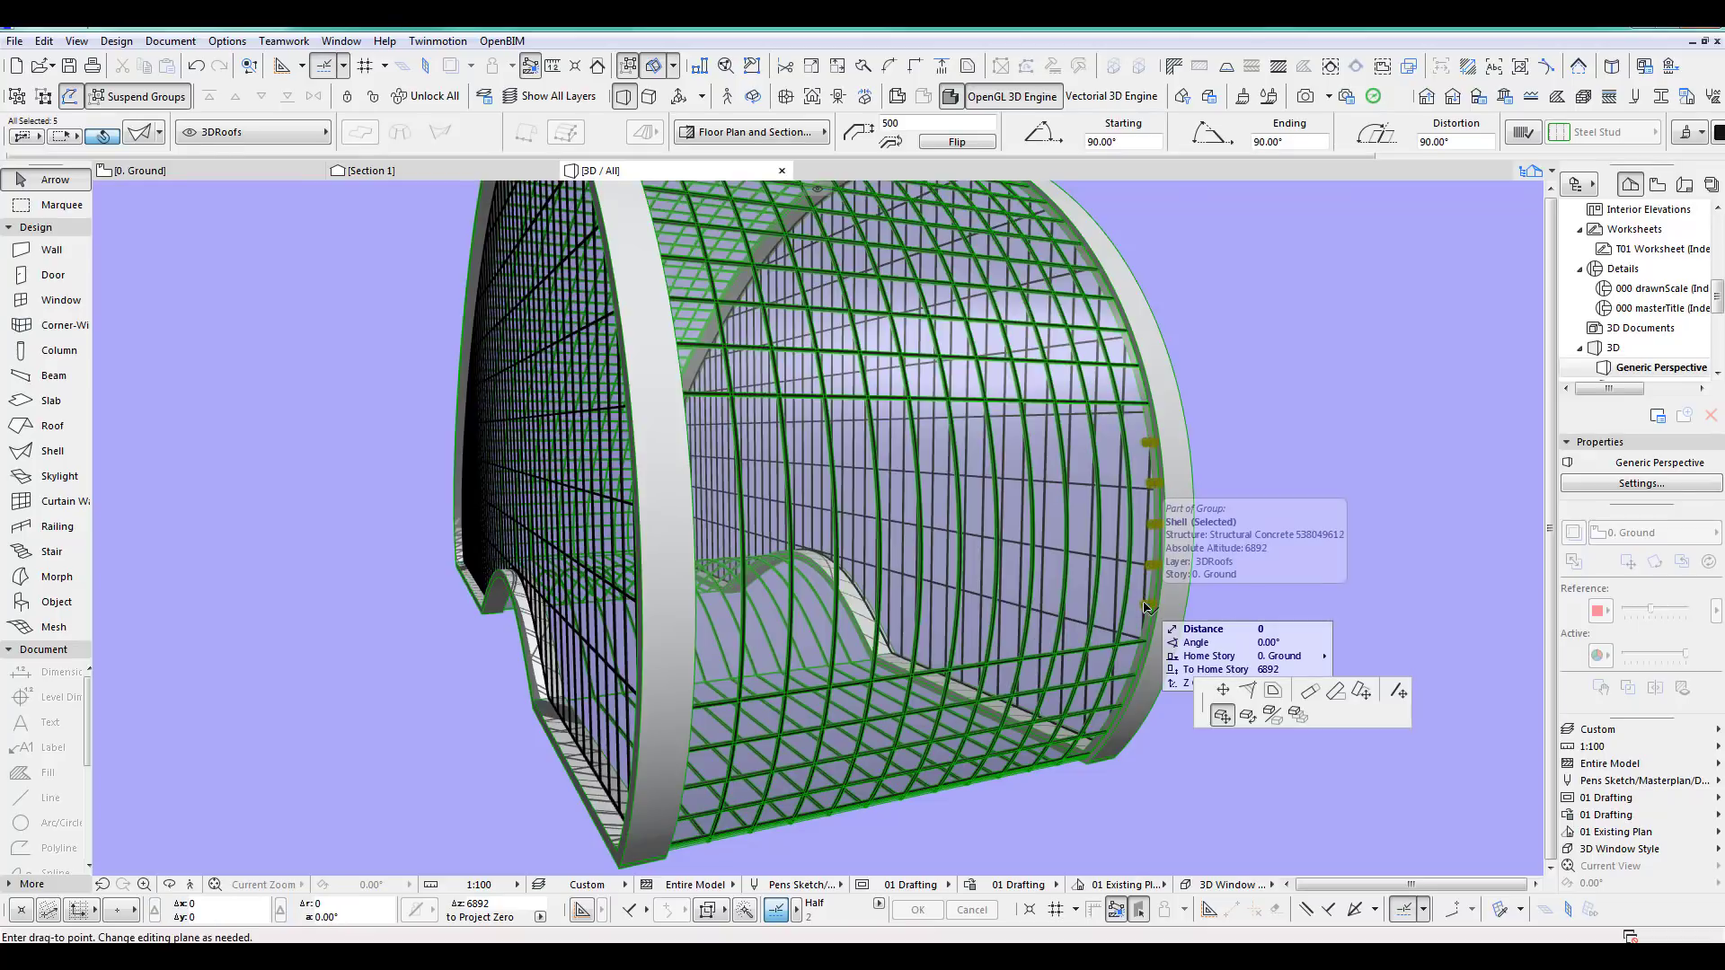
pyautogui.click(1311, 691)
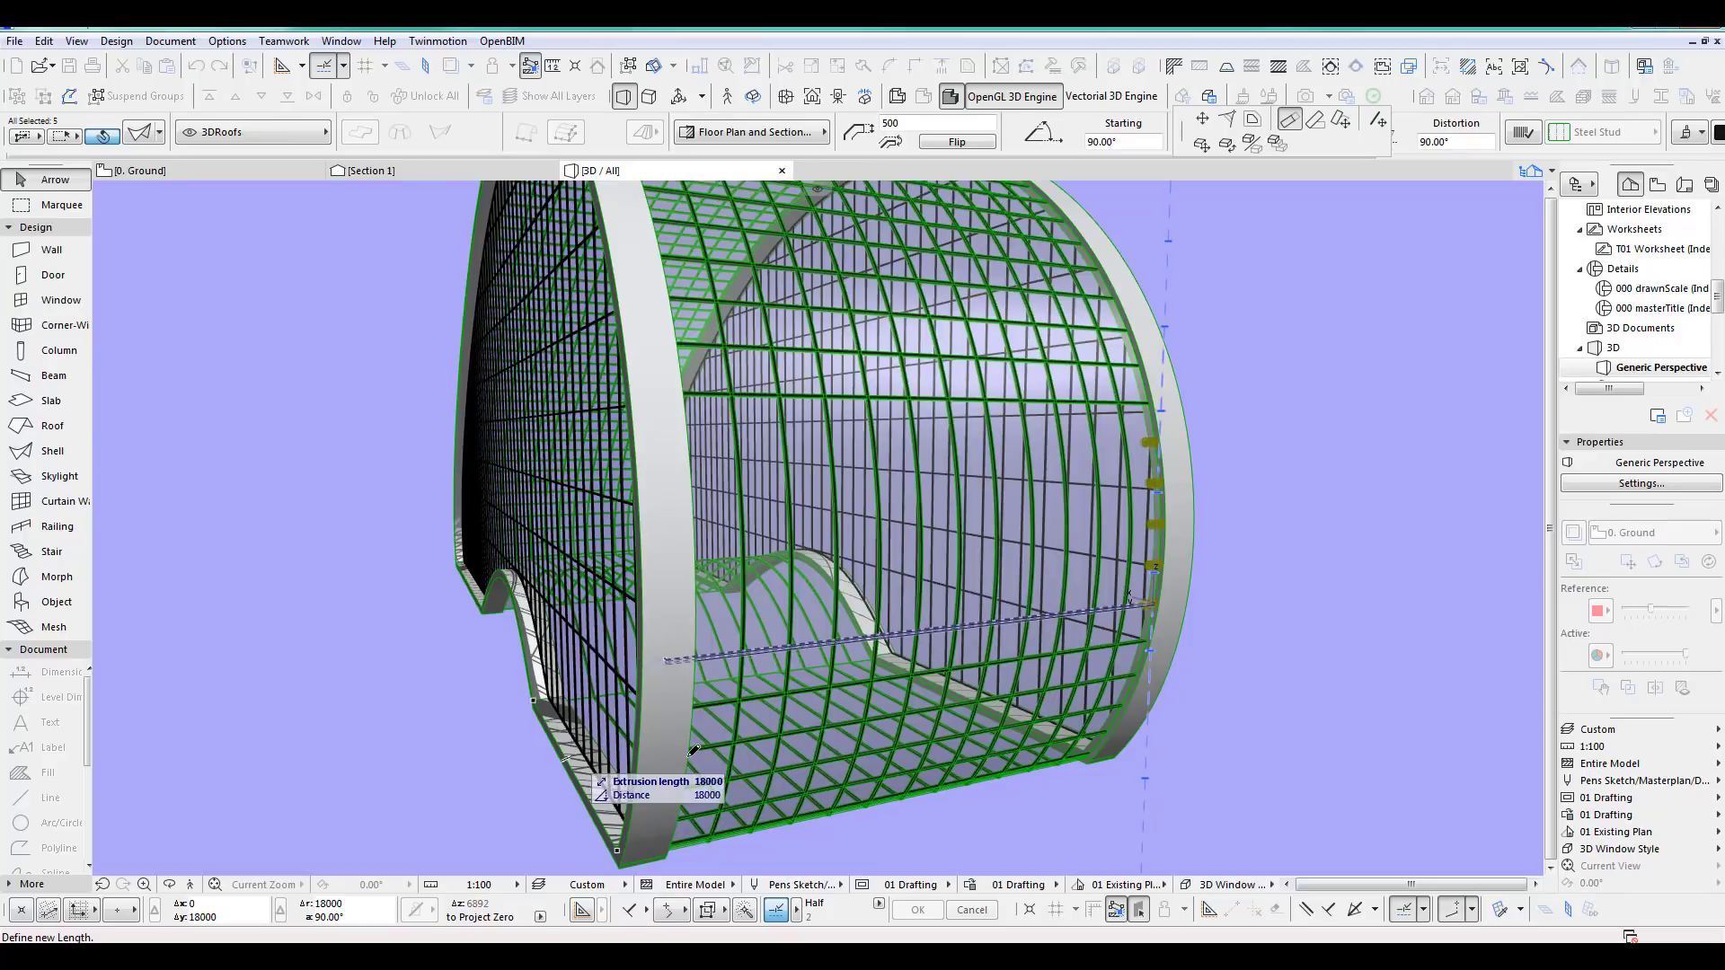
pyautogui.moveTo(689, 757); pyautogui.dragTo(151, 620, button='middle')
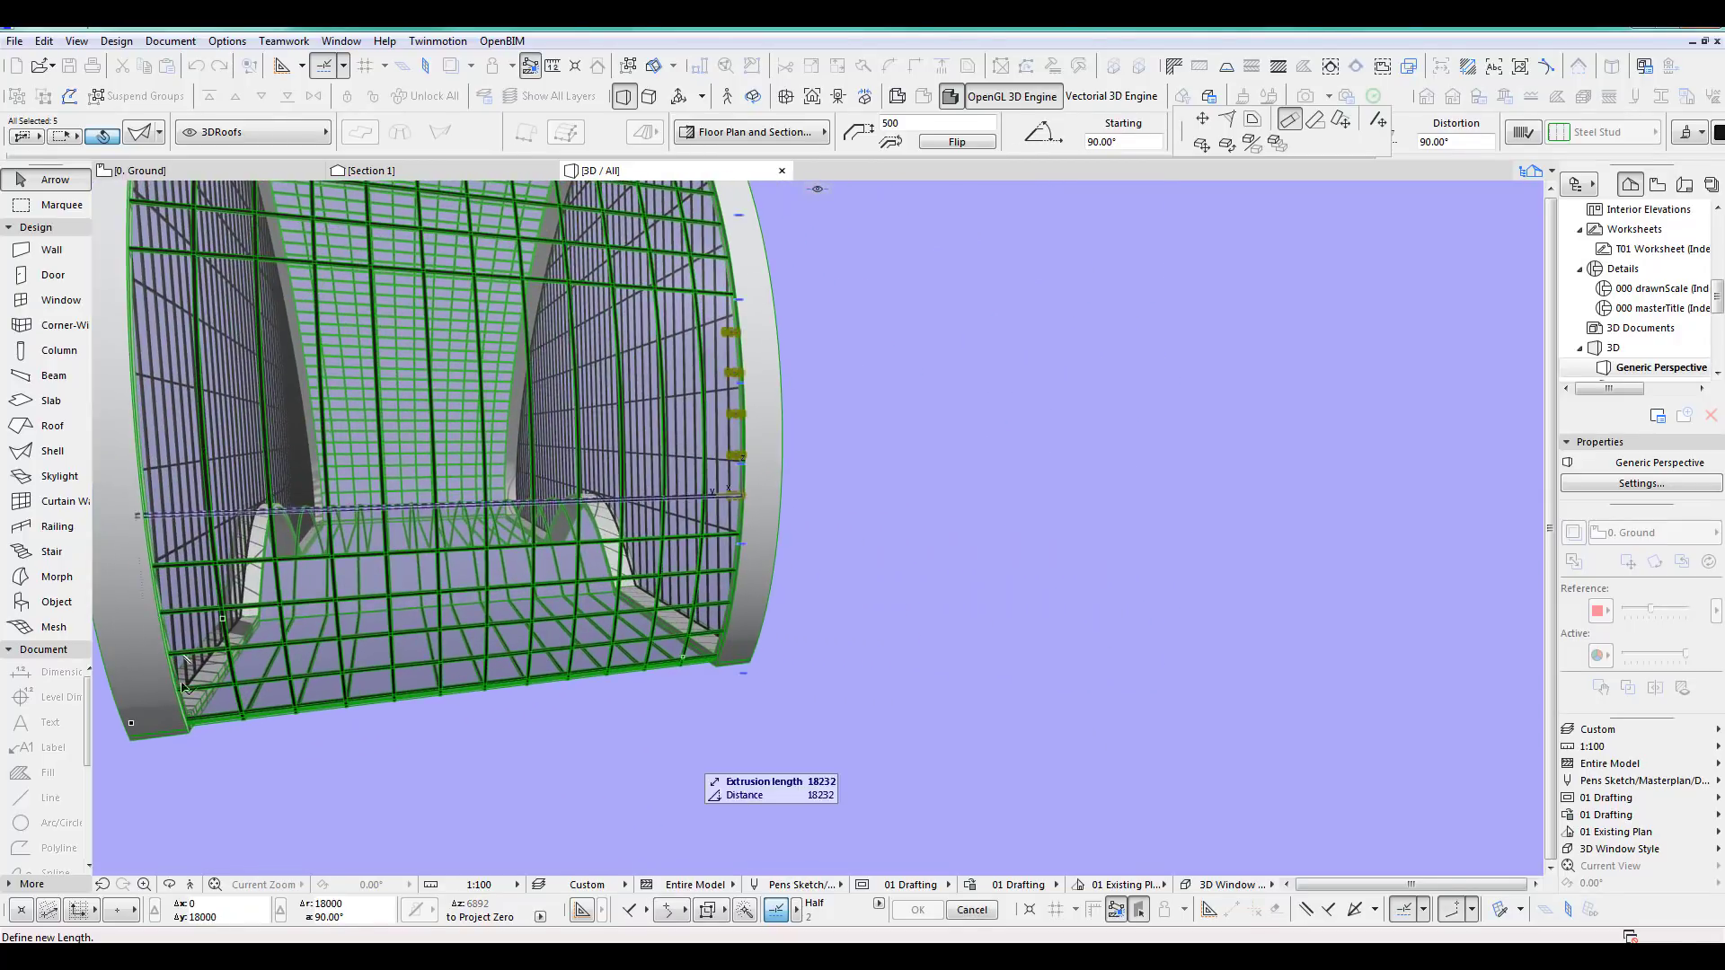
pyautogui.click(189, 735)
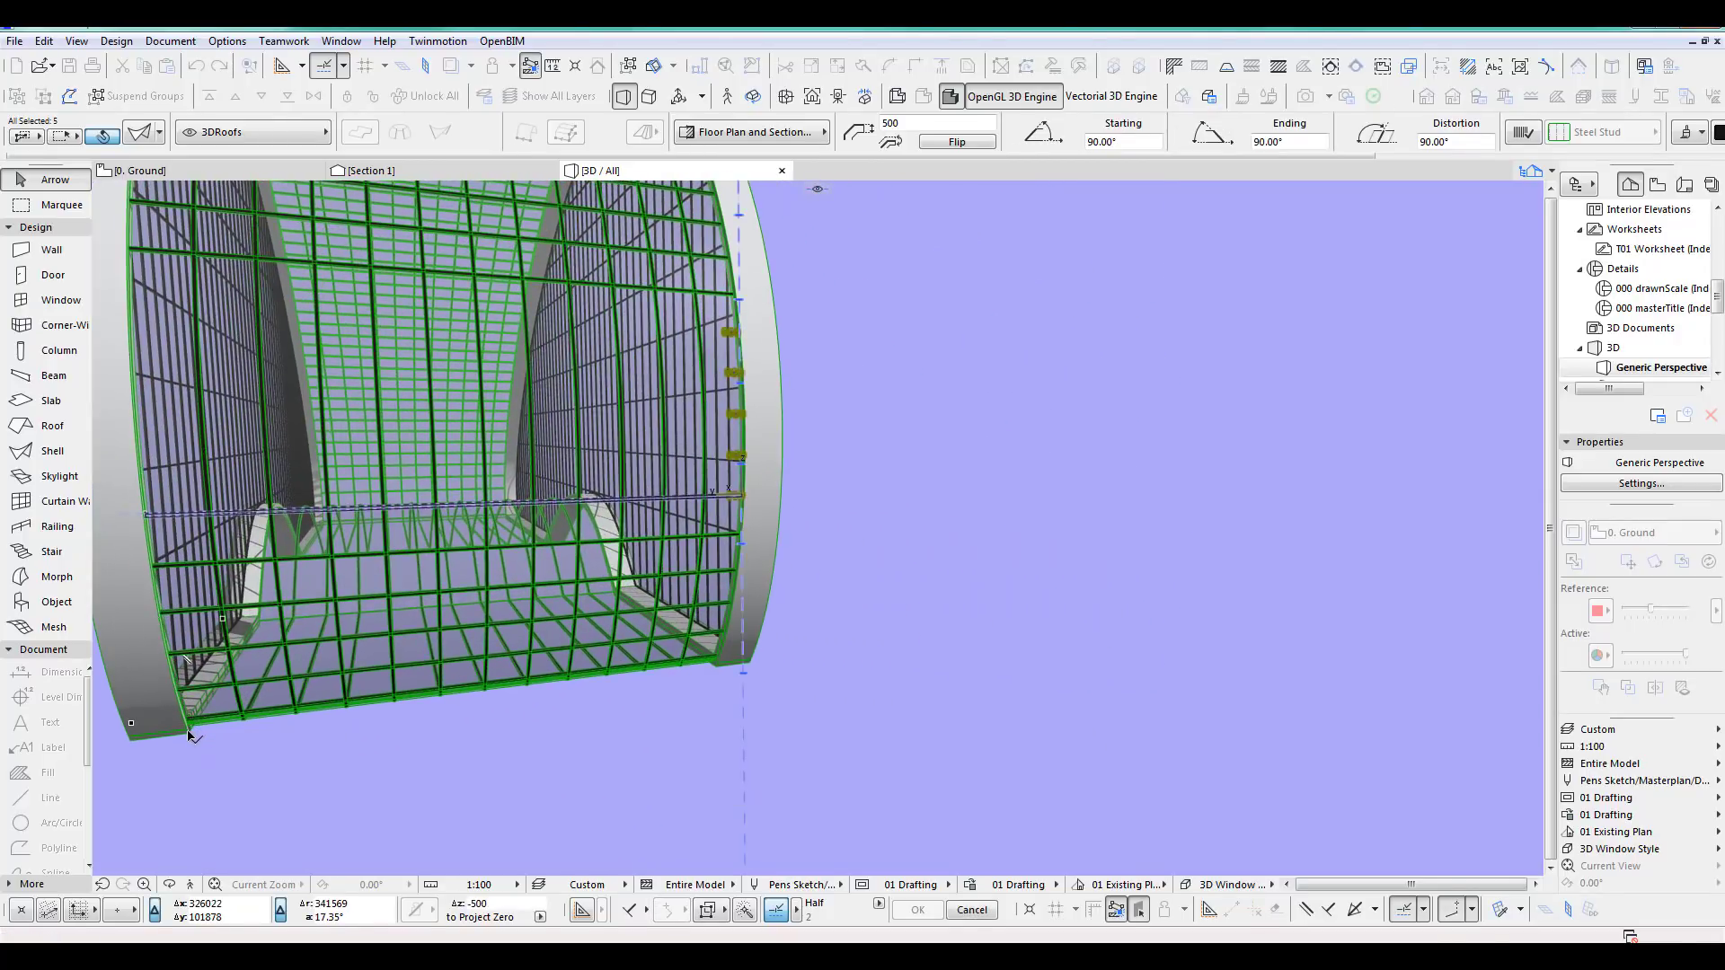
# Stretch the second-lowest short member stub across to the opposite band.
pyautogui.moveTo(524, 589); pyautogui.dragTo(674, 639, button='middle')
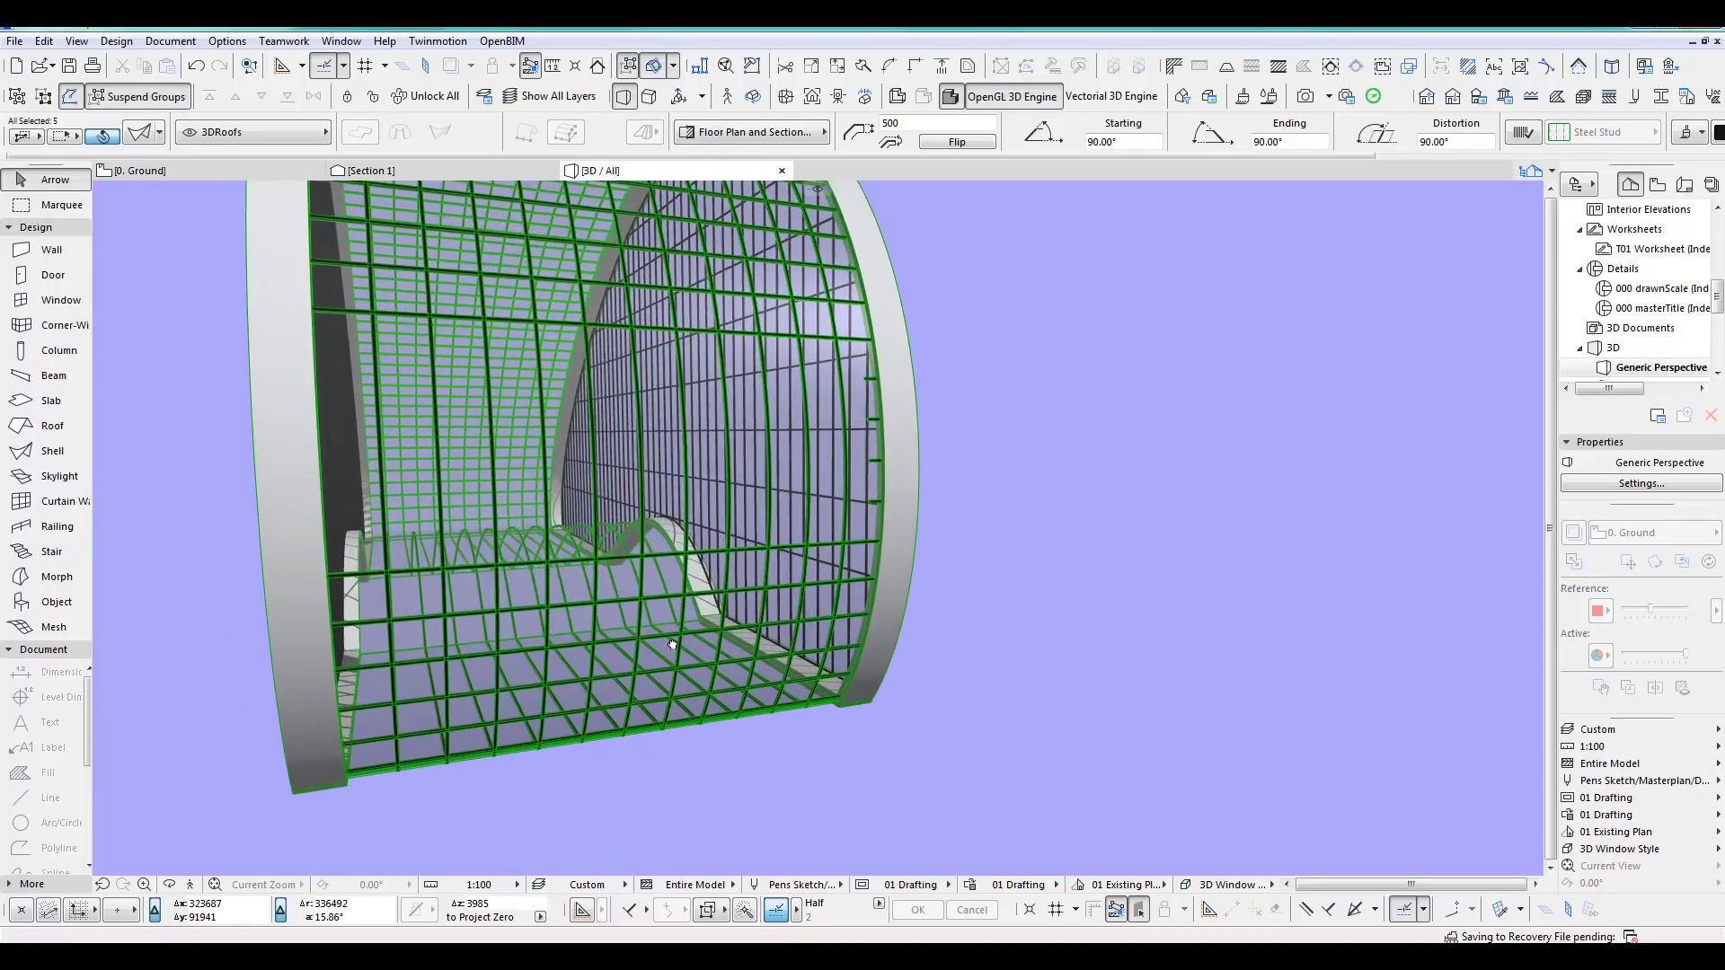
pyautogui.click(872, 504)
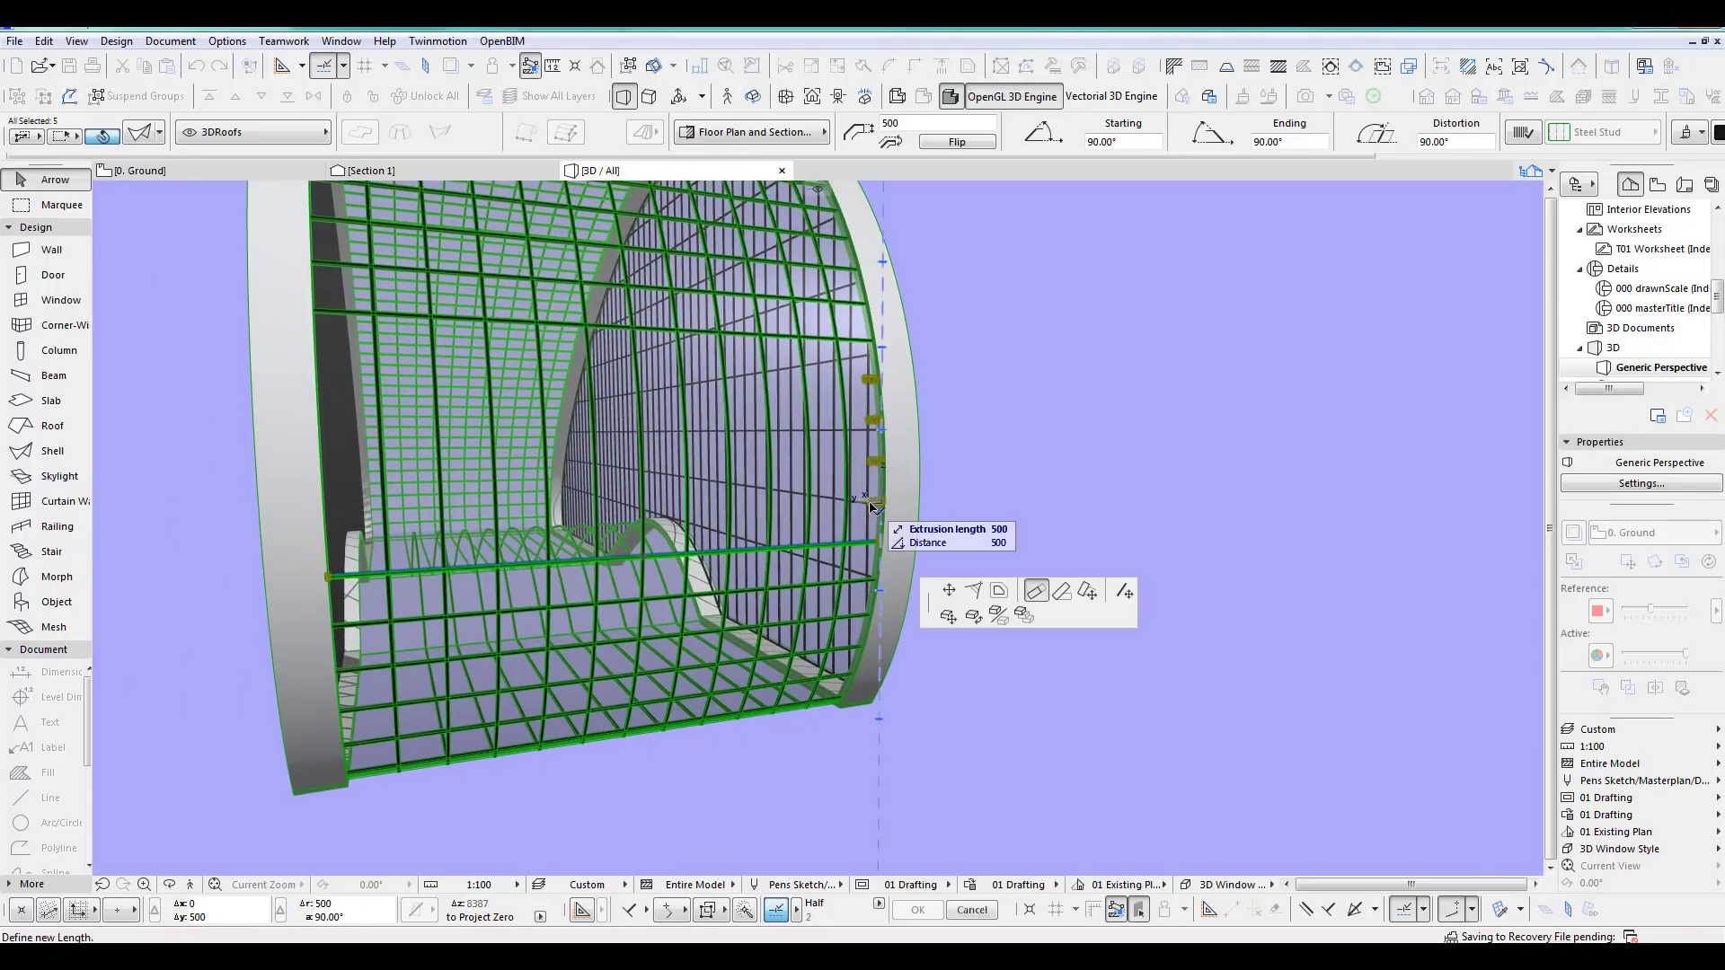
pyautogui.moveTo(492, 637); pyautogui.dragTo(368, 628, button='middle')
pyautogui.click(214, 776)
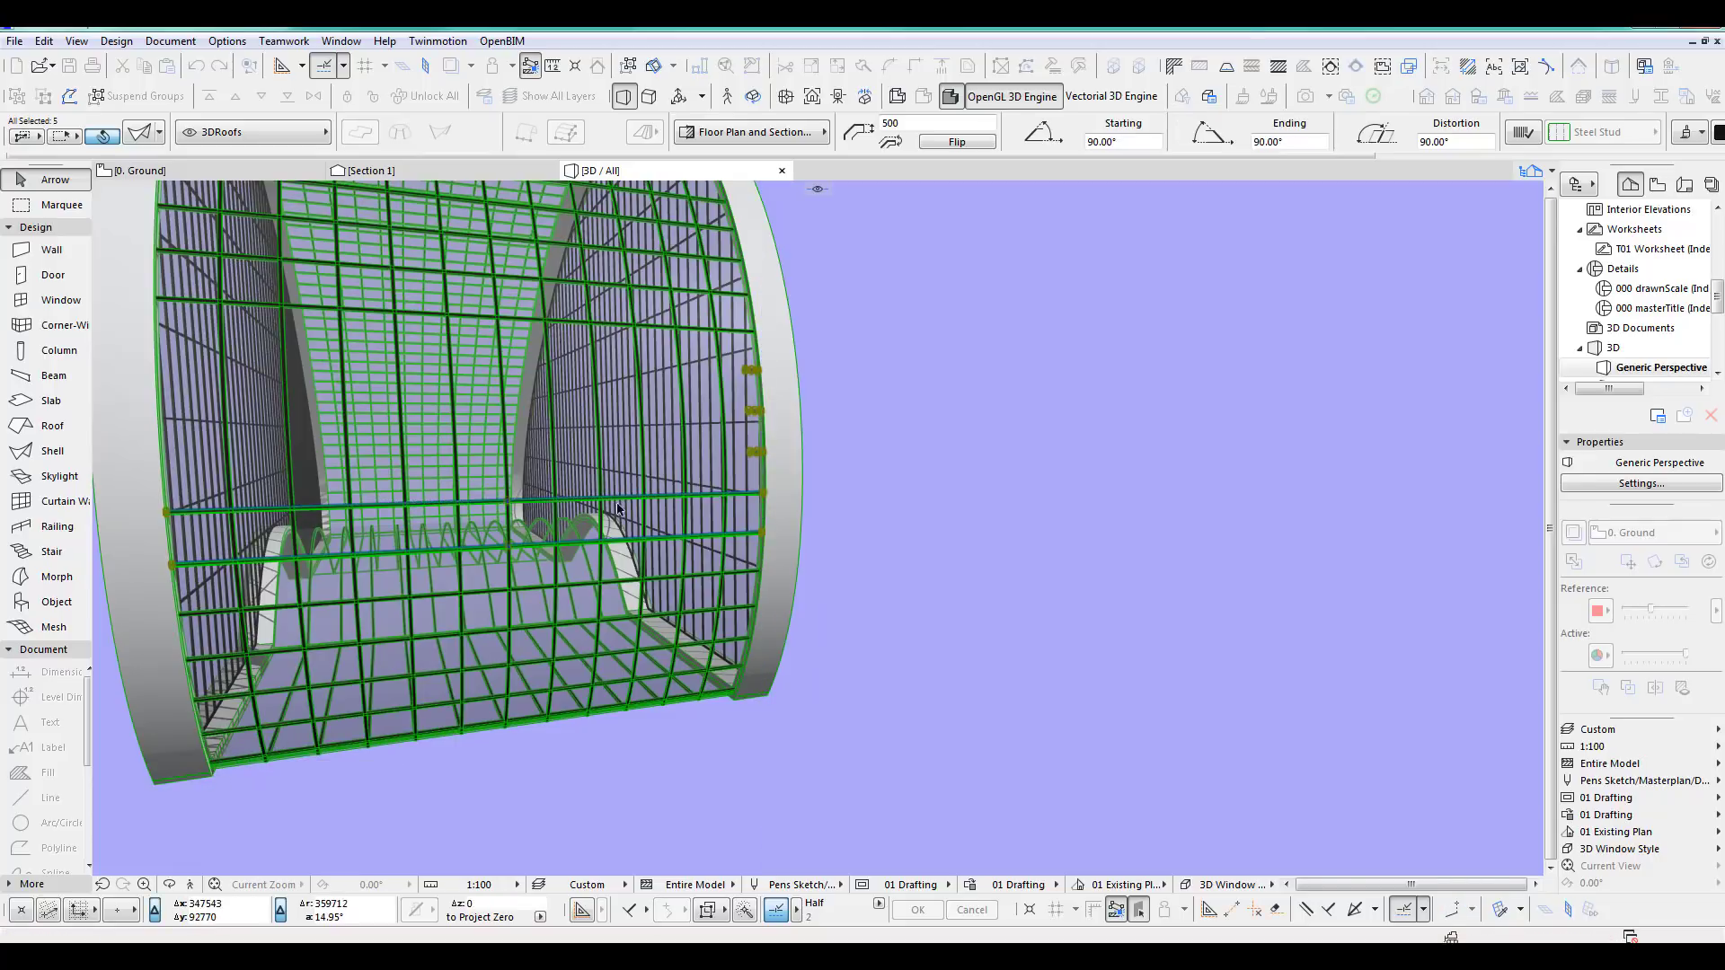
# Stretch the three remaining short member stubs across to the opposite band, to an extrusion length of 18000.
pyautogui.click(753, 446)
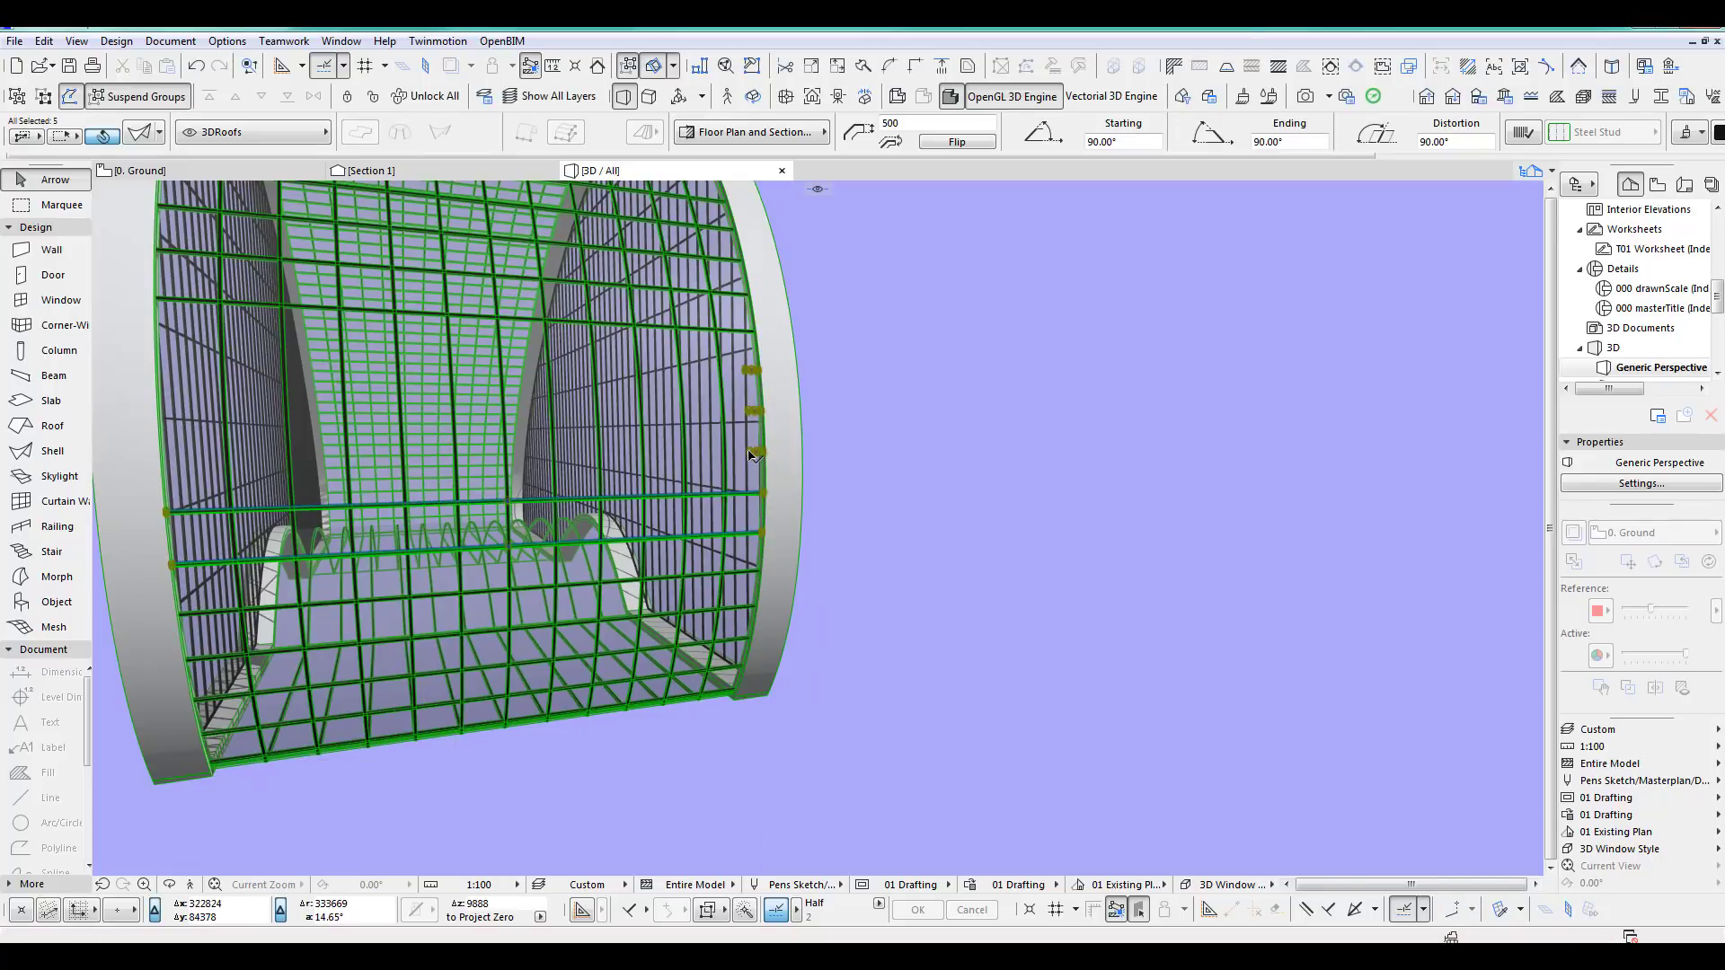
pyautogui.click(213, 775)
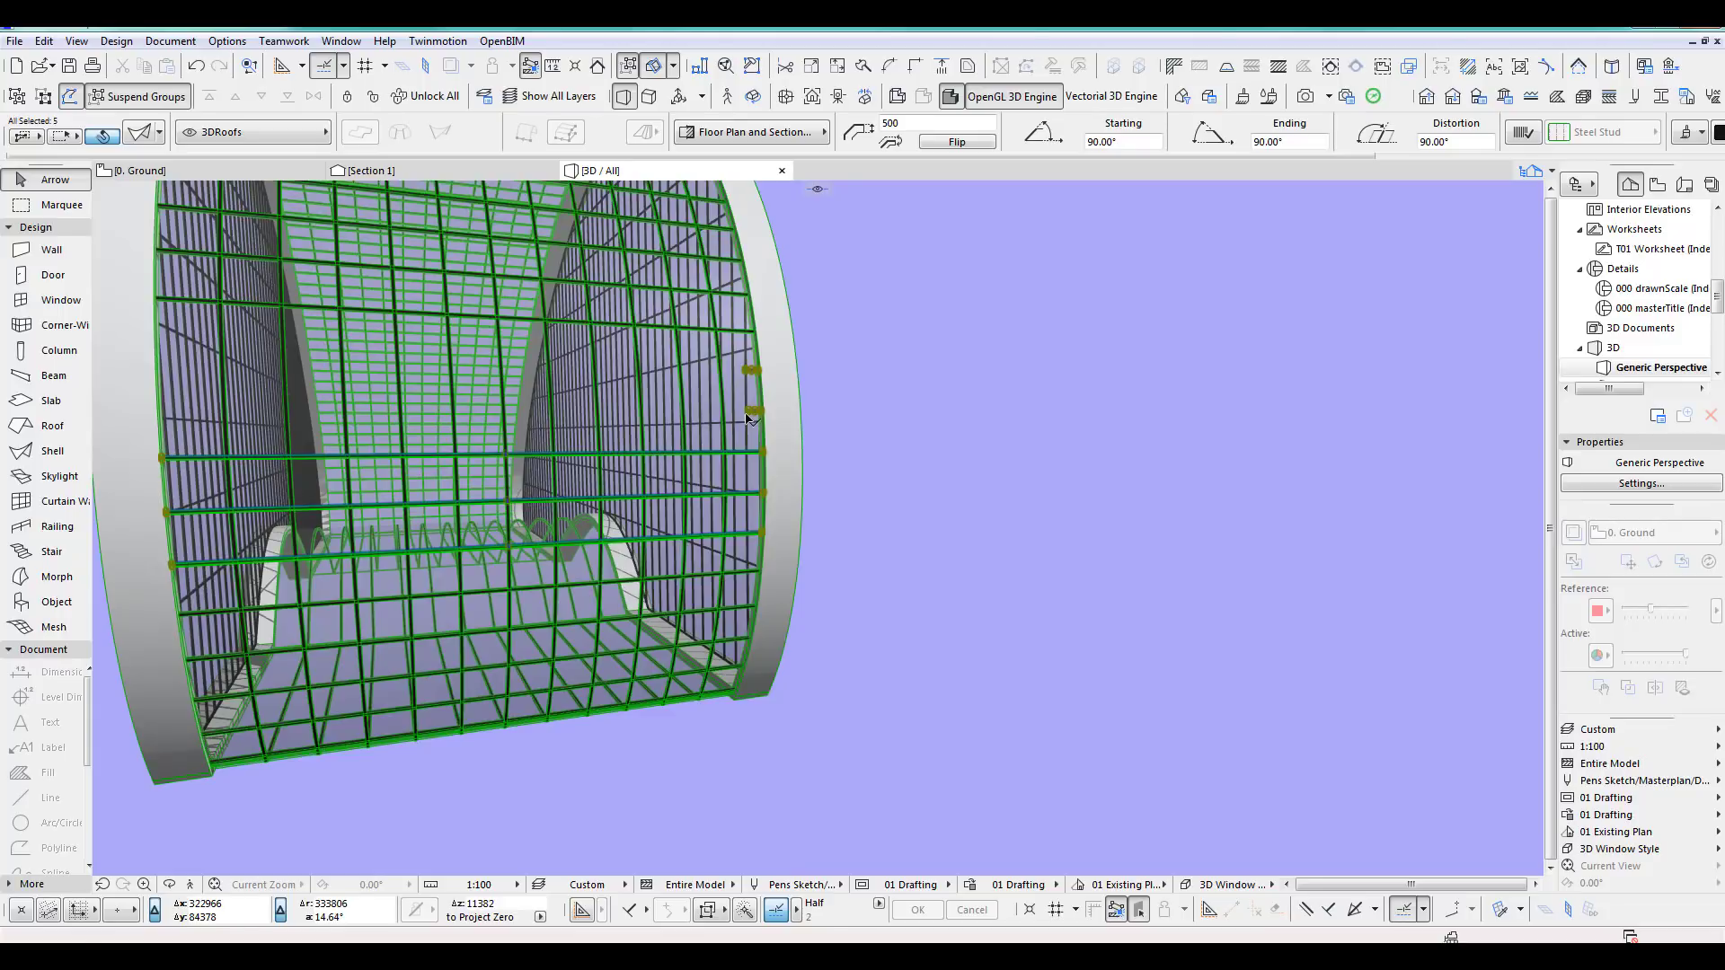
pyautogui.click(752, 410)
pyautogui.click(213, 775)
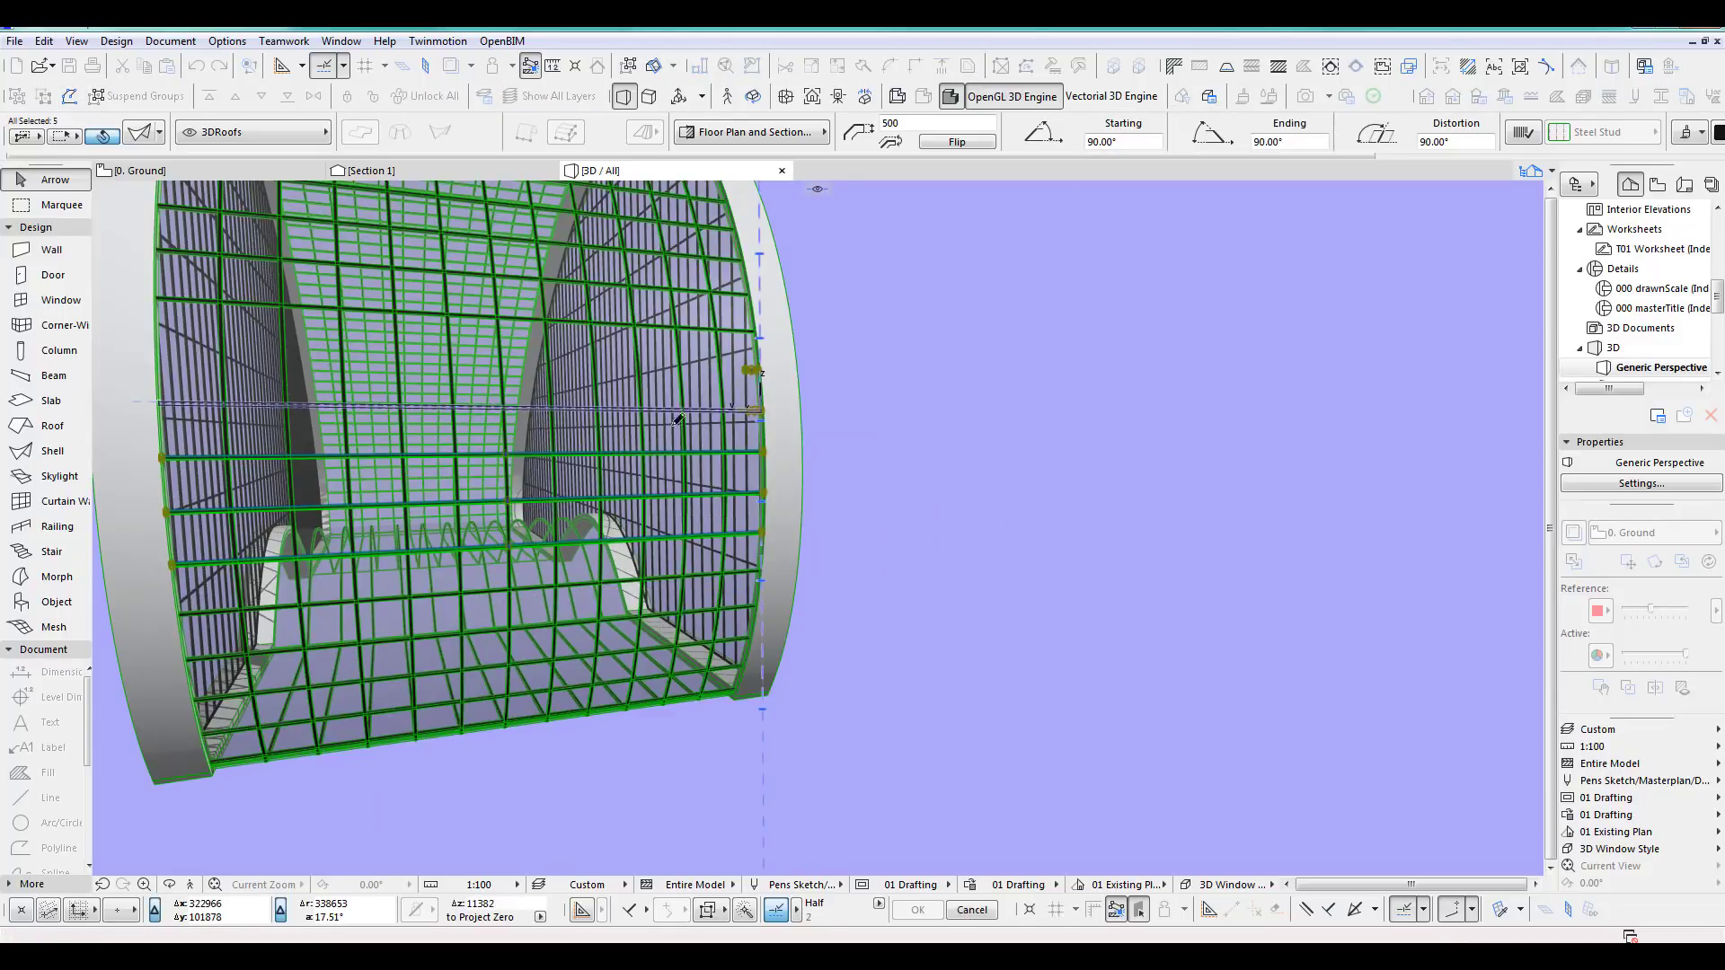
pyautogui.click(751, 368)
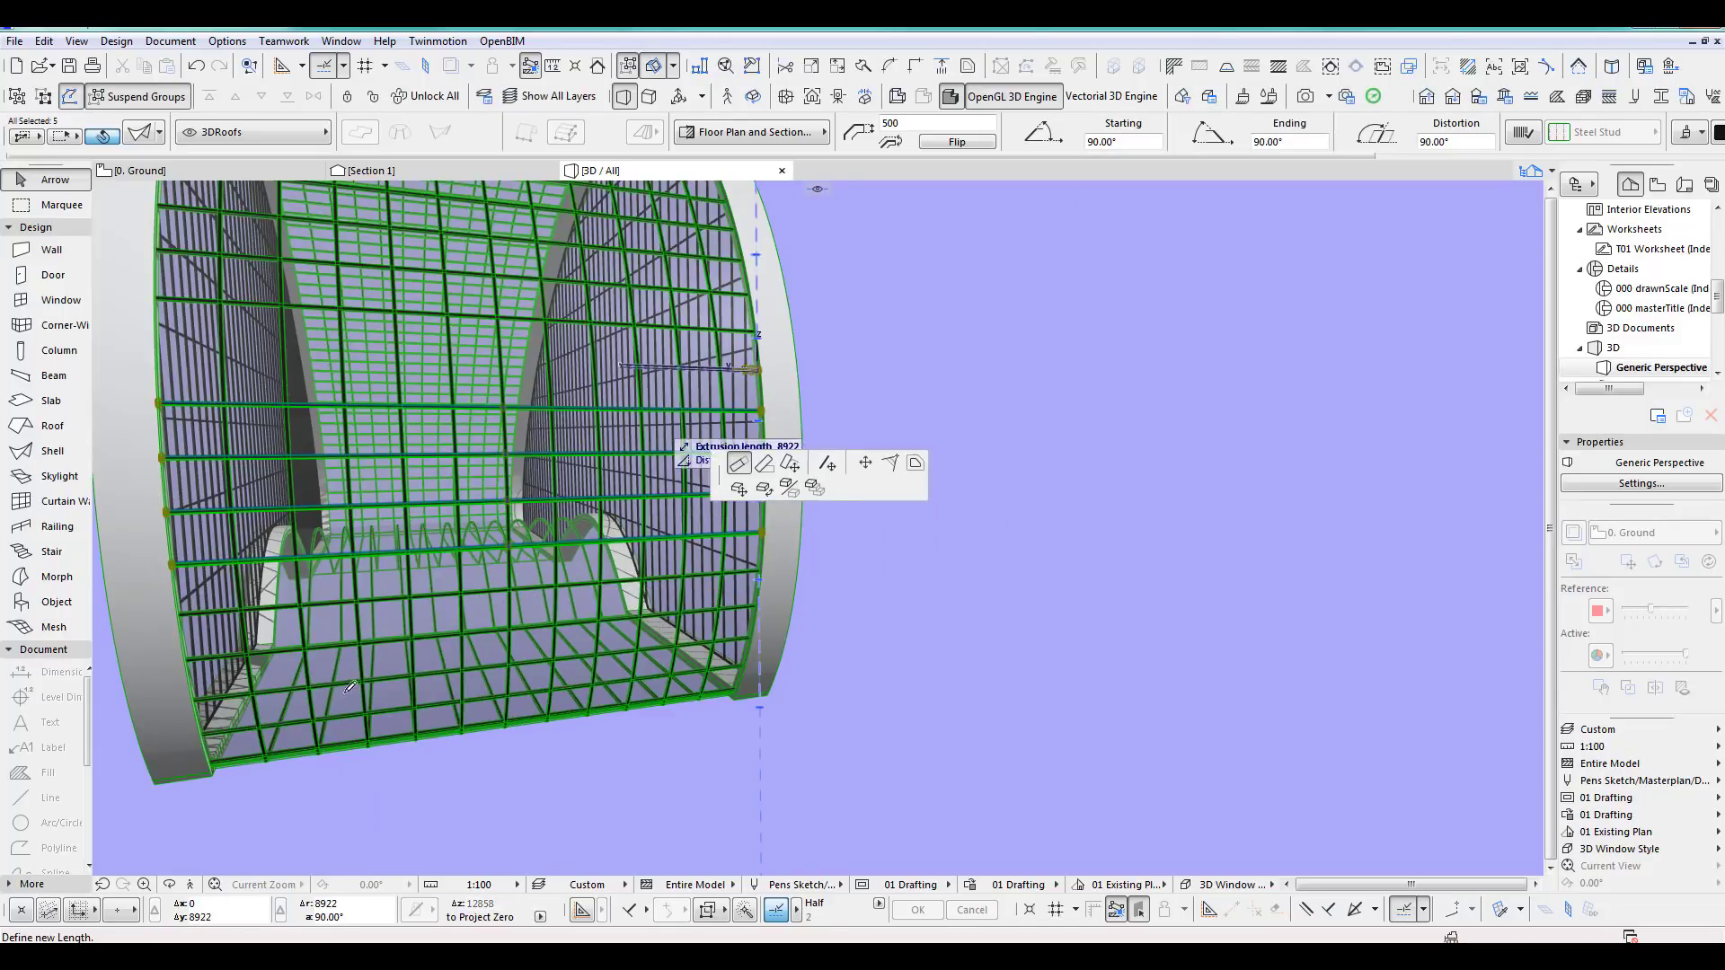
pyautogui.click(220, 768)
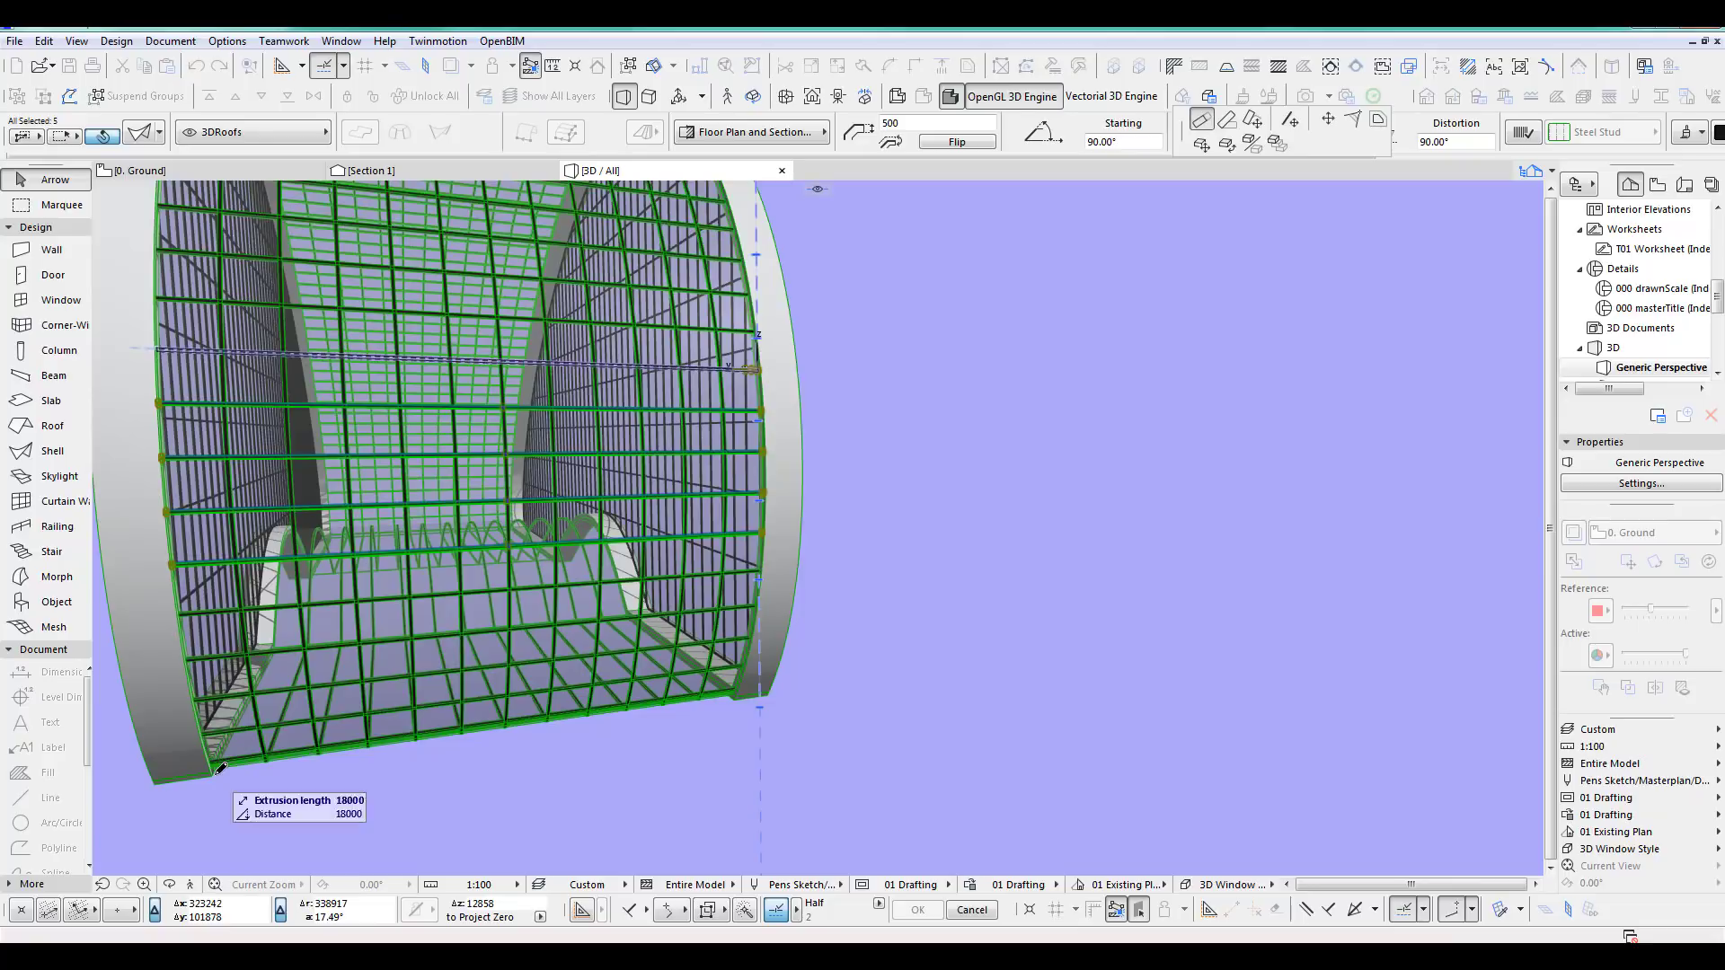
pyautogui.click(968, 584)
# Examine the cross members and rib grid between the thickened bands from several angles in 3D.
pyautogui.scroll(-5, 961, 602)
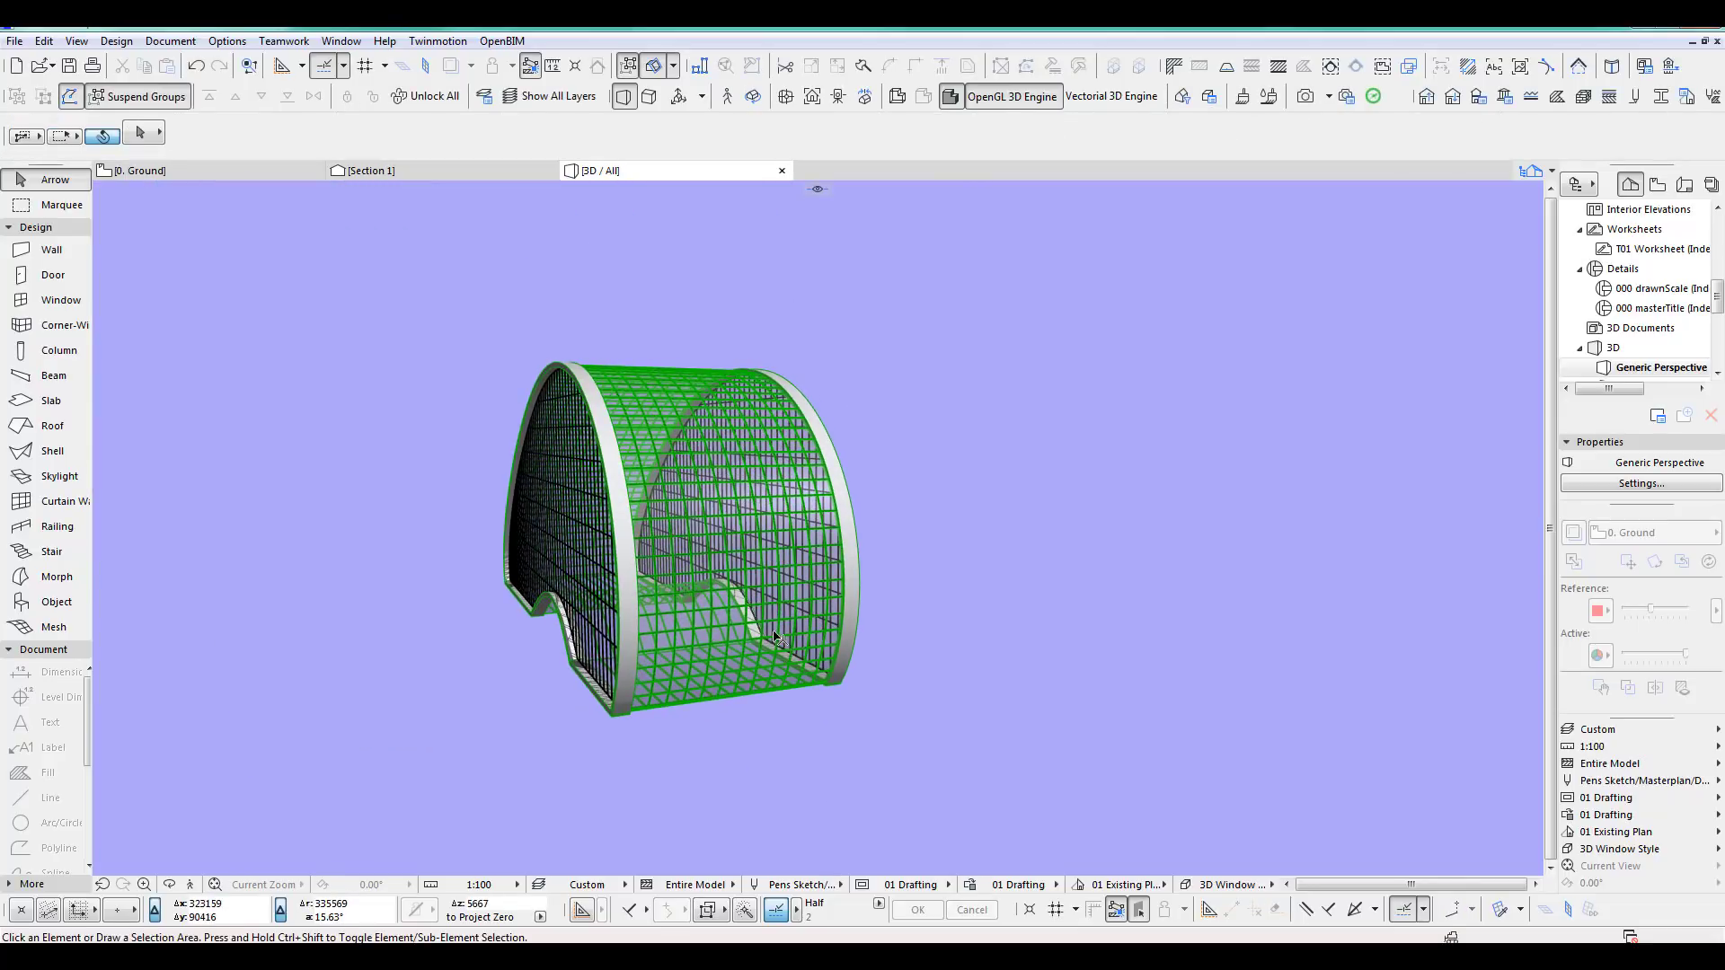
pyautogui.keyDown('shift'); pyautogui.moveTo(791, 566); pyautogui.dragTo(798, 592, button='middle'); pyautogui.keyUp('shift')
pyautogui.scroll(-3, 909, 543)
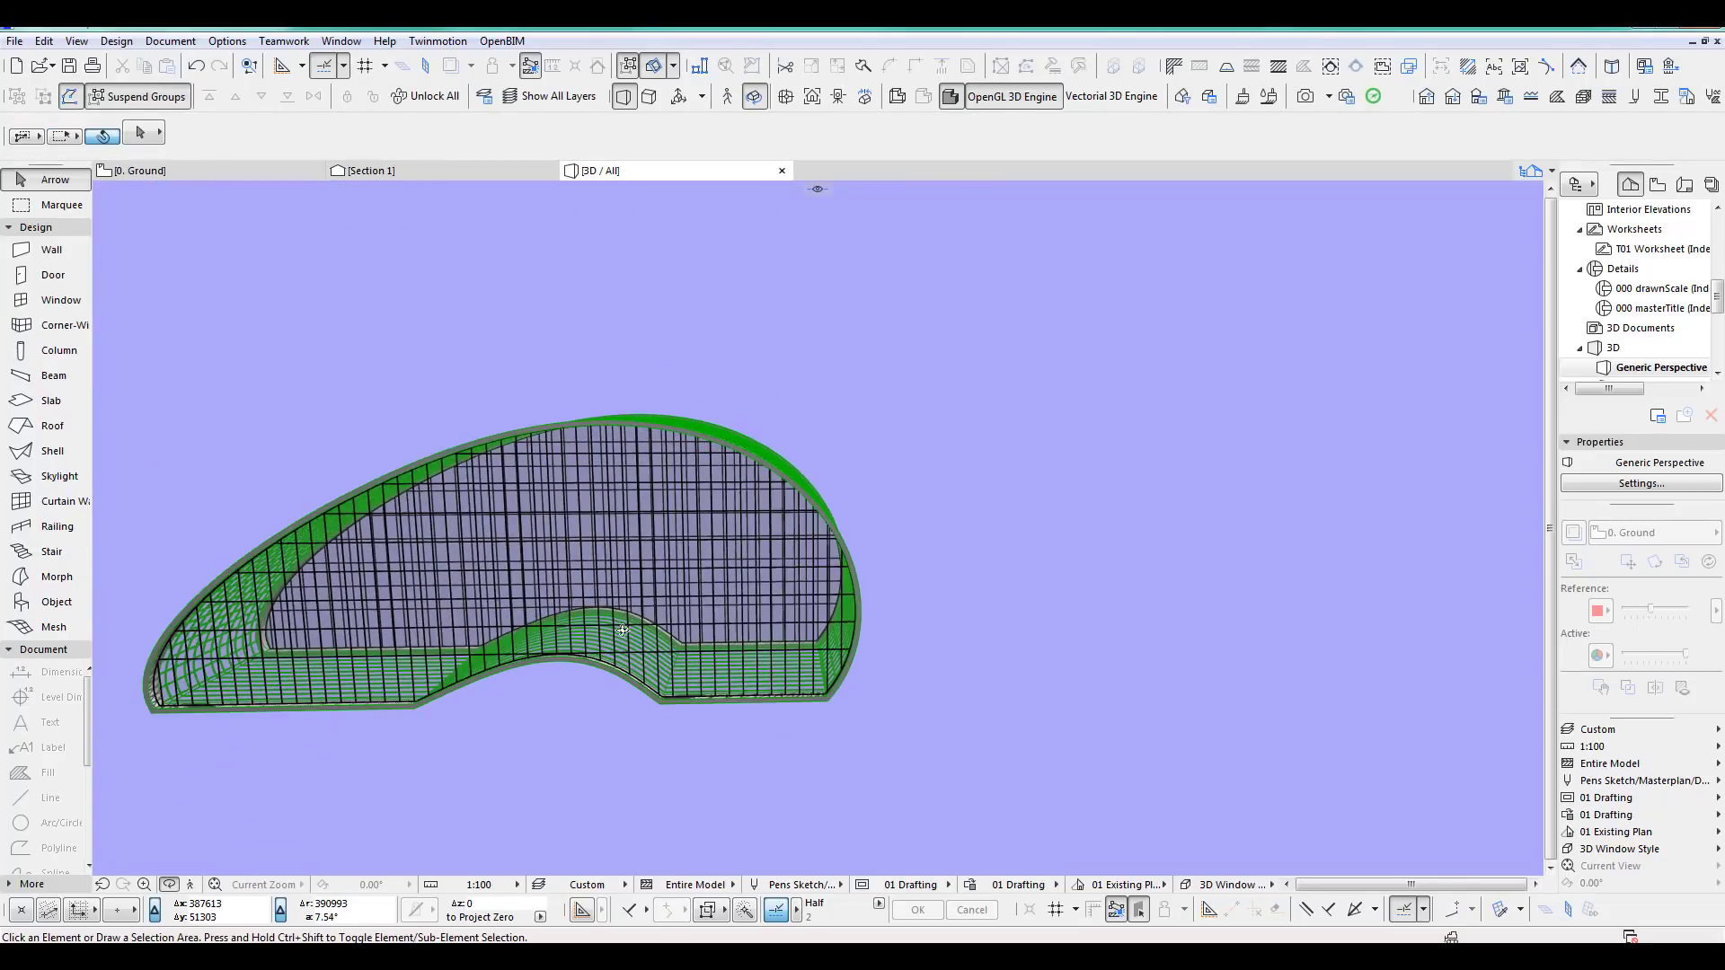
pyautogui.keyDown('shift'); pyautogui.moveTo(590, 620); pyautogui.dragTo(1146, 624, button='middle'); pyautogui.keyUp('shift')
pyautogui.scroll(4, 836, 605)
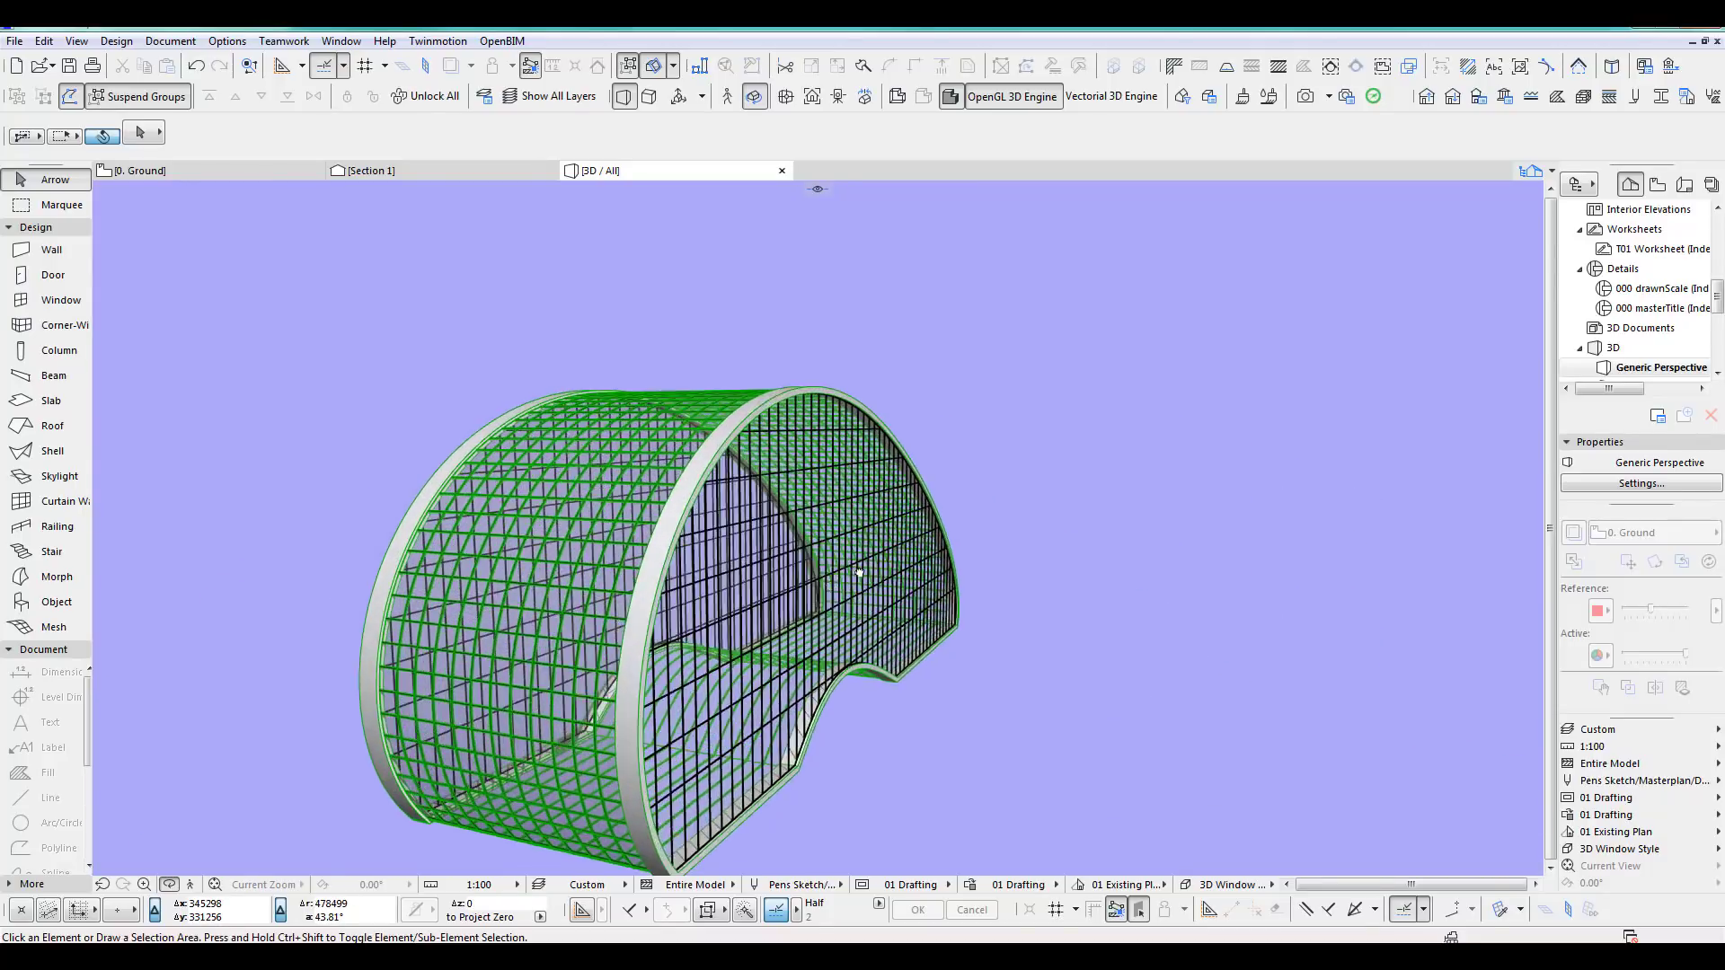
pyautogui.moveTo(808, 600); pyautogui.dragTo(907, 517, button='middle')
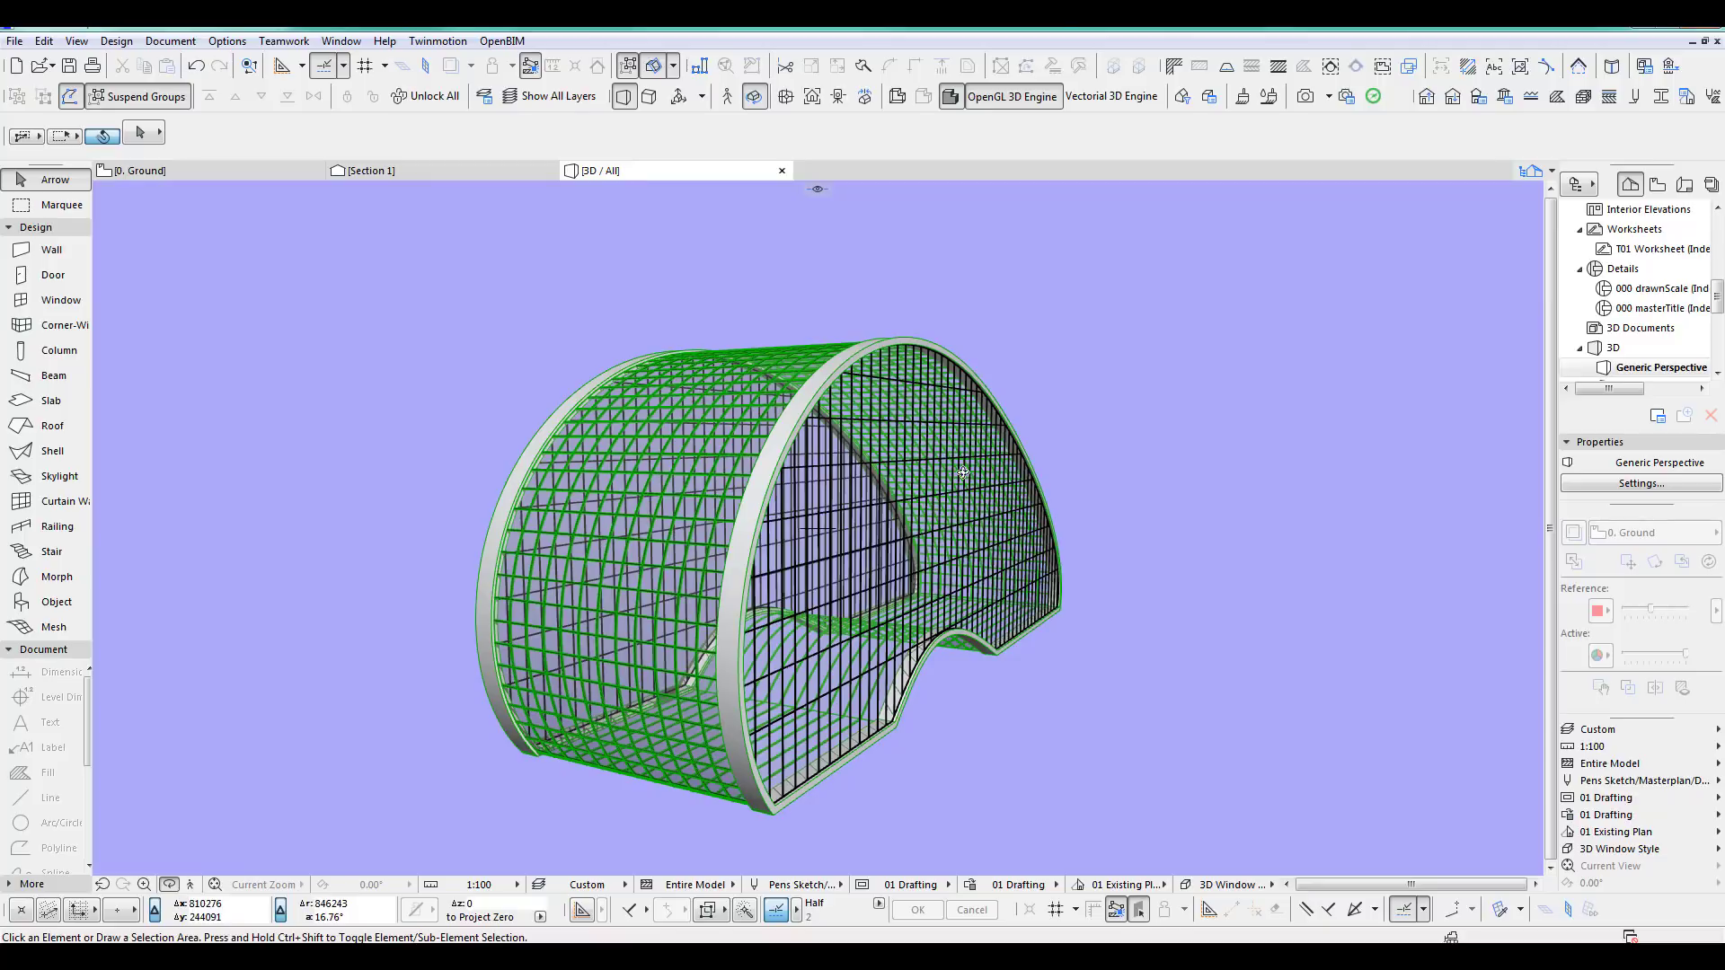
# On the ground plan, activate the Slab tool, accept its default settings and choose the rectangular geometry method.
pyautogui.press('F2')
pyautogui.scroll(-5, 1001, 578)
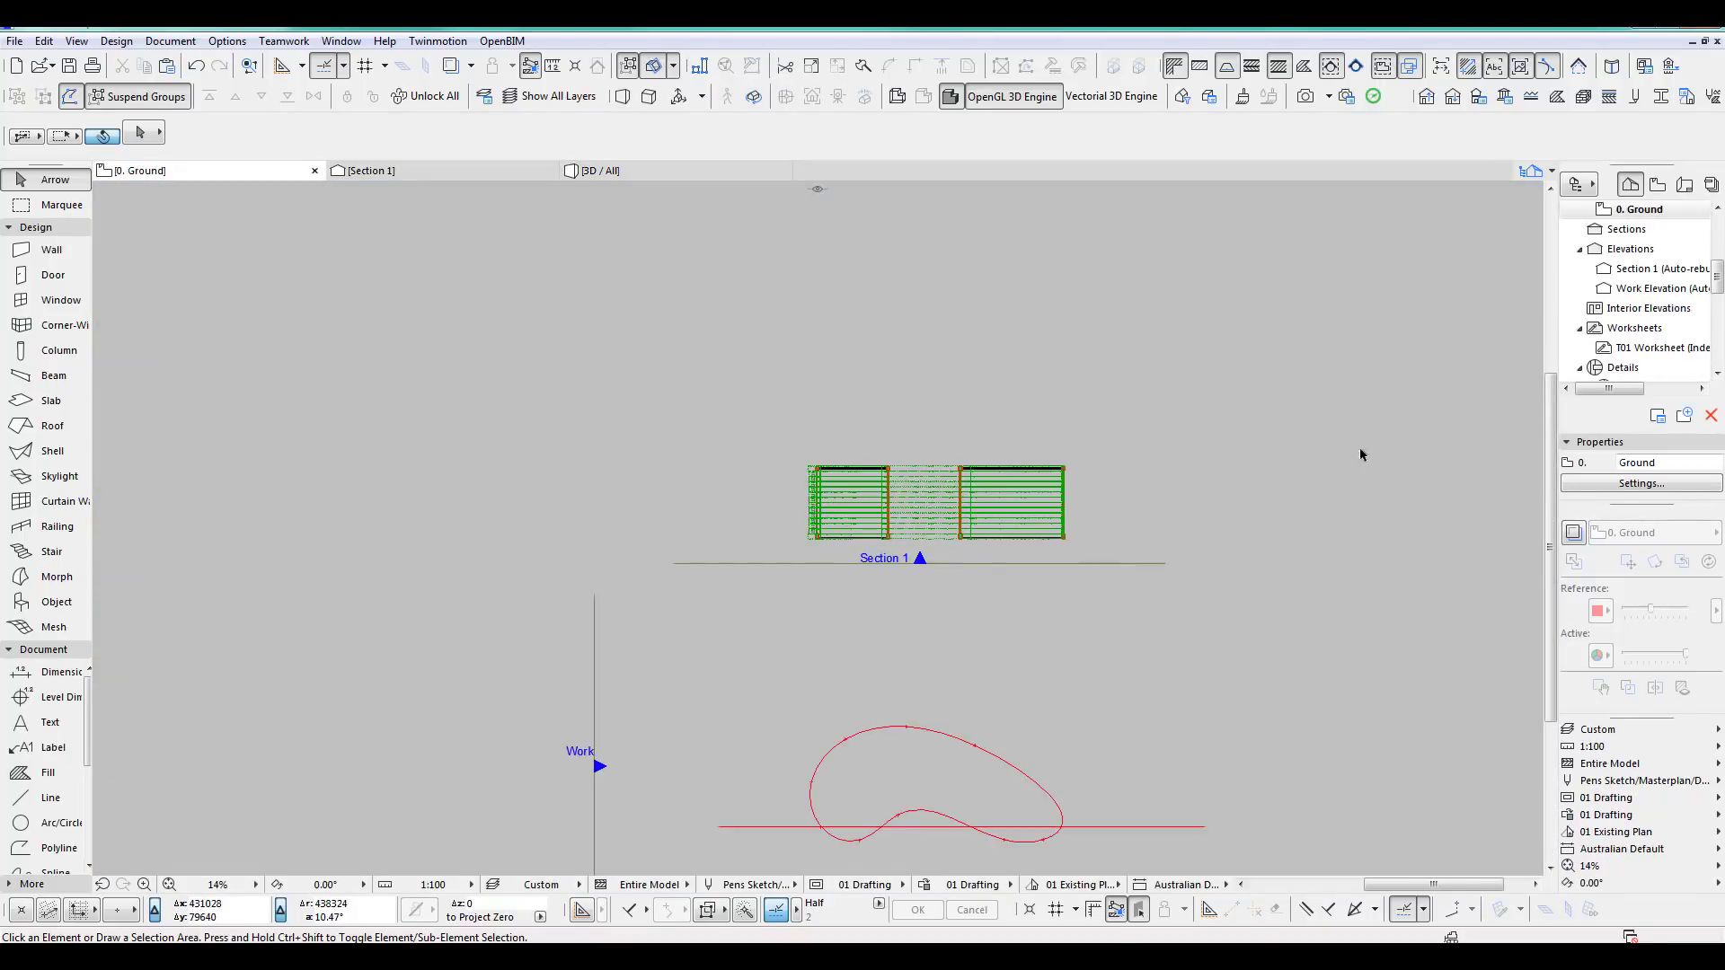
pyautogui.scroll(3, 1469, 368)
pyautogui.scroll(-4, 1114, 541)
pyautogui.moveTo(1118, 543); pyautogui.dragTo(1159, 546, button='middle')
pyautogui.scroll(3, 917, 602)
pyautogui.press('s')
pyautogui.moveTo(791, 673); pyautogui.dragTo(771, 705, button='middle')
pyautogui.scroll(2, 773, 754)
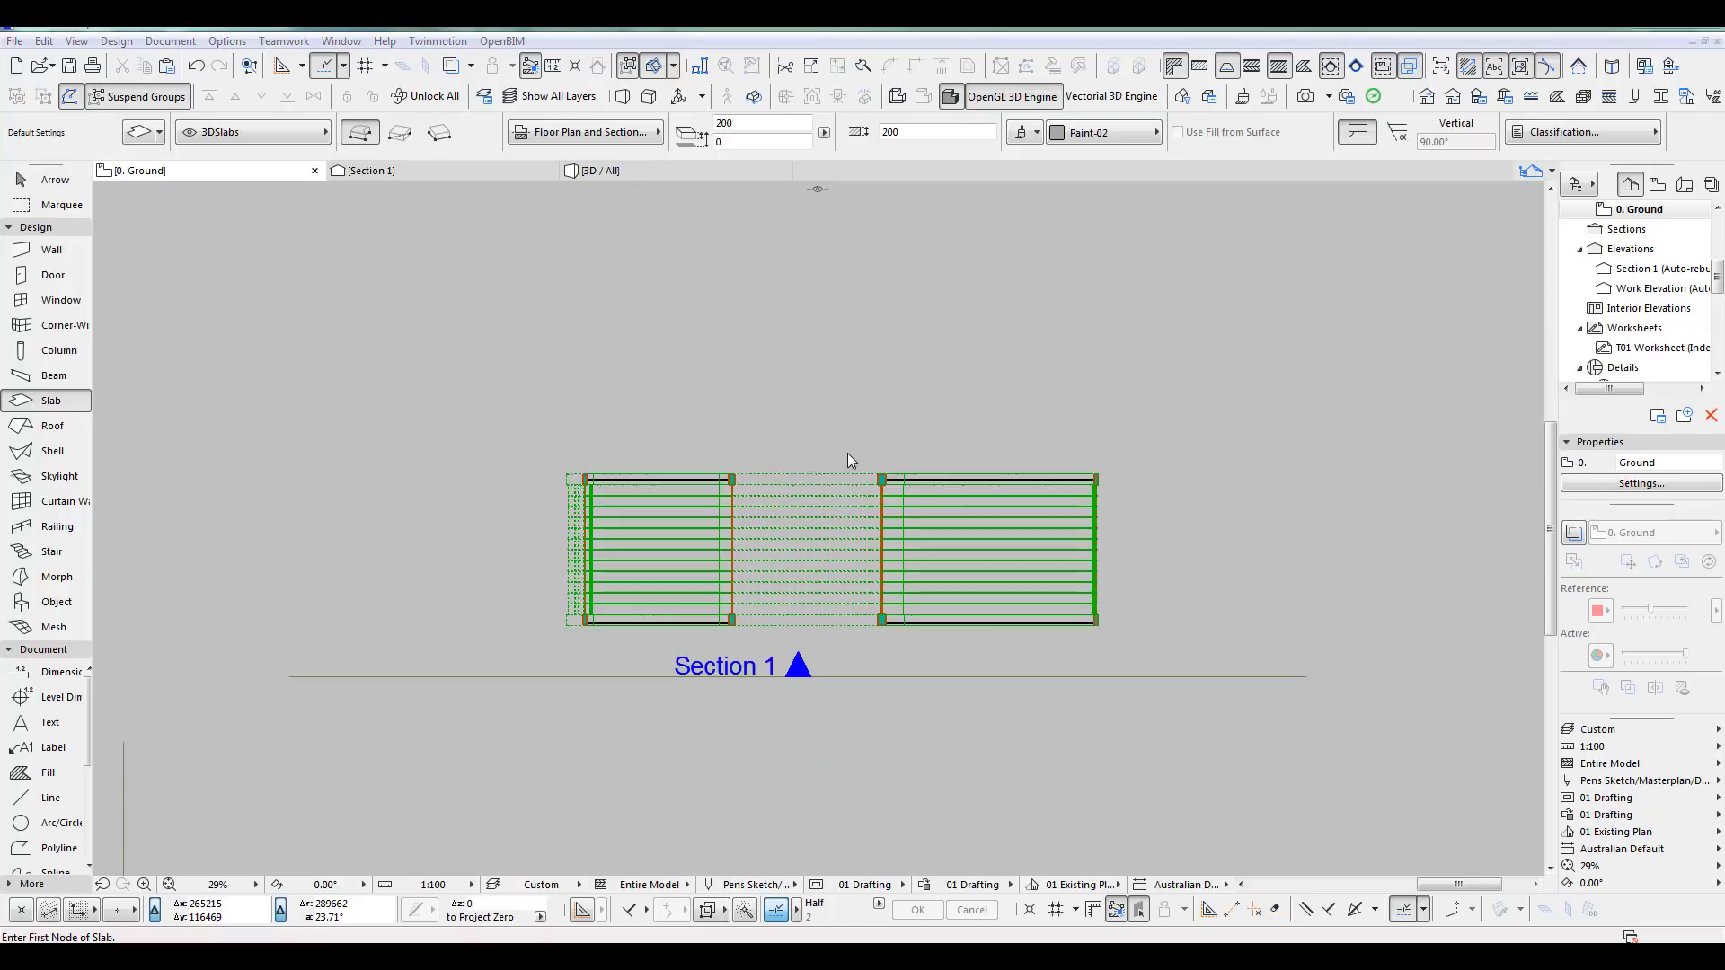
pyautogui.hotkey('ctrl', 't')
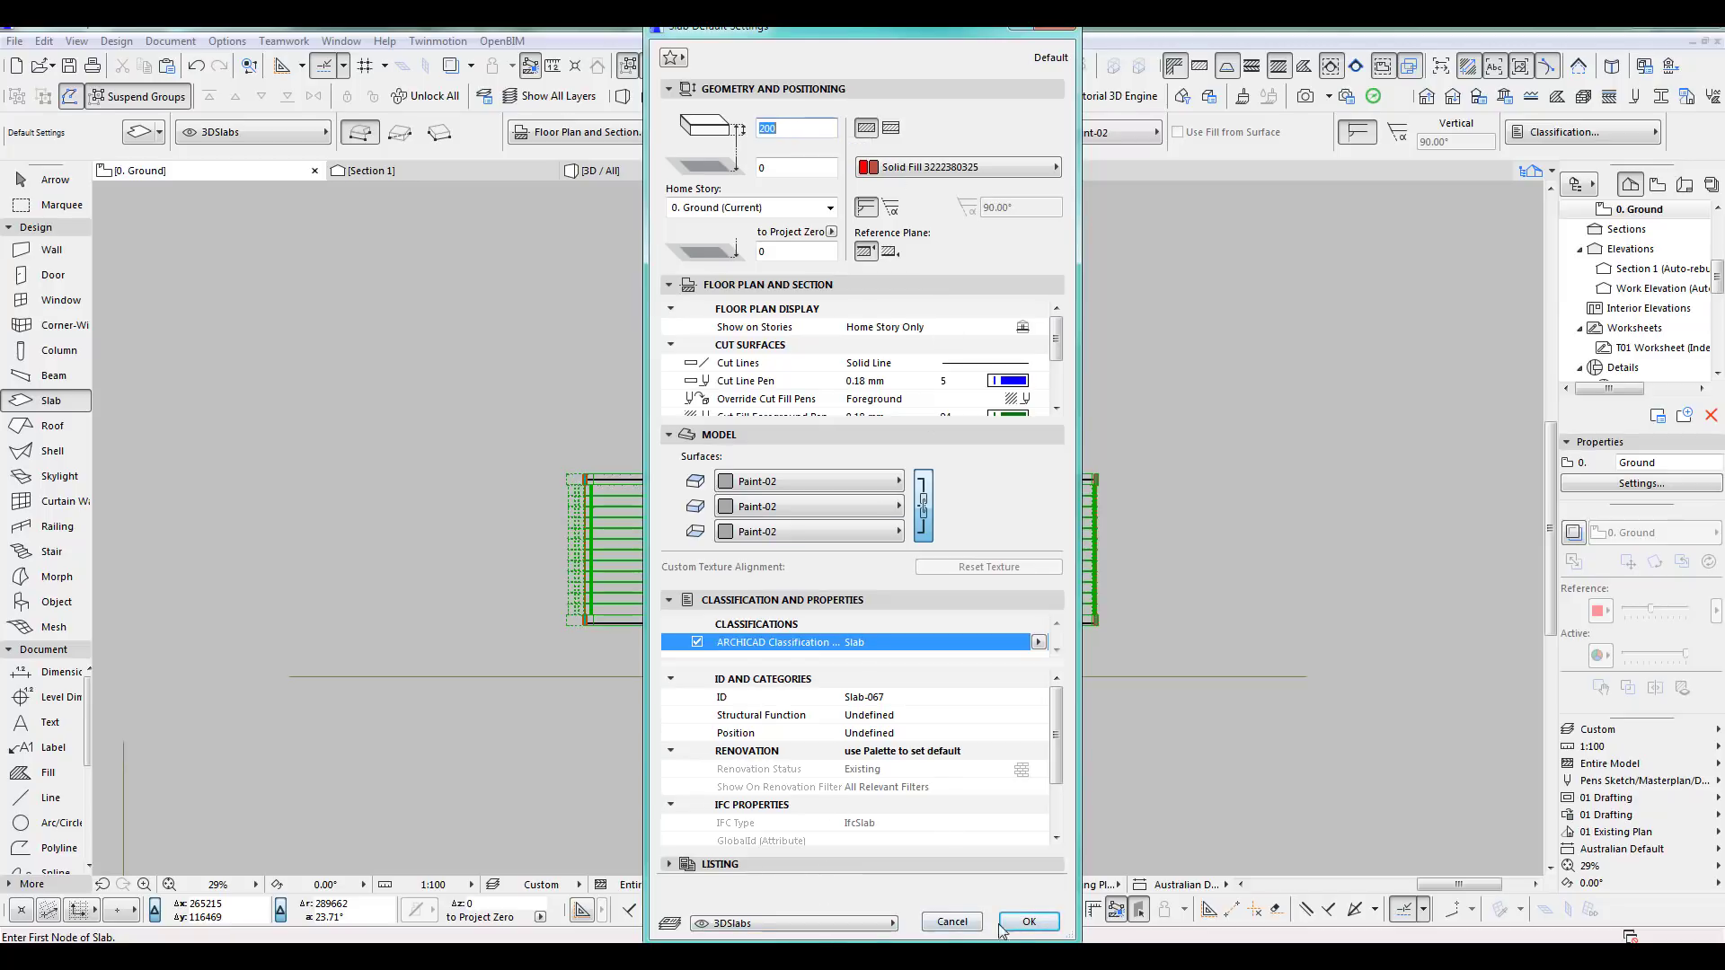
pyautogui.click(1029, 923)
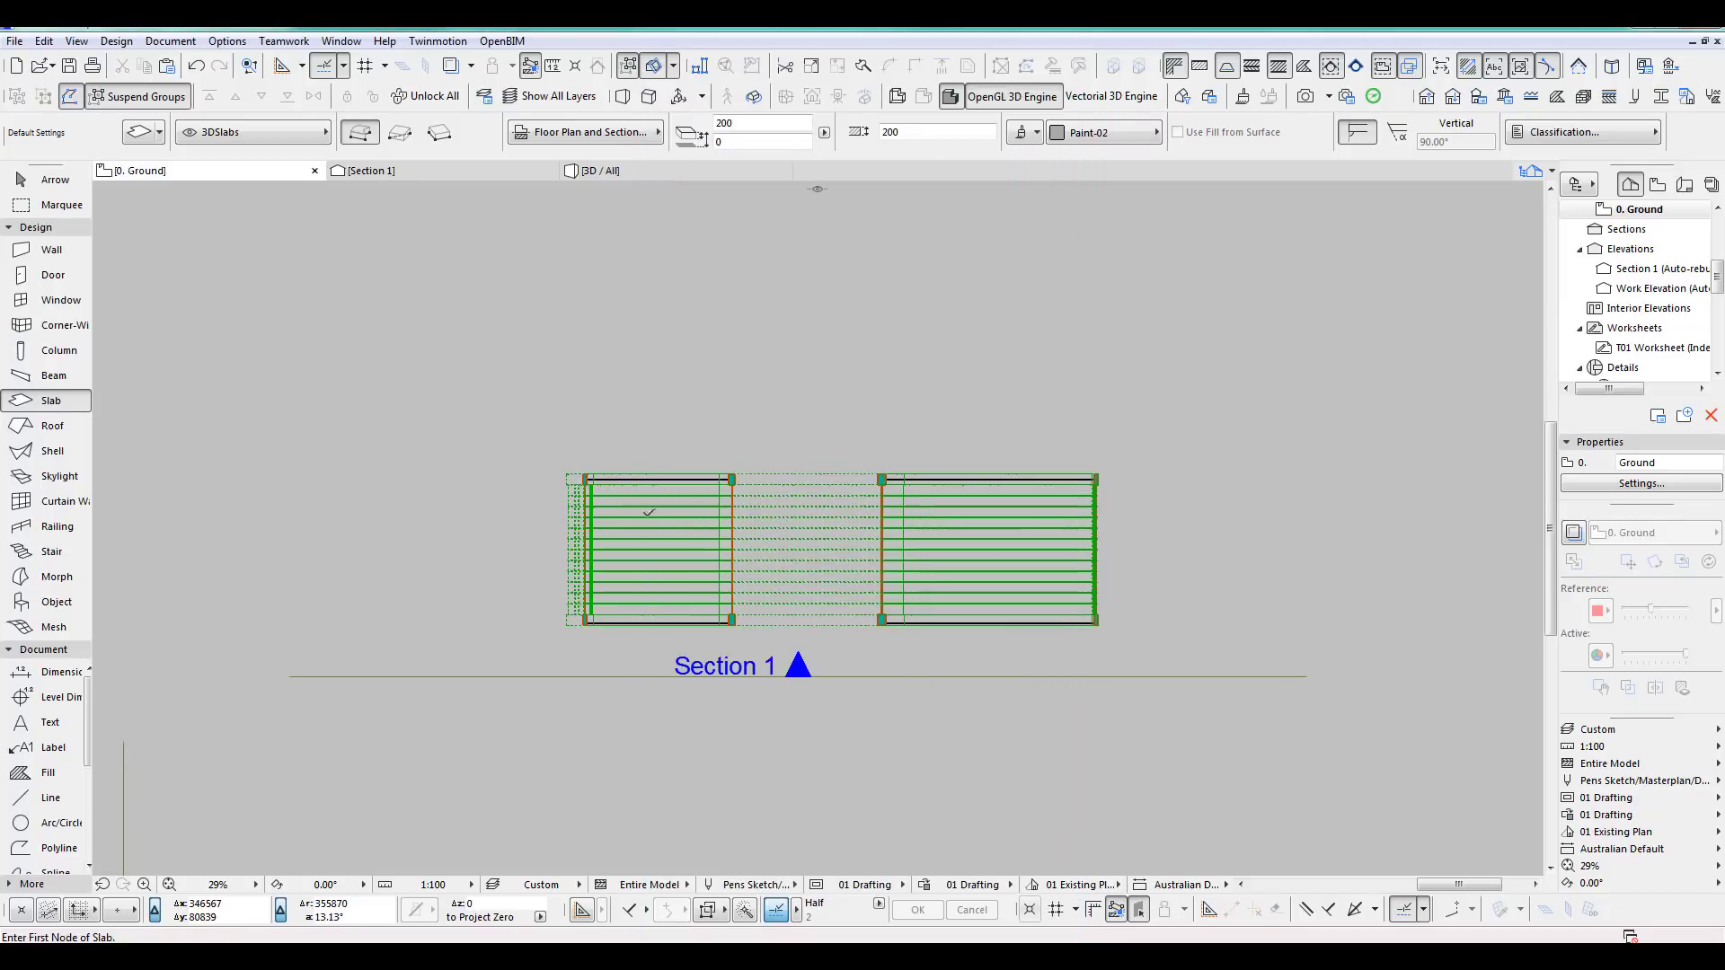
pyautogui.click(400, 133)
# Draw a 200-thick rectangular floor slab between diagonally opposite outer corners of the building's footprint, and show it in 3D.
pyautogui.scroll(10, 885, 481)
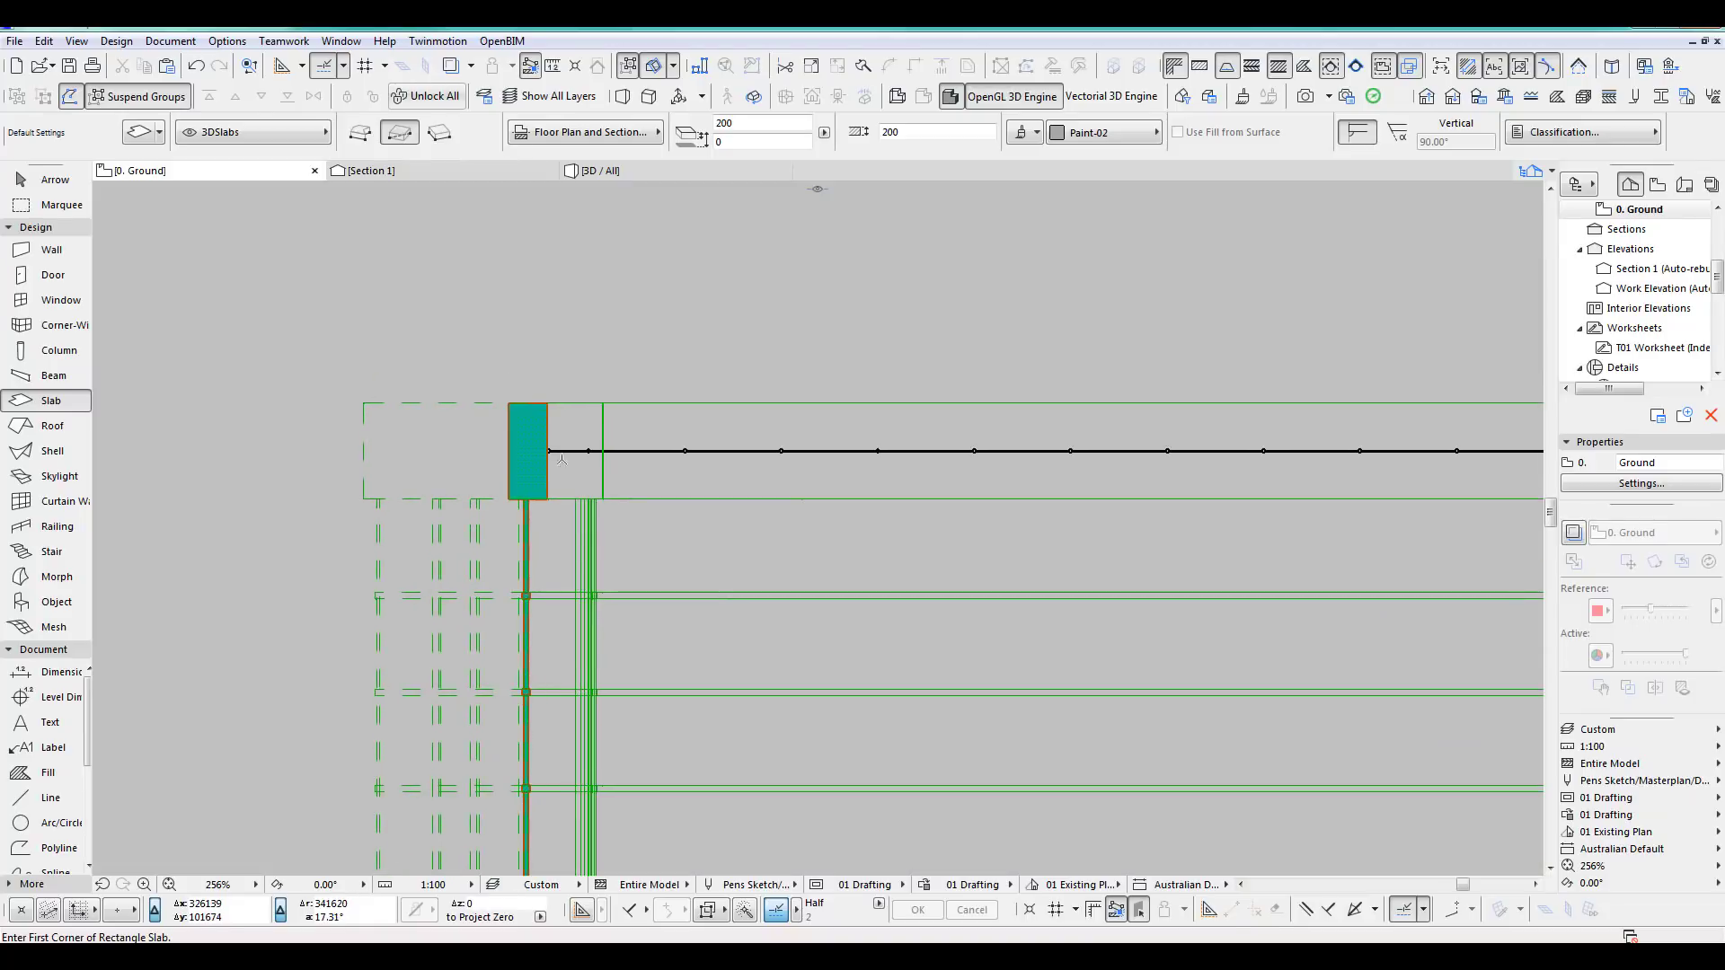
pyautogui.click(511, 403)
pyautogui.scroll(-9, 957, 556)
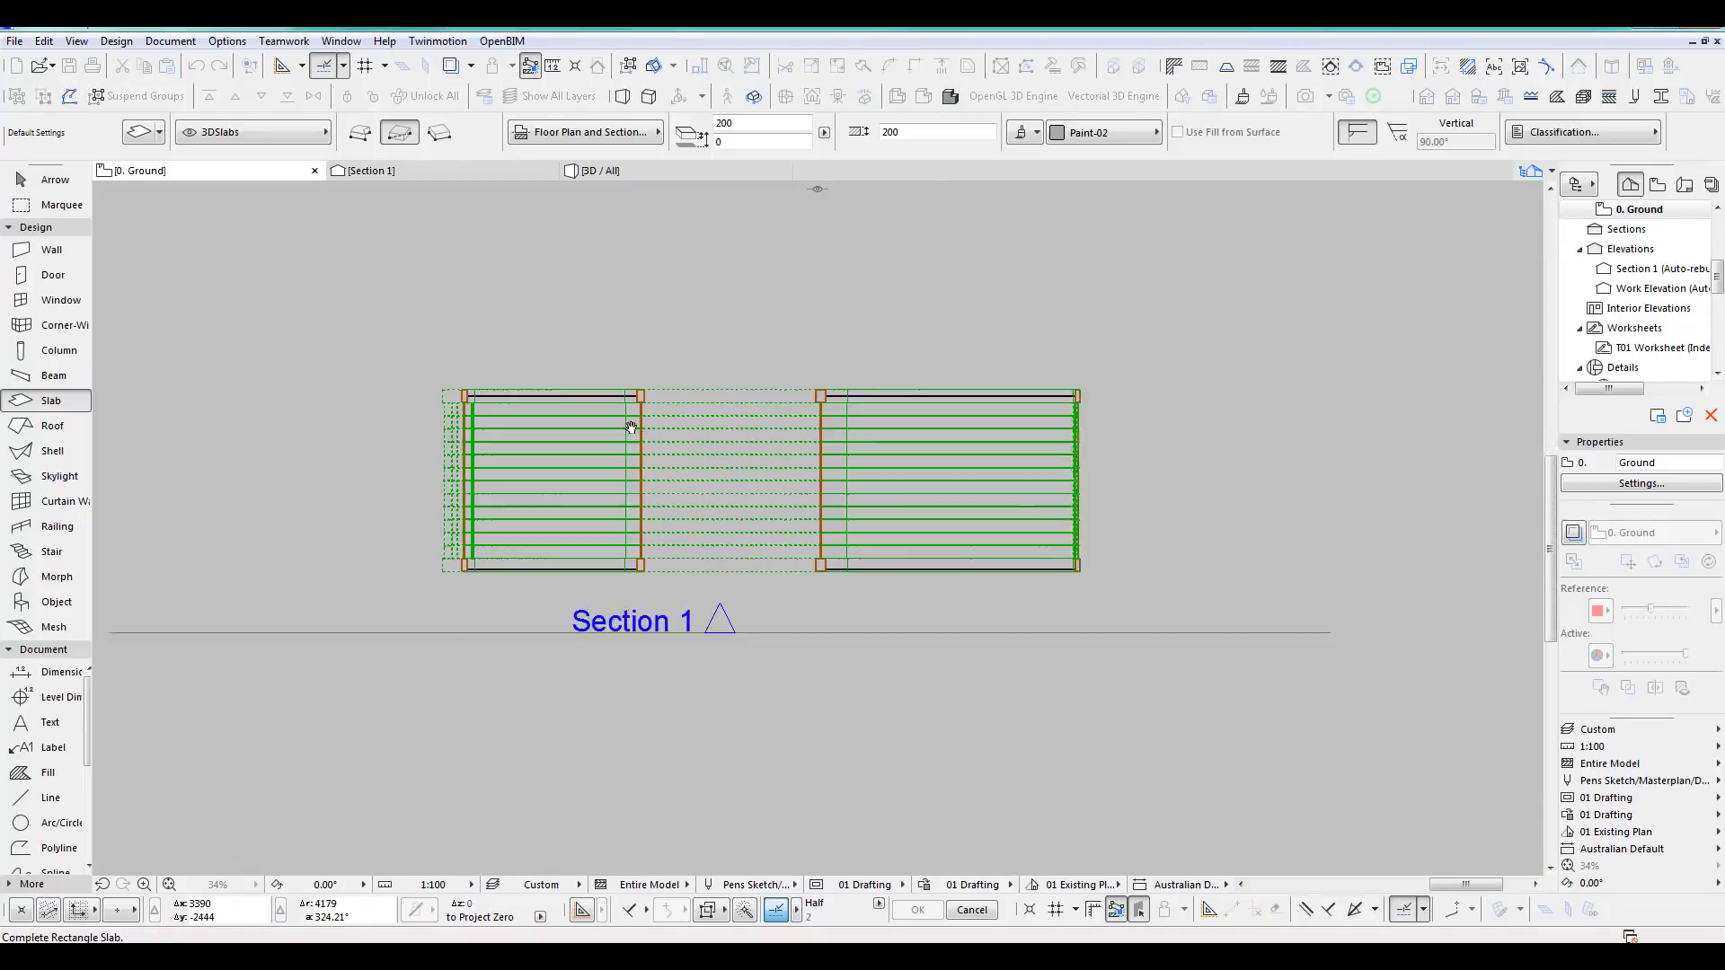
pyautogui.scroll(9, 957, 555)
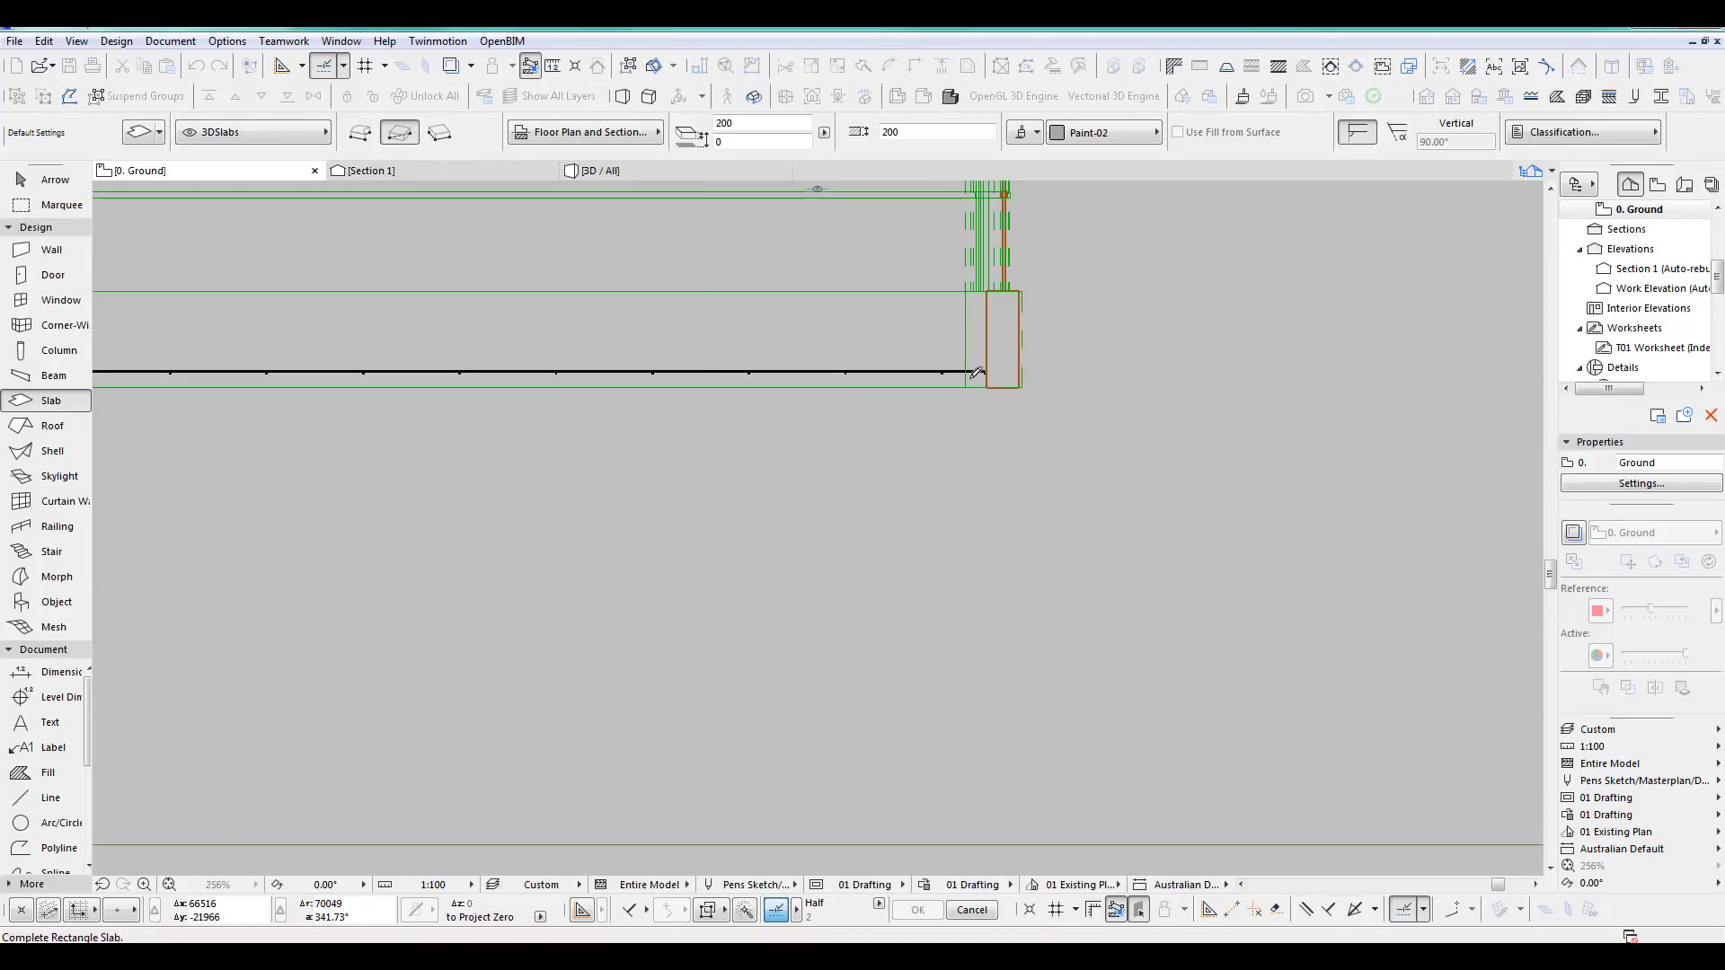
pyautogui.click(1022, 388)
pyautogui.press('F3')
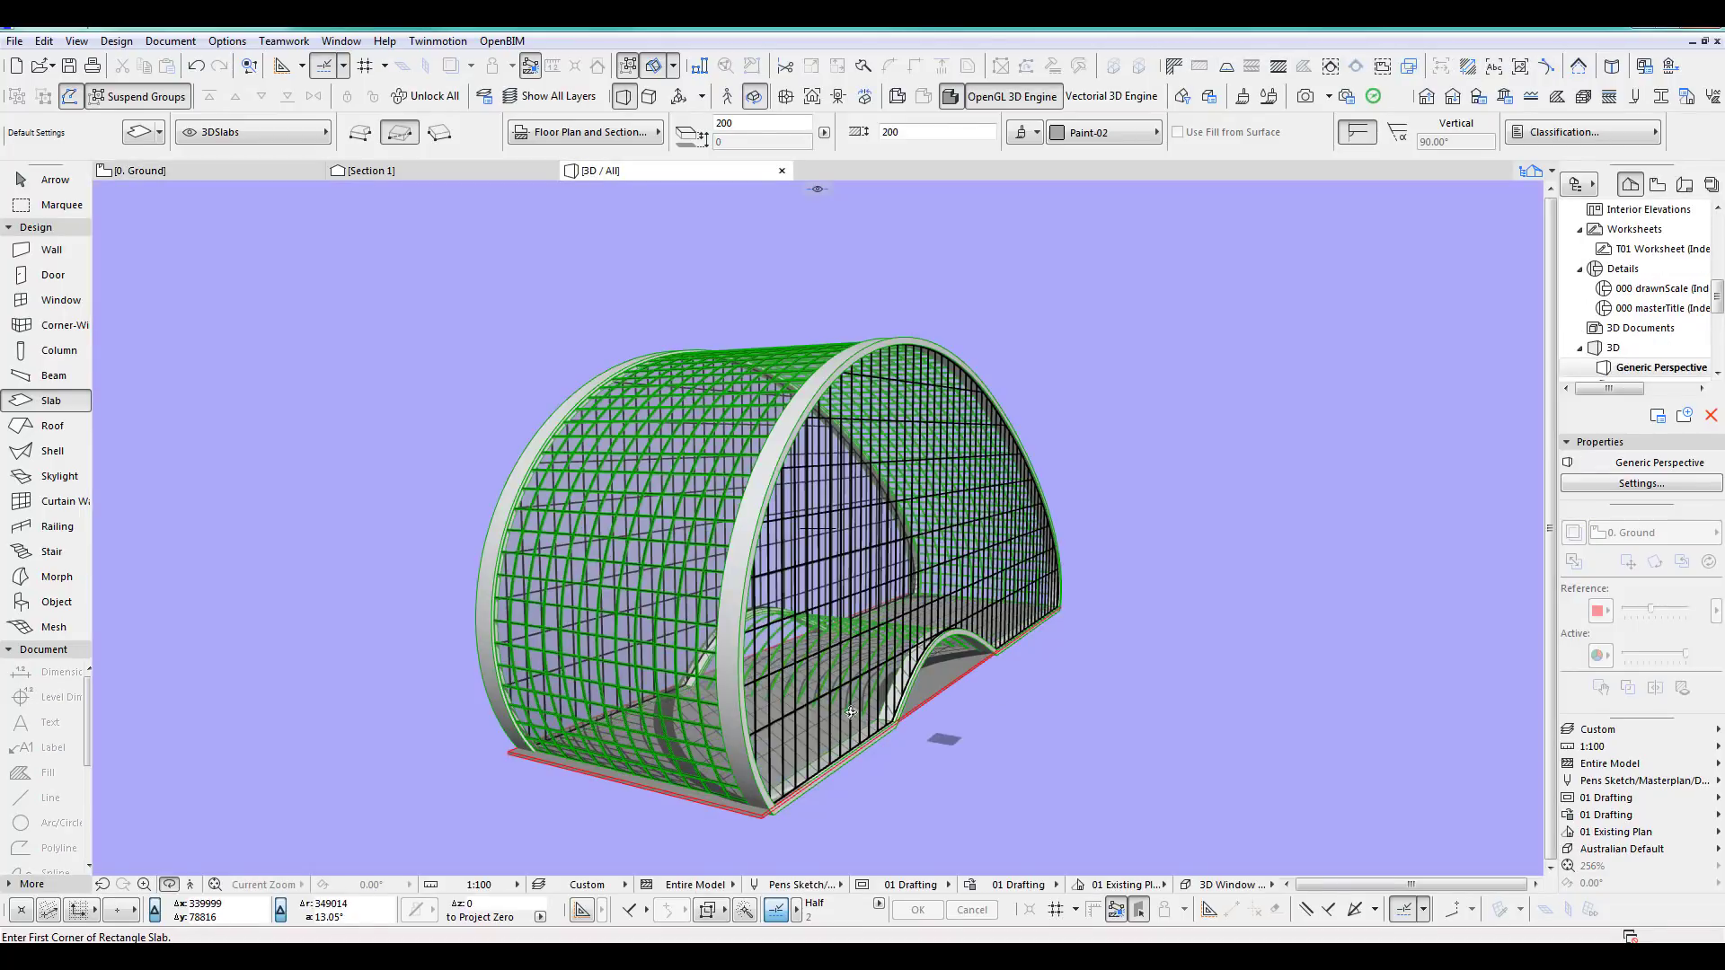
# Select the floor slab in 3D and offset its protruding short end edge inward by about 1394 to the arch band's base.
pyautogui.scroll(5, 851, 712)
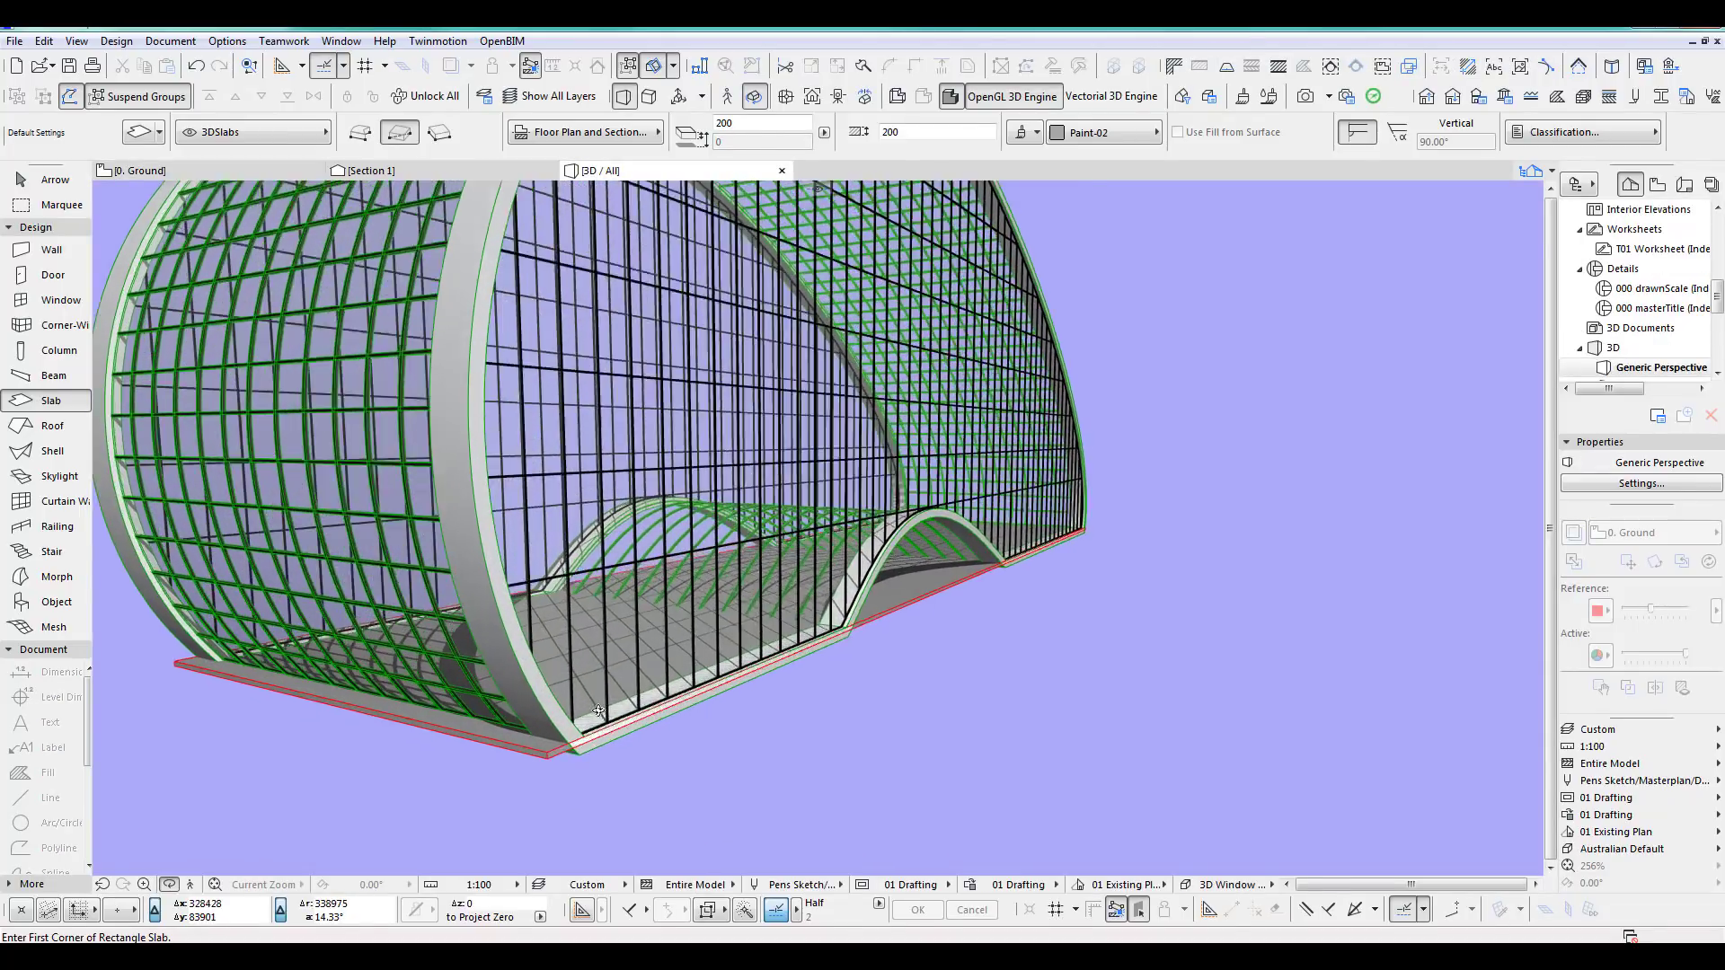
pyautogui.scroll(2, 598, 711)
pyautogui.moveTo(599, 711); pyautogui.dragTo(770, 620)
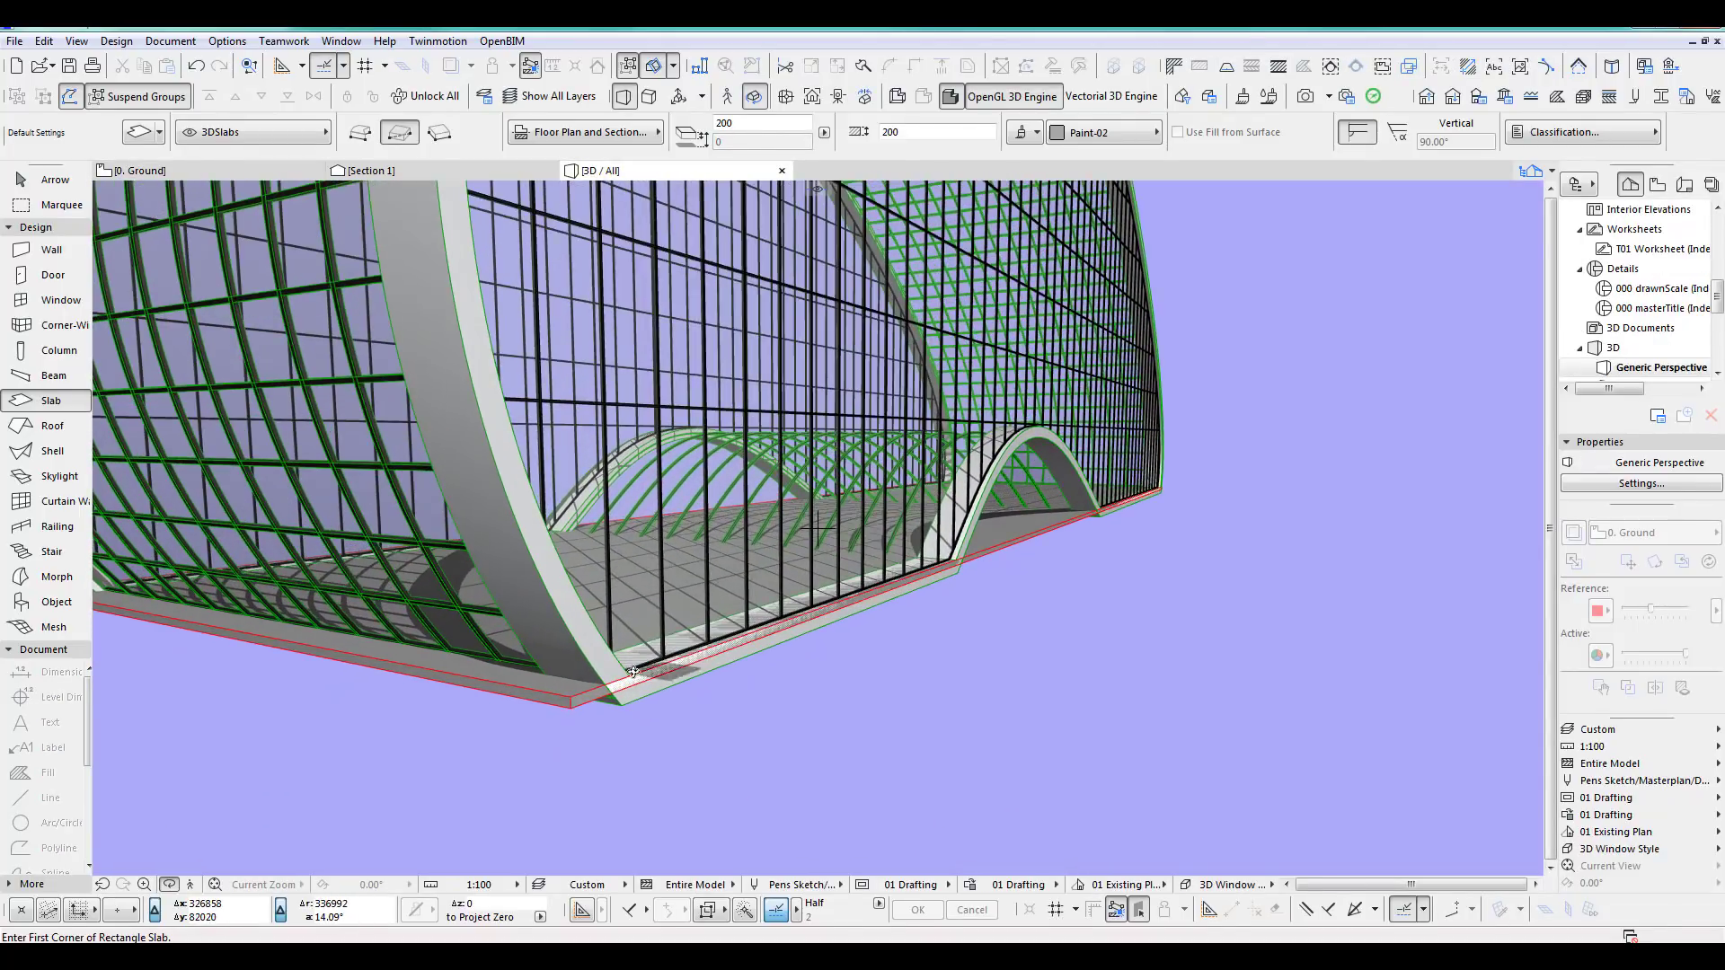
pyautogui.moveTo(634, 672); pyautogui.dragTo(117, 322)
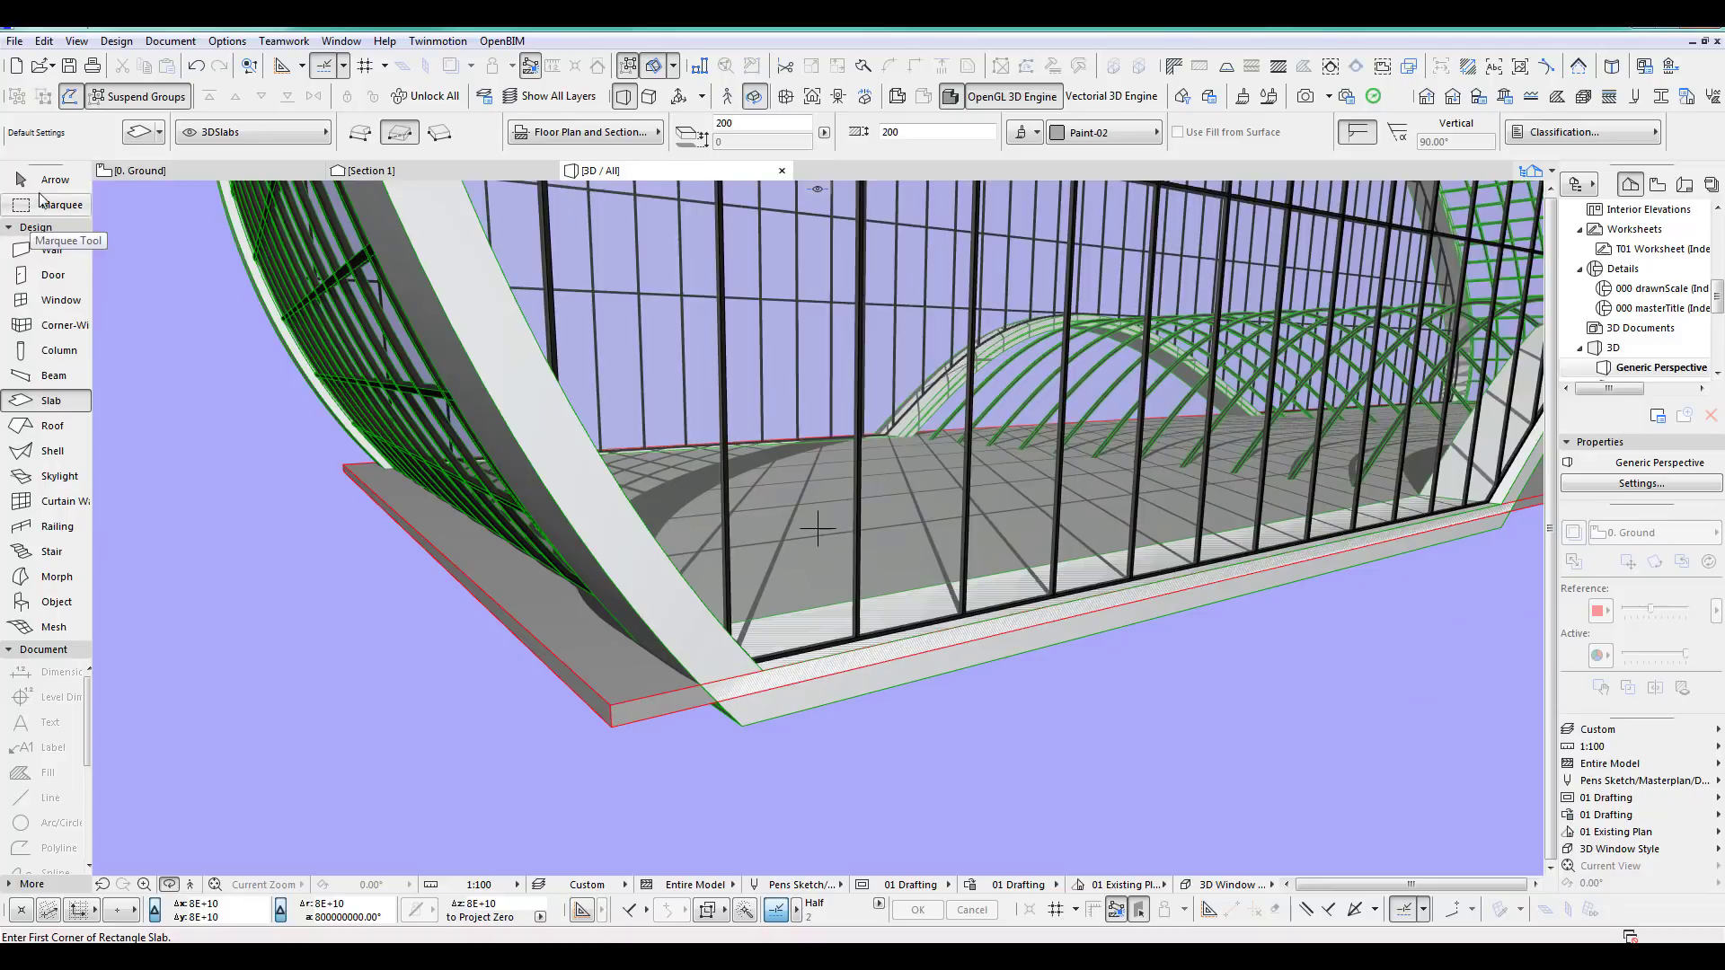
pyautogui.click(38, 181)
pyautogui.click(601, 700)
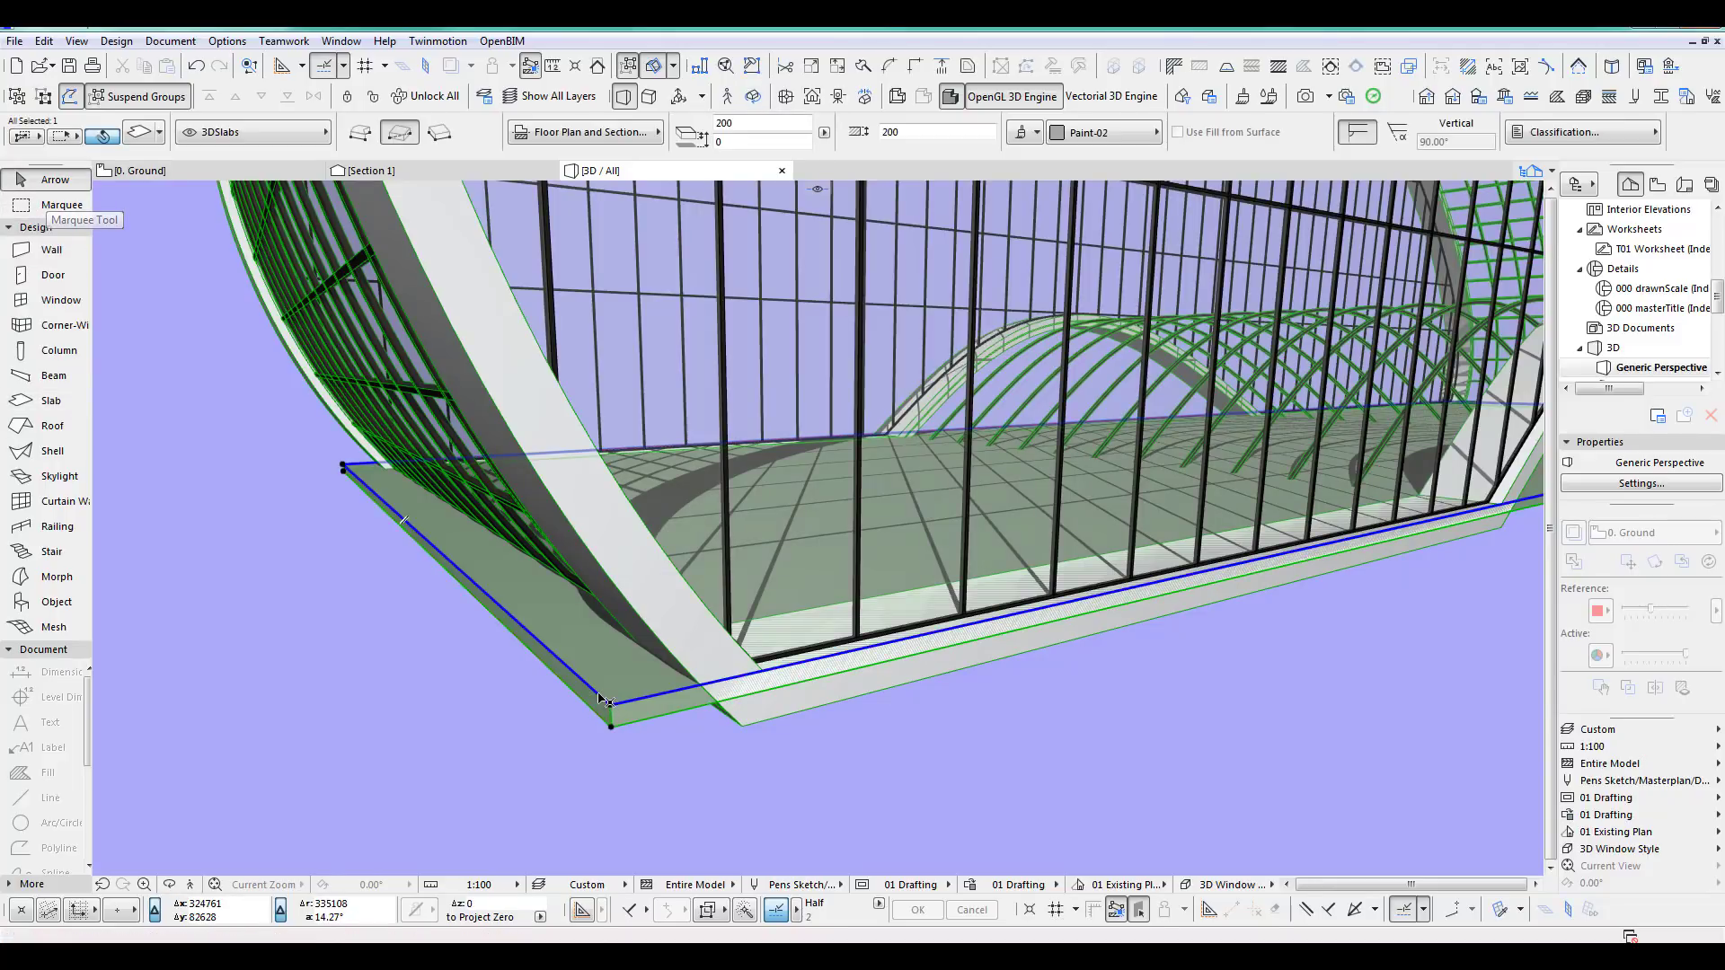
pyautogui.click(602, 699)
pyautogui.click(750, 780)
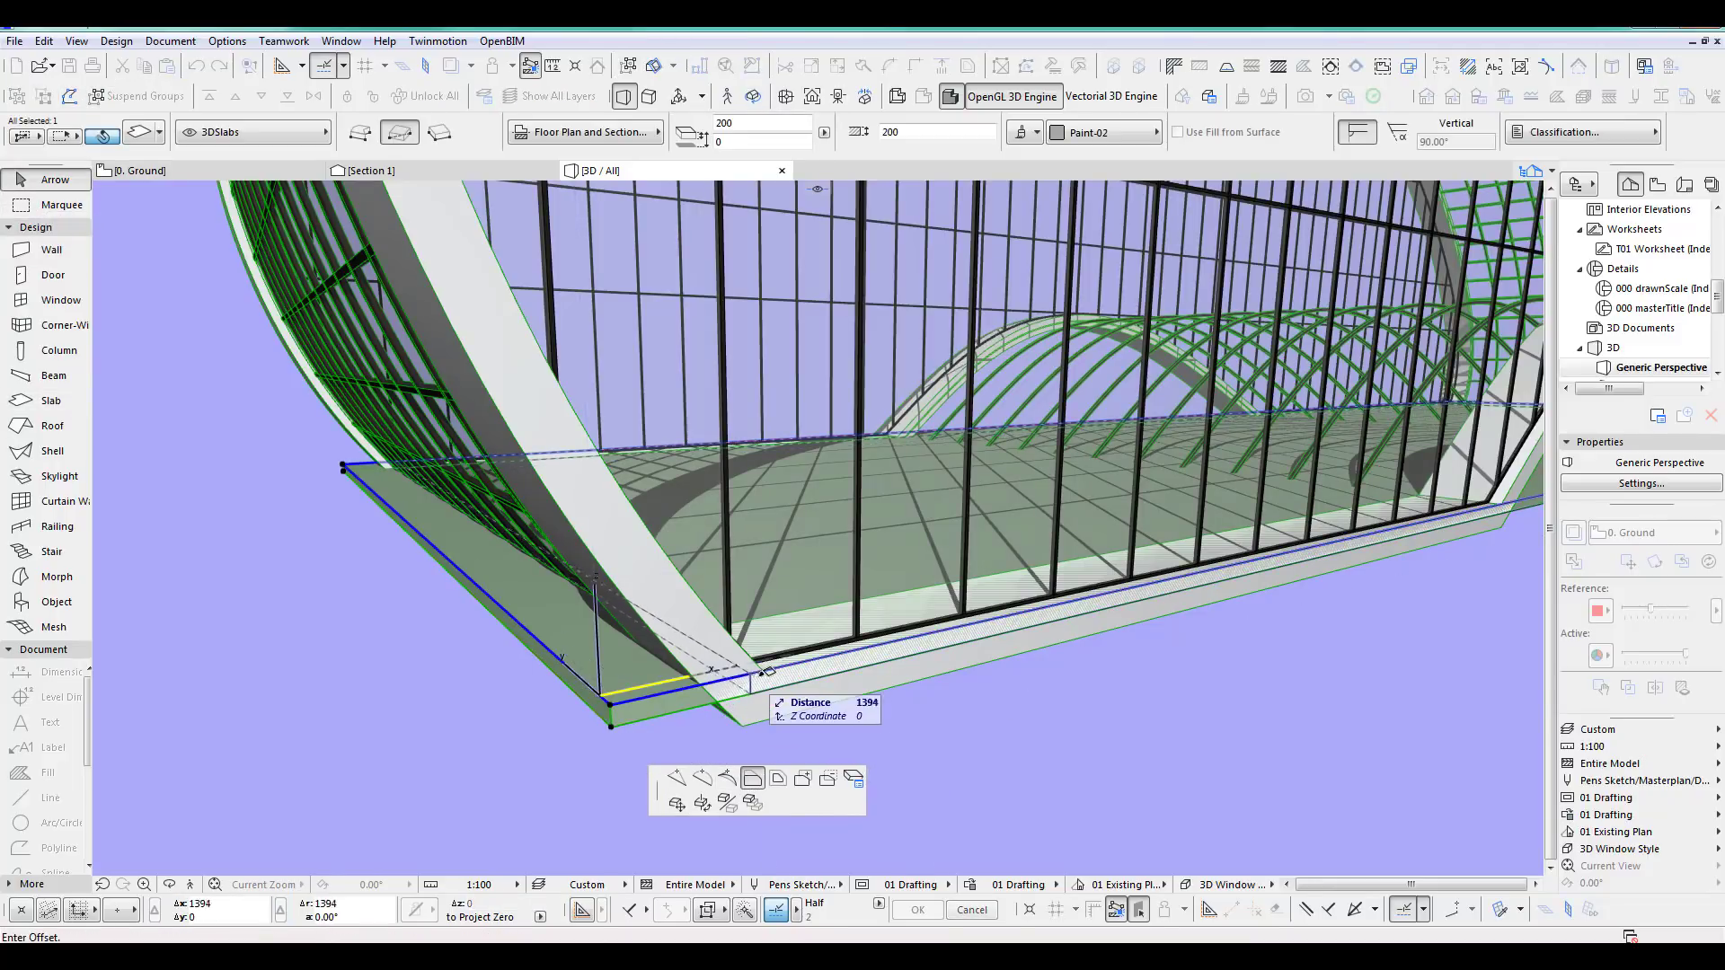
pyautogui.click(762, 671)
# Offset the floor slab's opposite short end edge inward to the foot of the arch band.
pyautogui.scroll(-3, 1123, 606)
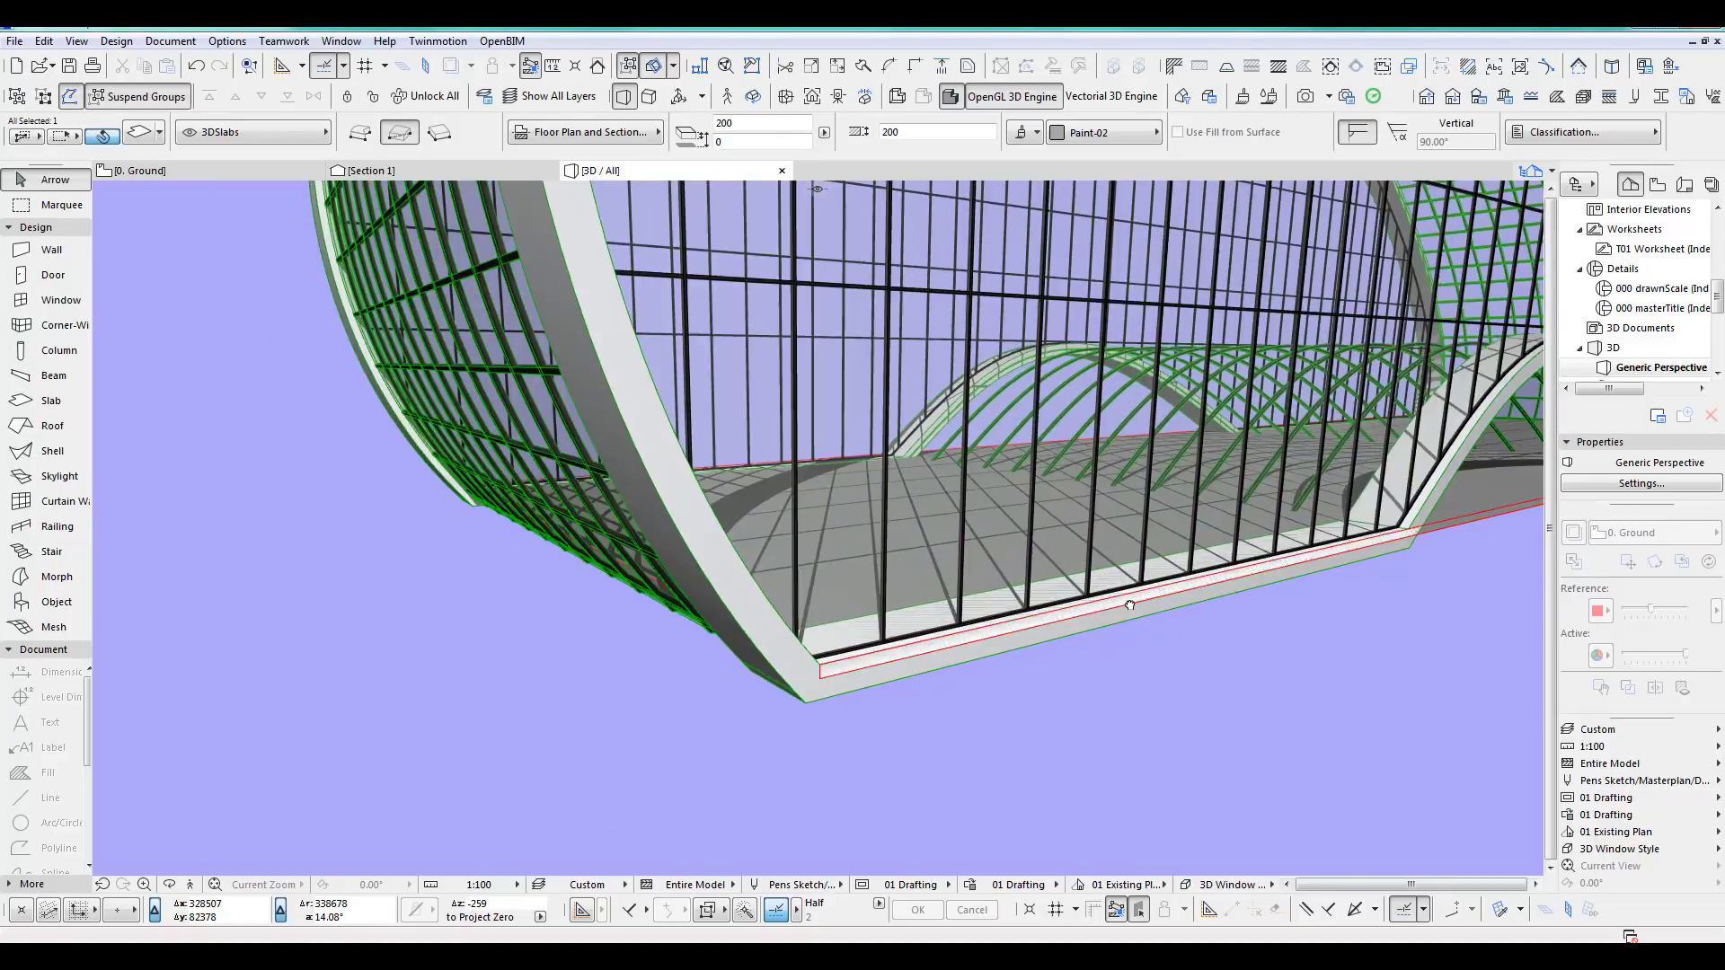
pyautogui.moveTo(1500, 575); pyautogui.dragTo(352, 720, button='middle')
pyautogui.scroll(4, 1187, 509)
pyautogui.scroll(5, 1184, 540)
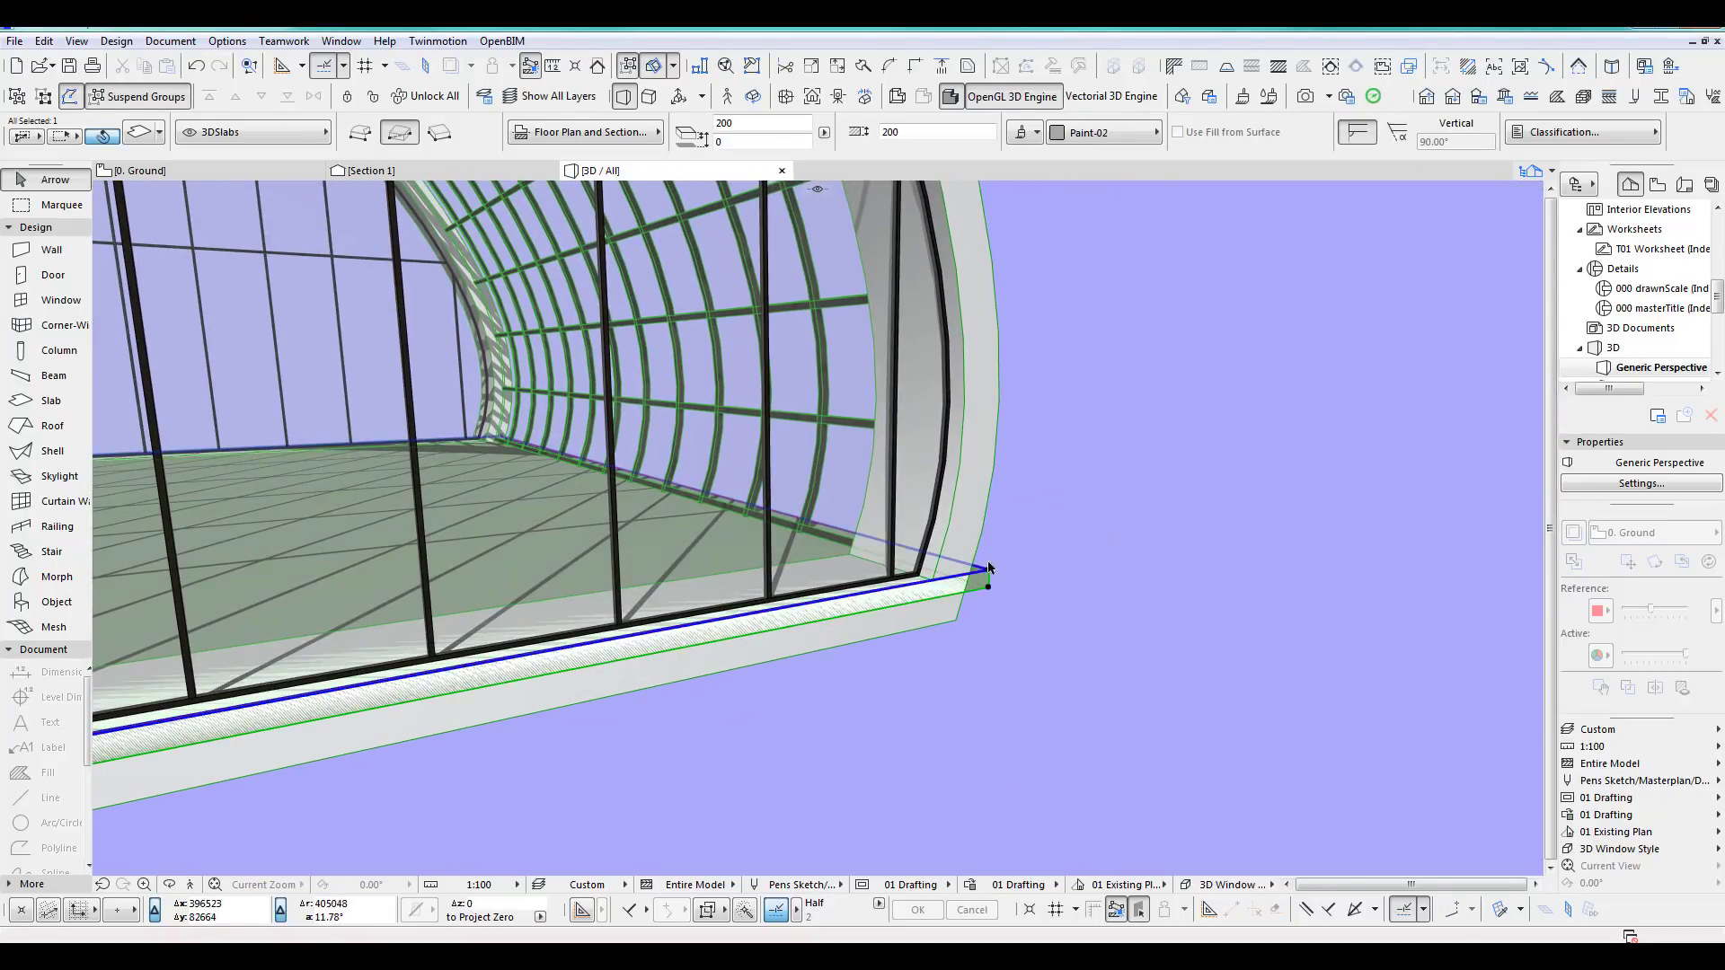
pyautogui.click(986, 571)
pyautogui.click(932, 580)
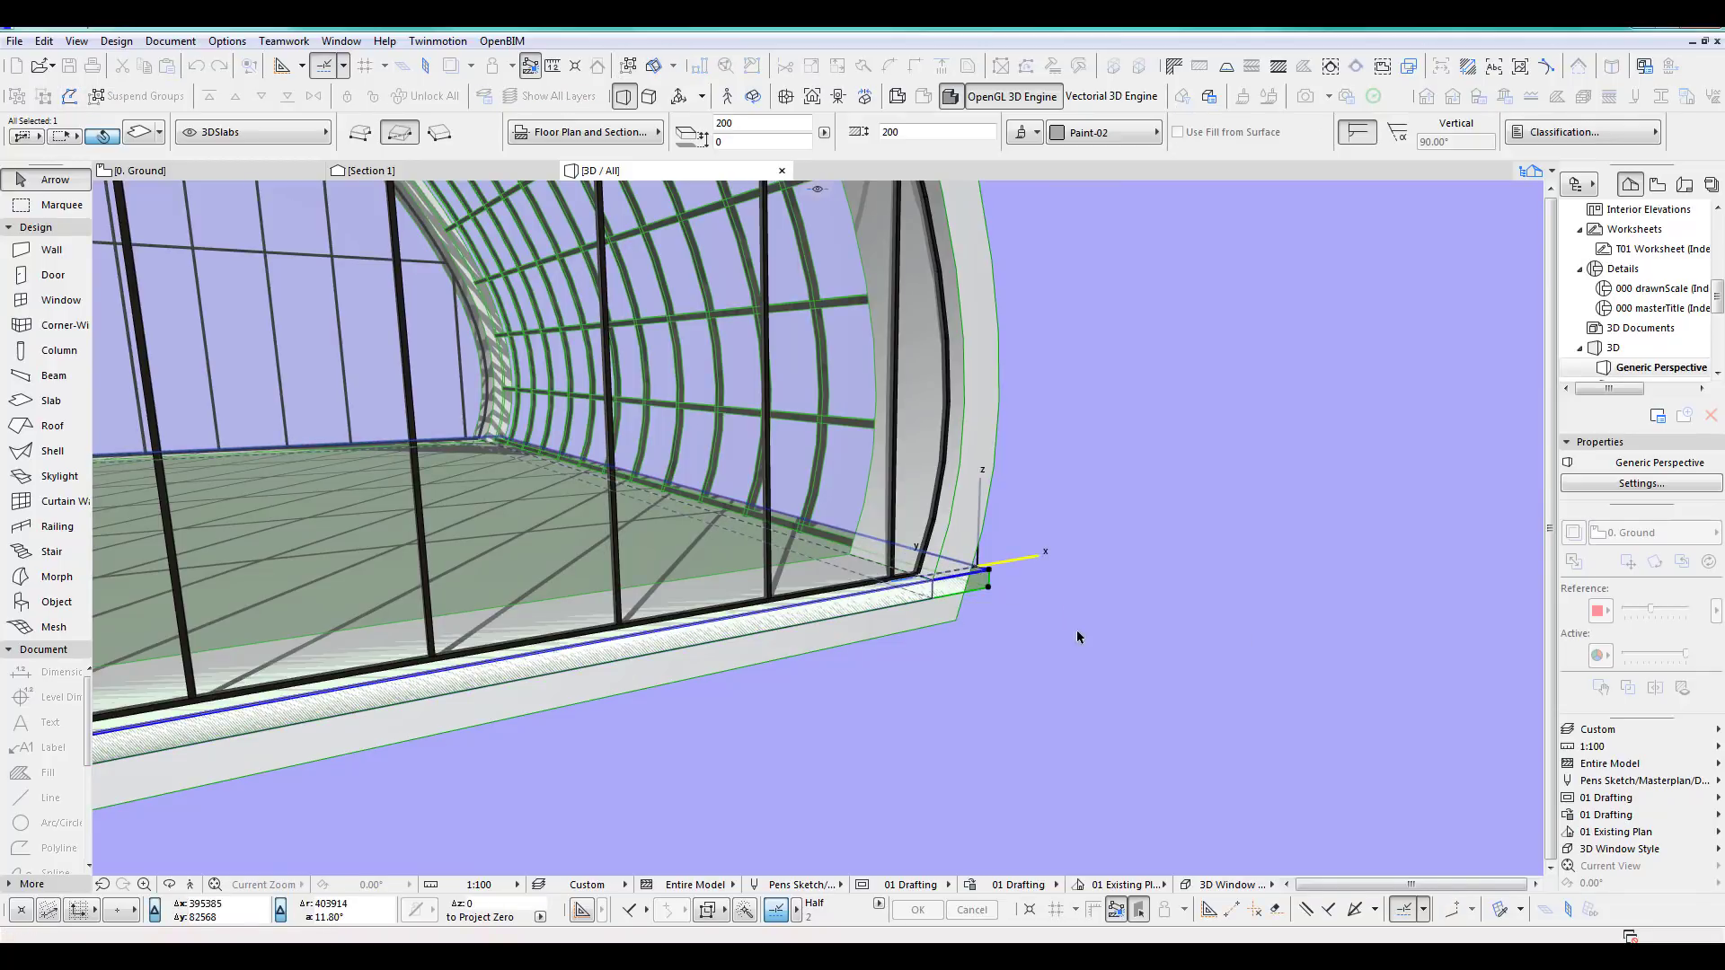
# Offset the floor slab's long front edge inward by 1500, behind the front band.
pyautogui.keyDown('shift'); pyautogui.moveTo(1078, 627); pyautogui.dragTo(914, 620, button='middle'); pyautogui.keyUp('shift')
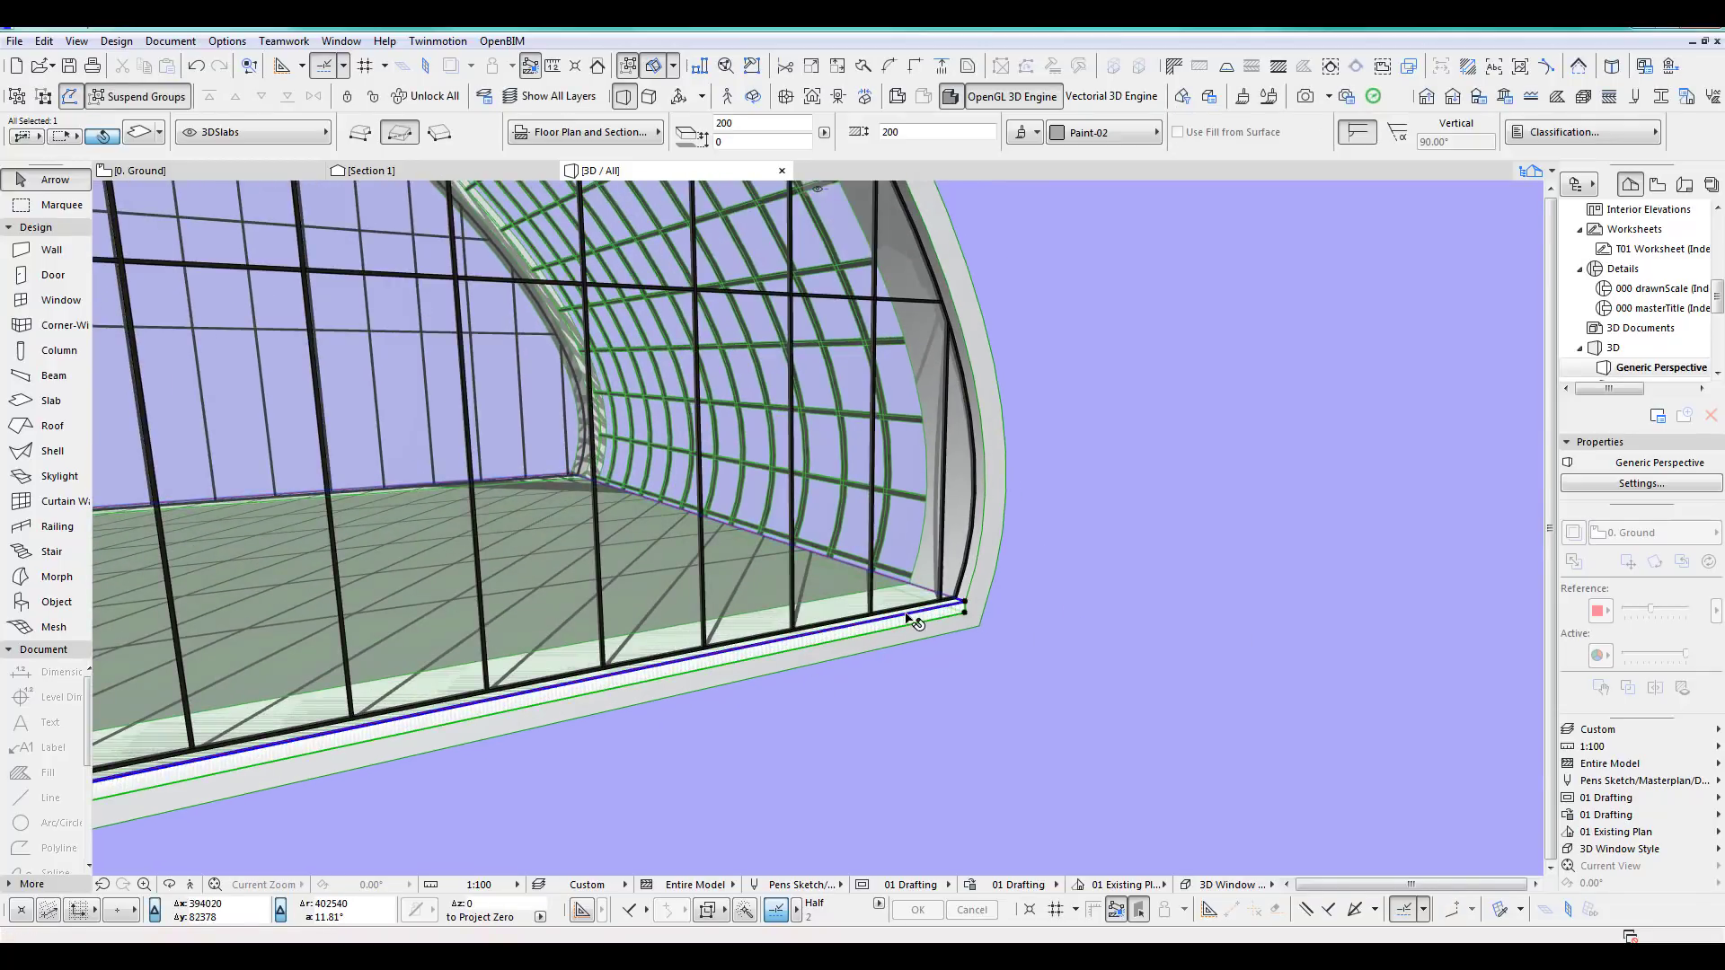
pyautogui.click(914, 620)
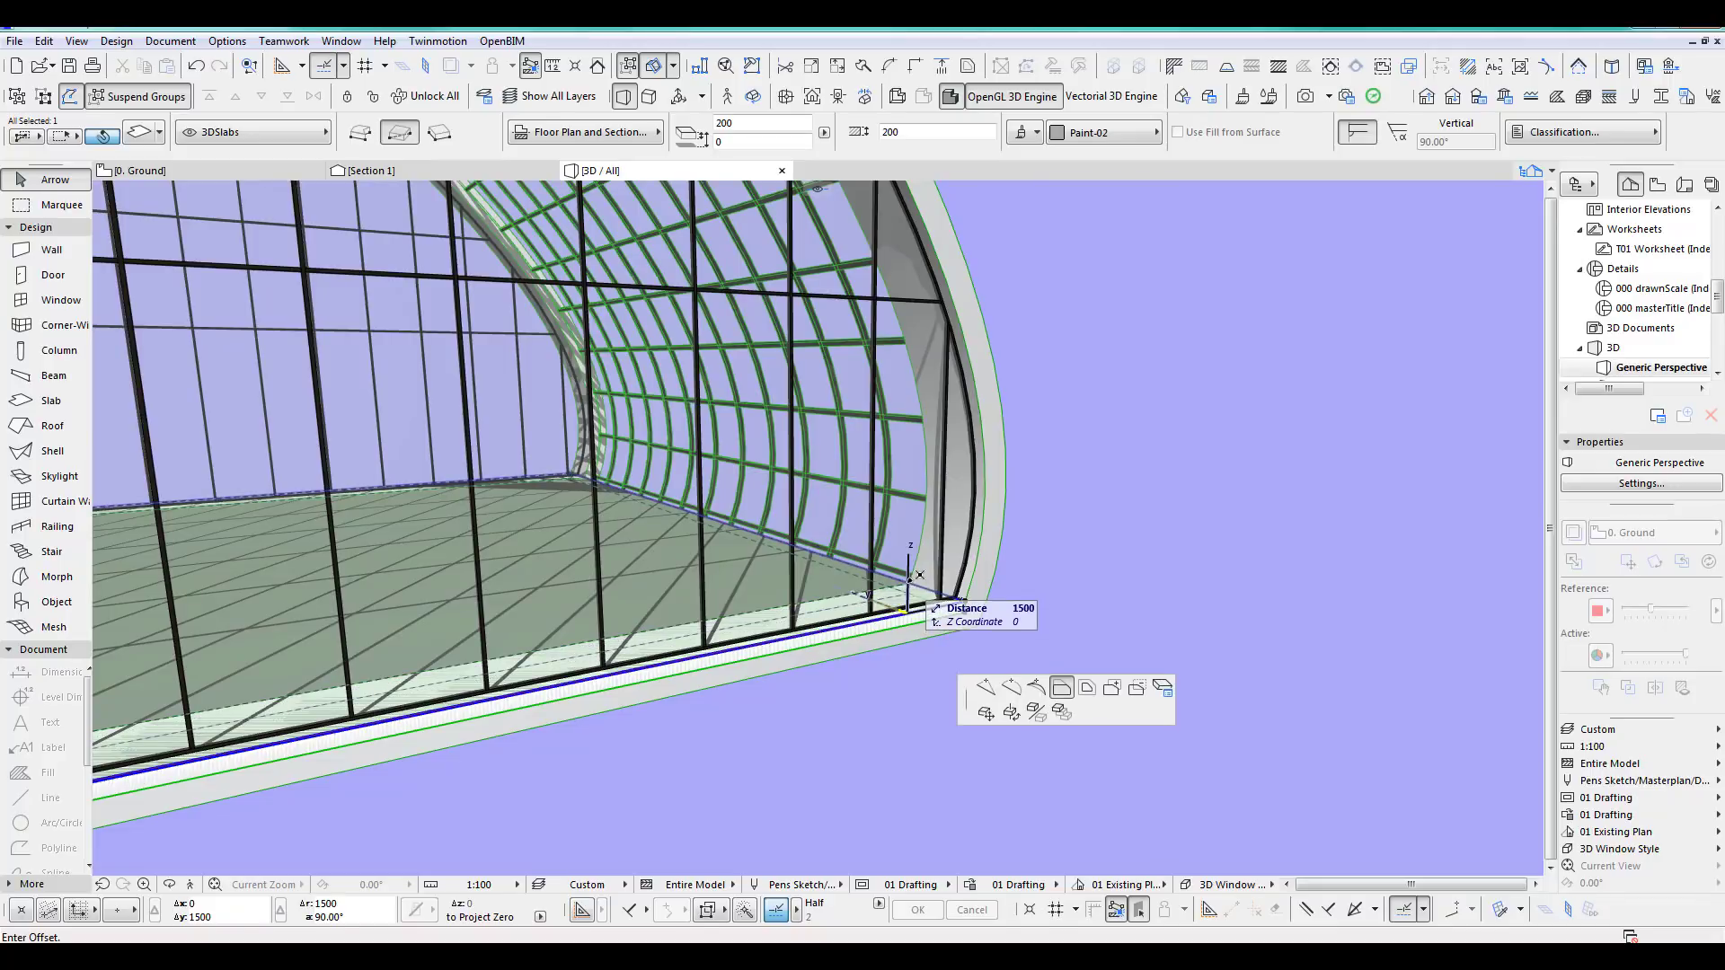
pyautogui.click(908, 591)
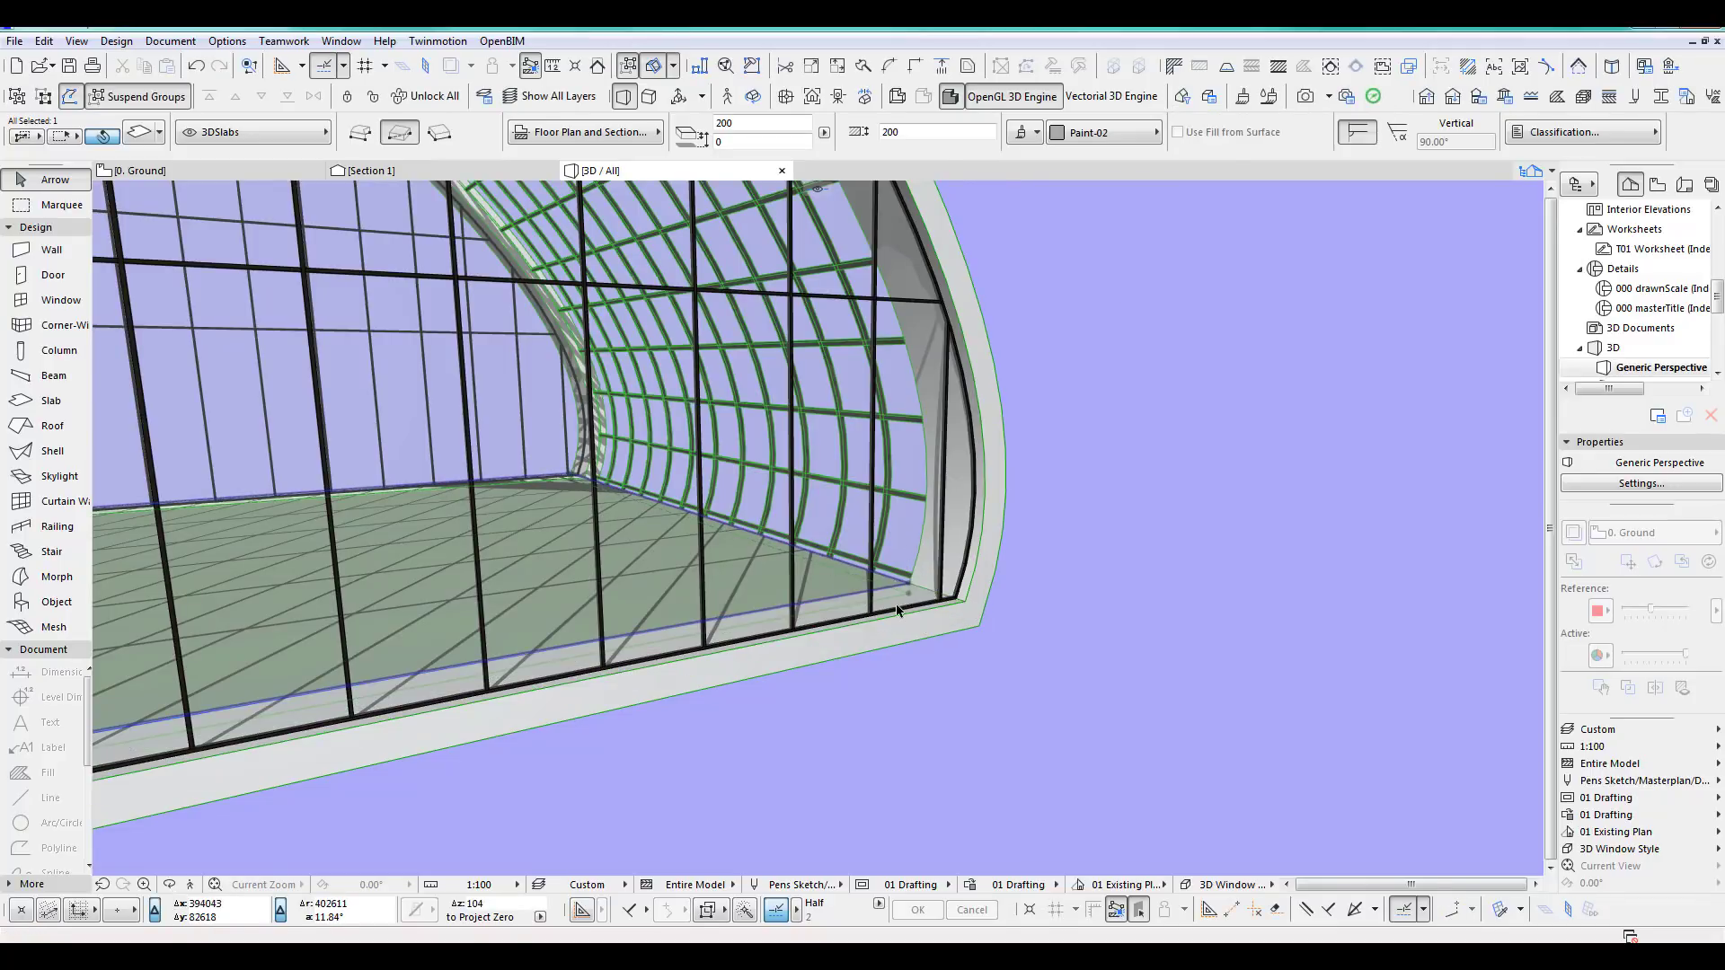
# Return to the ground plan, activate the Slab tool and select the floor slab.
pyautogui.press('F2')
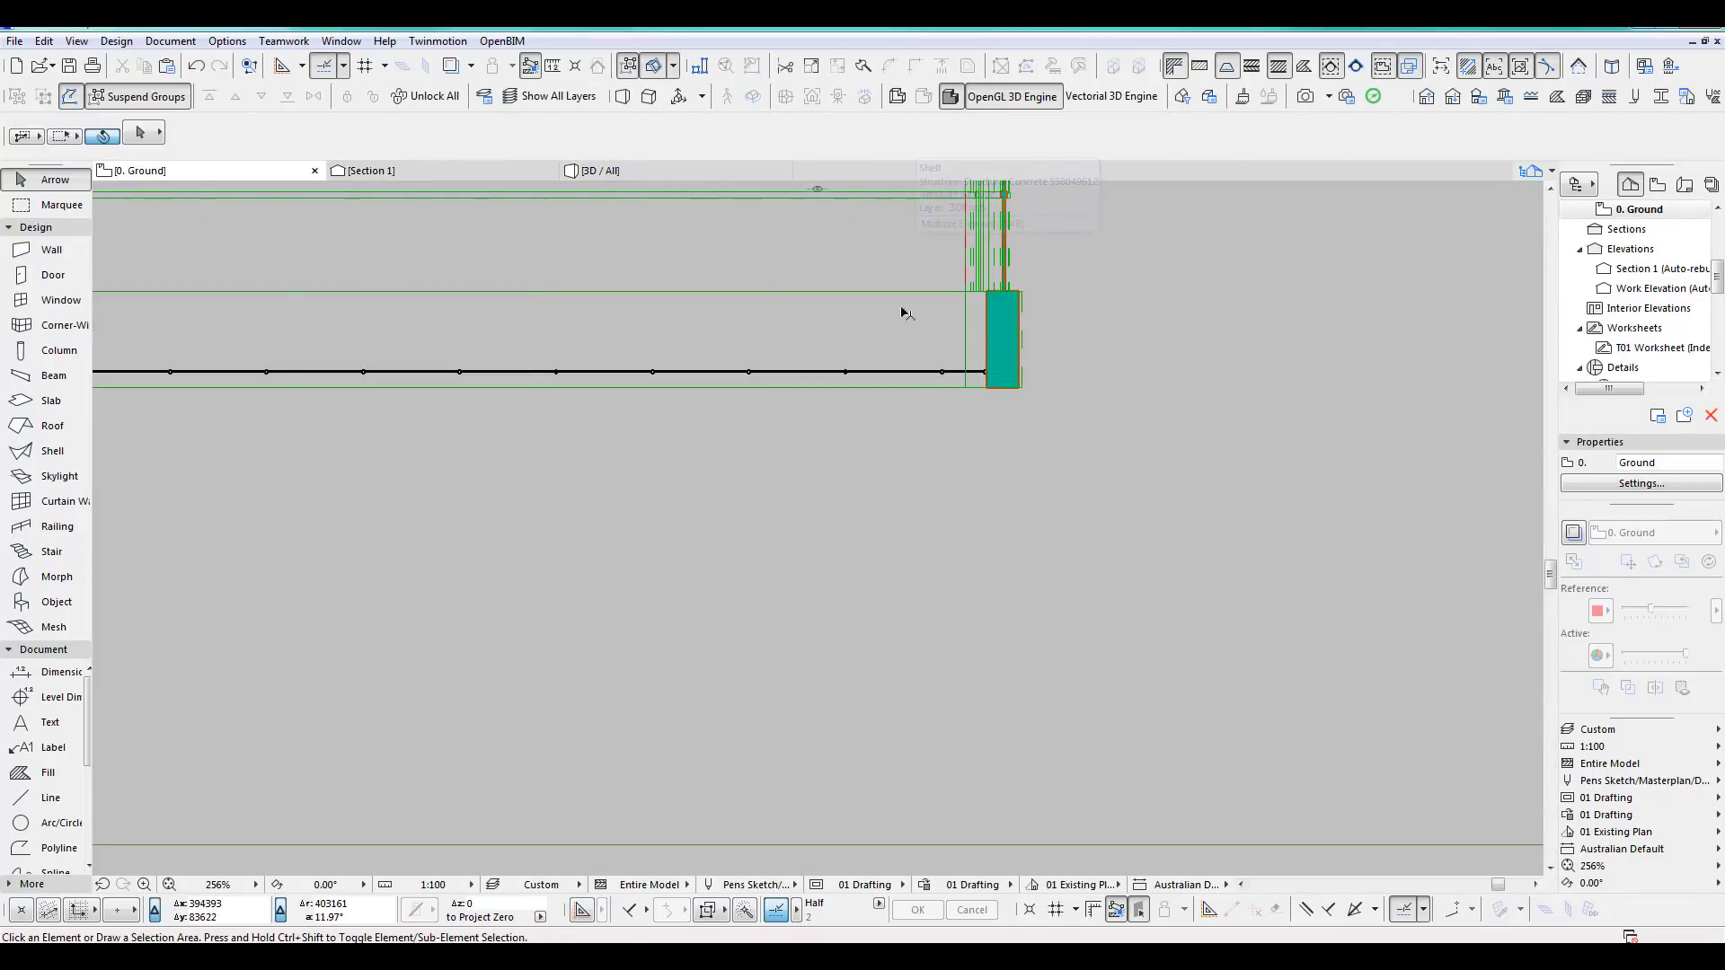
pyautogui.scroll(-8, 952, 519)
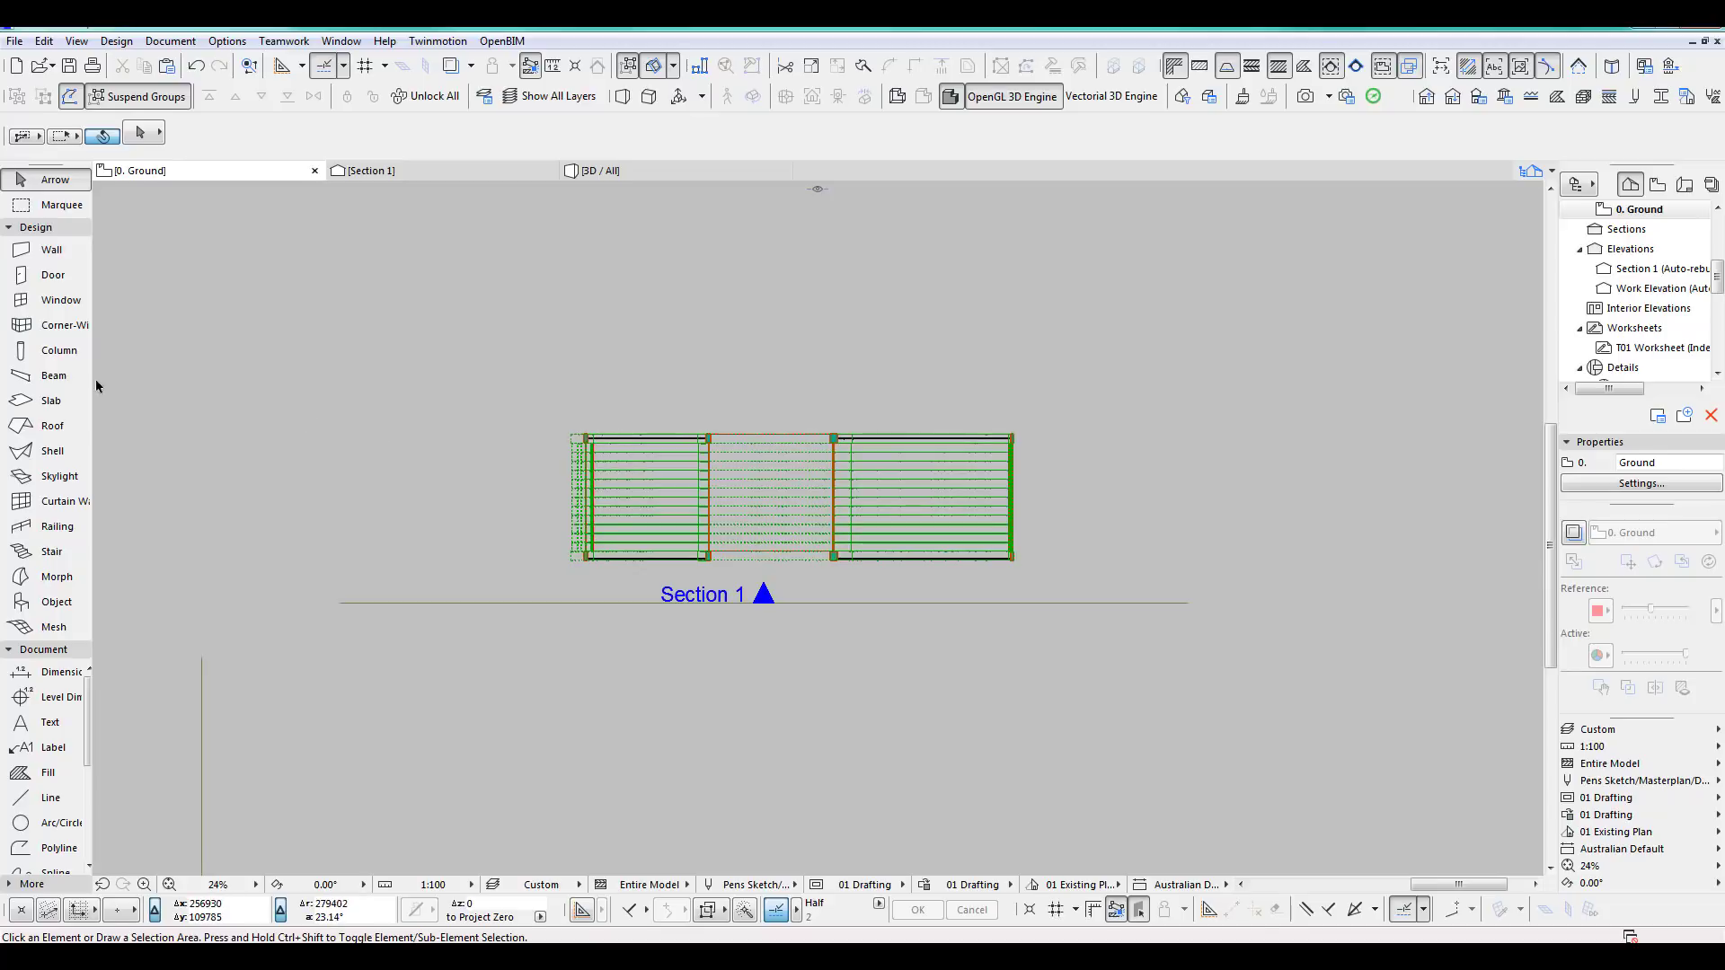
pyautogui.click(47, 401)
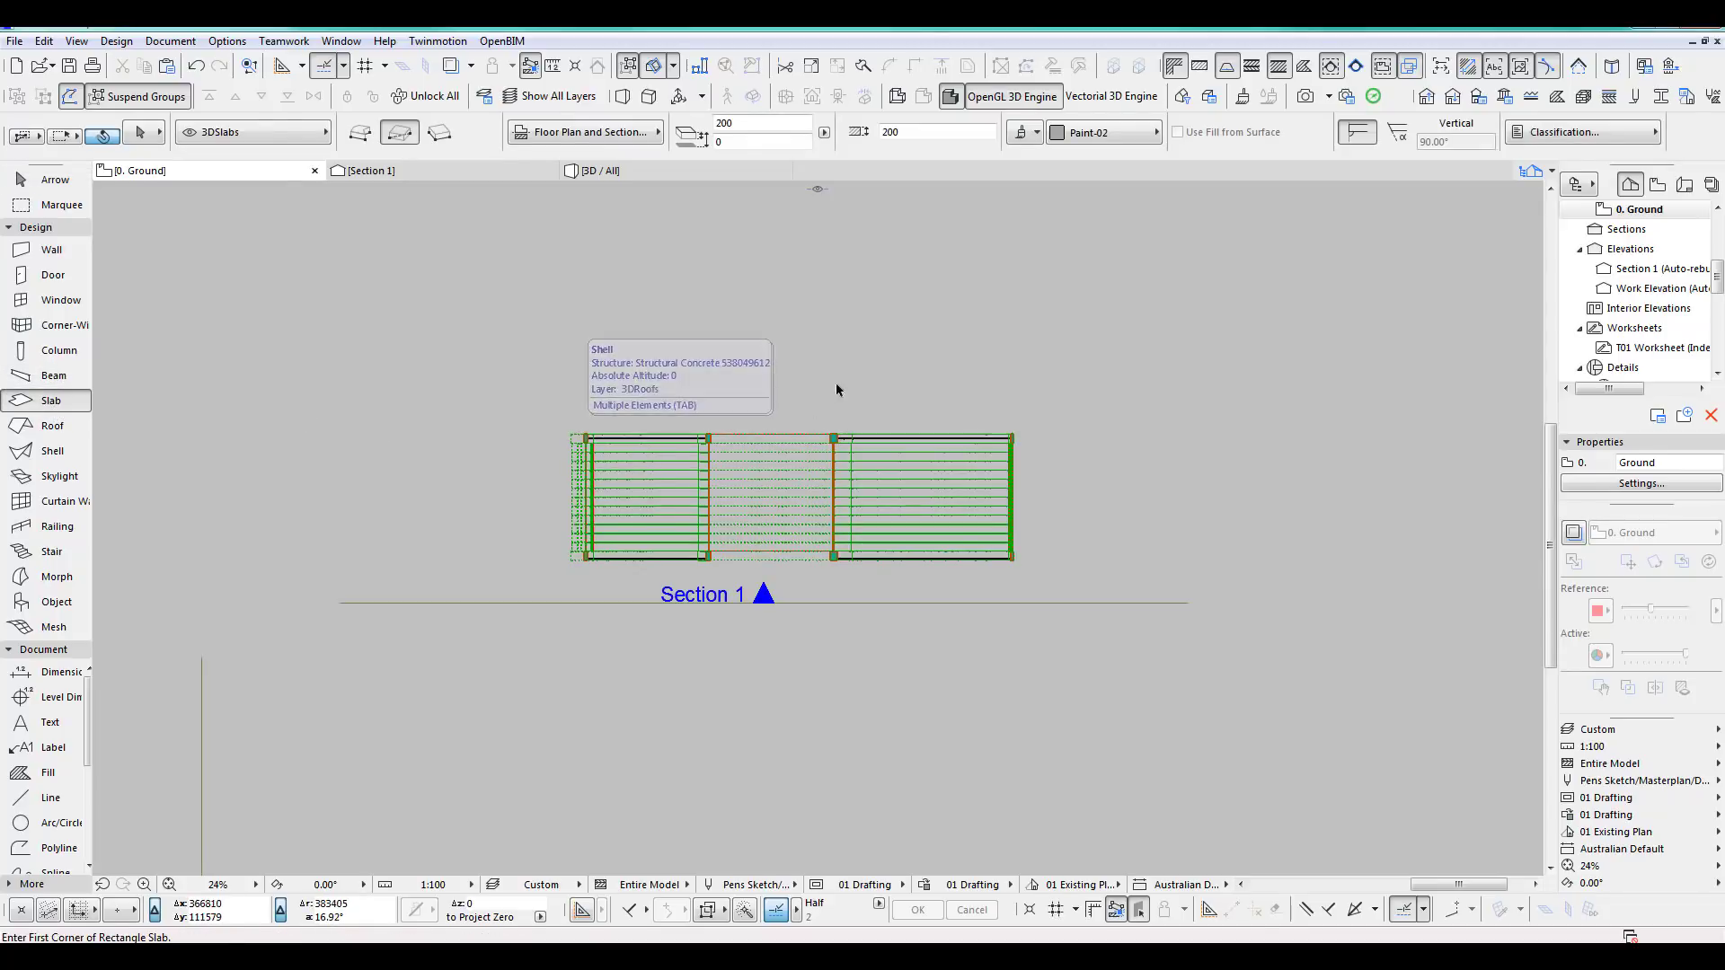
pyautogui.scroll(4, 1080, 438)
pyautogui.scroll(-3, 1195, 444)
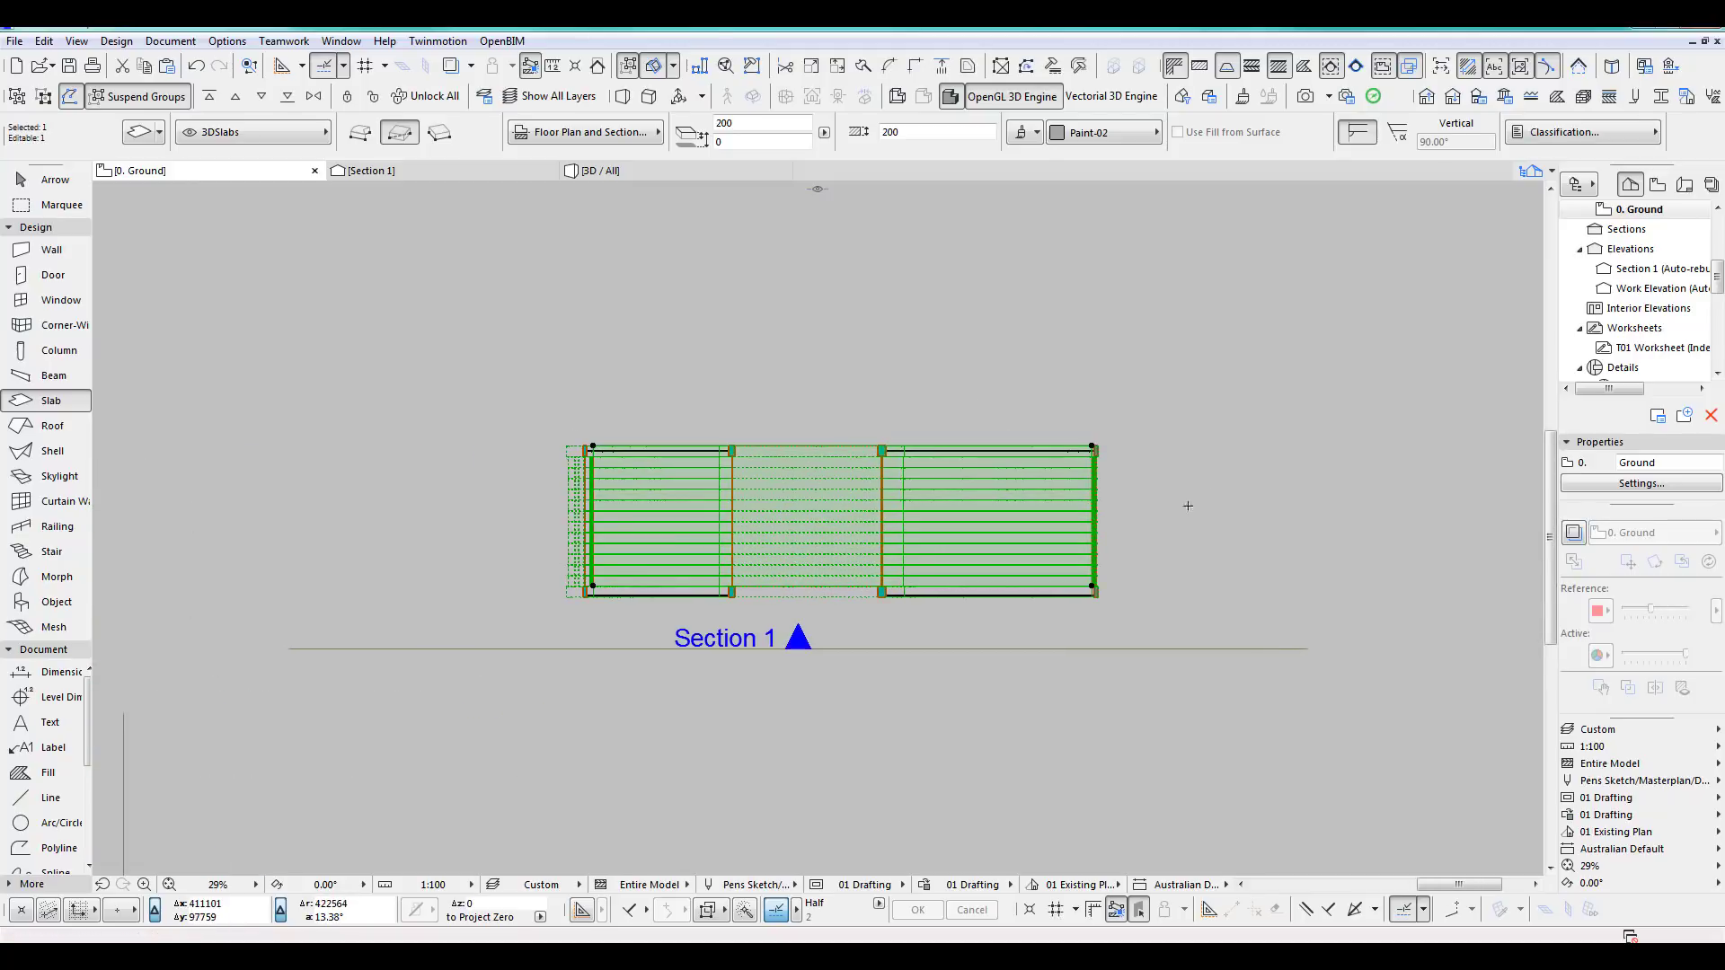
pyautogui.scroll(6, 1105, 307)
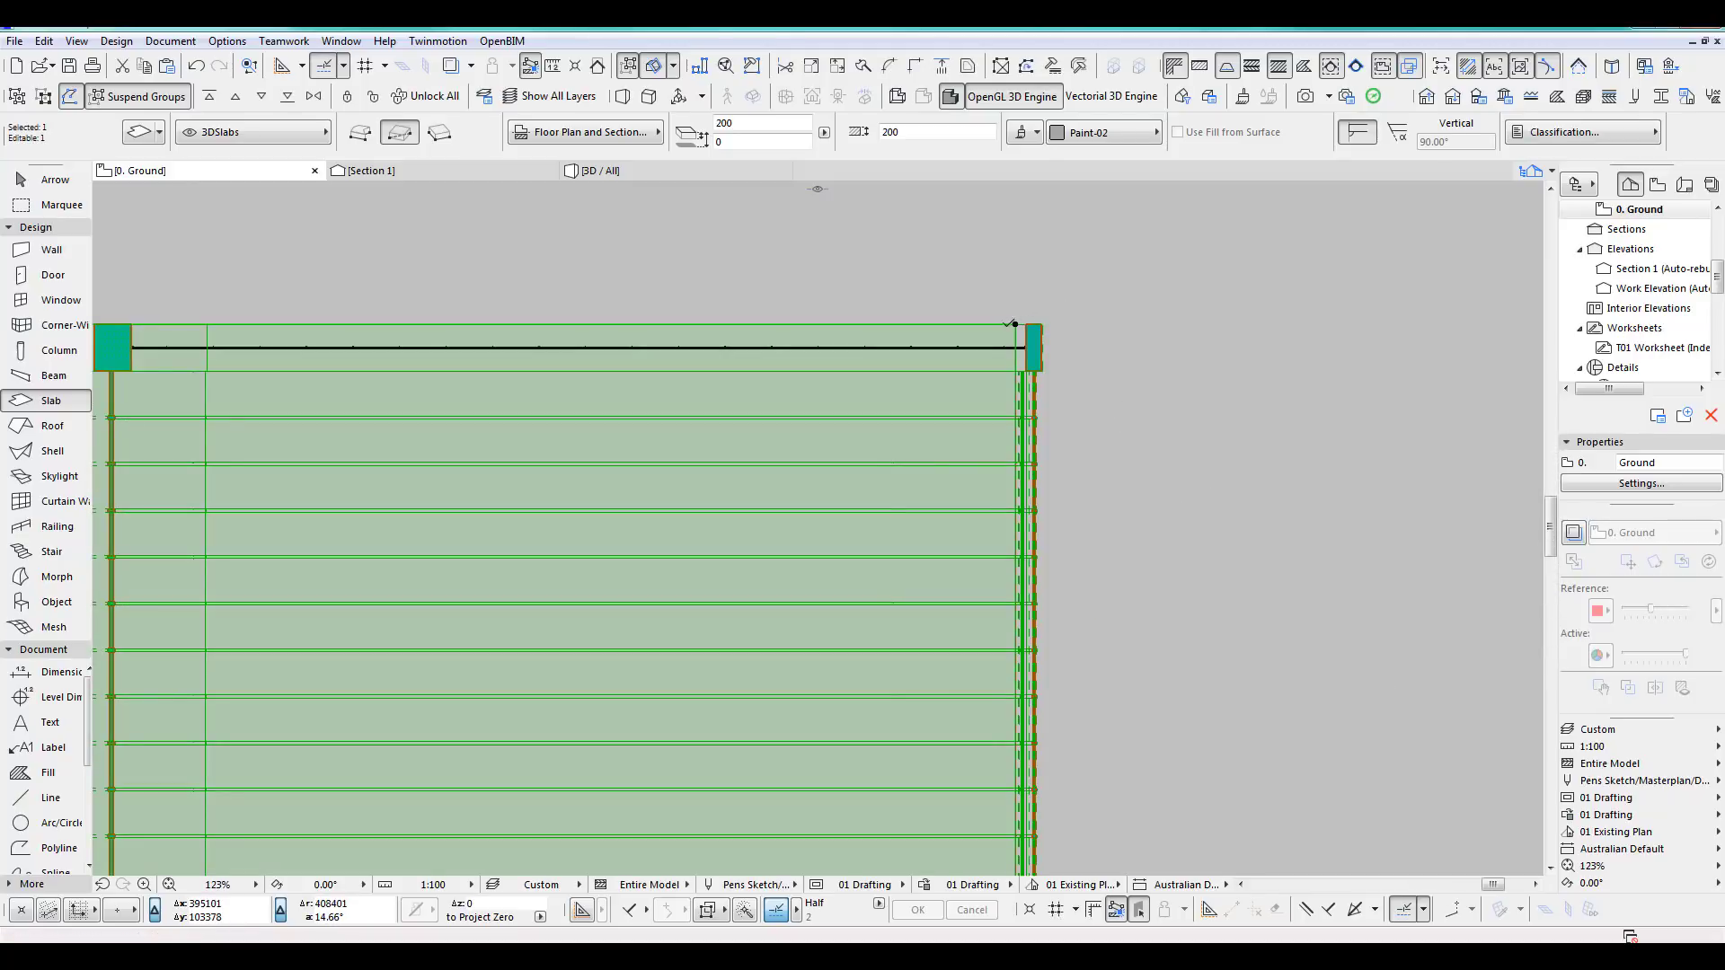
pyautogui.click(1013, 324)
pyautogui.press('Escape')
pyautogui.click(973, 324)
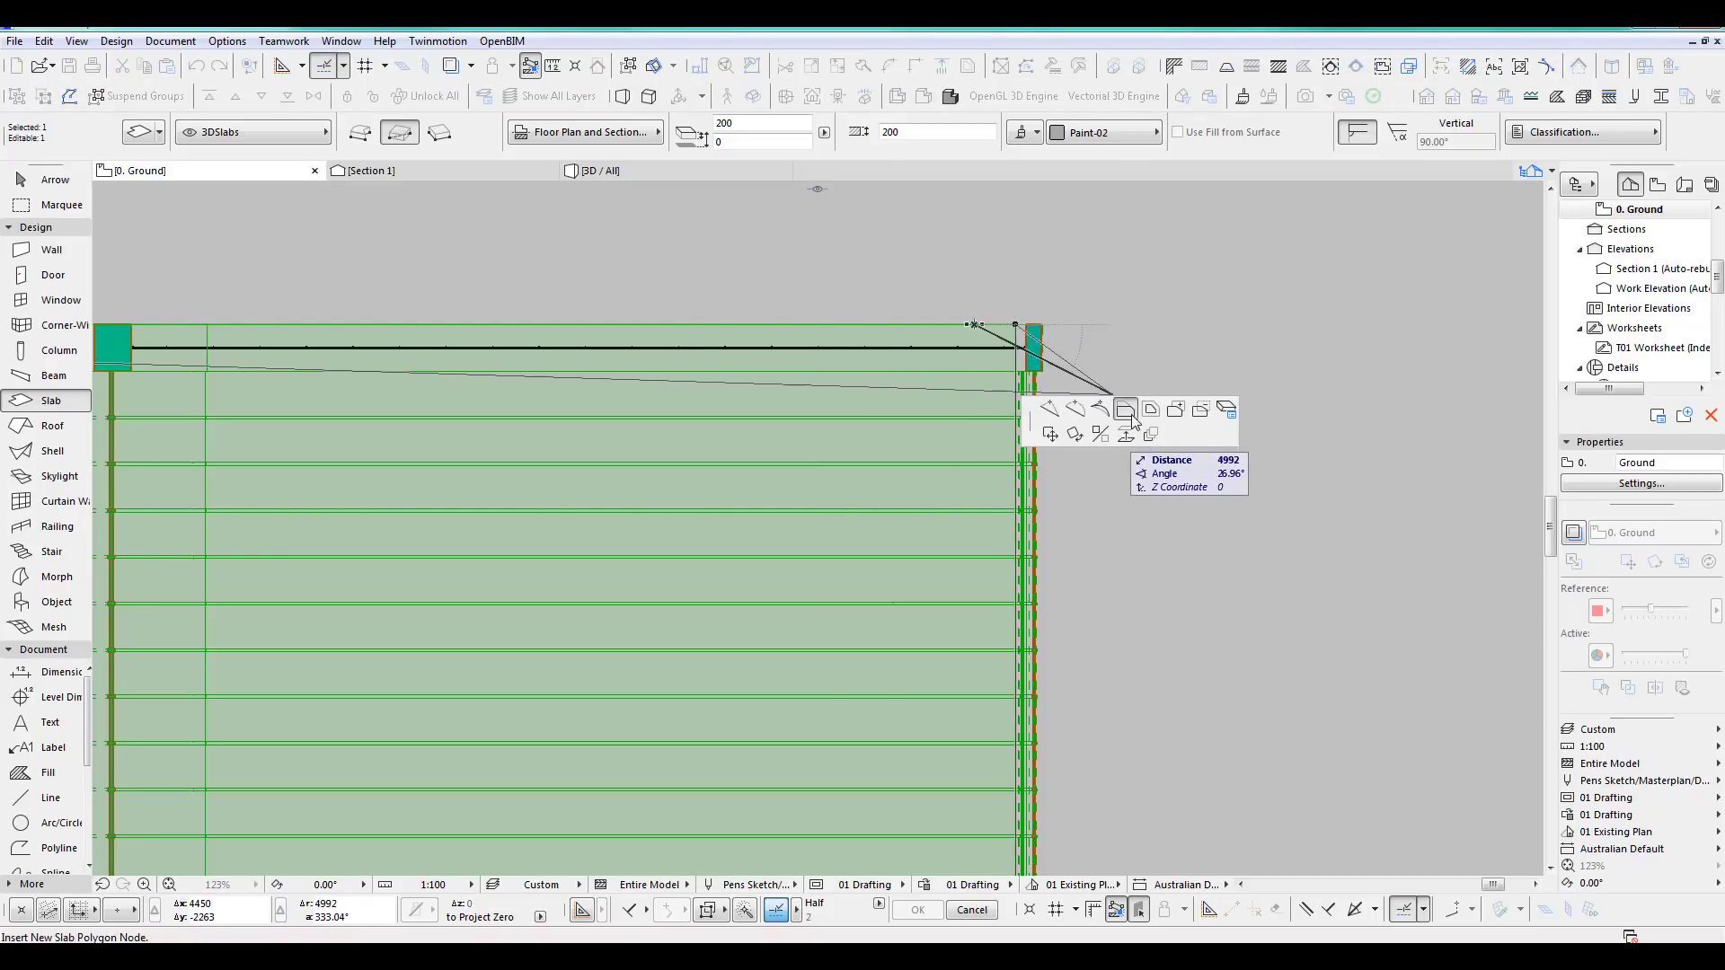
pyautogui.press('Escape')
pyautogui.press('Escape')
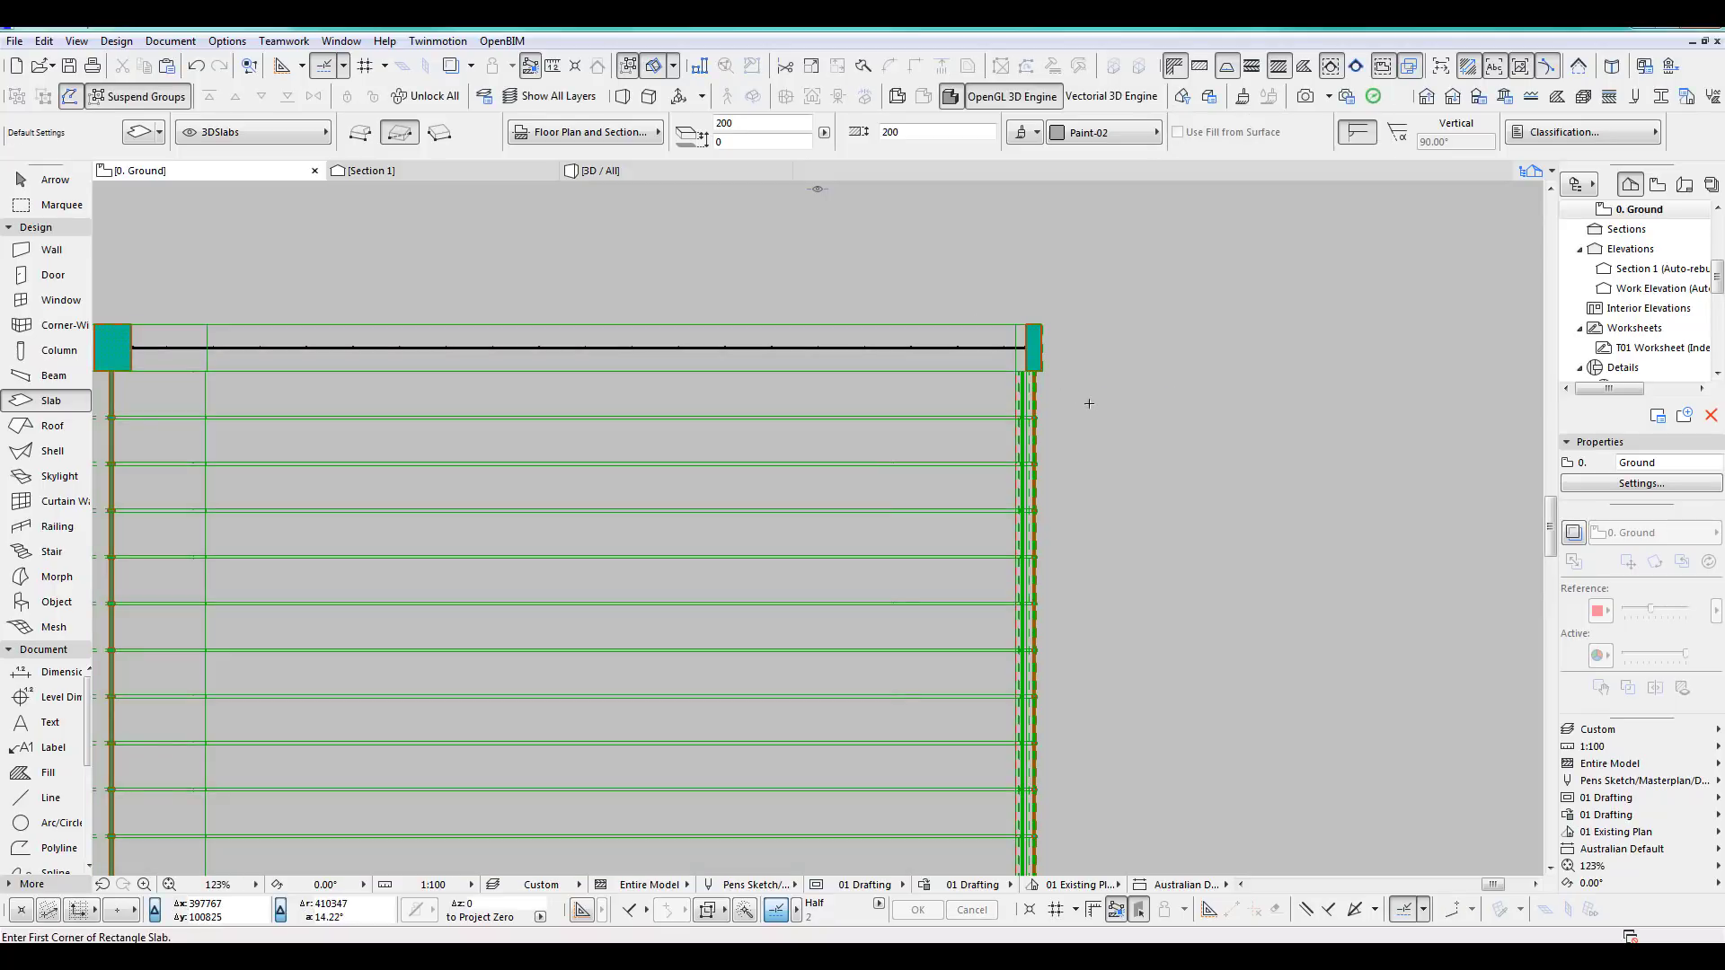
# Examine in 3D how the ground floor slab fits around the entrance arch and between the arch bands.
pyautogui.press('F3')
pyautogui.keyDown('shift'); pyautogui.moveTo(1112, 542); pyautogui.dragTo(875, 591, button='middle'); pyautogui.keyUp('shift')
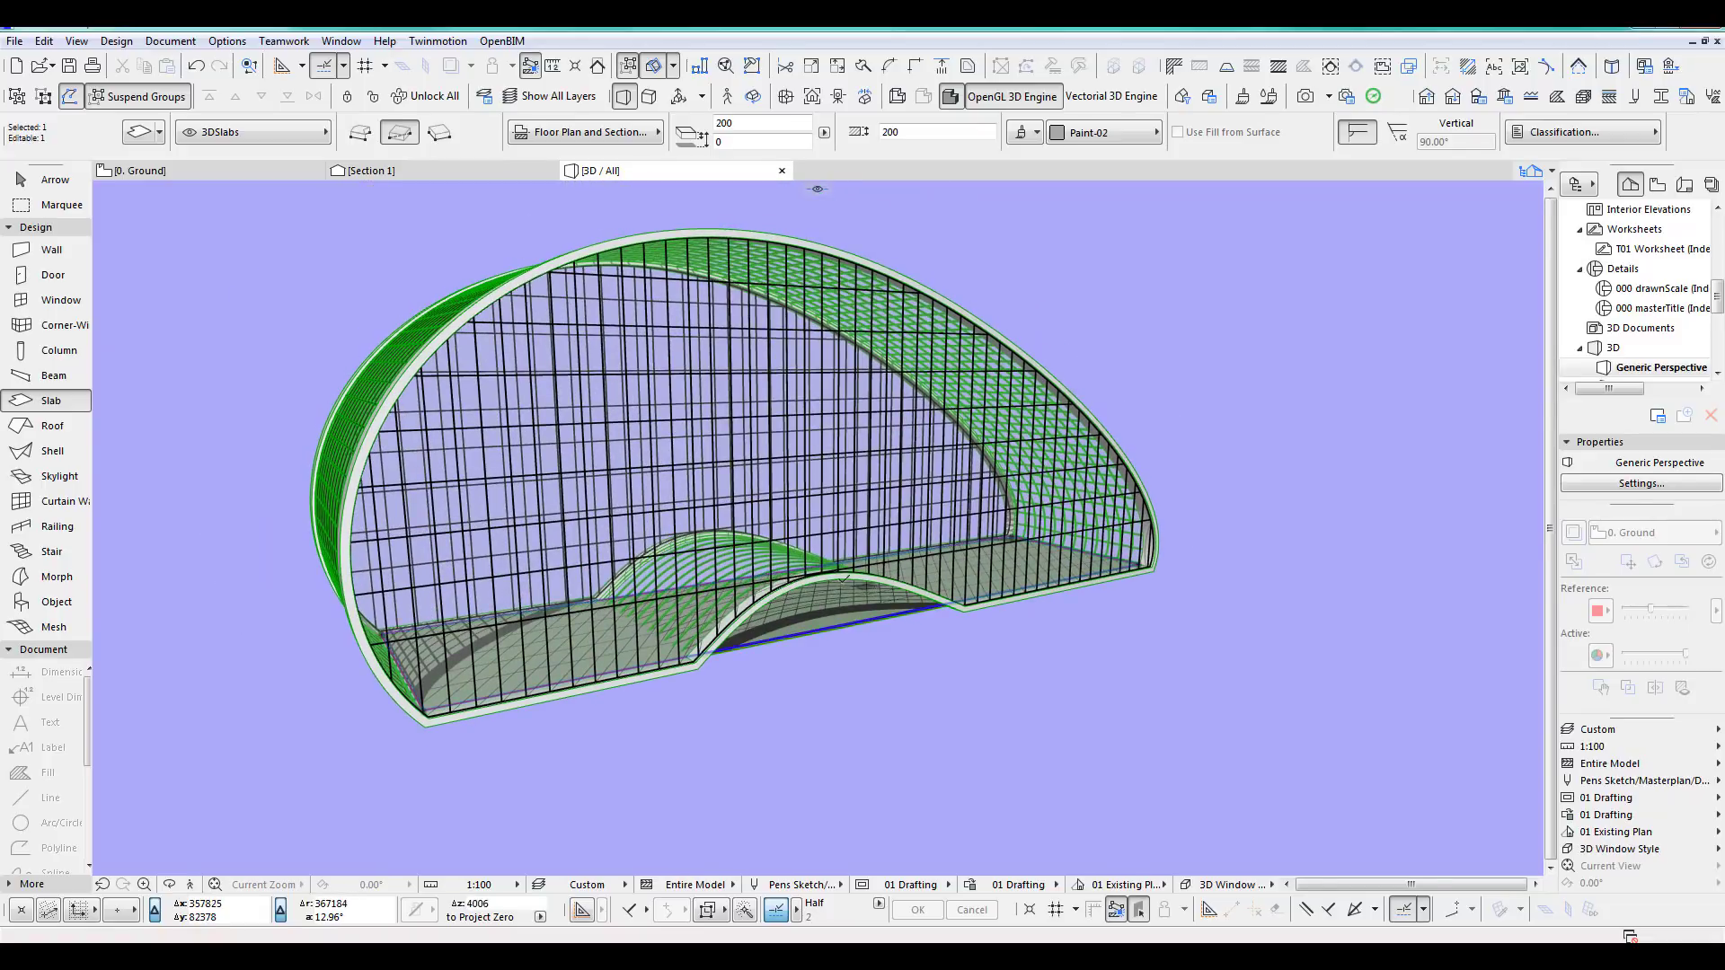
pyautogui.scroll(3, 664, 631)
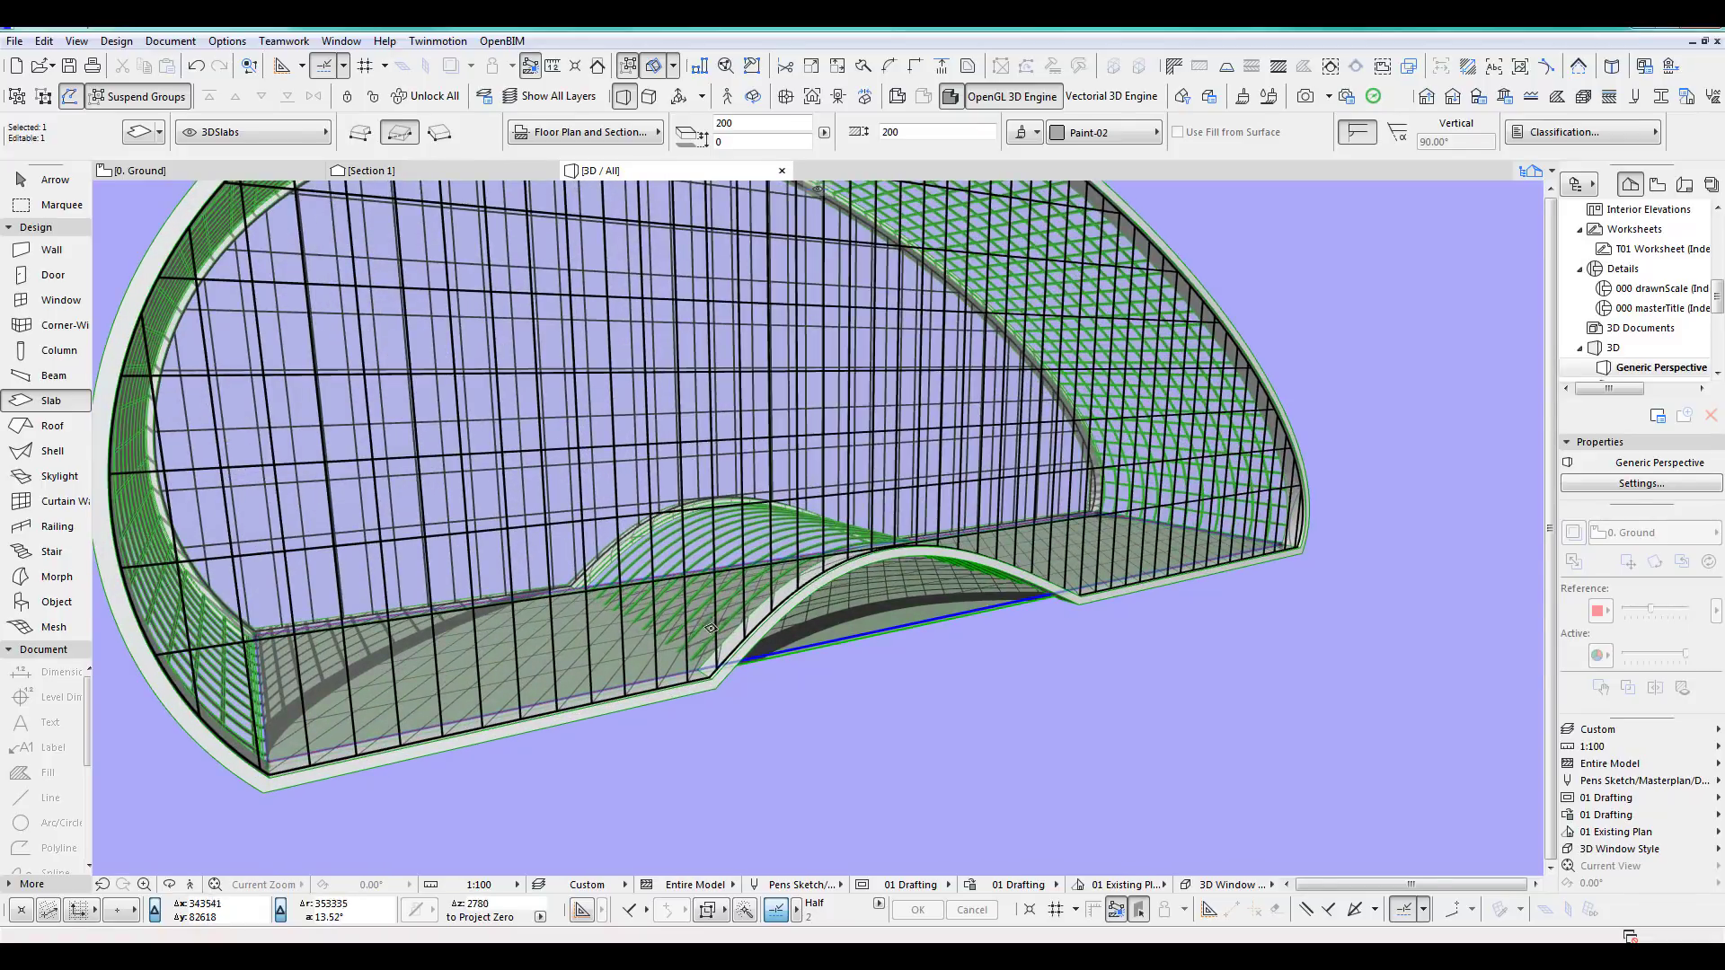
pyautogui.scroll(5, 807, 616)
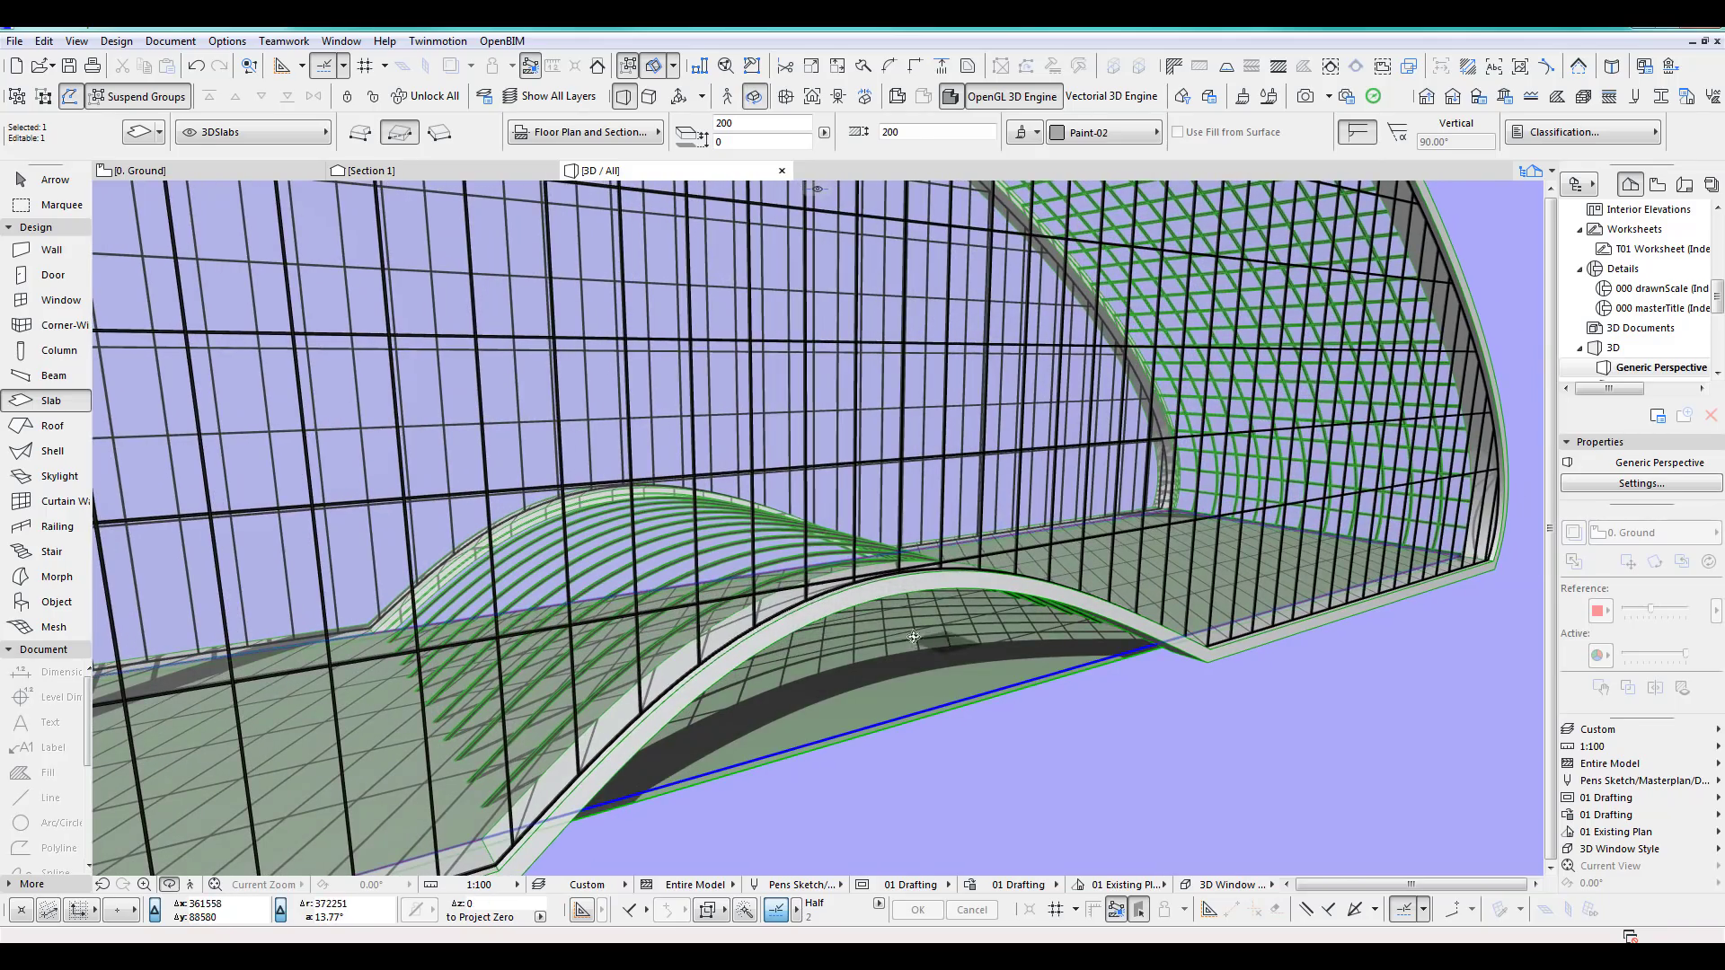
pyautogui.keyDown('shift'); pyautogui.moveTo(913, 637); pyautogui.dragTo(504, 519, button='middle'); pyautogui.keyUp('shift')
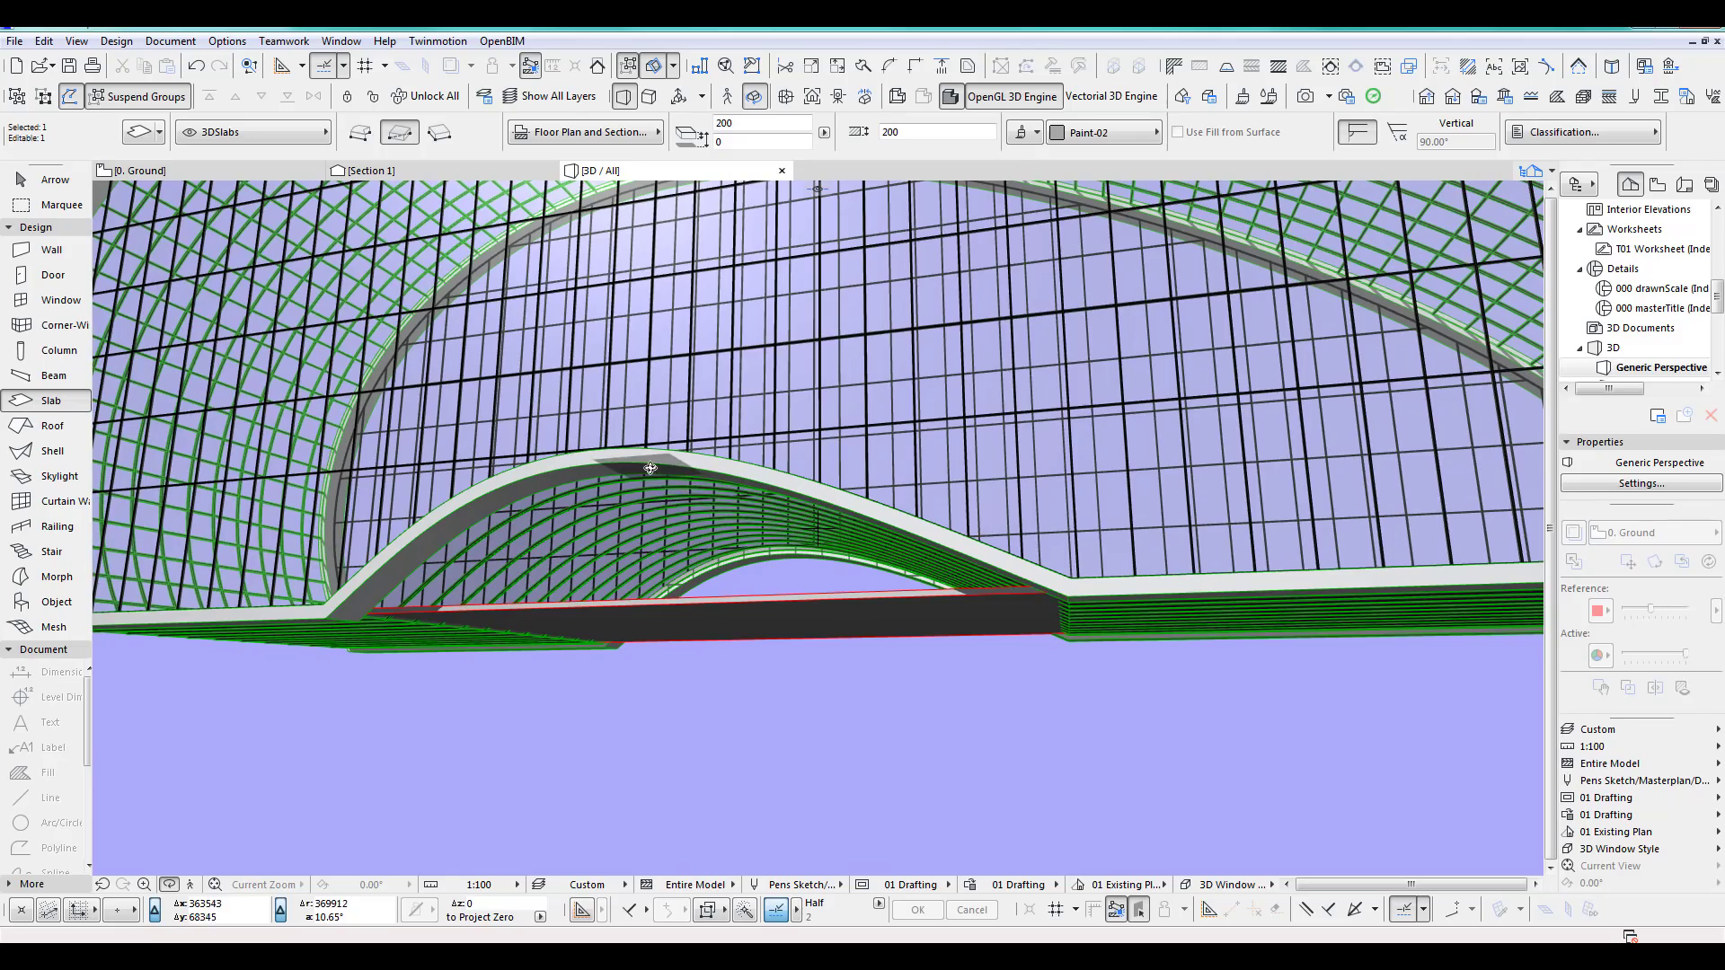
pyautogui.keyDown('shift'); pyautogui.moveTo(610, 466); pyautogui.dragTo(941, 501, button='middle'); pyautogui.keyUp('shift')
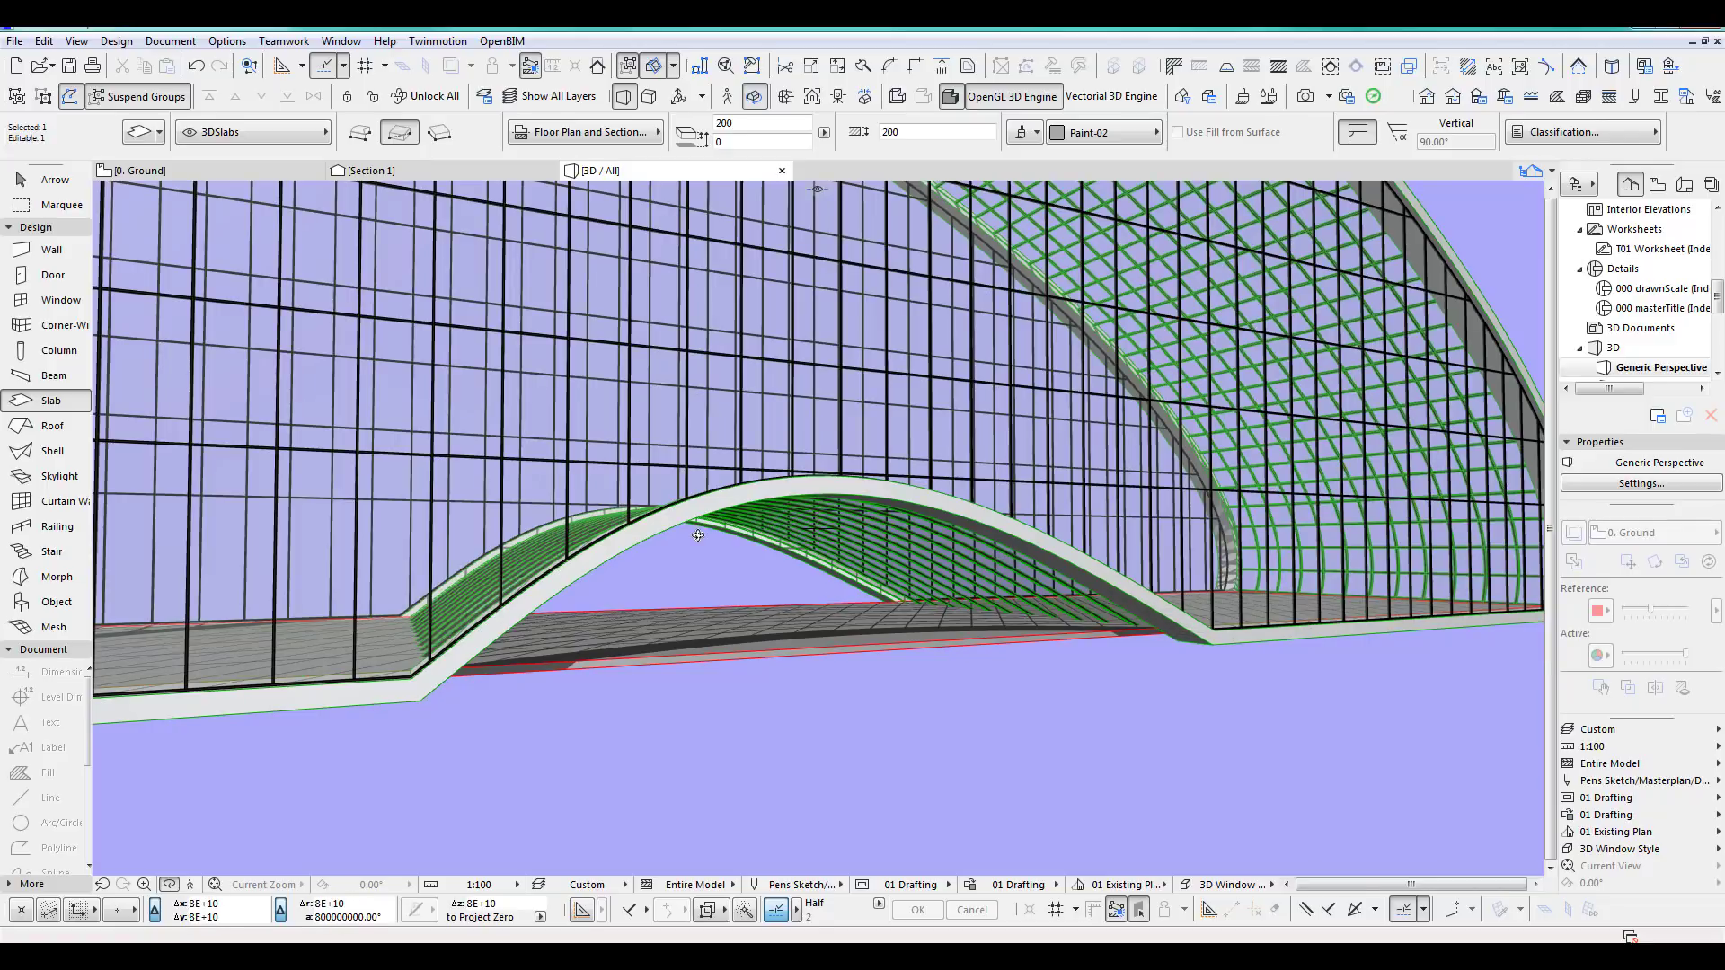
pyautogui.keyDown('shift'); pyautogui.moveTo(728, 504); pyautogui.dragTo(561, 565, button='middle'); pyautogui.keyUp('shift')
pyautogui.scroll(-10, 562, 565)
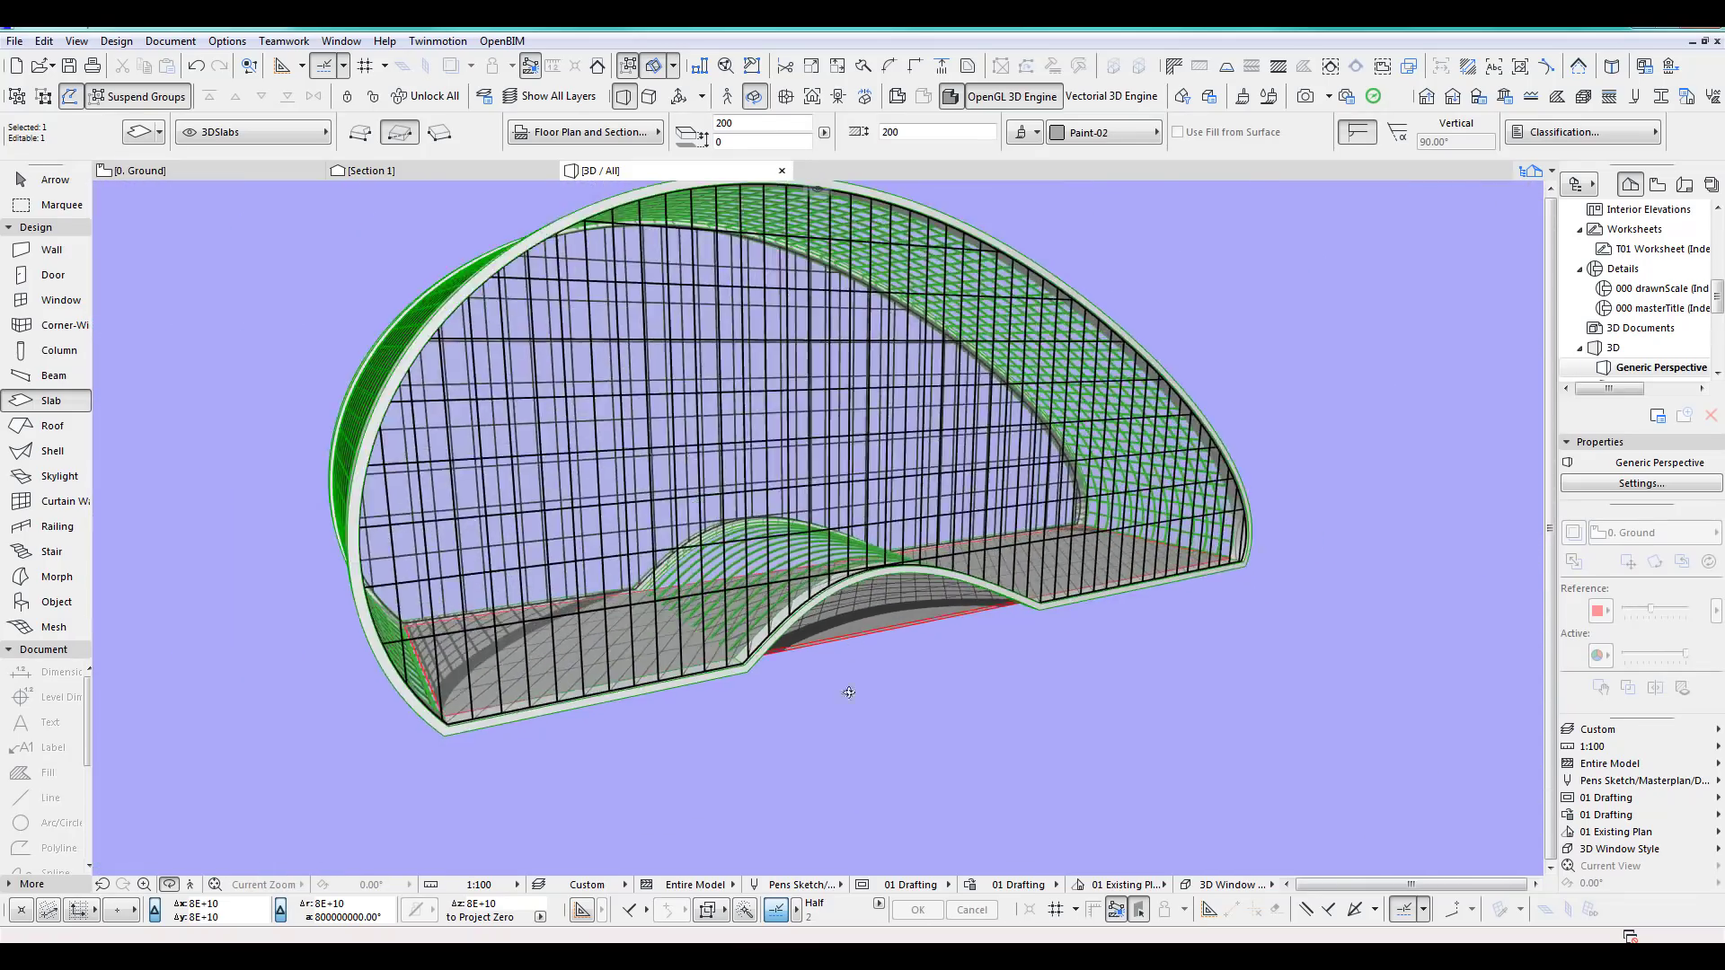
# Copy the ground floor slab to Level 1 in the plan and check its position inside the arched structure in 3D.
pyautogui.press('F2')
pyautogui.scroll(4, 812, 715)
pyautogui.moveTo(573, 433); pyautogui.dragTo(706, 545, button='middle')
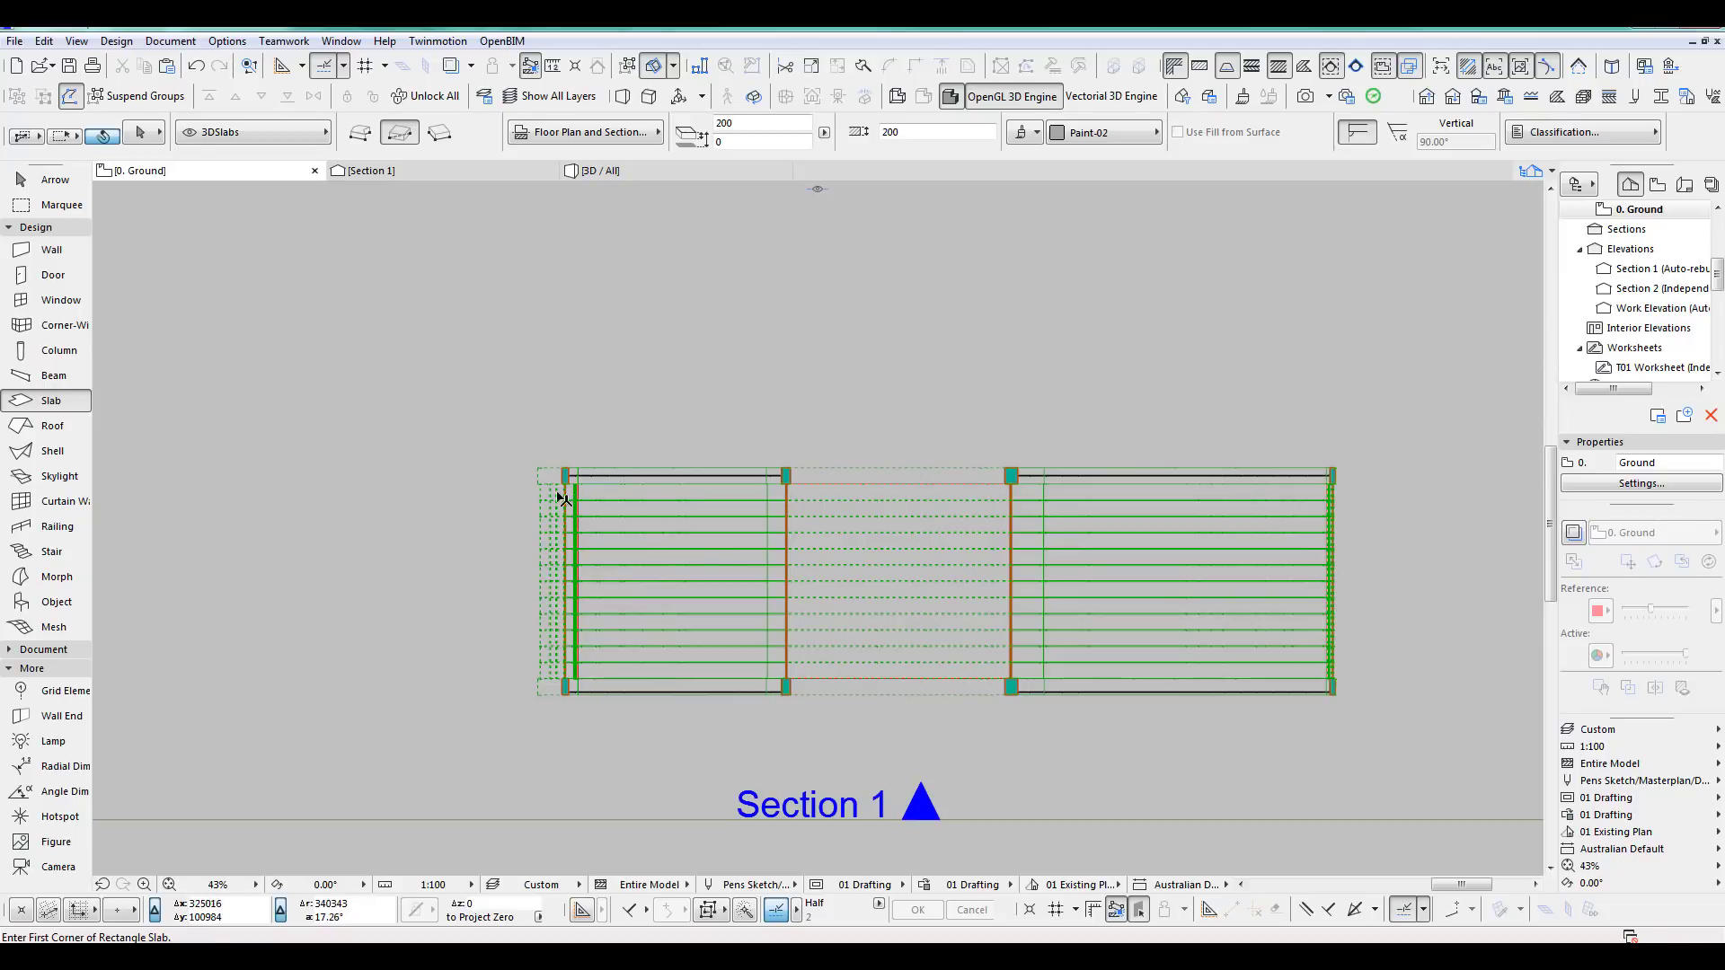
pyautogui.hotkey('ctrl', 'a')
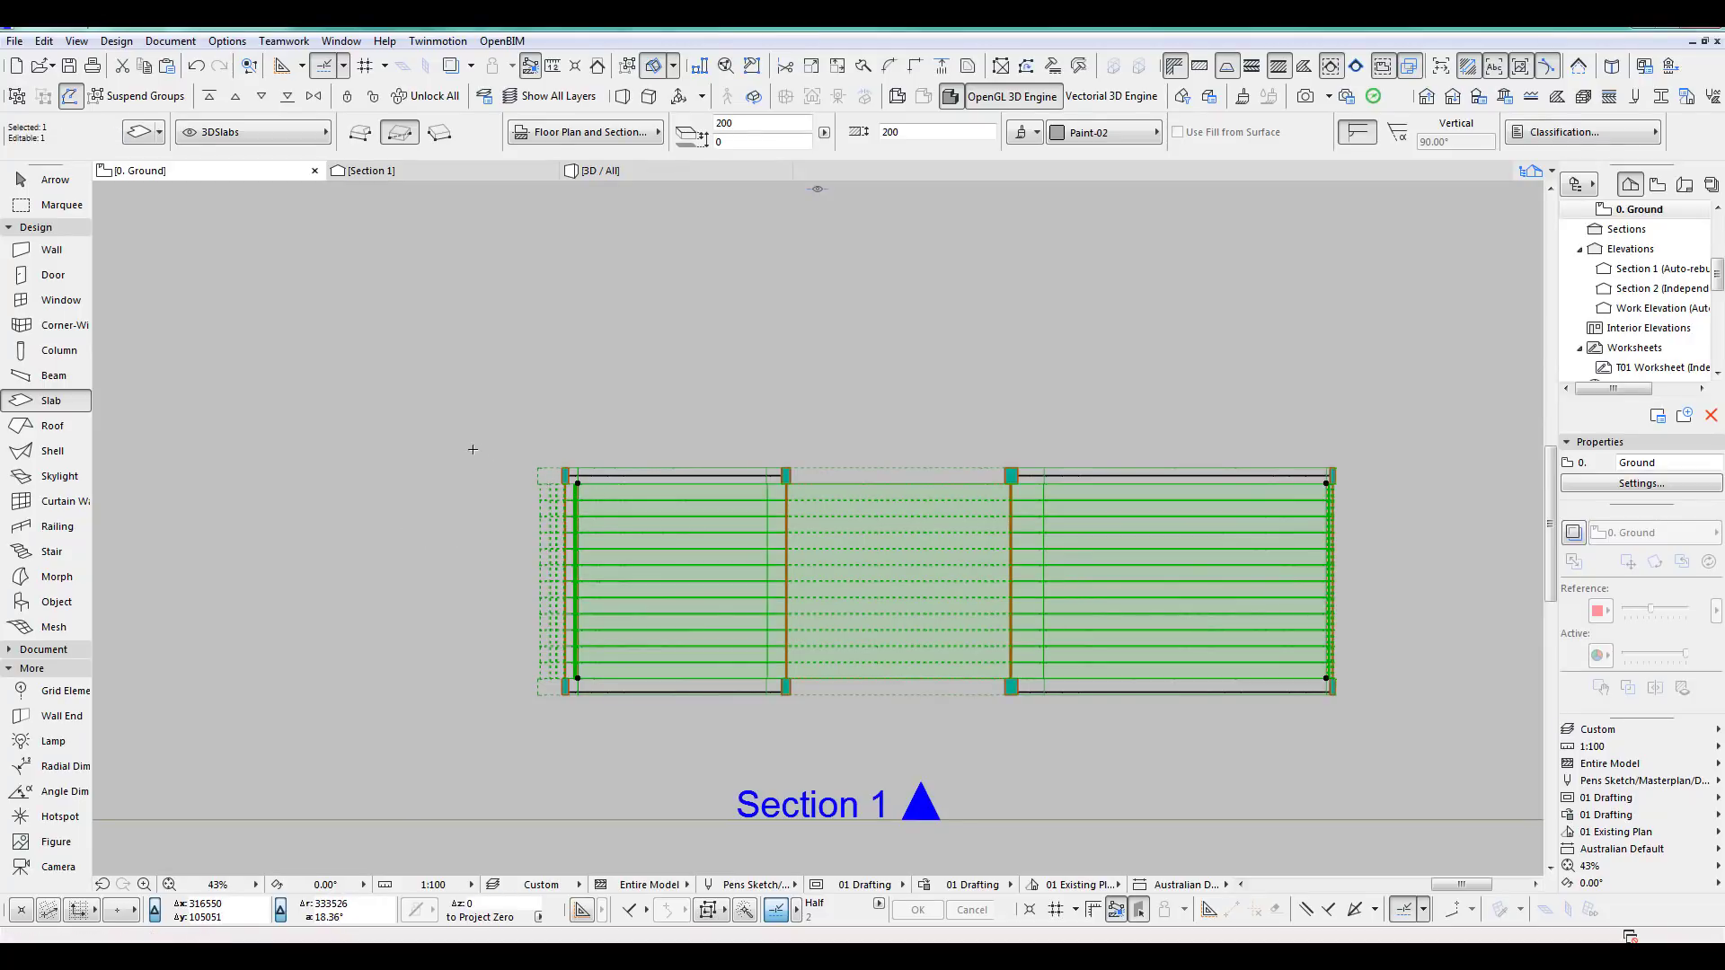
pyautogui.click(1428, 98)
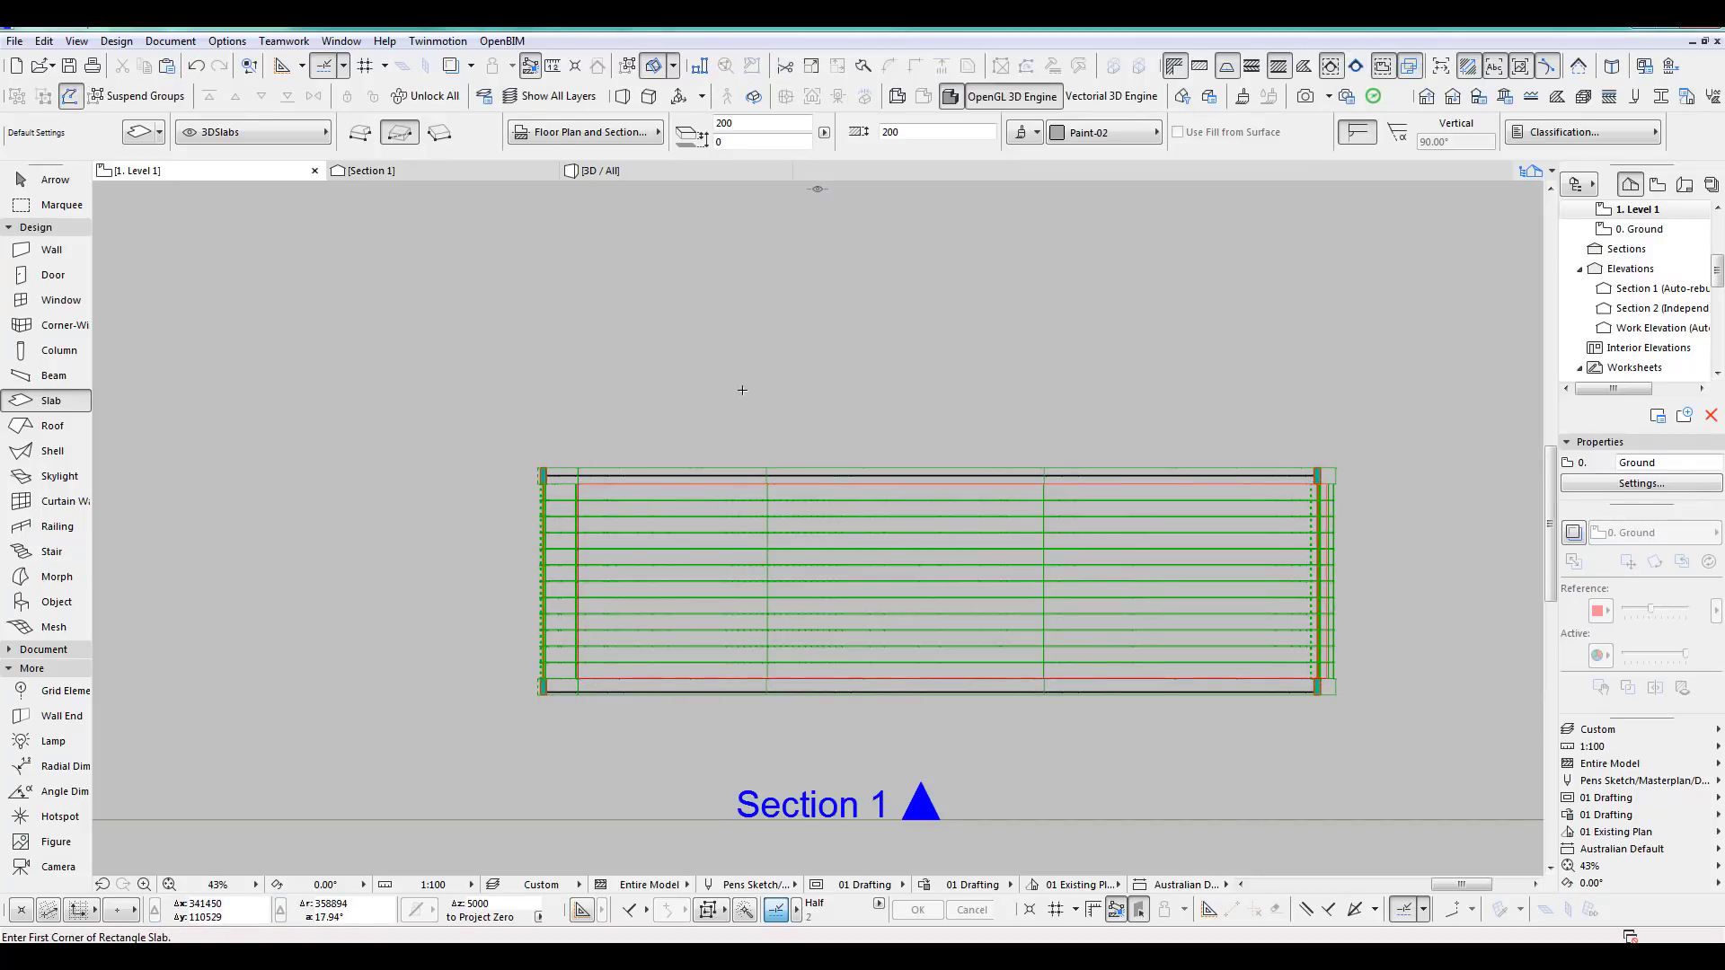
pyautogui.press('F3')
pyautogui.scroll(1, 678, 620)
pyautogui.moveTo(677, 620); pyautogui.dragTo(718, 572, button='middle')
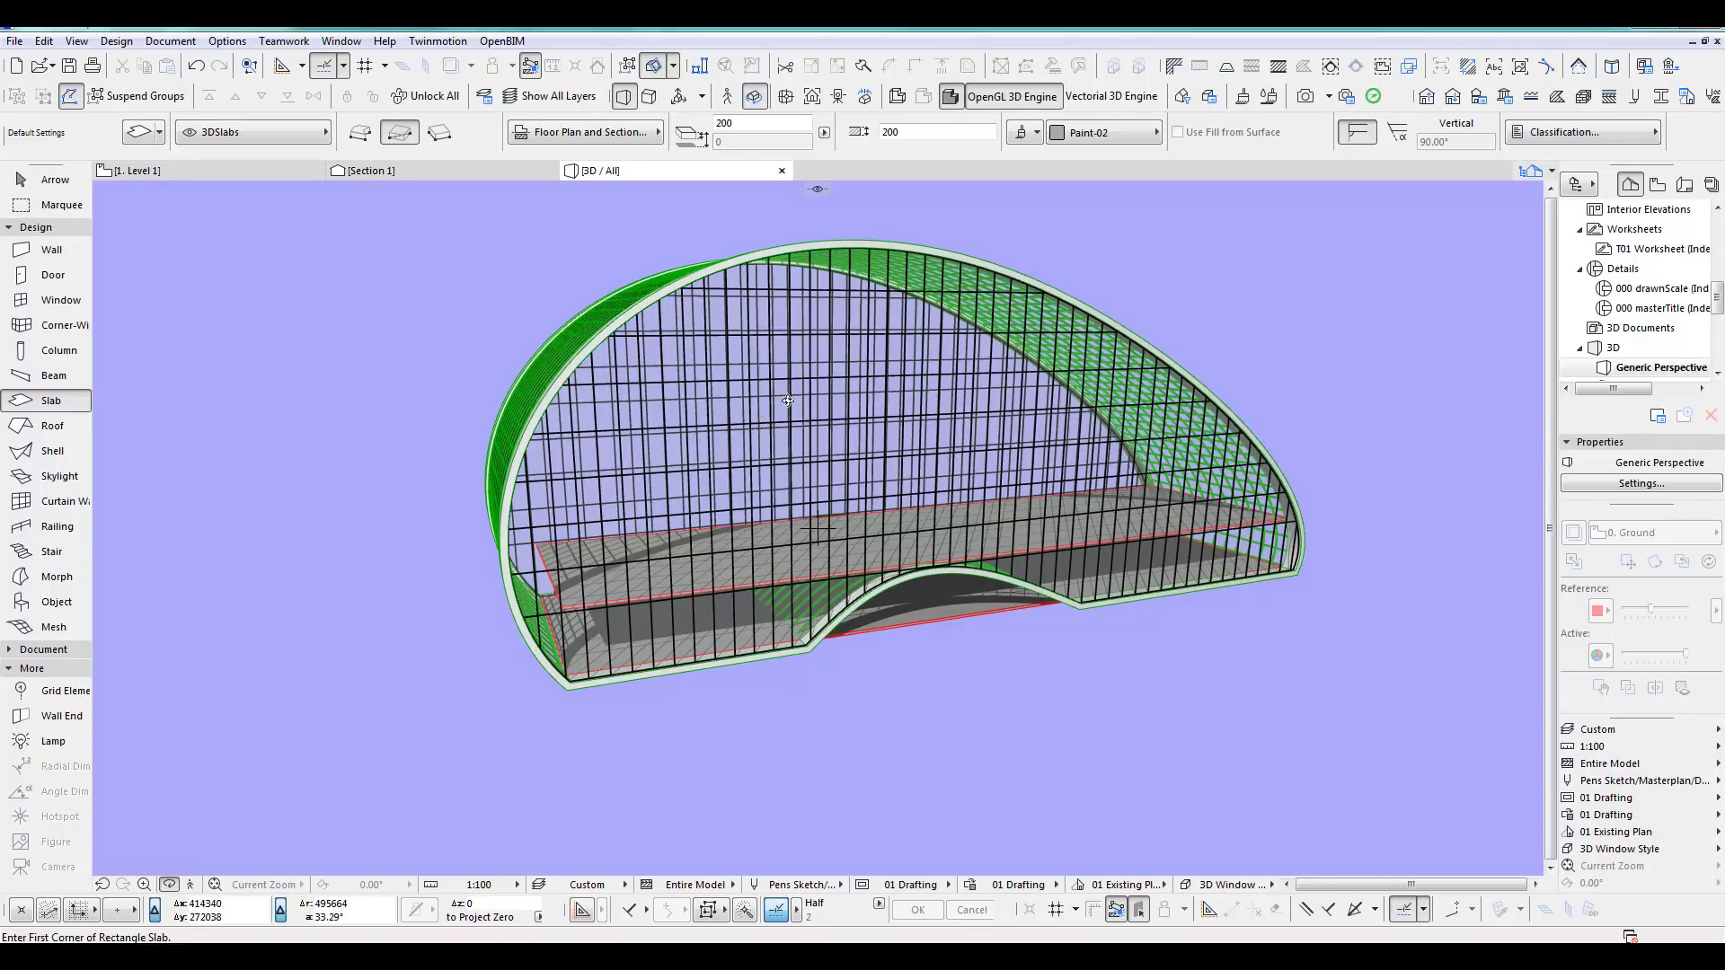
# Offset both short end edges of the Level 1 slab outward, well beyond the arched shell on either side.
pyautogui.press('F2')
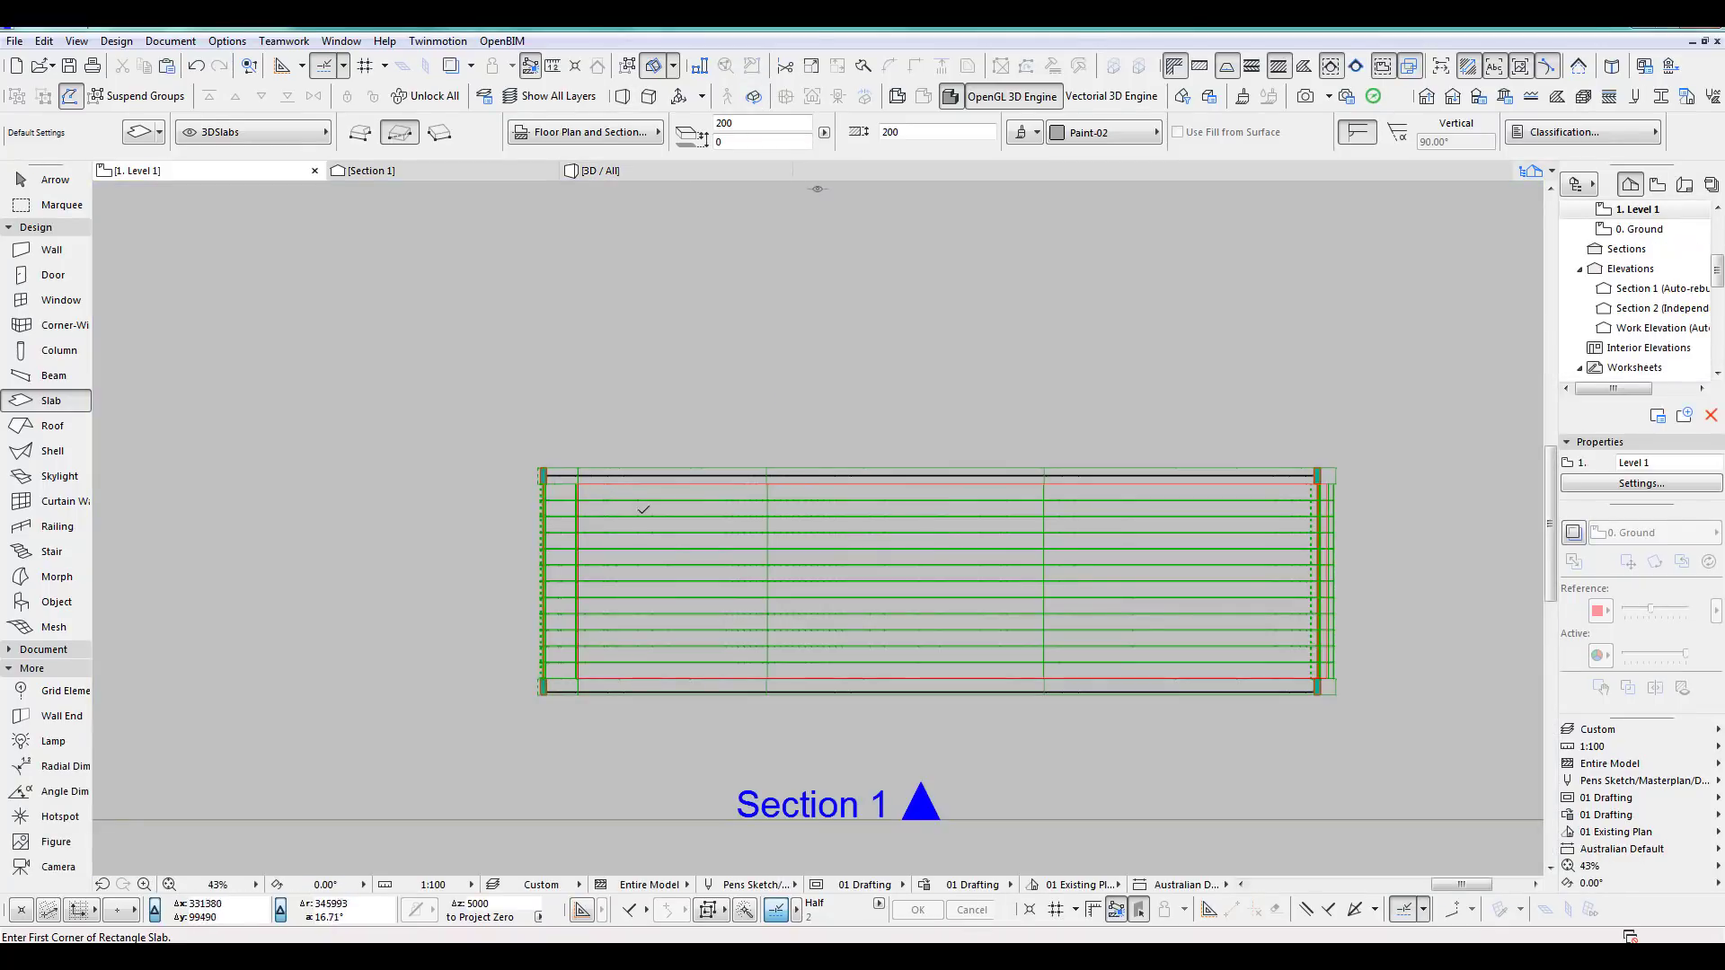
pyautogui.keyDown('shift'); pyautogui.click(608, 497); pyautogui.keyUp('shift')
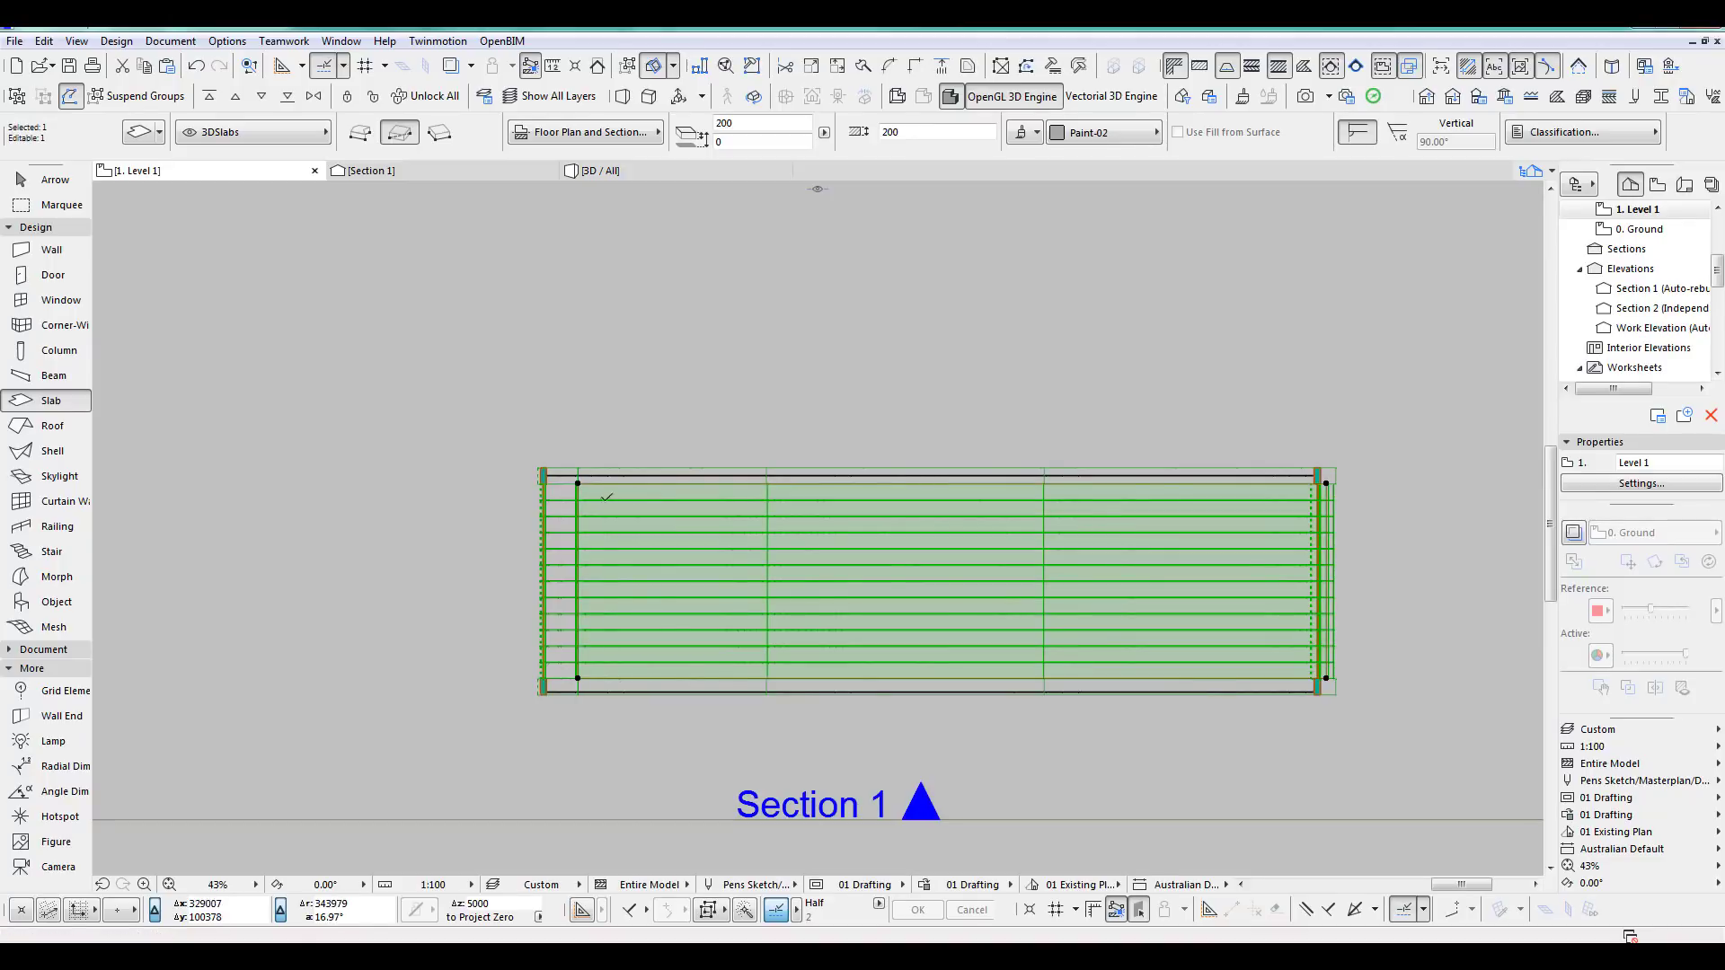
pyautogui.click(578, 540)
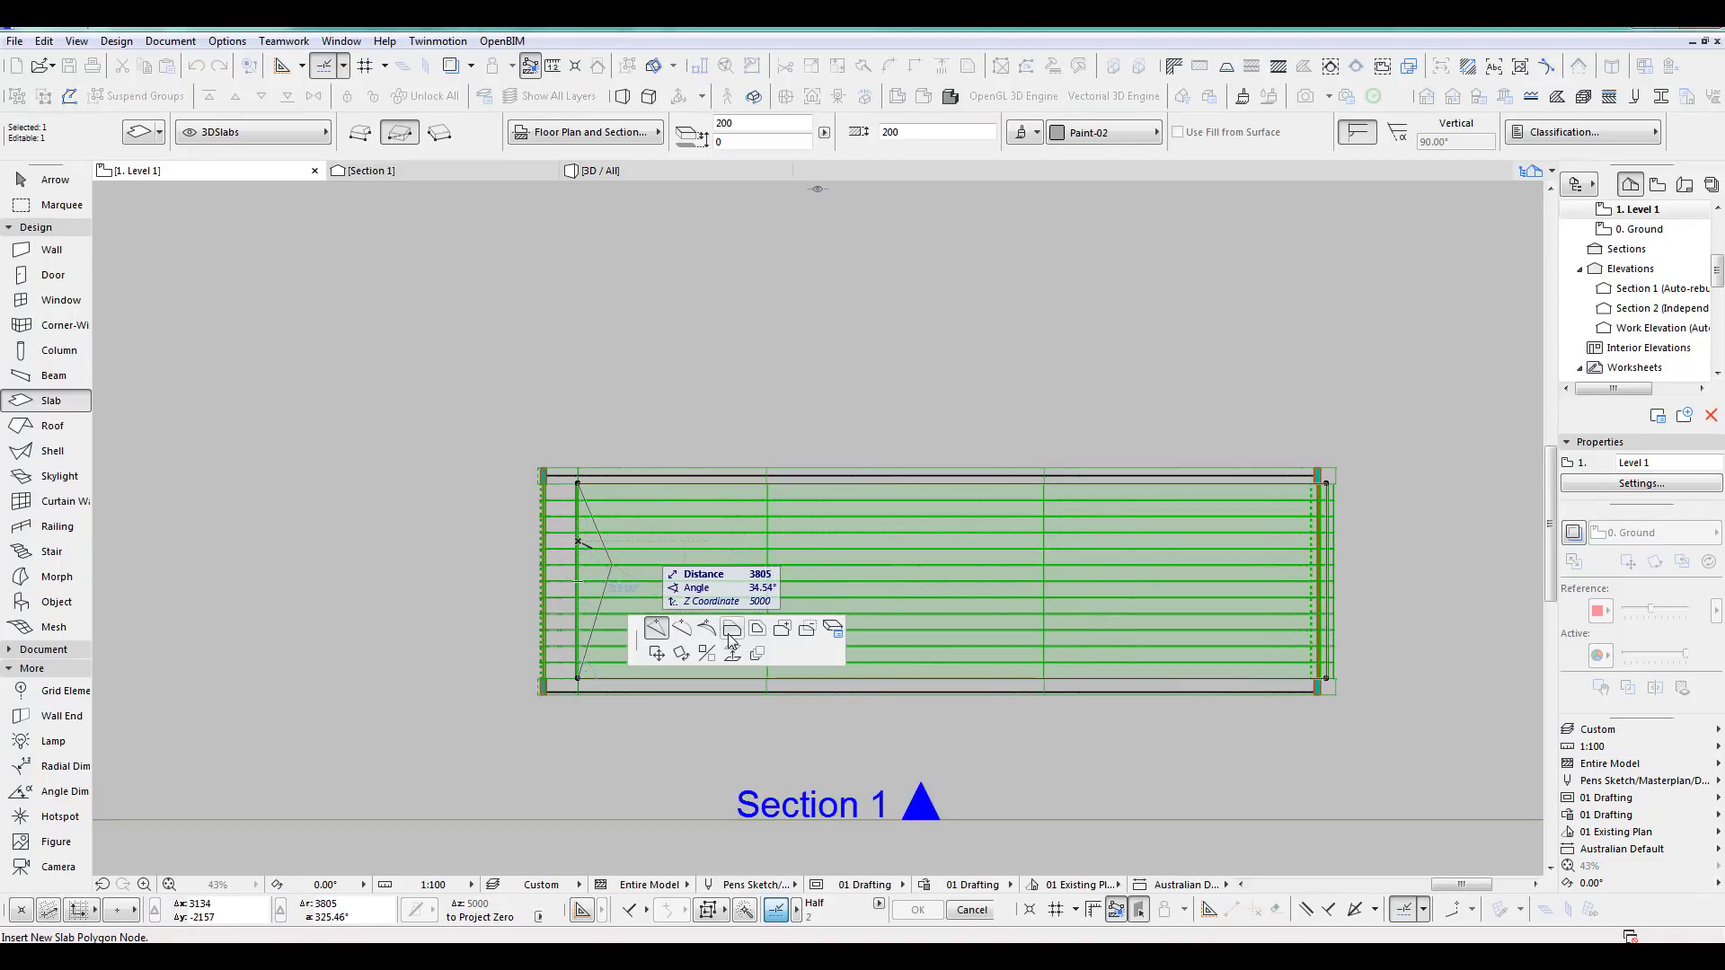
pyautogui.click(393, 593)
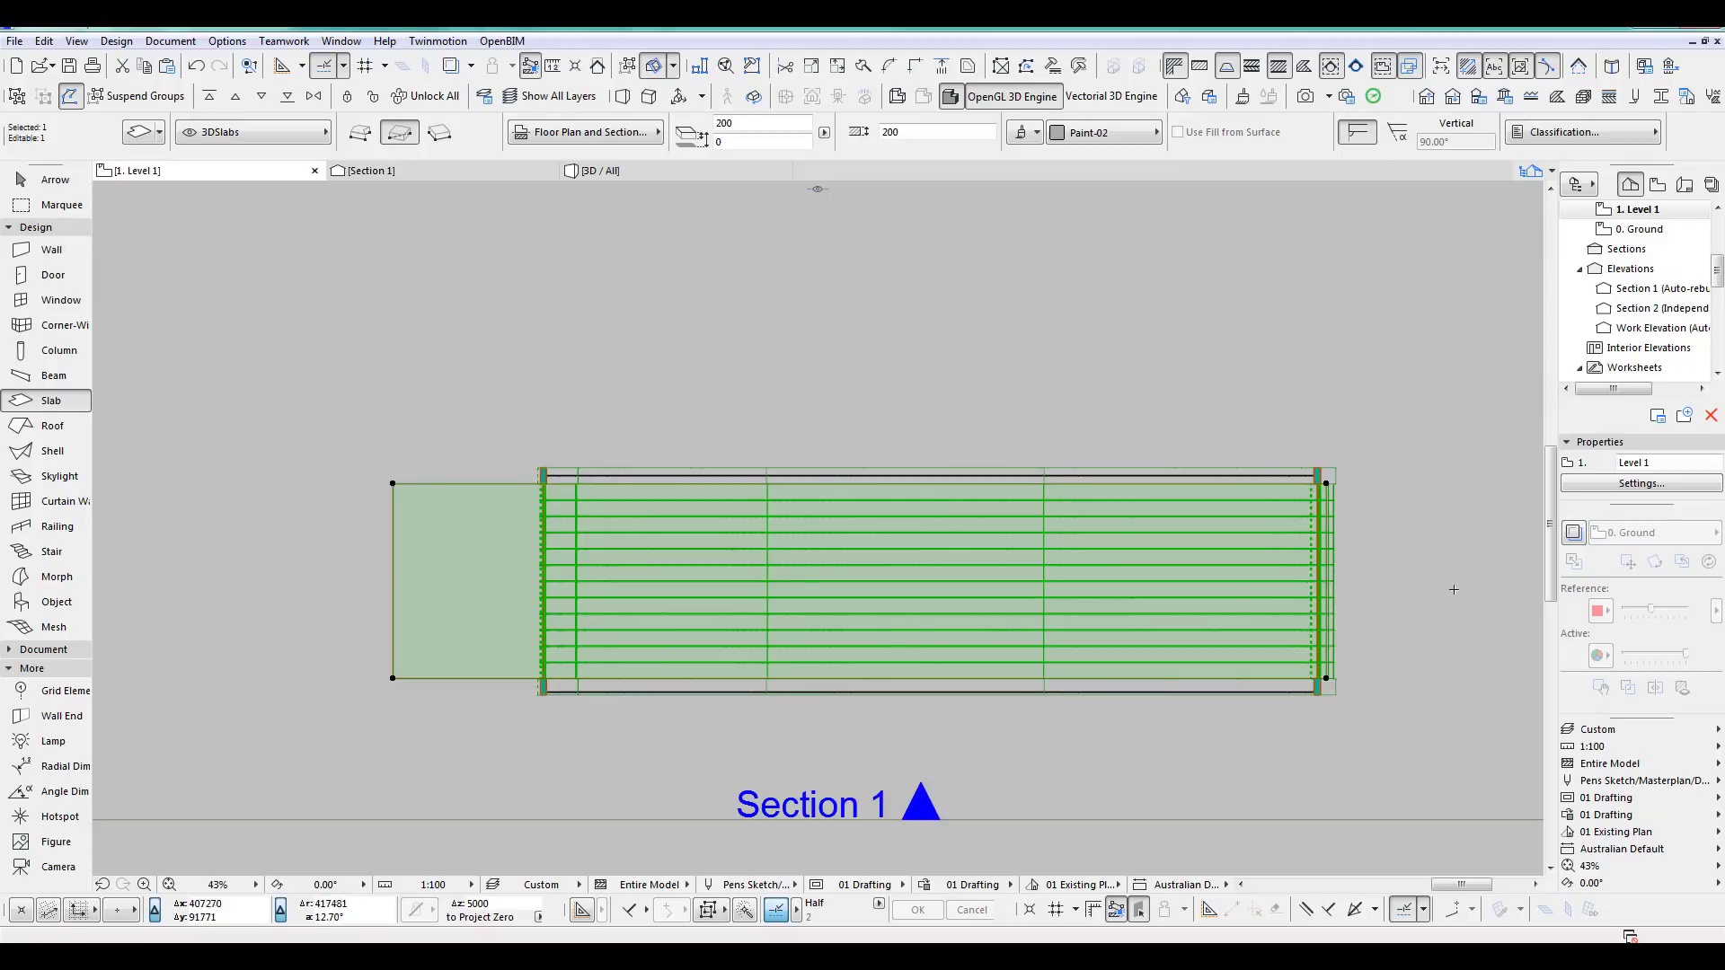
pyautogui.click(1326, 527)
pyautogui.click(1434, 513)
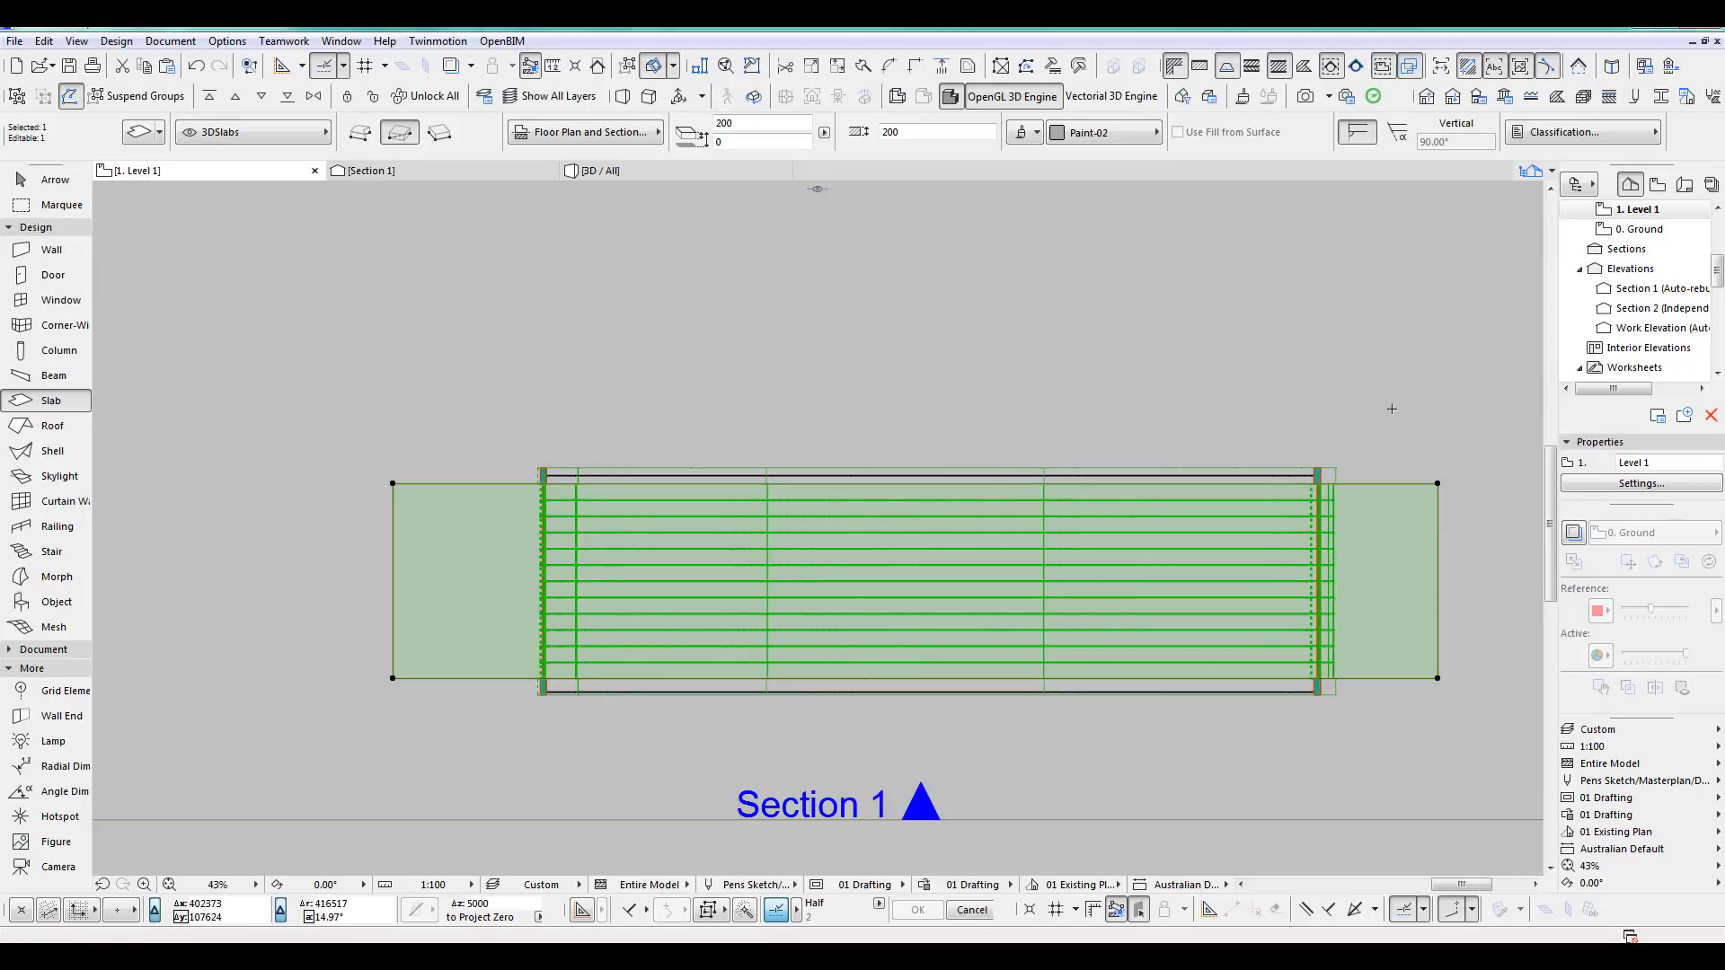
pyautogui.press('Escape')
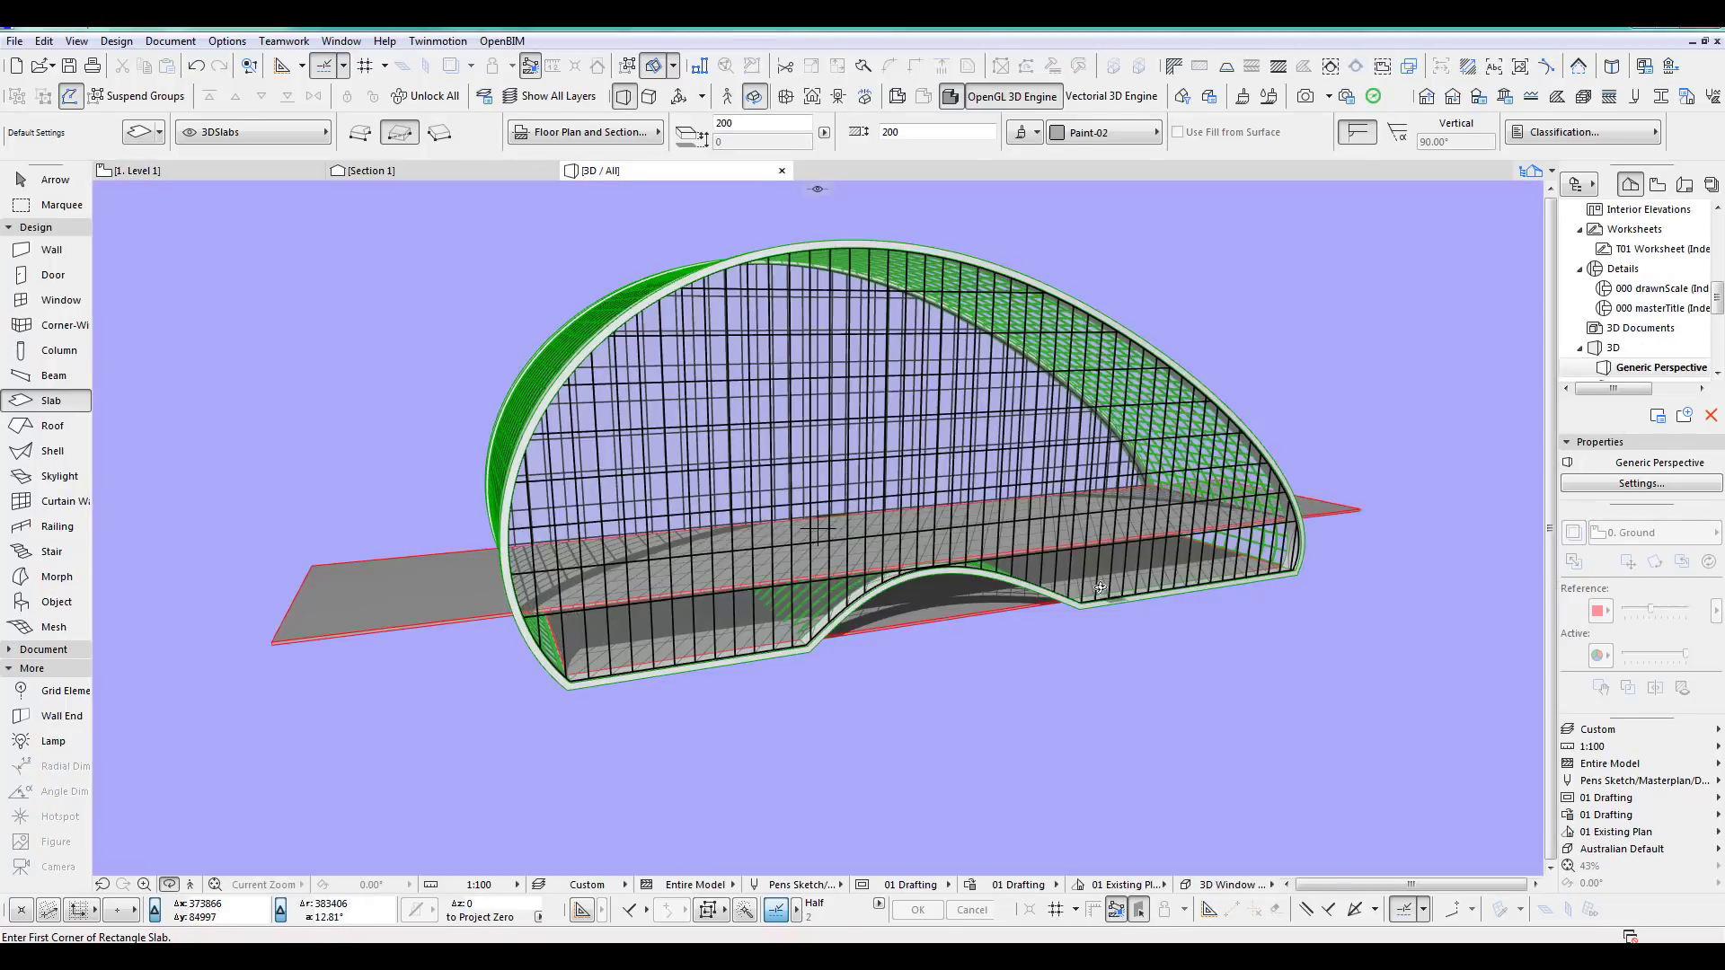
pyautogui.moveTo(1042, 582)
pyautogui.mouseDown(button='middle')
pyautogui.moveTo(714, 611)
pyautogui.moveTo(1067, 584)
pyautogui.mouseUp(button='middle')
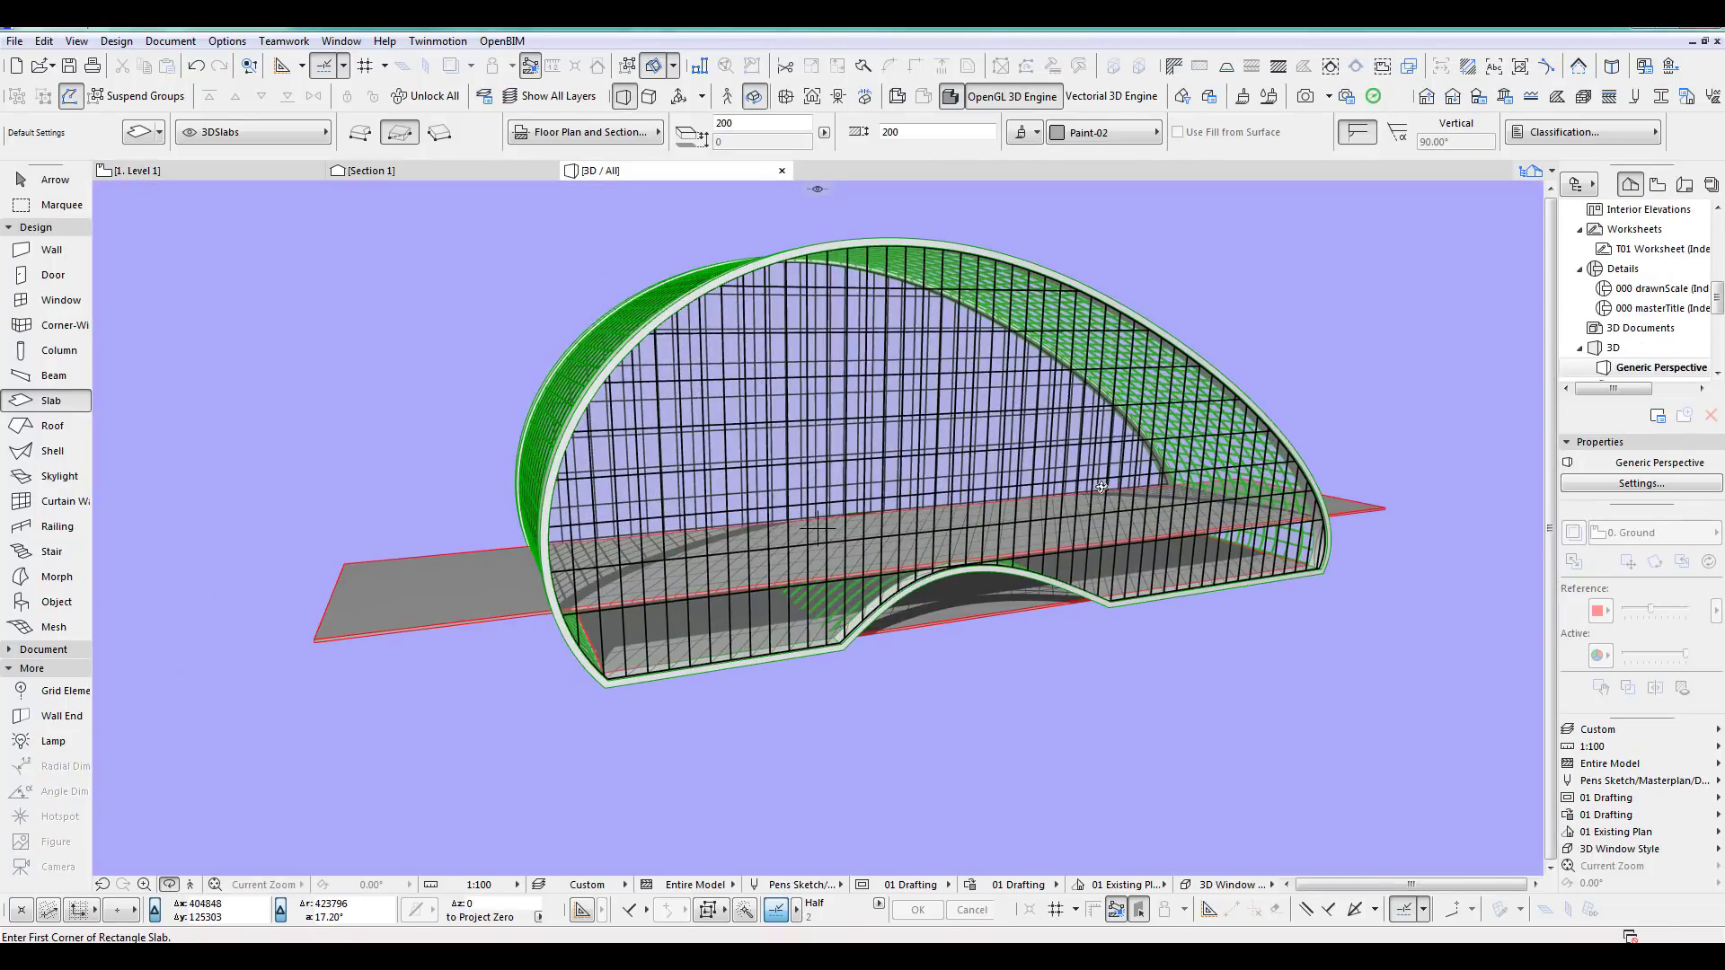
# Select the extended slab in the Level 1 plan and review the story elevations and heights in Story Settings.
pyautogui.press('F2')
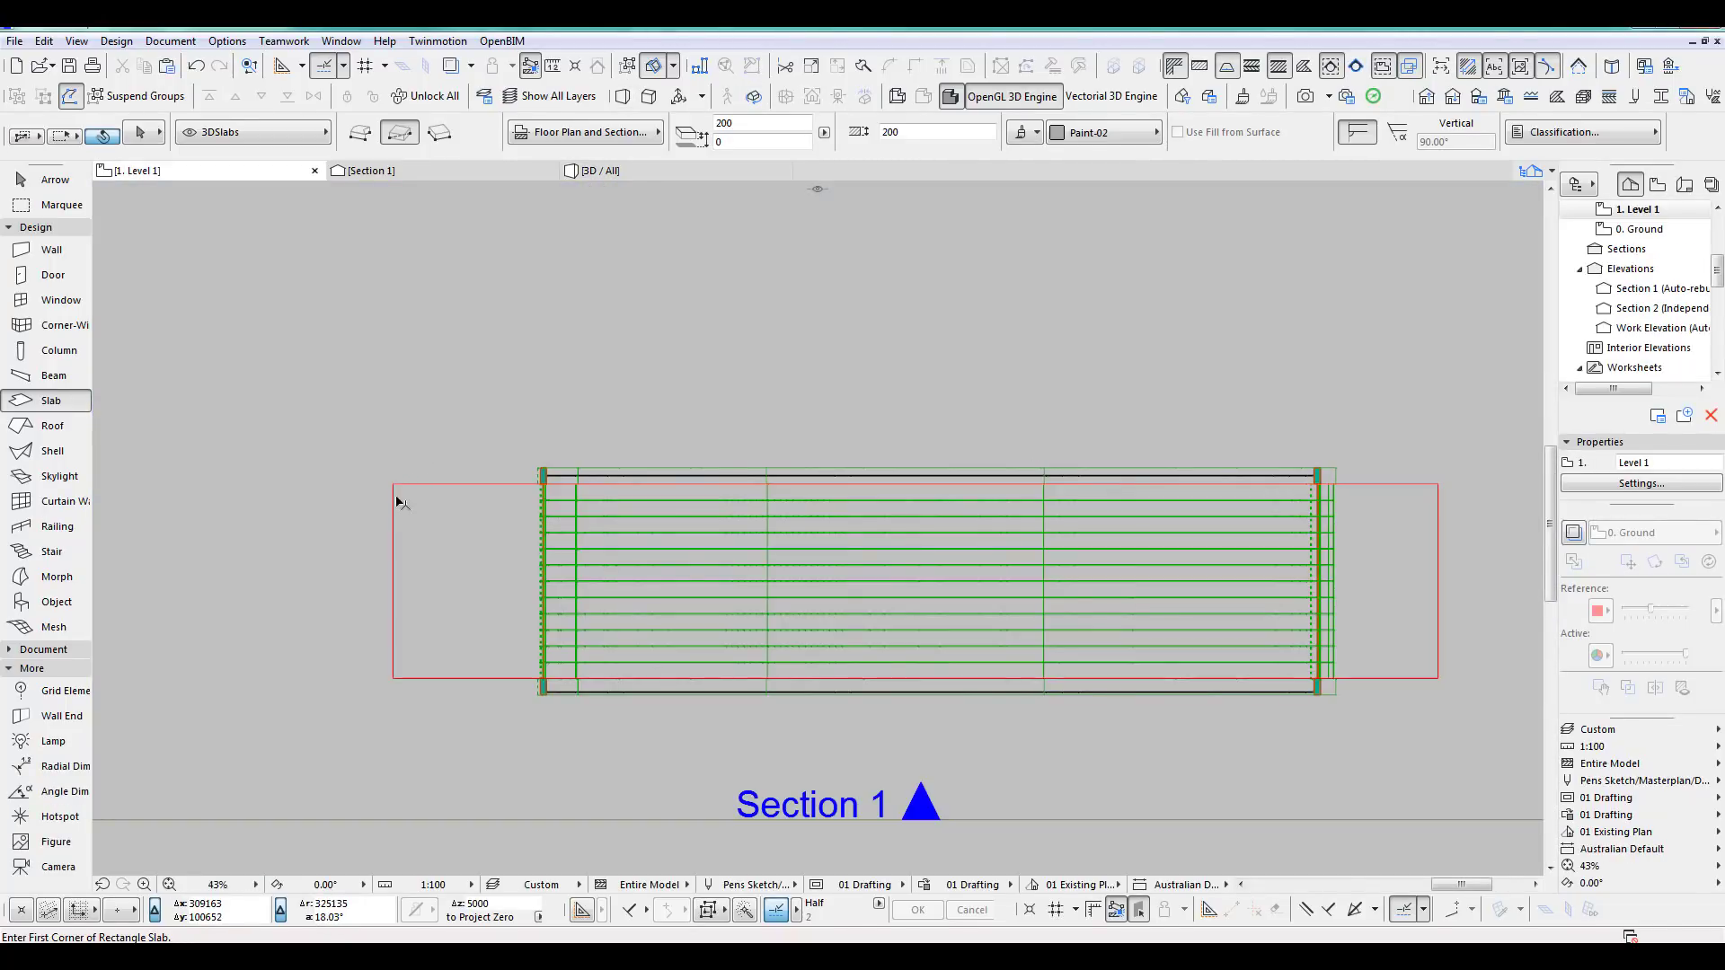
pyautogui.click(399, 500)
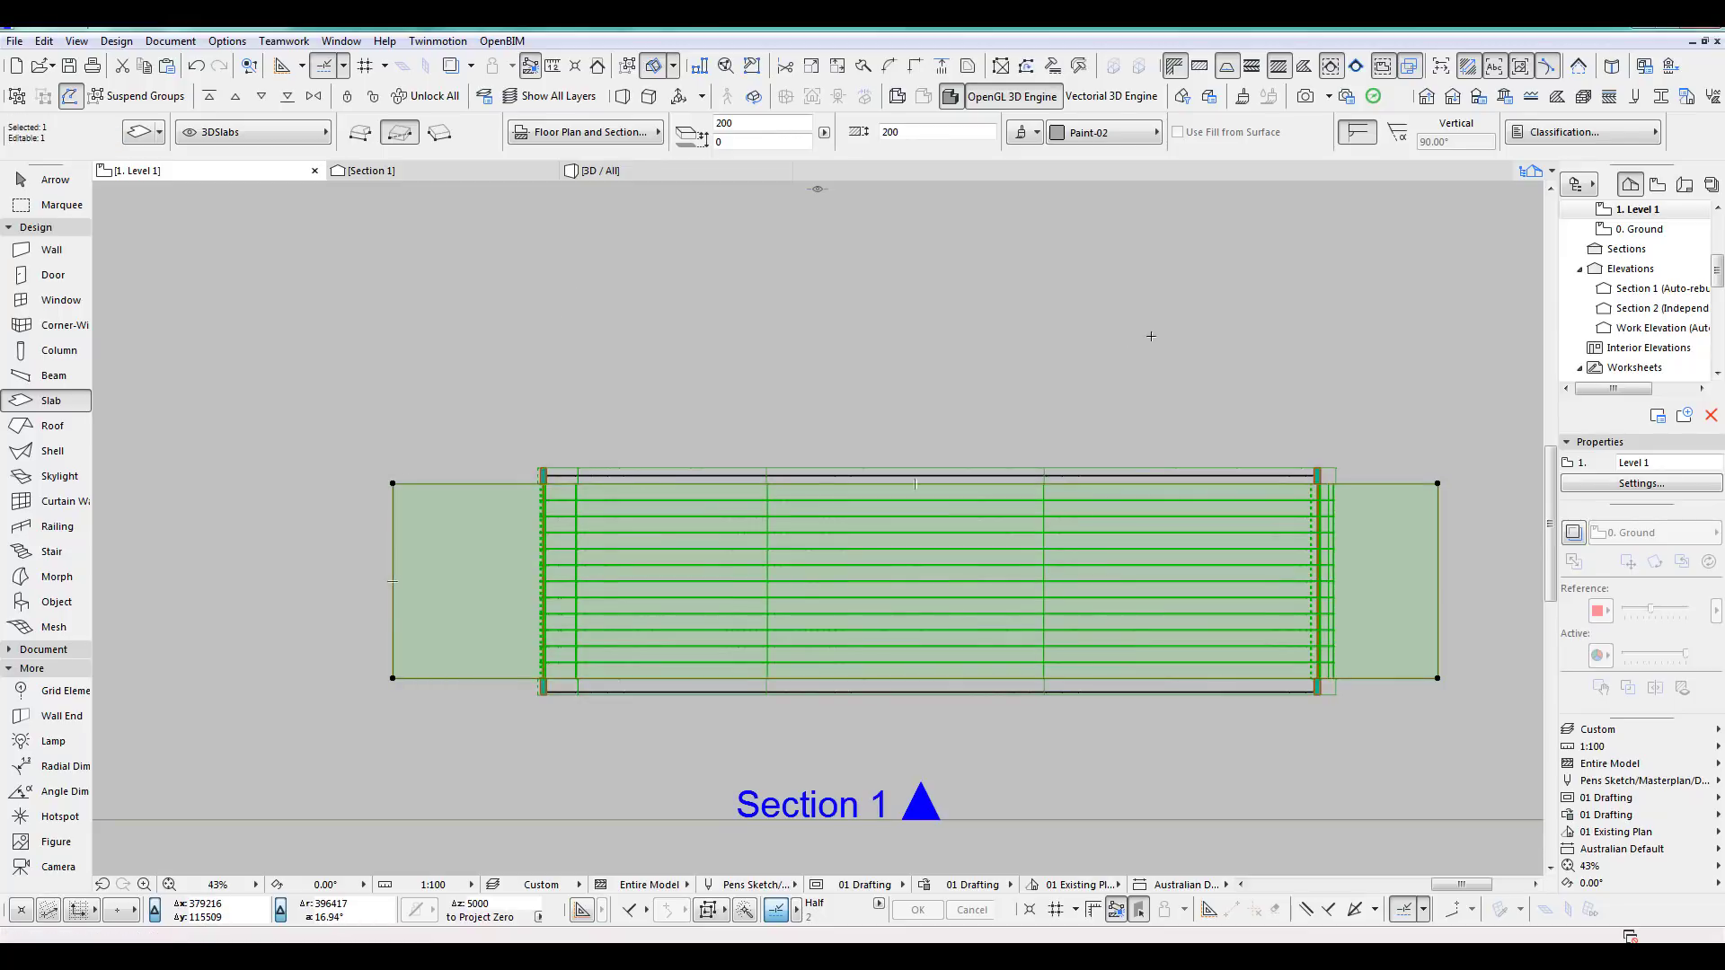
pyautogui.click(1480, 99)
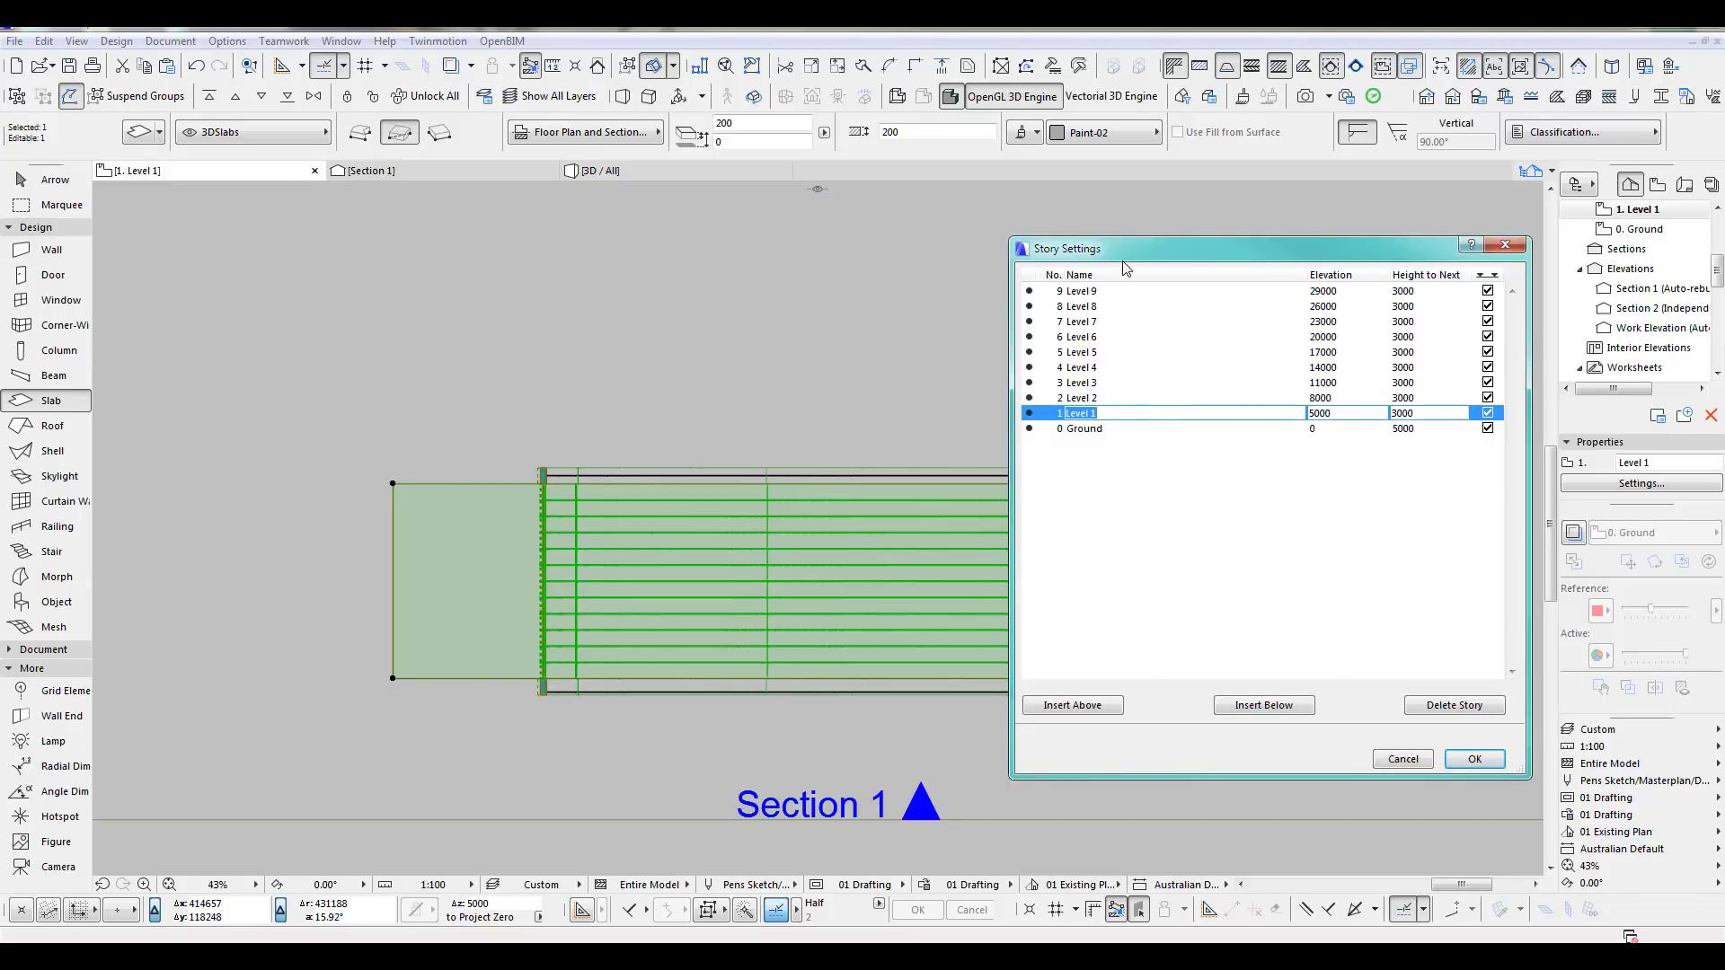
pyautogui.click(1466, 760)
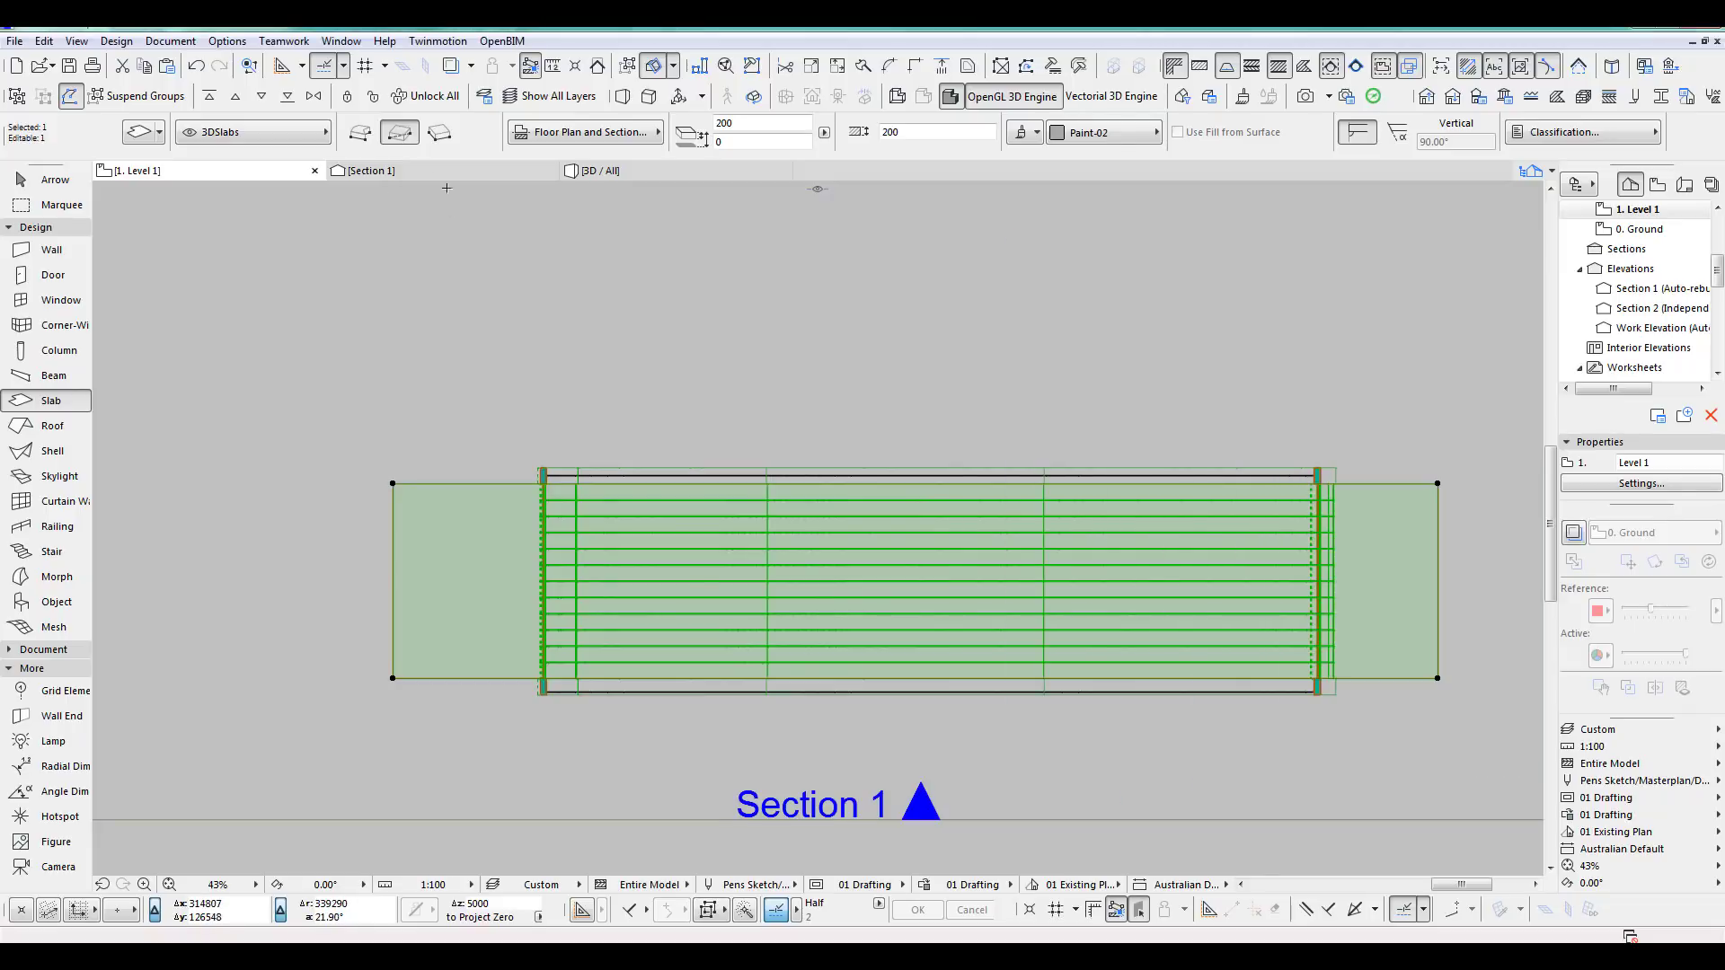
# Multiply the Level 1 slab upward by elevation with 8 increment copies, 3000 vertical displacement and home story set by elevation.
pyautogui.hotkey('ctrl', 'u')
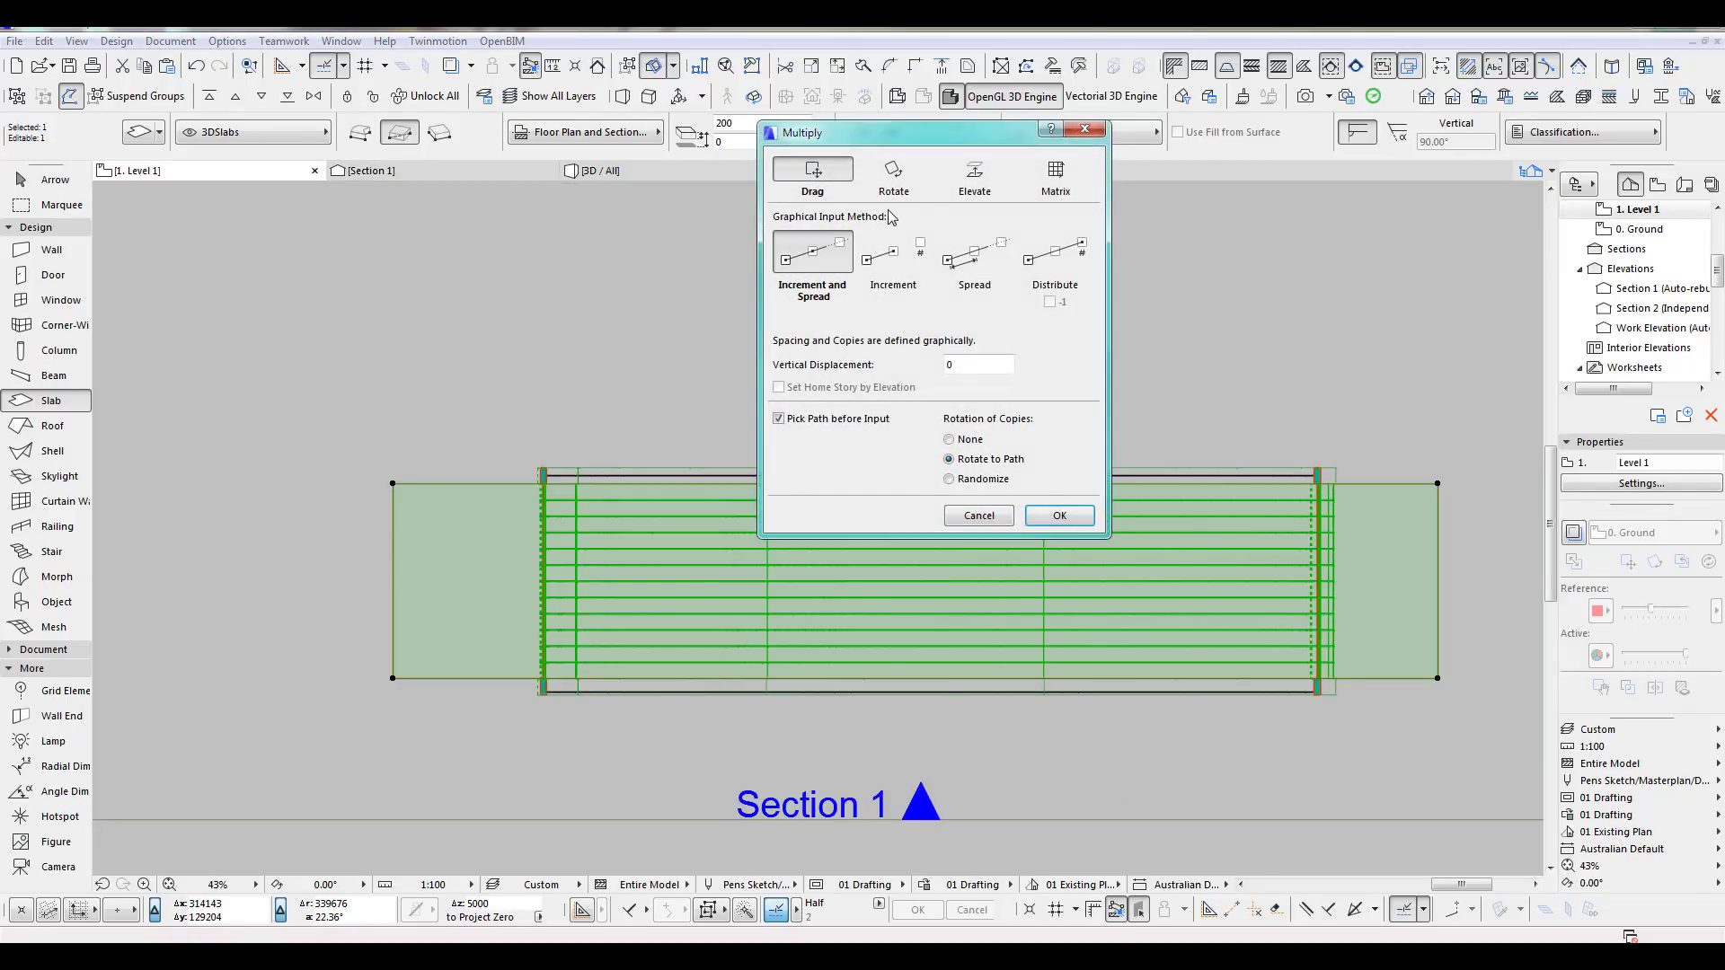
pyautogui.click(971, 185)
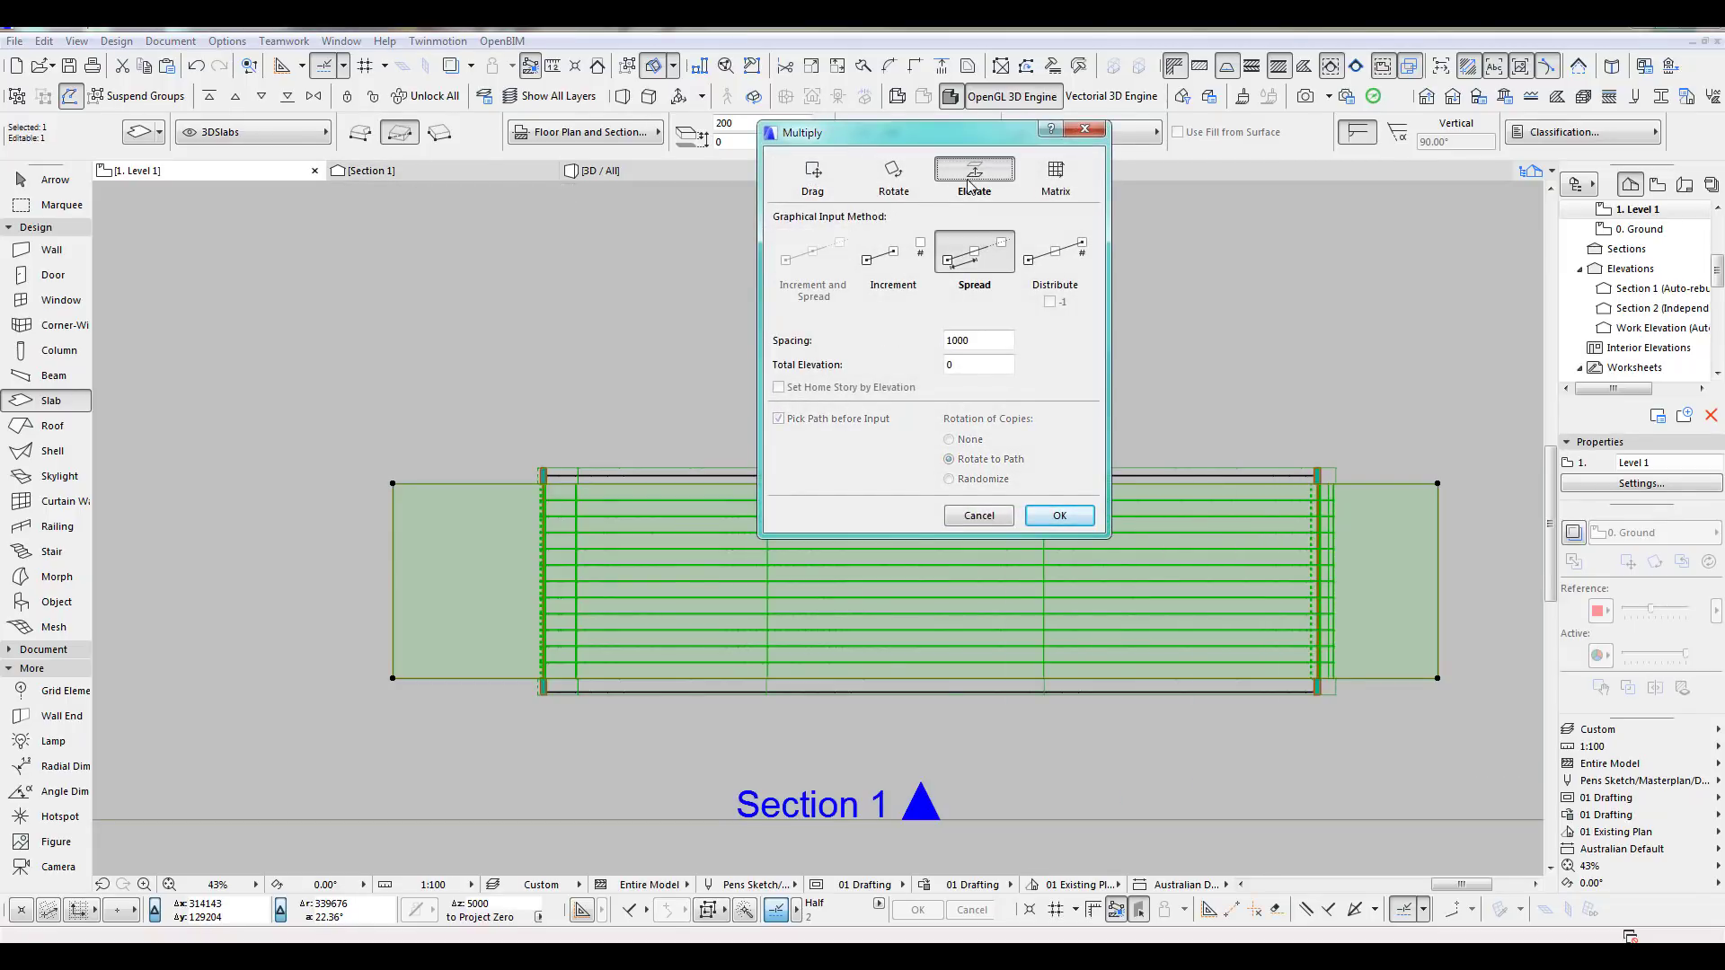
pyautogui.click(894, 261)
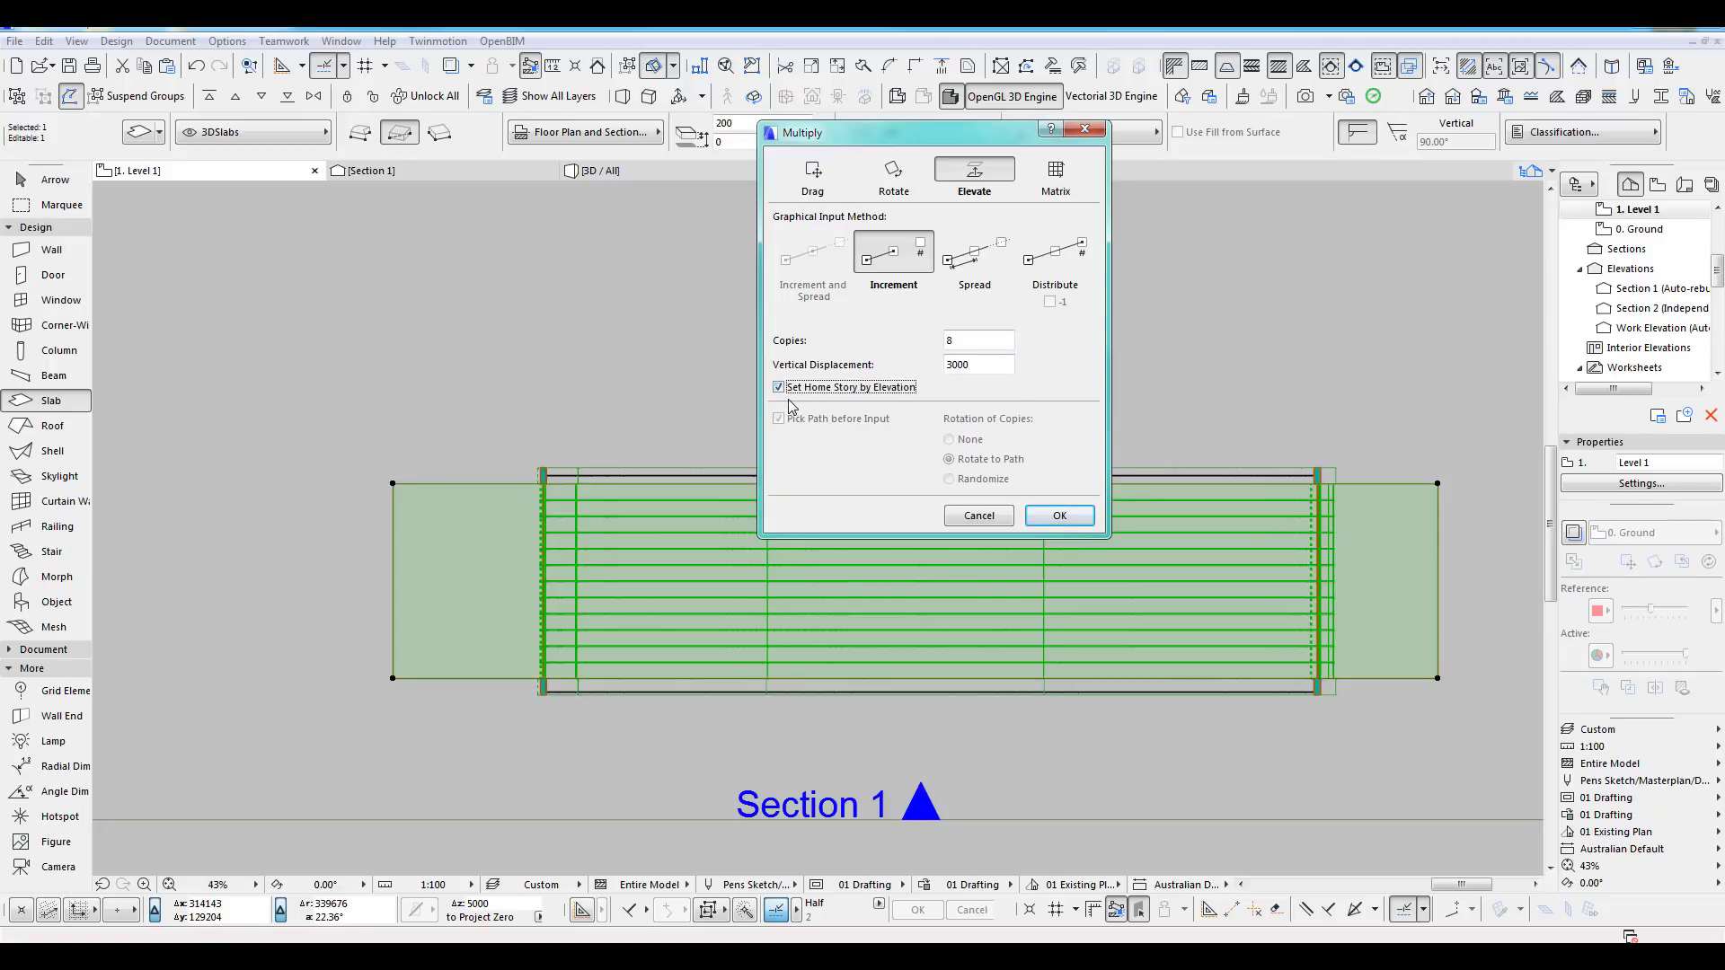
pyautogui.click(1059, 518)
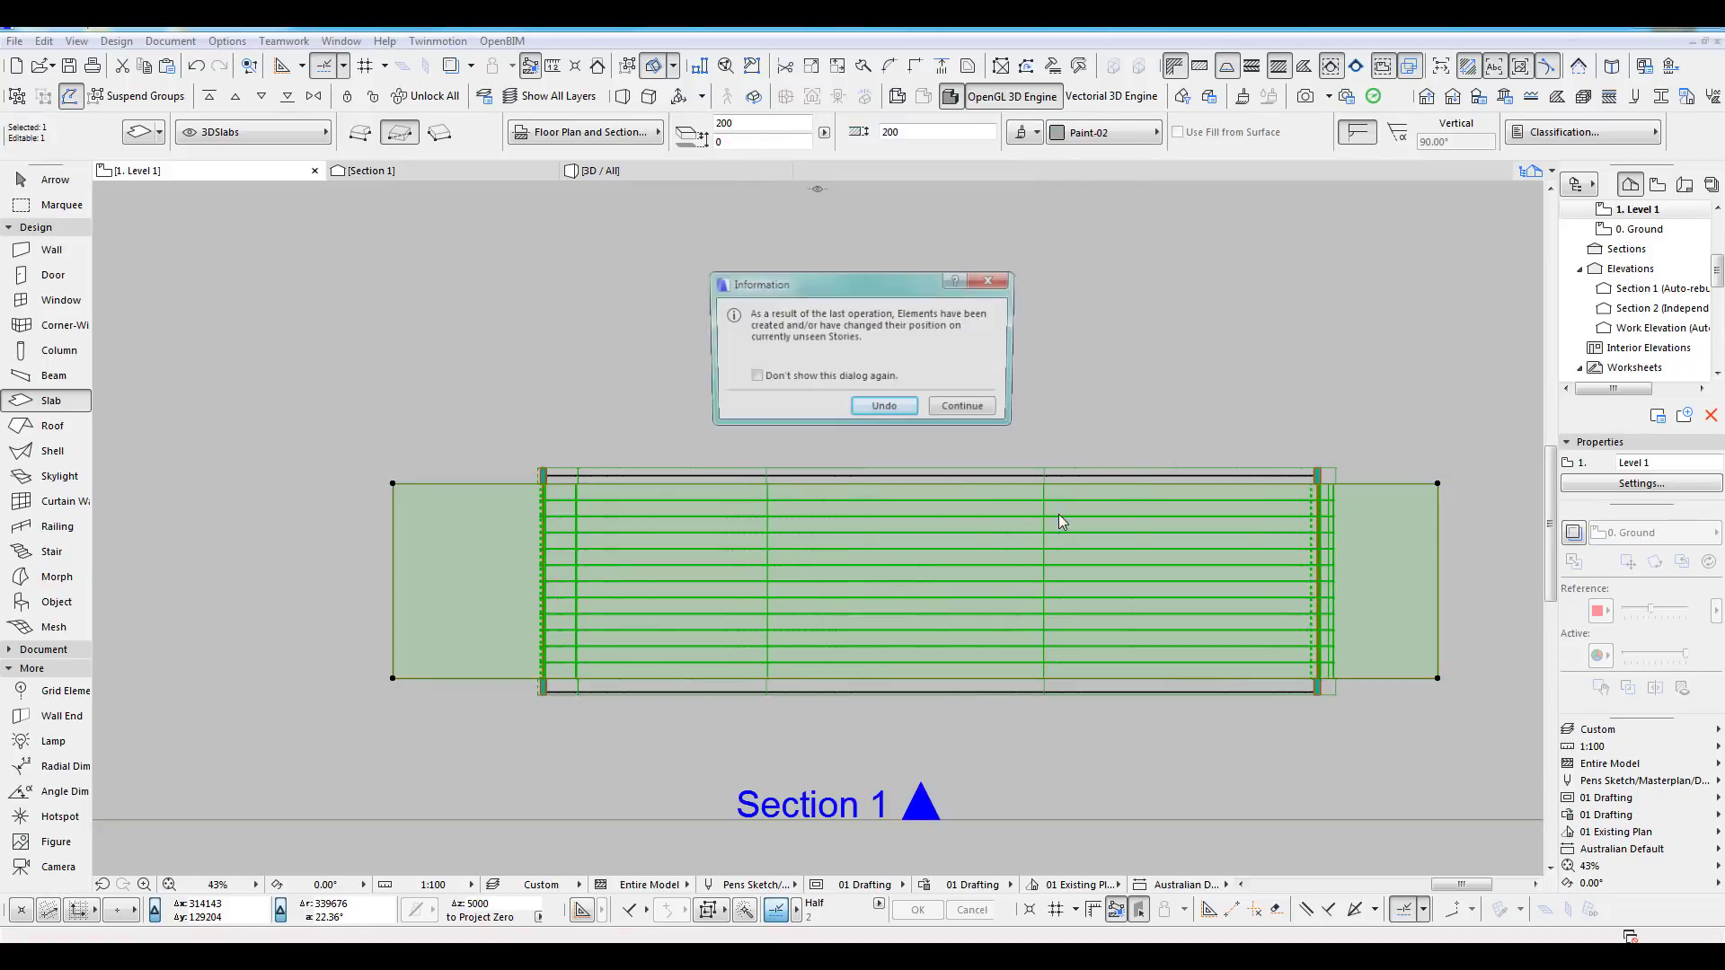
pyautogui.click(967, 409)
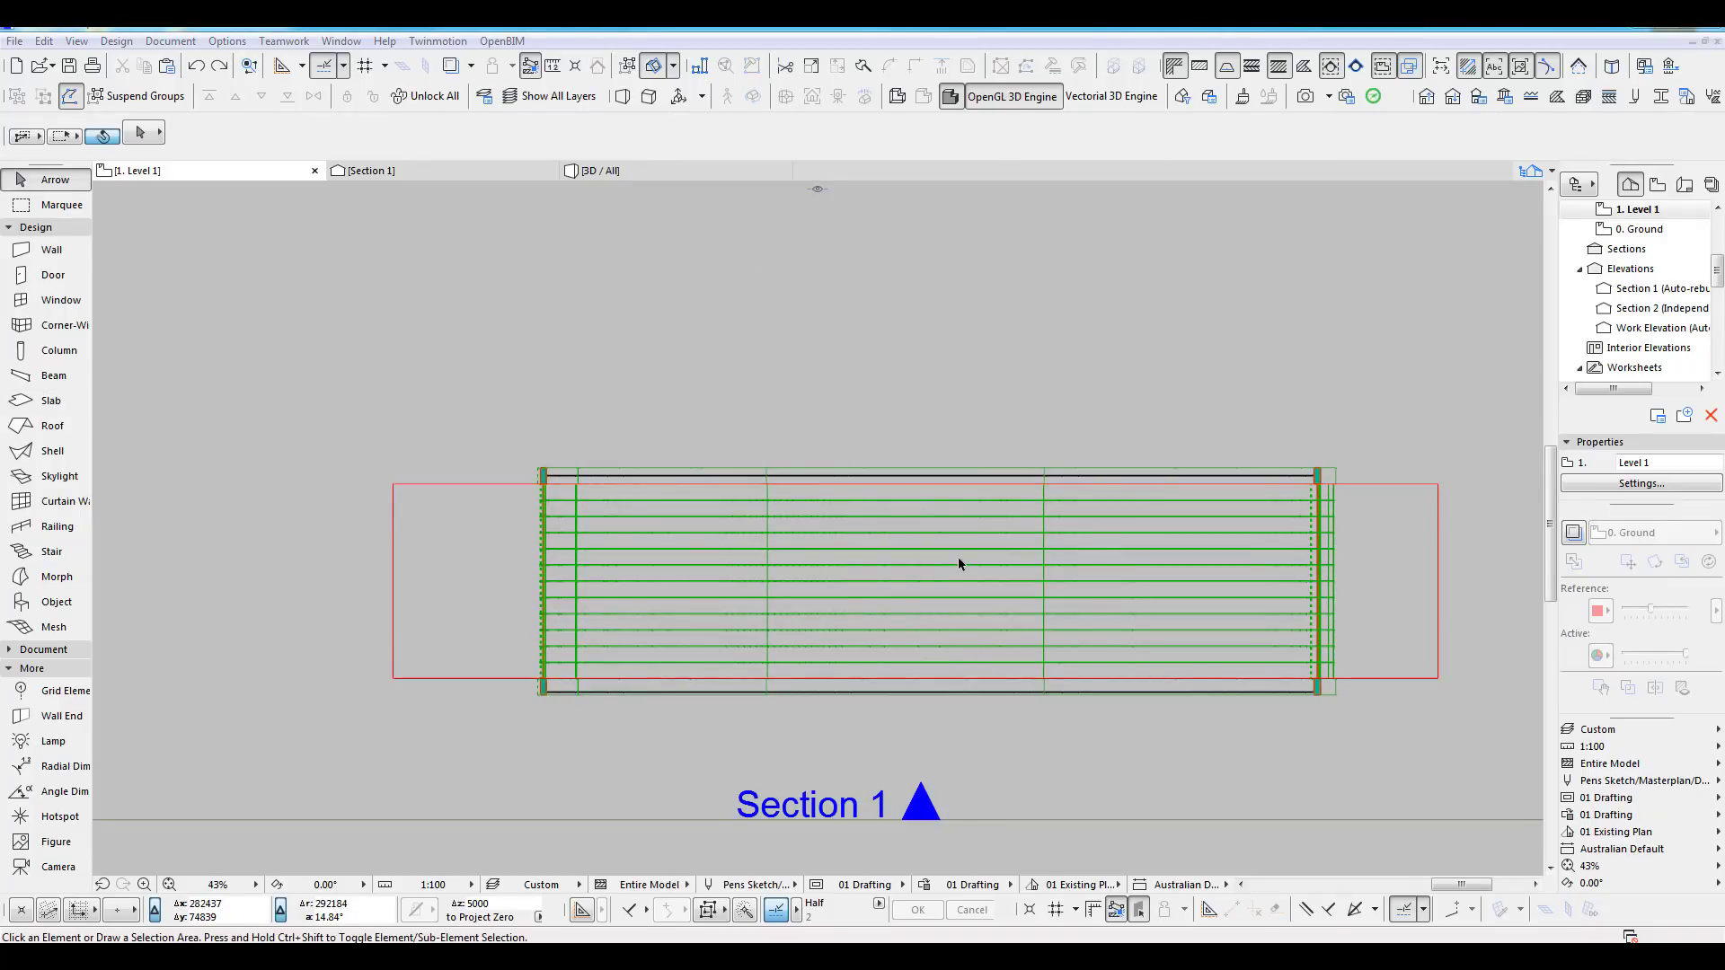
pyautogui.press('F3')
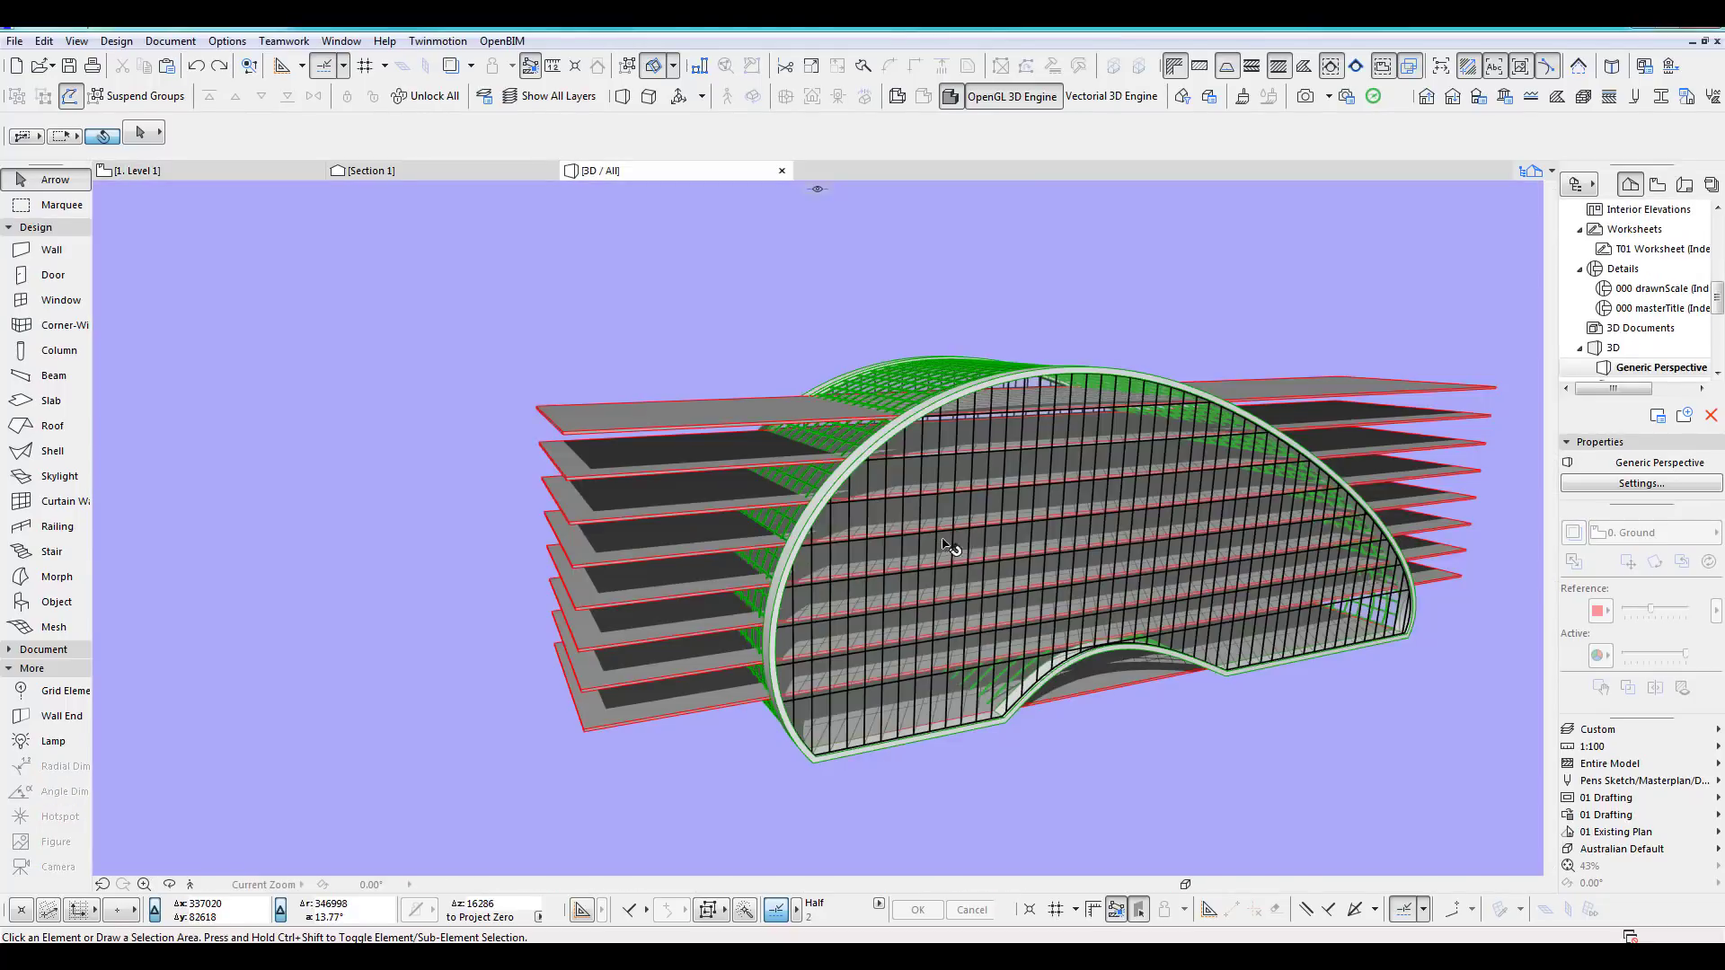
pyautogui.moveTo(1027, 482)
pyautogui.mouseDown(button='middle')
pyautogui.moveTo(800, 406)
pyautogui.moveTo(959, 331)
pyautogui.moveTo(1025, 523)
pyautogui.moveTo(1024, 471)
pyautogui.mouseUp(button='middle')
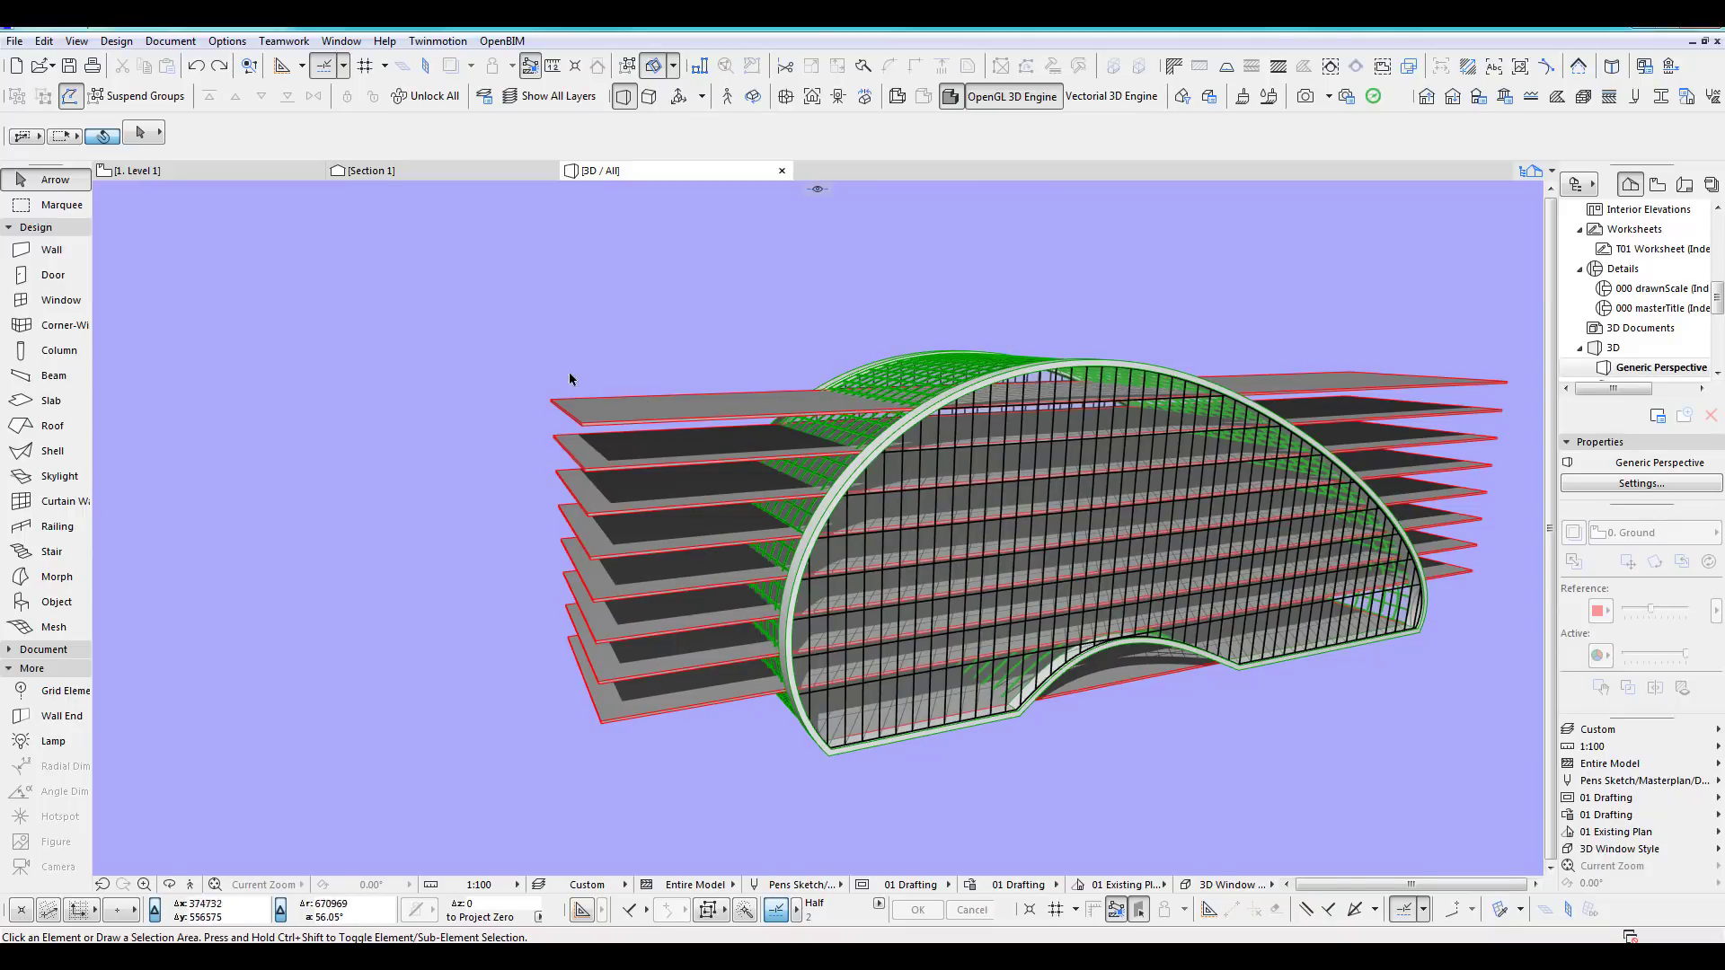
# Select all the stacked slabs protruding from the building together with the arched lattice shell in 3D.
pyautogui.moveTo(464, 345); pyautogui.dragTo(648, 828)
pyautogui.scroll(10, 735, 757)
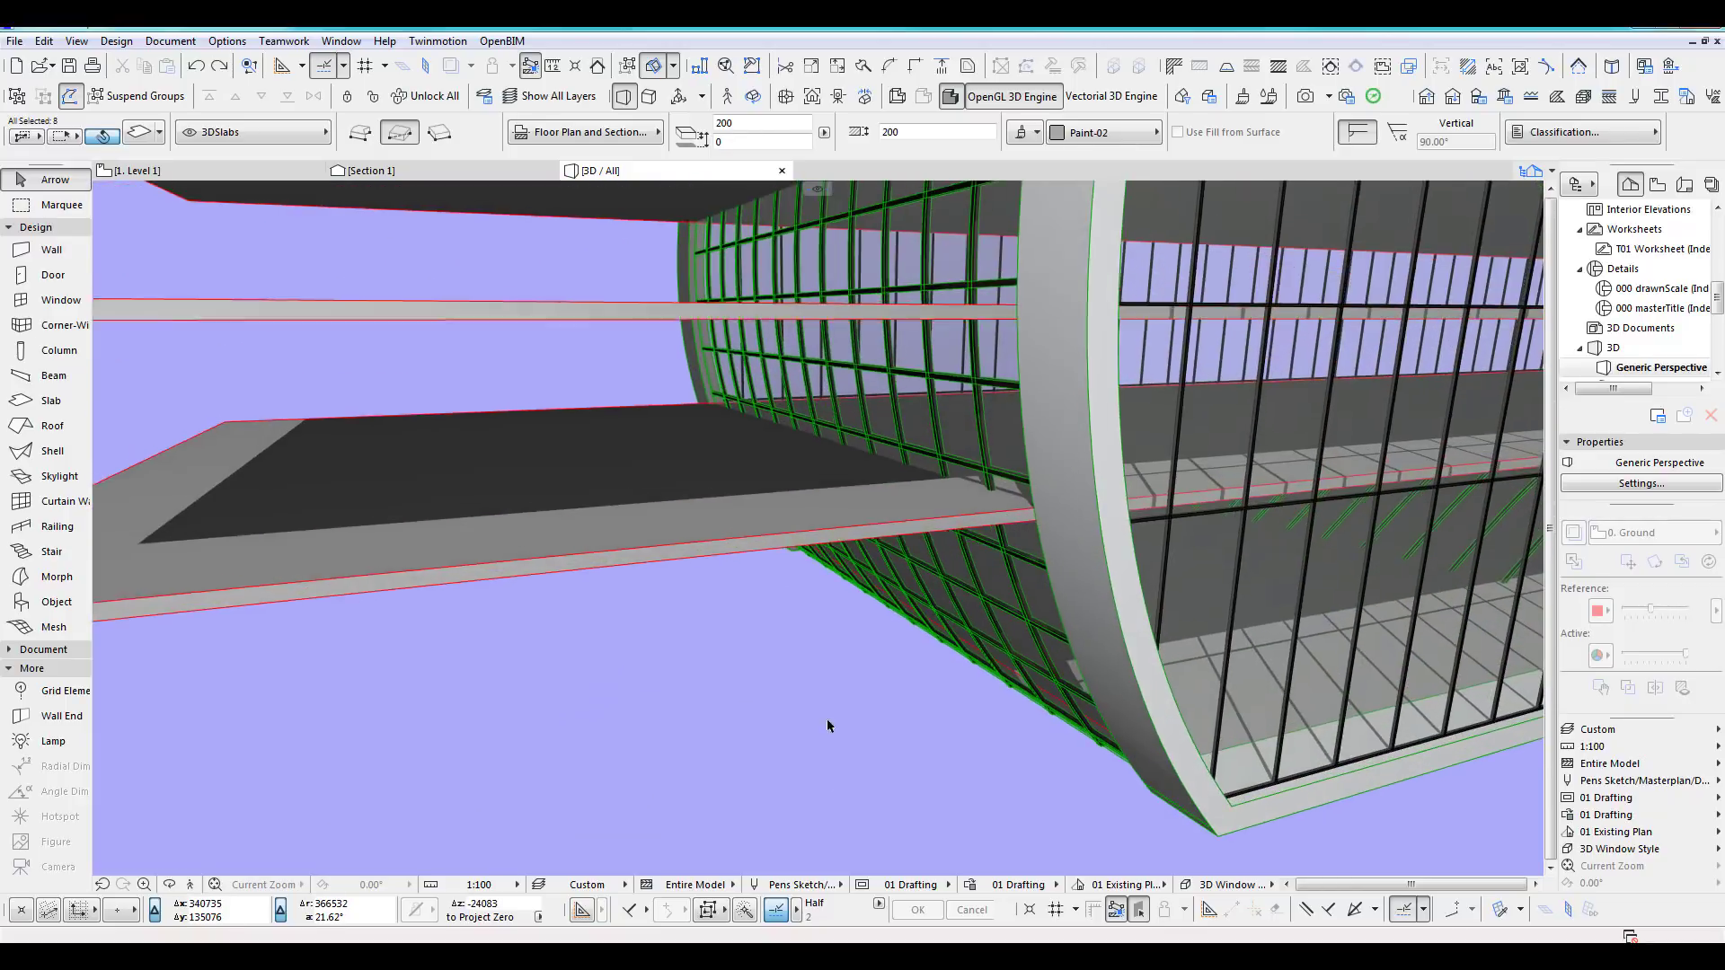
pyautogui.keyDown('shift'); pyautogui.click(1036, 600); pyautogui.keyUp('shift')
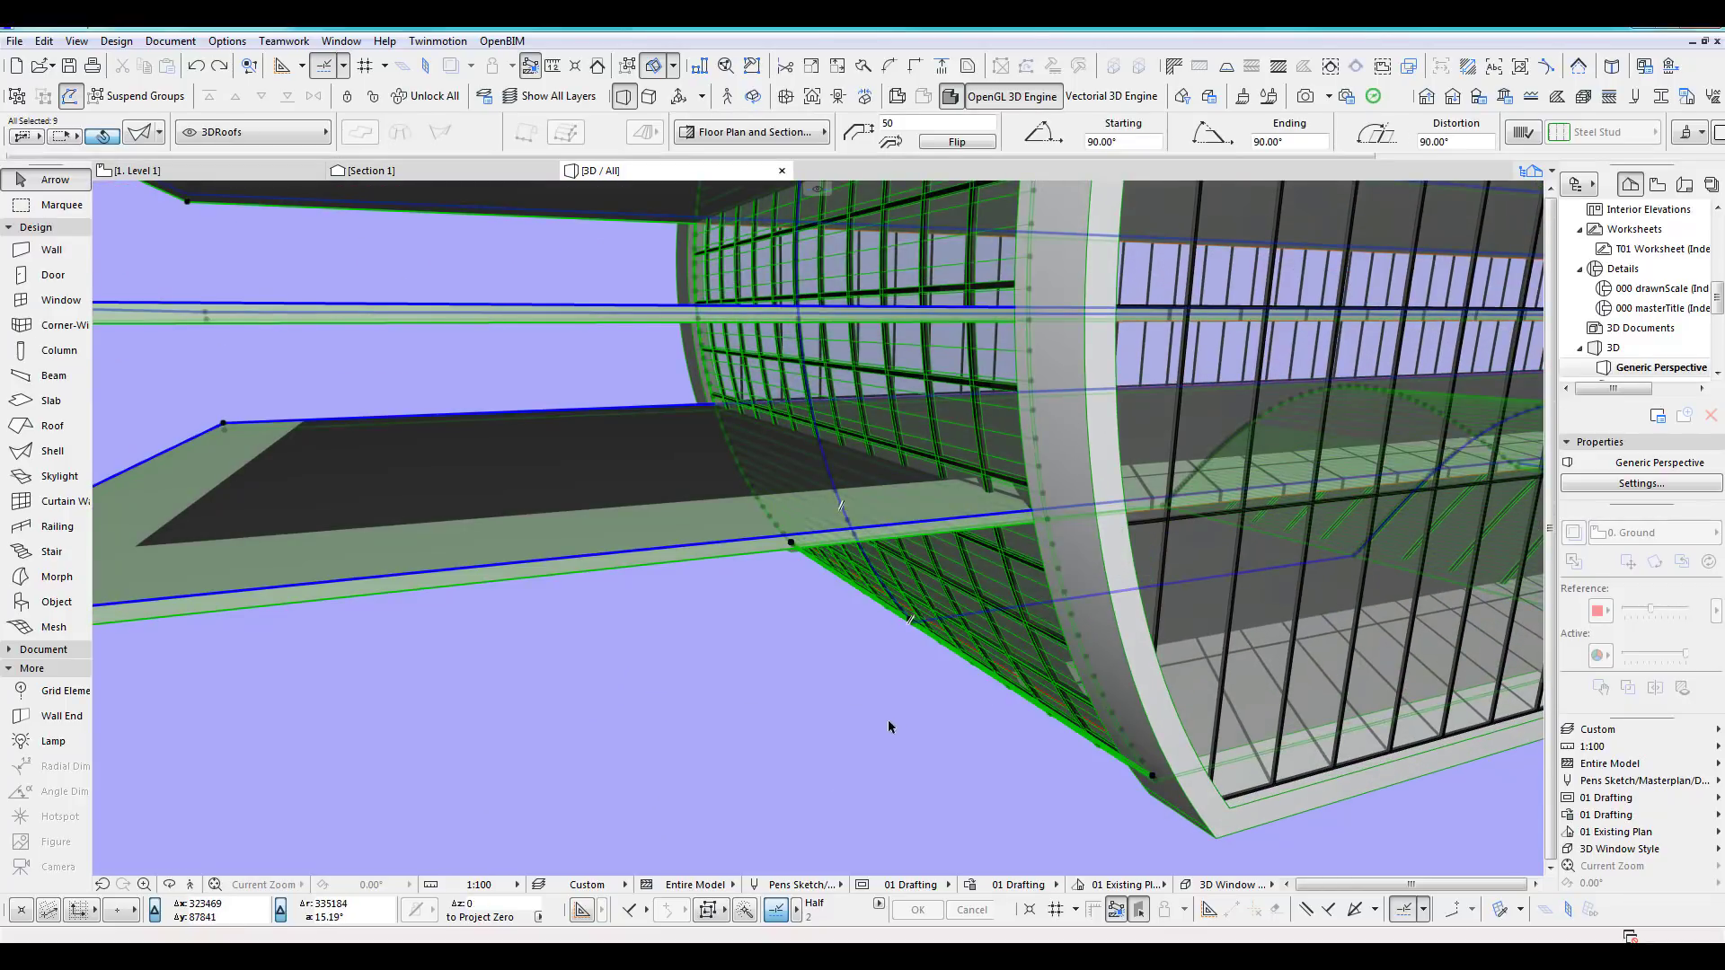
pyautogui.scroll(-2, 850, 735)
pyautogui.moveTo(850, 735); pyautogui.dragTo(810, 737, button='middle')
pyautogui.scroll(-3, 810, 737)
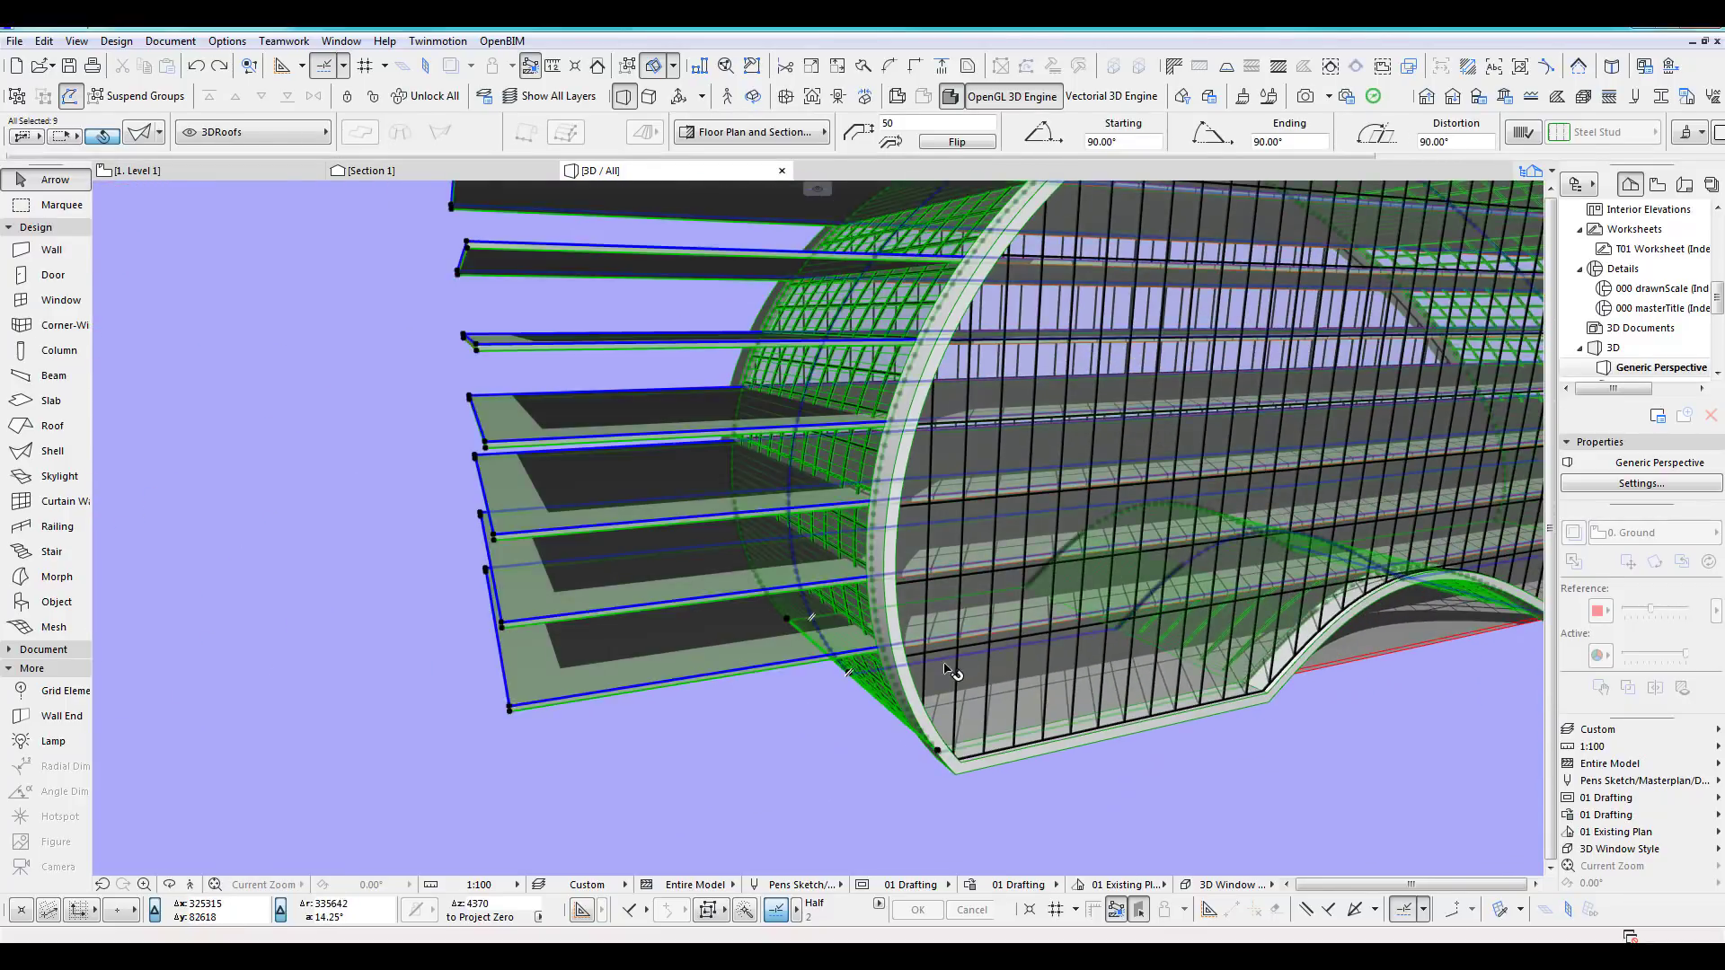
pyautogui.scroll(-3, 1033, 692)
pyautogui.keyDown('shift'); pyautogui.moveTo(1047, 639); pyautogui.dragTo(762, 589, button='middle'); pyautogui.keyUp('shift')
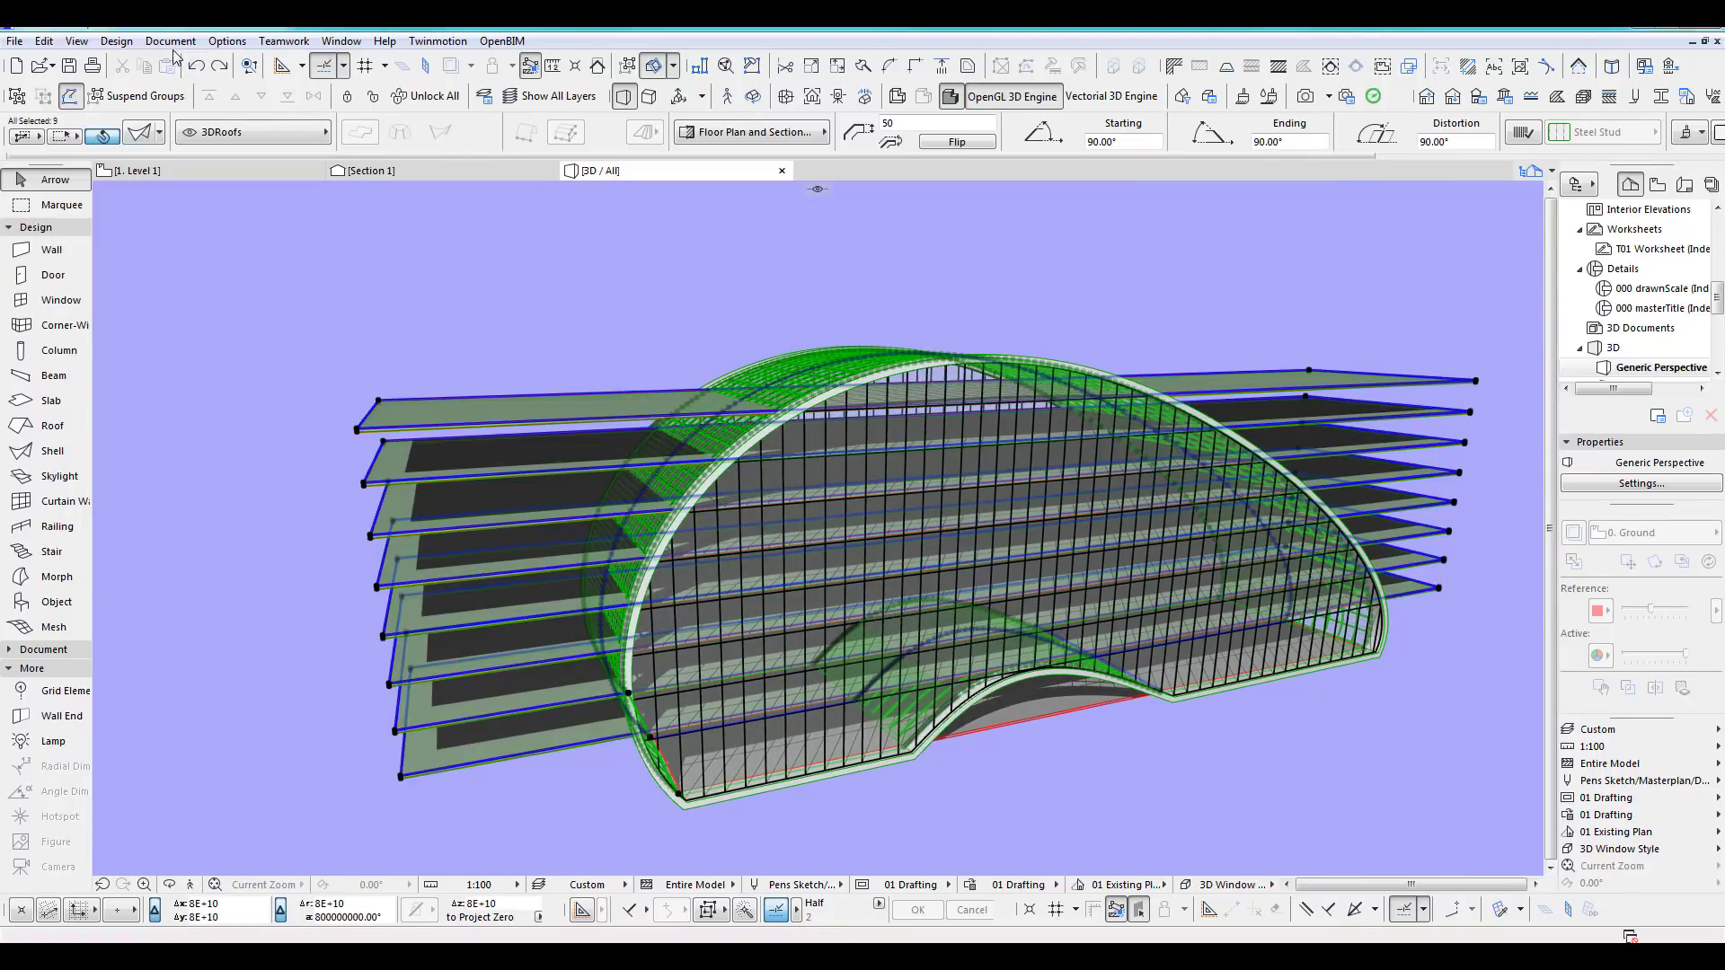
# Trim the stacked slabs to the arched shell using the shell from the current selection, and inspect the cut edges up close.
pyautogui.click(597, 67)
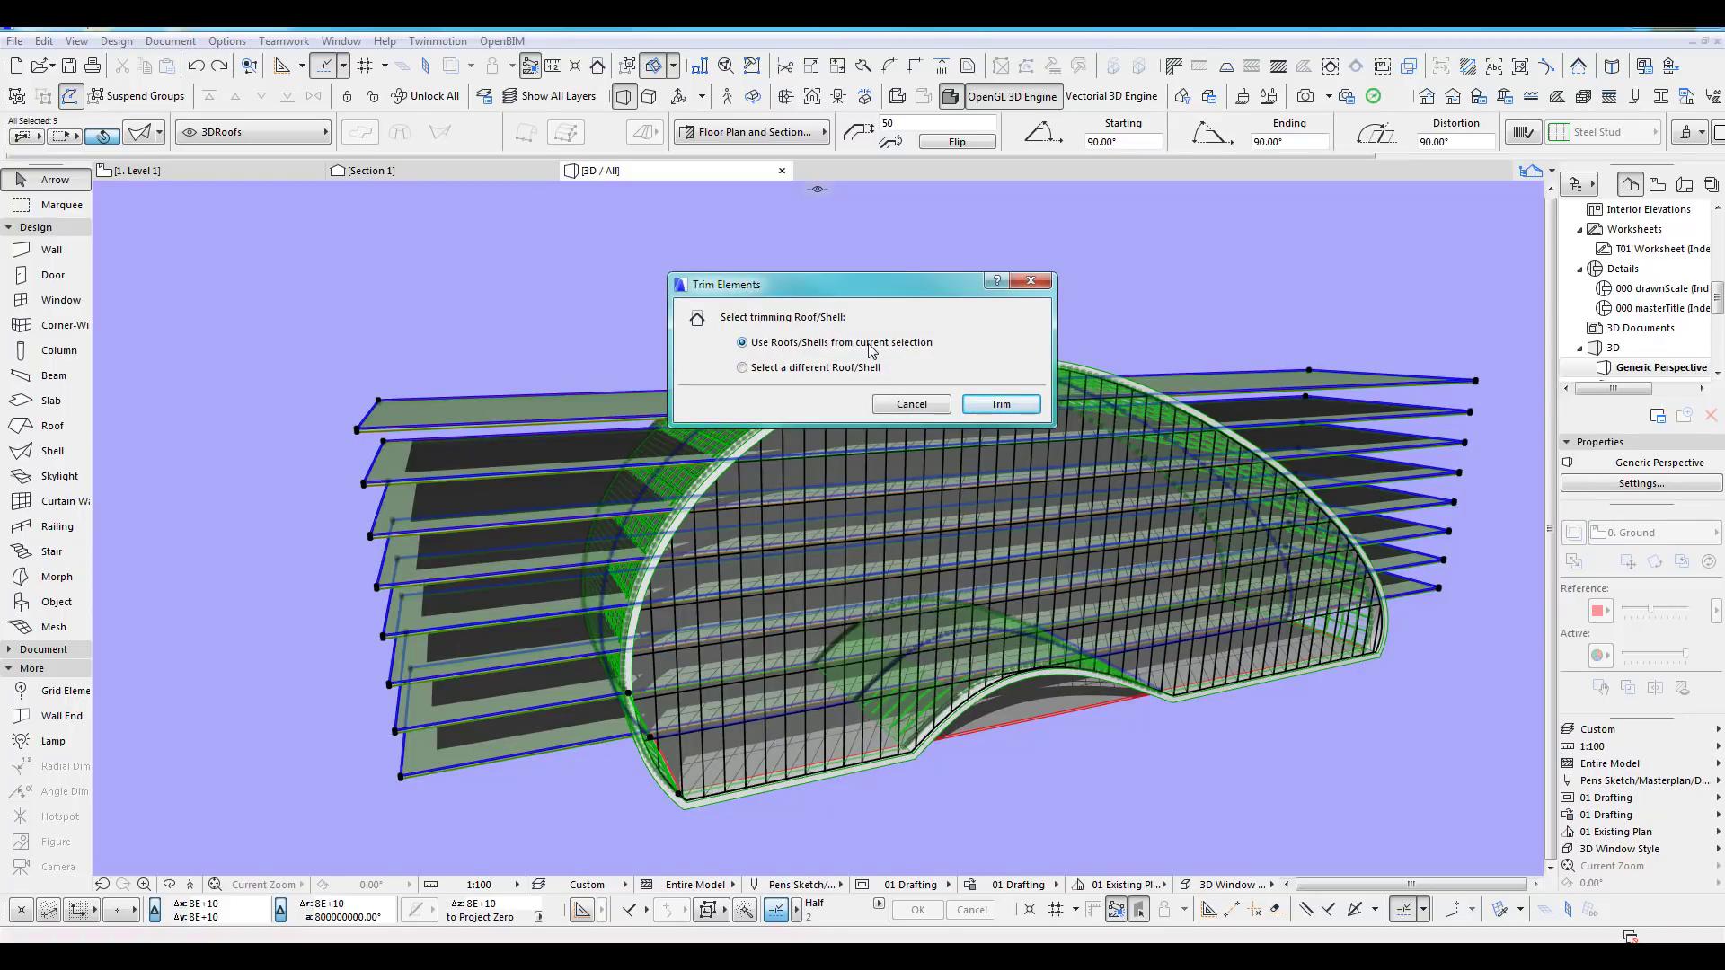
pyautogui.click(987, 404)
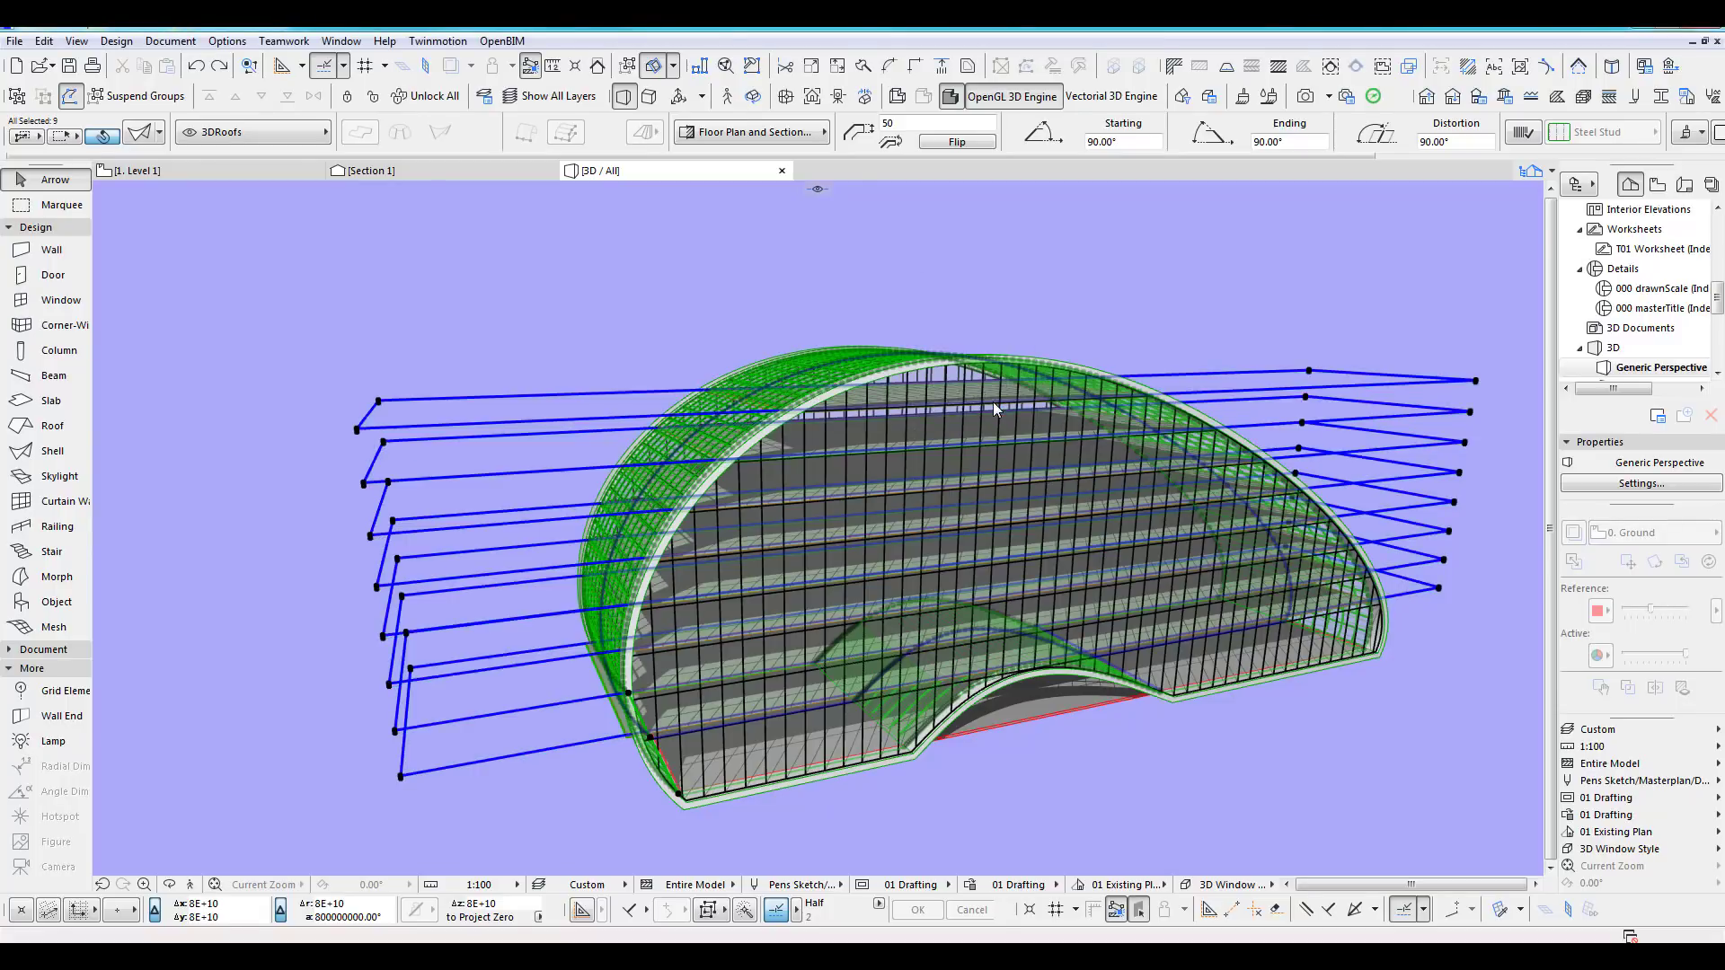
pyautogui.click(819, 279)
pyautogui.keyDown('shift'); pyautogui.moveTo(856, 589); pyautogui.dragTo(834, 505, button='middle'); pyautogui.keyUp('shift')
pyautogui.scroll(5, 989, 481)
pyautogui.keyDown('shift'); pyautogui.moveTo(989, 482); pyautogui.dragTo(1025, 538, button='middle'); pyautogui.keyUp('shift')
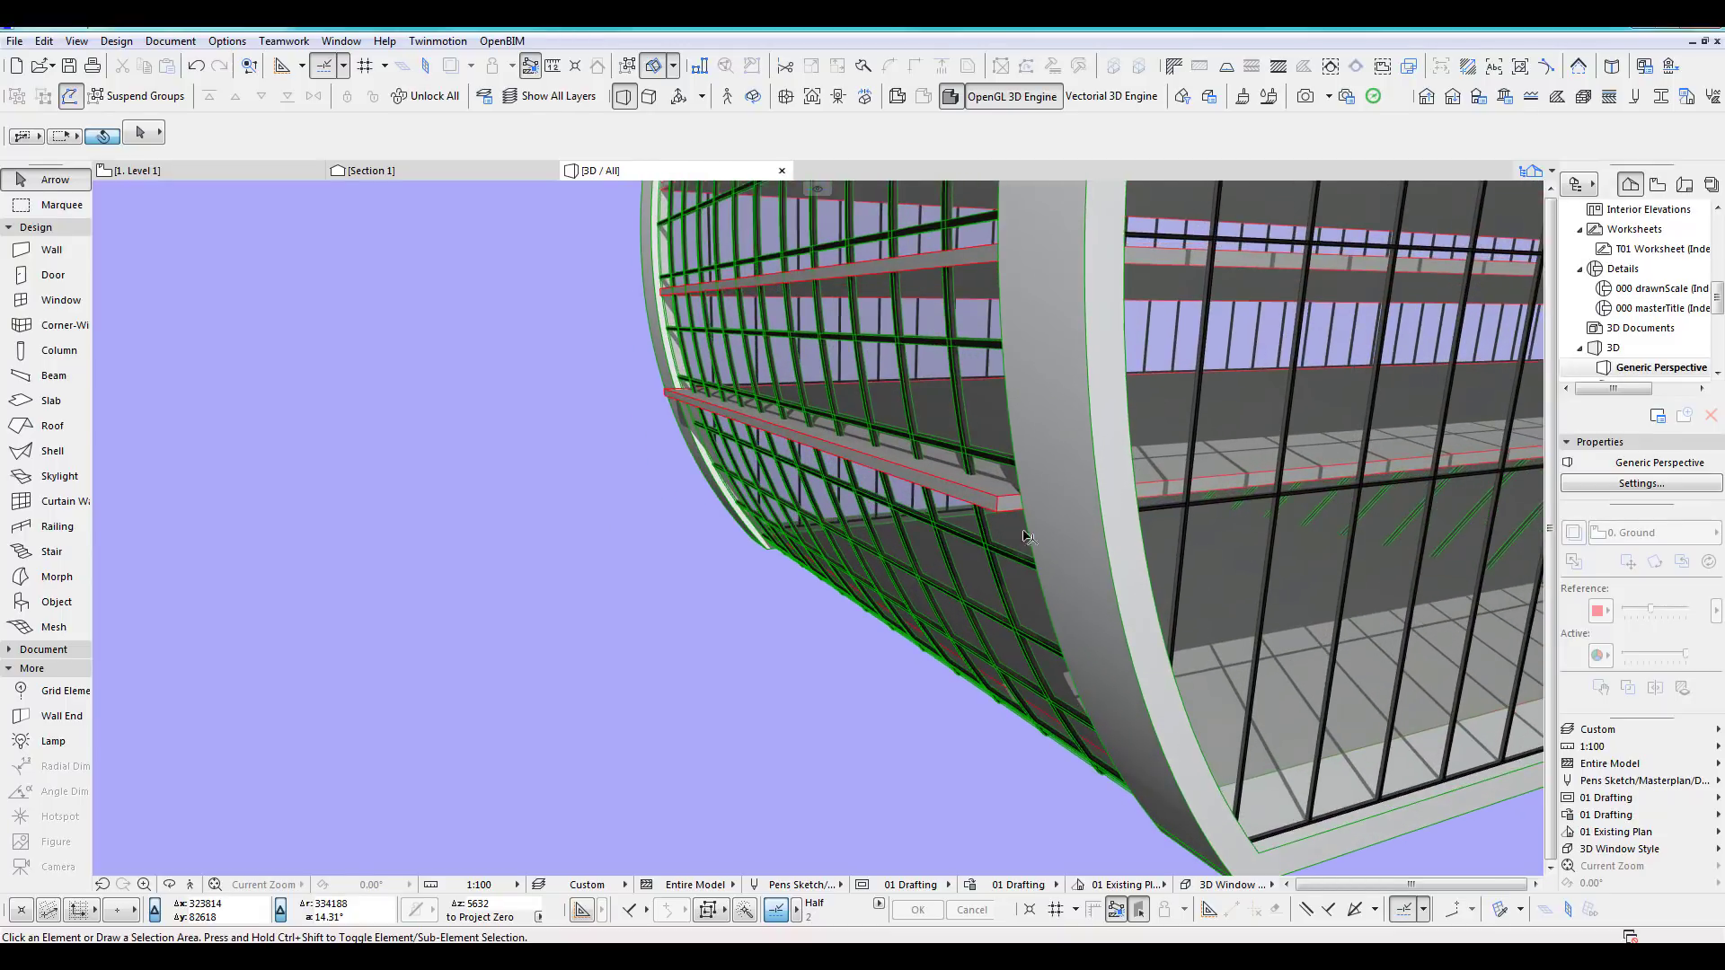
pyautogui.click(998, 515)
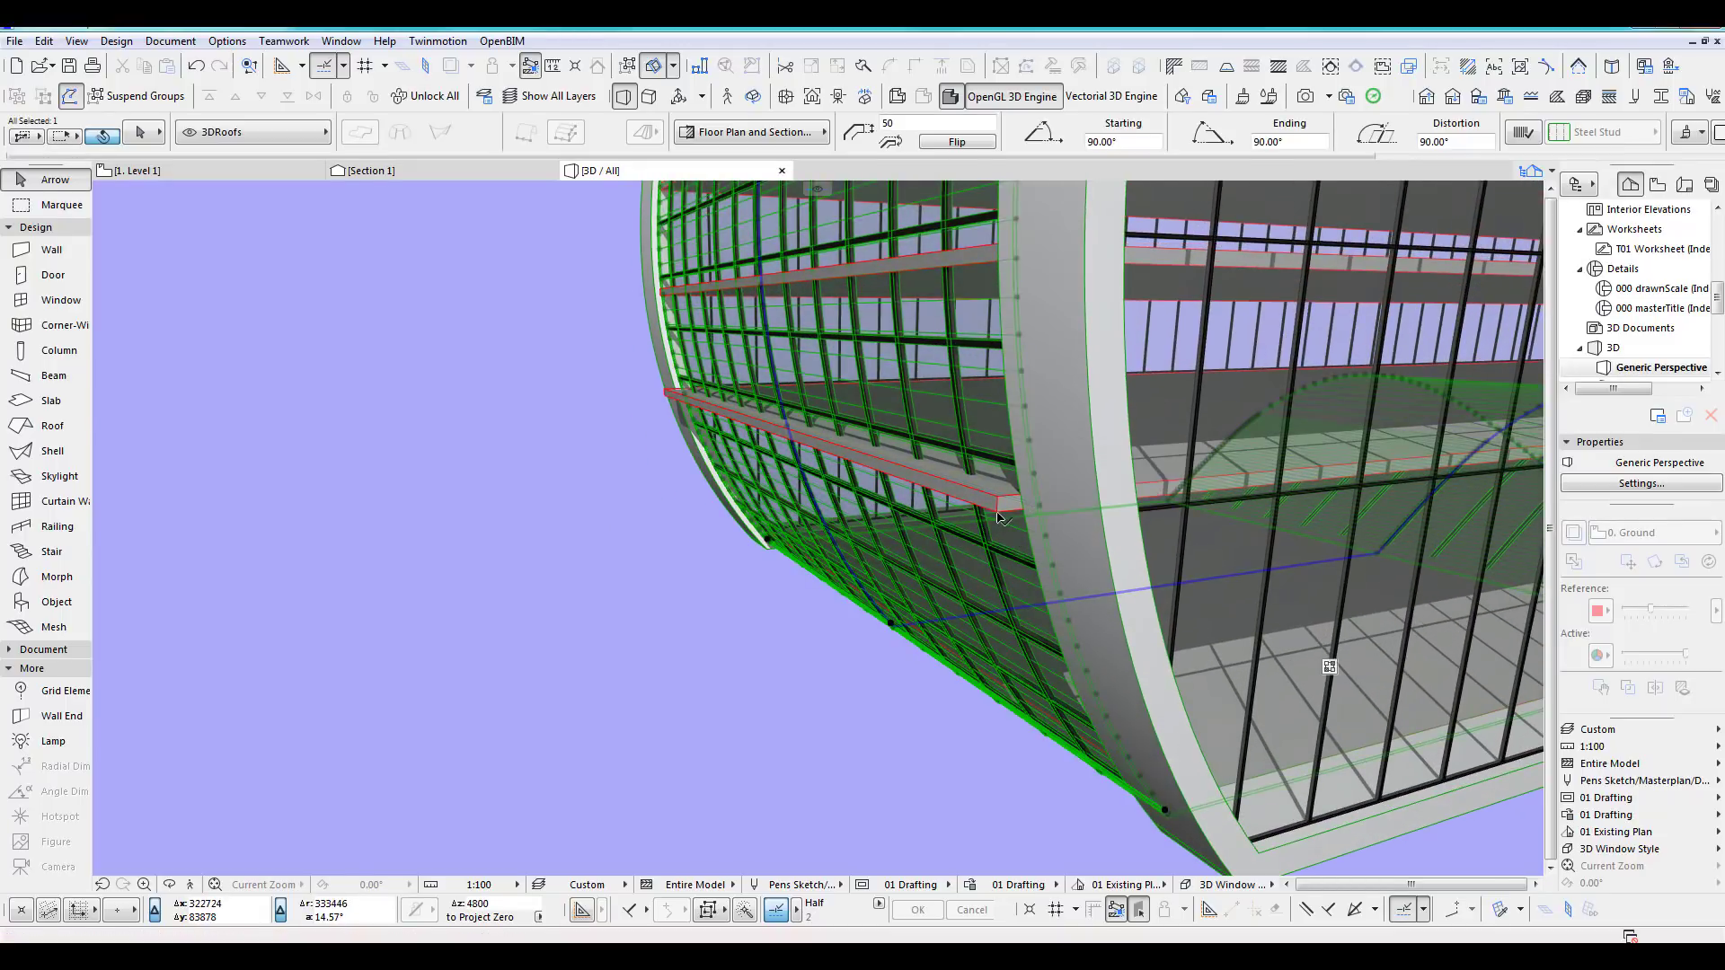
pyautogui.keyDown('shift'); pyautogui.click(998, 516); pyautogui.keyUp('shift')
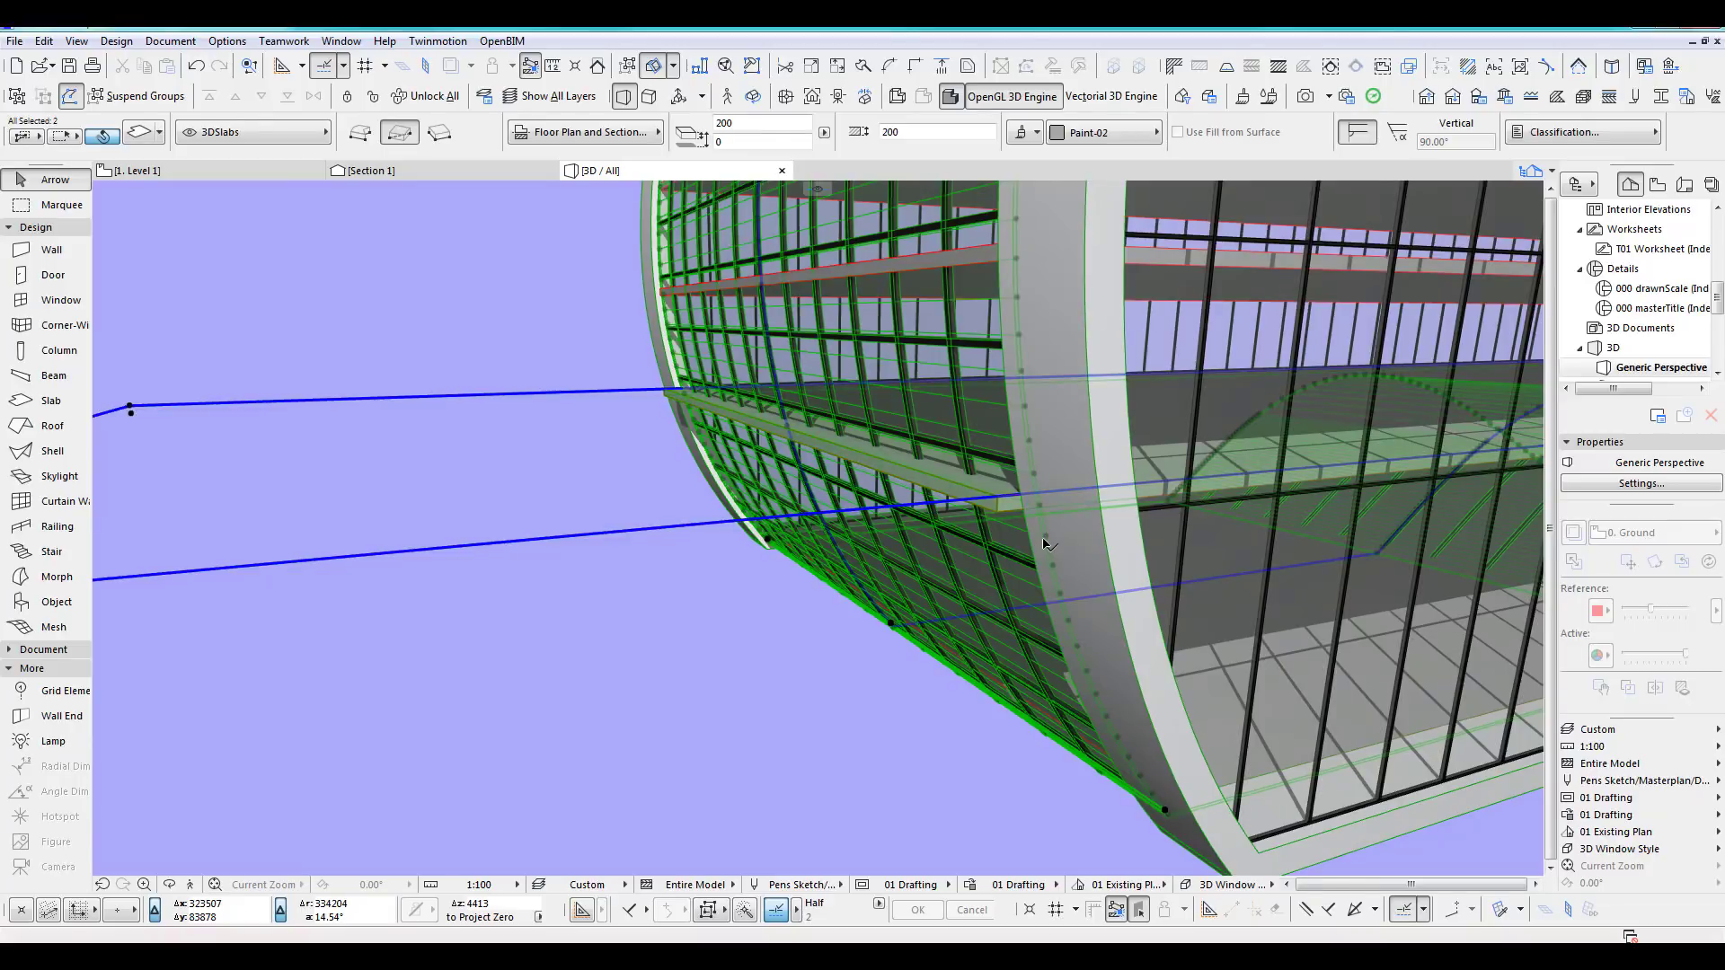
pyautogui.keyDown('shift'); pyautogui.moveTo(1053, 546); pyautogui.dragTo(551, 266, button='middle'); pyautogui.keyUp('shift')
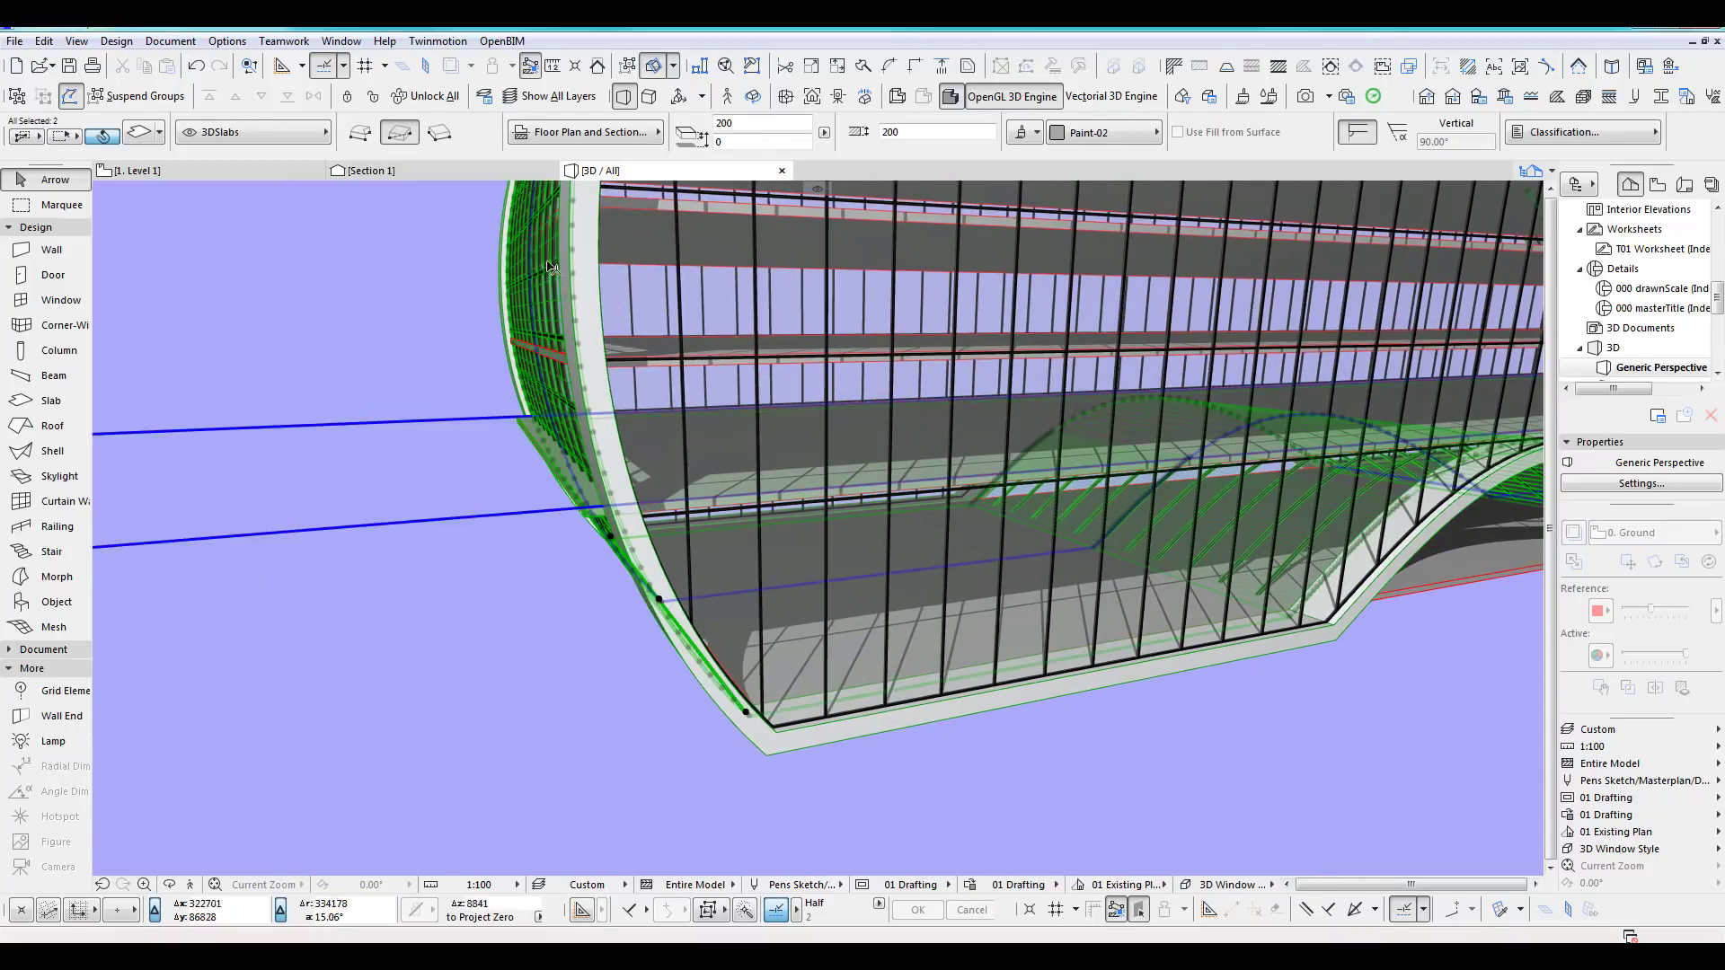
pyautogui.keyDown('shift'); pyautogui.moveTo(712, 550); pyautogui.dragTo(764, 177, button='middle'); pyautogui.keyUp('shift')
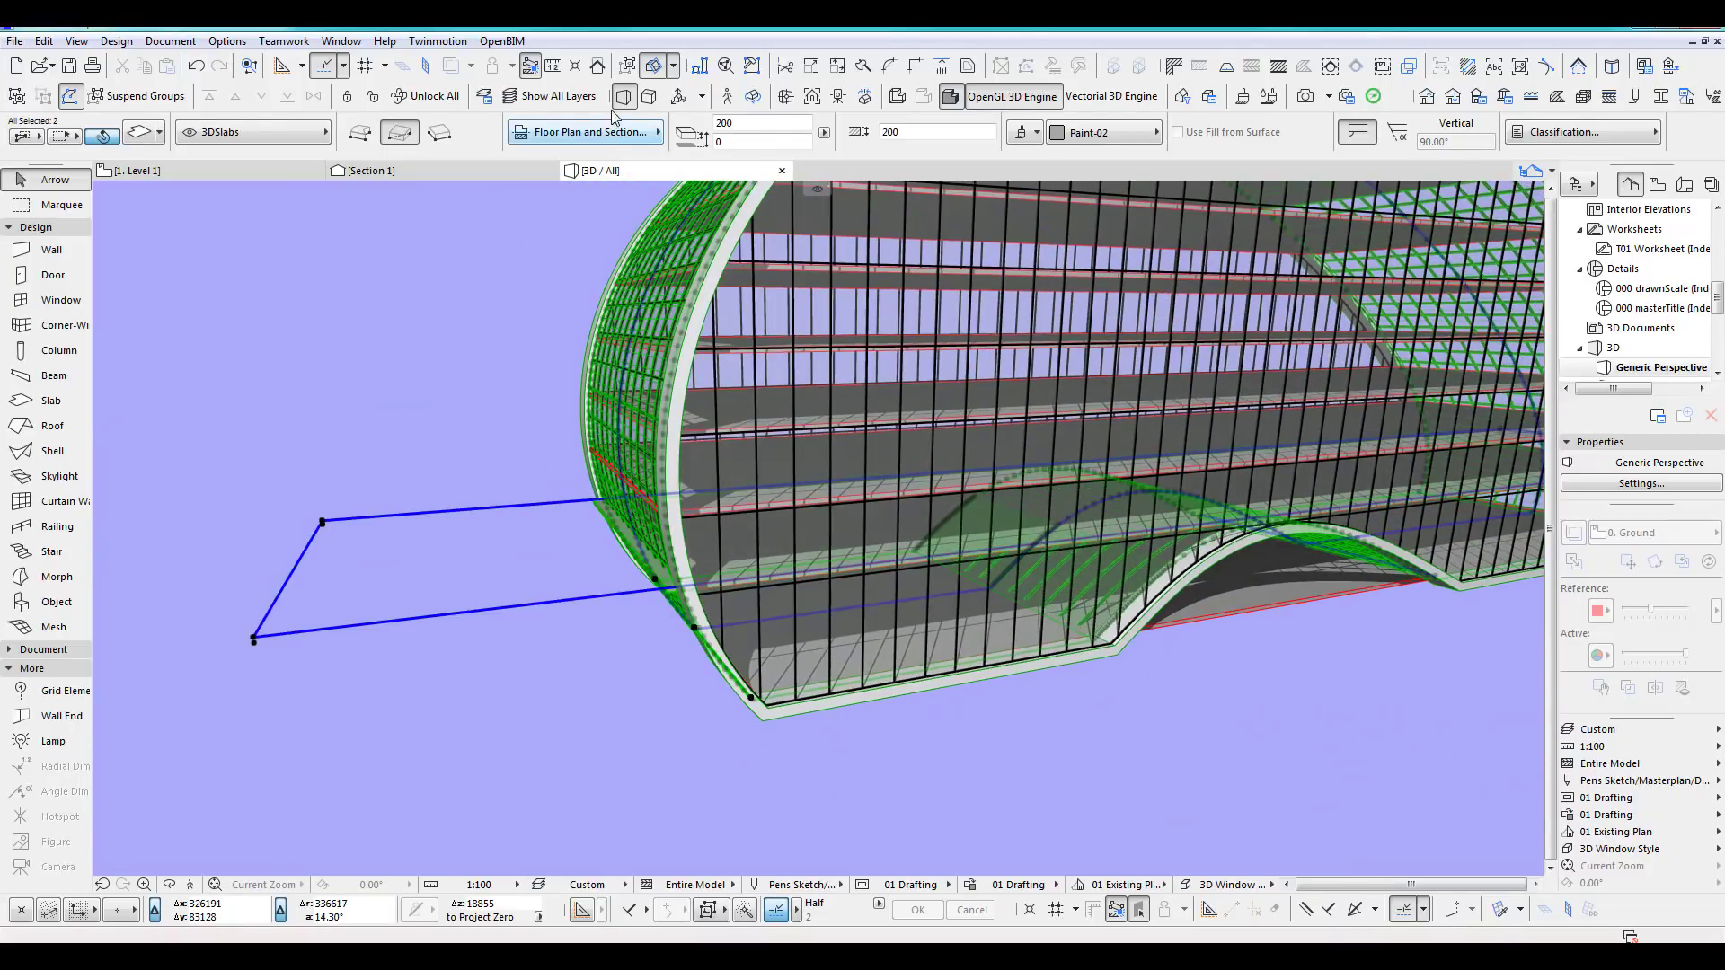
pyautogui.click(598, 67)
pyautogui.click(998, 405)
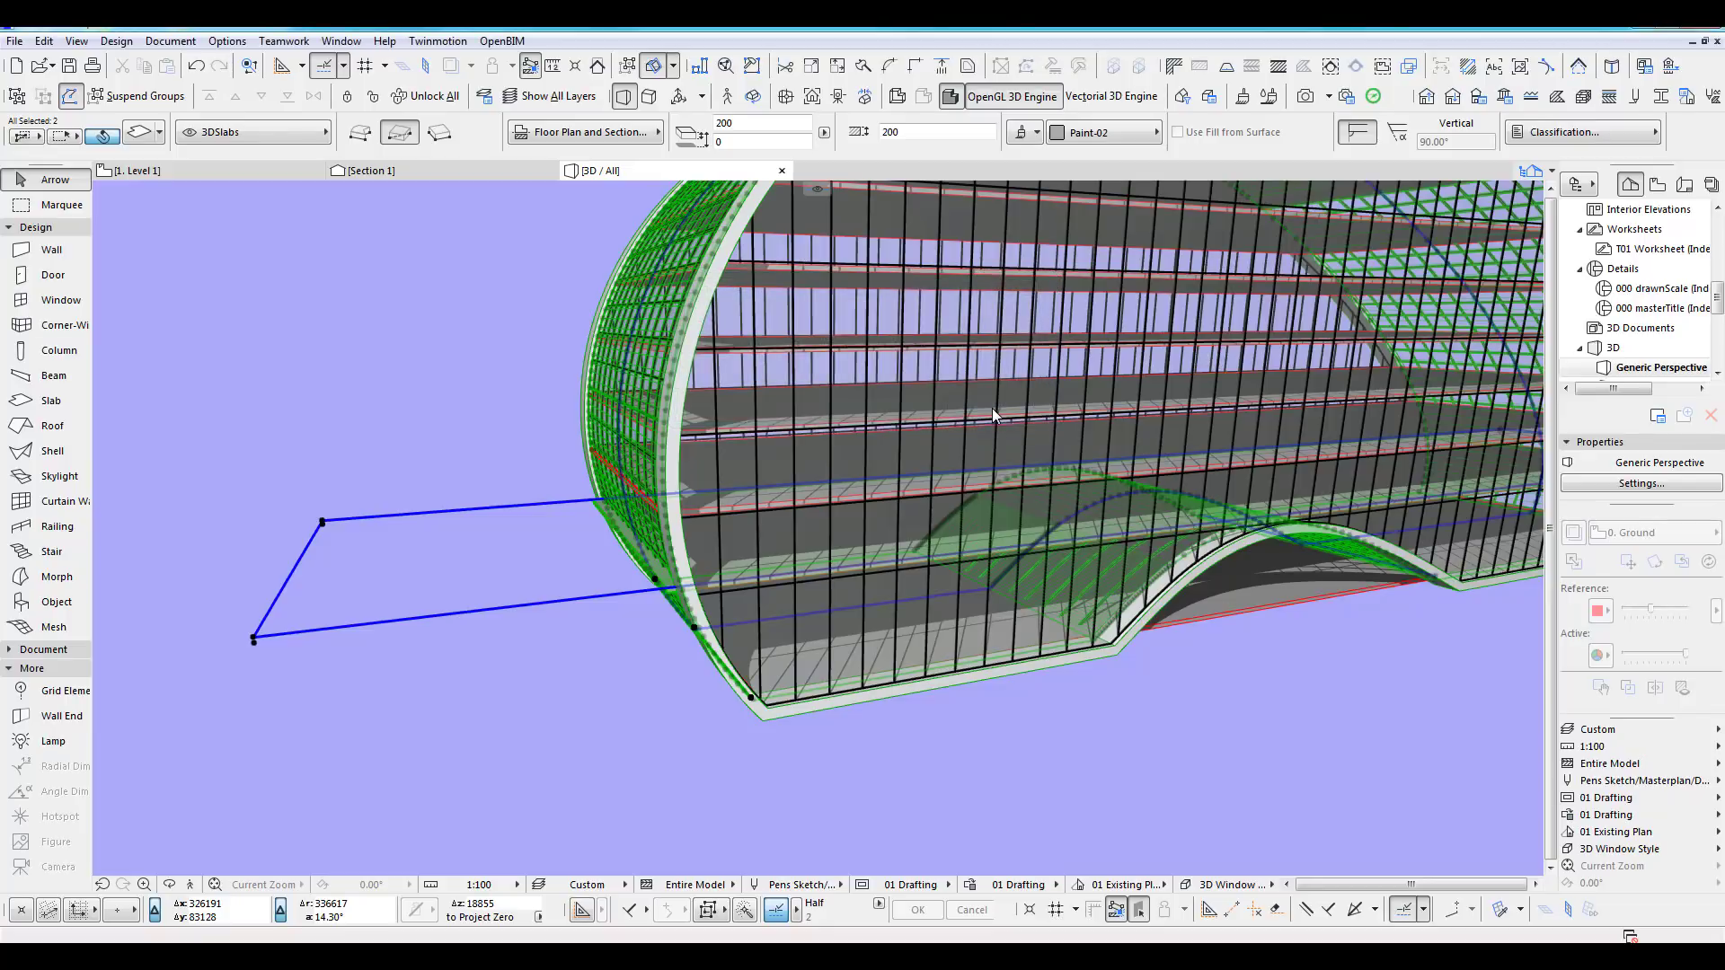
pyautogui.click(1008, 715)
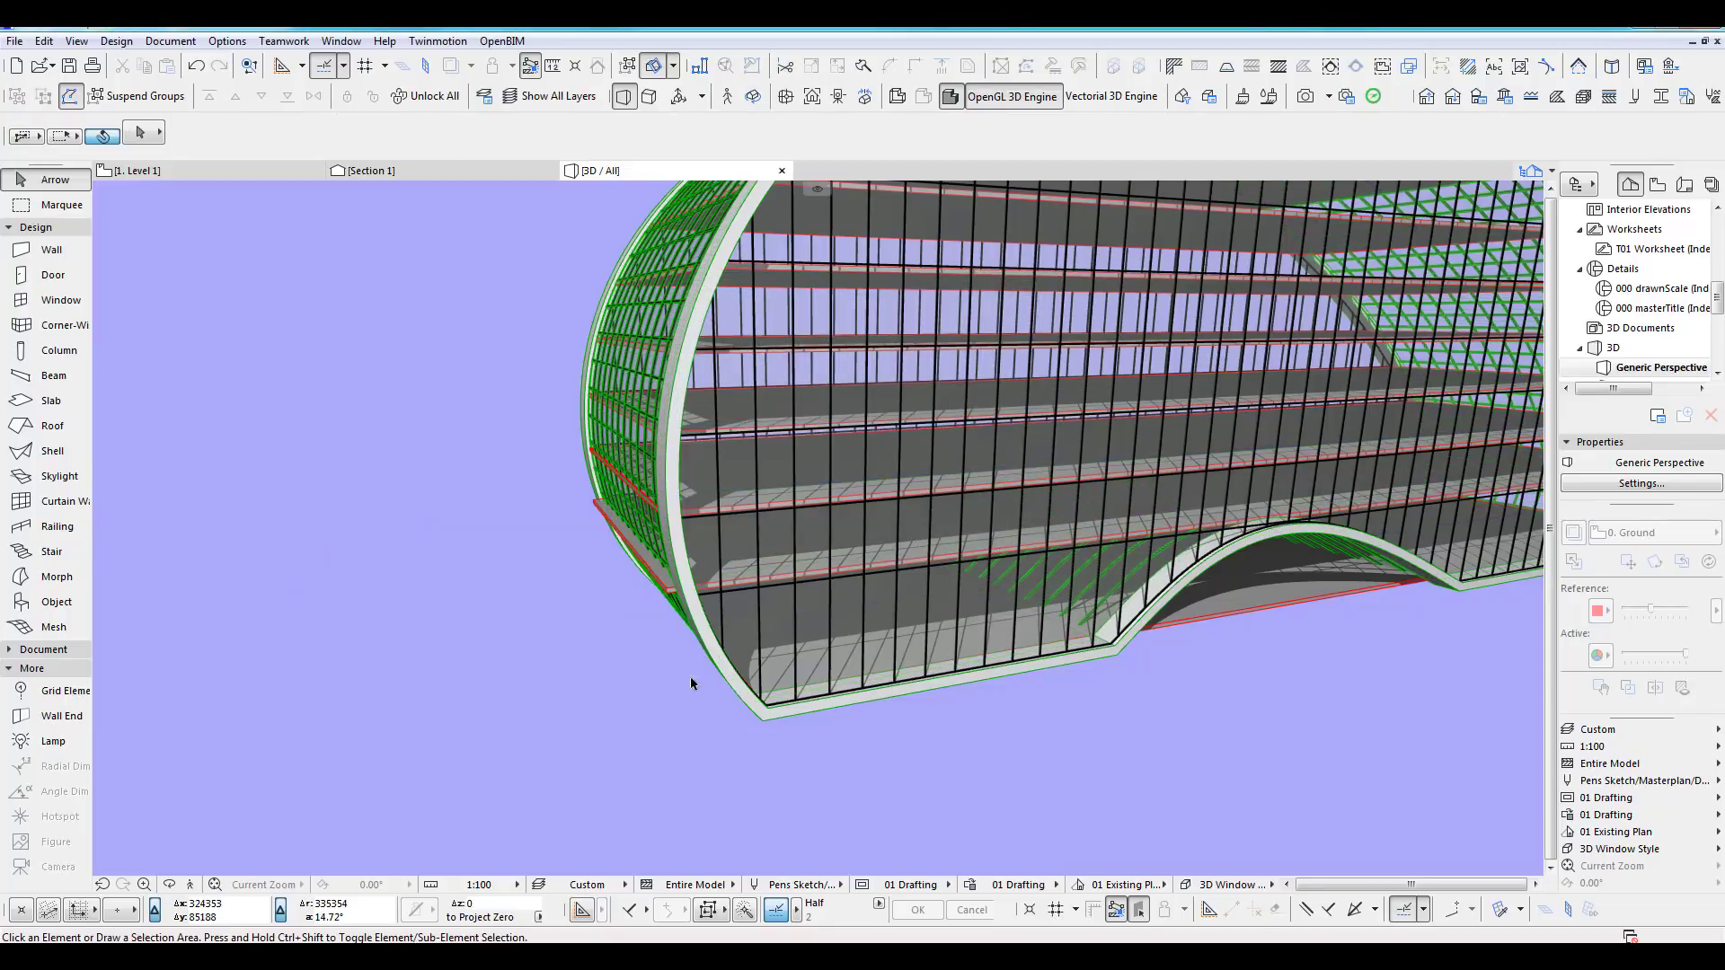
# Select the Level 1 slab protruding through the lattice shell and offset its outer end edge inward by about 14340 mm to the shell frame.
pyautogui.scroll(4, 692, 676)
pyautogui.keyDown('shift'); pyautogui.moveTo(711, 654); pyautogui.dragTo(795, 505, button='middle'); pyautogui.keyUp('shift')
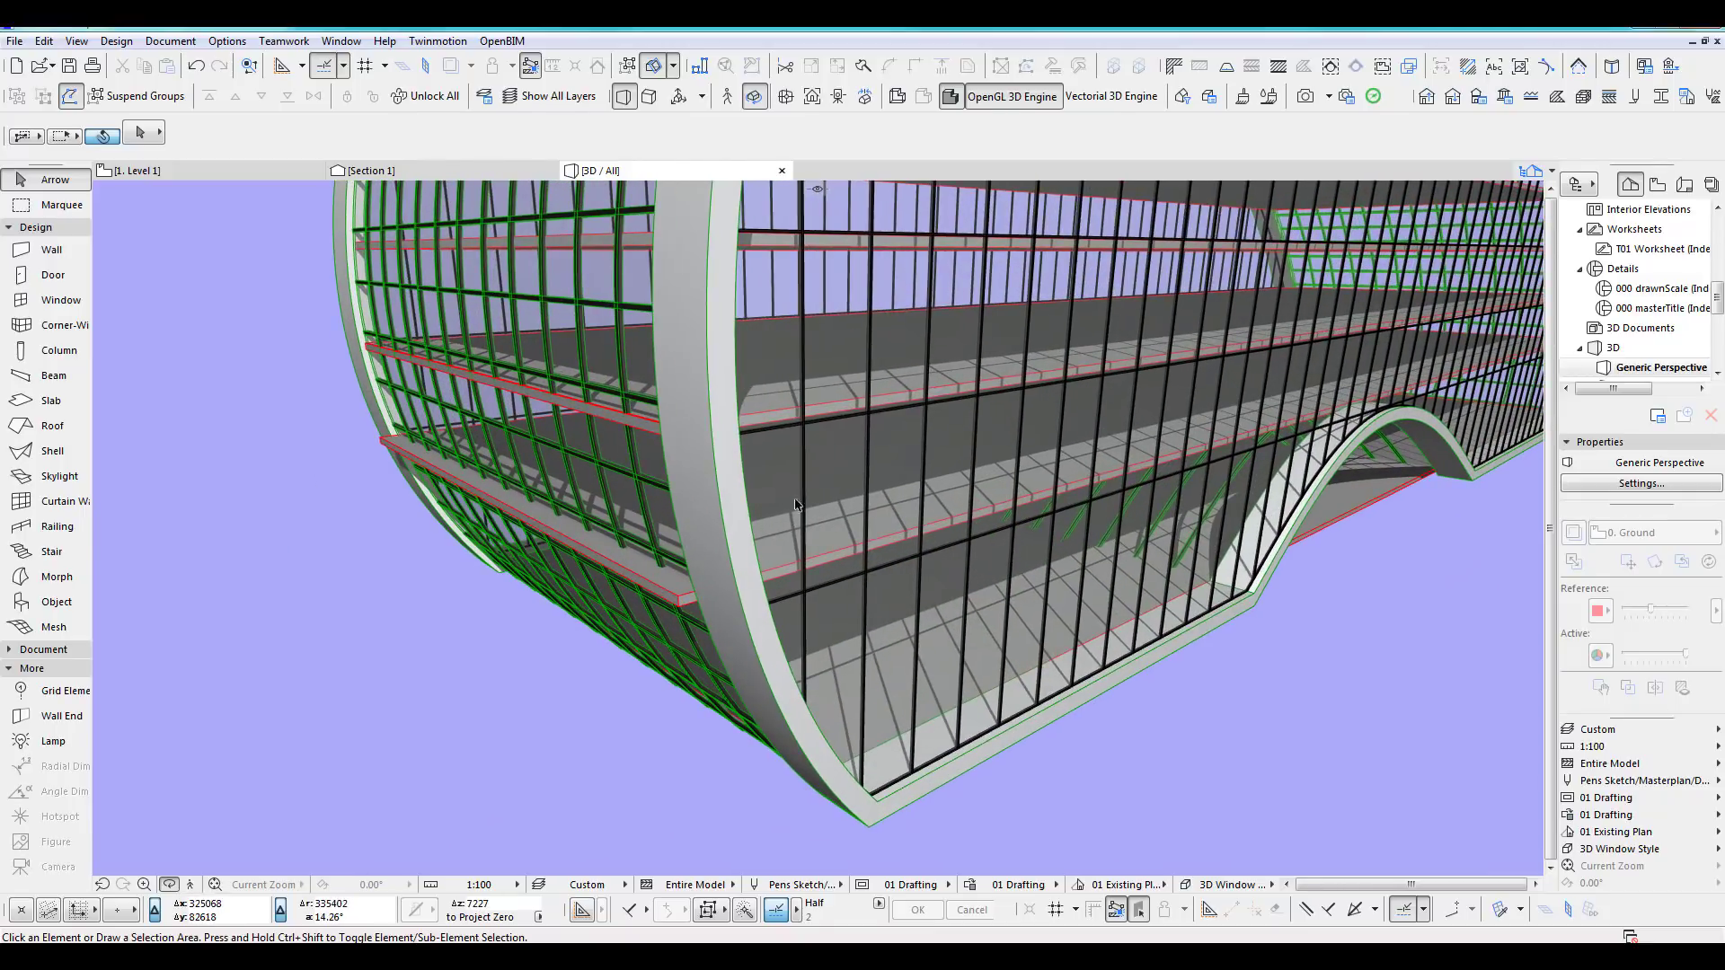
pyautogui.click(685, 604)
pyautogui.scroll(-5, 1079, 542)
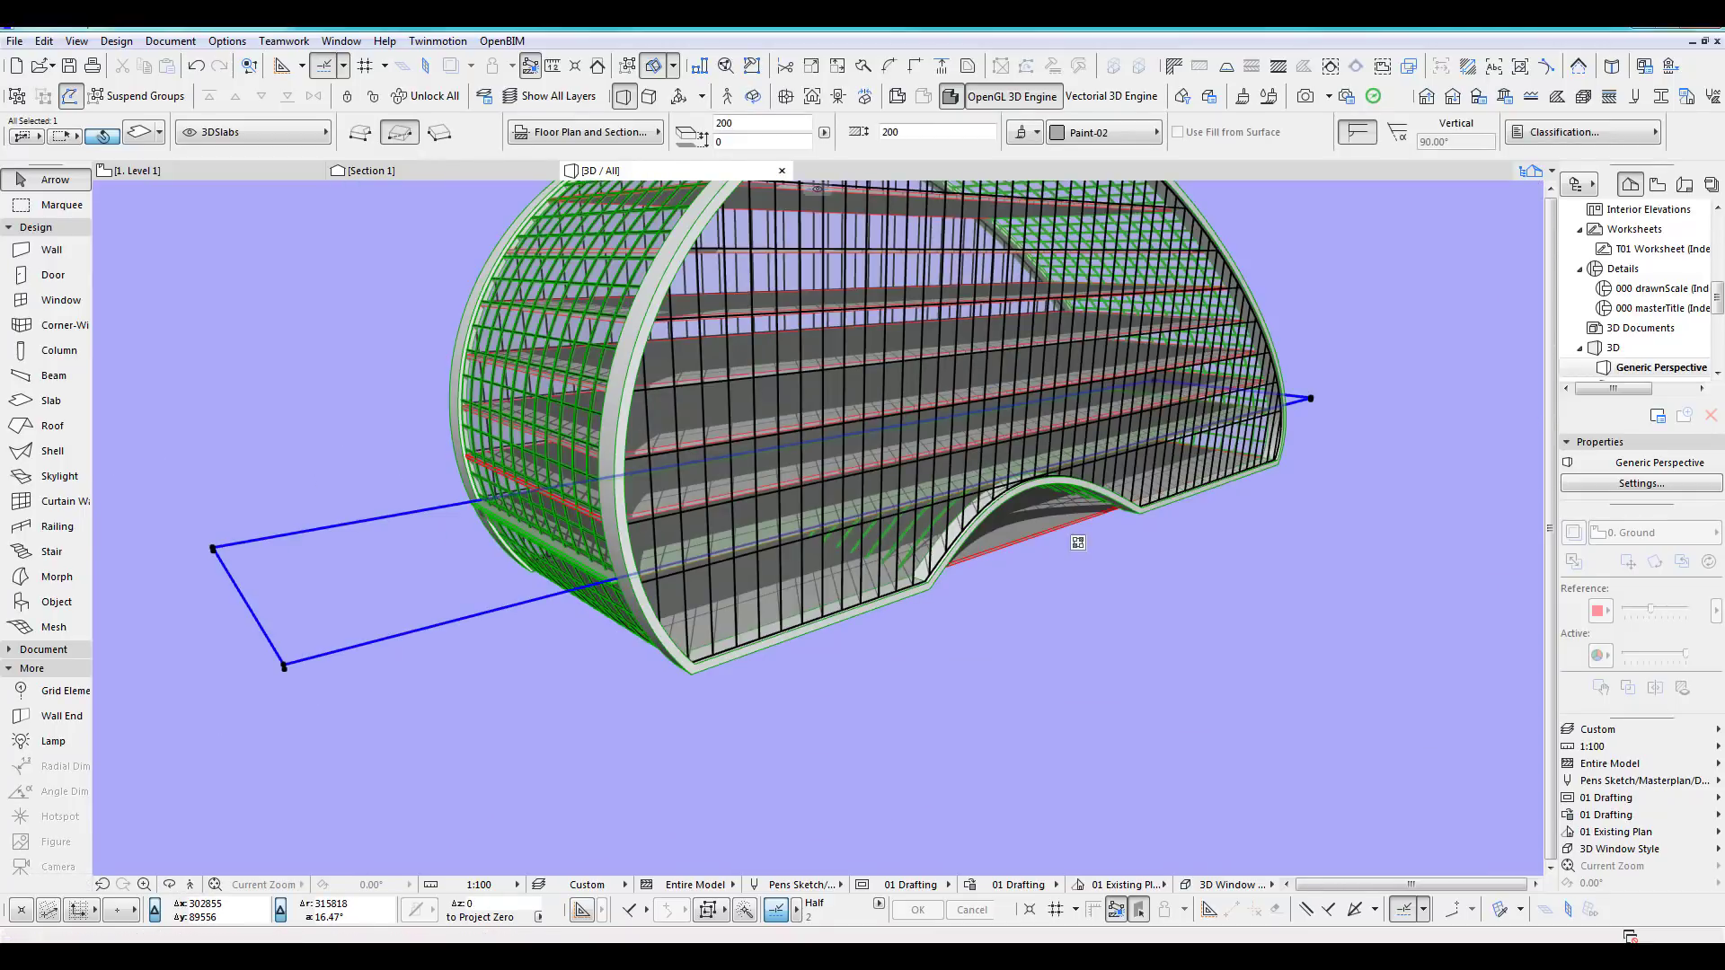
pyautogui.scroll(6, 553, 603)
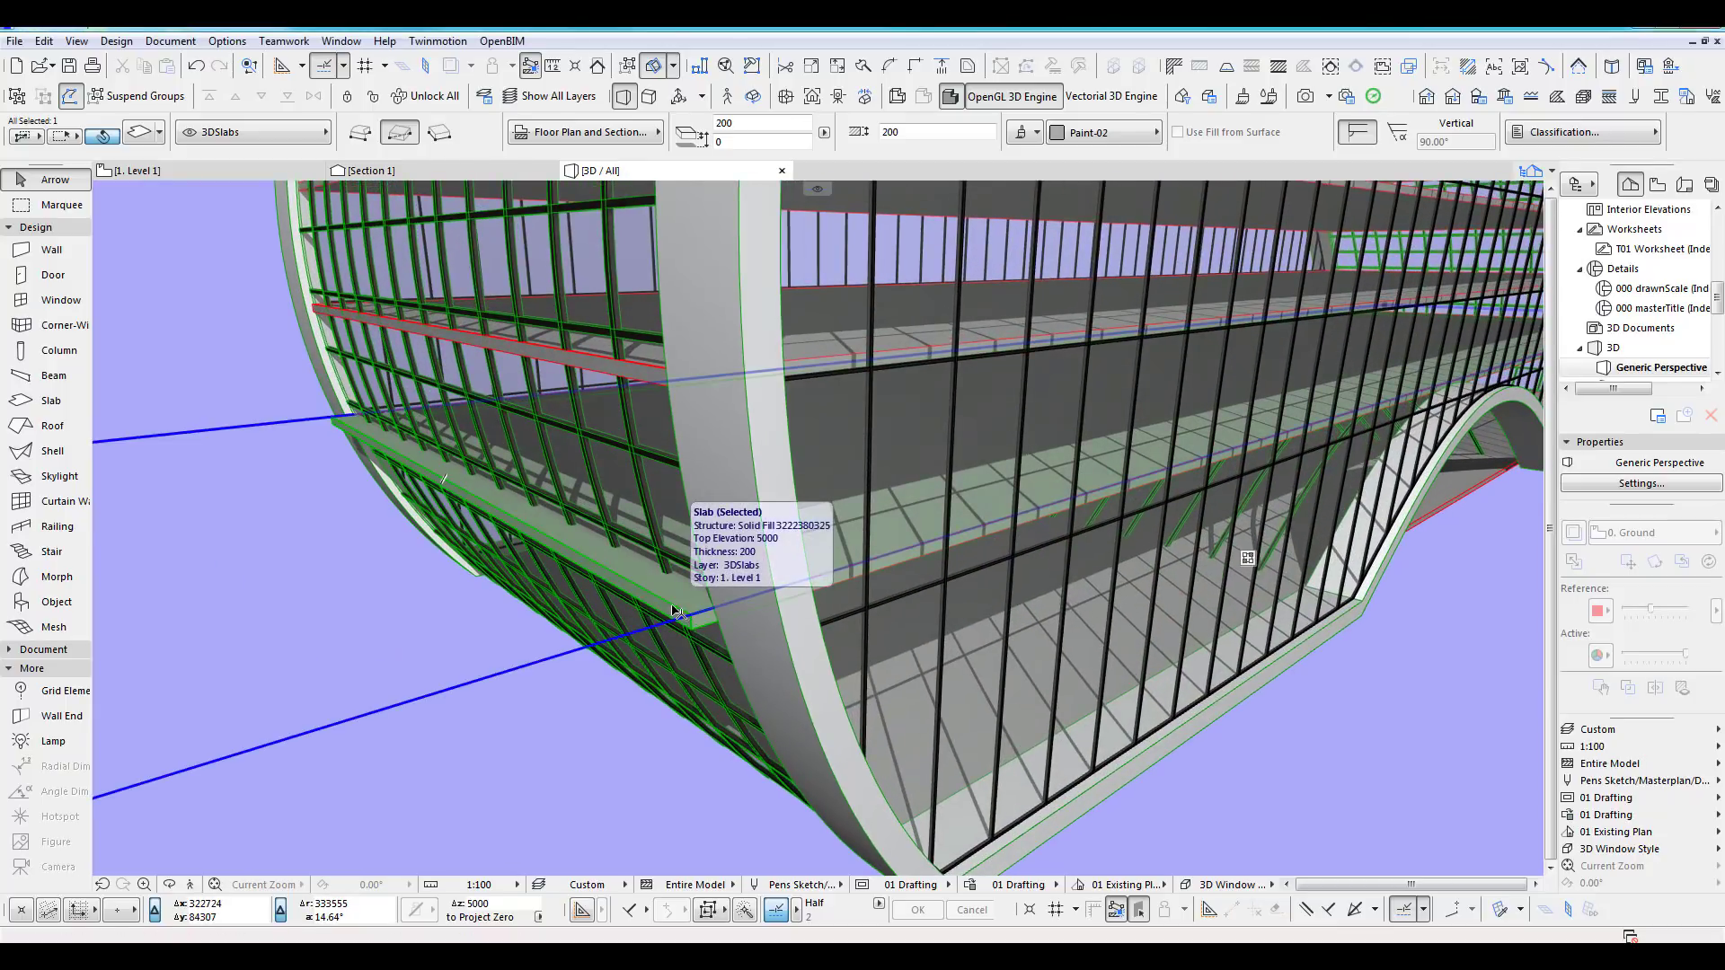
pyautogui.click(673, 608)
pyautogui.press('Escape')
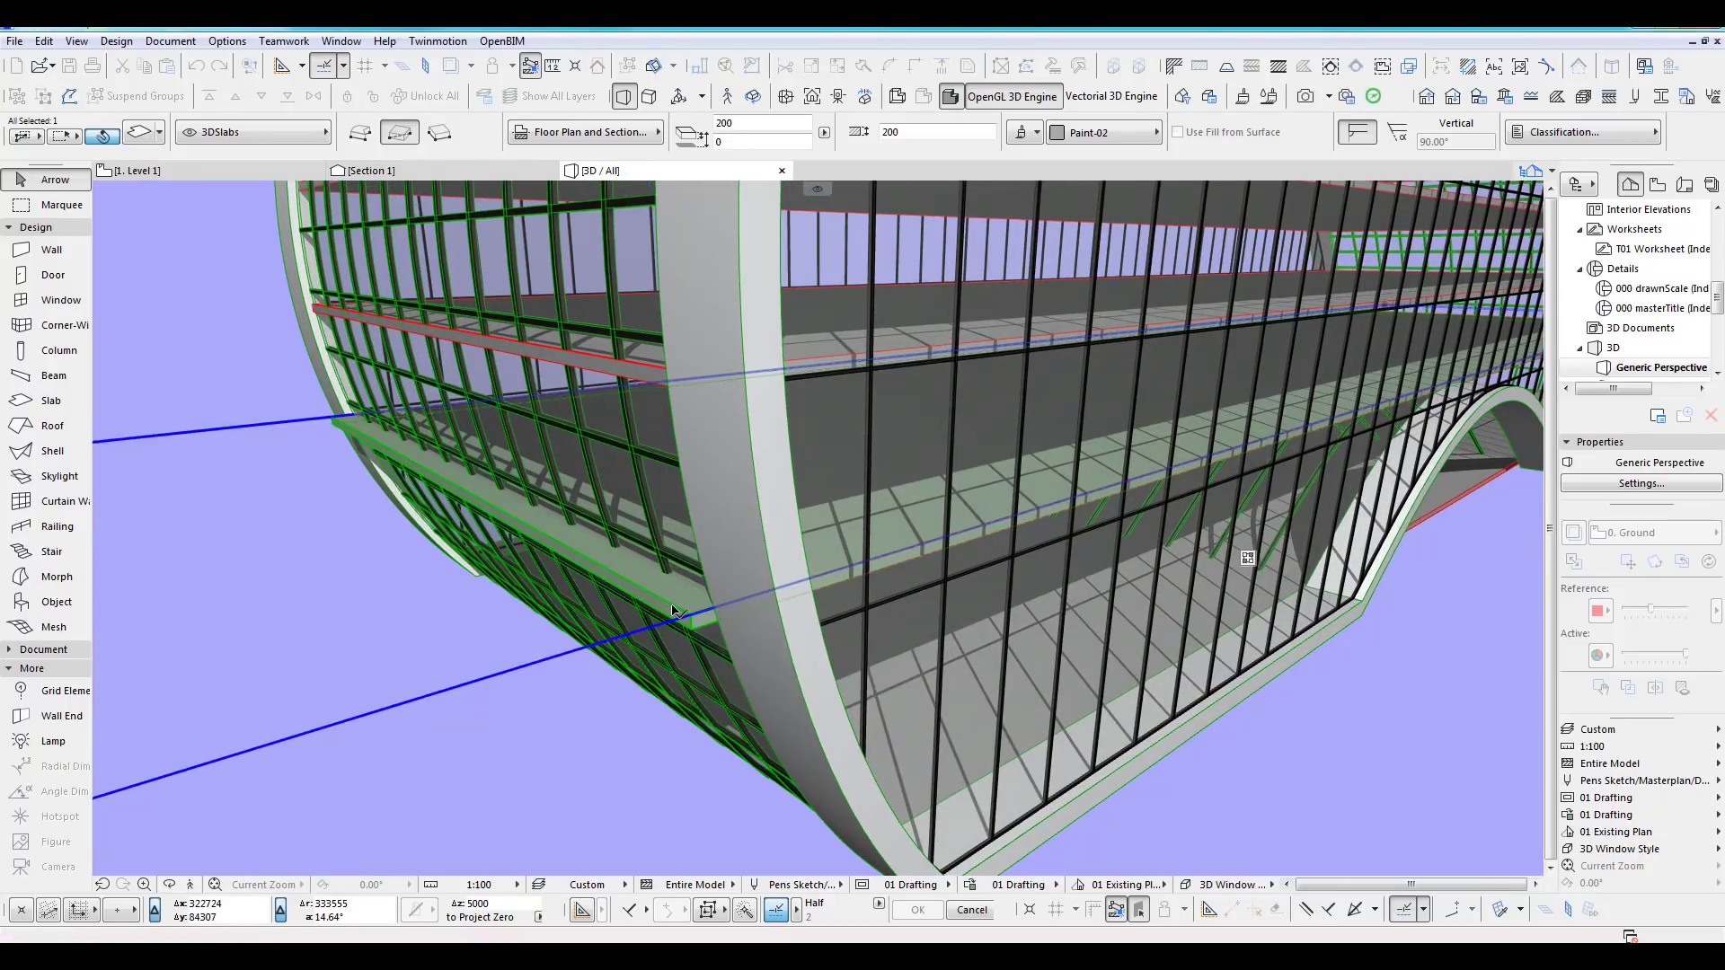
pyautogui.scroll(-3, 743, 570)
pyautogui.moveTo(685, 679)
pyautogui.keyDown('shift'); pyautogui.mouseDown(button='middle')
pyautogui.moveTo(949, 595)
pyautogui.moveTo(671, 654)
pyautogui.mouseUp(button='middle'); pyautogui.keyUp('shift')
pyautogui.scroll(-2, 943, 593)
pyautogui.scroll(1, 665, 655)
pyautogui.moveTo(386, 657); pyautogui.dragTo(562, 621, button='middle')
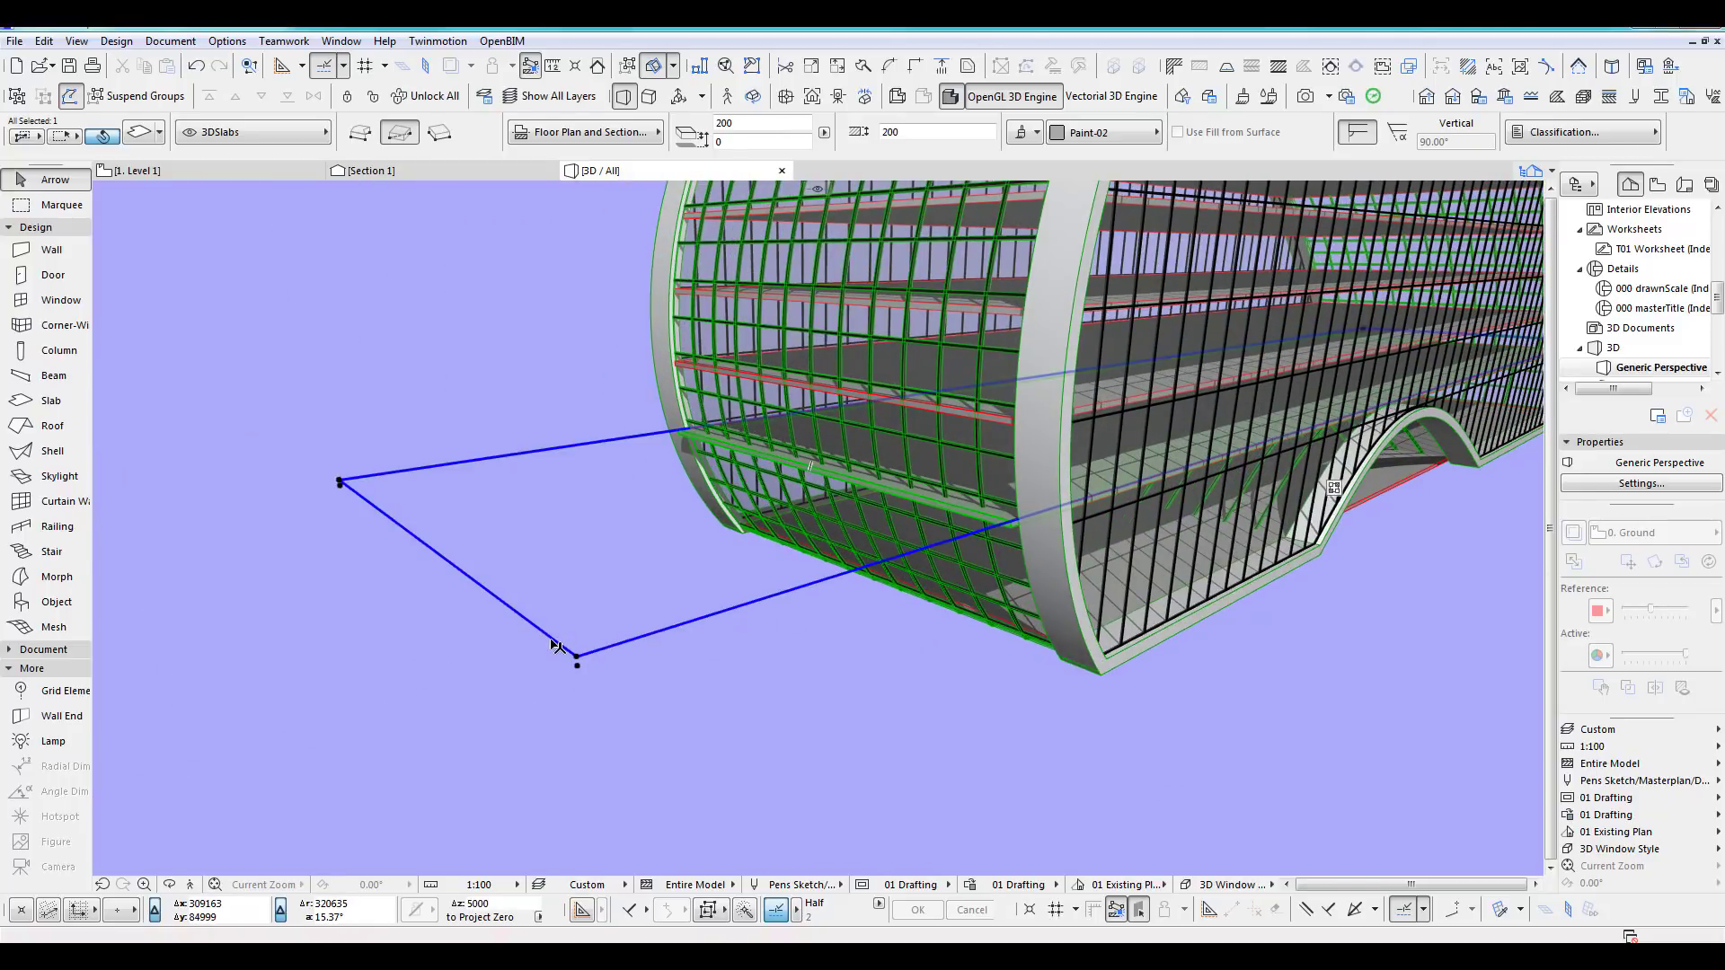
pyautogui.click(557, 646)
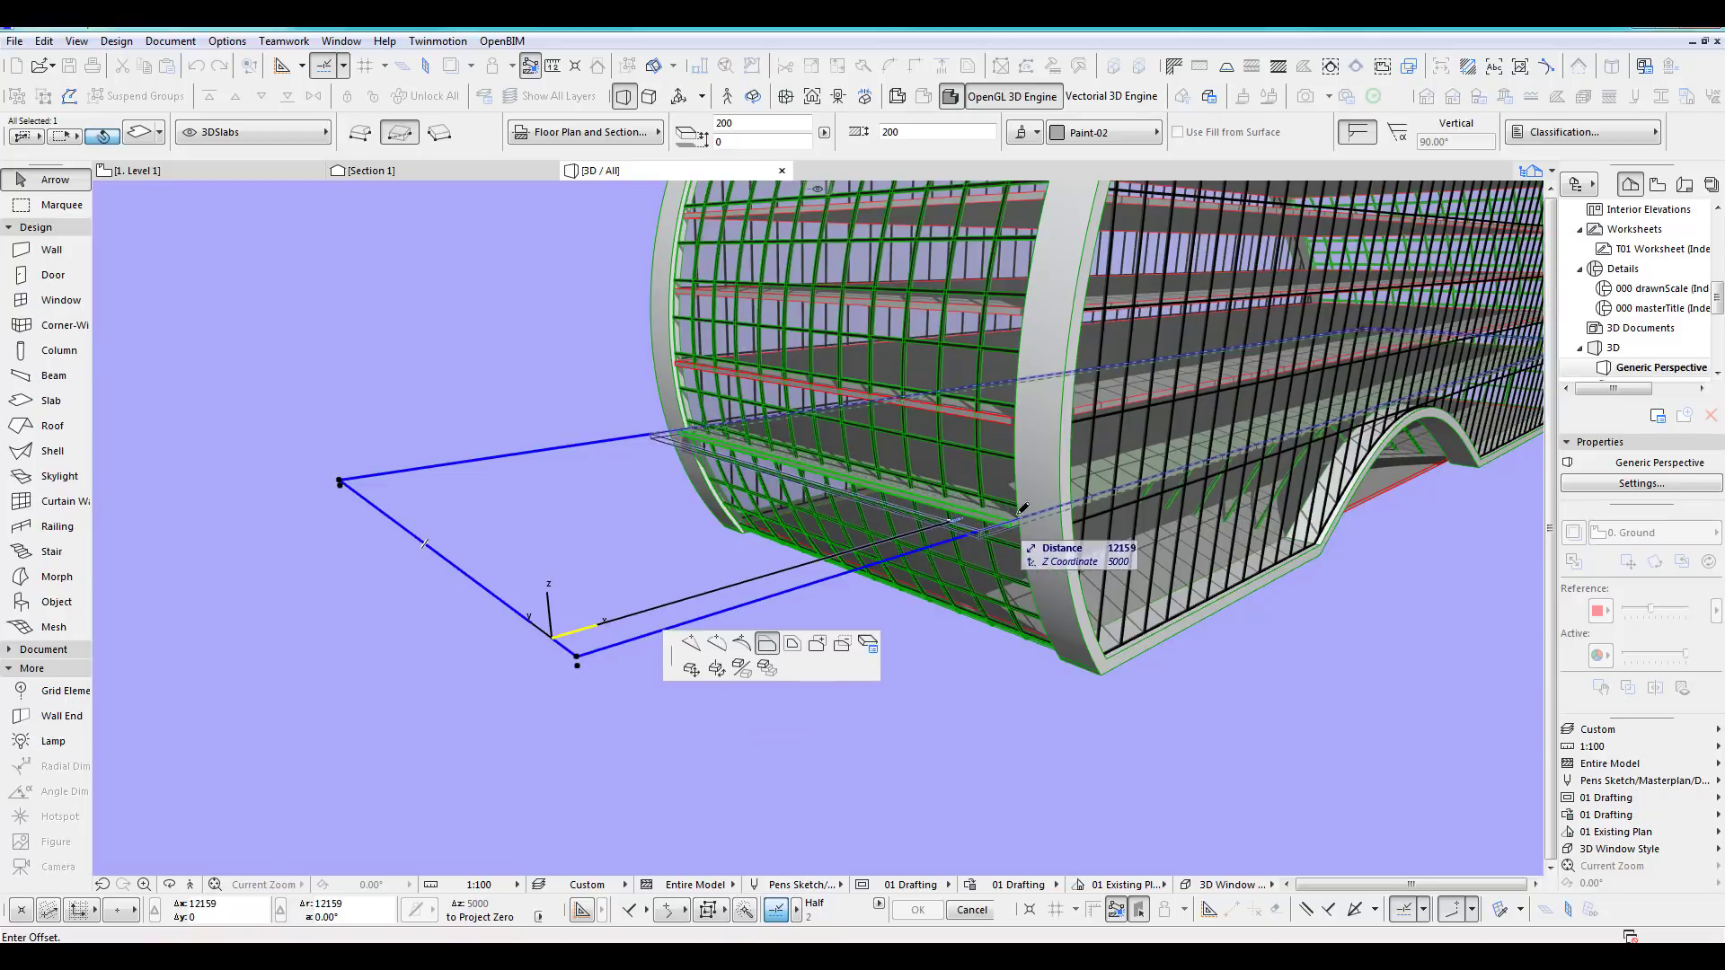
pyautogui.scroll(4, 1034, 521)
pyautogui.scroll(1, 1031, 523)
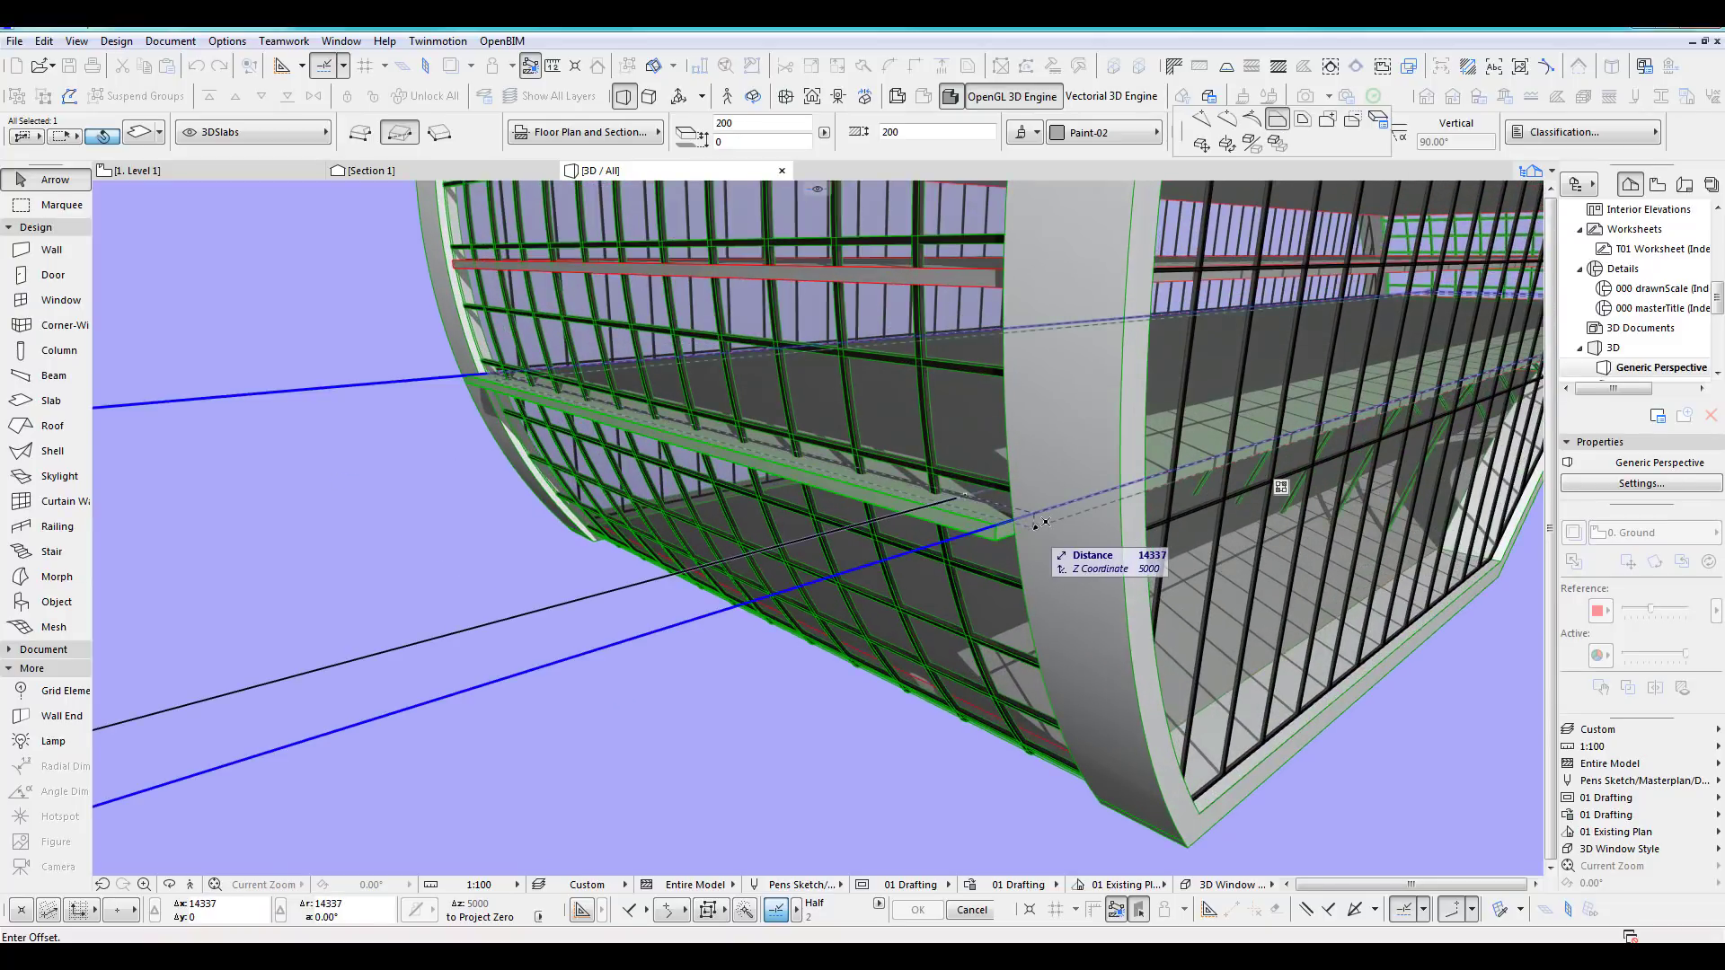
pyautogui.click(1033, 528)
# Select the next slab up, at 8000 elevation, and offset its outer end edge inward by about 13720 mm to the shell.
pyautogui.scroll(-3, 1017, 586)
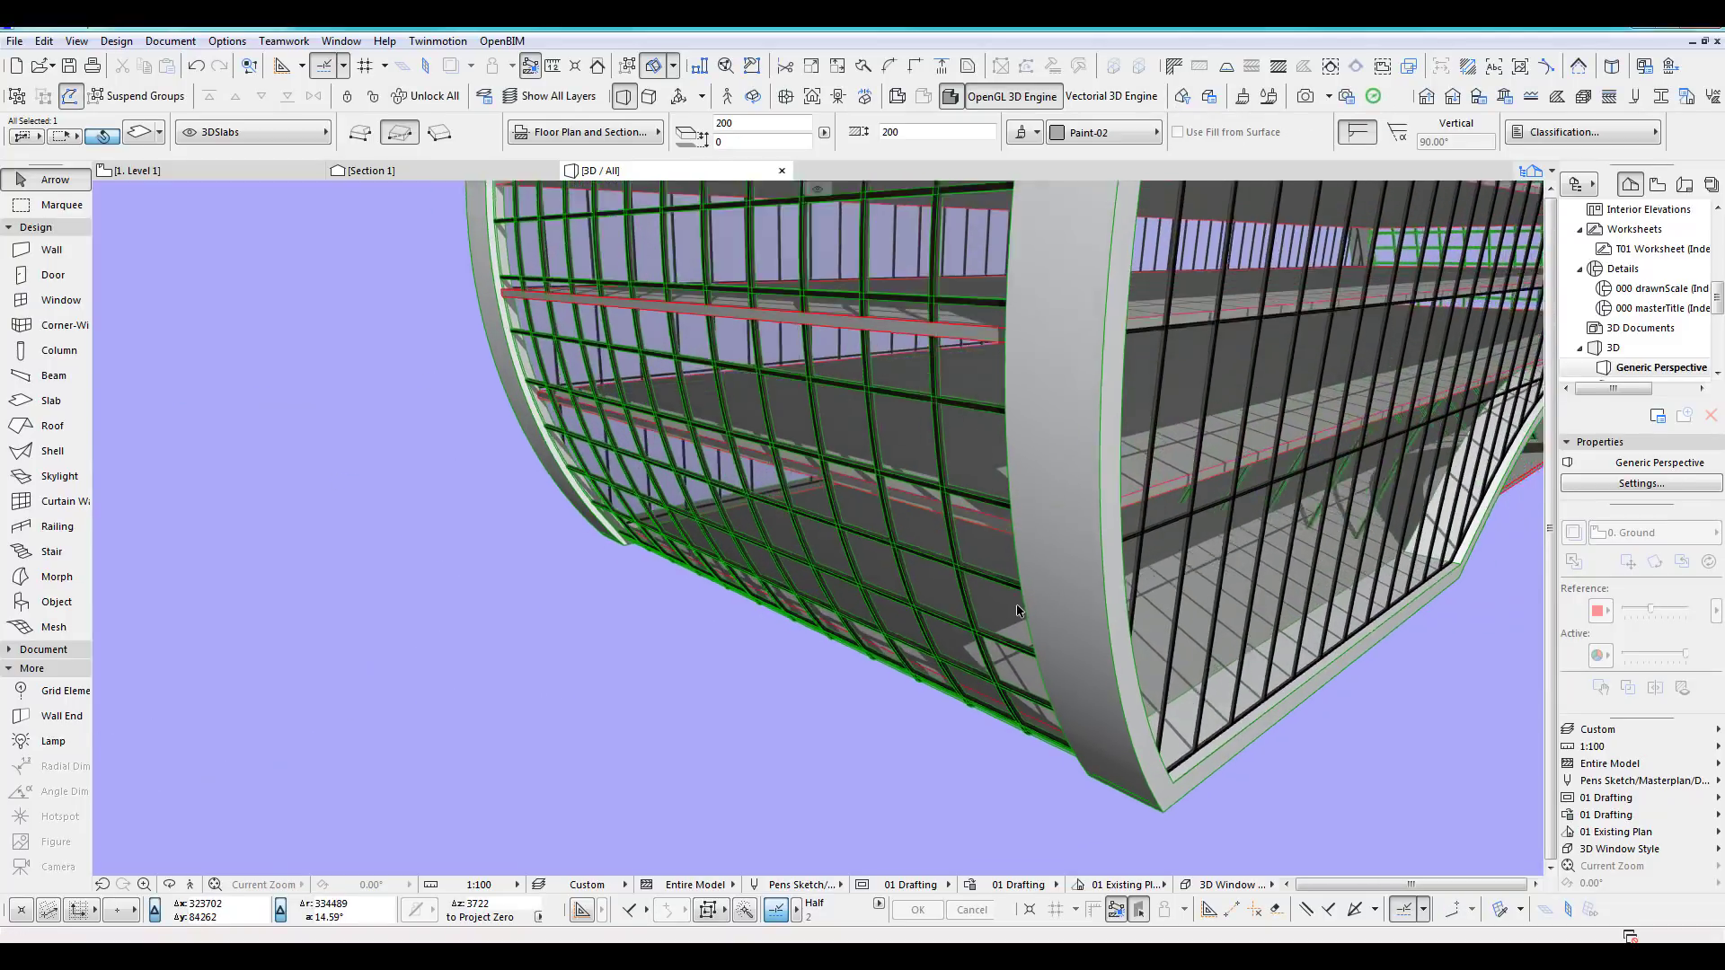
pyautogui.moveTo(1000, 476); pyautogui.dragTo(815, 568, button='middle')
pyautogui.scroll(1, 792, 762)
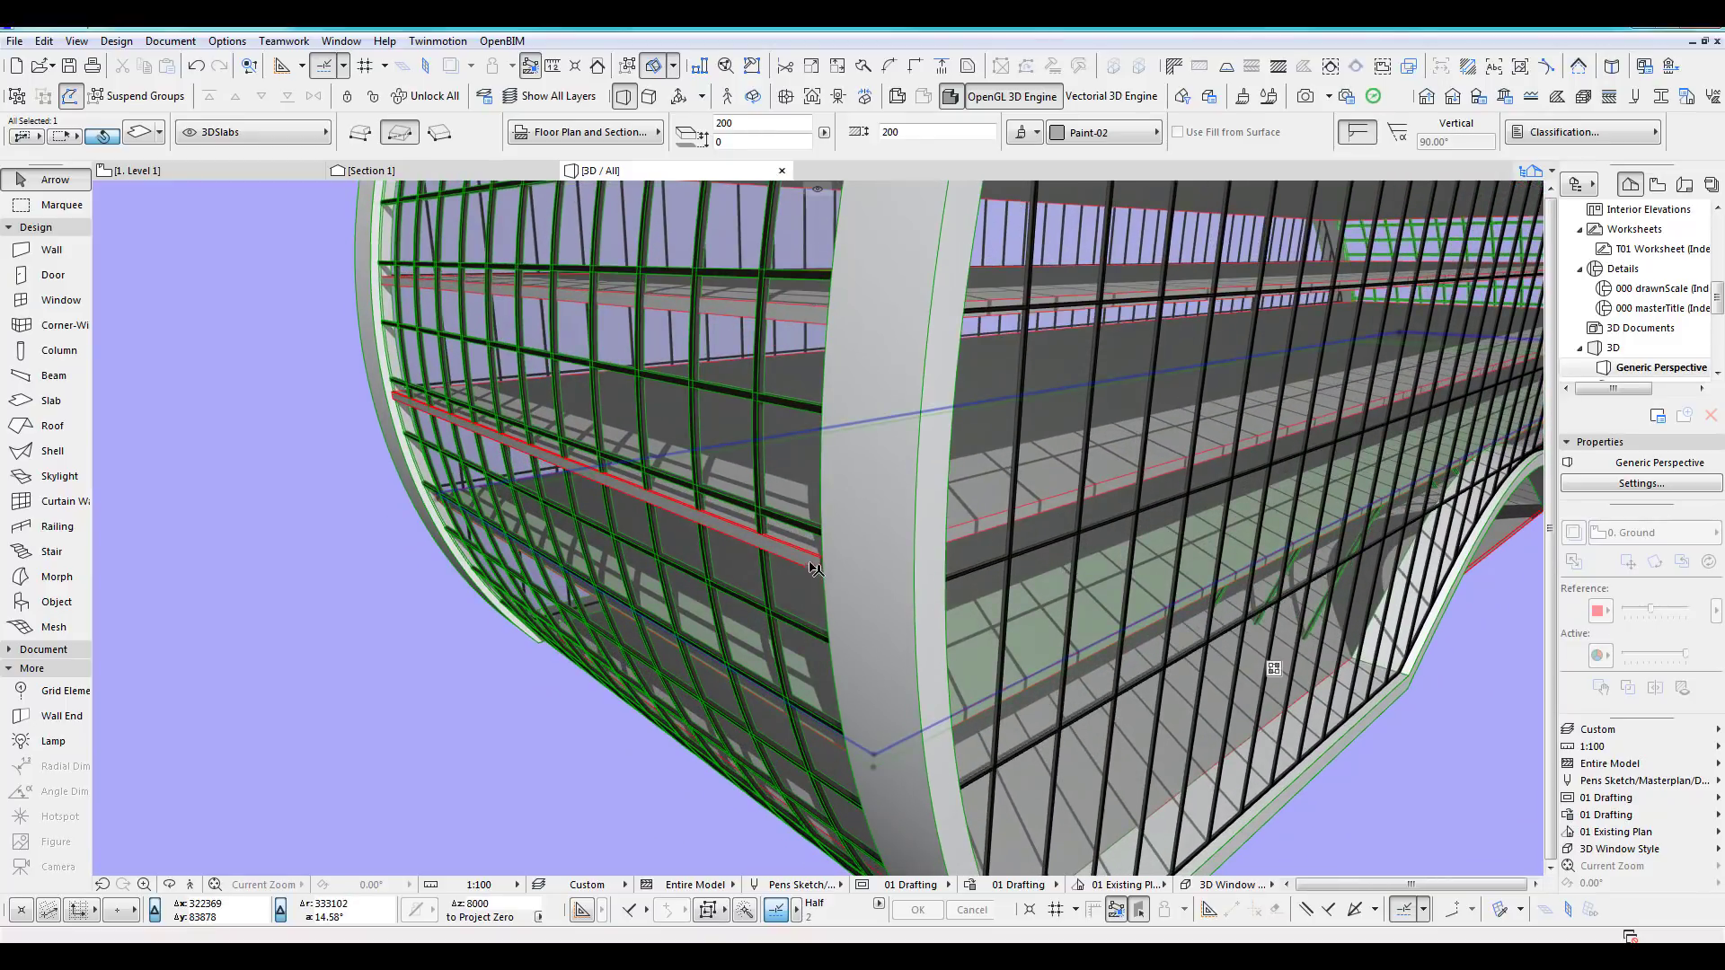
pyautogui.scroll(-6, 811, 559)
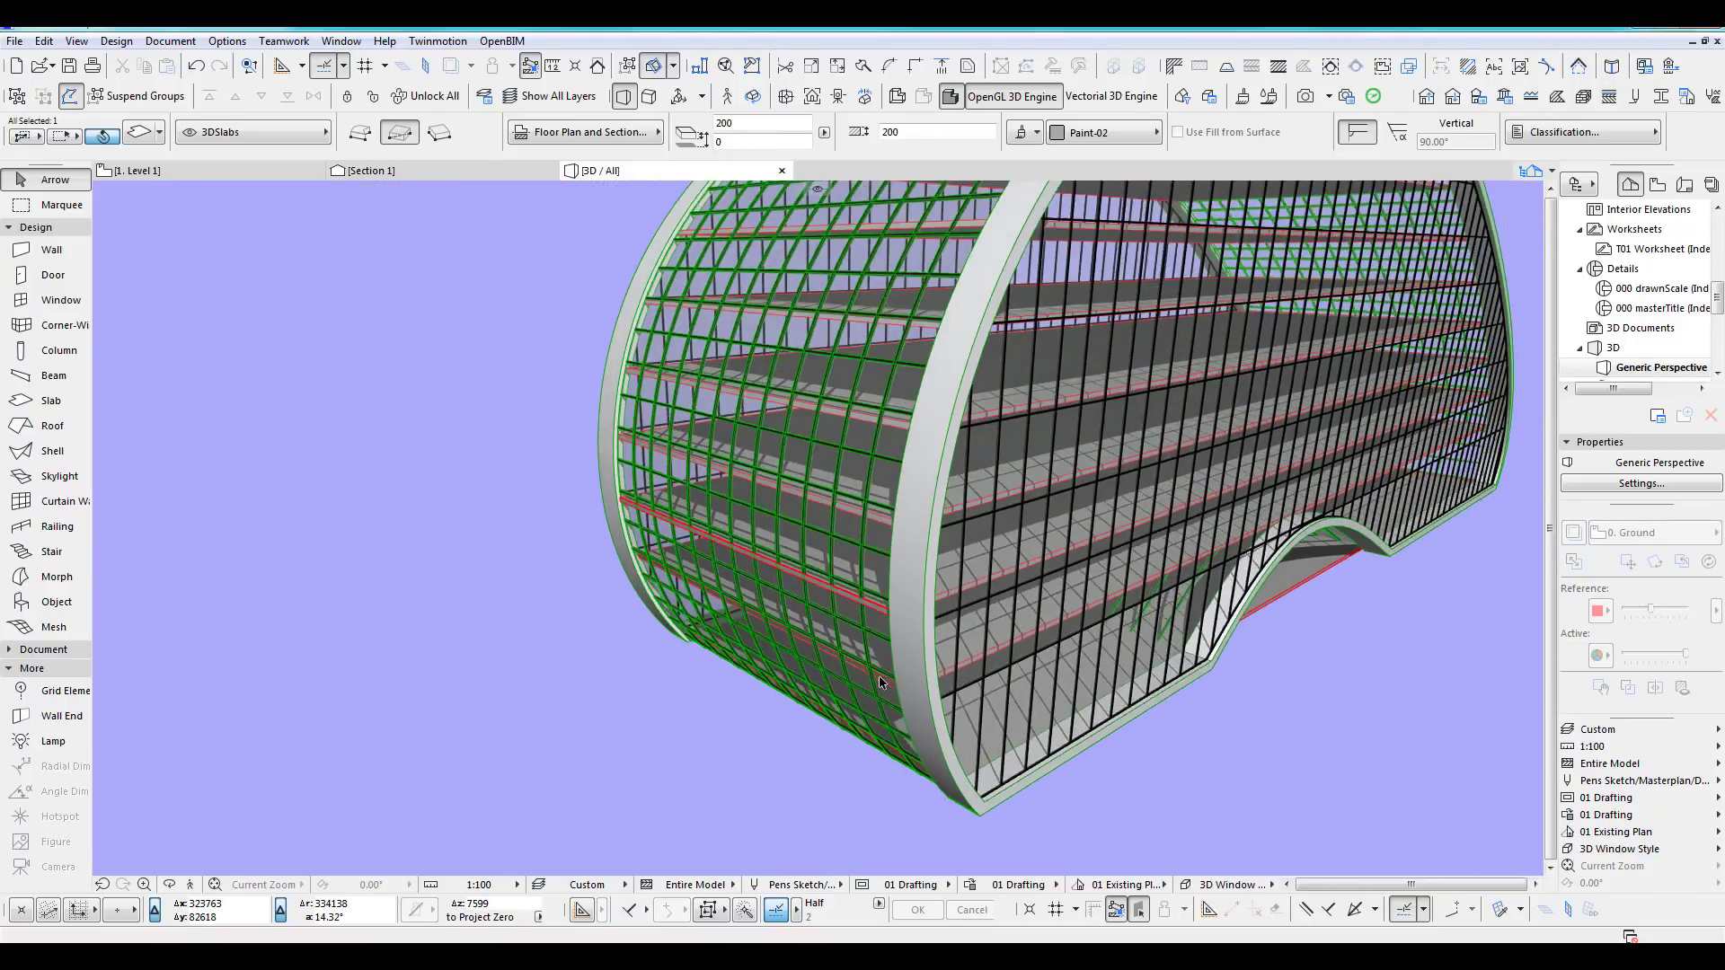
pyautogui.moveTo(880, 680); pyautogui.dragTo(913, 654, button='middle')
pyautogui.click(647, 669)
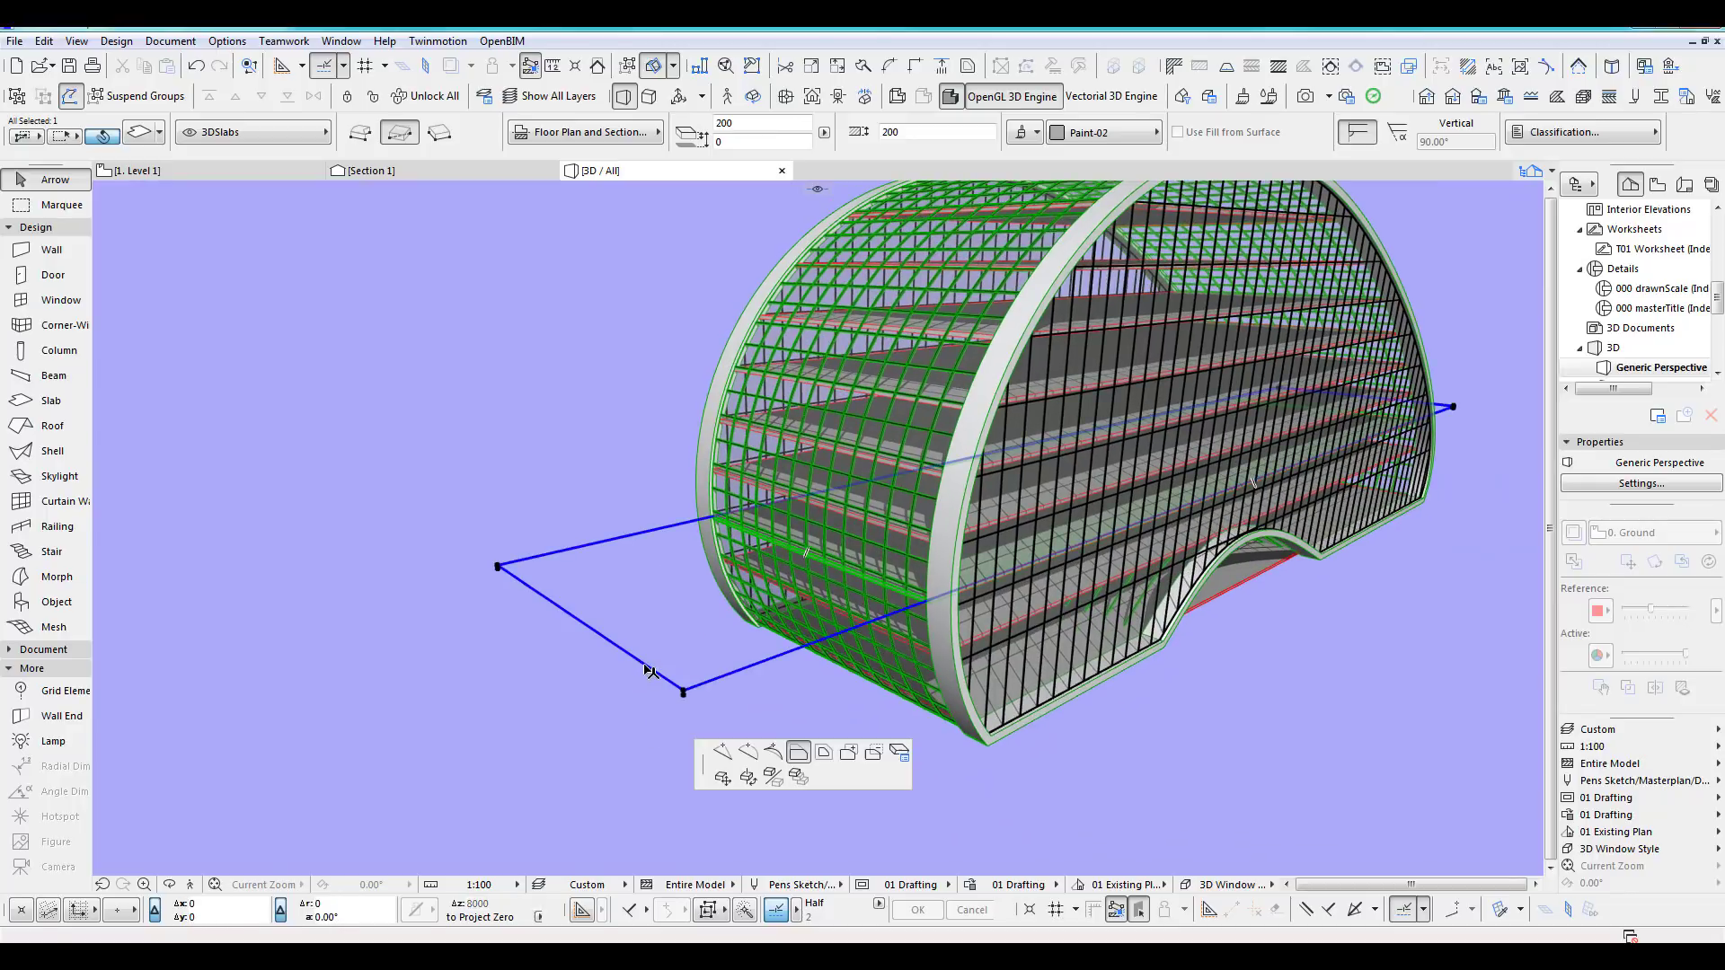
pyautogui.scroll(3, 904, 596)
pyautogui.scroll(3, 943, 590)
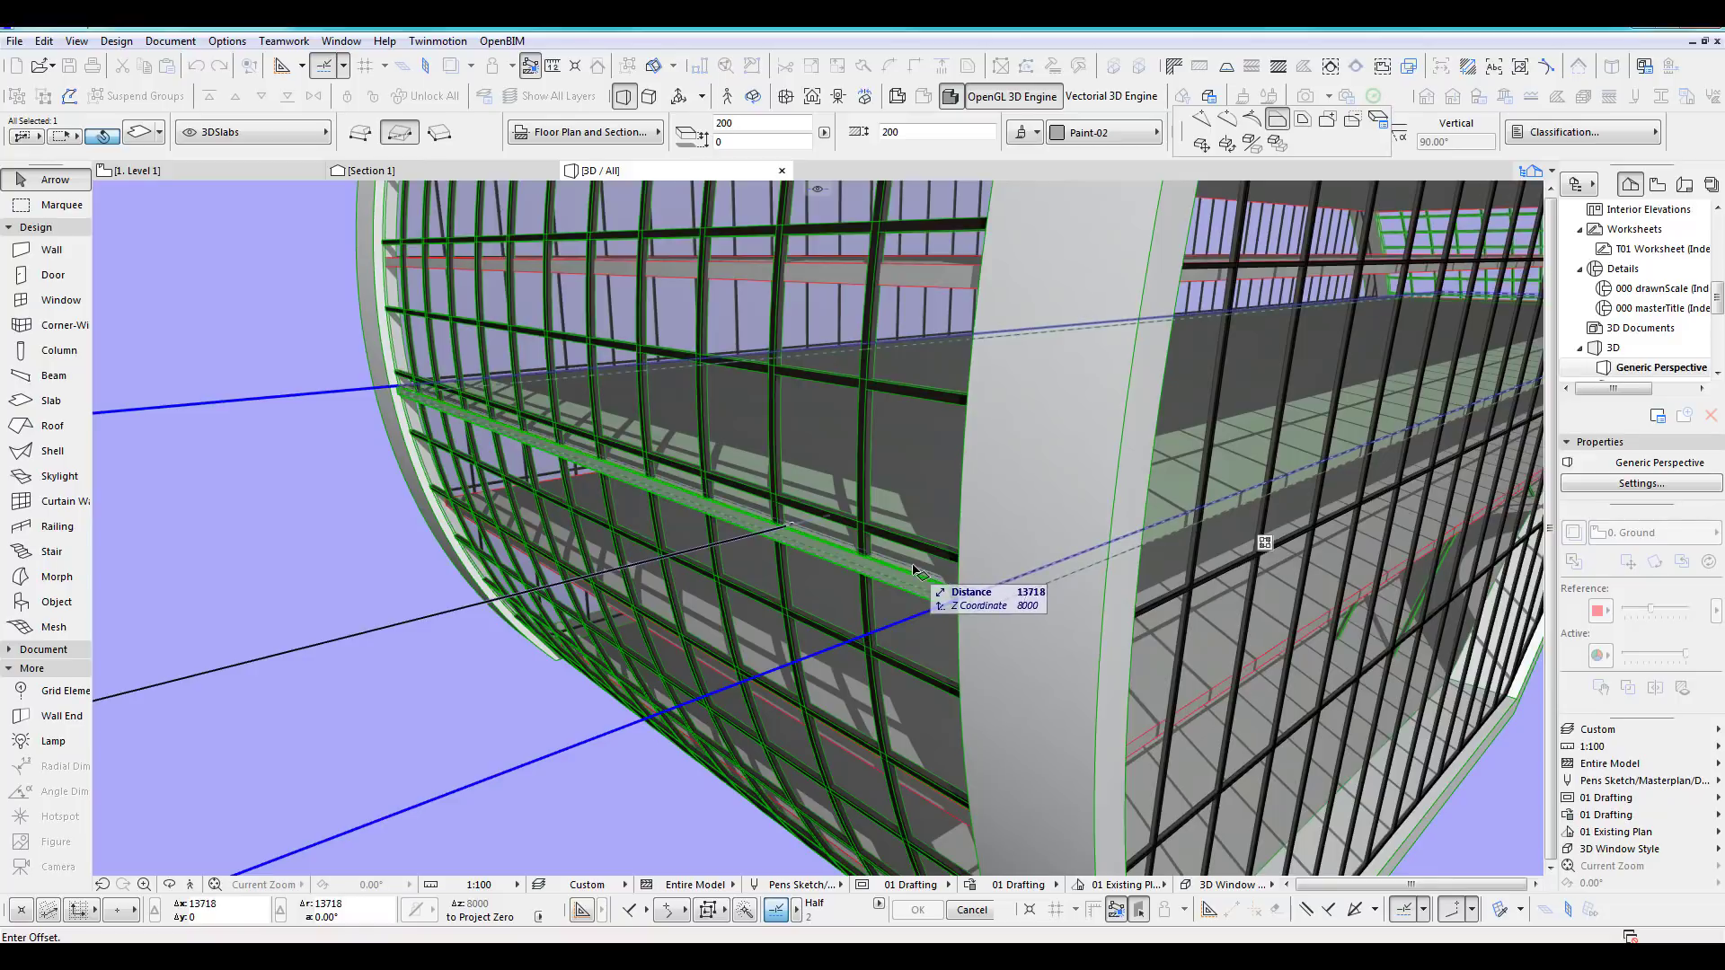
pyautogui.click(916, 576)
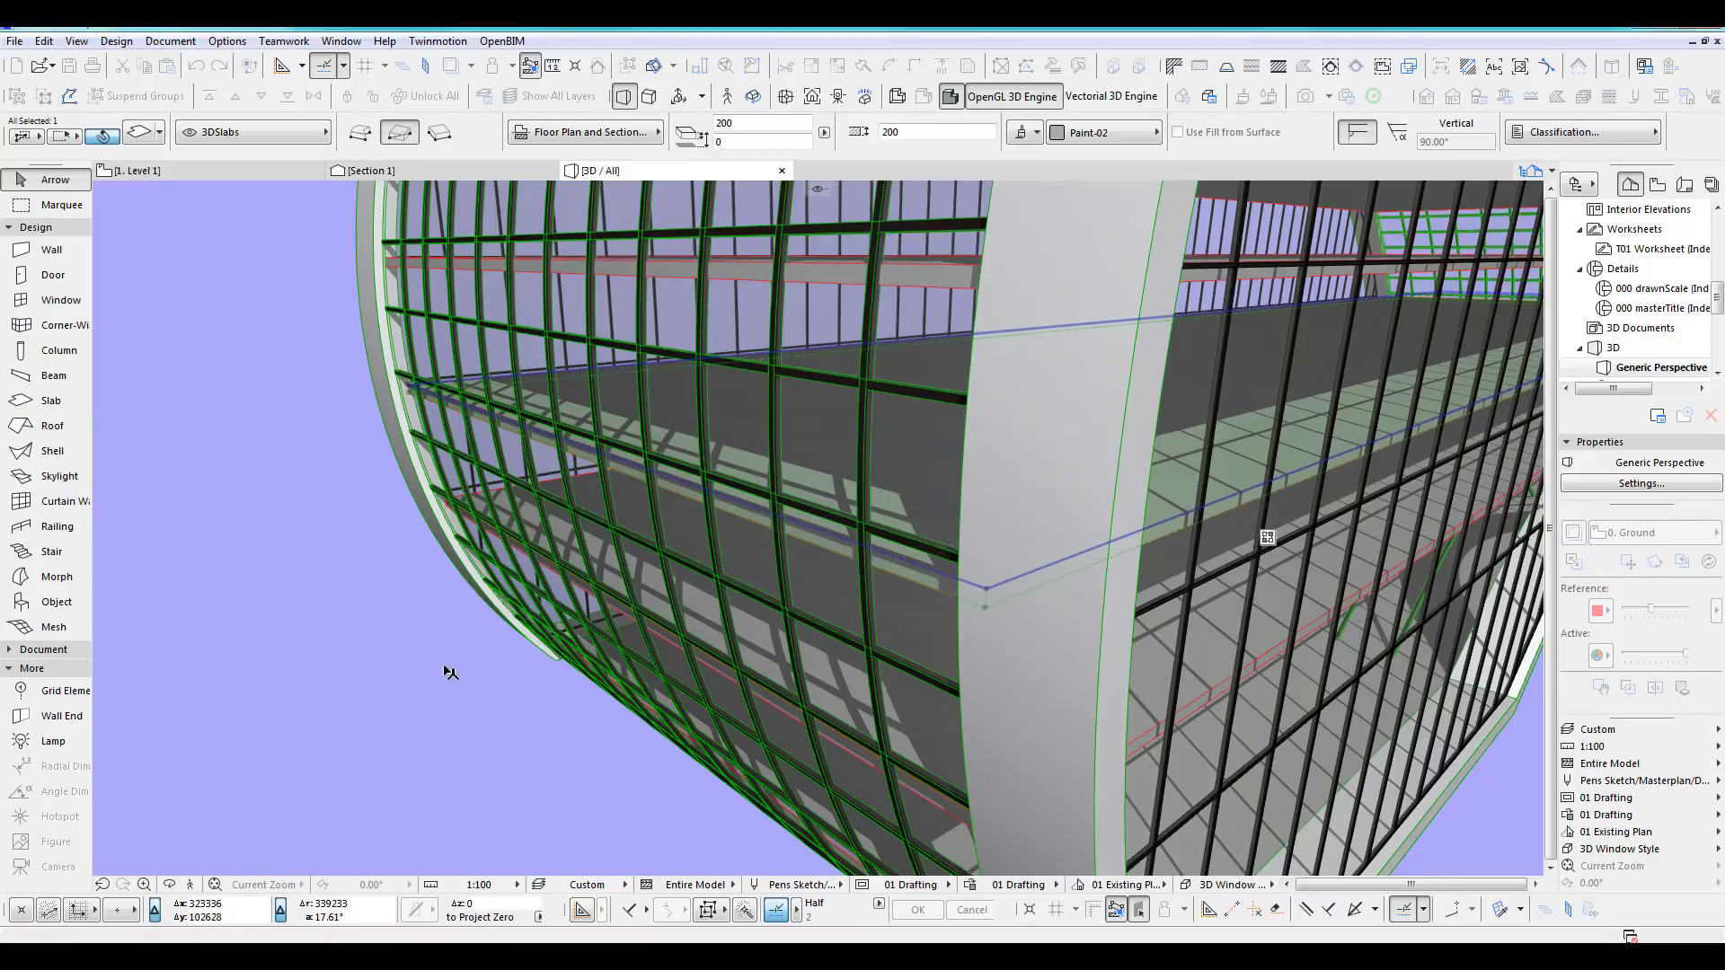
# Switch from the 3D view of the whole building to the Ground floor plan and locate the three nested spline outlines.
pyautogui.scroll(-10, 465, 709)
pyautogui.keyDown('shift'); pyautogui.moveTo(683, 589); pyautogui.dragTo(788, 582, button='middle'); pyautogui.keyUp('shift')
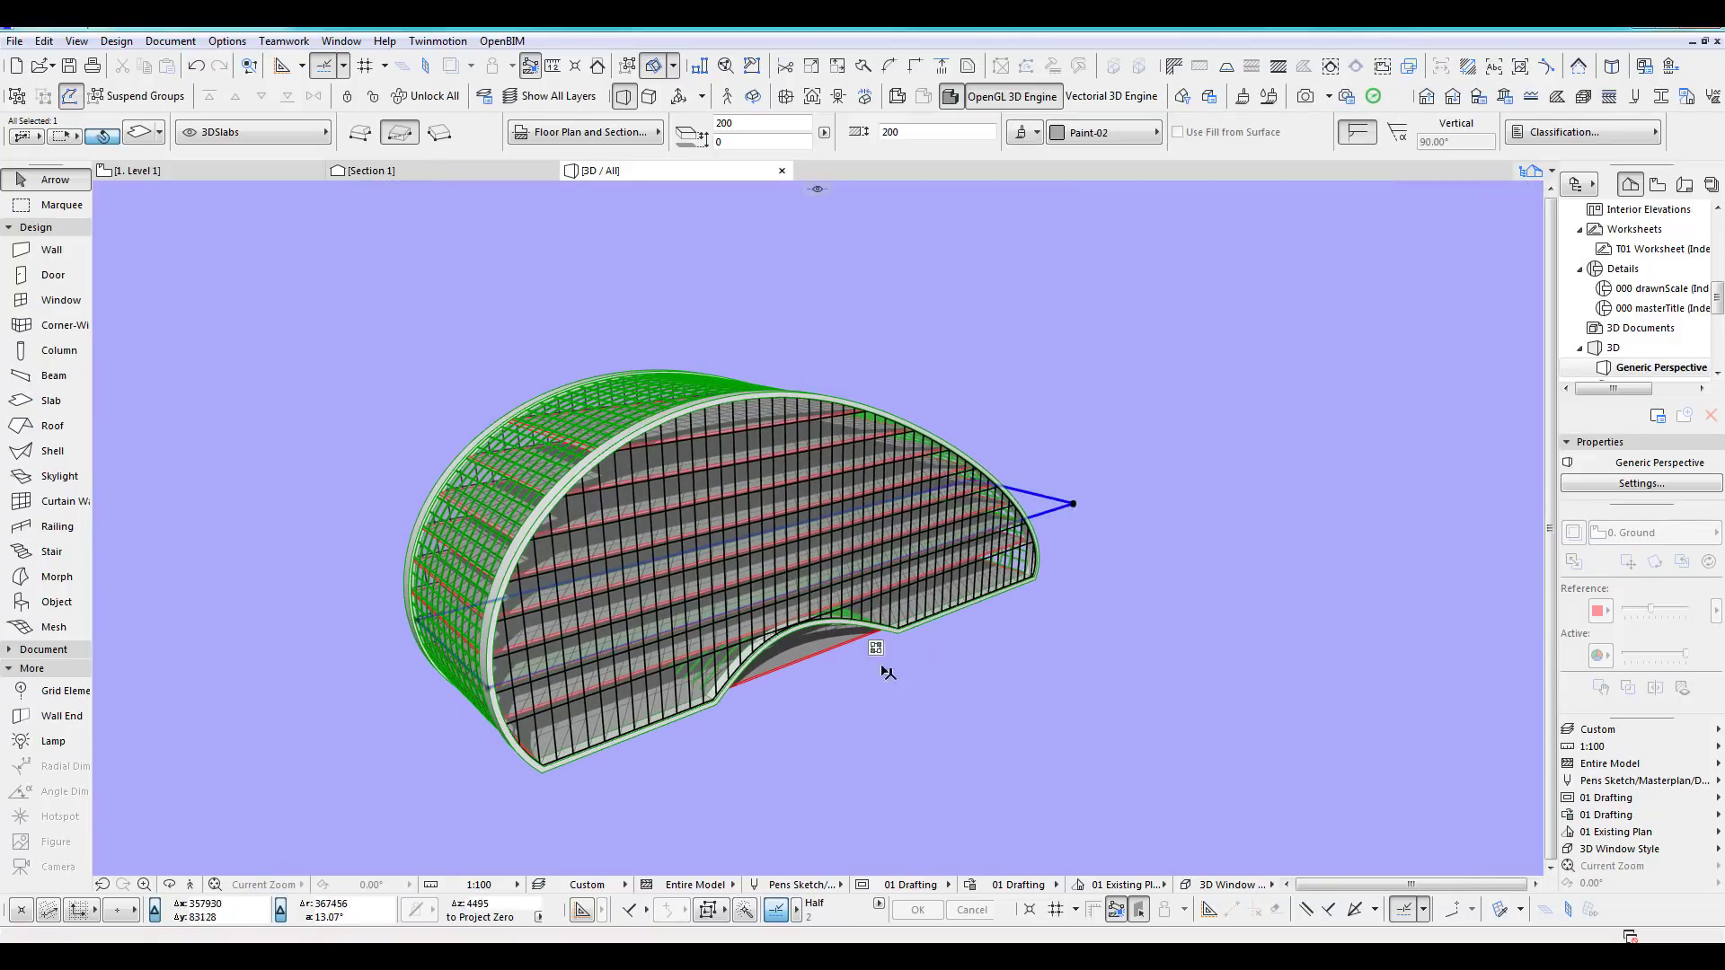
pyautogui.keyDown('shift'); pyautogui.moveTo(984, 578); pyautogui.dragTo(710, 542, button='middle'); pyautogui.keyUp('shift')
pyautogui.click(49, 205)
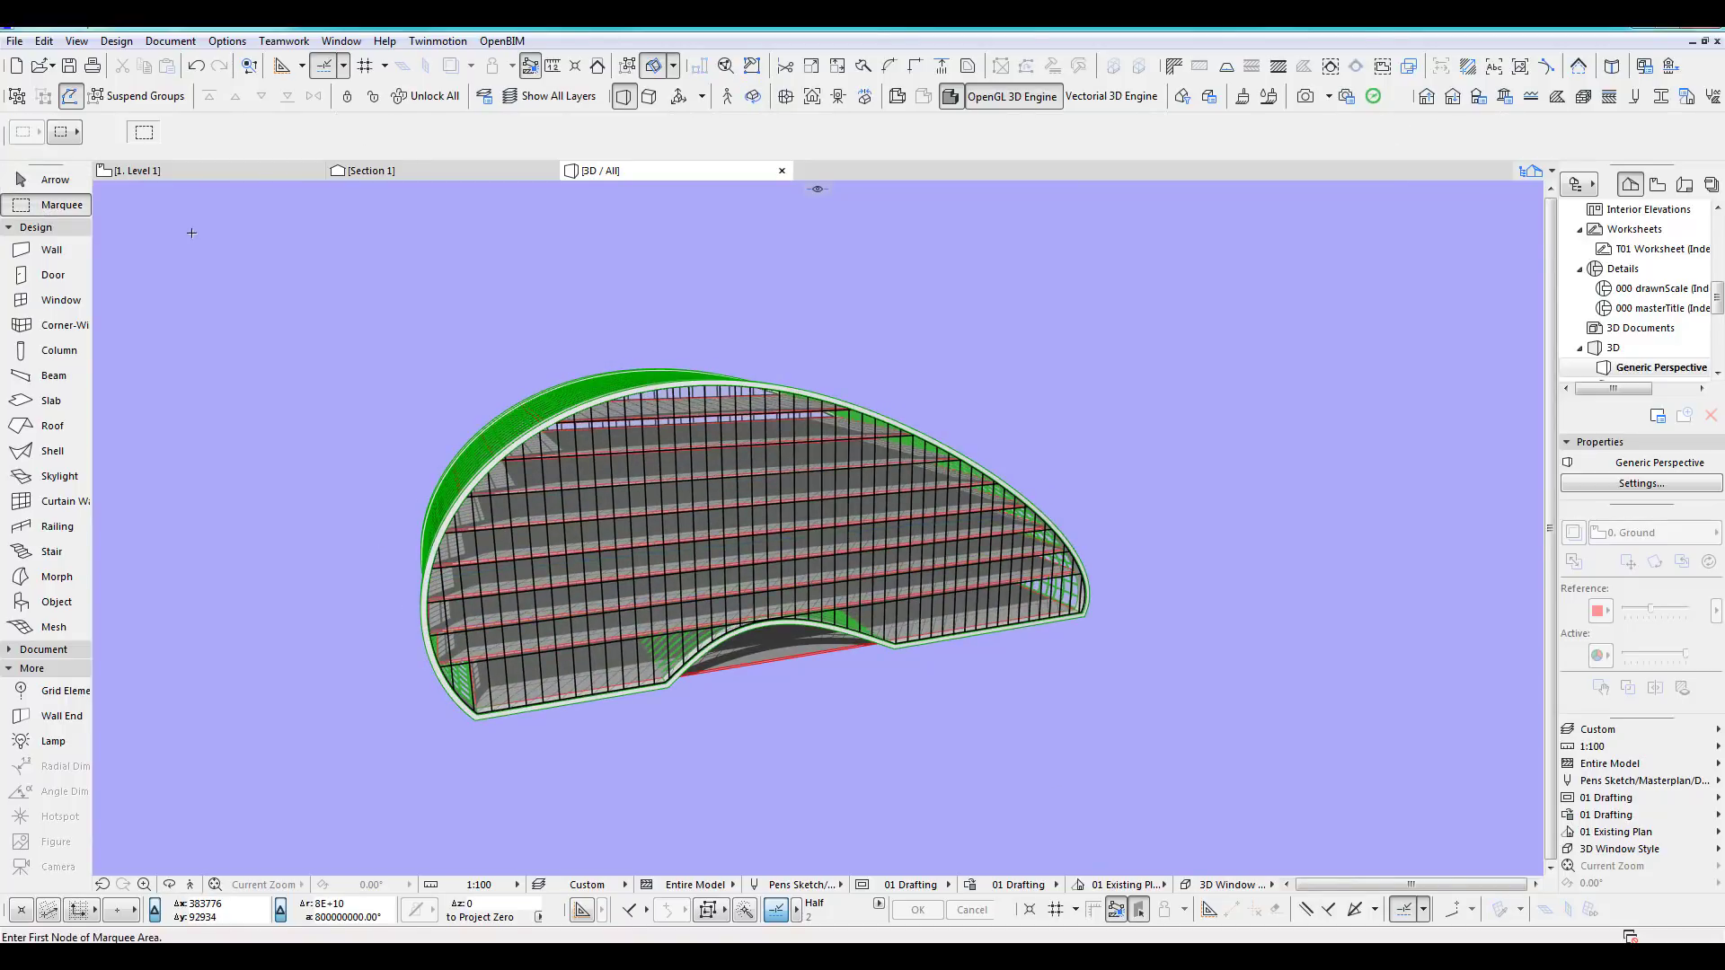
pyautogui.keyDown('shift'); pyautogui.moveTo(853, 655); pyautogui.dragTo(921, 662, button='middle'); pyautogui.keyUp('shift')
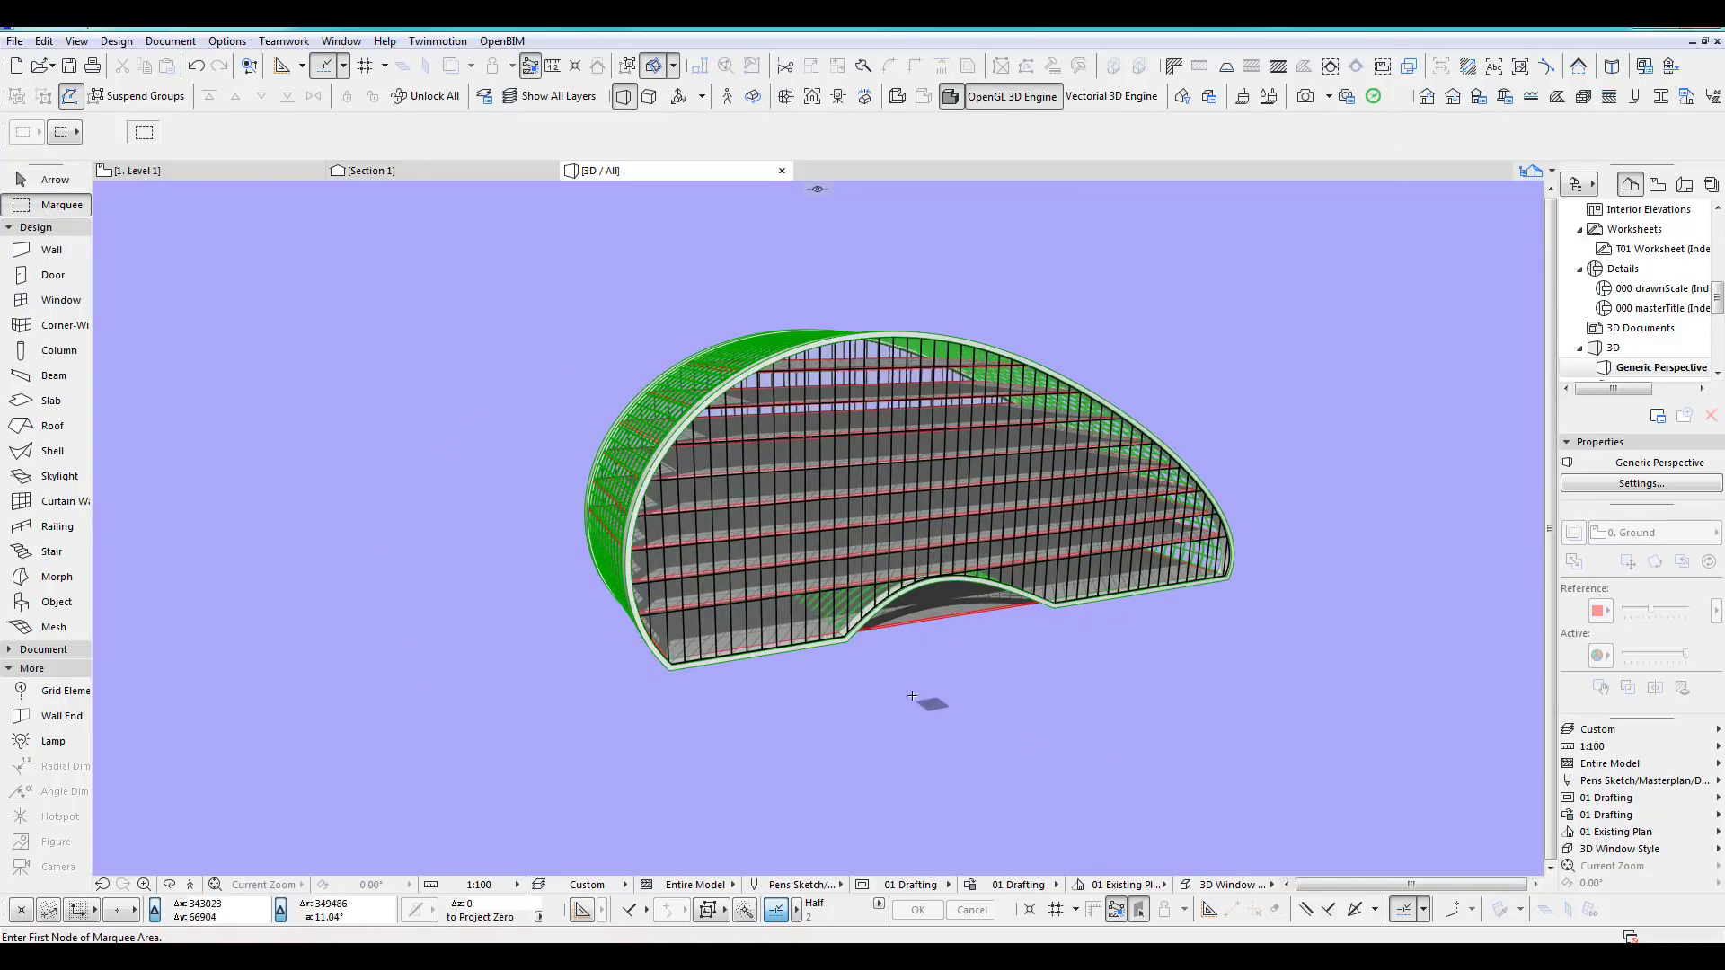
pyautogui.press('F2')
pyautogui.scroll(-3, 966, 703)
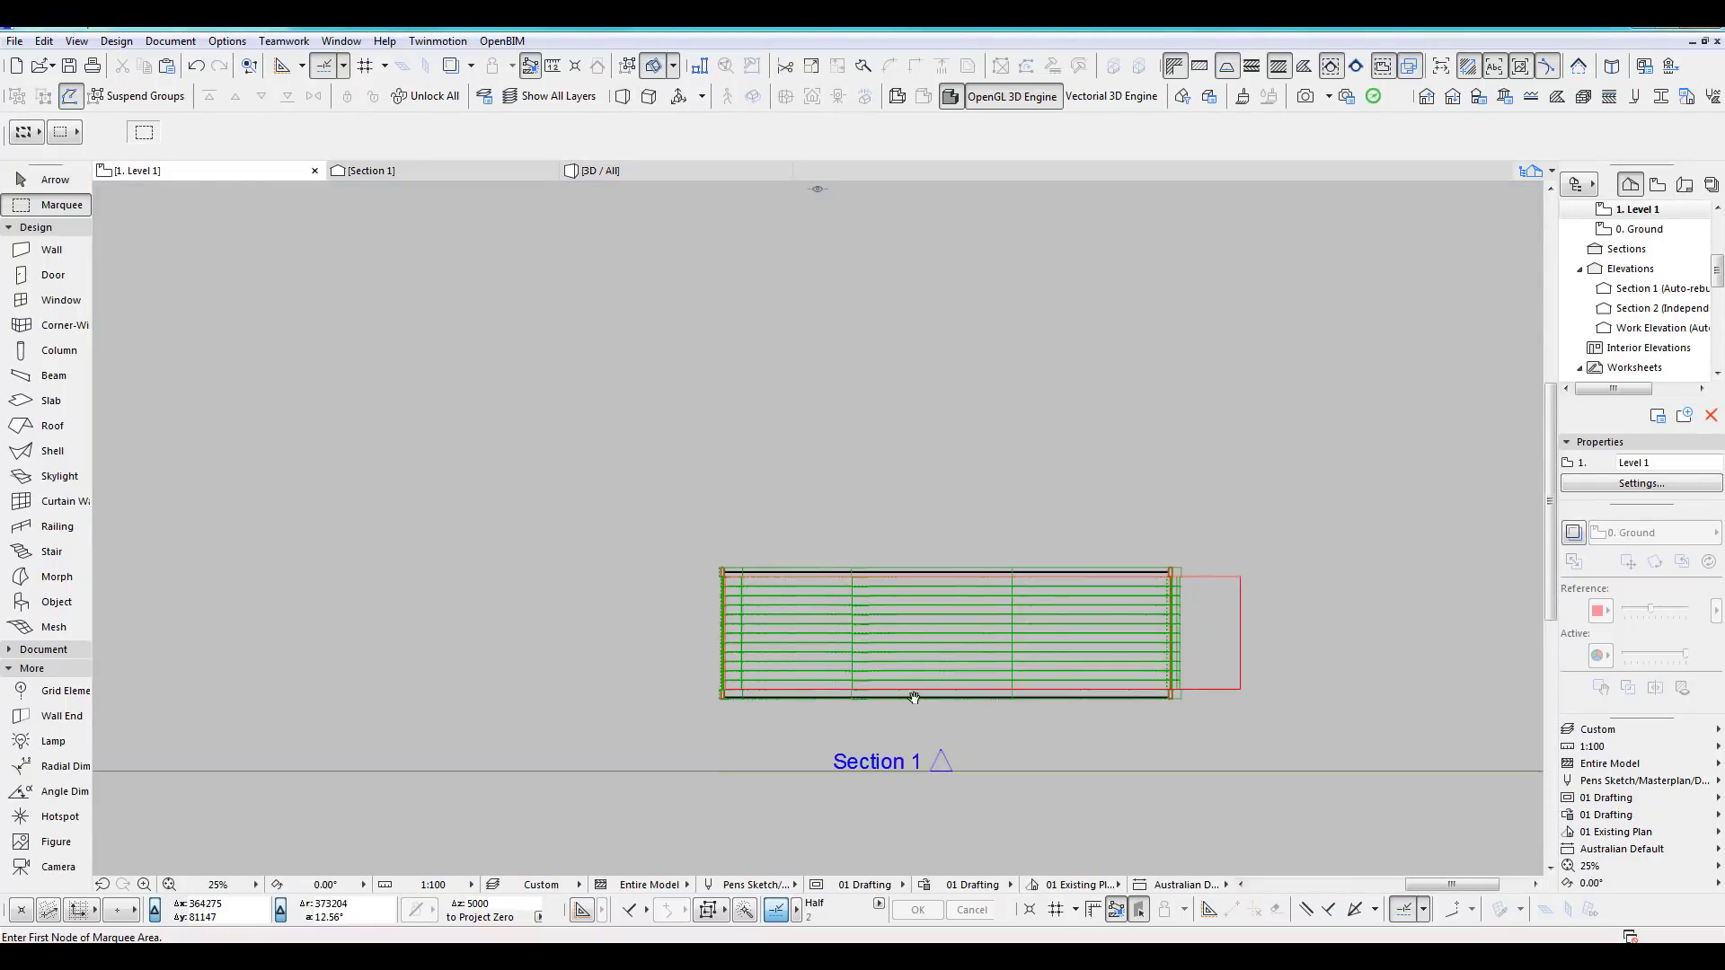
pyautogui.moveTo(913, 697); pyautogui.dragTo(768, 642, button='middle')
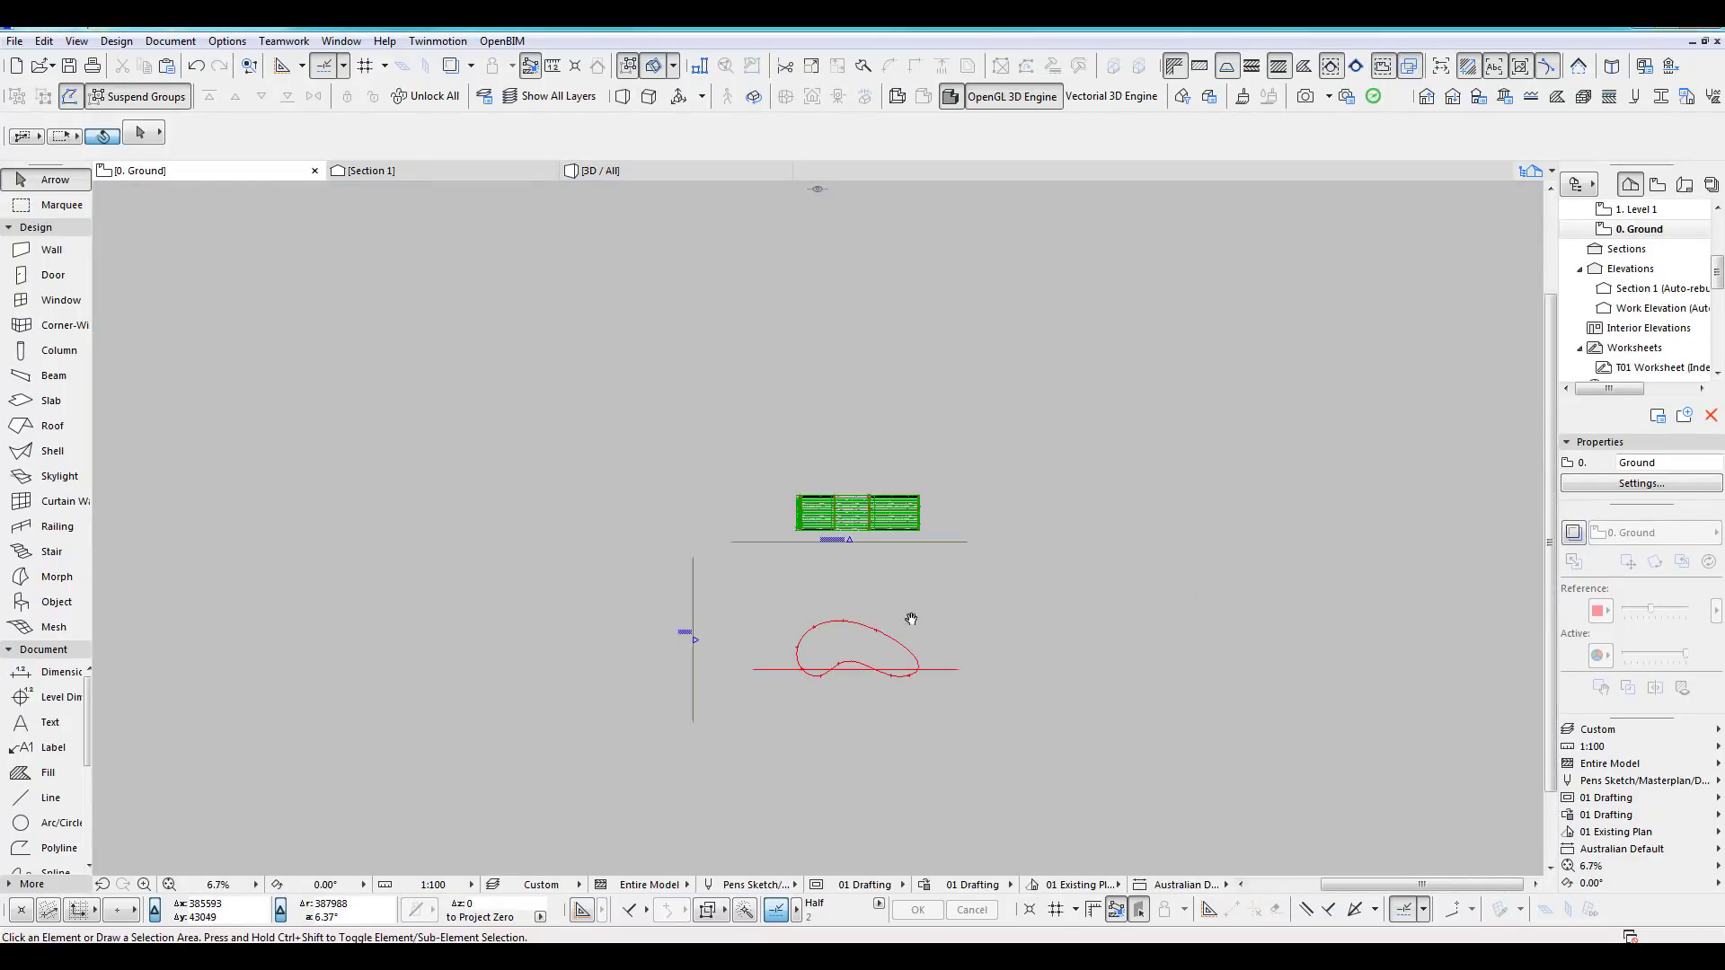
pyautogui.scroll(-2, 809, 647)
pyautogui.moveTo(744, 666); pyautogui.dragTo(1083, 662, button='middle')
pyautogui.scroll(3, 494, 665)
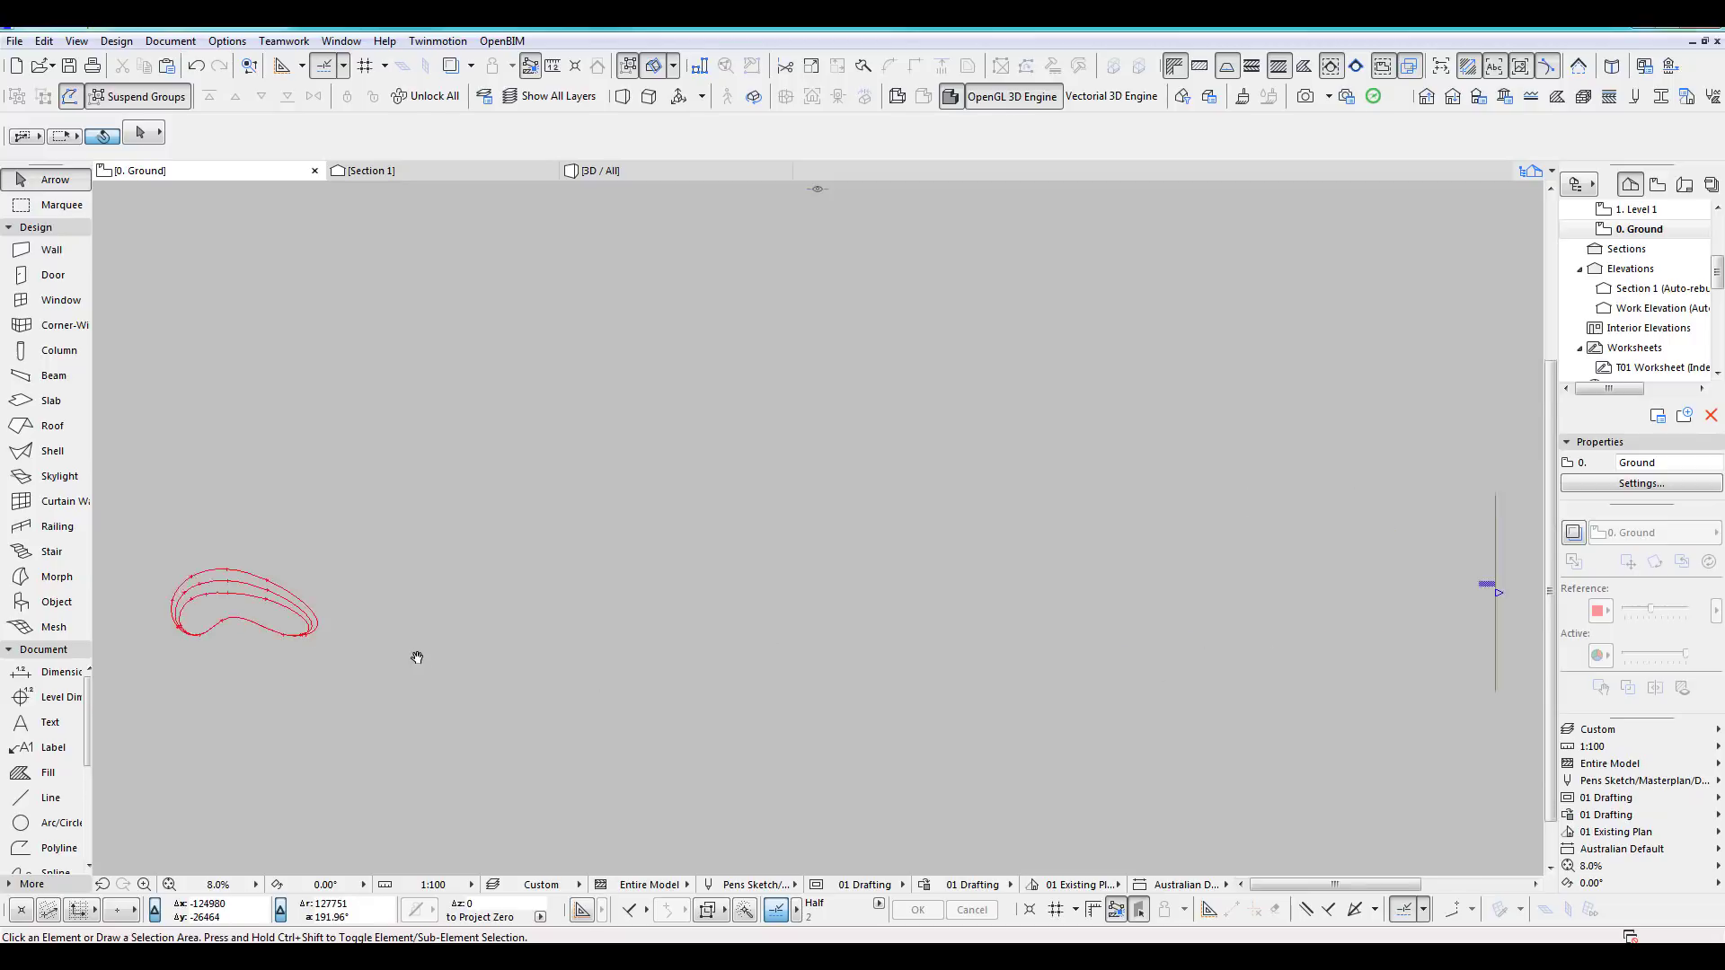
pyautogui.moveTo(416, 658); pyautogui.dragTo(818, 712, button='middle')
pyautogui.scroll(4, 715, 682)
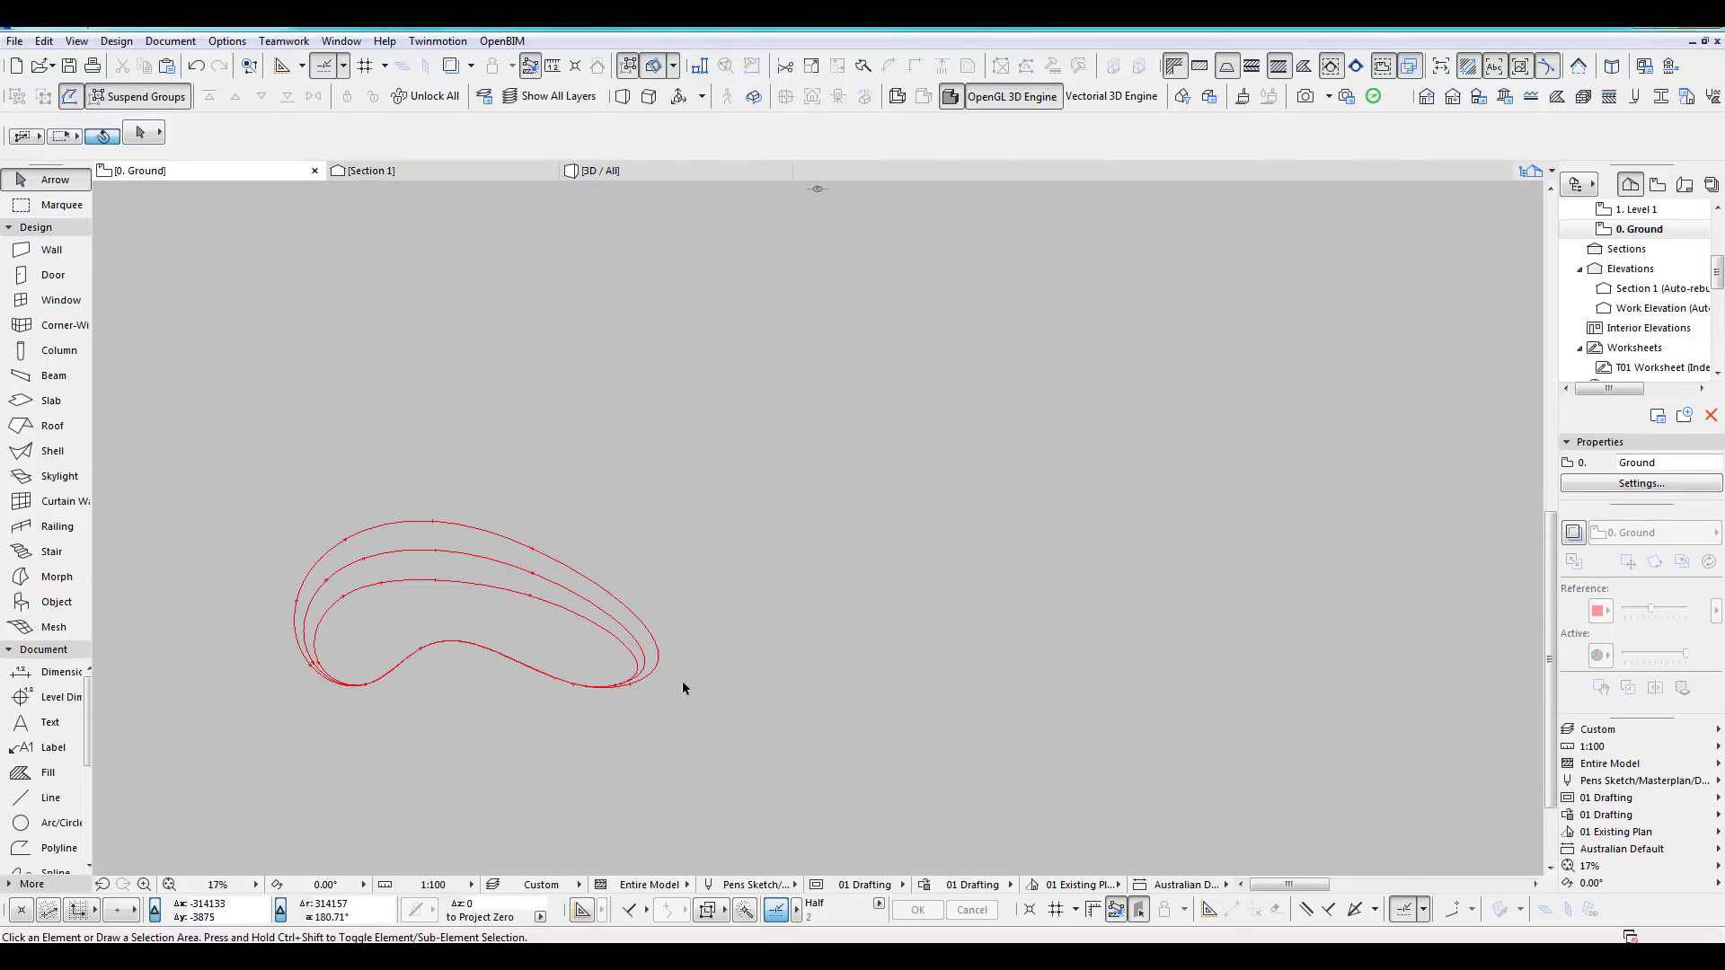
pyautogui.moveTo(685, 686); pyautogui.dragTo(834, 689, button='middle')
pyautogui.moveTo(605, 514); pyautogui.dragTo(759, 512, button='middle')
pyautogui.click(759, 510)
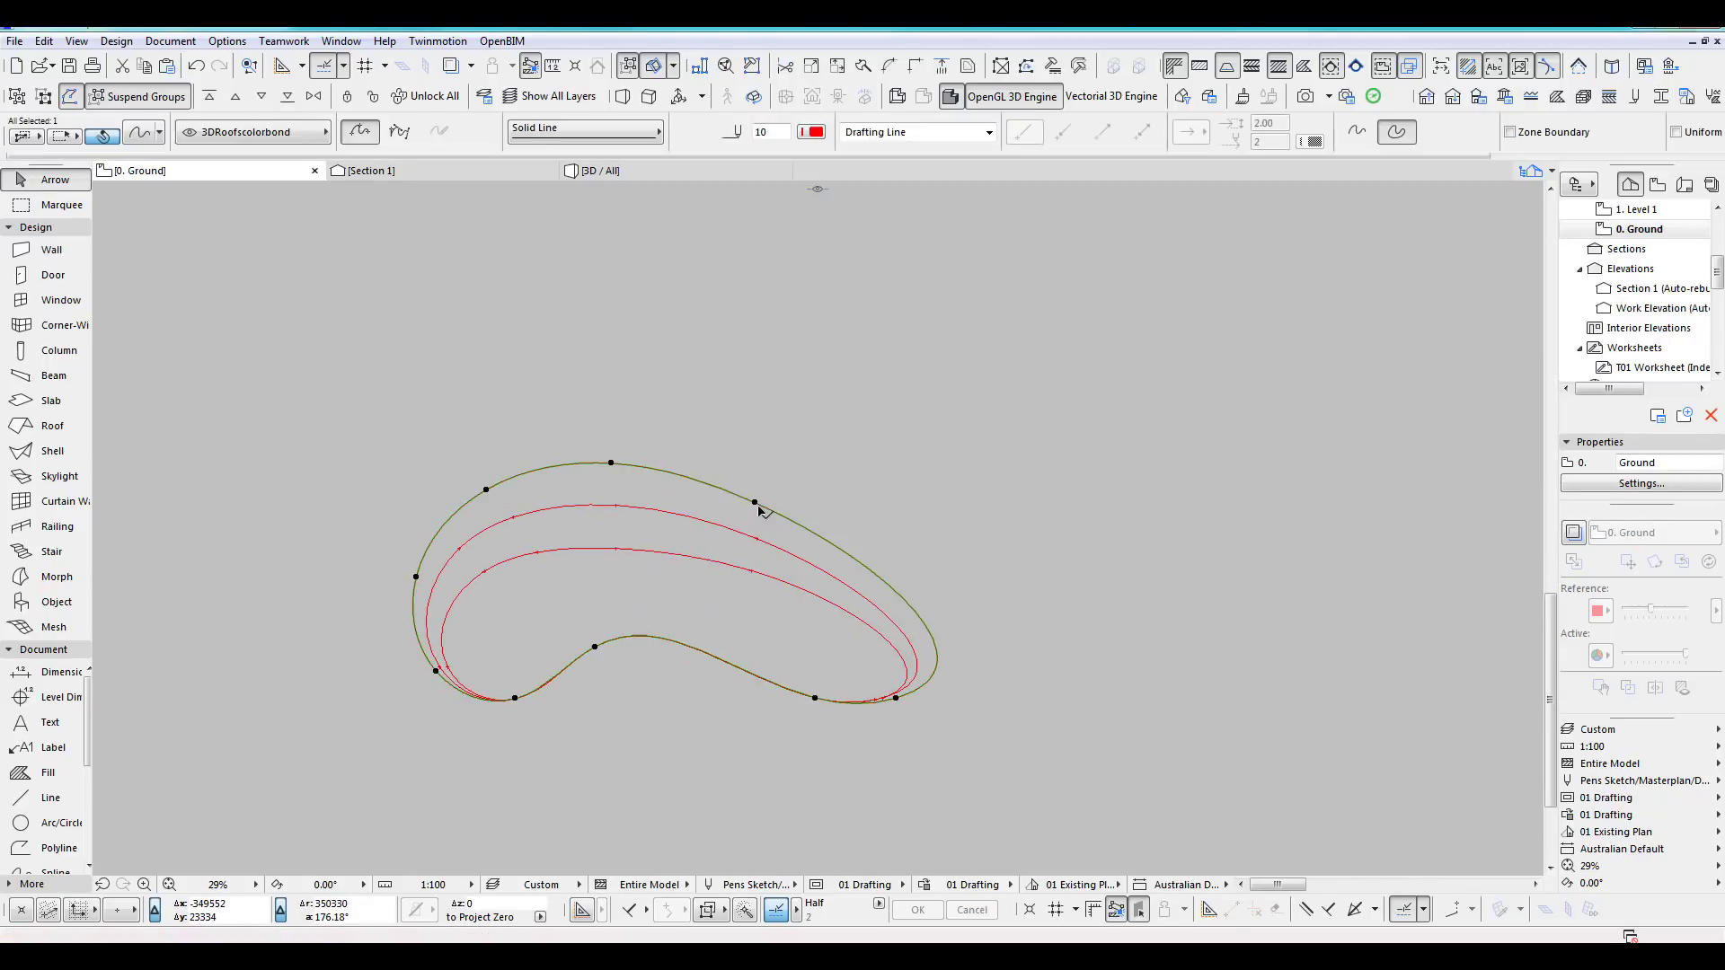
pyautogui.click(778, 551)
pyautogui.scroll(2, 722, 546)
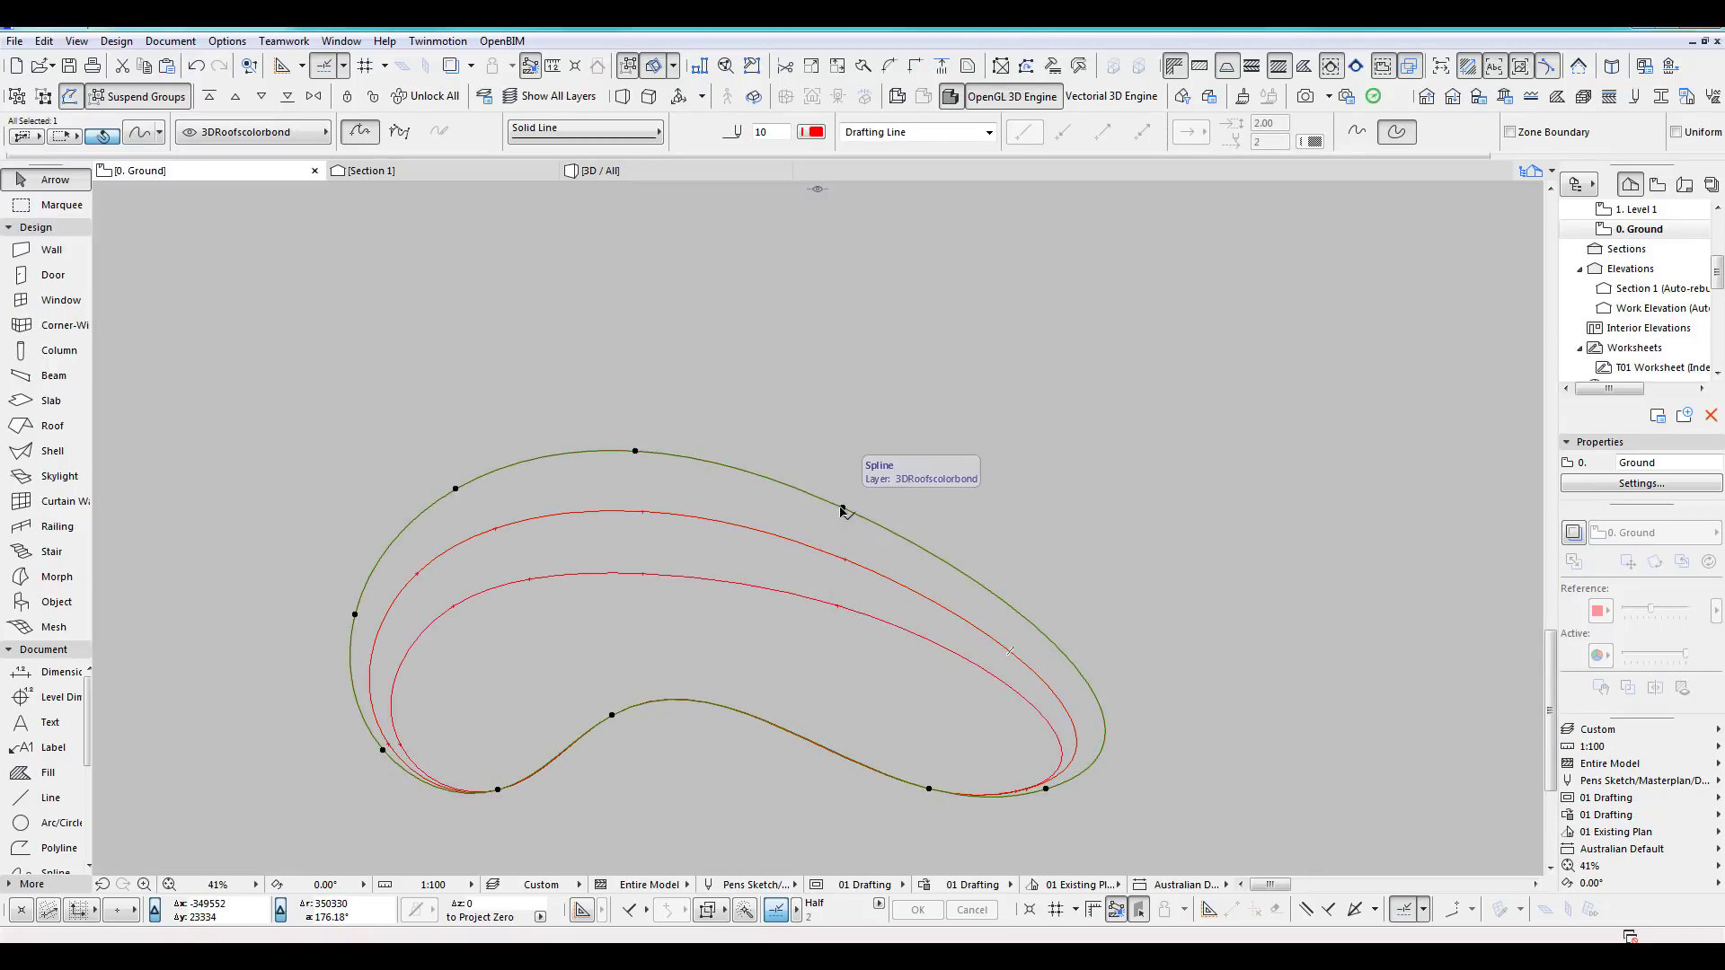
pyautogui.click(843, 509)
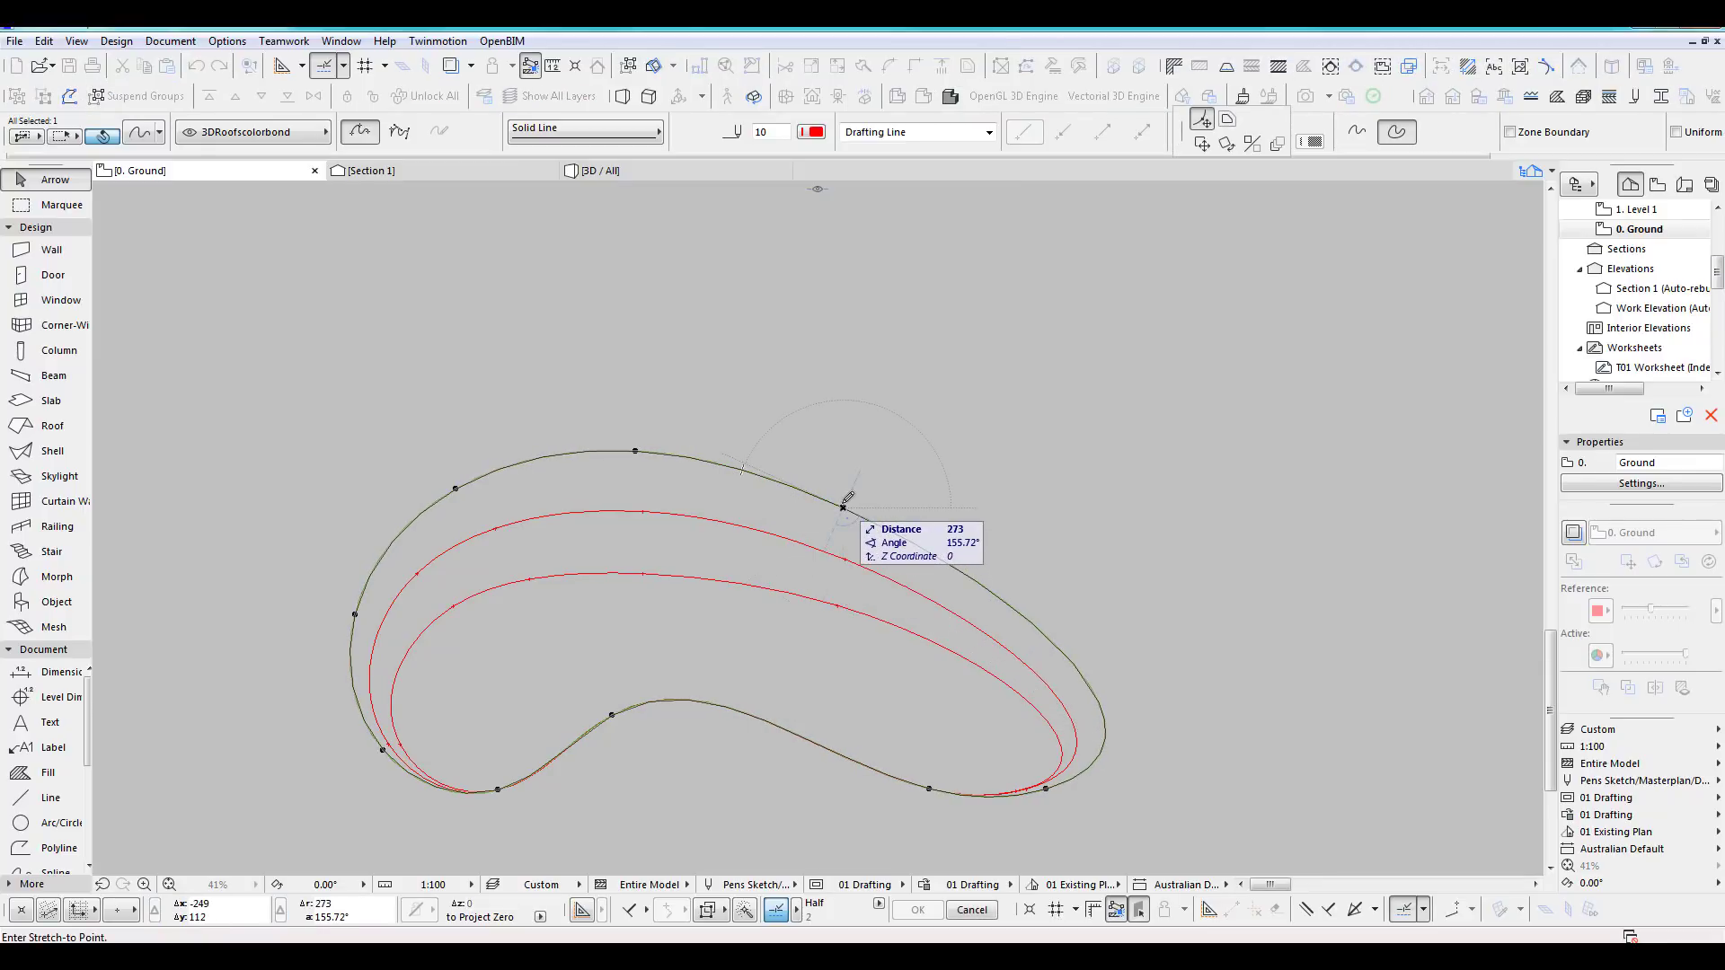
pyautogui.press('Escape')
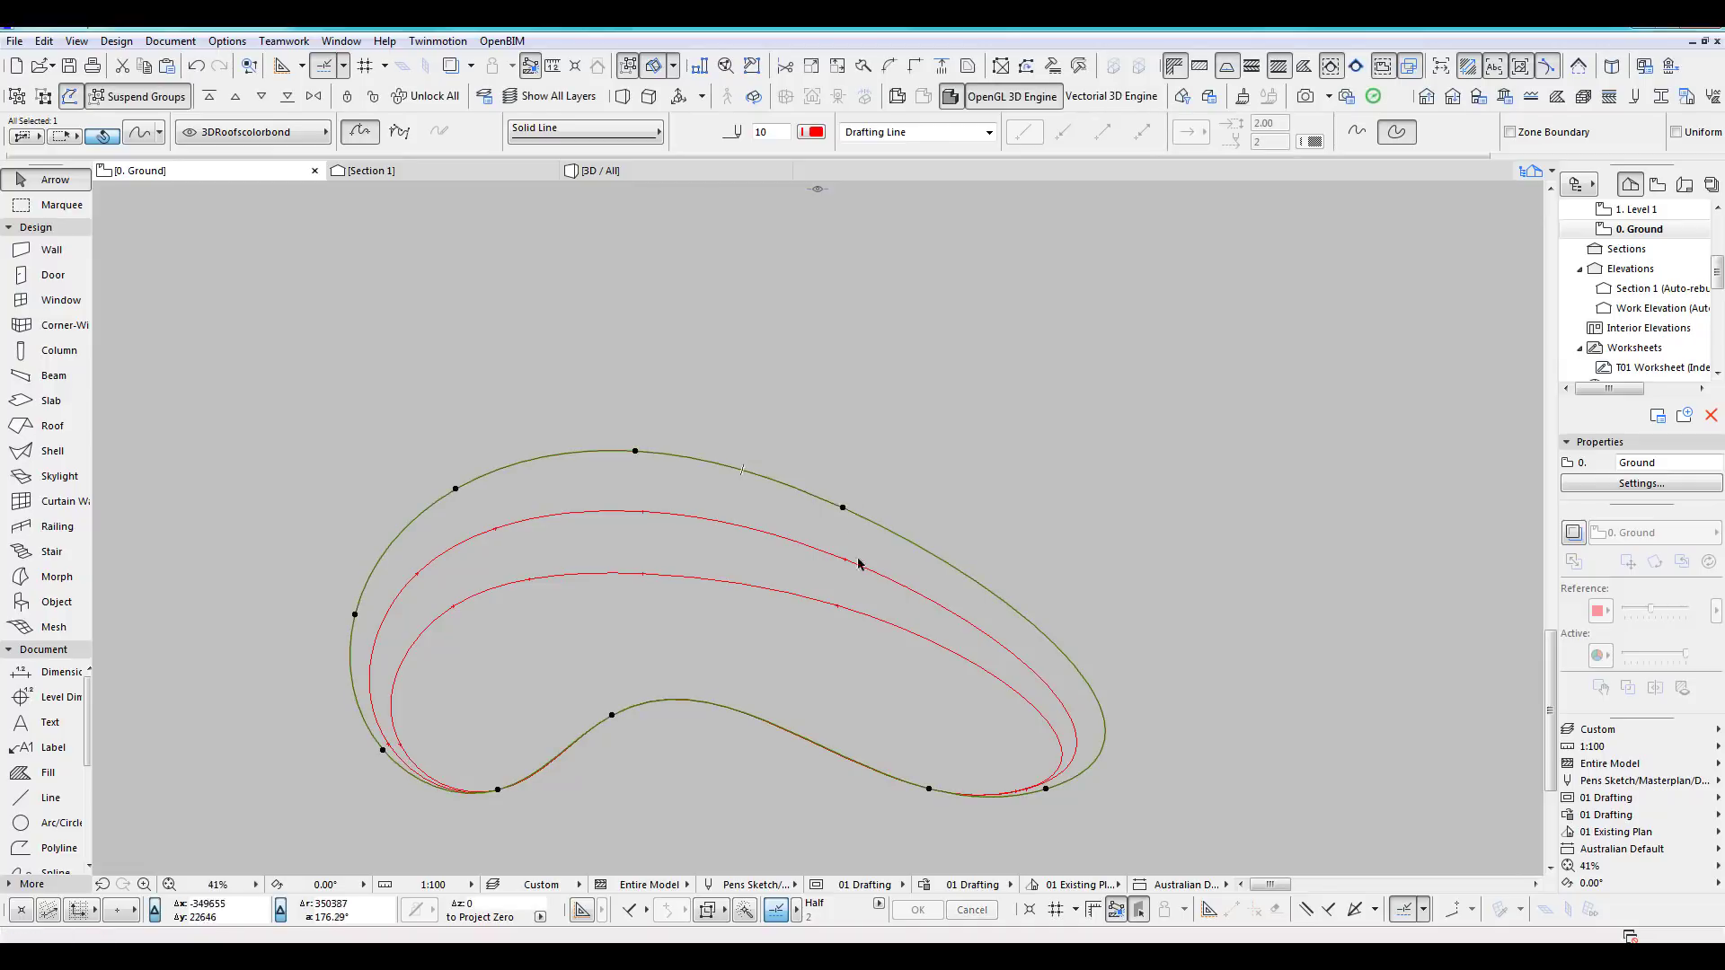
# Move the middle and innermost nested splines together horizontally across the plan, placing them beside the single spline outline below the building.
pyautogui.scroll(-3, 895, 586)
pyautogui.moveTo(930, 597); pyautogui.dragTo(639, 561, button='middle')
pyautogui.click(724, 545)
pyautogui.click(592, 540)
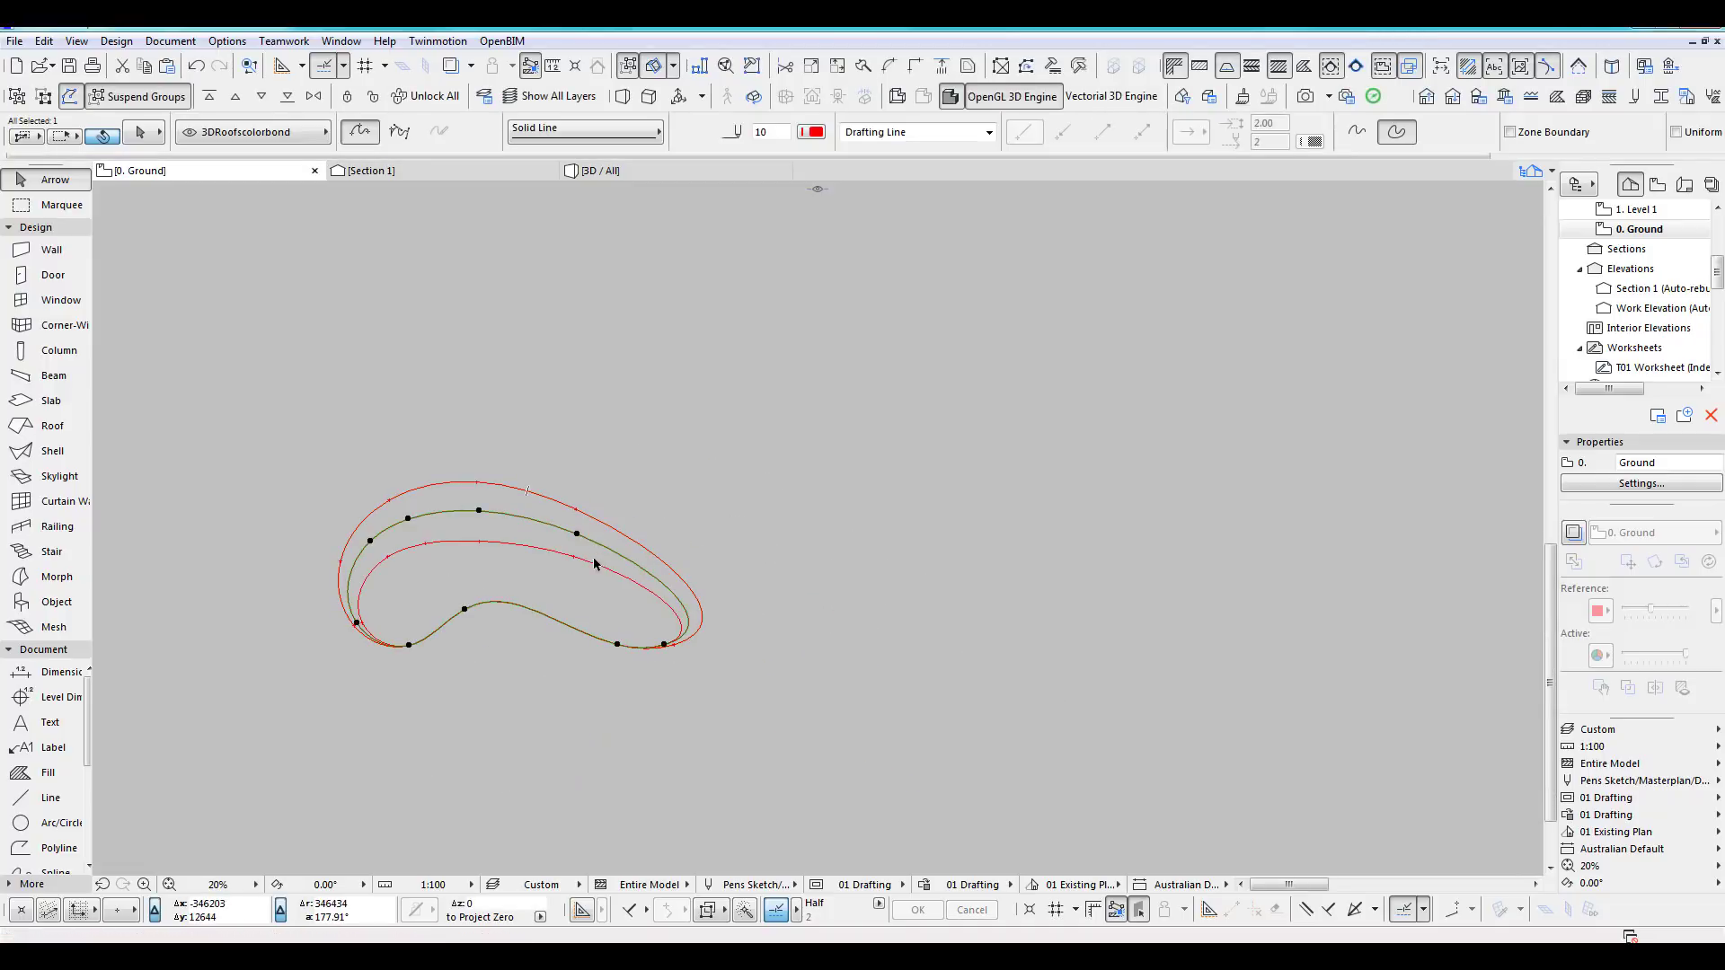
pyautogui.keyDown('shift'); pyautogui.click(594, 565); pyautogui.keyUp('shift')
pyautogui.hotkey('ctrl', 'd')
pyautogui.click(464, 609)
pyautogui.scroll(-2, 970, 641)
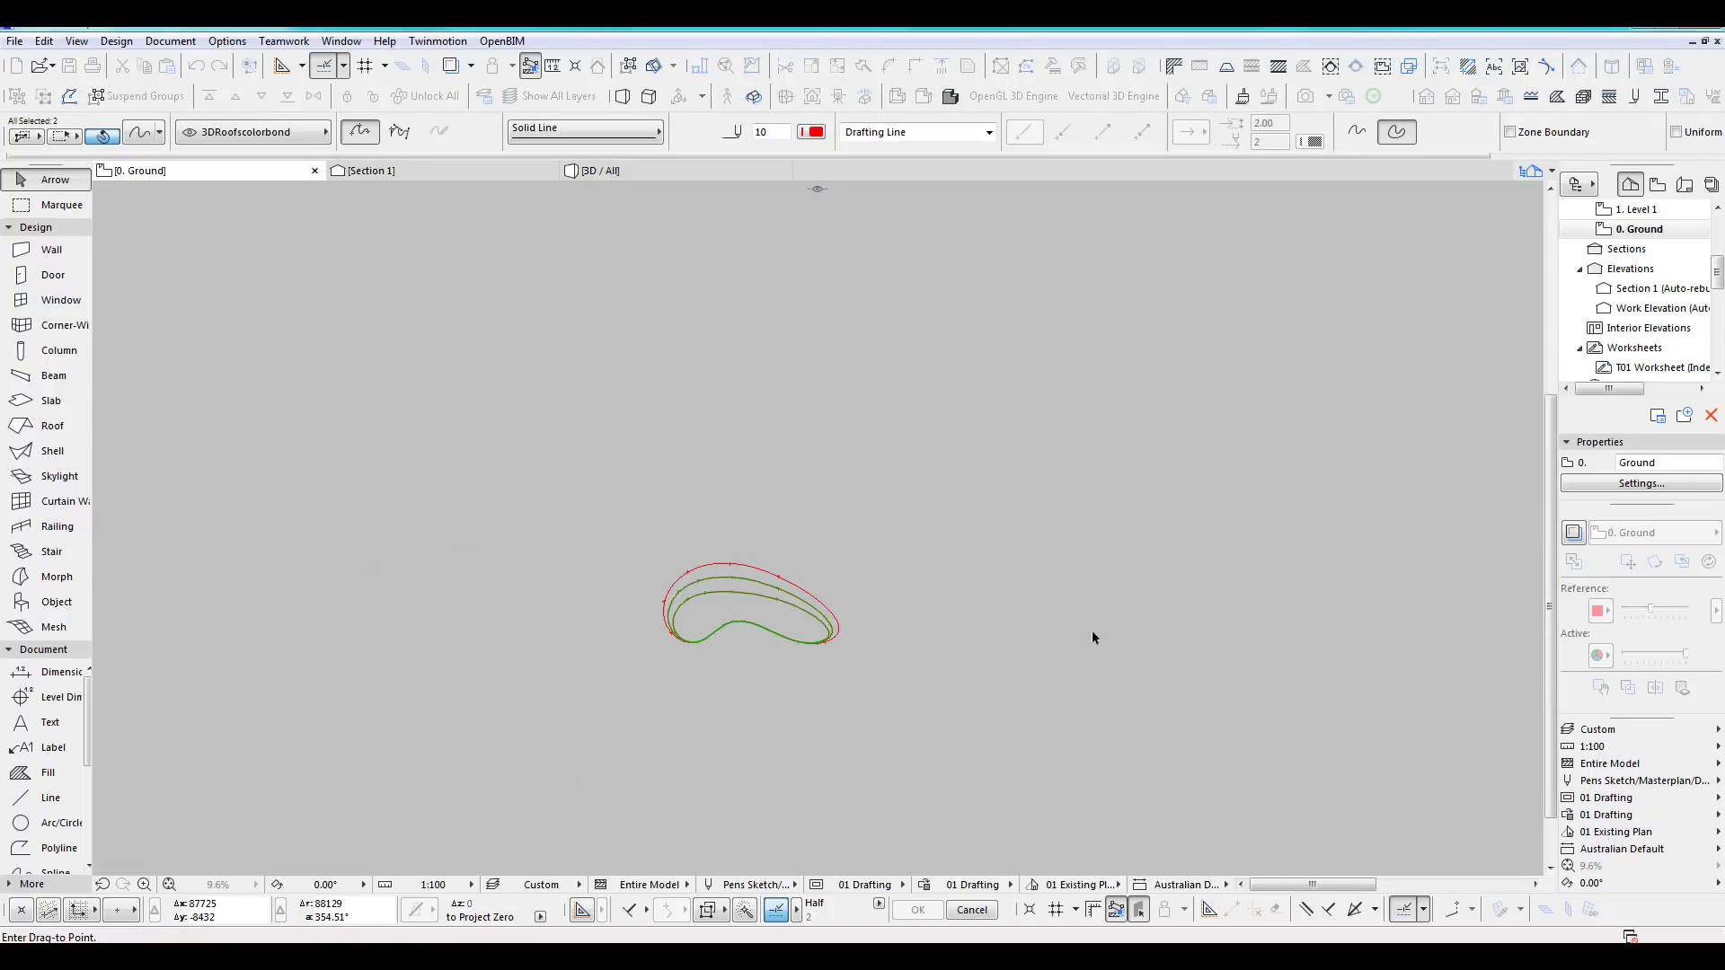
pyautogui.moveTo(1240, 640); pyautogui.dragTo(320, 636, button='middle')
pyautogui.scroll(-1, 755, 661)
pyautogui.moveTo(755, 661); pyautogui.dragTo(596, 641, button='middle')
pyautogui.scroll(4, 597, 640)
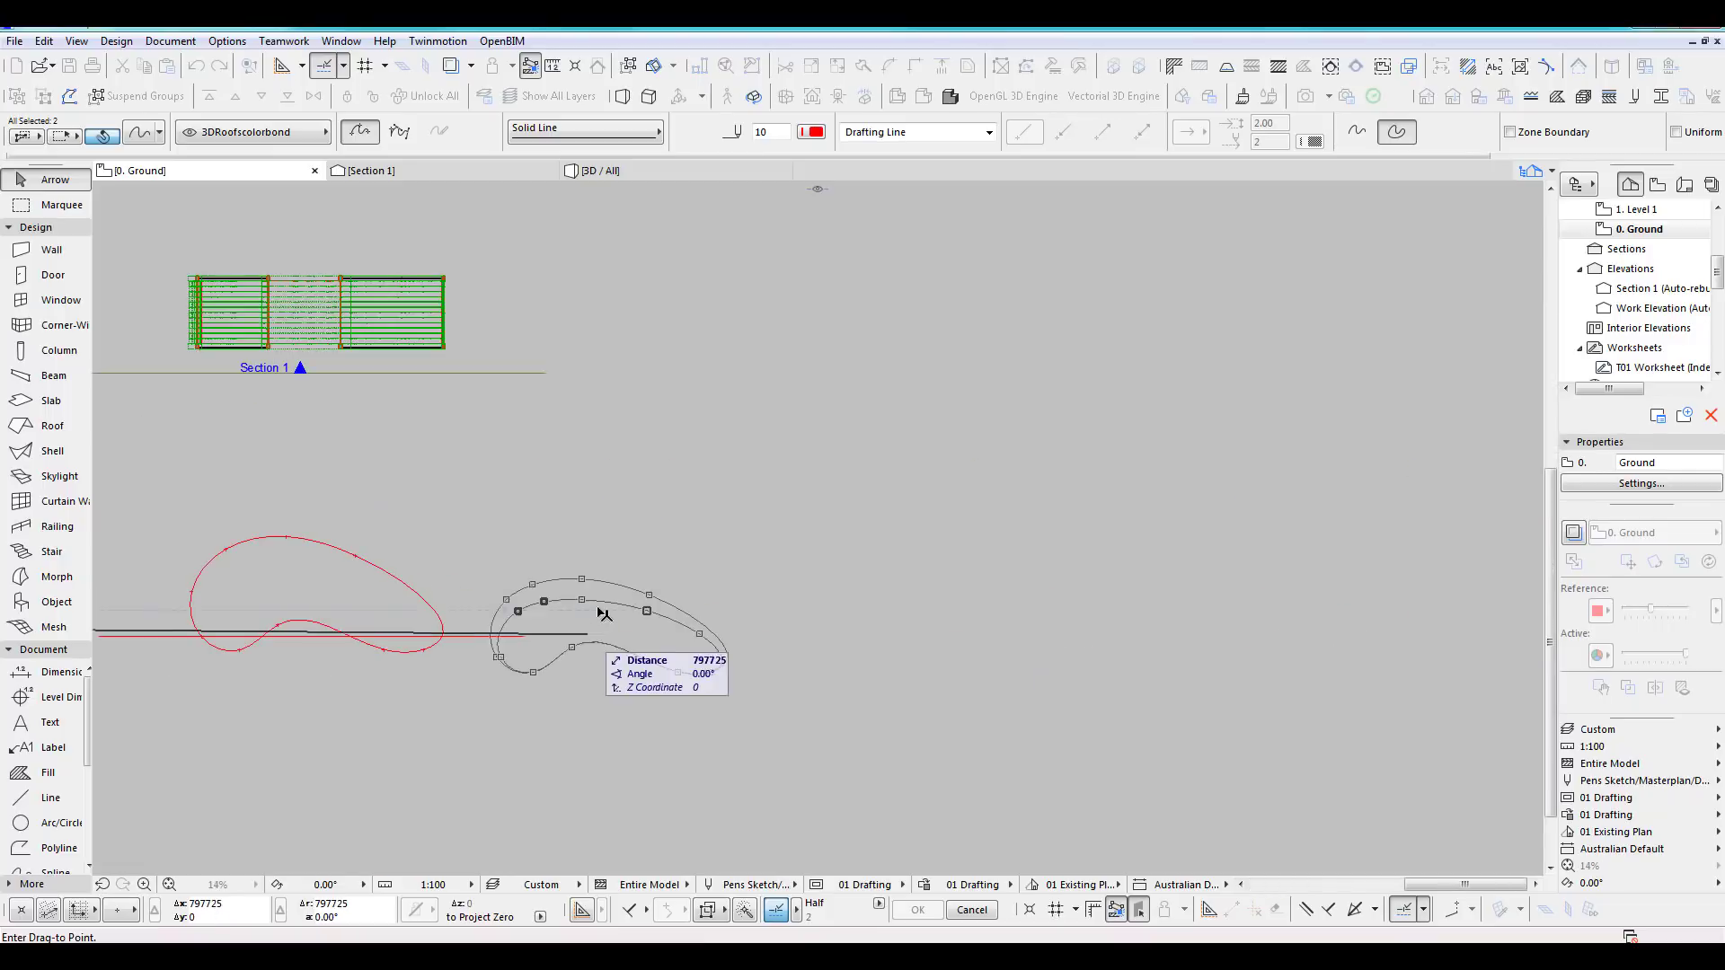
pyautogui.click(701, 610)
pyautogui.click(724, 602)
# Move the innermost spline out of the relocated pair so it stands separately in line with the other outlines.
pyautogui.click(723, 581)
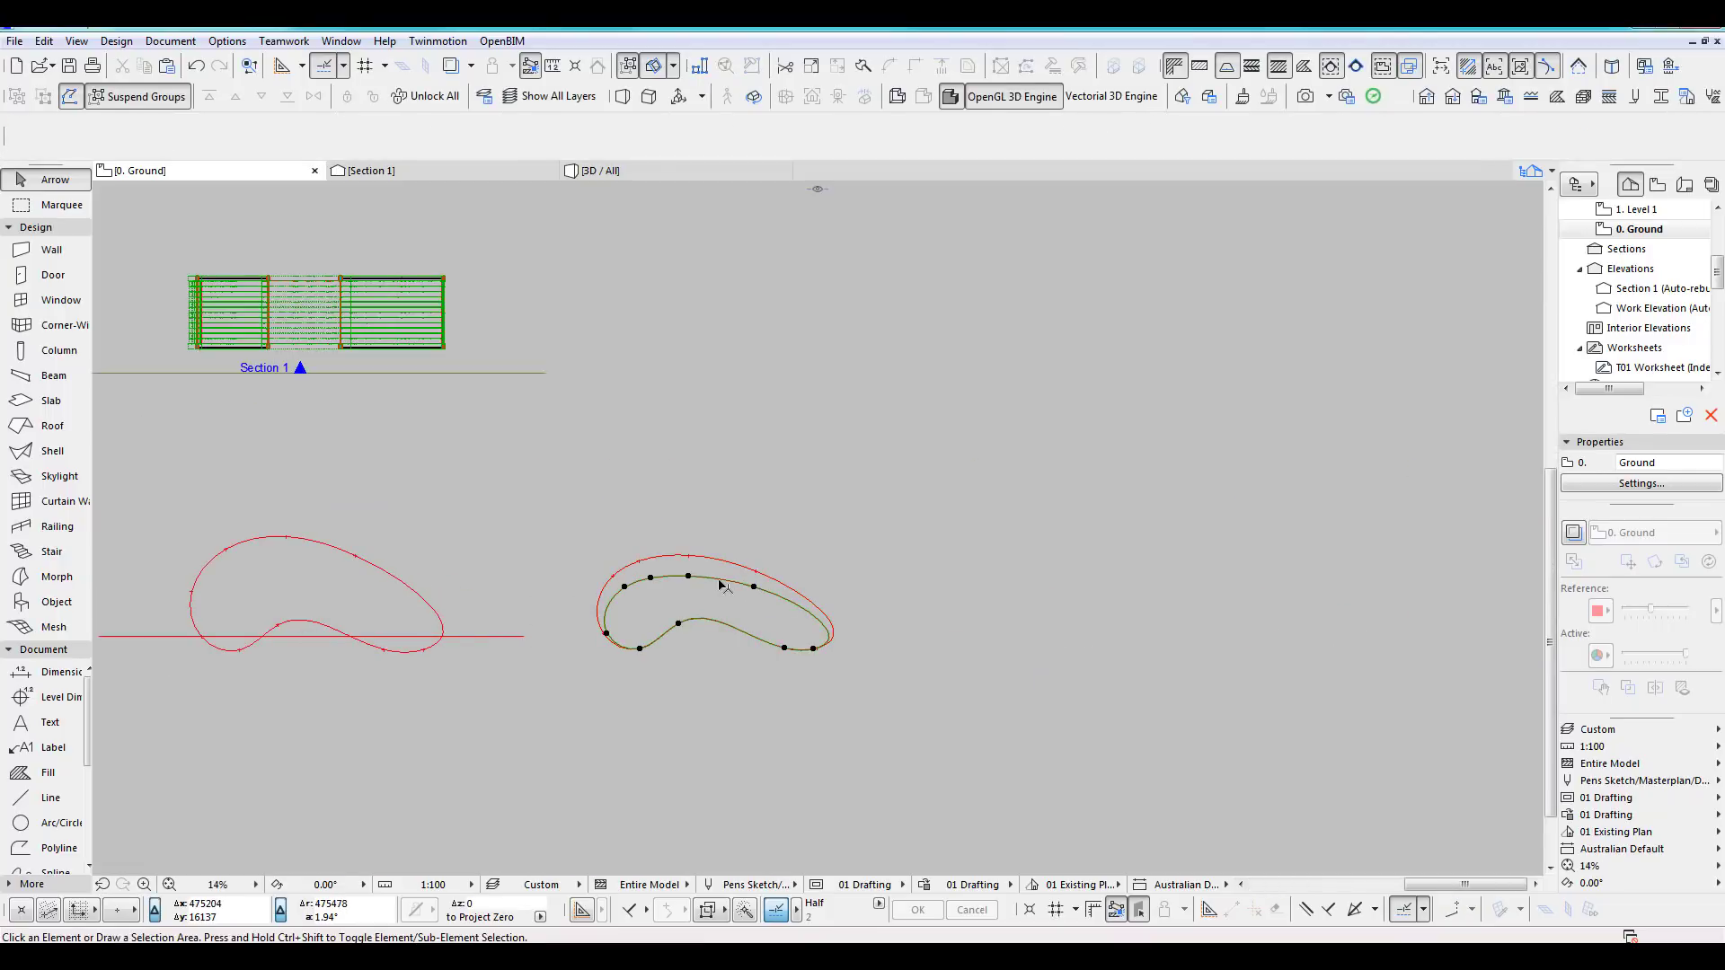
pyautogui.hotkey('ctrl', 'd')
pyautogui.click(753, 587)
pyautogui.click(1074, 587)
pyautogui.press('Escape')
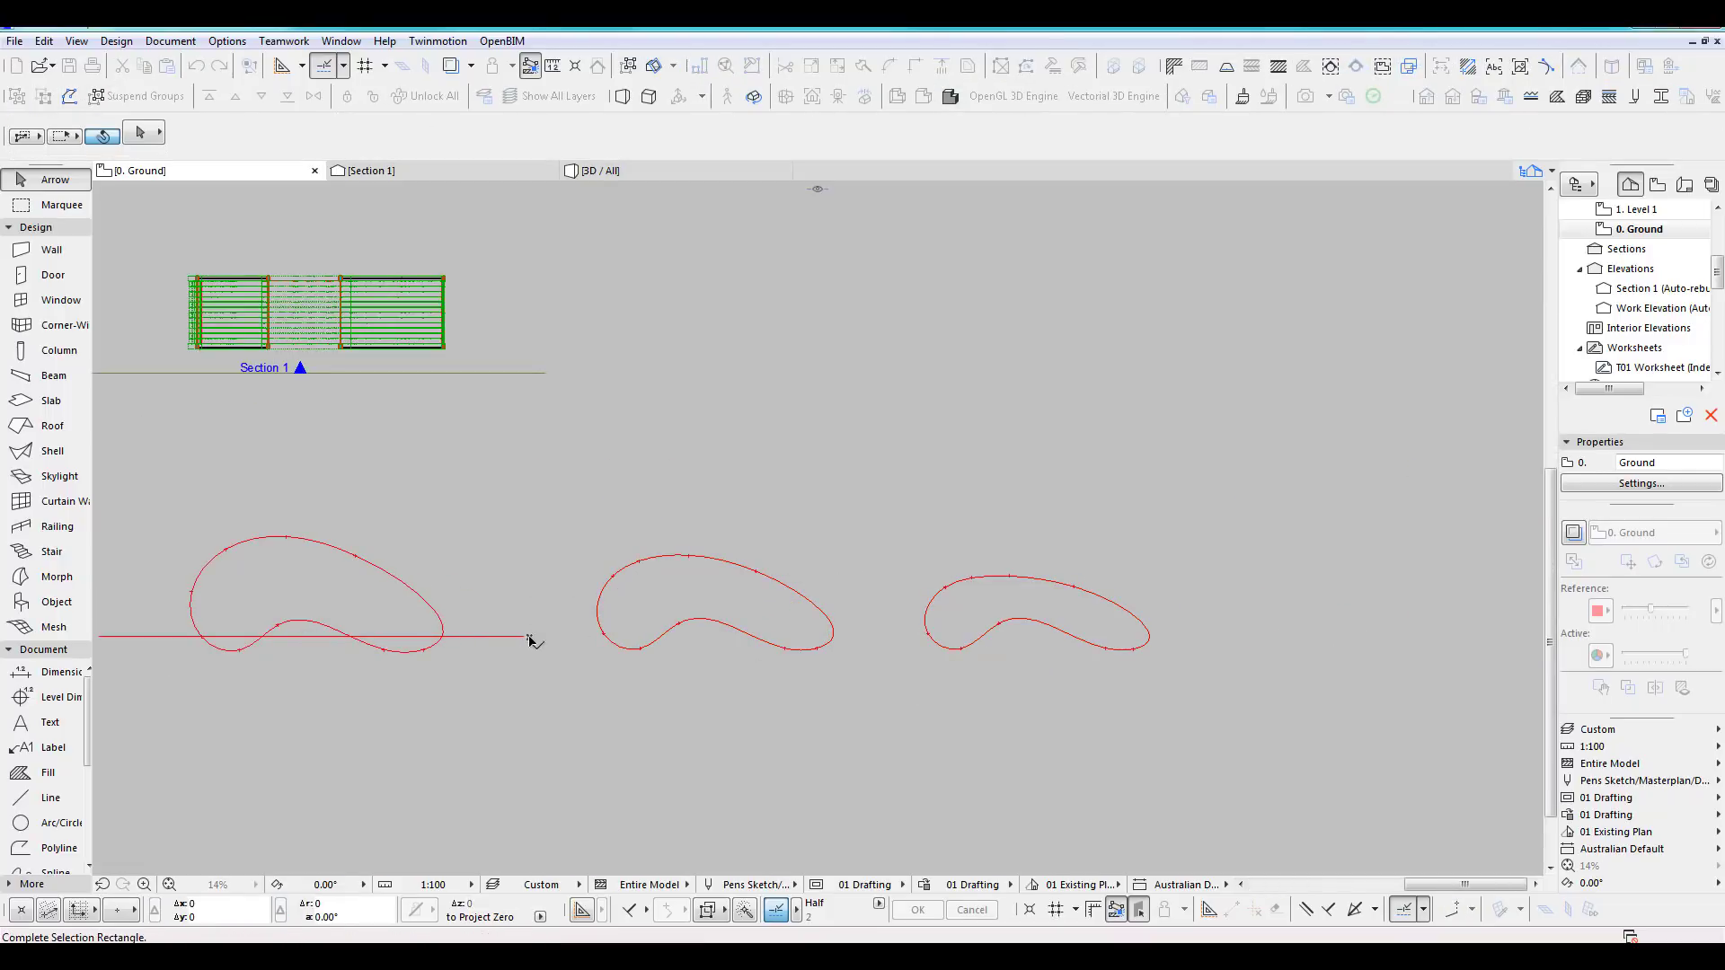
# Stretch the end of the horizontal line through the largest spline outline past the smallest outline so it crosses all three.
pyautogui.click(521, 637)
pyautogui.click(524, 637)
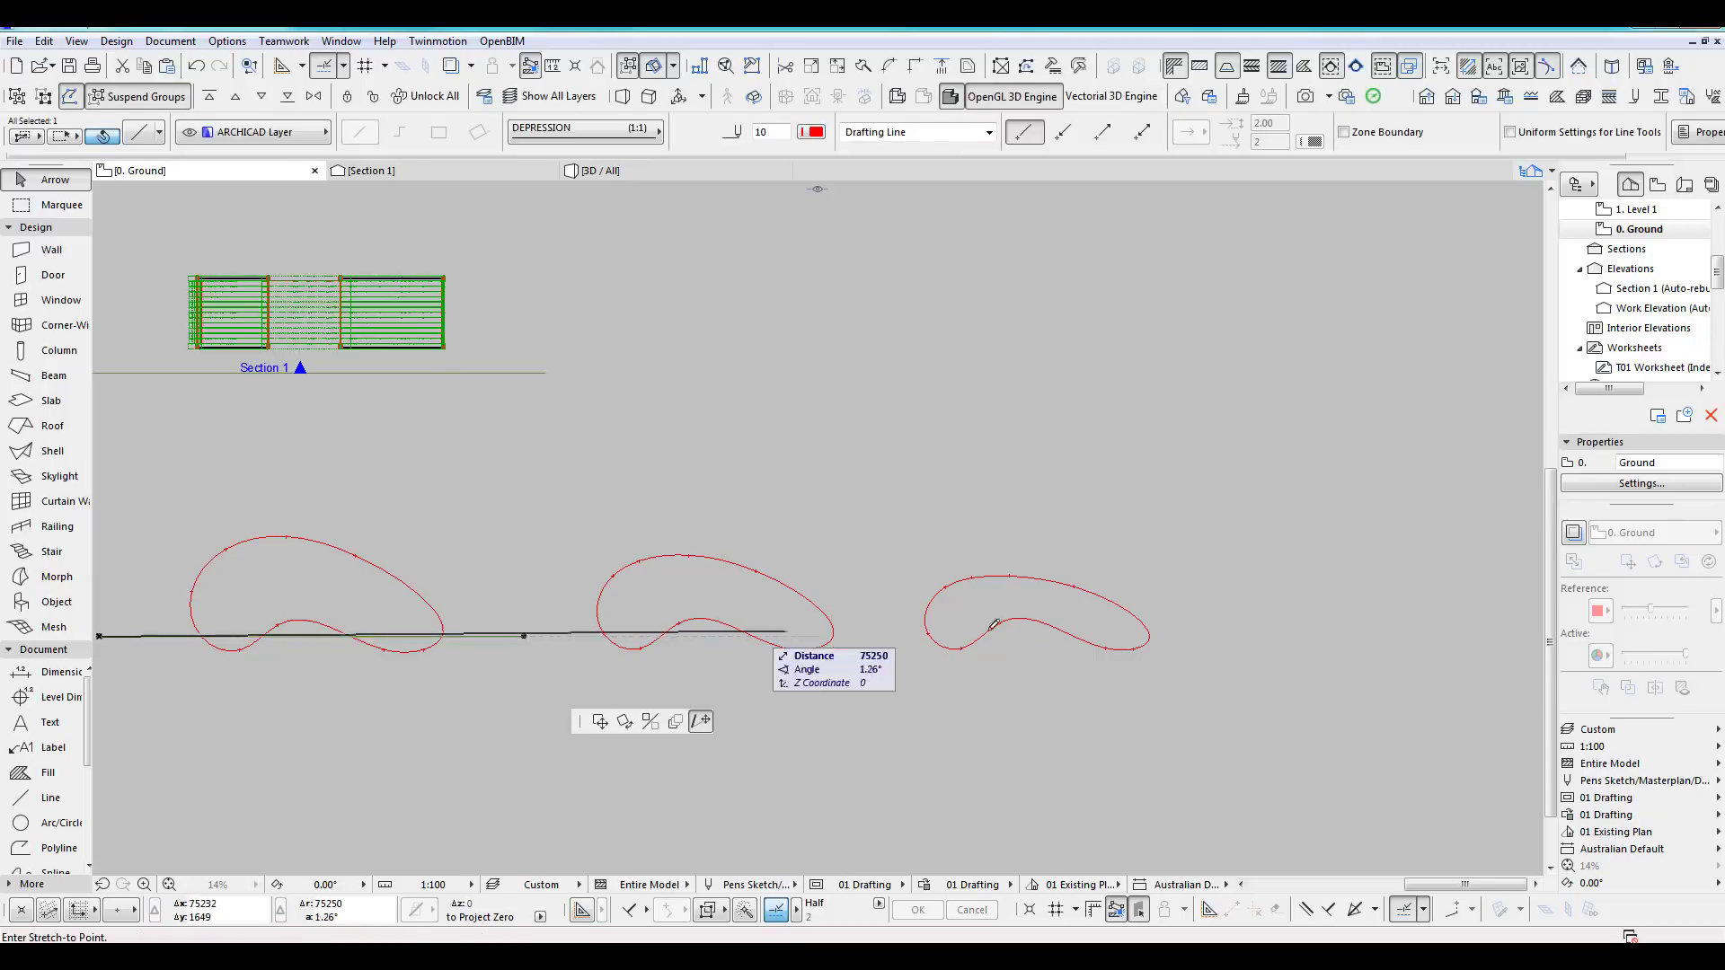
pyautogui.click(1191, 630)
pyautogui.press('Escape')
pyautogui.scroll(1, 843, 697)
pyautogui.moveTo(842, 698); pyautogui.dragTo(937, 703, button='middle')
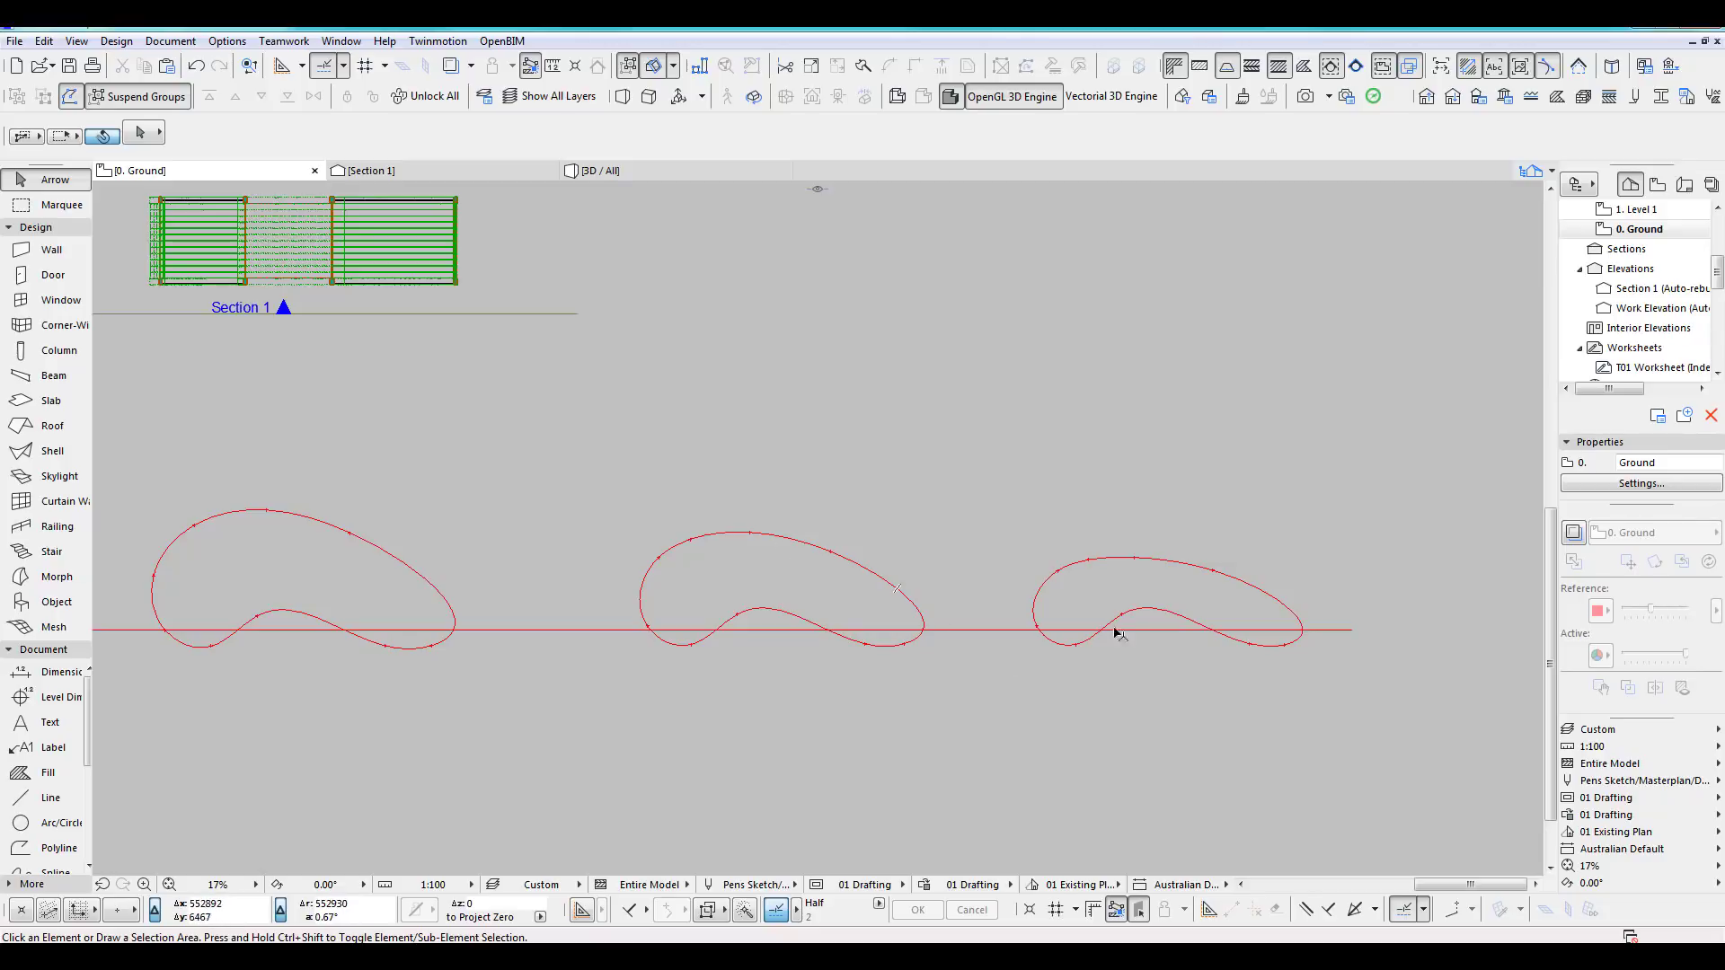
pyautogui.scroll(-1, 897, 700)
pyautogui.moveTo(905, 705); pyautogui.dragTo(994, 735, button='middle')
pyautogui.scroll(1, 949, 696)
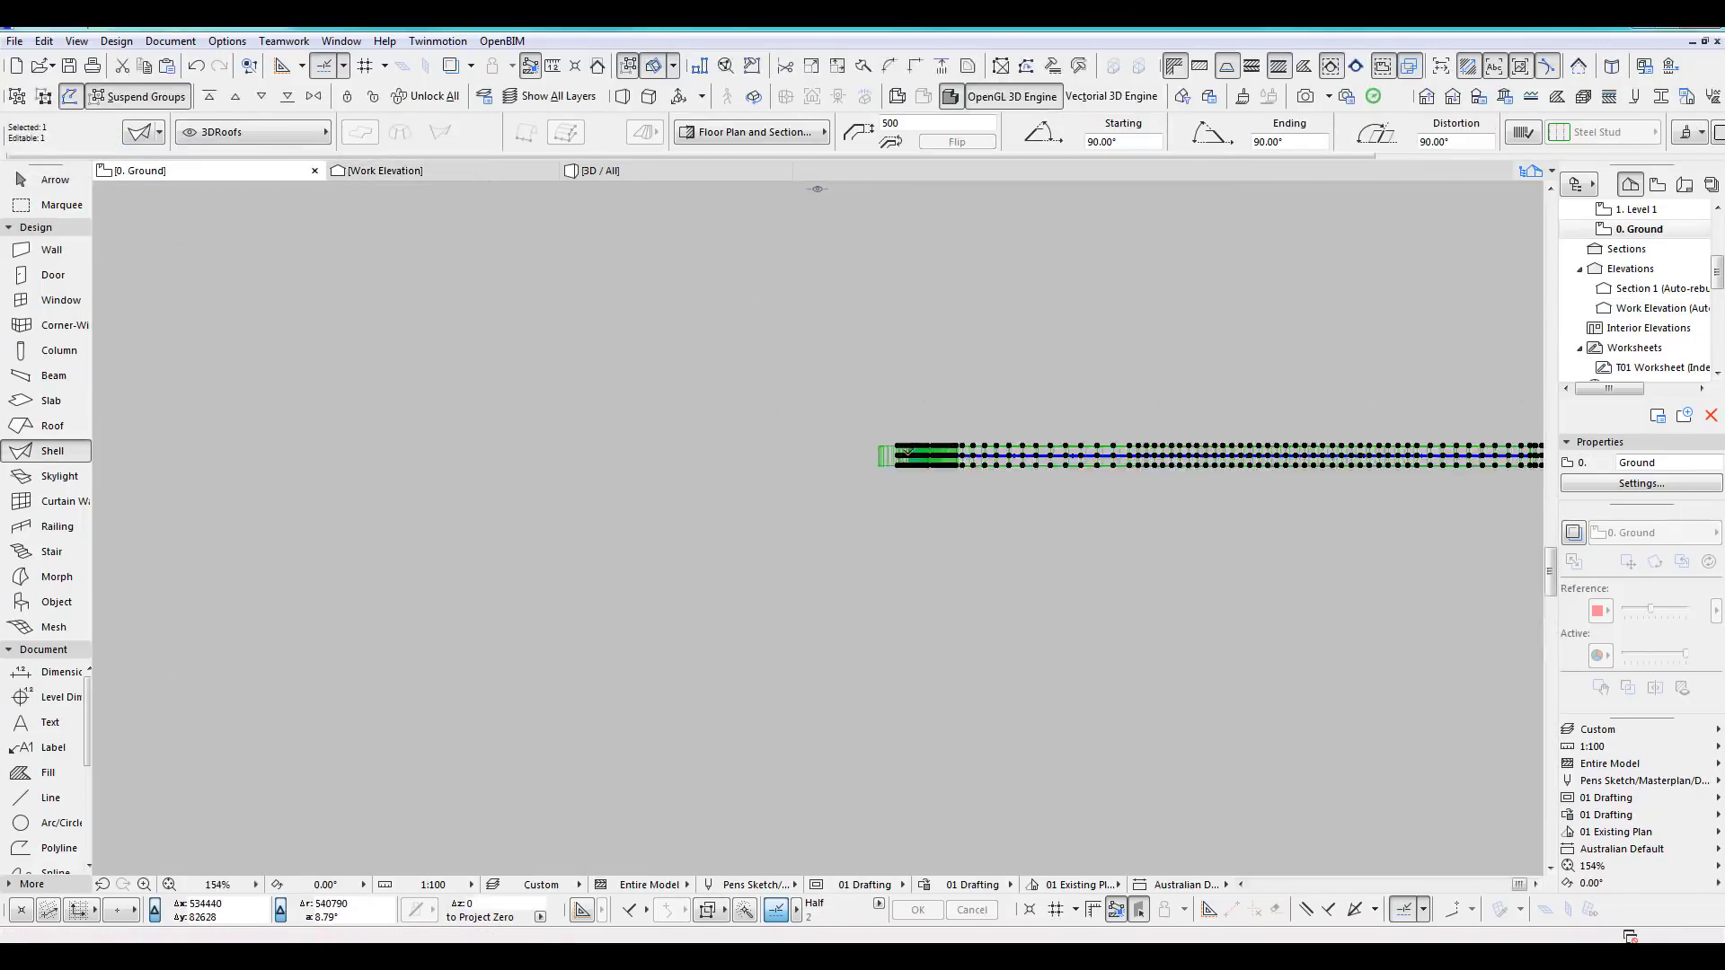
# Open the settings of the selected shell in the Ground plan.
pyautogui.hotkey('ctrl', 't')
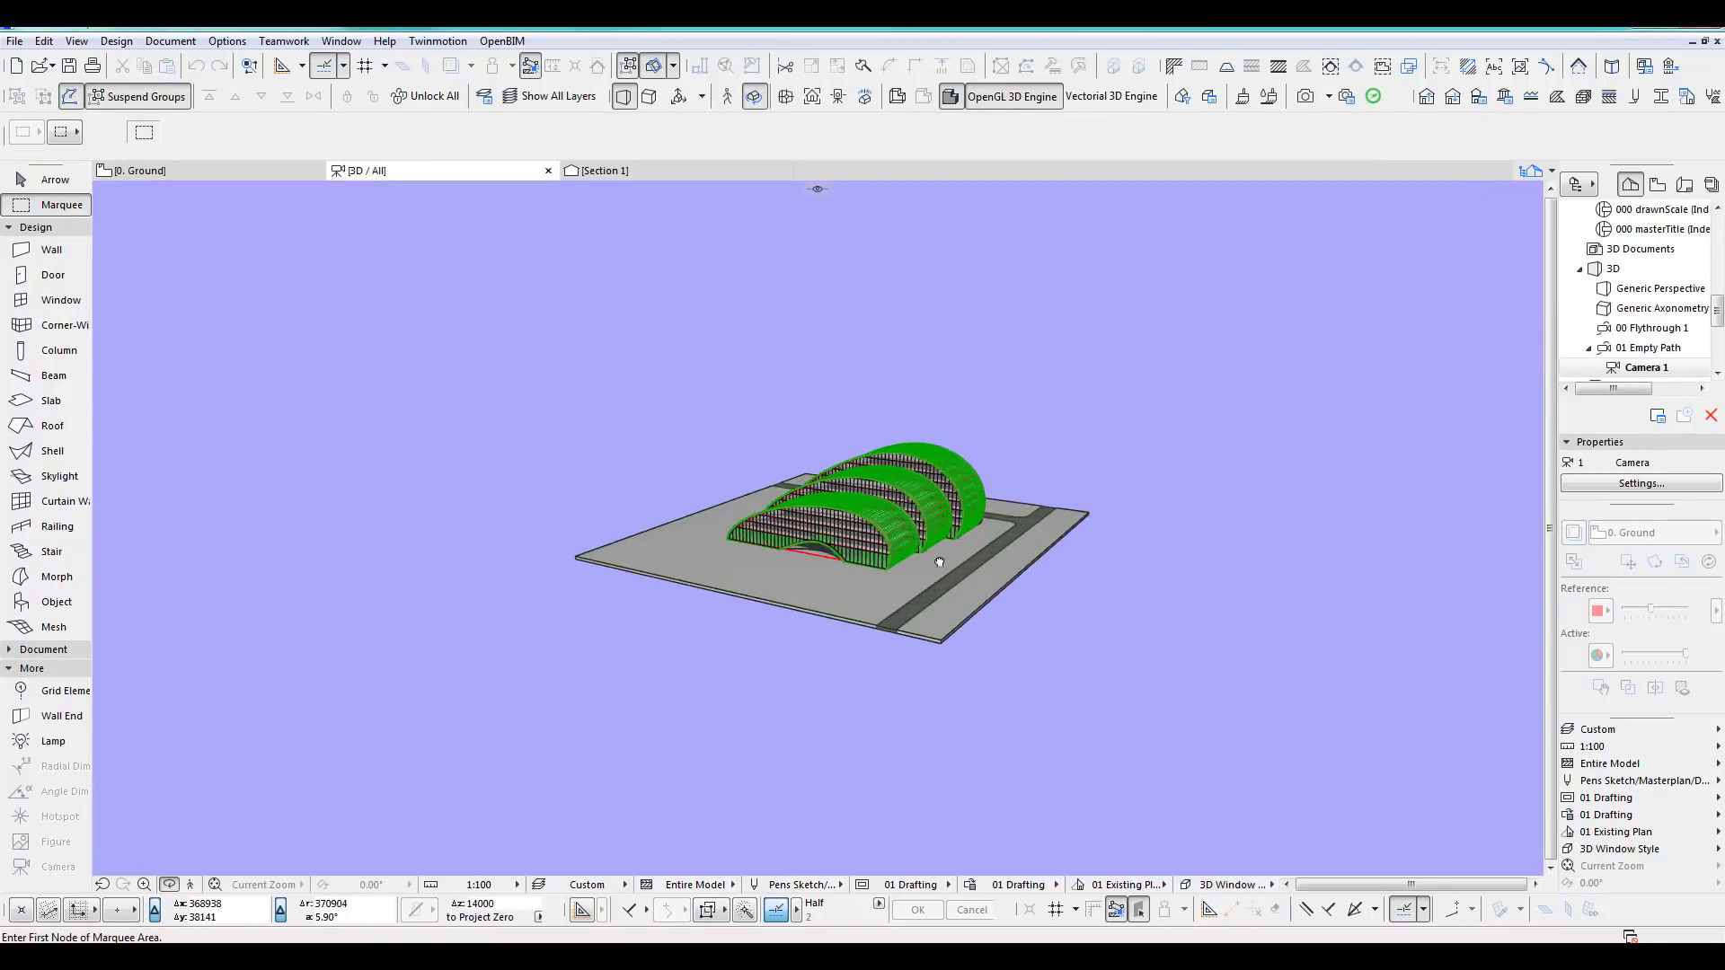
# Frame the complete arched building in a low corner perspective showing its arched end and curved side, and render it with CineRender.
pyautogui.scroll(4, 940, 562)
pyautogui.moveTo(865, 548); pyautogui.dragTo(879, 651)
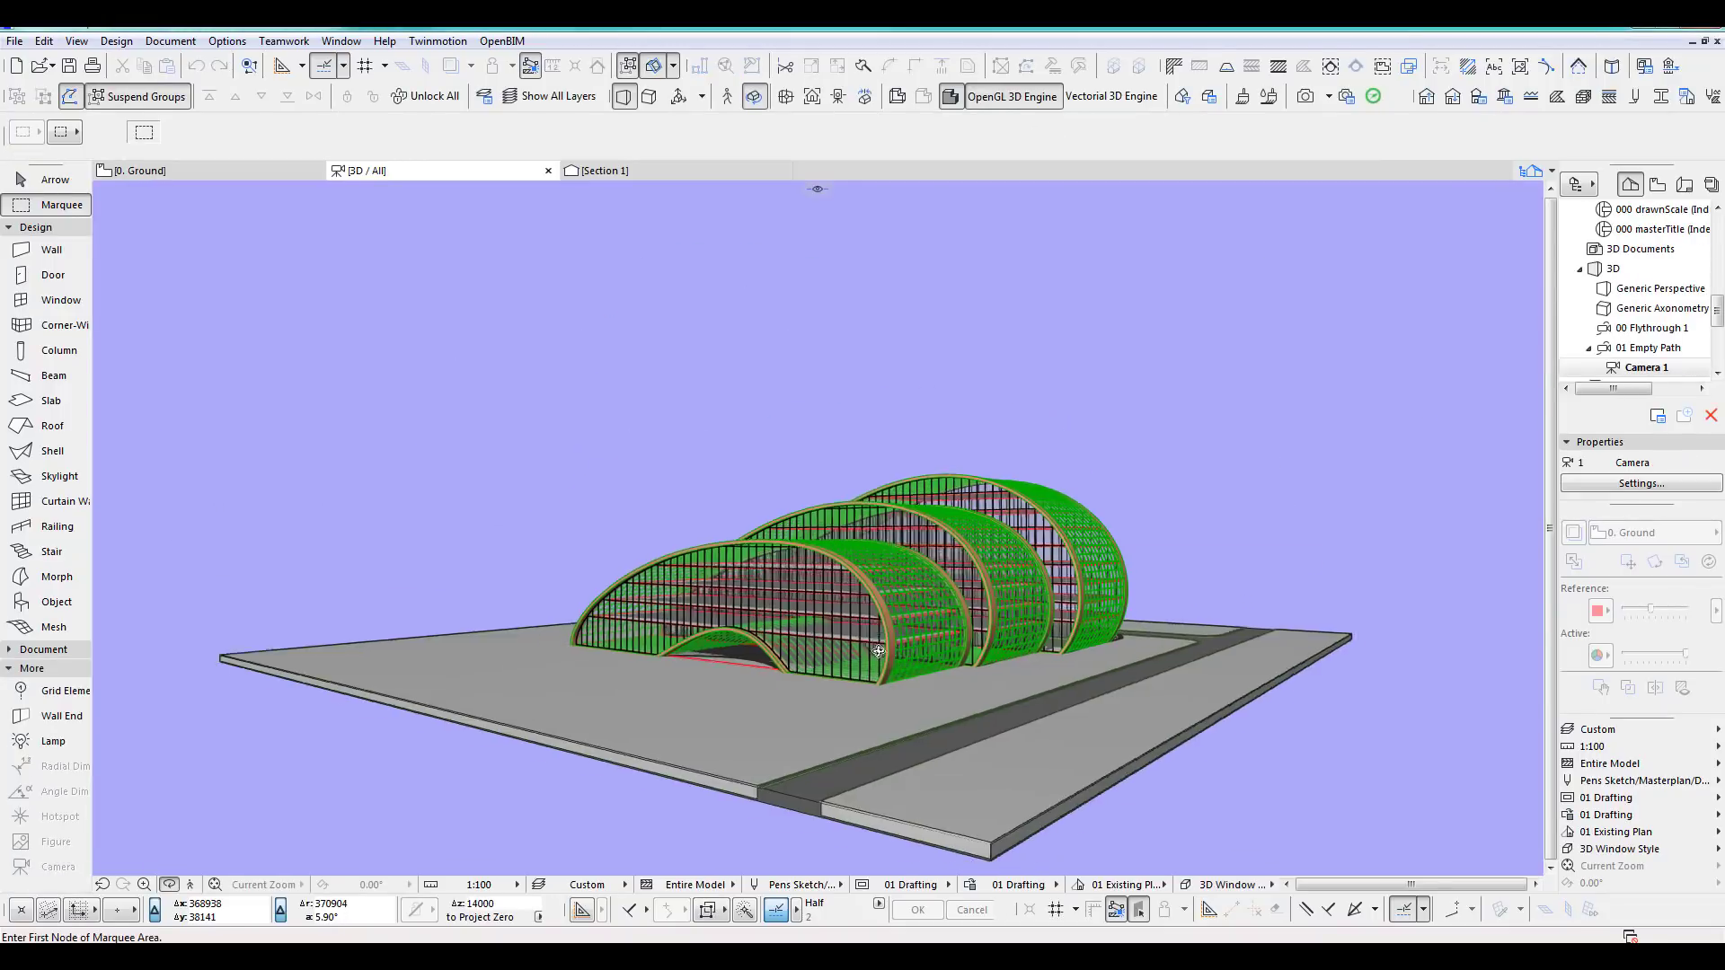
pyautogui.scroll(4, 878, 650)
pyautogui.moveTo(947, 654); pyautogui.dragTo(959, 585, button='middle')
pyautogui.moveTo(959, 584); pyautogui.dragTo(939, 620)
pyautogui.scroll(1, 934, 611)
pyautogui.moveTo(930, 607); pyautogui.dragTo(923, 588, button='middle')
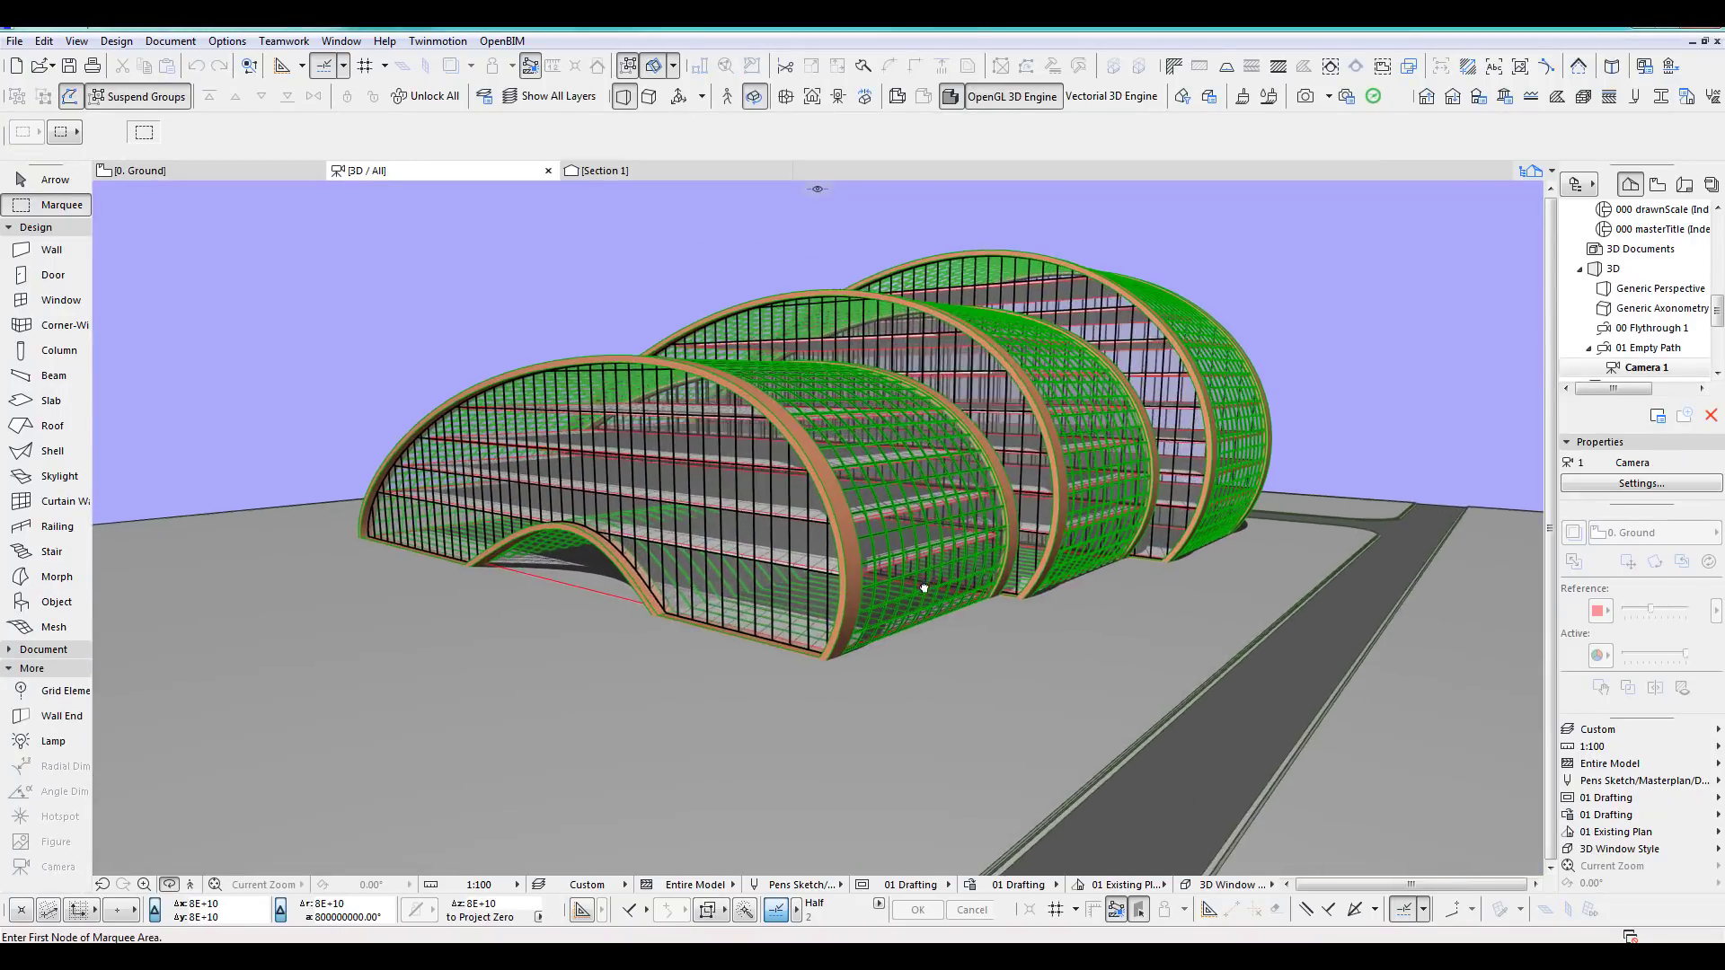
pyautogui.moveTo(924, 588); pyautogui.dragTo(868, 608)
pyautogui.moveTo(1086, 633); pyautogui.dragTo(1042, 612)
pyautogui.scroll(-2, 1038, 612)
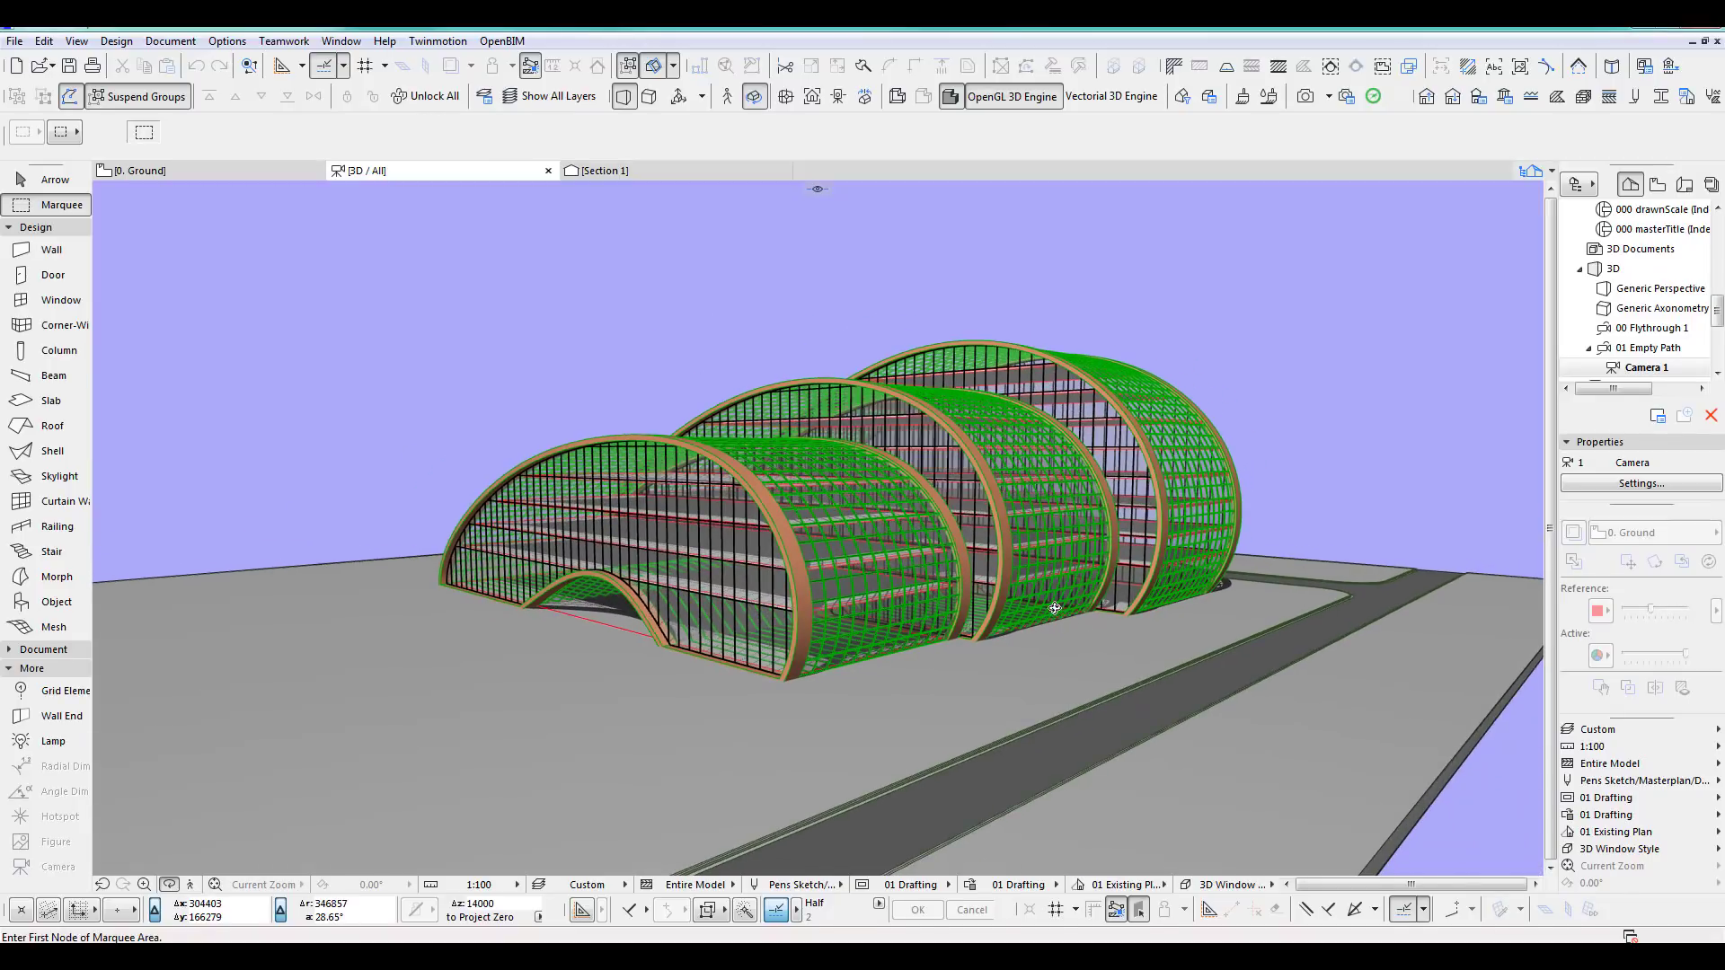
pyautogui.scroll(1, 1038, 613)
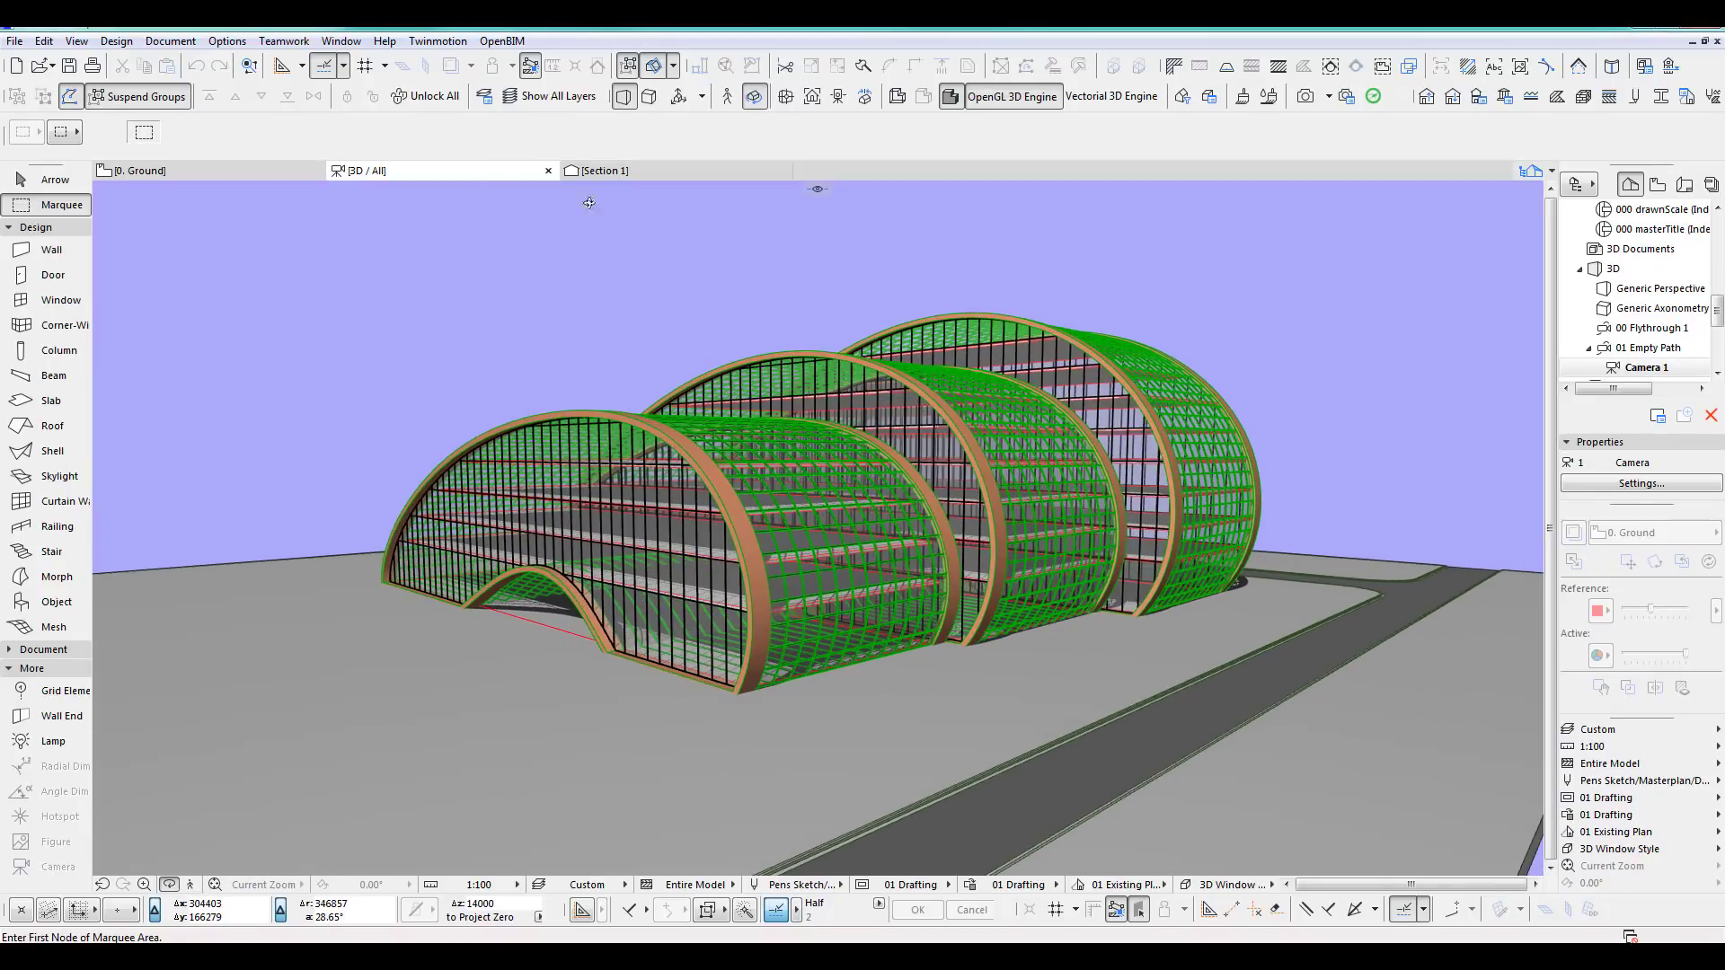
pyautogui.click(1305, 98)
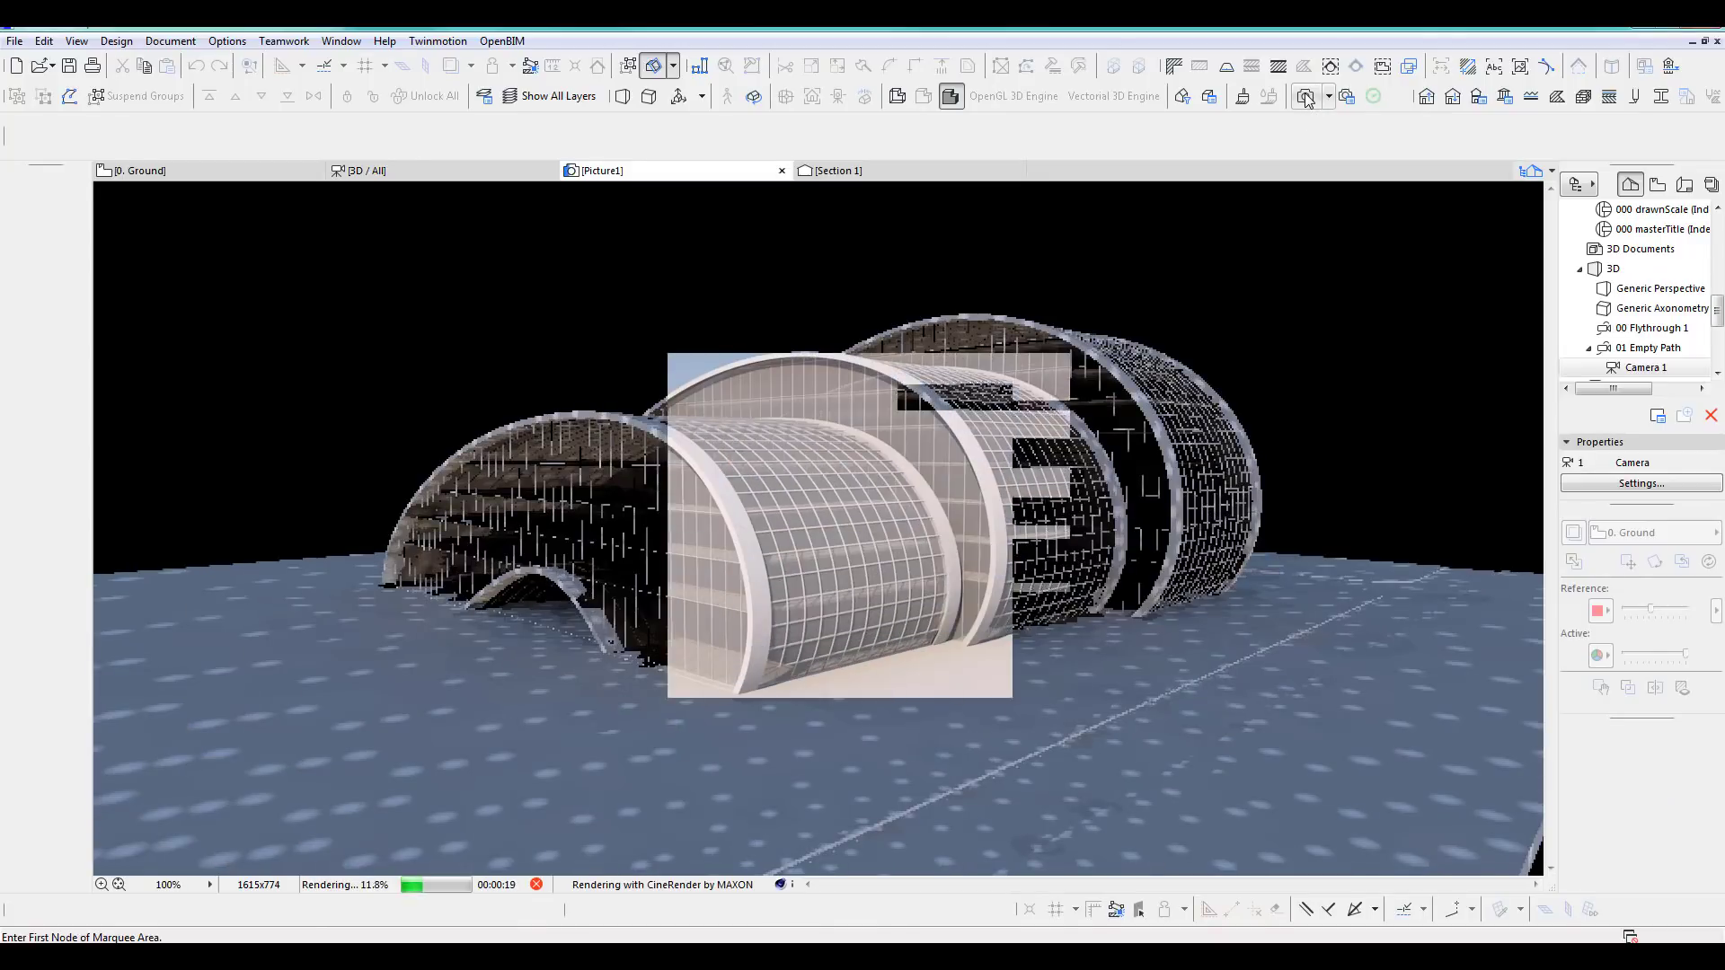